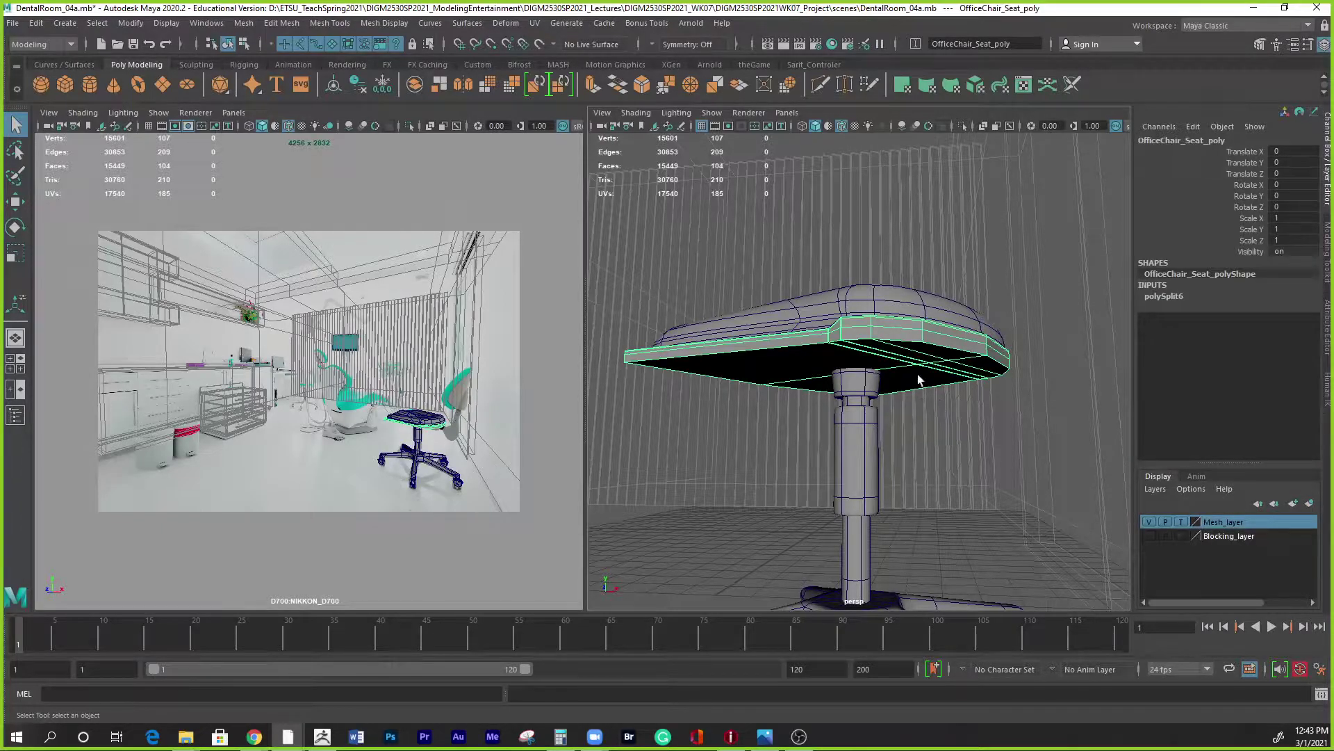
# Open the dental room reference photo and examine the office chair's seat underside and backrest bracket up close.
pyautogui.click(765, 740)
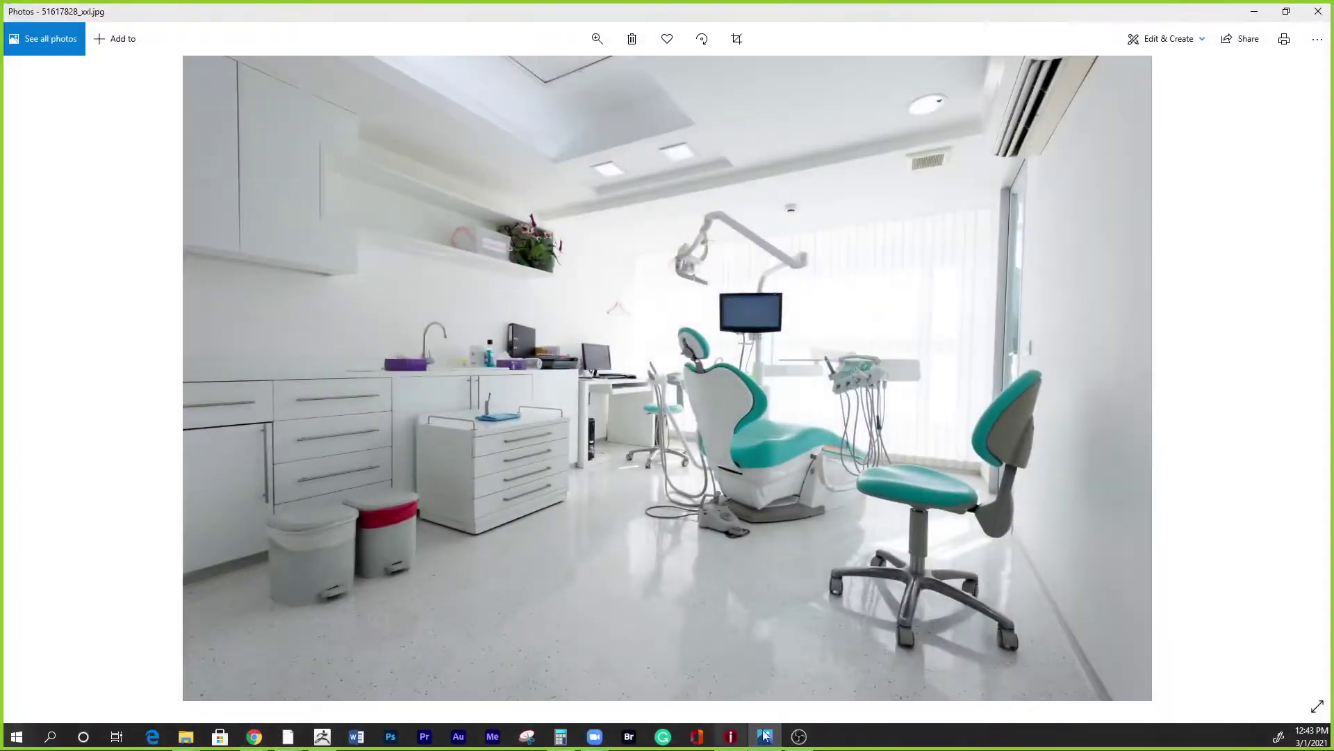
pyautogui.click(803, 738)
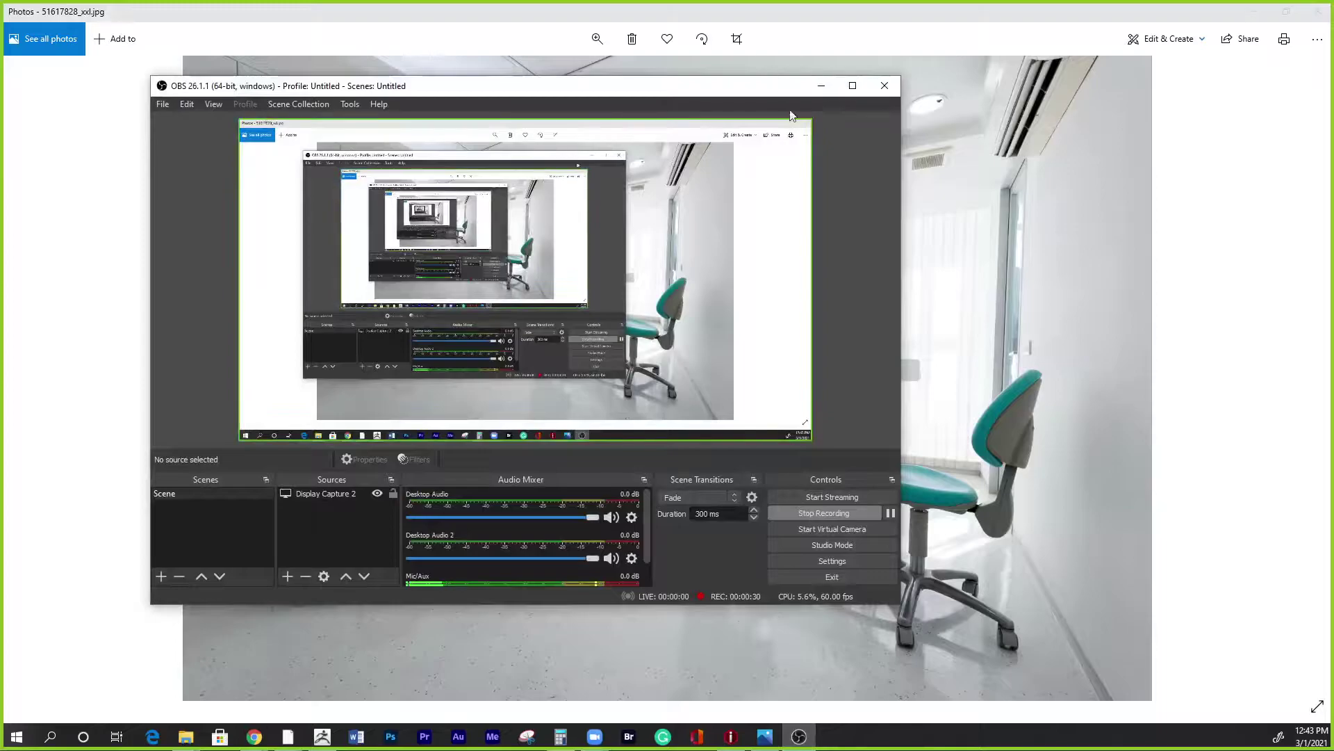
pyautogui.click(820, 90)
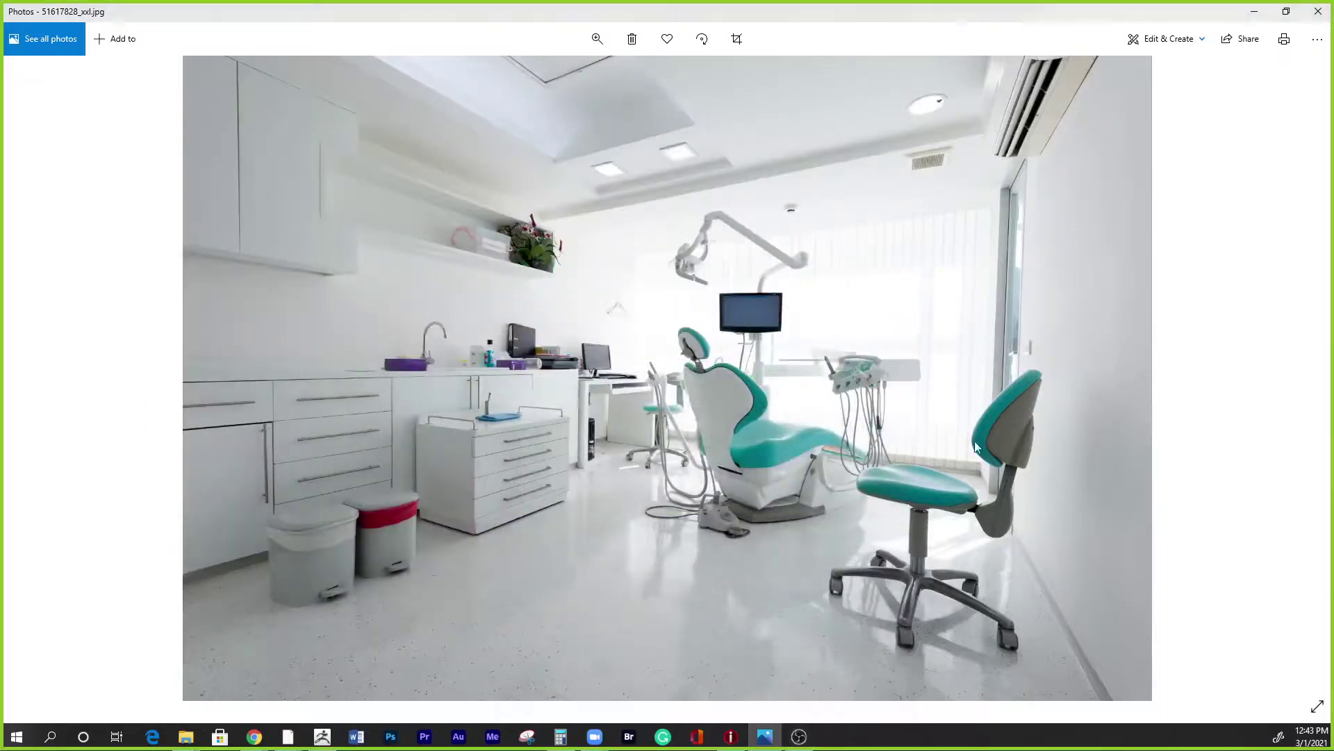
pyautogui.click(597, 39)
pyautogui.scroll(5, 626, 125)
pyautogui.scroll(6, 556, 324)
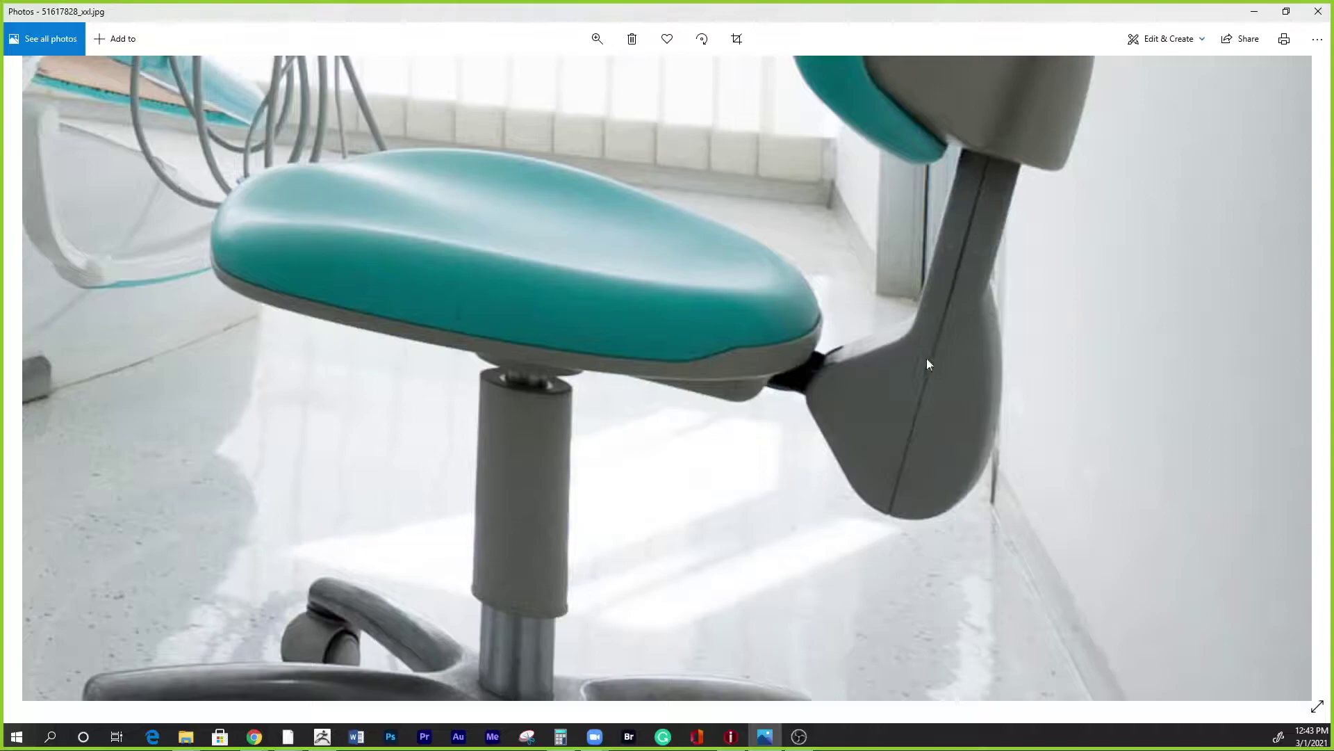
pyautogui.moveTo(1035, 255); pyautogui.dragTo(992, 277)
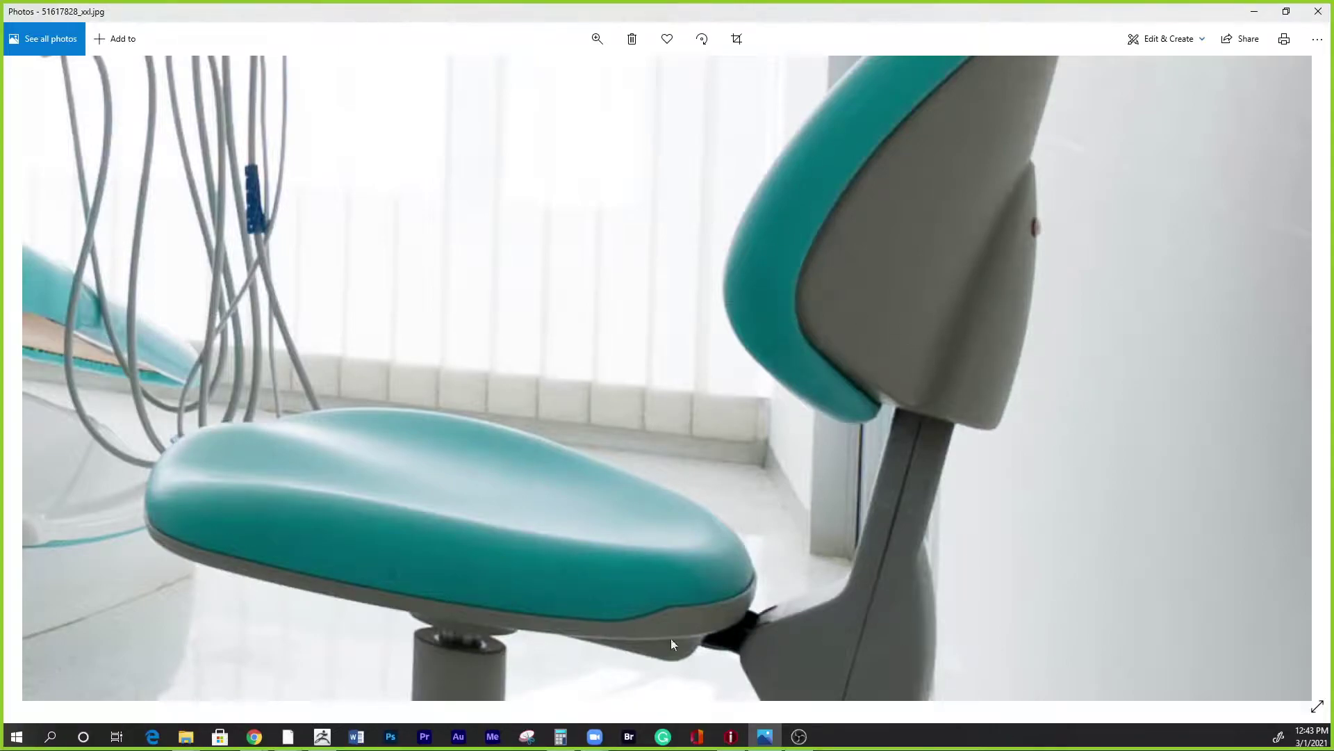
pyautogui.click(1255, 12)
# Select all the faces on the underside of the office chair seat.
pyautogui.keyDown('alt'); pyautogui.moveTo(926, 404); pyautogui.dragTo(932, 353); pyautogui.keyUp('alt')
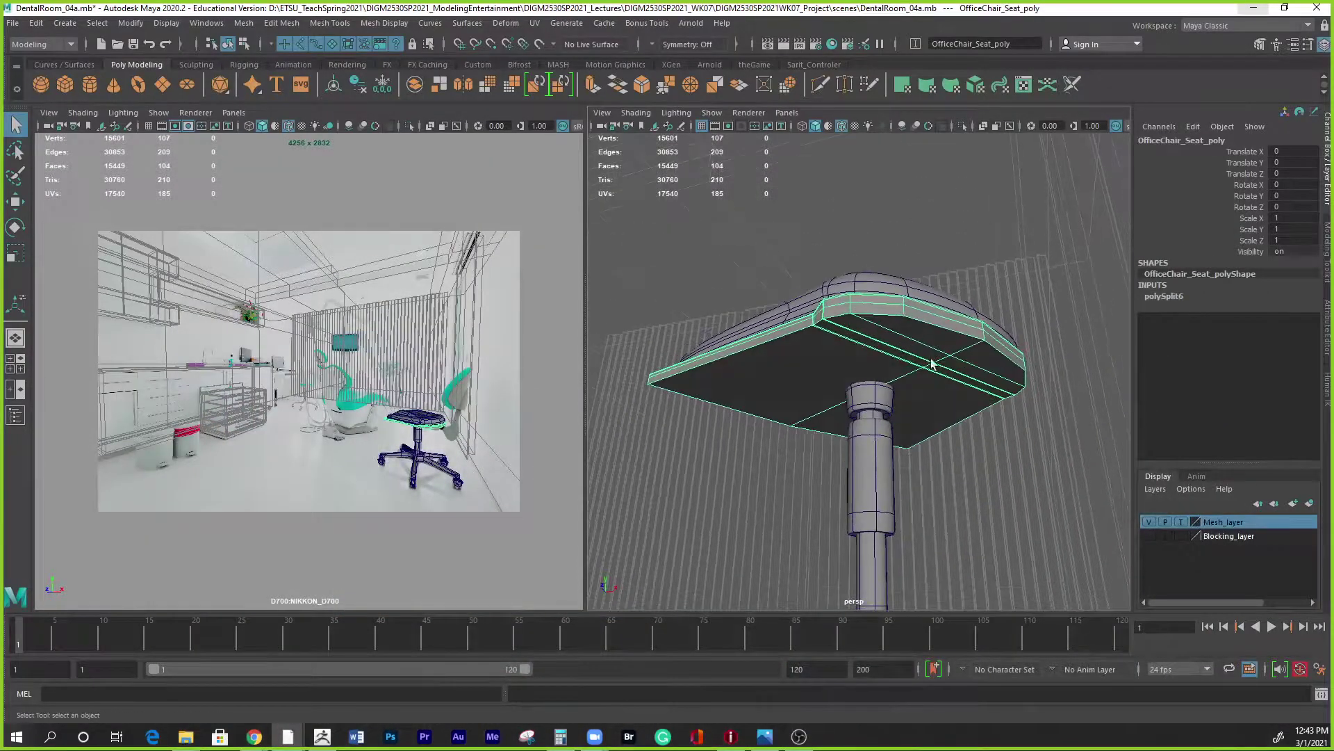
pyautogui.moveTo(930, 355); pyautogui.dragTo(932, 398, button='right')
pyautogui.keyDown('alt'); pyautogui.moveTo(950, 419); pyautogui.dragTo(918, 387); pyautogui.keyUp('alt')
pyautogui.click(934, 327)
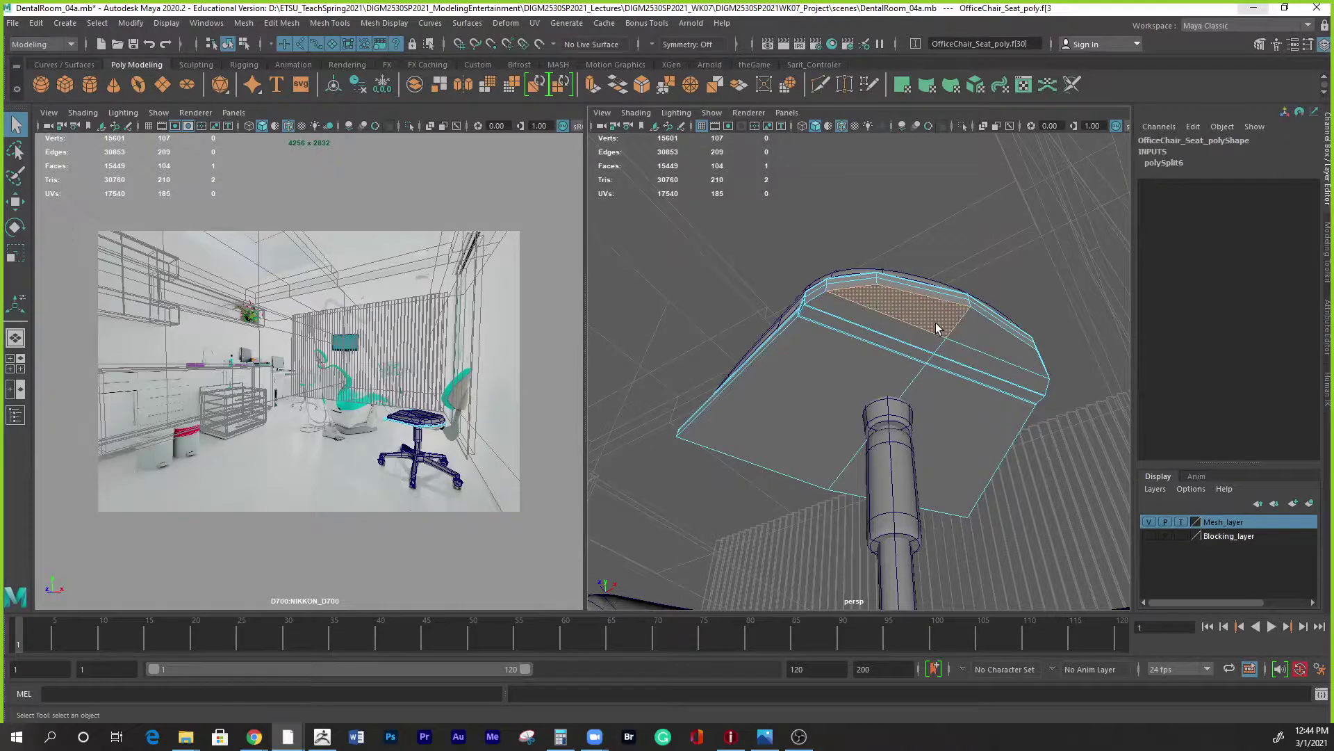
pyautogui.moveTo(913, 340)
pyautogui.mouseDown()
pyautogui.moveTo(896, 358)
pyautogui.moveTo(929, 322)
pyautogui.moveTo(954, 325)
pyautogui.moveTo(922, 407)
pyautogui.moveTo(1044, 512)
pyautogui.moveTo(834, 533)
pyautogui.moveTo(878, 512)
pyautogui.moveTo(848, 530)
pyautogui.moveTo(867, 532)
pyautogui.moveTo(829, 447)
pyautogui.mouseUp()
pyautogui.keyDown('alt'); pyautogui.moveTo(672, 273); pyautogui.dragTo(749, 291); pyautogui.keyUp('alt')
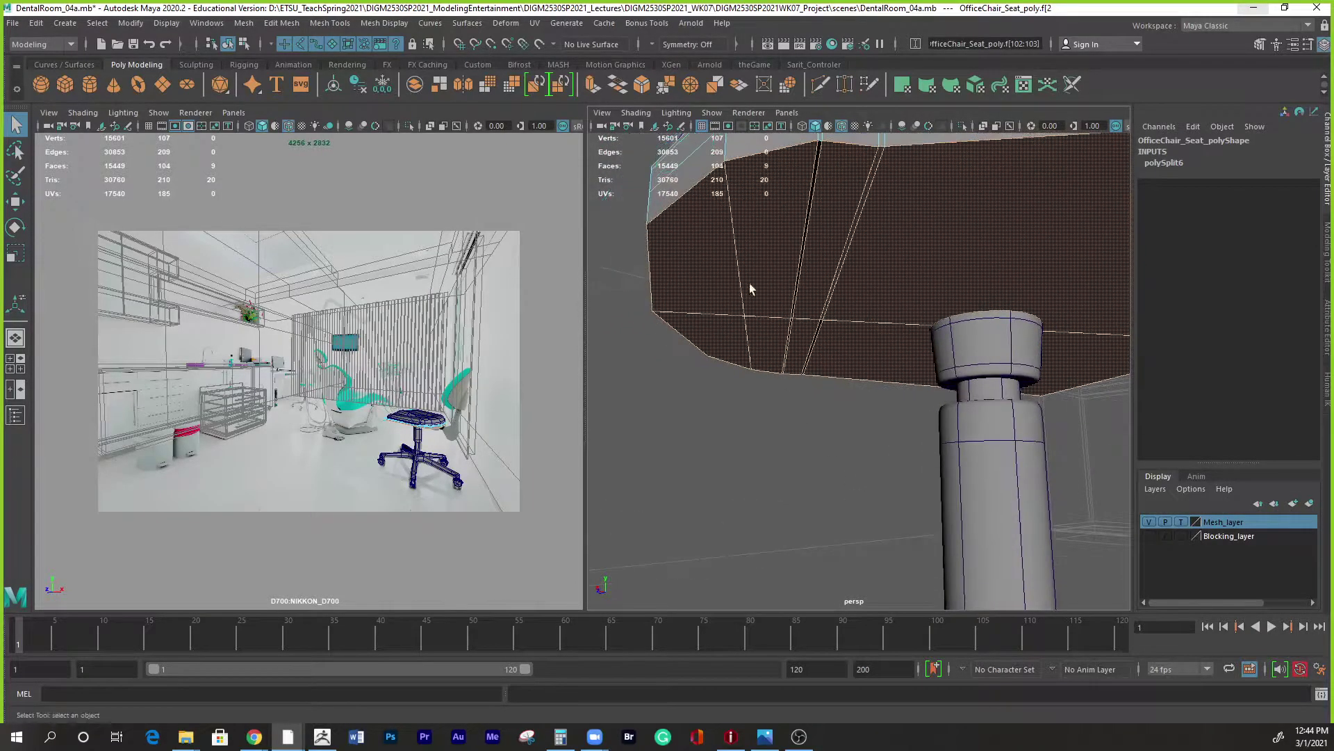
pyautogui.keyDown('shift'); pyautogui.click(808, 218); pyautogui.keyUp('shift')
pyautogui.keyDown('alt'); pyautogui.moveTo(867, 378); pyautogui.dragTo(922, 520); pyautogui.keyUp('alt')
# Extrude the selected underside faces of the seat after checking the reference photo.
pyautogui.click(765, 736)
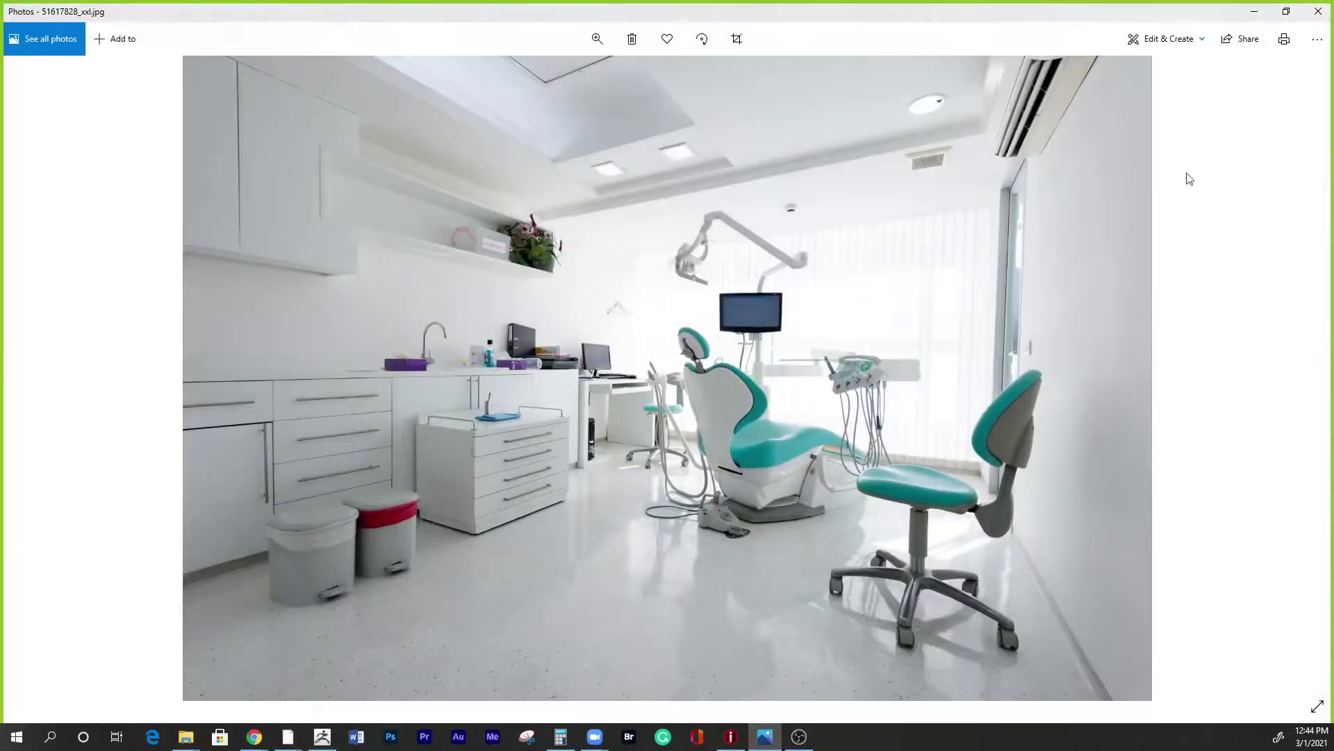
pyautogui.click(1254, 11)
pyautogui.keyDown('shift'); pyautogui.moveTo(954, 295); pyautogui.dragTo(961, 333, button='right'); pyautogui.keyUp('shift')
pyautogui.keyDown('alt'); pyautogui.moveTo(939, 431); pyautogui.dragTo(764, 466); pyautogui.keyUp('alt')
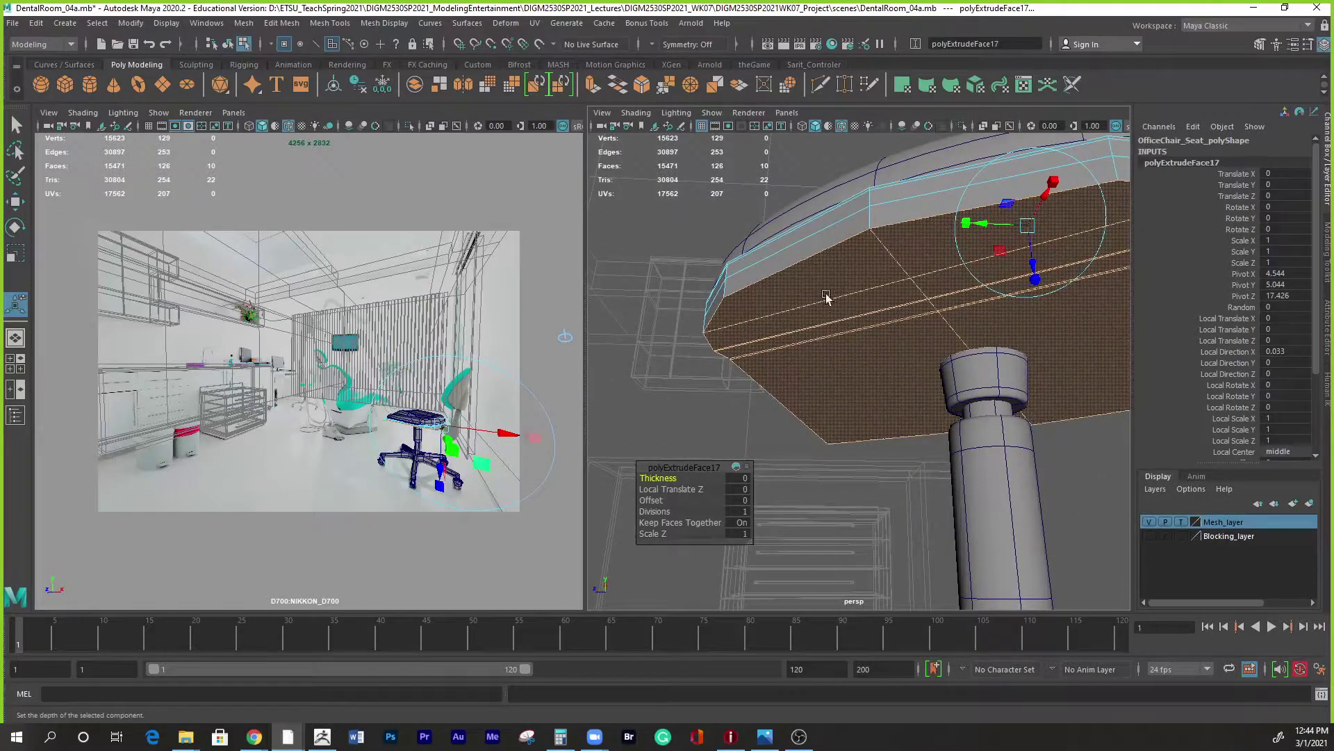
# Examine the shape beneath the office chair seat in the reference photo and return to Maya.
pyautogui.click(764, 736)
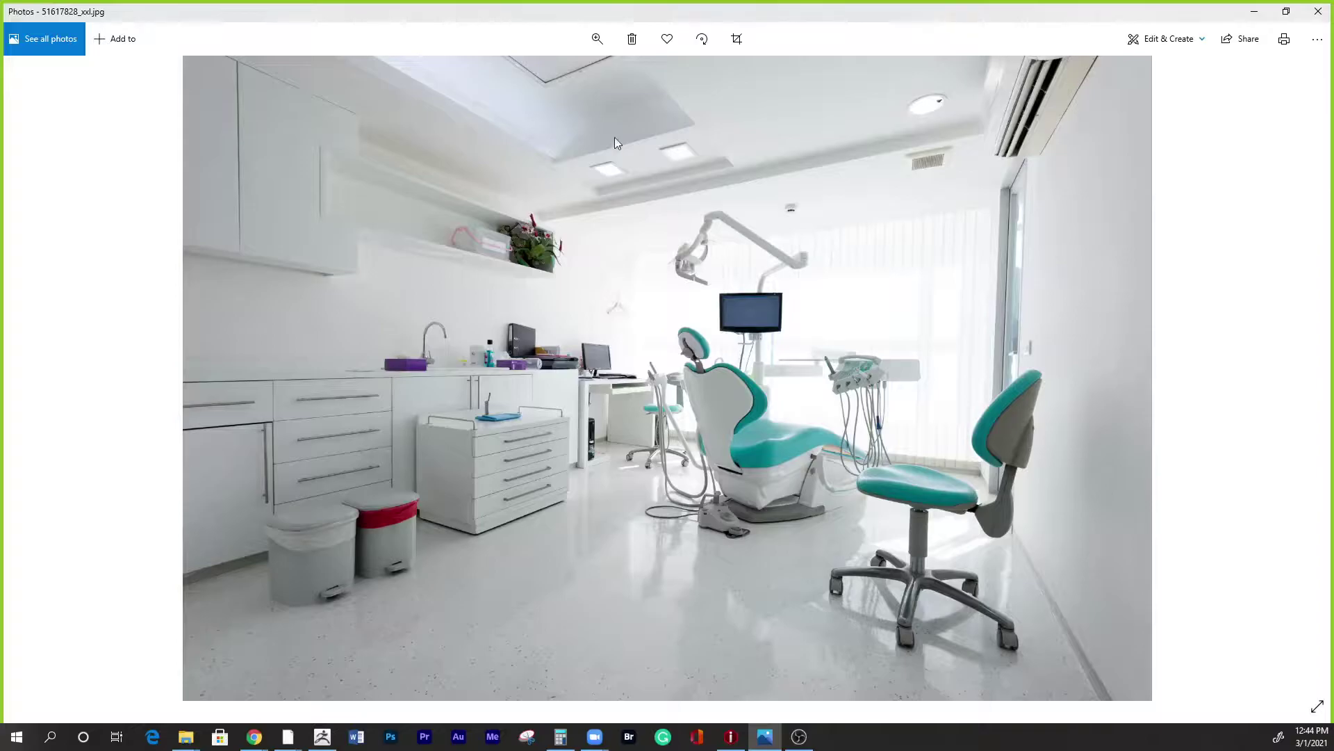
pyautogui.click(597, 39)
pyautogui.moveTo(530, 74); pyautogui.dragTo(561, 77)
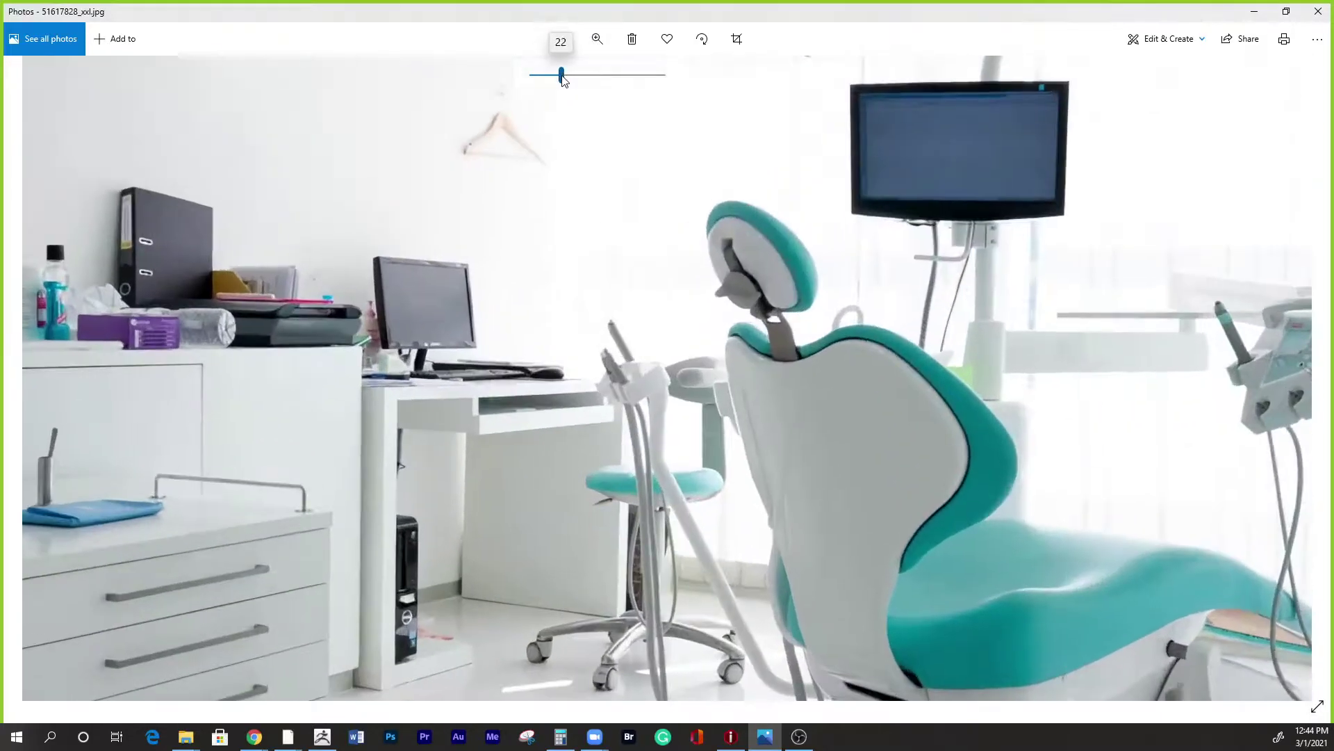
pyautogui.moveTo(1185, 558); pyautogui.dragTo(673, 353)
pyautogui.moveTo(920, 468); pyautogui.dragTo(471, 311)
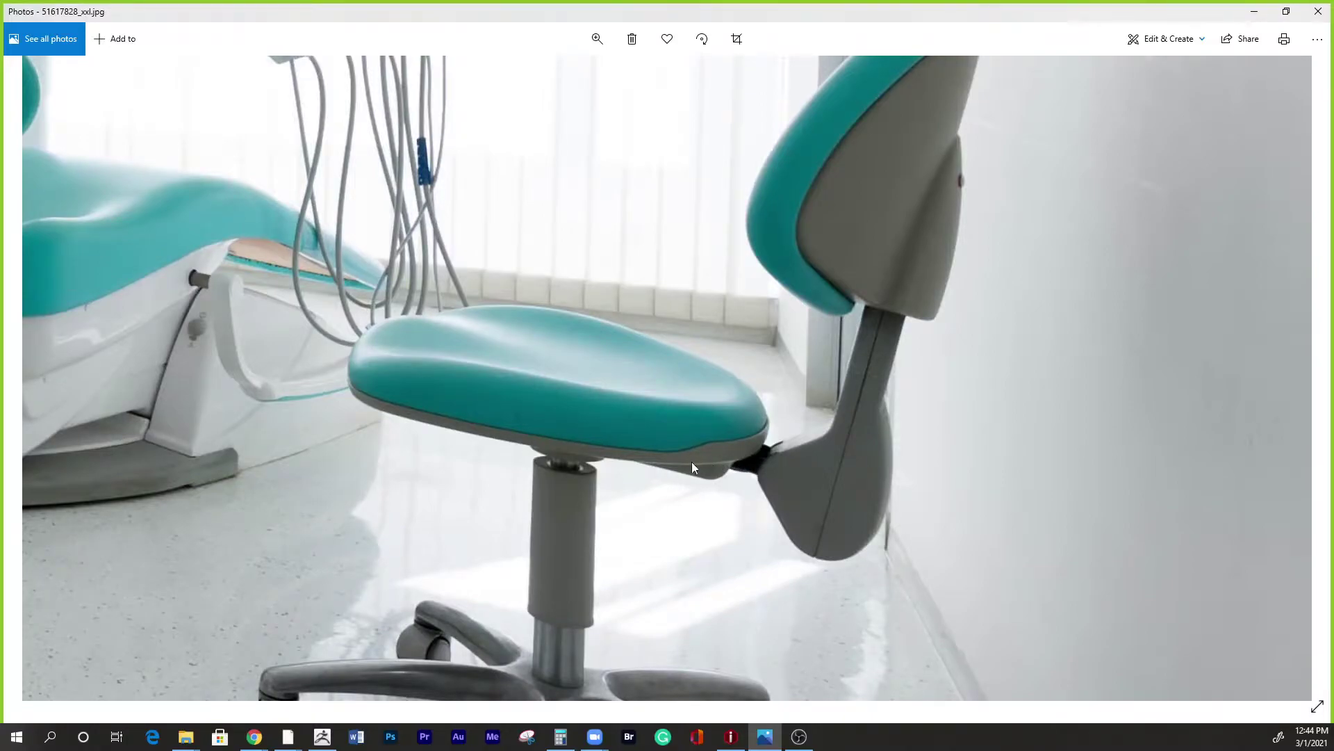
pyautogui.click(1256, 13)
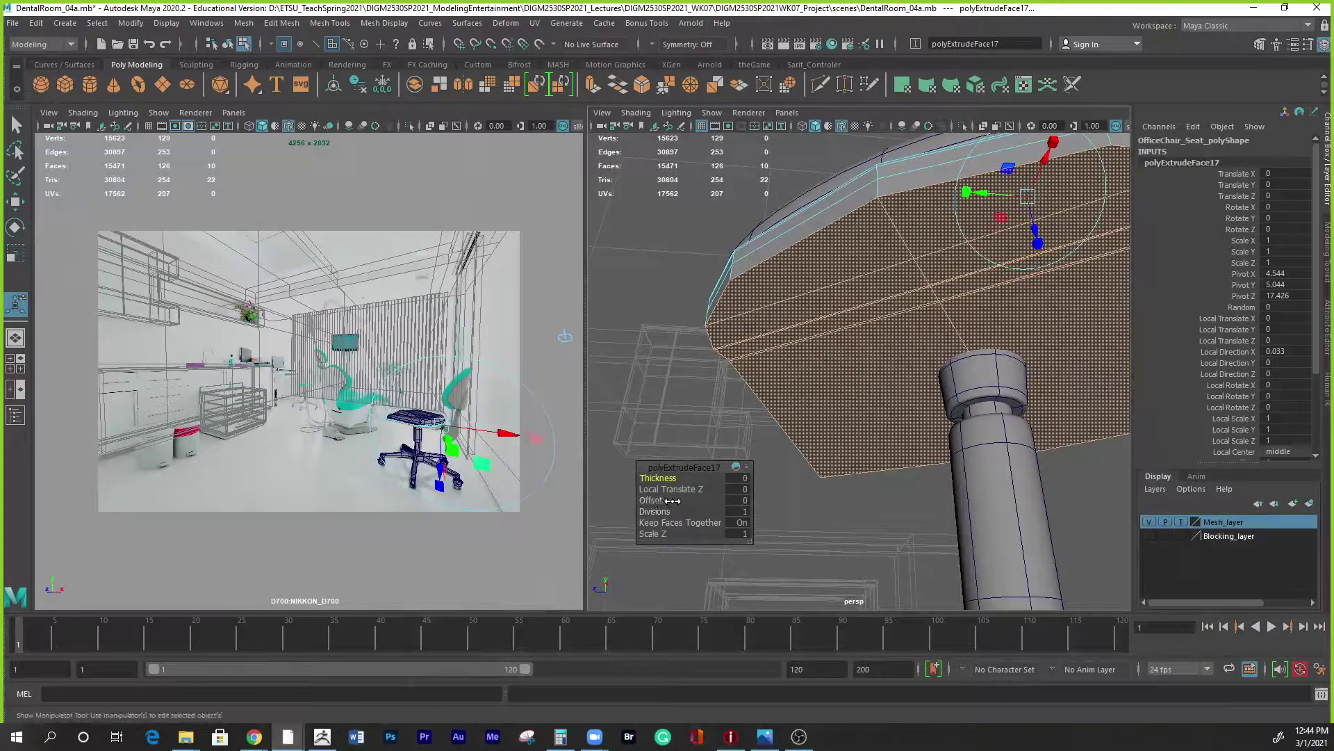
# Try offsetting the extruded underside faces and undo the extrusion.
pyautogui.moveTo(659, 502); pyautogui.dragTo(915, 523)
pyautogui.hotkey('ctrl', 'z')
pyautogui.hotkey('ctrl', 'z')
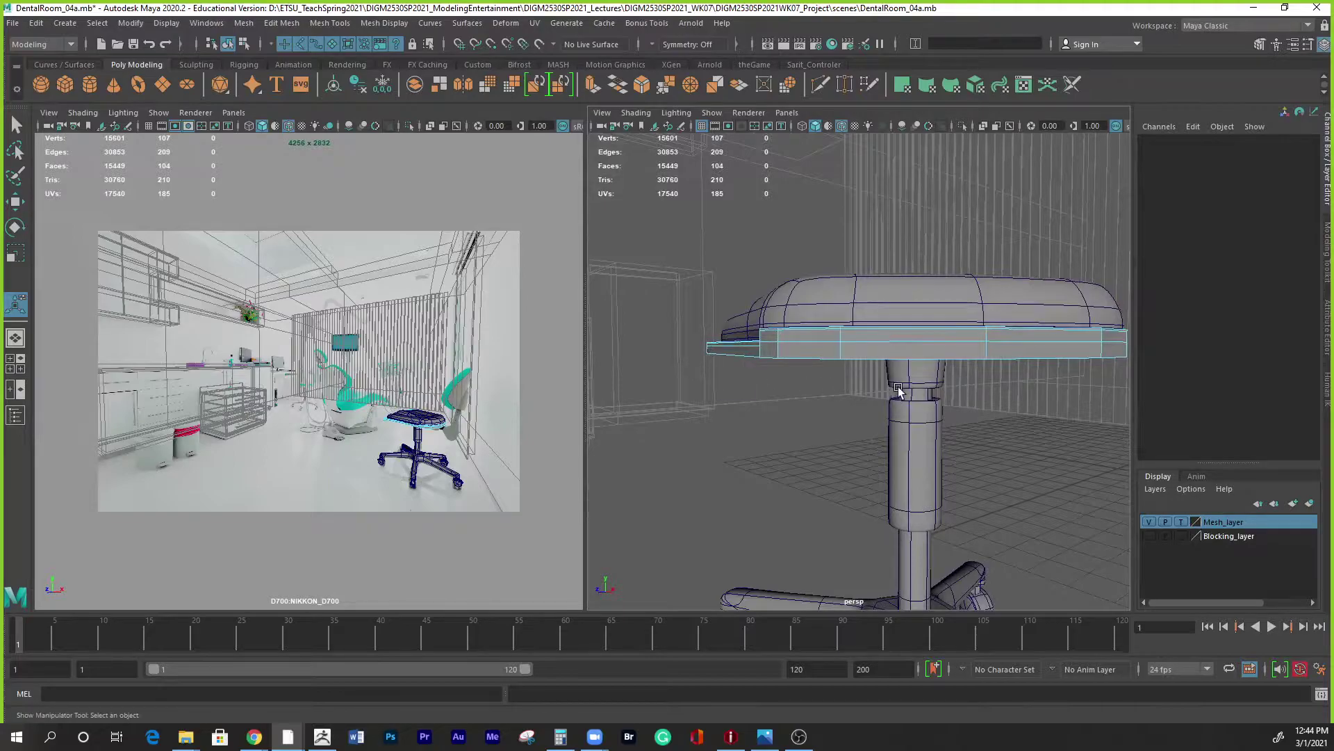
# Display the perspective view full screen in wireframe with the chair seat seen from the side.
pyautogui.press('4')
pyautogui.keyDown('alt'); pyautogui.moveTo(1088, 421); pyautogui.dragTo(948, 421); pyautogui.keyUp('alt')
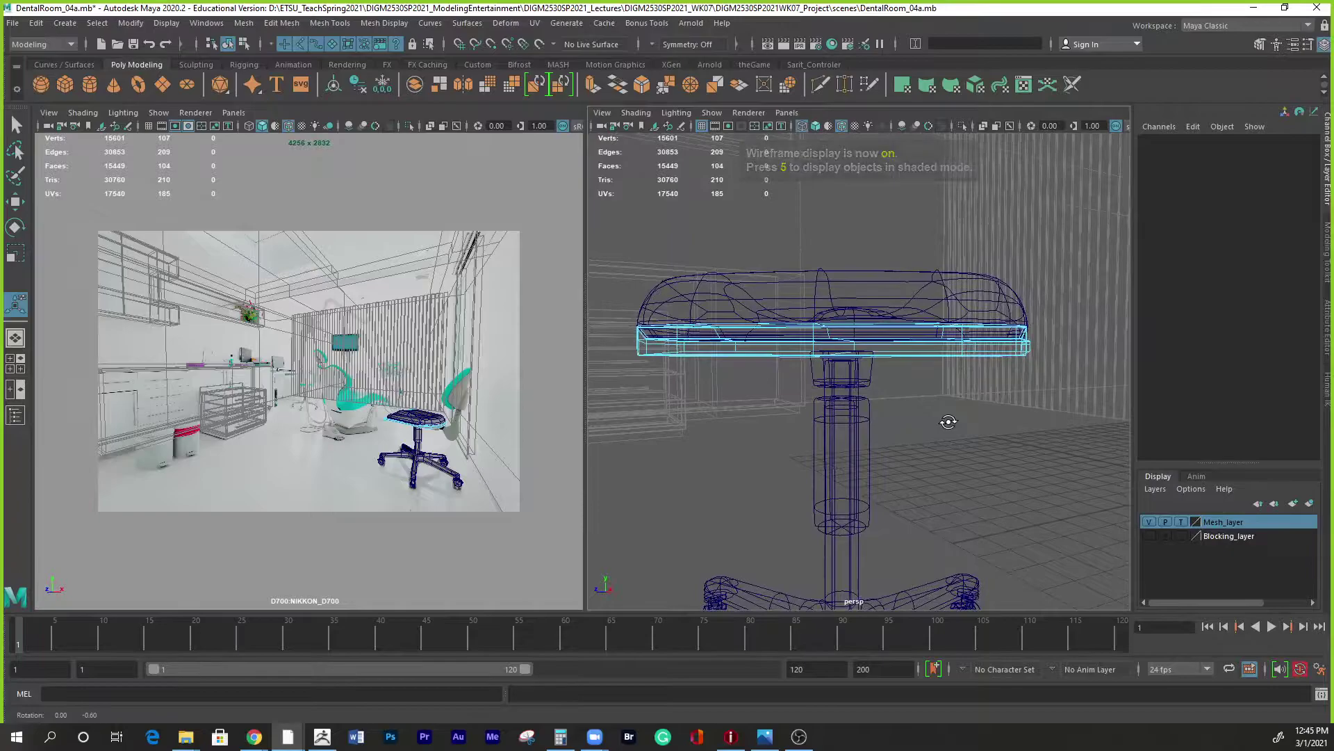
pyautogui.hotkey('ctrl', 'space')
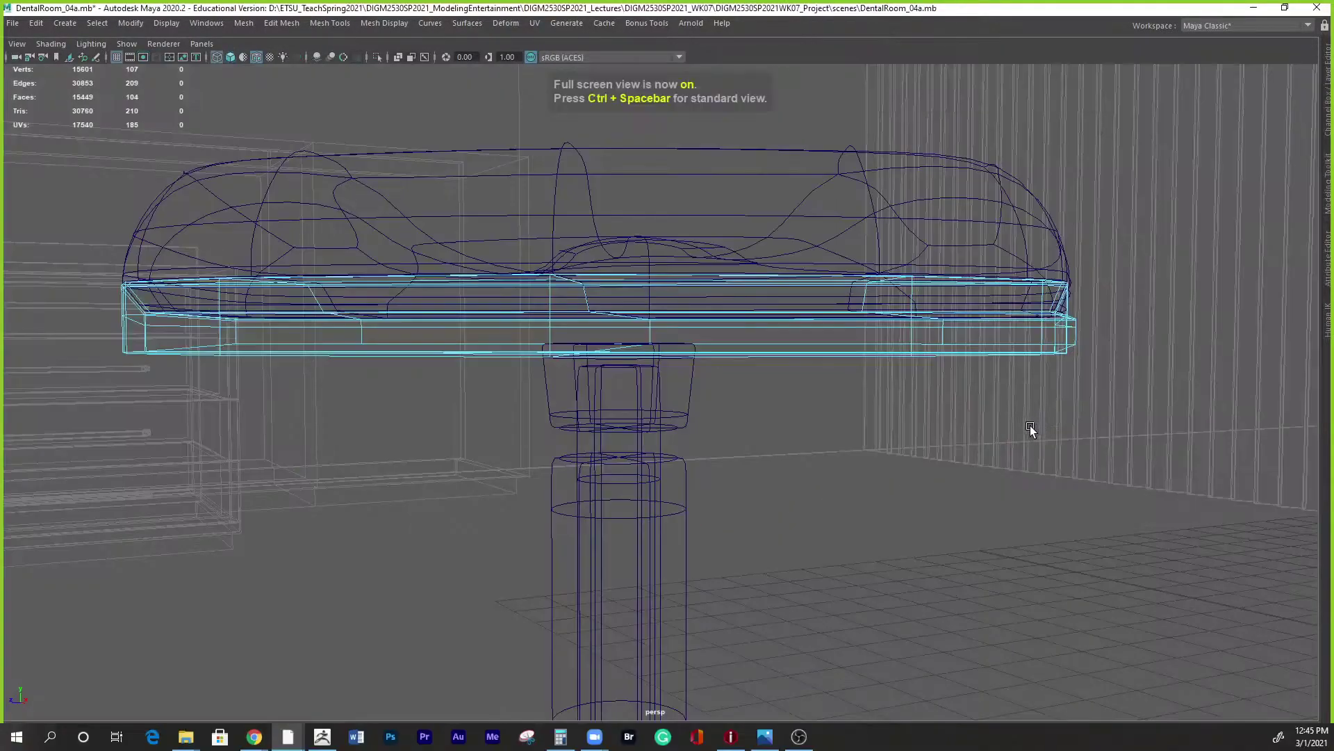
pyautogui.keyDown('alt'); pyautogui.moveTo(1030, 425); pyautogui.dragTo(899, 427); pyautogui.keyUp('alt')
# Select only the faces on the underside of the seat base, including both large flat faces around the stem.
pyautogui.moveTo(982, 357); pyautogui.dragTo(1057, 392, button='right')
pyautogui.moveTo(1073, 400); pyautogui.dragTo(148, 353)
pyautogui.keyDown('ctrl'); pyautogui.moveTo(111, 281); pyautogui.dragTo(939, 481); pyautogui.keyUp('ctrl')
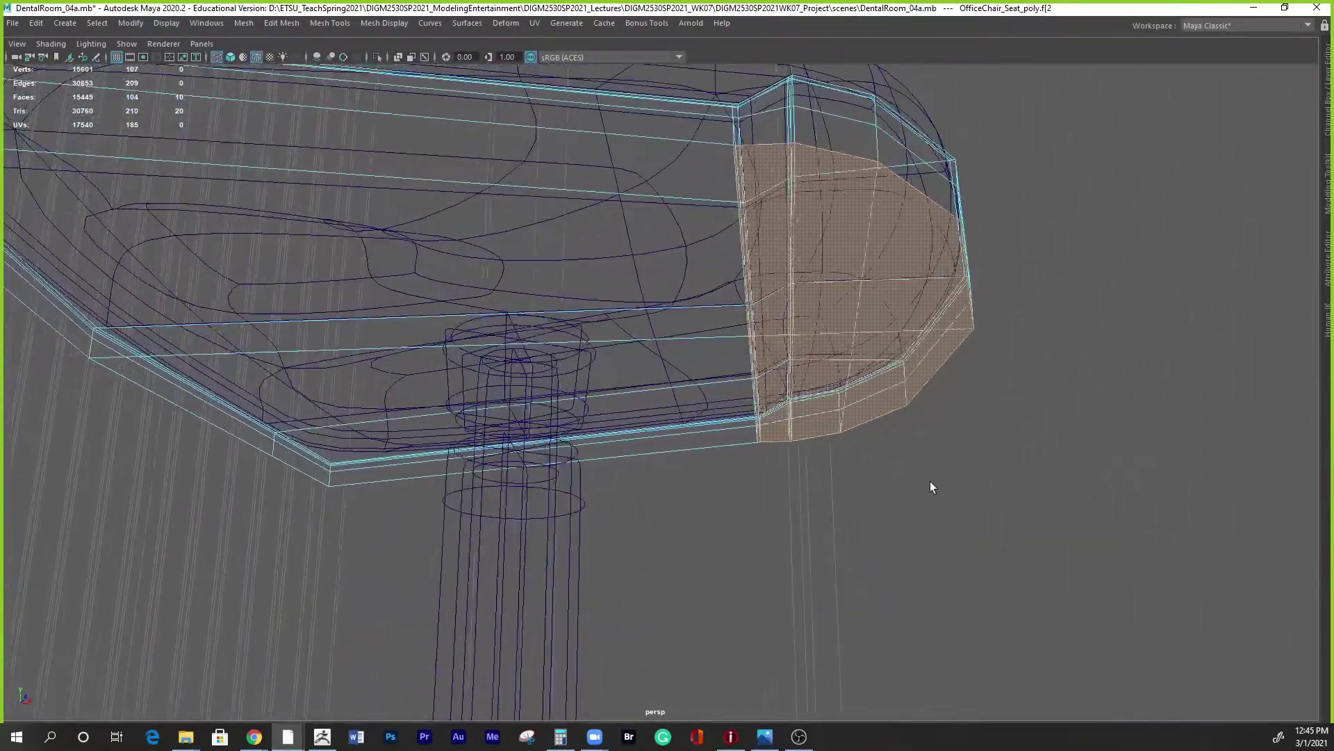
pyautogui.keyDown('shift'); pyautogui.click(729, 439); pyautogui.keyUp('shift')
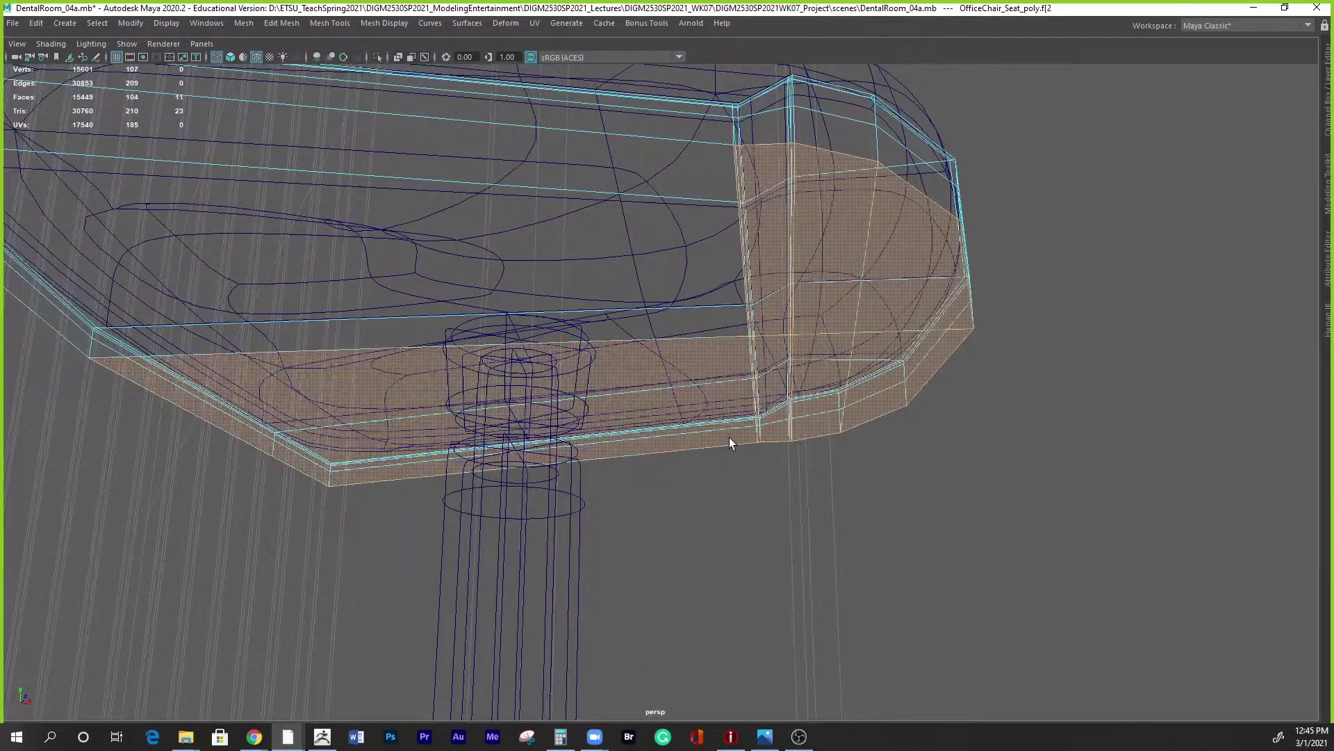
pyautogui.keyDown('shift'); pyautogui.click(708, 302); pyautogui.keyUp('shift')
pyautogui.keyDown('alt'); pyautogui.moveTo(806, 390); pyautogui.dragTo(767, 501); pyautogui.keyUp('alt')
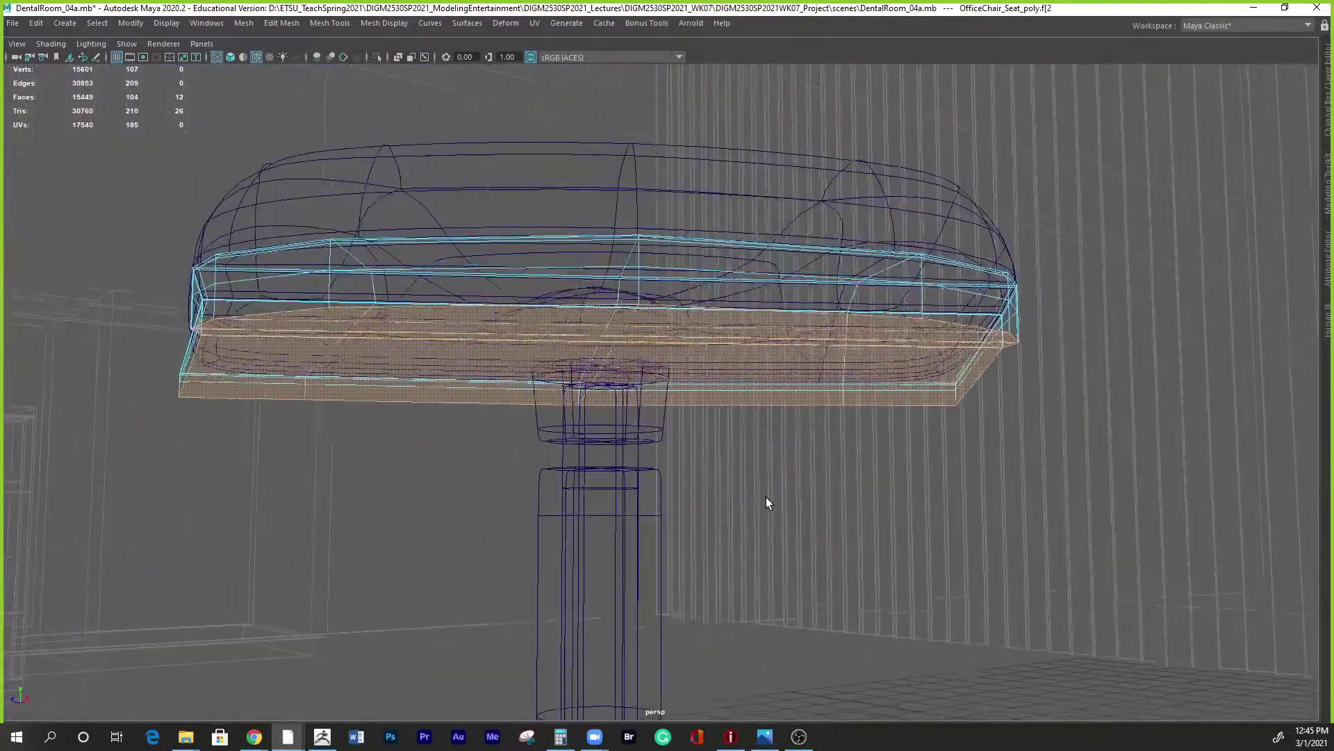
# Try moving the selected underside faces downward and undo the move.
pyautogui.press('w')
pyautogui.moveTo(638, 335); pyautogui.dragTo(638, 434)
pyautogui.hotkey('ctrl', 'z')
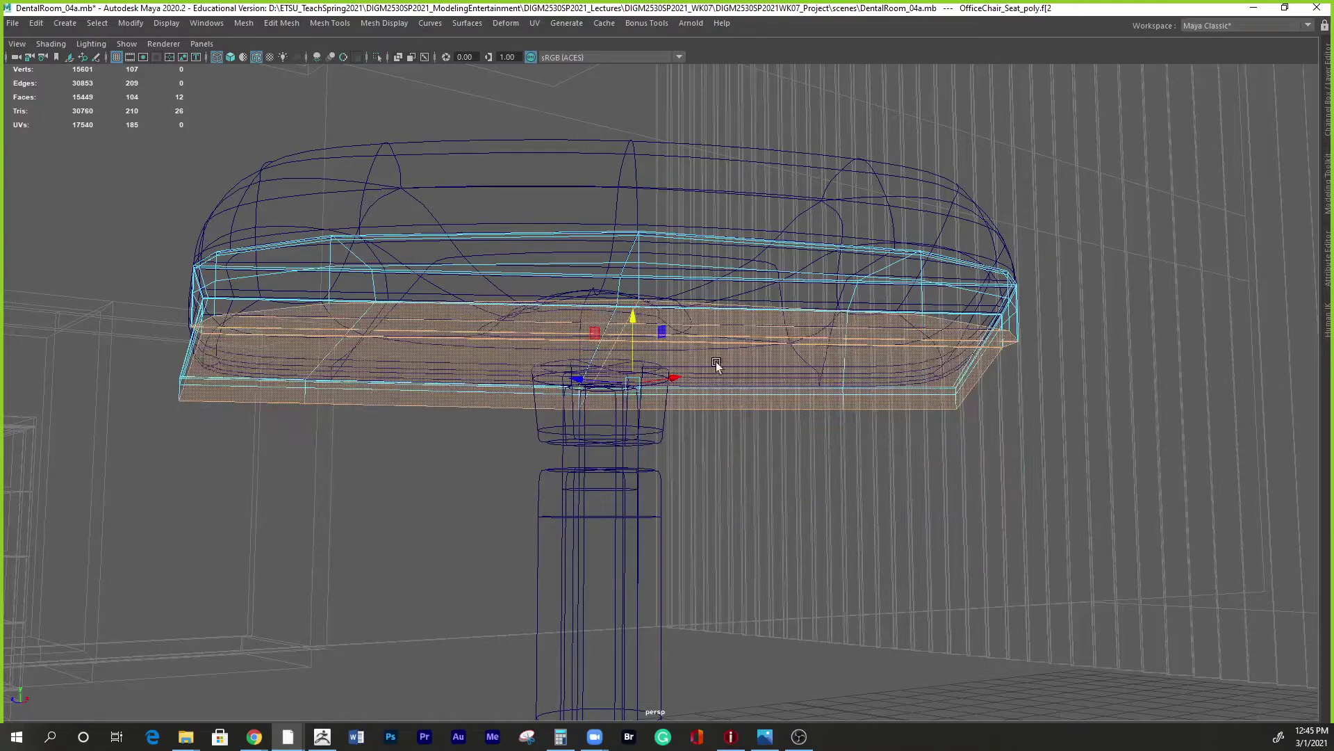
# Extrude the selected underside faces with an offset of 1 and display the model shaded.
pyautogui.keyDown('shift'); pyautogui.rightClick(728, 350); pyautogui.keyUp('shift')
pyautogui.click(726, 387)
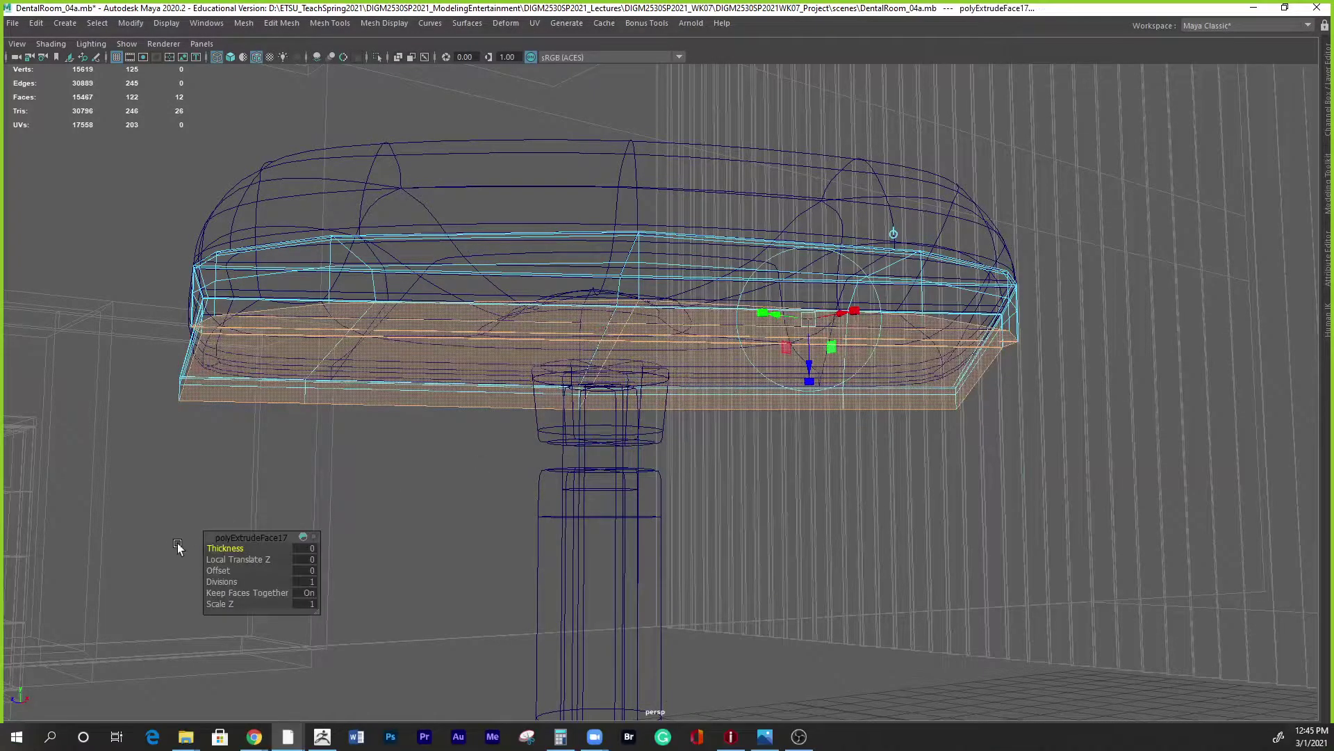
pyautogui.moveTo(222, 570)
pyautogui.mouseDown()
pyautogui.moveTo(584, 560)
pyautogui.moveTo(611, 542)
pyautogui.moveTo(611, 524)
pyautogui.moveTo(542, 436)
pyautogui.mouseUp()
pyautogui.press('5')
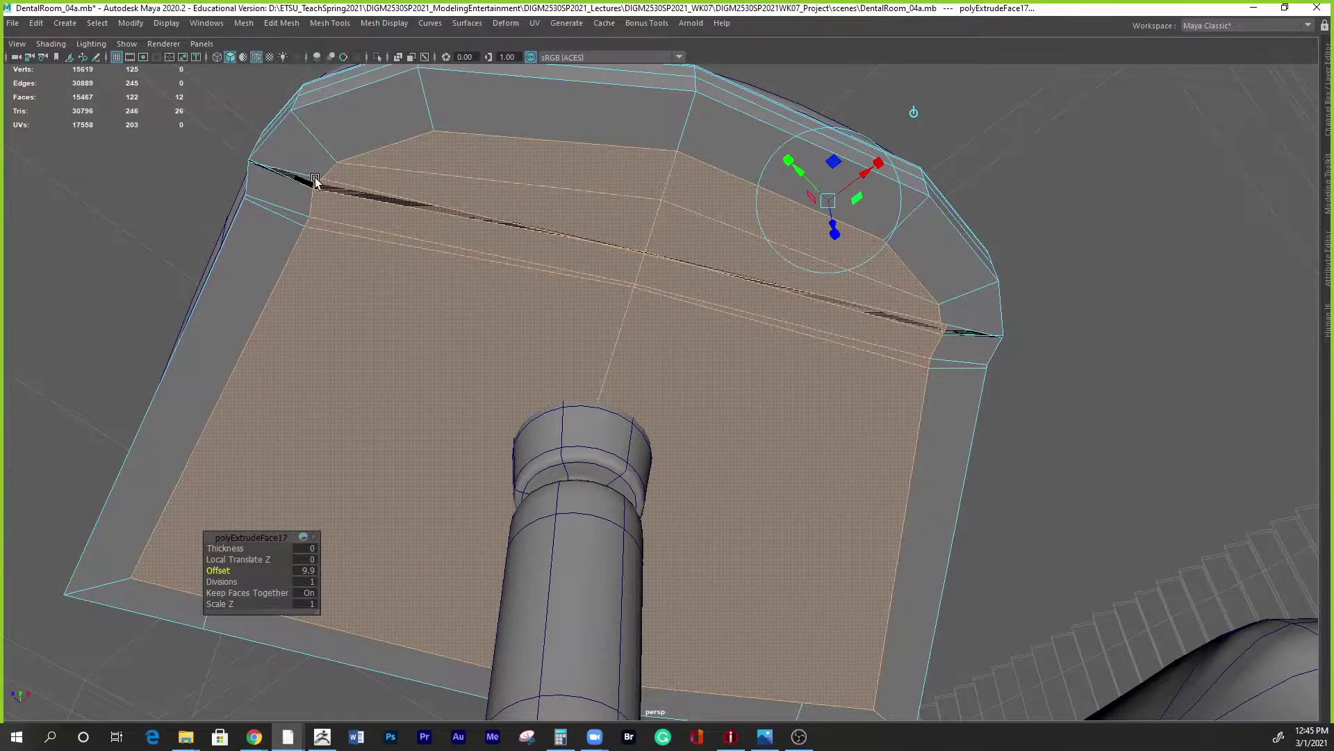
pyautogui.click(309, 571)
pyautogui.press('Return')
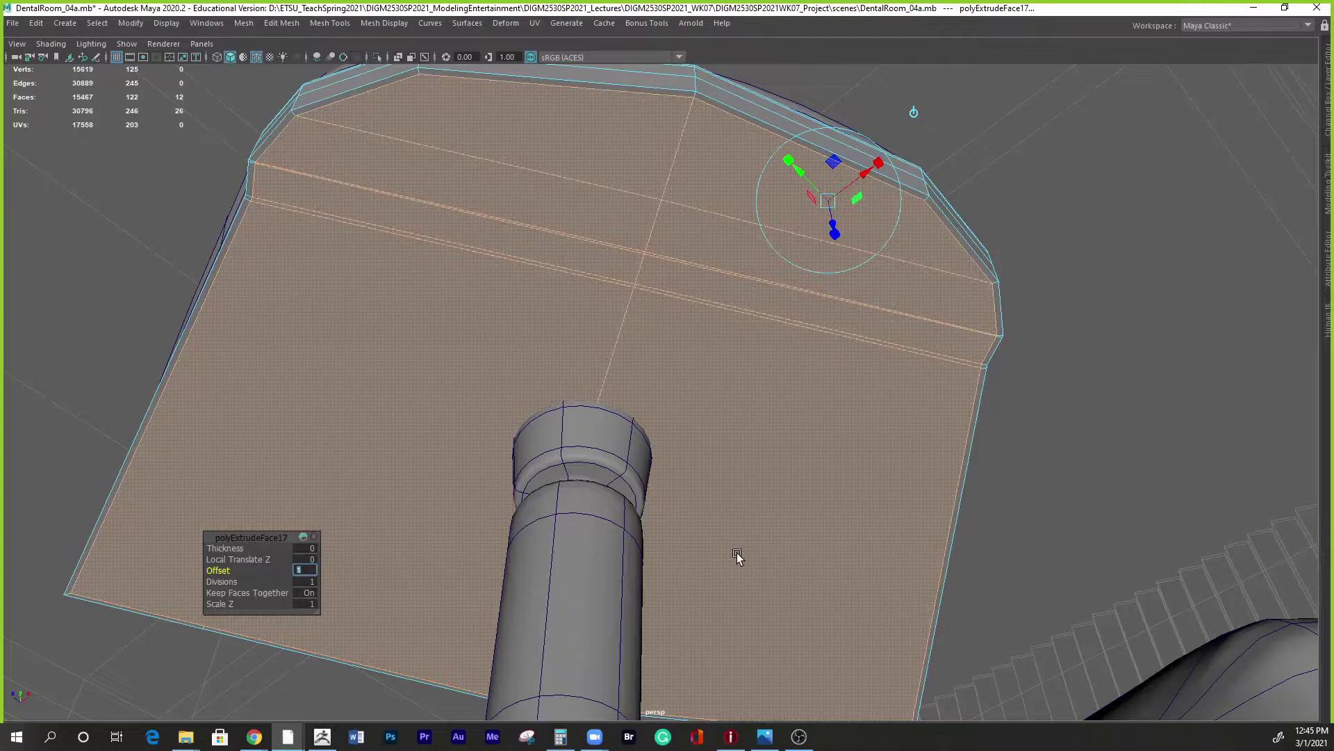
# Try scaling the inset underside faces of the seat with the current axis orientation.
pyautogui.keyDown('alt'); pyautogui.moveTo(733, 556); pyautogui.dragTo(489, 462); pyautogui.keyUp('alt')
pyautogui.keyDown('alt'); pyautogui.moveTo(489, 461); pyautogui.dragTo(721, 417, button='right'); pyautogui.keyUp('alt')
pyautogui.keyDown('alt'); pyautogui.moveTo(721, 417); pyautogui.dragTo(398, 387, button='middle'); pyautogui.keyUp('alt')
pyautogui.keyDown('alt'); pyautogui.moveTo(771, 482); pyautogui.dragTo(806, 445, button='right'); pyautogui.keyUp('alt')
pyautogui.keyDown('alt'); pyautogui.moveTo(806, 445); pyautogui.dragTo(874, 433); pyautogui.keyUp('alt')
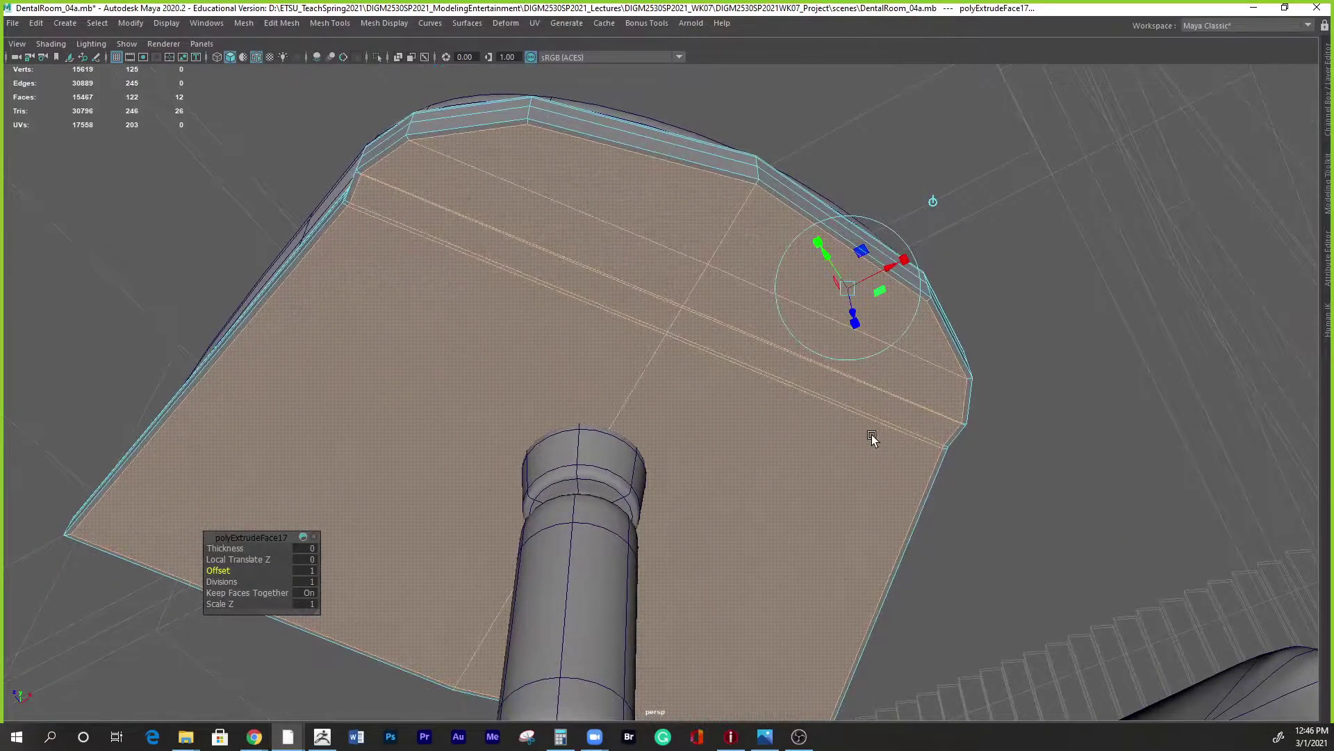
pyautogui.press('r')
pyautogui.moveTo(521, 532); pyautogui.dragTo(567, 543, button='middle')
pyautogui.moveTo(613, 505); pyautogui.dragTo(748, 542)
pyautogui.press('w')
pyautogui.hotkey('shift', '.')
pyautogui.hotkey('shift', '.')
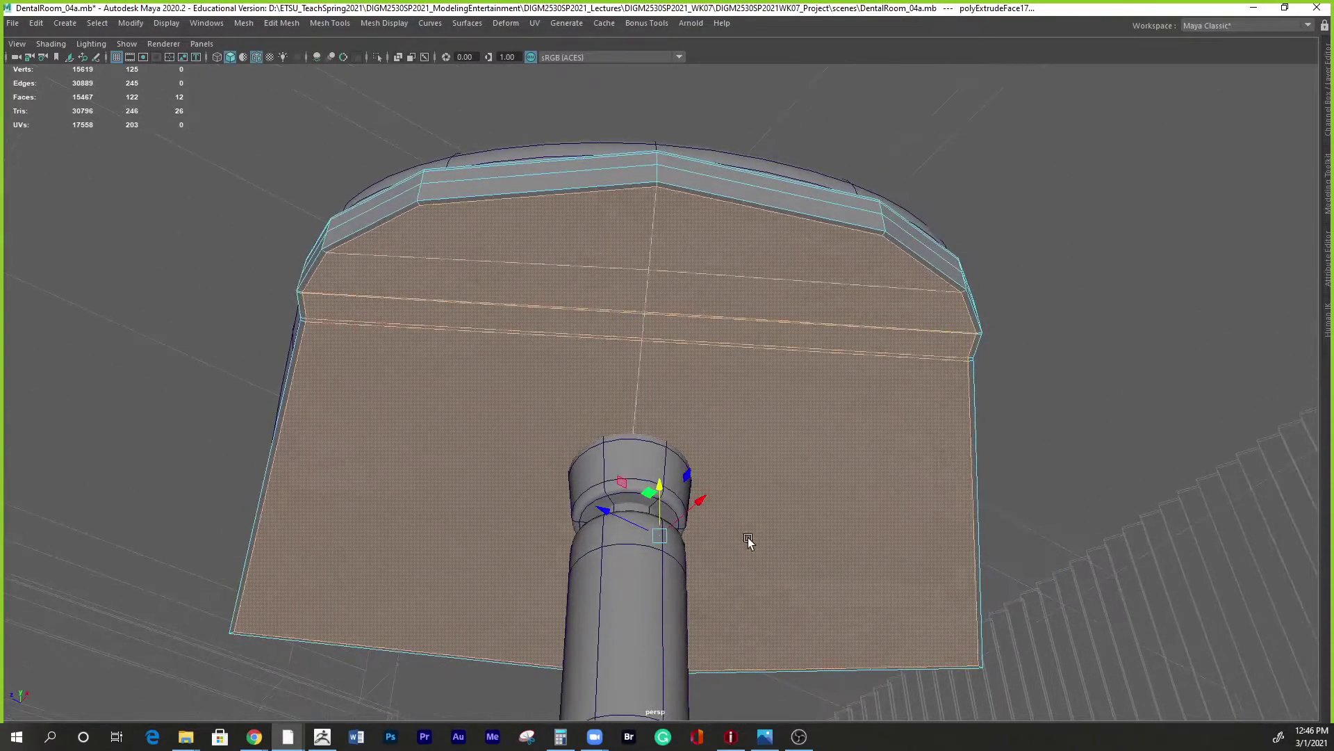
# Orient the scale axis to a seat component and narrow the inset faces into a strip running along the seat's centre.
pyautogui.press('r')
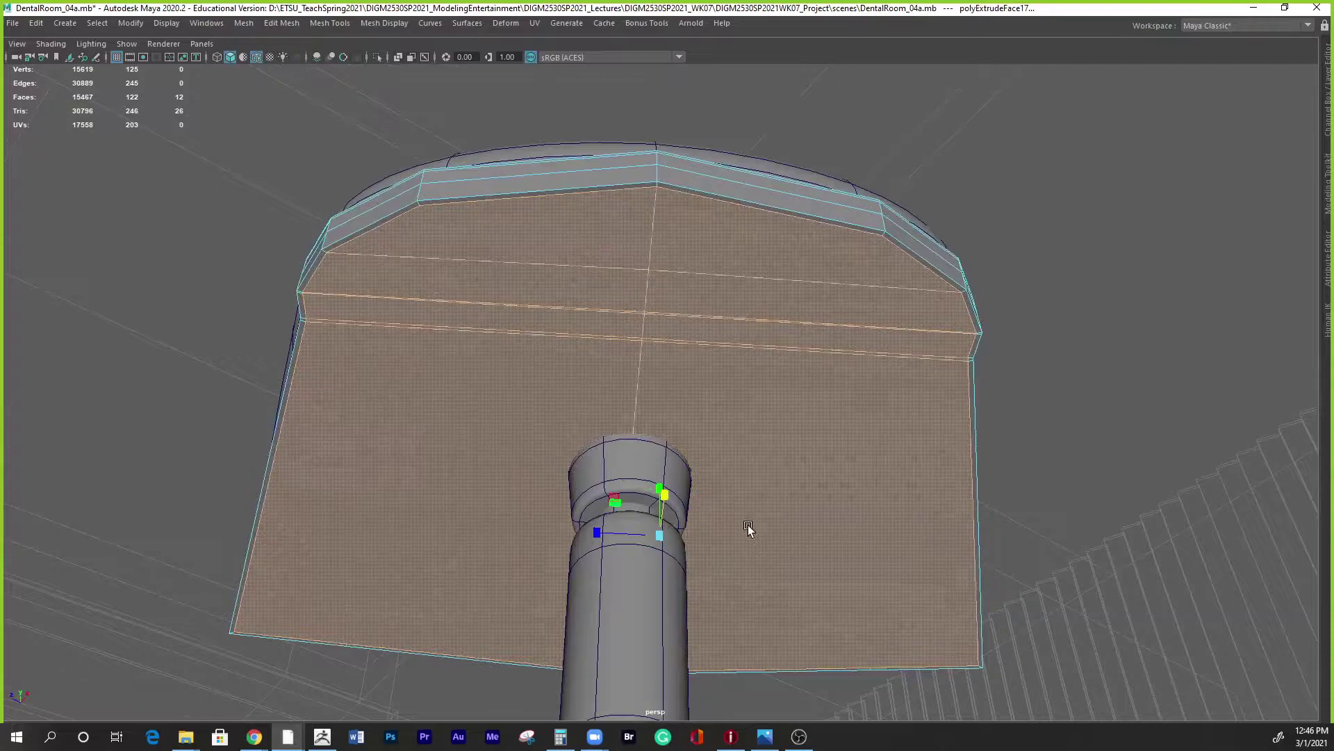
pyautogui.click(727, 455)
pyautogui.moveTo(728, 459); pyautogui.dragTo(664, 530)
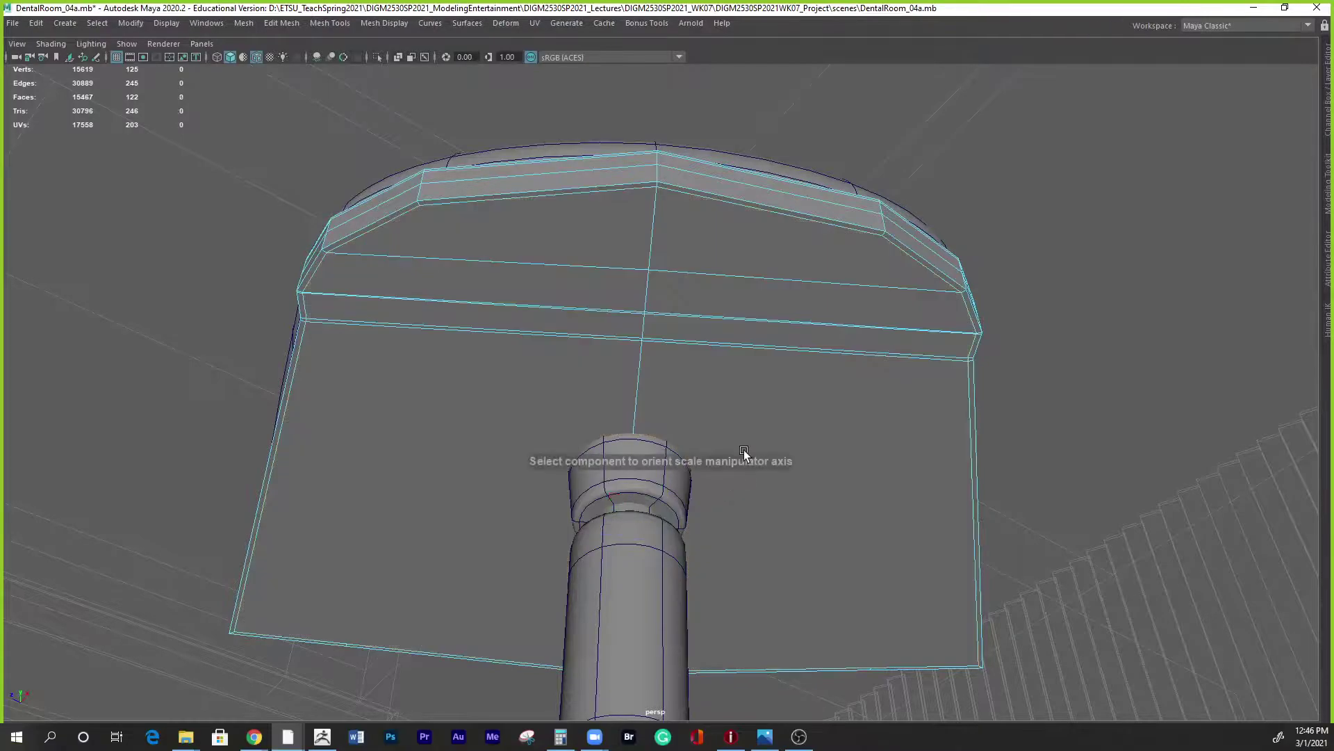
pyautogui.moveTo(602, 534); pyautogui.dragTo(740, 495)
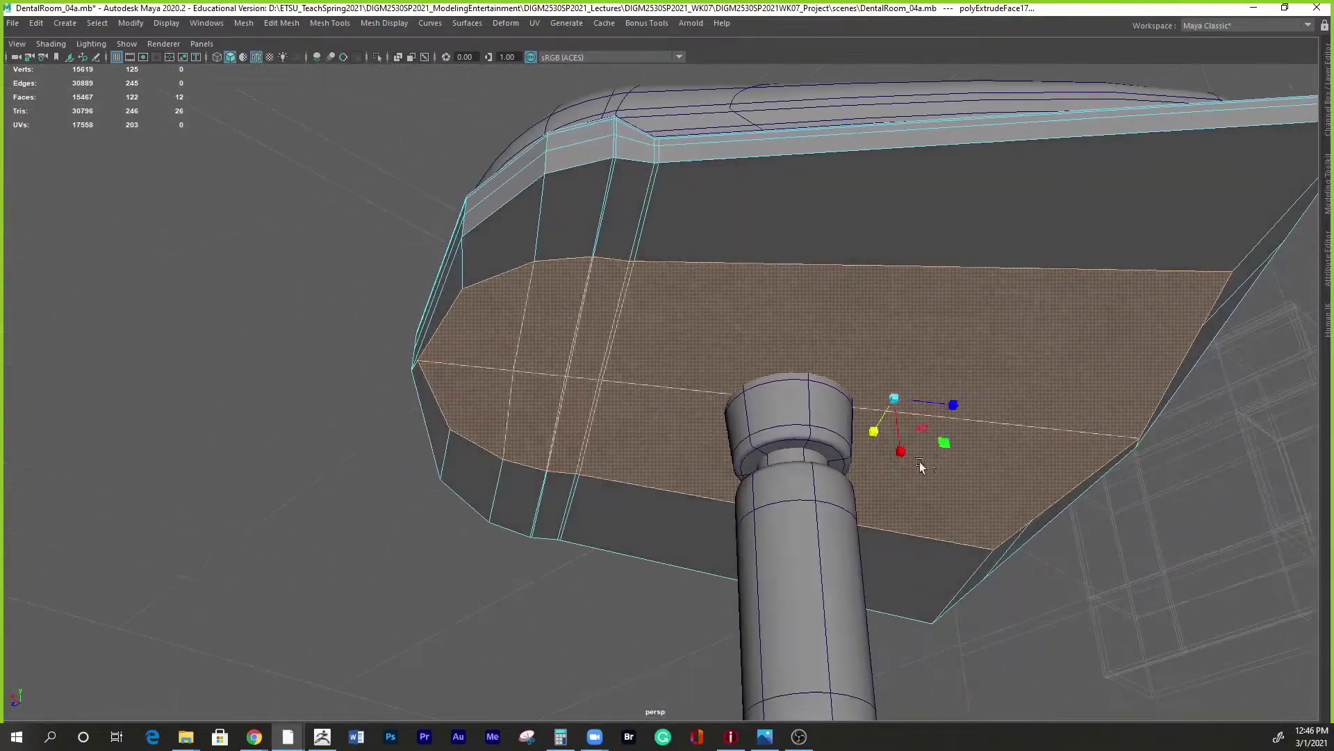
pyautogui.moveTo(873, 435); pyautogui.dragTo(877, 428)
pyautogui.keyDown('alt'); pyautogui.moveTo(877, 428); pyautogui.dragTo(827, 508); pyautogui.keyUp('alt')
# Move the narrow strip of faces sideways to centre it on the seat's middle edge.
pyautogui.press('w')
pyautogui.moveTo(648, 489); pyautogui.dragTo(618, 485)
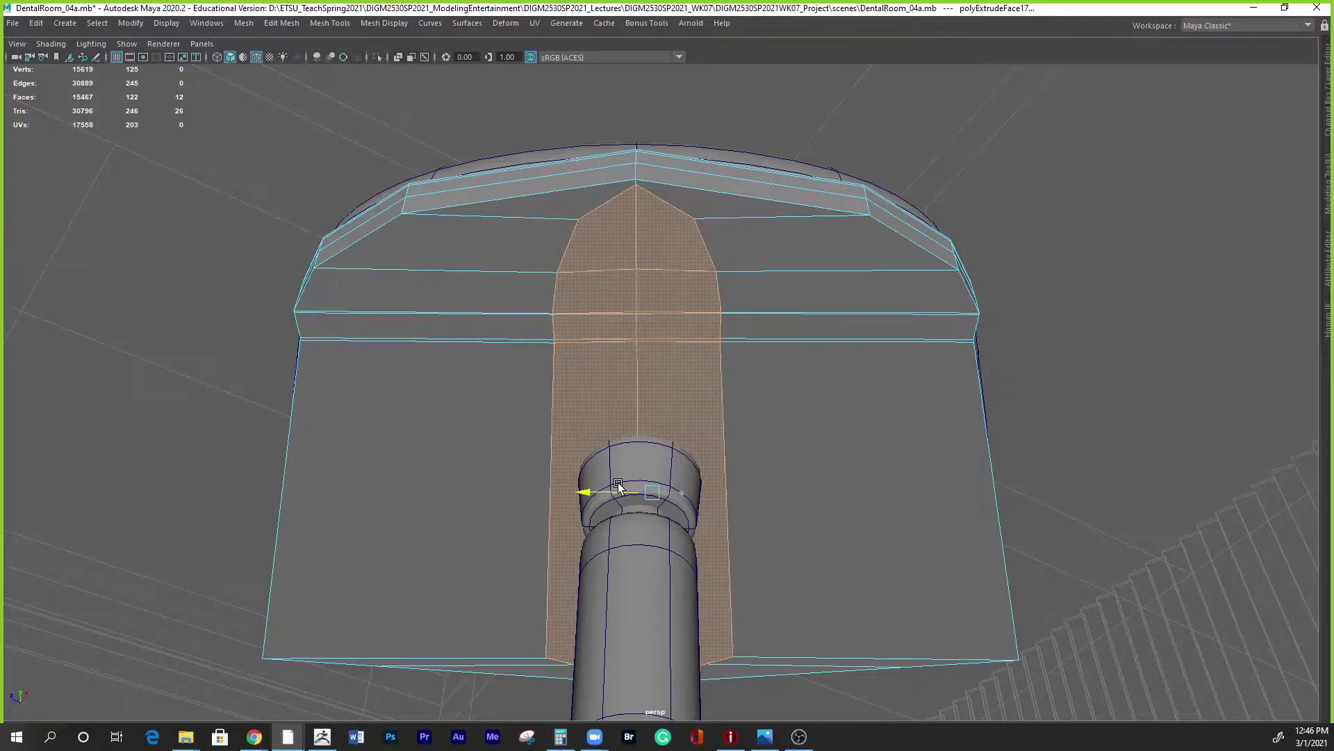
pyautogui.moveTo(618, 485); pyautogui.dragTo(618, 485)
# Pull the strip's tip vertex at the rounded end of the seat inward, away from the rim.
pyautogui.keyDown('alt'); pyautogui.moveTo(637, 221); pyautogui.dragTo(787, 367); pyautogui.keyUp('alt')
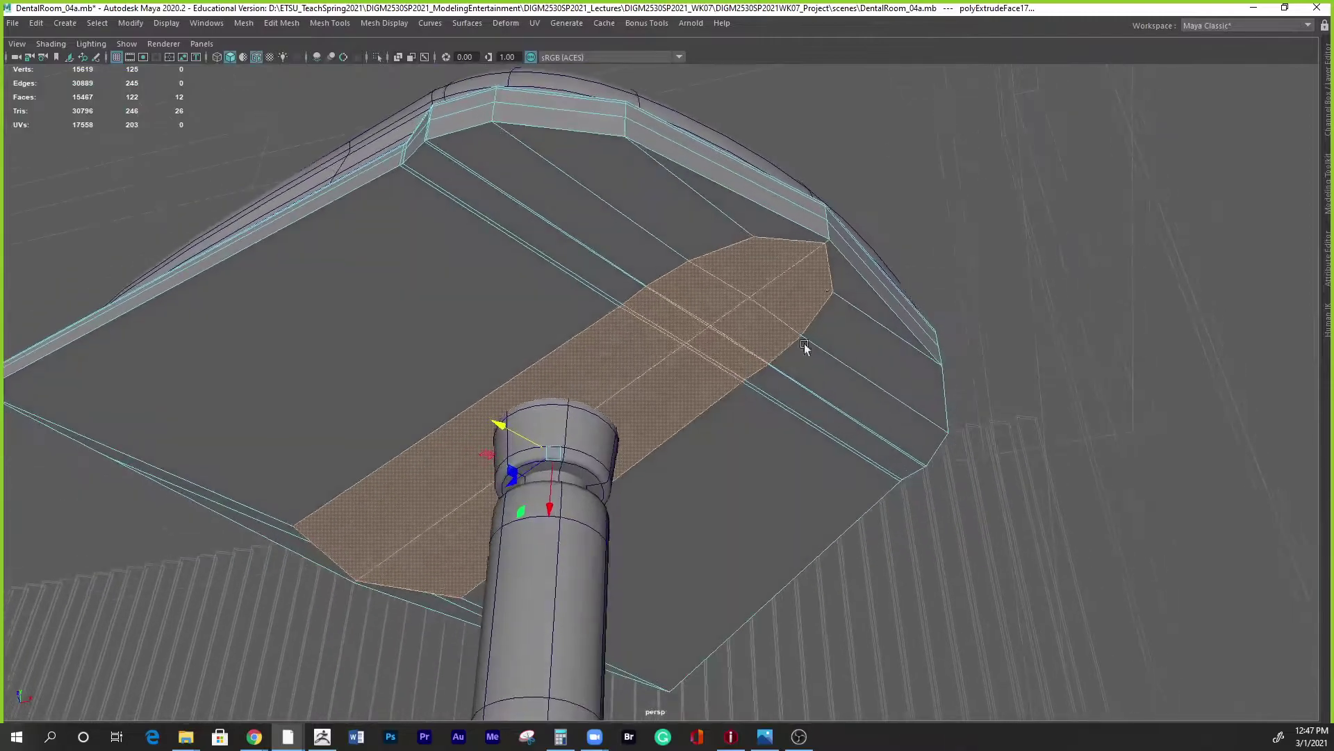
pyautogui.moveTo(818, 248); pyautogui.dragTo(793, 252, button='right')
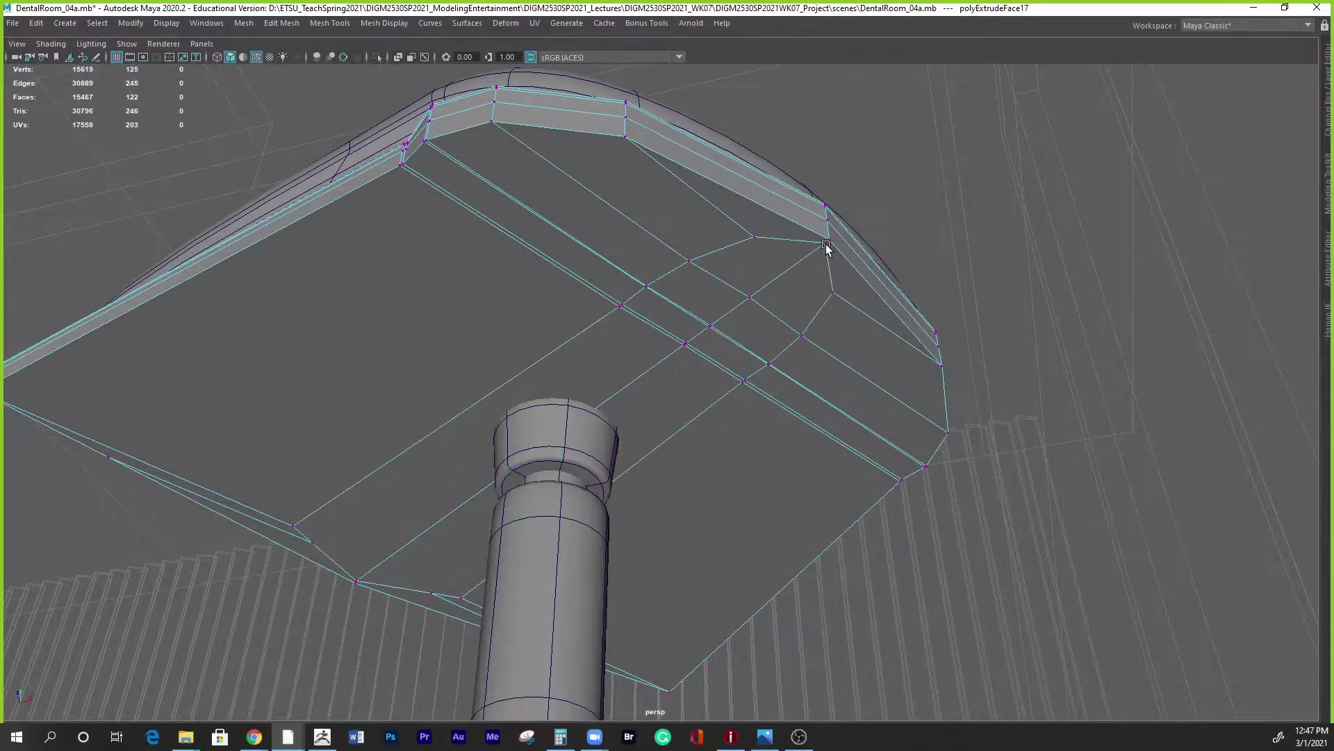
pyautogui.click(824, 247)
pyautogui.moveTo(777, 278); pyautogui.dragTo(754, 300, button='middle')
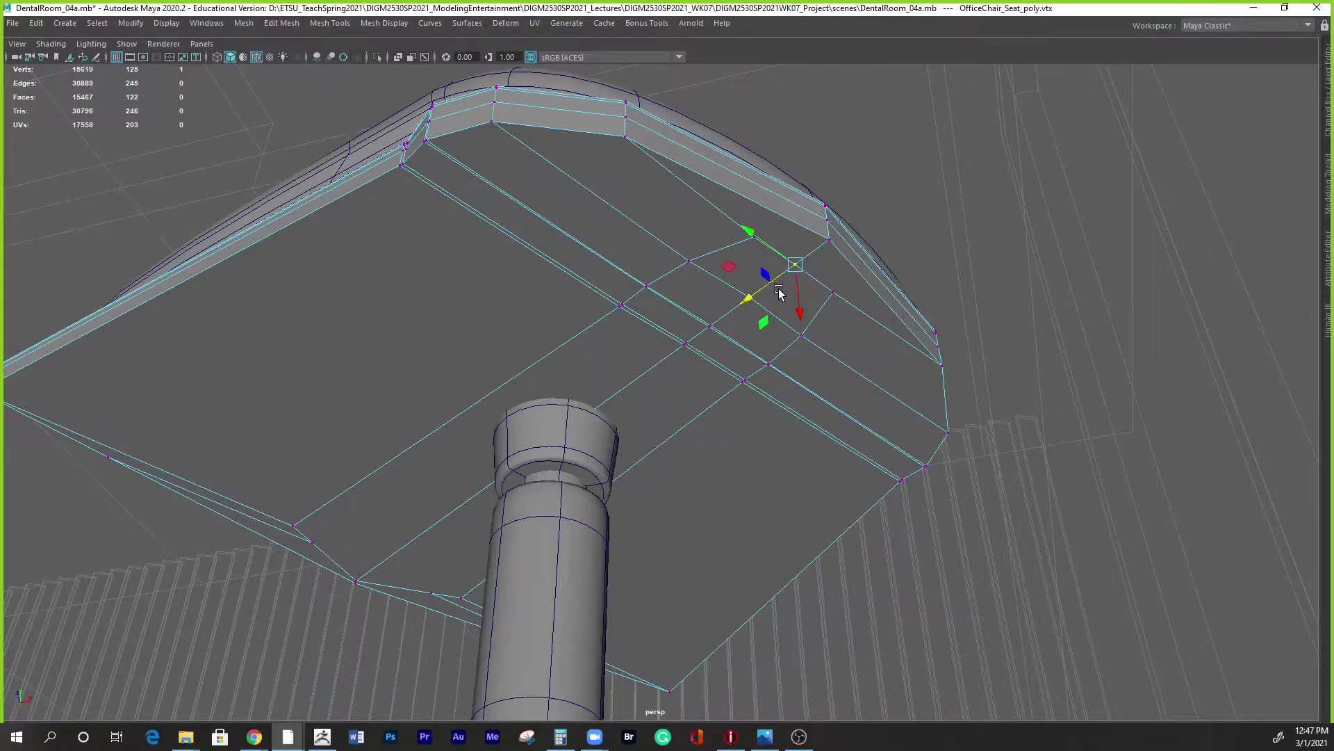
# Align the tip vertex's move axis with the seat's centre edge.
pyautogui.press('w')
pyautogui.moveTo(779, 286); pyautogui.dragTo(712, 349)
pyautogui.click(727, 476)
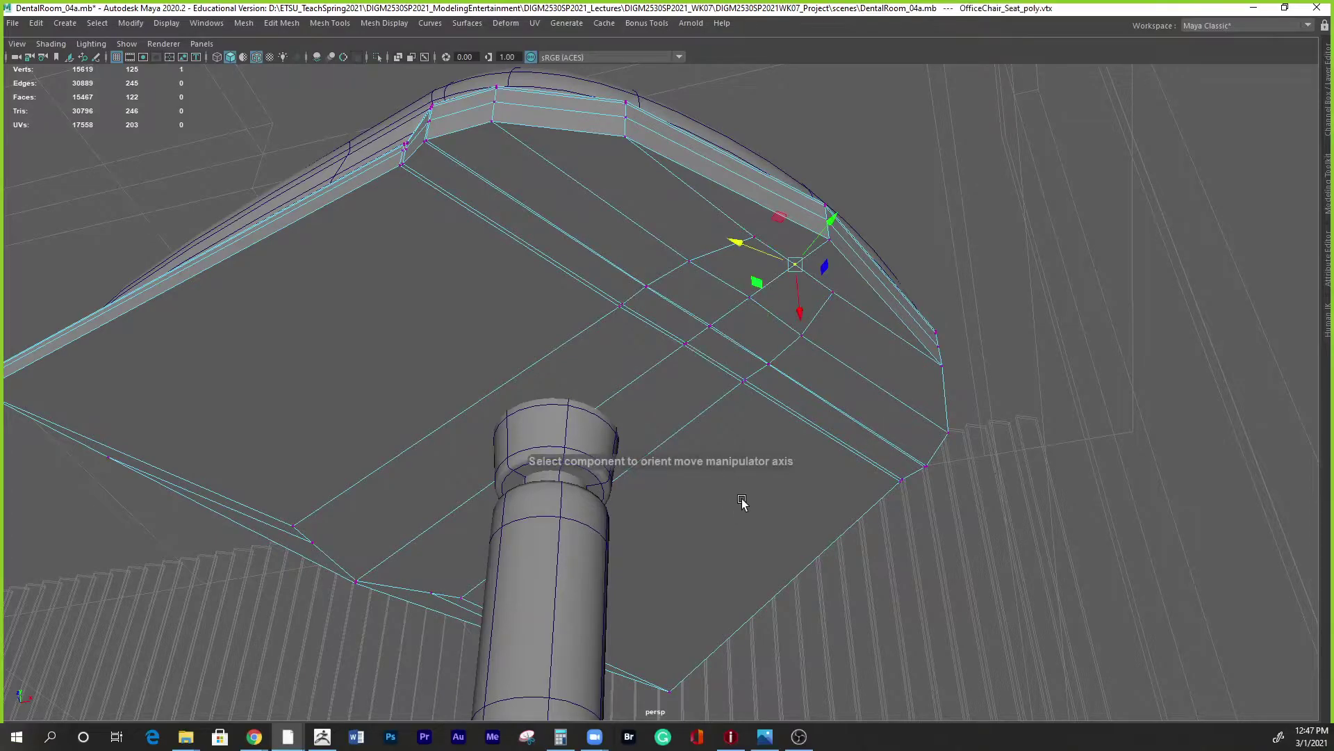
pyautogui.keyDown('alt'); pyautogui.moveTo(816, 397); pyautogui.dragTo(731, 391); pyautogui.keyUp('alt')
pyautogui.click(728, 377)
pyautogui.click(585, 235)
pyautogui.keyDown('alt'); pyautogui.moveTo(660, 300); pyautogui.dragTo(764, 339); pyautogui.keyUp('alt')
pyautogui.keyDown('alt'); pyautogui.moveTo(244, 467); pyautogui.dragTo(428, 365); pyautogui.keyUp('alt')
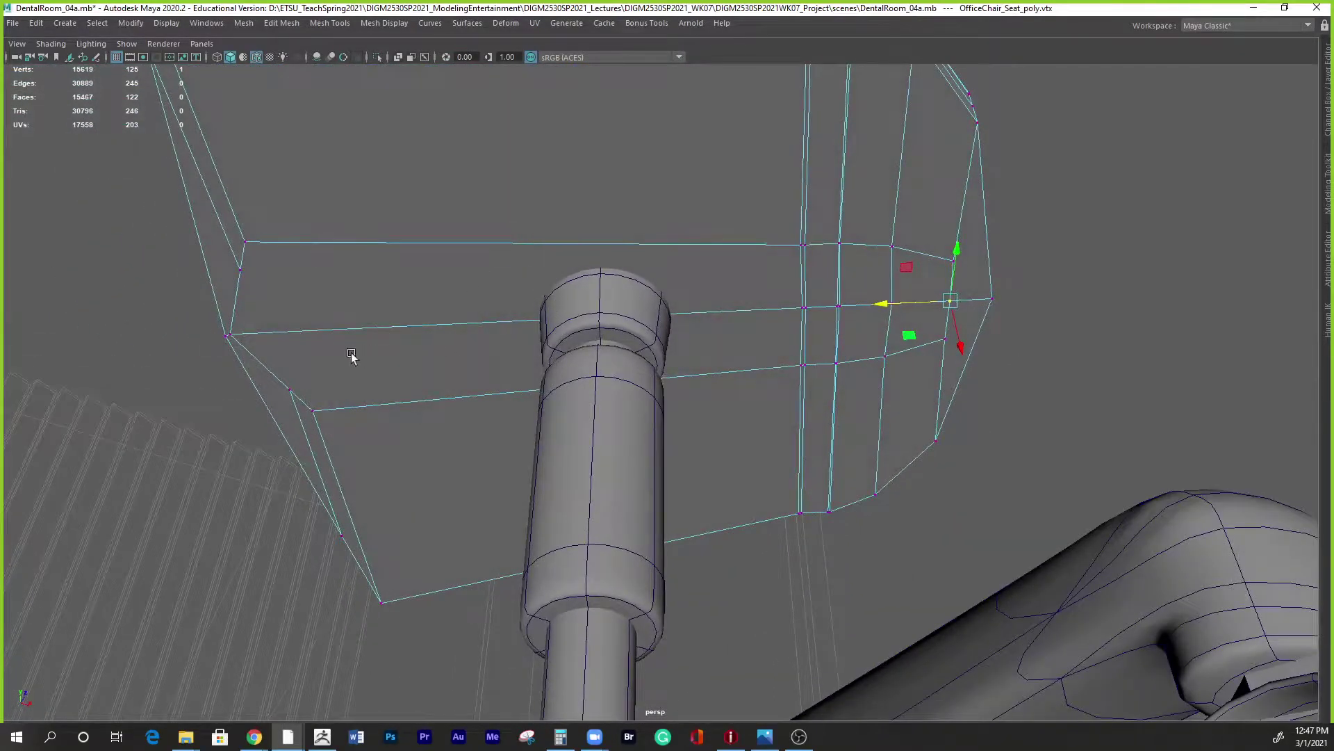
# Select the strip's end vertices at the seat's wide end and scale them flat into one straight row.
pyautogui.click(230, 335)
pyautogui.keyDown('shift'); pyautogui.click(241, 270); pyautogui.keyUp('shift')
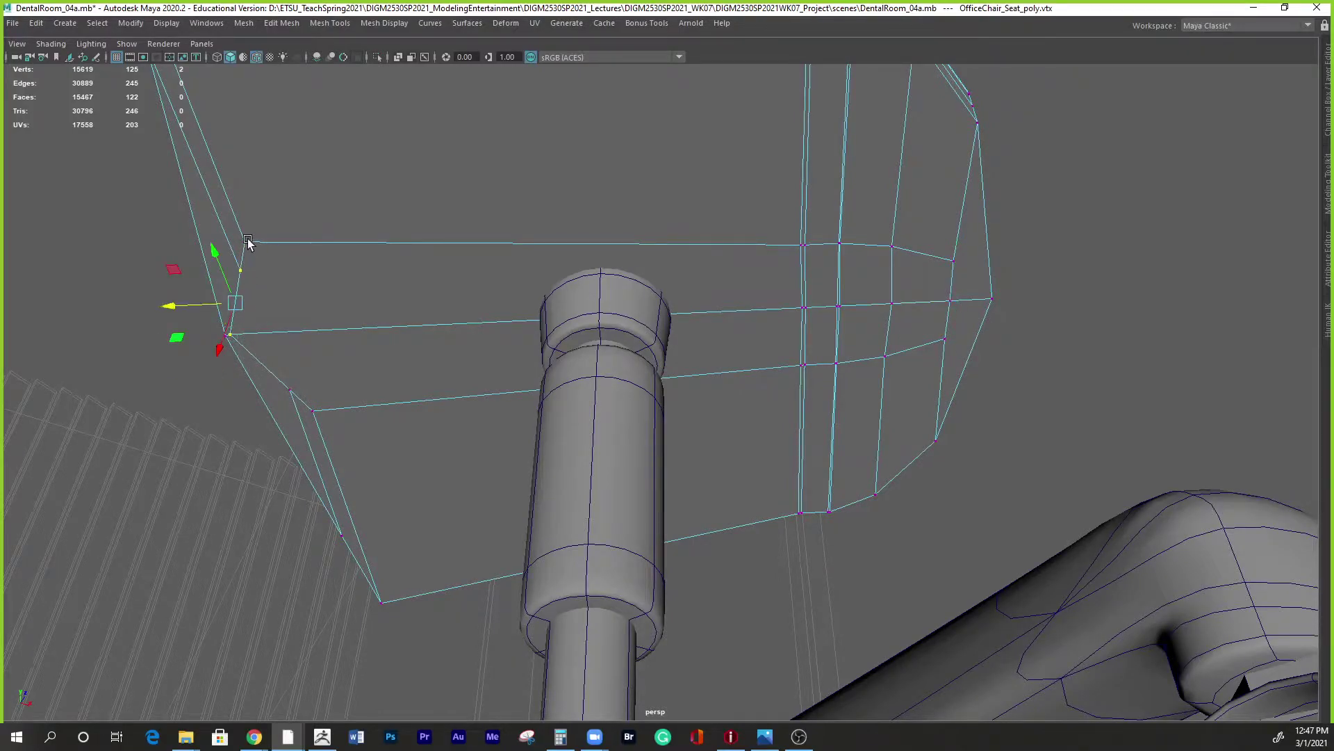
pyautogui.keyDown('shift'); pyautogui.click(313, 411); pyautogui.keyUp('shift')
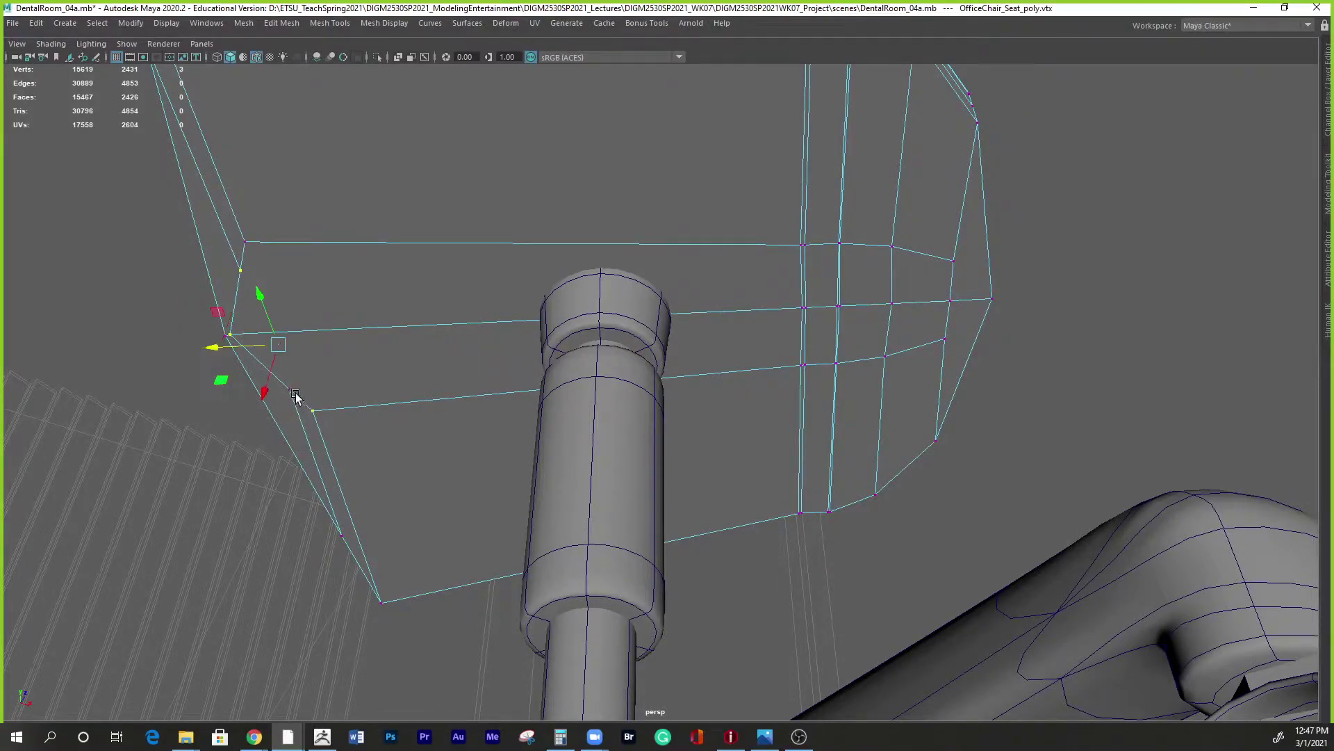
pyautogui.keyDown('shift'); pyautogui.click(243, 241); pyautogui.keyUp('shift')
pyautogui.press('r')
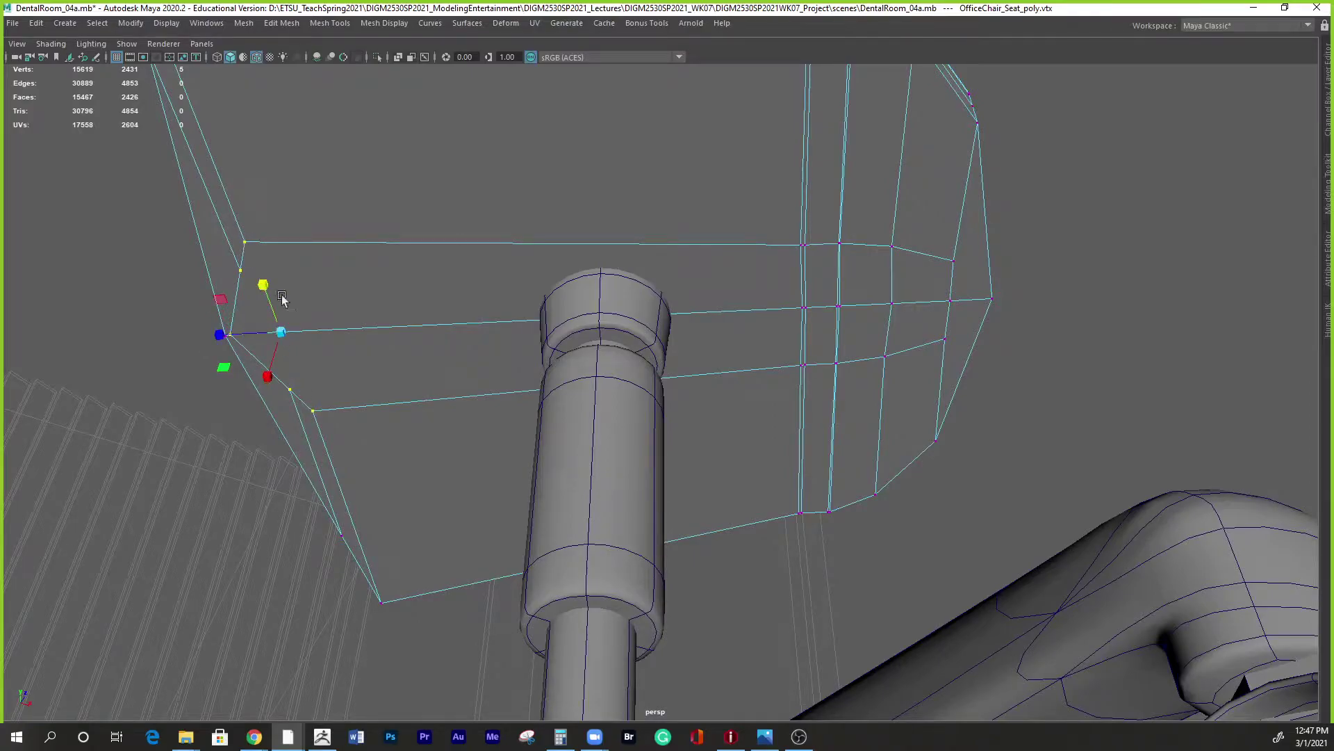
pyautogui.moveTo(217, 334); pyautogui.dragTo(310, 334)
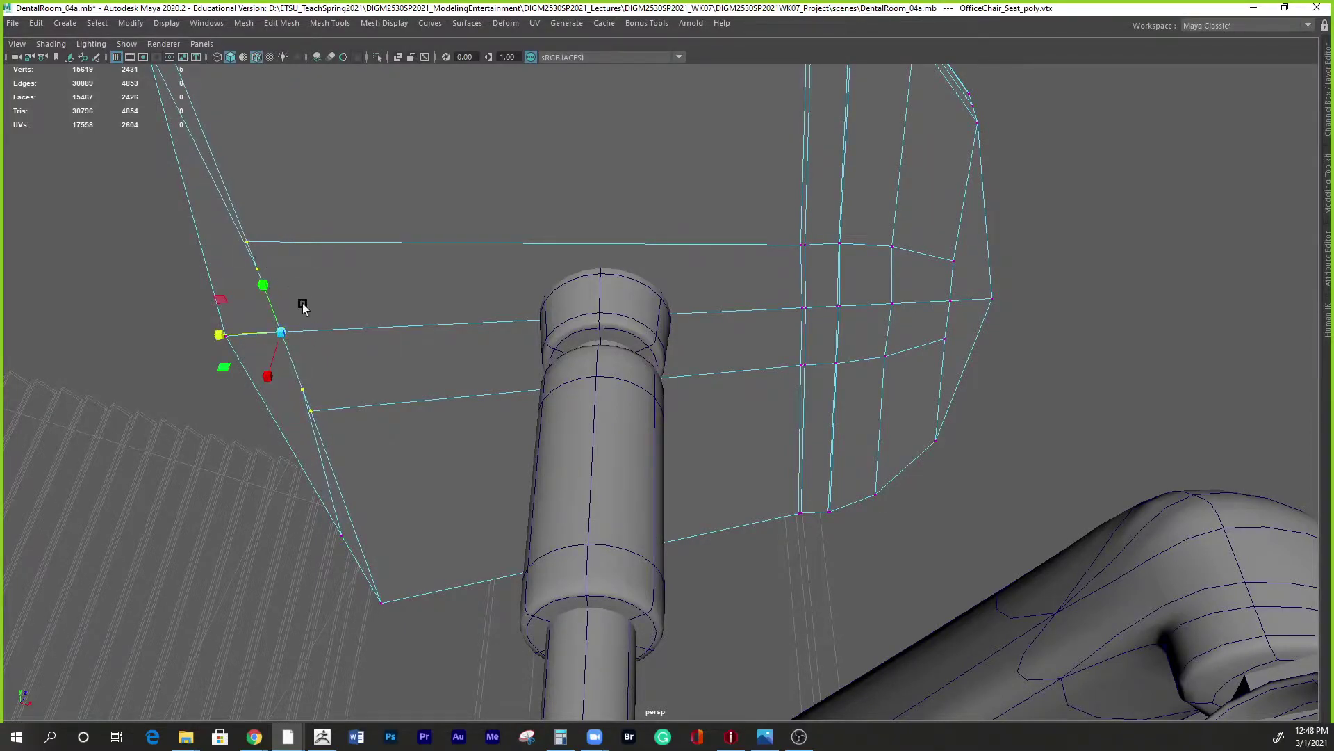
# Move the flattened row of vertices inward along the seat's centre to the support column, consulting the reference photo.
pyautogui.press('w')
pyautogui.moveTo(236, 332); pyautogui.dragTo(436, 347)
pyautogui.click(764, 735)
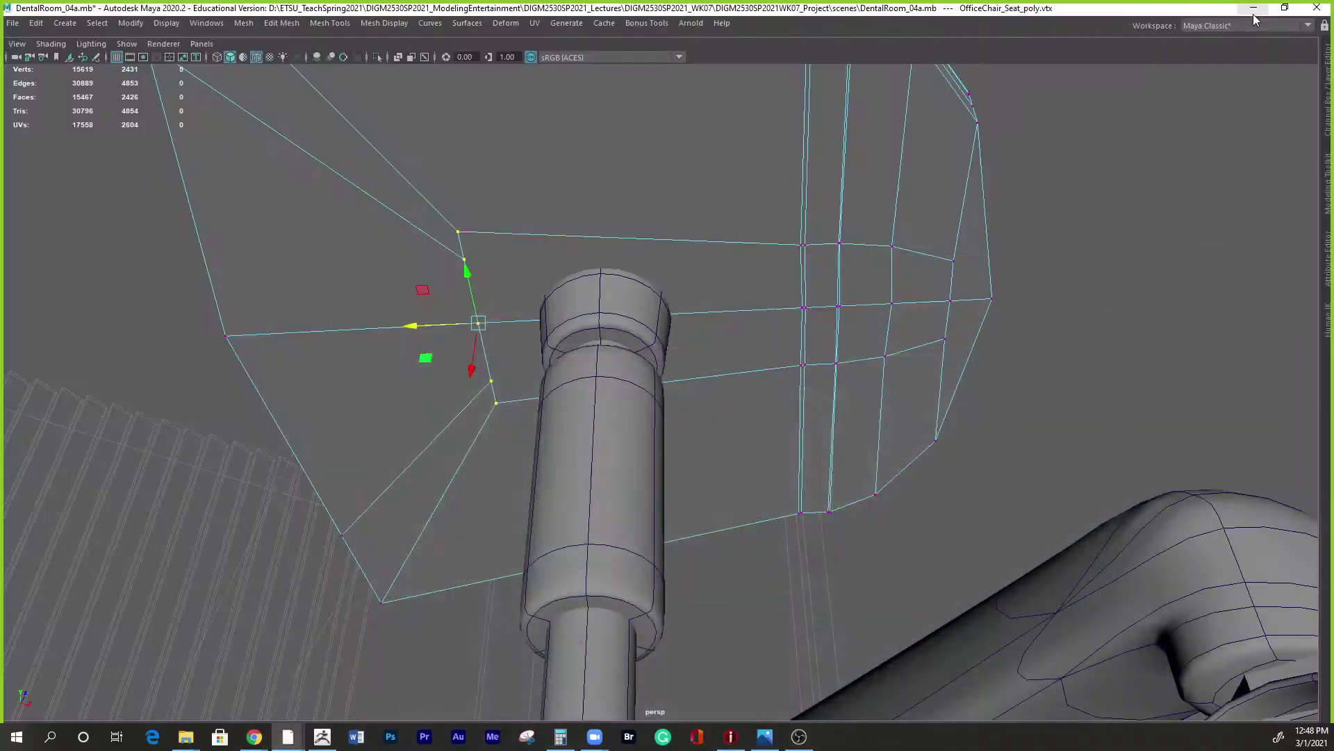
pyautogui.click(1254, 11)
pyautogui.moveTo(411, 326); pyautogui.dragTo(603, 341)
# Move the row's two outer vertices further inward along the strip and scale them together into line with its long sides.
pyautogui.keyDown('alt'); pyautogui.moveTo(745, 452); pyautogui.dragTo(656, 313); pyautogui.keyUp('alt')
pyautogui.click(615, 225)
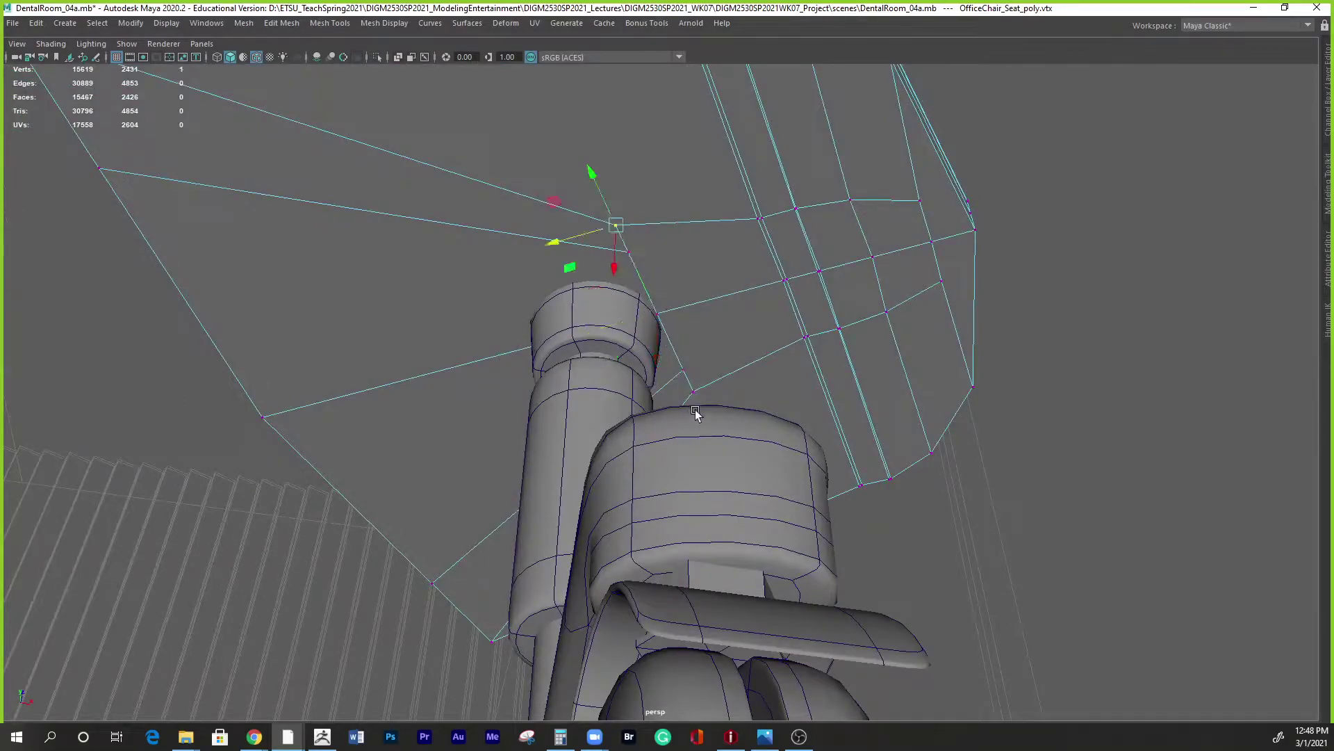
pyautogui.keyDown('shift'); pyautogui.click(693, 392); pyautogui.keyUp('shift')
pyautogui.moveTo(599, 328); pyautogui.dragTo(654, 314)
pyautogui.press('r')
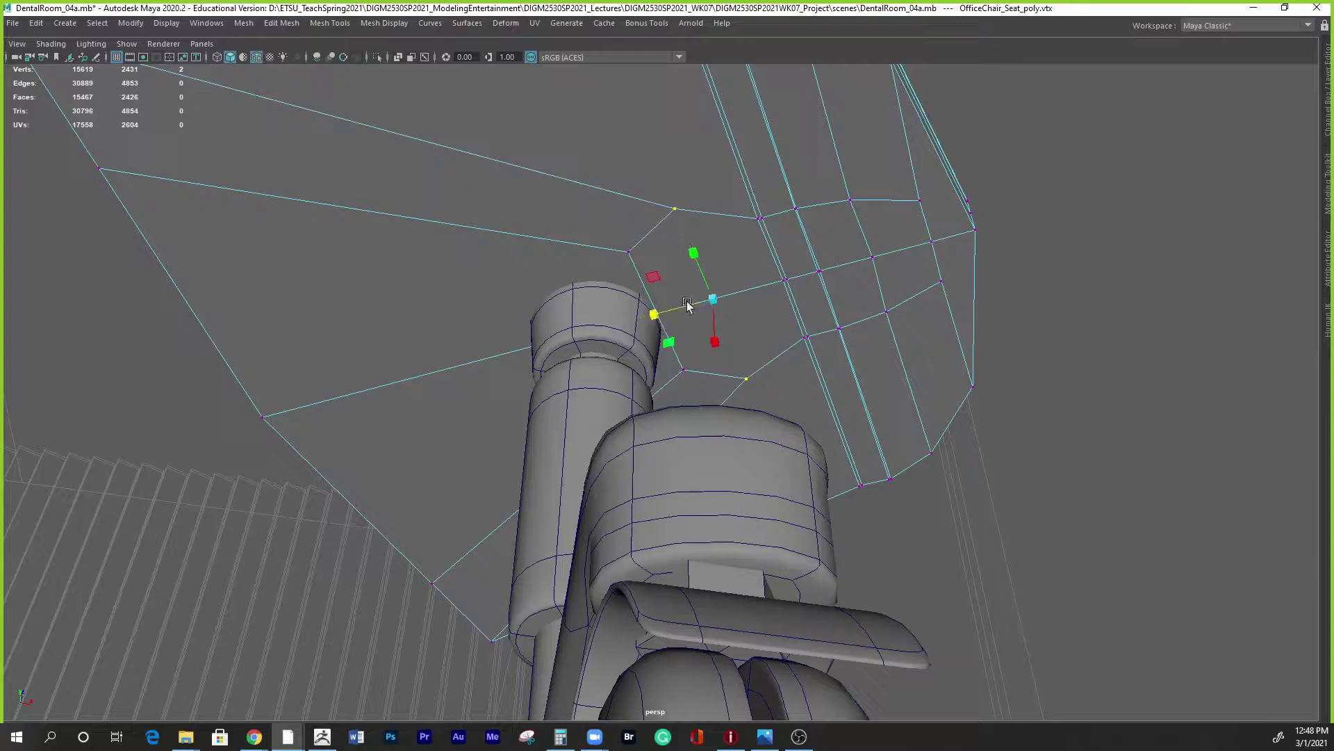
pyautogui.moveTo(693, 253); pyautogui.dragTo(705, 271)
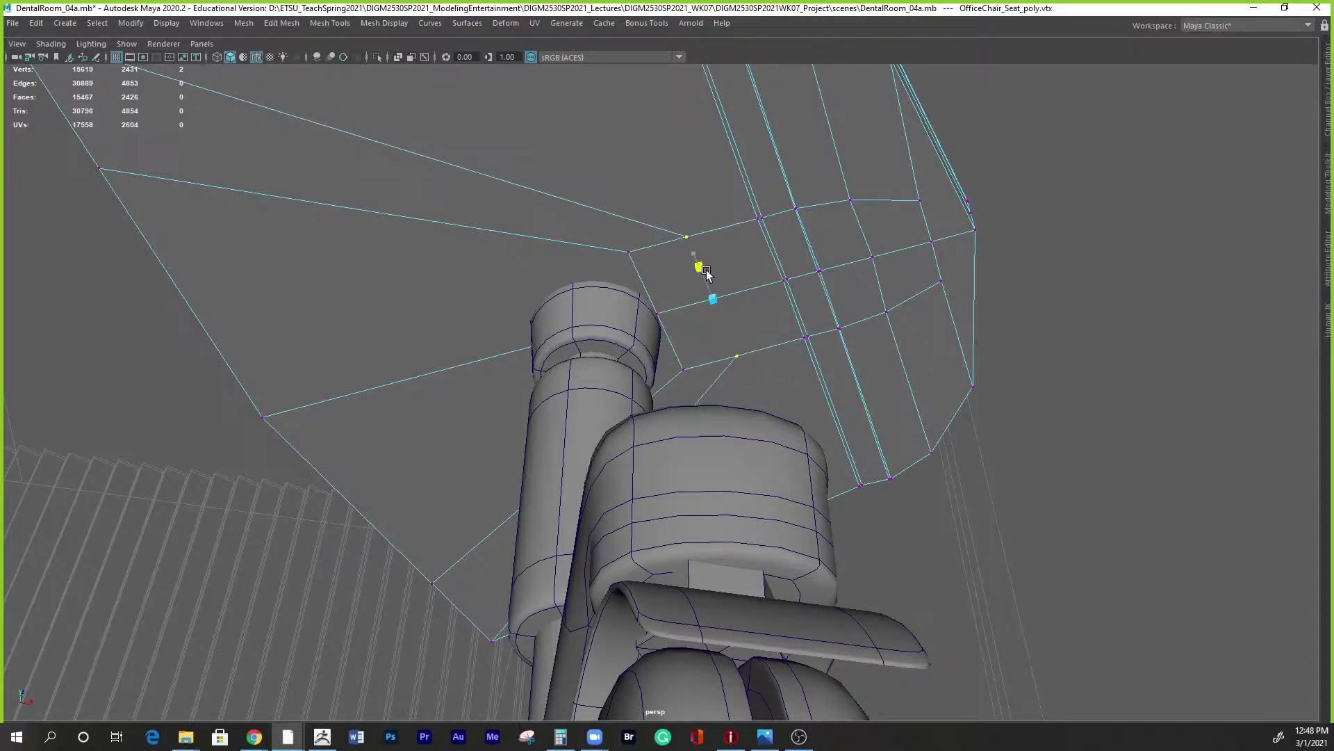
# Select the edges along both long sides of the centre strip and scale them closer together to narrow it.
pyautogui.scroll(-3, 1016, 310)
pyautogui.keyDown('alt'); pyautogui.moveTo(1016, 336); pyautogui.dragTo(815, 349); pyautogui.keyUp('alt')
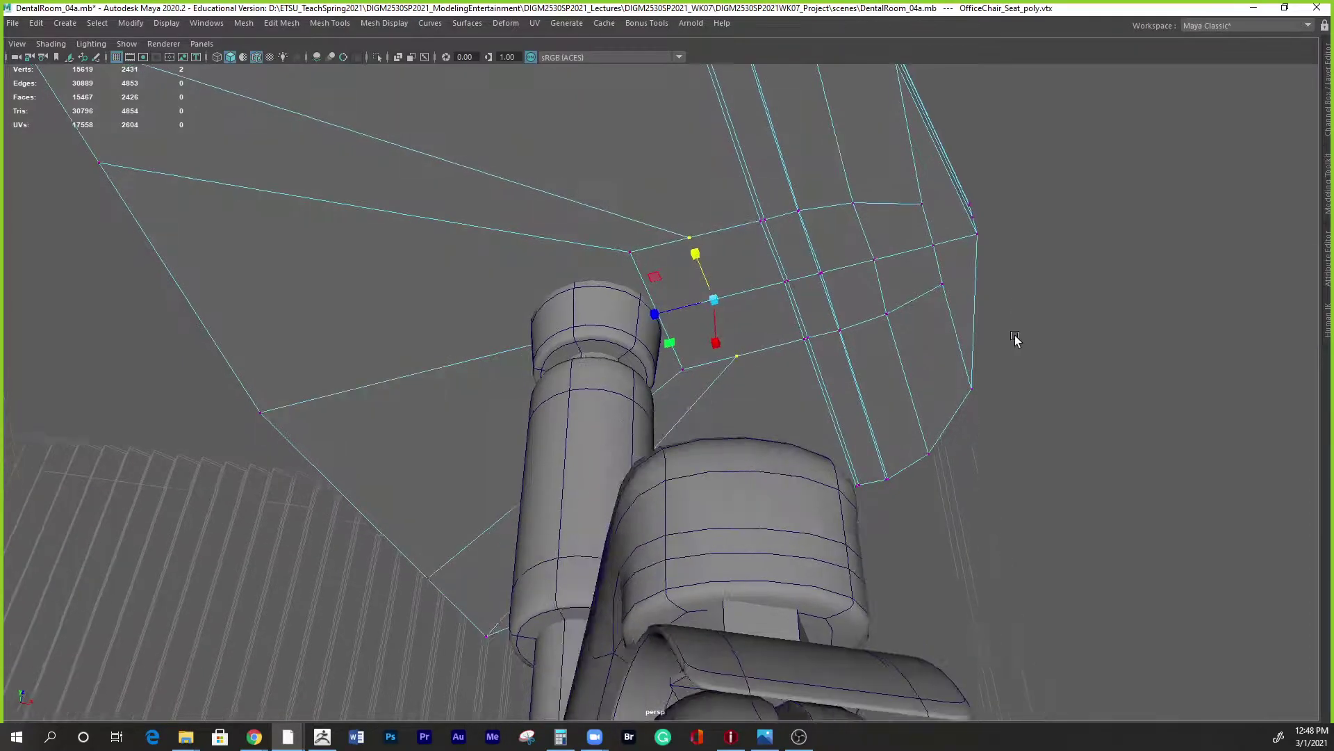
pyautogui.moveTo(533, 252); pyautogui.dragTo(536, 183, button='right')
pyautogui.click(536, 184)
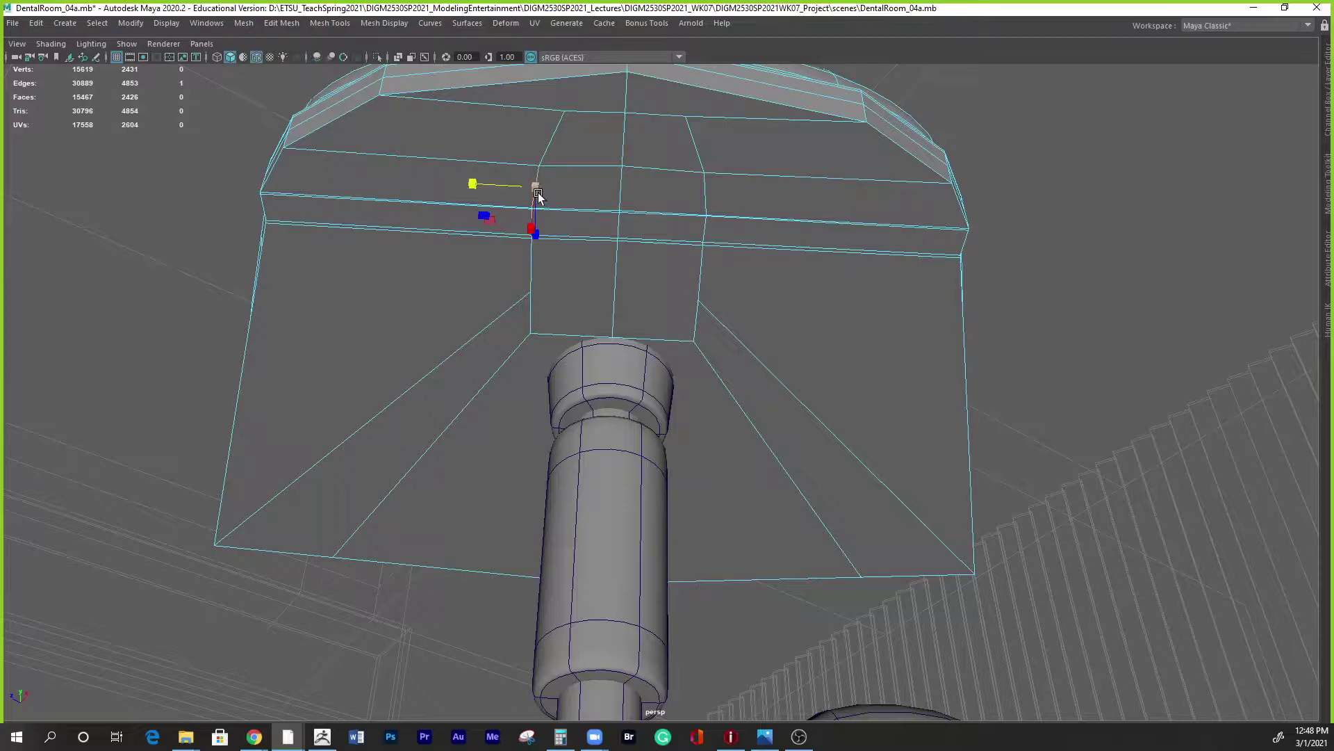
pyautogui.keyDown('shift'); pyautogui.click(532, 315); pyautogui.keyUp('shift')
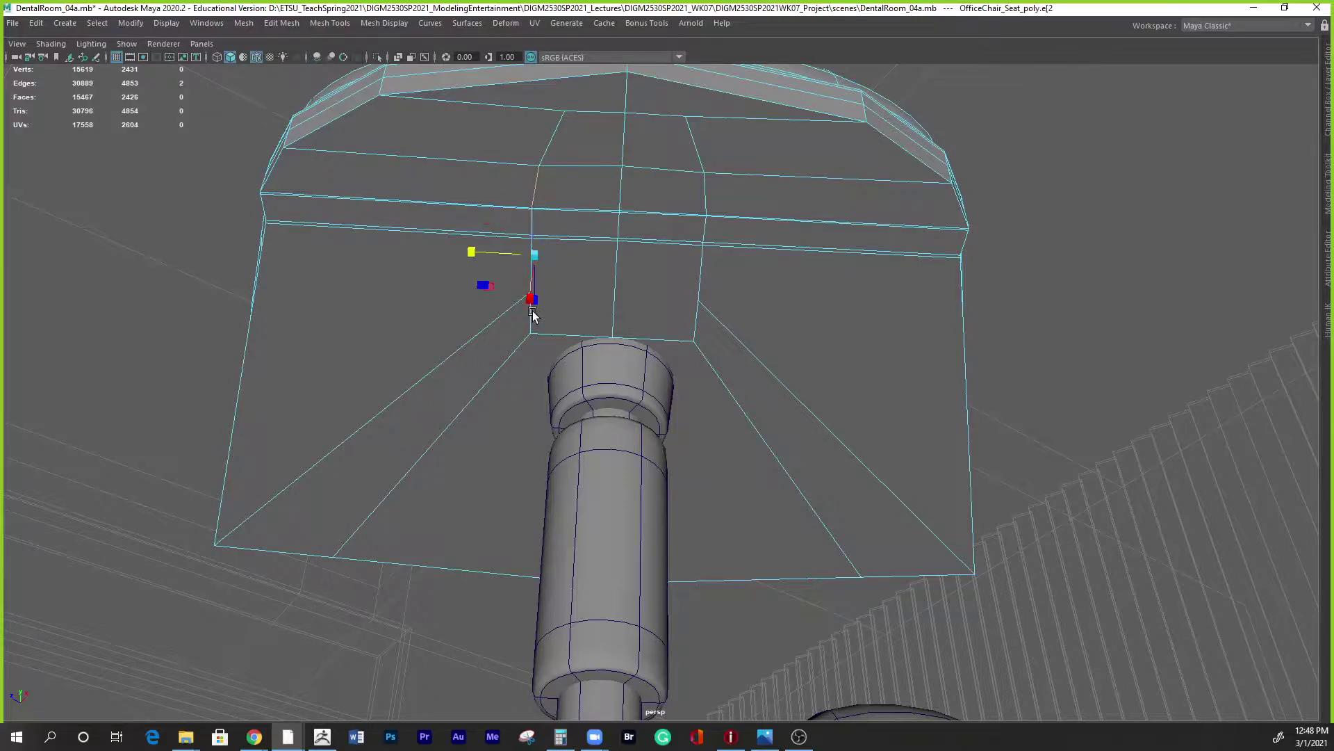
pyautogui.keyDown('ctrl'); pyautogui.click(532, 300); pyautogui.keyUp('ctrl')
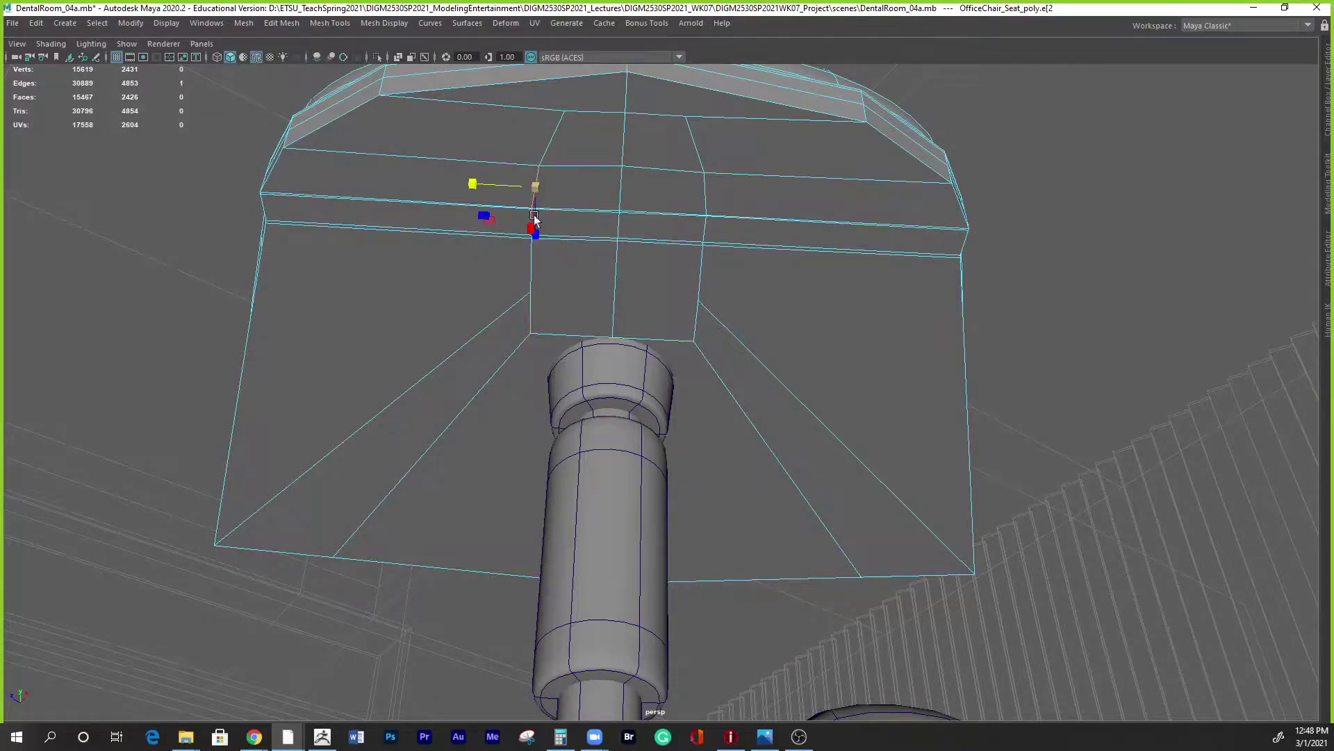
pyautogui.keyDown('shift'); pyautogui.click(530, 305); pyautogui.keyUp('shift')
pyautogui.keyDown('alt'); pyautogui.moveTo(608, 310); pyautogui.dragTo(790, 313); pyautogui.keyUp('alt')
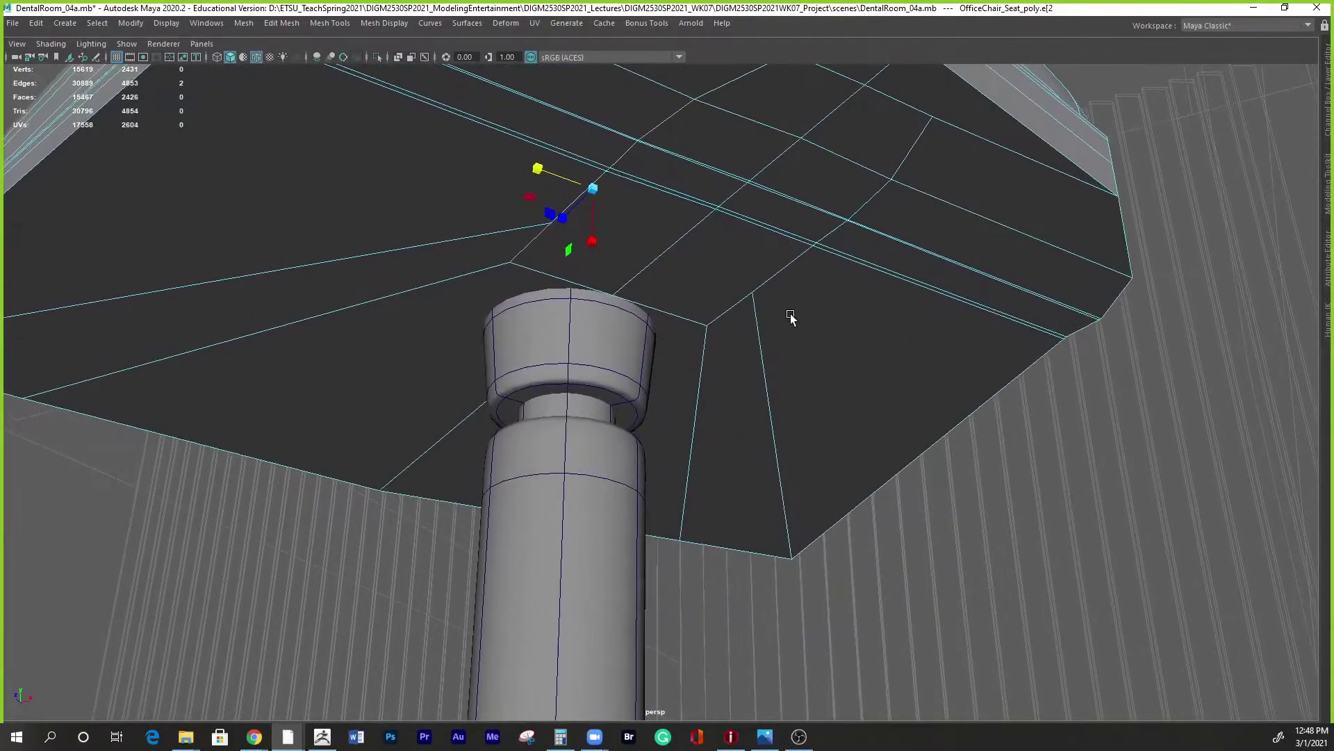
pyautogui.keyDown('alt'); pyautogui.moveTo(772, 292); pyautogui.dragTo(686, 344, button='middle'); pyautogui.keyUp('alt')
pyautogui.scroll(2, 692, 317)
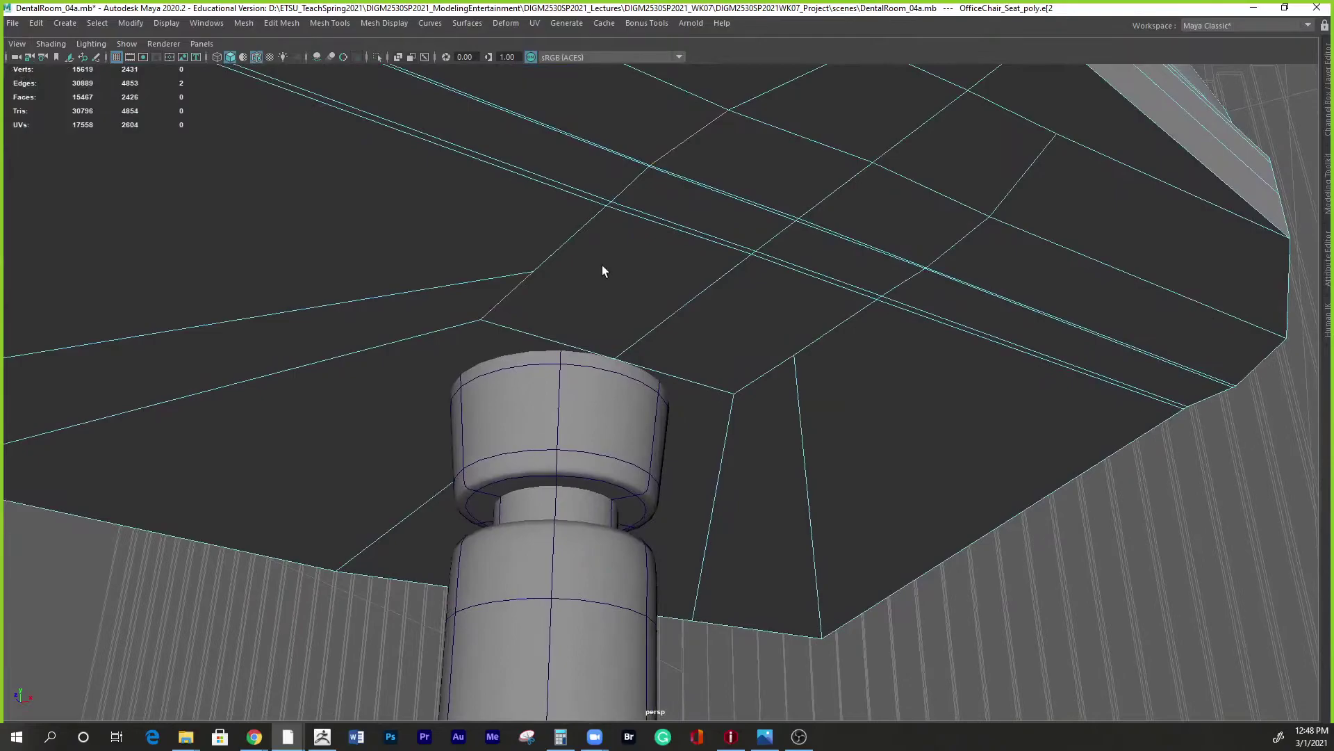
pyautogui.keyDown('shift'); pyautogui.click(638, 181); pyautogui.keyUp('shift')
pyautogui.keyDown('alt'); pyautogui.moveTo(584, 238); pyautogui.dragTo(723, 163); pyautogui.keyUp('alt')
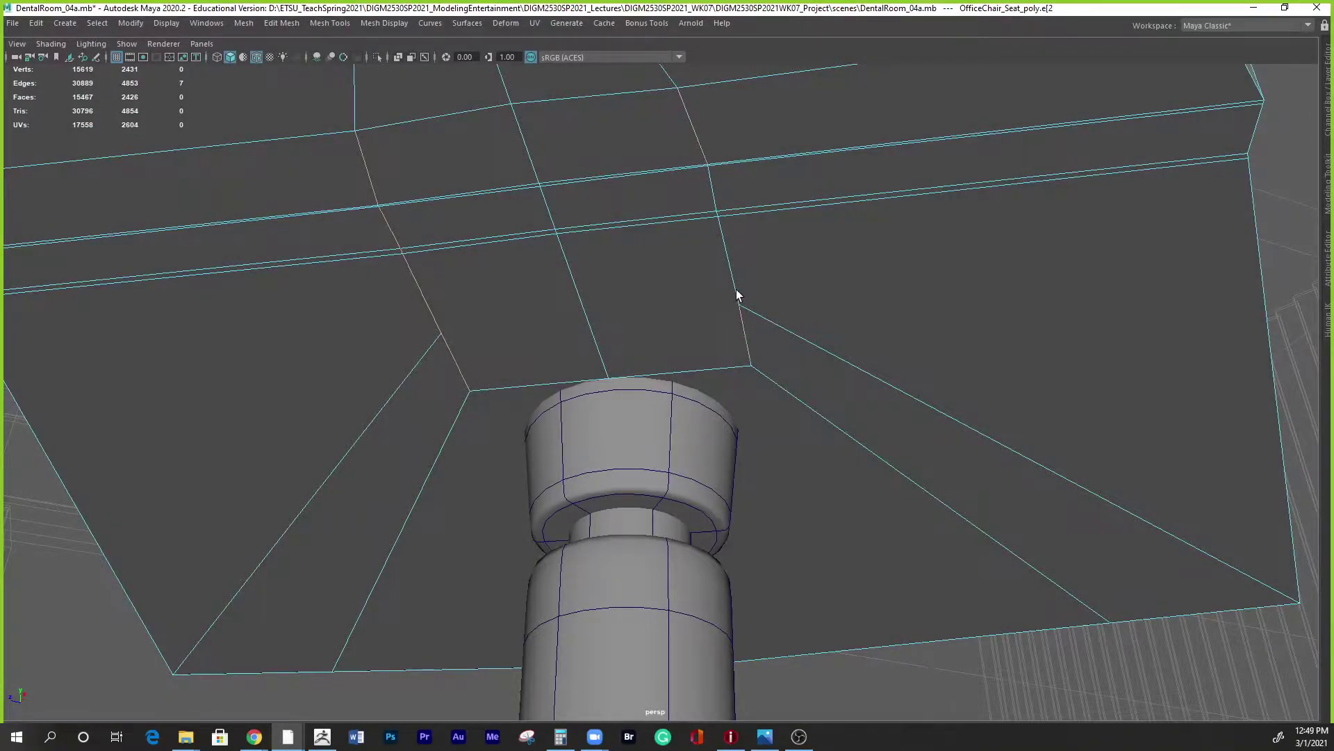
pyautogui.keyDown('shift'); pyautogui.doubleClick(712, 186); pyautogui.keyUp('shift')
pyautogui.keyDown('alt'); pyautogui.moveTo(740, 339); pyautogui.dragTo(619, 323); pyautogui.keyUp('alt')
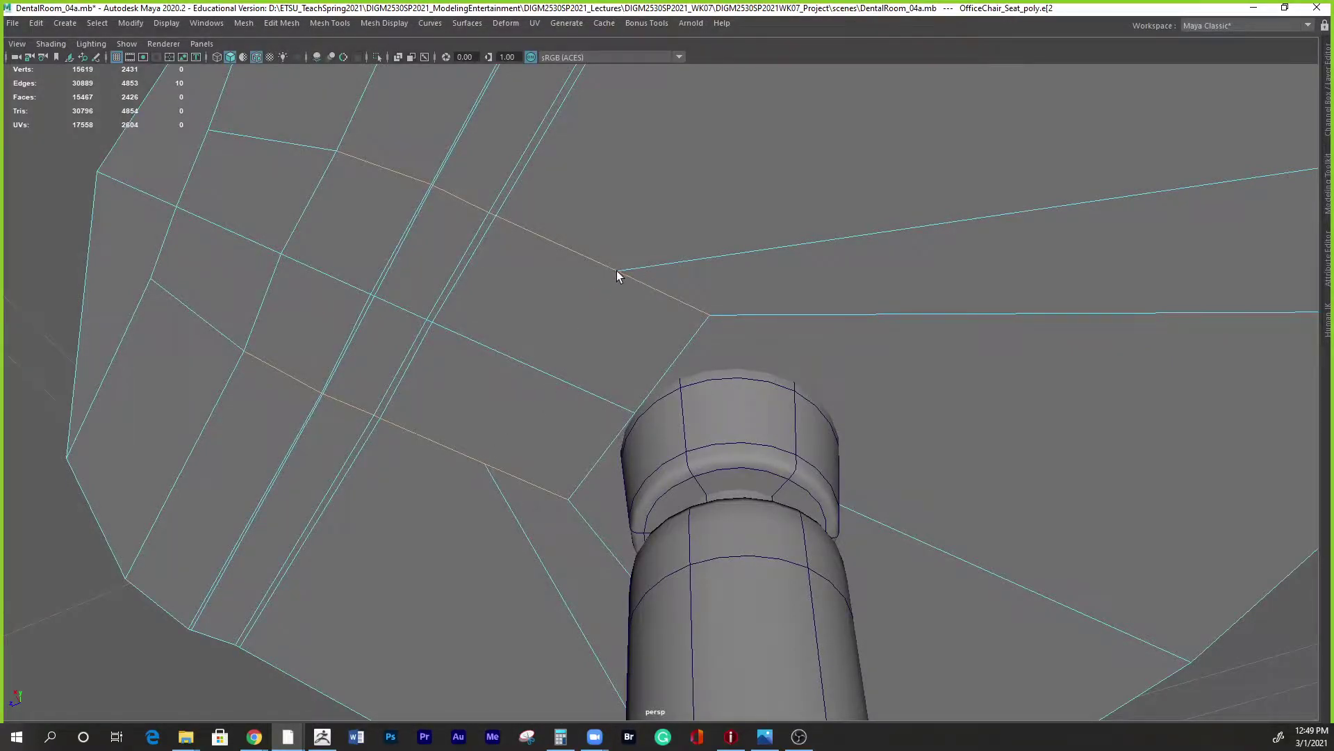
pyautogui.keyDown('alt'); pyautogui.moveTo(778, 341); pyautogui.dragTo(521, 348, button='right'); pyautogui.keyUp('alt')
pyautogui.keyDown('alt'); pyautogui.moveTo(521, 348); pyautogui.dragTo(631, 429); pyautogui.keyUp('alt')
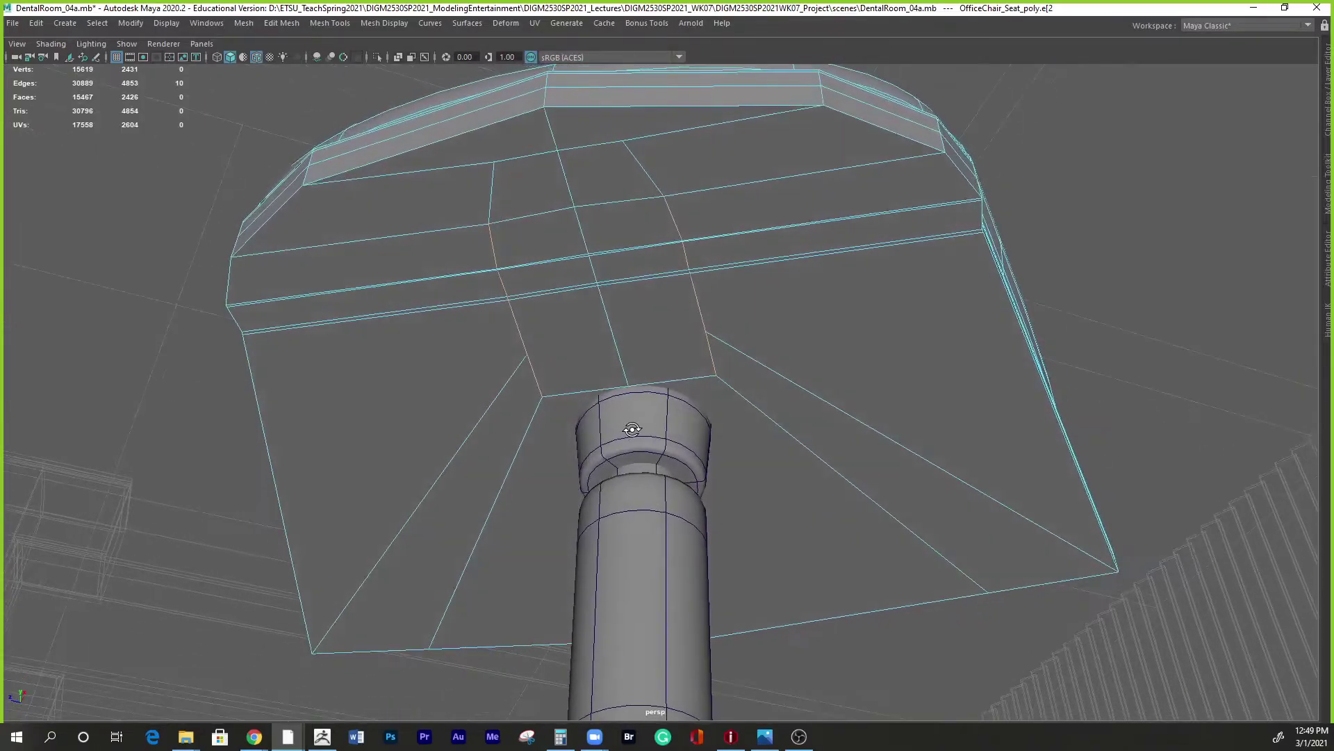
pyautogui.press('r')
pyautogui.moveTo(546, 311); pyautogui.dragTo(645, 291)
# Scale the strip's two side edges nearest the seat's rounded end to line up with the narrowed sides.
pyautogui.click(571, 141)
pyautogui.keyDown('shift'); pyautogui.click(700, 134); pyautogui.keyUp('shift')
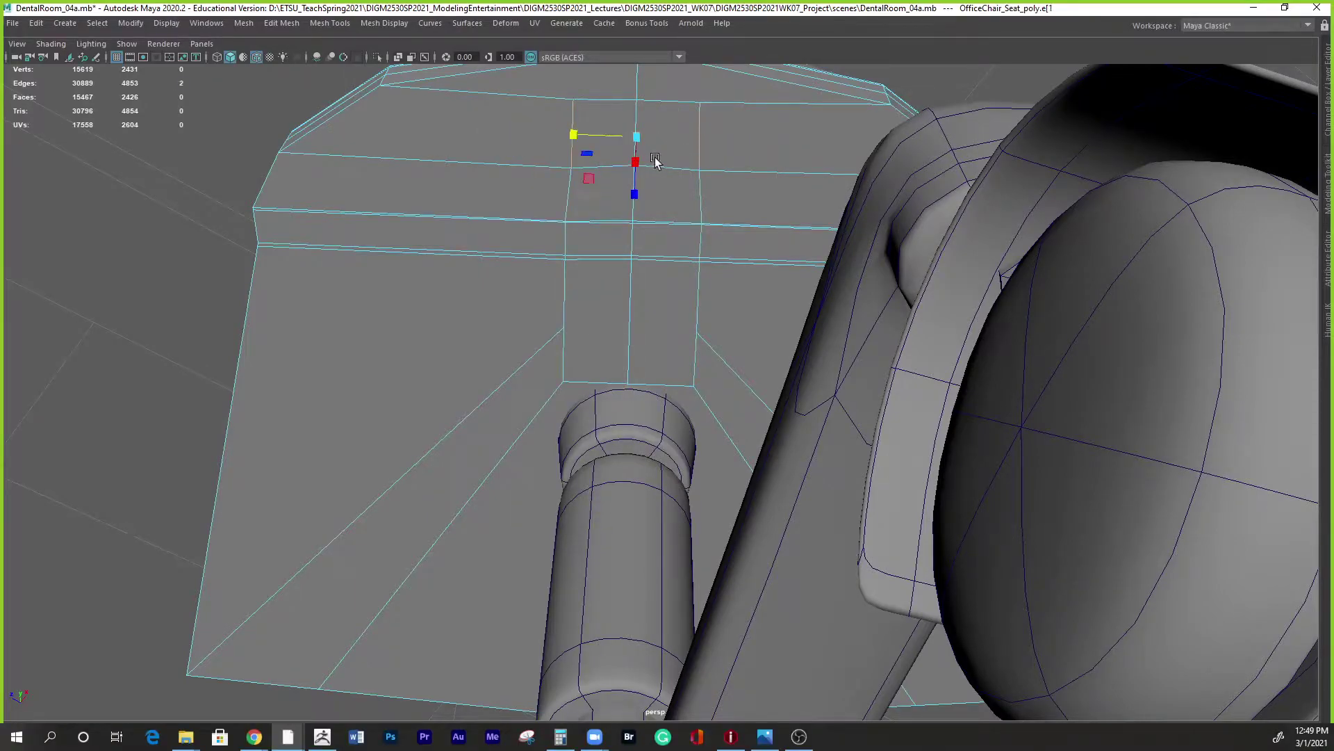
pyautogui.moveTo(573, 135); pyautogui.dragTo(573, 137)
# Cut a new edge across the strip with Multi-Cut, joining the opposite side vertices just ahead of the column.
pyautogui.keyDown('alt'); pyautogui.moveTo(697, 236); pyautogui.dragTo(682, 283); pyautogui.keyUp('alt')
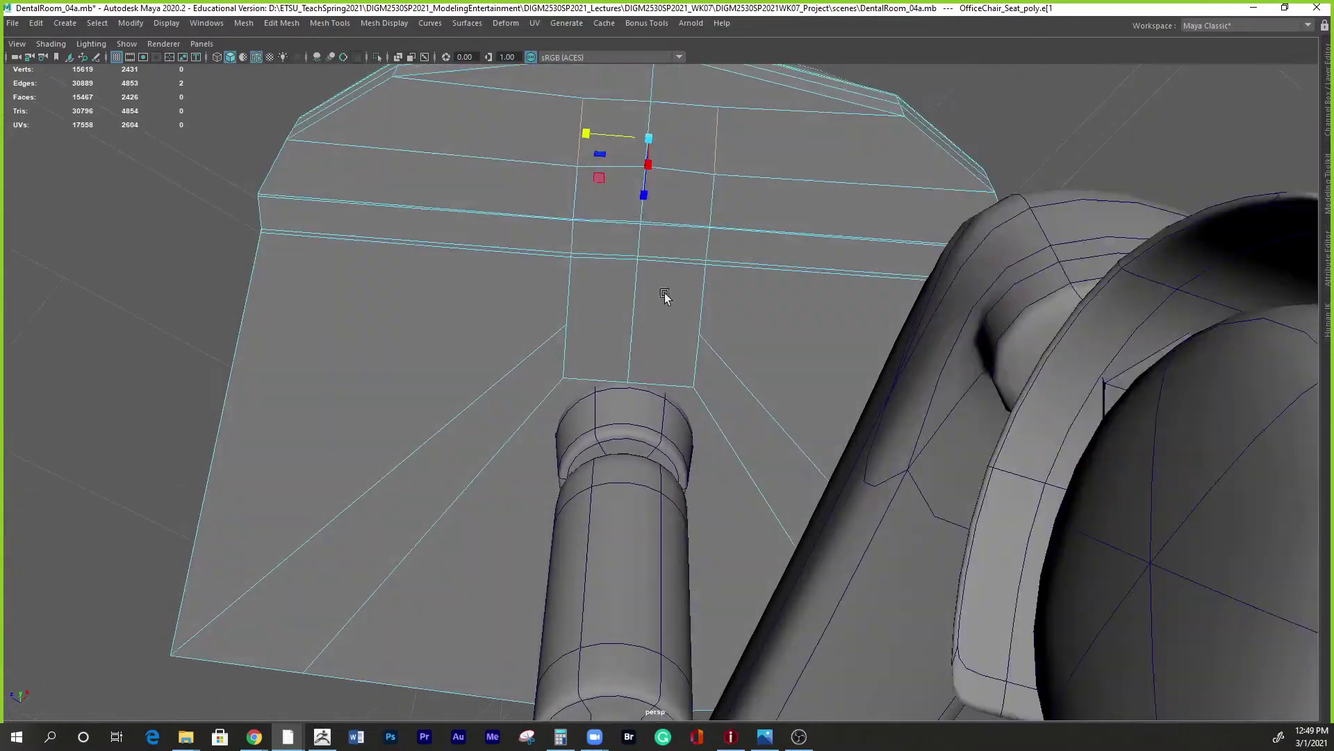
pyautogui.keyDown('alt'); pyautogui.moveTo(682, 283); pyautogui.dragTo(837, 357, button='right'); pyautogui.keyUp('alt')
pyautogui.moveTo(524, 297); pyautogui.dragTo(492, 321, button='right')
pyautogui.moveTo(604, 387)
pyautogui.keyDown('alt'); pyautogui.mouseDown()
pyautogui.moveTo(629, 366)
pyautogui.moveTo(617, 368)
pyautogui.mouseUp(); pyautogui.keyUp('alt')
pyautogui.moveTo(574, 284); pyautogui.dragTo(574, 246, button='right')
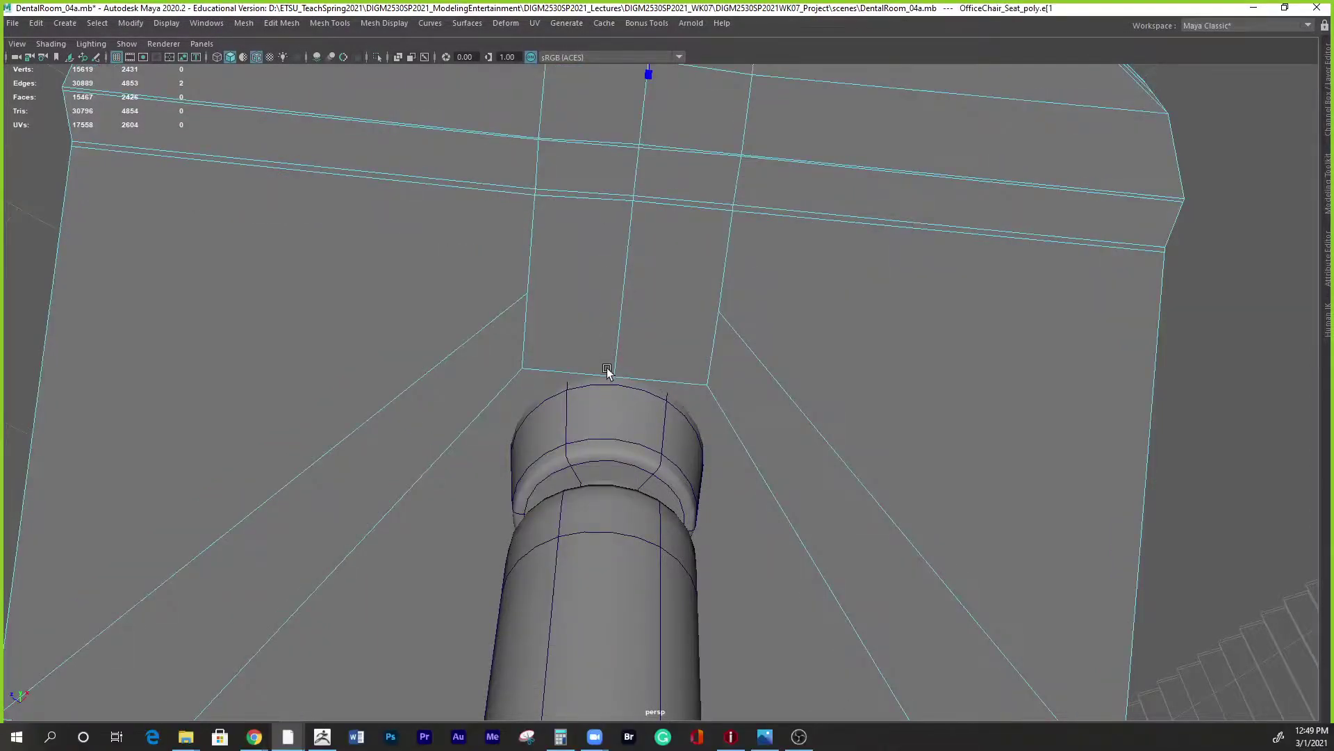
pyautogui.keyDown('alt'); pyautogui.moveTo(611, 373); pyautogui.dragTo(523, 304); pyautogui.keyUp('alt')
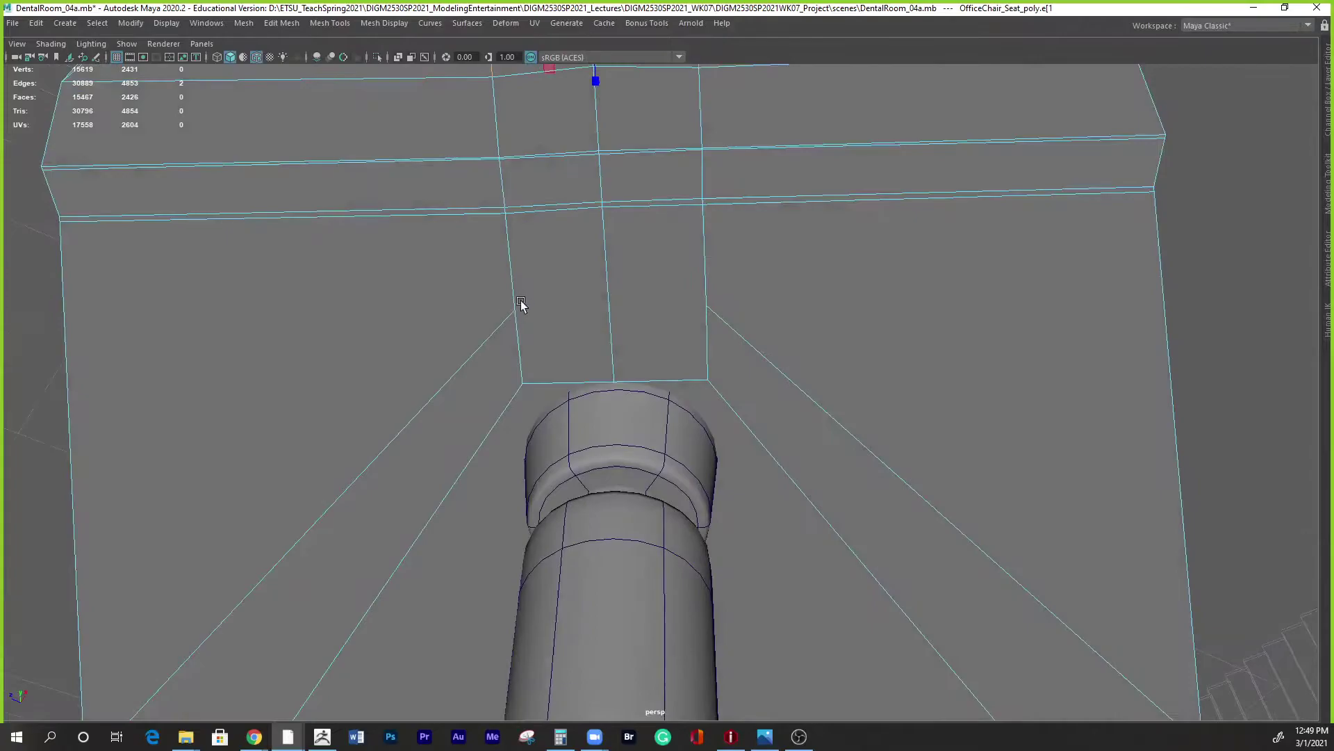
pyautogui.keyDown('shift'); pyautogui.moveTo(516, 303); pyautogui.dragTo(436, 304, button='right'); pyautogui.keyUp('shift')
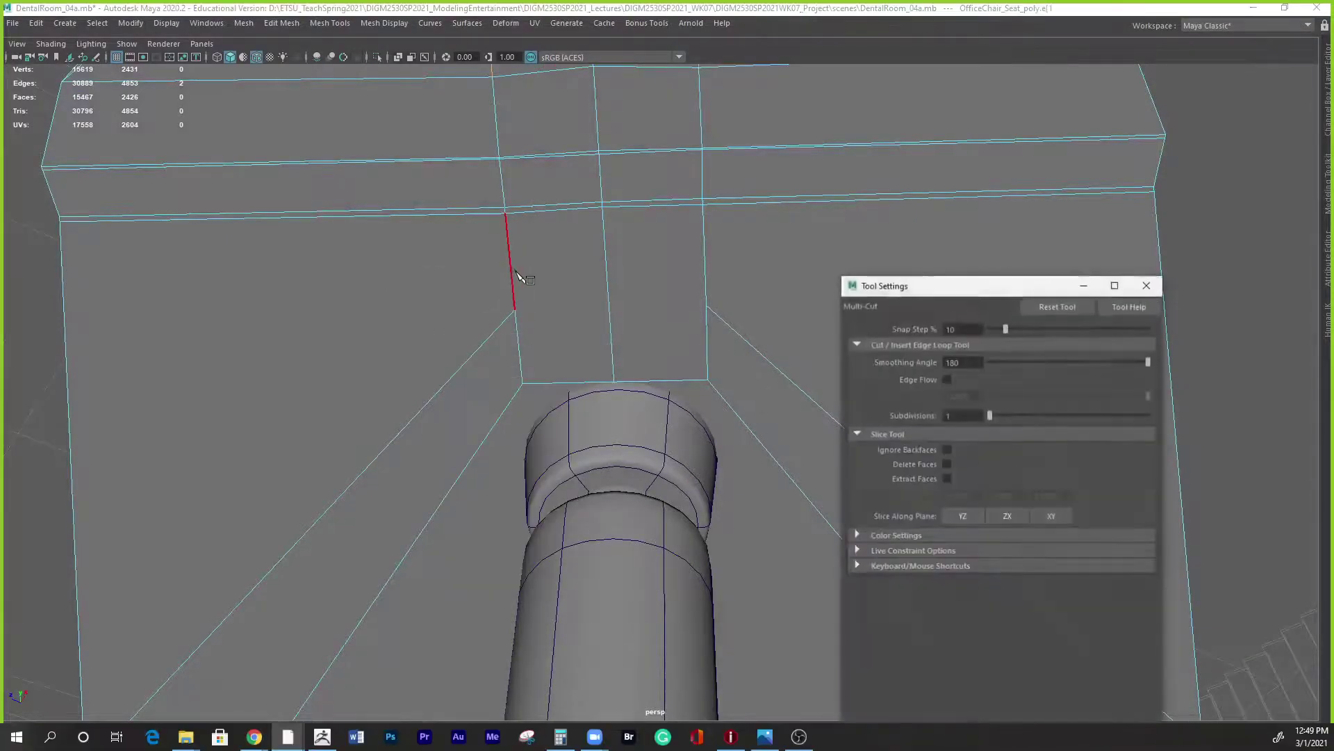
pyautogui.click(514, 309)
pyautogui.click(706, 306)
pyautogui.press('Return')
pyautogui.click(1153, 185)
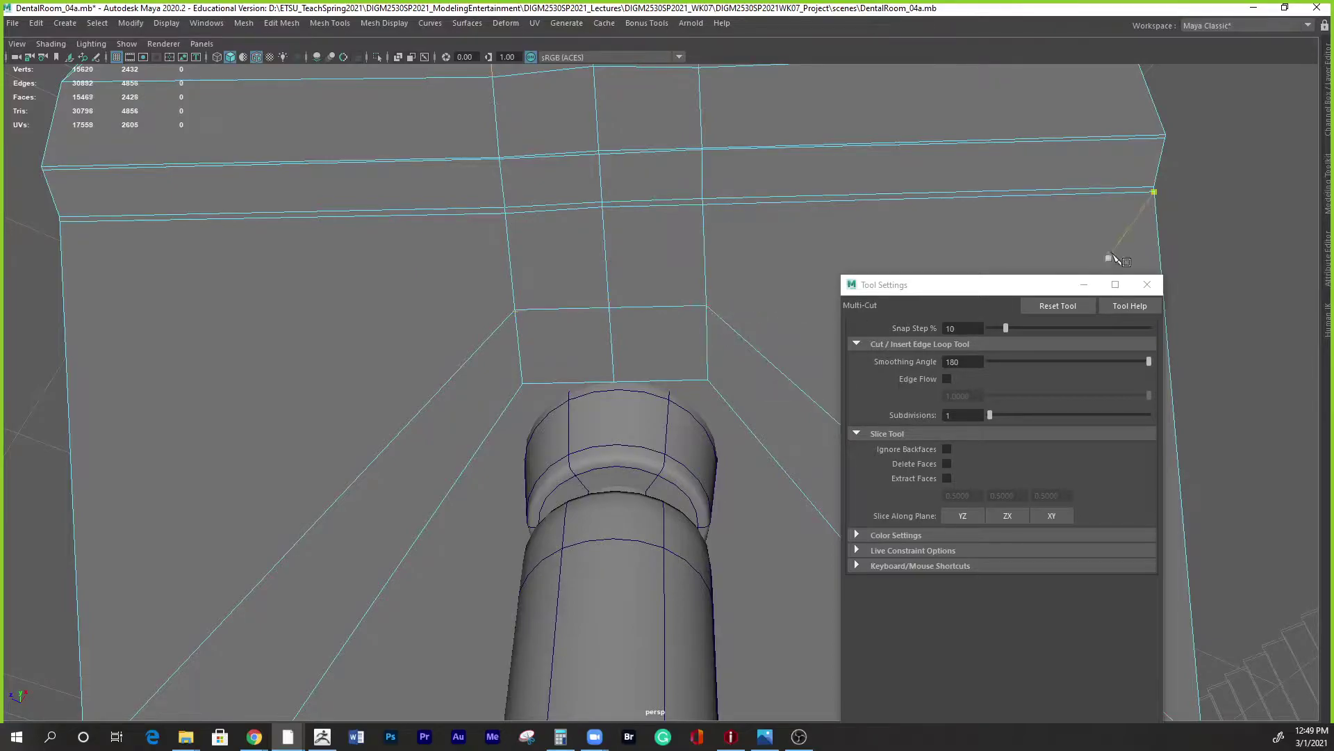
pyautogui.click(1148, 284)
pyautogui.keyDown('alt'); pyautogui.moveTo(1126, 364); pyautogui.dragTo(931, 511, button='right'); pyautogui.keyUp('alt')
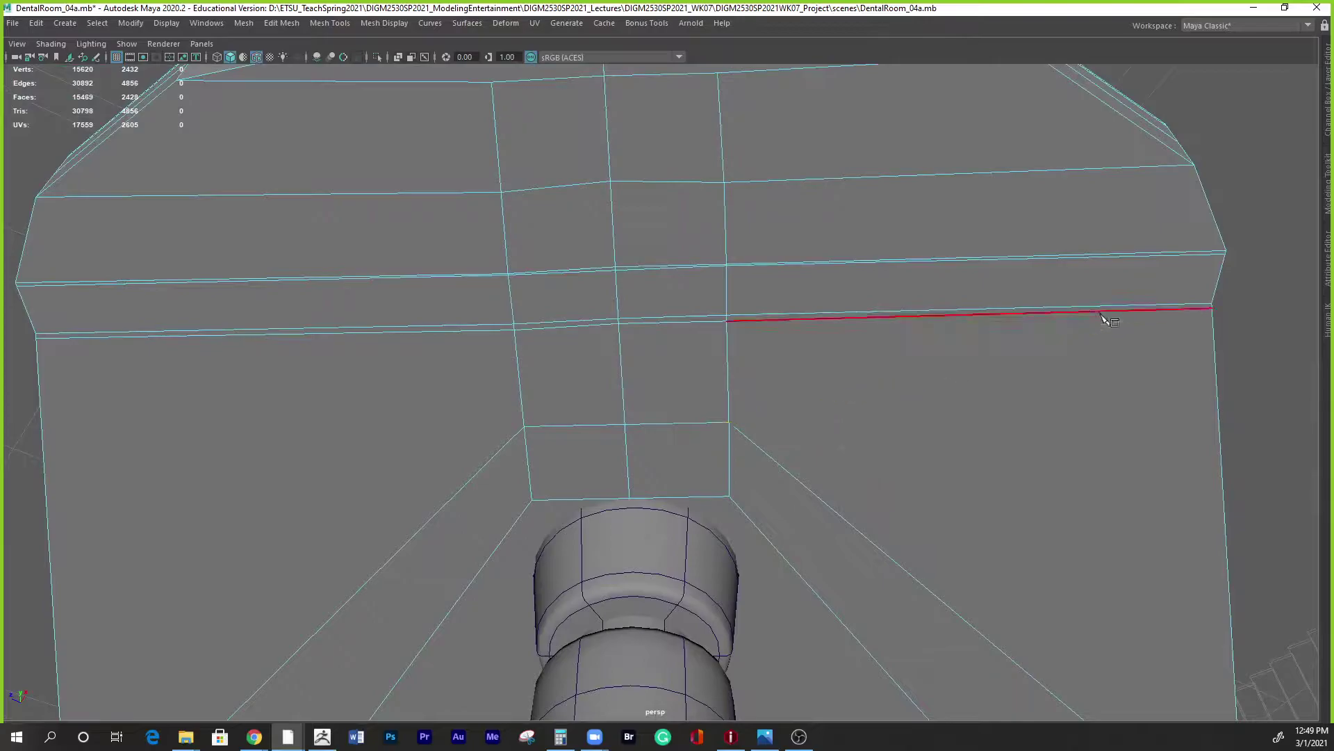
pyautogui.moveTo(632, 245); pyautogui.dragTo(646, 269, button='right')
pyautogui.keyDown('alt'); pyautogui.moveTo(646, 270); pyautogui.dragTo(735, 289); pyautogui.keyUp('alt')
pyautogui.click(762, 212)
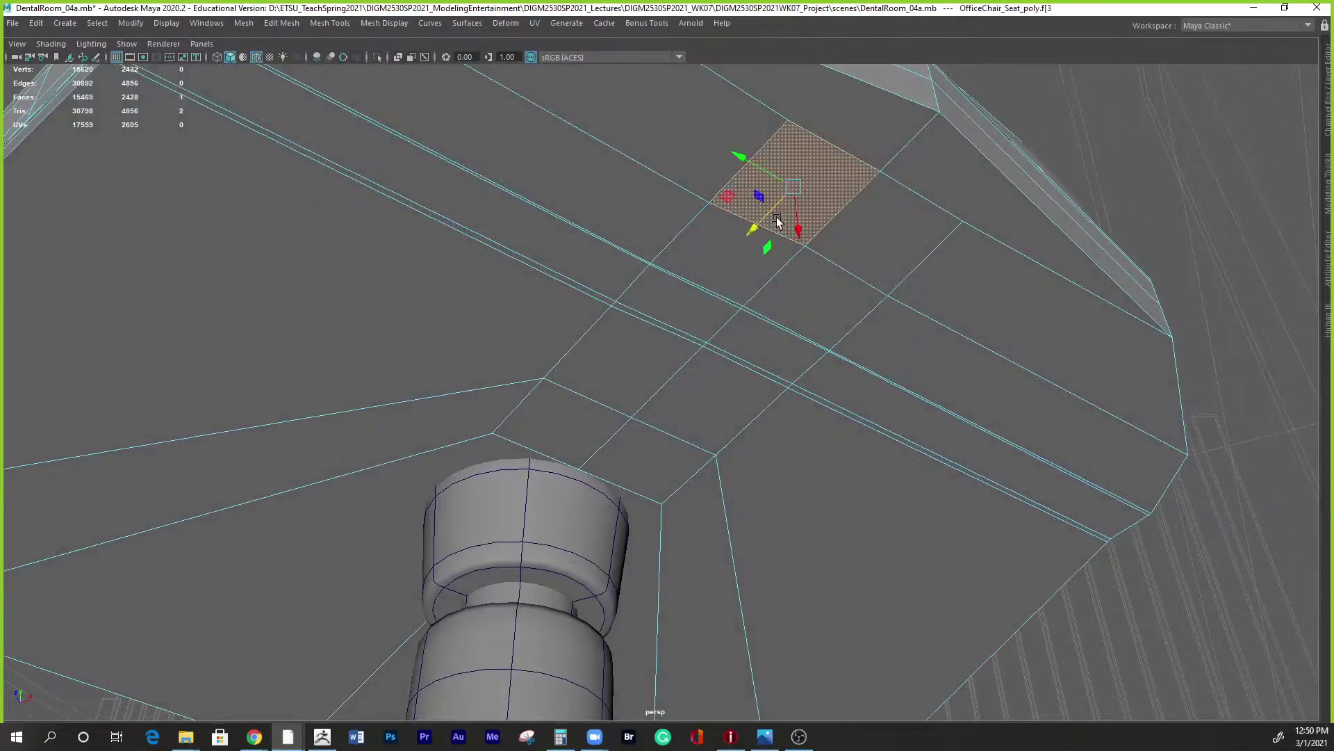
pyautogui.keyDown('shift'); pyautogui.doubleClick(577, 426); pyautogui.keyUp('shift')
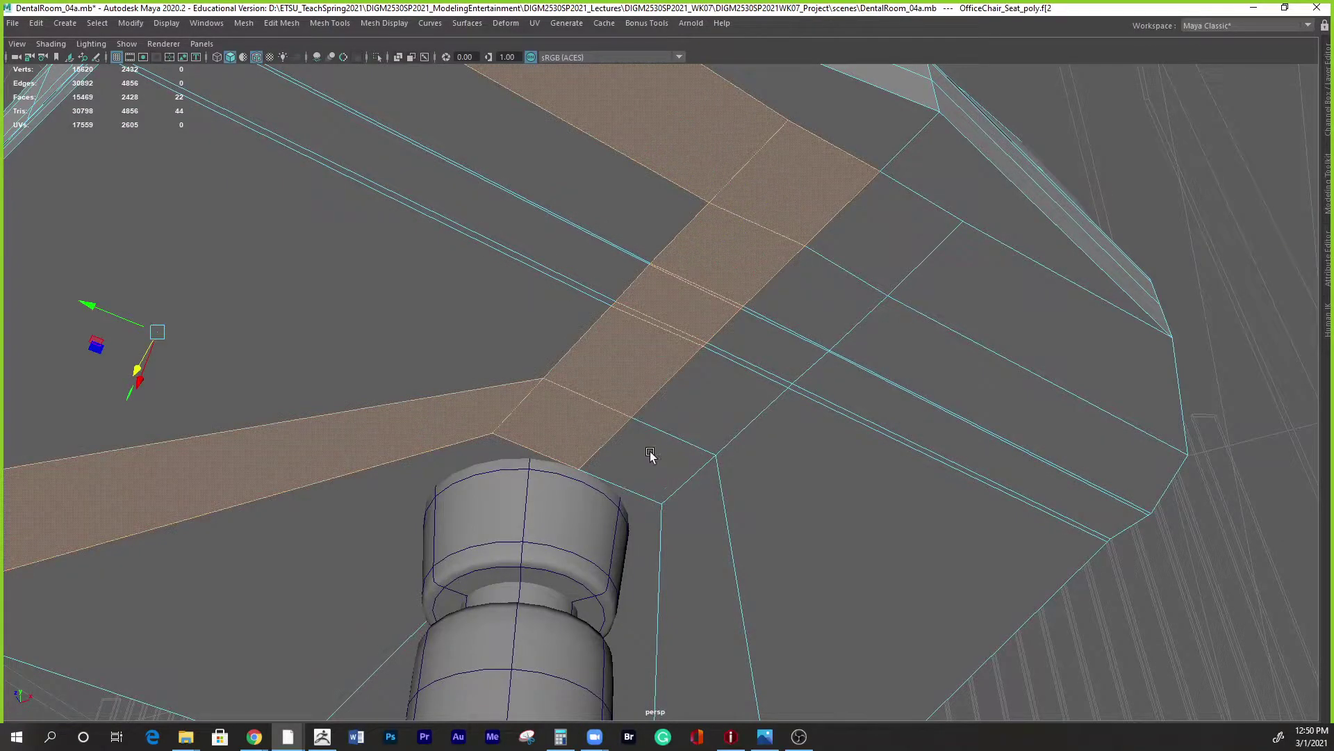
pyautogui.click(588, 439)
pyautogui.keyDown('shift'); pyautogui.doubleClick(804, 199); pyautogui.keyUp('shift')
pyautogui.keyDown('alt'); pyautogui.moveTo(845, 327); pyautogui.dragTo(549, 403); pyautogui.keyUp('alt')
pyautogui.click(1052, 387)
# Select all faces of the centre strip, extrude them downward with Local Translate Z 0.205, and preview the seat smoothed.
pyautogui.click(723, 316)
pyautogui.press('q')
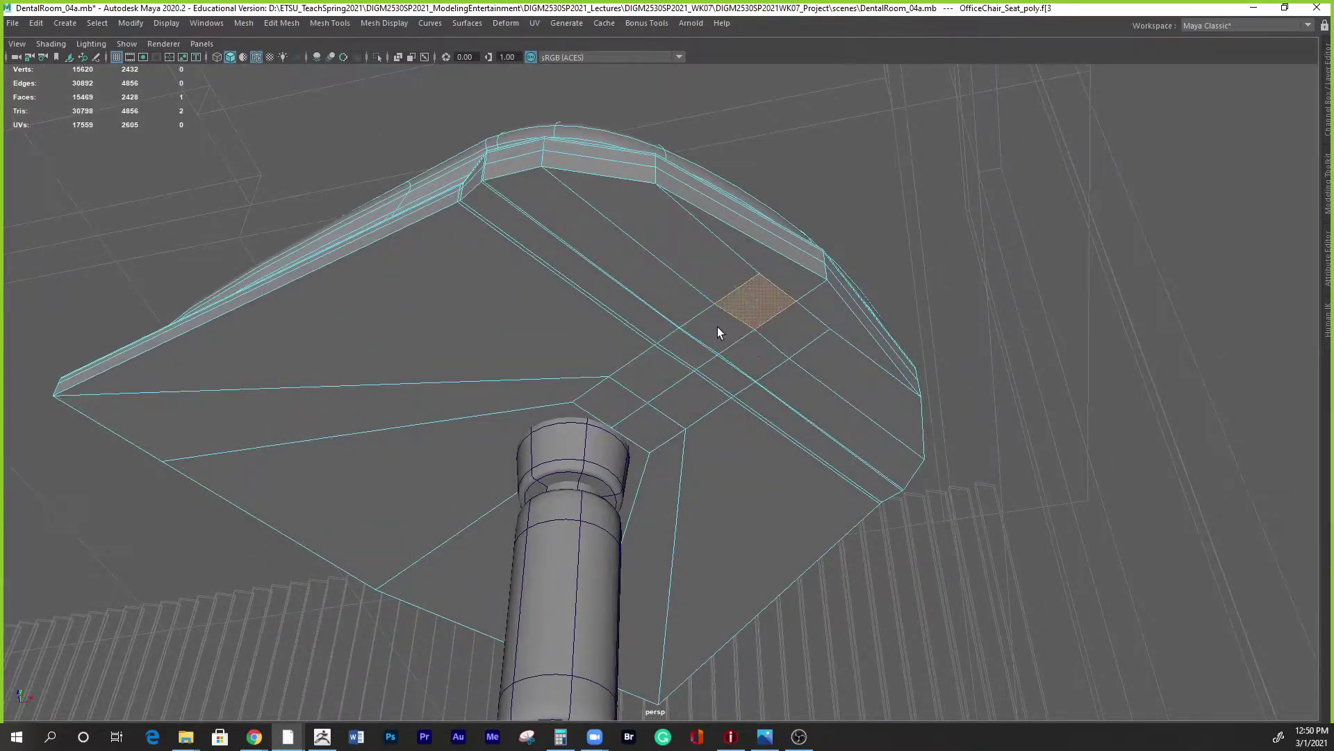
pyautogui.keyDown('shift'); pyautogui.doubleClick(664, 375); pyautogui.keyUp('shift')
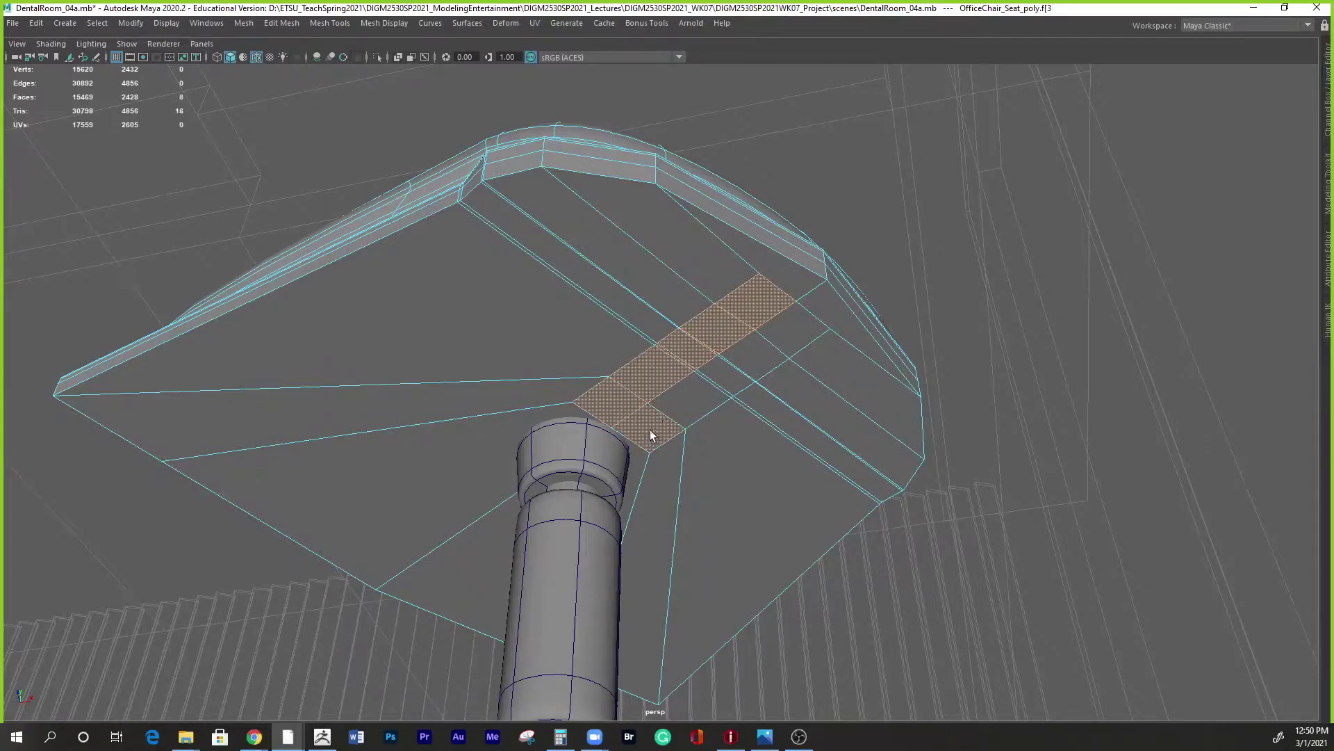
pyautogui.keyDown('shift'); pyautogui.click(685, 408); pyautogui.keyUp('shift')
pyautogui.keyDown('shift'); pyautogui.doubleClick(786, 332); pyautogui.keyUp('shift')
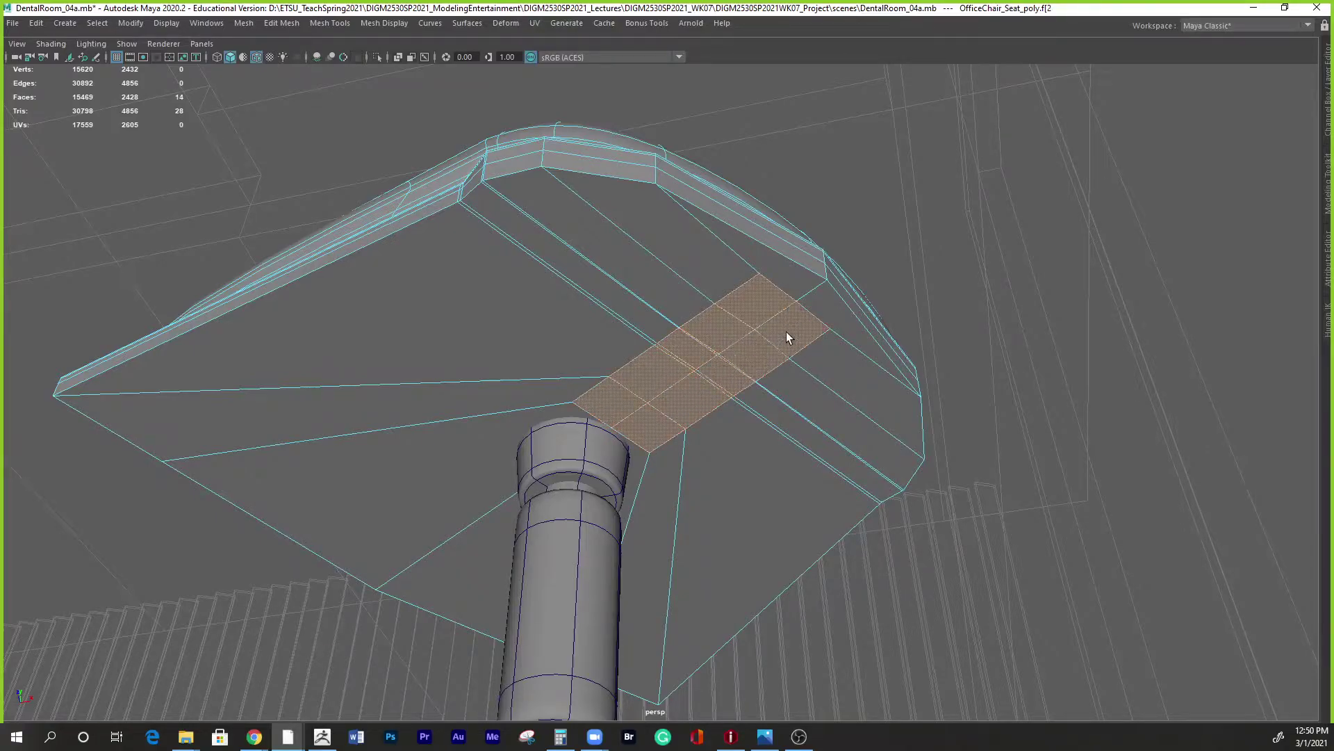
pyautogui.keyDown('alt'); pyautogui.moveTo(820, 435); pyautogui.dragTo(716, 436); pyautogui.keyUp('alt')
pyautogui.keyDown('shift'); pyautogui.moveTo(661, 348); pyautogui.dragTo(655, 308, button='right'); pyautogui.keyUp('shift')
pyautogui.keyDown('alt'); pyautogui.moveTo(676, 396); pyautogui.dragTo(716, 430); pyautogui.keyUp('alt')
pyautogui.moveTo(712, 381); pyautogui.dragTo(723, 441)
pyautogui.keyDown('alt'); pyautogui.moveTo(726, 490); pyautogui.dragTo(569, 434); pyautogui.keyUp('alt')
pyautogui.press('3')
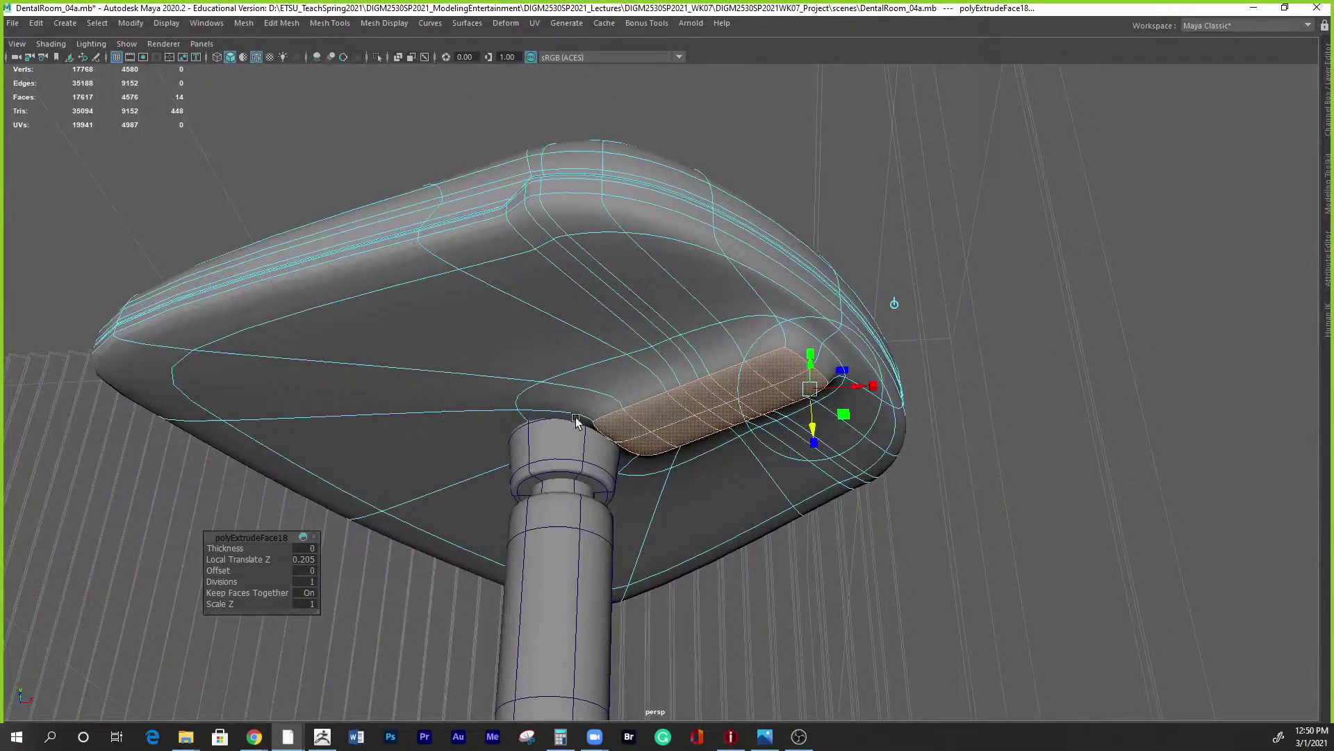
# Compare the smoothed seat with the reference photo through the maximised camera view in X-ray, and return to object mode.
pyautogui.keyDown('alt'); pyautogui.moveTo(594, 441); pyautogui.dragTo(961, 535); pyautogui.keyUp('alt')
pyautogui.press('space')
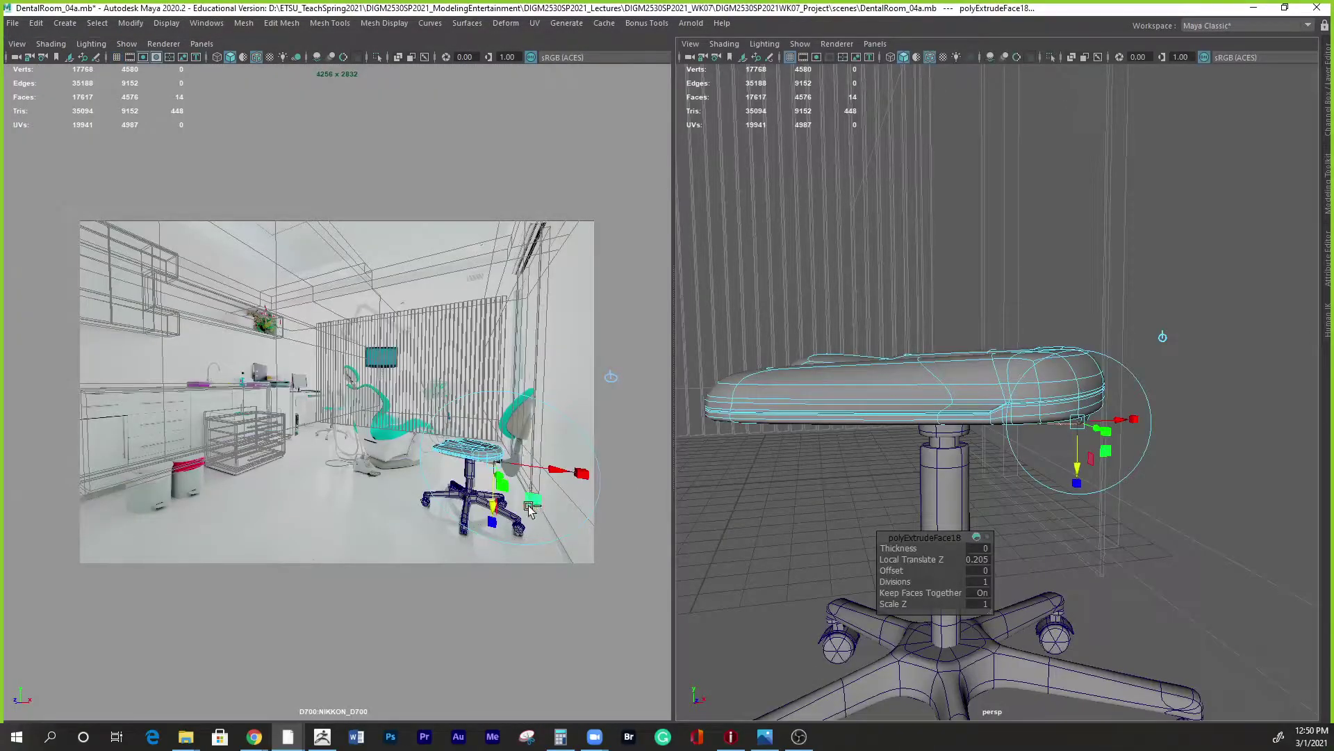
pyautogui.press('space')
pyautogui.hotkey('ctrl', 'space')
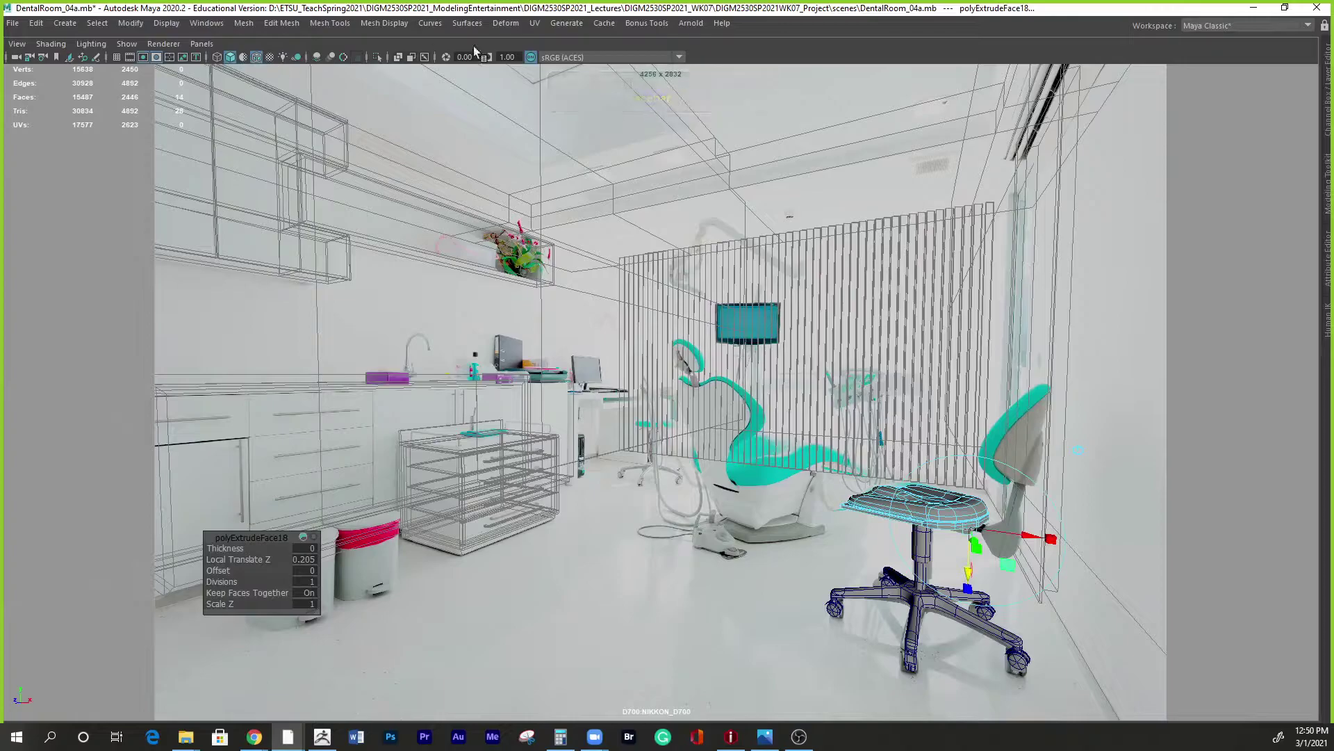
pyautogui.click(398, 58)
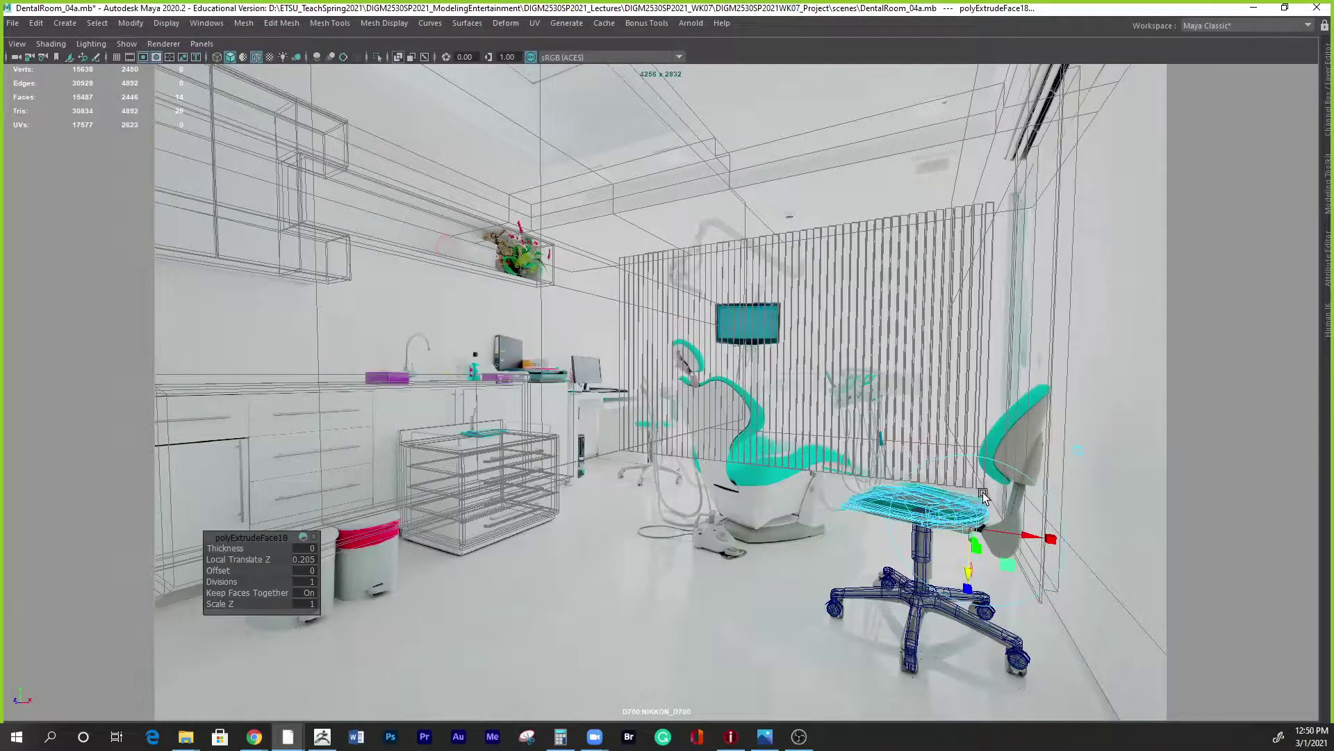
pyautogui.press('q')
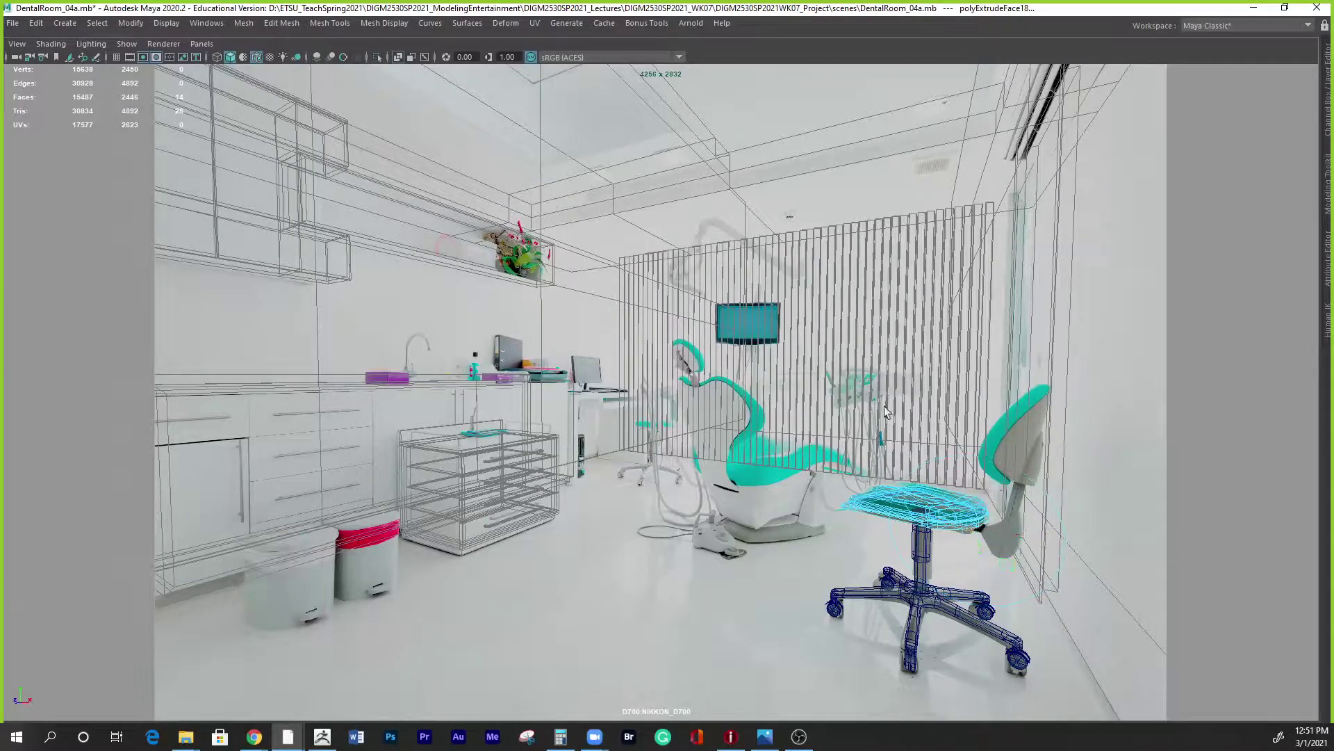
pyautogui.moveTo(969, 399); pyautogui.dragTo(1032, 335, button='right')
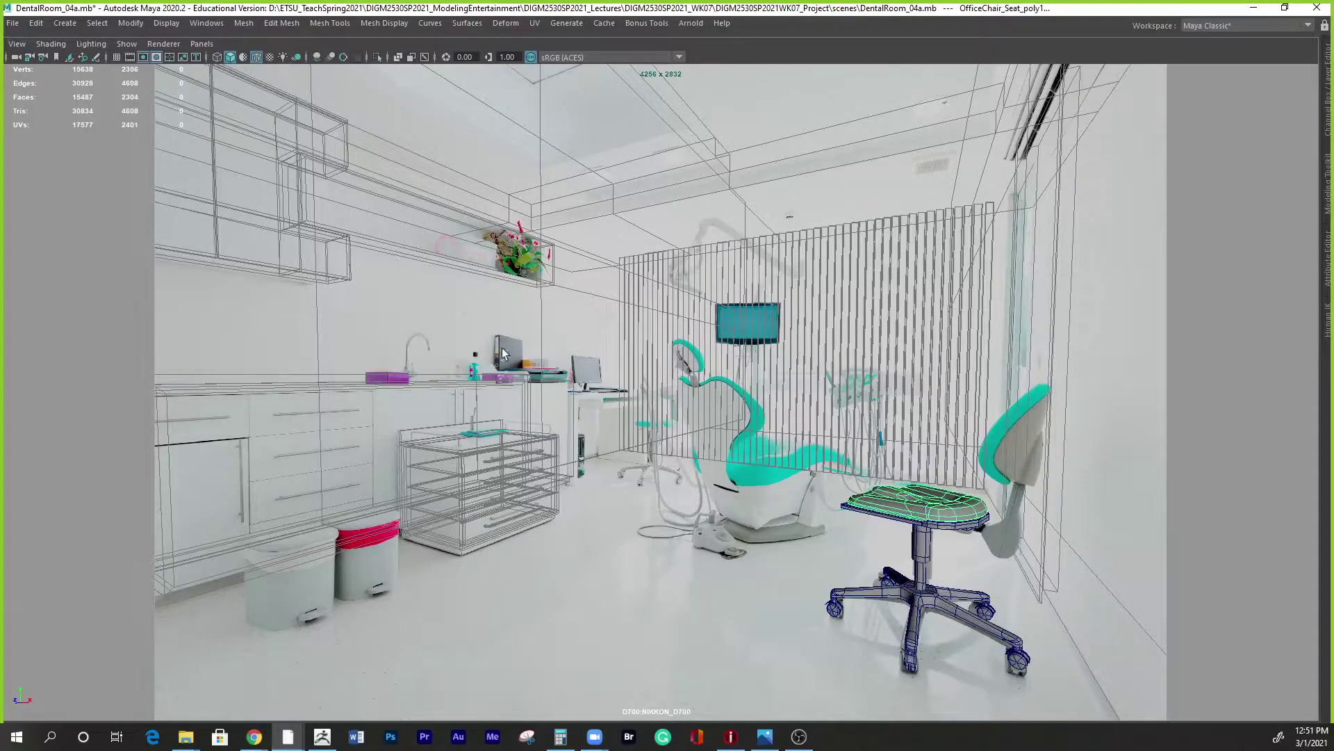
# Clear the selection and bring back face selection on the underside of the seat base in the maximised perspective view.
pyautogui.click(1091, 591)
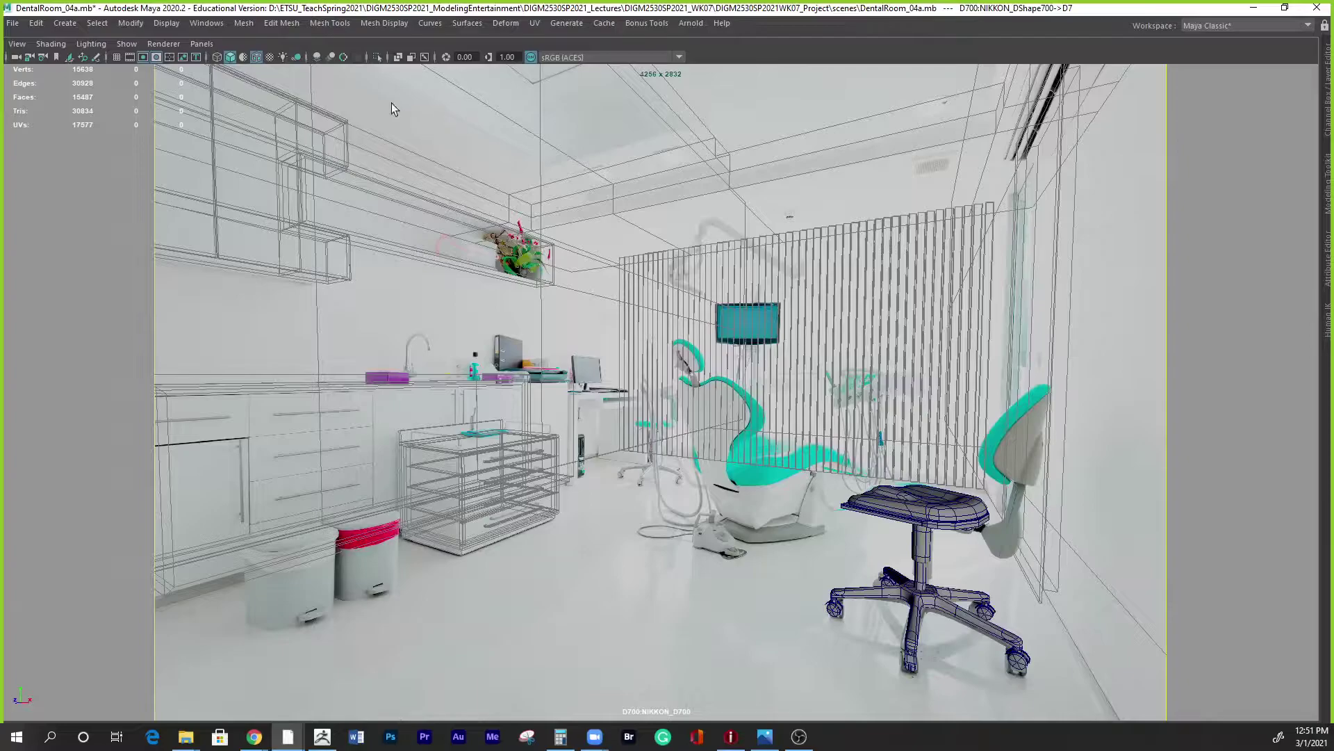
pyautogui.press('space')
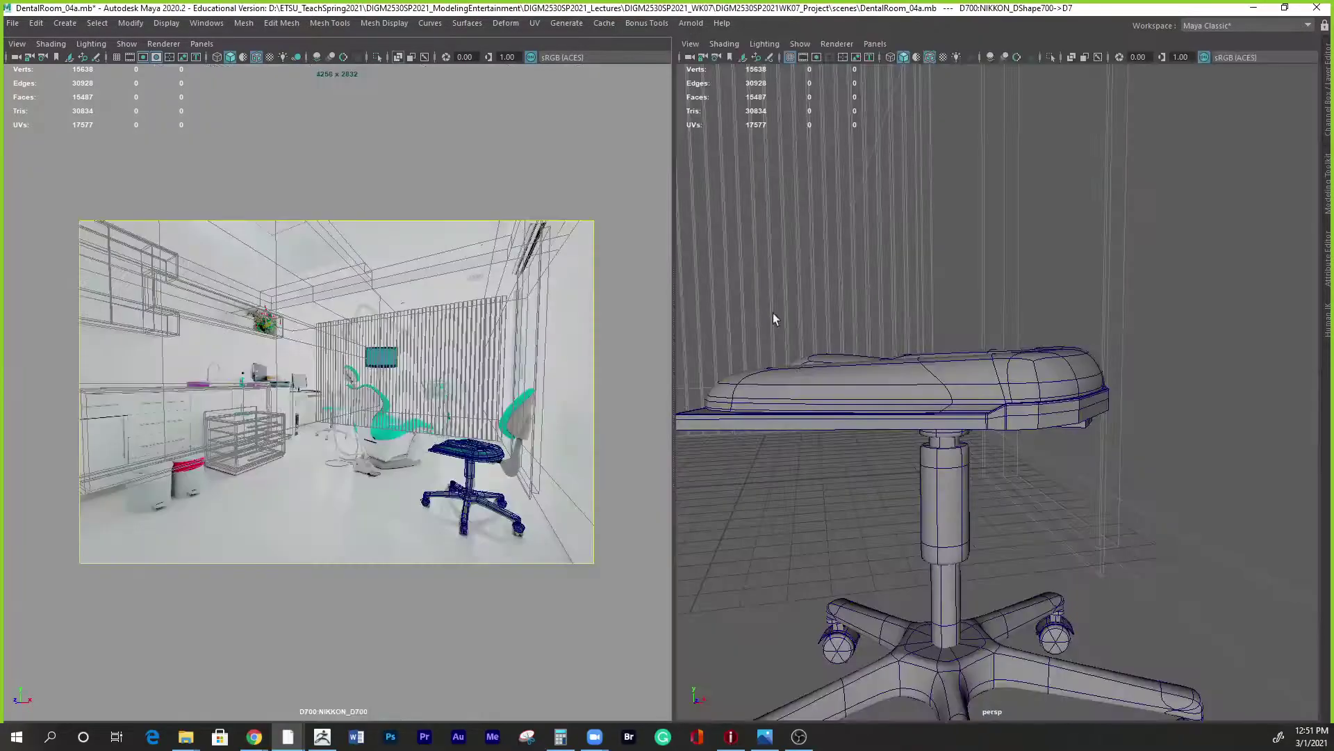
pyautogui.press('space')
pyautogui.keyDown('alt'); pyautogui.moveTo(952, 464); pyautogui.dragTo(891, 420); pyautogui.keyUp('alt')
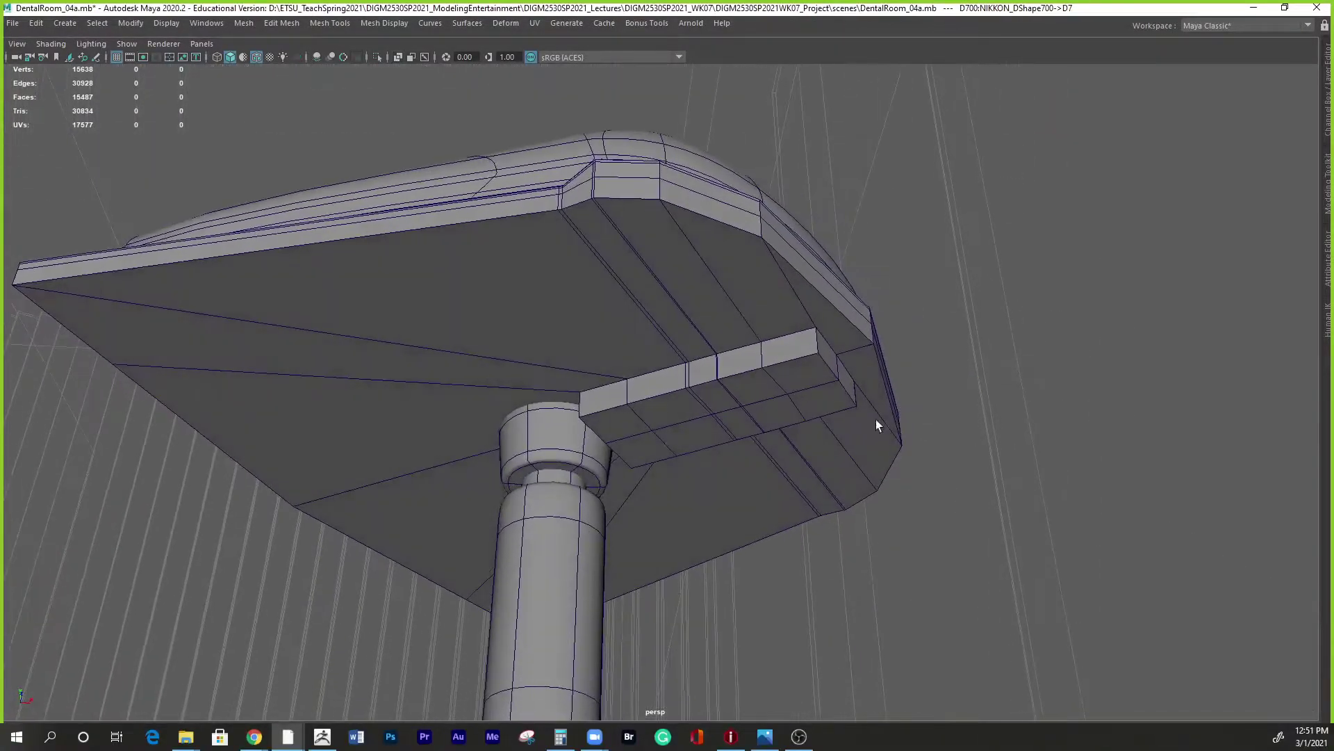
pyautogui.moveTo(800, 379)
pyautogui.mouseDown(button='right')
pyautogui.moveTo(803, 415)
pyautogui.moveTo(800, 395)
pyautogui.mouseUp(button='right')
pyautogui.keyDown('alt'); pyautogui.moveTo(777, 428); pyautogui.dragTo(826, 471); pyautogui.keyUp('alt')
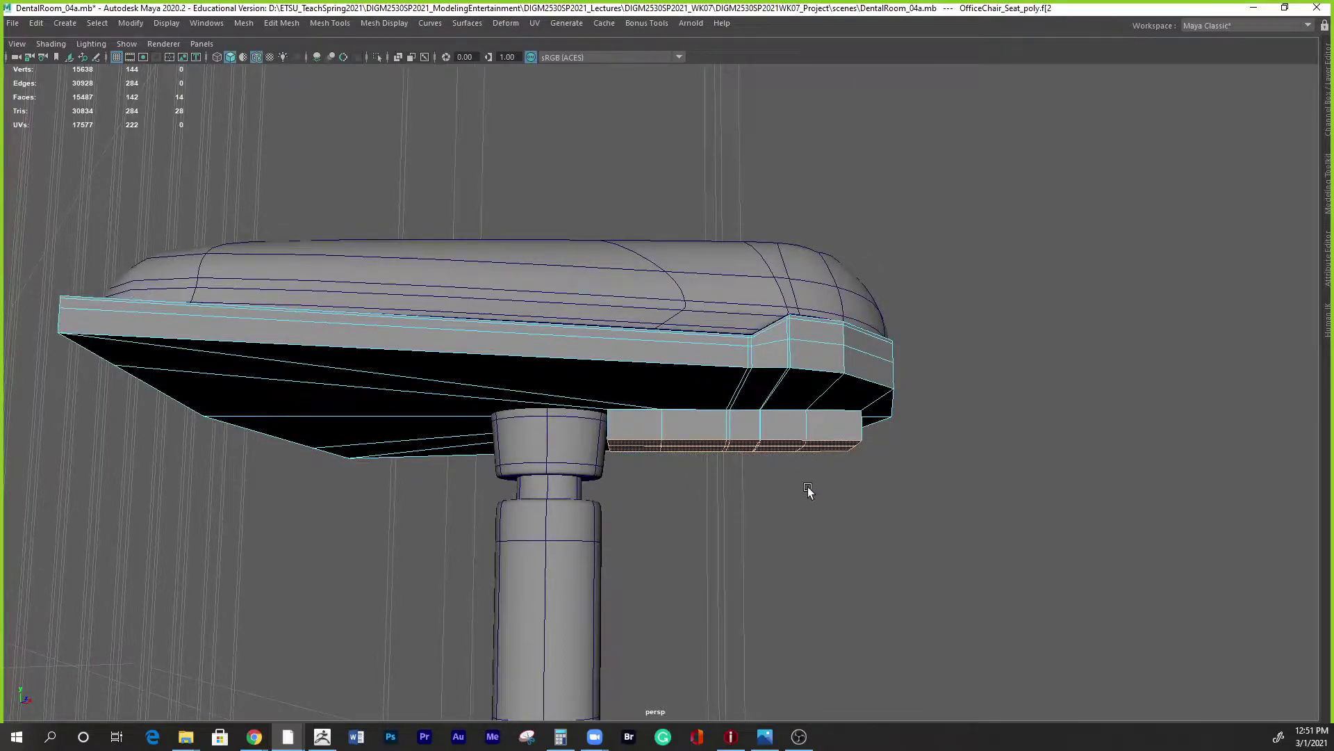
pyautogui.keyDown('alt'); pyautogui.moveTo(809, 486); pyautogui.dragTo(477, 428, button='right'); pyautogui.keyUp('alt')
# Restore the full interface and change the Move tool's axis orientation from Custom to World.
pyautogui.hotkey('ctrl', 'space')
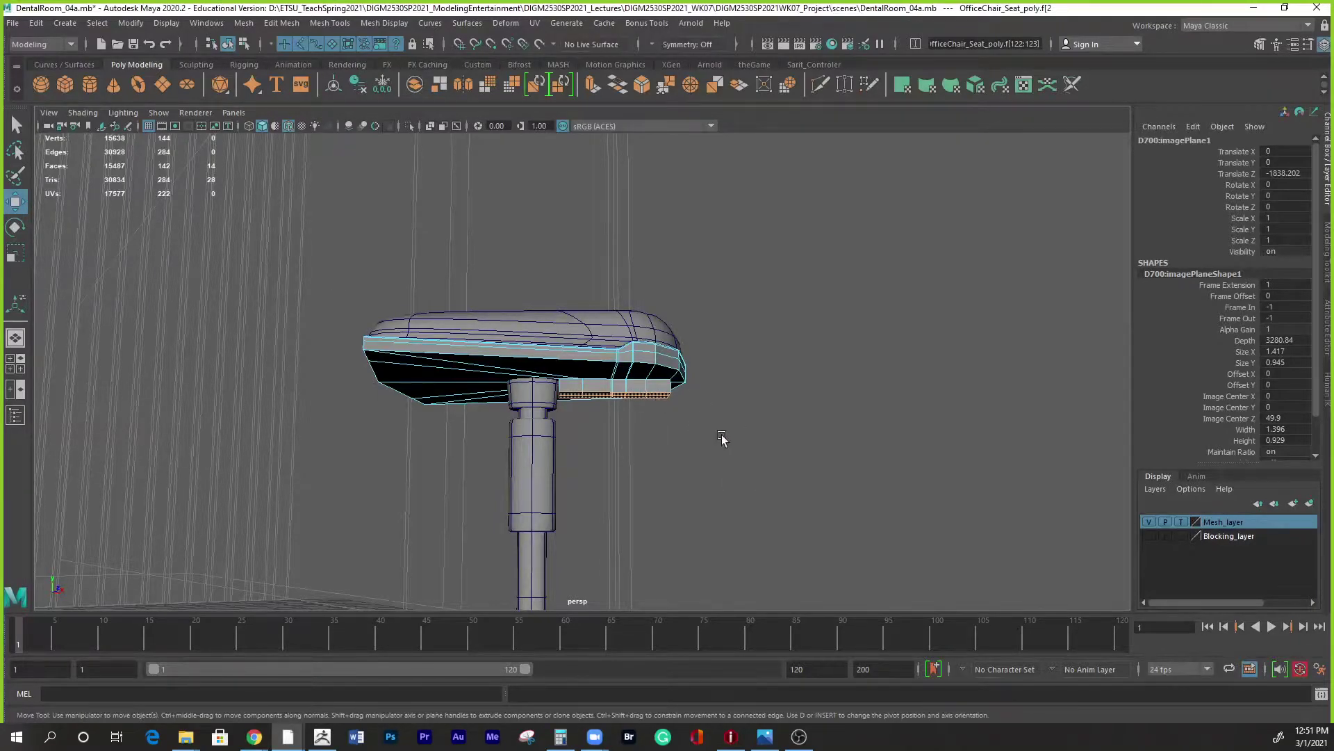
pyautogui.keyDown('alt'); pyautogui.moveTo(736, 453); pyautogui.dragTo(607, 449, button='right'); pyautogui.keyUp('alt')
pyautogui.keyDown('alt'); pyautogui.moveTo(606, 449); pyautogui.dragTo(573, 460); pyautogui.keyUp('alt')
pyautogui.keyDown('alt'); pyautogui.moveTo(643, 470); pyautogui.dragTo(748, 465, button='right'); pyautogui.keyUp('alt')
pyautogui.keyDown('alt'); pyautogui.moveTo(708, 465); pyautogui.dragTo(671, 432); pyautogui.keyUp('alt')
pyautogui.keyDown('alt'); pyautogui.moveTo(671, 433); pyautogui.dragTo(909, 467, button='right'); pyautogui.keyUp('alt')
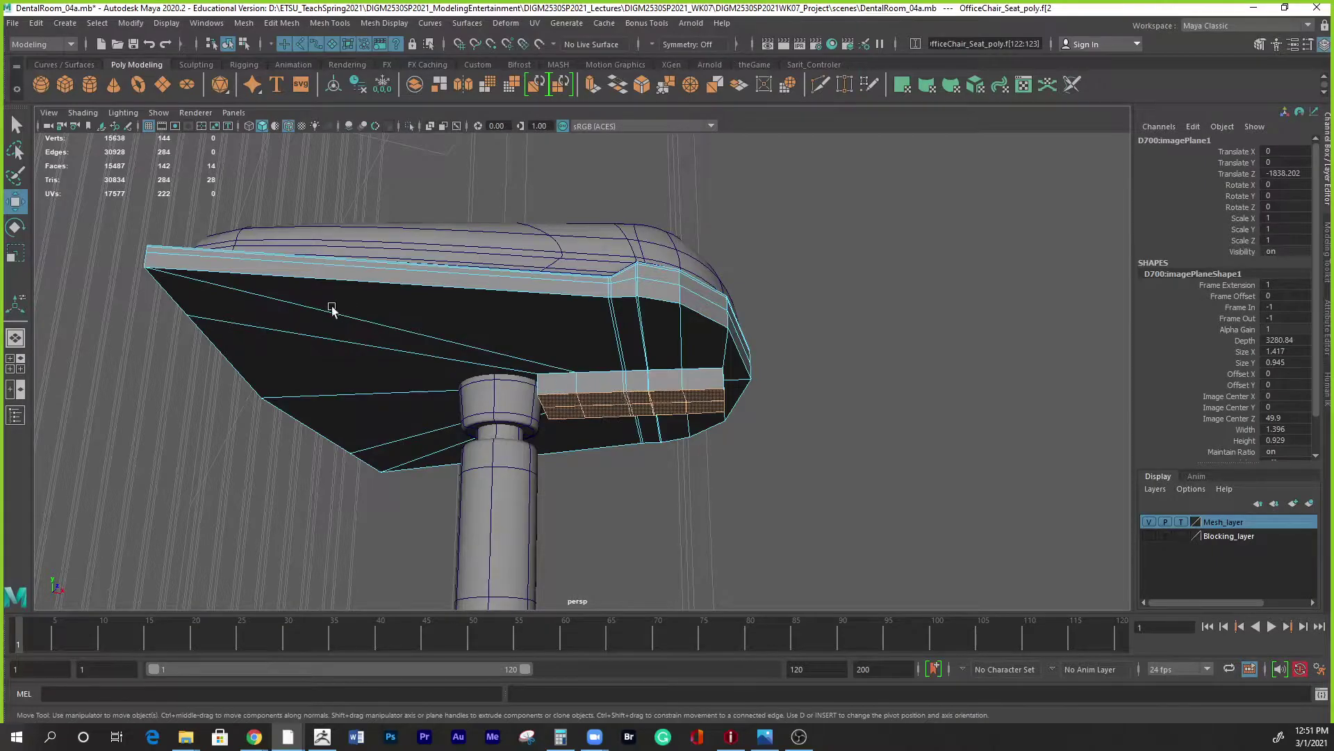
pyautogui.doubleClick(16, 205)
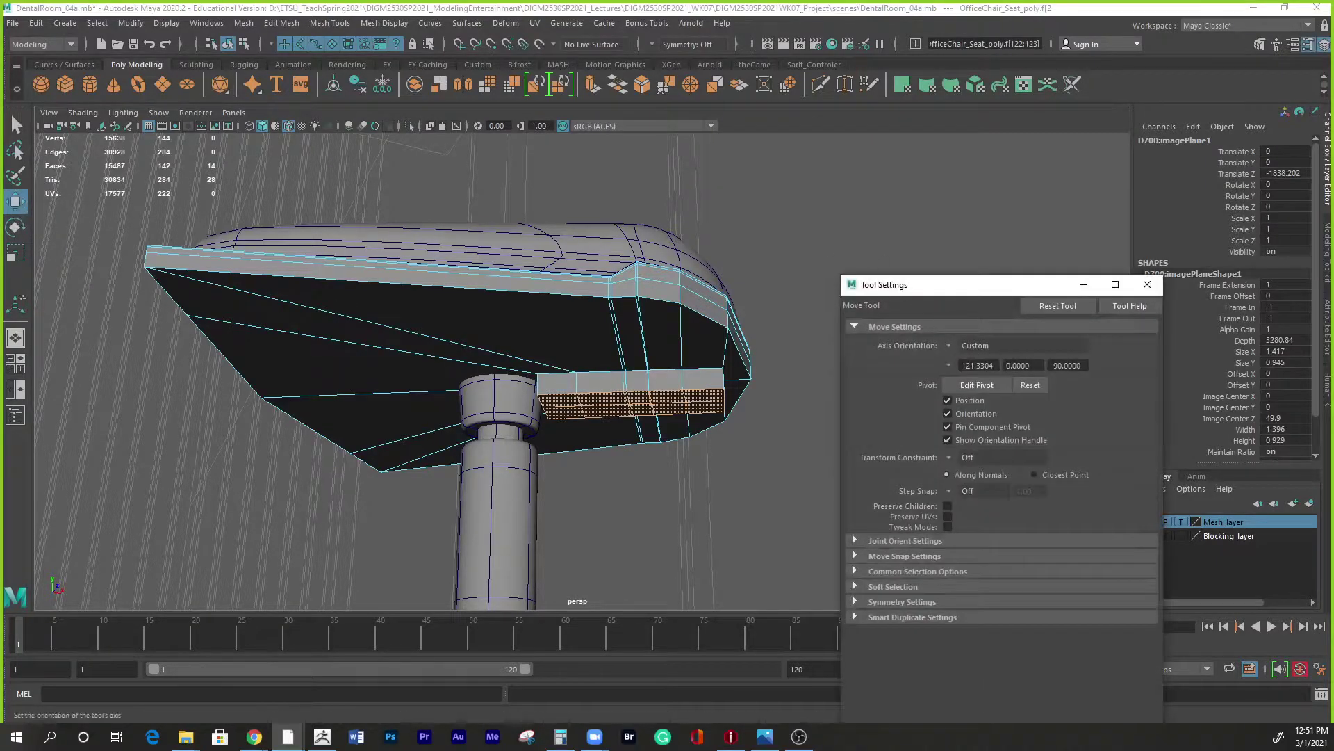
pyautogui.click(945, 346)
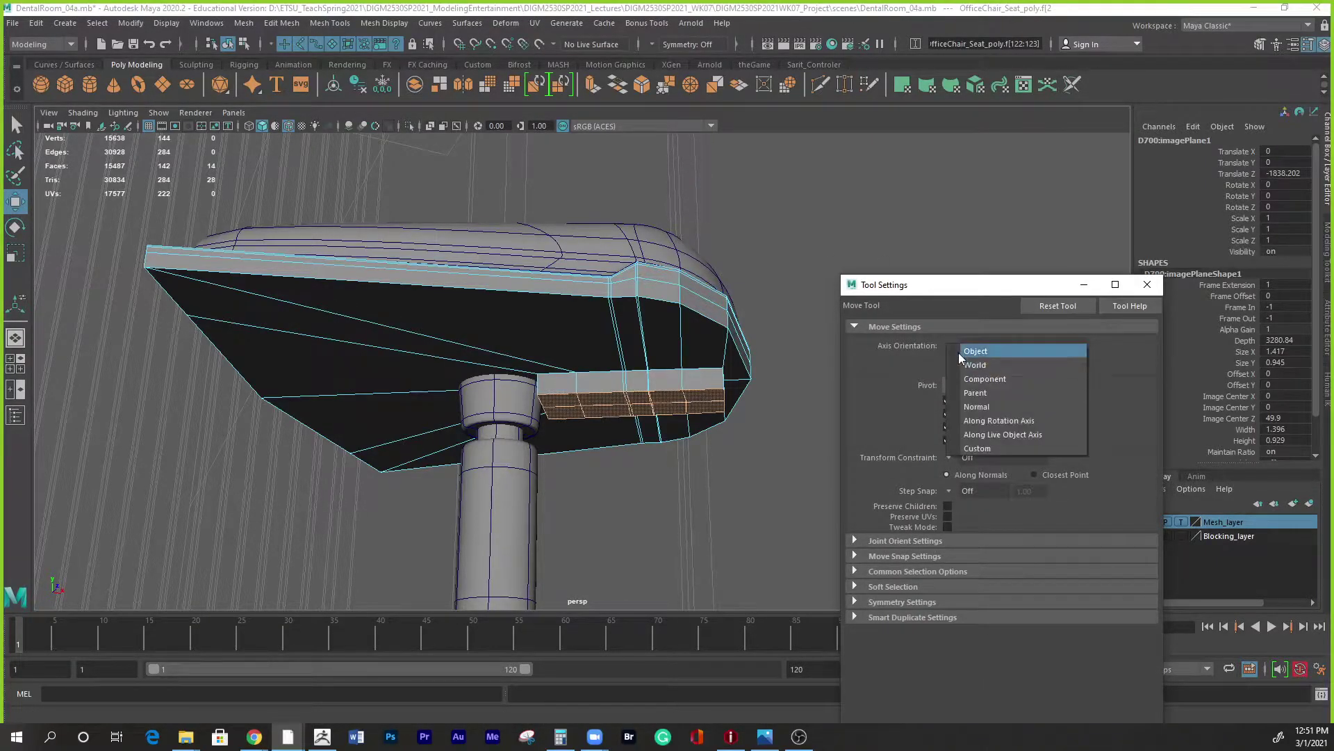
pyautogui.click(960, 350)
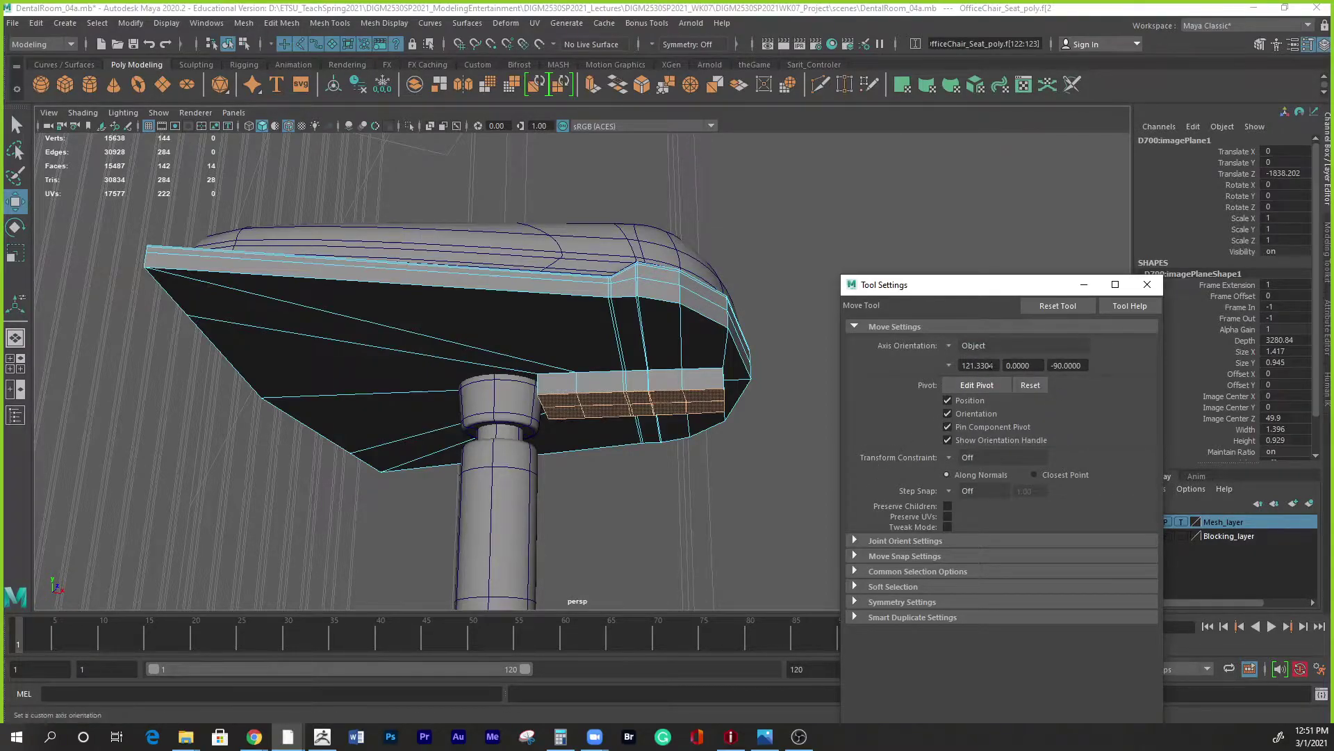
pyautogui.click(947, 344)
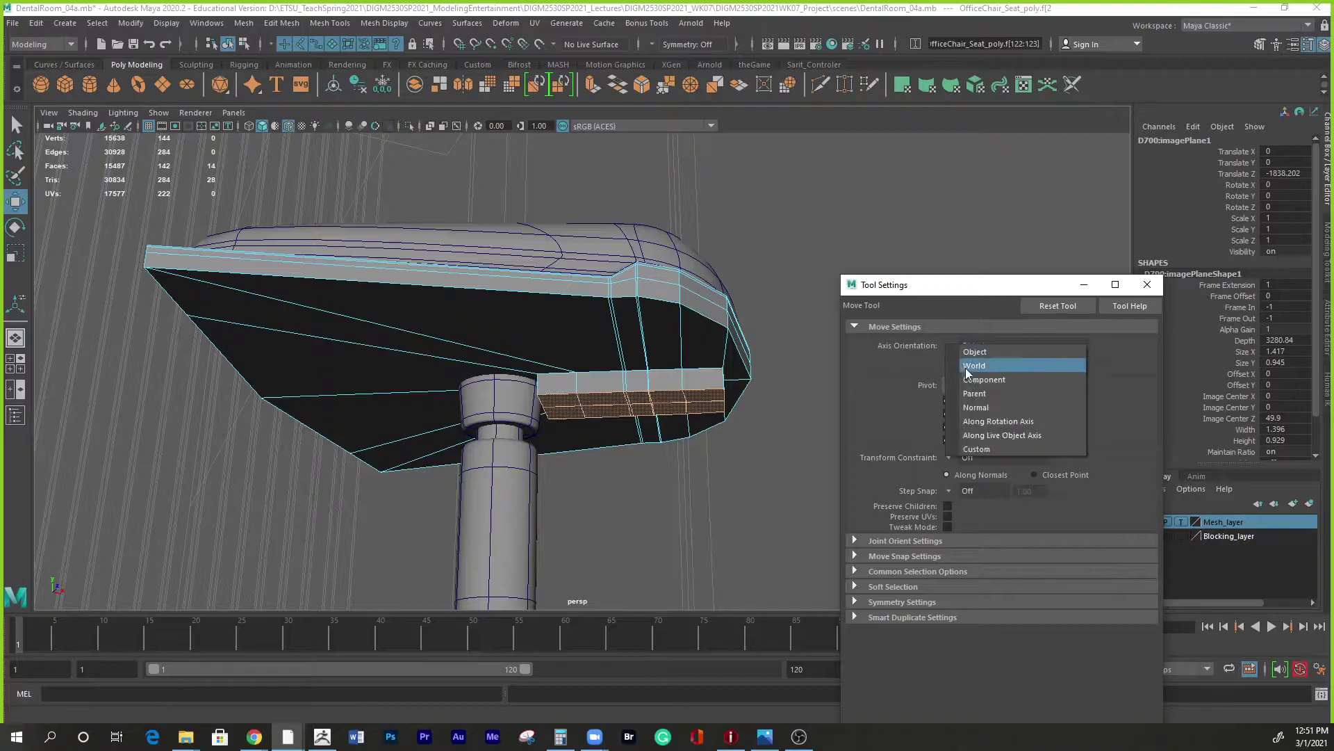
pyautogui.click(966, 368)
pyautogui.click(1147, 285)
# Try to relocate the move pivot of the selected faces onto the bracket, and undo the pivot change.
pyautogui.scroll(-5, 654, 447)
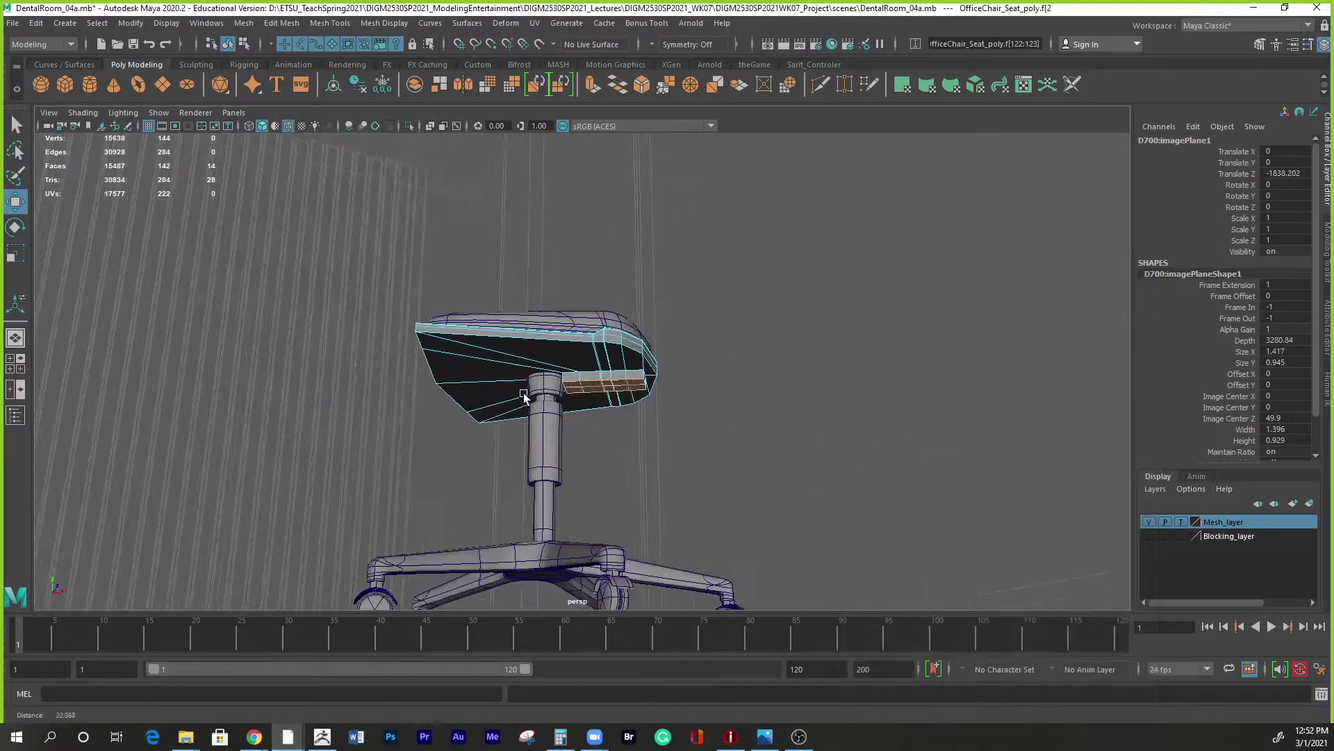
pyautogui.keyDown('alt'); pyautogui.moveTo(704, 449); pyautogui.dragTo(686, 485); pyautogui.keyUp('alt')
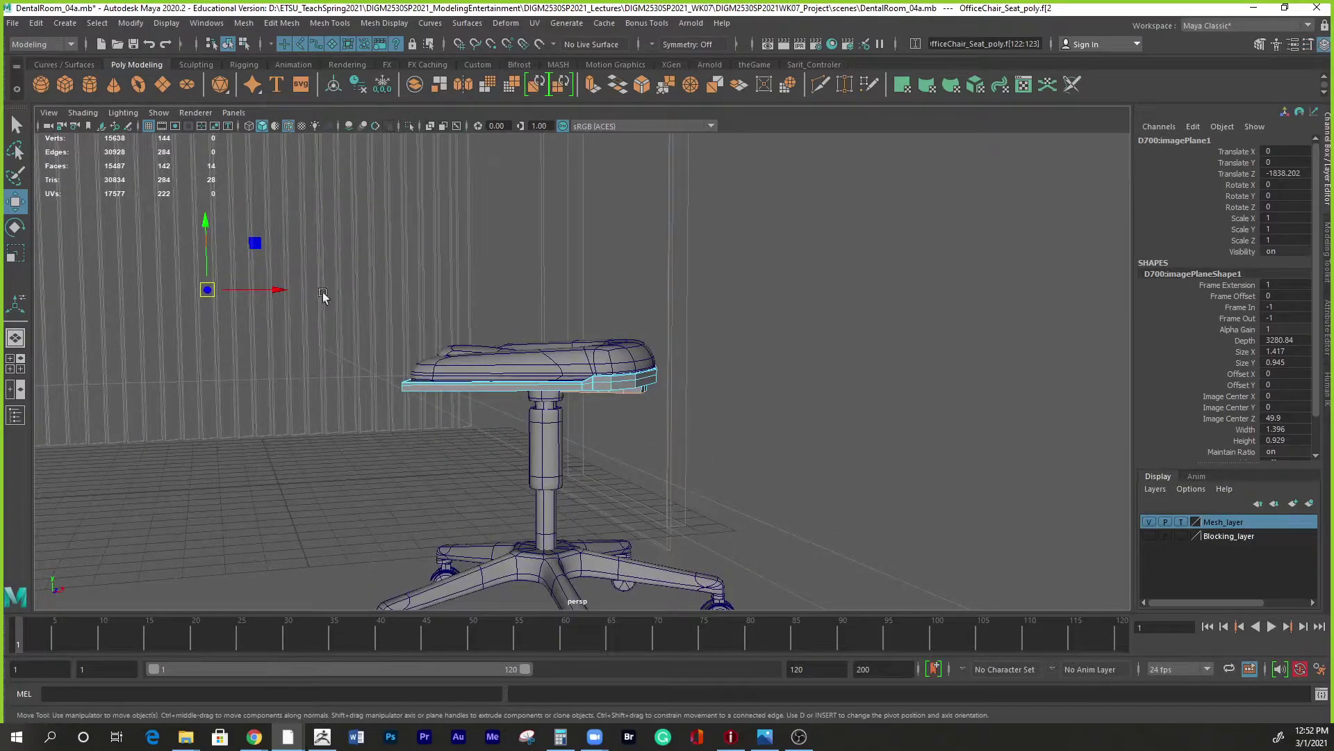
pyautogui.press('d')
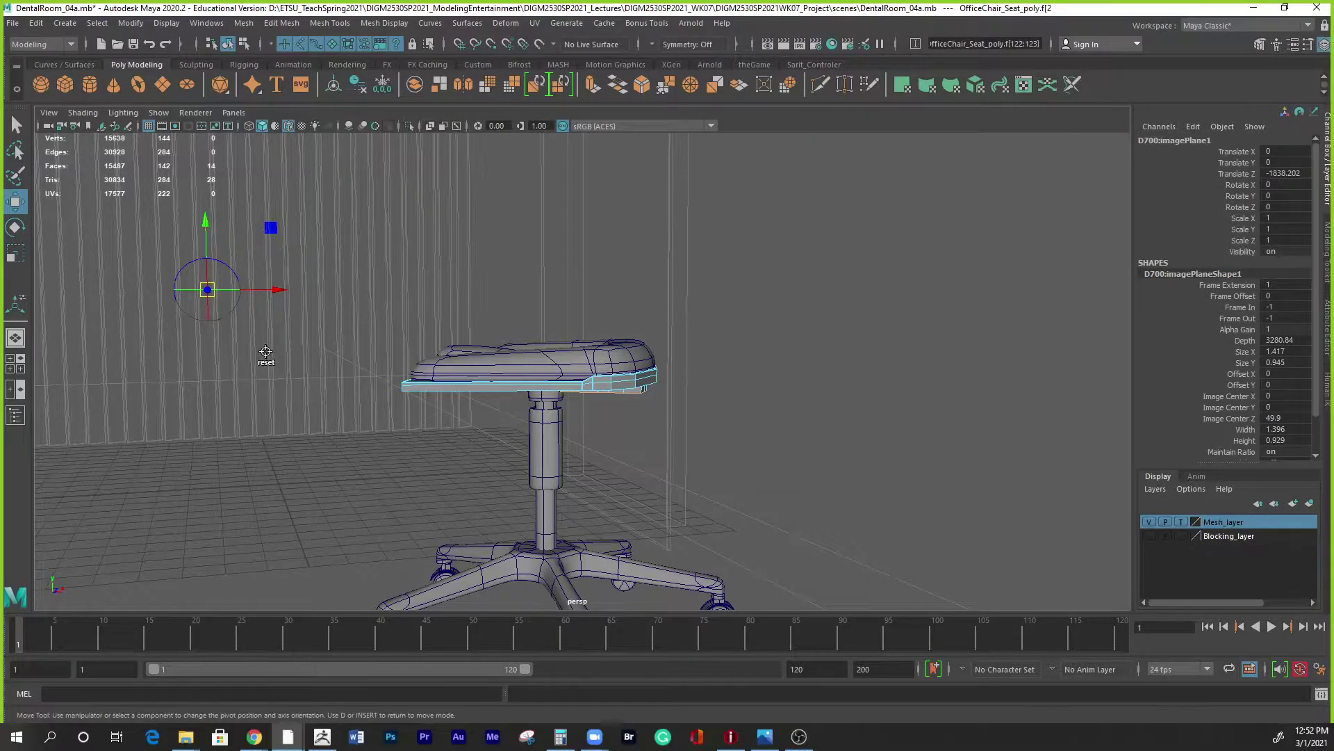
pyautogui.click(594, 402)
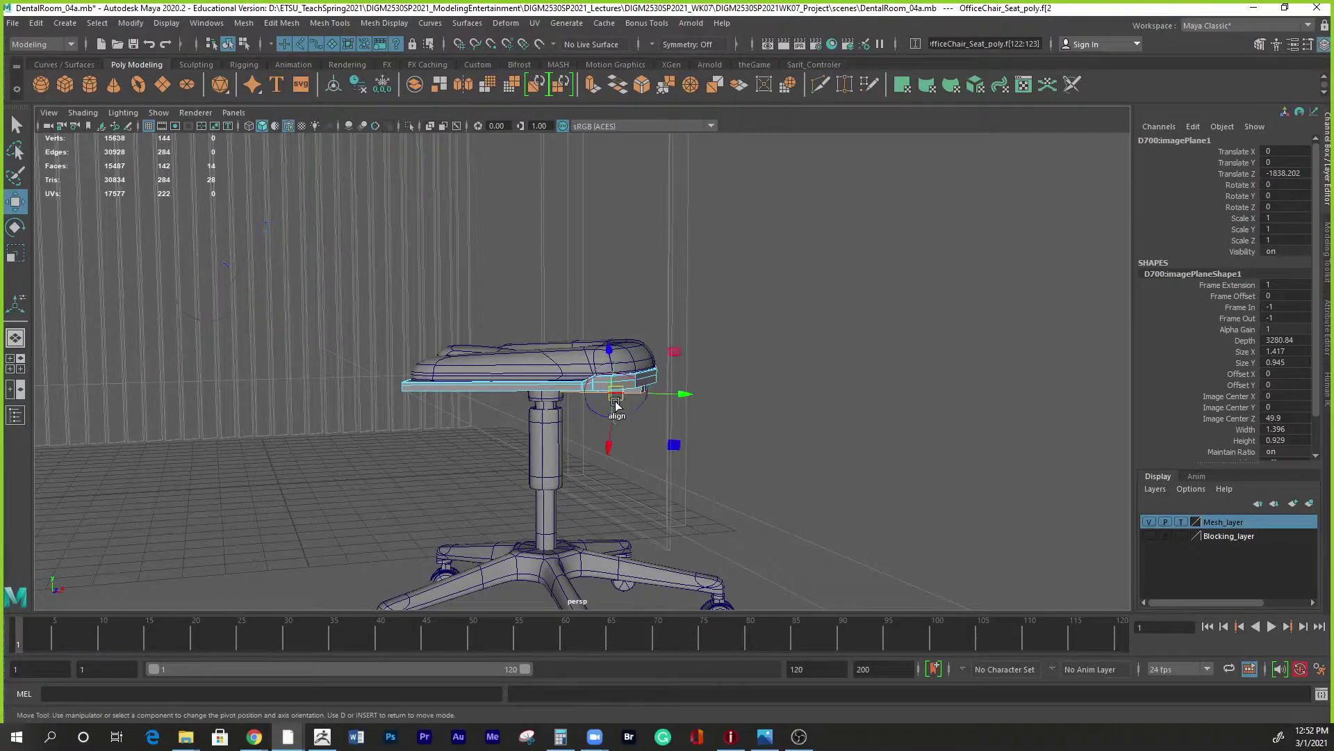
pyautogui.hotkey('ctrl', 'z')
pyautogui.keyDown('alt'); pyautogui.moveTo(679, 420); pyautogui.dragTo(601, 400); pyautogui.keyUp('alt')
# Drop the old selection and reselect both rows of bottom faces on the bracket block under the seat.
pyautogui.moveTo(594, 379); pyautogui.dragTo(645, 381, button='right')
pyautogui.press('q')
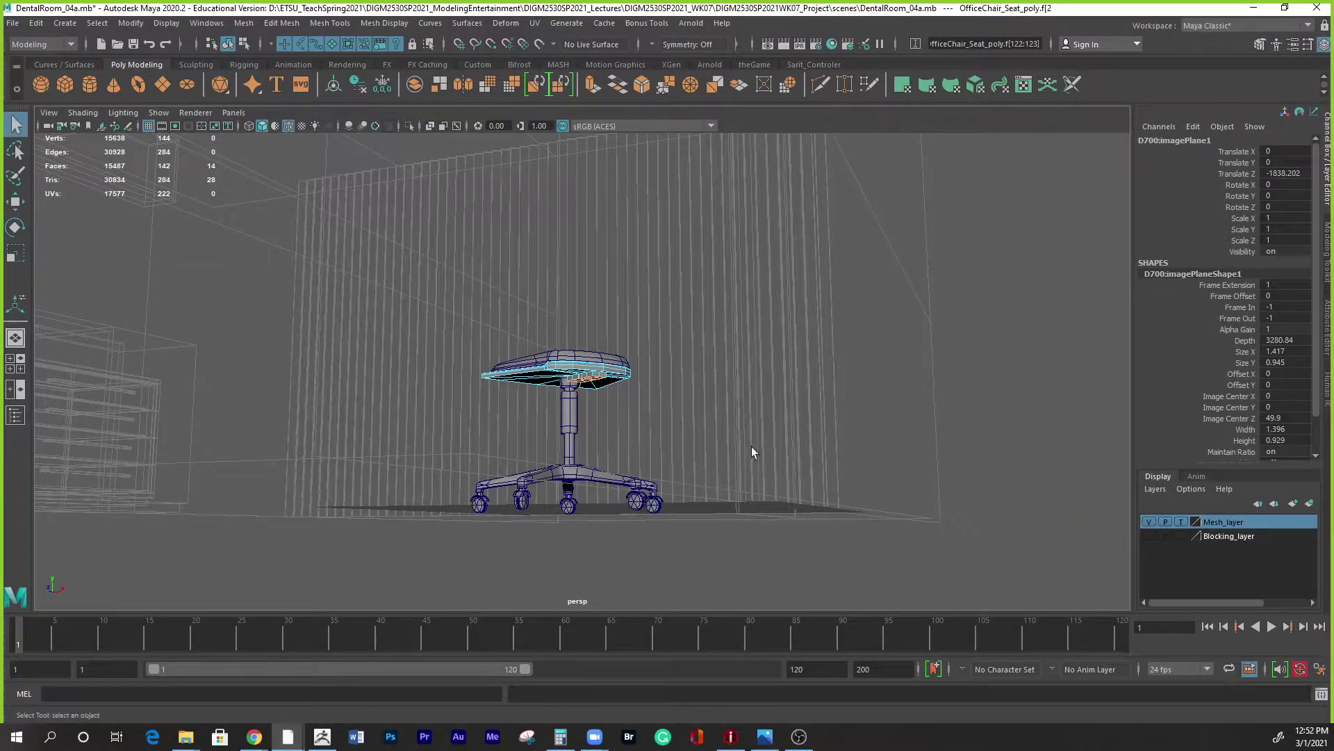
pyautogui.click(613, 399)
pyautogui.keyDown('alt'); pyautogui.moveTo(590, 379); pyautogui.dragTo(626, 351); pyautogui.keyUp('alt')
pyautogui.click(634, 352)
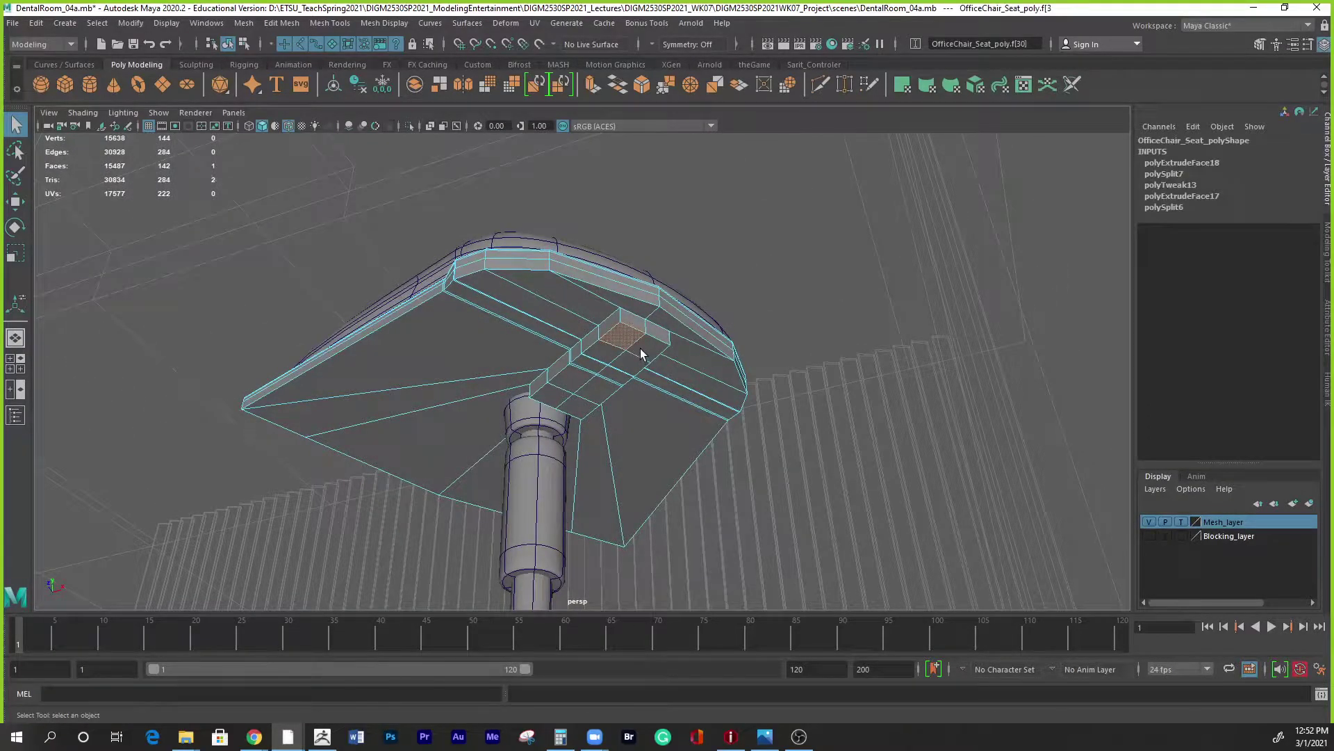
pyautogui.press('w')
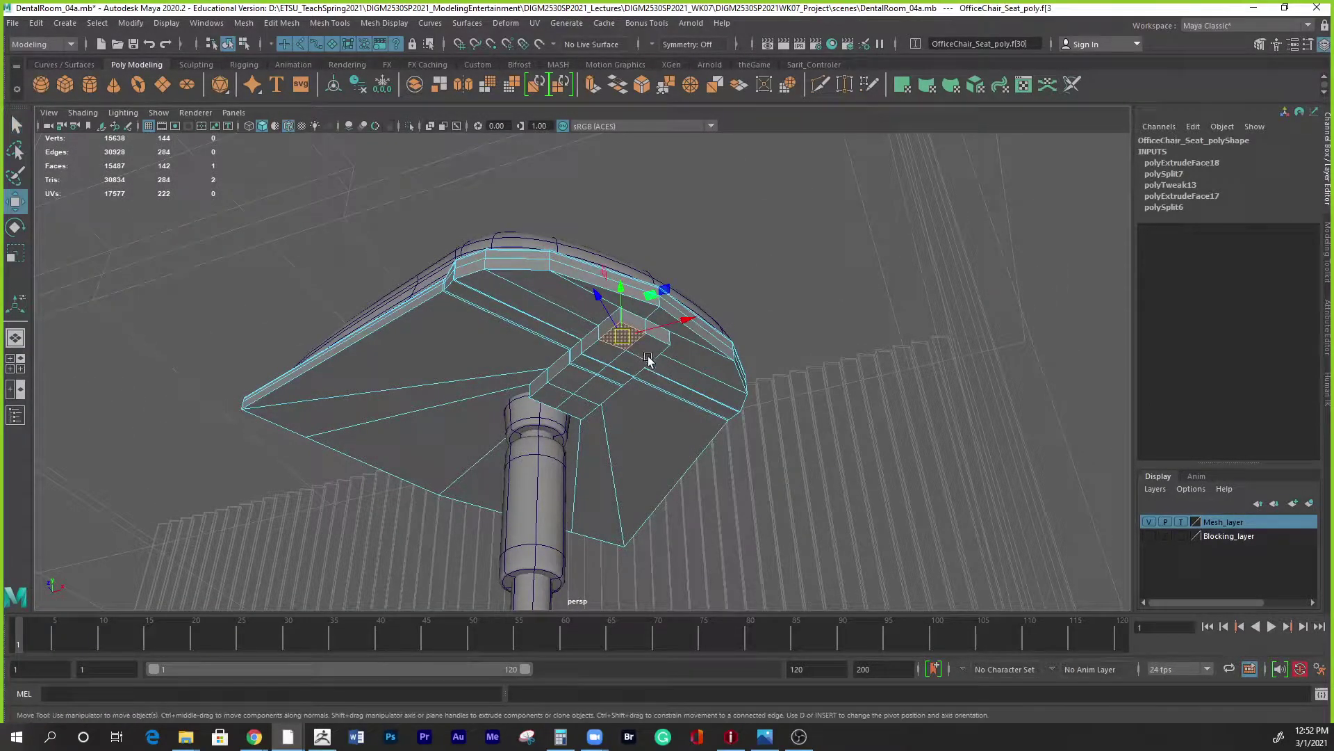
pyautogui.press('q')
pyautogui.doubleClick(552, 398)
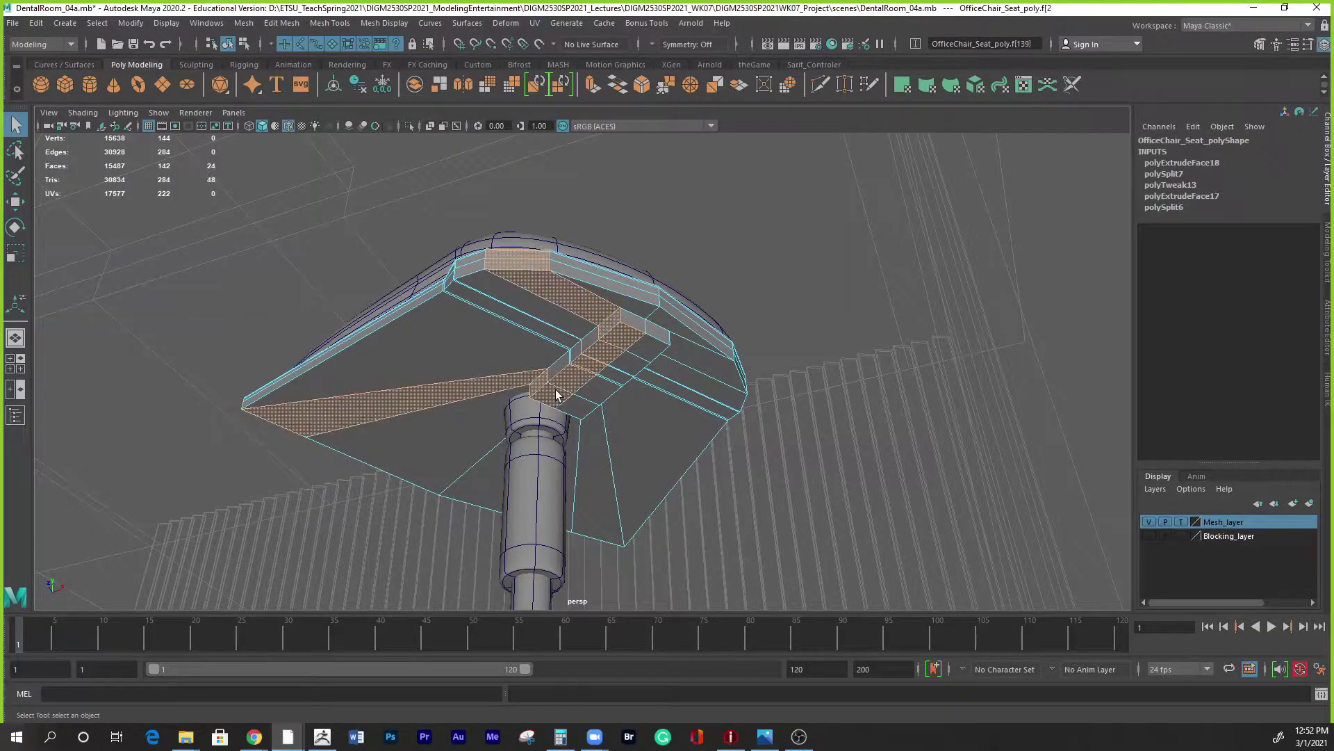
pyautogui.click(556, 395)
pyautogui.keyDown('shift'); pyautogui.doubleClick(622, 341); pyautogui.keyUp('shift')
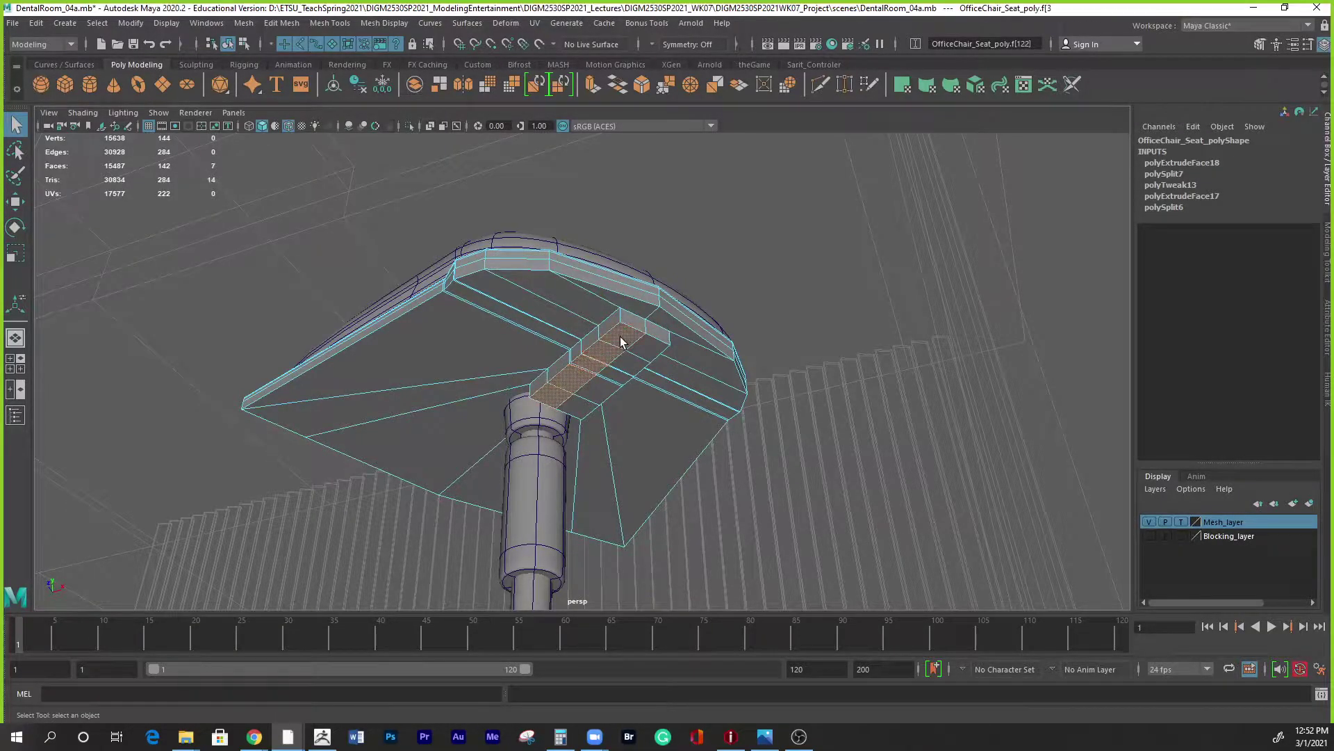
pyautogui.keyDown('shift'); pyautogui.click(656, 351); pyautogui.keyUp('shift')
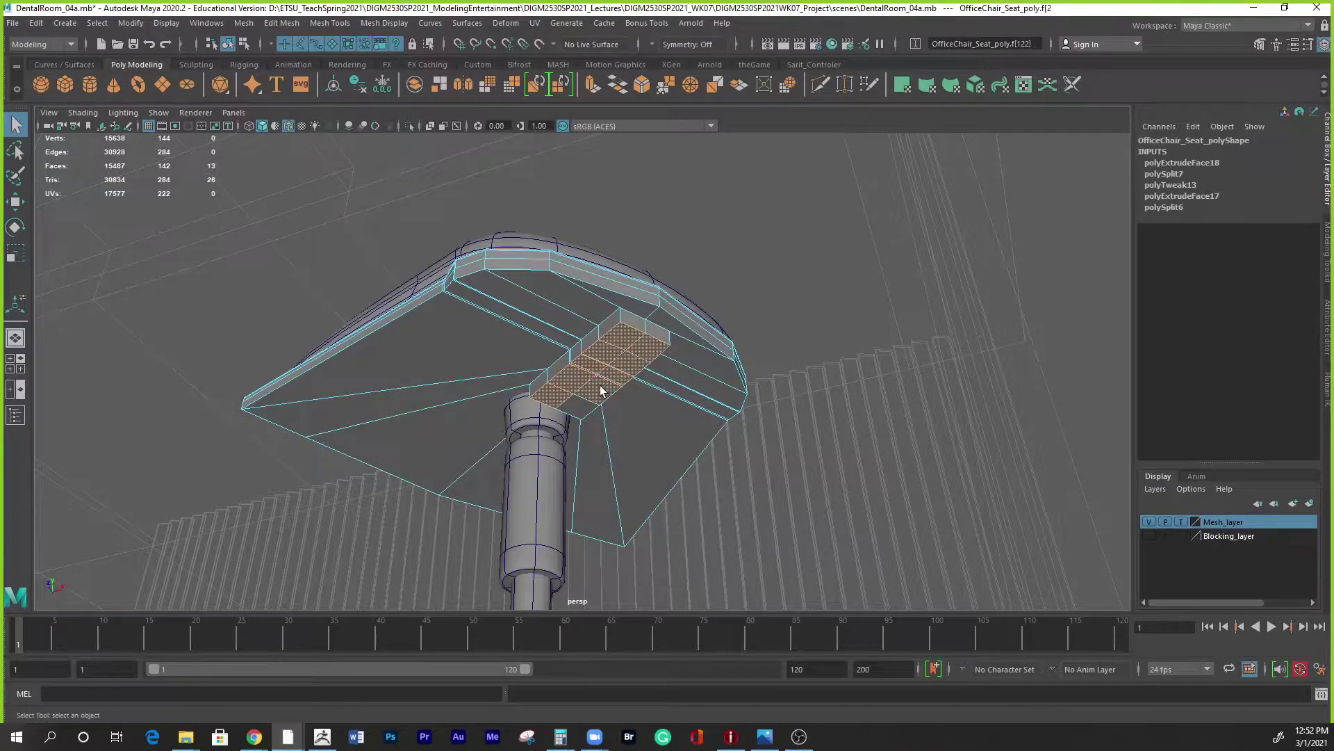
pyautogui.keyDown('shift'); pyautogui.doubleClick(578, 410); pyautogui.keyUp('shift')
# Move the selected bottom faces downward to deepen the bracket block, and preview the seat smoothed.
pyautogui.press('w')
pyautogui.keyDown('alt'); pyautogui.moveTo(610, 417); pyautogui.dragTo(723, 462); pyautogui.keyUp('alt')
pyautogui.moveTo(615, 328); pyautogui.dragTo(621, 347)
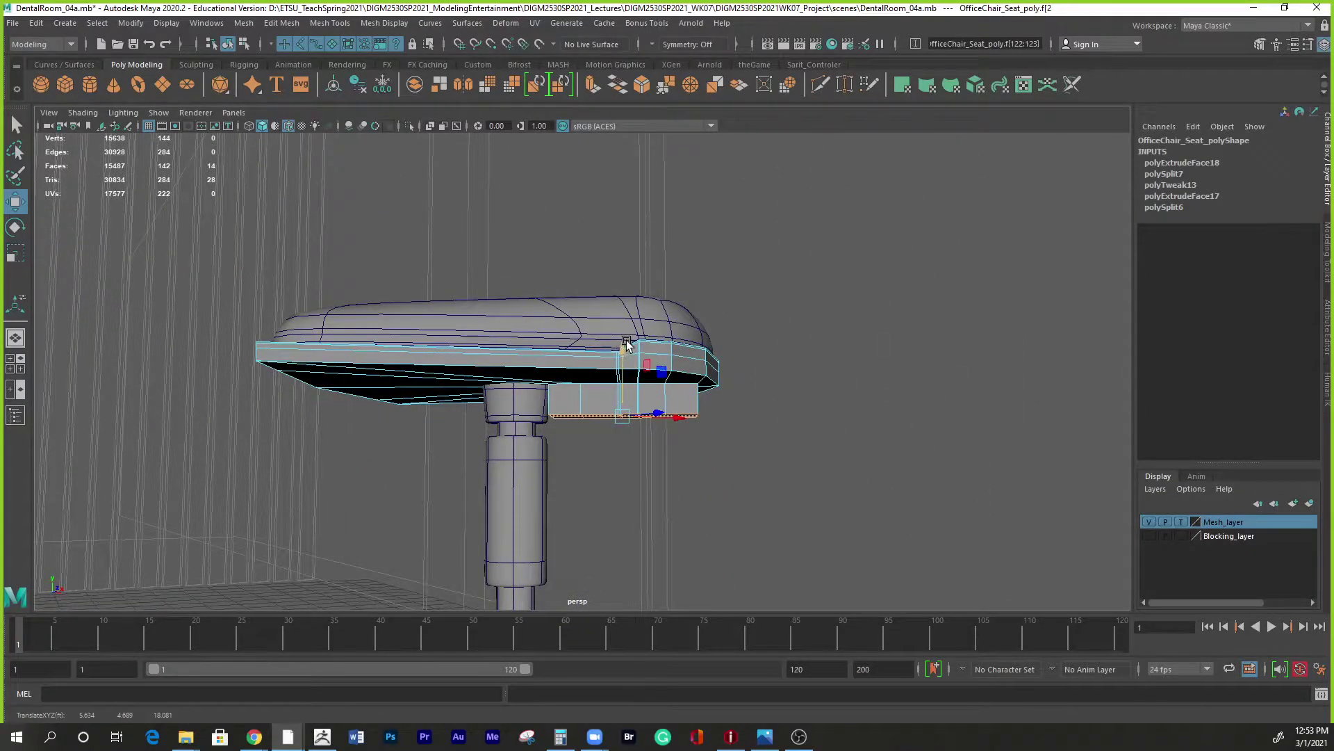
pyautogui.press('4')
pyautogui.moveTo(731, 527)
pyautogui.keyDown('alt'); pyautogui.mouseDown()
pyautogui.moveTo(526, 521)
pyautogui.moveTo(715, 531)
pyautogui.moveTo(584, 507)
pyautogui.mouseUp(); pyautogui.keyUp('alt')
pyautogui.press('5')
pyautogui.press('3')
pyautogui.keyDown('alt'); pyautogui.moveTo(583, 506); pyautogui.dragTo(706, 518, button='right'); pyautogui.keyUp('alt')
pyautogui.keyDown('alt'); pyautogui.moveTo(706, 518); pyautogui.dragTo(598, 468); pyautogui.keyUp('alt')
pyautogui.press('q')
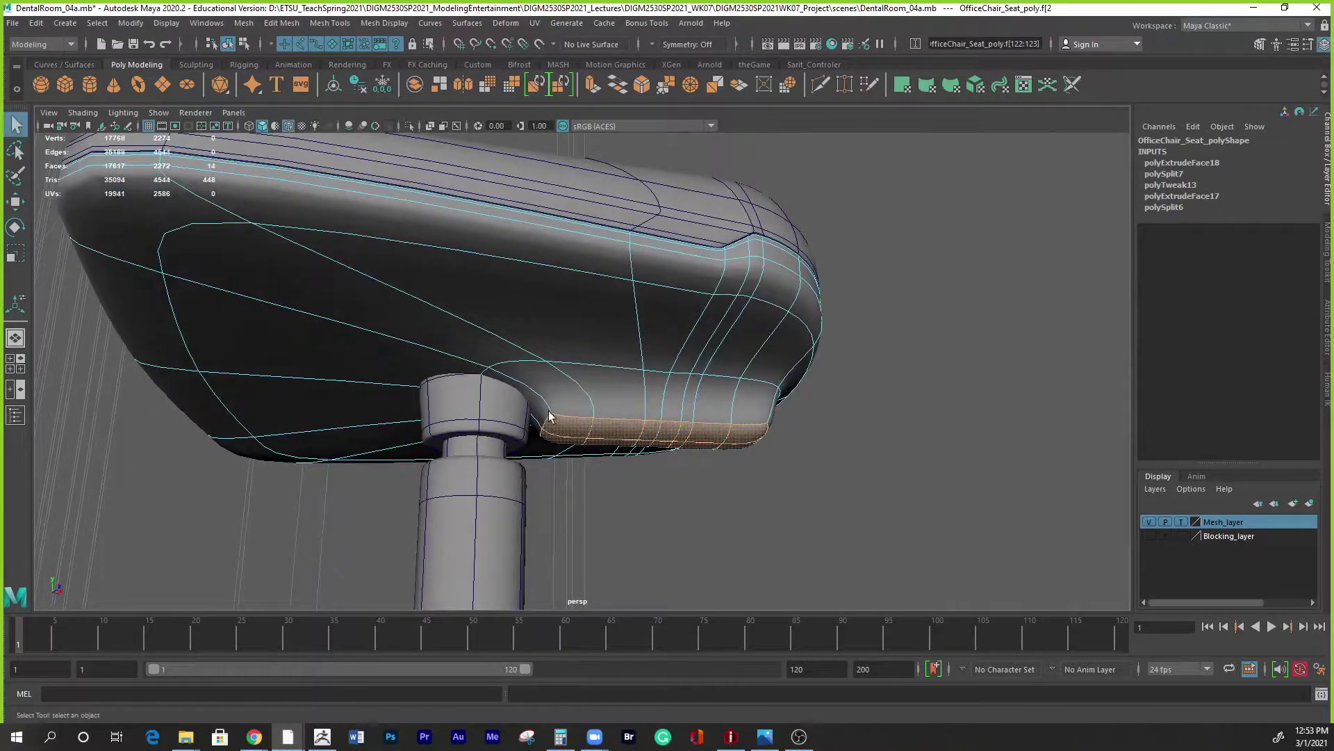
# Move the two bottom edges at the bracket's column end away from the column so that the end face slopes.
pyautogui.press('1')
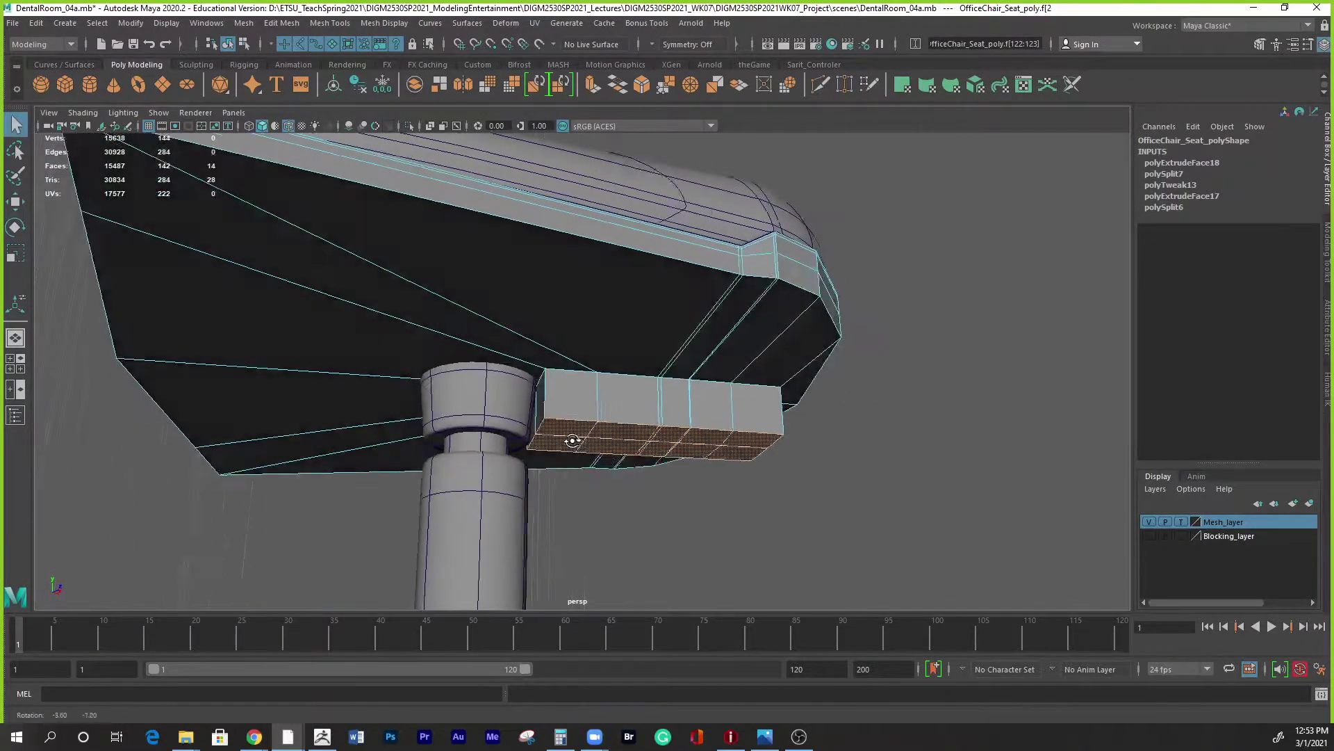
pyautogui.moveTo(560, 379)
pyautogui.mouseDown(button='right')
pyautogui.moveTo(557, 316)
pyautogui.moveTo(577, 374)
pyautogui.mouseUp(button='right')
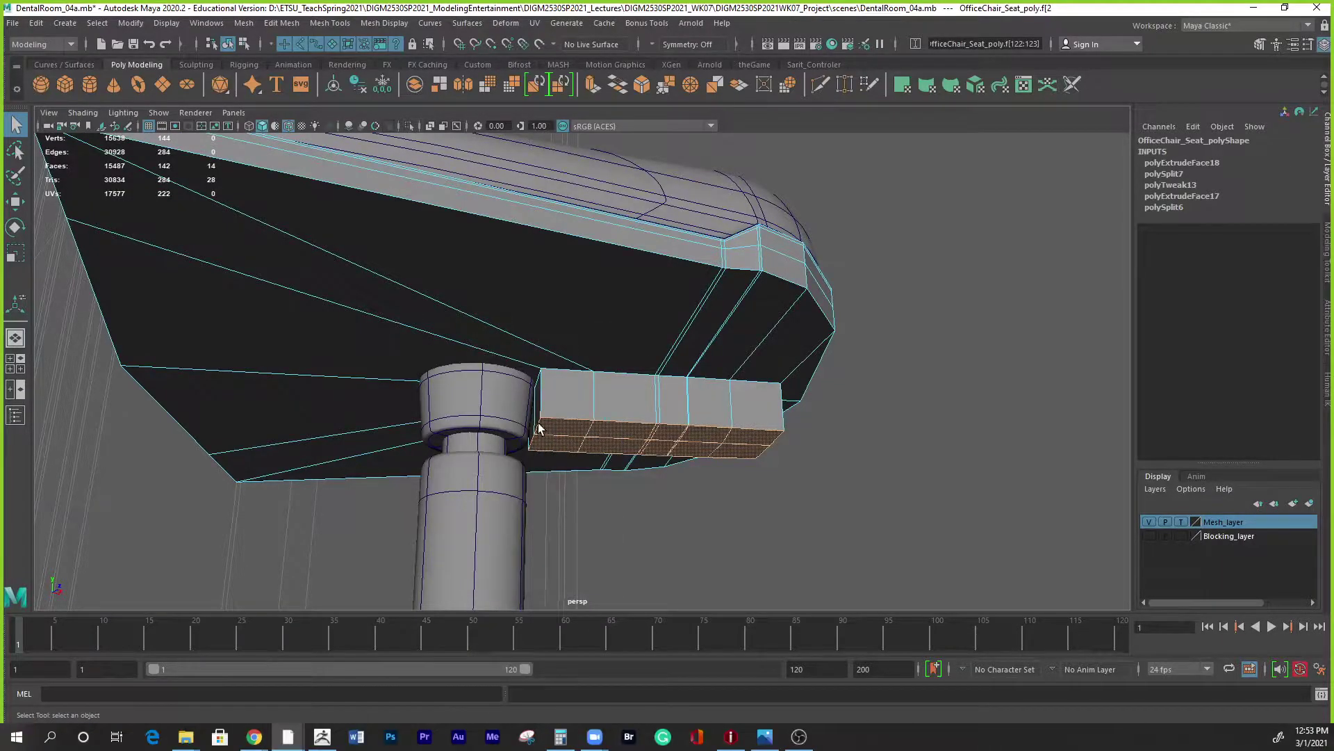
pyautogui.click(539, 427)
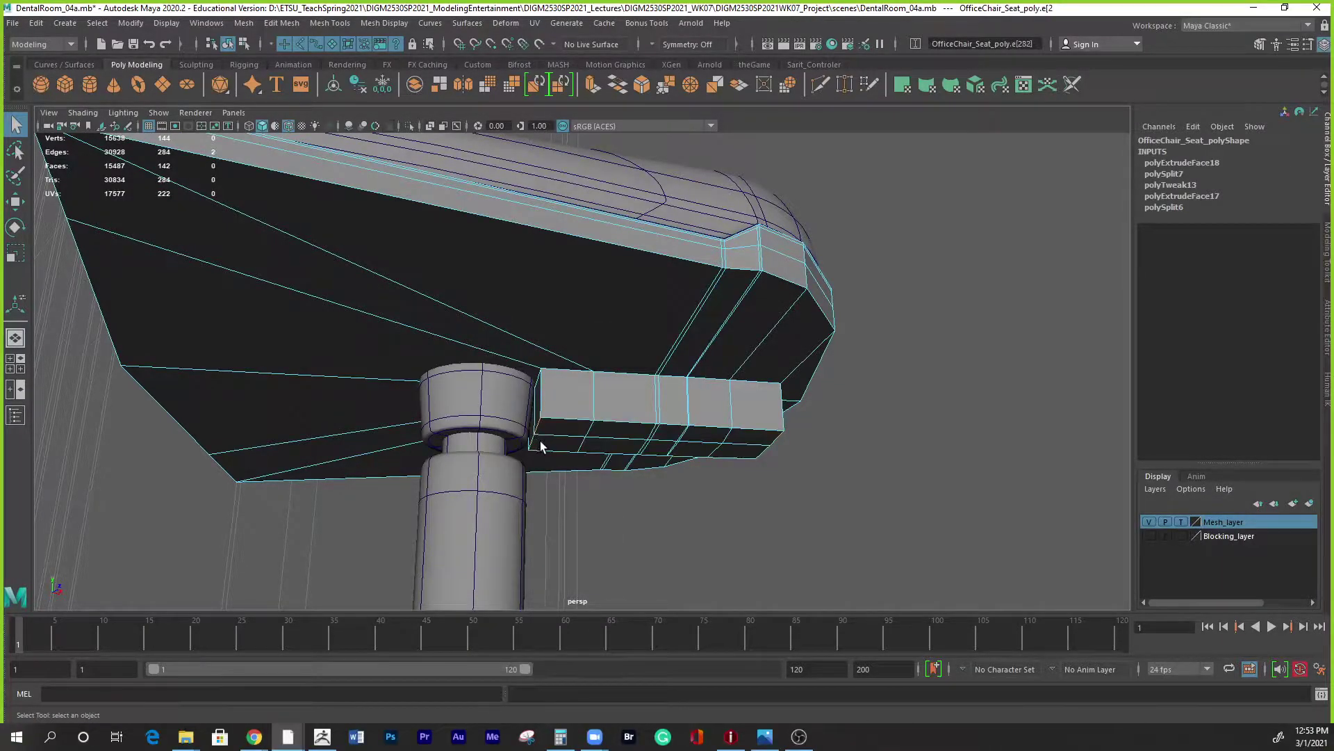
pyautogui.press('w')
pyautogui.keyDown('alt'); pyautogui.moveTo(566, 448); pyautogui.dragTo(513, 453); pyautogui.keyUp('alt')
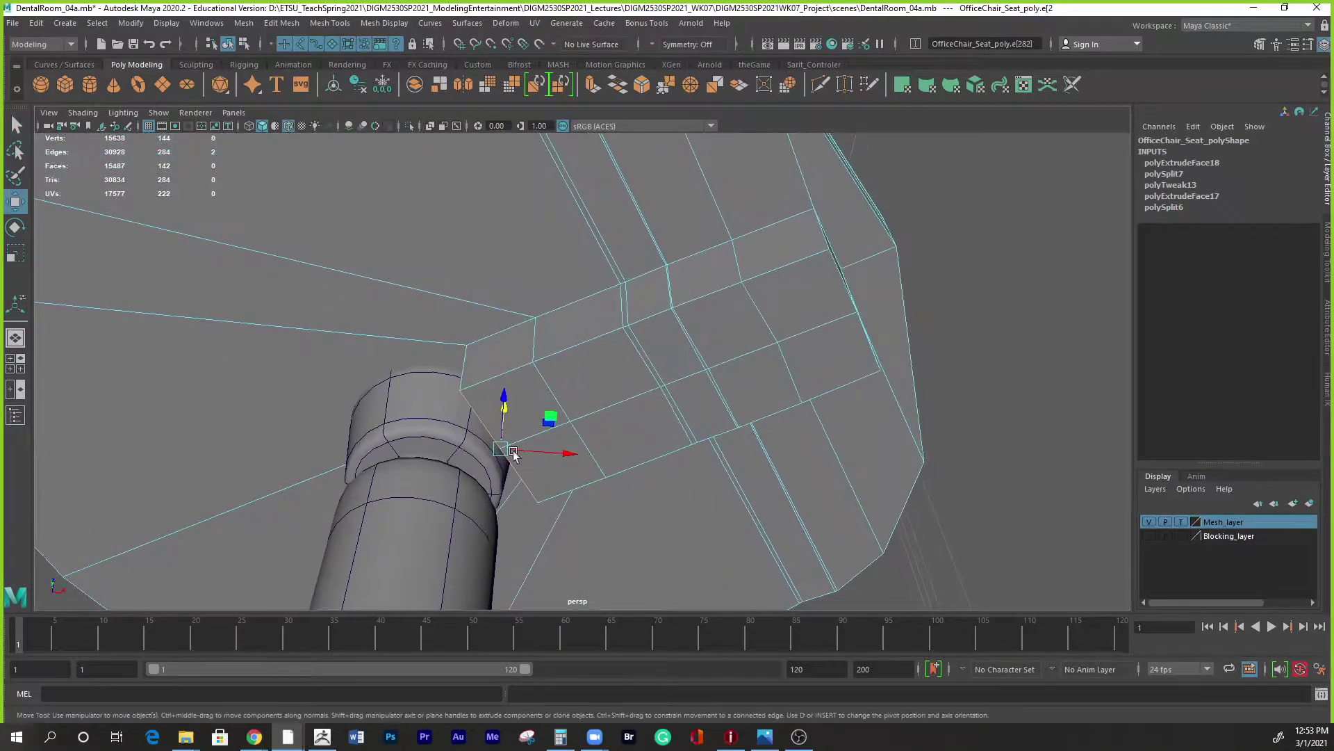
pyautogui.click(484, 423)
pyautogui.moveTo(483, 424); pyautogui.dragTo(502, 447)
# Shift the next pair of crosswise bottom edges along the bracket away from the column, and check the seat smoothed.
pyautogui.click(546, 433)
pyautogui.click(560, 407)
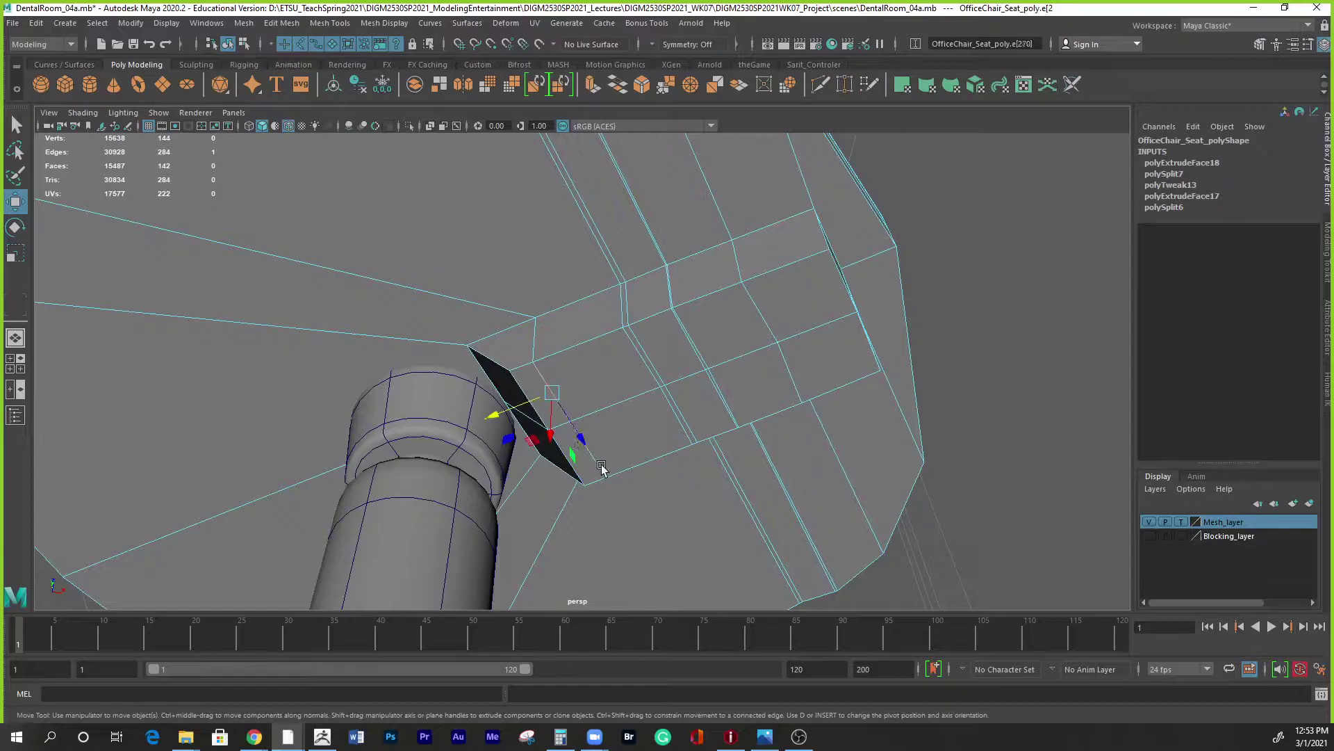
pyautogui.moveTo(531, 441); pyautogui.dragTo(698, 522)
pyautogui.press('3')
pyautogui.keyDown('alt'); pyautogui.moveTo(798, 515); pyautogui.dragTo(581, 509); pyautogui.keyUp('alt')
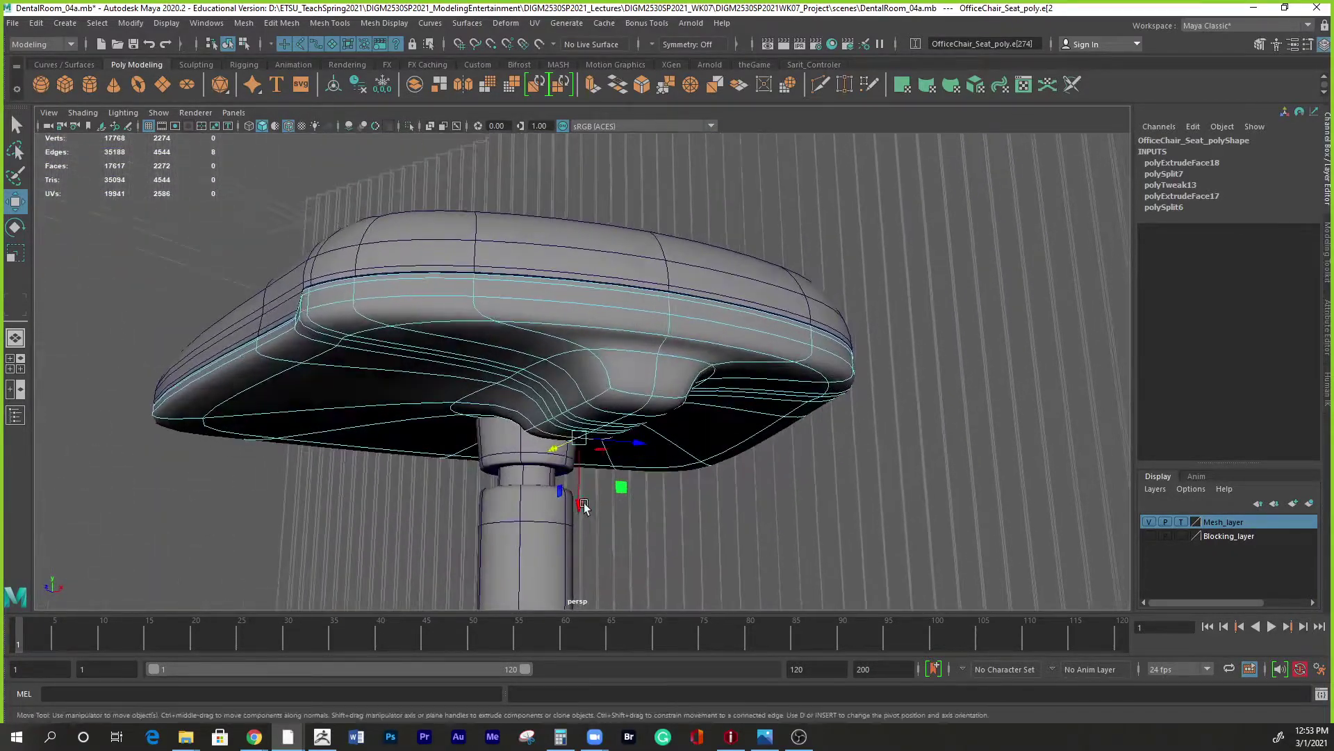
pyautogui.moveTo(611, 321); pyautogui.dragTo(603, 381, button='right')
pyautogui.press('4')
pyautogui.press('2')
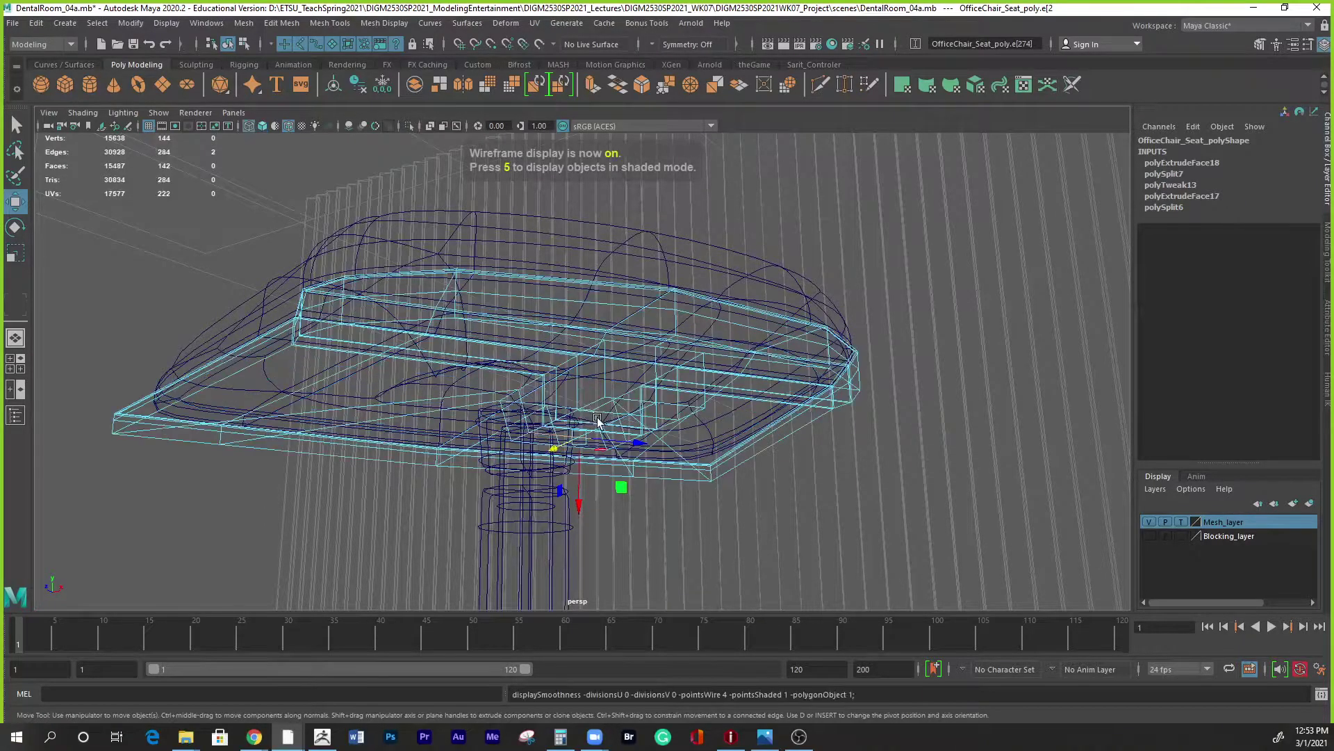
pyautogui.press('5')
pyautogui.moveTo(601, 439)
pyautogui.keyDown('alt'); pyautogui.mouseDown()
pyautogui.moveTo(676, 446)
pyautogui.moveTo(590, 440)
pyautogui.mouseUp(); pyautogui.keyUp('alt')
pyautogui.press('1')
pyautogui.scroll(3, 588, 440)
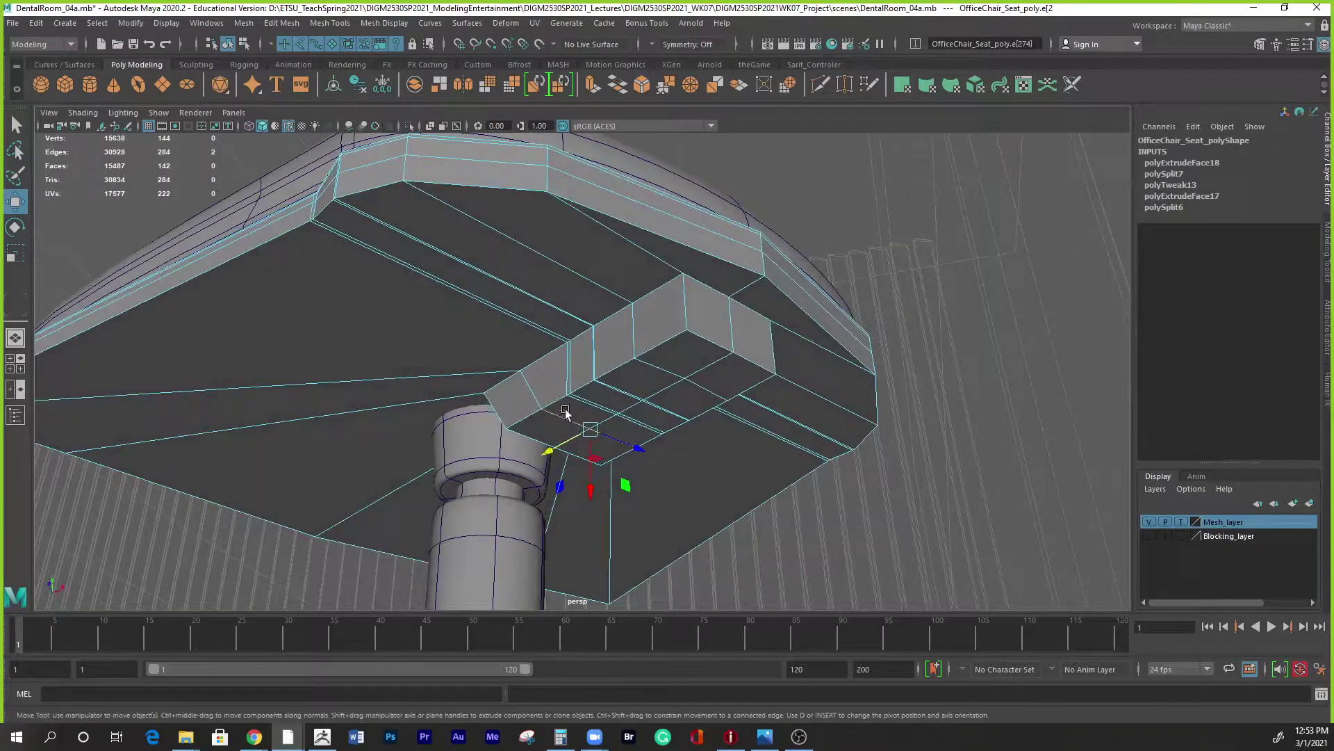
# Select the lengthwise bottom edges on both sides of the bracket block and bevel them with a Fraction of 0.8.
pyautogui.rightClick(566, 415)
pyautogui.click(525, 417)
pyautogui.doubleClick(659, 343)
pyautogui.keyDown('alt'); pyautogui.moveTo(743, 429); pyautogui.dragTo(575, 295); pyautogui.keyUp('alt')
pyautogui.keyDown('shift'); pyautogui.click(594, 294); pyautogui.keyUp('shift')
pyautogui.keyDown('alt'); pyautogui.moveTo(631, 387); pyautogui.dragTo(615, 428); pyautogui.keyUp('alt')
pyautogui.keyDown('shift'); pyautogui.doubleClick(615, 429); pyautogui.keyUp('shift')
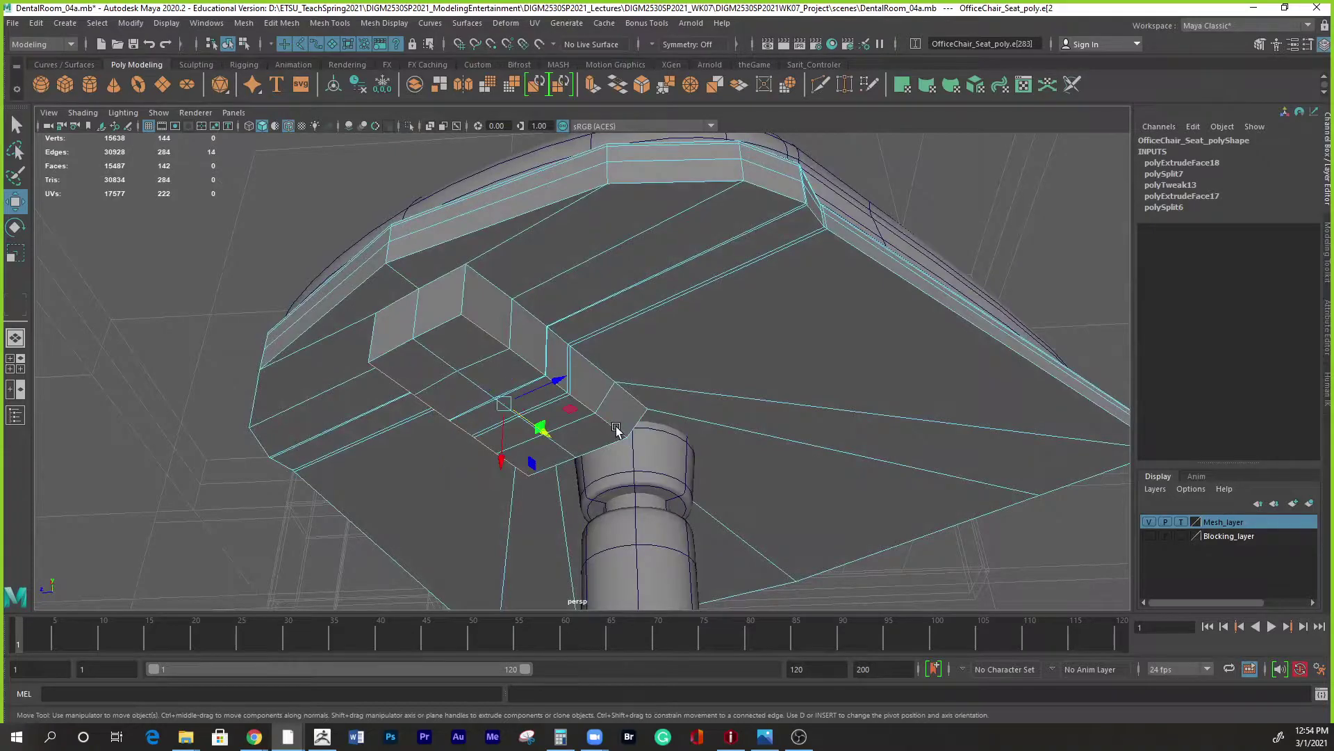
pyautogui.keyDown('shift'); pyautogui.rightClick(615, 429); pyautogui.keyUp('shift')
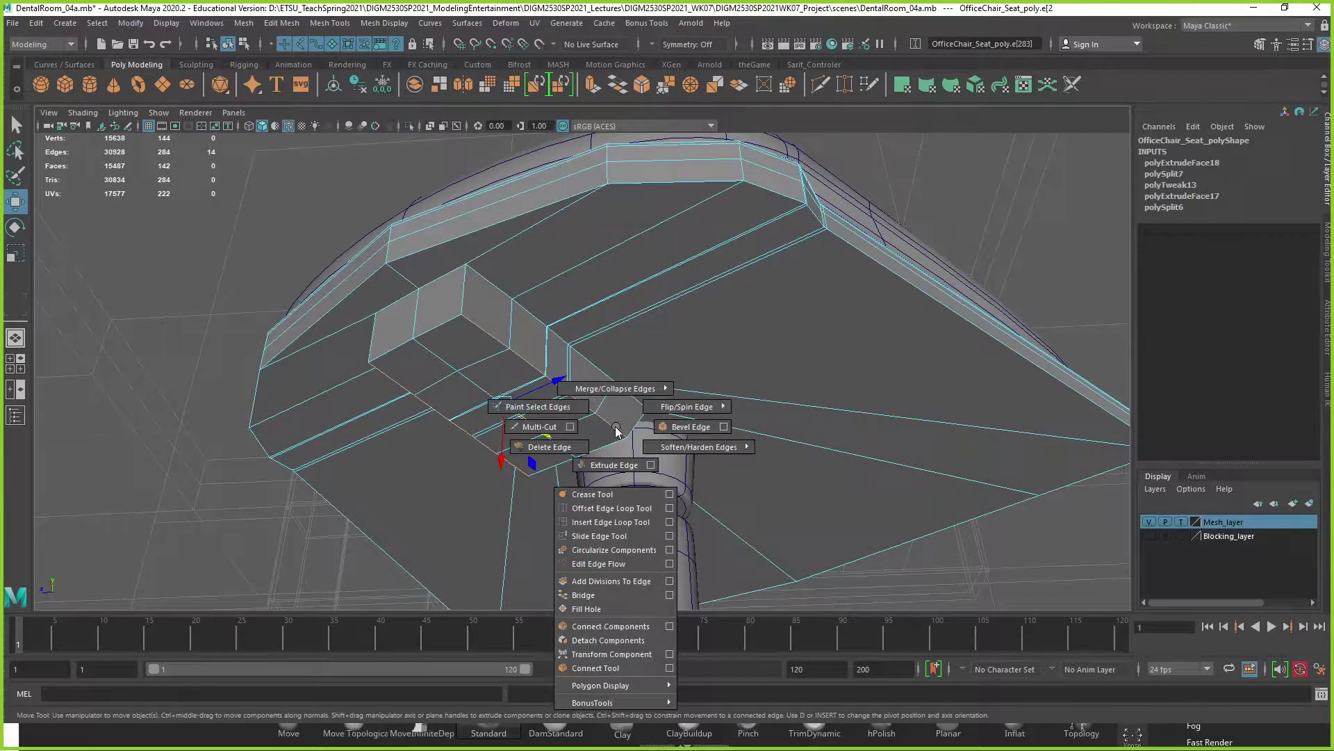
pyautogui.click(671, 428)
pyautogui.moveTo(209, 477); pyautogui.dragTo(208, 478)
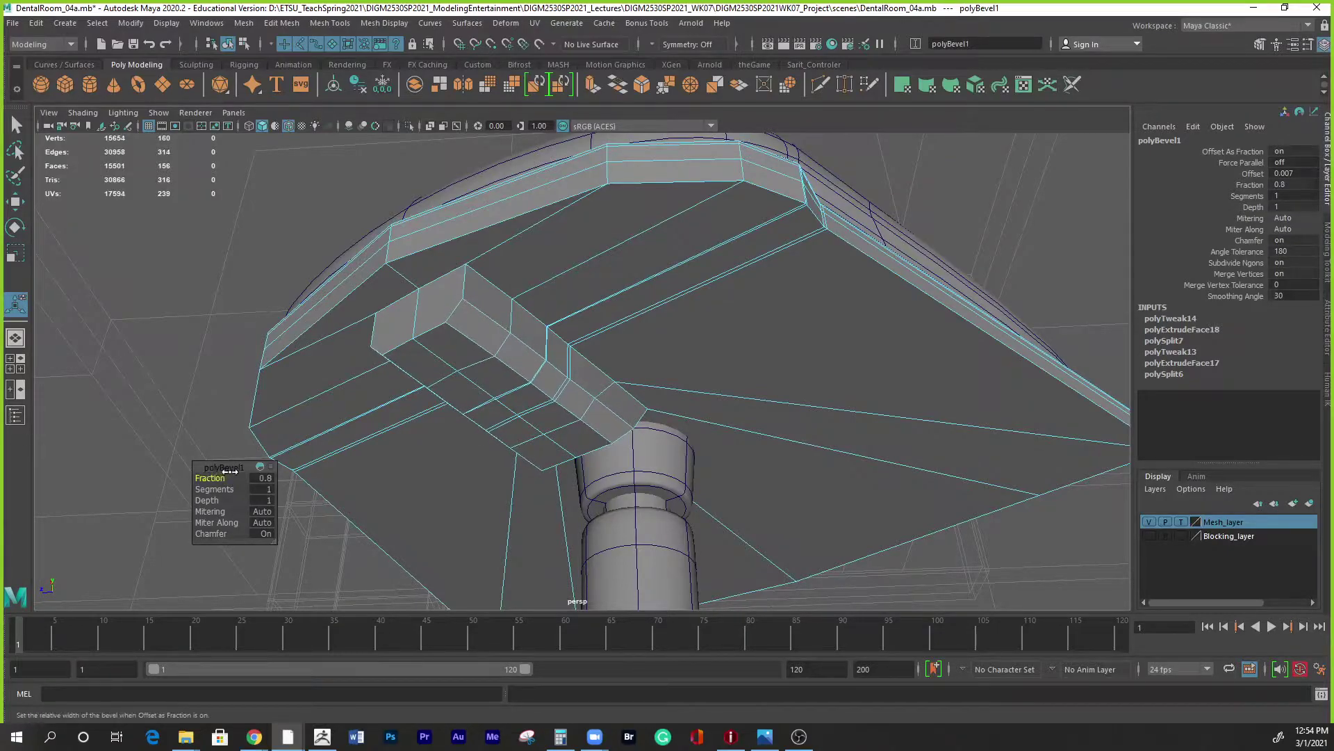
# Increase the bracket bevel's Fraction to 1.2 and examine the bevelled bracket from several angles.
pyautogui.press('3')
pyautogui.keyDown('alt'); pyautogui.moveTo(654, 490); pyautogui.dragTo(340, 494); pyautogui.keyUp('alt')
pyautogui.press('1')
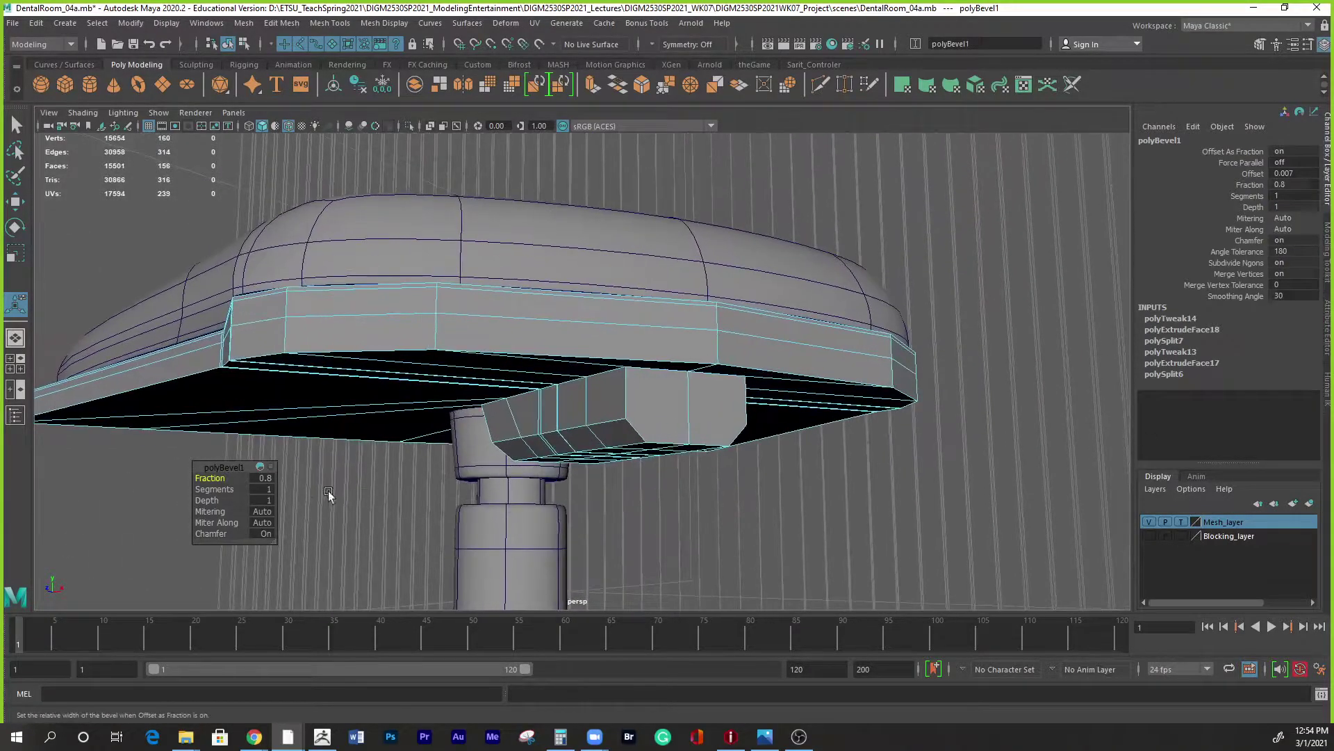
pyautogui.moveTo(226, 476); pyautogui.dragTo(228, 475)
pyautogui.keyDown('alt'); pyautogui.moveTo(566, 551); pyautogui.dragTo(495, 521); pyautogui.keyUp('alt')
pyautogui.click(268, 478)
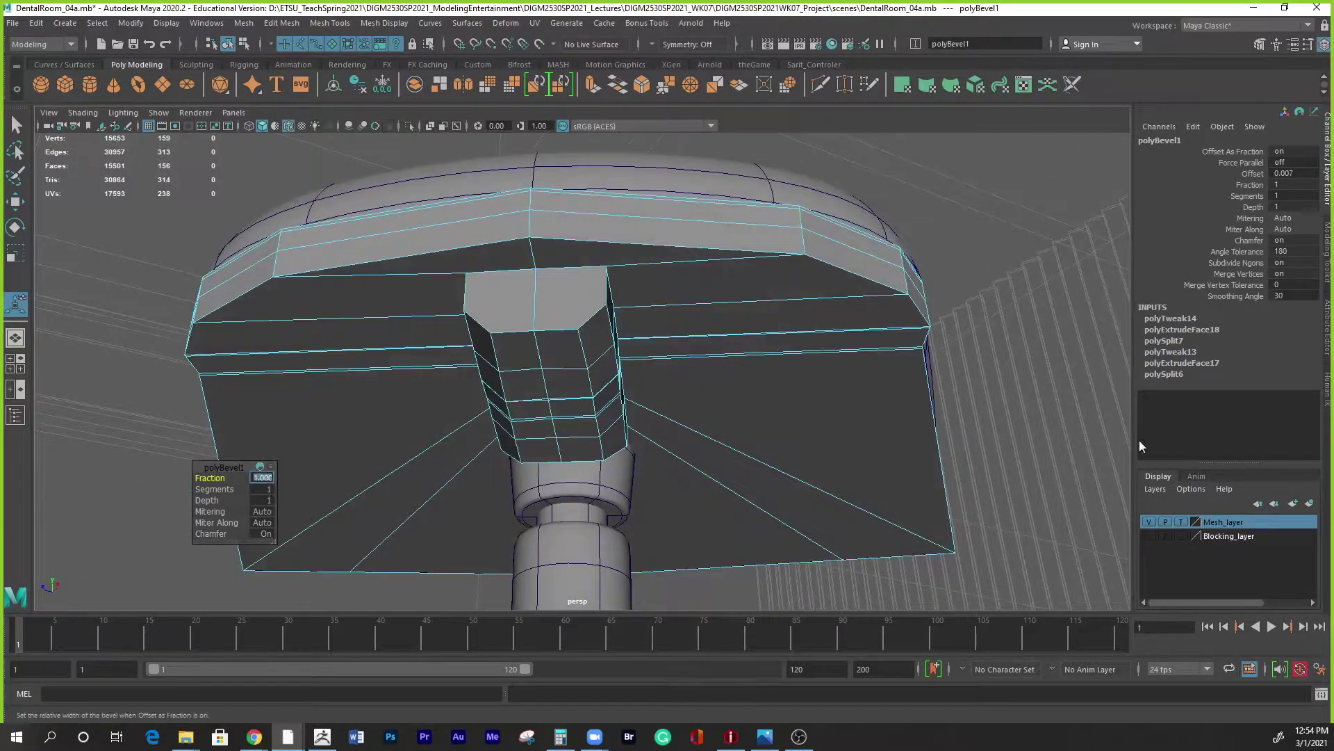
pyautogui.write('1.2')
pyautogui.press('Return')
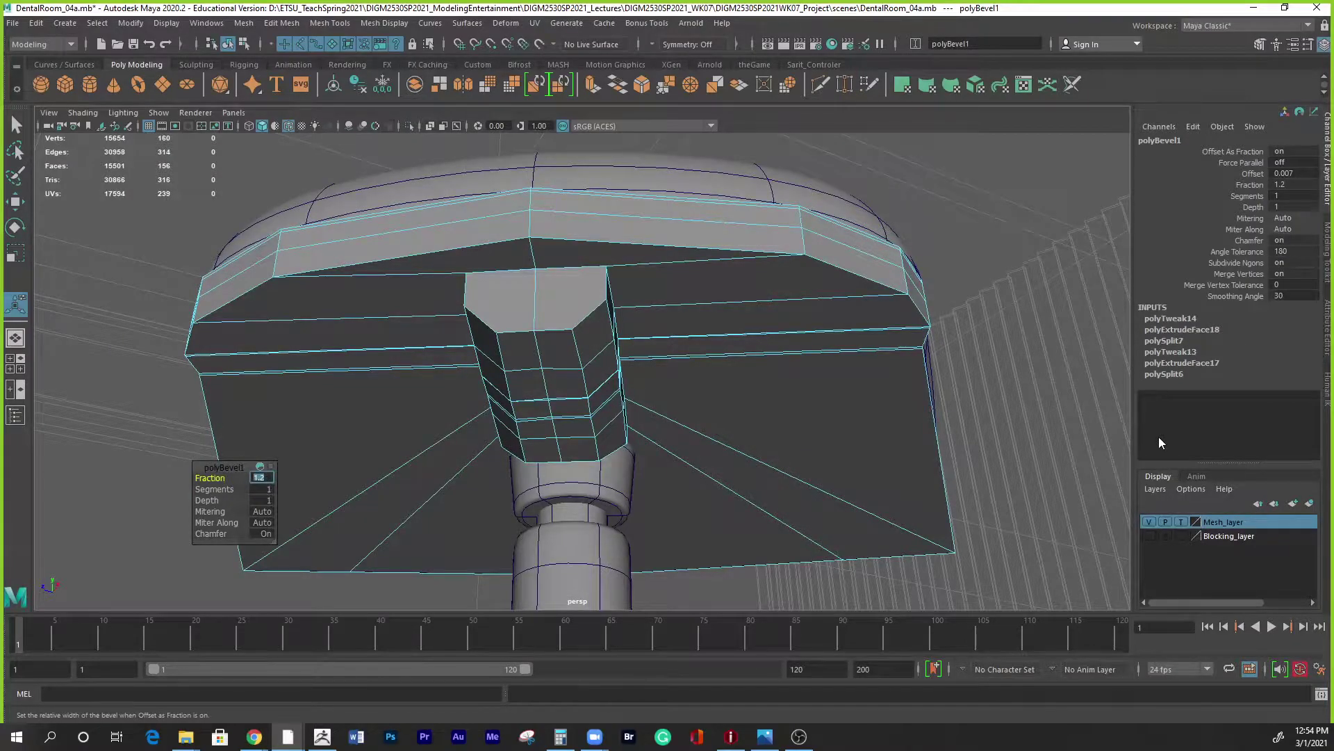
pyautogui.keyDown('alt'); pyautogui.moveTo(688, 447); pyautogui.dragTo(686, 477); pyautogui.keyUp('alt')
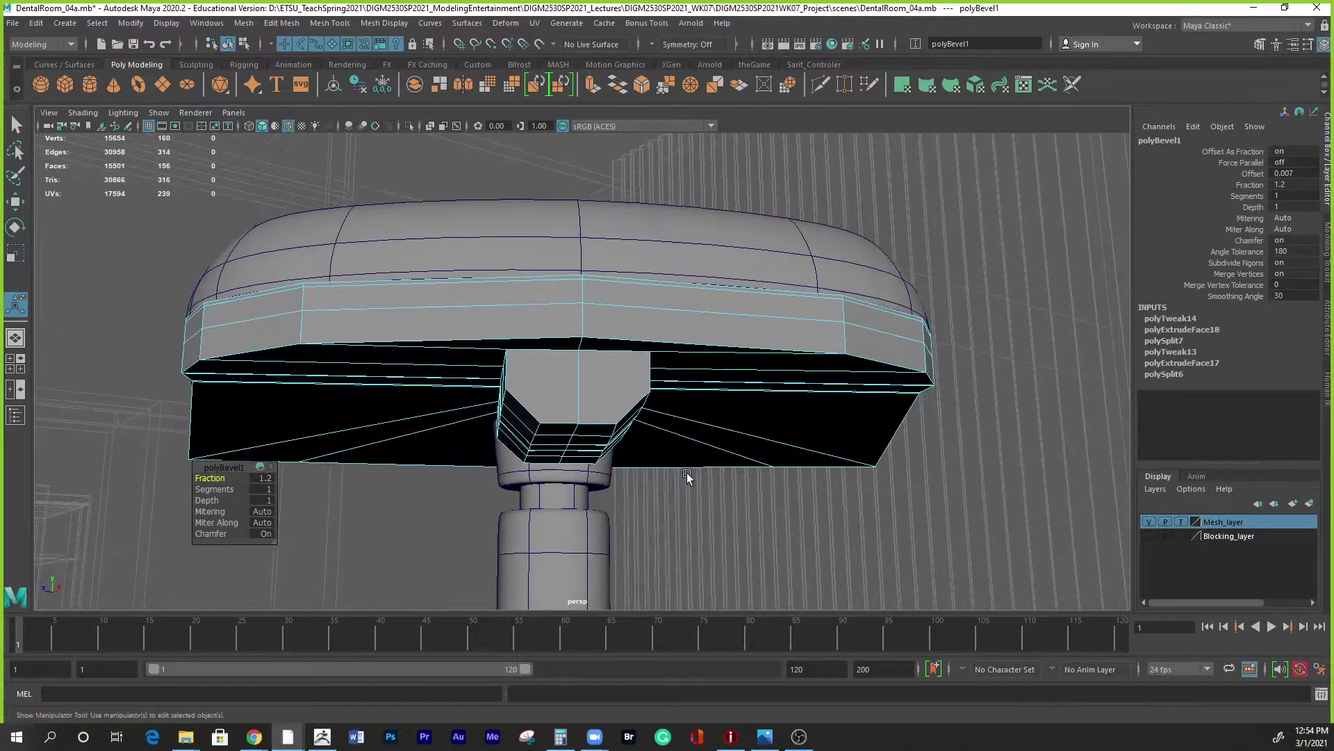
# Select the bevelled face strips along both sides of the bracket, scale them inward across its width, and check the seat smoothed.
pyautogui.keyDown('alt'); pyautogui.moveTo(590, 445); pyautogui.dragTo(568, 357); pyautogui.keyUp('alt')
pyautogui.rightClick(567, 356)
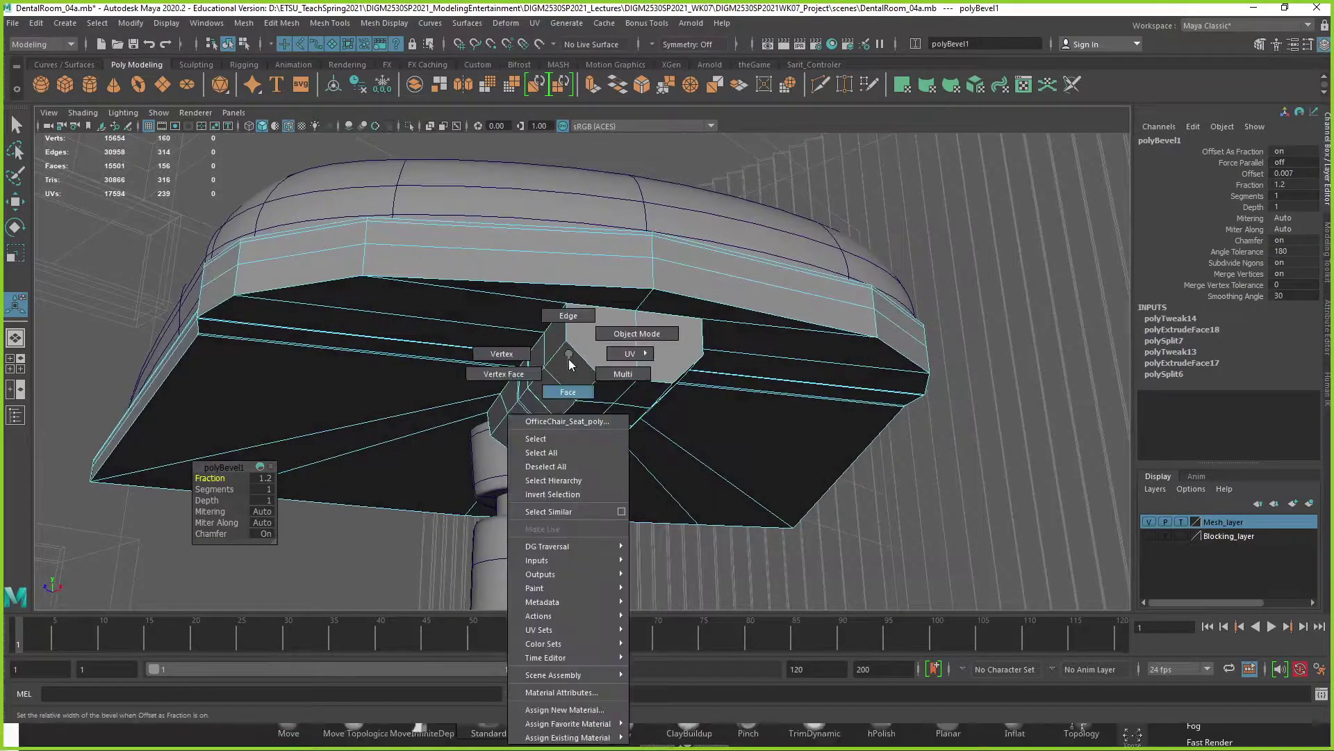
pyautogui.moveTo(563, 363); pyautogui.dragTo(604, 382, button='right')
pyautogui.click(570, 376)
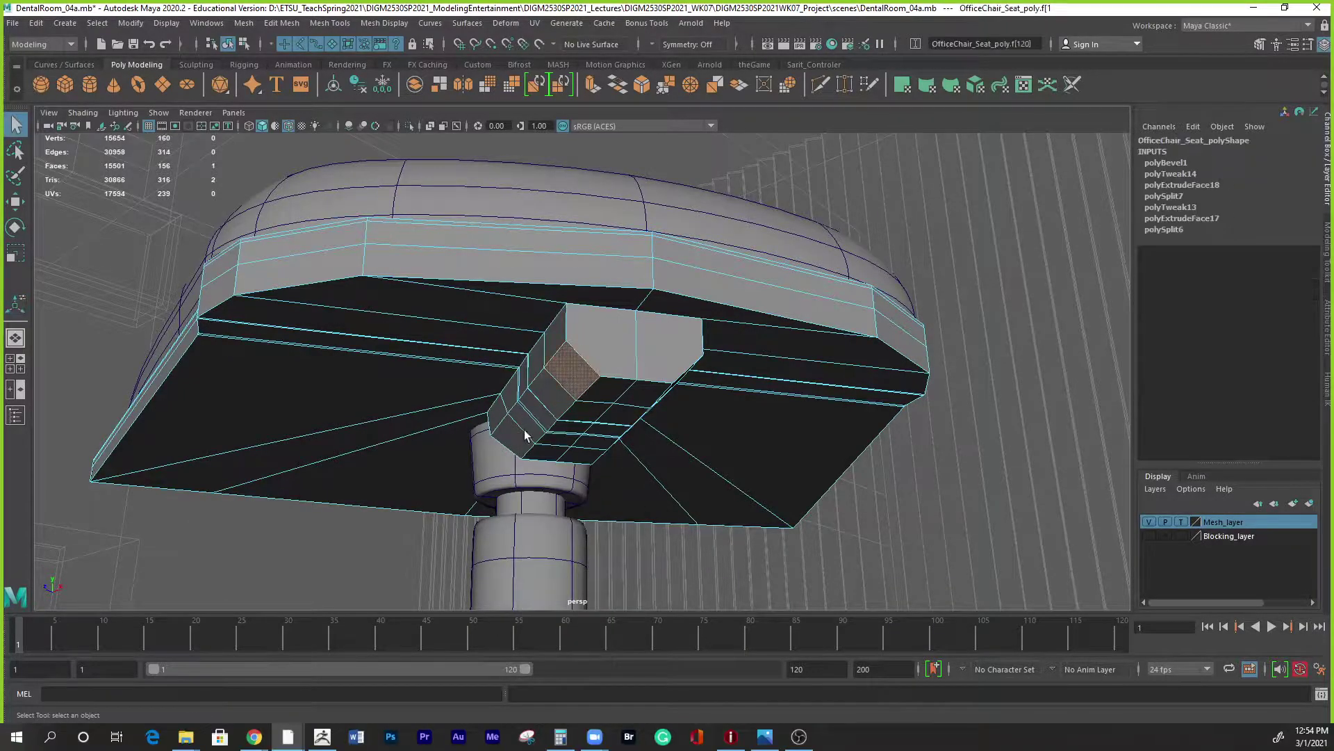
pyautogui.keyDown('shift'); pyautogui.doubleClick(520, 443); pyautogui.keyUp('shift')
pyautogui.click(570, 387)
pyautogui.keyDown('shift'); pyautogui.doubleClick(511, 443); pyautogui.keyUp('shift')
pyautogui.keyDown('alt'); pyautogui.moveTo(610, 451); pyautogui.dragTo(410, 385); pyautogui.keyUp('alt')
pyautogui.keyDown('shift'); pyautogui.click(410, 385); pyautogui.keyUp('shift')
pyautogui.keyDown('shift'); pyautogui.click(558, 422); pyautogui.keyUp('shift')
pyautogui.keyDown('shift'); pyautogui.doubleClick(506, 456); pyautogui.keyUp('shift')
pyautogui.hotkey('ctrl', 'z')
pyautogui.hotkey('ctrl', 'z')
pyautogui.hotkey('ctrl', 'z')
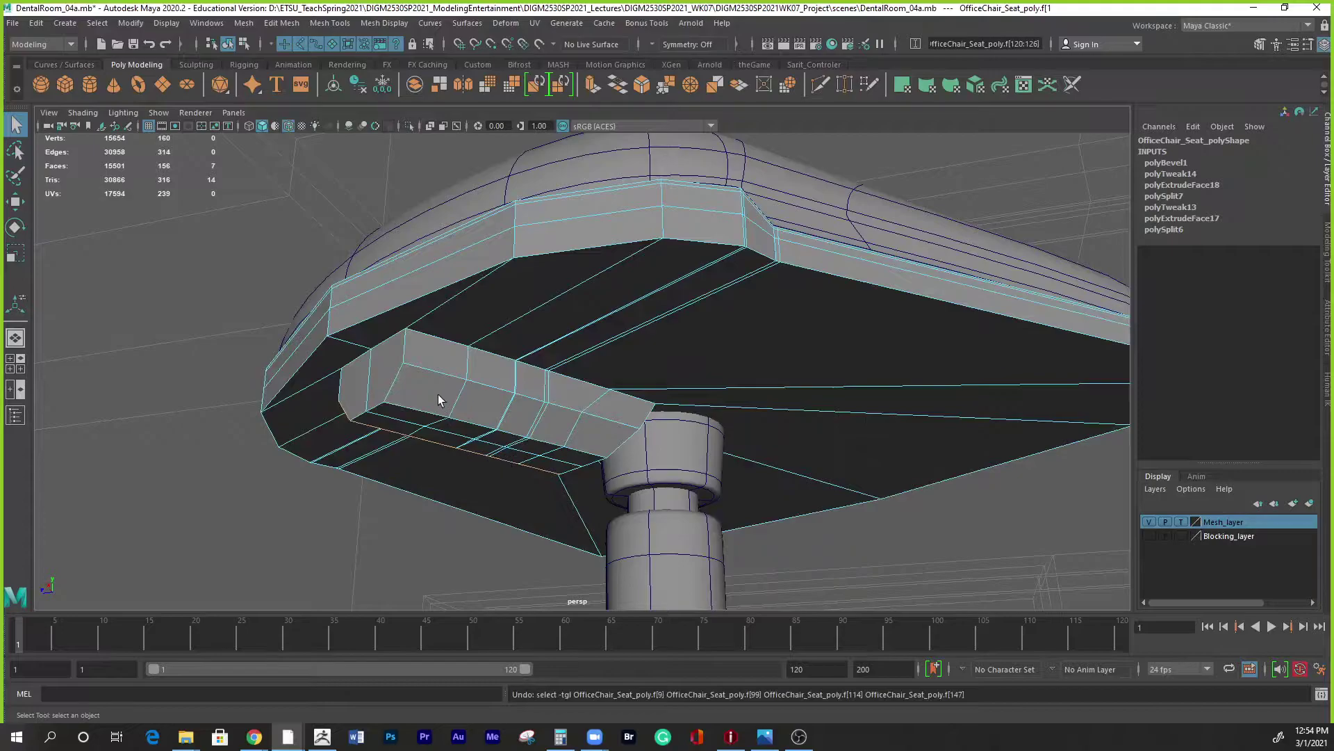
pyautogui.keyDown('shift'); pyautogui.click(440, 394); pyautogui.keyUp('shift')
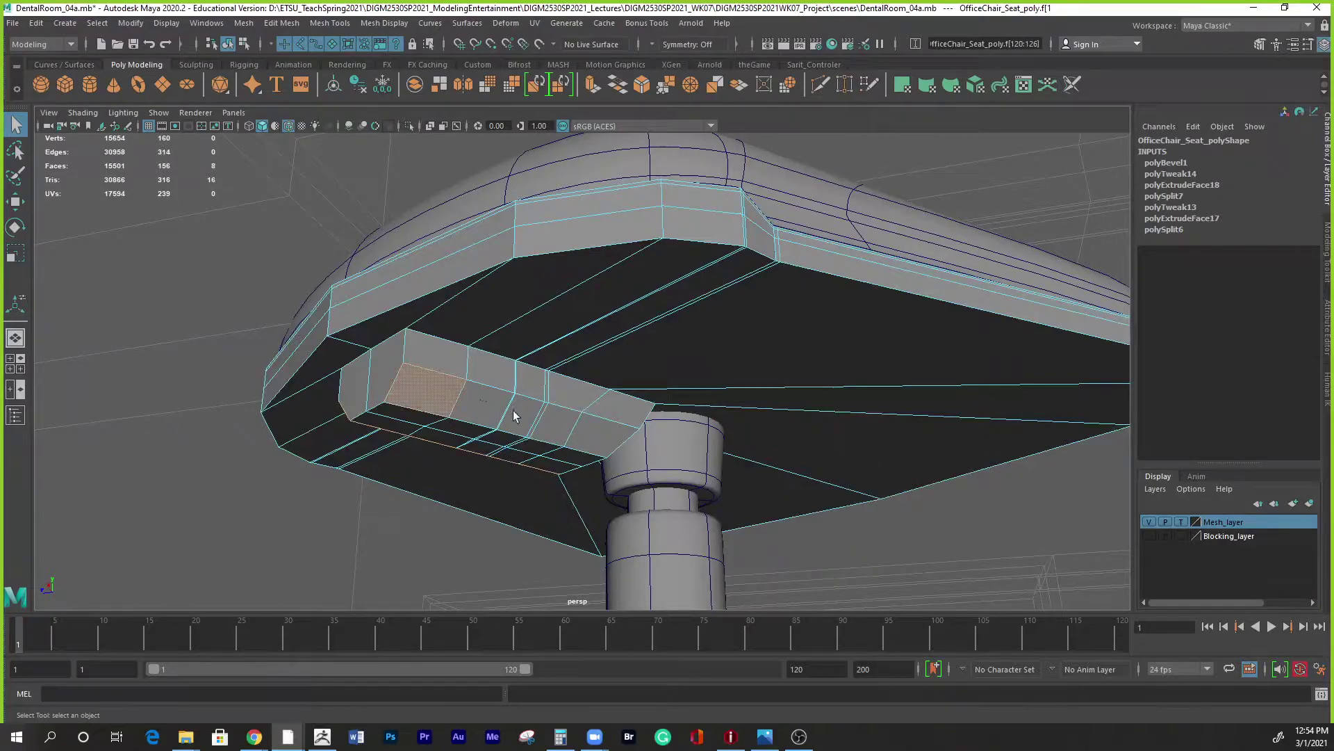
pyautogui.keyDown('shift'); pyautogui.doubleClick(555, 428); pyautogui.keyUp('shift')
pyautogui.keyDown('alt'); pyautogui.moveTo(592, 468); pyautogui.dragTo(663, 433); pyautogui.keyUp('alt')
pyautogui.press('r')
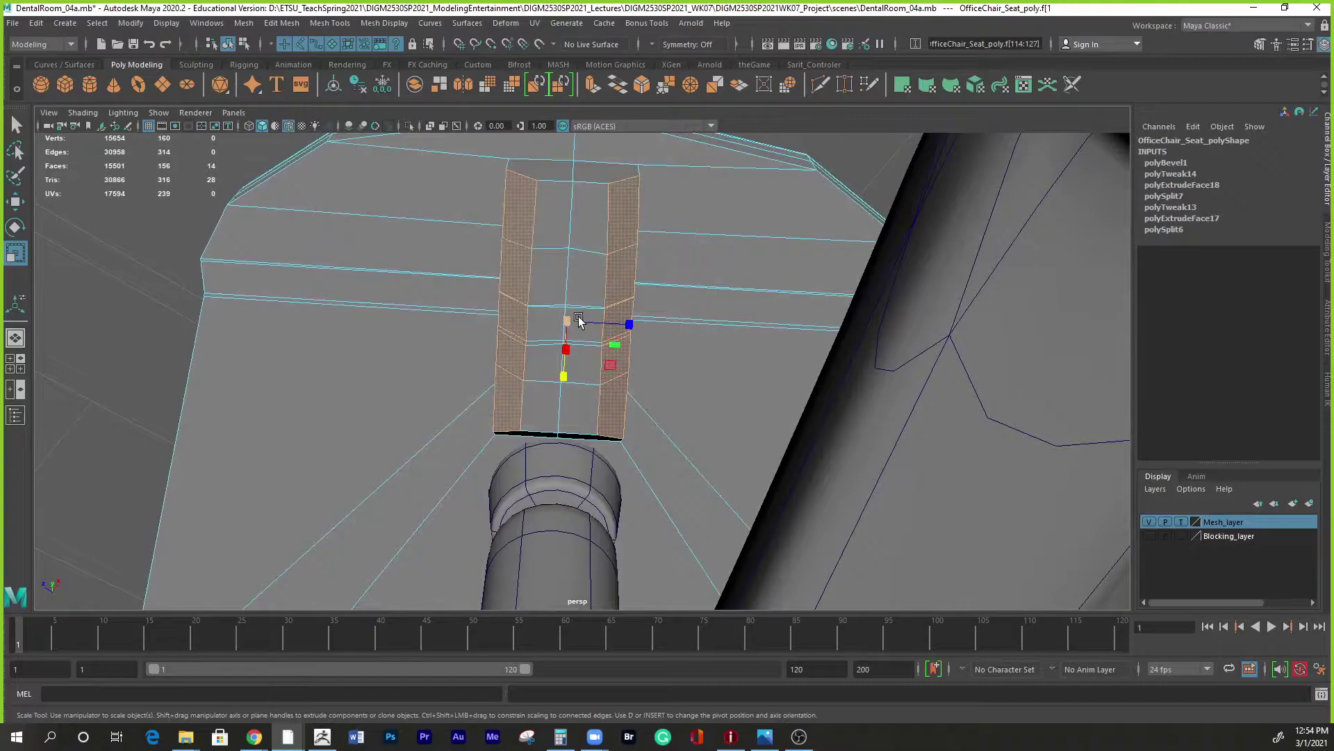
pyautogui.moveTo(632, 323); pyautogui.dragTo(670, 391)
pyautogui.scroll(-5, 630, 340)
pyautogui.press('1')
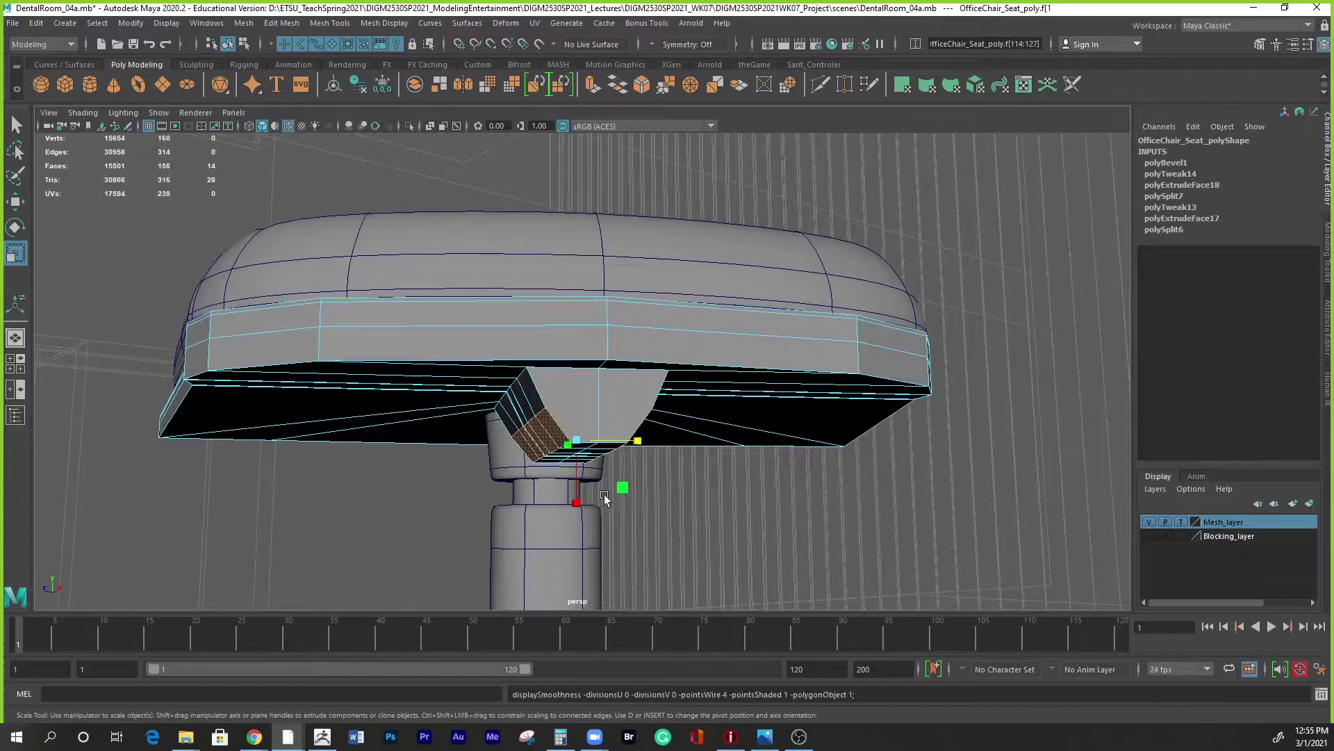
pyautogui.press('2')
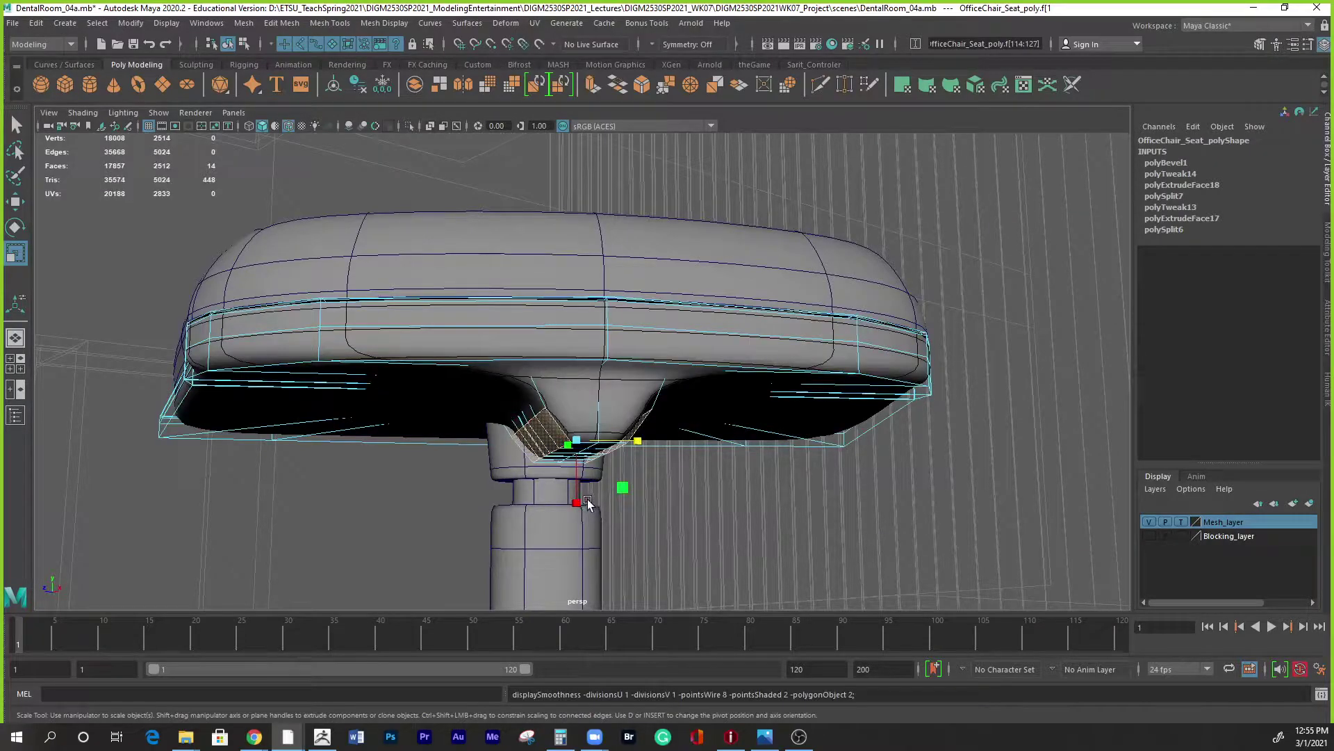
pyautogui.press('1')
# Slightly adjust the selected strips' height and crosswise width, preview the seat smoothed, and leave face editing with nothing selected.
pyautogui.press('w')
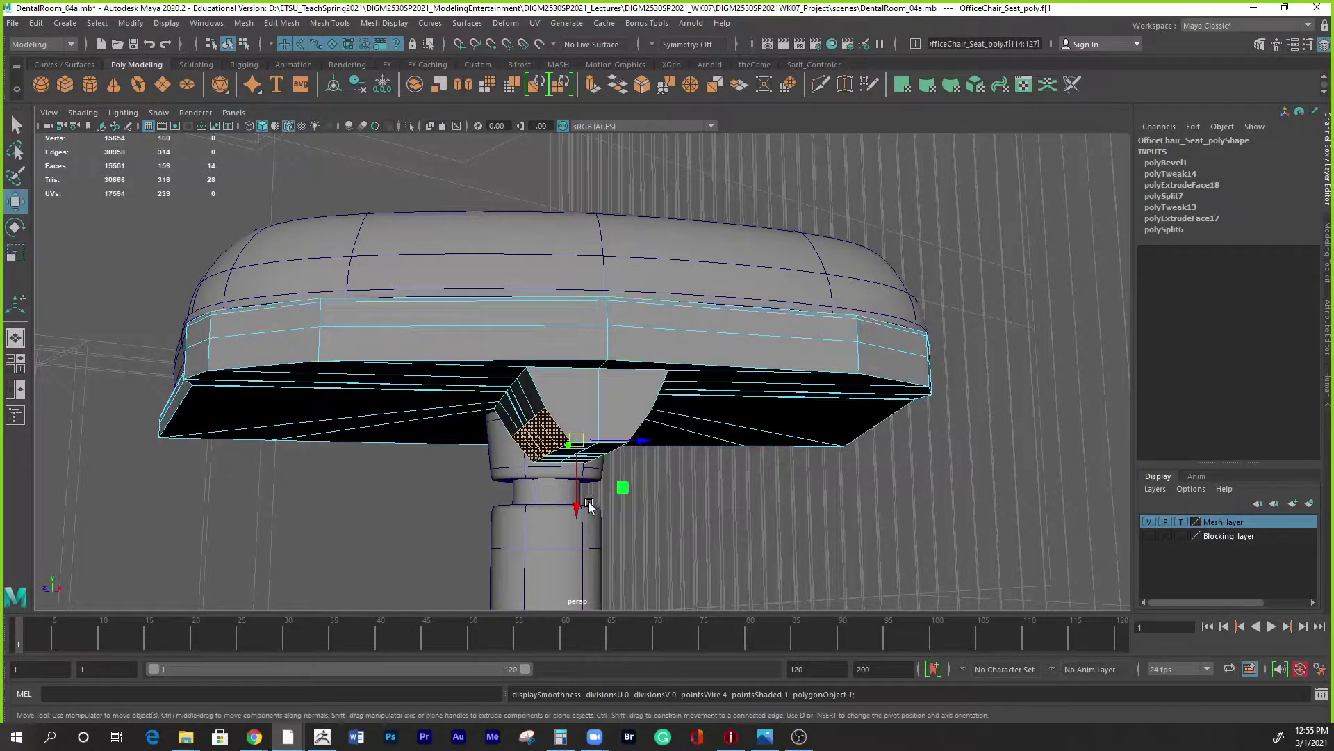
pyautogui.moveTo(574, 503); pyautogui.dragTo(611, 507)
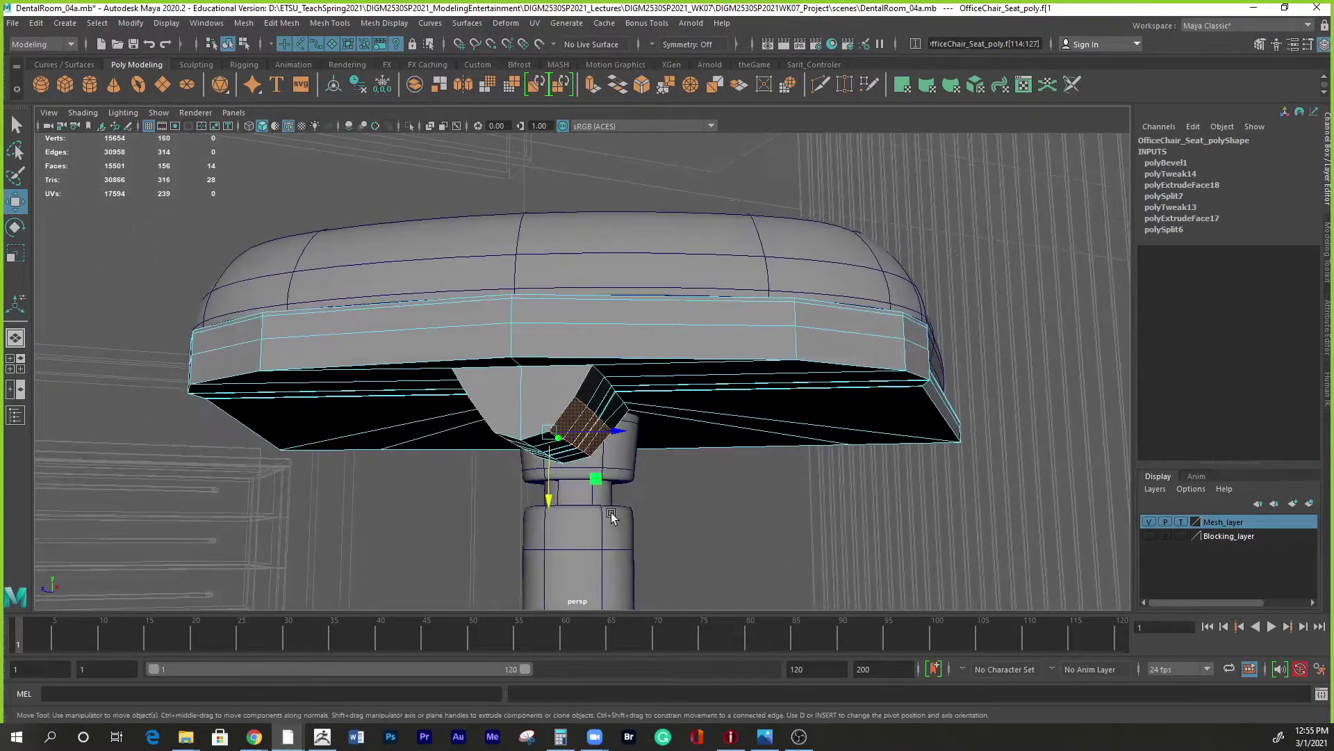
pyautogui.press('r')
pyautogui.moveTo(614, 431); pyautogui.dragTo(613, 435)
pyautogui.press('3')
pyautogui.keyDown('alt'); pyautogui.moveTo(646, 510); pyautogui.dragTo(668, 402); pyautogui.keyUp('alt')
pyautogui.moveTo(668, 402); pyautogui.dragTo(739, 334, button='right')
pyautogui.keyDown('alt'); pyautogui.moveTo(739, 334); pyautogui.dragTo(794, 524); pyautogui.keyUp('alt')
pyautogui.click(795, 492)
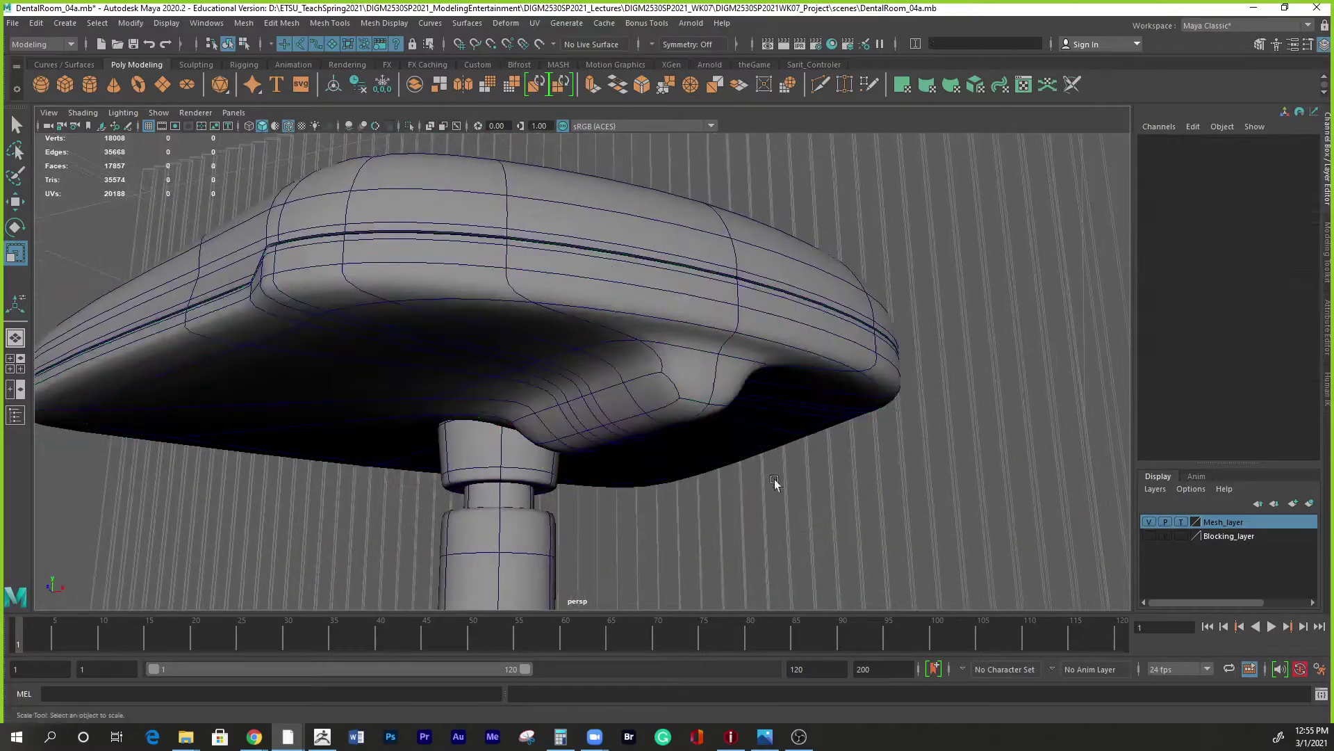
# With the seat base unsmoothed, use Multi-Cut to add a horizontal edge across the bracket's outer end face between its side corners.
pyautogui.click(707, 372)
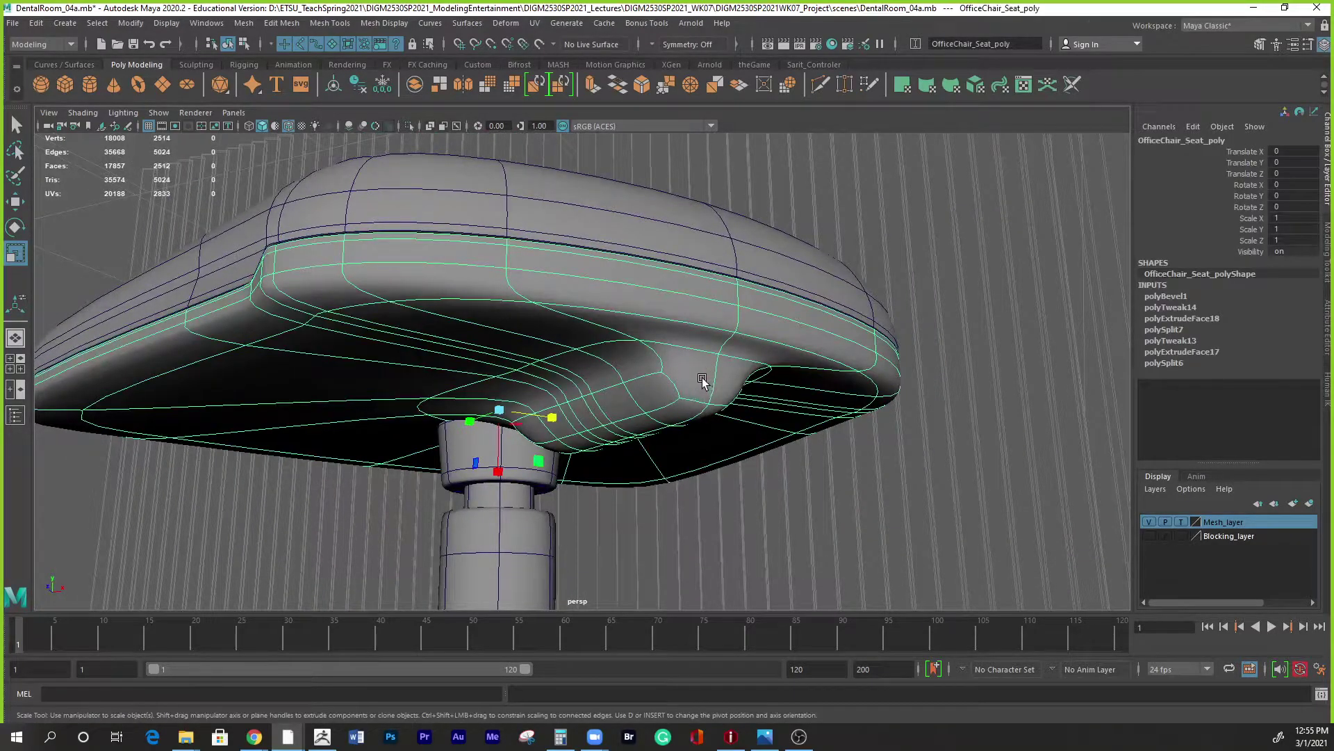
pyautogui.press('1')
pyautogui.keyDown('alt'); pyautogui.moveTo(702, 380); pyautogui.dragTo(649, 337); pyautogui.keyUp('alt')
pyautogui.keyDown('shift'); pyautogui.moveTo(649, 336); pyautogui.dragTo(584, 337, button='right'); pyautogui.keyUp('shift')
pyautogui.keyDown('alt'); pyautogui.moveTo(584, 337); pyautogui.dragTo(762, 442); pyautogui.keyUp('alt')
pyautogui.keyDown('alt'); pyautogui.moveTo(756, 437); pyautogui.dragTo(778, 462, button='right'); pyautogui.keyUp('alt')
pyautogui.keyDown('alt'); pyautogui.moveTo(778, 462); pyautogui.dragTo(761, 481, button='middle'); pyautogui.keyUp('alt')
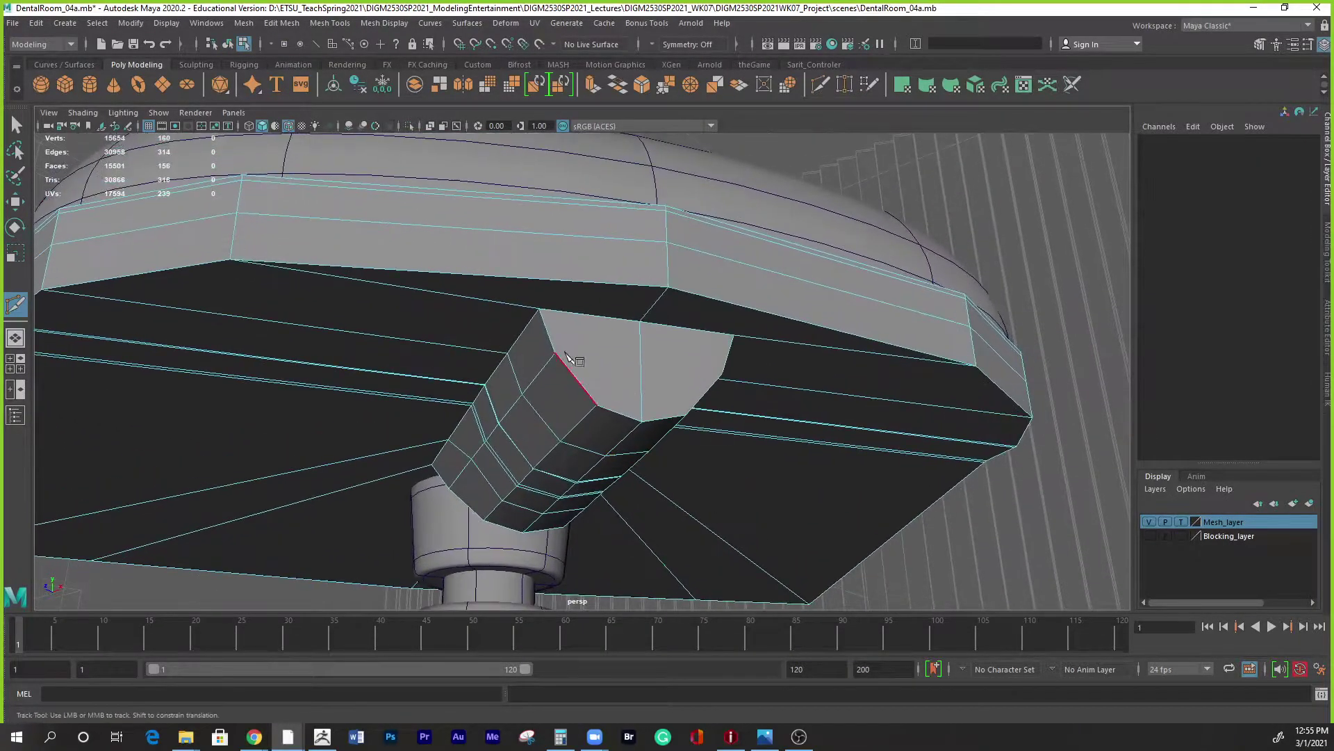
pyautogui.click(555, 352)
pyautogui.click(720, 401)
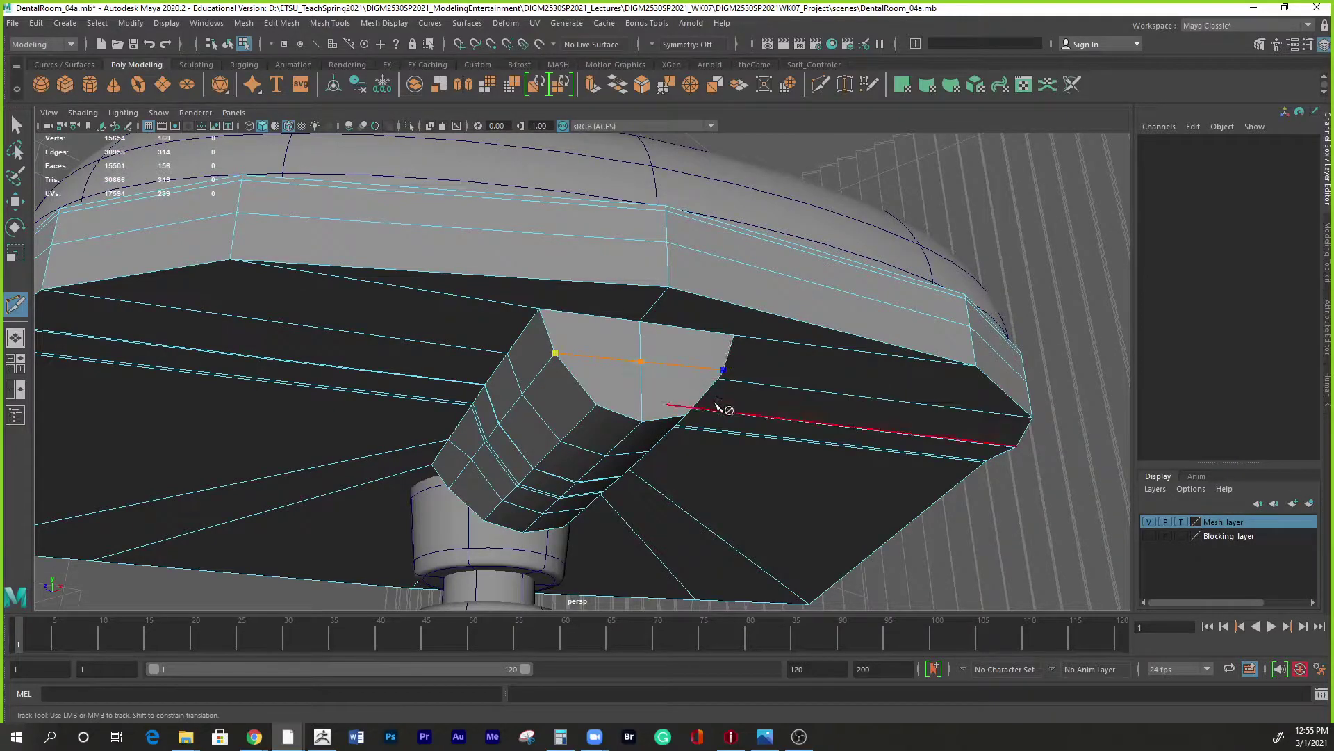
pyautogui.keyDown('alt'); pyautogui.moveTo(764, 436); pyautogui.dragTo(689, 445); pyautogui.keyUp('alt')
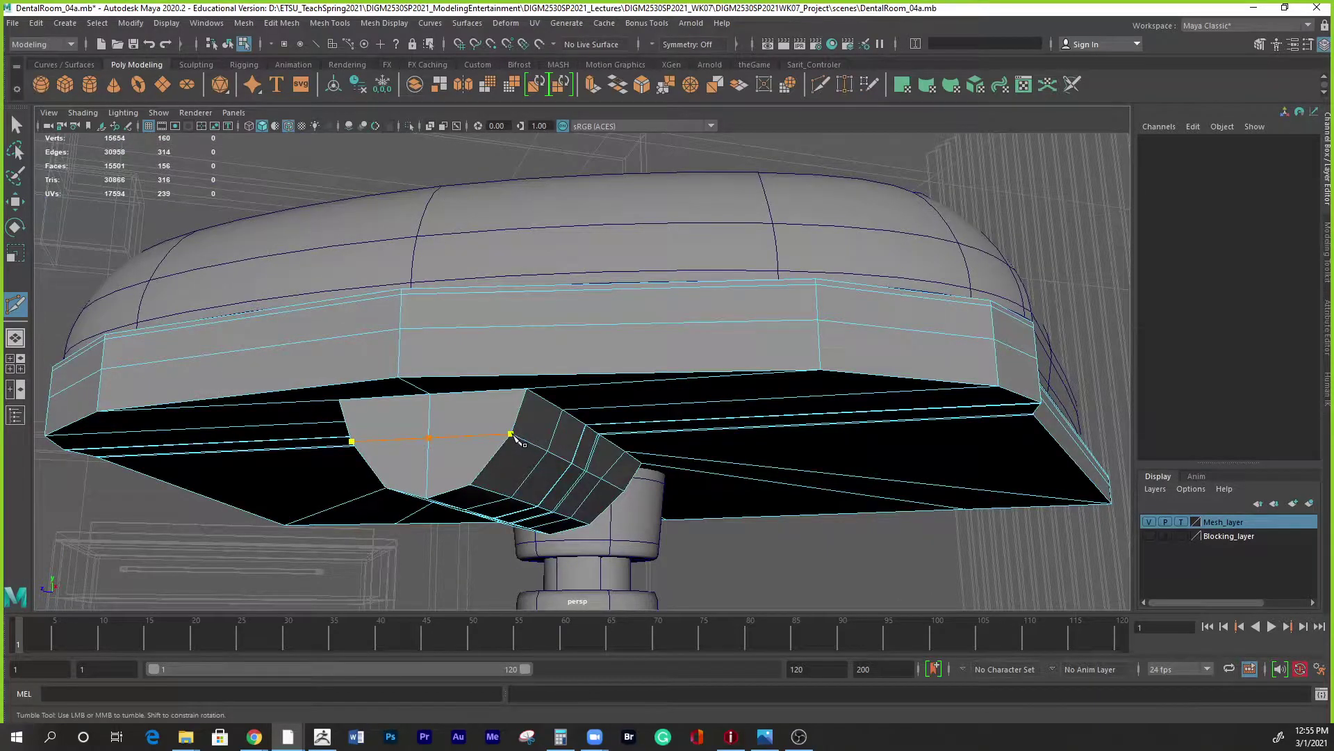
pyautogui.press('Return')
# Cut a matching crosswise edge over the bracket's column-end face and preview the seat smoothed.
pyautogui.keyDown('alt'); pyautogui.moveTo(438, 487); pyautogui.dragTo(515, 425); pyautogui.keyUp('alt')
pyautogui.click(575, 412)
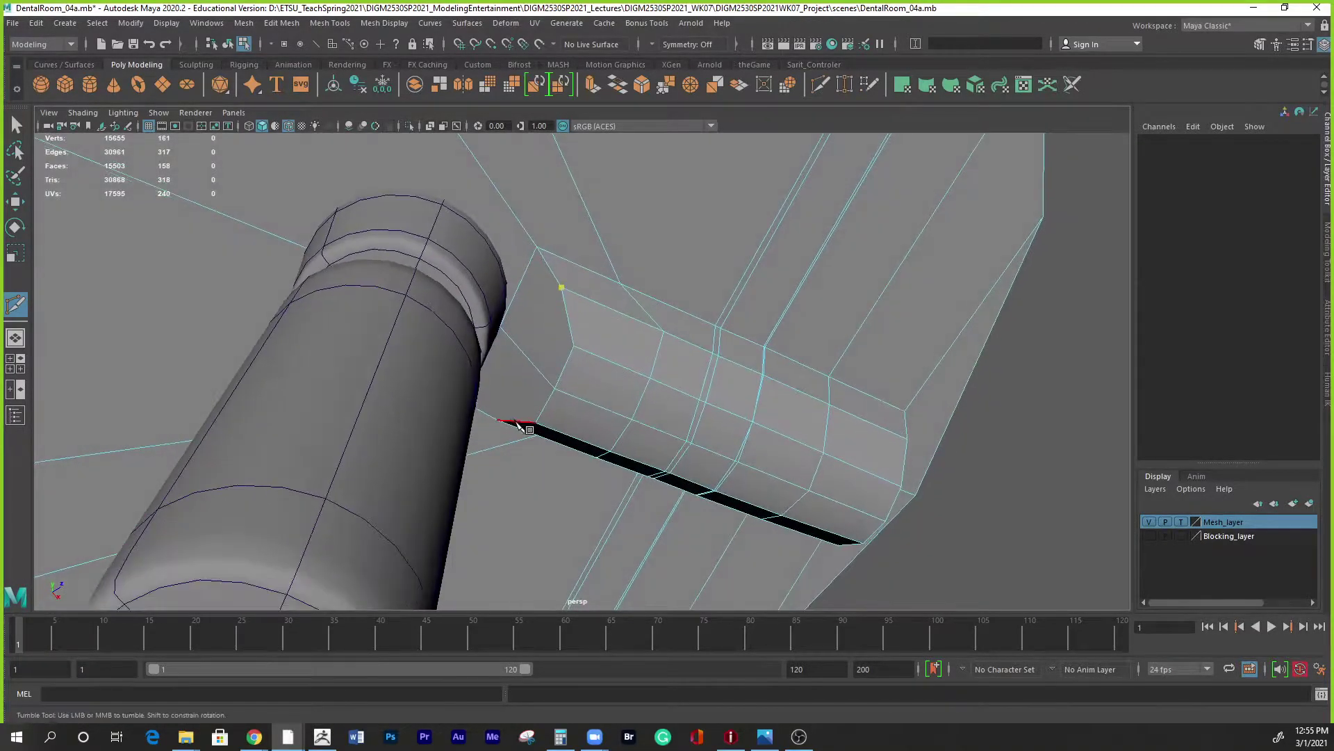
pyautogui.click(498, 421)
pyautogui.press('Return')
pyautogui.keyDown('alt'); pyautogui.moveTo(706, 423); pyautogui.dragTo(518, 471); pyautogui.keyUp('alt')
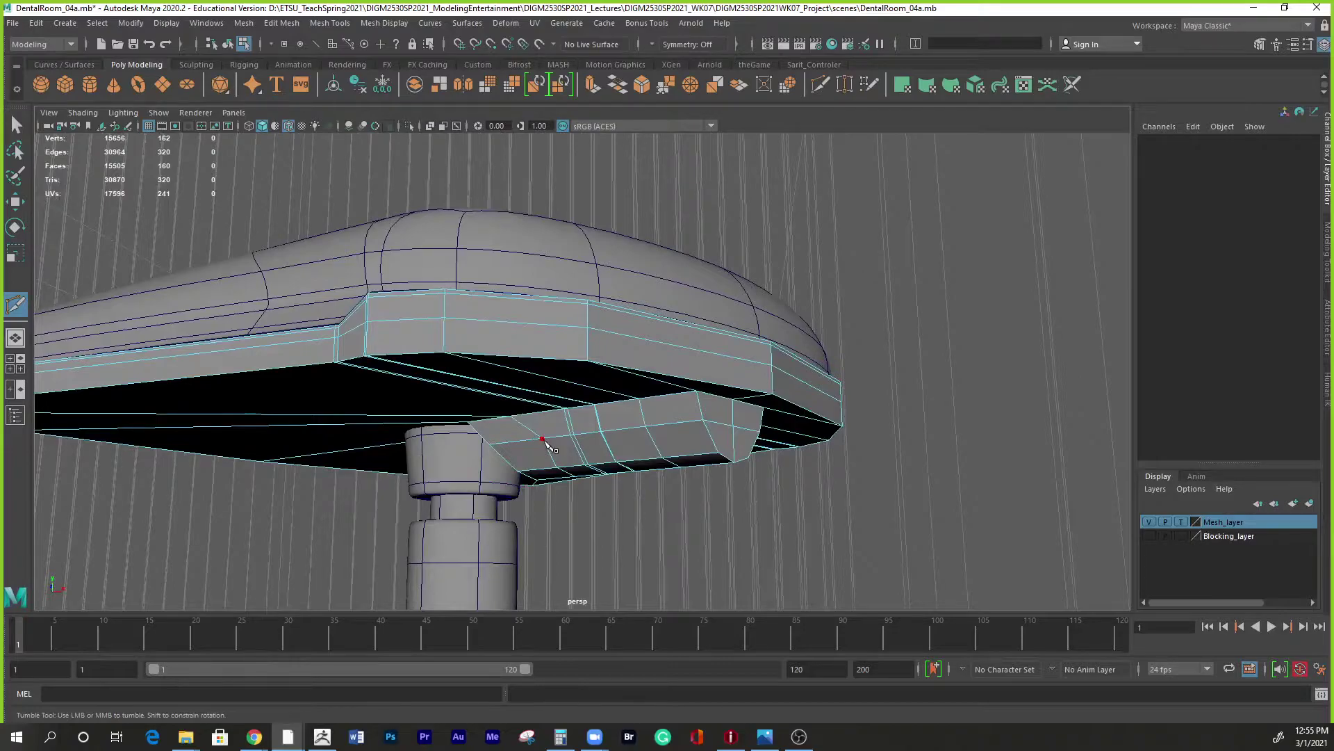
pyautogui.press('3')
pyautogui.keyDown('alt'); pyautogui.moveTo(685, 461); pyautogui.dragTo(687, 444); pyautogui.keyUp('alt')
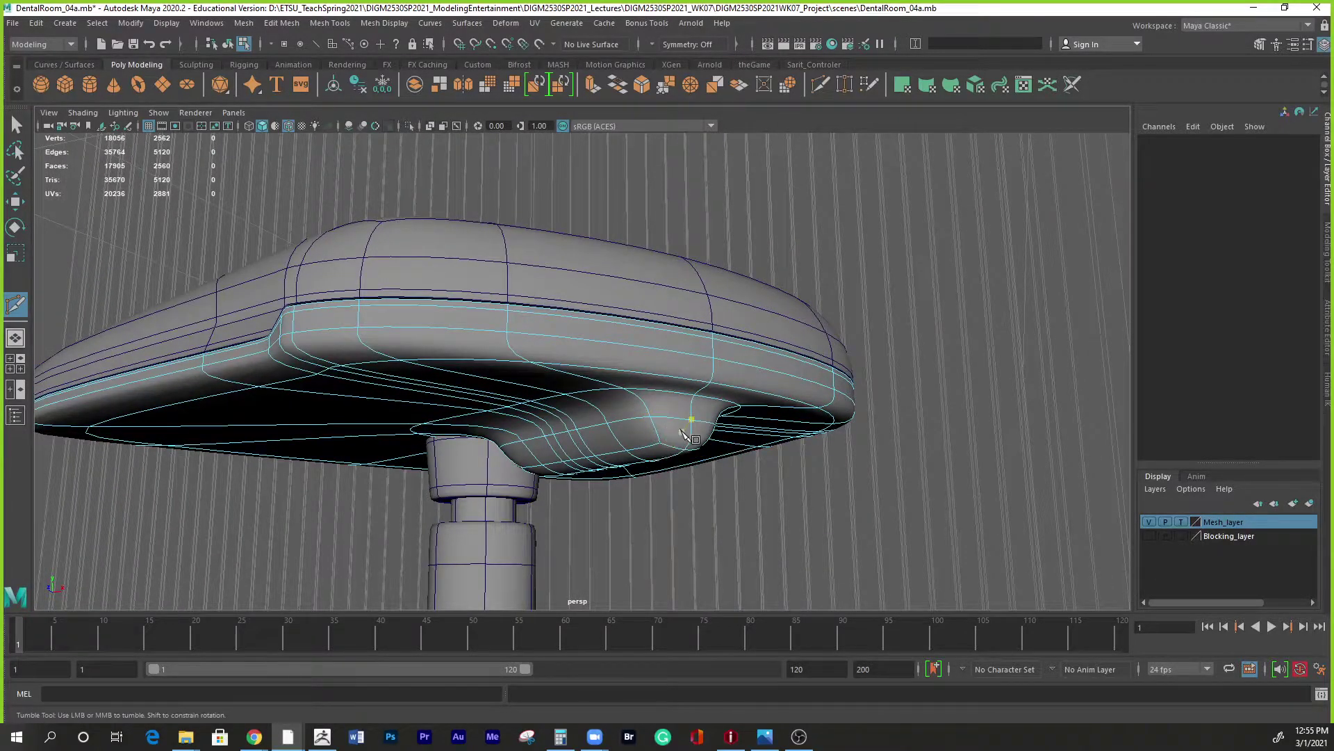
# Extrude the four faces of the bracket's outer end with an Offset of 0.5, preview the seat smoothed, and deselect it.
pyautogui.press('1')
pyautogui.press('q')
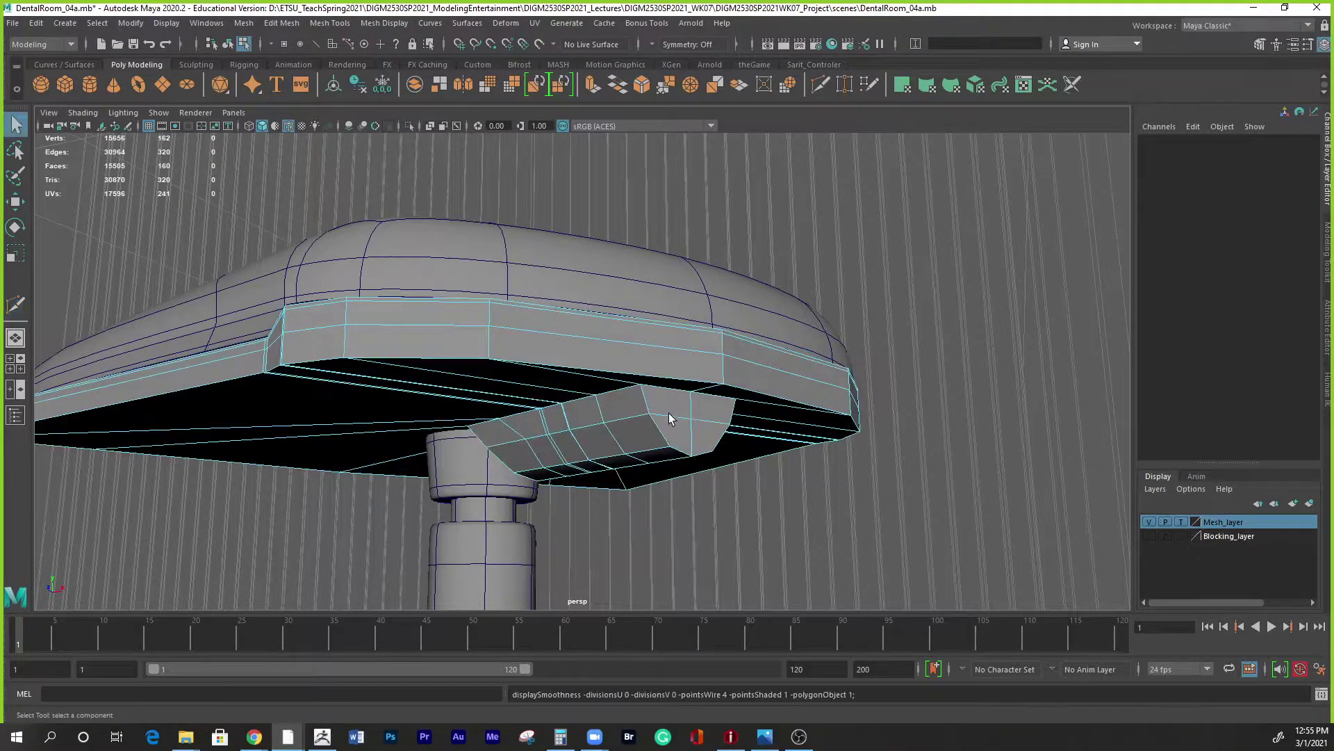
pyautogui.moveTo(684, 407); pyautogui.dragTo(654, 377)
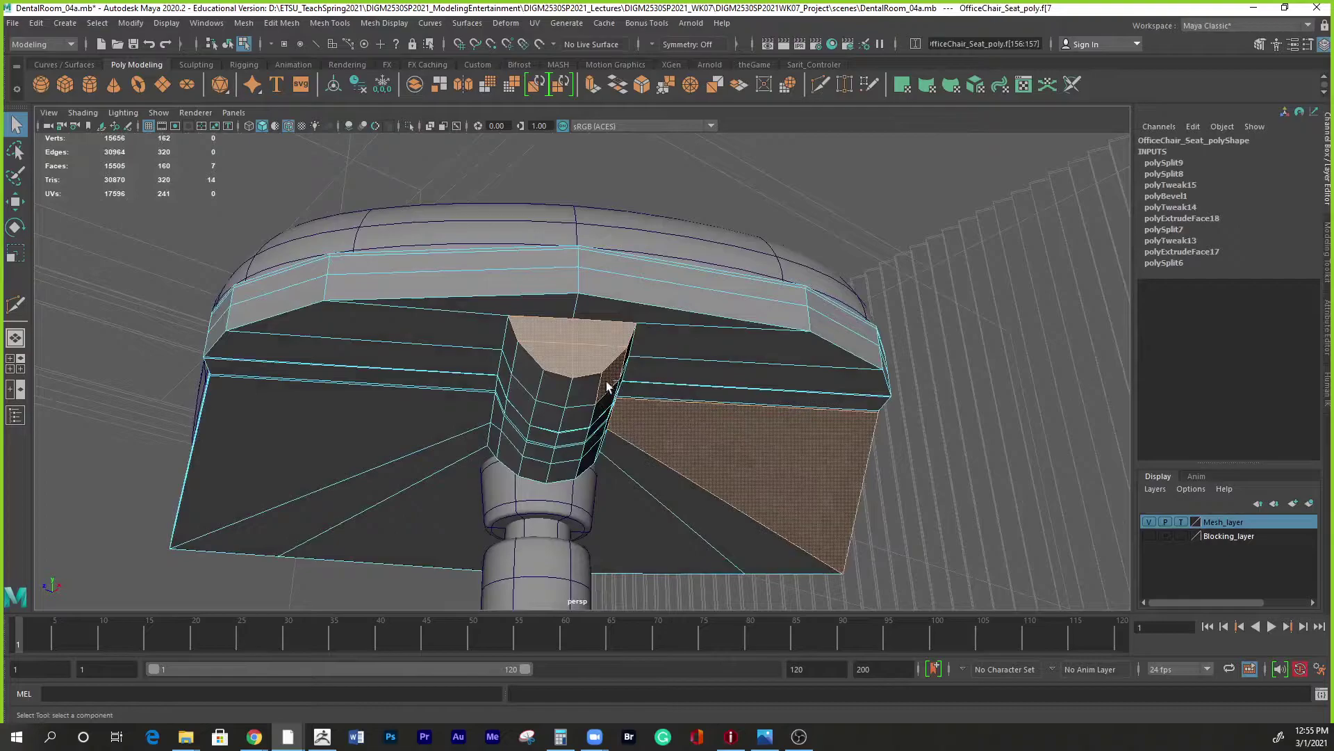
pyautogui.moveTo(745, 532)
pyautogui.keyDown('alt'); pyautogui.mouseDown()
pyautogui.moveTo(741, 553)
pyautogui.moveTo(740, 514)
pyautogui.mouseUp(); pyautogui.keyUp('alt')
pyautogui.keyDown('shift'); pyautogui.rightClick(641, 382); pyautogui.keyUp('shift')
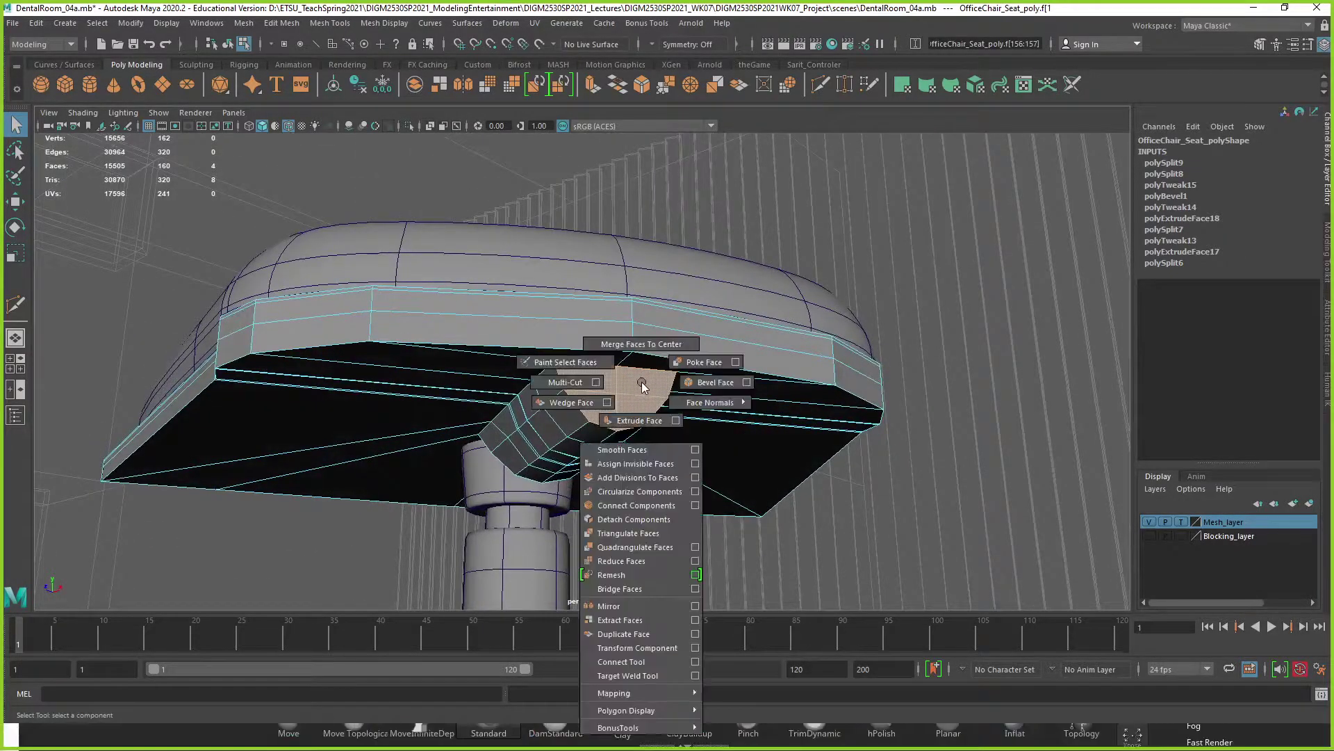
pyautogui.click(638, 421)
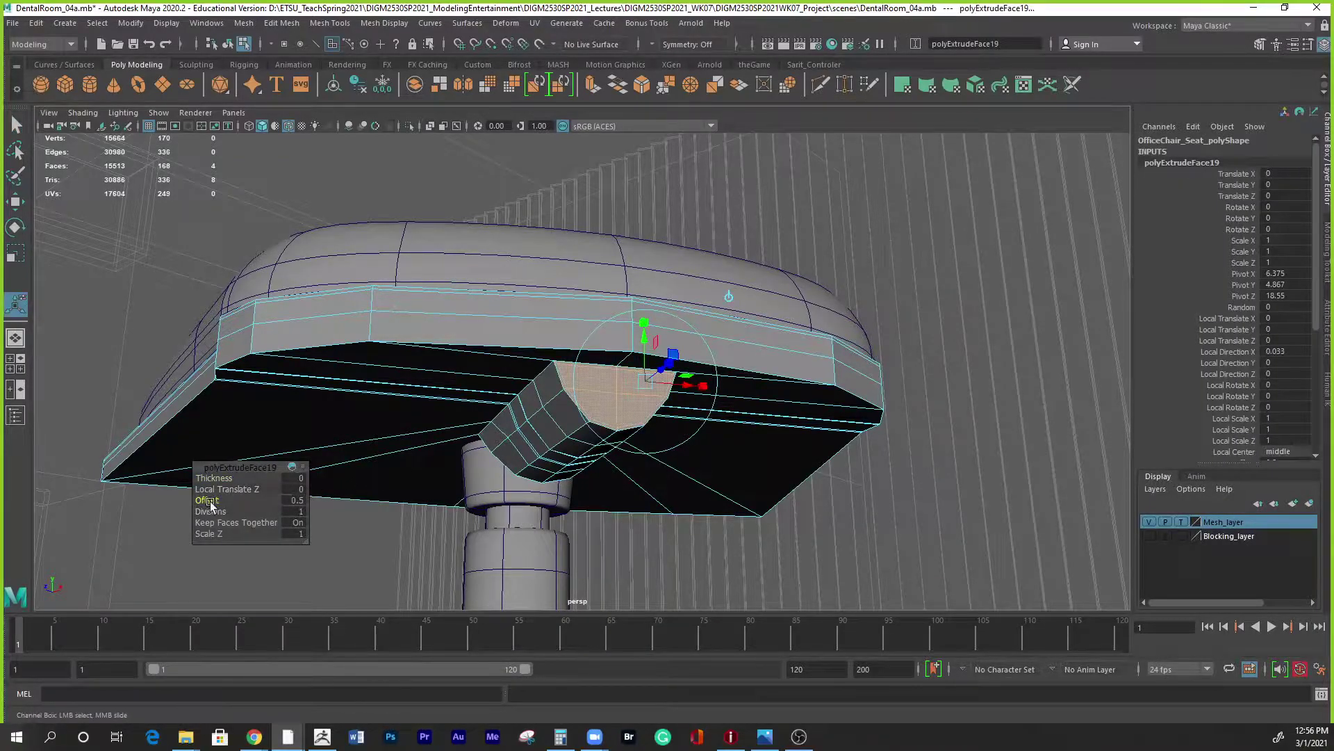
pyautogui.press('3')
pyautogui.keyDown('alt'); pyautogui.moveTo(531, 559); pyautogui.dragTo(629, 486); pyautogui.keyUp('alt')
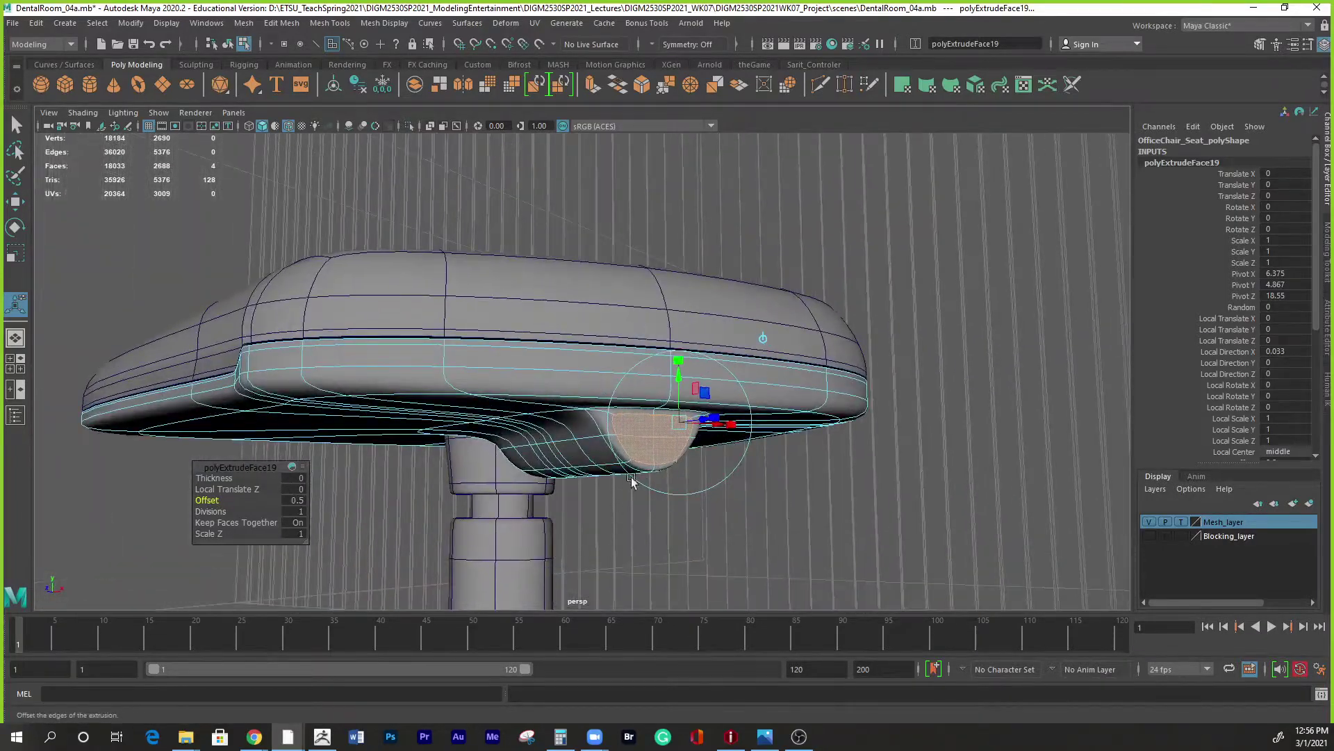
pyautogui.moveTo(662, 353); pyautogui.dragTo(777, 336, button='right')
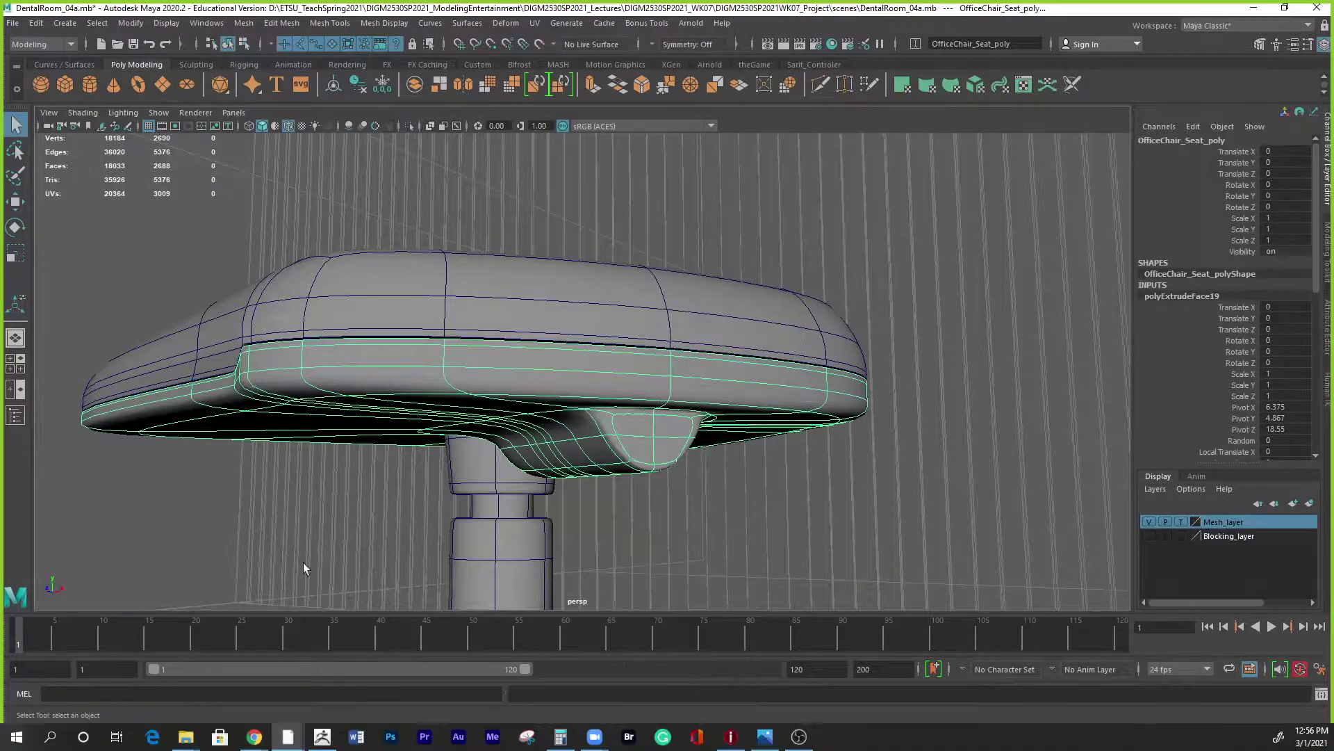
pyautogui.click(236, 524)
# Display the chair opaque over the reference photo in the camera view and enlarge that view to compare them.
pyautogui.keyDown('alt'); pyautogui.moveTo(237, 524); pyautogui.dragTo(670, 506); pyautogui.keyUp('alt')
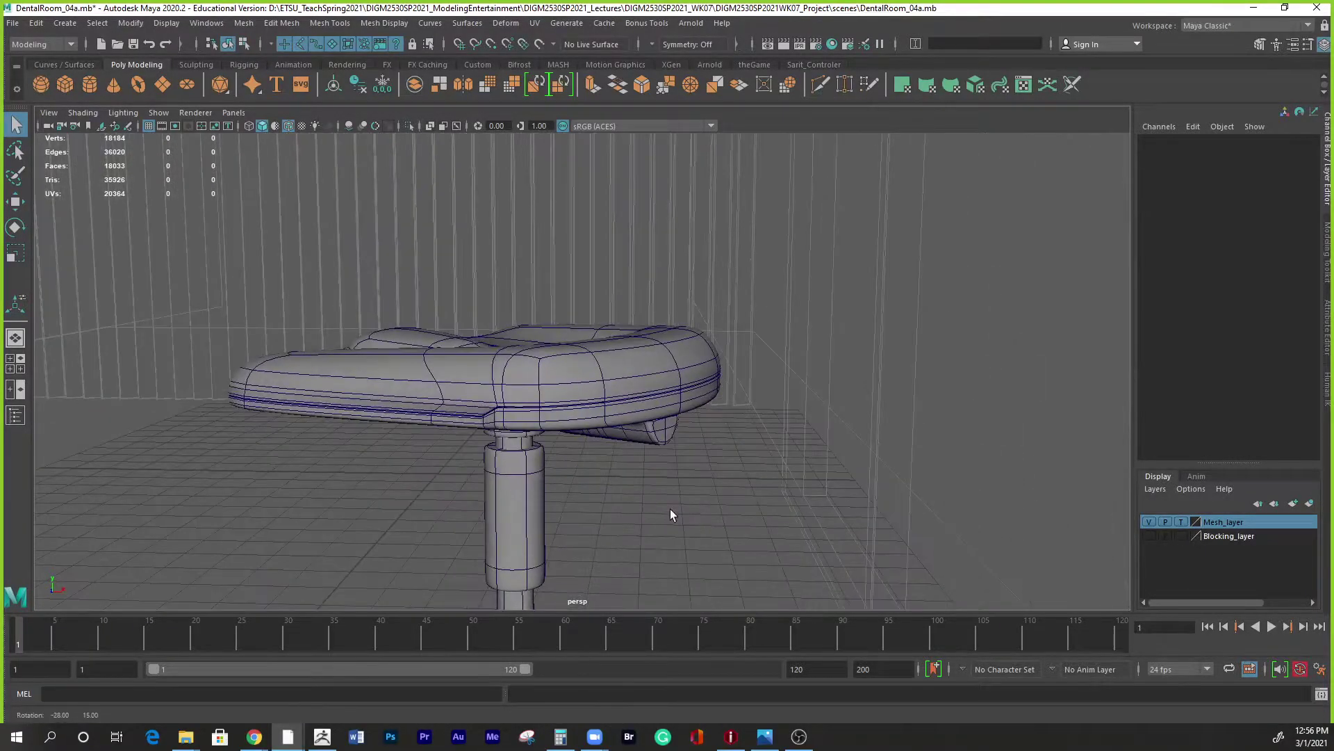
pyautogui.press('space')
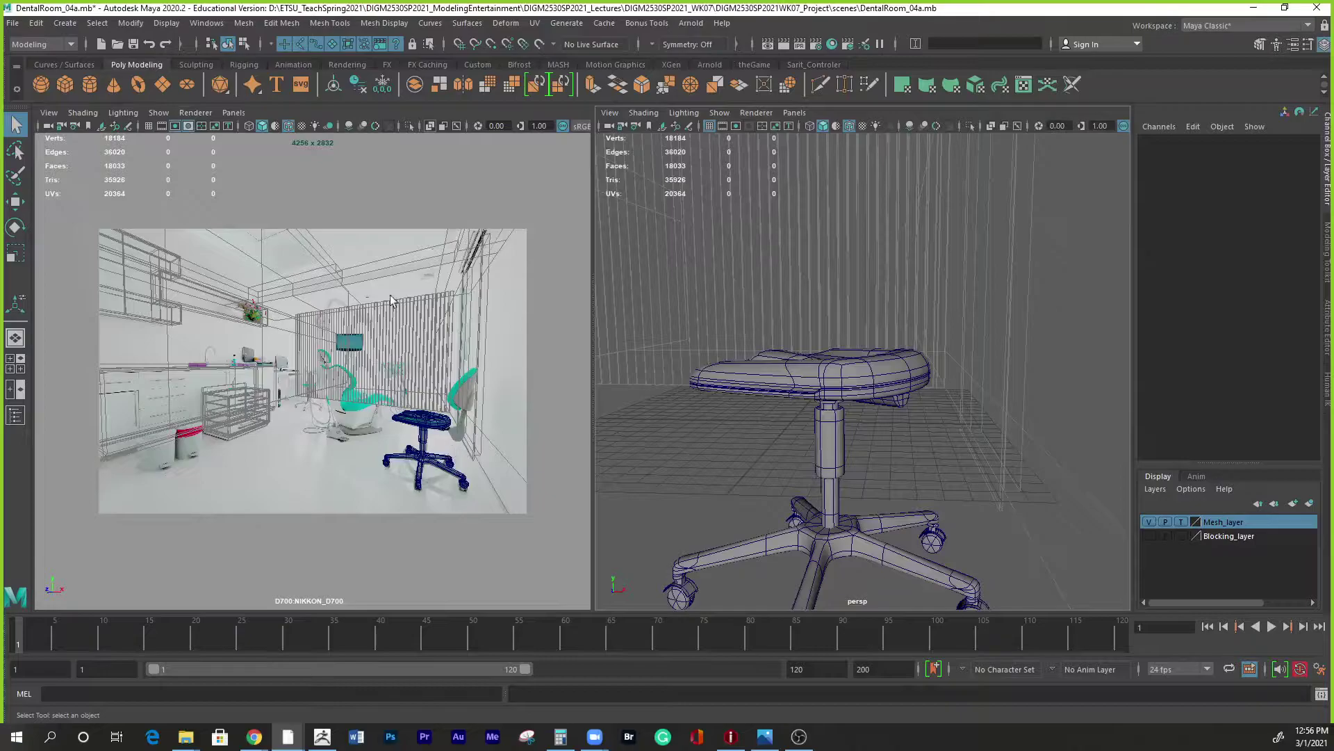
pyautogui.click(447, 513)
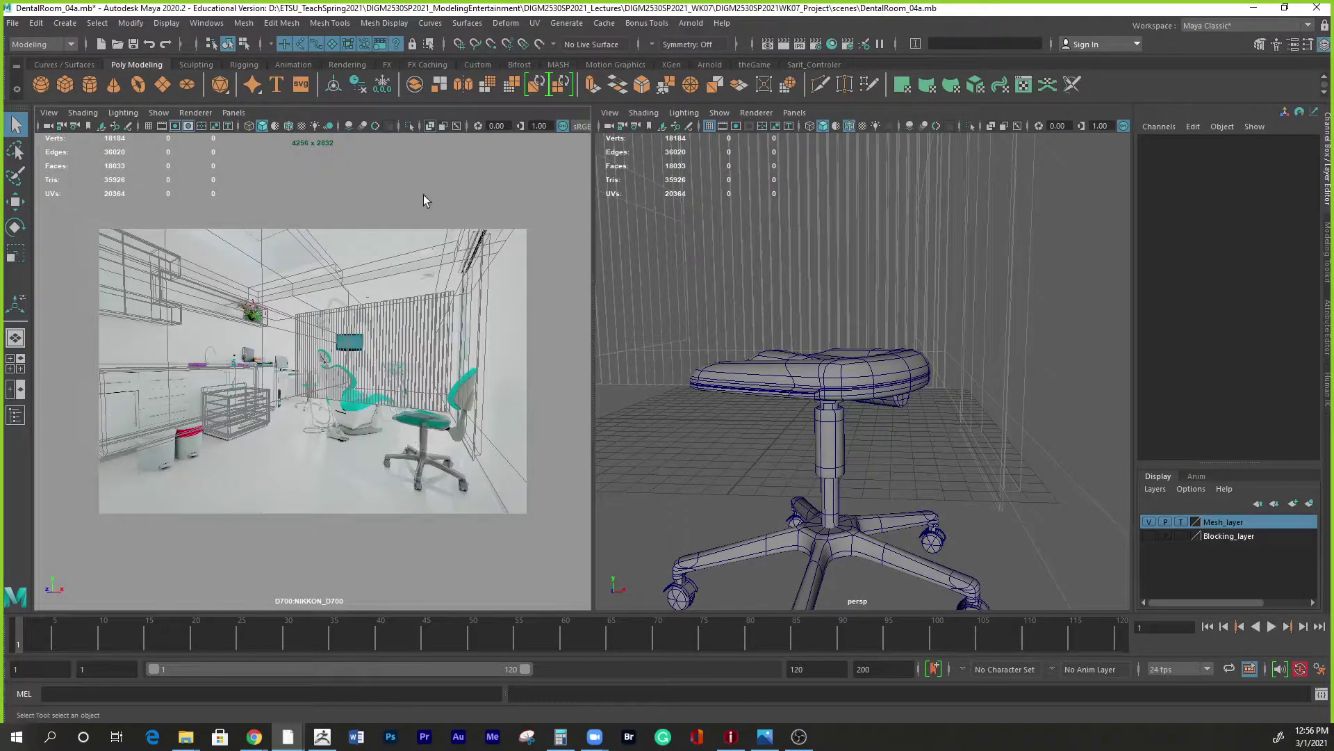
pyautogui.click(432, 126)
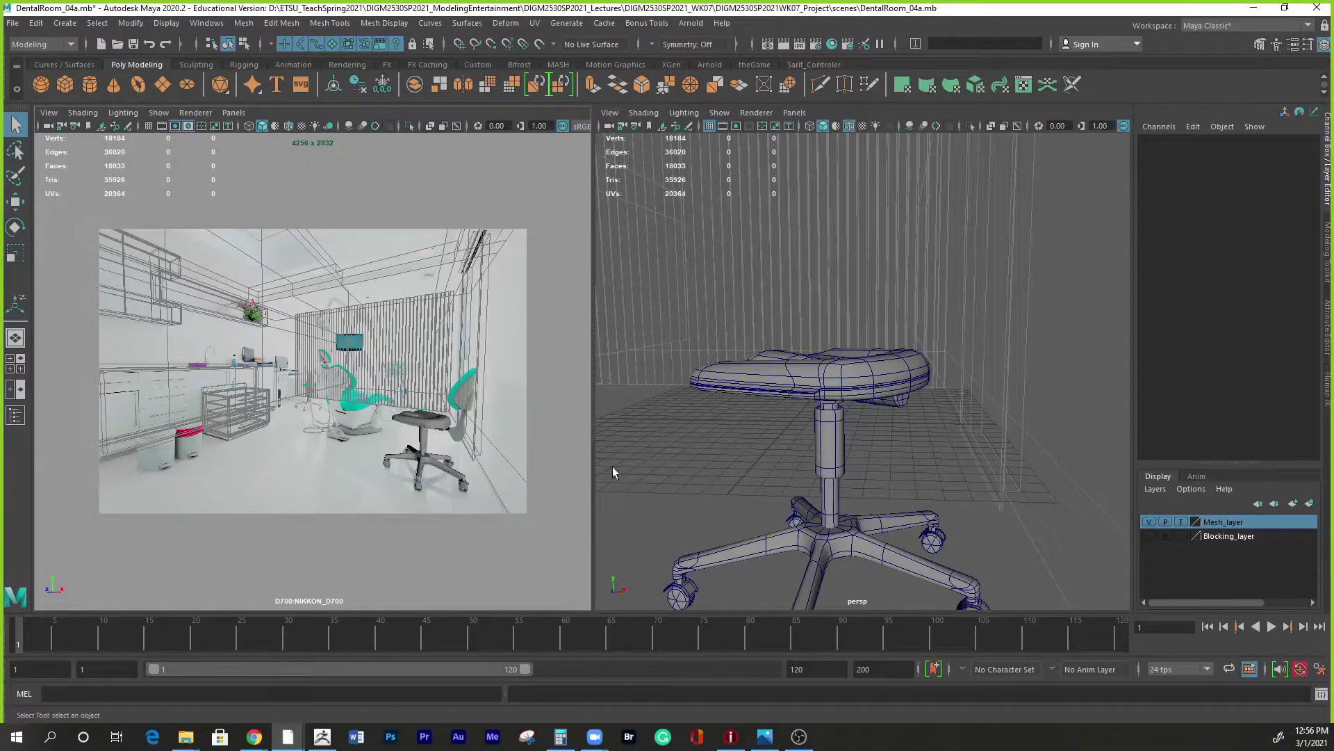
pyautogui.press('space')
pyautogui.hotkey('ctrl', 'space')
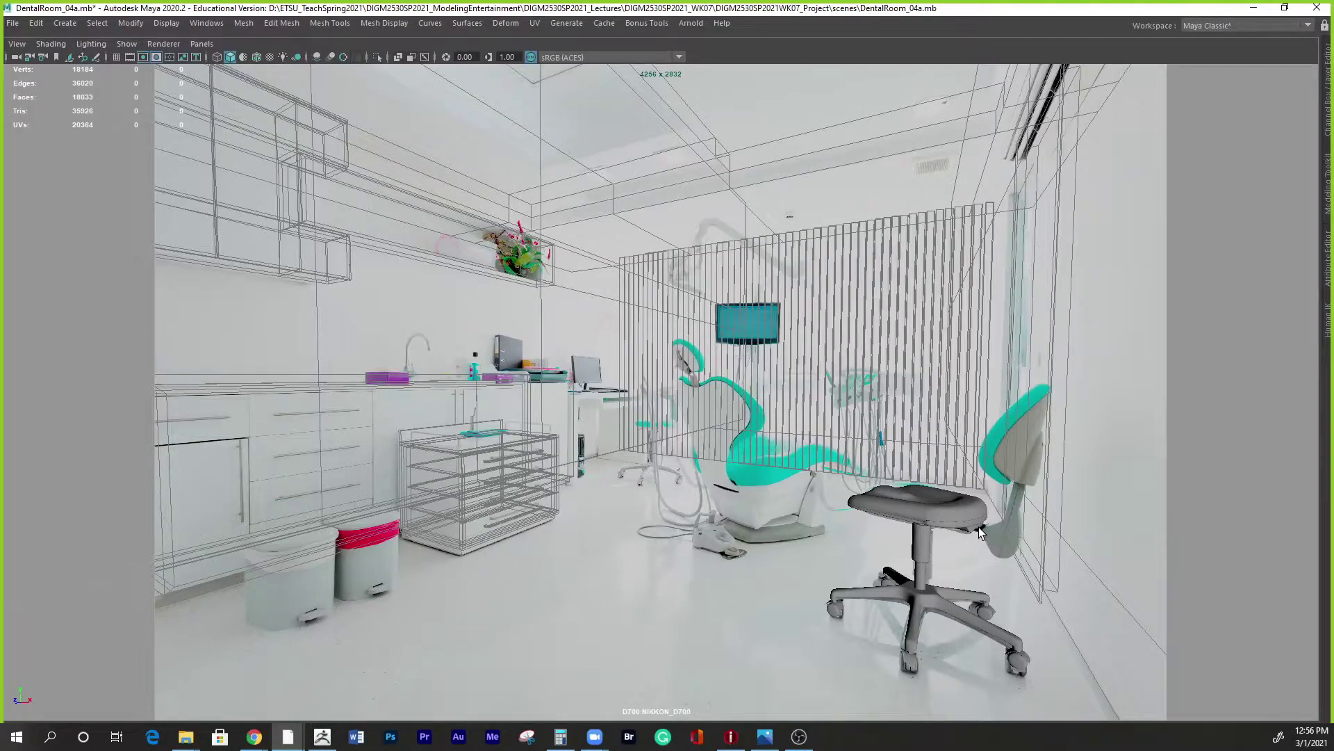
# Return to the side-by-side views and hide the image planes in the camera view.
pyautogui.press('space')
pyautogui.press('space')
pyautogui.press('space')
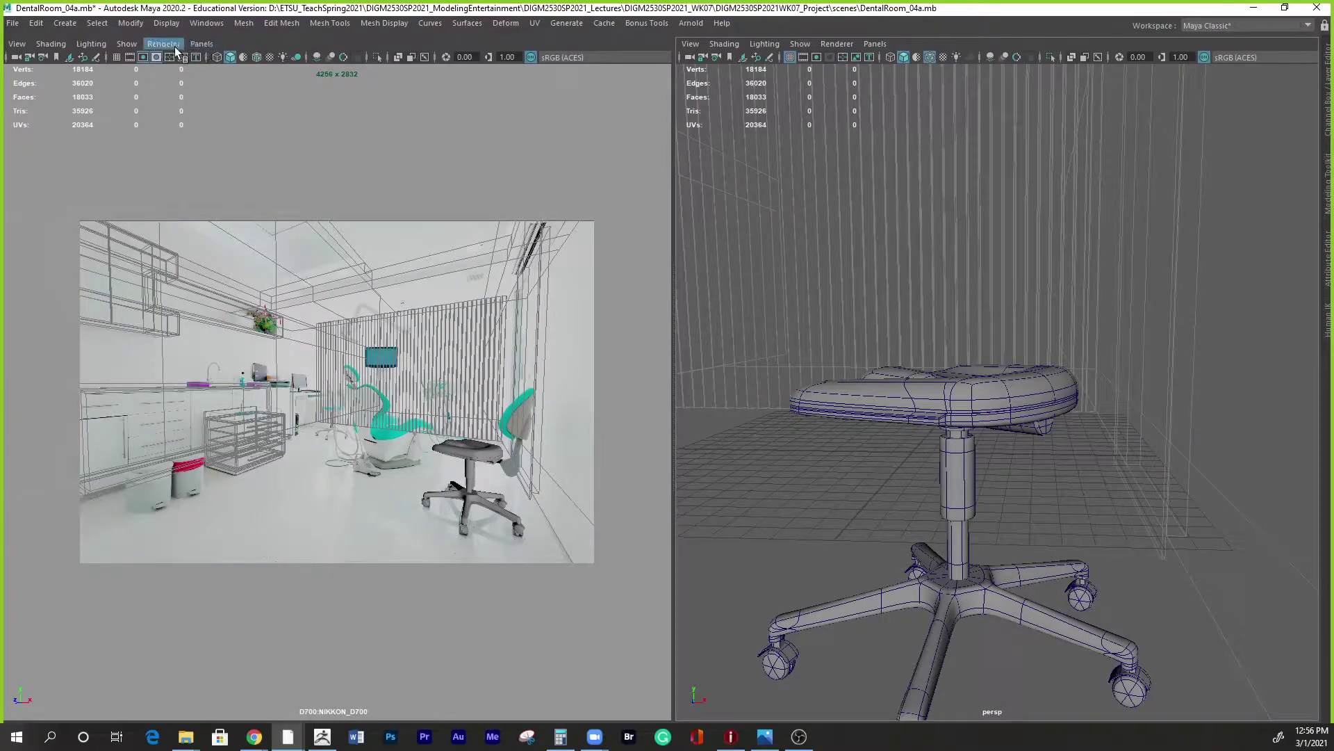
pyautogui.click(129, 45)
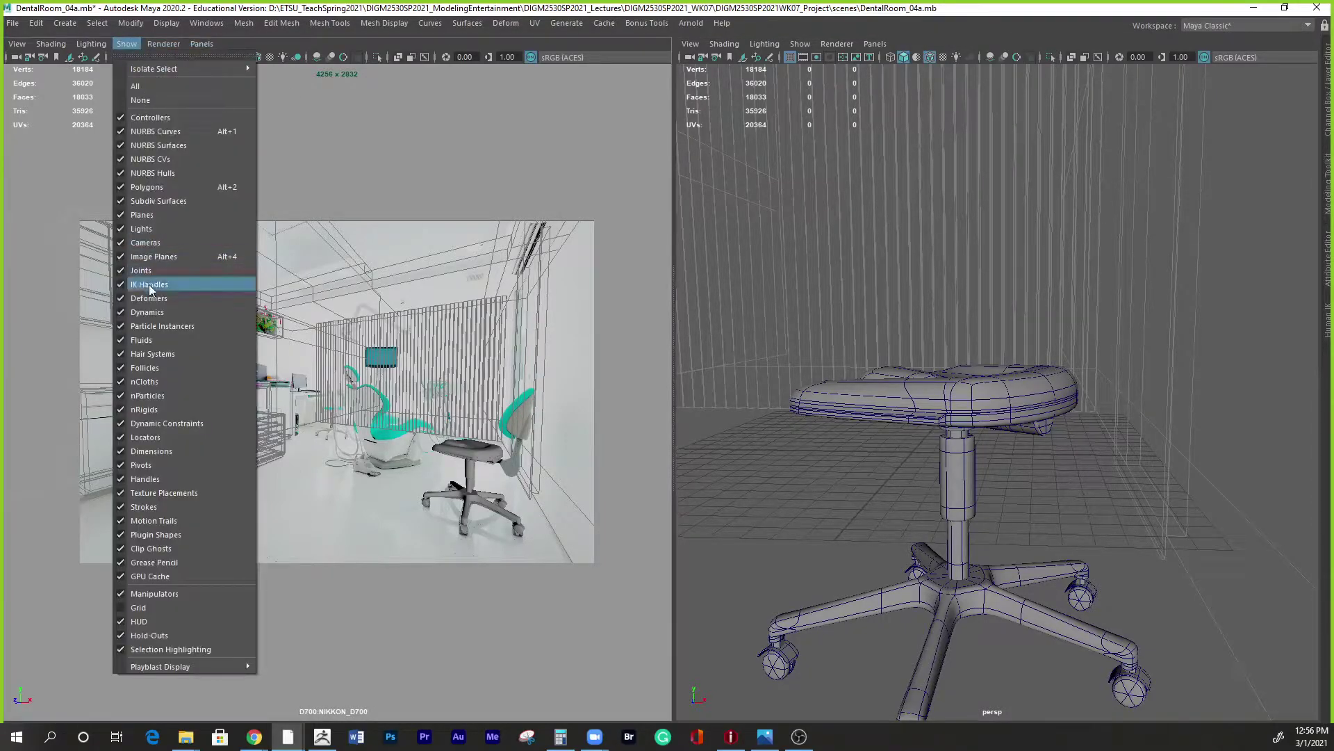
pyautogui.click(149, 257)
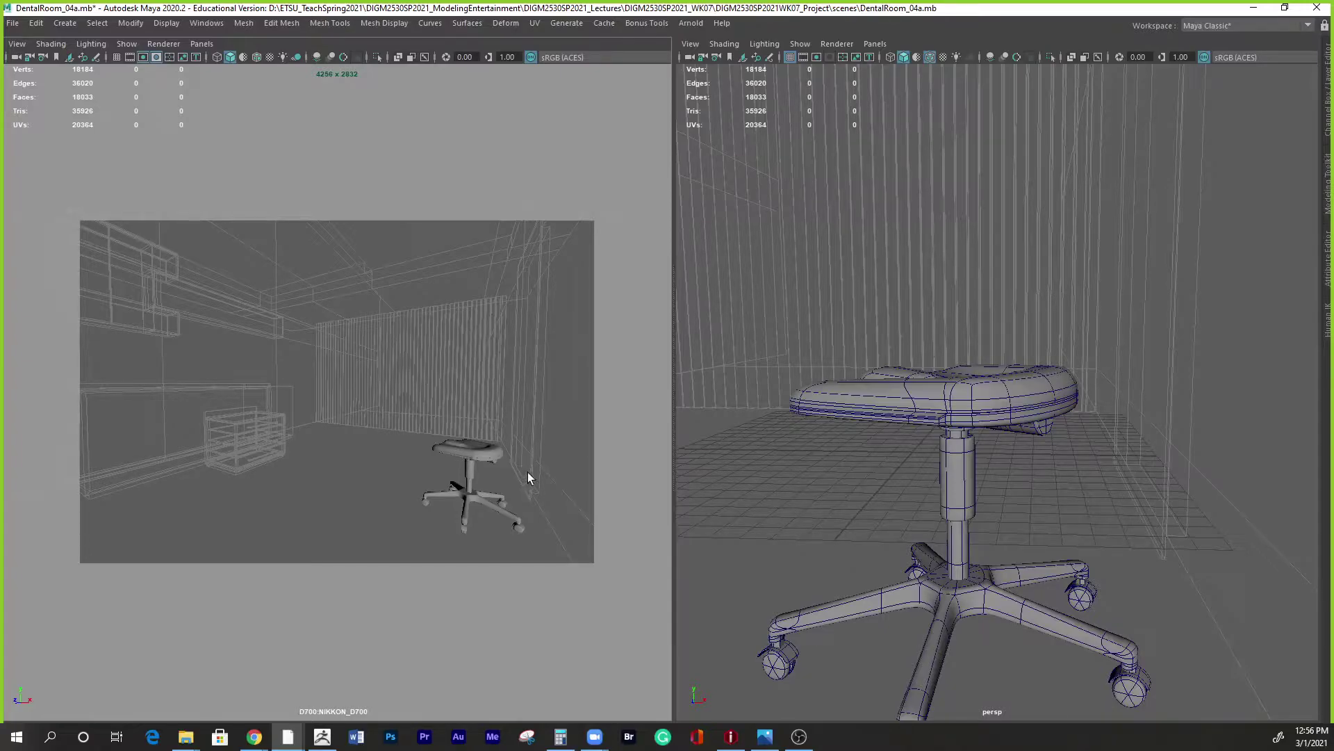
# Show the image planes and wireframe on shaded in the enlarged camera view, and return to the side-by-side views.
pyautogui.press('space')
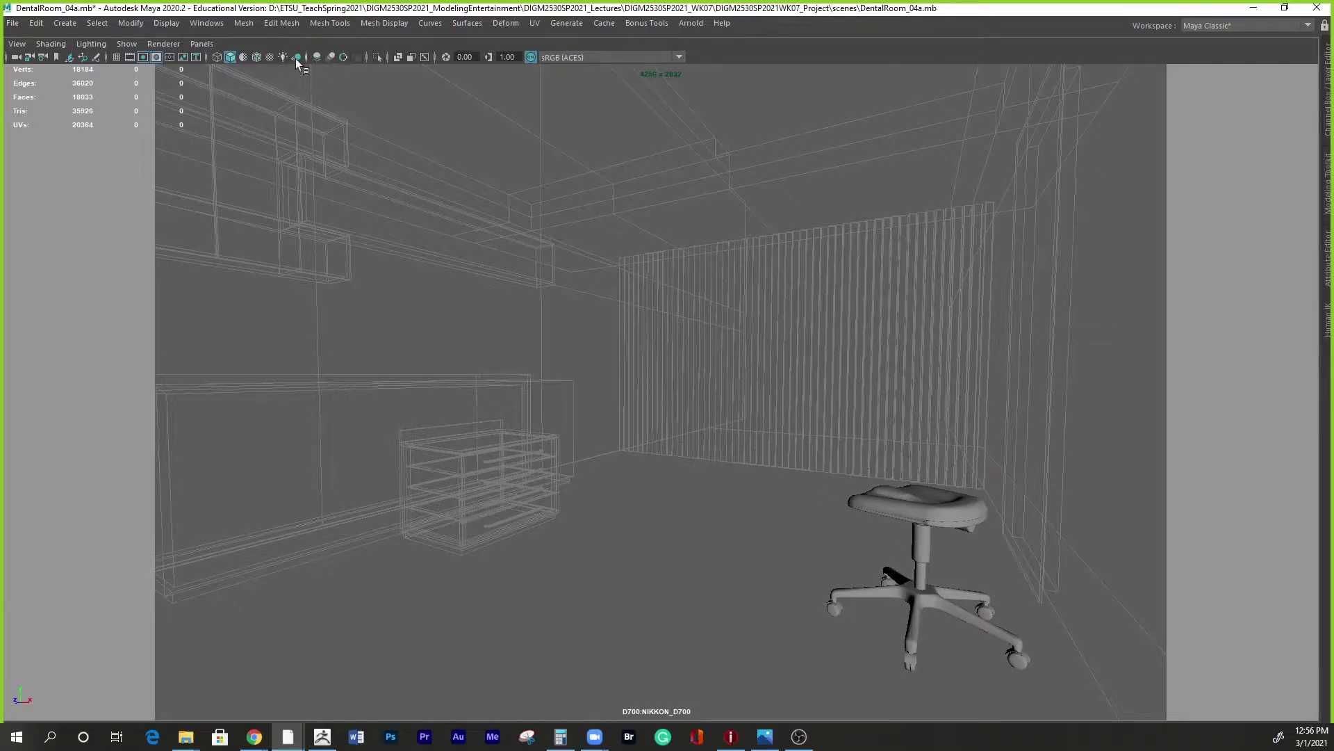
pyautogui.click(127, 44)
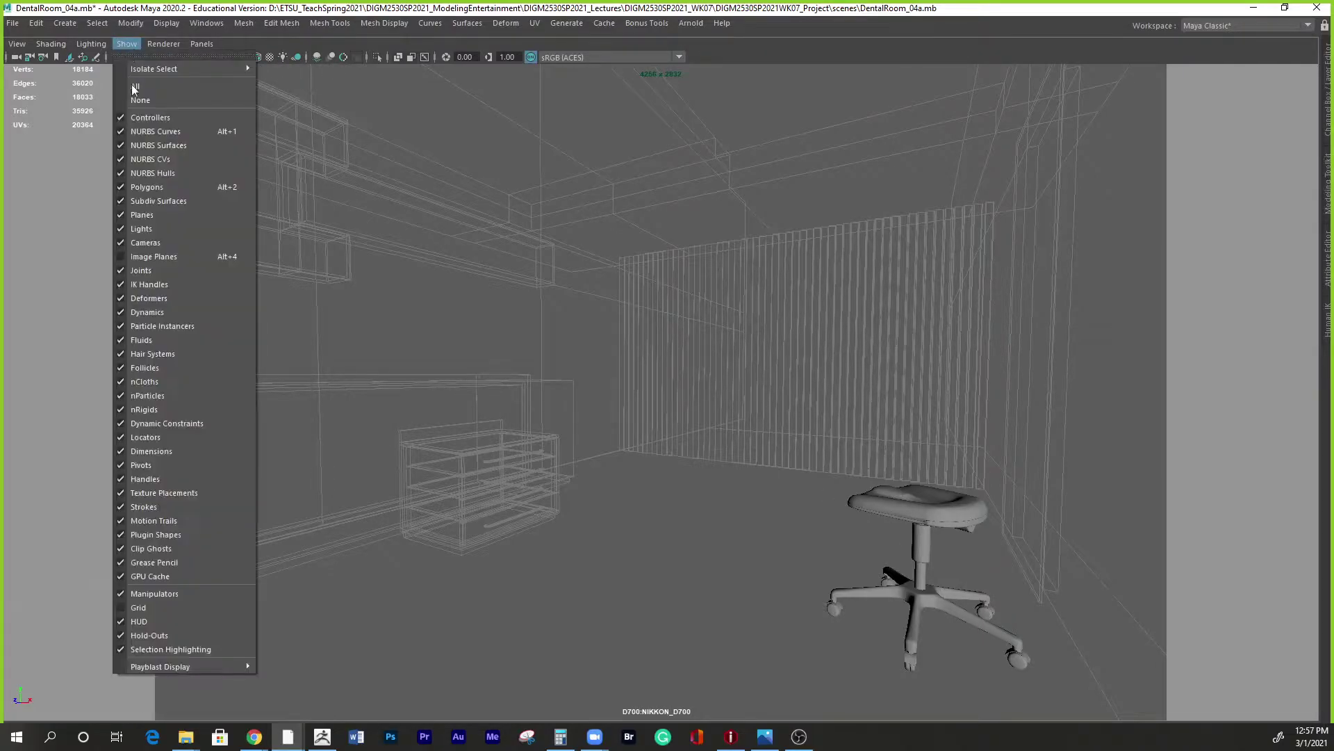
pyautogui.click(148, 257)
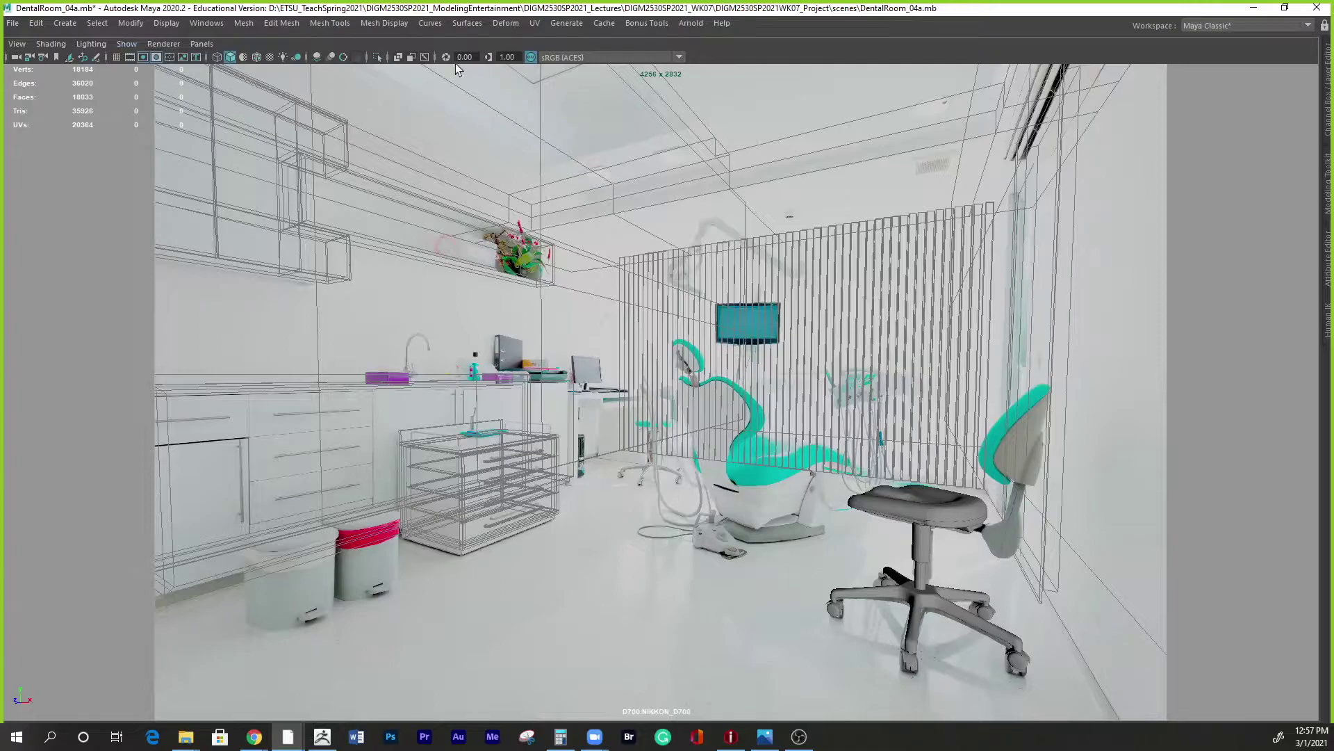
pyautogui.click(255, 57)
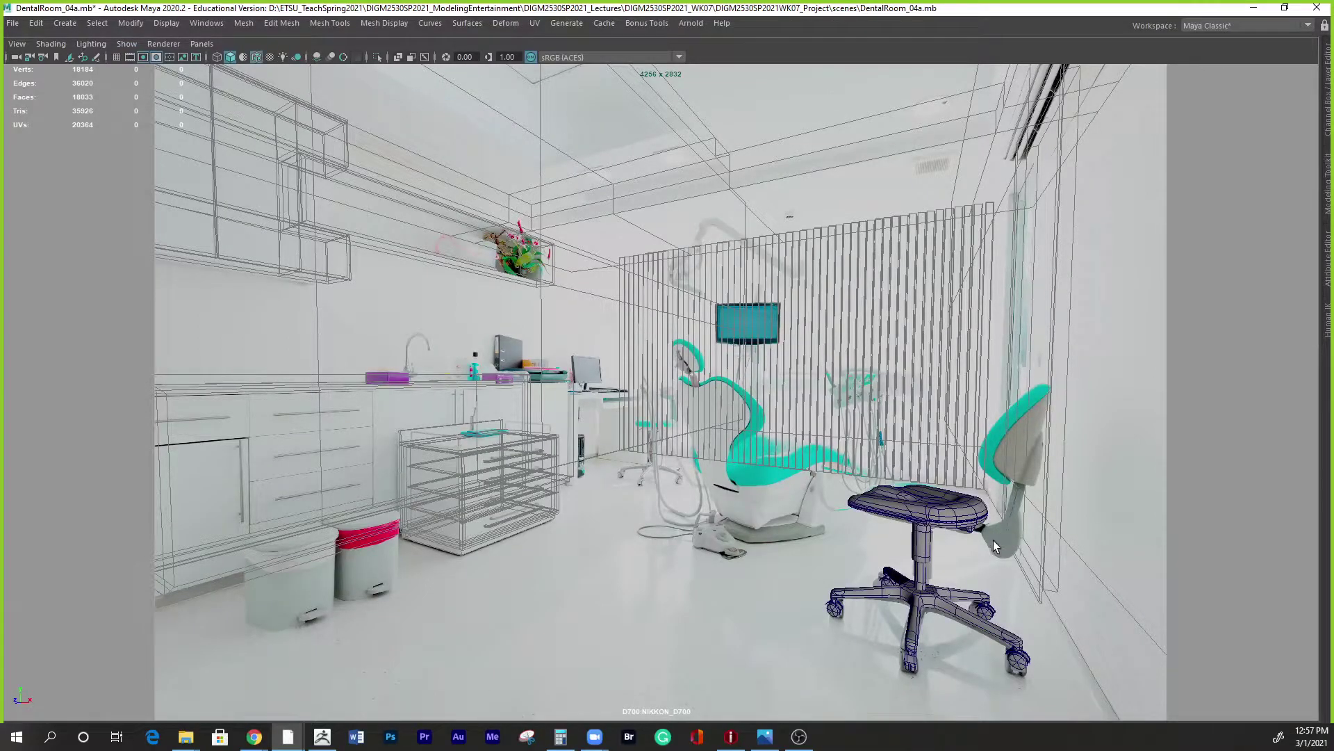
pyautogui.press('space')
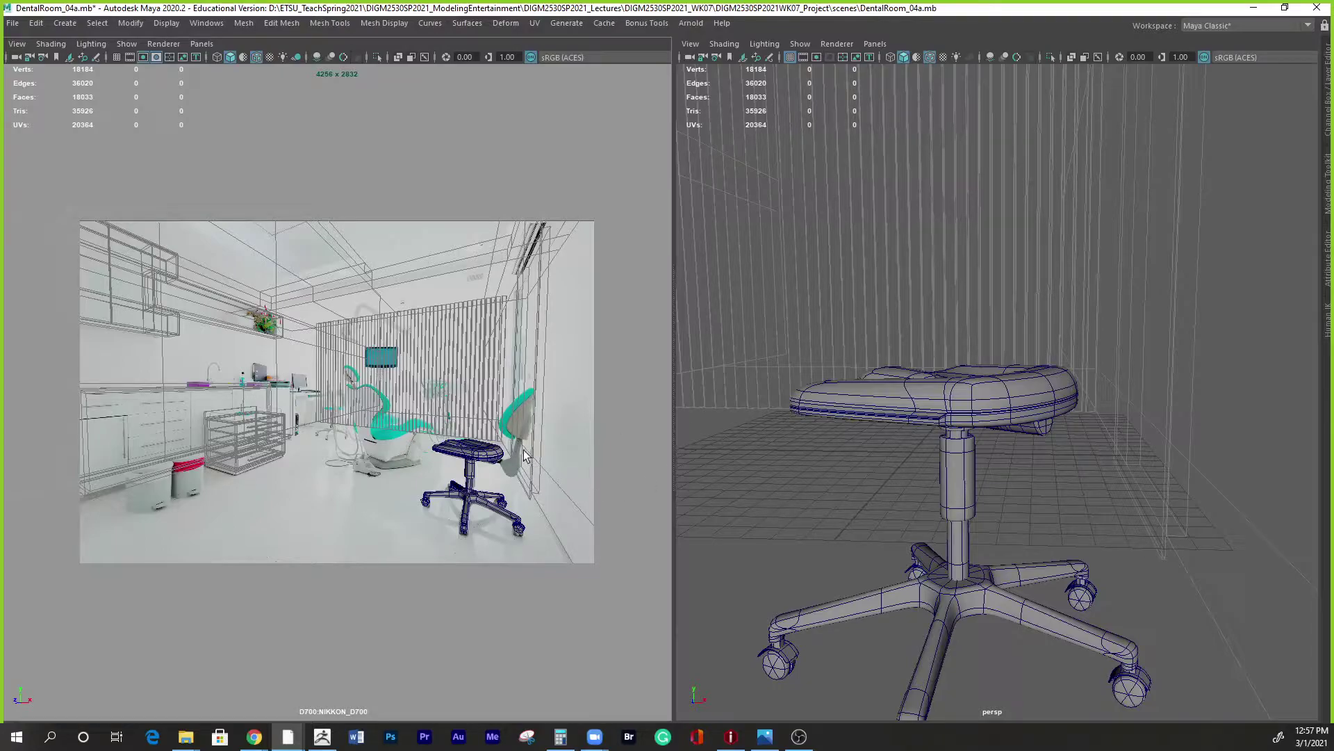
# Restore the full interface, clear the selection, and create a polygon cube at the origin.
pyautogui.click(543, 440)
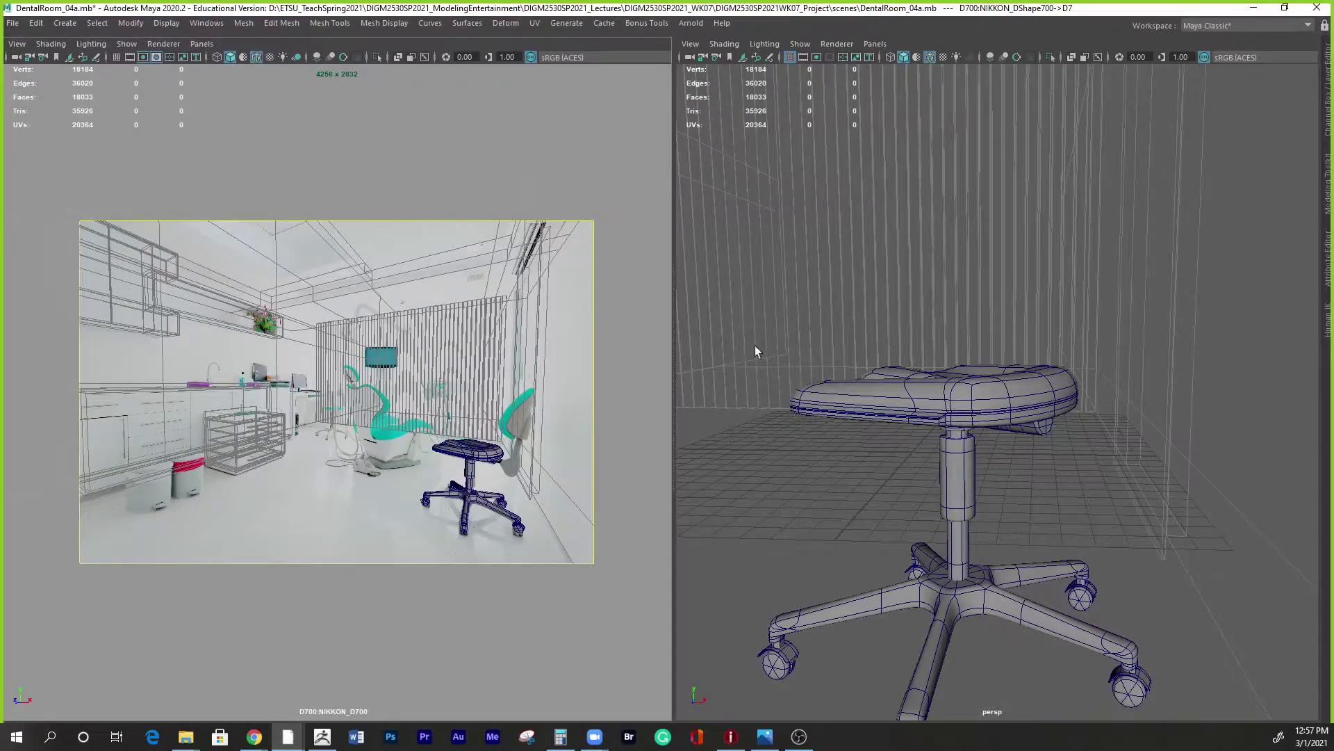
pyautogui.hotkey('ctrl', 'space')
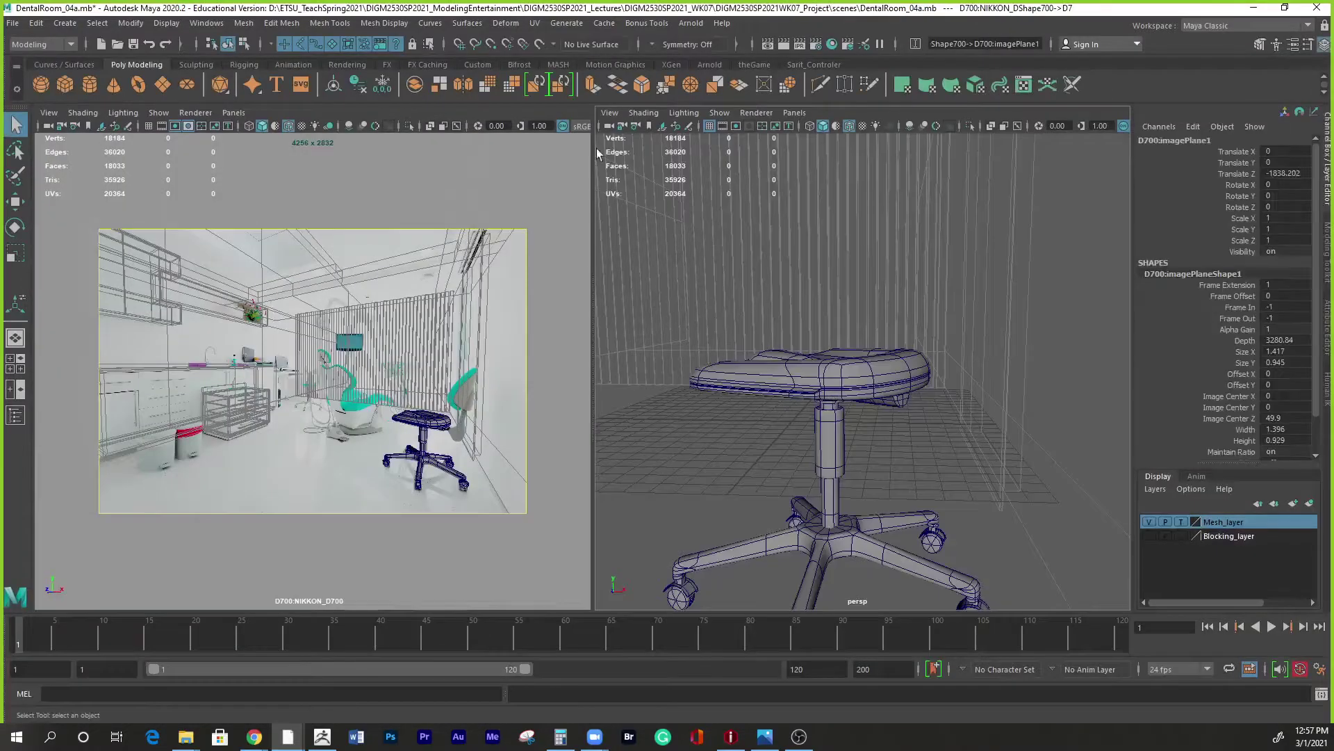
pyautogui.click(752, 456)
pyautogui.keyDown('shift'); pyautogui.rightClick(748, 443); pyautogui.keyUp('shift')
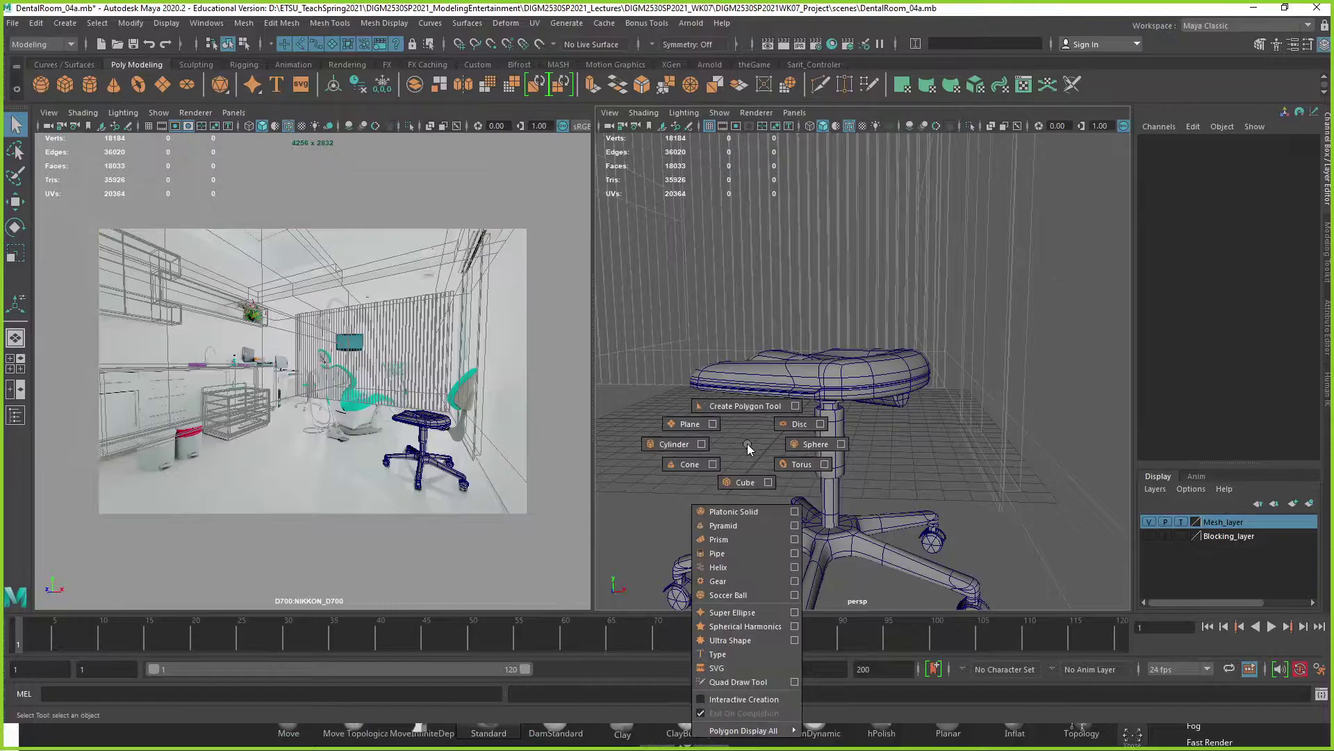
pyautogui.keyDown('shift'); pyautogui.moveTo(747, 443); pyautogui.dragTo(744, 485, button='right'); pyautogui.keyUp('shift')
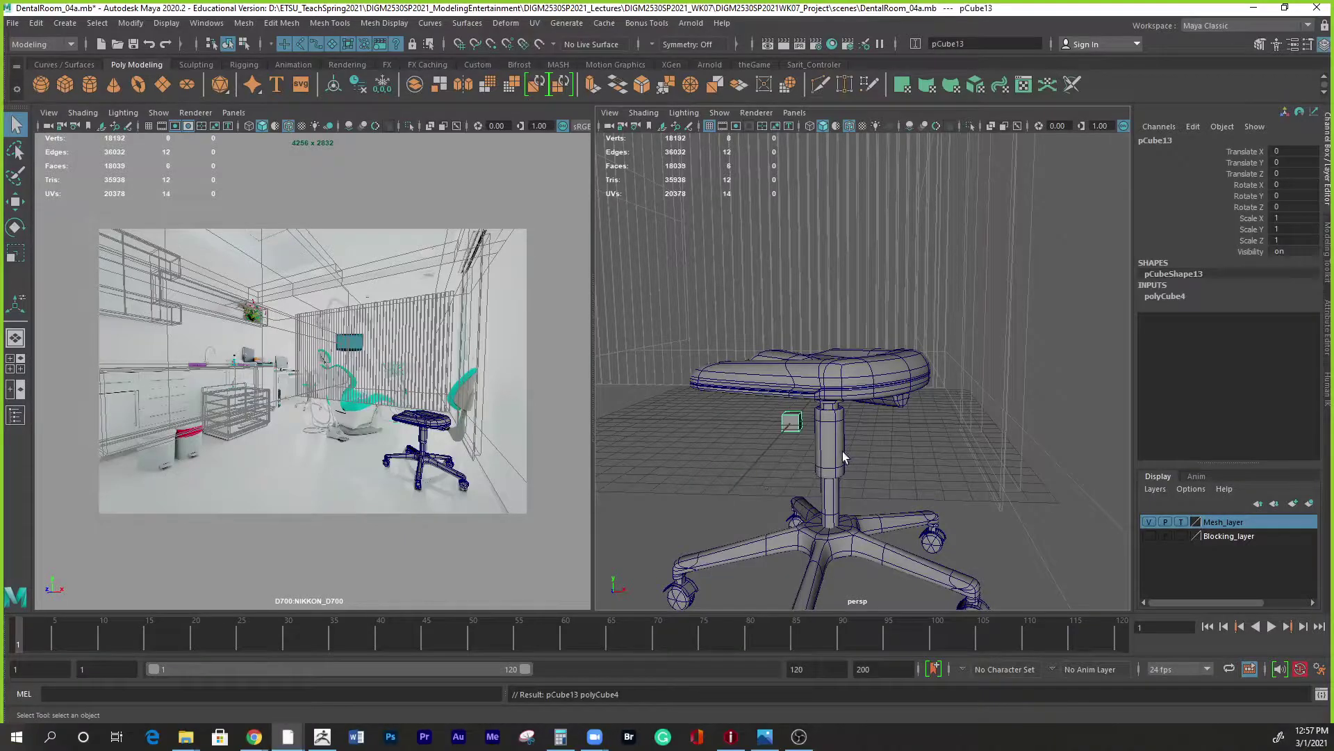
# Set the Move tool's axis orientation to Object, check it in the tool settings, and close them.
pyautogui.press('w')
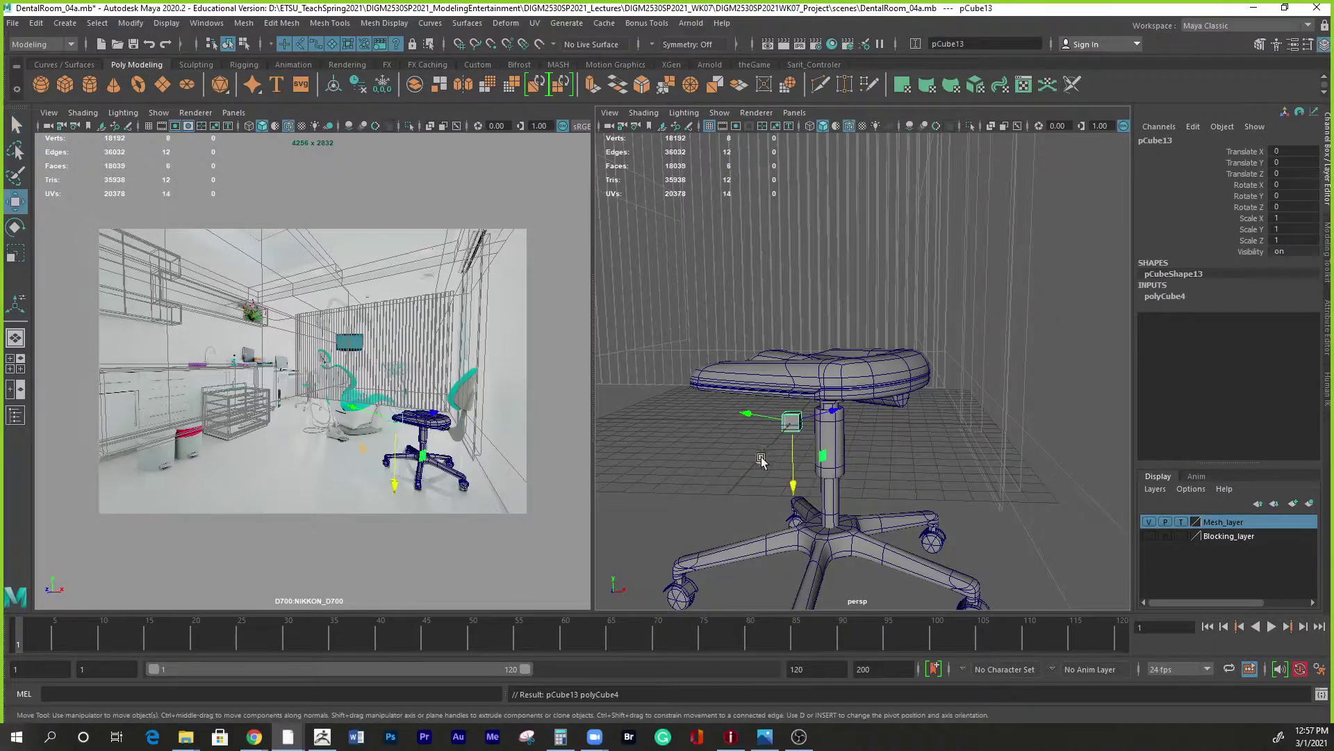
pyautogui.click(796, 426)
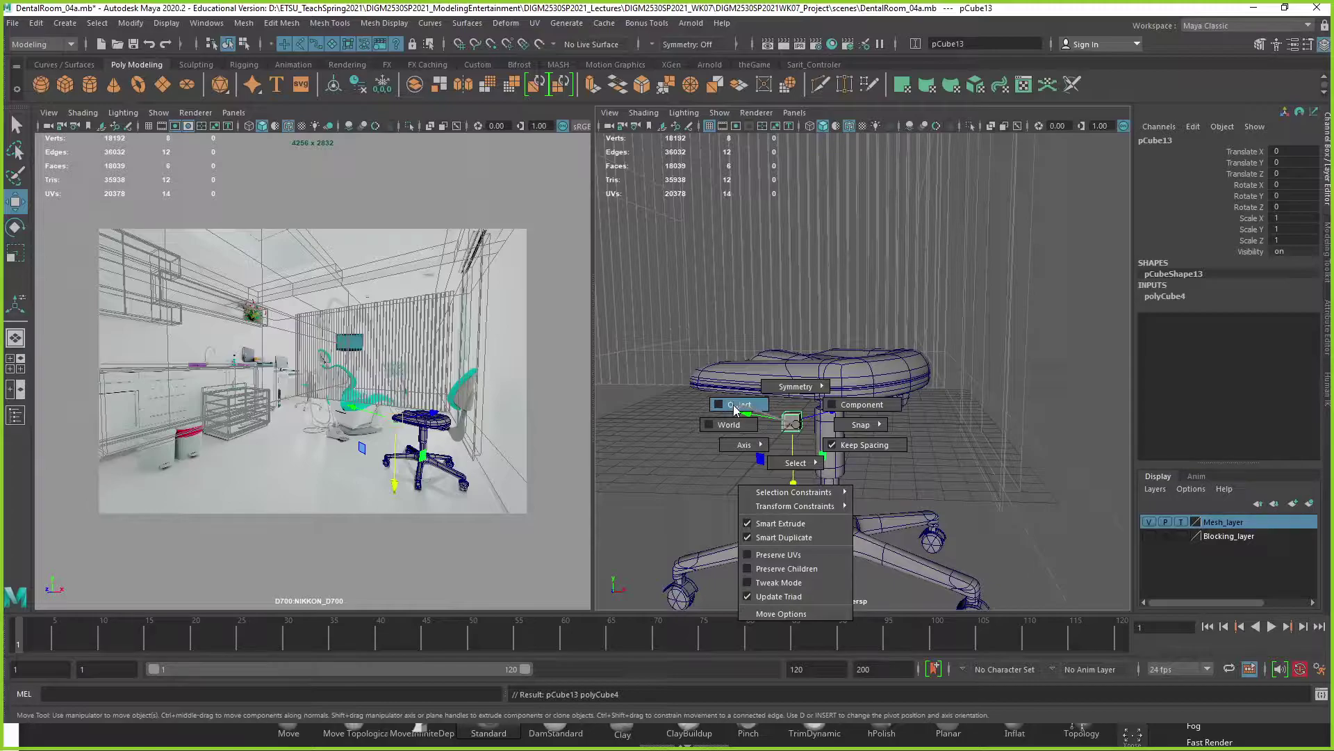
pyautogui.click(733, 412)
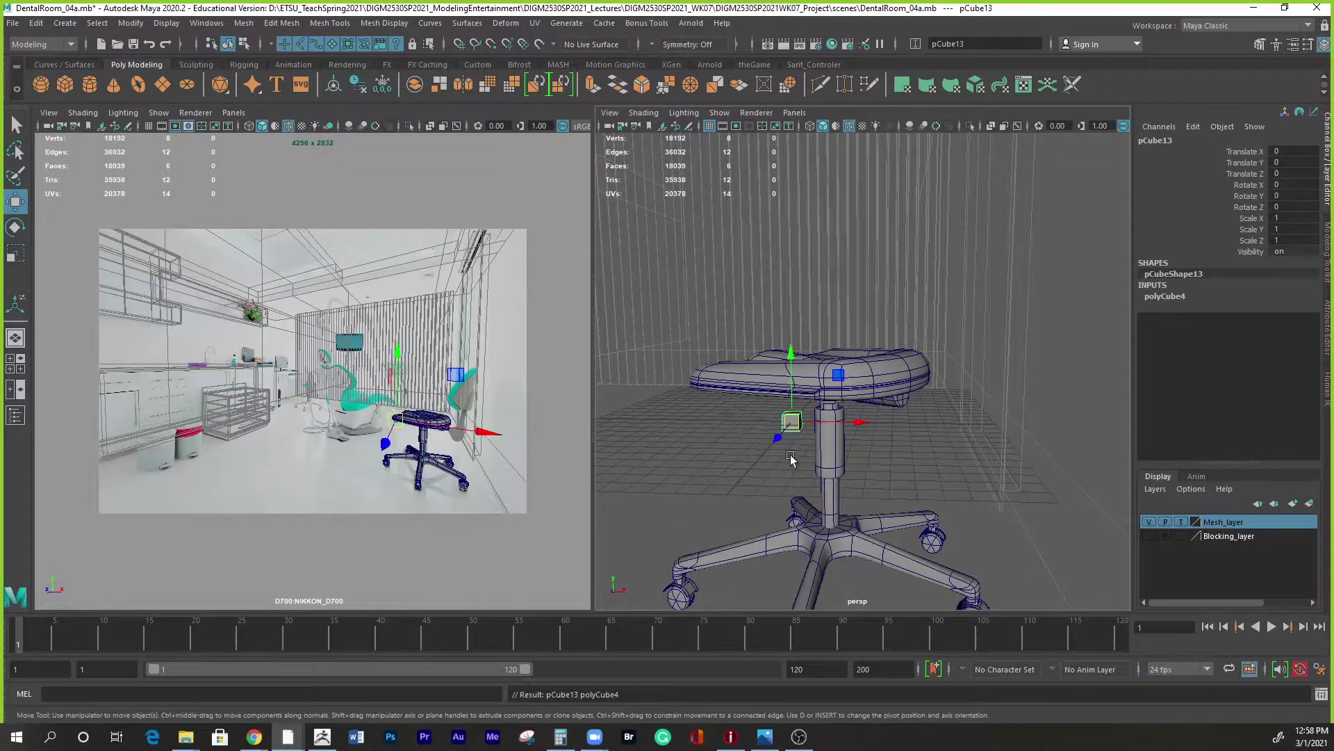
pyautogui.doubleClick(16, 202)
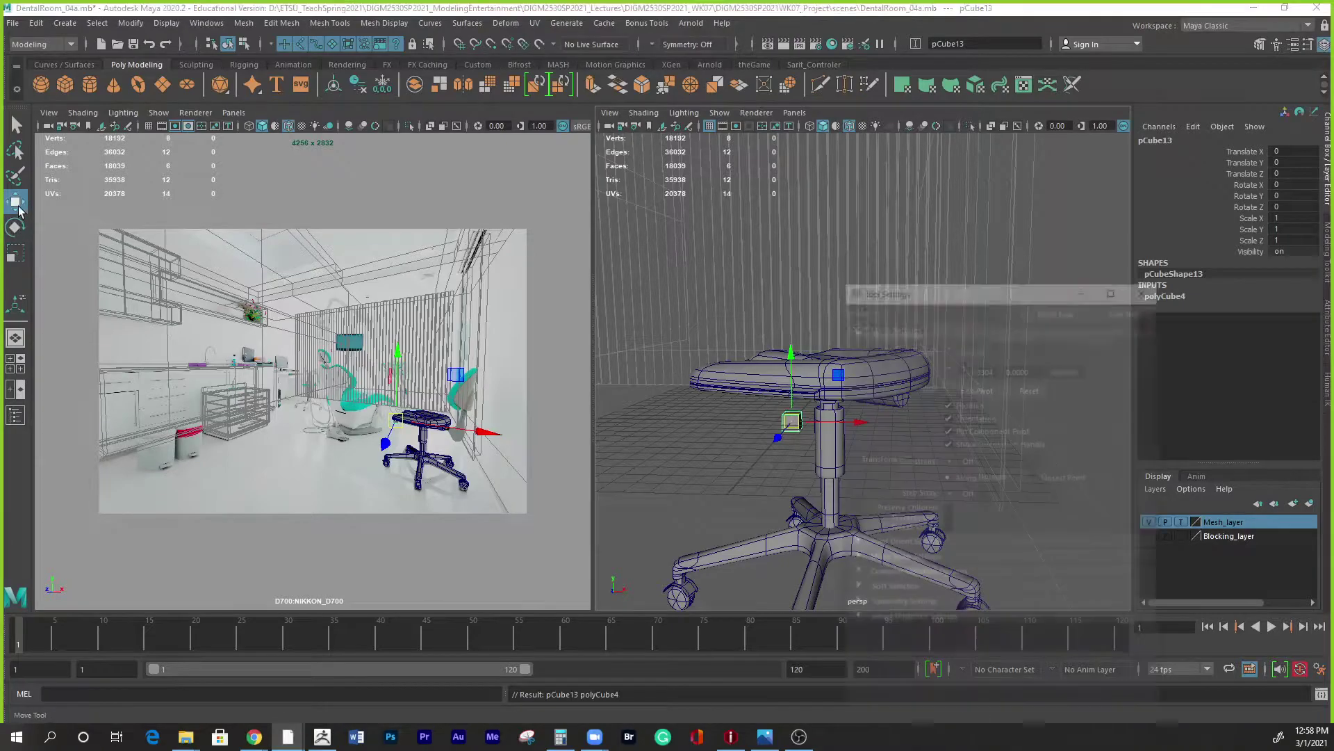
pyautogui.click(951, 347)
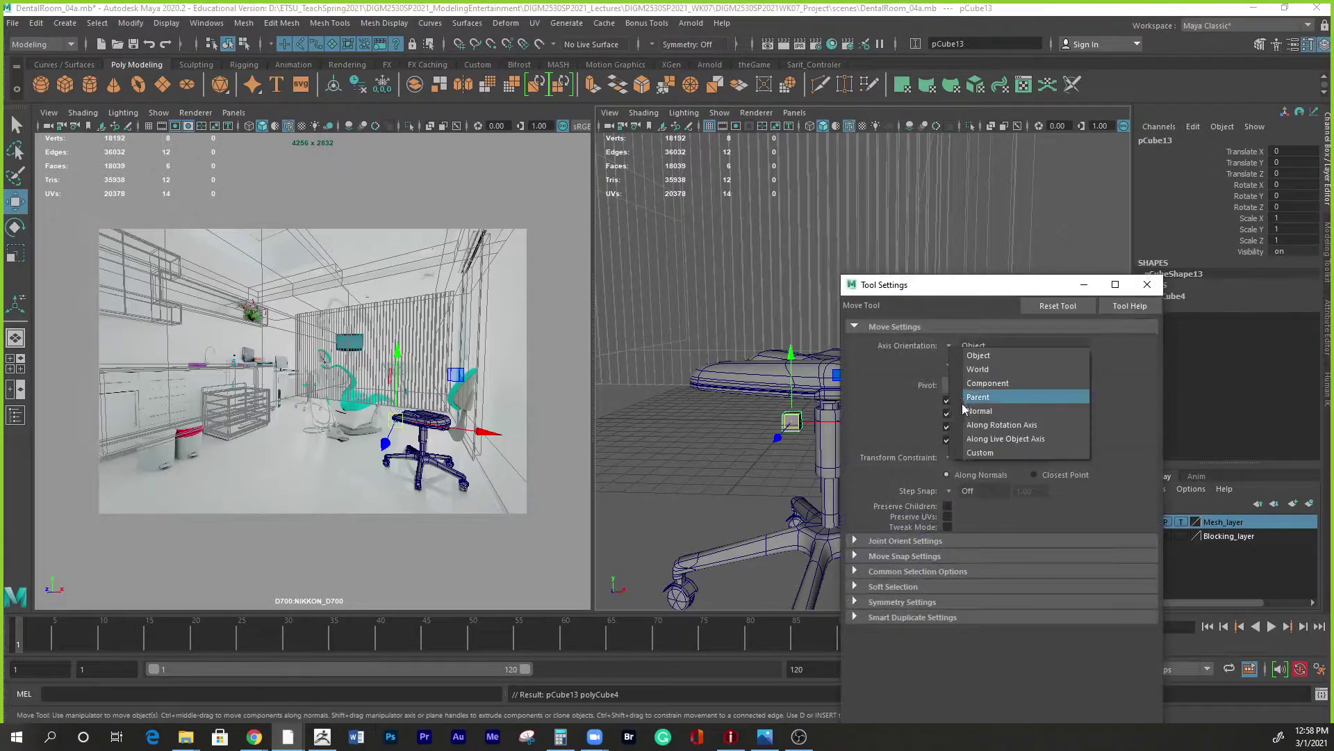
pyautogui.click(1152, 292)
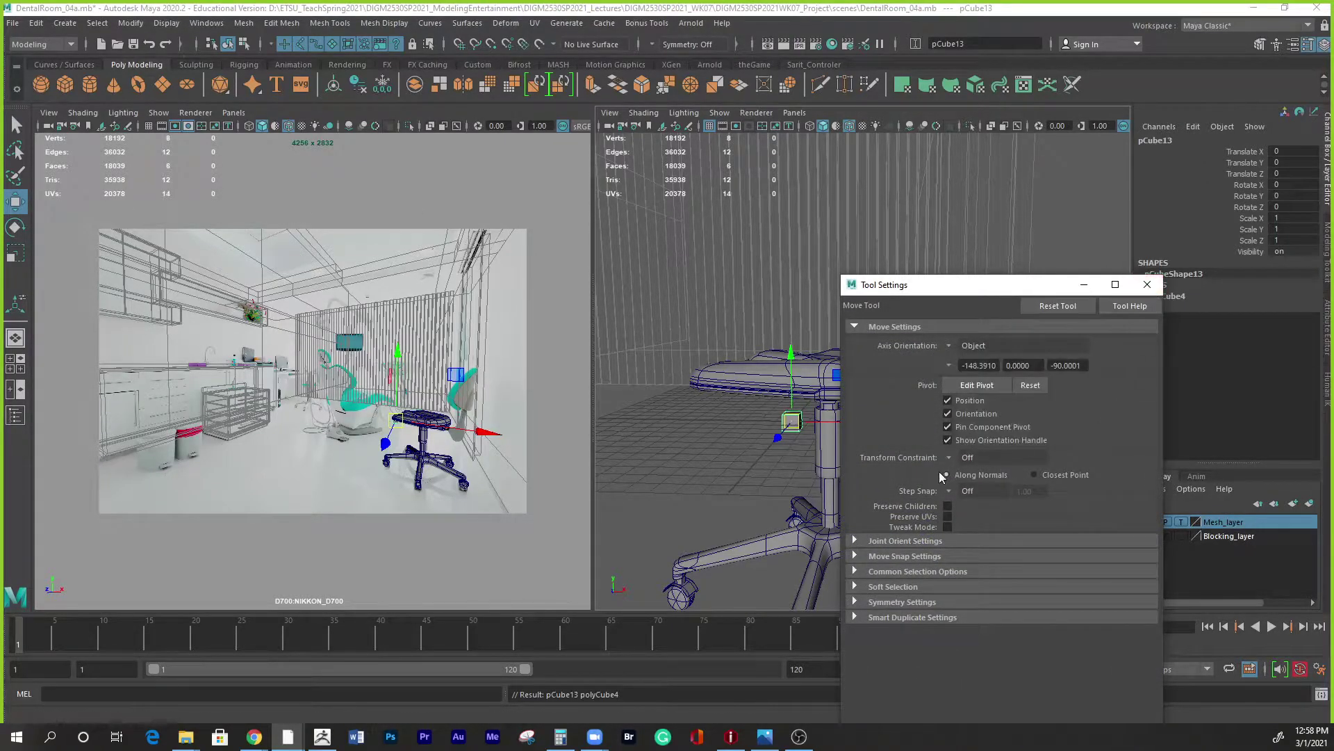
pyautogui.click(1147, 286)
# Match the new cube's translation to the office chair's upper column sleeve and deselect everything.
pyautogui.keyDown('alt'); pyautogui.moveTo(778, 417); pyautogui.dragTo(841, 420); pyautogui.keyUp('alt')
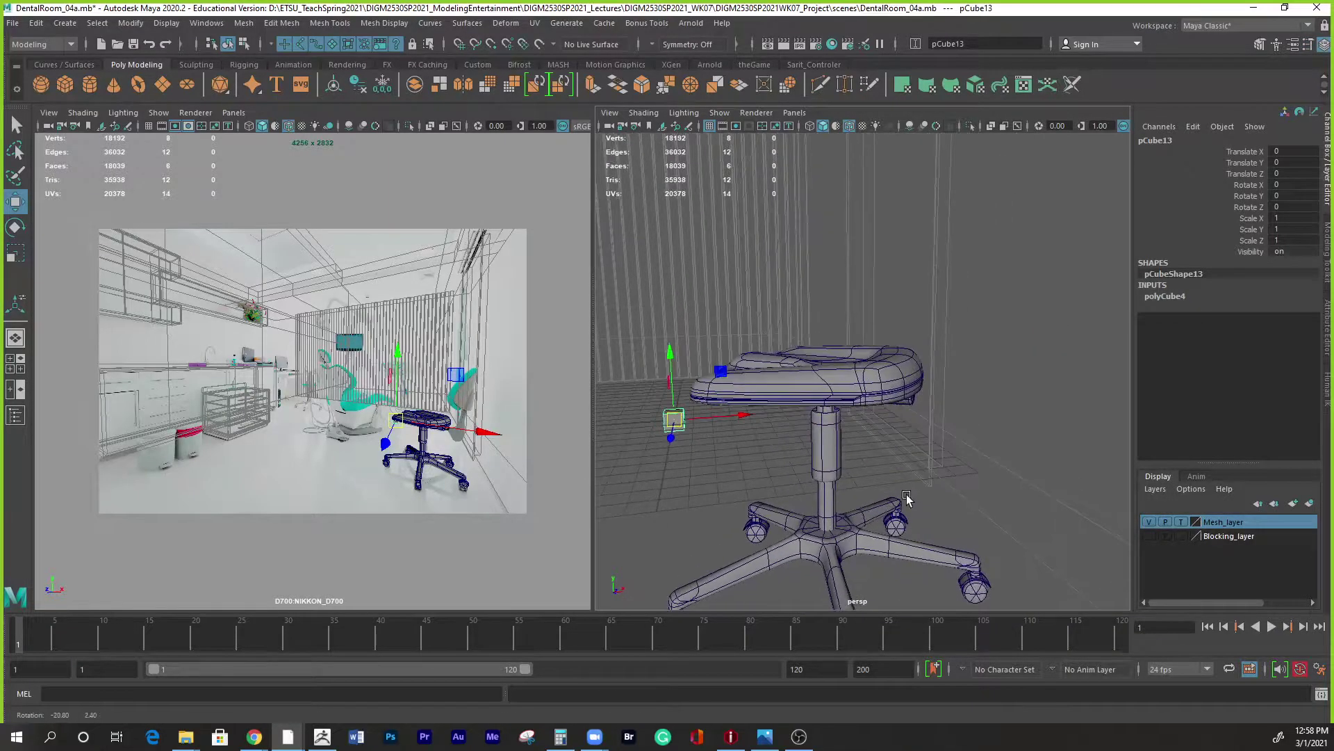
pyautogui.click(833, 434)
pyautogui.click(131, 23)
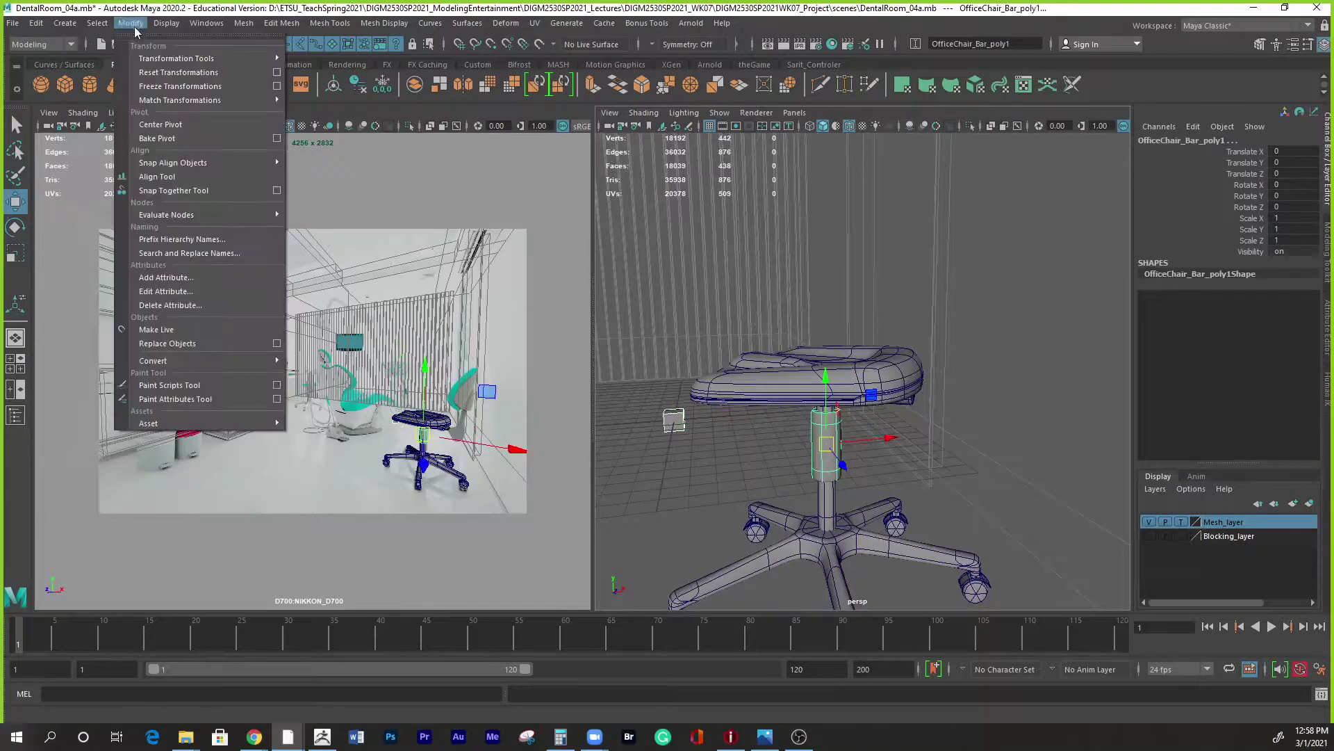
pyautogui.moveTo(203, 102)
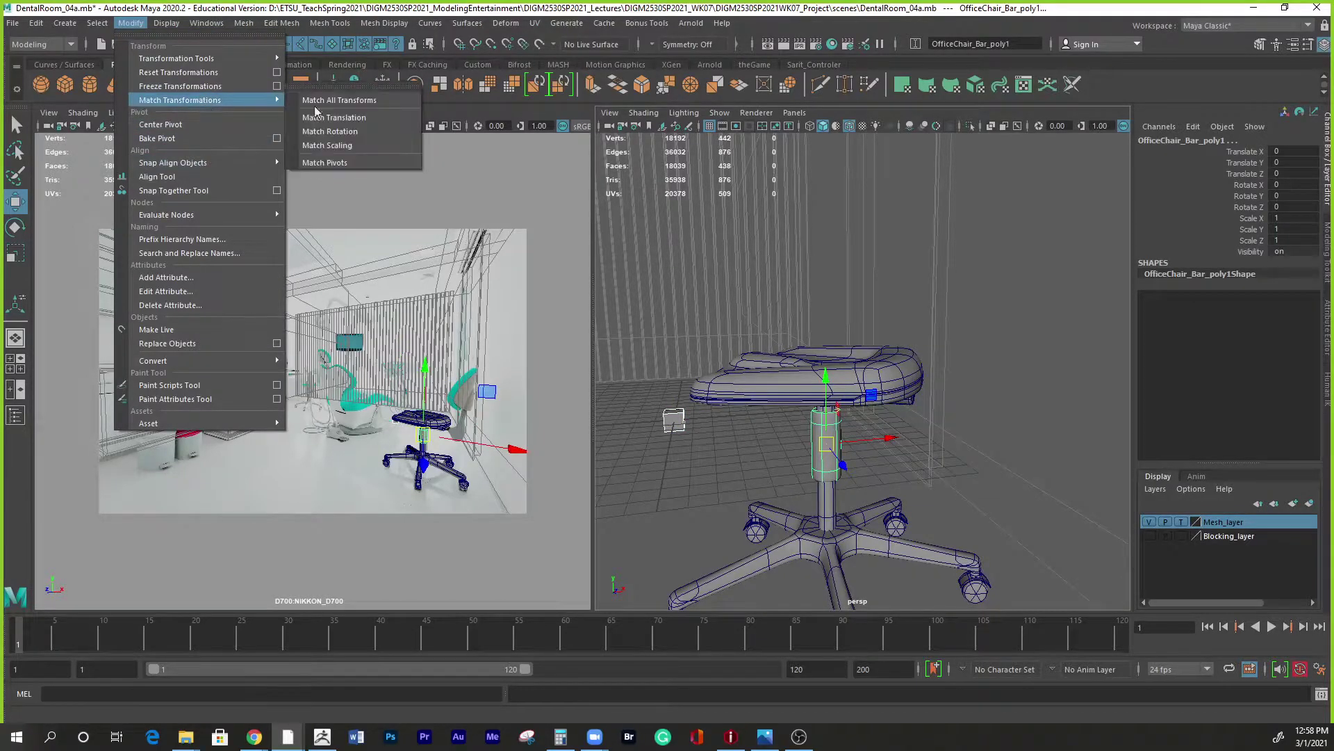
pyautogui.click(355, 118)
pyautogui.moveTo(897, 498)
pyautogui.keyDown('alt'); pyautogui.mouseDown()
pyautogui.moveTo(932, 499)
pyautogui.moveTo(918, 499)
pyautogui.mouseUp(); pyautogui.keyUp('alt')
pyautogui.click(954, 486)
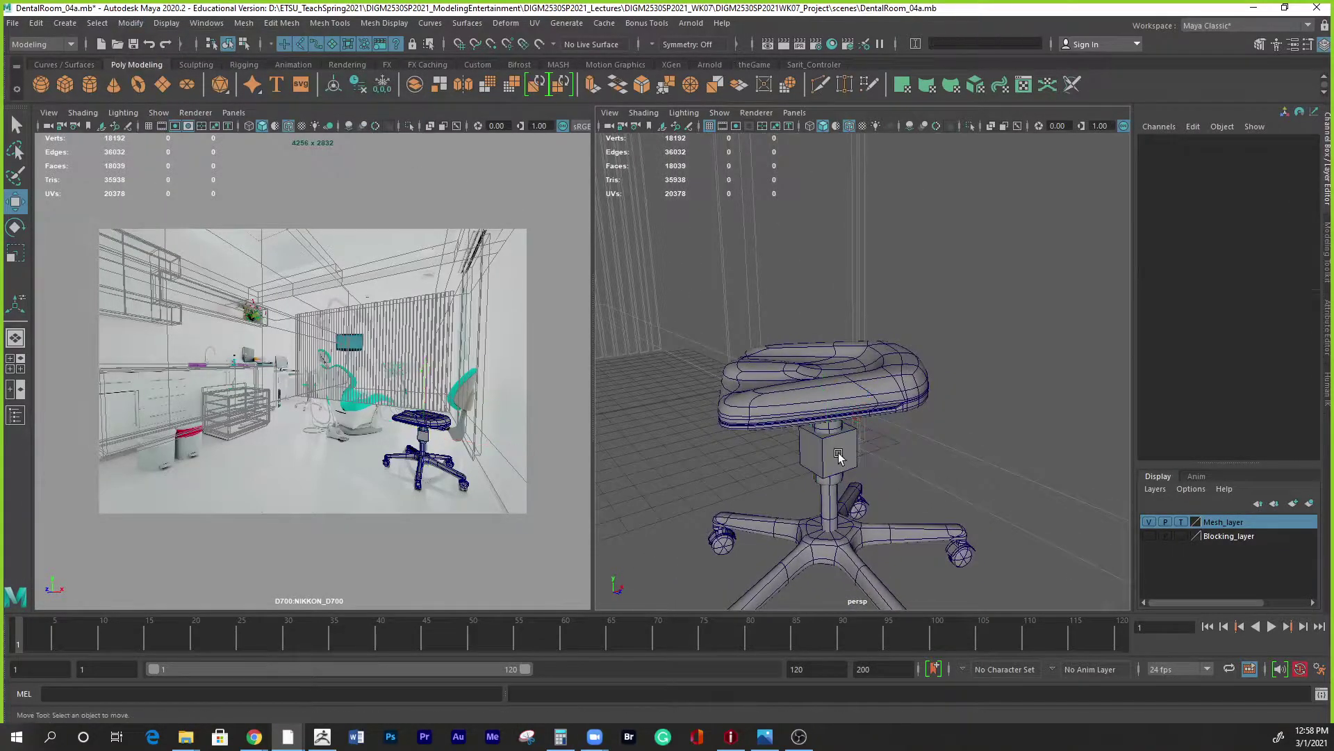
# Move the cube behind the seat and raise it to backrest height, at about X 8.71, Y 8.4.
pyautogui.click(843, 453)
pyautogui.moveTo(877, 438); pyautogui.dragTo(984, 403)
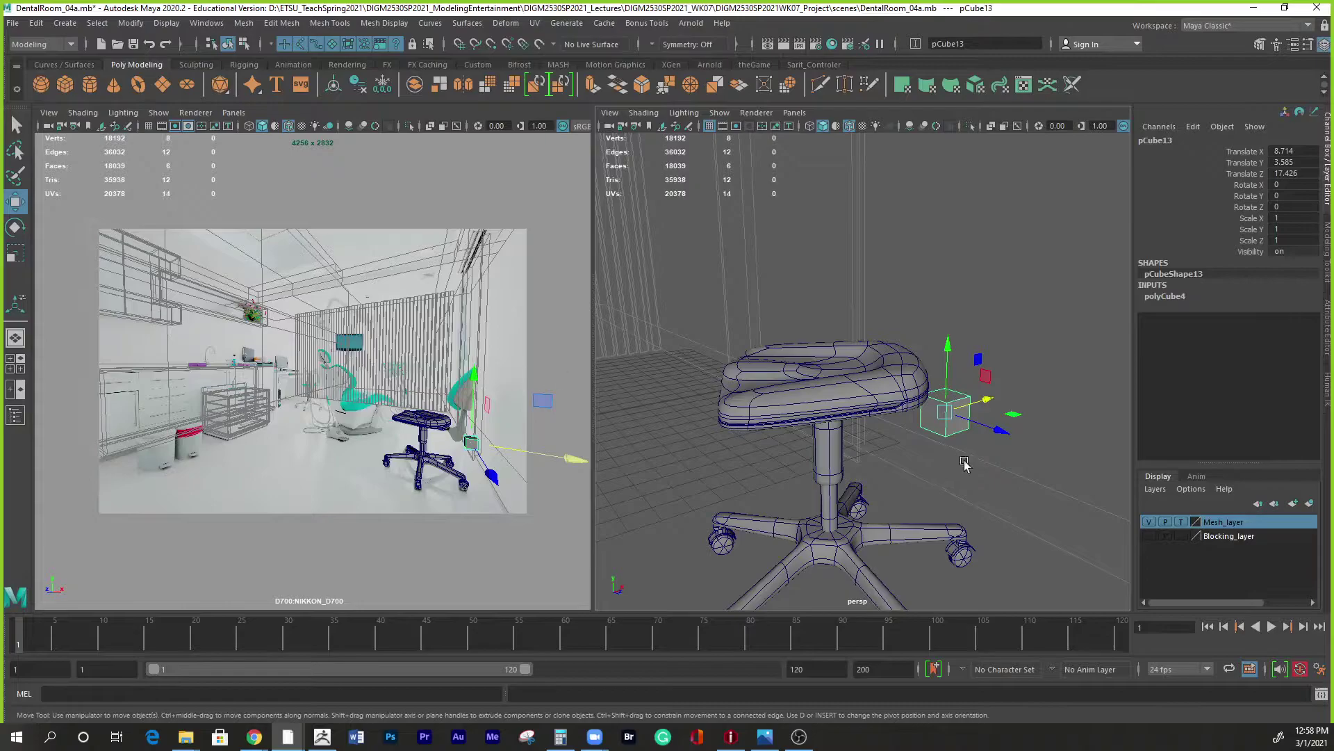
pyautogui.moveTo(478, 401); pyautogui.dragTo(480, 360)
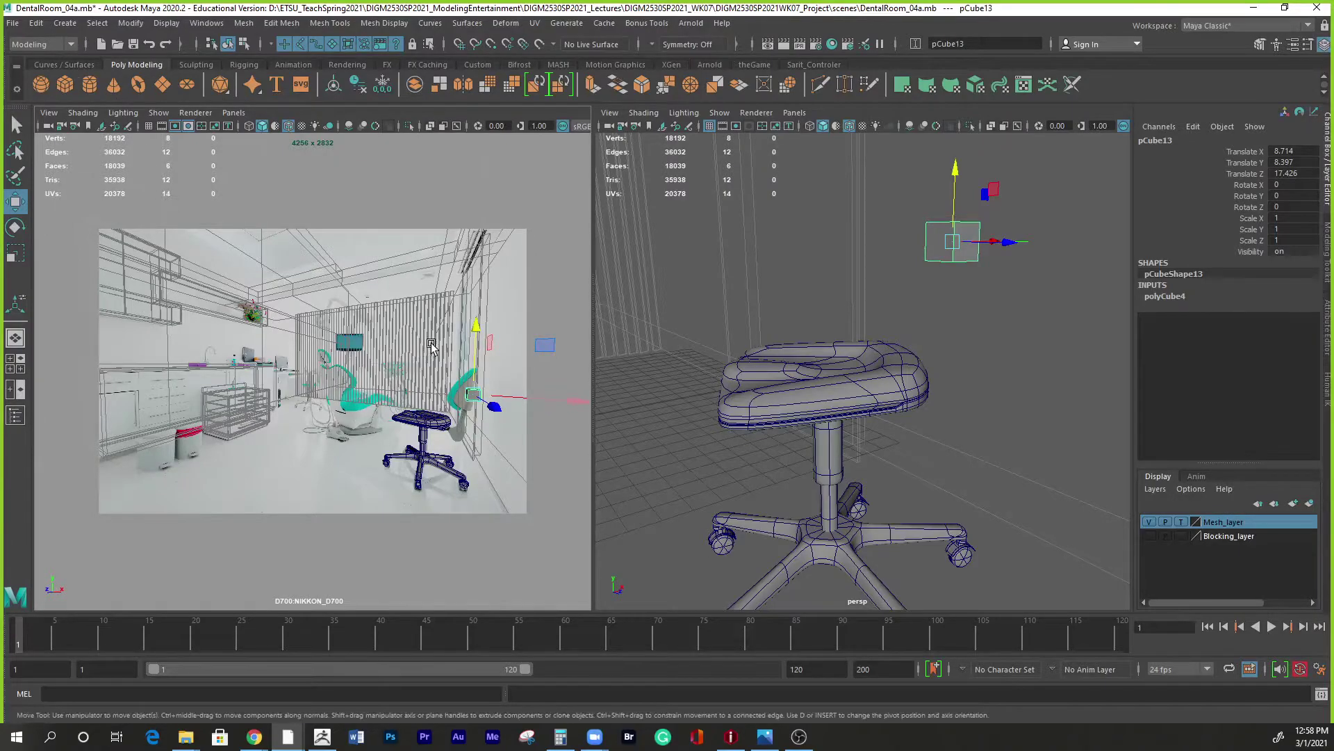
# Scale the cube into a thin backrest panel of about 0.285 in X, 3.87 in Y and 3.22 in Z.
pyautogui.press('r')
pyautogui.moveTo(568, 408); pyautogui.dragTo(514, 407)
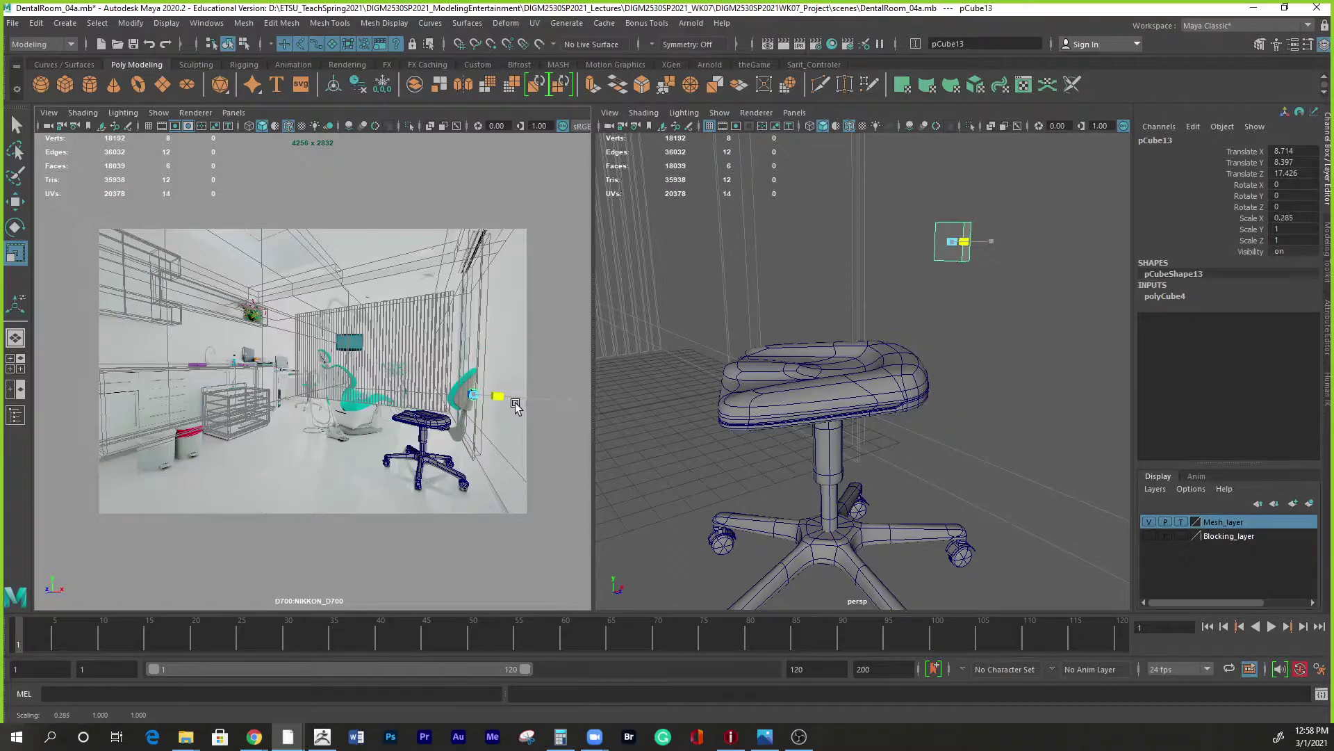
pyautogui.moveTo(475, 334); pyautogui.dragTo(484, 188)
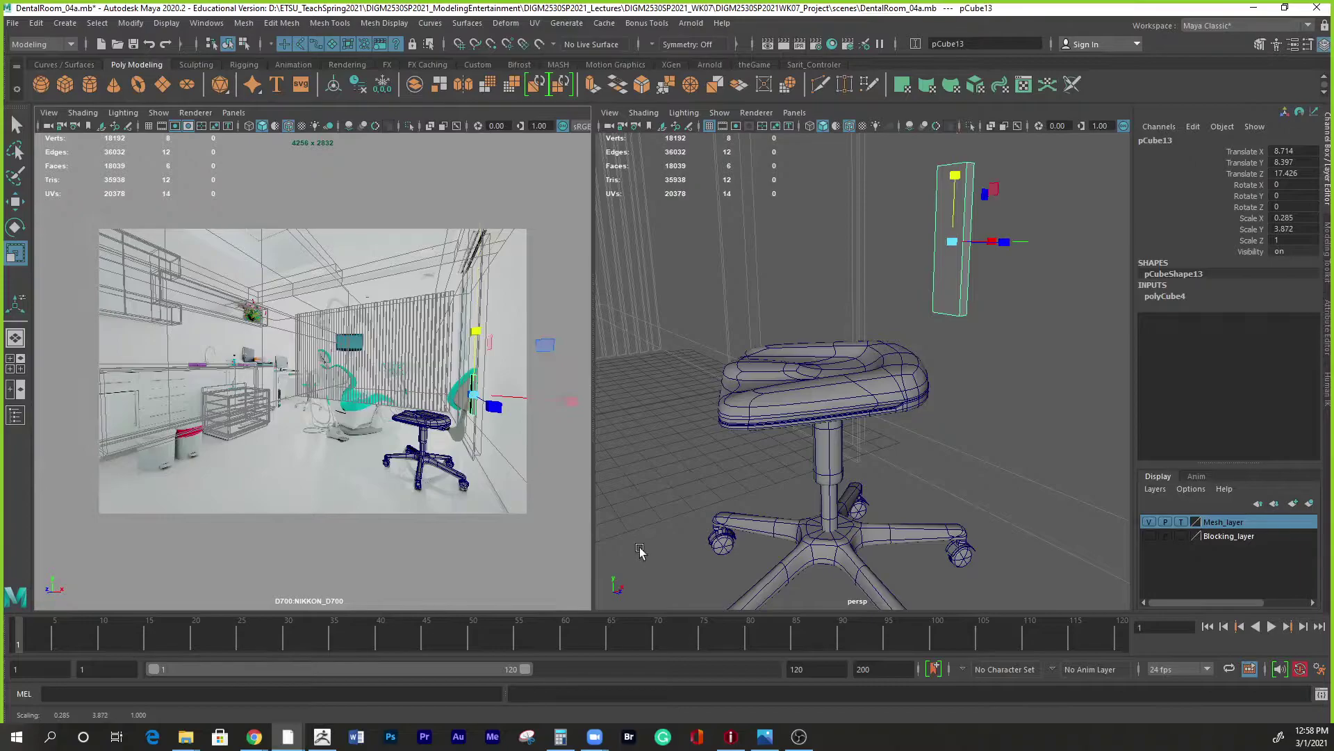
pyautogui.keyDown('alt'); pyautogui.moveTo(969, 298); pyautogui.dragTo(894, 251); pyautogui.keyUp('alt')
pyautogui.moveTo(868, 187); pyautogui.dragTo(1007, 170)
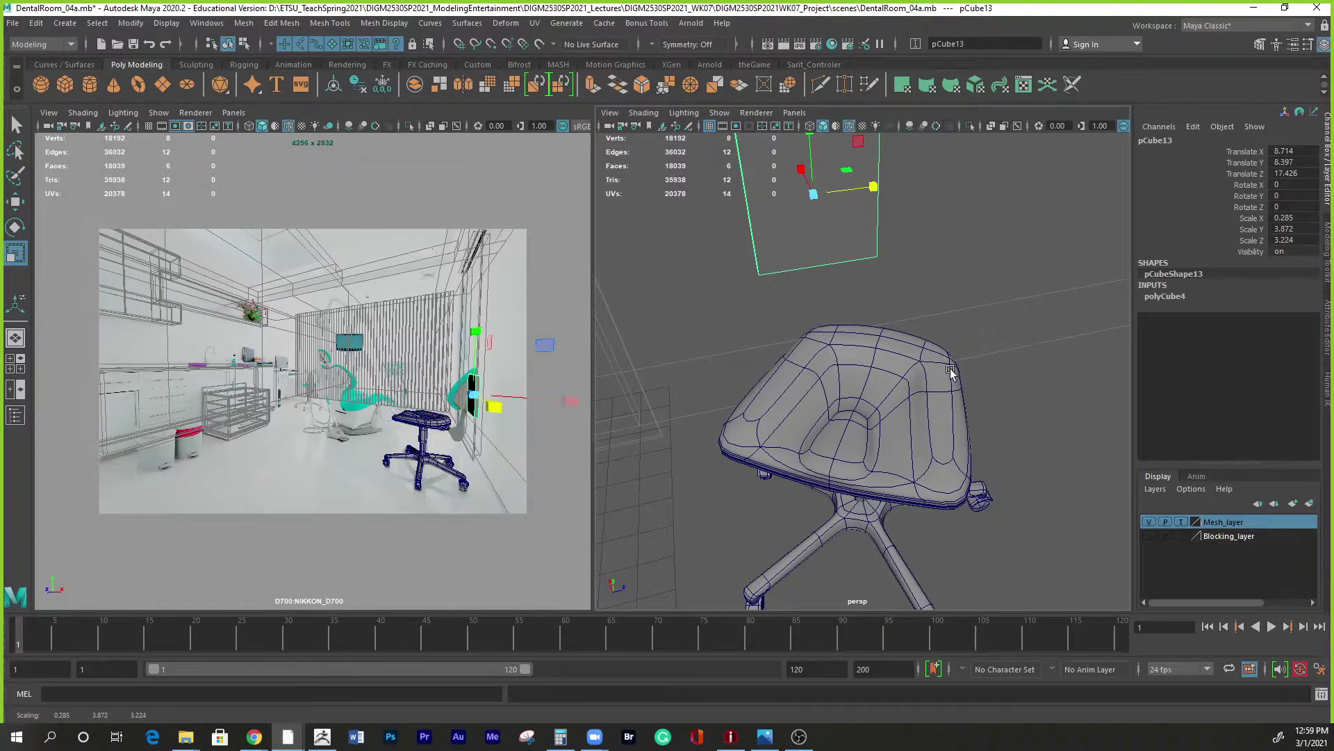
# Move the backrest panel over the rear of the seat and rotate it to about -32 degrees in Y.
pyautogui.keyDown('alt'); pyautogui.moveTo(886, 326); pyautogui.dragTo(868, 385); pyautogui.keyUp('alt')
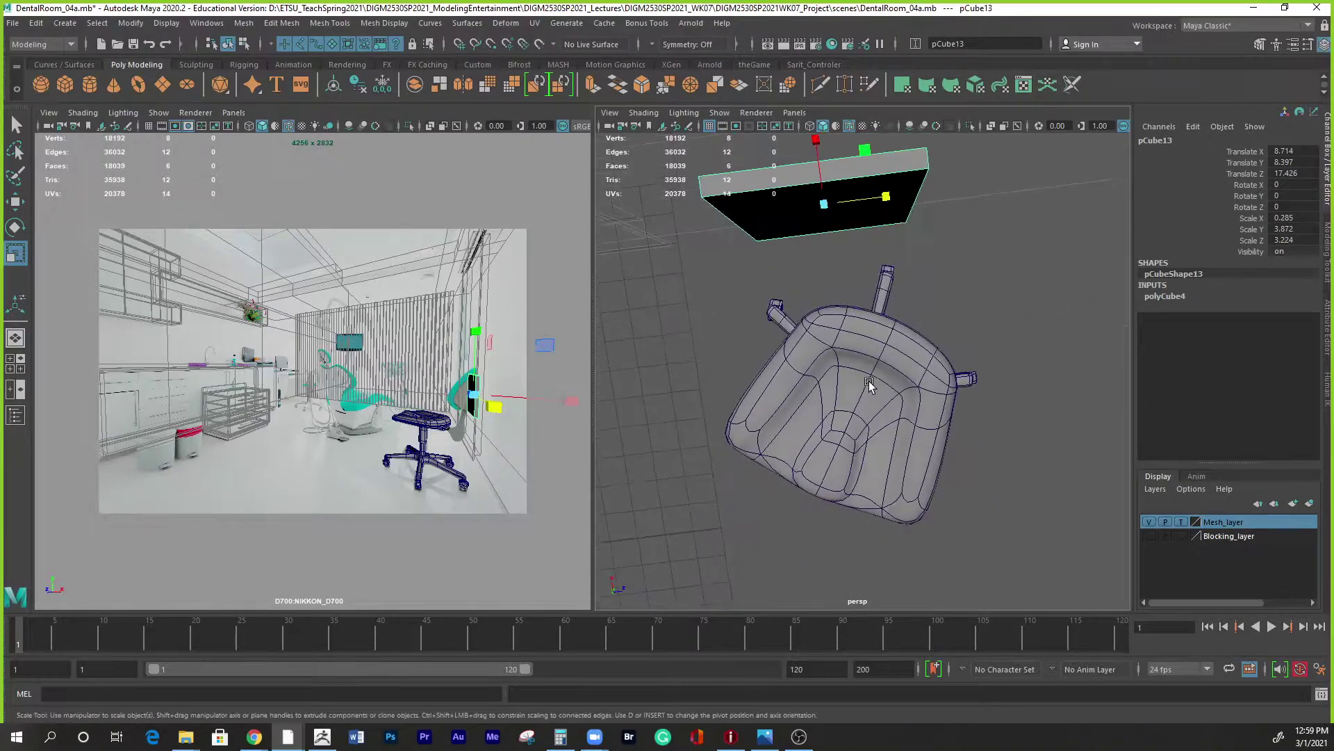
pyautogui.press('w')
pyautogui.moveTo(820, 174); pyautogui.dragTo(881, 353)
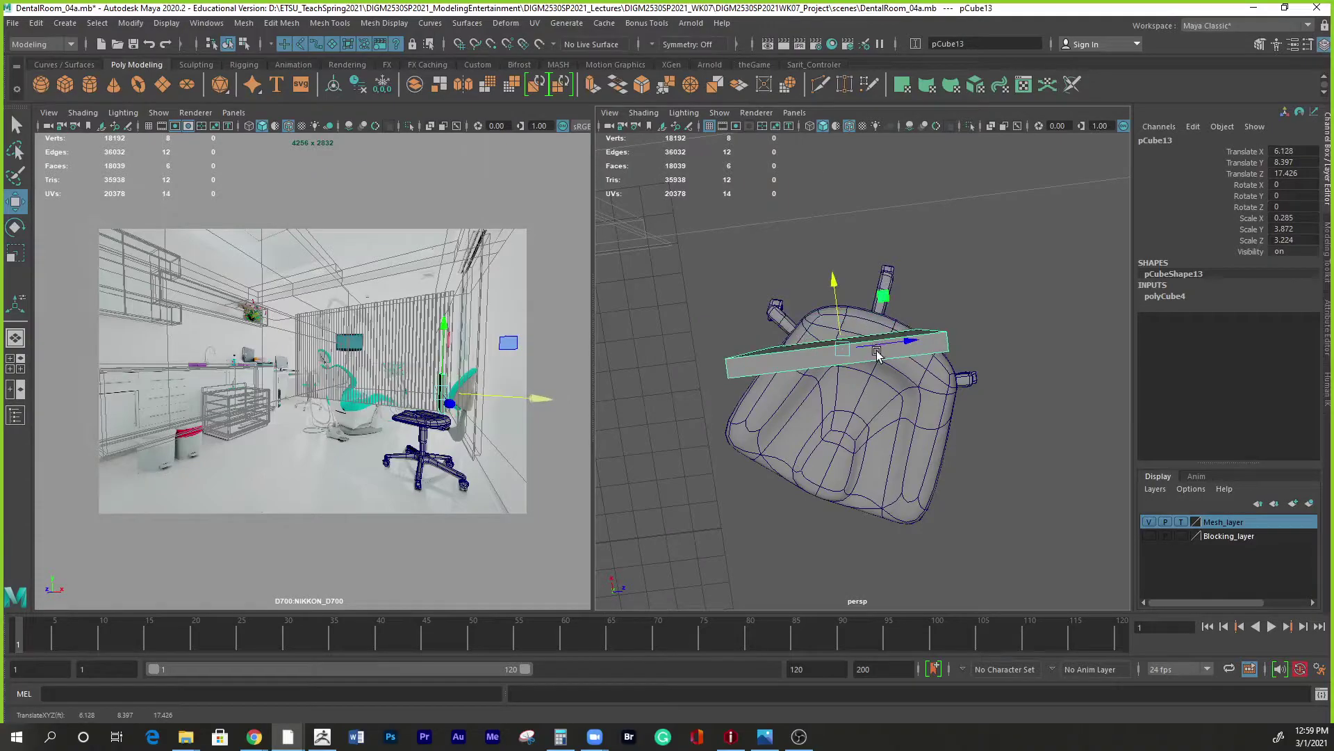
pyautogui.press('e')
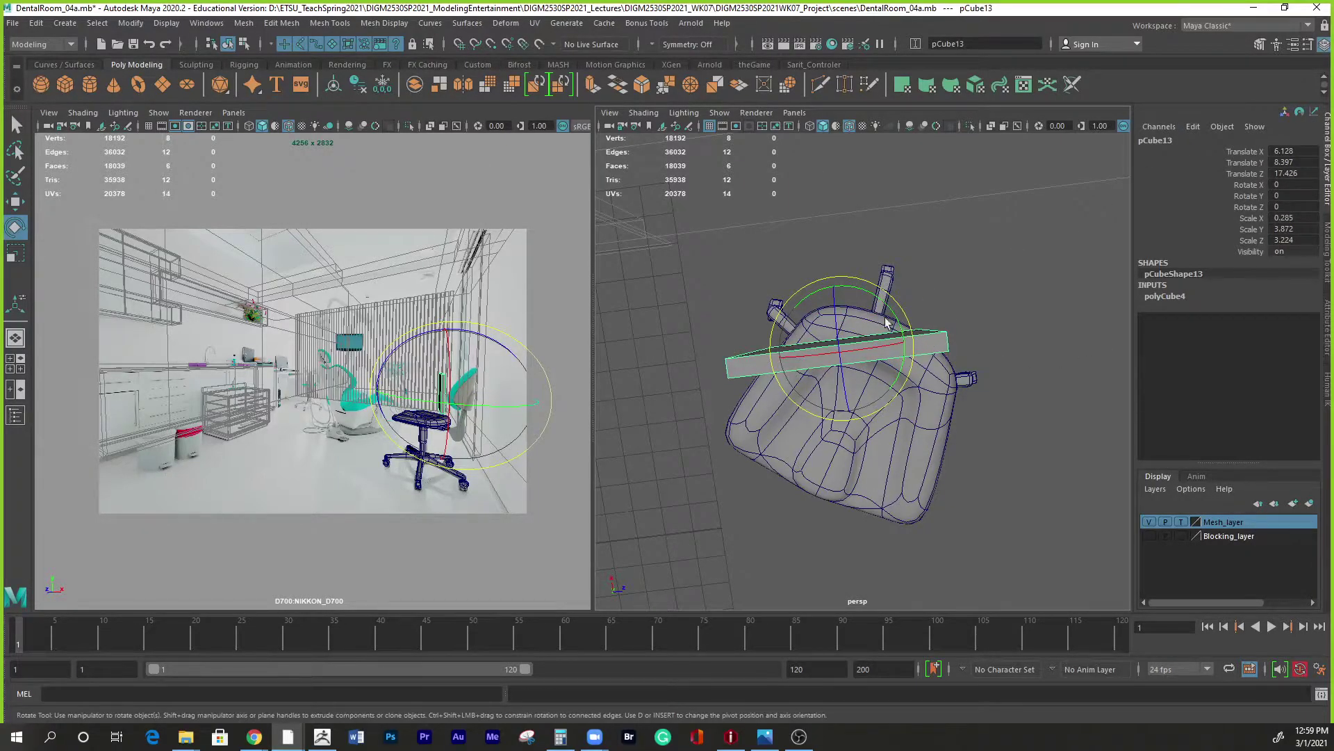
pyautogui.moveTo(884, 300); pyautogui.dragTo(937, 389)
# Shift the panel to the seat's back edge, about X 6.7, Z 18.53, and refine its Y rotation to about -29 degrees.
pyautogui.press('w')
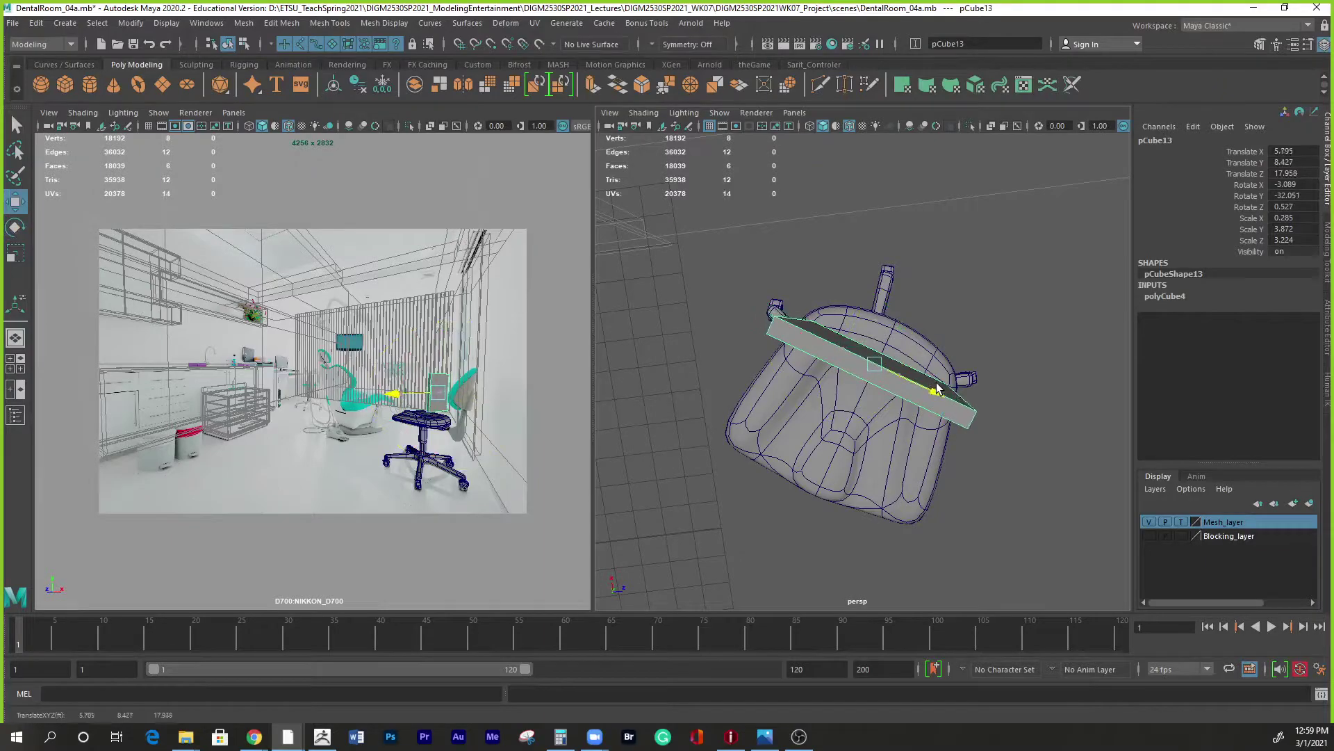
pyautogui.moveTo(893, 337); pyautogui.dragTo(930, 281)
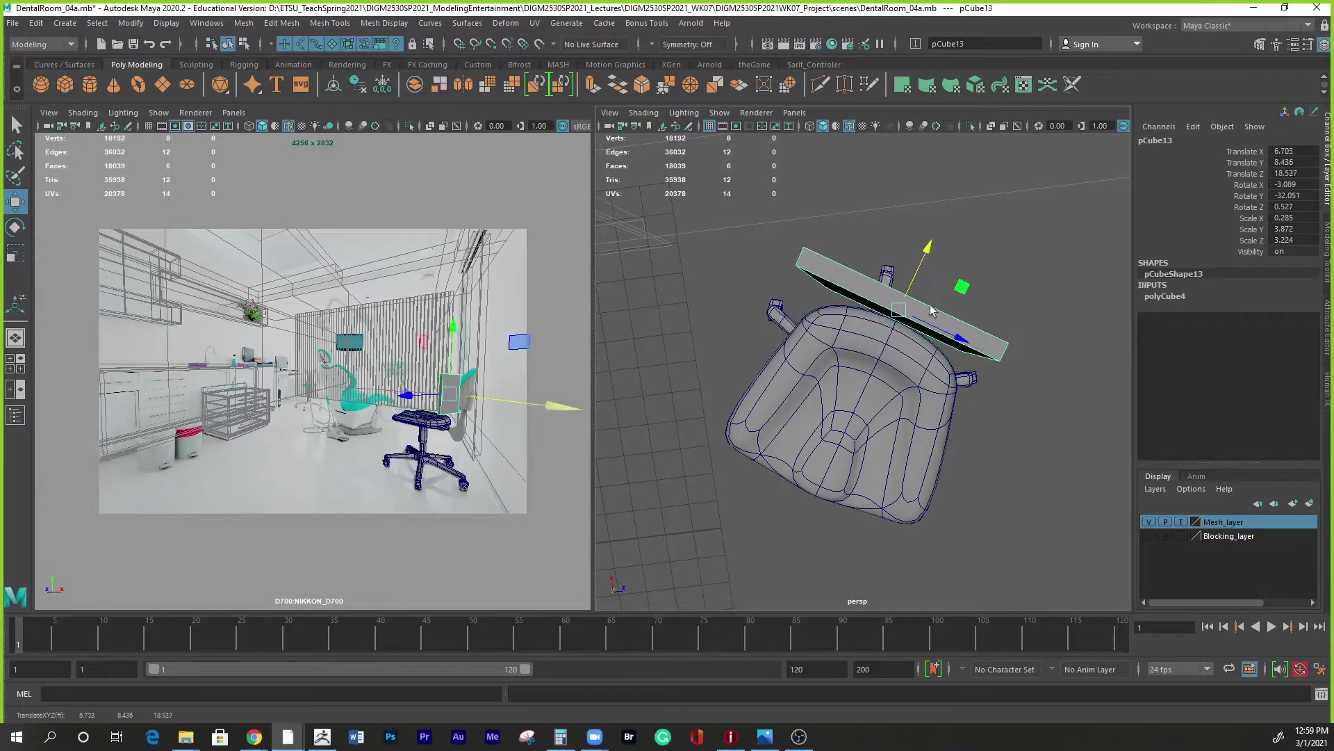
pyautogui.press('e')
pyautogui.moveTo(928, 367); pyautogui.dragTo(932, 369)
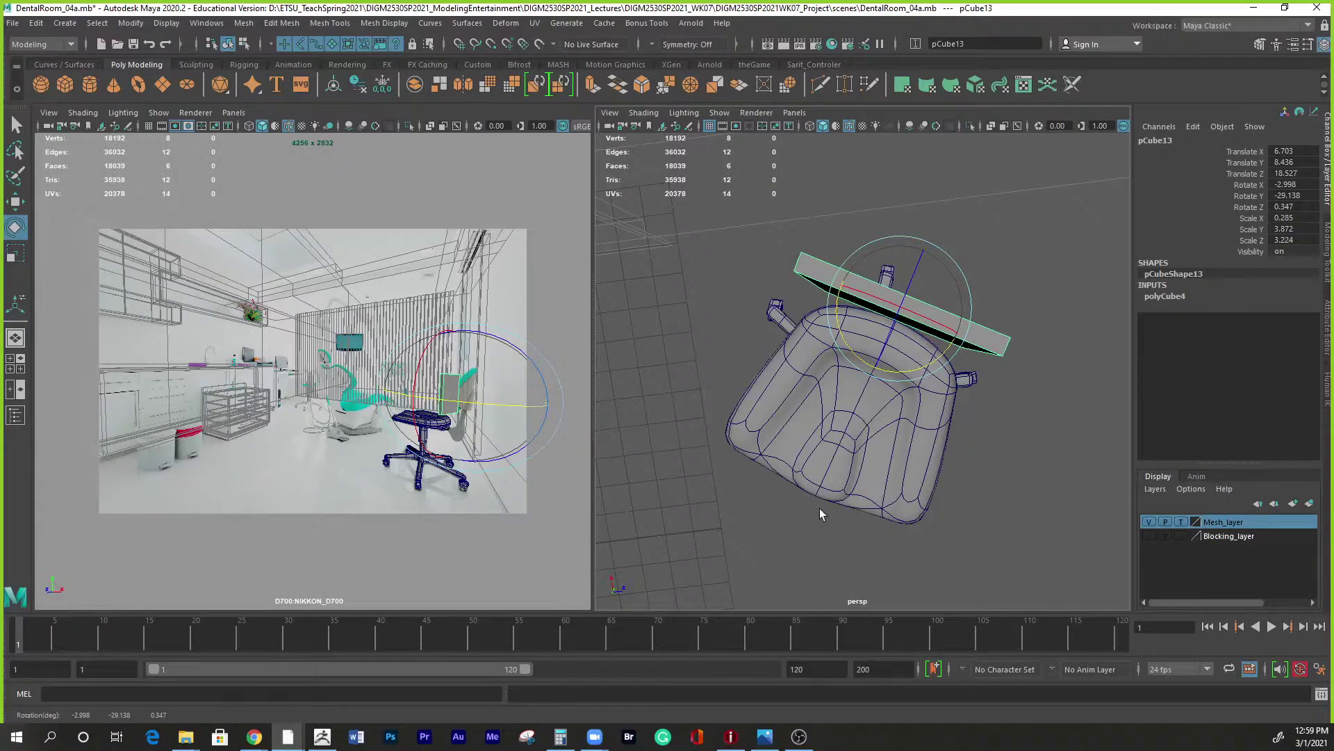
# Move the panel back and up over the photo's backrest, to about X 7.8, Y 9.14, Z 19.1.
pyautogui.press('w')
pyautogui.moveTo(556, 407); pyautogui.dragTo(592, 410)
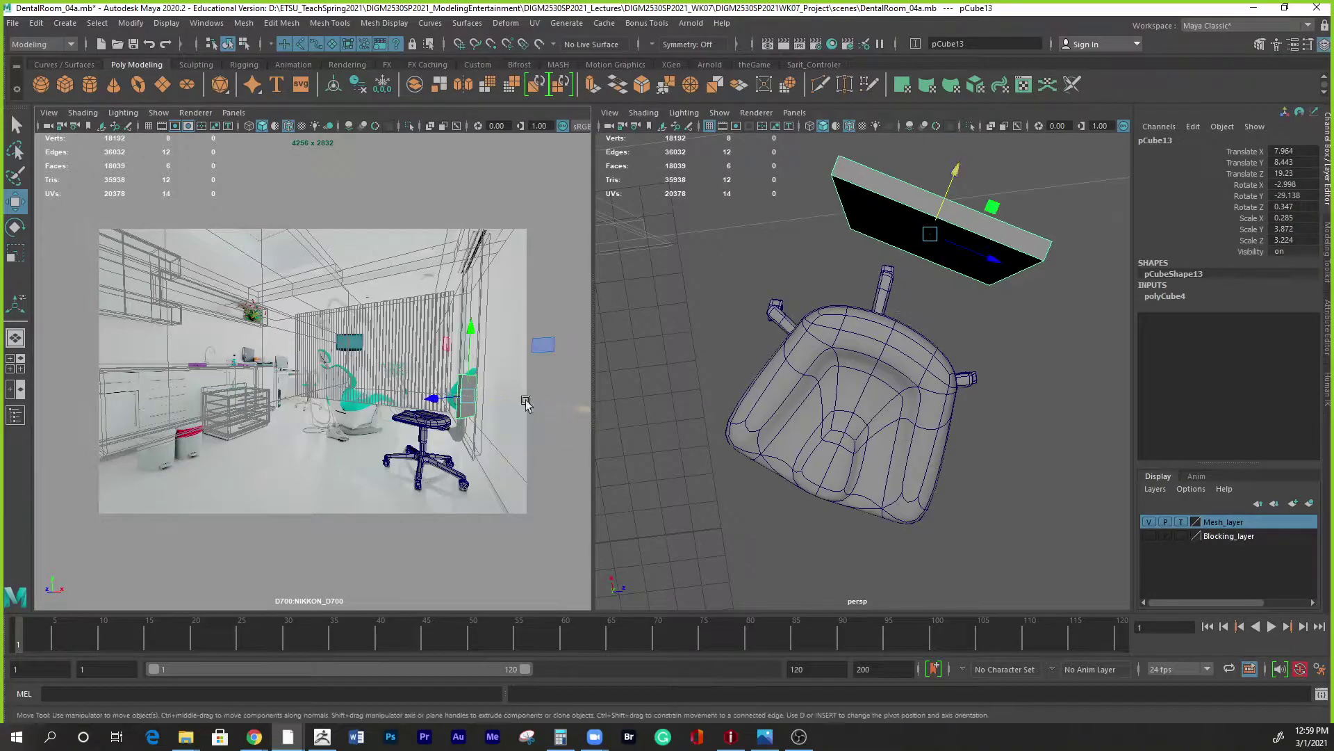
pyautogui.moveTo(475, 370); pyautogui.dragTo(478, 363)
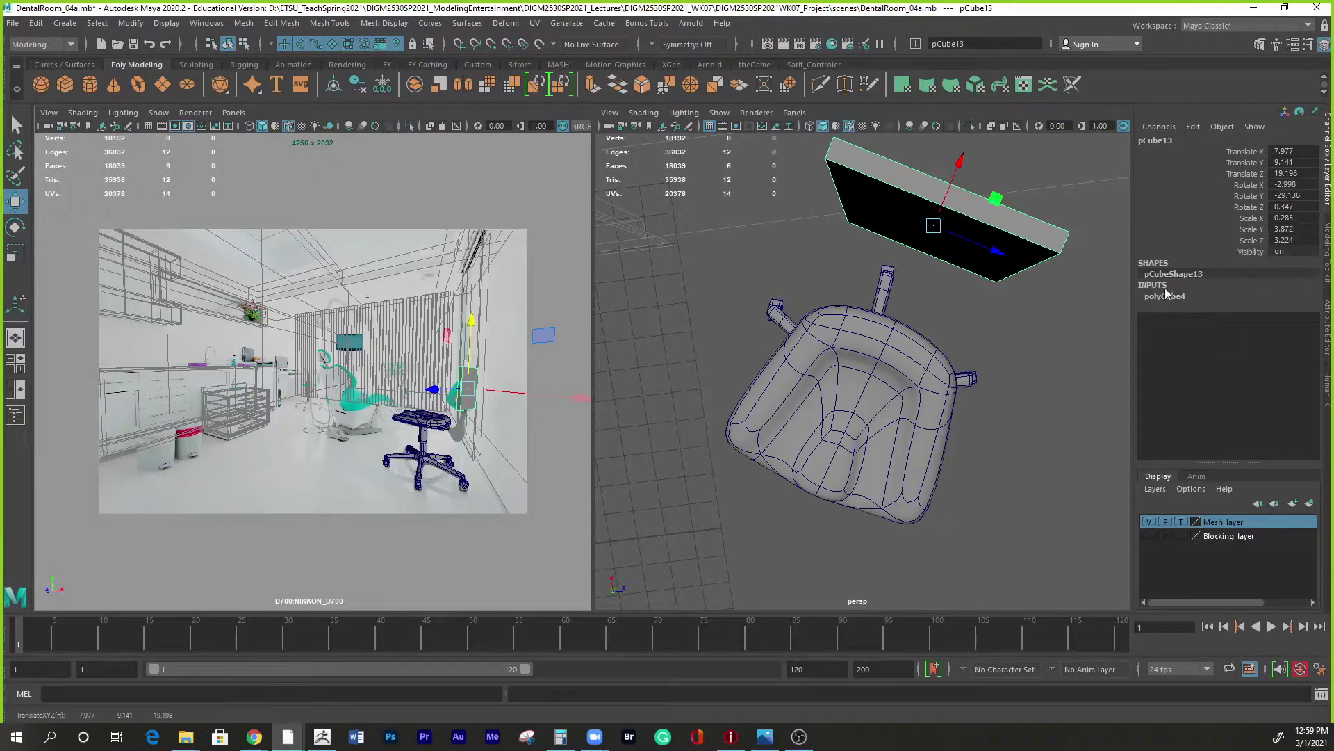
pyautogui.keyDown('alt'); pyautogui.moveTo(1010, 323); pyautogui.dragTo(993, 231); pyautogui.keyUp('alt')
pyautogui.keyDown('alt'); pyautogui.moveTo(1009, 247); pyautogui.dragTo(1091, 285); pyautogui.keyUp('alt')
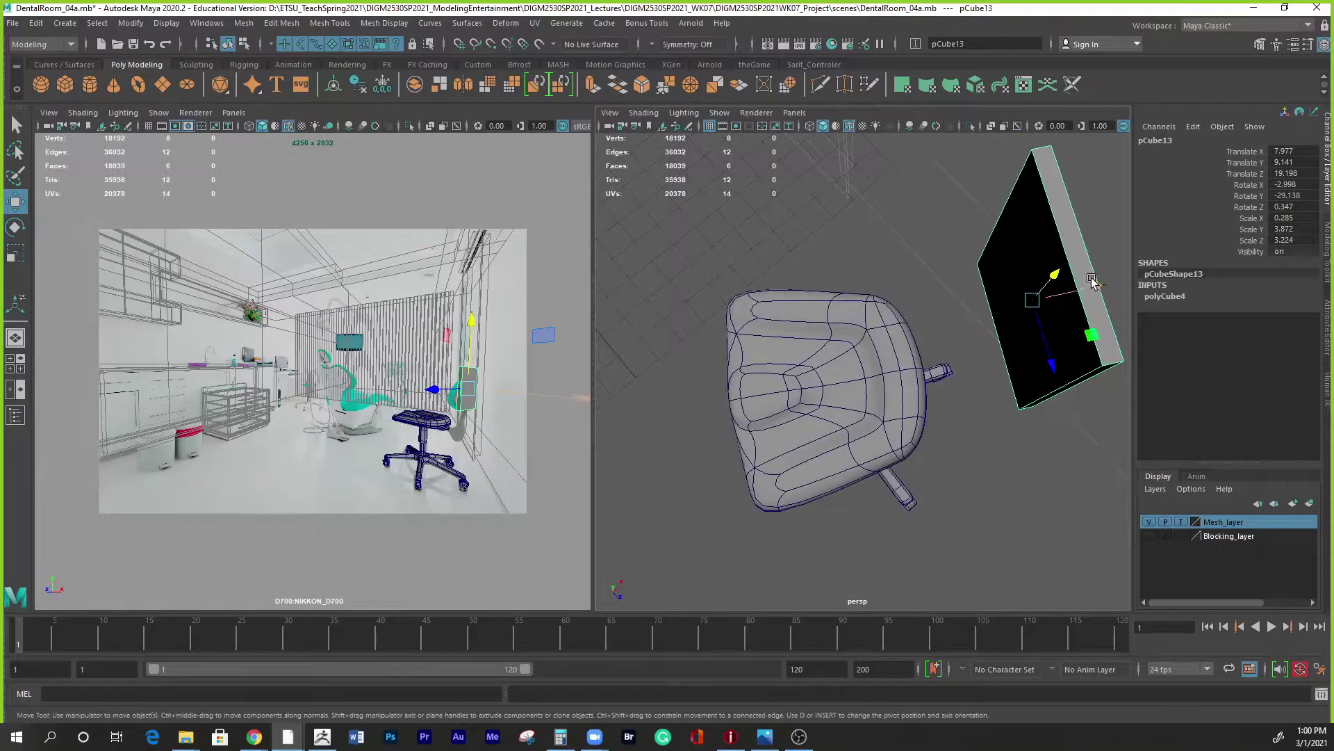
pyautogui.moveTo(1098, 286); pyautogui.dragTo(1085, 292, button='middle')
# Widen the backrest panel to a Z scale of about 3.51.
pyautogui.moveTo(1050, 397)
pyautogui.keyDown('alt'); pyautogui.mouseDown()
pyautogui.moveTo(1058, 387)
pyautogui.moveTo(1041, 376)
pyautogui.moveTo(1033, 397)
pyautogui.mouseUp(); pyautogui.keyUp('alt')
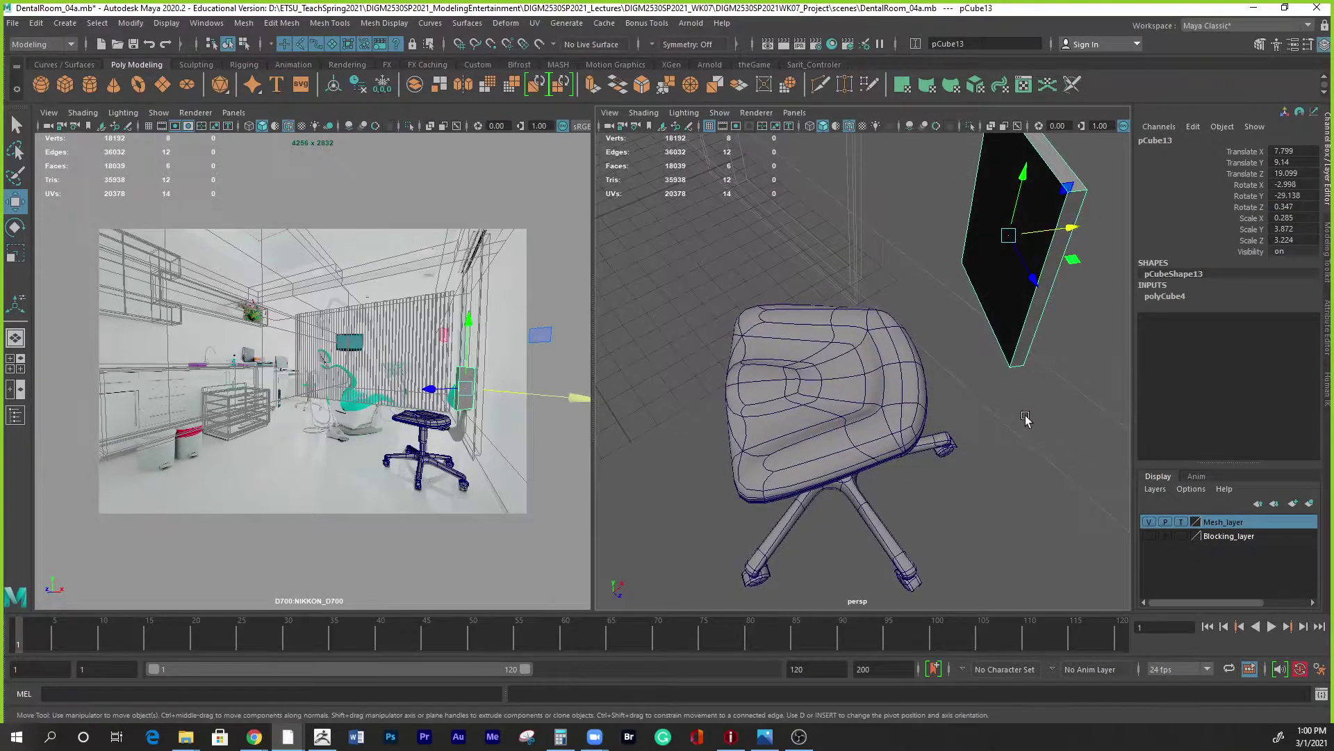
pyautogui.keyDown('alt'); pyautogui.moveTo(973, 304); pyautogui.dragTo(927, 341); pyautogui.keyUp('alt')
pyautogui.press('r')
pyautogui.moveTo(934, 261); pyautogui.dragTo(941, 257)
pyautogui.press('w')
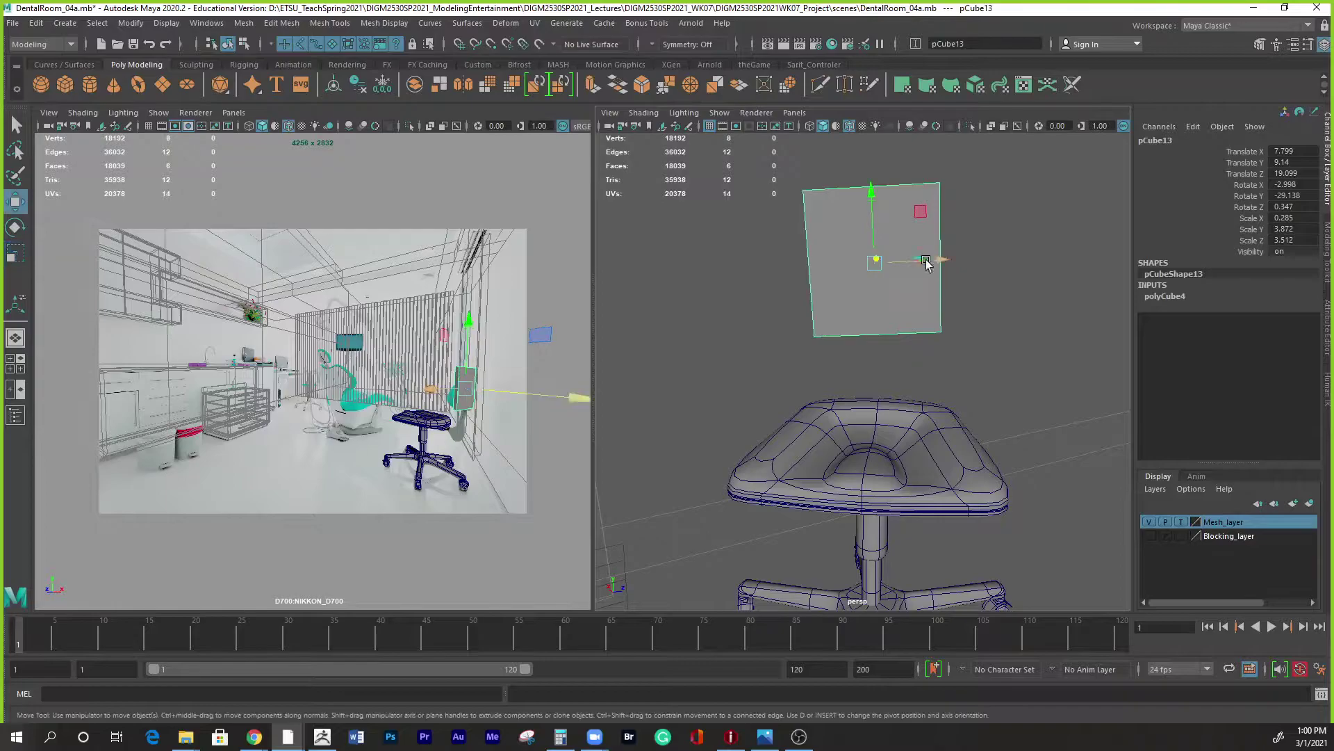
# Tilt the backrest panel to about -14 degrees in Z, move it to about X 7.53, Y 9.09, Z 19.44, and show the camera view in X-ray.
pyautogui.keyDown('alt'); pyautogui.moveTo(980, 339); pyautogui.dragTo(965, 369); pyautogui.keyUp('alt')
pyautogui.moveTo(941, 300)
pyautogui.mouseDown()
pyautogui.moveTo(929, 304)
pyautogui.moveTo(982, 288)
pyautogui.moveTo(935, 280)
pyautogui.moveTo(950, 278)
pyautogui.mouseUp()
pyautogui.press('e')
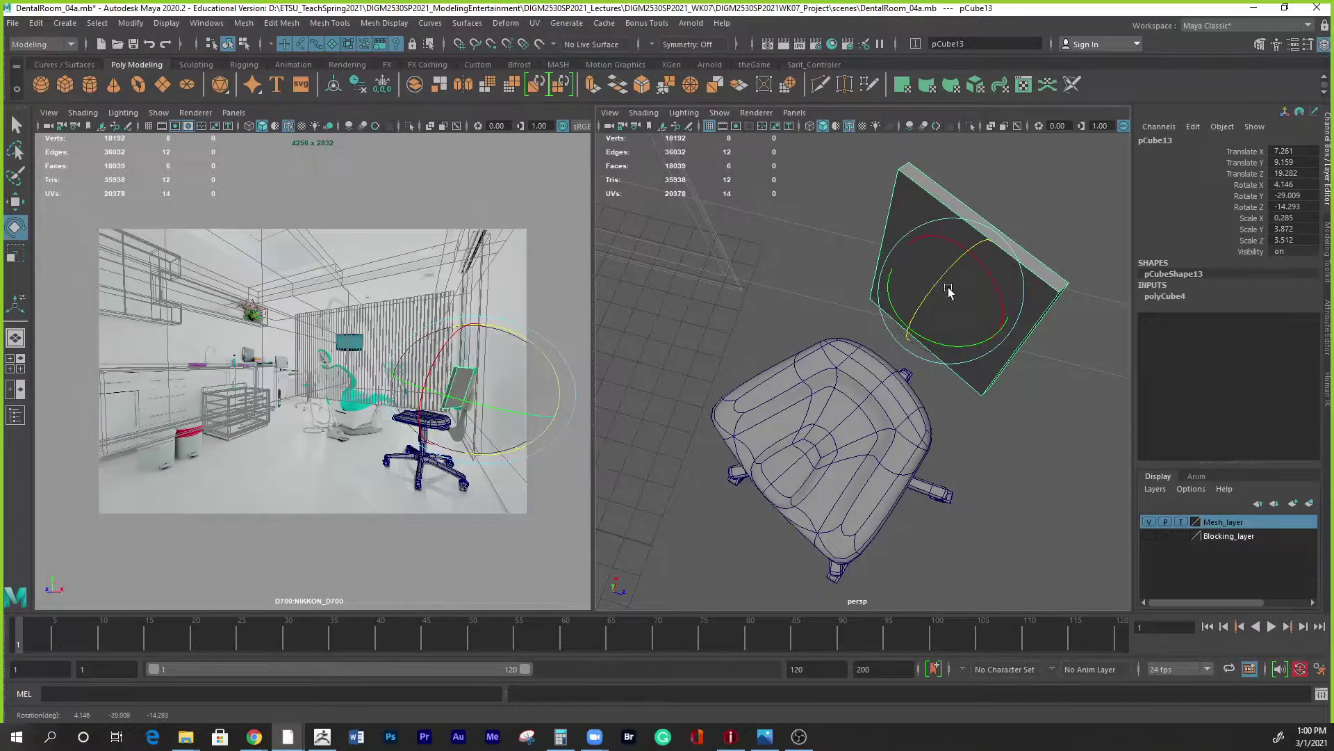
pyautogui.press('w')
pyautogui.moveTo(972, 275); pyautogui.dragTo(985, 272)
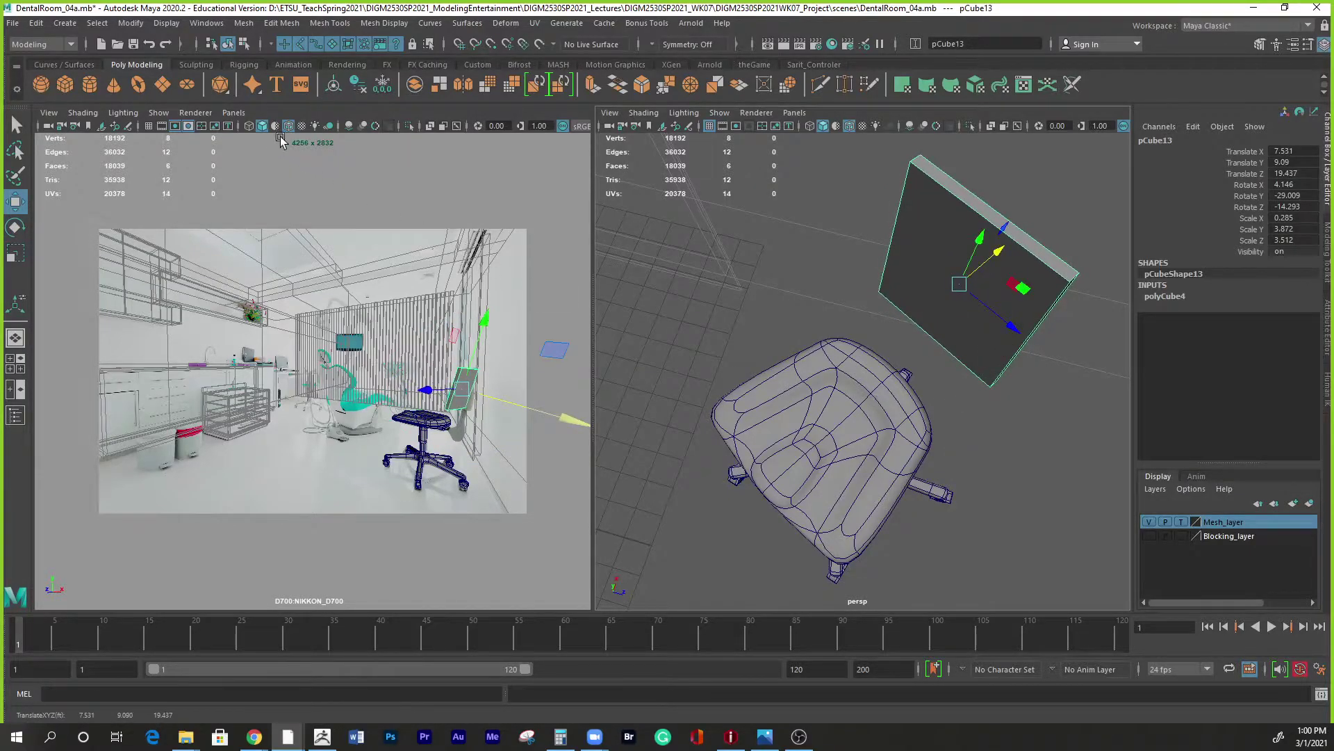
pyautogui.click(431, 126)
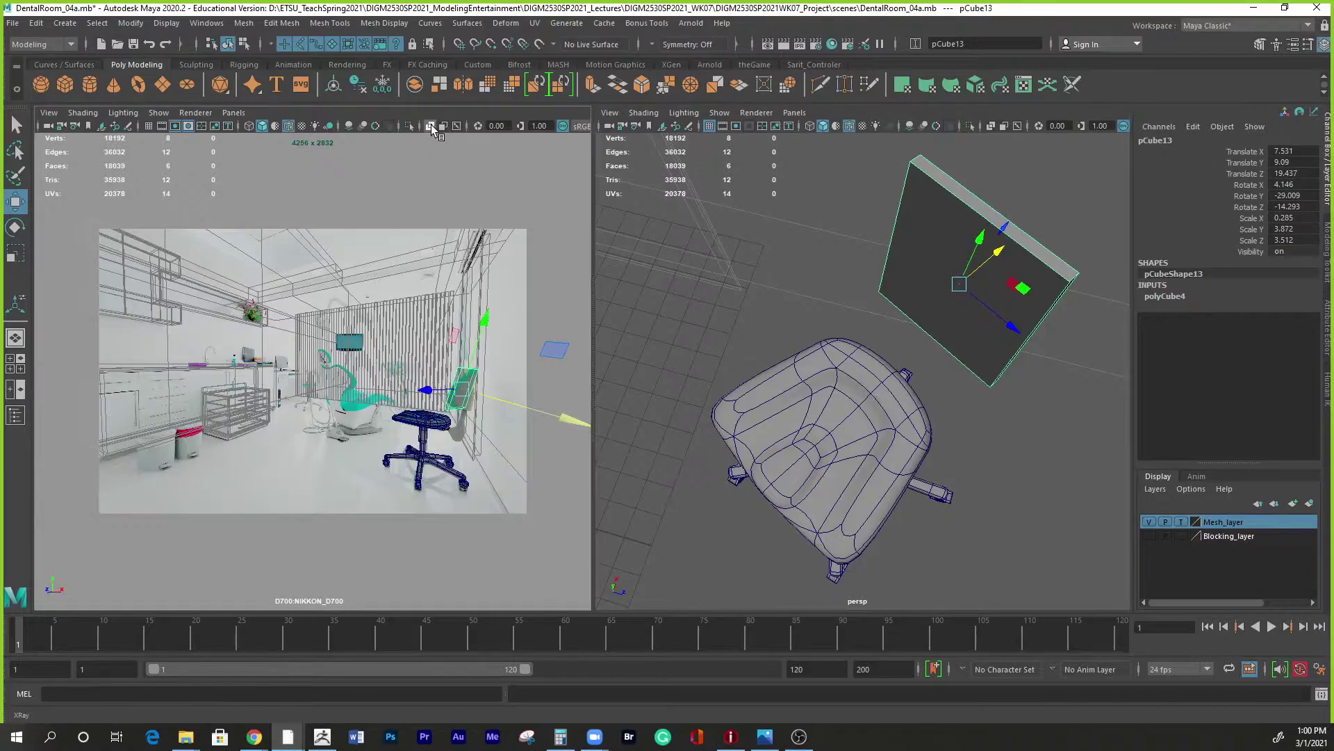
pyautogui.click(262, 126)
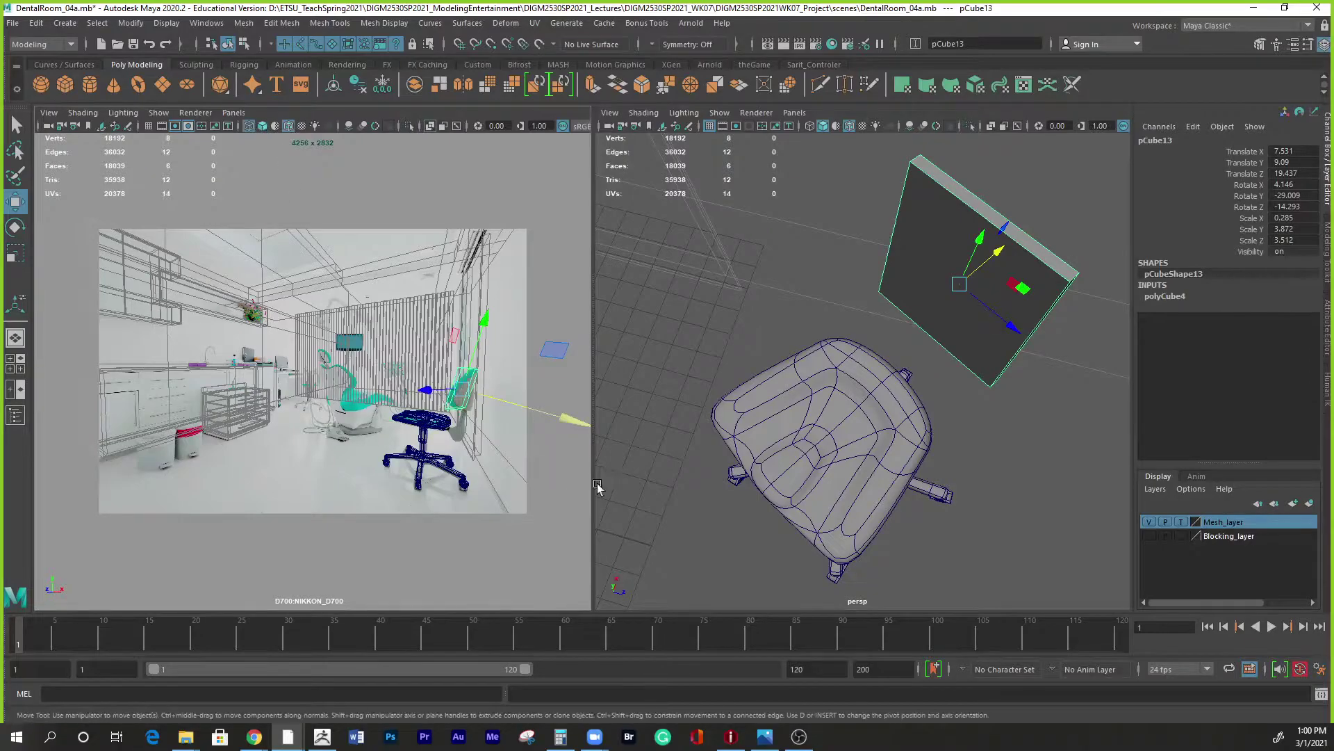
# Try to taper the backrest panel by scaling its top face narrower along the panel's width, then undo the scale.
pyautogui.moveTo(1035, 238)
pyautogui.mouseDown(button='right')
pyautogui.moveTo(1036, 267)
pyautogui.moveTo(1020, 241)
pyautogui.mouseUp(button='right')
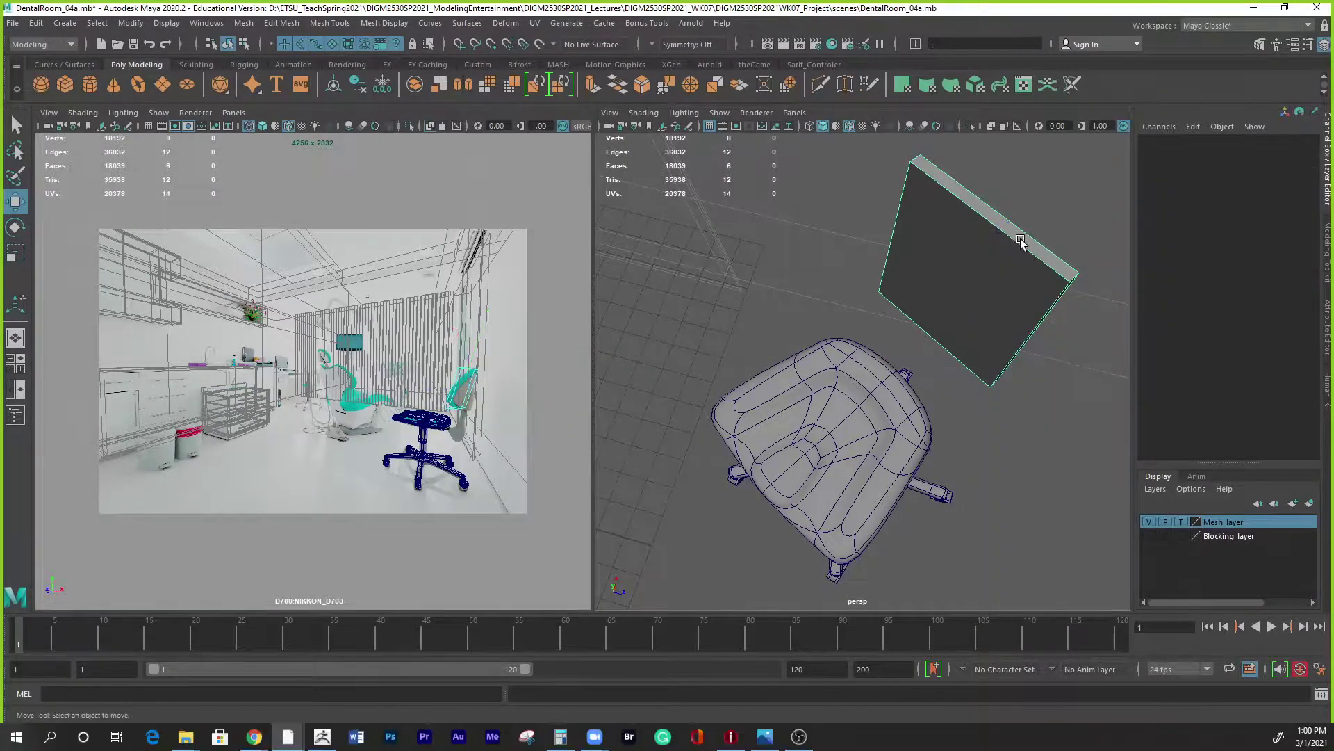
pyautogui.click(1020, 241)
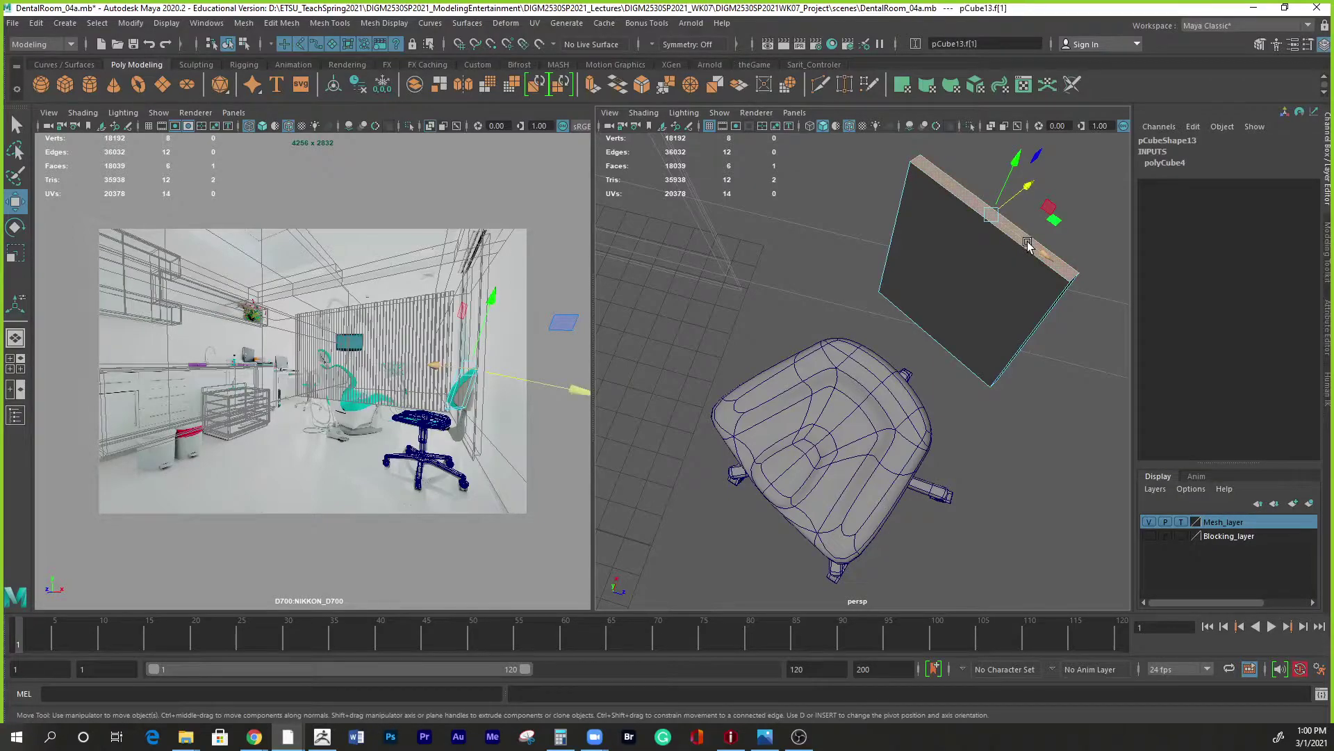
pyautogui.press('r')
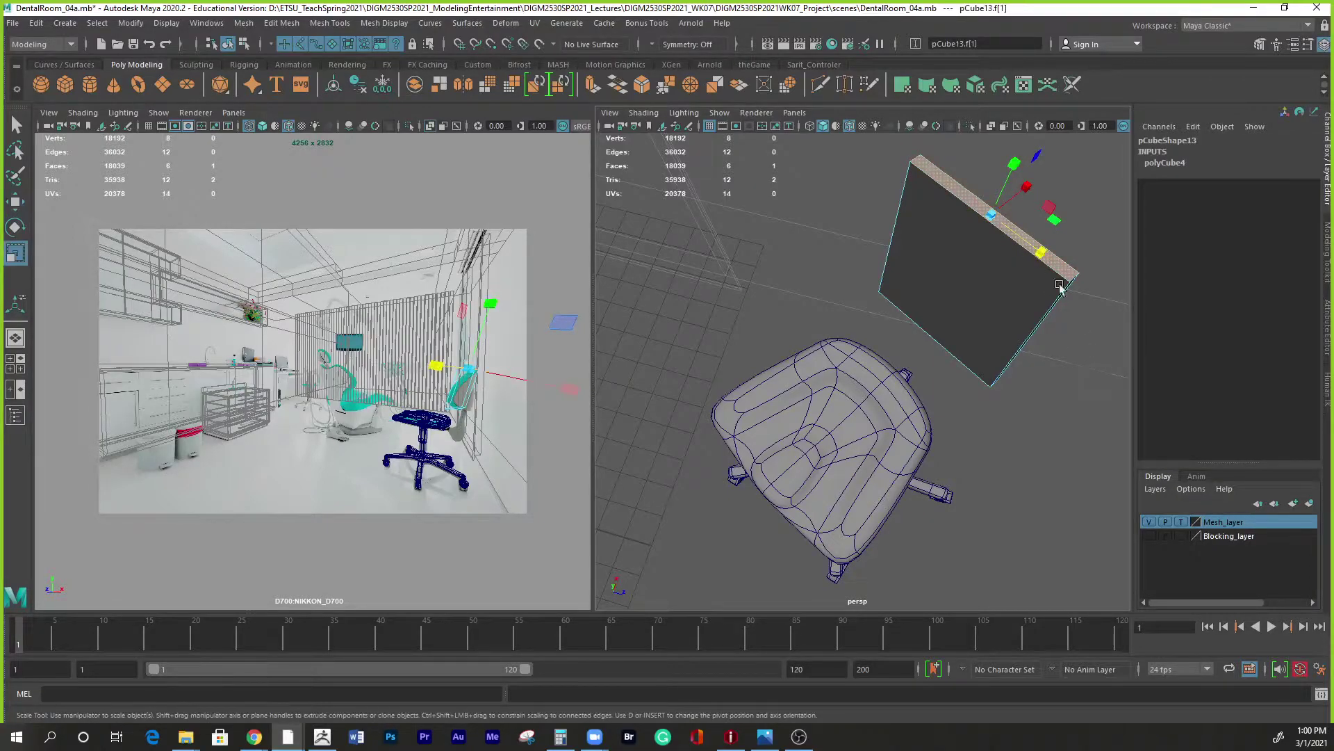
pyautogui.doubleClick(15, 253)
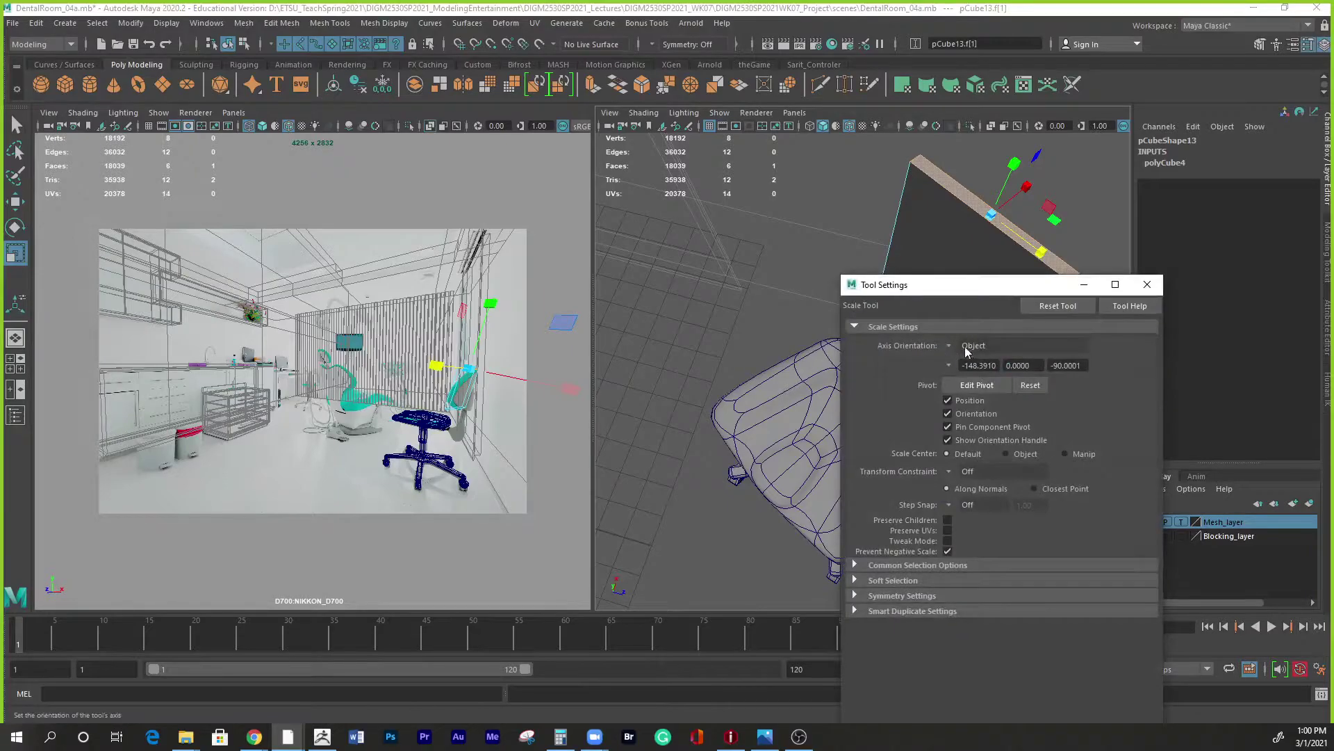
pyautogui.click(1148, 285)
pyautogui.moveTo(999, 258); pyautogui.dragTo(1051, 244, button='right')
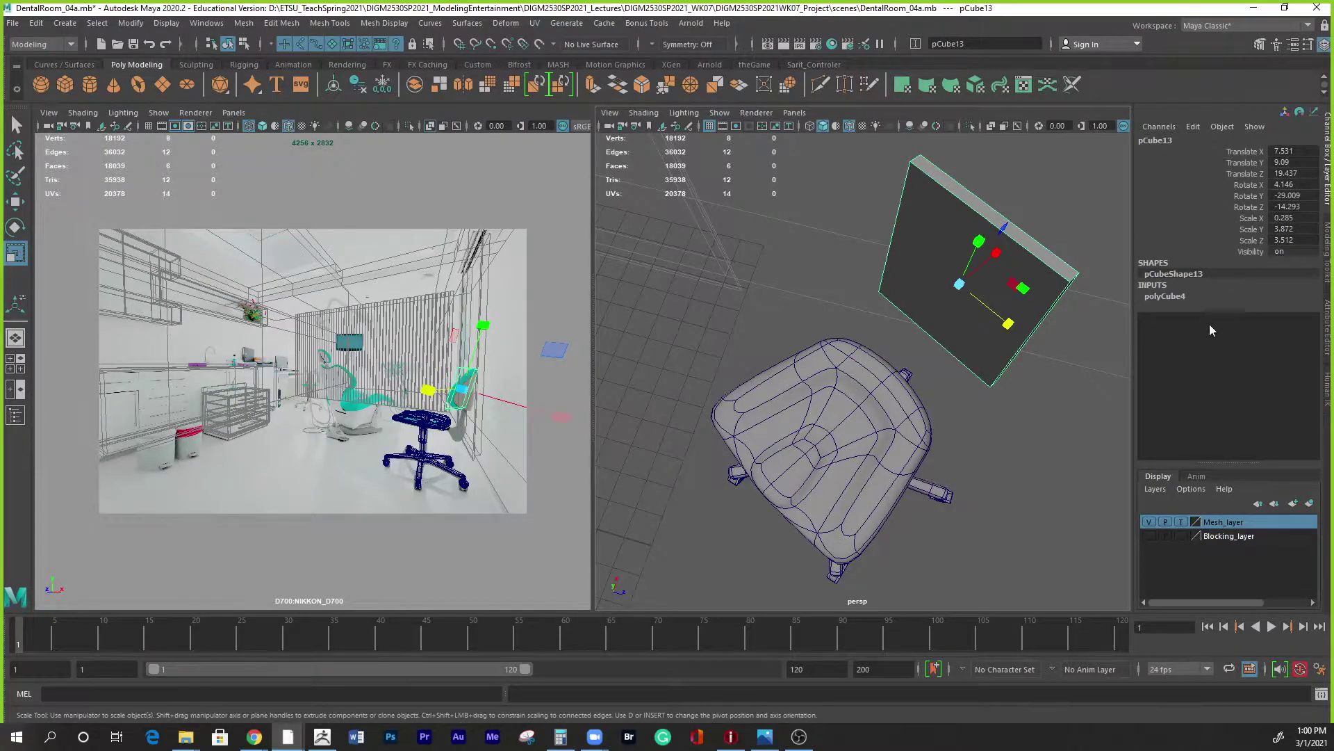
pyautogui.moveTo(1014, 236); pyautogui.dragTo(1015, 264, button='right')
pyautogui.click(1017, 233)
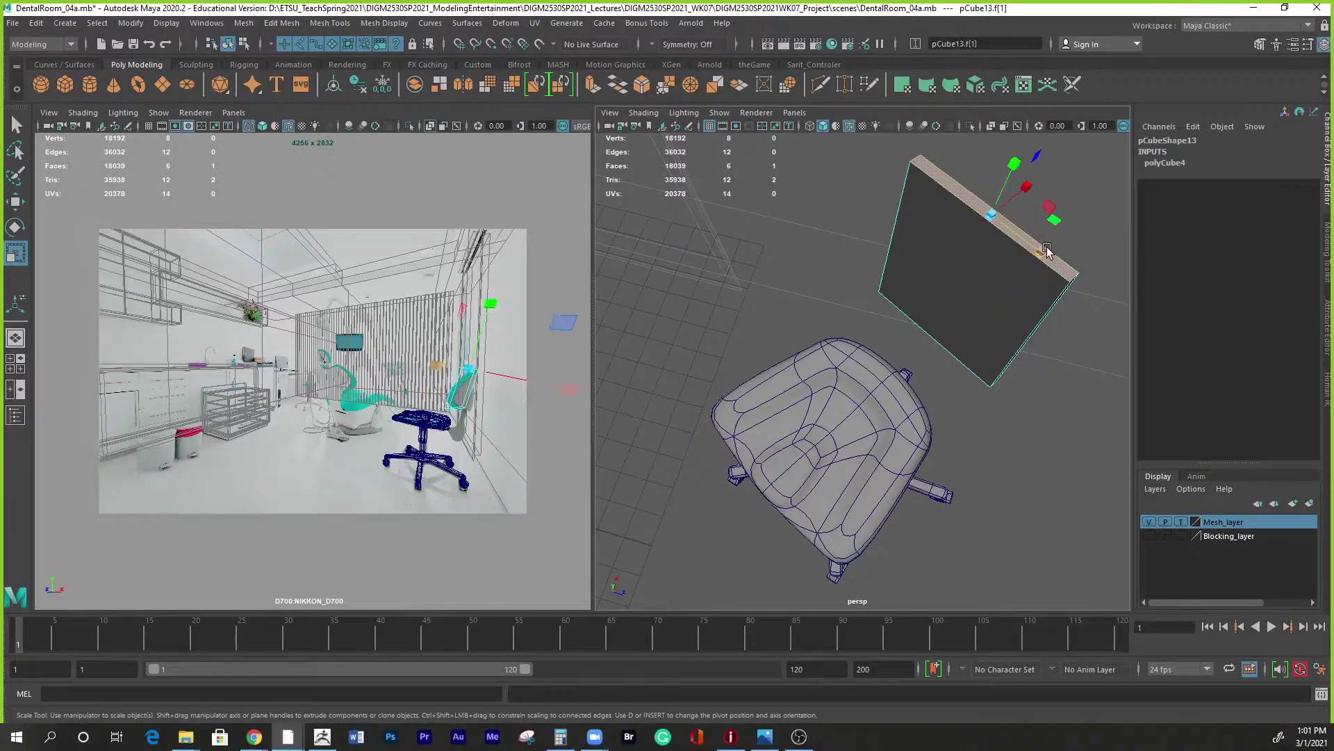
pyautogui.moveTo(1046, 253); pyautogui.dragTo(1023, 238)
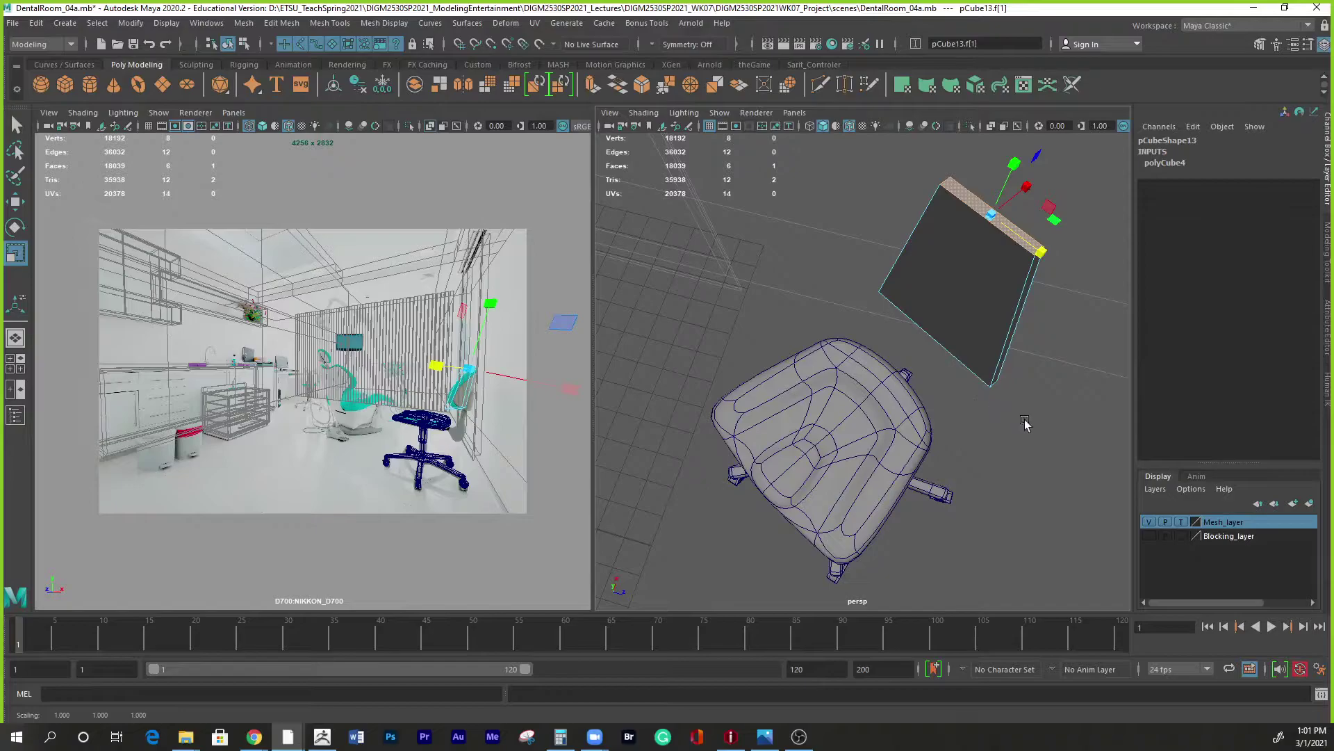
pyautogui.hotkey('ctrl', 'z')
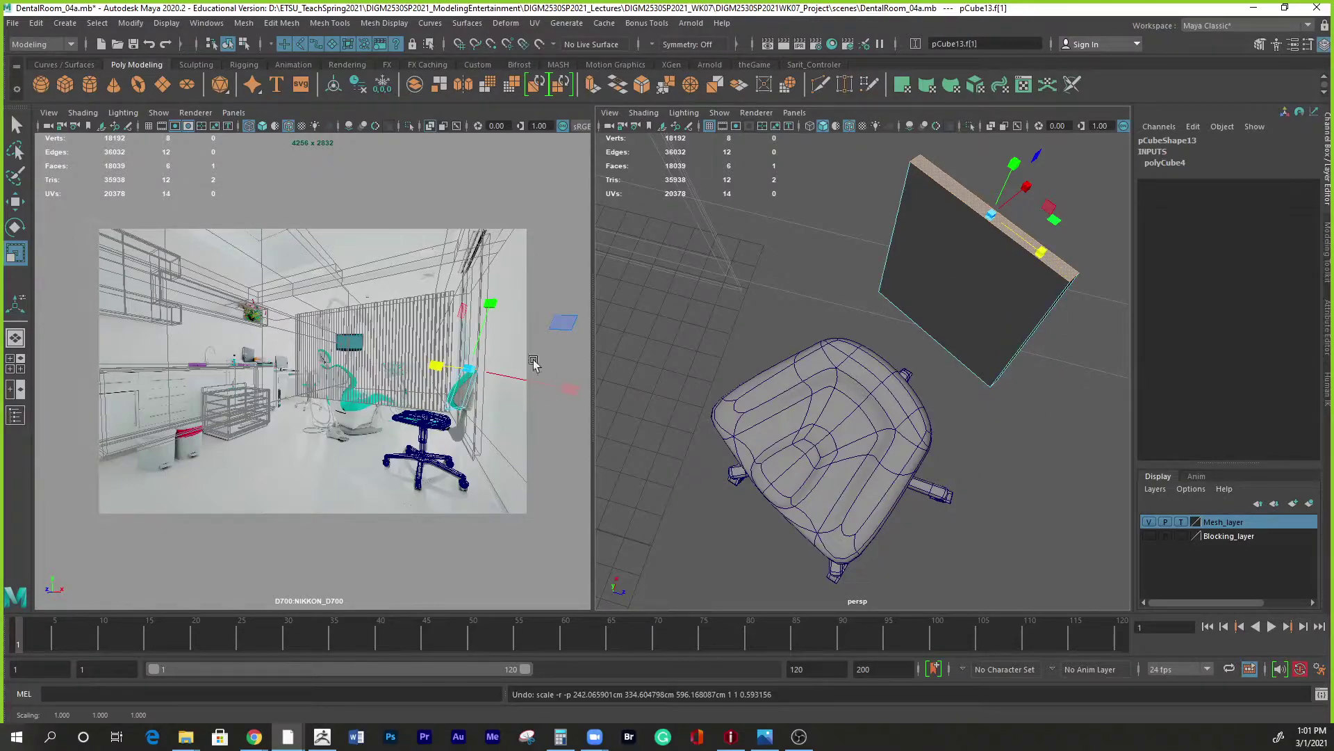
# Insert three evenly spaced vertical edge loops across the backrest panel with the Multi-Cut tool.
pyautogui.keyDown('alt'); pyautogui.moveTo(993, 235); pyautogui.dragTo(1021, 250); pyautogui.keyUp('alt')
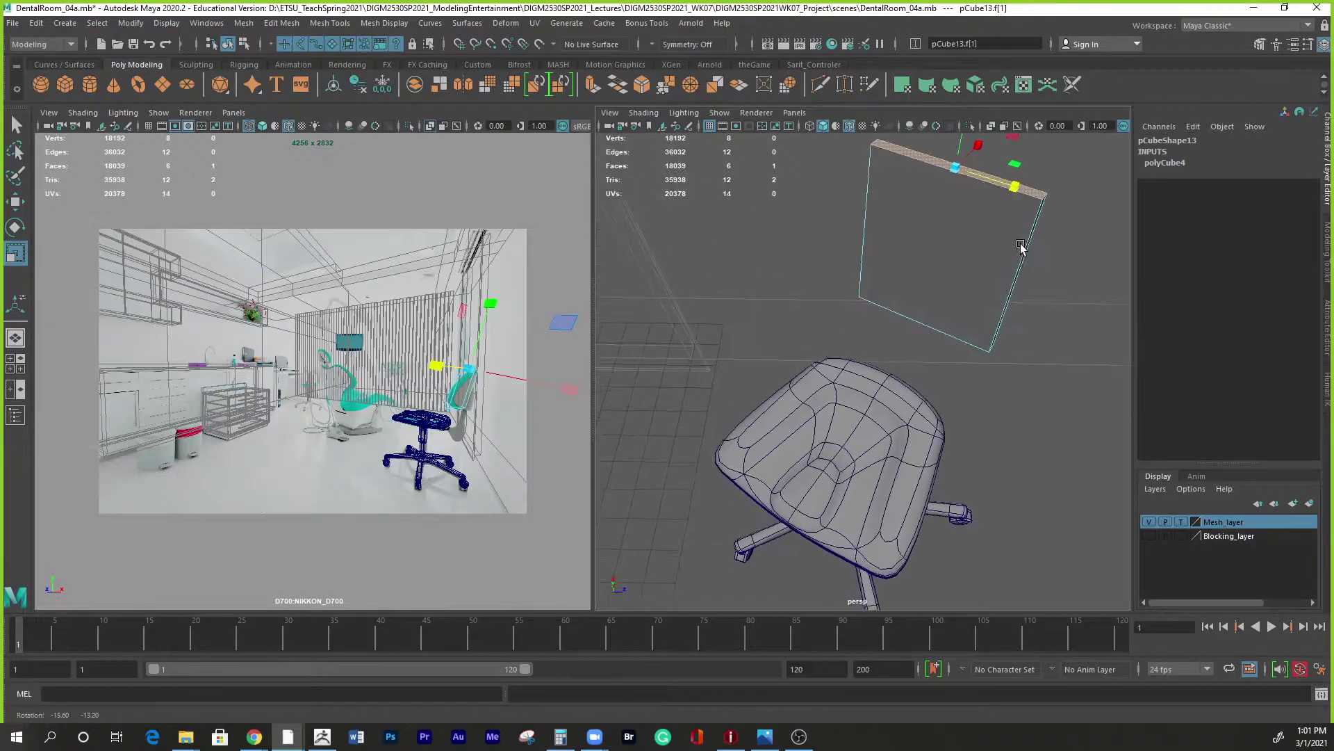
pyautogui.keyDown('shift'); pyautogui.rightClick(978, 202); pyautogui.keyUp('shift')
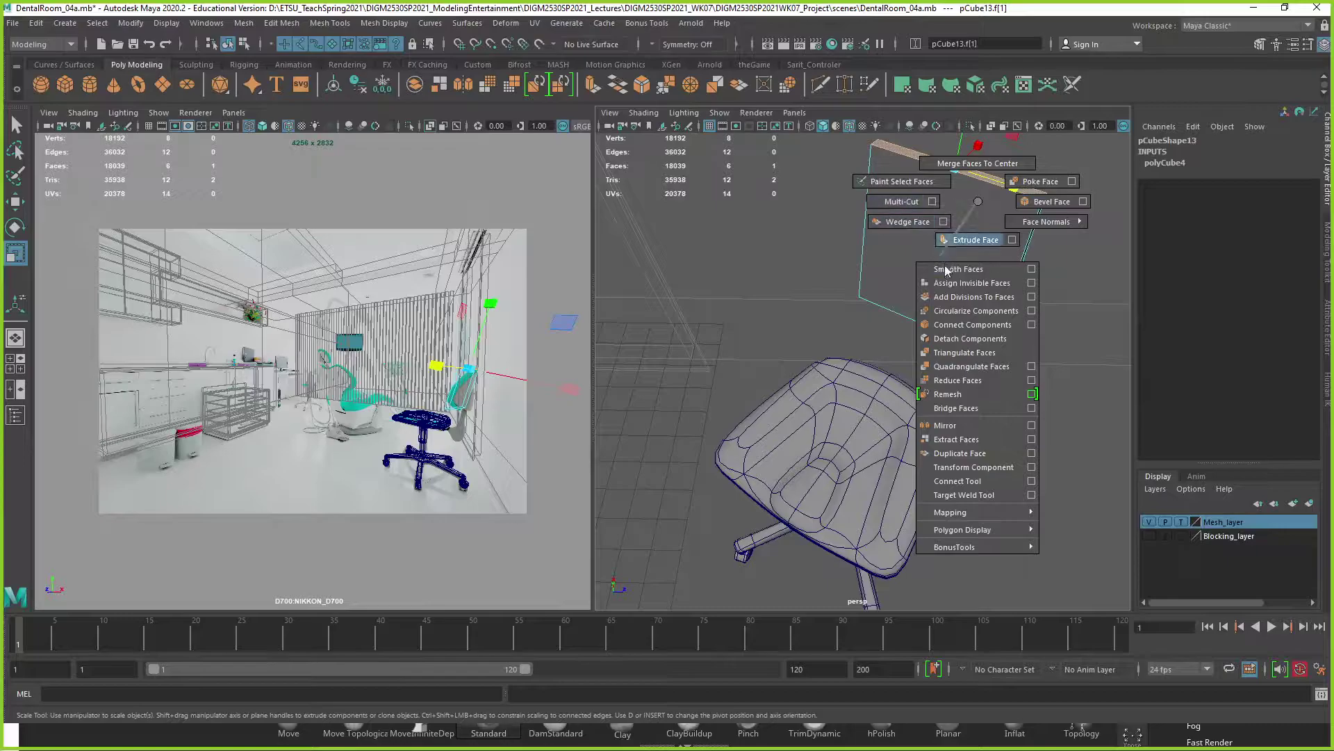
pyautogui.click(898, 202)
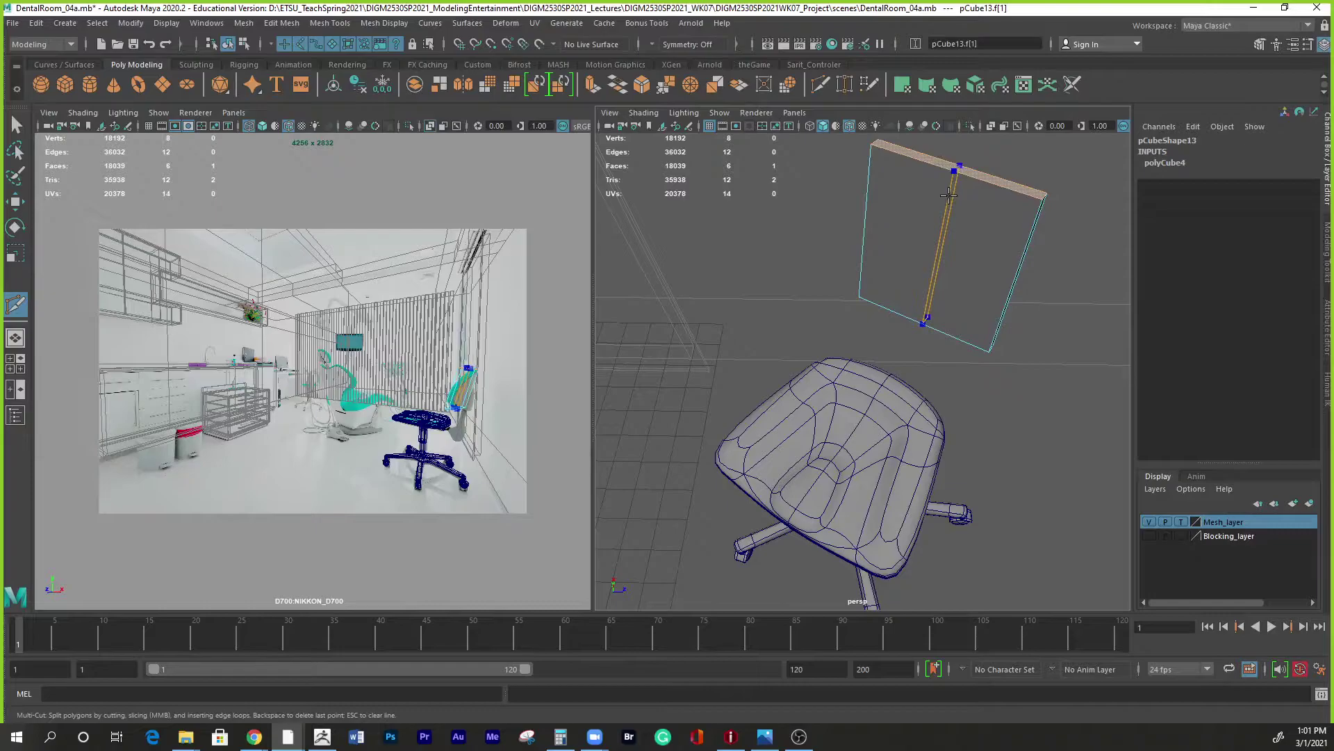
pyautogui.click(1015, 358)
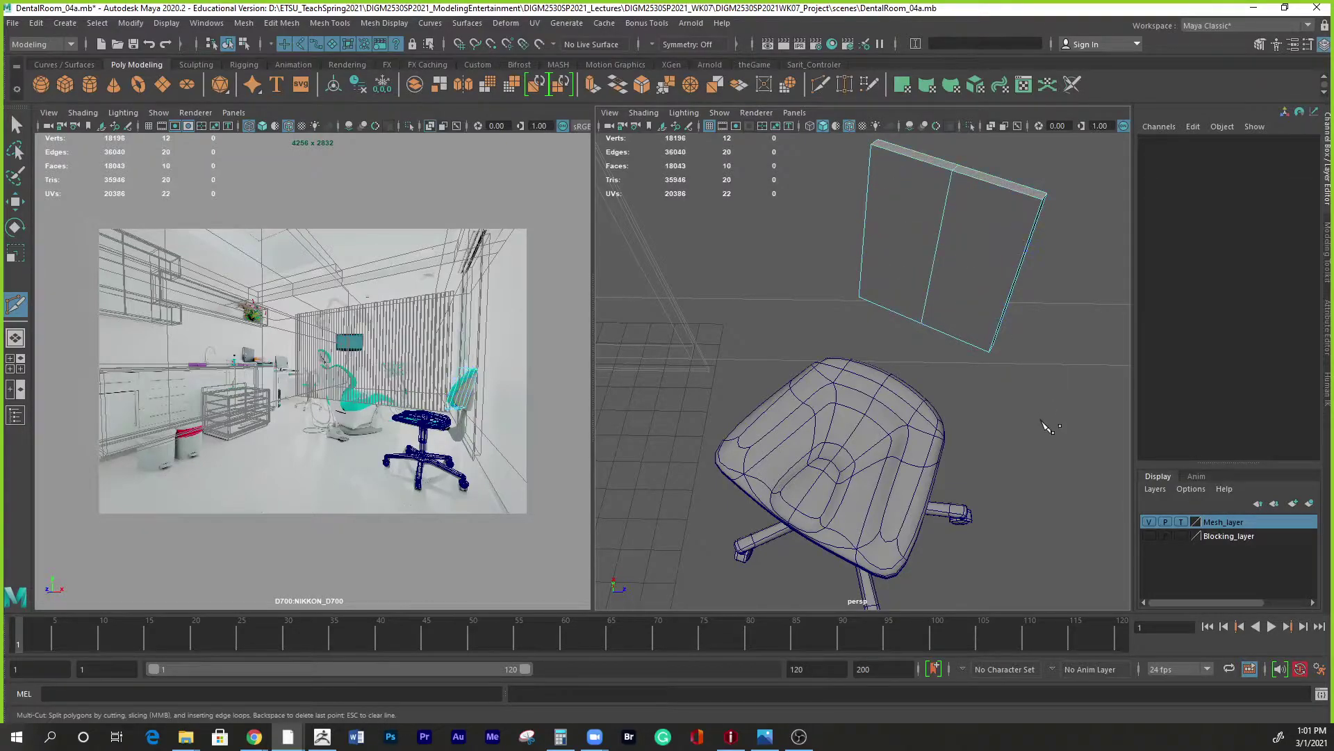
pyautogui.click(998, 192)
pyautogui.click(909, 167)
# Lower the two outermost top faces of the backrest panel together to start its rounded top.
pyautogui.press('w')
pyautogui.moveTo(1006, 182); pyautogui.dragTo(1019, 193, button='right')
pyautogui.click(1020, 192)
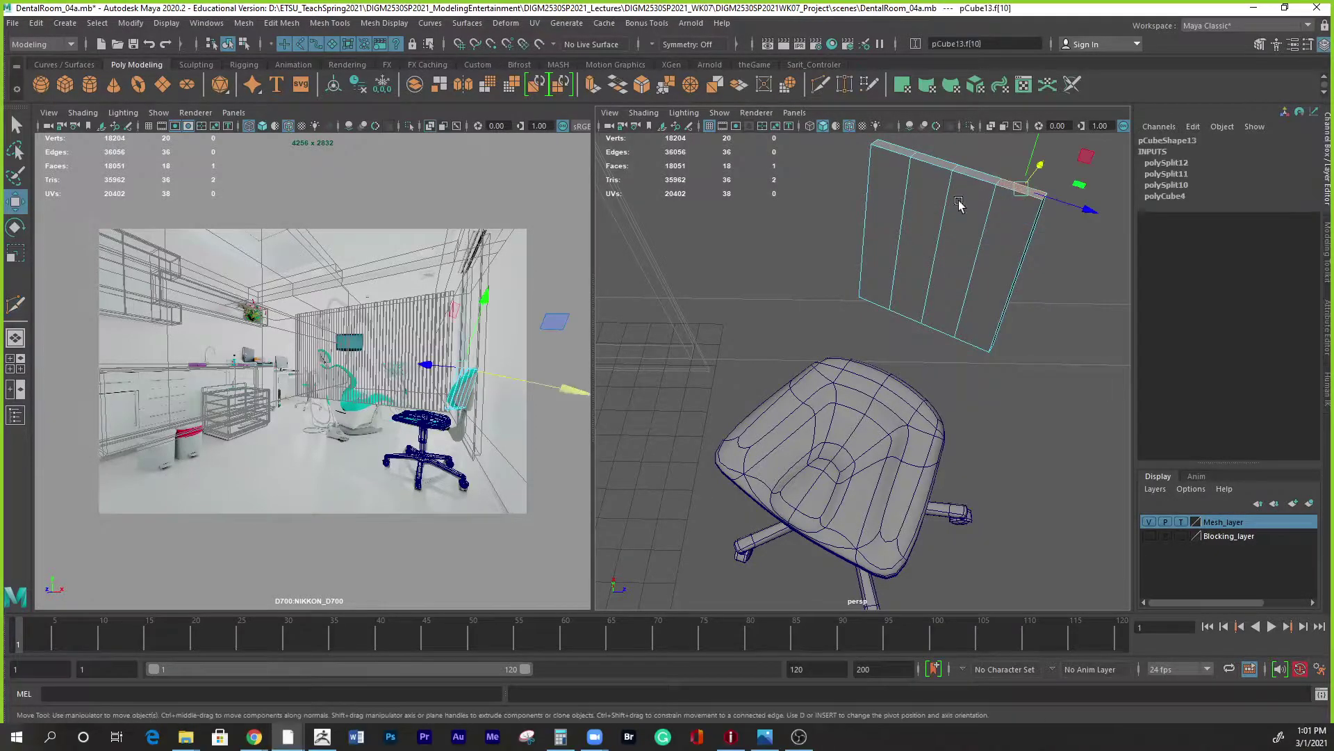
pyautogui.keyDown('shift'); pyautogui.click(899, 148); pyautogui.keyUp('shift')
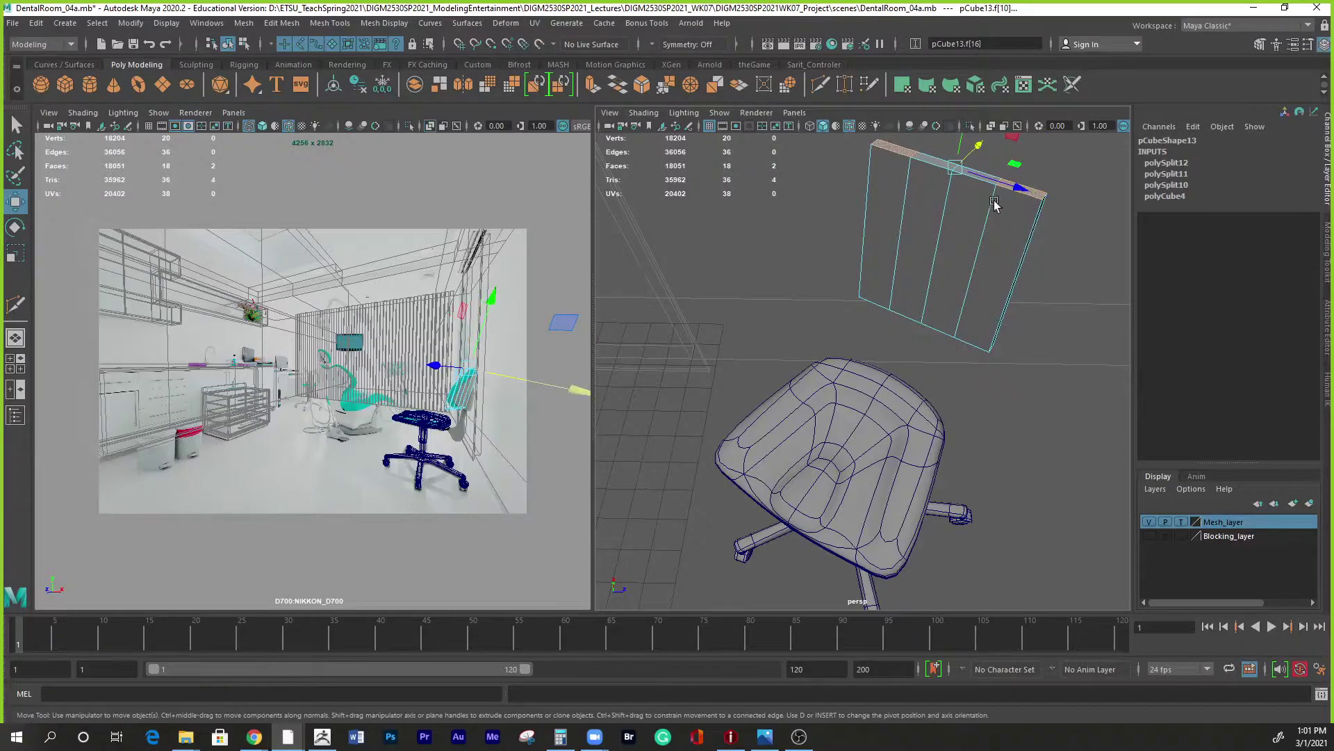
pyautogui.moveTo(960, 146); pyautogui.dragTo(959, 160)
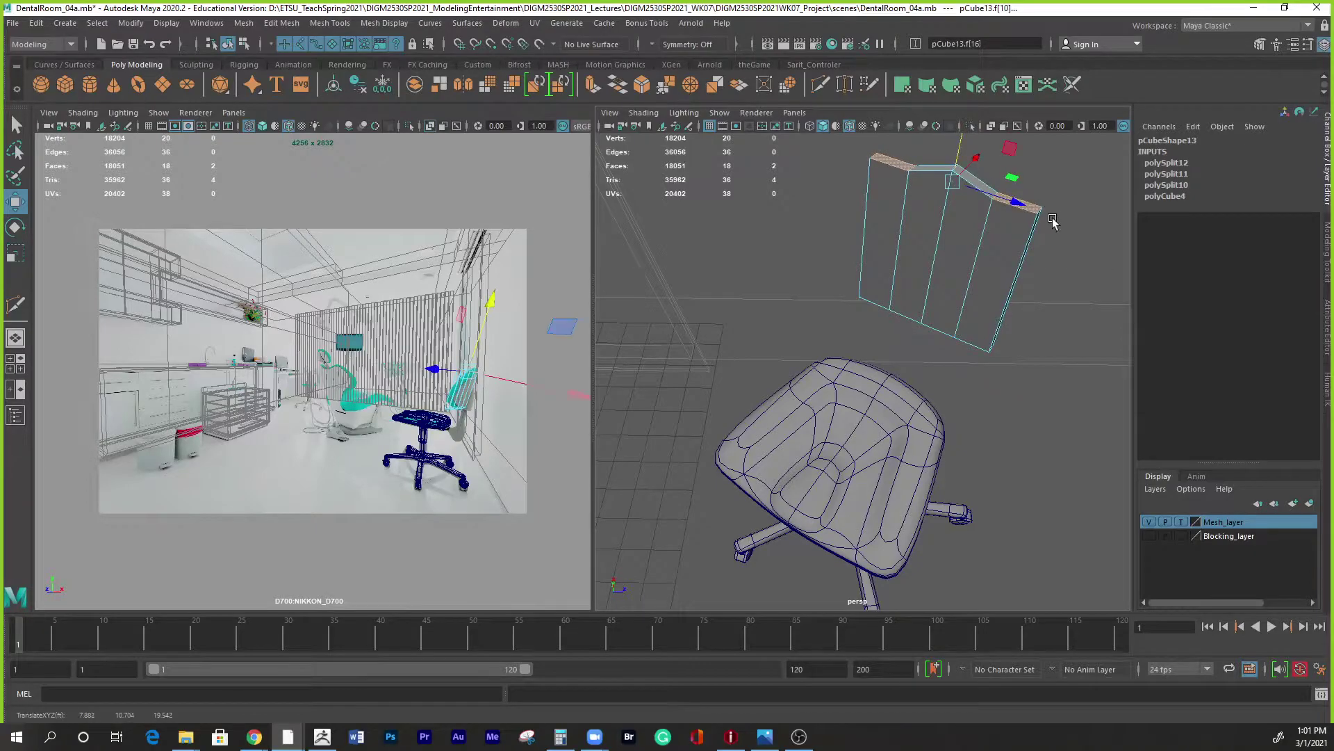
# Lower the two outer corner edges at the panel's top together to complete the arched top outline.
pyautogui.moveTo(1036, 219); pyautogui.dragTo(1049, 218, button='right')
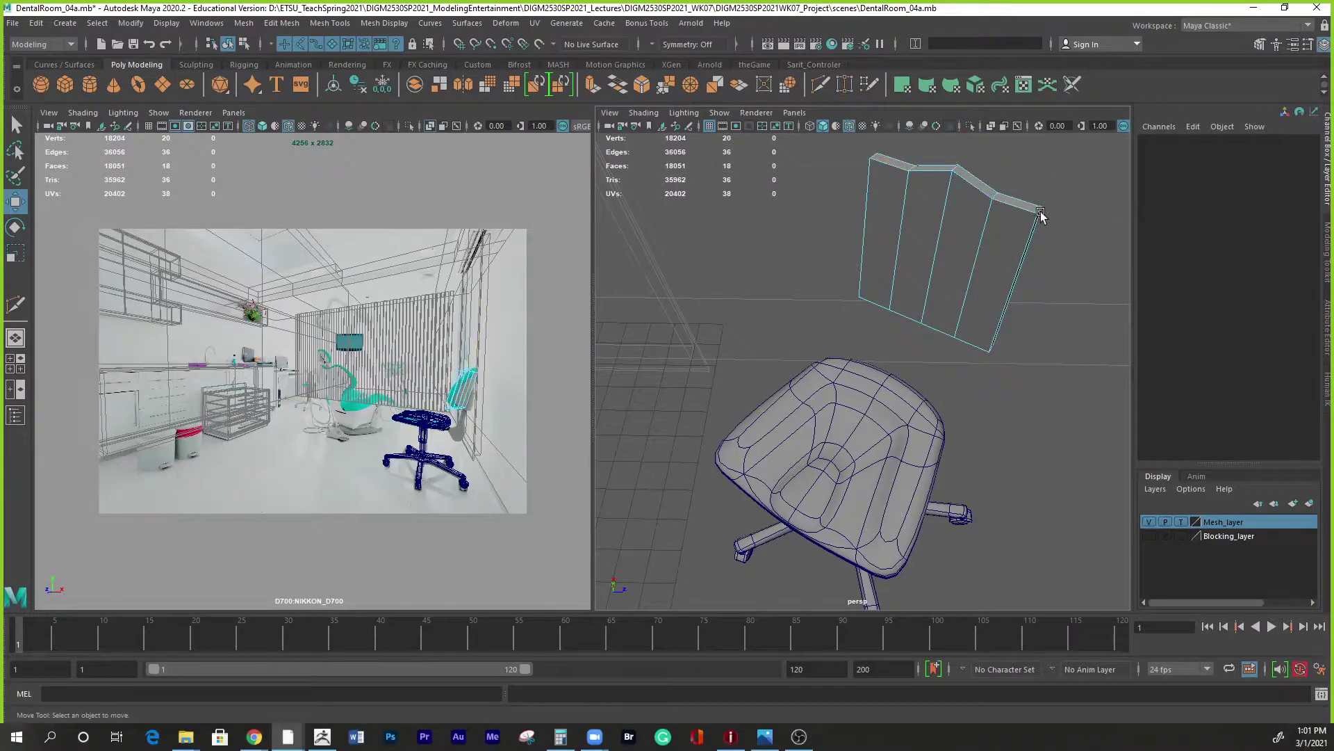
pyautogui.click(1038, 217)
pyautogui.keyDown('alt'); pyautogui.moveTo(1078, 236); pyautogui.dragTo(1085, 291); pyautogui.keyUp('alt')
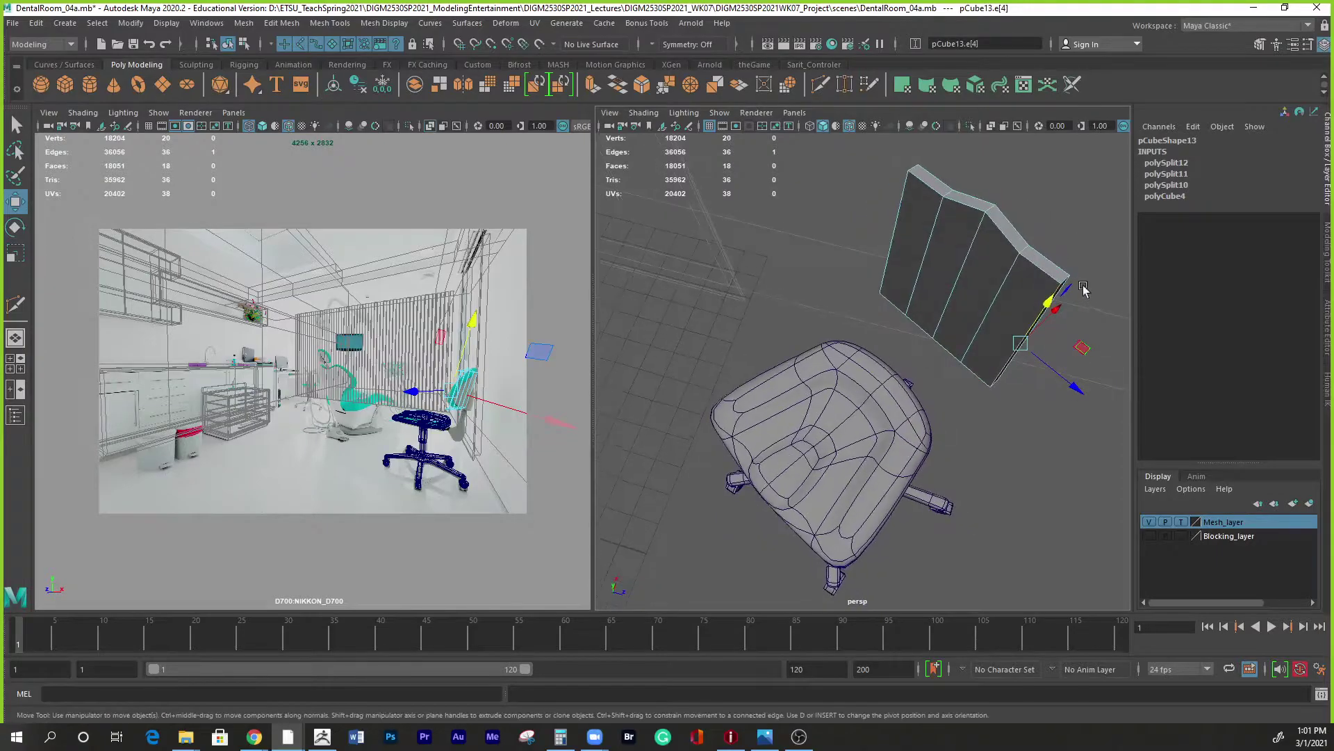
pyautogui.click(1067, 278)
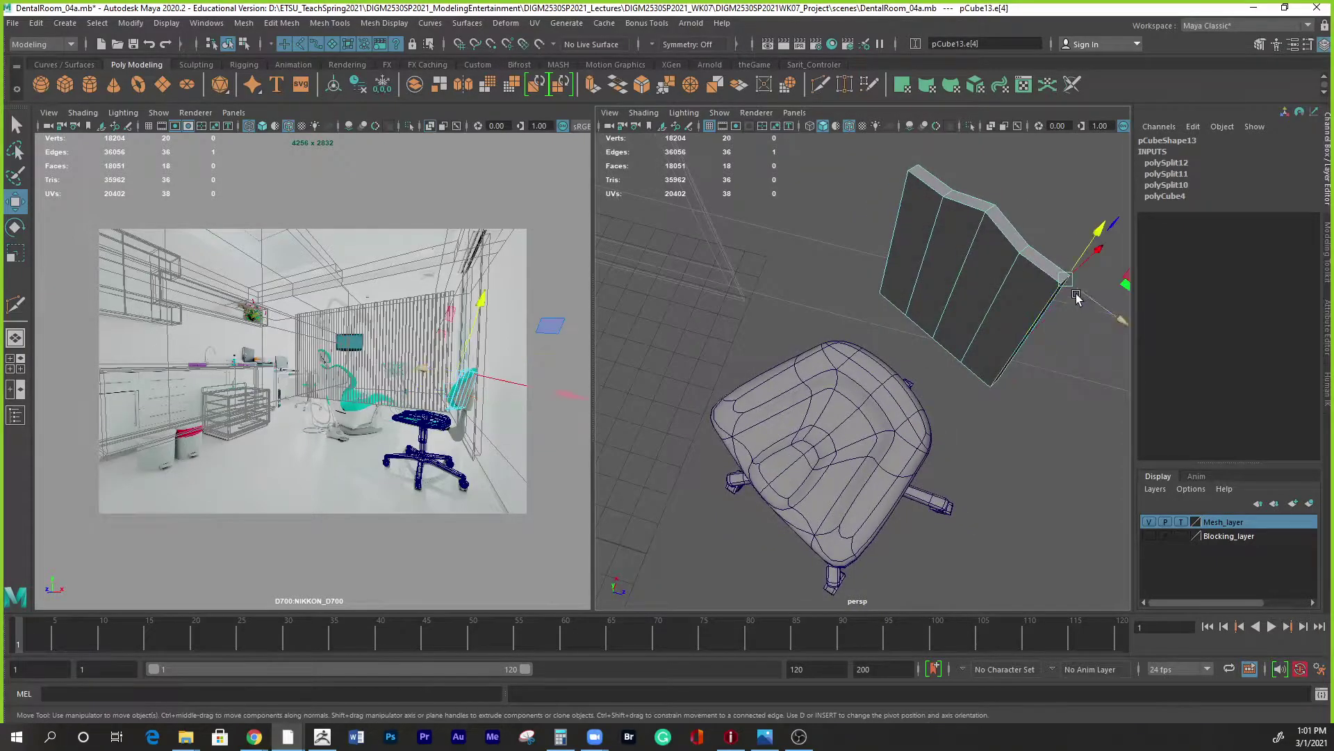
pyautogui.keyDown('shift'); pyautogui.click(921, 170); pyautogui.keyUp('shift')
pyautogui.moveTo(1004, 177); pyautogui.dragTo(1005, 207)
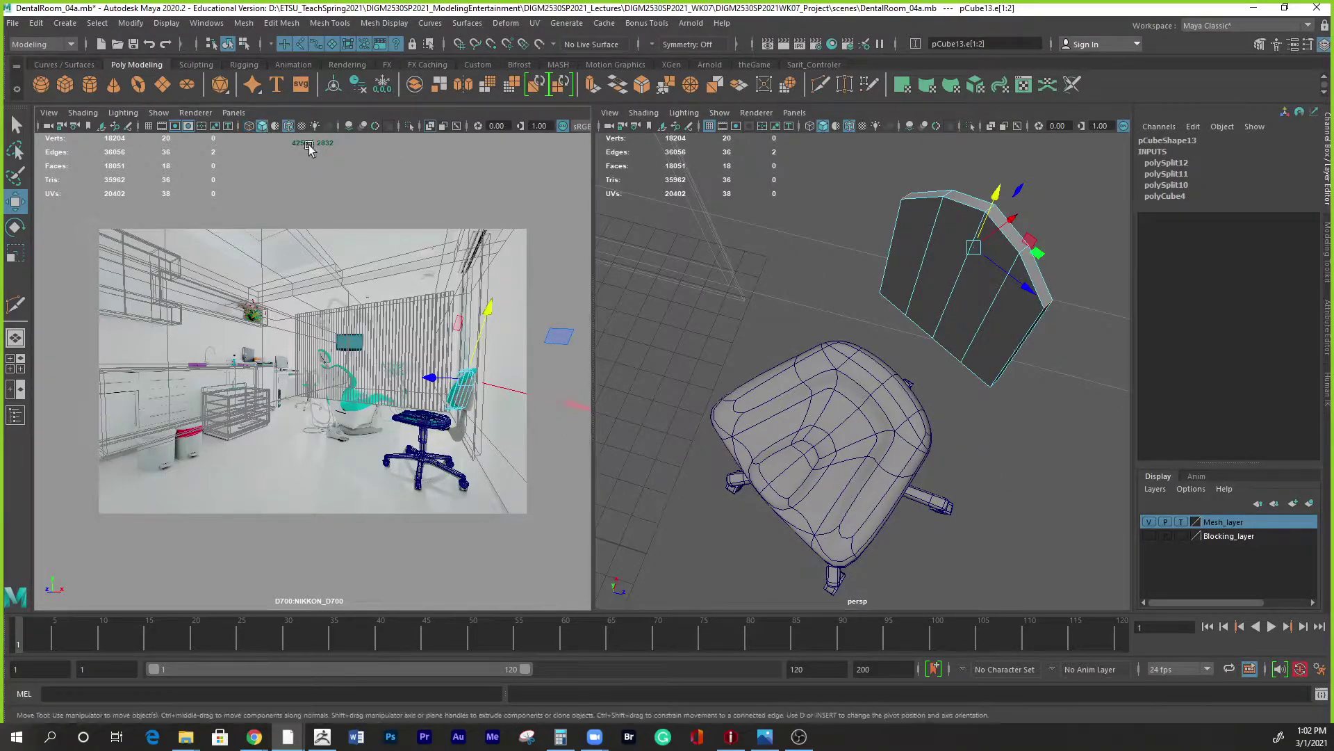
# Select the backrest's central vertical edge loop and move it backward, away from the seat, to start curving the panel.
pyautogui.press('q')
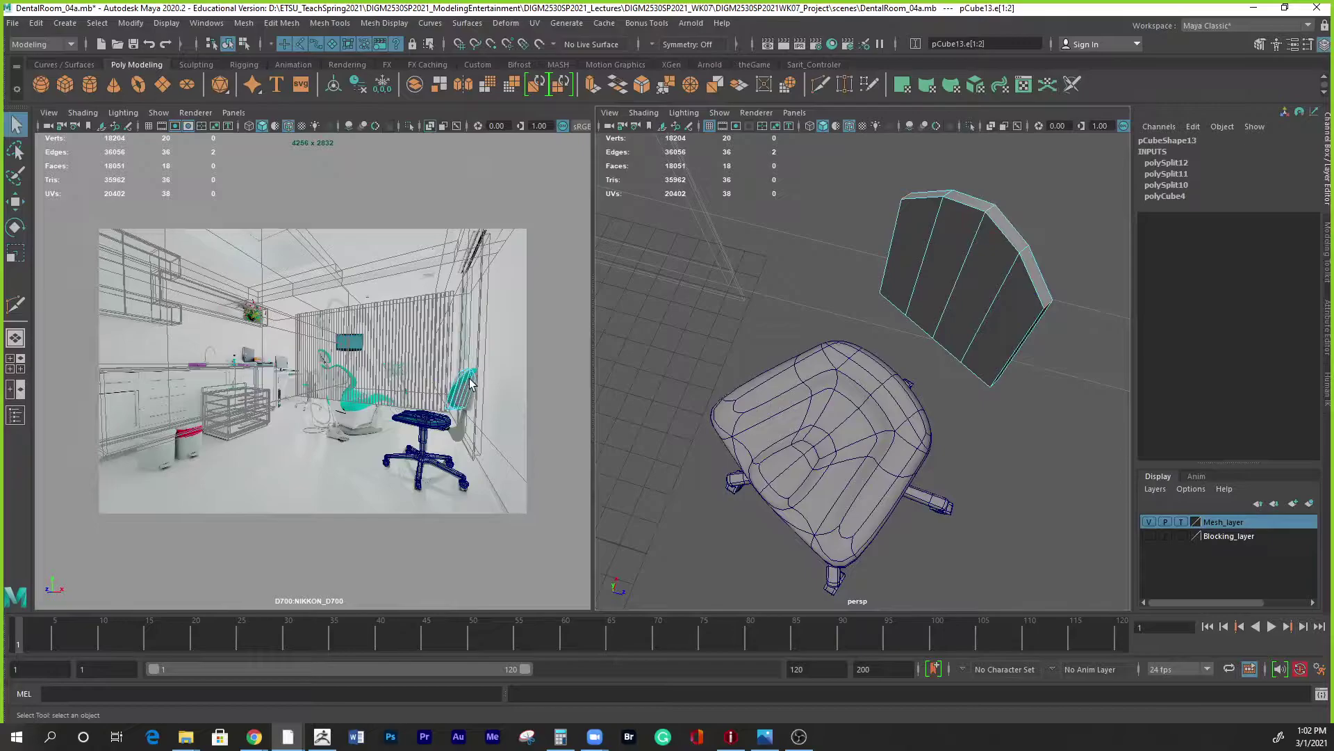
pyautogui.keyDown('alt'); pyautogui.moveTo(911, 339); pyautogui.dragTo(991, 279); pyautogui.keyUp('alt')
pyautogui.moveTo(991, 279); pyautogui.dragTo(986, 318, button='right')
pyautogui.moveTo(923, 254); pyautogui.dragTo(944, 222, button='right')
pyautogui.doubleClick(937, 233)
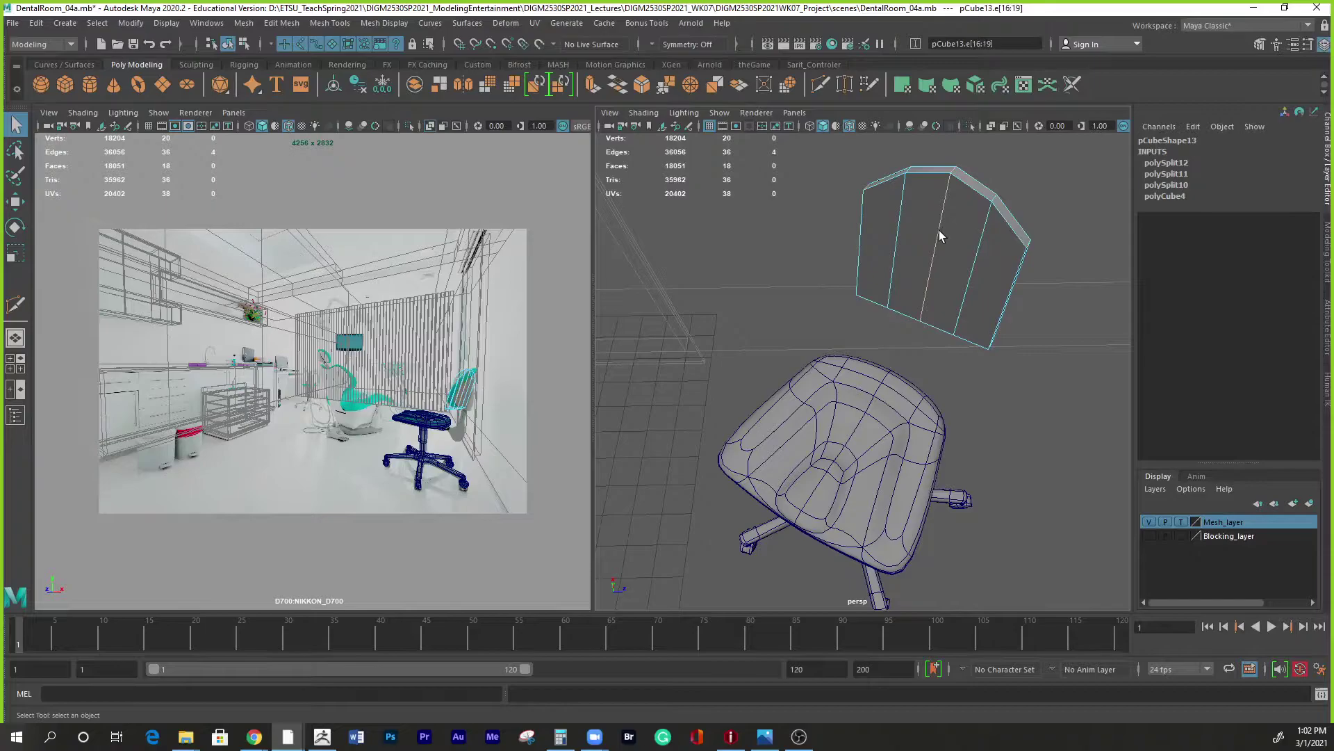
pyautogui.press('4')
pyautogui.keyDown('alt'); pyautogui.moveTo(976, 291); pyautogui.dragTo(947, 343); pyautogui.keyUp('alt')
pyautogui.press('w')
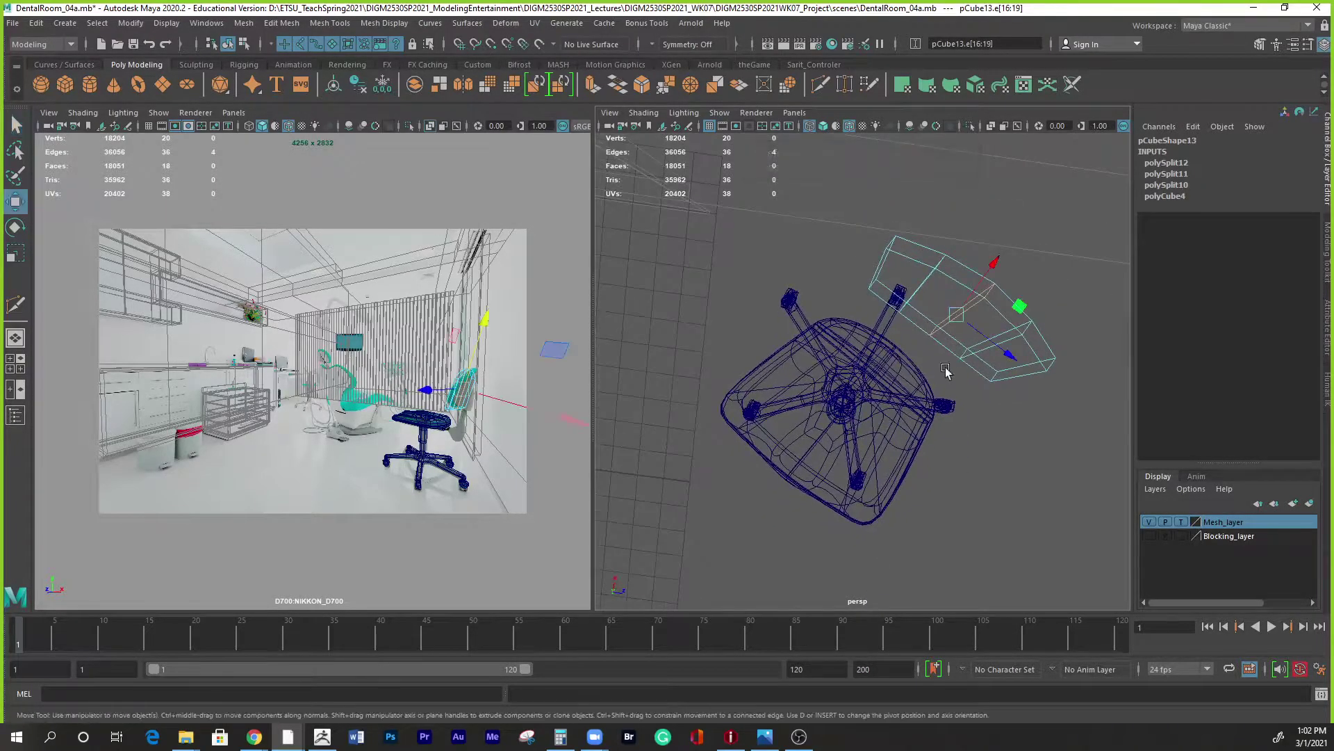
pyautogui.keyDown('alt'); pyautogui.moveTo(986, 268); pyautogui.dragTo(919, 329); pyautogui.keyUp('alt')
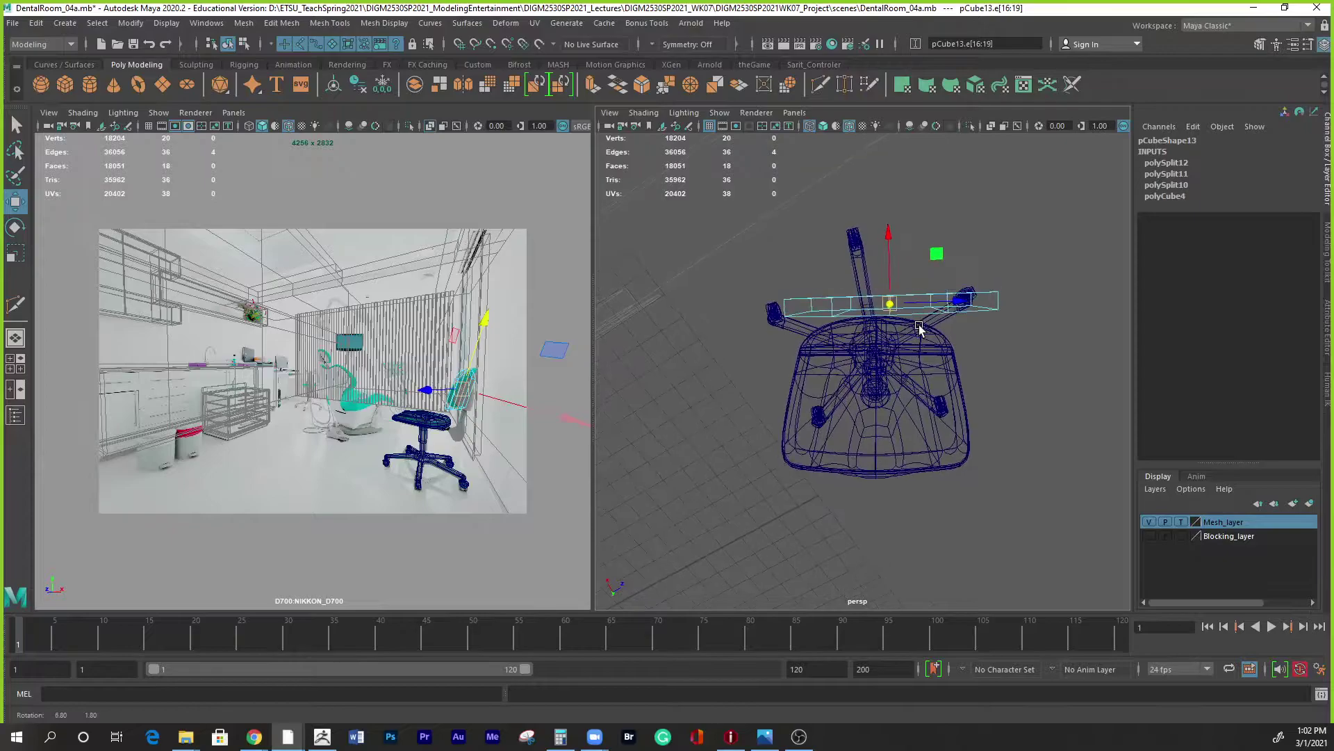
pyautogui.moveTo(889, 278); pyautogui.dragTo(925, 285)
# Move the two vertical edge loops on either side of the centre backward together to smooth the backrest's curve.
pyautogui.doubleClick(917, 278)
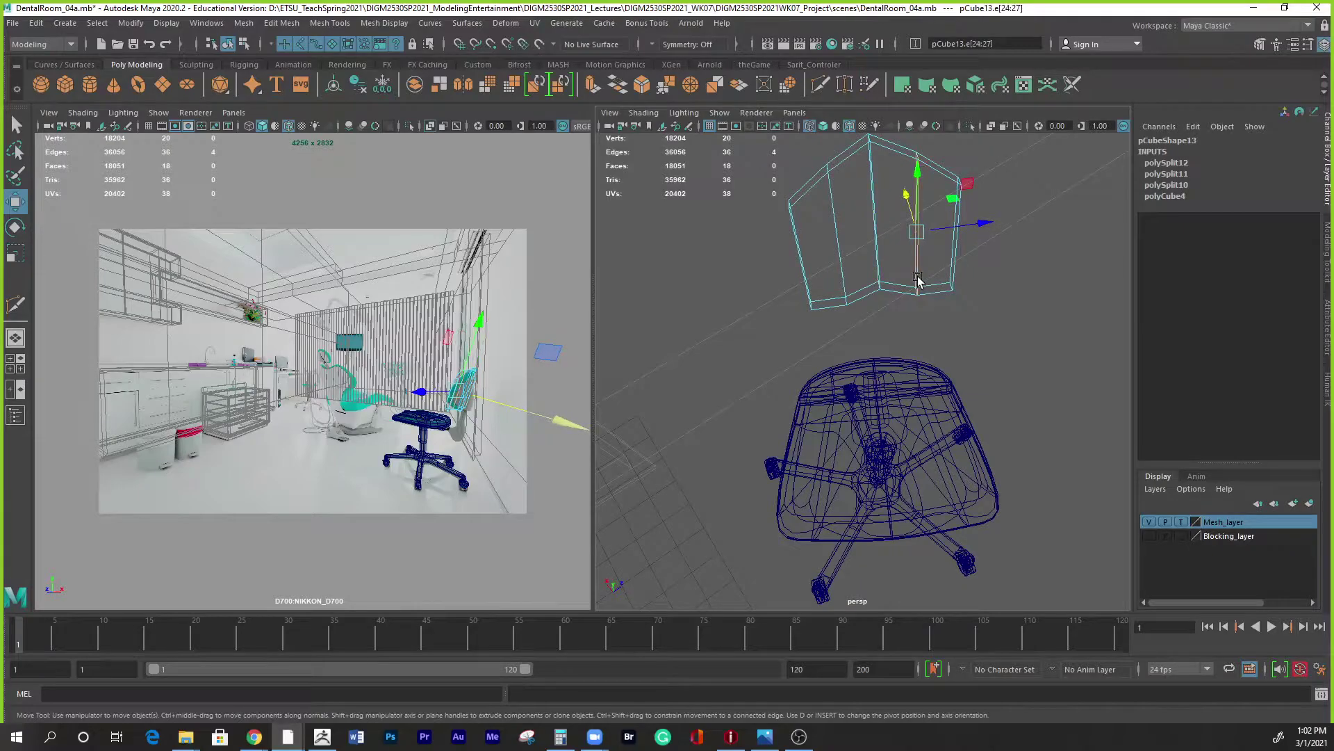
pyautogui.keyDown('shift'); pyautogui.doubleClick(841, 271); pyautogui.keyUp('shift')
pyautogui.keyDown('alt'); pyautogui.moveTo(842, 273); pyautogui.dragTo(903, 377); pyautogui.keyUp('alt')
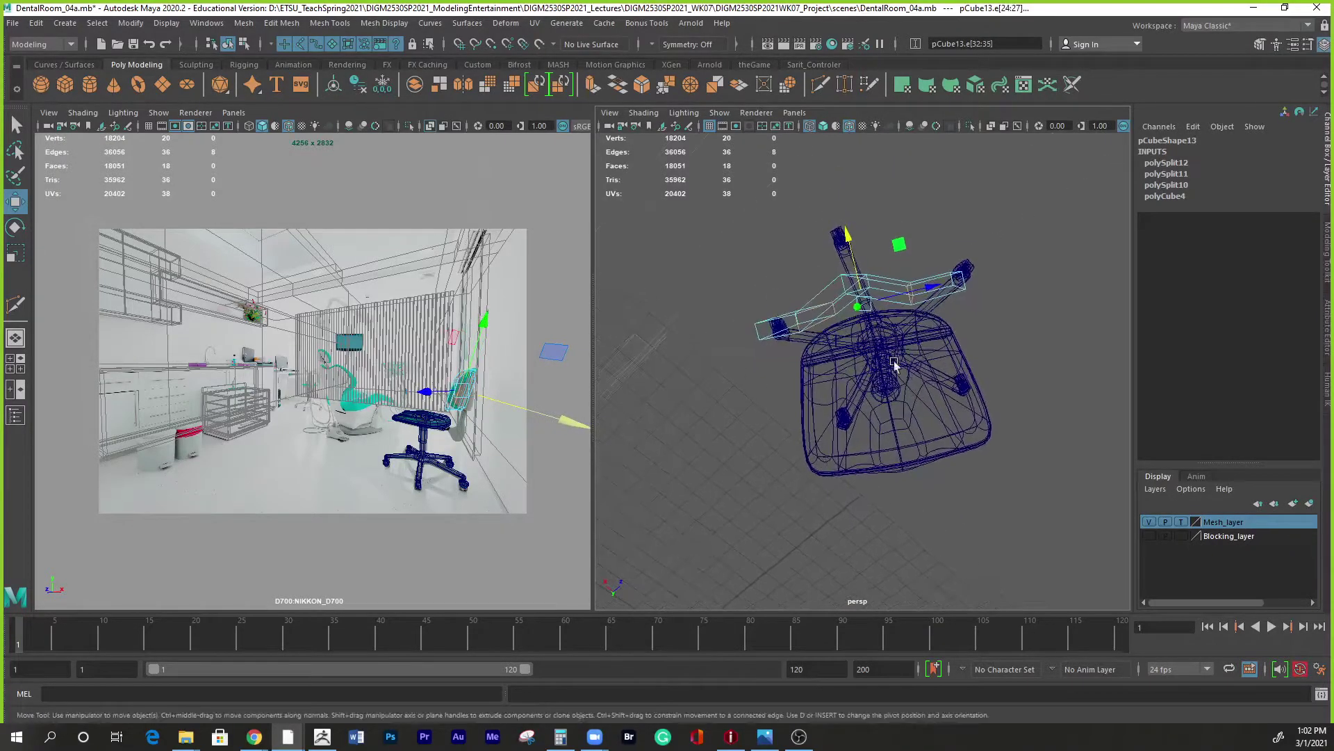
pyautogui.moveTo(855, 250); pyautogui.dragTo(1240, 358)
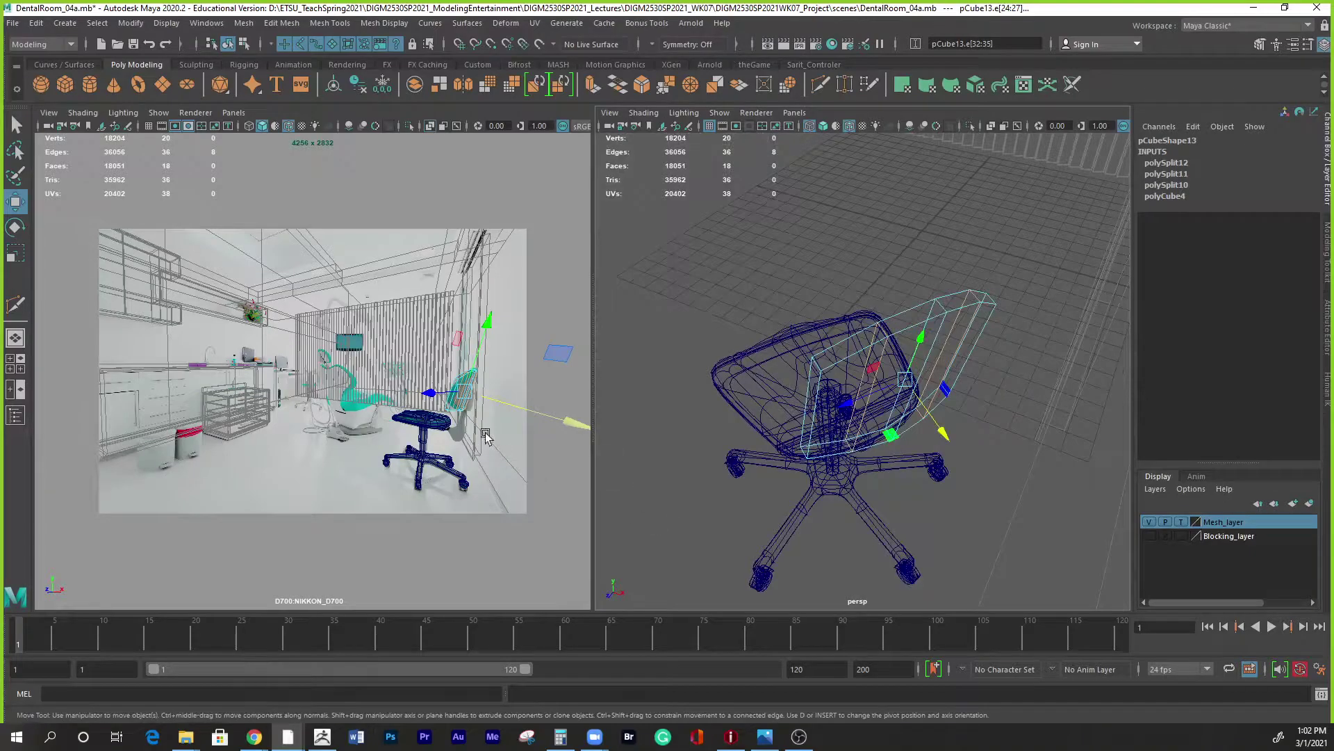
# Raise the two outer corner edges at the backrest's bottom together to taper its lower outline.
pyautogui.keyDown('alt'); pyautogui.moveTo(868, 371); pyautogui.dragTo(846, 366); pyautogui.keyUp('alt')
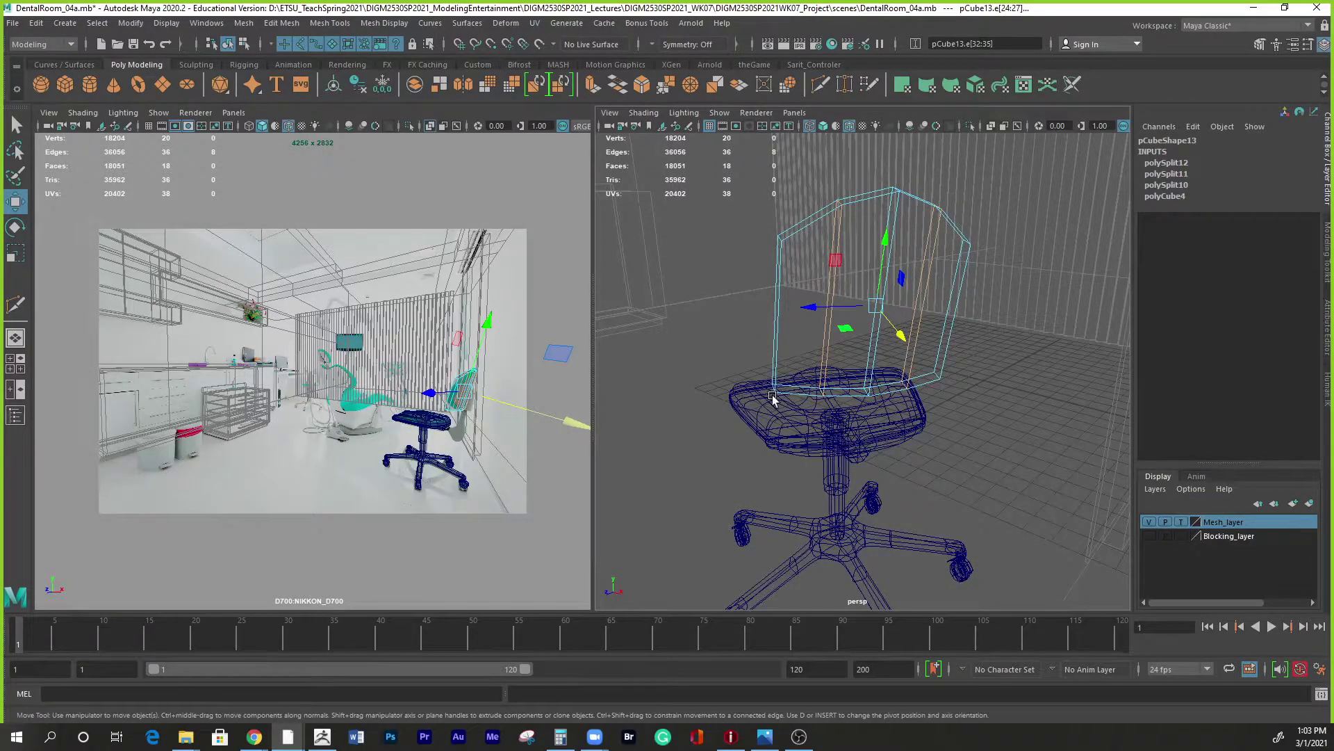
pyautogui.click(807, 414)
pyautogui.keyDown('alt'); pyautogui.moveTo(810, 411); pyautogui.dragTo(957, 376); pyautogui.keyUp('alt')
pyautogui.click(991, 373)
pyautogui.keyDown('shift'); pyautogui.click(776, 363); pyautogui.keyUp('shift')
pyautogui.keyDown('alt'); pyautogui.moveTo(777, 363); pyautogui.dragTo(857, 378); pyautogui.keyUp('alt')
pyautogui.moveTo(864, 299); pyautogui.dragTo(862, 281)
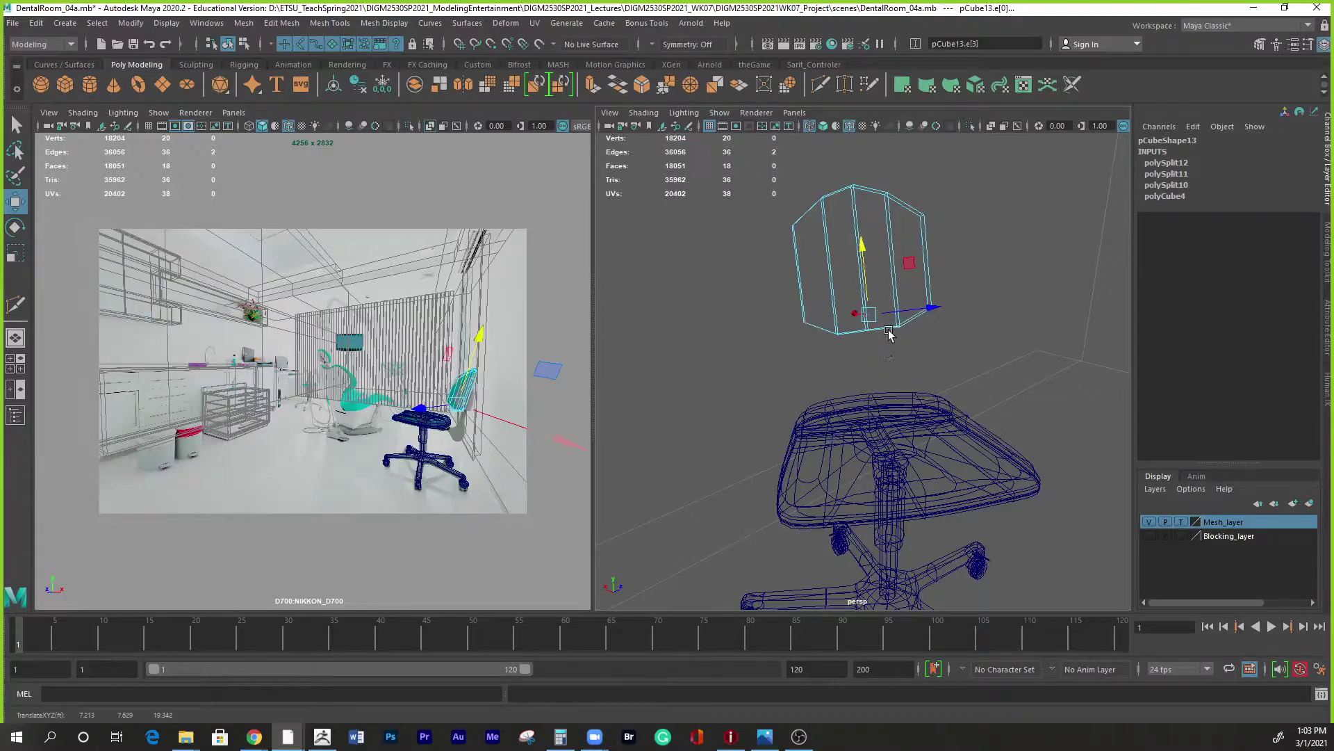
# Select the two bottom edges on either side of the backrest's centre and nudge them vertically to round the lower outline.
pyautogui.keyDown('alt'); pyautogui.moveTo(881, 333); pyautogui.dragTo(778, 420); pyautogui.keyUp('alt')
pyautogui.keyDown('alt'); pyautogui.moveTo(778, 401); pyautogui.dragTo(875, 487, button='right'); pyautogui.keyUp('alt')
pyautogui.keyDown('alt'); pyautogui.moveTo(874, 487); pyautogui.dragTo(972, 407); pyautogui.keyUp('alt')
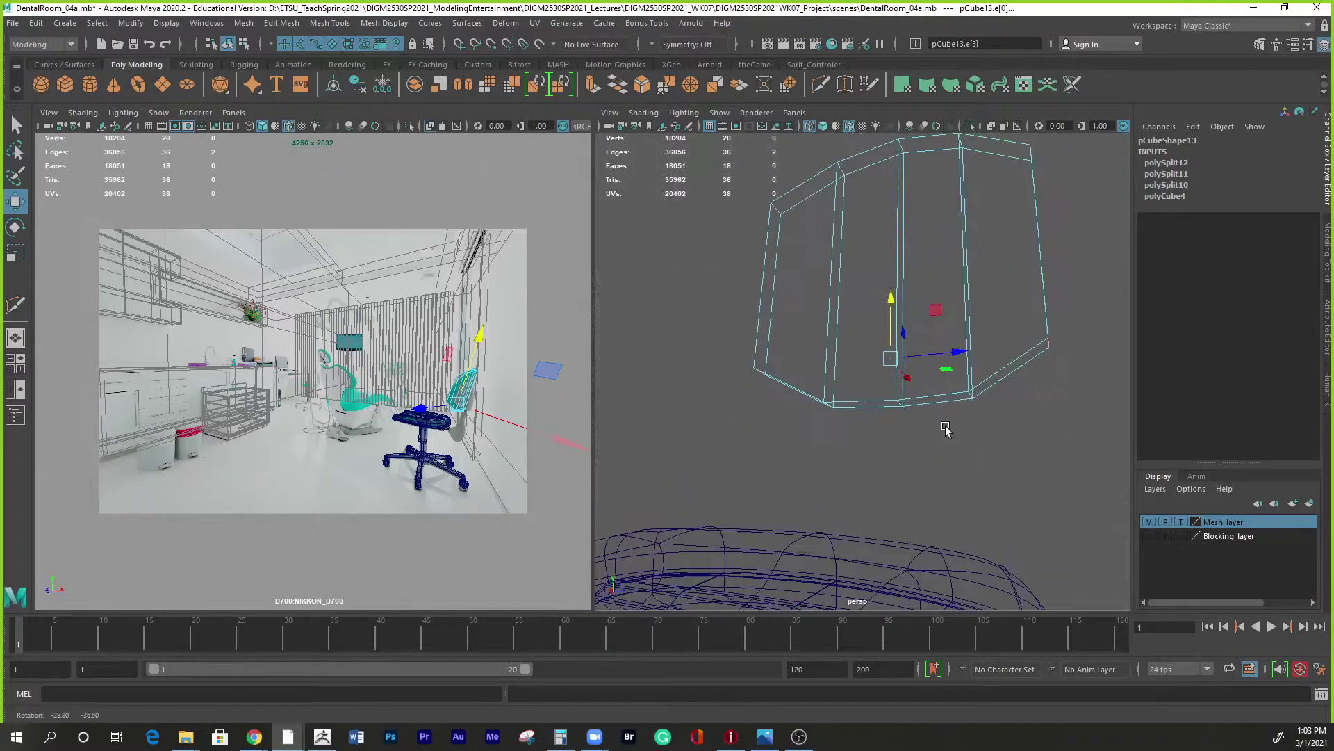
pyautogui.click(971, 396)
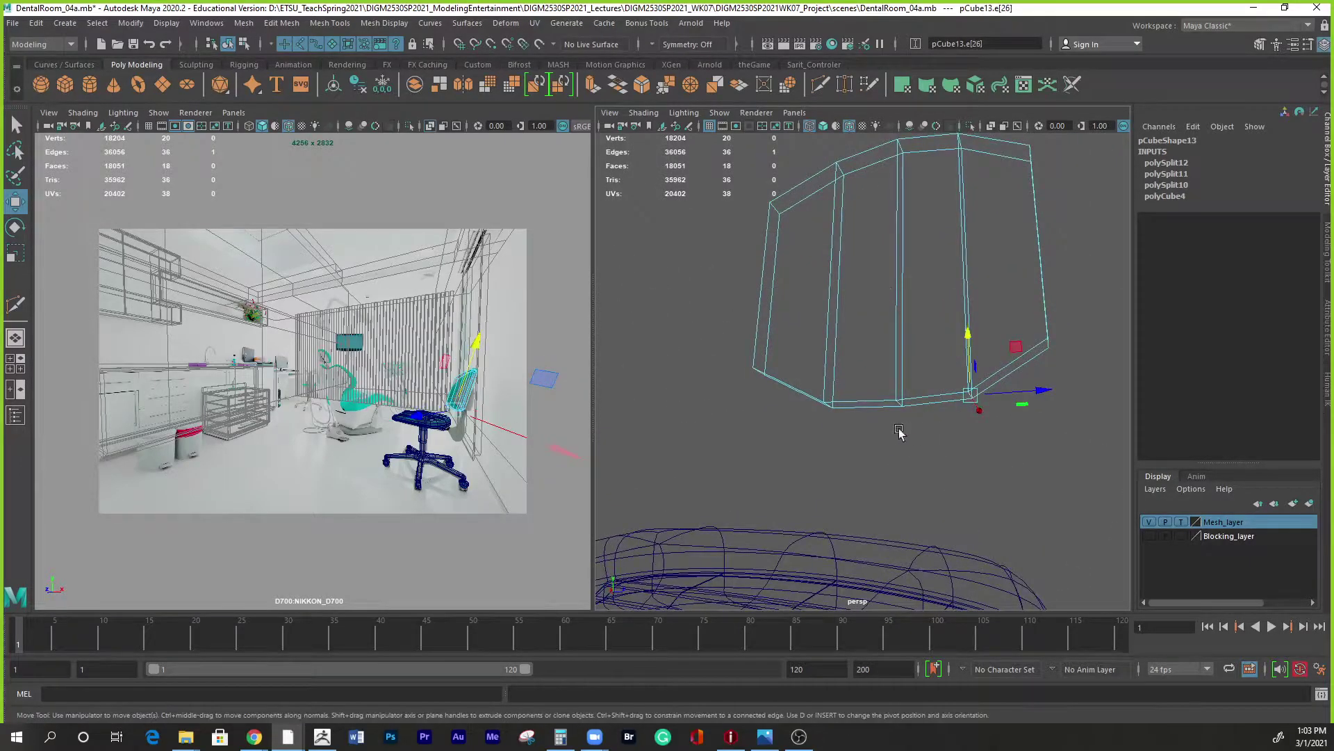
pyautogui.keyDown('shift'); pyautogui.click(828, 405); pyautogui.keyUp('shift')
pyautogui.hotkey('ctrl', 'z')
pyautogui.keyDown('alt'); pyautogui.moveTo(862, 445); pyautogui.dragTo(823, 437); pyautogui.keyUp('alt')
pyautogui.keyDown('shift'); pyautogui.click(819, 431); pyautogui.keyUp('shift')
pyautogui.moveTo(890, 396); pyautogui.dragTo(892, 395)
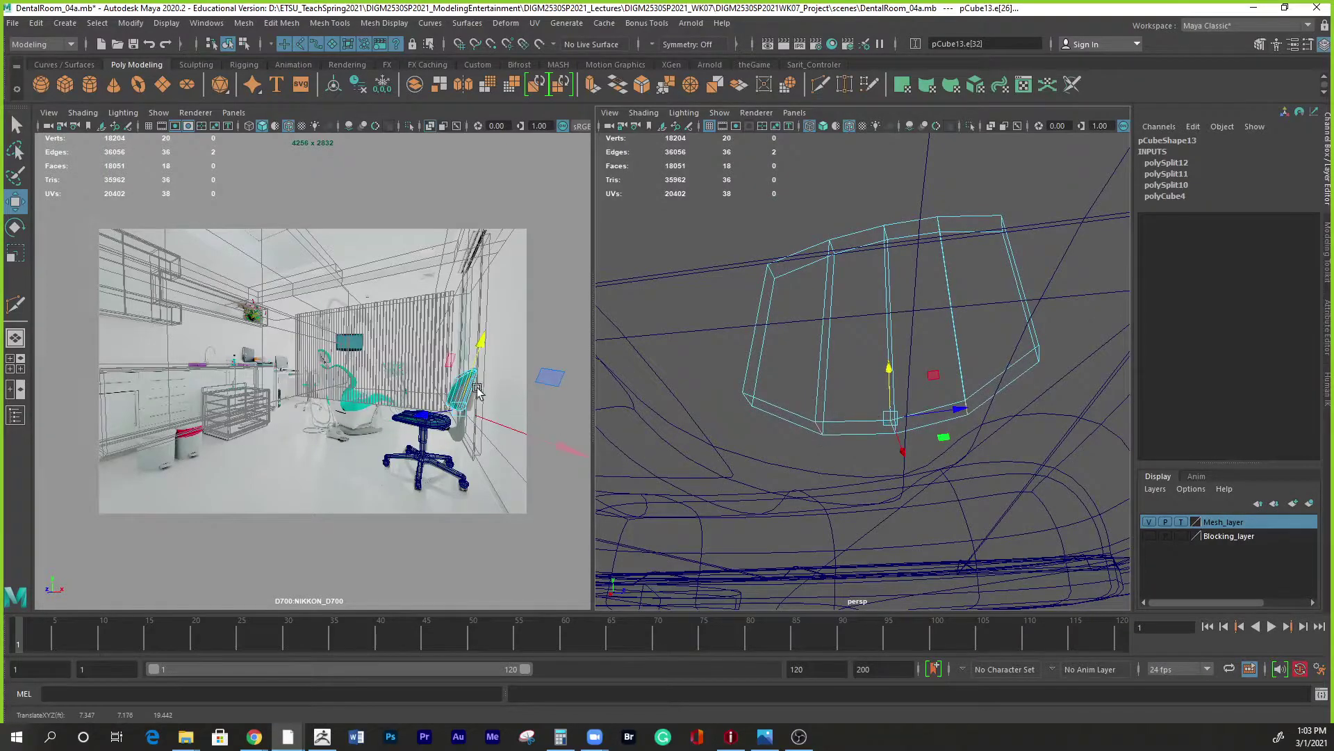
# Select the four faces along the backrest's top and move them along the panel's depth to adjust its lean.
pyautogui.keyDown('alt'); pyautogui.moveTo(910, 341); pyautogui.dragTo(891, 479); pyautogui.keyUp('alt')
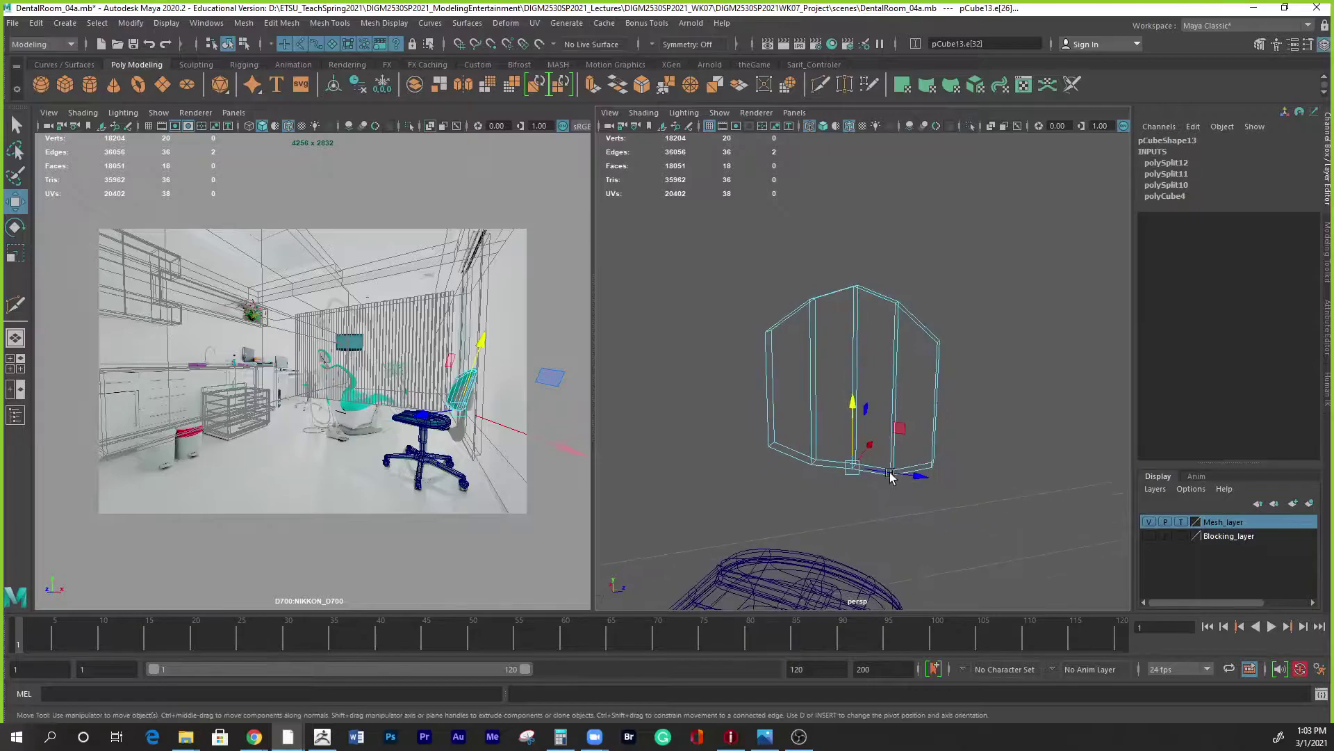
pyautogui.rightClick(863, 295)
pyautogui.keyDown('alt'); pyautogui.moveTo(861, 295); pyautogui.dragTo(852, 298); pyautogui.keyUp('alt')
pyautogui.click(767, 336)
pyautogui.moveTo(786, 319); pyautogui.dragTo(760, 336, button='right')
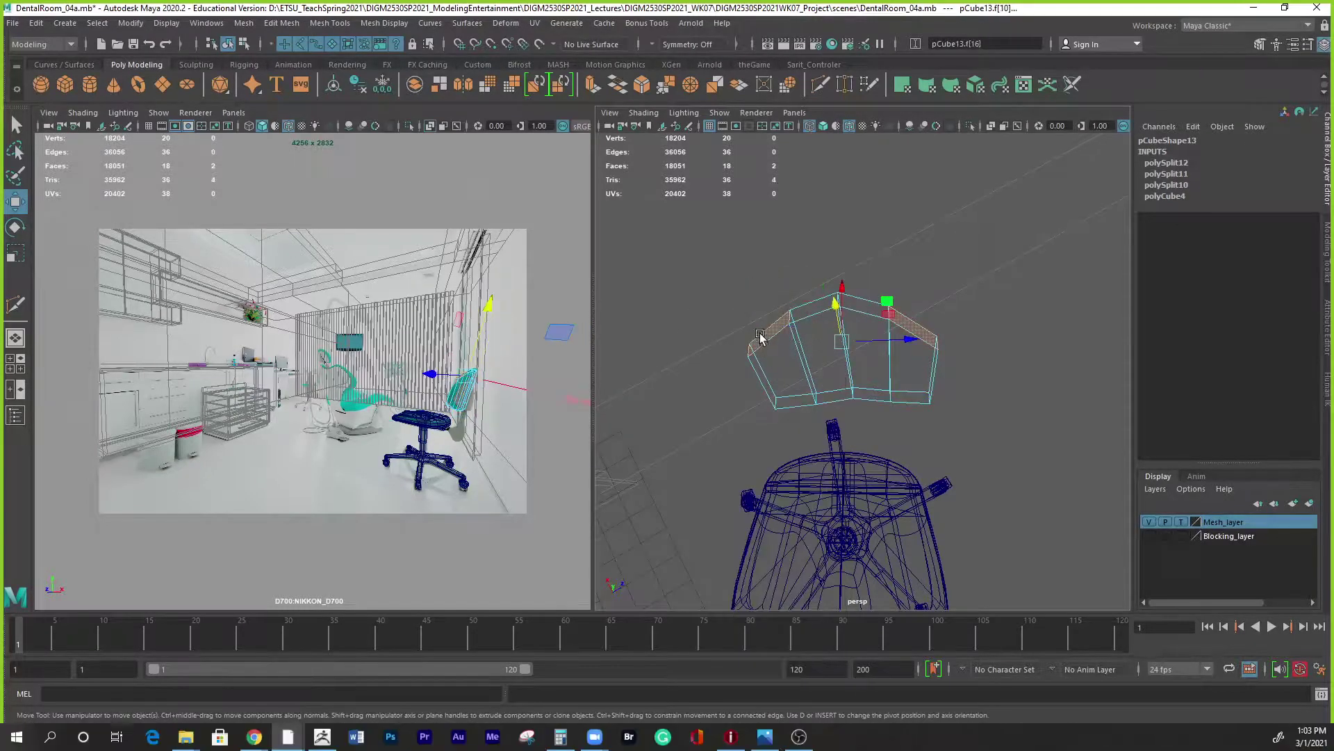
pyautogui.keyDown('shift'); pyautogui.click(813, 309); pyautogui.keyUp('shift')
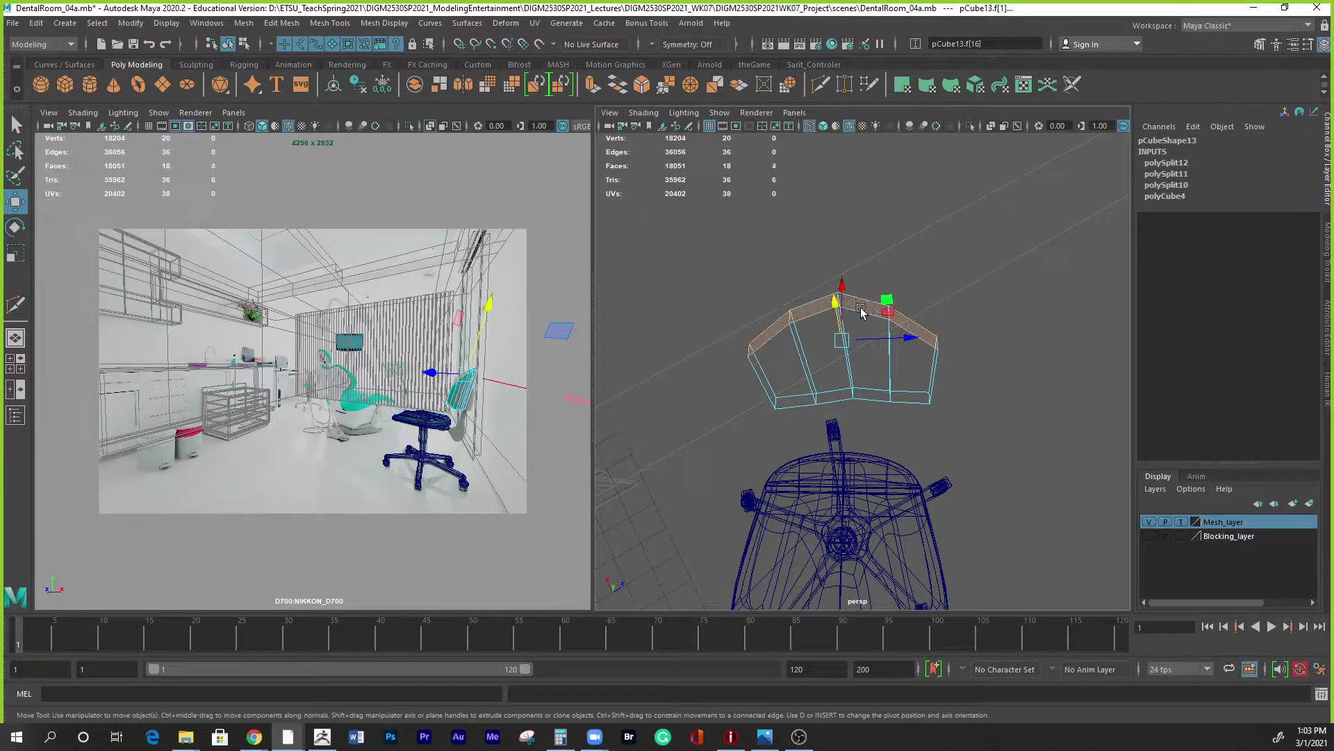
pyautogui.moveTo(842, 285); pyautogui.dragTo(943, 370)
# Select the backrest's two outer top corner edges, check the reference photo, and scale them closer together to narrow the upper outline.
pyautogui.moveTo(936, 370); pyautogui.dragTo(930, 316, button='right')
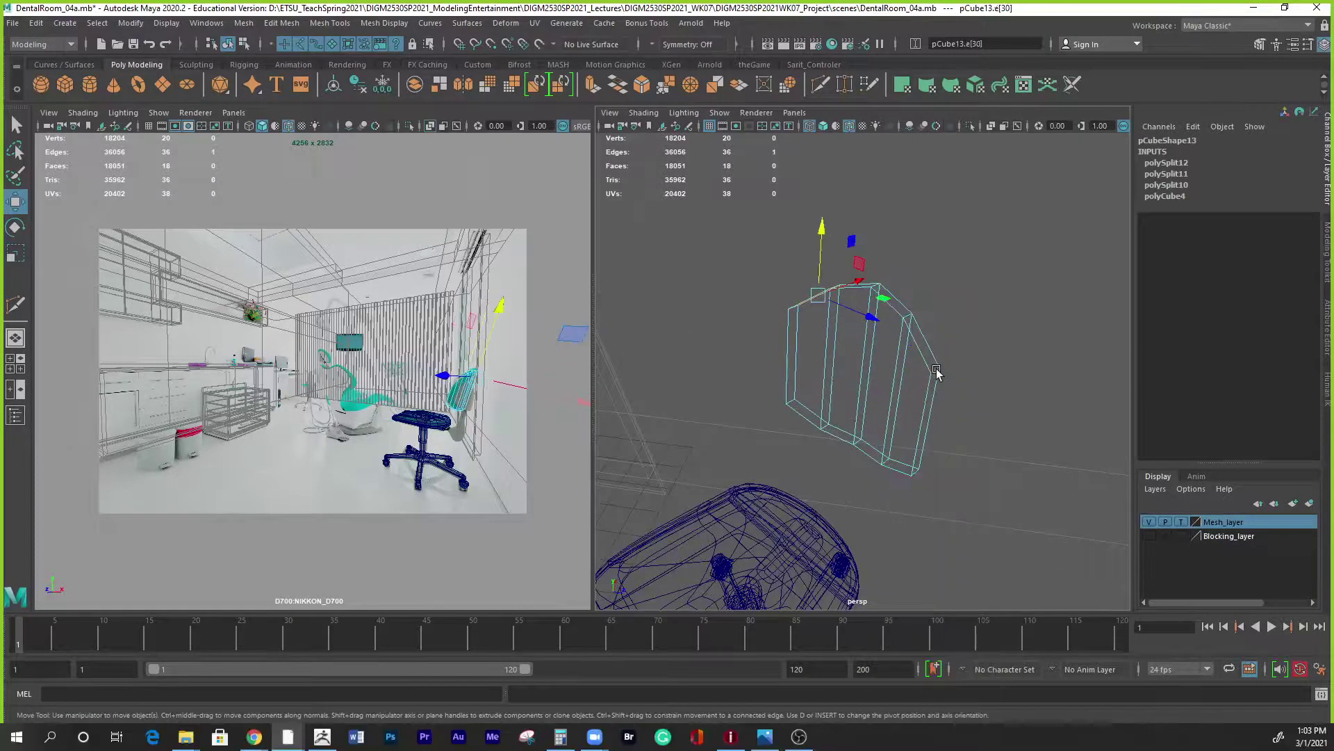
pyautogui.click(935, 373)
pyautogui.keyDown('alt'); pyautogui.moveTo(800, 347); pyautogui.dragTo(702, 428); pyautogui.keyUp('alt')
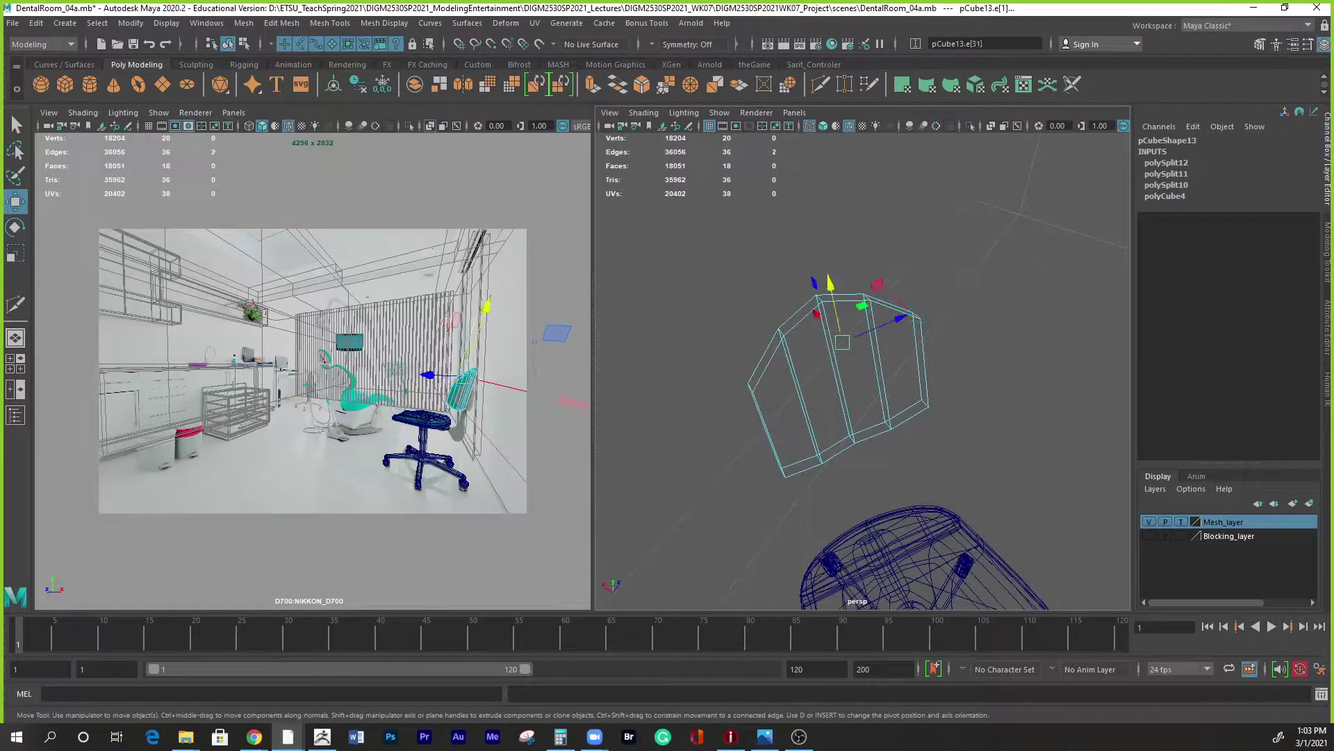
pyautogui.hotkey('ctrl', 'z')
pyautogui.click(770, 746)
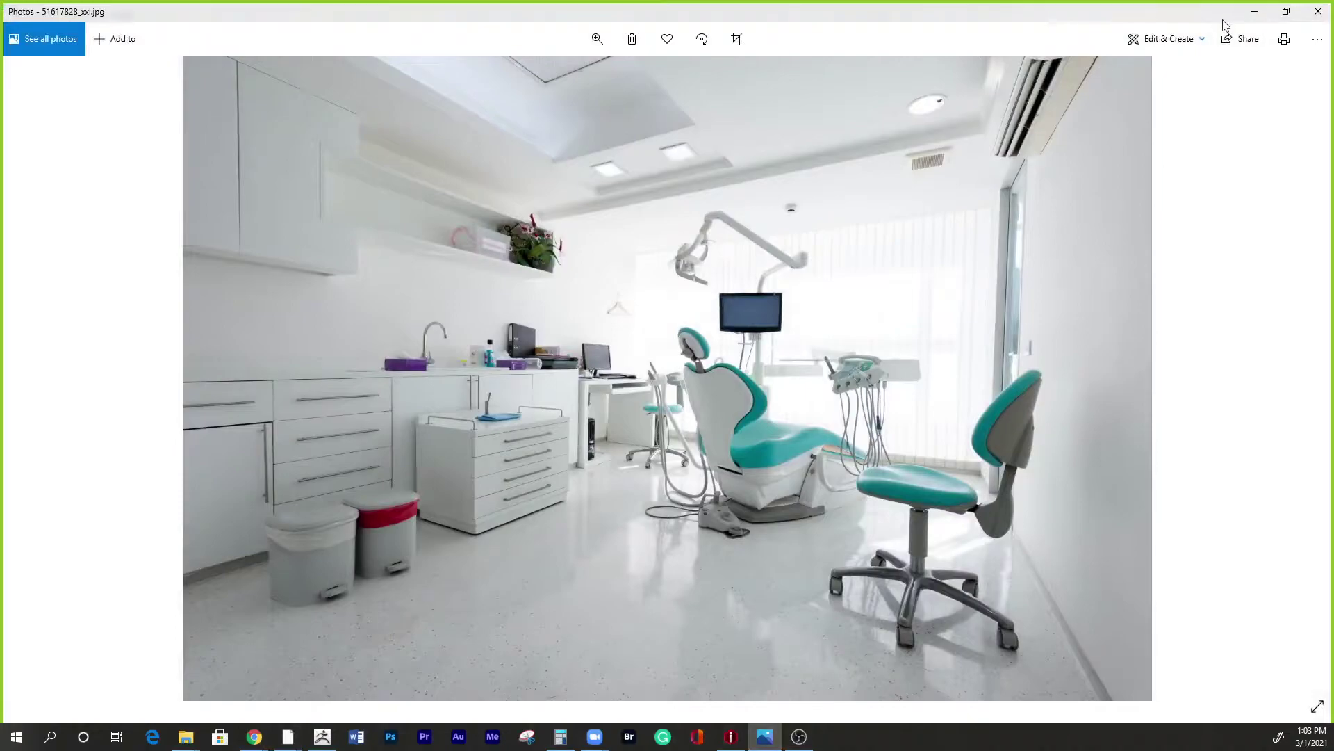
pyautogui.click(1253, 14)
pyautogui.moveTo(764, 445)
pyautogui.keyDown('alt'); pyautogui.mouseDown()
pyautogui.moveTo(786, 457)
pyautogui.moveTo(760, 395)
pyautogui.moveTo(823, 424)
pyautogui.moveTo(785, 452)
pyautogui.mouseUp(); pyautogui.keyUp('alt')
pyautogui.keyDown('shift'); pyautogui.click(757, 399); pyautogui.keyUp('shift')
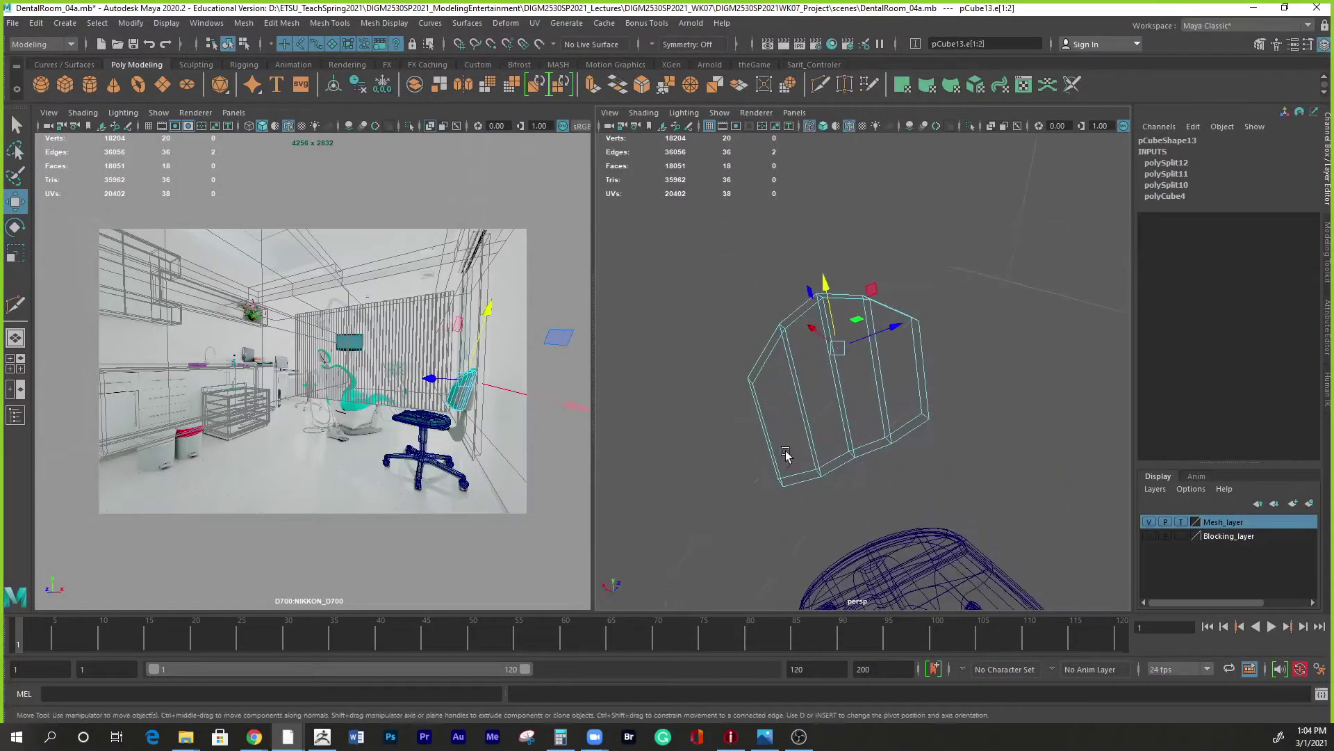
pyautogui.press('r')
pyautogui.moveTo(890, 323); pyautogui.dragTo(634, 440)
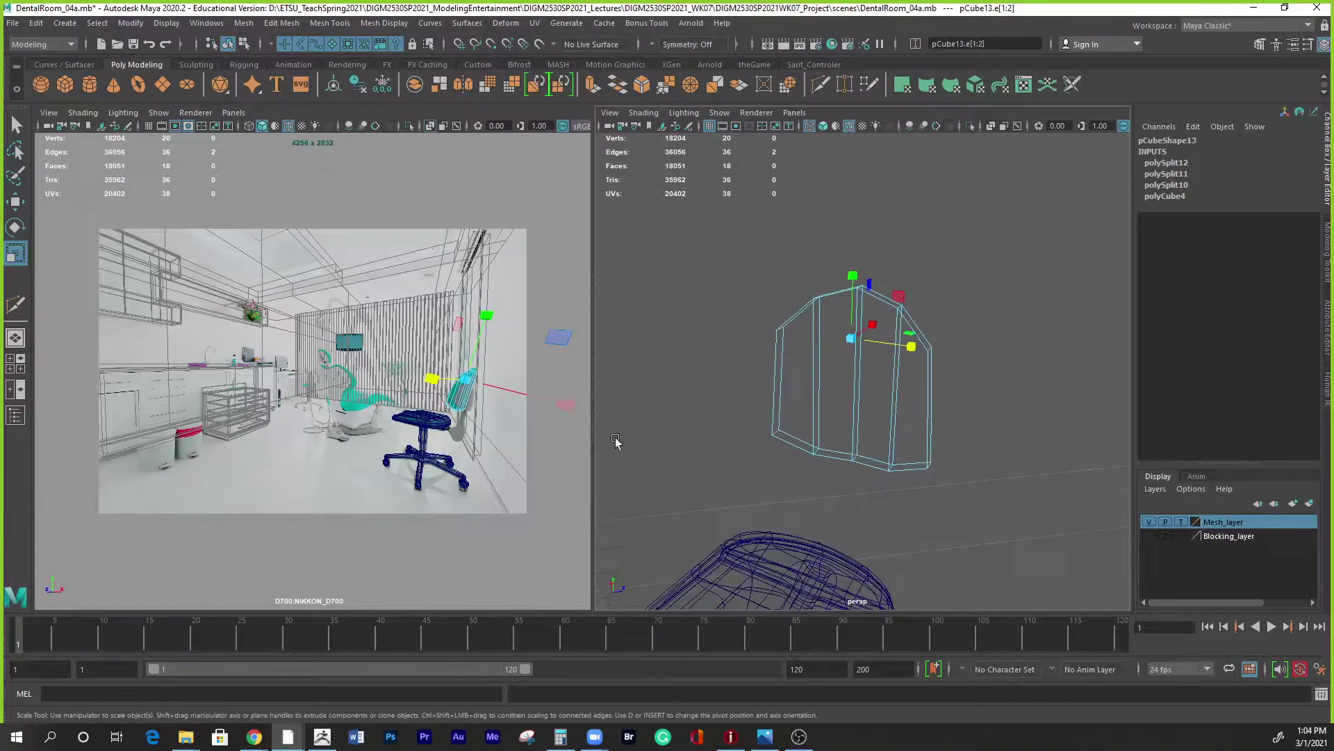
pyautogui.keyDown('alt'); pyautogui.moveTo(922, 299); pyautogui.dragTo(885, 335); pyautogui.keyUp('alt')
pyautogui.rightClick(901, 325)
pyautogui.keyDown('alt'); pyautogui.moveTo(953, 420); pyautogui.dragTo(876, 414); pyautogui.keyUp('alt')
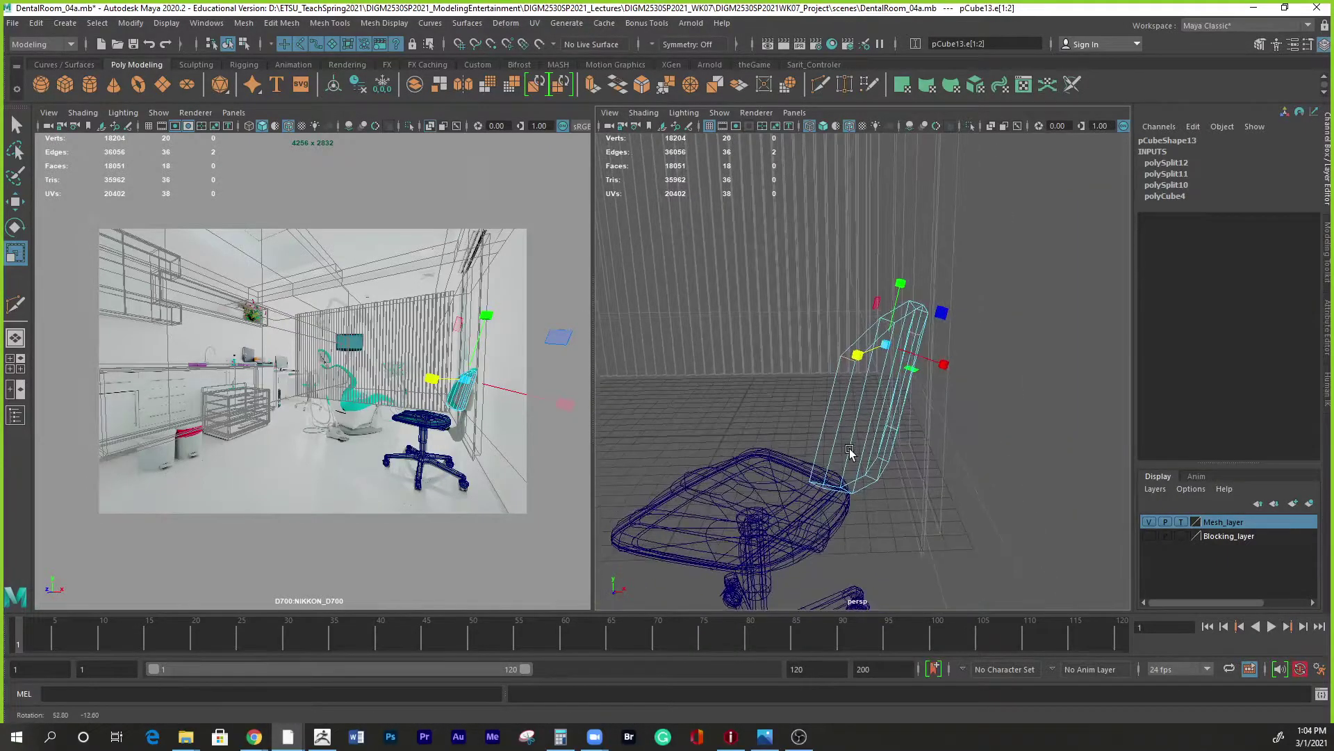
pyautogui.rightClick(887, 393)
pyautogui.click(884, 392)
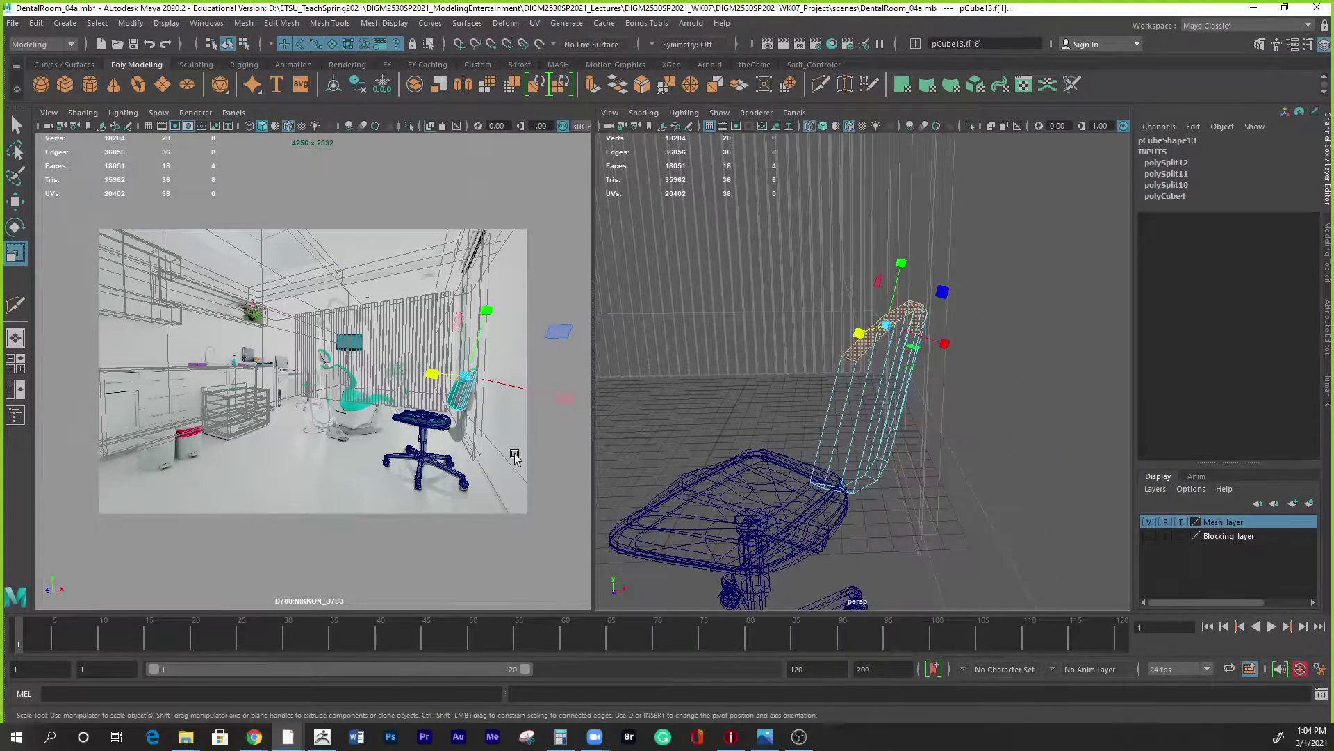
# Scale the whole backrest down to about 0.245, 3.037, 2.754 and move it backward to about X 7.799, Y 9.022, Z 19.59.
pyautogui.rightClick(862, 428)
pyautogui.click(928, 337)
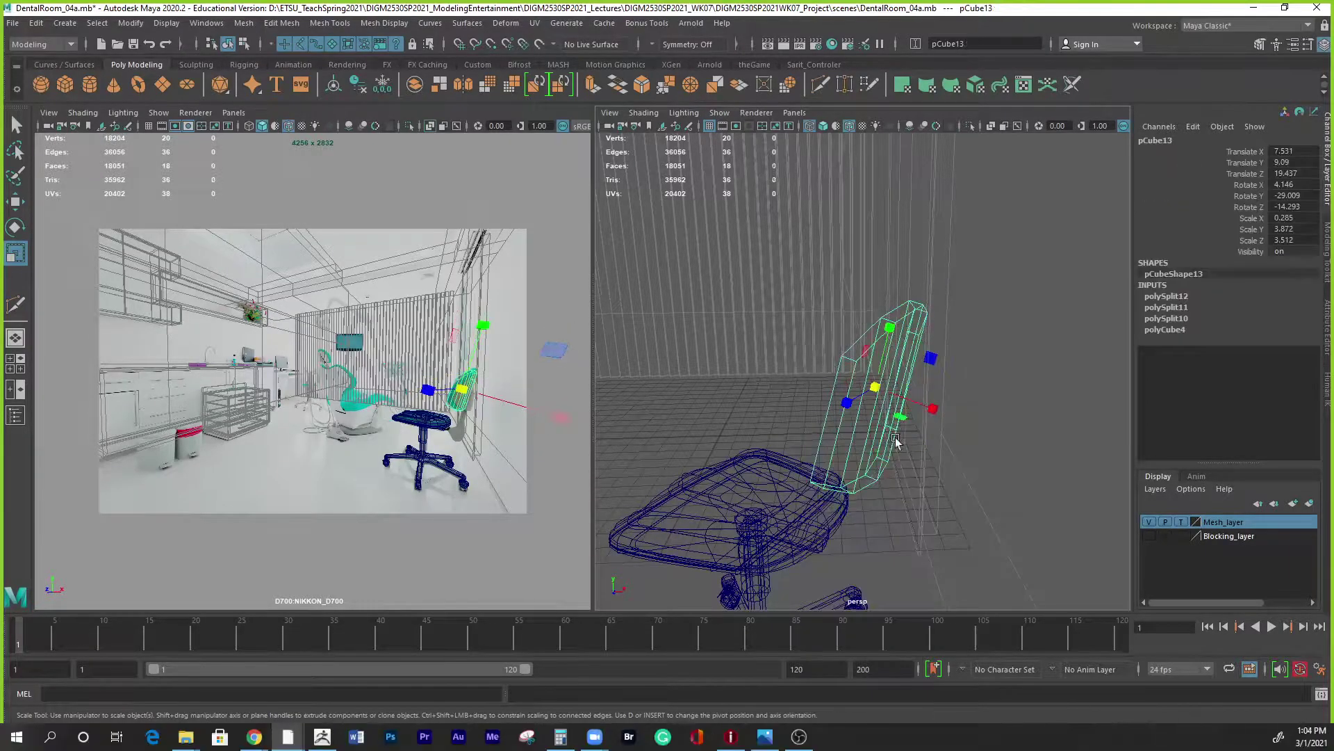
pyautogui.moveTo(921, 471)
pyautogui.keyDown('alt'); pyautogui.mouseDown()
pyautogui.moveTo(935, 508)
pyautogui.moveTo(920, 518)
pyautogui.moveTo(903, 485)
pyautogui.mouseUp(); pyautogui.keyUp('alt')
pyautogui.moveTo(878, 386); pyautogui.dragTo(828, 465)
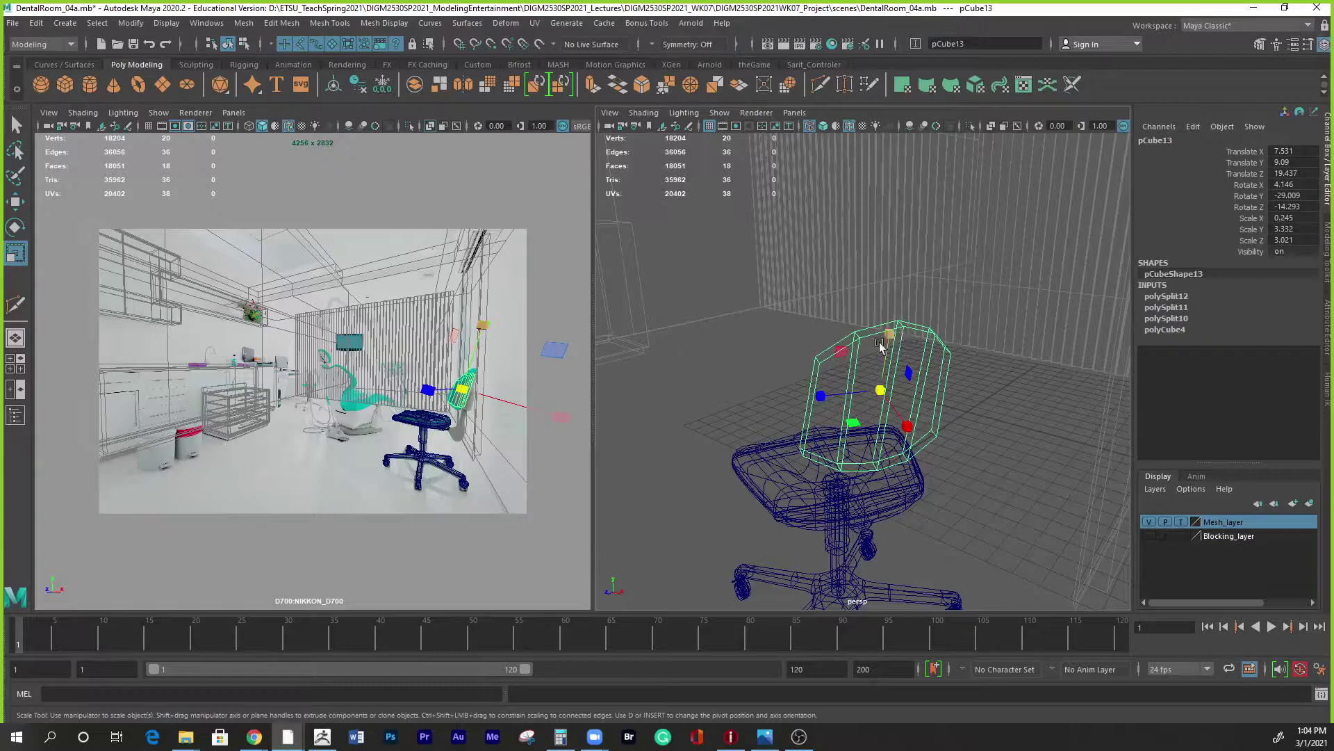
pyautogui.moveTo(843, 352); pyautogui.dragTo(854, 350)
pyautogui.press('w')
pyautogui.moveTo(906, 424); pyautogui.dragTo(972, 415)
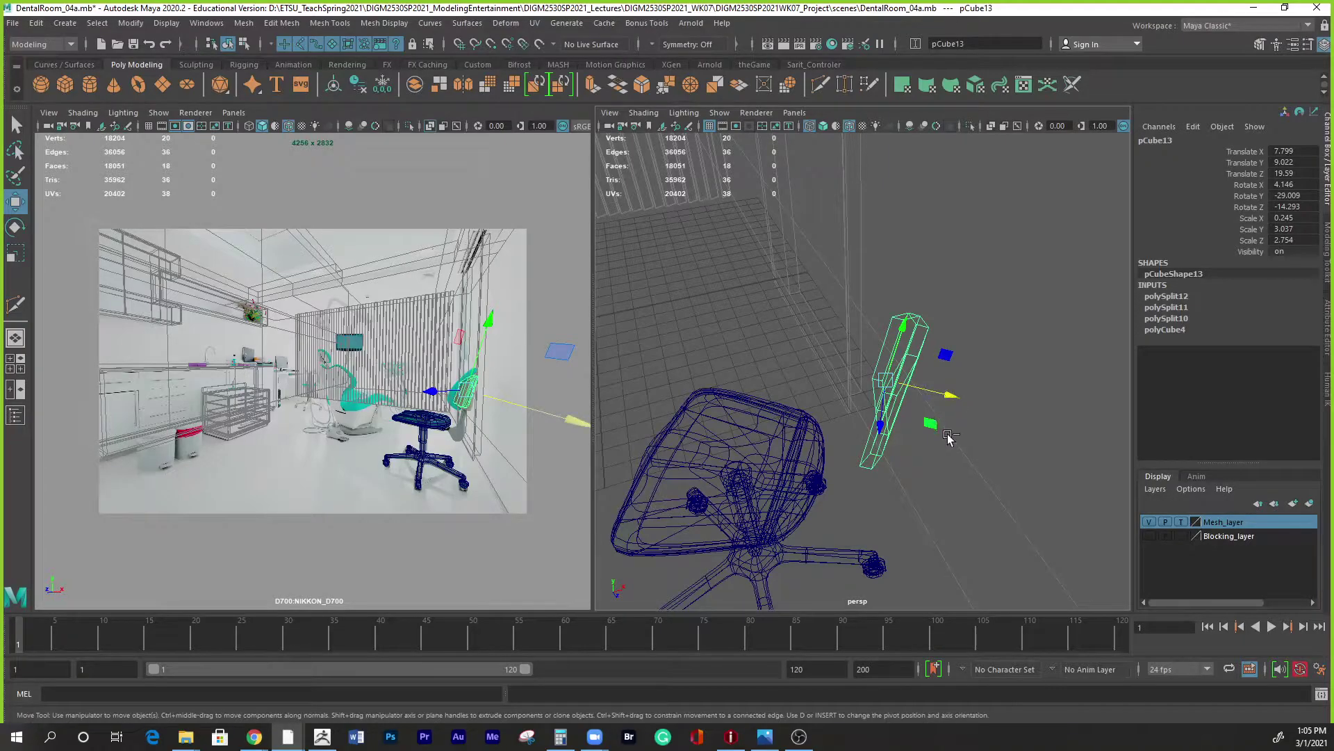
# Duplicate the backrest panel, move the copy toward the seat, scale it to about 0.29, 3.595, 3.26, and show the view shaded.
pyautogui.hotkey('ctrl', 'd')
pyautogui.moveTo(948, 395); pyautogui.dragTo(909, 387)
pyautogui.press('r')
pyautogui.keyDown('alt'); pyautogui.moveTo(914, 452); pyautogui.dragTo(1000, 483); pyautogui.keyUp('alt')
pyautogui.press('4')
pyautogui.press('5')
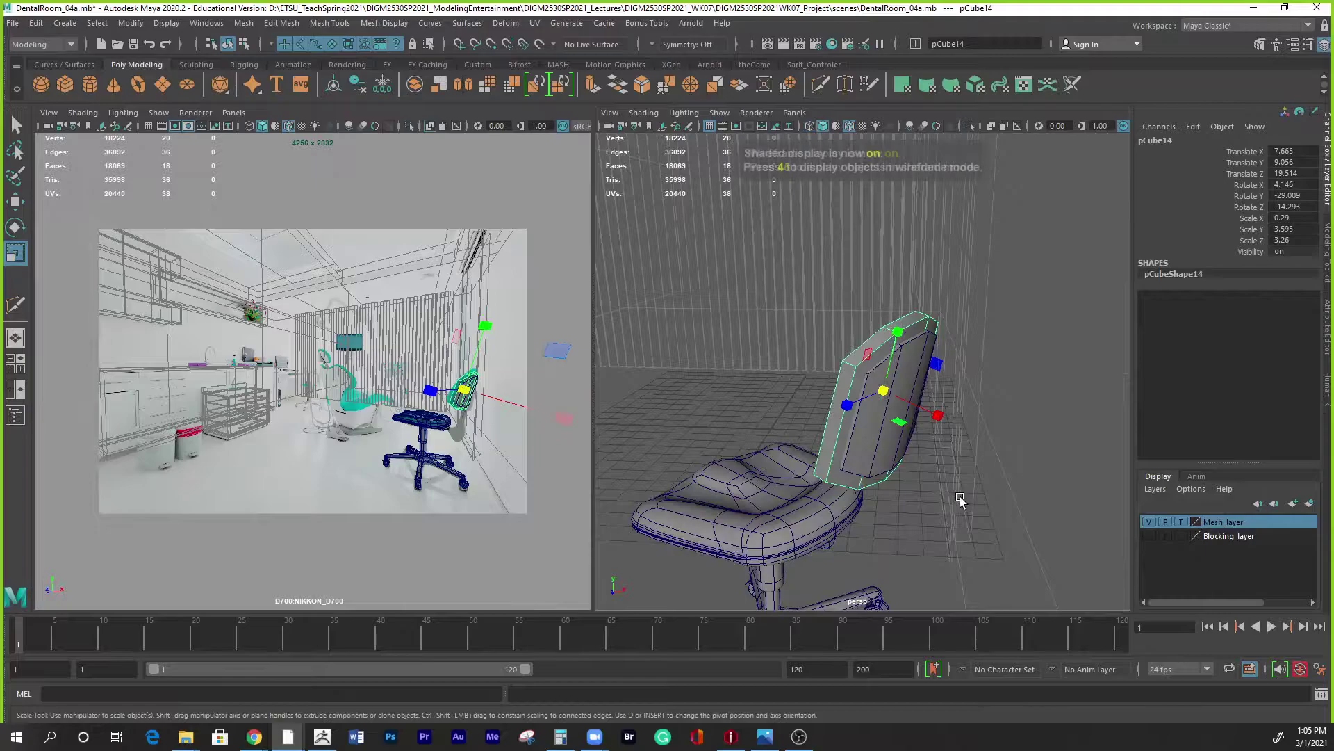
pyautogui.keyDown('alt'); pyautogui.moveTo(957, 500); pyautogui.dragTo(977, 503); pyautogui.keyUp('alt')
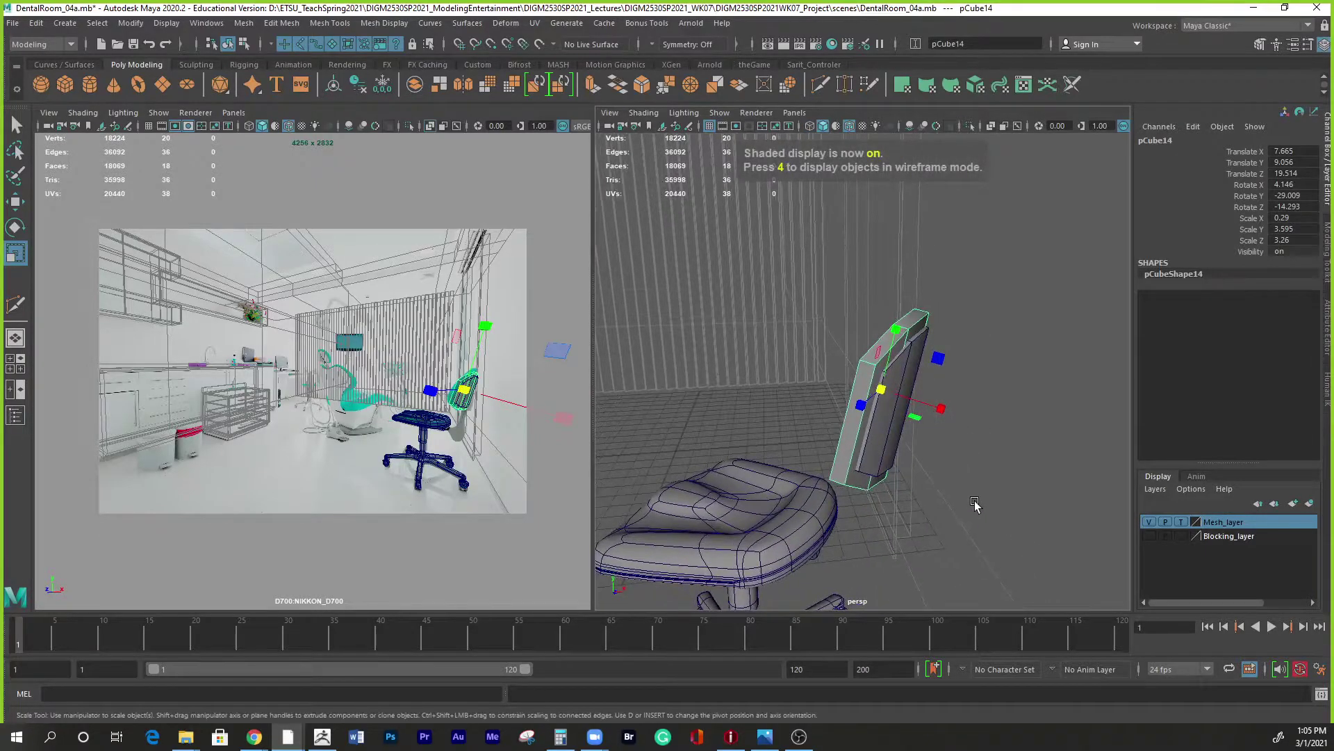
# Nudge the larger front panel to about X 7.648, Y 9.06, Z 19.504 and compare the backrest with the reference photo.
pyautogui.press('w')
pyautogui.moveTo(941, 409); pyautogui.dragTo(944, 413)
pyautogui.keyDown('alt'); pyautogui.moveTo(989, 515); pyautogui.dragTo(984, 546); pyautogui.keyUp('alt')
pyautogui.scroll(5, 959, 531)
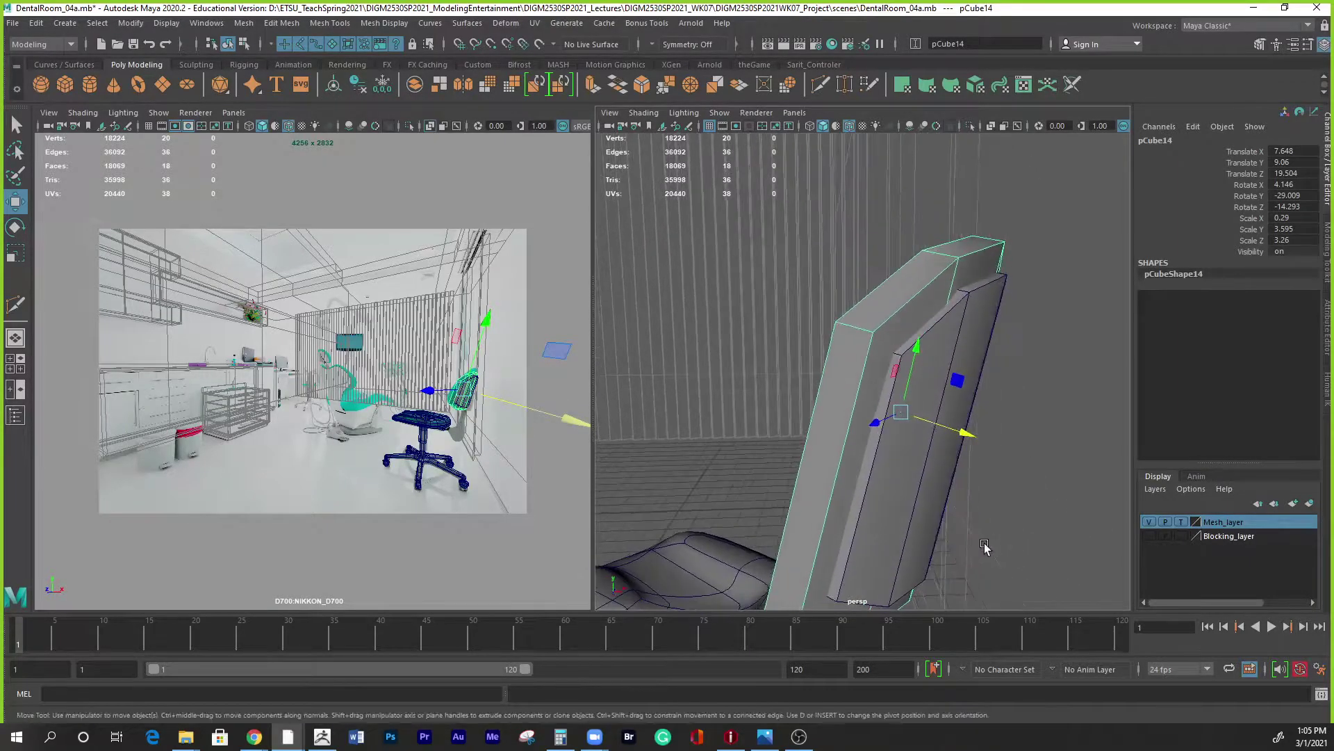
pyautogui.click(765, 736)
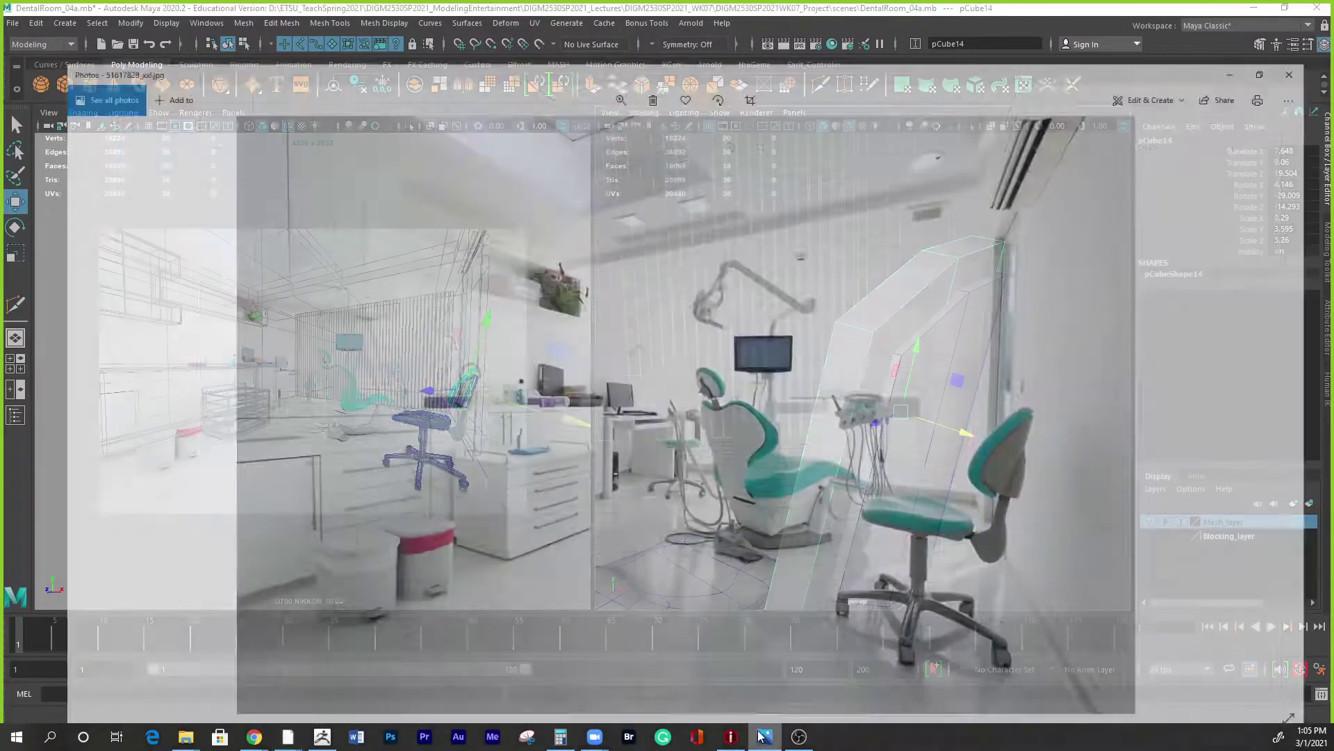
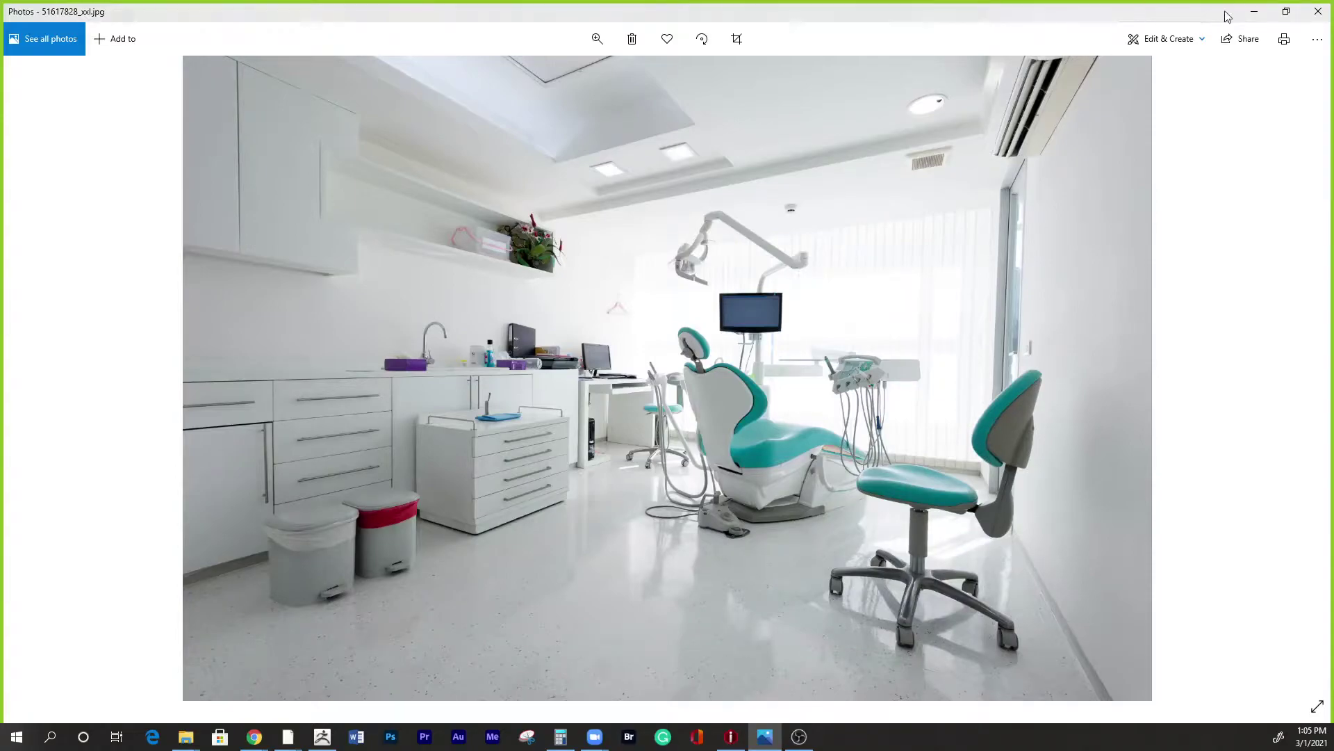
pyautogui.click(1251, 12)
pyautogui.keyDown('alt'); pyautogui.moveTo(876, 417); pyautogui.dragTo(916, 457); pyautogui.keyUp('alt')
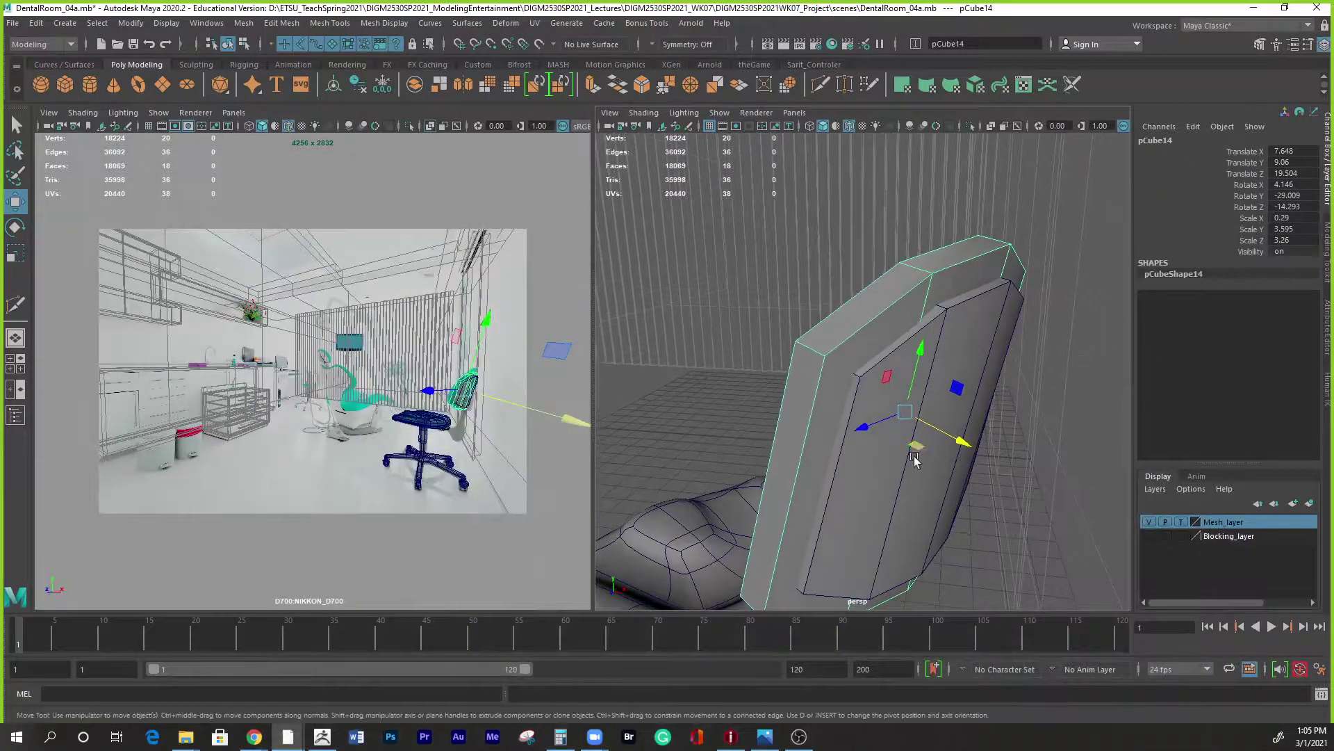
# Try to thin the smaller rear backrest panel by scaling it along its depth.
pyautogui.press('e')
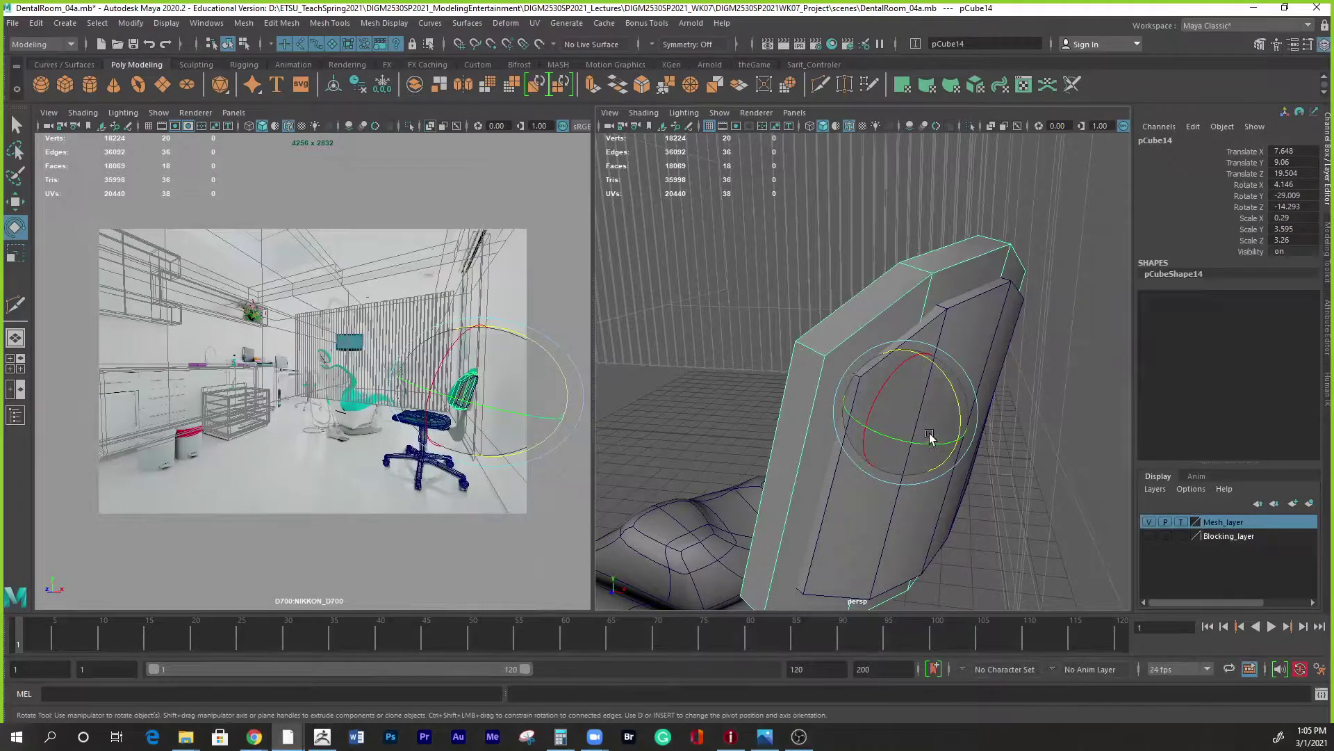
pyautogui.press('r')
pyautogui.keyDown('alt'); pyautogui.moveTo(893, 386); pyautogui.dragTo(962, 419); pyautogui.keyUp('alt')
pyautogui.click(905, 492)
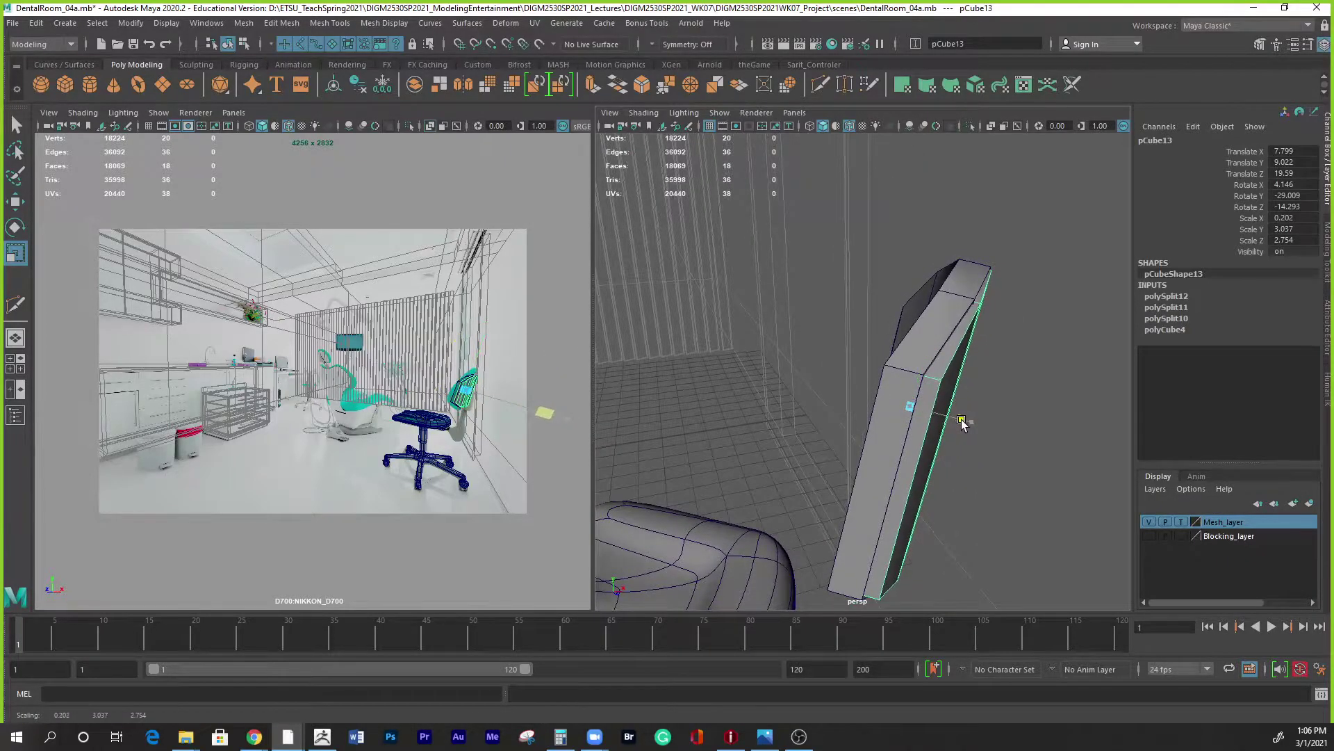
pyautogui.hotkey('ctrl', 'z')
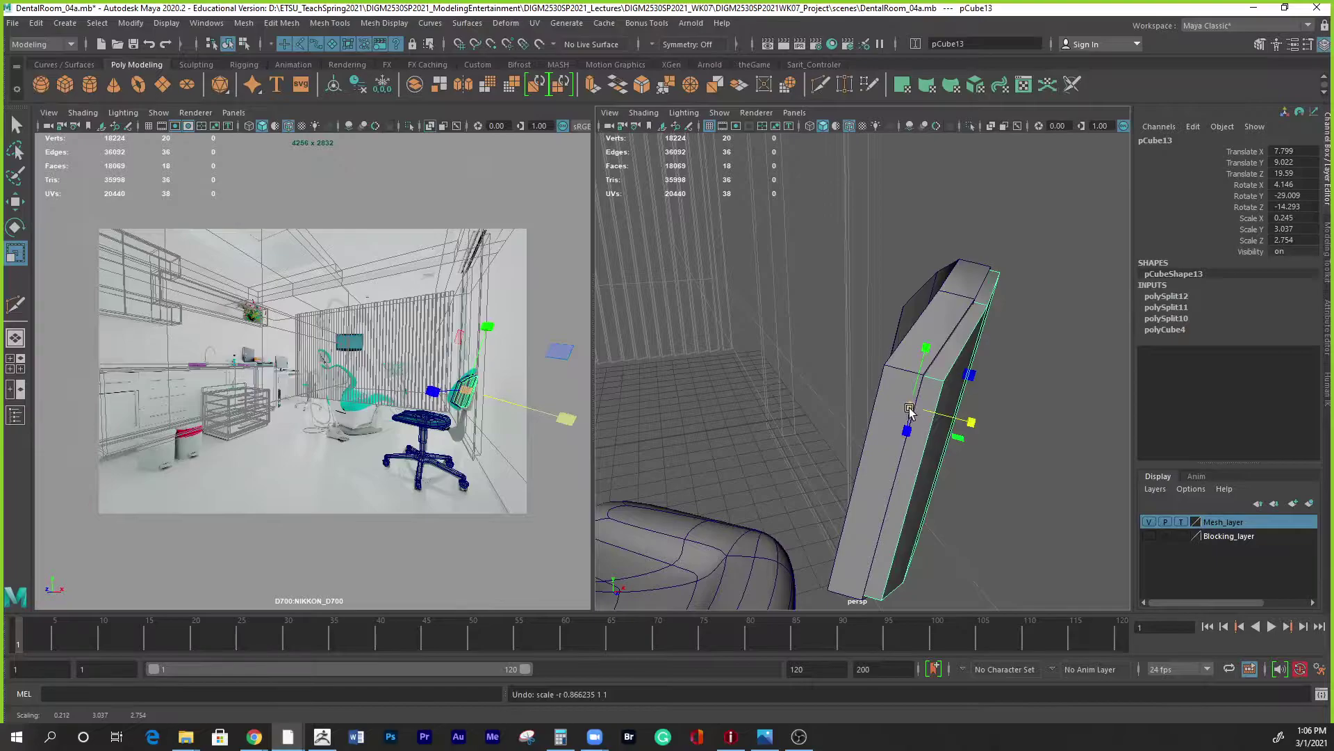
# Insert a horizontal edge loop around the middle of the smaller rear backrest panel with Multi-Cut.
pyautogui.moveTo(909, 410)
pyautogui.keyDown('alt'); pyautogui.mouseDown()
pyautogui.moveTo(886, 393)
pyautogui.moveTo(910, 439)
pyautogui.moveTo(902, 397)
pyautogui.mouseUp(); pyautogui.keyUp('alt')
pyautogui.keyDown('alt'); pyautogui.moveTo(955, 498); pyautogui.dragTo(849, 367); pyautogui.keyUp('alt')
pyautogui.moveTo(860, 385); pyautogui.dragTo(862, 410, button='right')
pyautogui.click(765, 390)
pyautogui.click(849, 380)
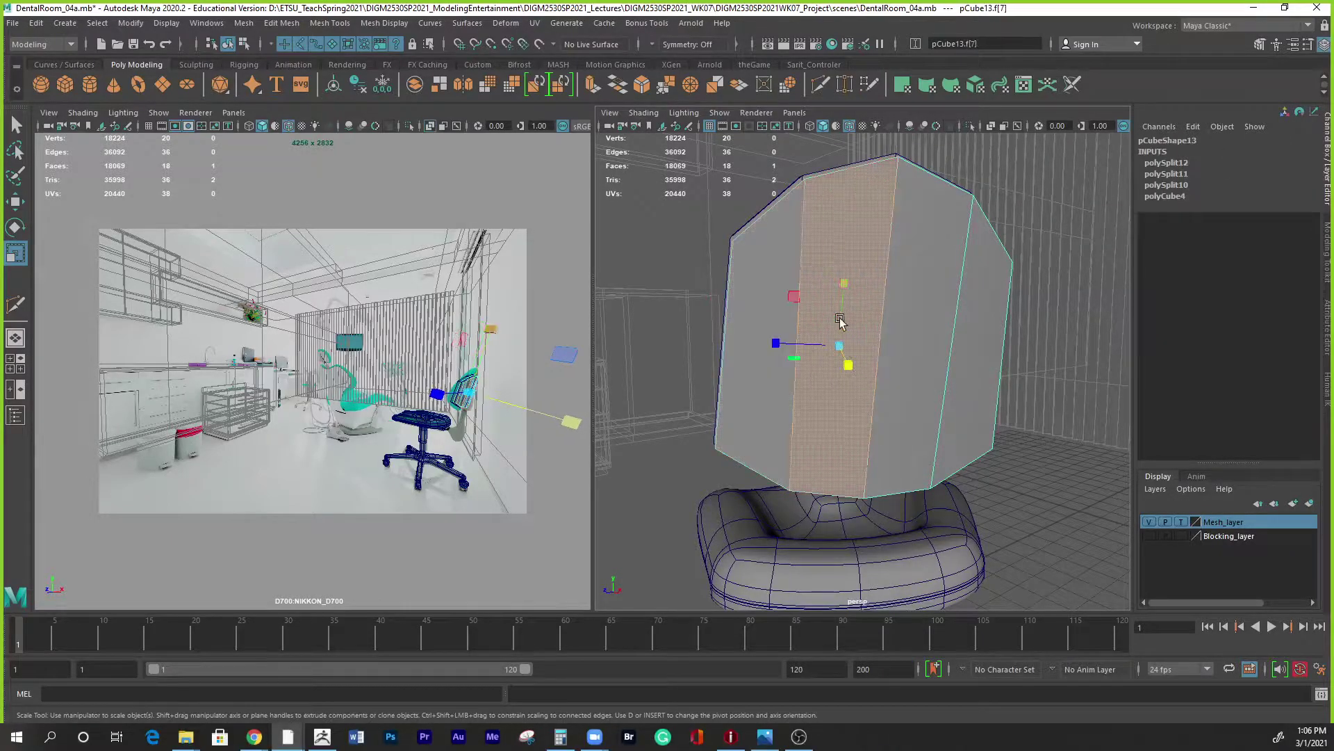
pyautogui.keyDown('shift'); pyautogui.moveTo(856, 311); pyautogui.dragTo(799, 325, button='right'); pyautogui.keyUp('shift')
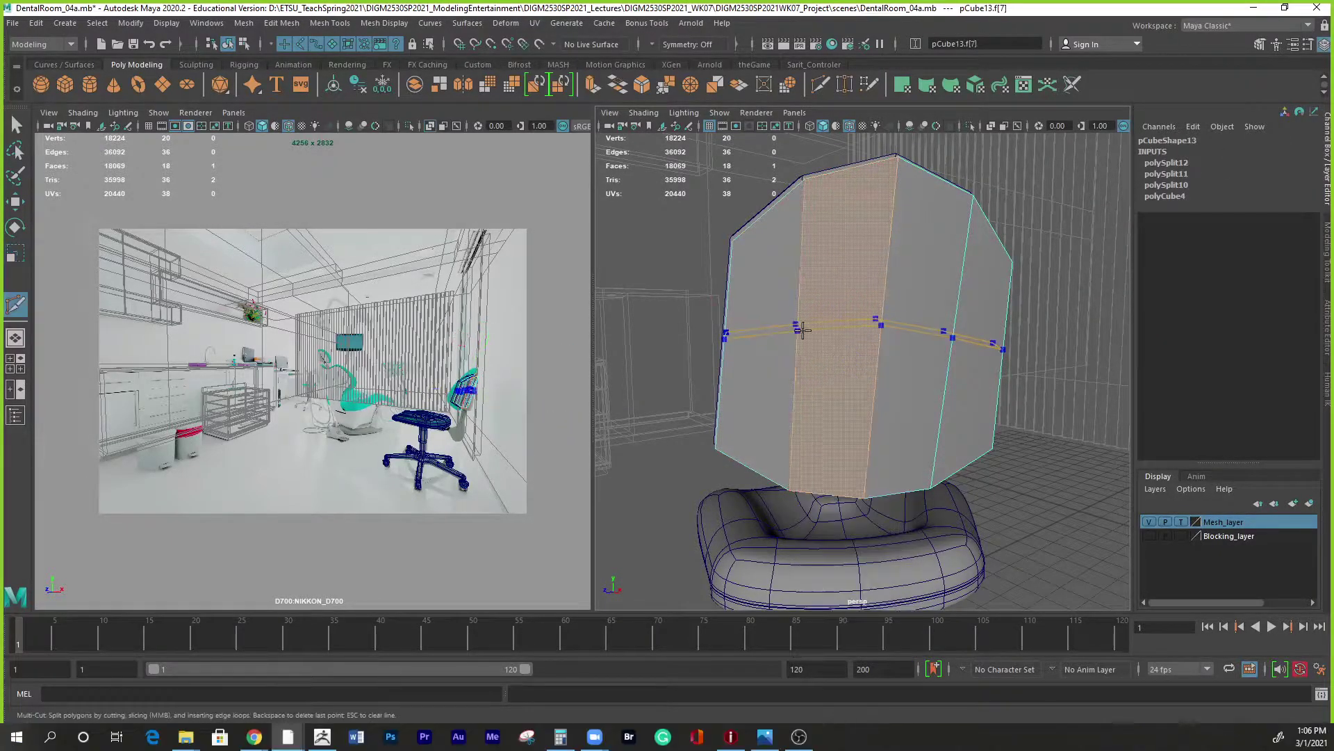
pyautogui.keyDown('ctrl'); pyautogui.click(805, 329); pyautogui.keyUp('ctrl')
pyautogui.keyDown('alt'); pyautogui.moveTo(806, 328); pyautogui.dragTo(903, 333); pyautogui.keyUp('alt')
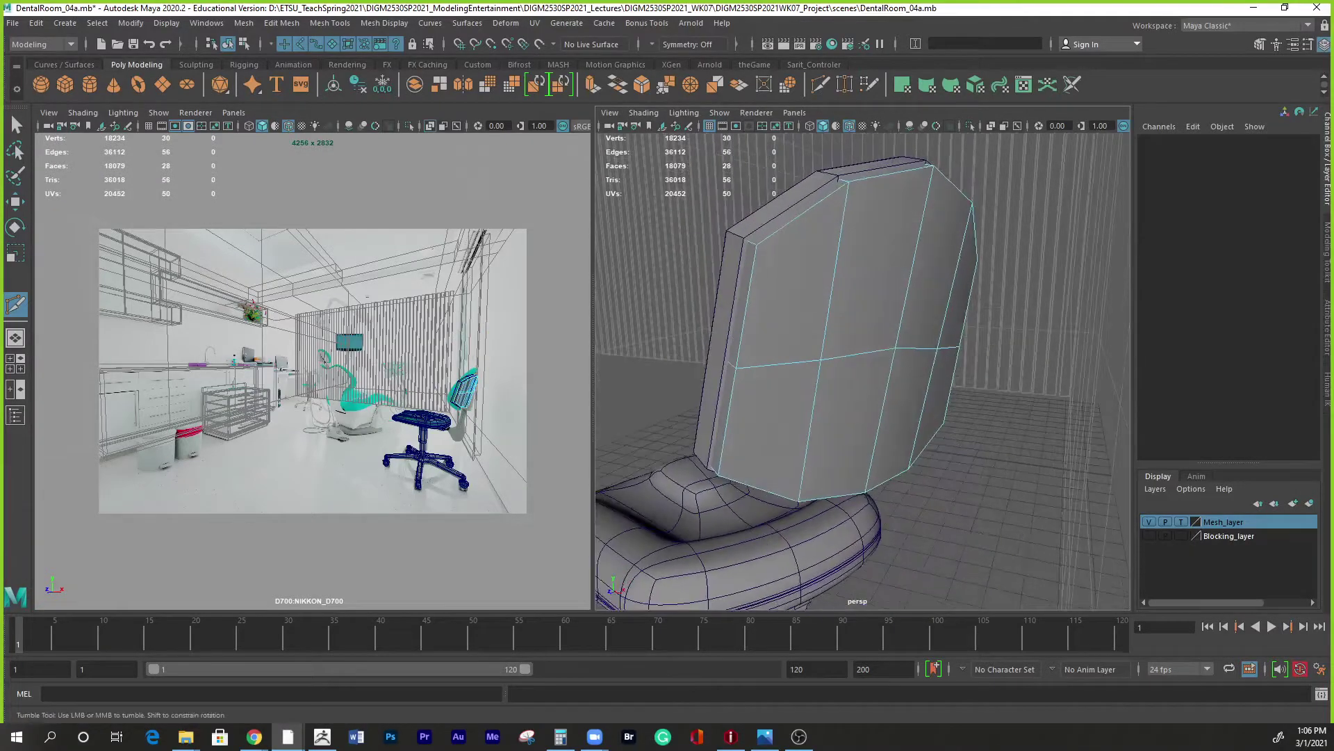
# Check the chair's back support in the reference photo and select the two lower central faces on the rear panel's back.
pyautogui.click(763, 738)
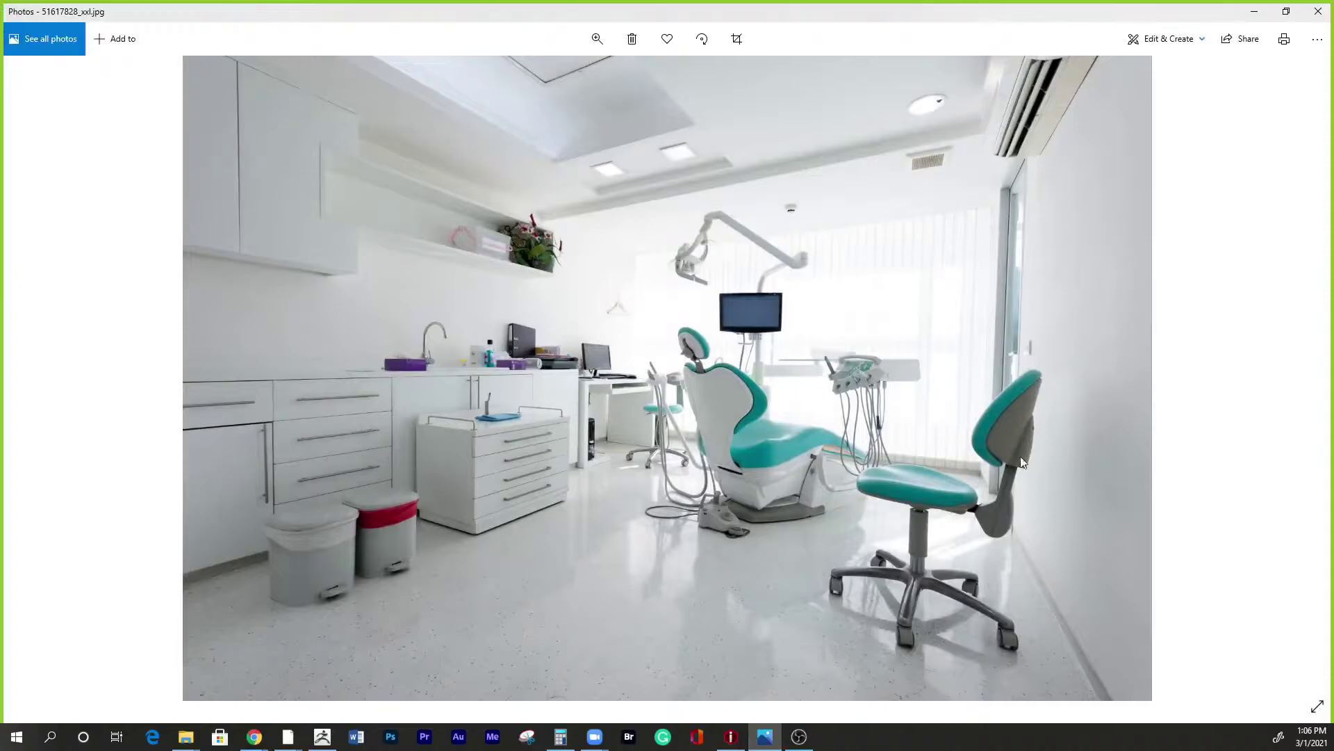
pyautogui.click(1255, 14)
pyautogui.keyDown('alt'); pyautogui.moveTo(935, 459); pyautogui.dragTo(901, 455); pyautogui.keyUp('alt')
pyautogui.press('q')
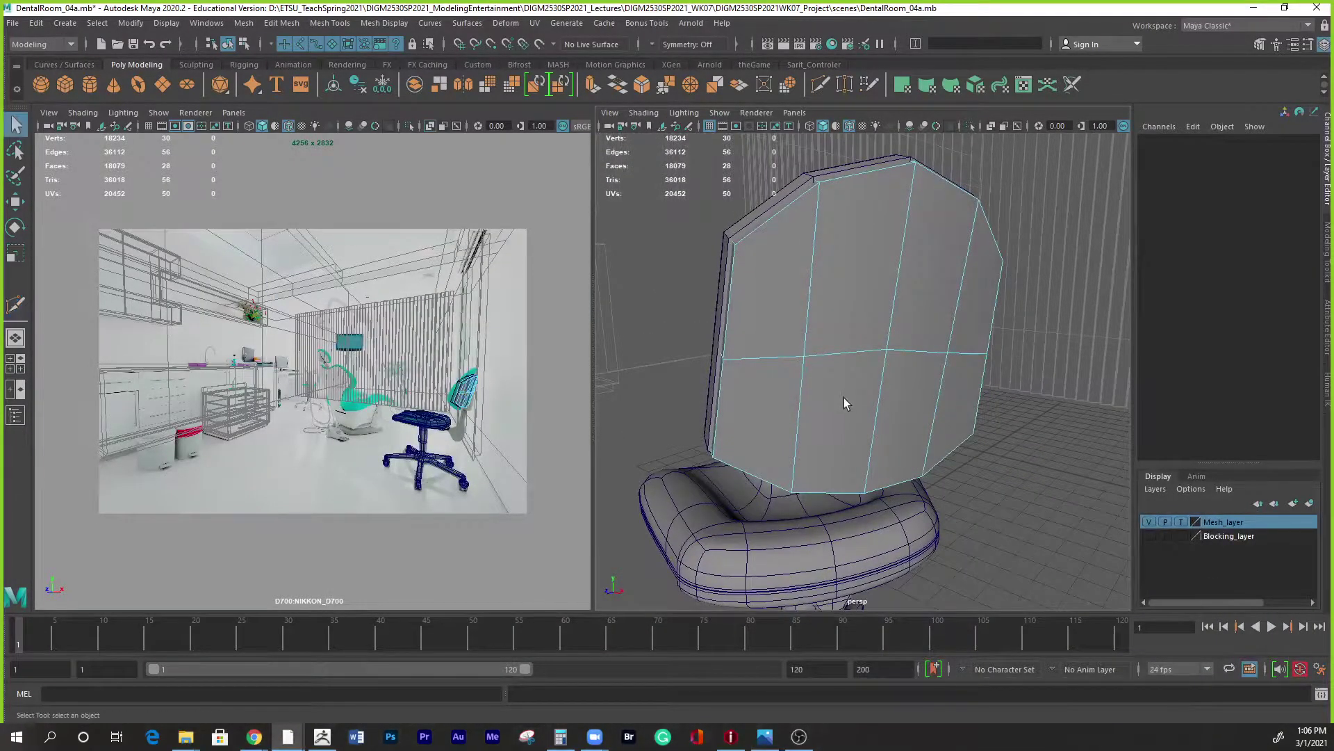
pyautogui.moveTo(856, 369)
pyautogui.mouseDown(button='right')
pyautogui.moveTo(865, 406)
pyautogui.moveTo(858, 391)
pyautogui.mouseUp(button='right')
pyautogui.click(873, 409)
pyautogui.keyDown('shift'); pyautogui.click(893, 410); pyautogui.keyUp('shift')
pyautogui.keyDown('alt'); pyautogui.moveTo(894, 411); pyautogui.dragTo(936, 544); pyautogui.keyUp('alt')
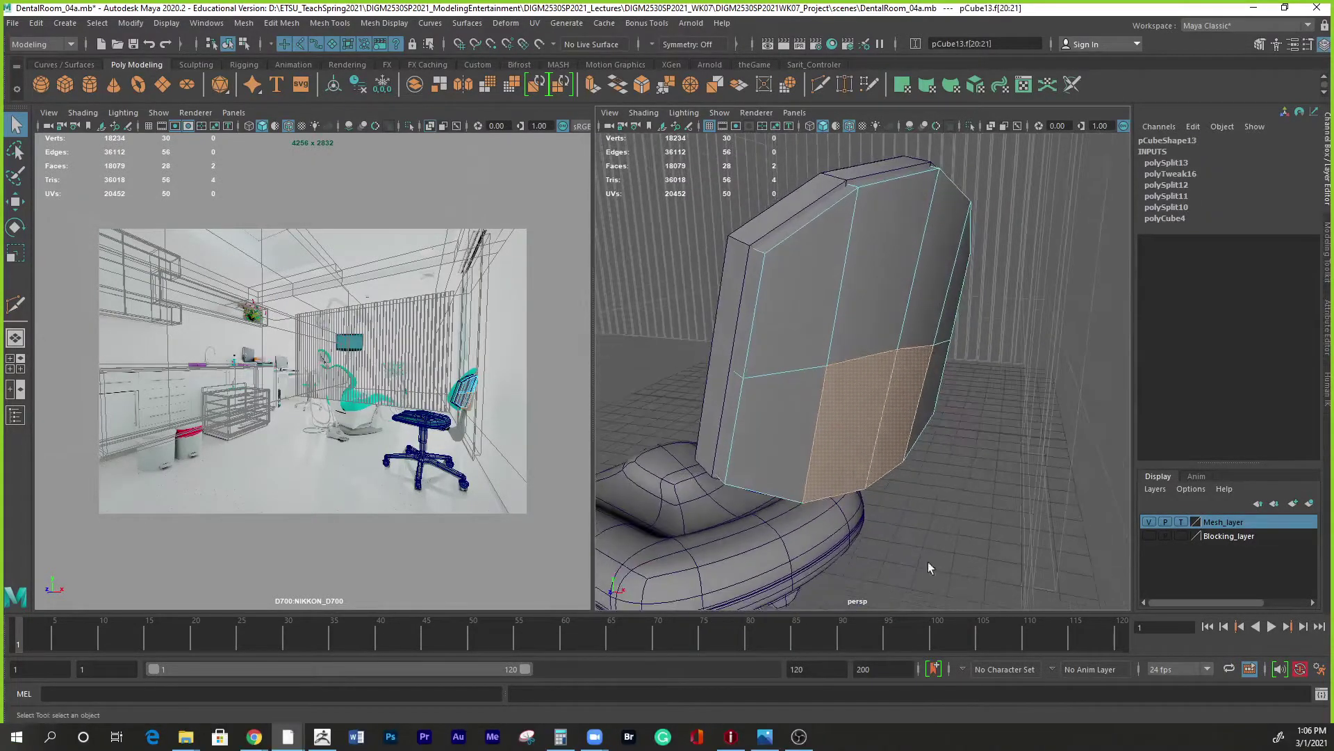
# Compare the selected lower faces with the bracket area in the reference photo and in the enlarged camera view.
pyautogui.click(764, 736)
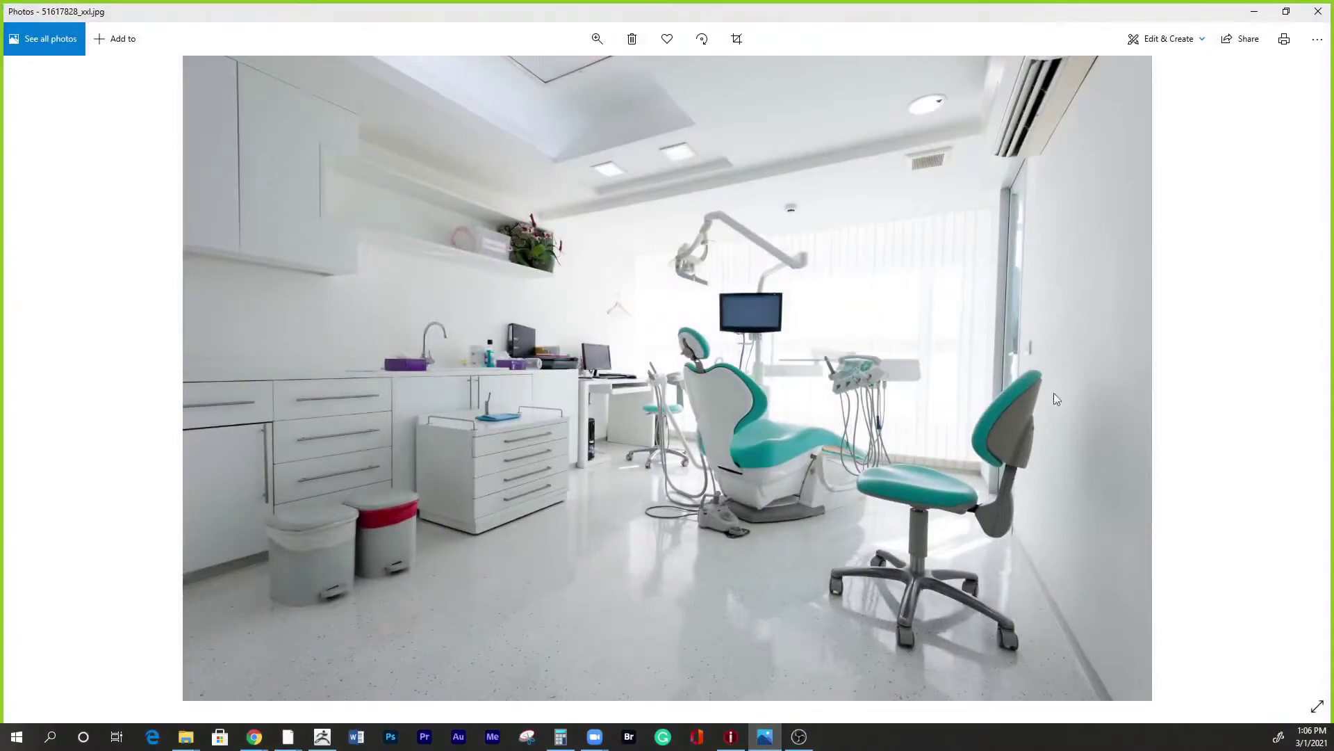
pyautogui.click(1255, 12)
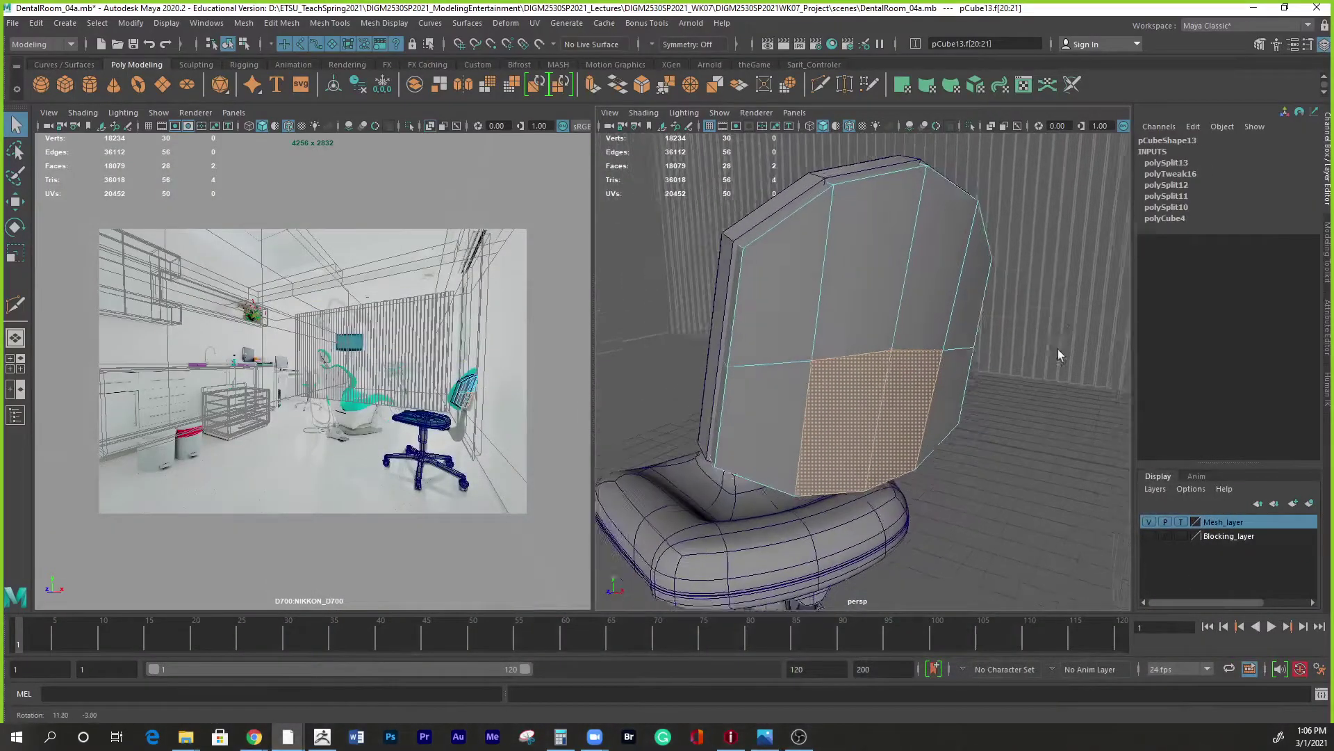
pyautogui.keyDown('alt'); pyautogui.moveTo(892, 383); pyautogui.dragTo(920, 415); pyautogui.keyUp('alt')
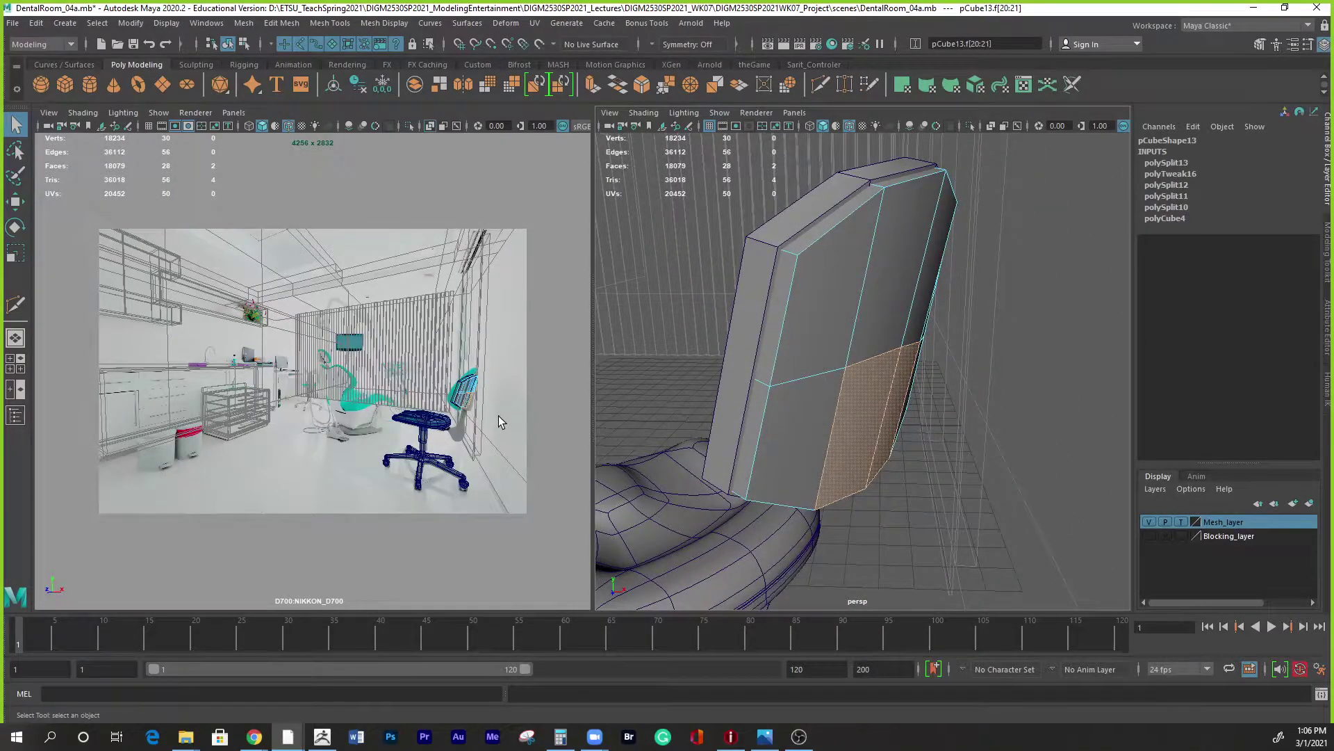
pyautogui.press('space')
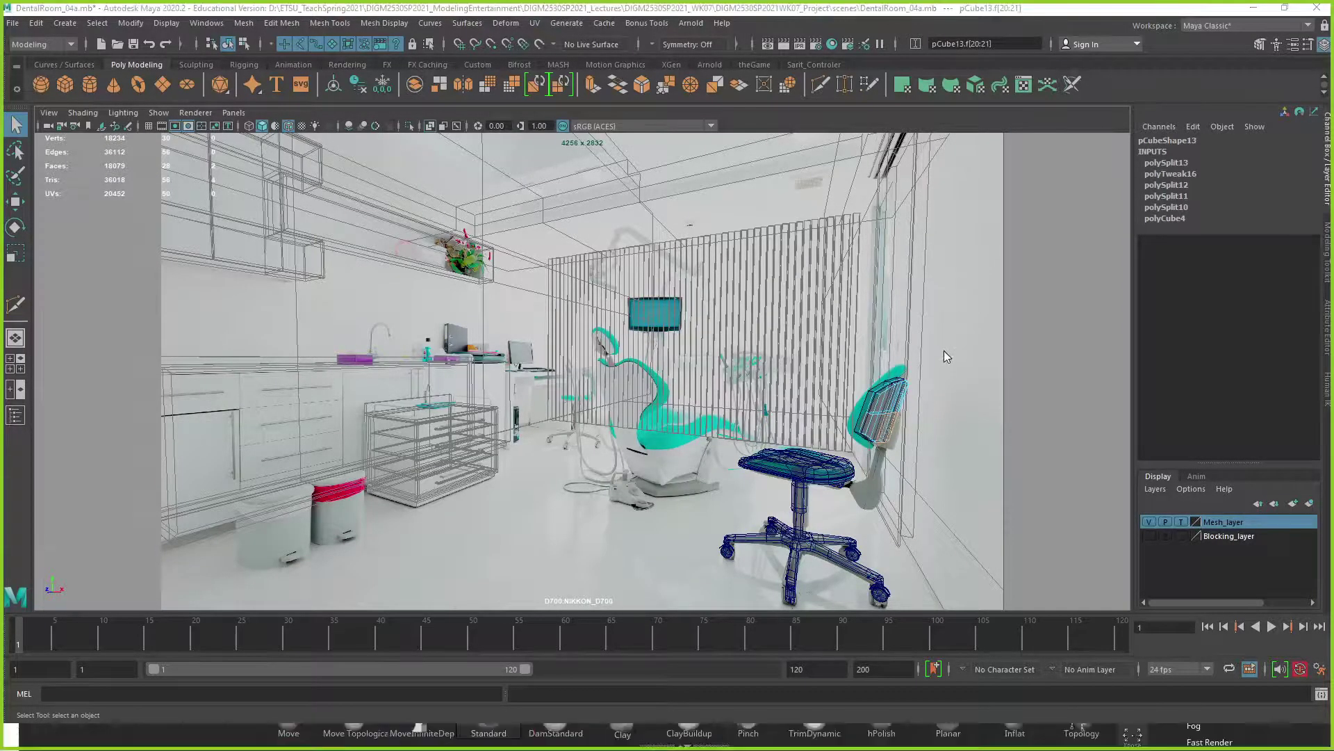
pyautogui.press('space')
# Extrude the two selected lower faces of the rear panel, trying out and undoing a narrower width.
pyautogui.moveTo(873, 389); pyautogui.dragTo(862, 427, button='right')
pyautogui.moveTo(861, 426)
pyautogui.keyDown('alt'); pyautogui.mouseDown()
pyautogui.moveTo(915, 506)
pyautogui.moveTo(887, 426)
pyautogui.mouseUp(); pyautogui.keyUp('alt')
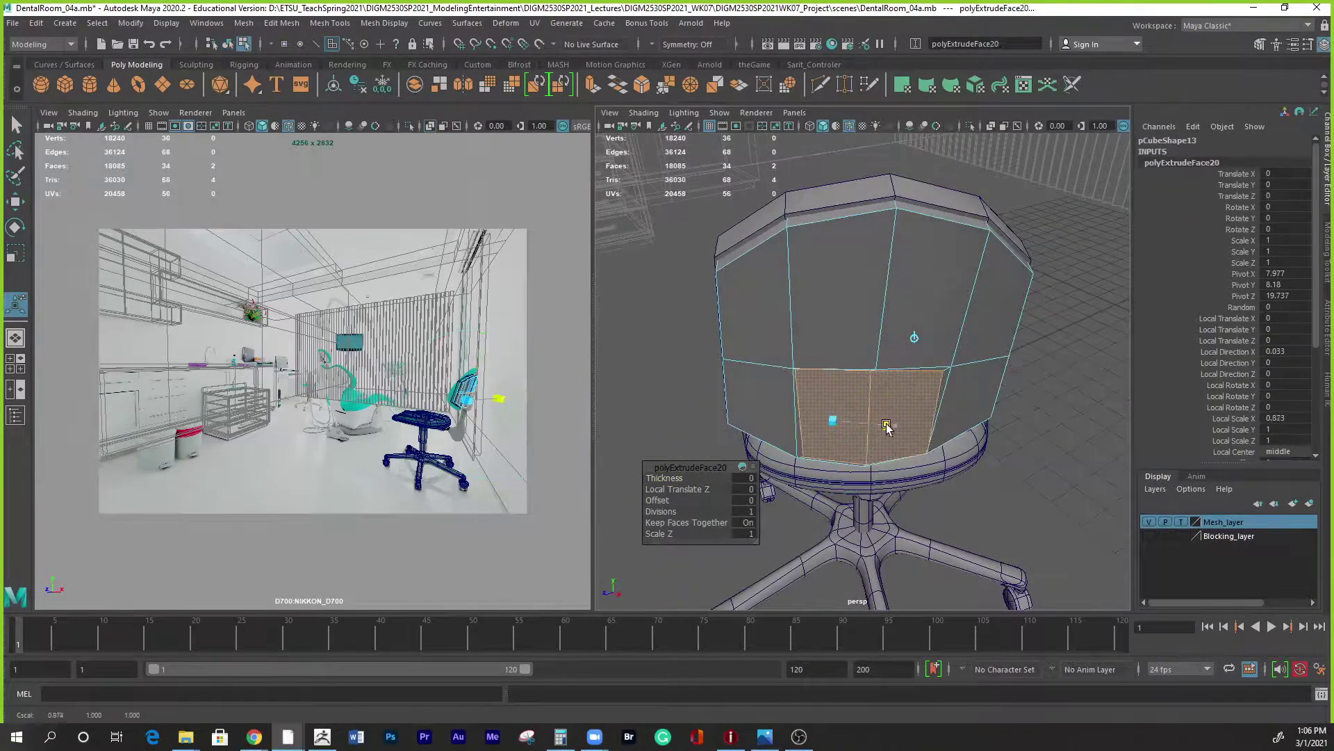
pyautogui.hotkey('ctrl', 'z')
# Inset the extruded lower faces of the rear panel slightly by adjusting the extrusion's Offset.
pyautogui.moveTo(658, 500); pyautogui.dragTo(751, 503)
pyautogui.moveTo(658, 500); pyautogui.dragTo(740, 496)
pyautogui.hotkey('ctrl', 'z')
pyautogui.moveTo(841, 552)
pyautogui.keyDown('alt'); pyautogui.mouseDown()
pyautogui.moveTo(914, 528)
pyautogui.moveTo(834, 538)
pyautogui.mouseUp(); pyautogui.keyUp('alt')
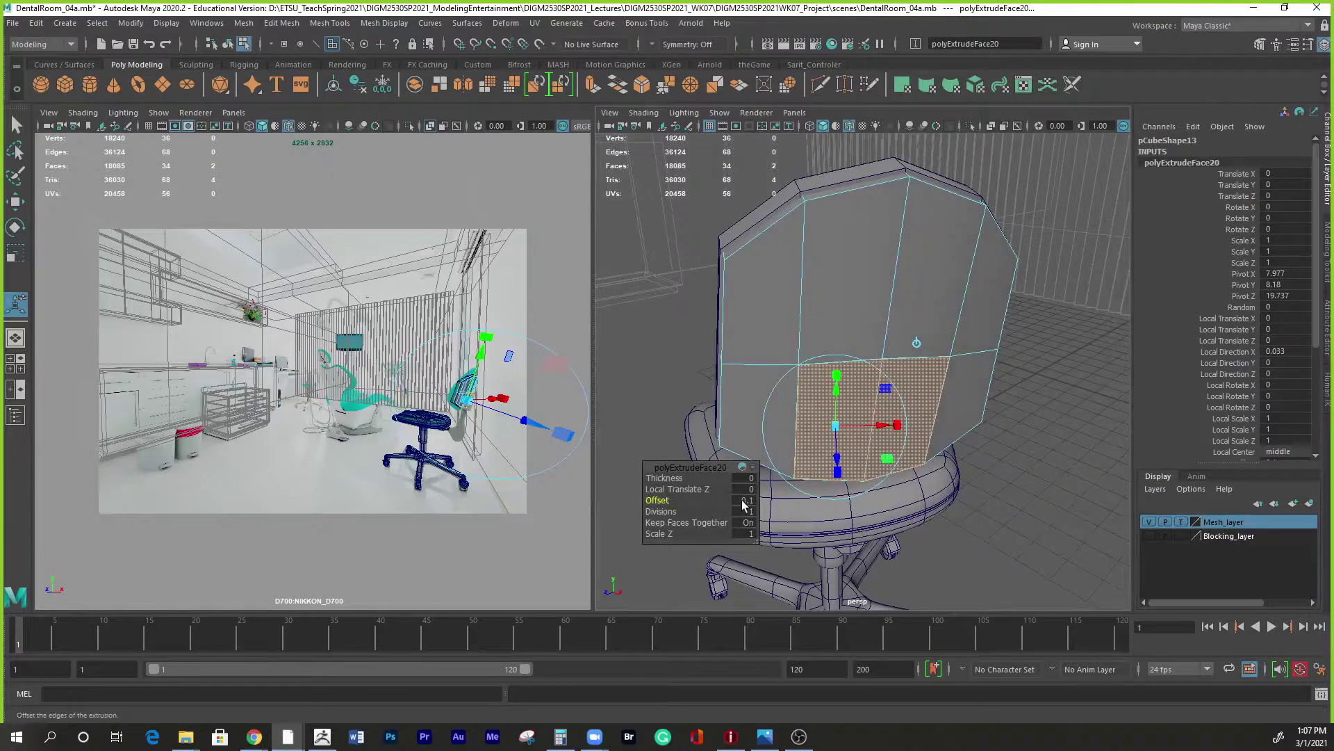
pyautogui.click(743, 500)
pyautogui.press('Return')
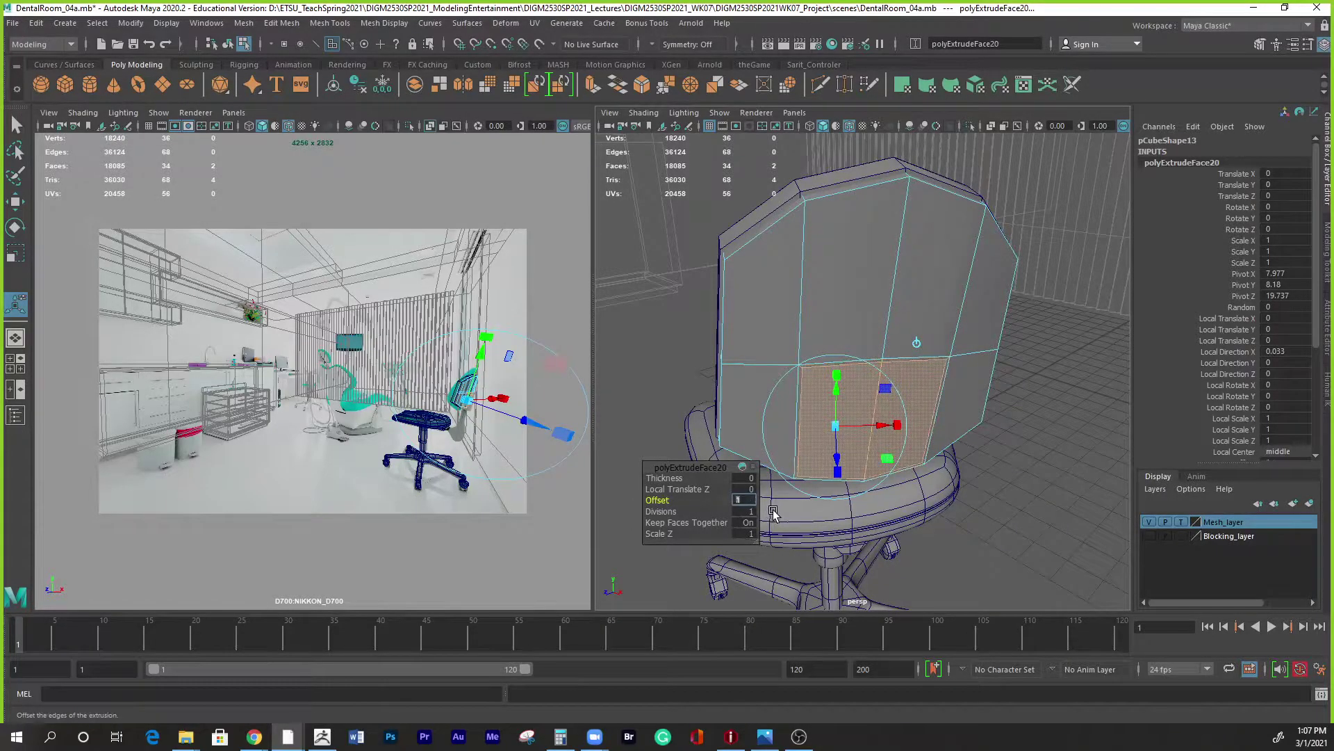
pyautogui.moveTo(904, 511)
pyautogui.keyDown('alt'); pyautogui.mouseDown()
pyautogui.moveTo(907, 490)
pyautogui.moveTo(885, 503)
pyautogui.mouseUp(); pyautogui.keyUp('alt')
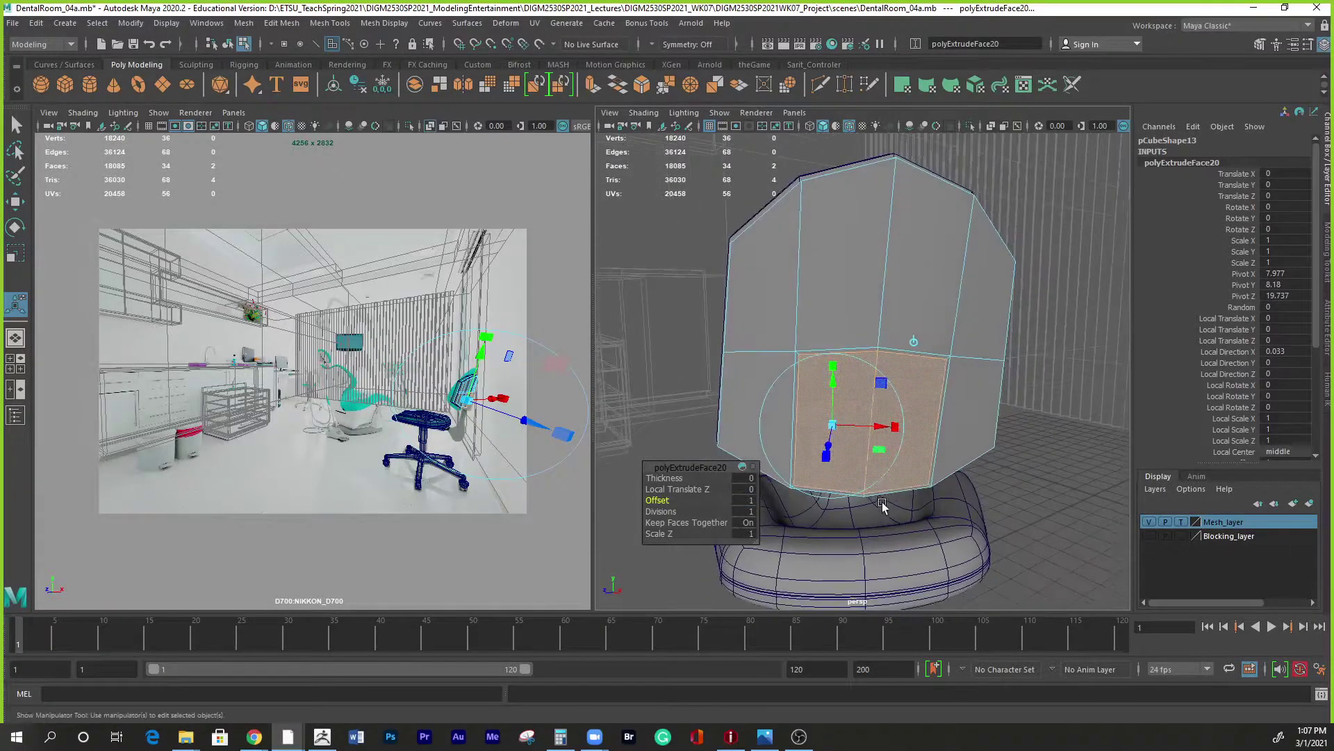
pyautogui.keyDown('alt'); pyautogui.moveTo(878, 508); pyautogui.dragTo(953, 532, button='right'); pyautogui.keyUp('alt')
pyautogui.keyDown('alt'); pyautogui.moveTo(910, 553); pyautogui.dragTo(915, 419, button='middle'); pyautogui.keyUp('alt')
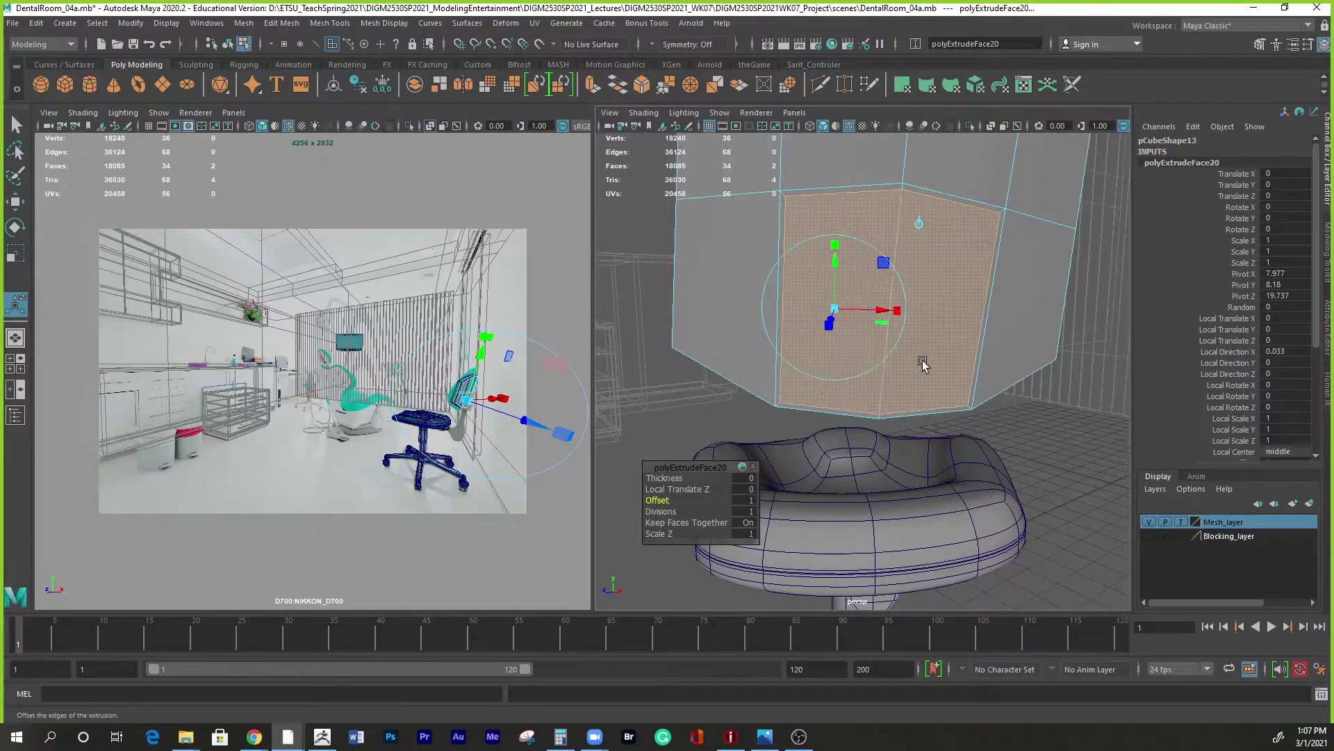
# Slide the left vertical edge of the inset about halfway toward the panel's centre line.
pyautogui.moveTo(920, 300); pyautogui.dragTo(769, 321, button='right')
pyautogui.click(783, 317)
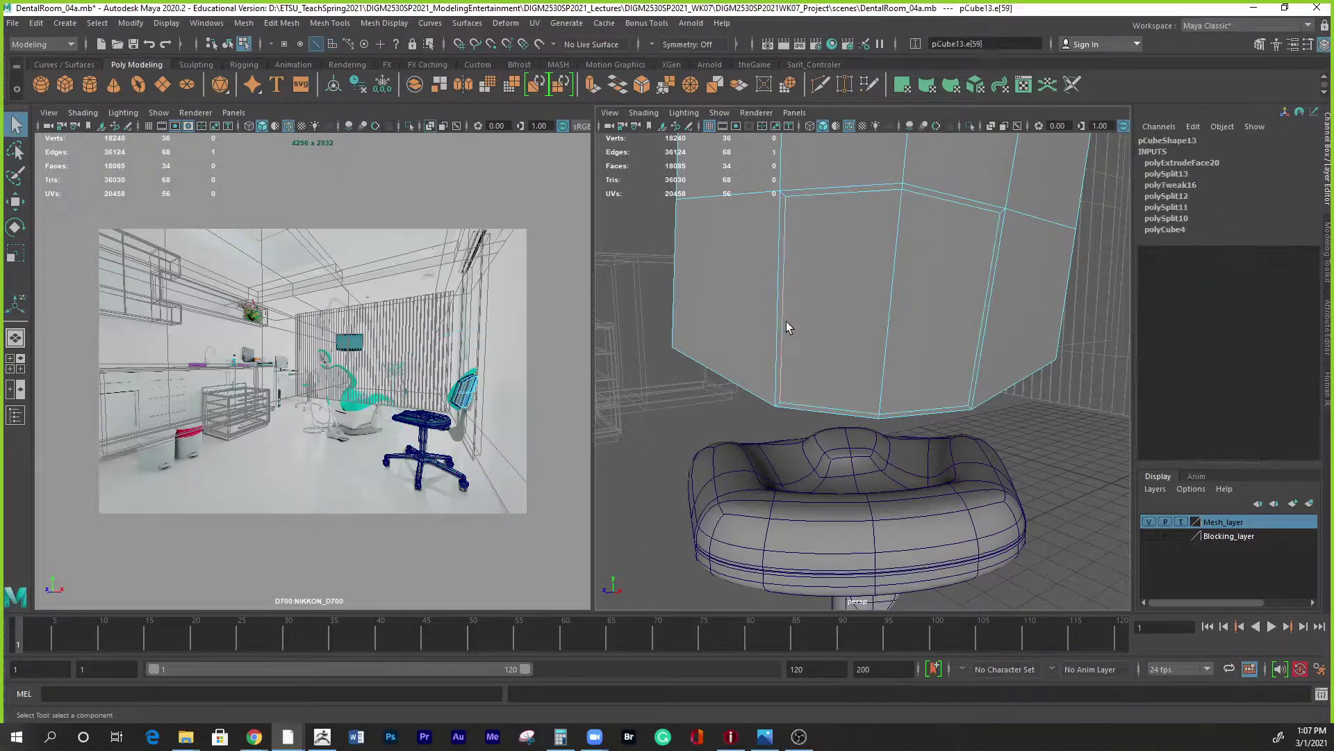
pyautogui.click(762, 291)
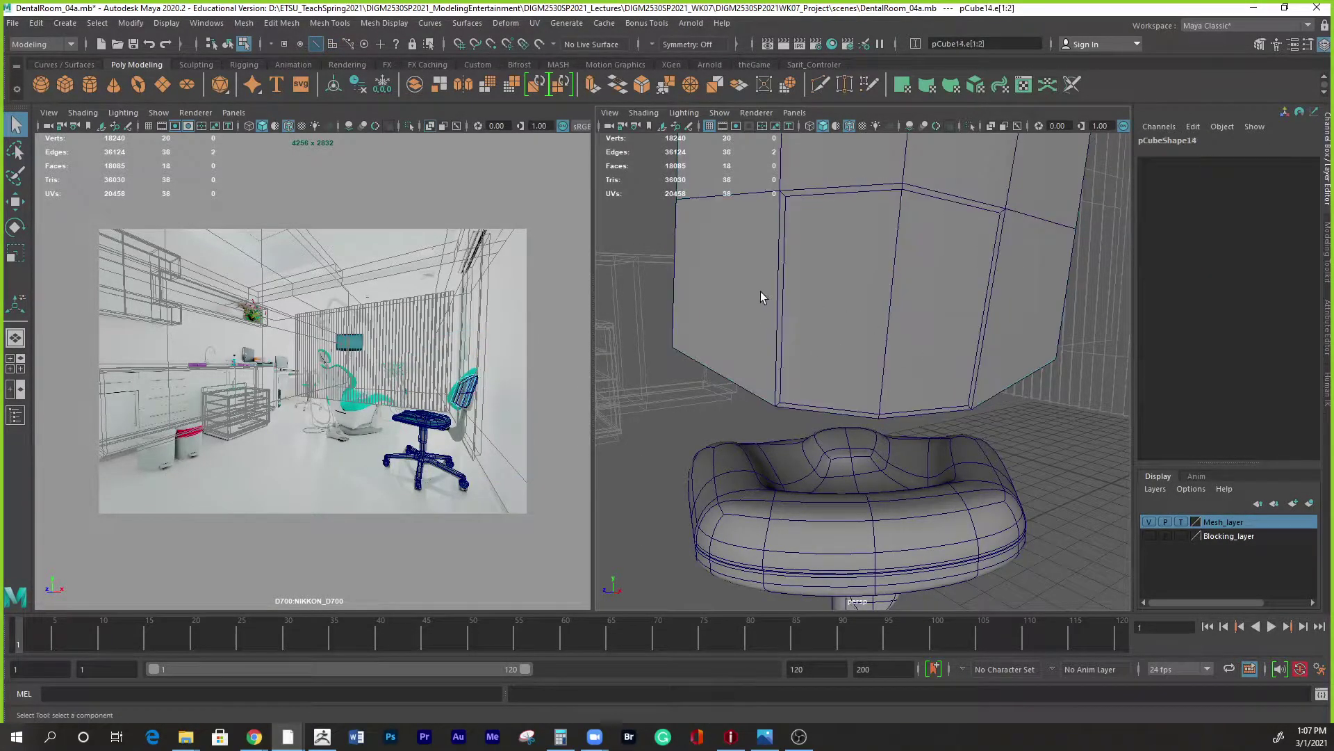
pyautogui.click(782, 316)
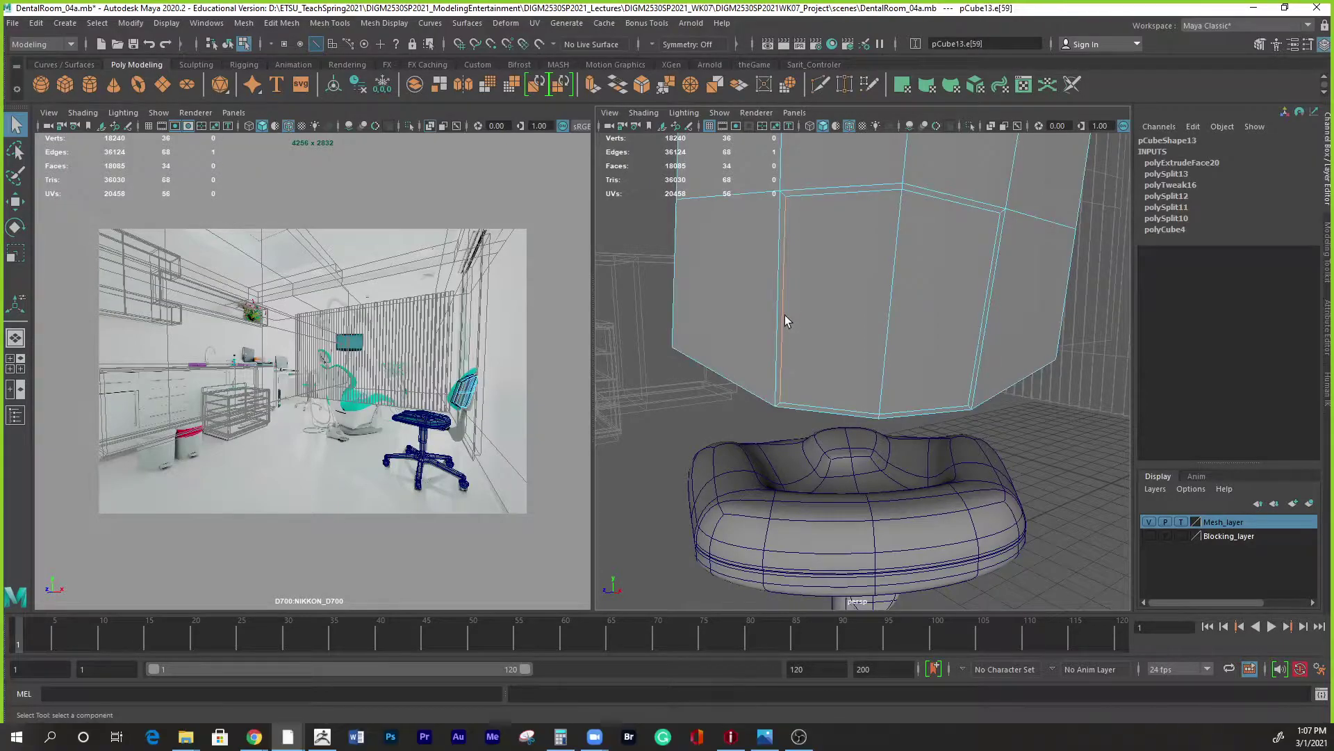
pyautogui.keyDown('alt'); pyautogui.moveTo(861, 327); pyautogui.dragTo(894, 231); pyautogui.keyUp('alt')
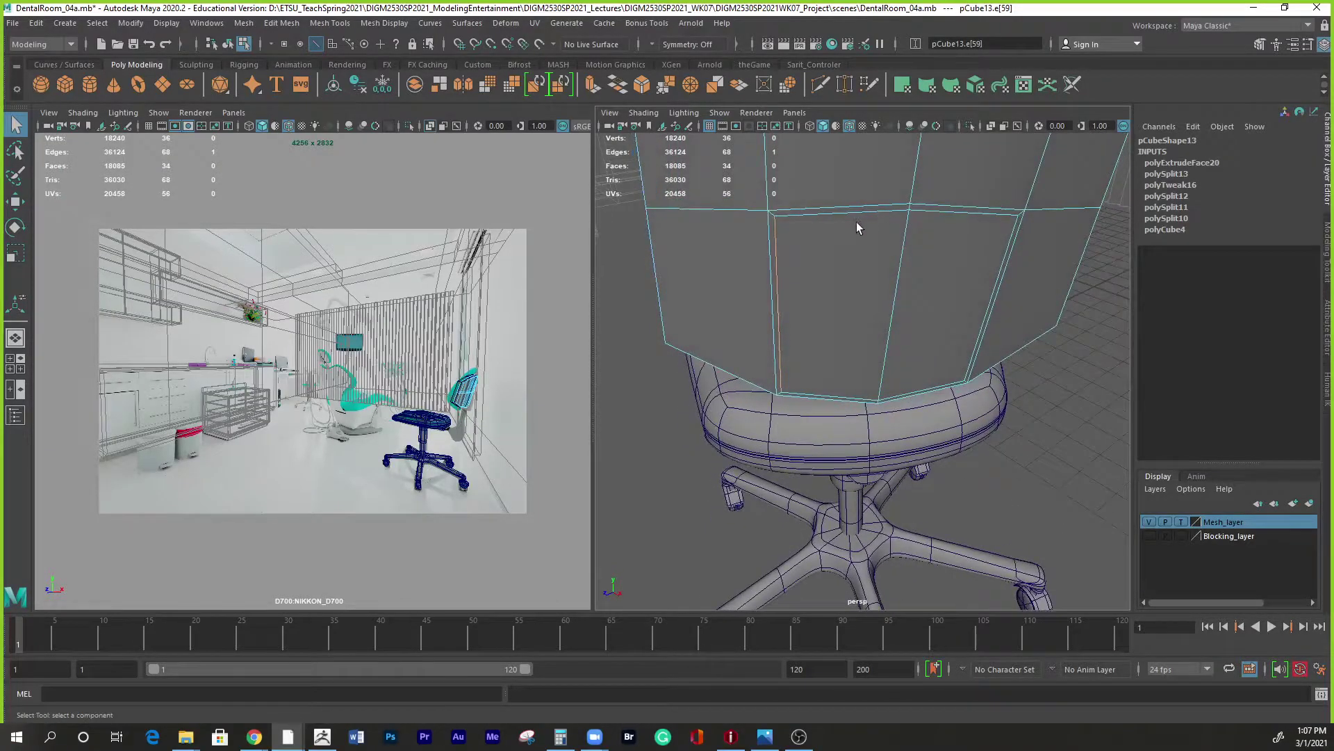
pyautogui.keyDown('shift'); pyautogui.moveTo(778, 289); pyautogui.dragTo(782, 400, button='right'); pyautogui.keyUp('shift')
pyautogui.moveTo(823, 343); pyautogui.dragTo(939, 345, button='middle')
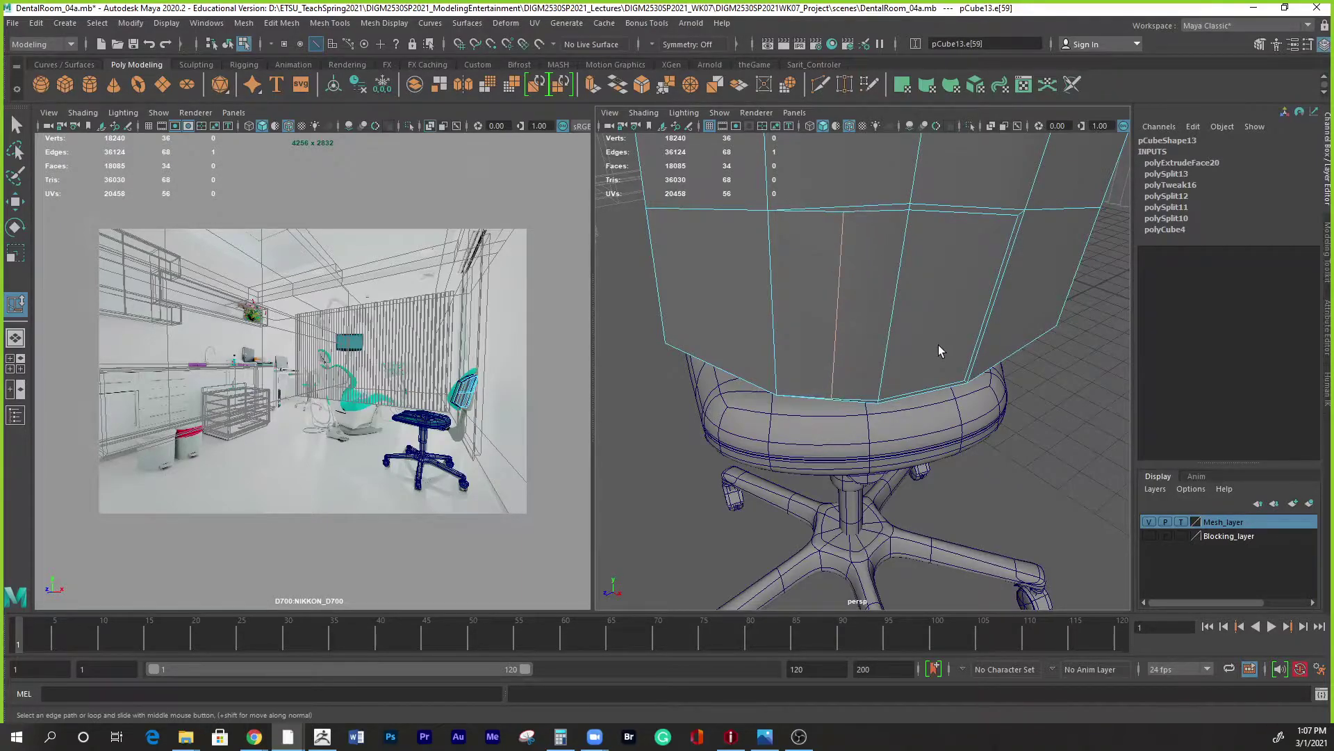
pyautogui.keyDown('alt'); pyautogui.moveTo(987, 414); pyautogui.dragTo(916, 298); pyautogui.keyUp('alt')
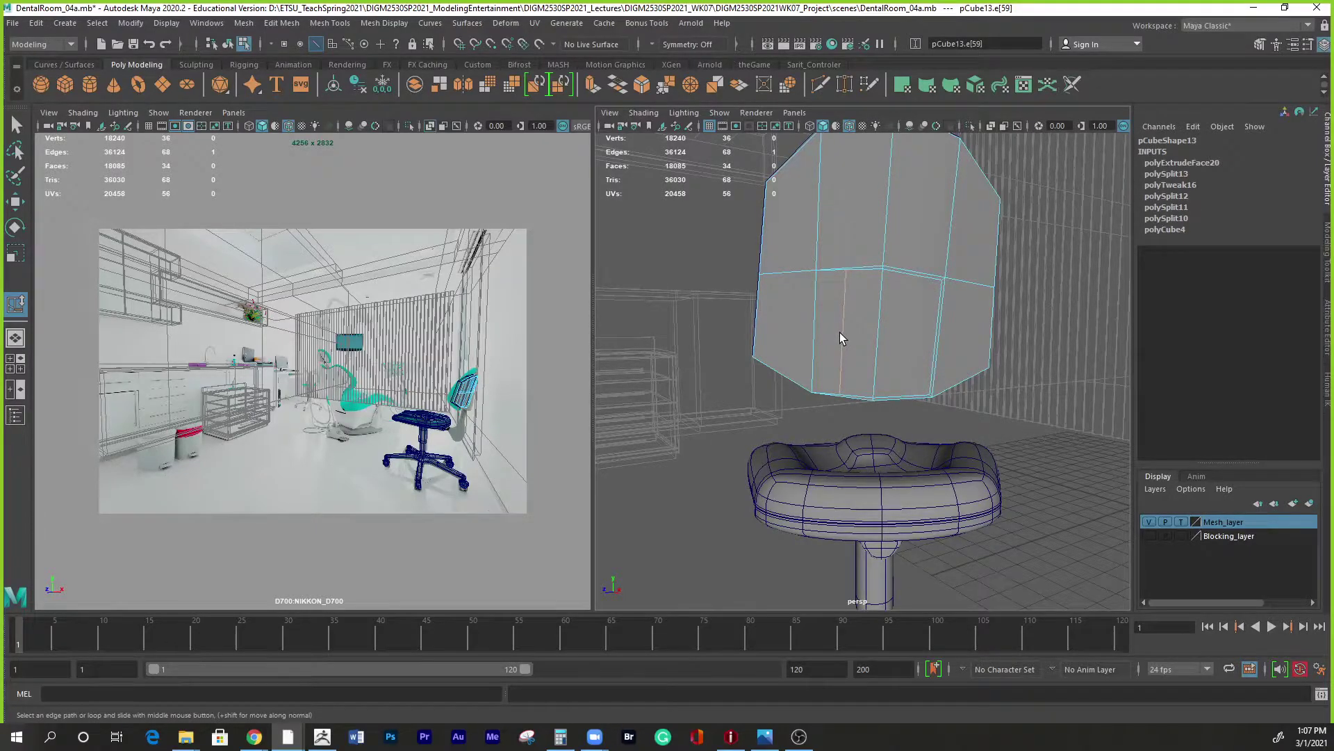
# Delete all faces on the right half of the rear panel and return to object selection.
pyautogui.moveTo(885, 295); pyautogui.dragTo(884, 327, button='right')
pyautogui.keyDown('alt'); pyautogui.moveTo(884, 326); pyautogui.dragTo(904, 305); pyautogui.keyUp('alt')
pyautogui.moveTo(919, 195); pyautogui.dragTo(878, 198)
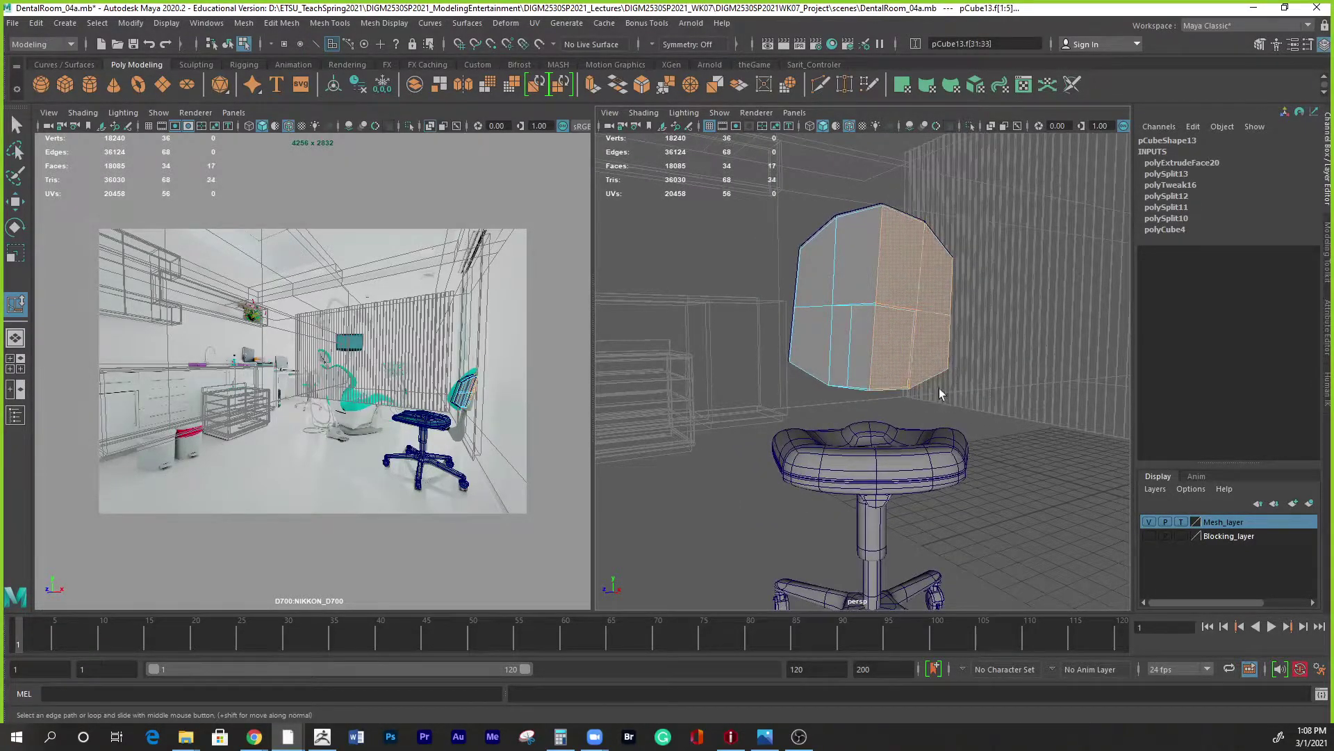
pyautogui.press('Delete')
pyautogui.moveTo(918, 358)
pyautogui.keyDown('alt'); pyautogui.mouseDown()
pyautogui.moveTo(896, 375)
pyautogui.moveTo(928, 378)
pyautogui.mouseUp(); pyautogui.keyUp('alt')
pyautogui.moveTo(873, 317); pyautogui.dragTo(935, 290, button='right')
# Check the chair's back support in the reference photo and select the vertex at the upper end of the slid edge.
pyautogui.keyDown('alt'); pyautogui.moveTo(918, 361); pyautogui.dragTo(859, 554); pyautogui.keyUp('alt')
pyautogui.click(764, 736)
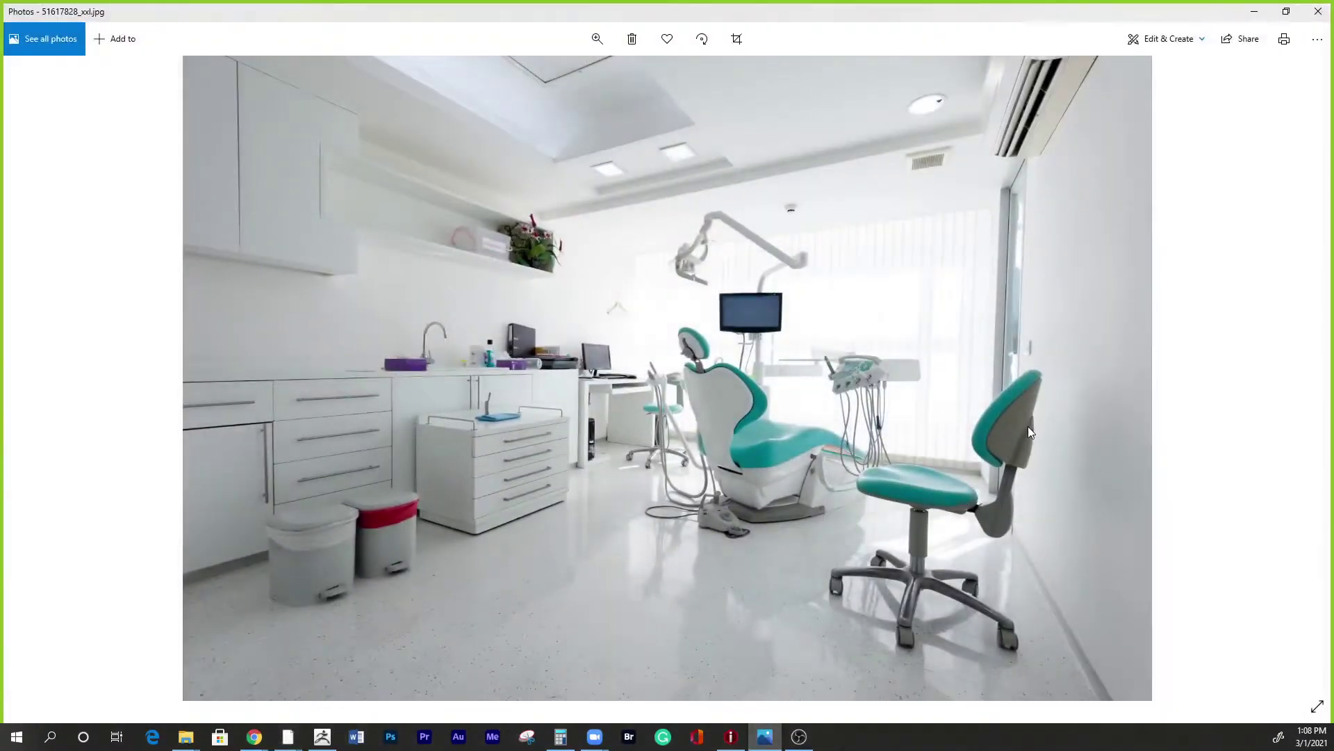
pyautogui.click(1254, 11)
pyautogui.keyDown('alt'); pyautogui.moveTo(903, 313); pyautogui.dragTo(831, 333); pyautogui.keyUp('alt')
pyautogui.keyDown('alt'); pyautogui.moveTo(832, 333); pyautogui.dragTo(1051, 355, button='right'); pyautogui.keyUp('alt')
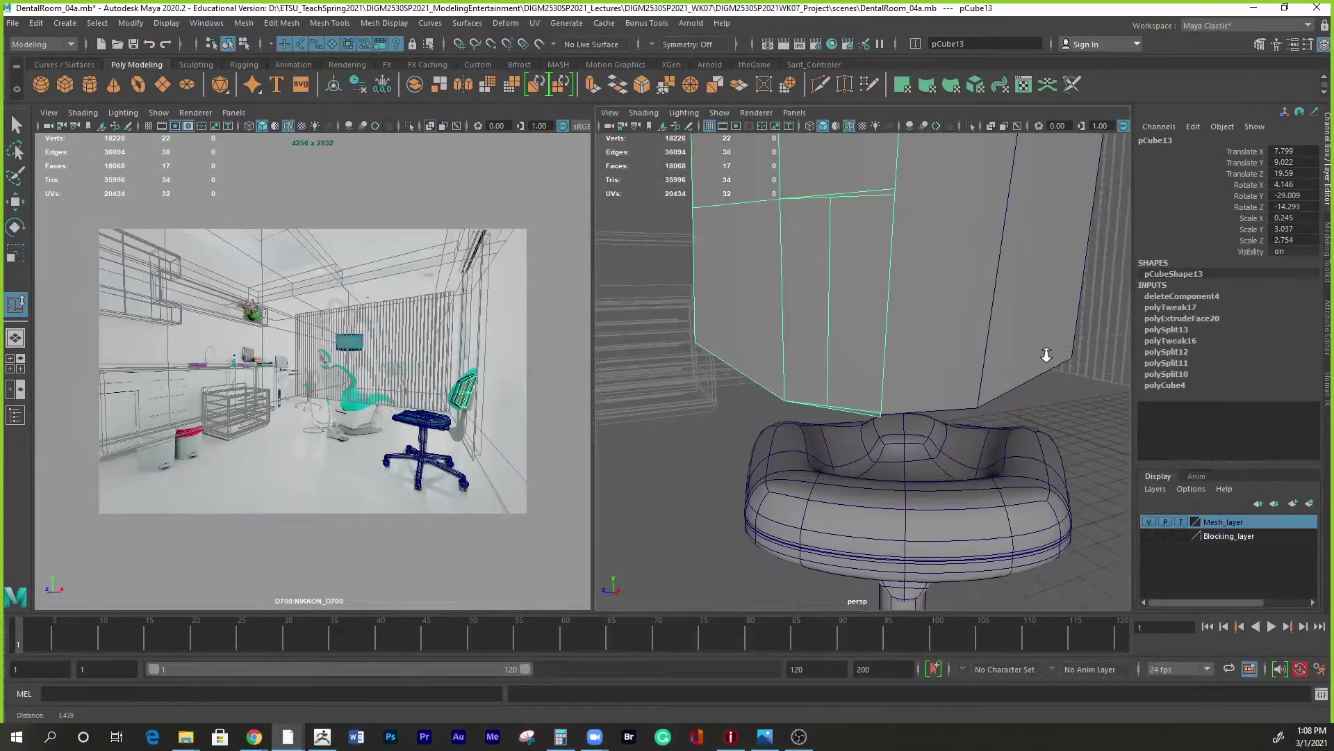
pyautogui.keyDown('shift'); pyautogui.moveTo(840, 219); pyautogui.dragTo(787, 212, button='right'); pyautogui.keyUp('shift')
pyautogui.hotkey('ctrl', 'z')
pyautogui.click(833, 208)
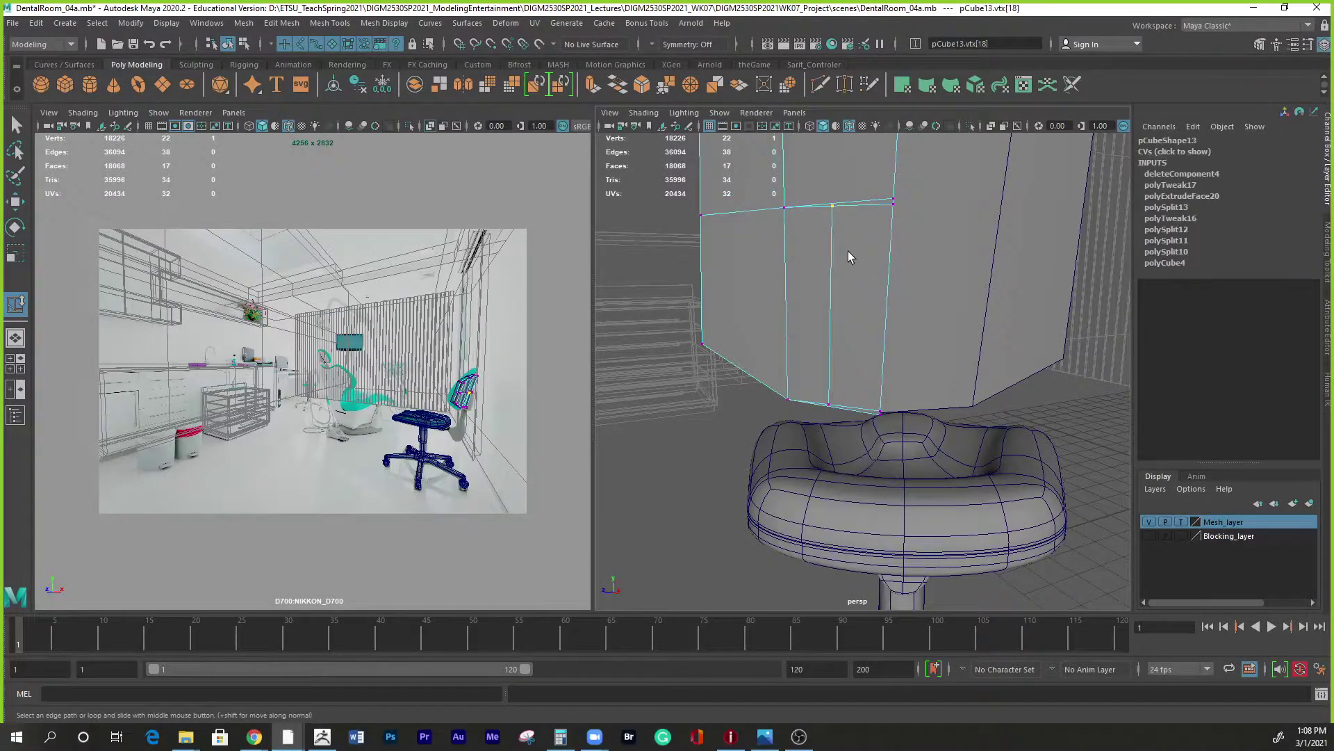
pyautogui.keyDown('alt'); pyautogui.moveTo(819, 213); pyautogui.dragTo(861, 276); pyautogui.keyUp('alt')
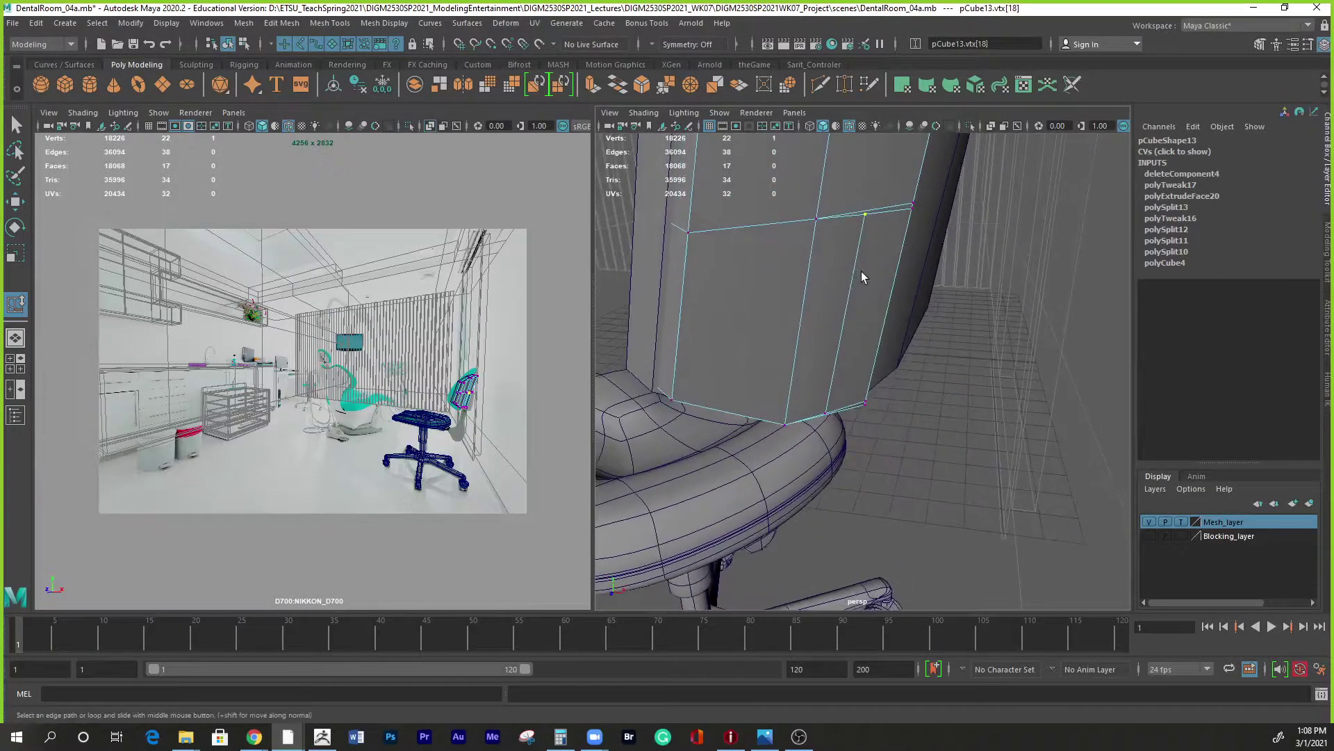
# Align the Move tool's axis with the slid vertical edge and lower its upper vertex along that edge.
pyautogui.press('w')
pyautogui.keyDown('alt'); pyautogui.moveTo(862, 288); pyautogui.dragTo(847, 388, button='right'); pyautogui.keyUp('alt')
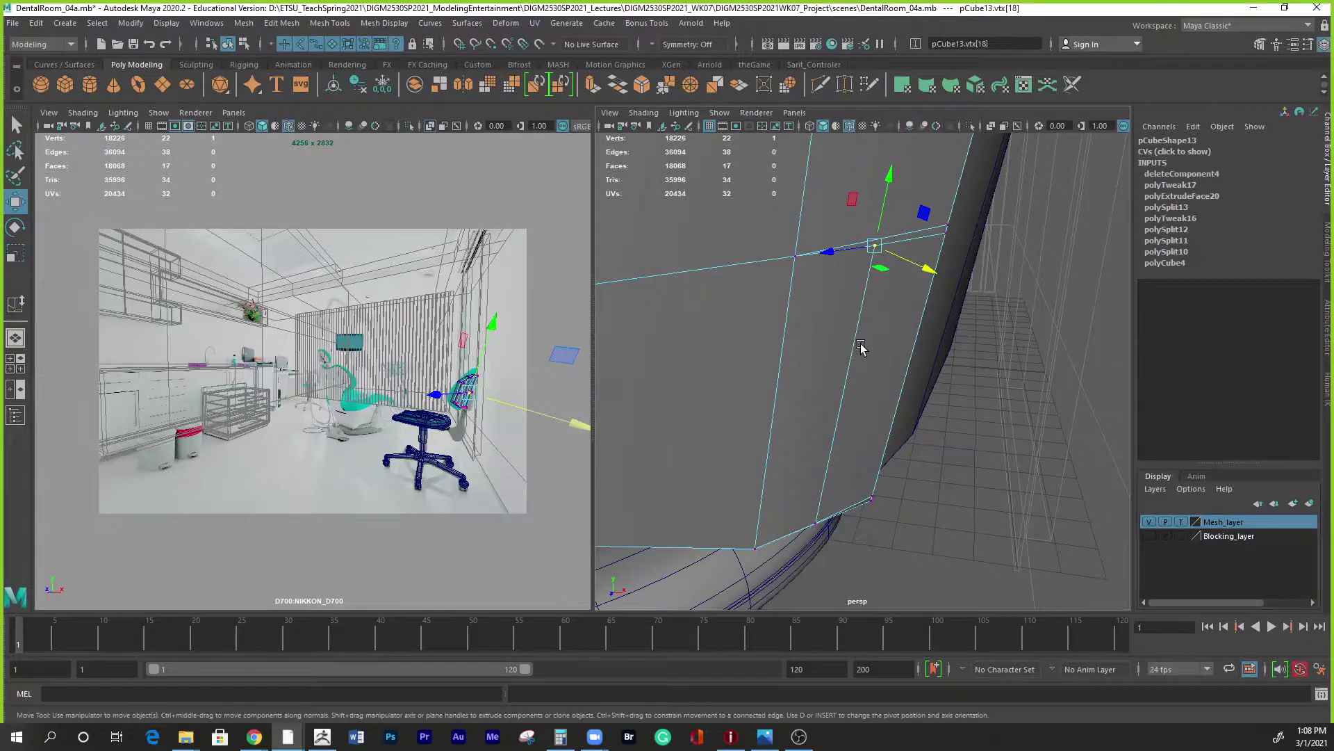
pyautogui.moveTo(864, 344); pyautogui.dragTo(727, 421)
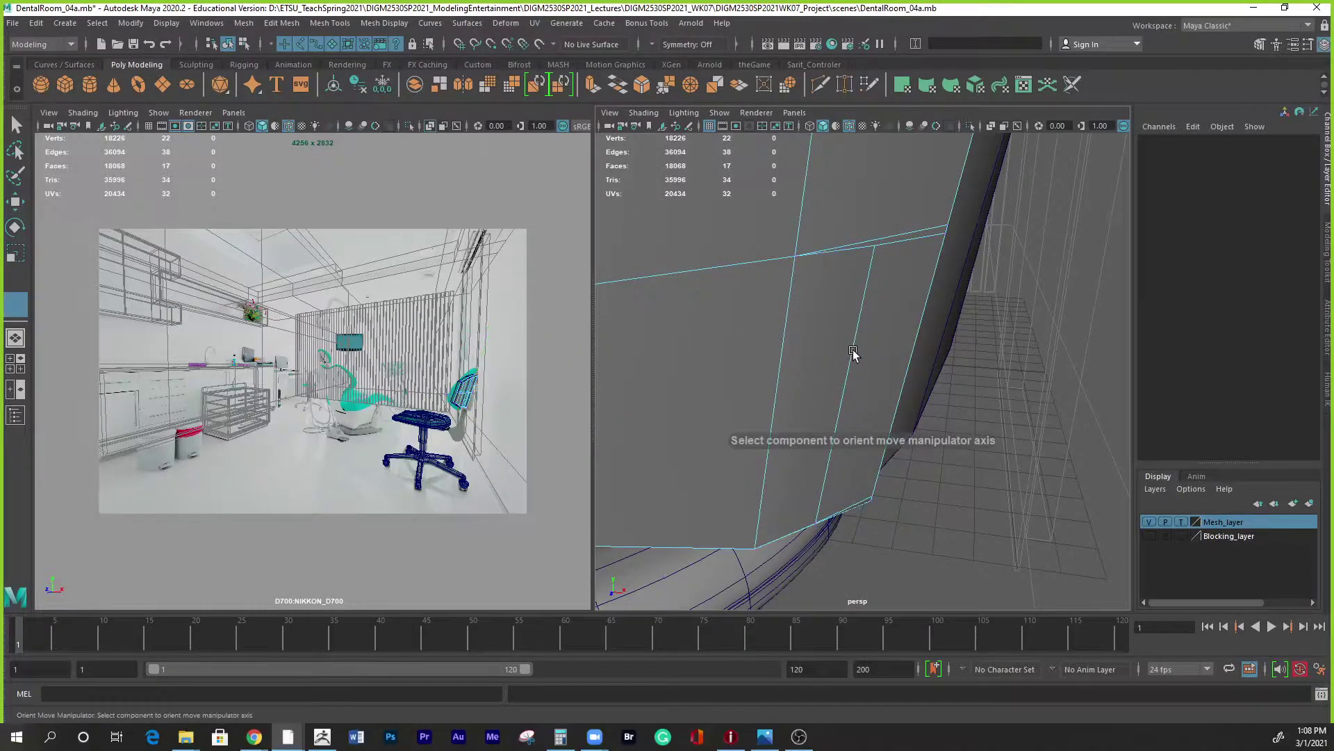
pyautogui.click(853, 353)
pyautogui.click(866, 308)
pyautogui.moveTo(865, 308); pyautogui.dragTo(852, 353)
pyautogui.keyDown('alt'); pyautogui.moveTo(904, 390); pyautogui.dragTo(828, 417); pyautogui.keyUp('alt')
pyautogui.moveTo(816, 367); pyautogui.dragTo(821, 386)
# Preview the half panel smoothed, restore the unsmoothed display, and shift the lowered vertex sideways toward the centre line.
pyautogui.press('3')
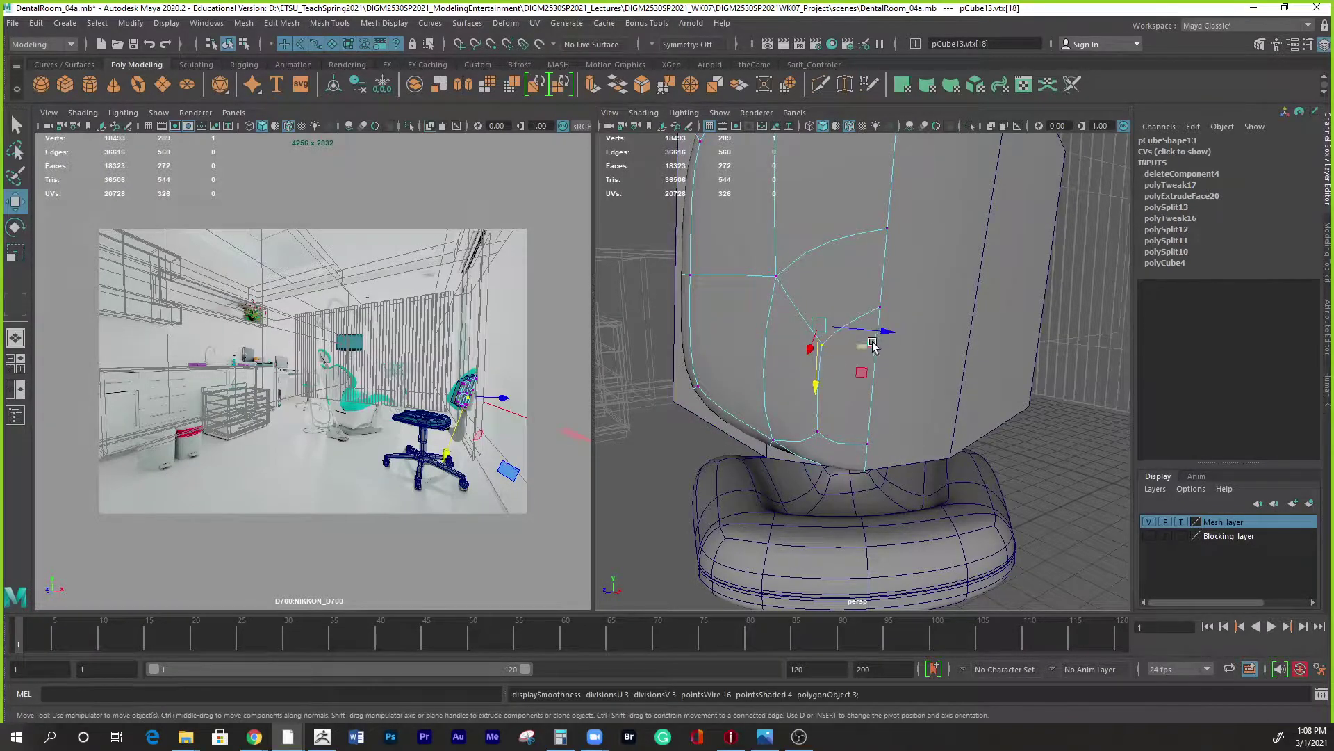
pyautogui.press('1')
pyautogui.keyDown('alt'); pyautogui.moveTo(876, 377); pyautogui.dragTo(893, 332); pyautogui.keyUp('alt')
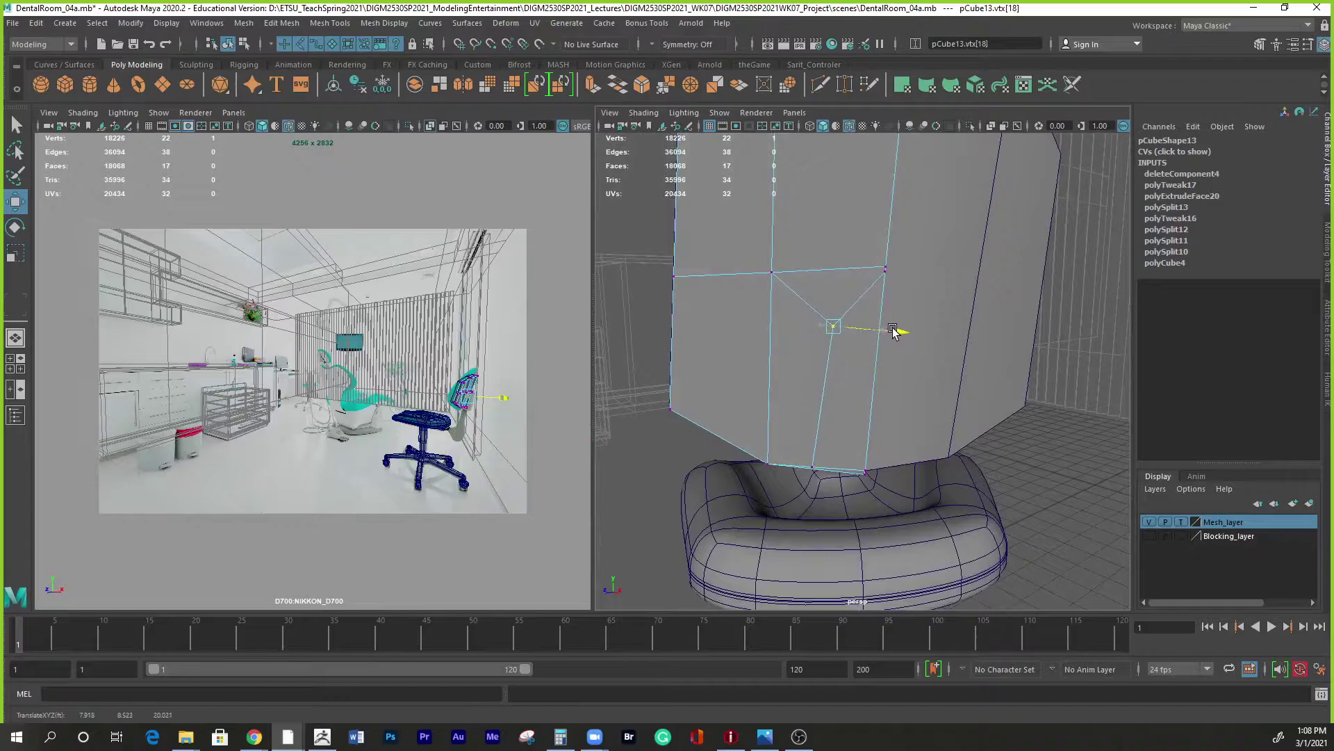
pyautogui.keyDown('alt'); pyautogui.moveTo(820, 495); pyautogui.dragTo(825, 310); pyautogui.keyUp('alt')
# Return to object selection and isolate the half panel in the perspective view.
pyautogui.moveTo(825, 310); pyautogui.dragTo(881, 283, button='right')
pyautogui.keyDown('alt'); pyautogui.moveTo(839, 397); pyautogui.dragTo(876, 381); pyautogui.keyUp('alt')
pyautogui.hotkey('ctrl', '1')
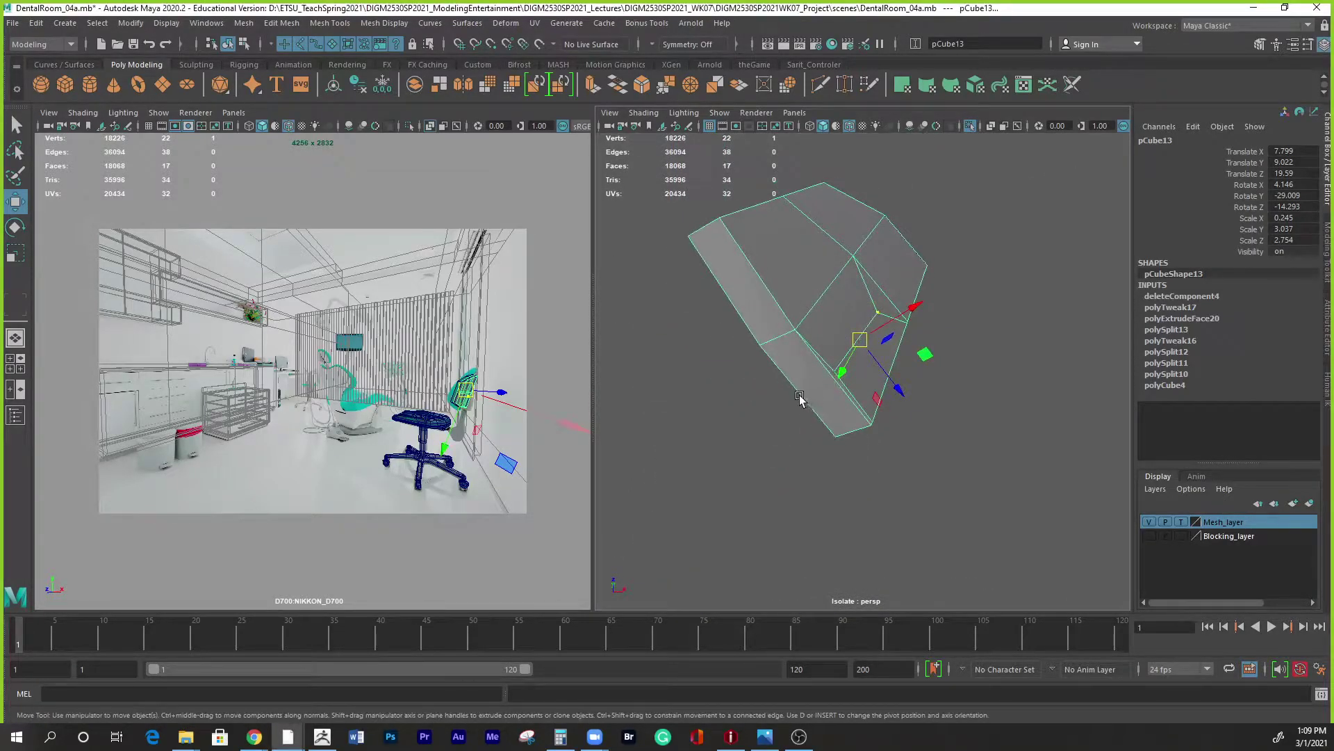
pyautogui.keyDown('alt'); pyautogui.moveTo(940, 233); pyautogui.dragTo(863, 283); pyautogui.keyUp('alt')
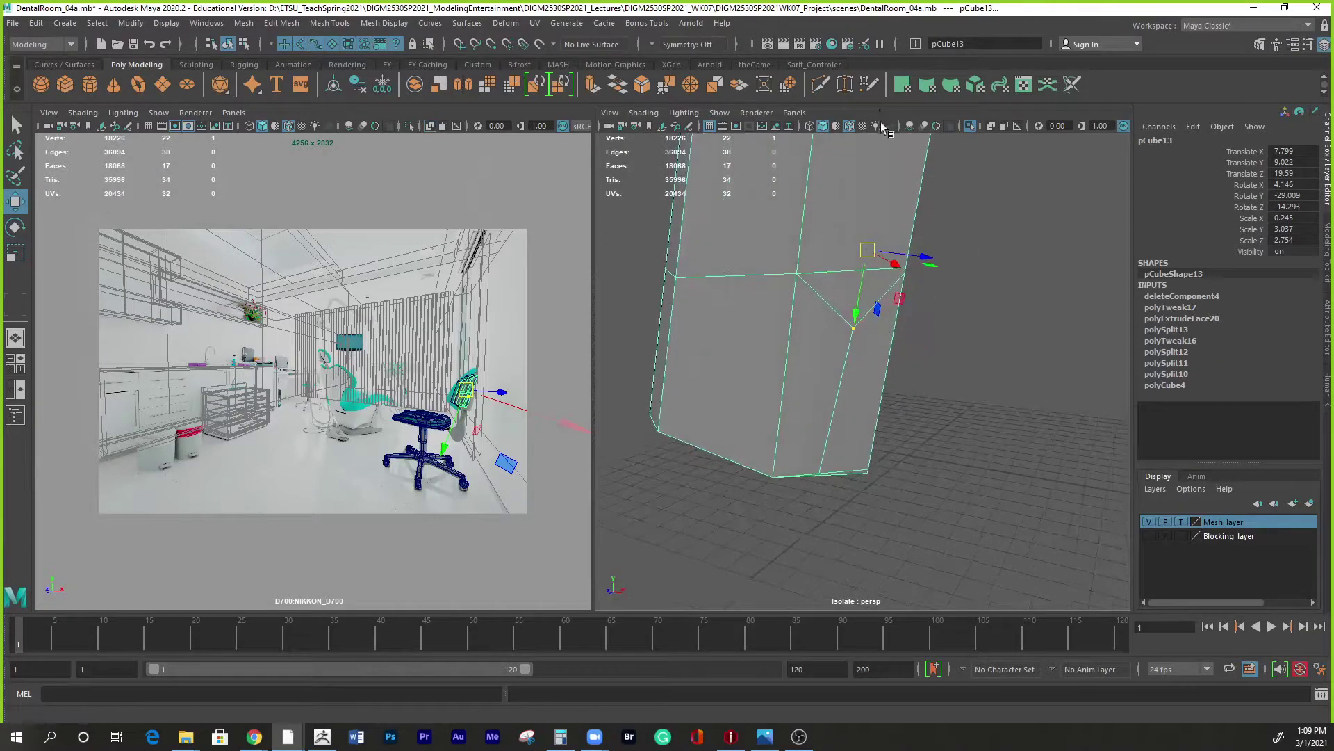
pyautogui.keyDown('alt'); pyautogui.moveTo(906, 347); pyautogui.dragTo(796, 410); pyautogui.keyUp('alt')
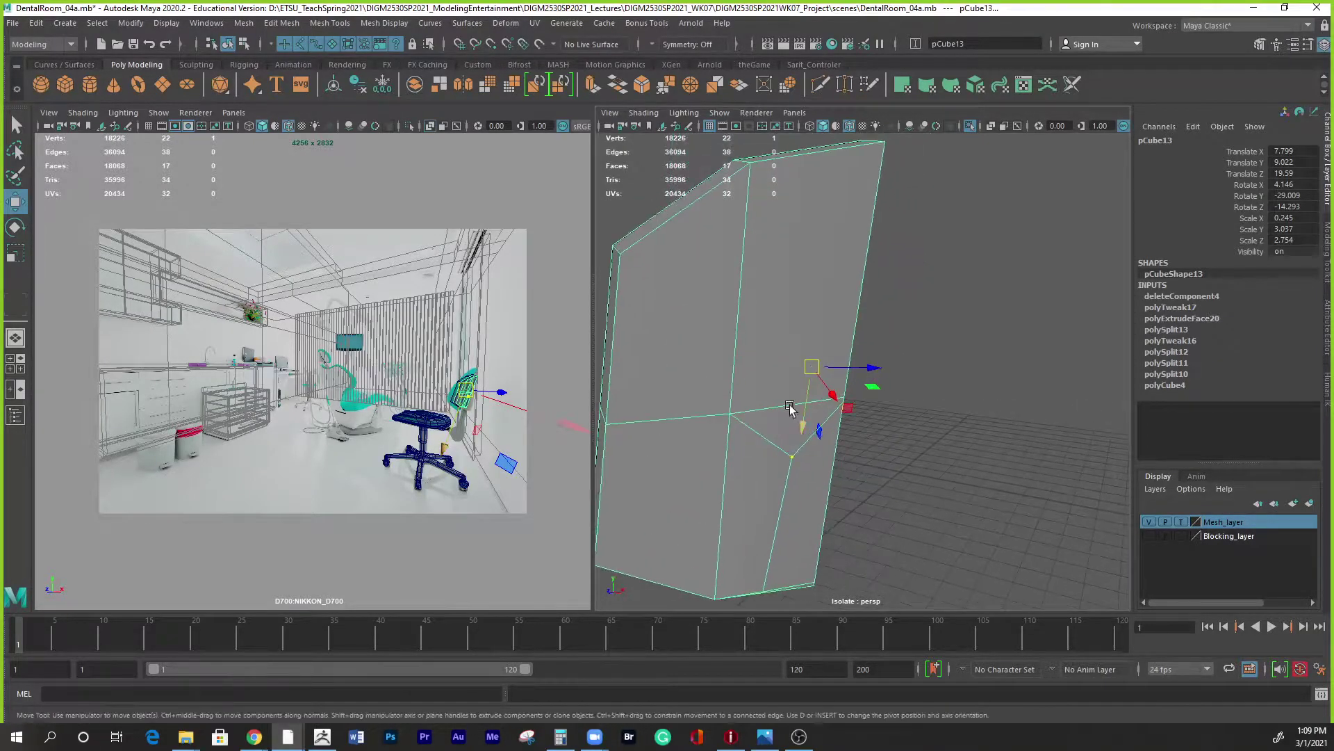
pyautogui.keyDown('alt'); pyautogui.moveTo(901, 476); pyautogui.dragTo(811, 446); pyautogui.keyUp('alt')
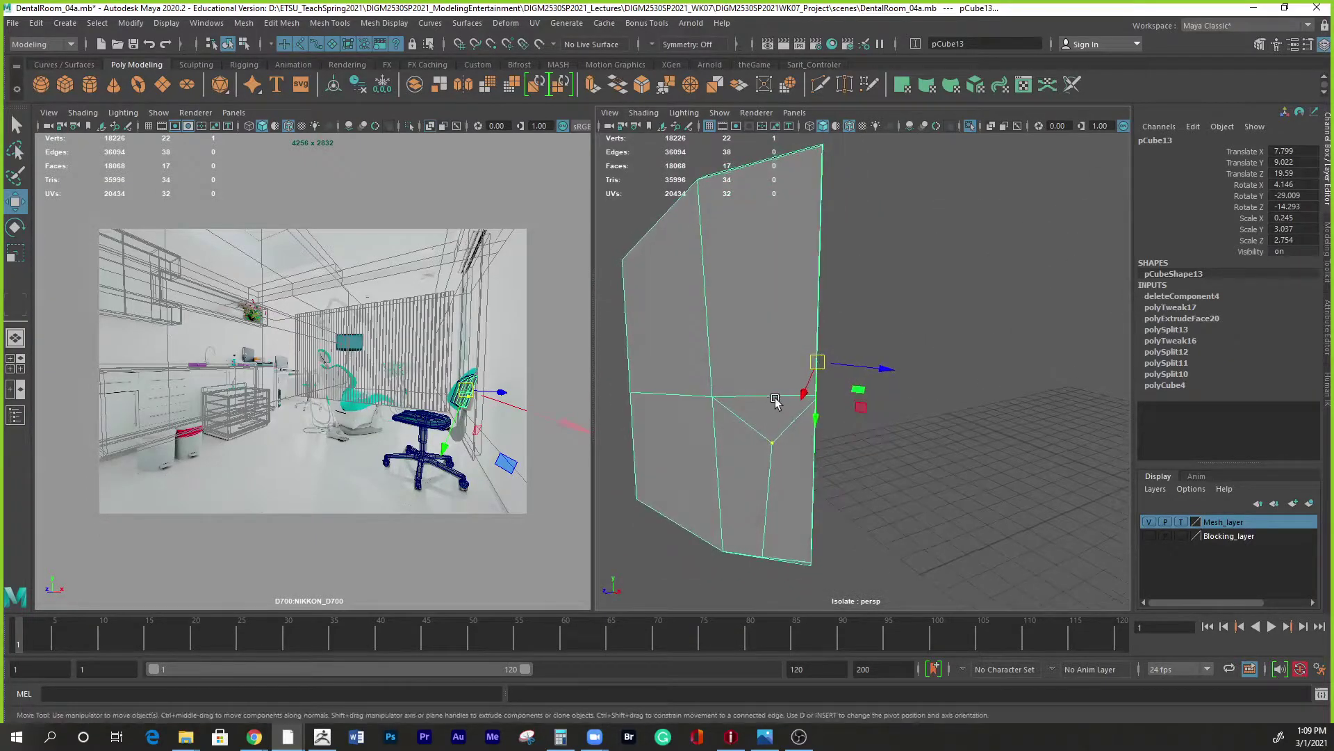
# Start a Multi-Cut at the lower end of the slid edge, running it across the underside and up the opposite face.
pyautogui.moveTo(776, 402)
pyautogui.keyDown('shift'); pyautogui.mouseDown(button='right')
pyautogui.moveTo(750, 412)
pyautogui.moveTo(773, 395)
pyautogui.mouseUp(button='right'); pyautogui.keyUp('shift')
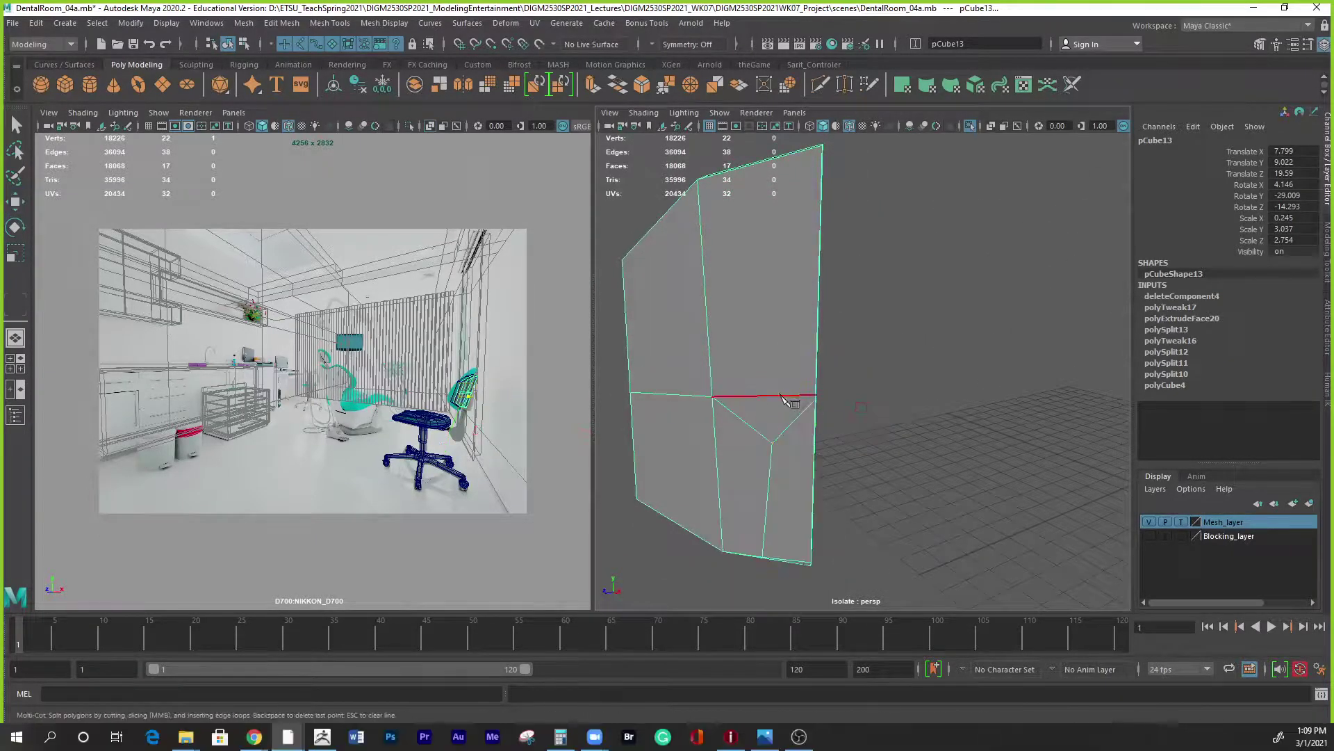
pyautogui.keyDown('alt'); pyautogui.moveTo(789, 313); pyautogui.dragTo(767, 518); pyautogui.keyUp('alt')
pyautogui.keyDown('alt'); pyautogui.moveTo(766, 518); pyautogui.dragTo(767, 406, button='right'); pyautogui.keyUp('alt')
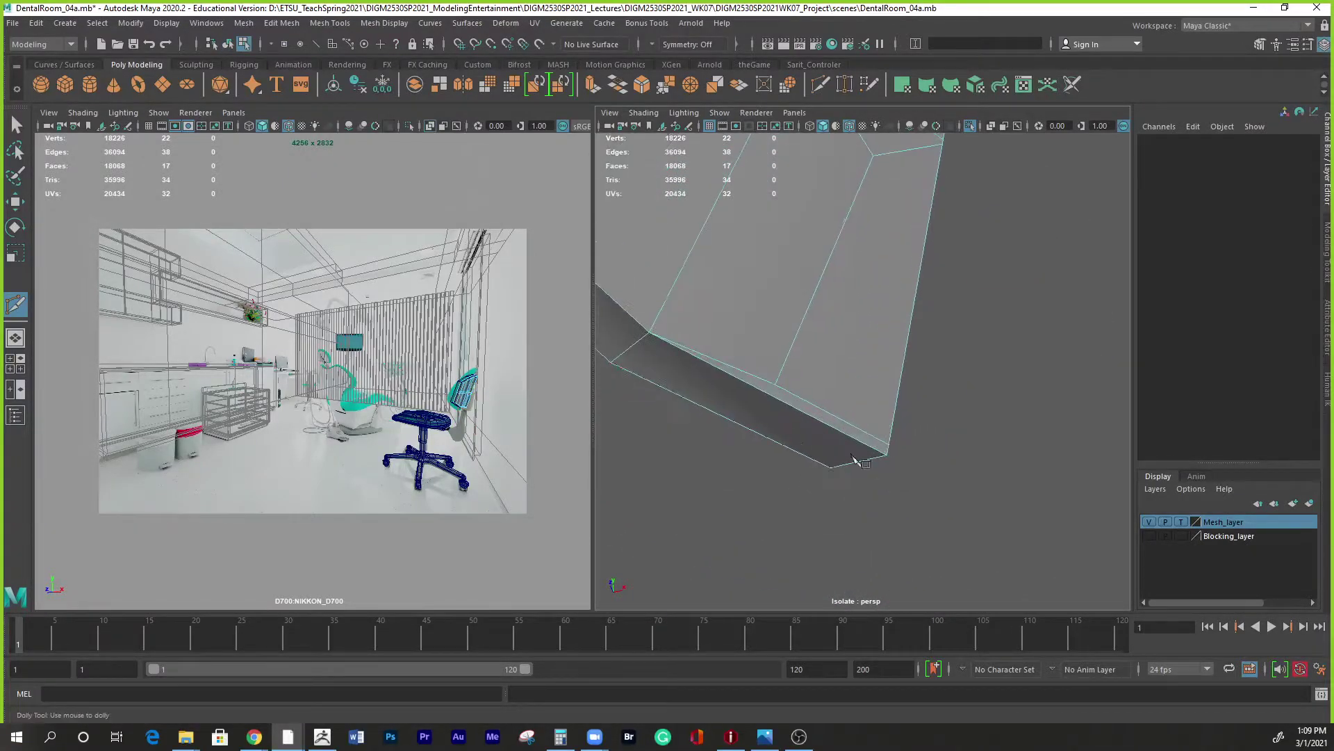
pyautogui.click(763, 382)
pyautogui.click(745, 432)
pyautogui.keyDown('alt'); pyautogui.moveTo(745, 432); pyautogui.dragTo(804, 332); pyautogui.keyUp('alt')
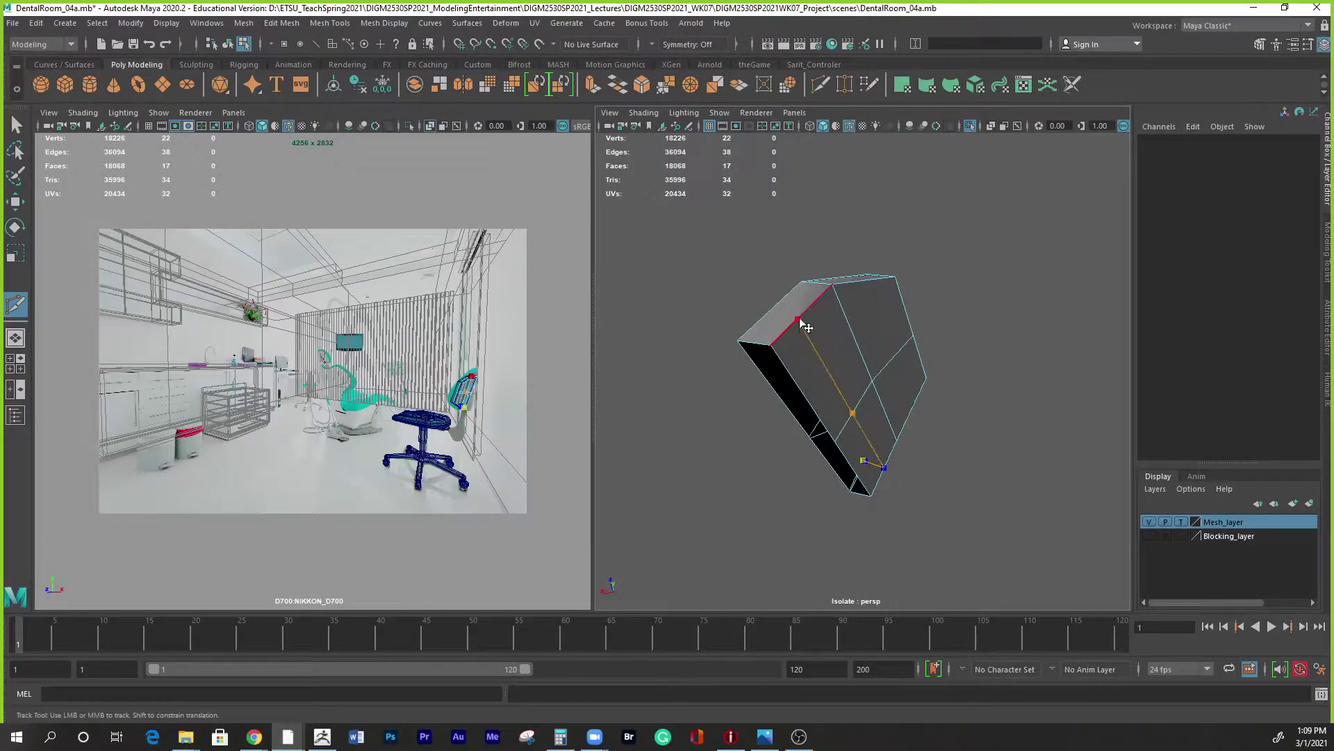
pyautogui.hotkey('ctrl', 'z')
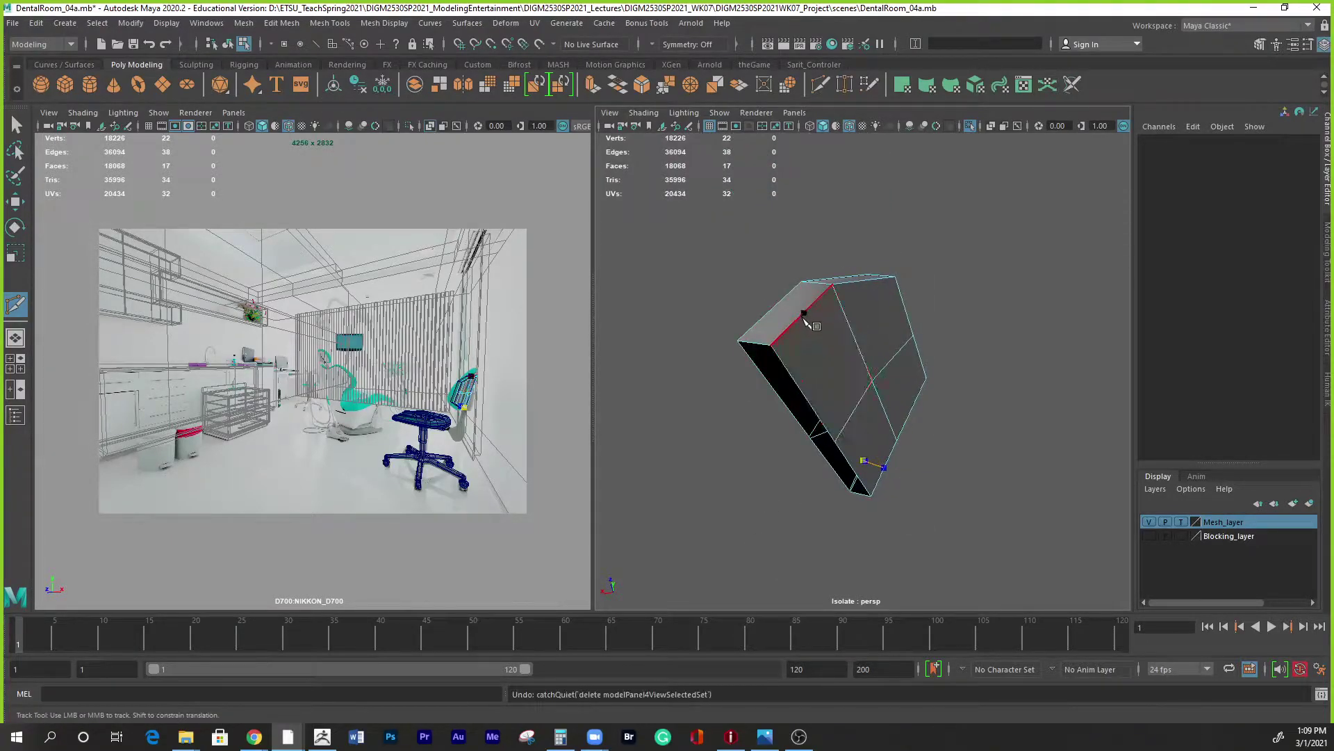
# Continue the cut over the top and down the rear face to the lowered vertex, and apply it.
pyautogui.keyDown('alt'); pyautogui.moveTo(876, 425); pyautogui.dragTo(983, 369); pyautogui.keyUp('alt')
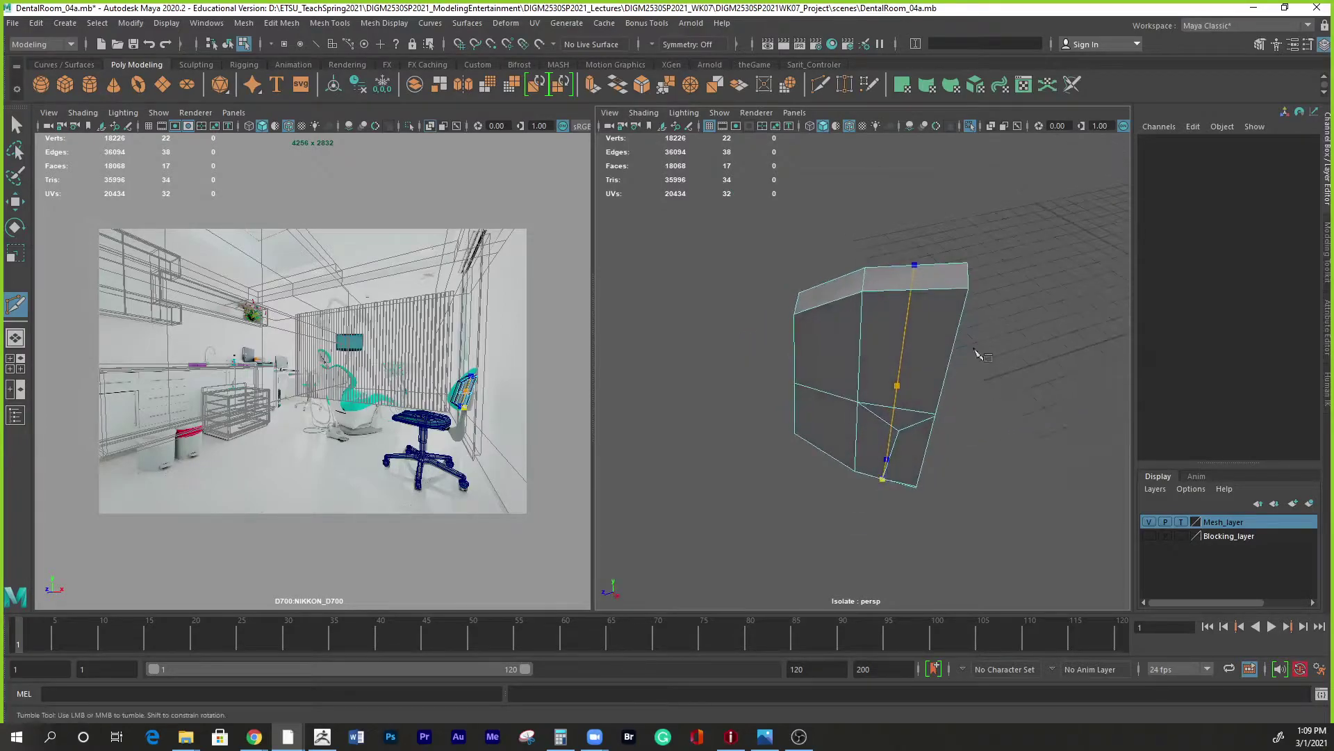
pyautogui.keyDown('alt'); pyautogui.moveTo(929, 298); pyautogui.dragTo(952, 394); pyautogui.keyUp('alt')
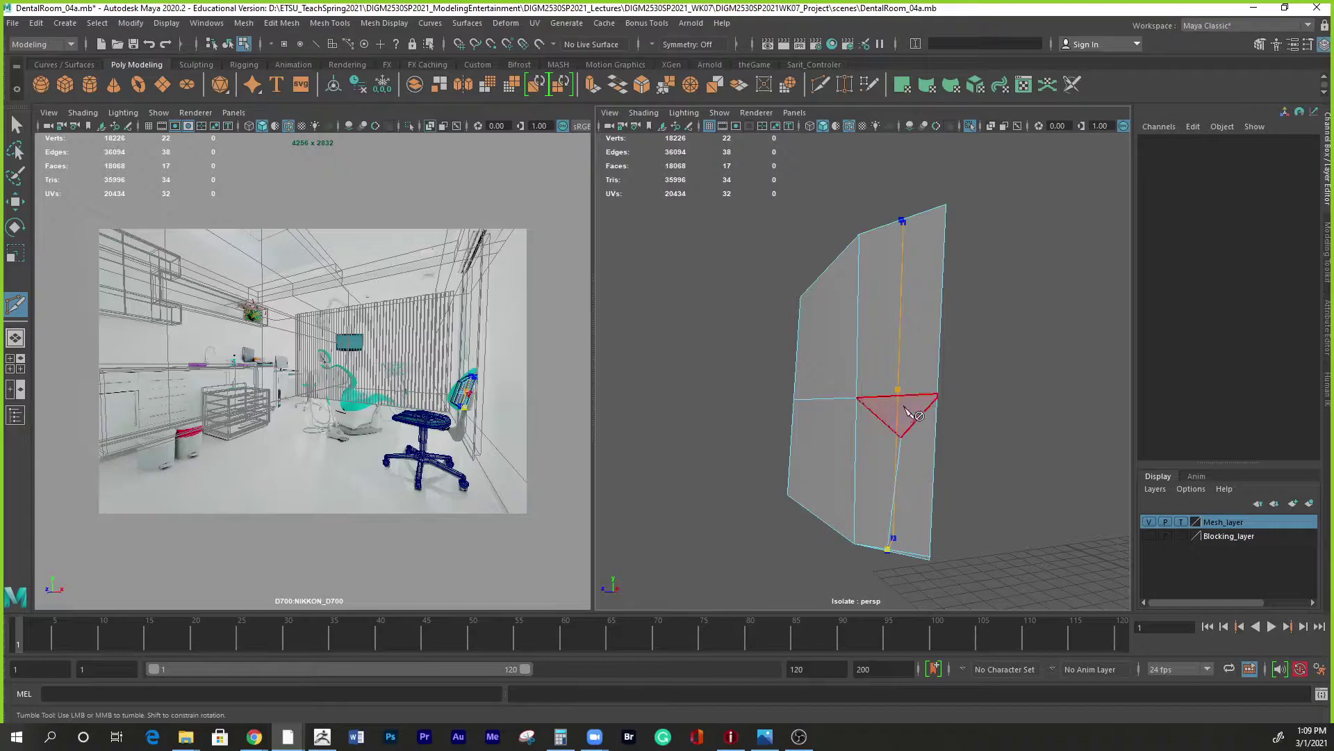
pyautogui.keyDown('alt'); pyautogui.moveTo(919, 403); pyautogui.dragTo(931, 457); pyautogui.keyUp('alt')
pyautogui.keyDown('alt'); pyautogui.moveTo(931, 457); pyautogui.dragTo(972, 456, button='right'); pyautogui.keyUp('alt')
pyautogui.scroll(-1, 927, 458)
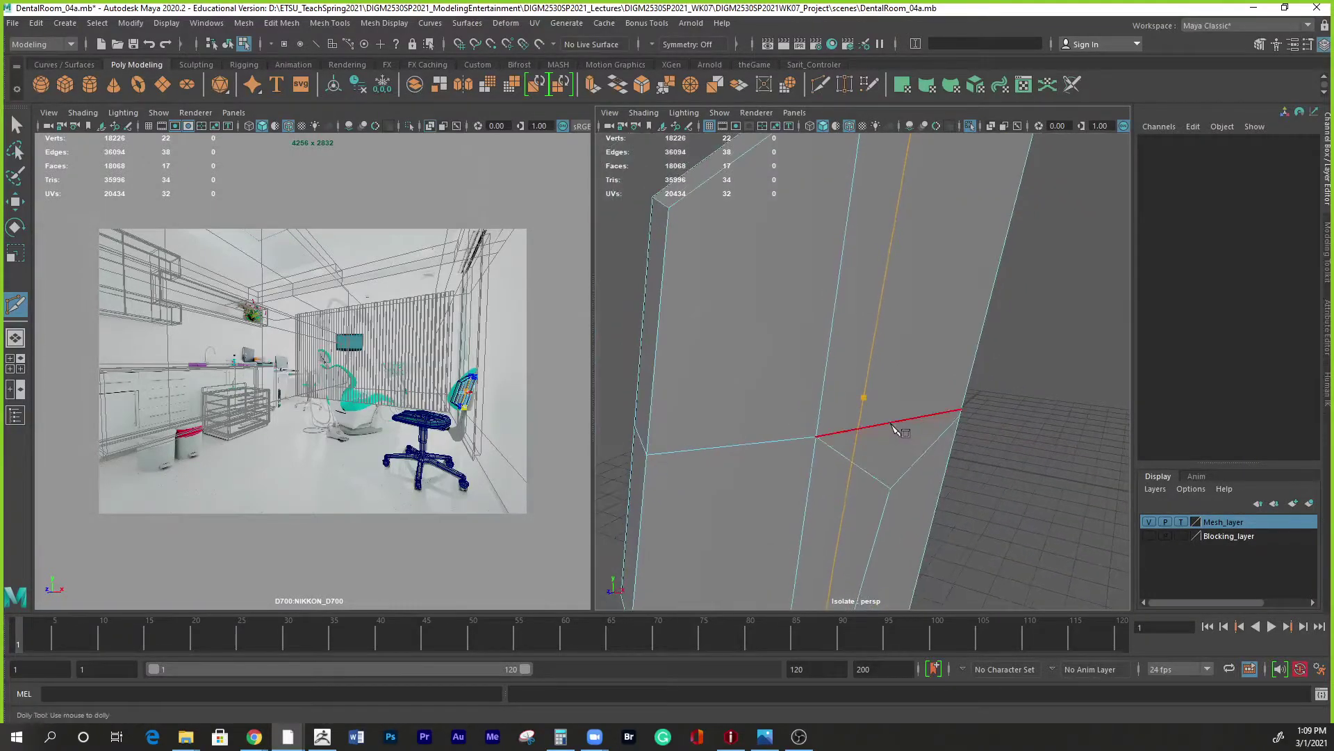
pyautogui.click(903, 420)
pyautogui.click(890, 489)
pyautogui.press('Return')
pyautogui.scroll(-5, 961, 487)
pyautogui.keyDown('alt'); pyautogui.moveTo(910, 500); pyautogui.dragTo(869, 417); pyautogui.keyUp('alt')
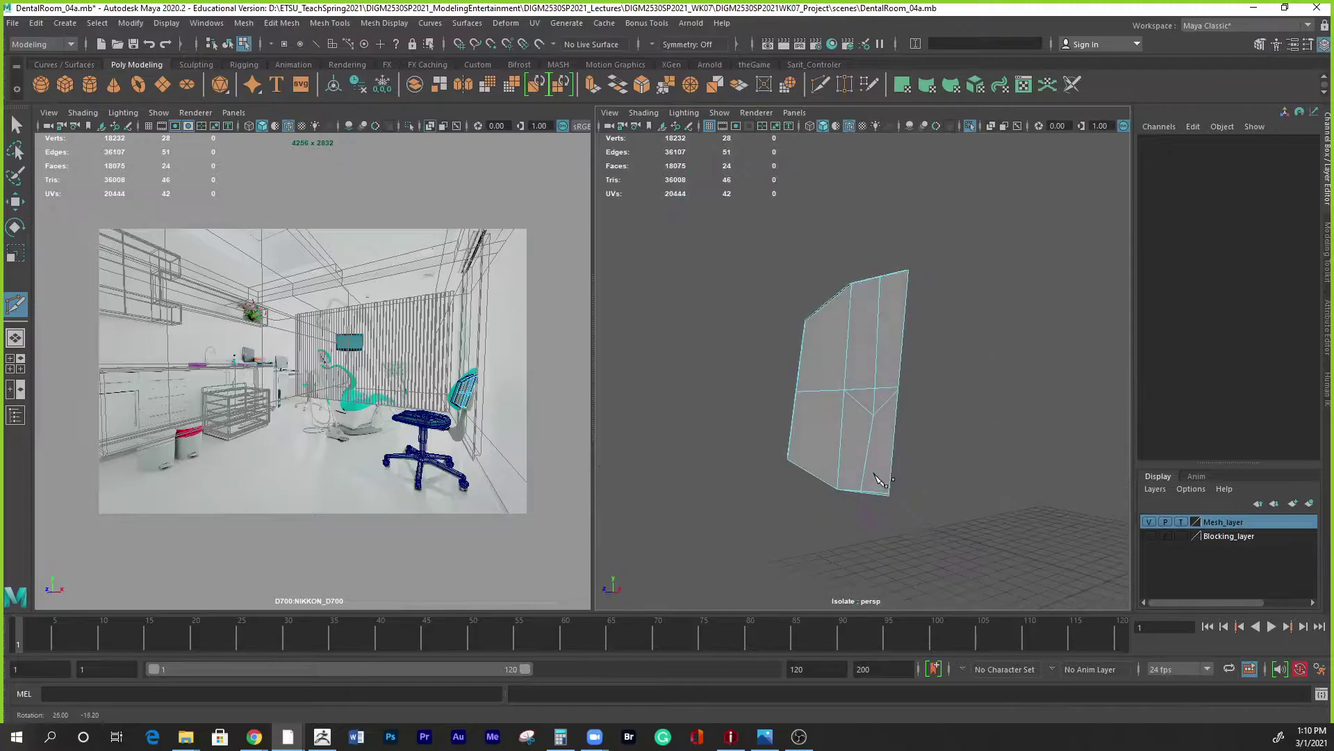
# Delete the horizontal edge above the lowered vertex and the narrow strip's edge along the panel's bottom.
pyautogui.press('q')
pyautogui.moveTo(866, 354); pyautogui.dragTo(841, 407, button='right')
pyautogui.click(886, 389)
pyautogui.keyDown('alt'); pyautogui.moveTo(893, 540); pyautogui.dragTo(878, 530); pyautogui.keyUp('alt')
pyautogui.keyDown('alt'); pyautogui.moveTo(878, 530); pyautogui.dragTo(994, 520, button='right'); pyautogui.keyUp('alt')
pyautogui.keyDown('alt'); pyautogui.moveTo(935, 591); pyautogui.dragTo(885, 439, button='middle'); pyautogui.keyUp('alt')
pyautogui.keyDown('alt'); pyautogui.moveTo(885, 438); pyautogui.dragTo(847, 520, button='right'); pyautogui.keyUp('alt')
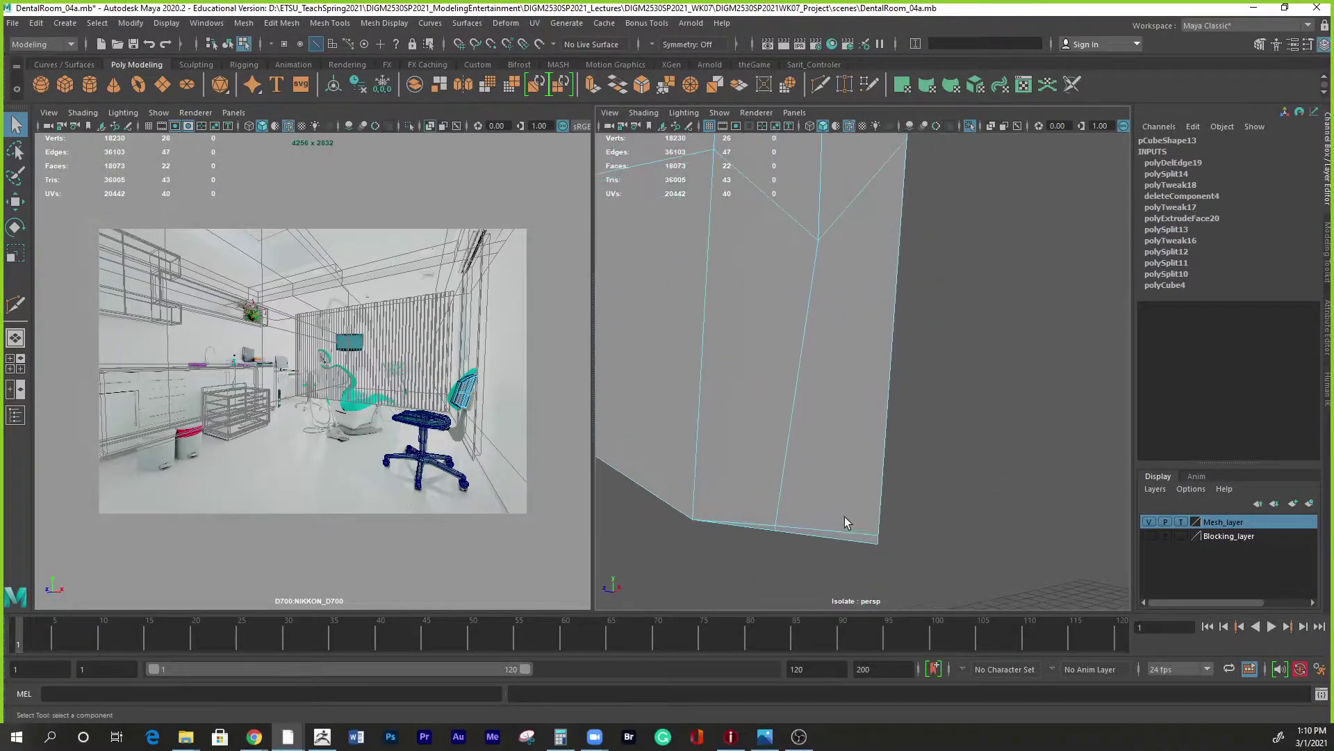
pyautogui.click(836, 533)
pyautogui.keyDown('shift'); pyautogui.moveTo(766, 523); pyautogui.dragTo(713, 487, button='right'); pyautogui.keyUp('shift')
# Start a Multi-Cut at the lowered vertex on the panel's rear face and run it horizontally across to the outer side edge.
pyautogui.keyDown('alt'); pyautogui.moveTo(908, 536); pyautogui.dragTo(824, 395); pyautogui.keyUp('alt')
pyautogui.keyDown('shift'); pyautogui.moveTo(810, 331); pyautogui.dragTo(892, 317, button='right'); pyautogui.keyUp('shift')
pyautogui.keyDown('shift'); pyautogui.moveTo(849, 358); pyautogui.dragTo(782, 356, button='right'); pyautogui.keyUp('shift')
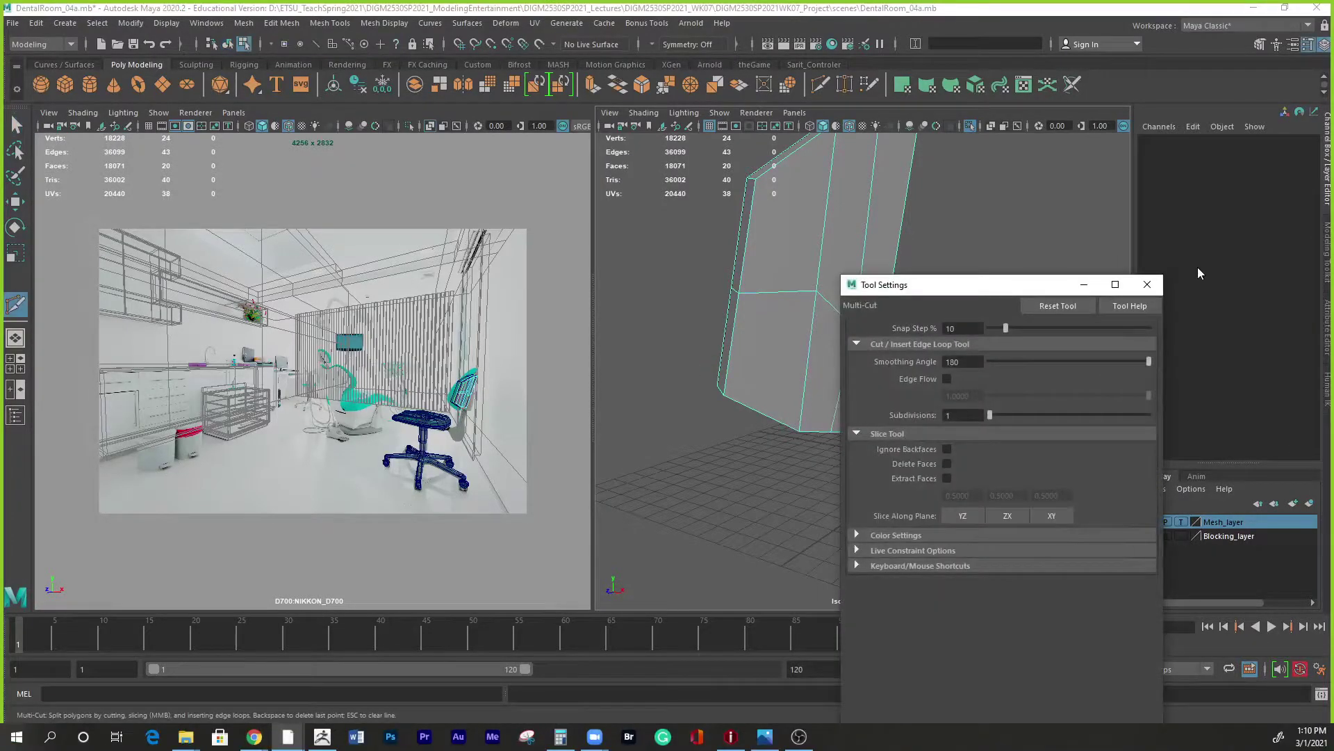
pyautogui.click(1148, 284)
pyautogui.click(855, 328)
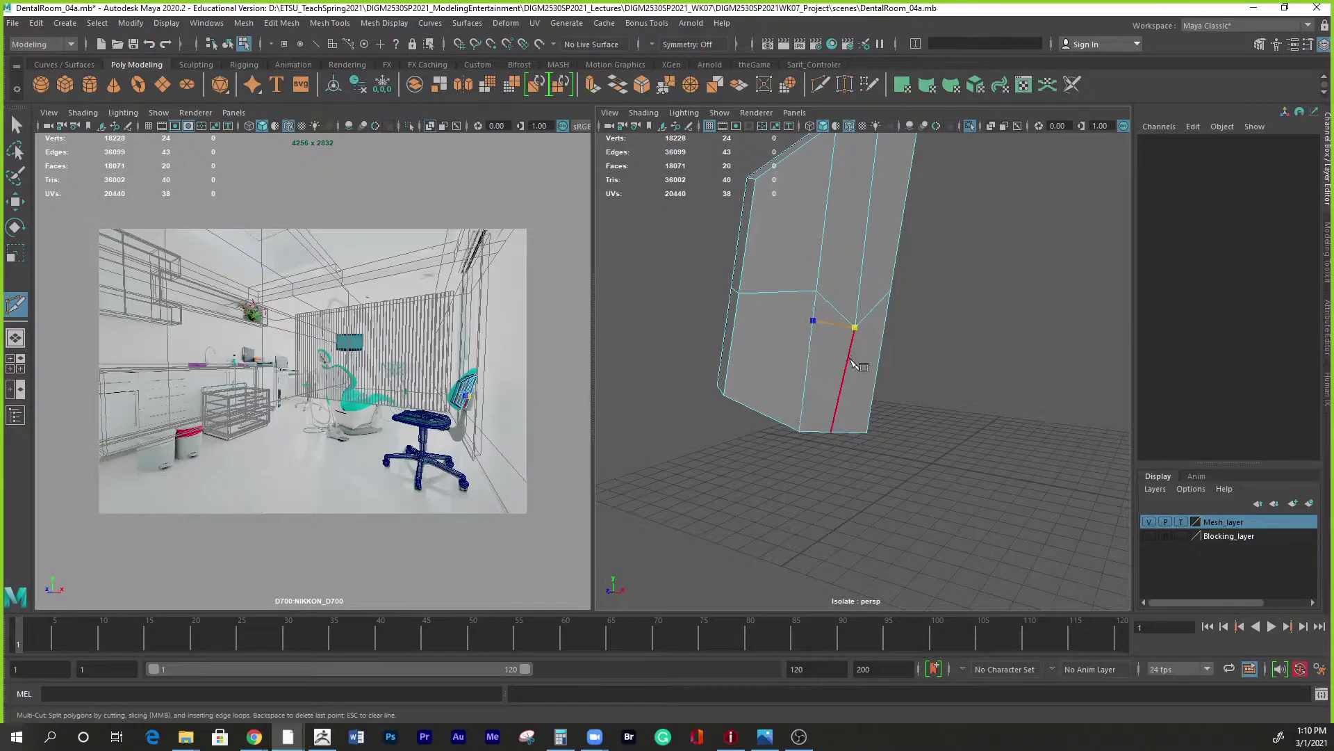
pyautogui.keyDown('alt'); pyautogui.moveTo(844, 334); pyautogui.dragTo(803, 320); pyautogui.keyUp('alt')
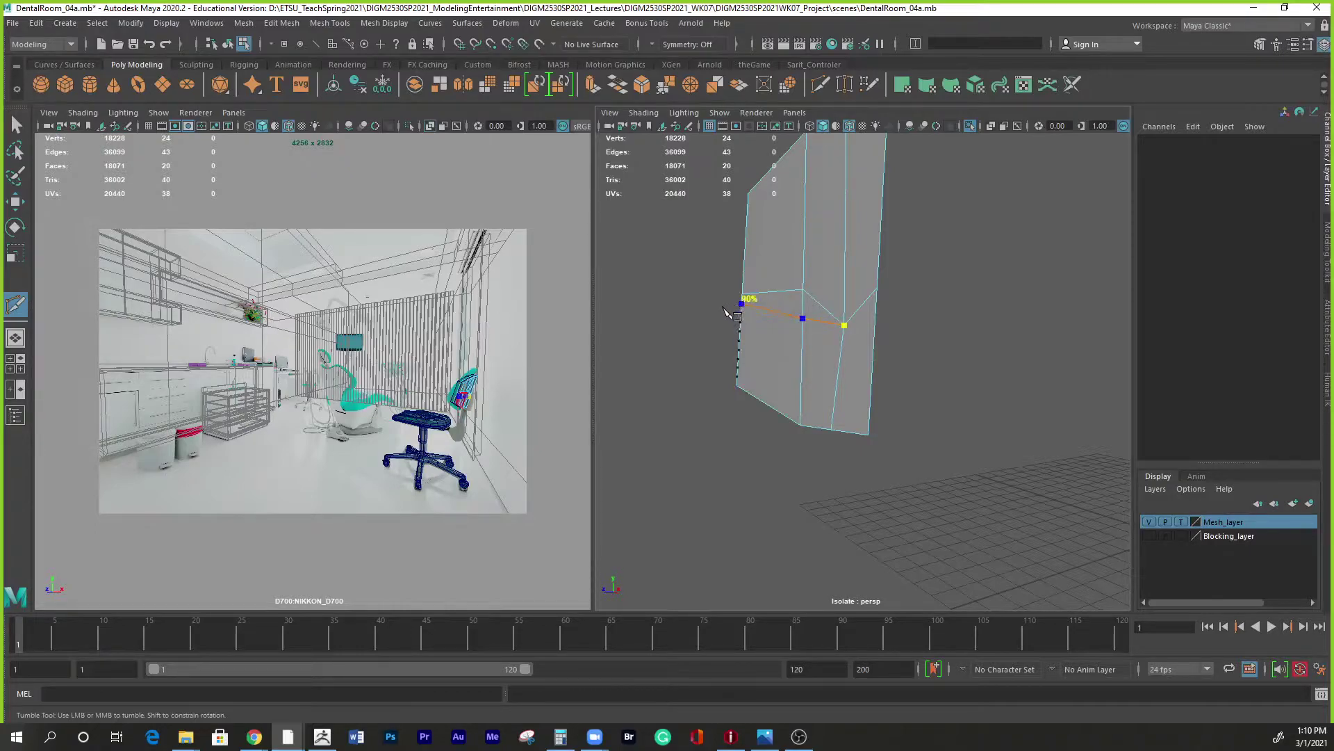
pyautogui.click(723, 318)
# Continue the horizontal cut across the opposite face to the open border edge, and apply it.
pyautogui.keyDown('alt'); pyautogui.moveTo(723, 322); pyautogui.dragTo(911, 390); pyautogui.keyUp('alt')
pyautogui.keyDown('alt'); pyautogui.moveTo(848, 350); pyautogui.dragTo(862, 324); pyautogui.keyUp('alt')
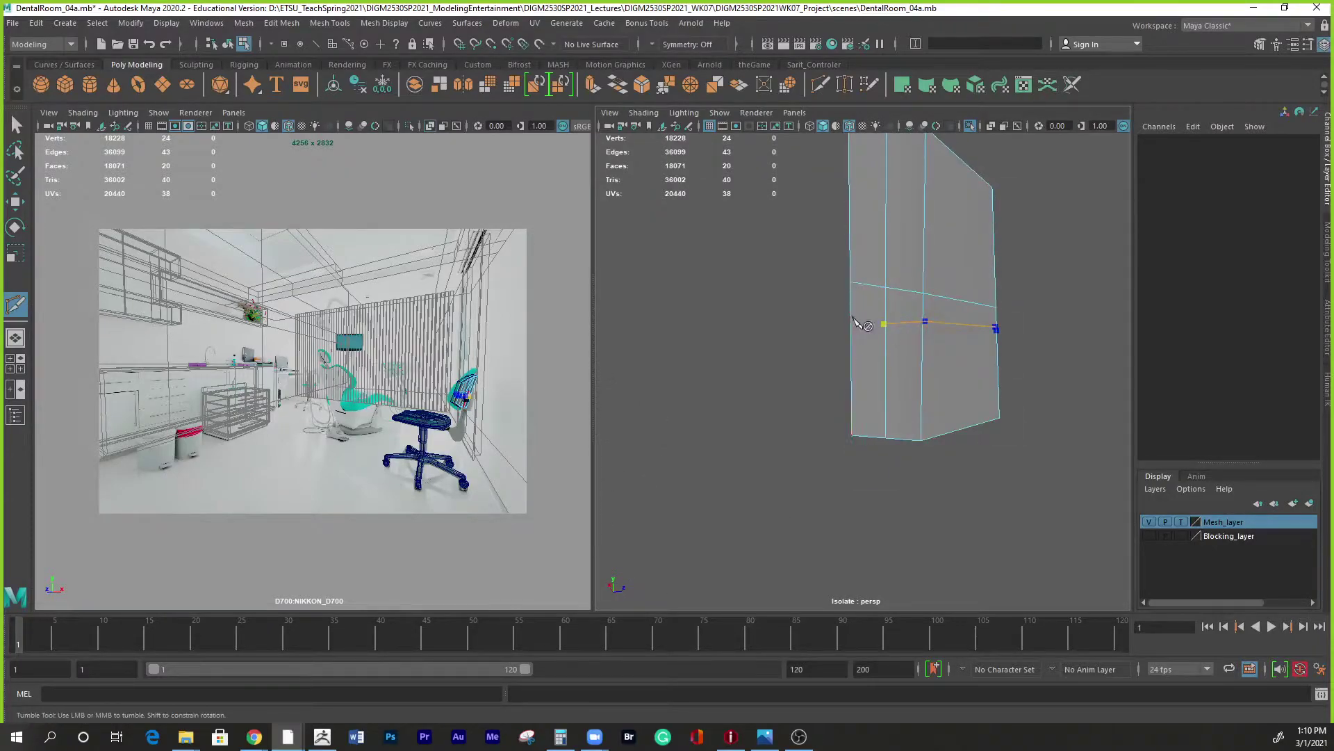
pyautogui.keyDown('alt'); pyautogui.moveTo(862, 317); pyautogui.dragTo(981, 433); pyautogui.keyUp('alt')
pyautogui.hotkey('ctrl', 'z')
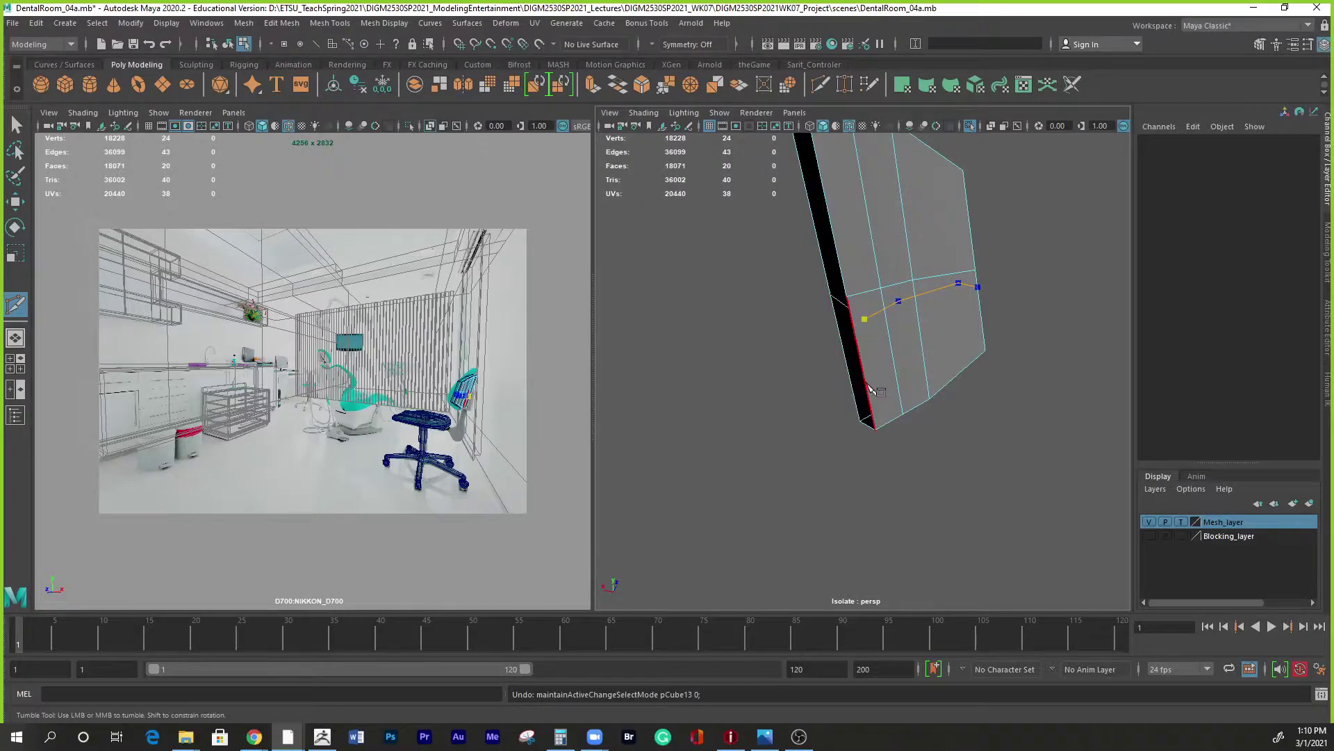
pyautogui.click(856, 342)
pyautogui.keyDown('alt'); pyautogui.moveTo(1073, 449); pyautogui.dragTo(792, 417); pyautogui.keyUp('alt')
pyautogui.press('Return')
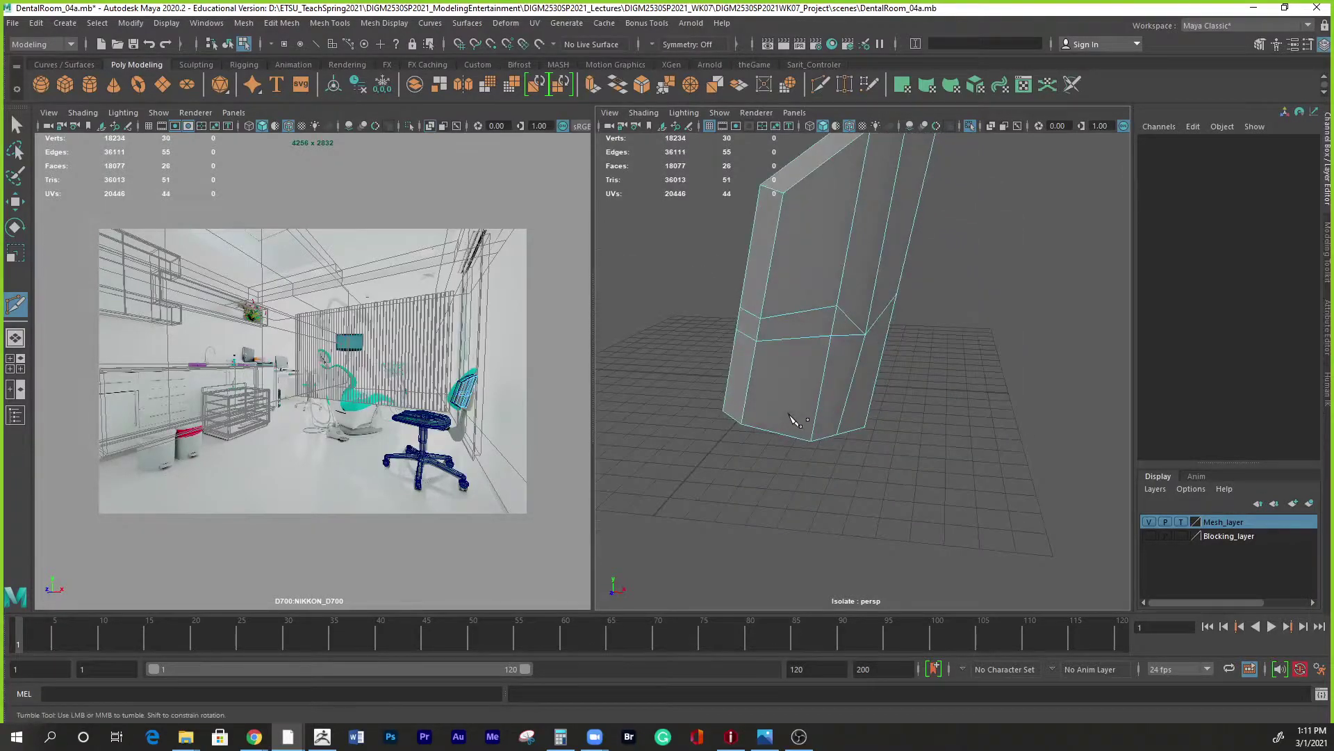
# Delete the old horizontal edges just above the new cut and return to object selection.
pyautogui.press('q')
pyautogui.moveTo(817, 334)
pyautogui.mouseDown(button='right')
pyautogui.moveTo(812, 276)
pyautogui.moveTo(811, 351)
pyautogui.mouseUp(button='right')
pyautogui.click(810, 314)
pyautogui.keyDown('alt'); pyautogui.moveTo(954, 479); pyautogui.dragTo(886, 540); pyautogui.keyUp('alt')
pyautogui.keyDown('shift'); pyautogui.rightClick(835, 386); pyautogui.keyUp('shift')
pyautogui.moveTo(835, 386); pyautogui.dragTo(891, 607, button='right')
# Mirror the half panel across its object Z axis in the negative direction, merging border vertices, and return to object selection.
pyautogui.keyDown('shift'); pyautogui.moveTo(894, 509); pyautogui.dragTo(894, 509, button='right'); pyautogui.keyUp('shift')
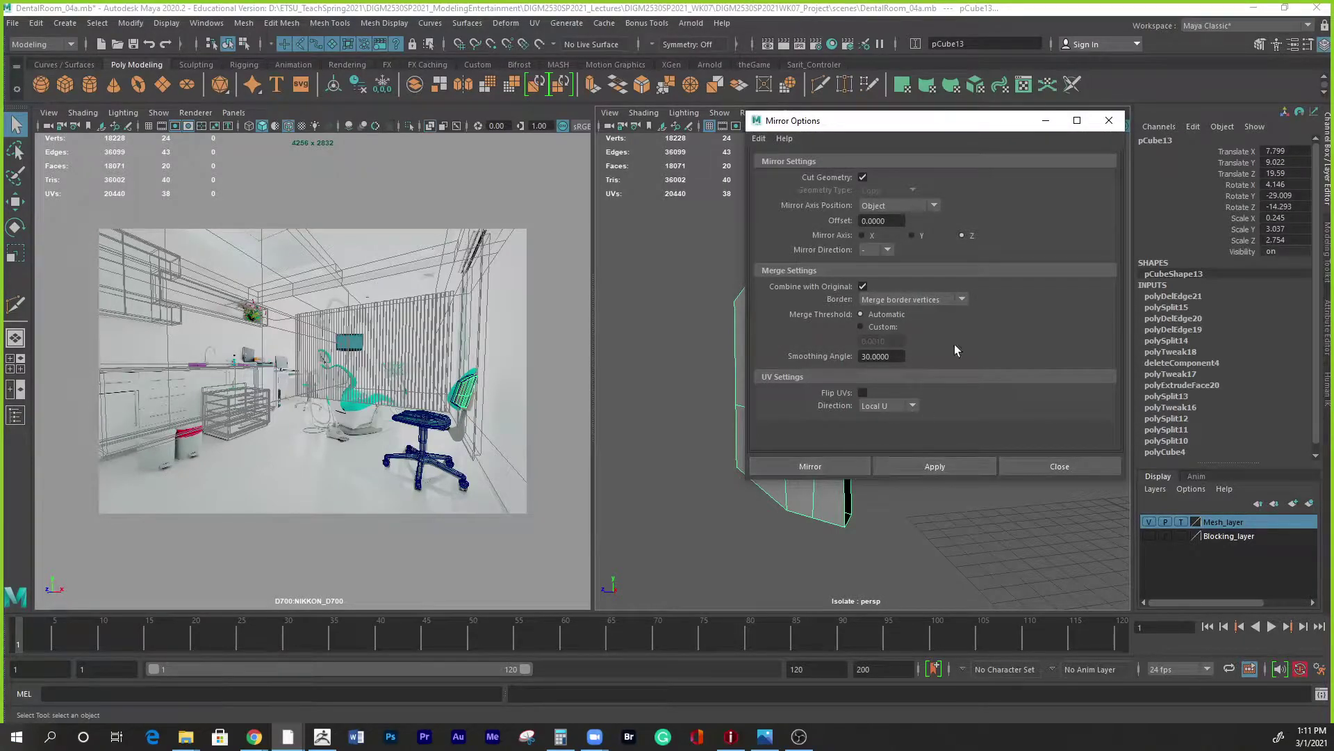
pyautogui.moveTo(973, 143); pyautogui.dragTo(472, 224)
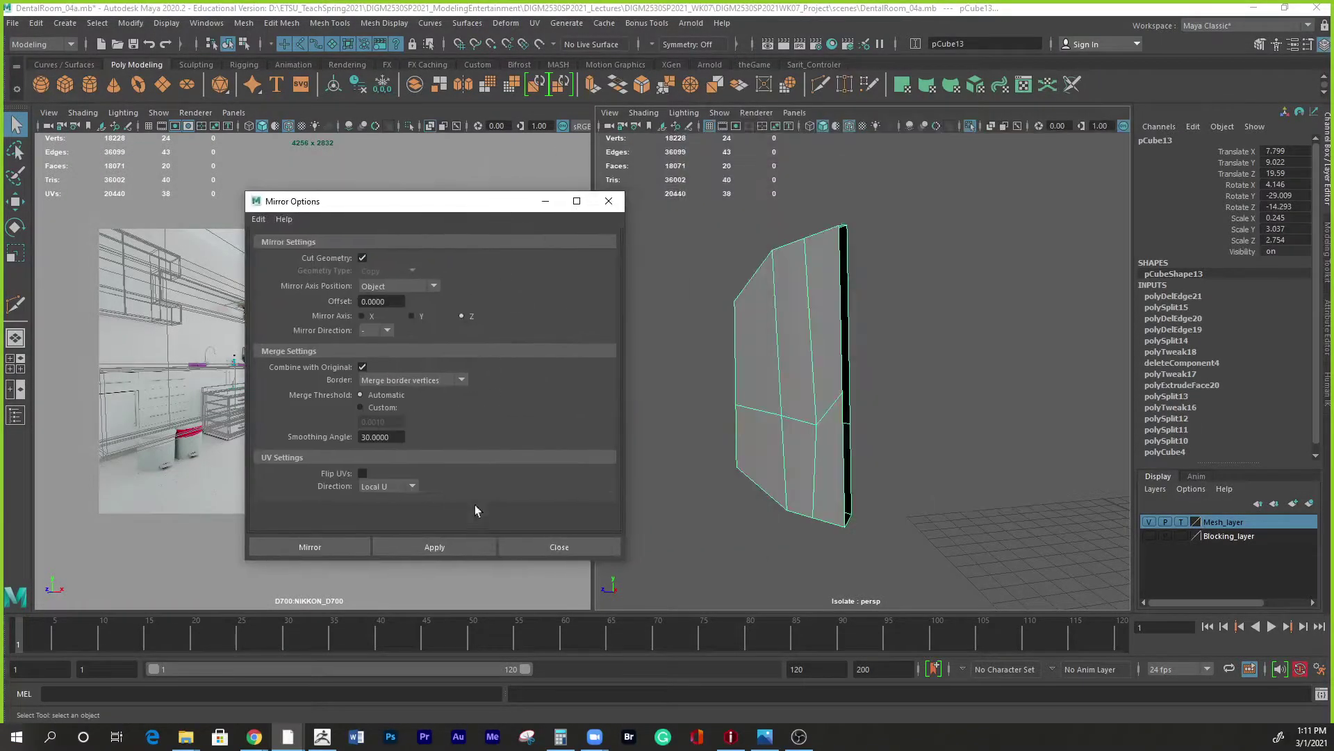
pyautogui.click(445, 548)
pyautogui.keyDown('alt'); pyautogui.moveTo(722, 518); pyautogui.dragTo(775, 540); pyautogui.keyUp('alt')
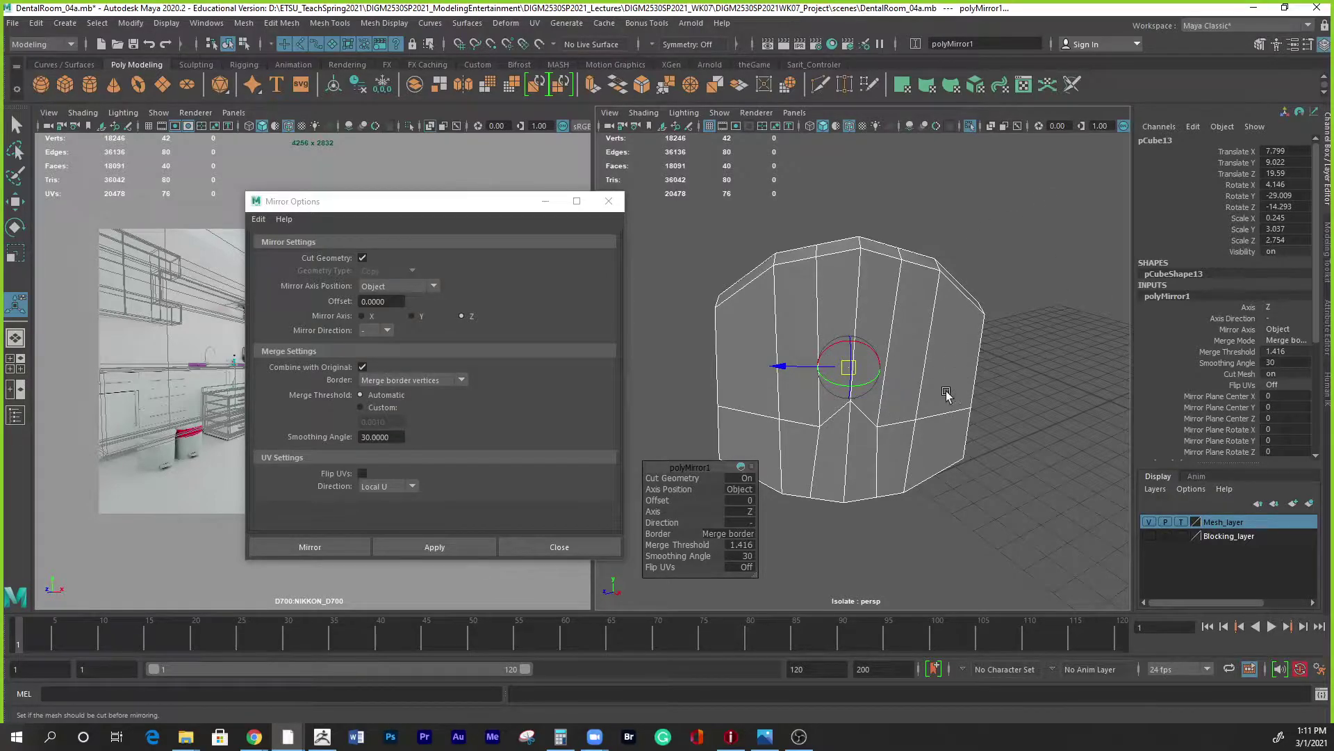
pyautogui.moveTo(921, 362); pyautogui.dragTo(956, 336, button='right')
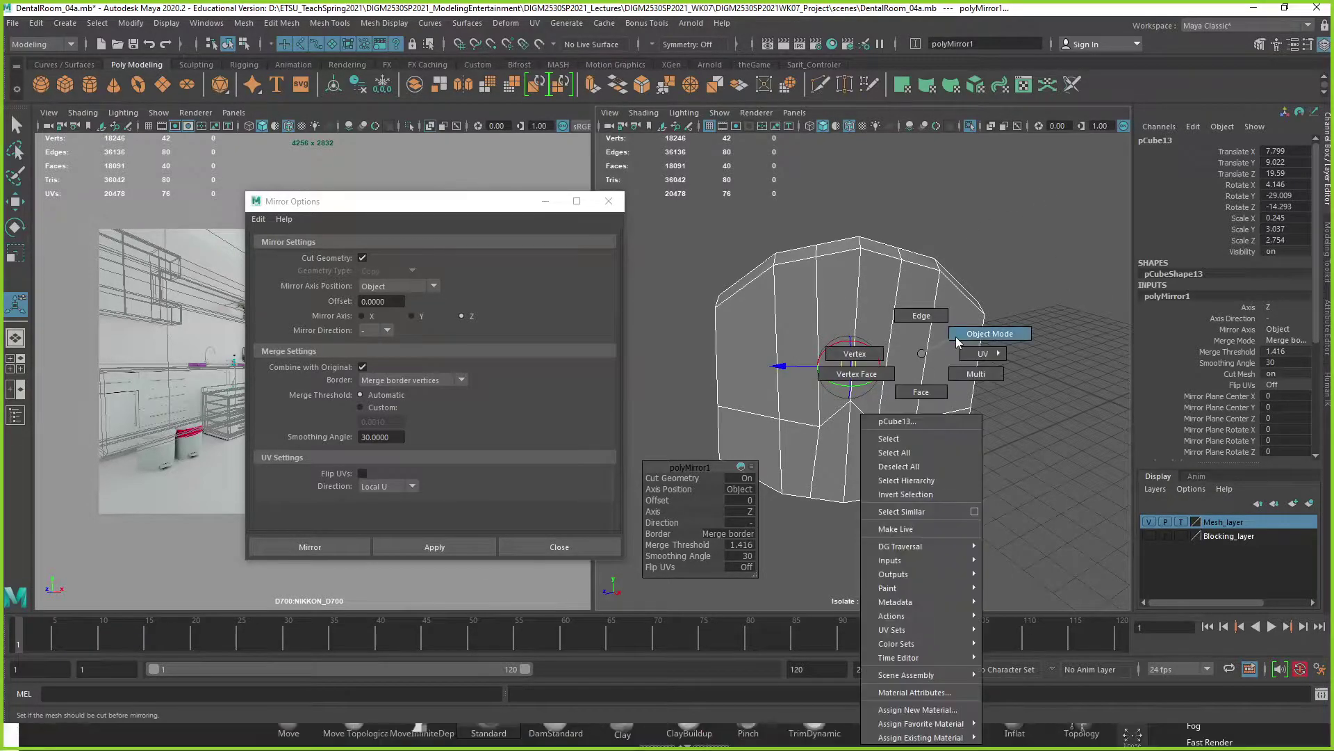
pyautogui.click(1002, 402)
# Extrude the two lower middle faces on the panel's rear outward by 0.296 and adjust the extrusion's offset.
pyautogui.click(837, 423)
pyautogui.moveTo(837, 423)
pyautogui.mouseDown(button='right')
pyautogui.moveTo(836, 396)
pyautogui.moveTo(845, 438)
pyautogui.mouseUp(button='right')
pyautogui.click(845, 439)
pyautogui.keyDown('shift'); pyautogui.click(866, 452); pyautogui.keyUp('shift')
pyautogui.keyDown('alt'); pyautogui.moveTo(854, 490); pyautogui.dragTo(937, 502); pyautogui.keyUp('alt')
pyautogui.keyDown('alt'); pyautogui.moveTo(936, 495); pyautogui.dragTo(867, 389, button='middle'); pyautogui.keyUp('alt')
pyautogui.keyDown('alt'); pyautogui.moveTo(868, 385); pyautogui.dragTo(836, 373); pyautogui.keyUp('alt')
pyautogui.keyDown('shift'); pyautogui.moveTo(836, 373); pyautogui.dragTo(836, 413, button='right'); pyautogui.keyUp('shift')
pyautogui.moveTo(829, 433)
pyautogui.mouseDown()
pyautogui.moveTo(850, 478)
pyautogui.moveTo(823, 436)
pyautogui.mouseUp()
pyautogui.click(746, 502)
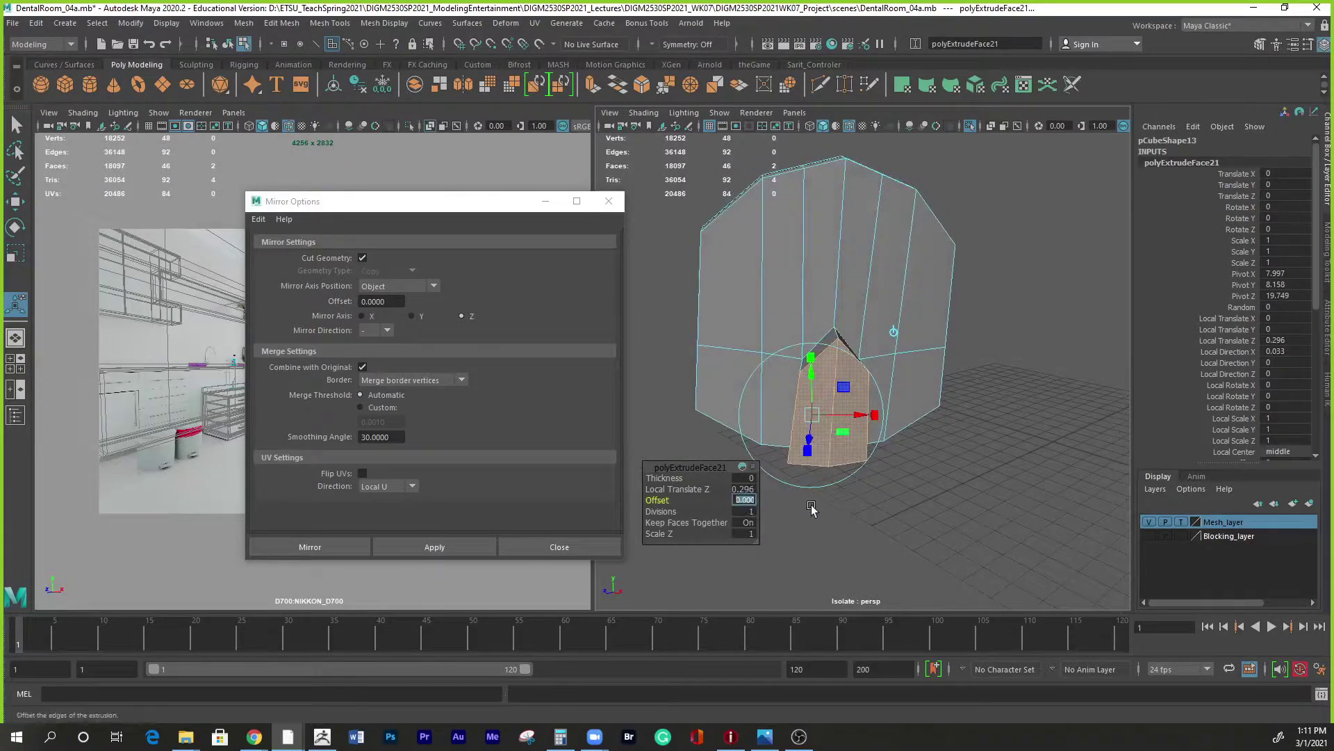
pyautogui.moveTo(815, 496); pyautogui.dragTo(823, 496, button='middle')
# Preview the extruded panel smoothed and show the reference camera view full screen.
pyautogui.moveTo(852, 459)
pyautogui.keyDown('alt'); pyautogui.mouseDown()
pyautogui.moveTo(886, 477)
pyautogui.moveTo(987, 480)
pyautogui.moveTo(677, 476)
pyautogui.moveTo(942, 486)
pyautogui.moveTo(908, 482)
pyautogui.moveTo(914, 460)
pyautogui.moveTo(876, 464)
pyautogui.mouseUp(); pyautogui.keyUp('alt')
pyautogui.press('3')
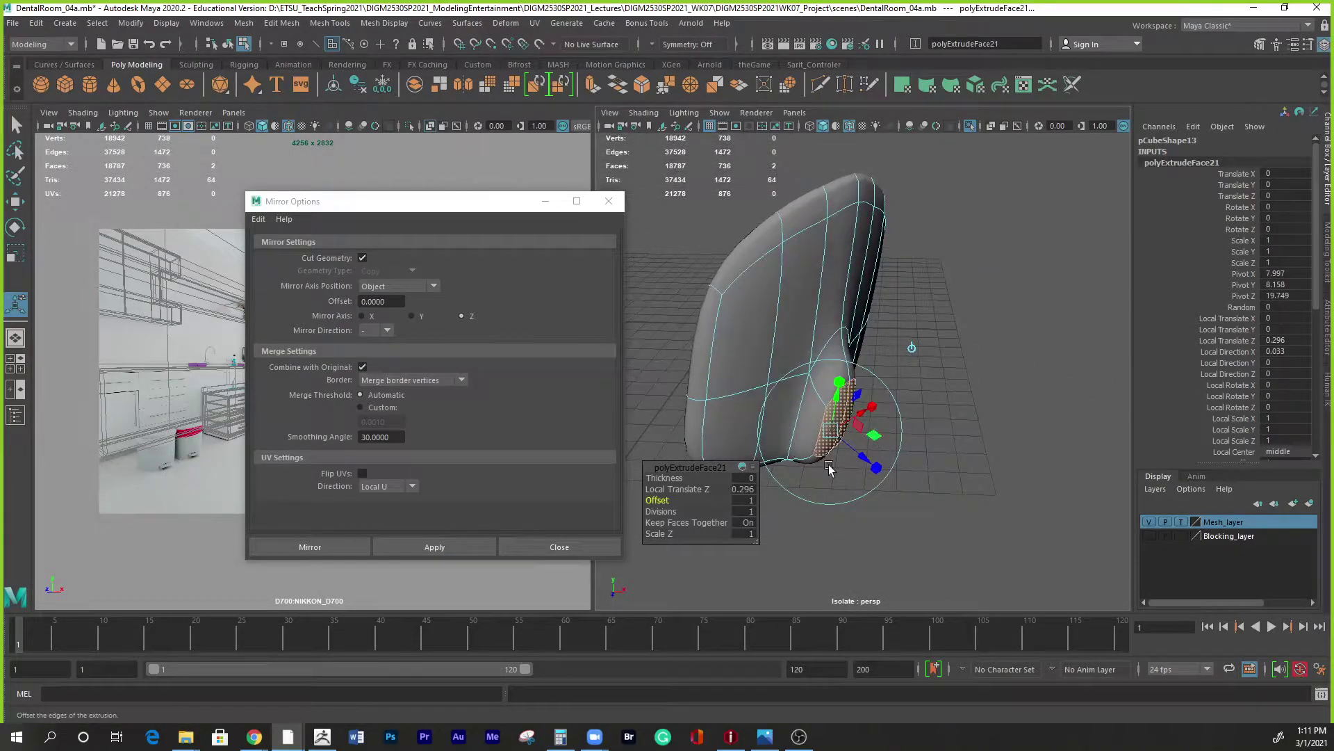
pyautogui.click(550, 207)
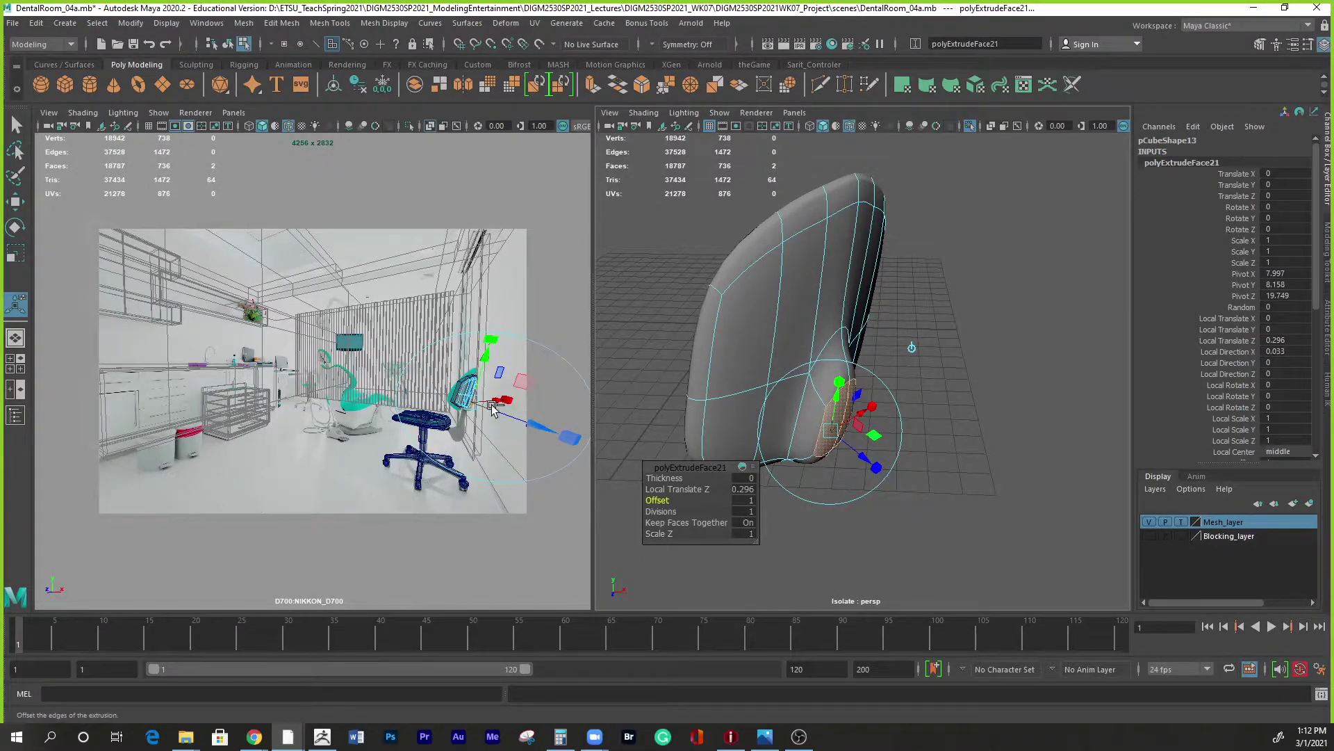
pyautogui.hotkey('ctrl', 'space')
pyautogui.press('space')
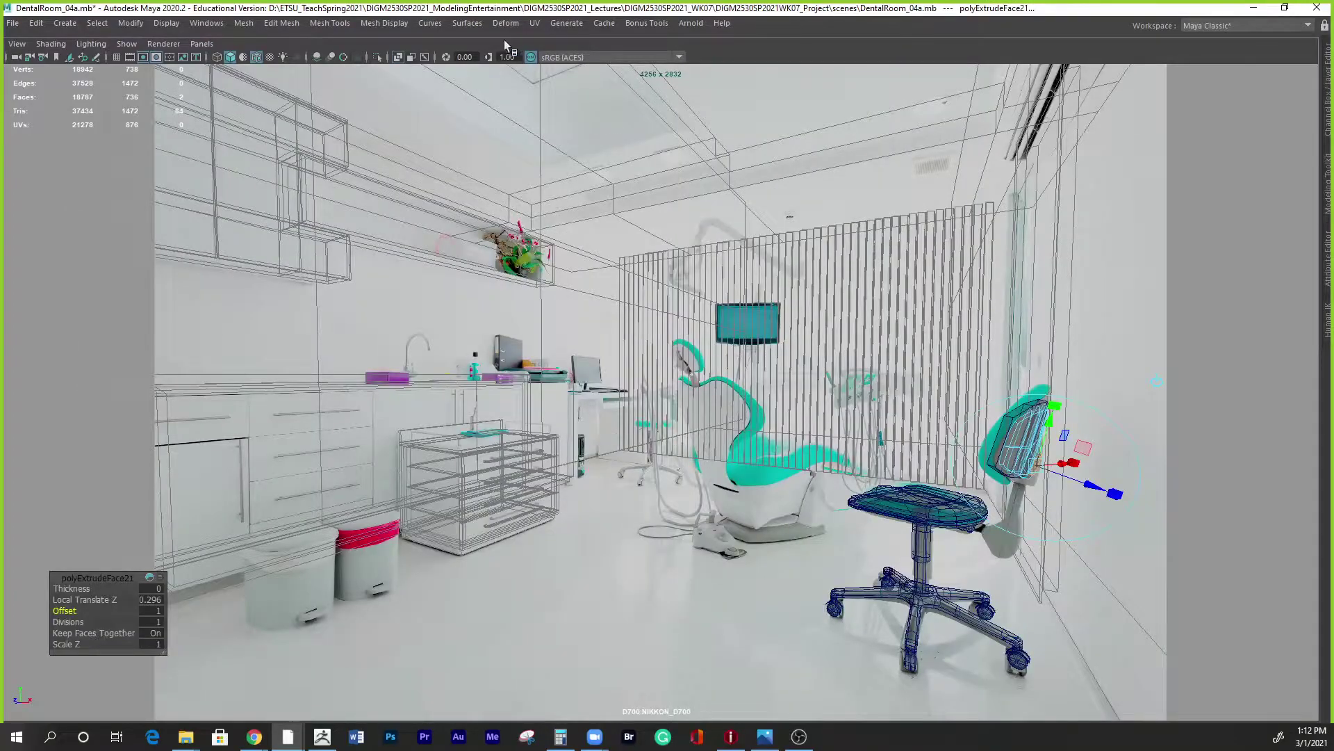
# Return the panel to object selection and hide the image planes in the camera view.
pyautogui.click(909, 641)
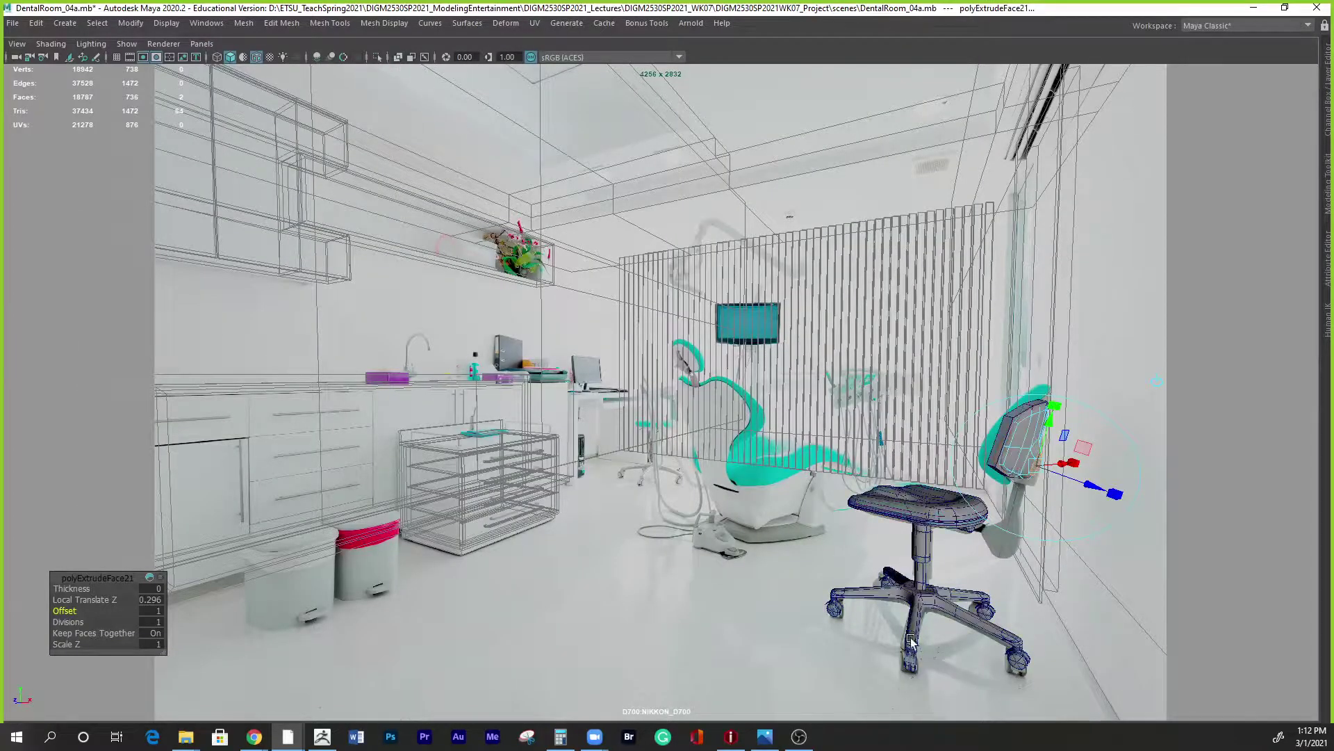
pyautogui.hotkey('ctrl', 'z')
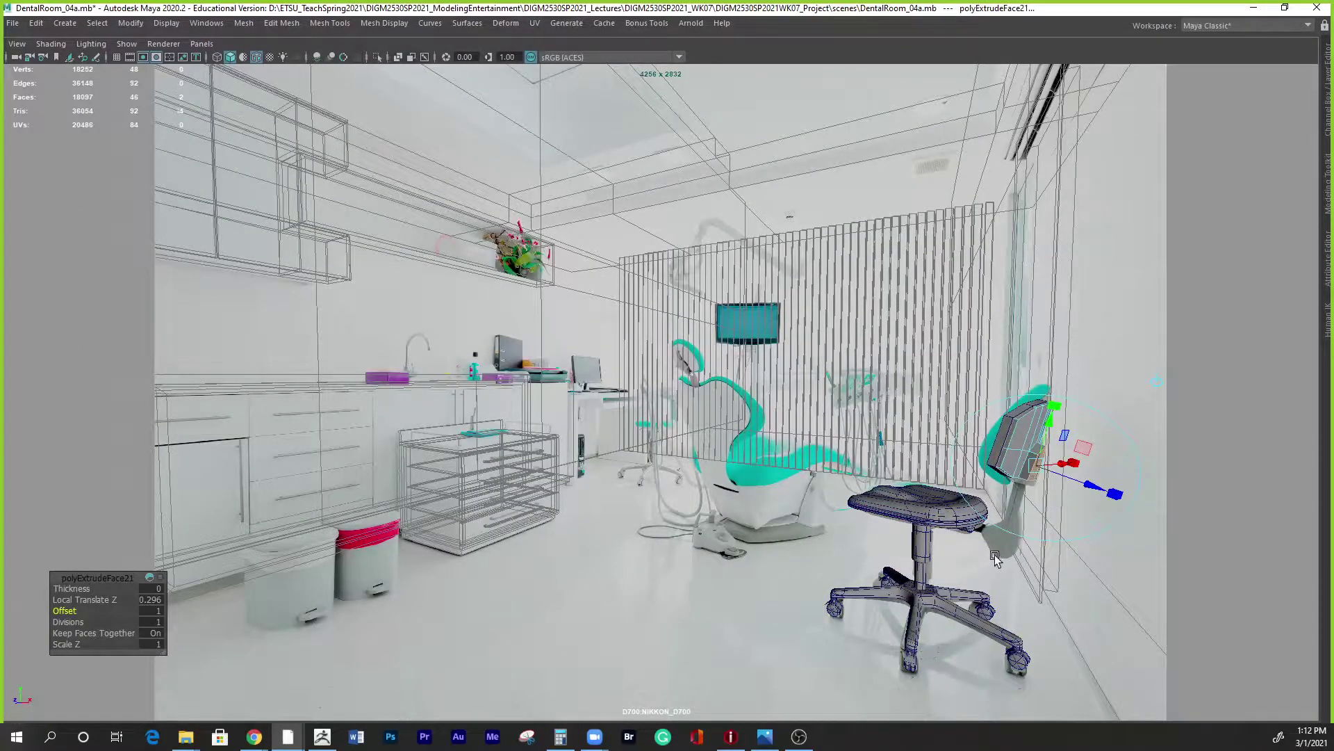
pyautogui.press('q')
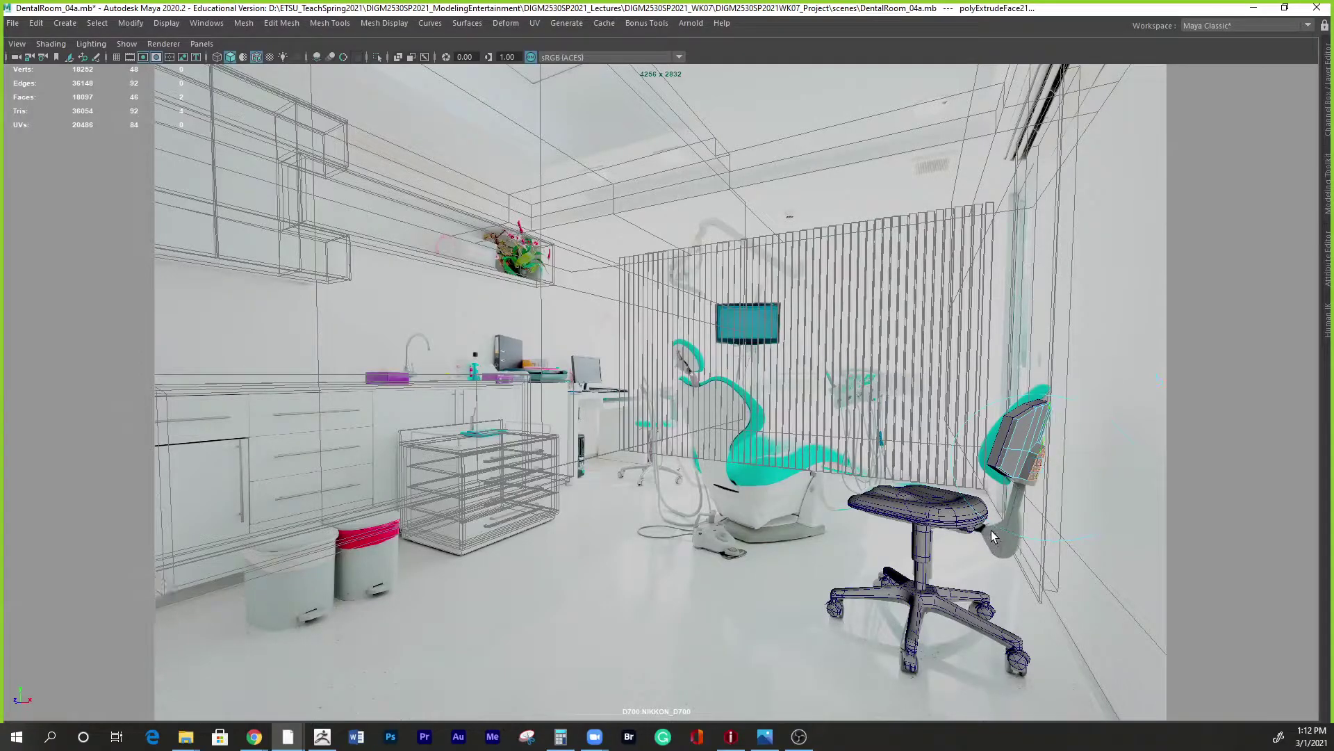
pyautogui.moveTo(1018, 353); pyautogui.dragTo(1100, 325, button='right')
pyautogui.moveTo(1046, 389); pyautogui.dragTo(1103, 334, button='right')
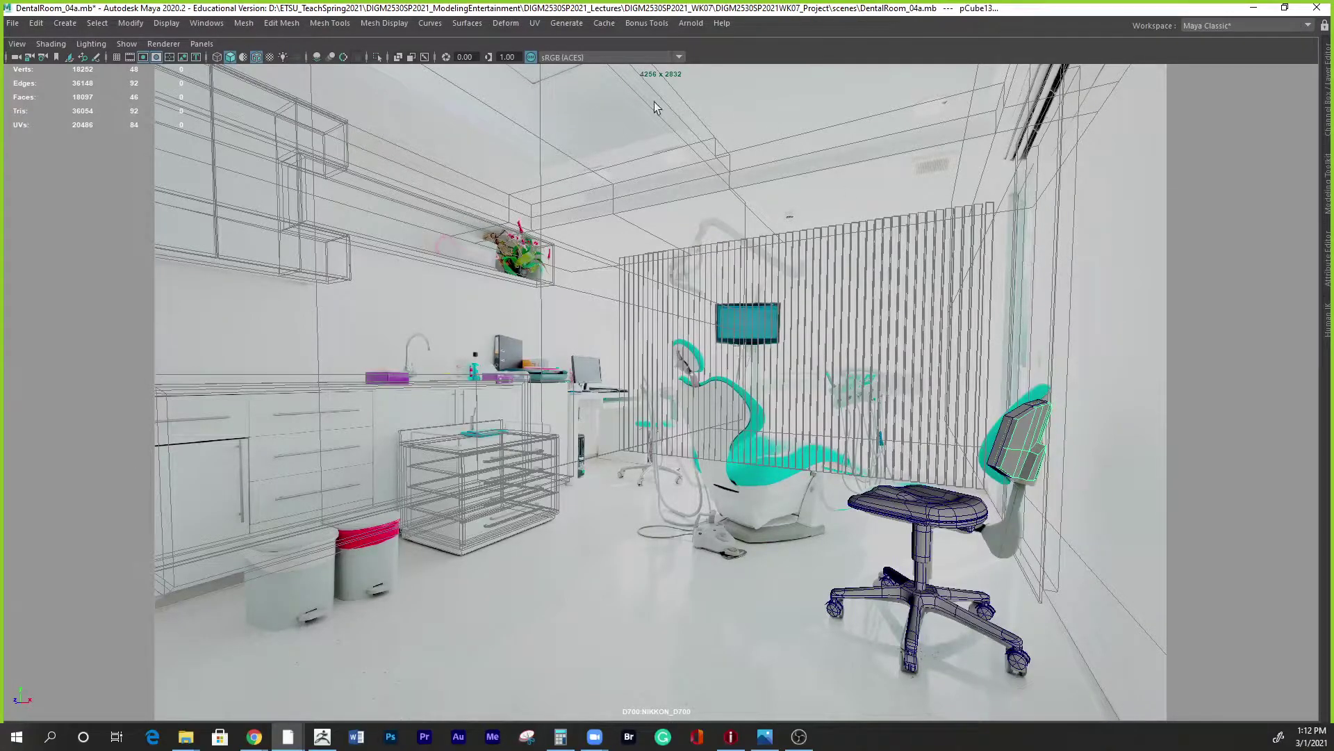
pyautogui.click(136, 46)
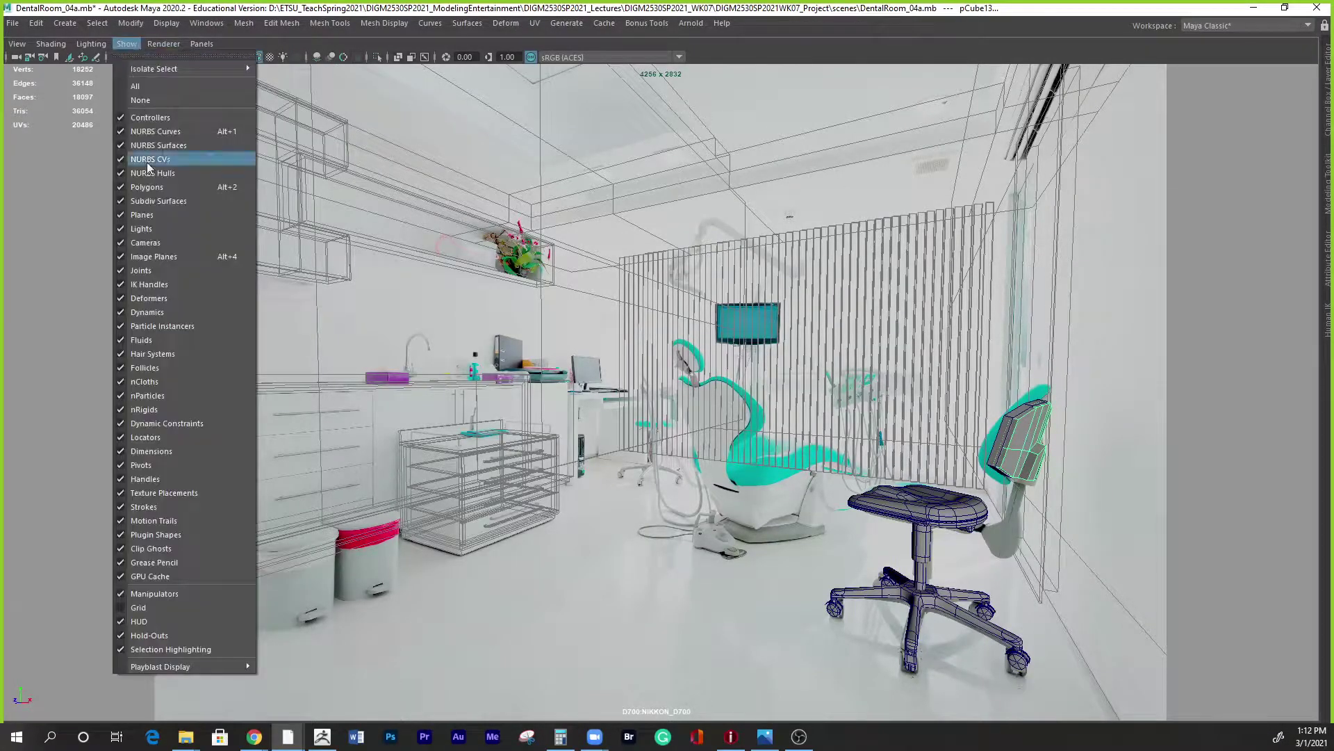
pyautogui.click(153, 257)
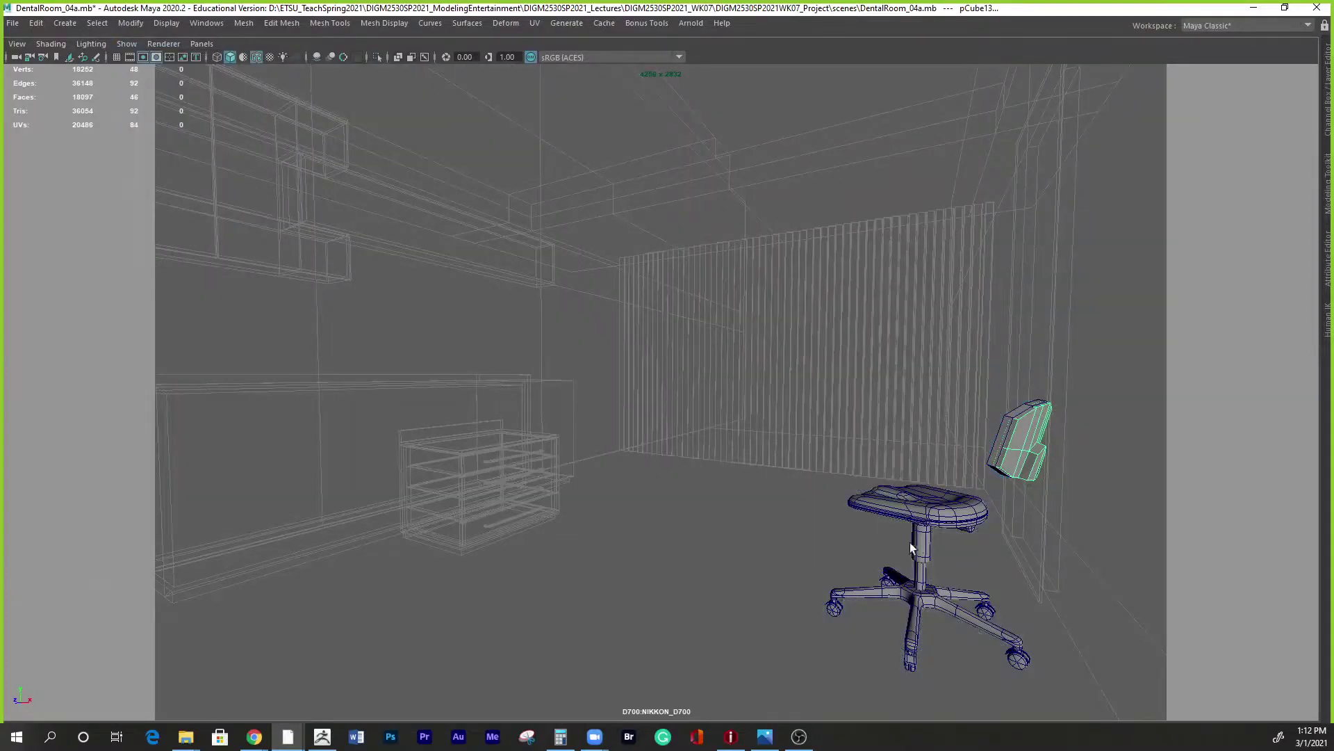
pyautogui.click(1096, 489)
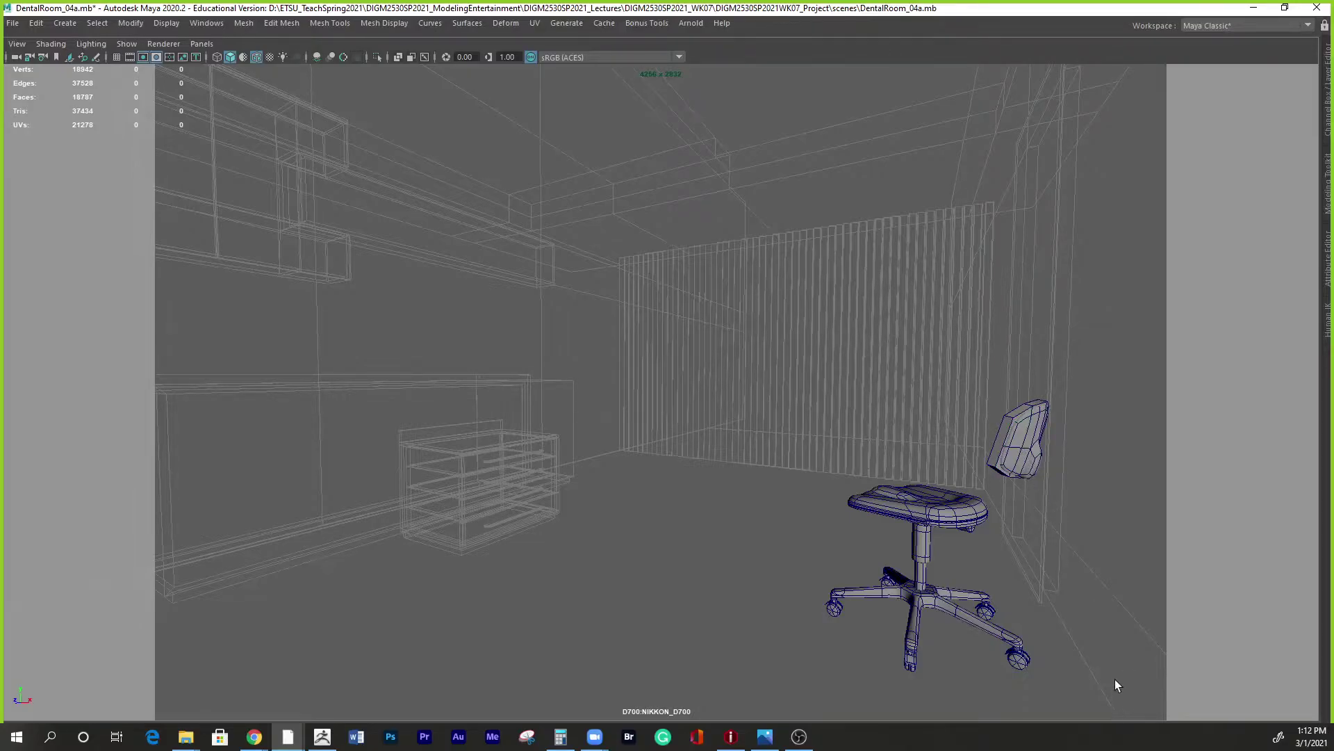
# Isolate the smoothed panel in the perspective view, restore the two-pane layout, and examine the back support's shape.
pyautogui.click(1031, 456)
pyautogui.hotkey('ctrl', '1')
pyautogui.keyDown('alt'); pyautogui.moveTo(638, 440); pyautogui.dragTo(491, 387, button='right'); pyautogui.keyUp('alt')
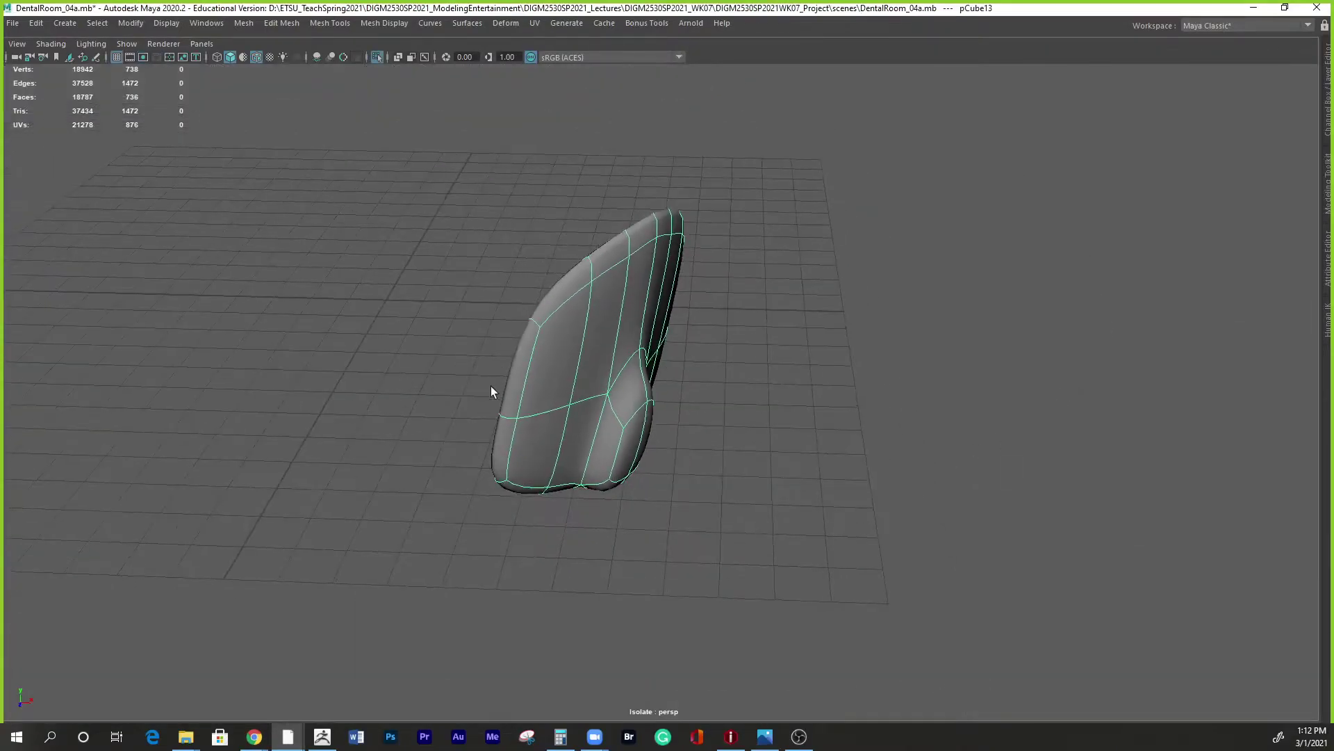
pyautogui.hotkey('ctrl', 'space')
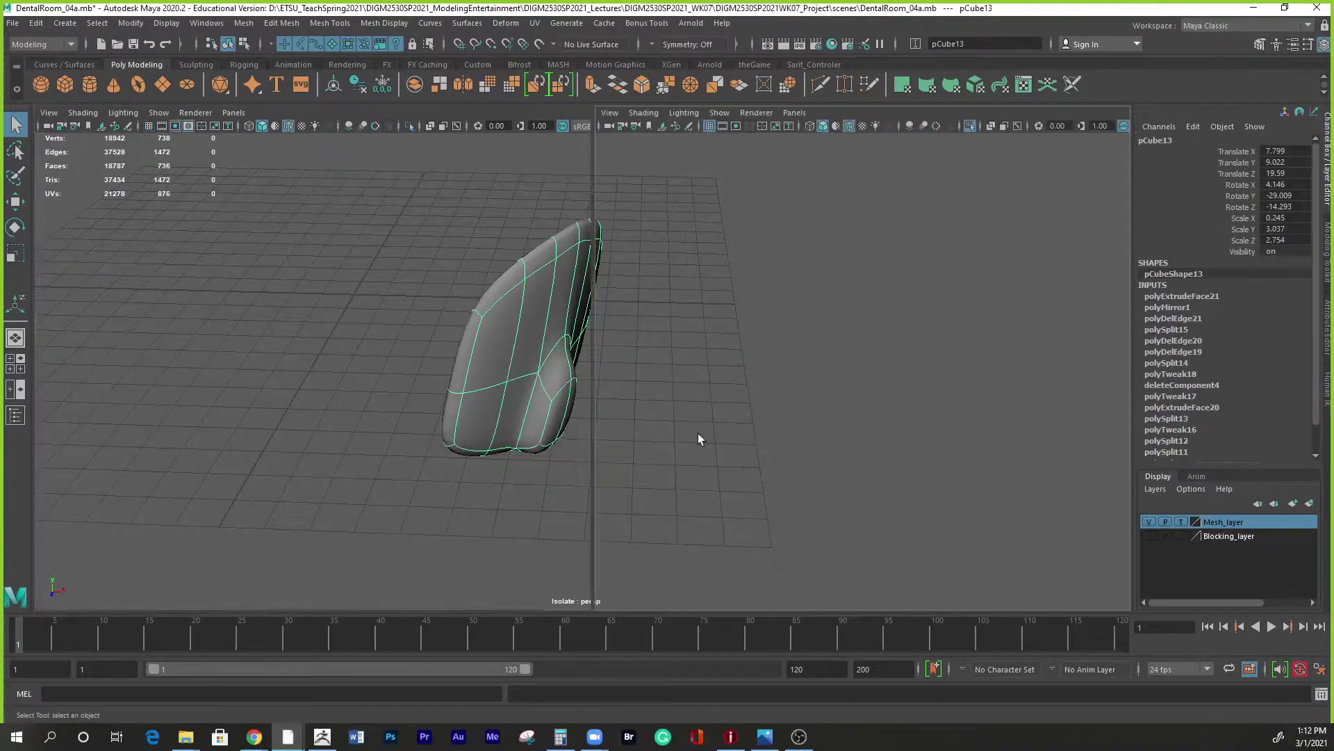
pyautogui.press('space')
pyautogui.keyDown('alt'); pyautogui.moveTo(894, 457); pyautogui.dragTo(804, 445); pyautogui.keyUp('alt')
pyautogui.keyDown('alt'); pyautogui.moveTo(853, 490); pyautogui.dragTo(806, 535); pyautogui.keyUp('alt')
# Check the office chair's back support in the reference photo in Photos, and return to Maya to compare the panel.
pyautogui.click(772, 741)
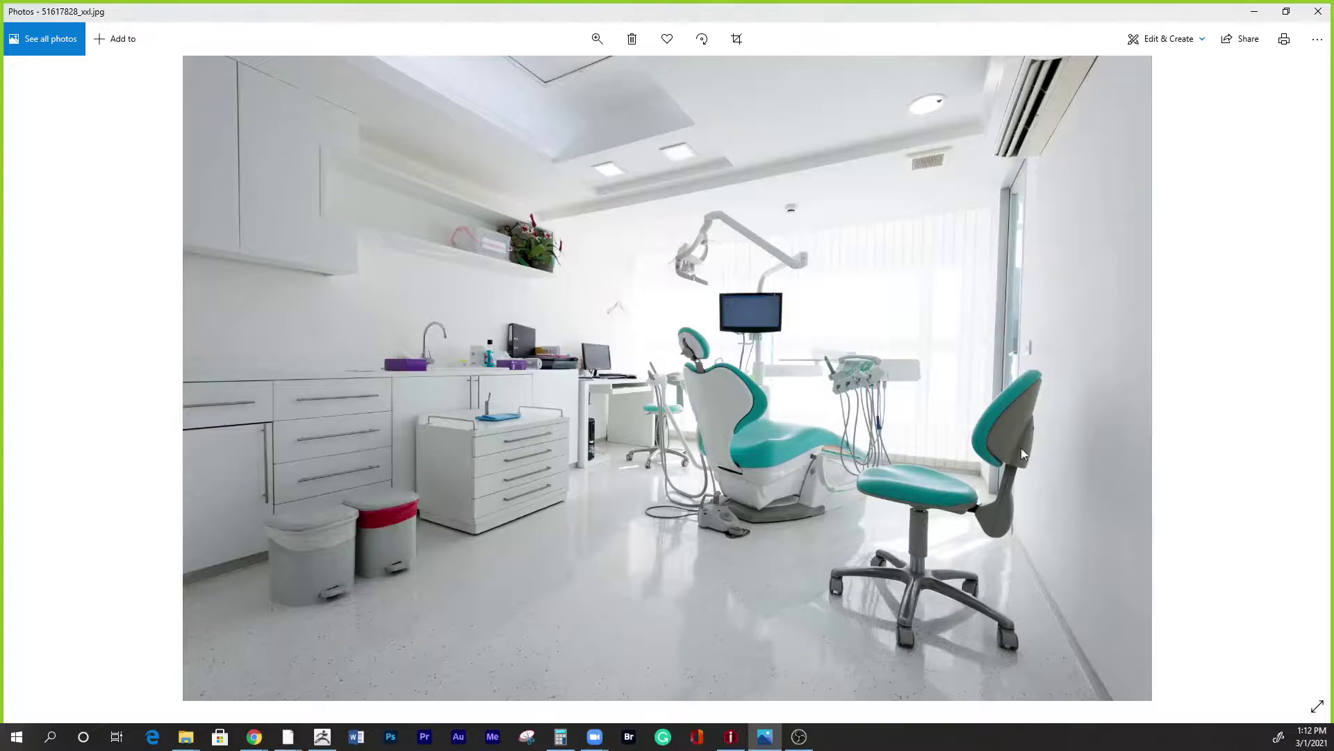
pyautogui.click(1256, 11)
pyautogui.keyDown('alt'); pyautogui.moveTo(949, 389); pyautogui.dragTo(956, 449); pyautogui.keyUp('alt')
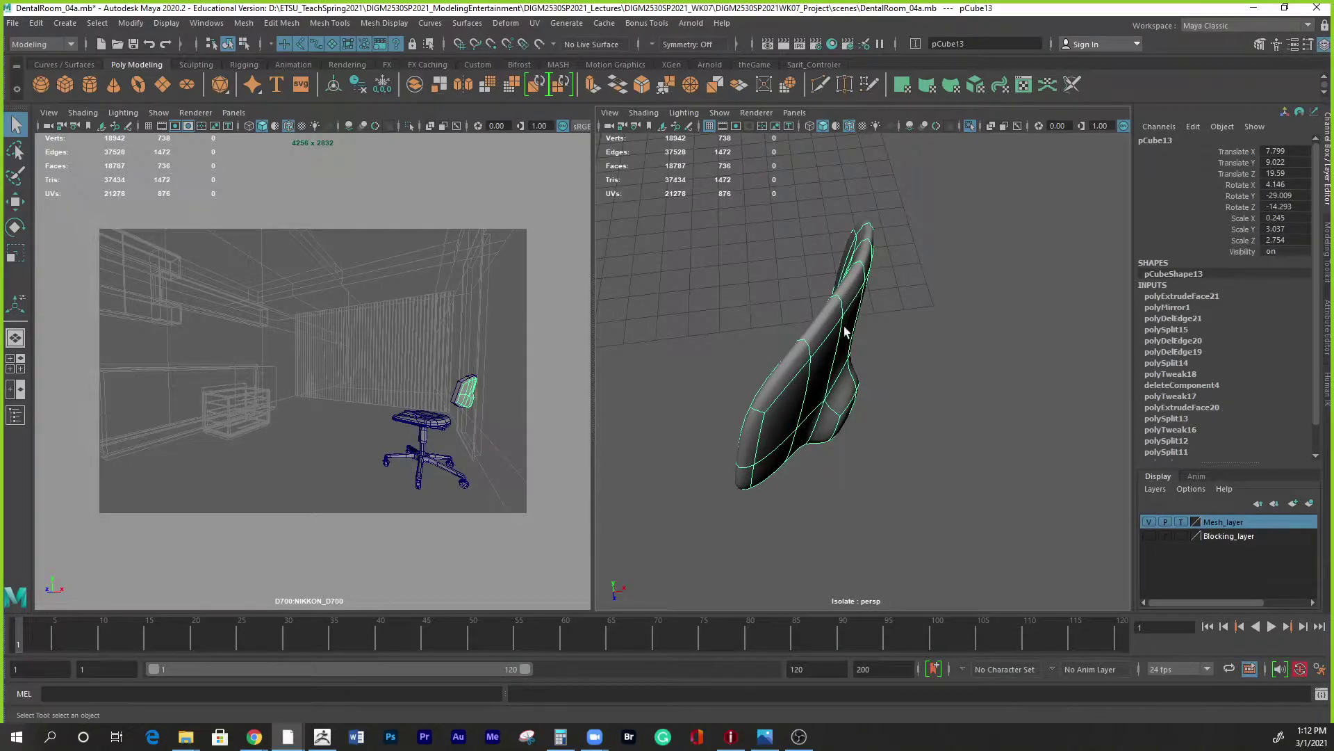
# Turn off the panel's smooth preview and enlarge the perspective view on the rear extrusion.
pyautogui.press('space')
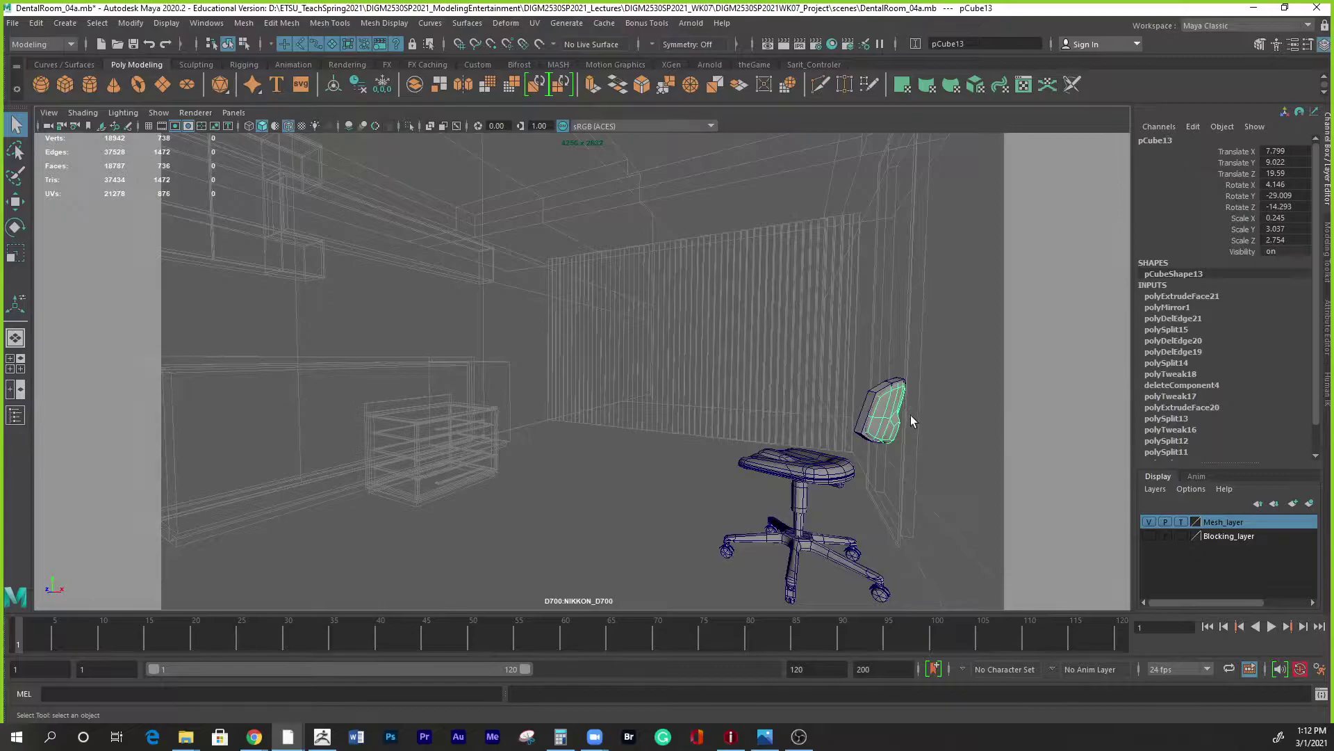
pyautogui.press('1')
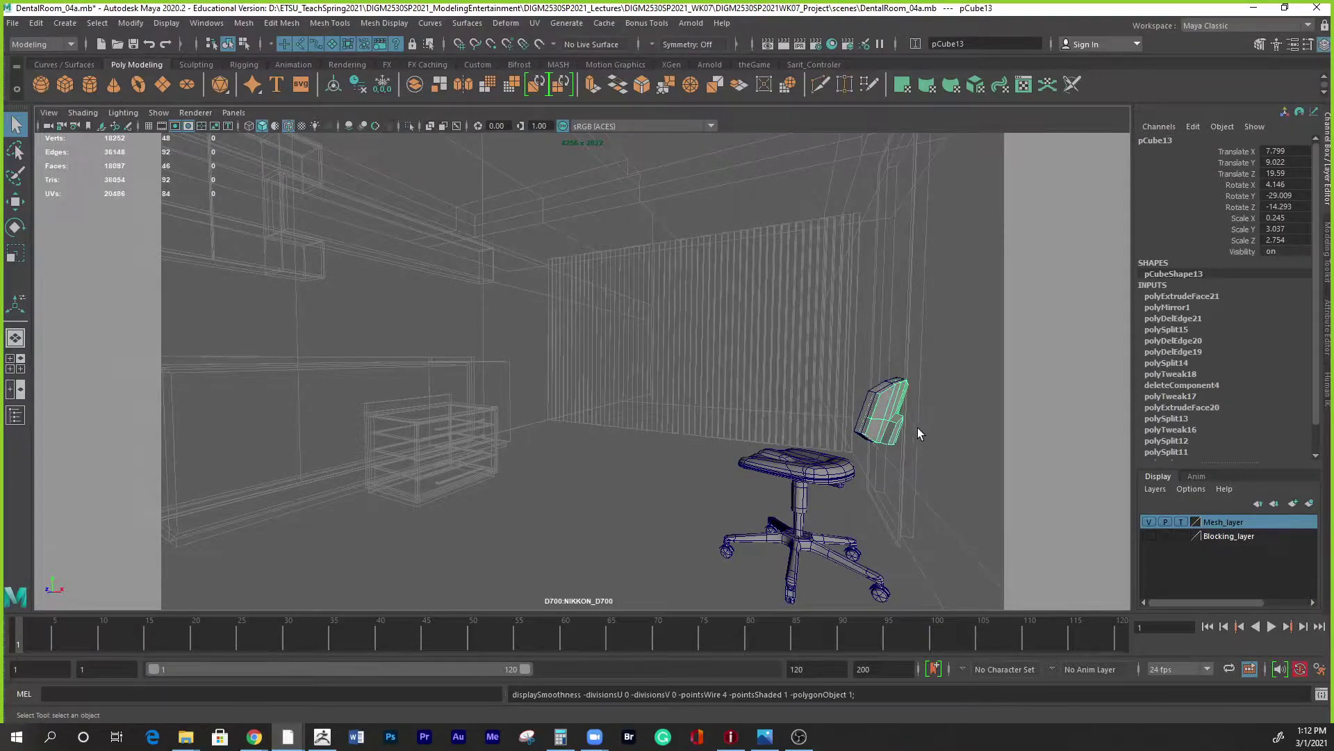
pyautogui.press('space')
pyautogui.press('space')
pyautogui.keyDown('alt'); pyautogui.moveTo(886, 411); pyautogui.dragTo(565, 359); pyautogui.keyUp('alt')
# Move the center vertex at the peak above the rear extrusion upward along the panel, and check the shape with smooth preview.
pyautogui.rightClick(565, 356)
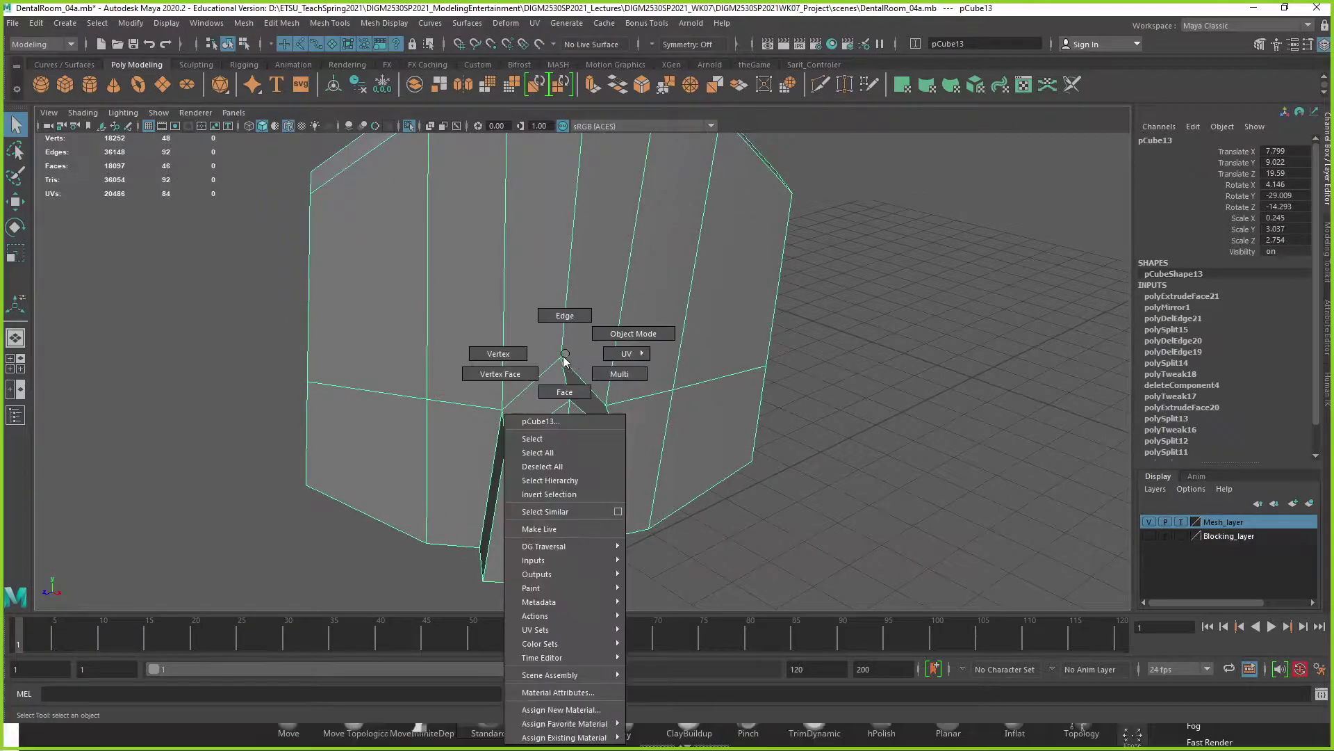
pyautogui.moveTo(565, 356); pyautogui.dragTo(548, 361, button='right')
pyautogui.click(561, 358)
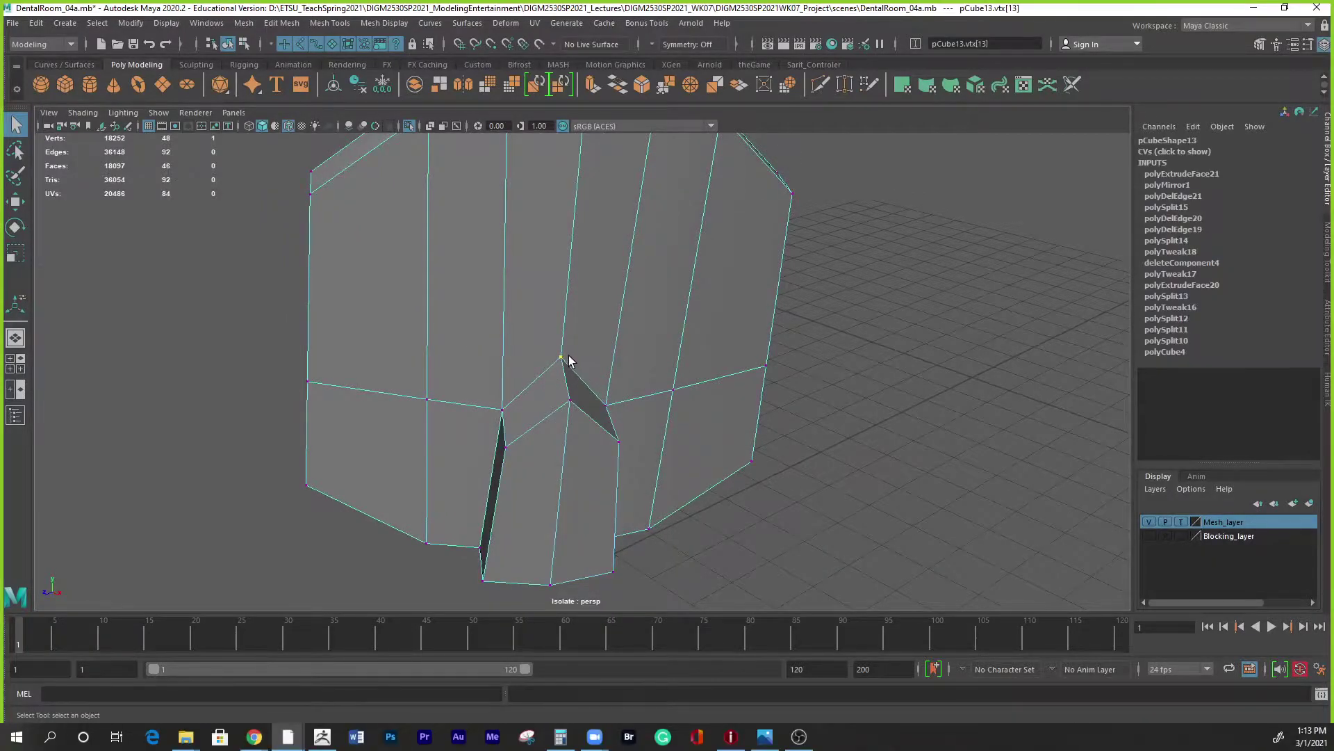
pyautogui.press('w')
pyautogui.keyDown('alt'); pyautogui.moveTo(566, 358); pyautogui.dragTo(663, 400); pyautogui.keyUp('alt')
pyautogui.moveTo(574, 338); pyautogui.dragTo(464, 429)
pyautogui.click(586, 369)
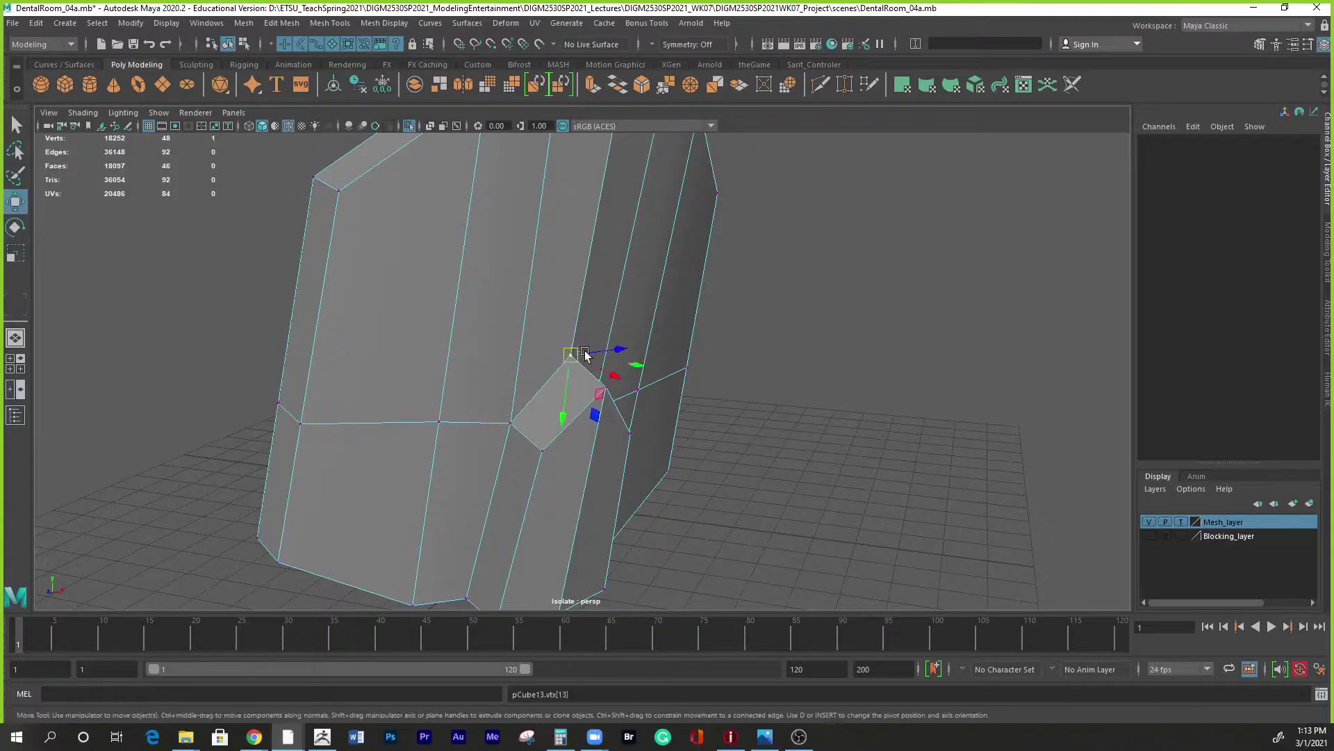
pyautogui.moveTo(559, 415); pyautogui.dragTo(575, 371)
pyautogui.press('3')
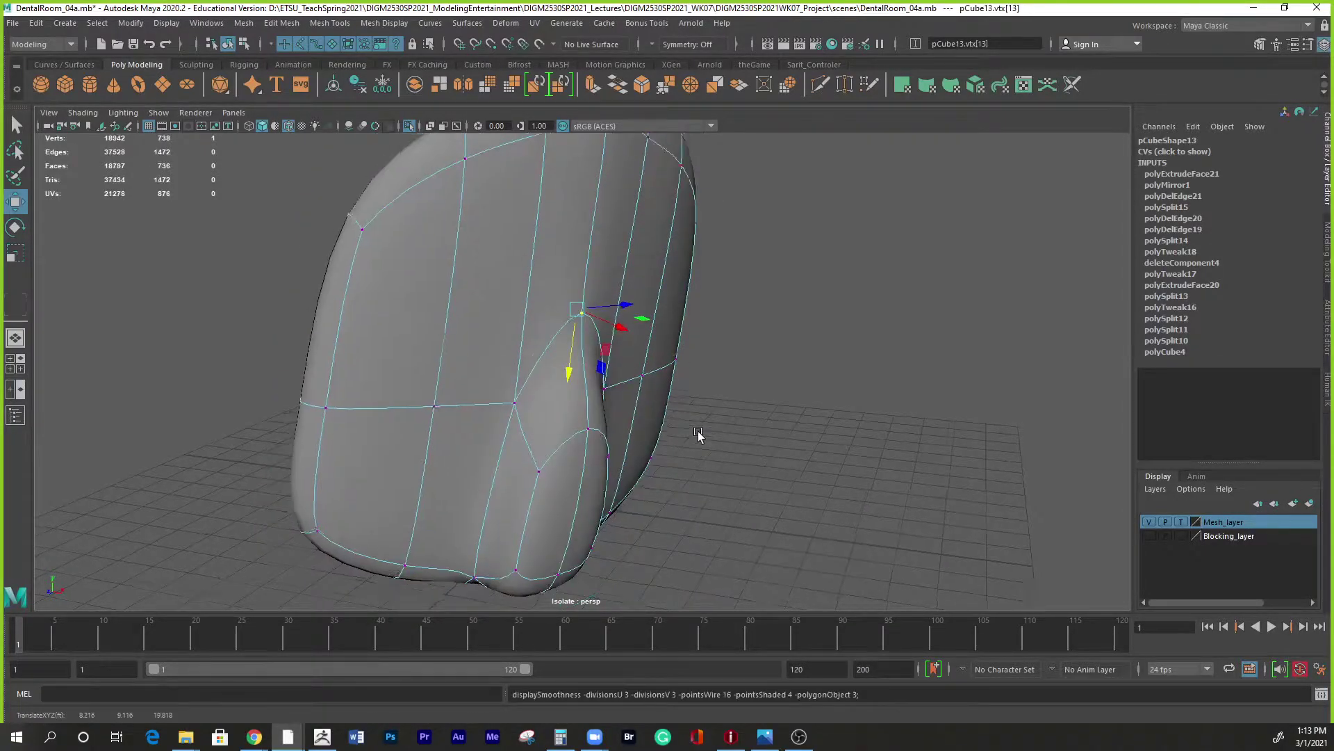
pyautogui.keyDown('alt'); pyautogui.moveTo(709, 440); pyautogui.dragTo(586, 422); pyautogui.keyUp('alt')
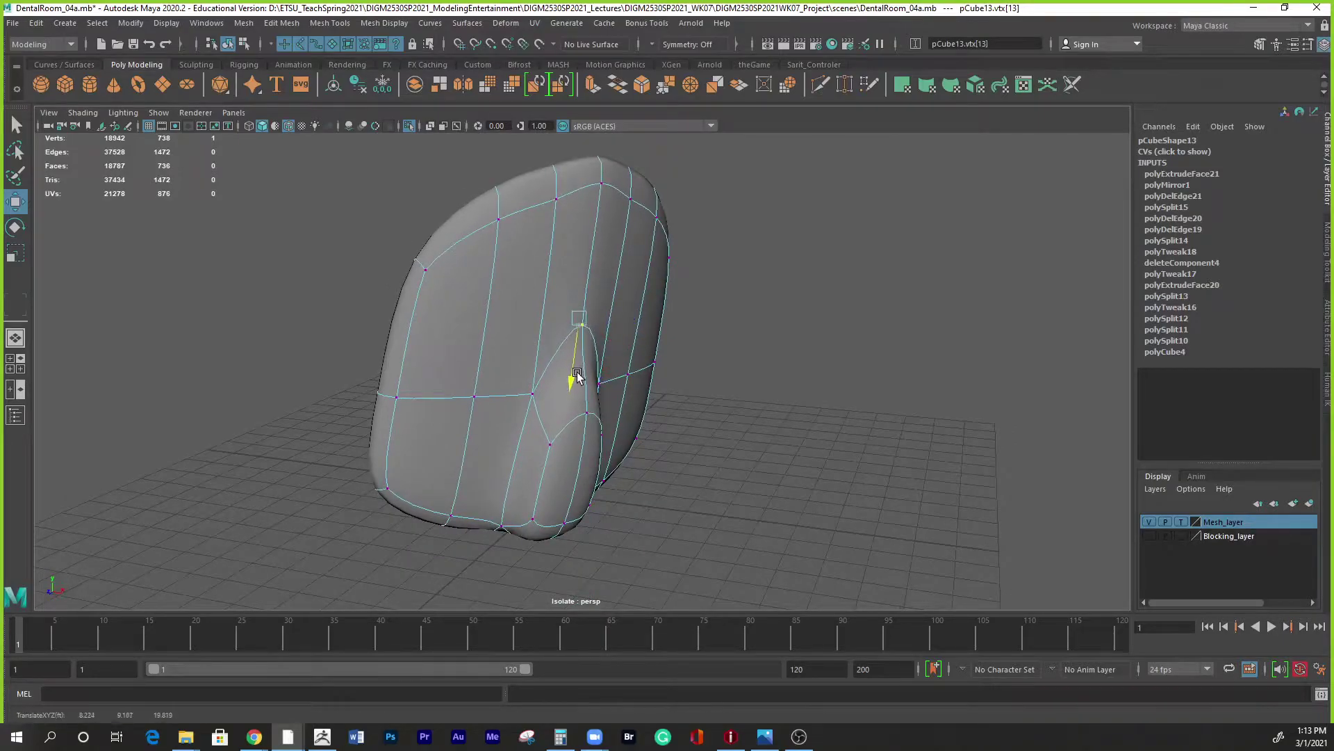
pyautogui.keyDown('alt'); pyautogui.moveTo(577, 372); pyautogui.dragTo(514, 445); pyautogui.keyUp('alt')
# Extrude the bottom faces of the panel and the back support with an offset of 0.7, and check the smoothed shape.
pyautogui.press('1')
pyautogui.moveTo(514, 445)
pyautogui.keyDown('shift'); pyautogui.mouseDown(button='right')
pyautogui.moveTo(507, 479)
pyautogui.moveTo(514, 445)
pyautogui.mouseUp(button='right'); pyautogui.keyUp('shift')
pyautogui.moveTo(388, 353); pyautogui.dragTo(368, 410, button='right')
pyautogui.click(381, 417)
pyautogui.press('q')
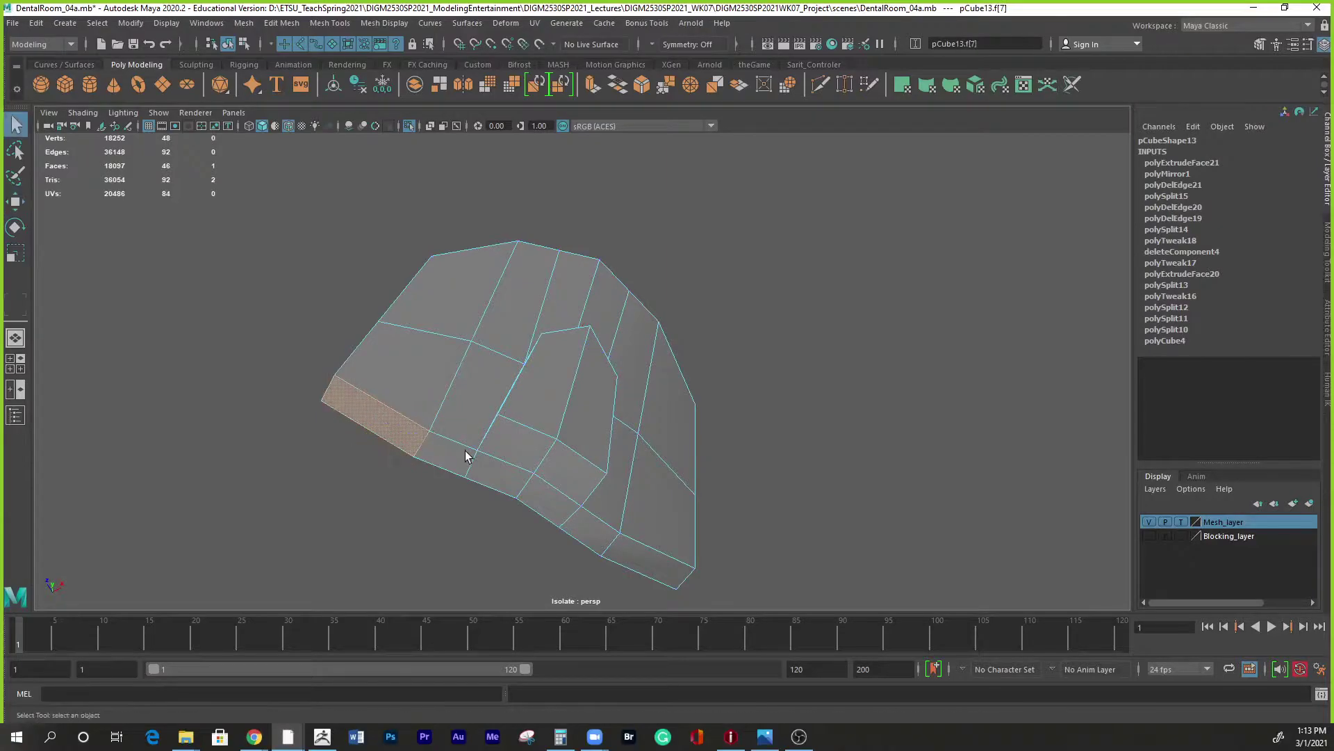
pyautogui.keyDown('shift'); pyautogui.doubleClick(658, 561); pyautogui.keyUp('shift')
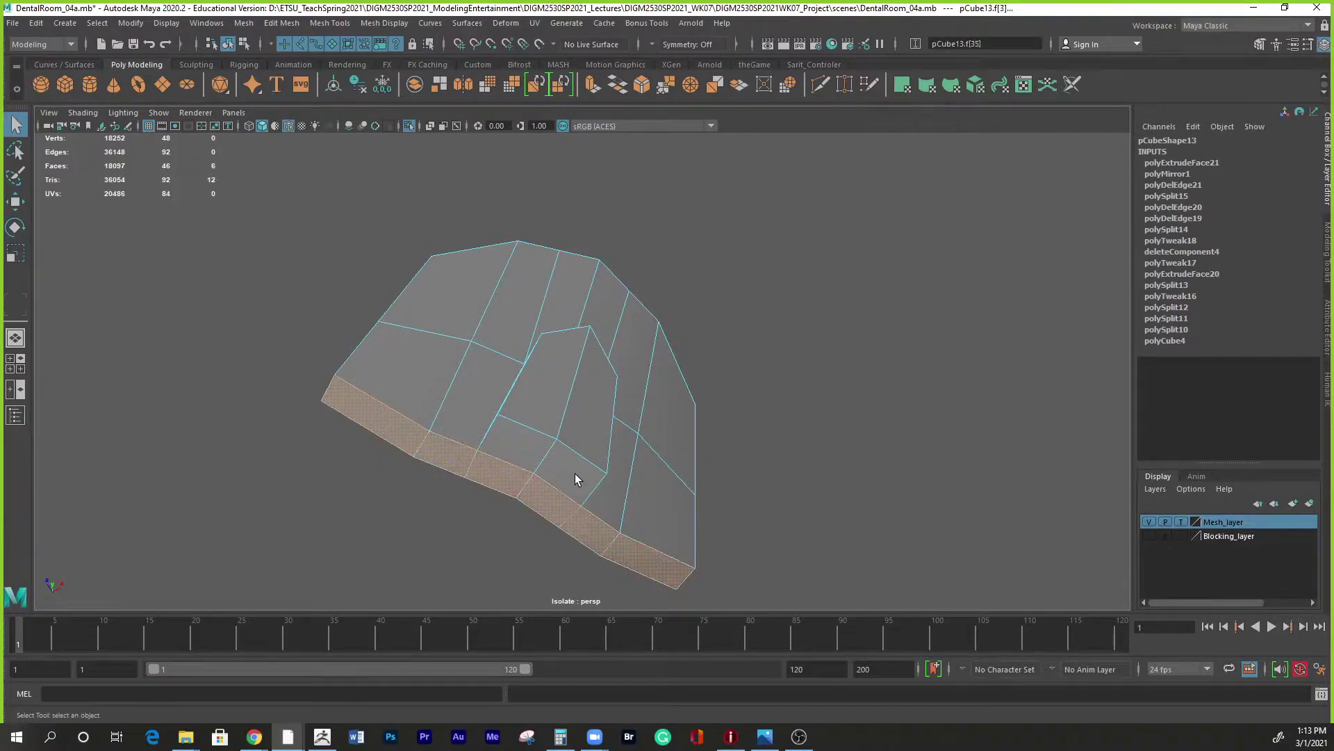
pyautogui.keyDown('shift'); pyautogui.moveTo(531, 449); pyautogui.dragTo(531, 449, button='right'); pyautogui.keyUp('shift')
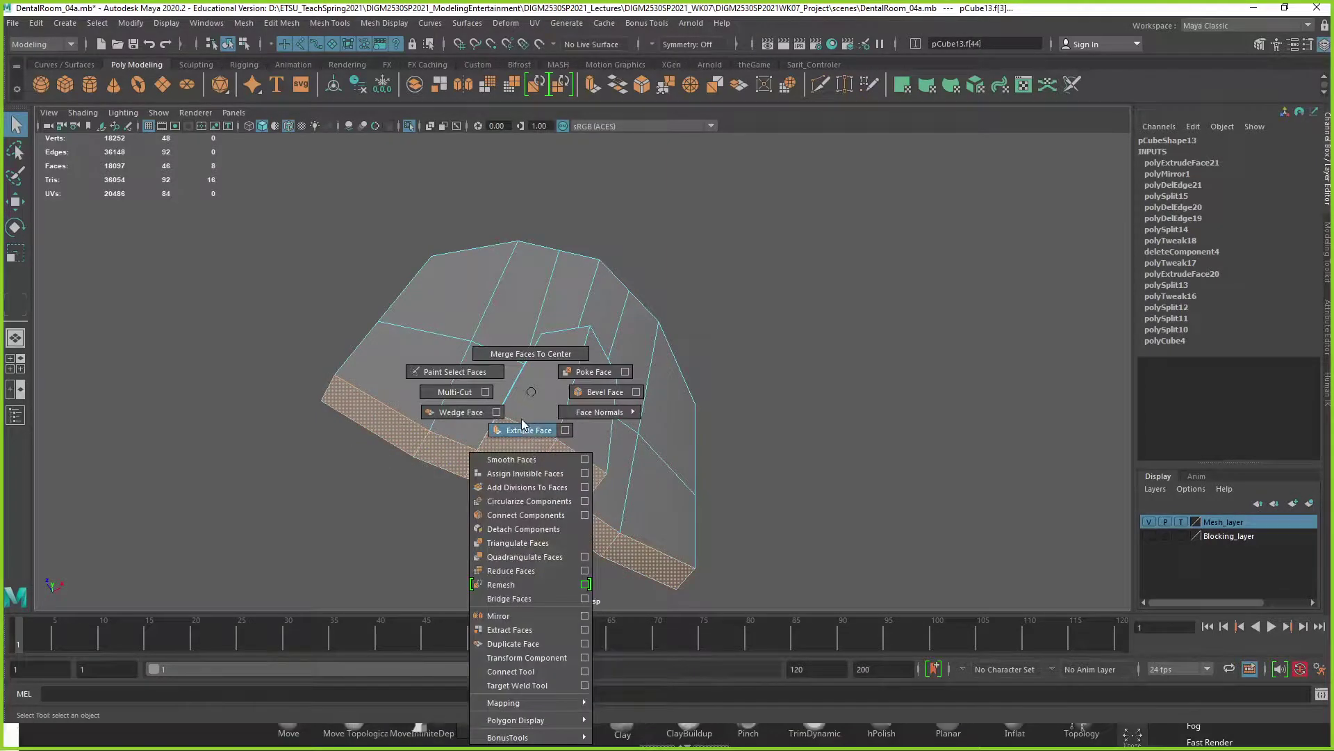
pyautogui.click(522, 432)
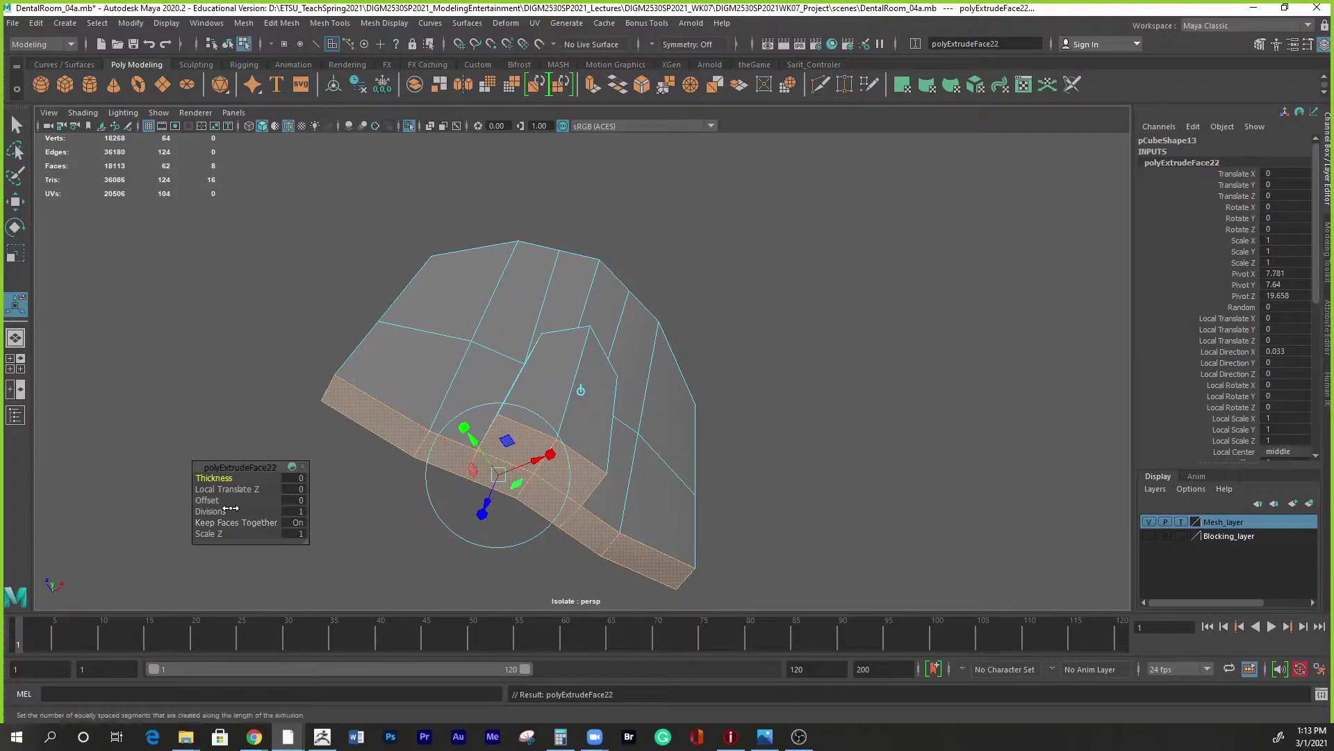
pyautogui.moveTo(206, 500); pyautogui.dragTo(211, 500)
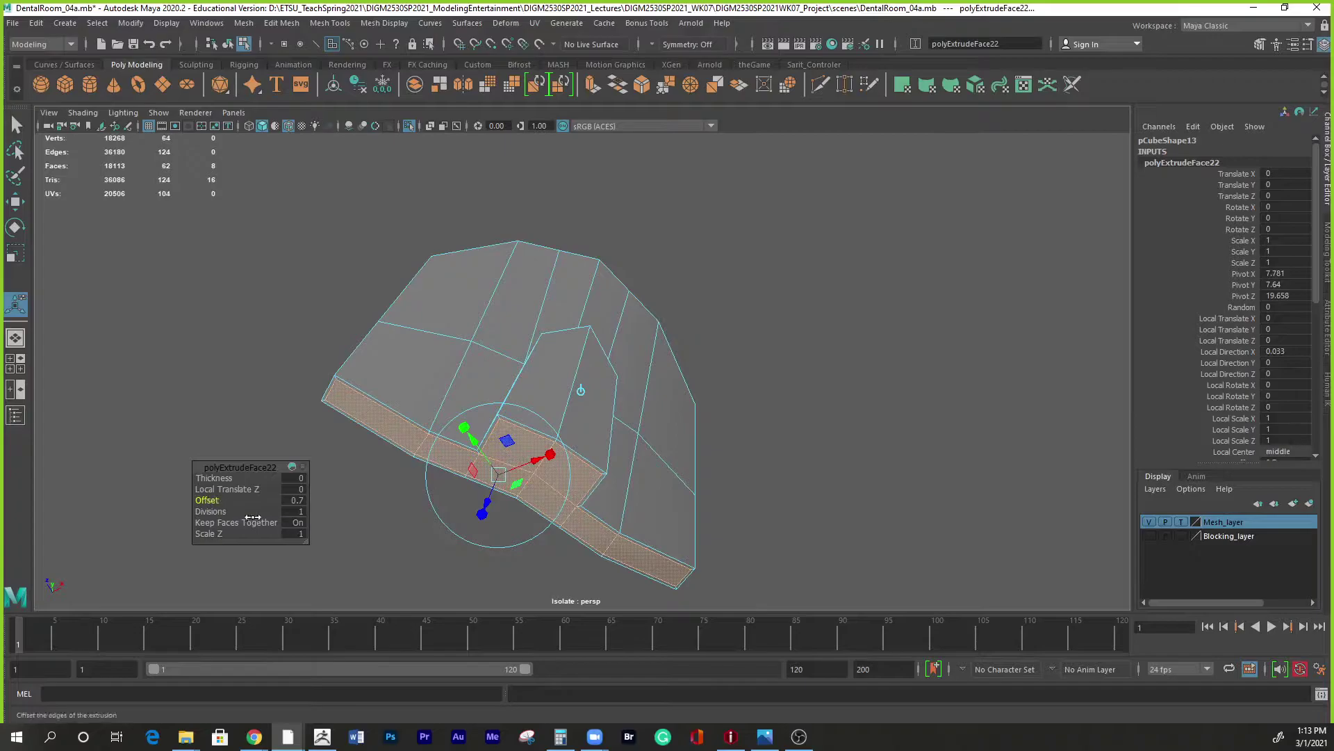
pyautogui.keyDown('alt'); pyautogui.moveTo(515, 515); pyautogui.dragTo(367, 525); pyautogui.keyUp('alt')
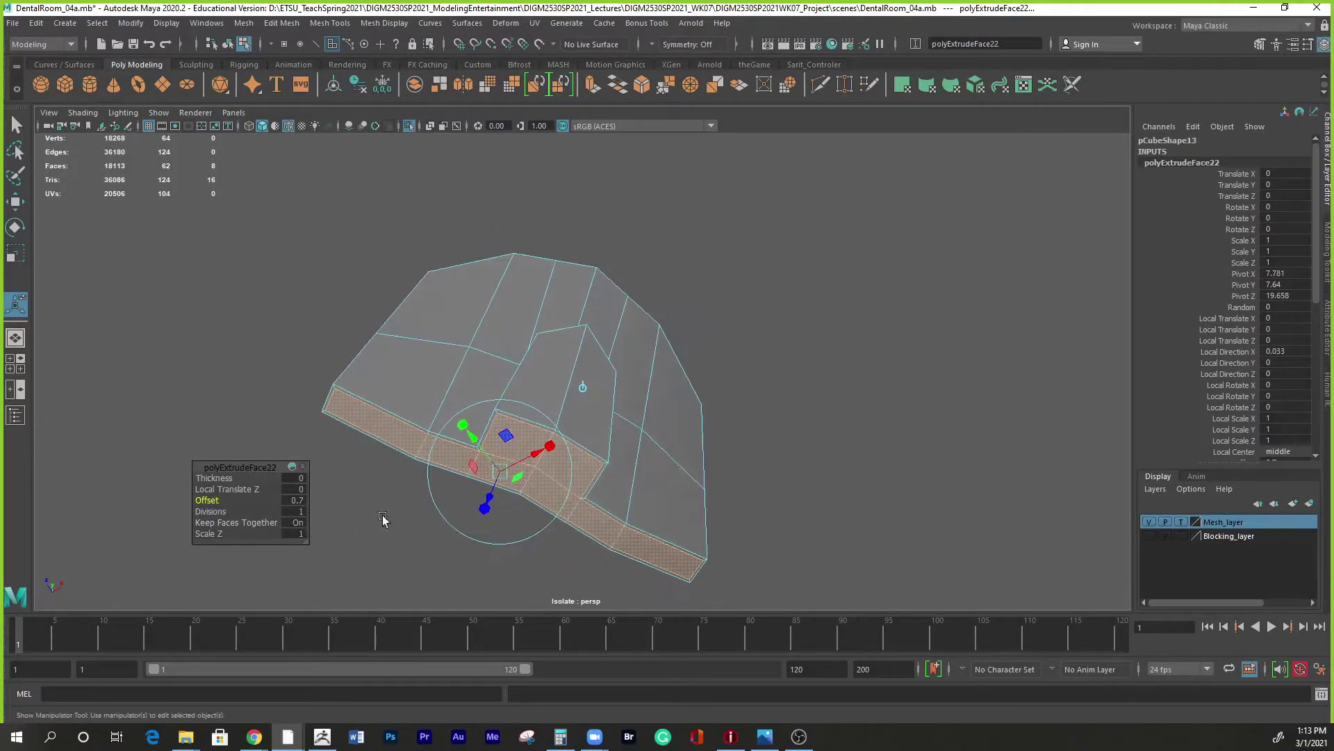
pyautogui.press('3')
pyautogui.keyDown('alt'); pyautogui.moveTo(620, 572); pyautogui.dragTo(598, 625); pyautogui.keyUp('alt')
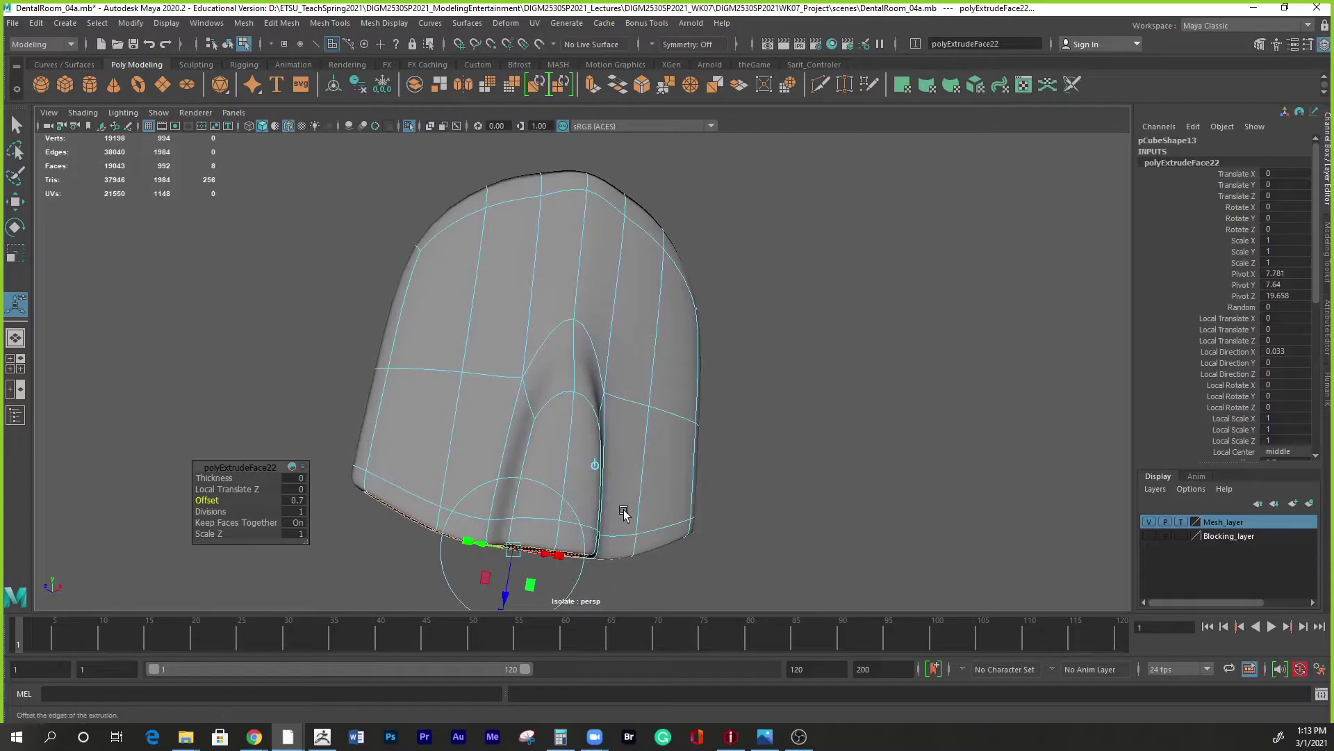
# Insert Multi-Cut edge loops near the panel's bottom edge and around the base of the rear back support.
pyautogui.press('2')
pyautogui.keyDown('alt'); pyautogui.moveTo(612, 533); pyautogui.dragTo(625, 539); pyautogui.keyUp('alt')
pyautogui.press('q')
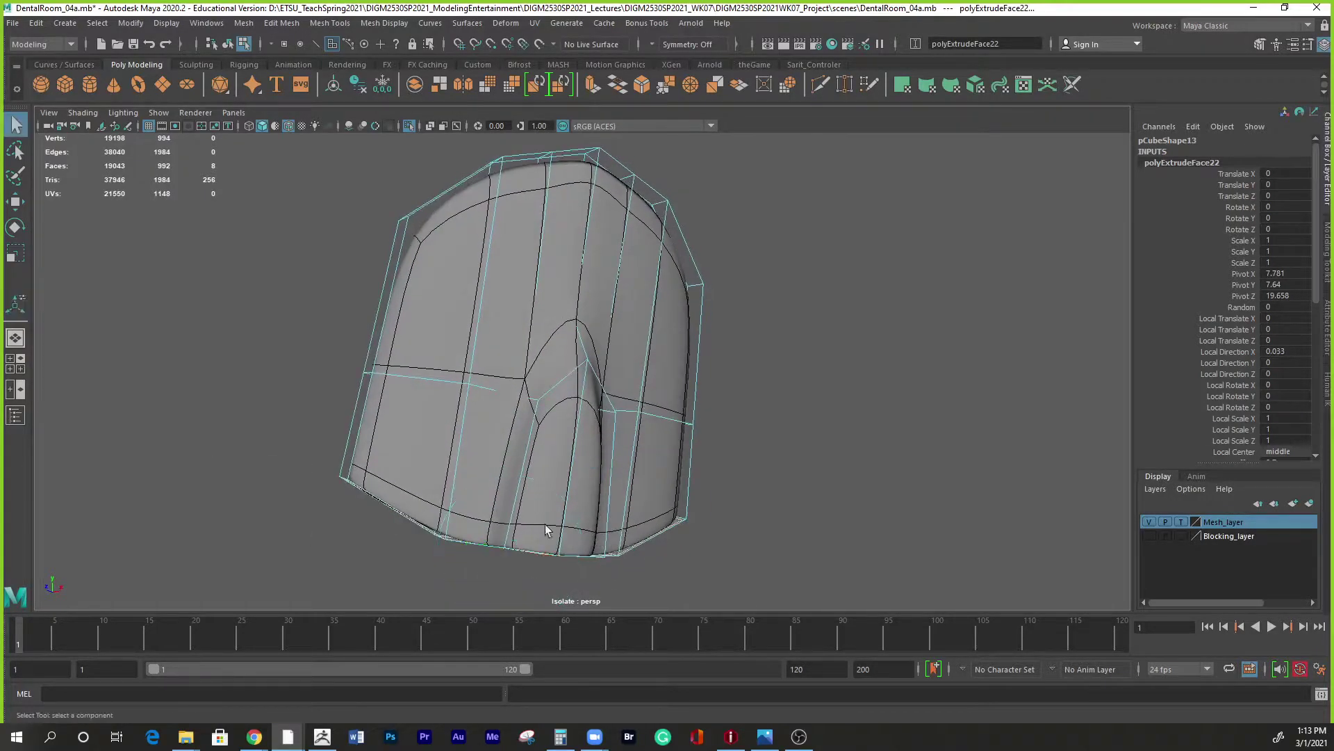
pyautogui.keyDown('shift'); pyautogui.moveTo(518, 515); pyautogui.dragTo(446, 392, button='right'); pyautogui.keyUp('shift')
pyautogui.keyDown('ctrl'); pyautogui.click(448, 530); pyautogui.keyUp('ctrl')
pyautogui.keyDown('alt'); pyautogui.moveTo(646, 561); pyautogui.dragTo(744, 577); pyautogui.keyUp('alt')
pyautogui.click(592, 421)
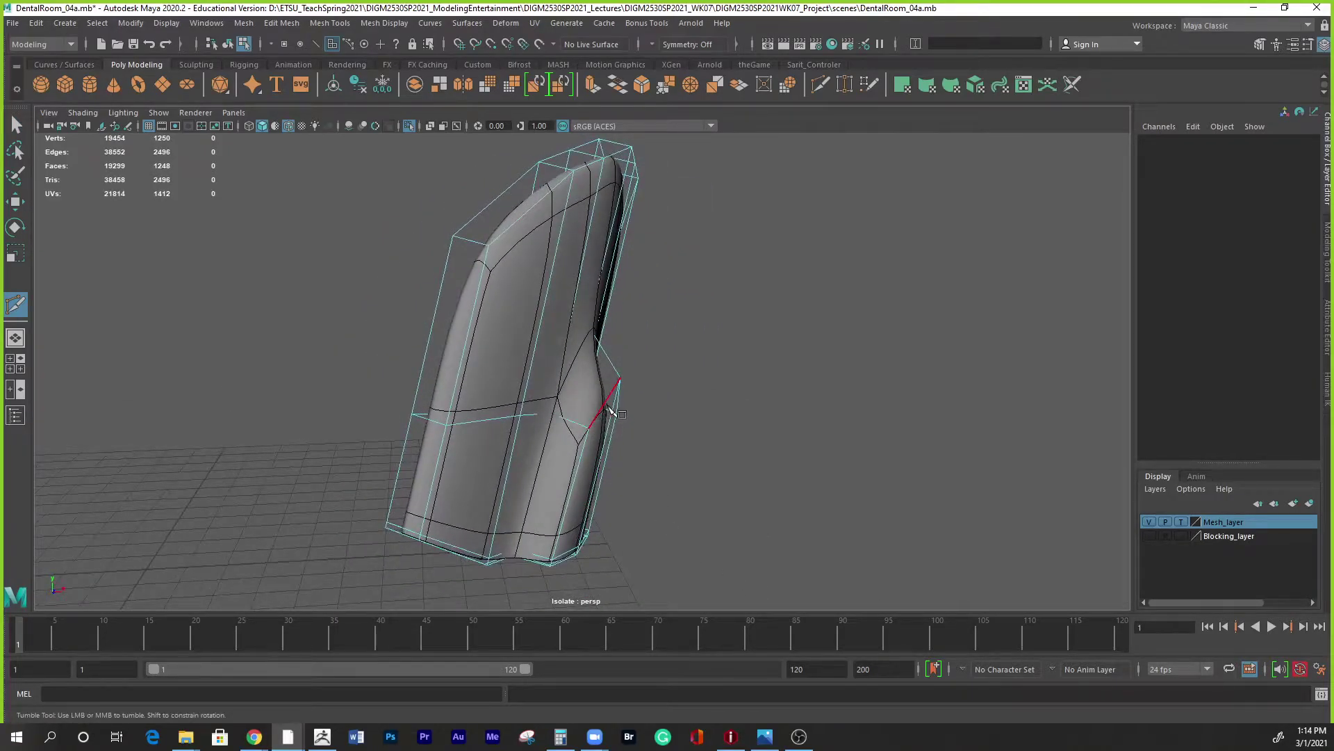
pyautogui.click(593, 336)
pyautogui.keyDown('ctrl'); pyautogui.click(558, 417); pyautogui.keyUp('ctrl')
# Check the office chair's backrest in the reference photo in Photos, and return to Maya to view the panel's rear.
pyautogui.keyDown('alt'); pyautogui.moveTo(750, 509); pyautogui.dragTo(654, 509); pyautogui.keyUp('alt')
pyautogui.click(765, 736)
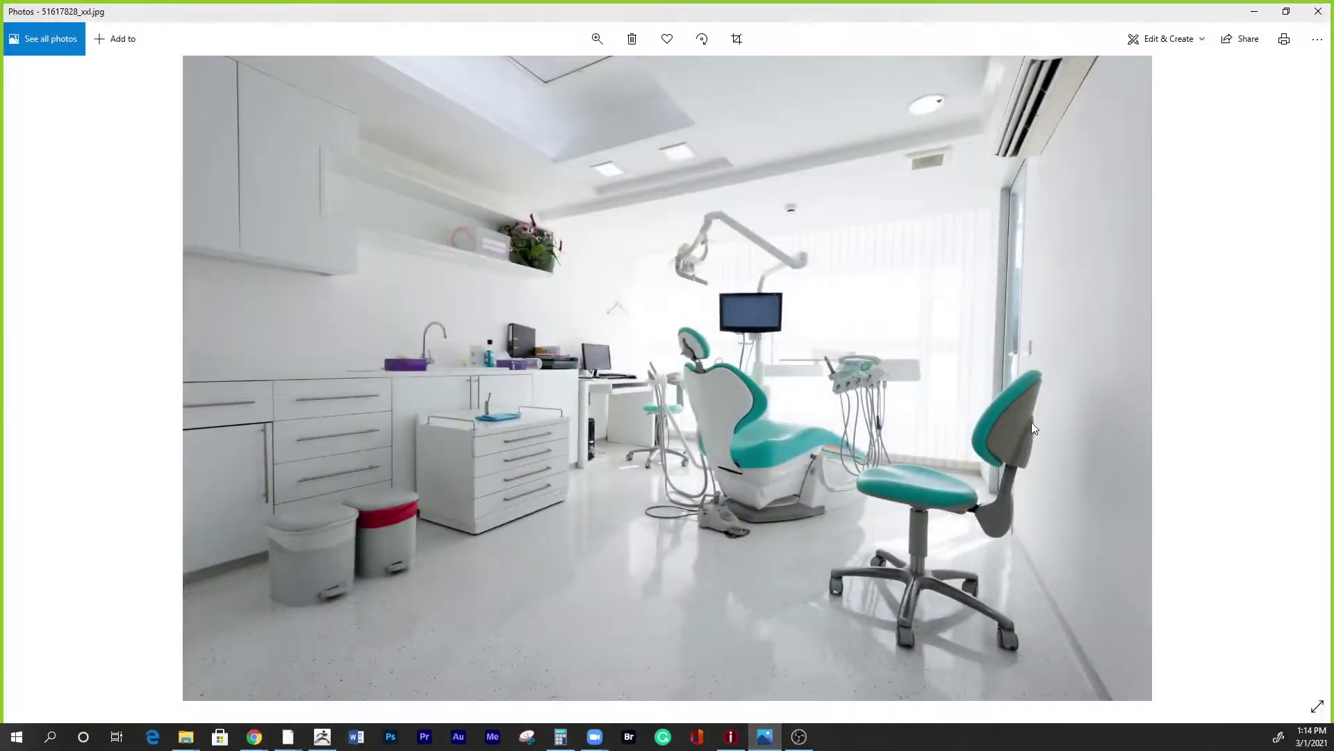
pyautogui.click(1254, 11)
pyautogui.keyDown('alt'); pyautogui.moveTo(908, 393); pyautogui.dragTo(511, 407); pyautogui.keyUp('alt')
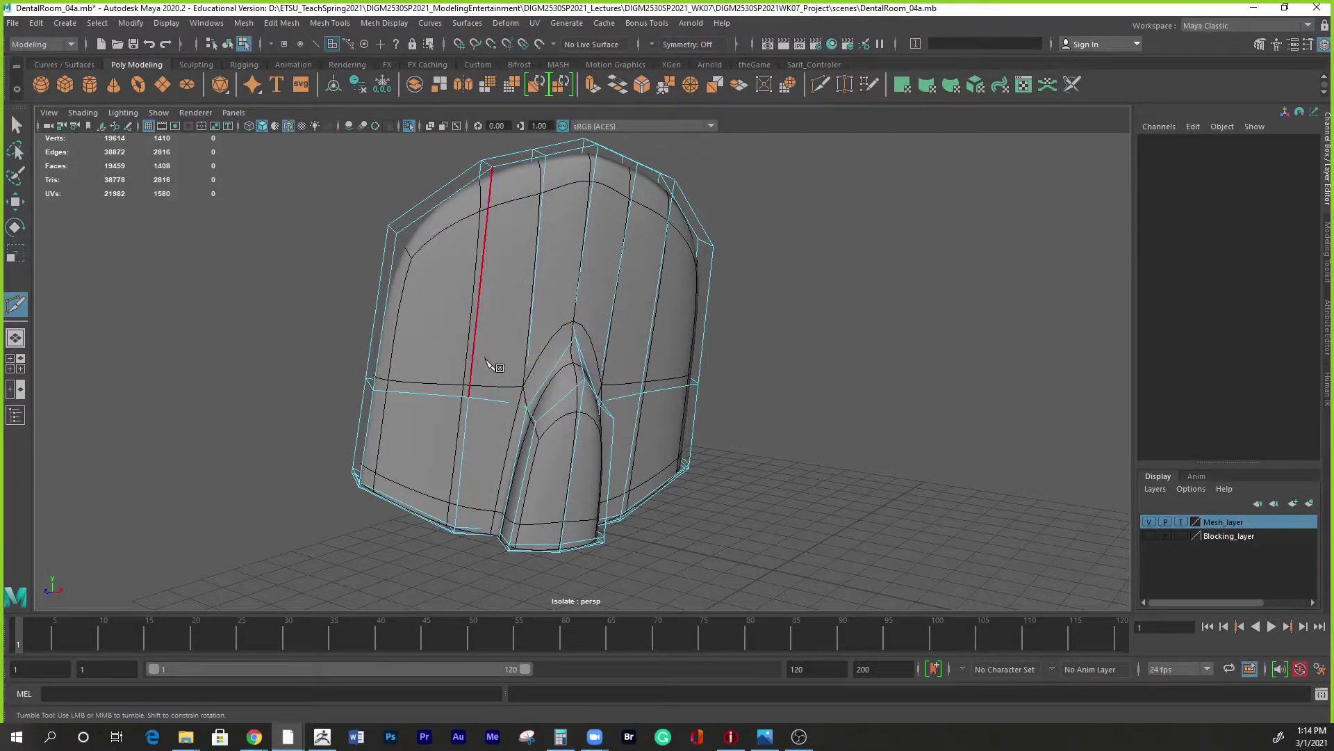
# With smooth preview off, extrude all the panel's rear faces surrounding the back support with an offset of 1.
pyautogui.press('1')
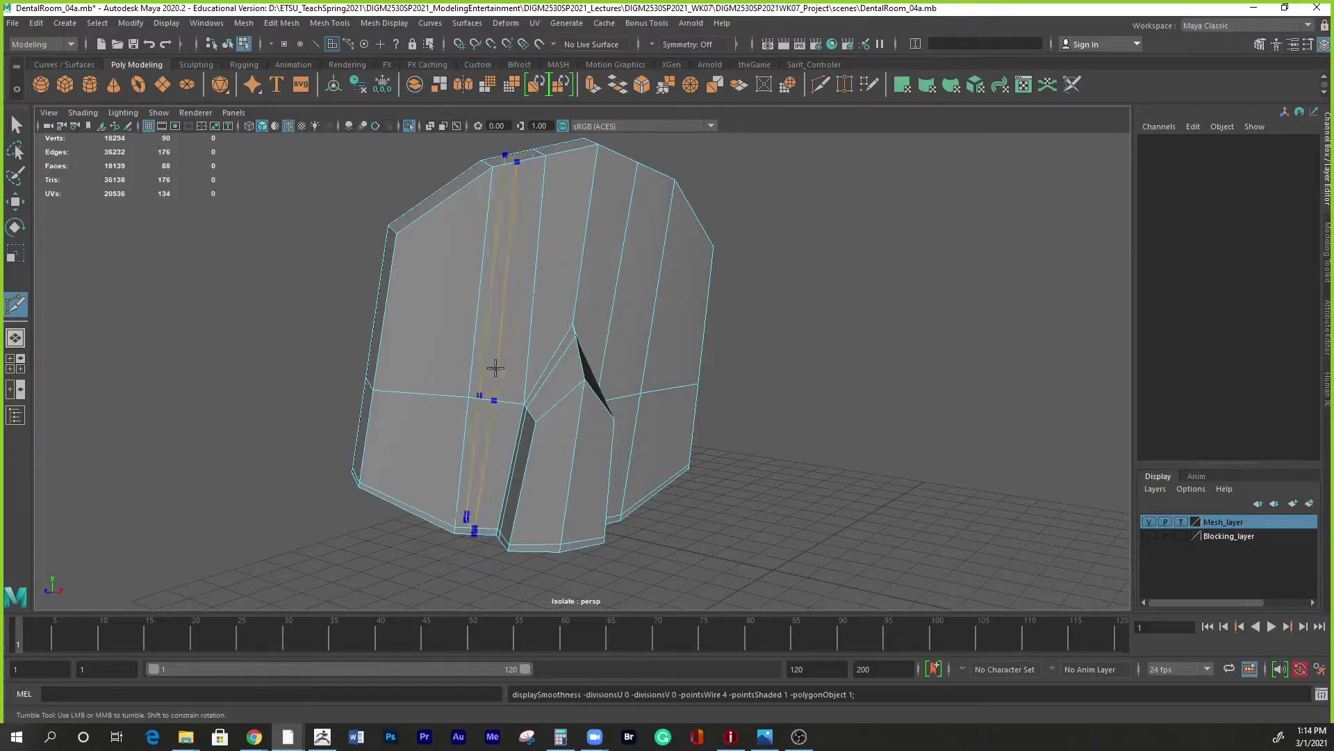
pyautogui.press('q')
pyautogui.moveTo(503, 288); pyautogui.dragTo(504, 311, button='right')
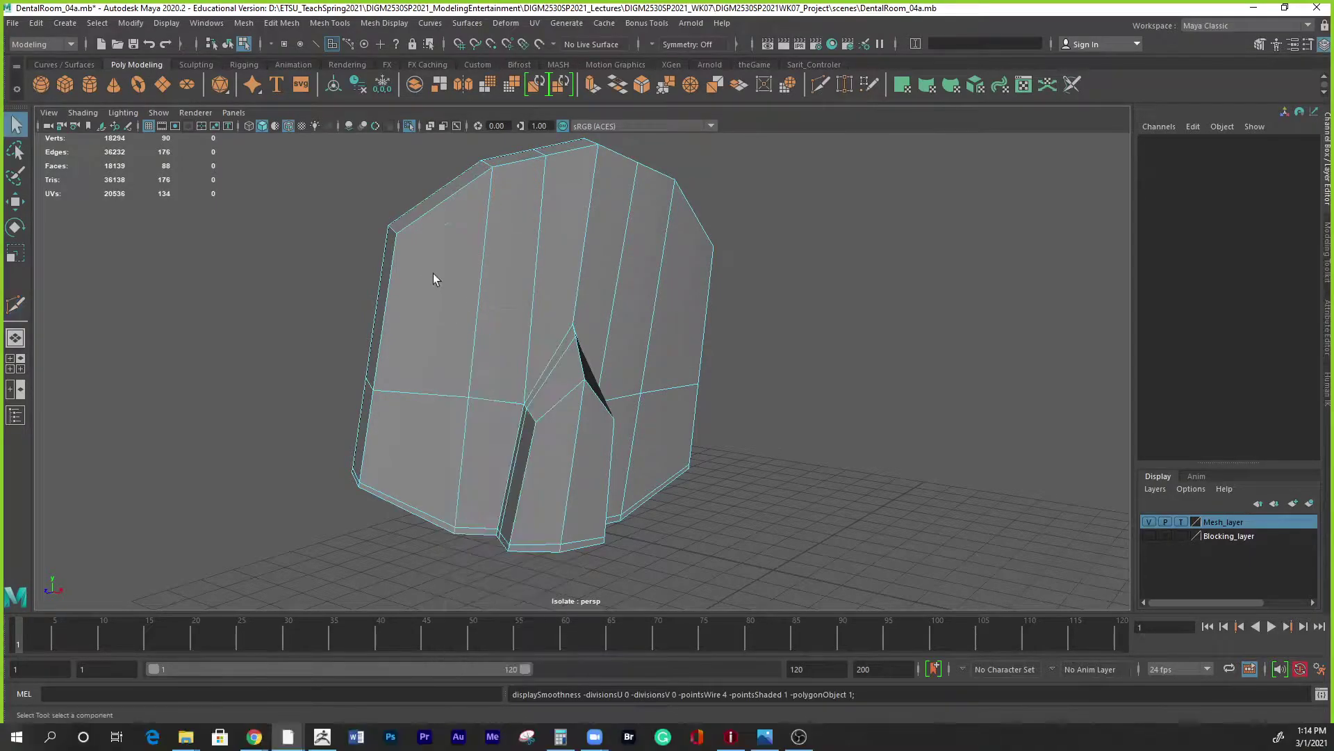
pyautogui.click(420, 262)
pyautogui.keyDown('shift'); pyautogui.click(426, 459); pyautogui.keyUp('shift')
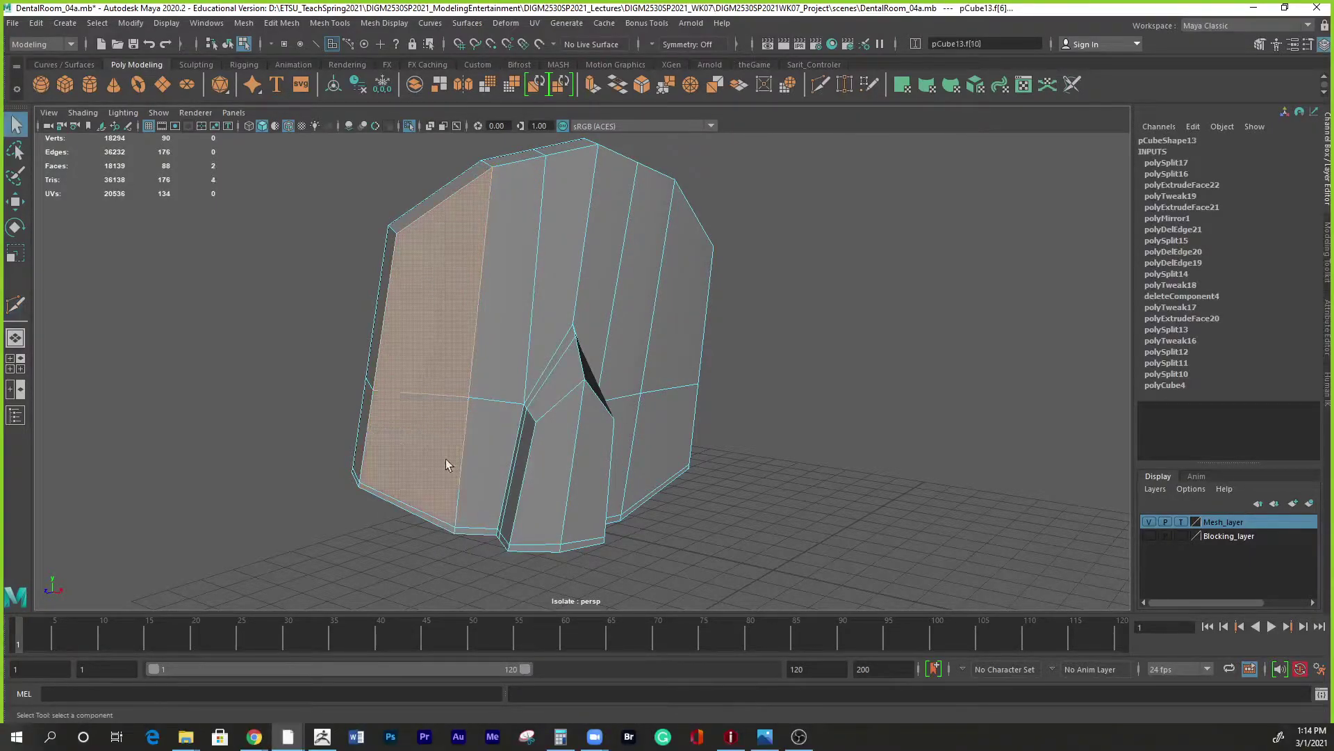
pyautogui.keyDown('shift'); pyautogui.click(507, 457); pyautogui.keyUp('shift')
pyautogui.keyDown('shift'); pyautogui.click(514, 353); pyautogui.keyUp('shift')
pyautogui.keyDown('shift'); pyautogui.click(556, 317); pyautogui.keyUp('shift')
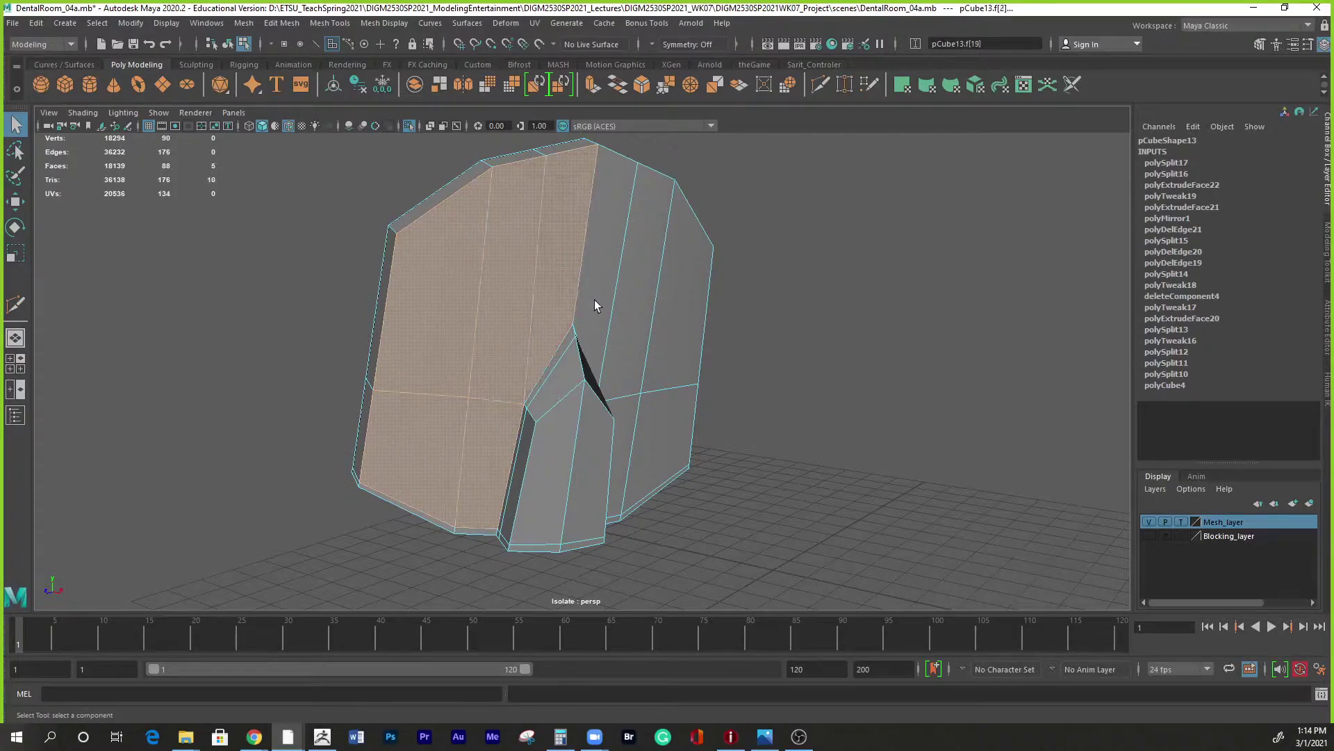
pyautogui.keyDown('shift'); pyautogui.click(594, 299); pyautogui.keyUp('shift')
pyautogui.keyDown('shift'); pyautogui.click(629, 356); pyautogui.keyUp('shift')
pyautogui.keyDown('shift'); pyautogui.click(646, 416); pyautogui.keyUp('shift')
pyautogui.keyDown('shift'); pyautogui.click(659, 382); pyautogui.keyUp('shift')
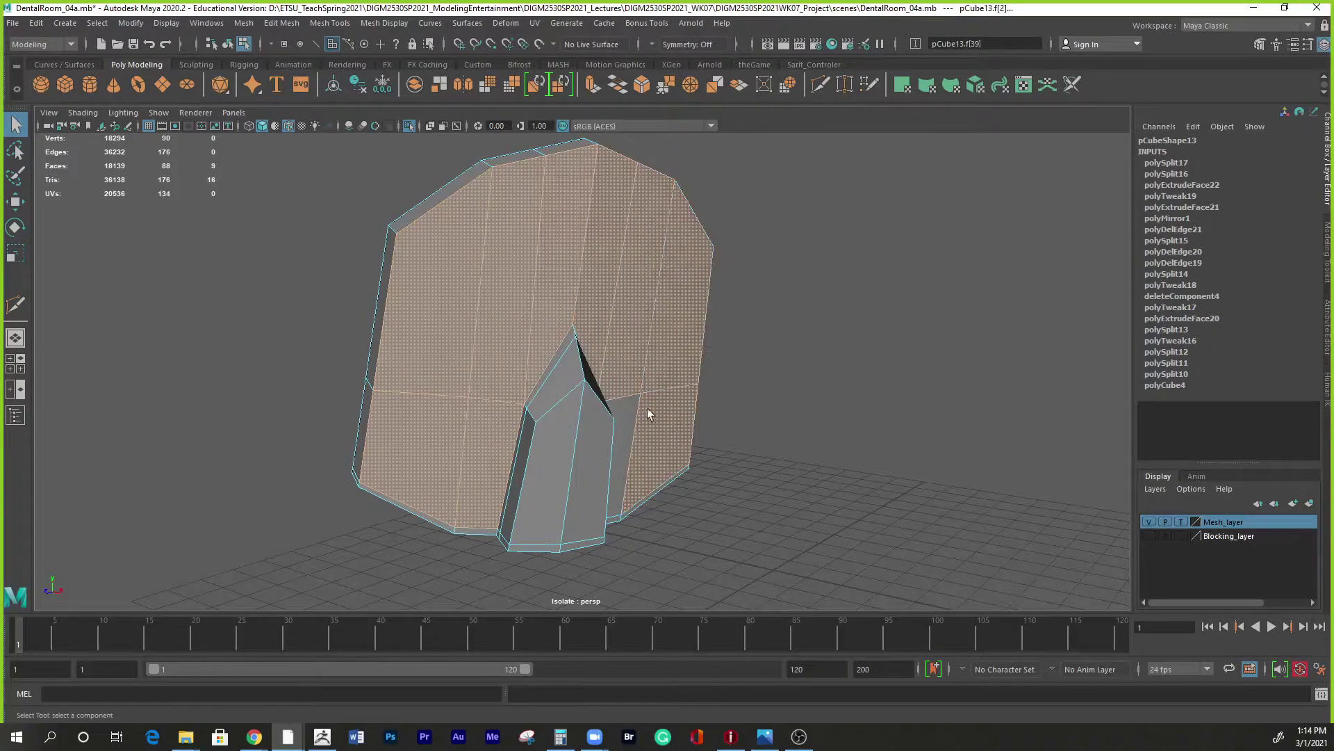
pyautogui.keyDown('shift'); pyautogui.click(626, 426); pyautogui.keyUp('shift')
pyautogui.keyDown('alt'); pyautogui.moveTo(727, 491); pyautogui.dragTo(658, 436); pyautogui.keyUp('alt')
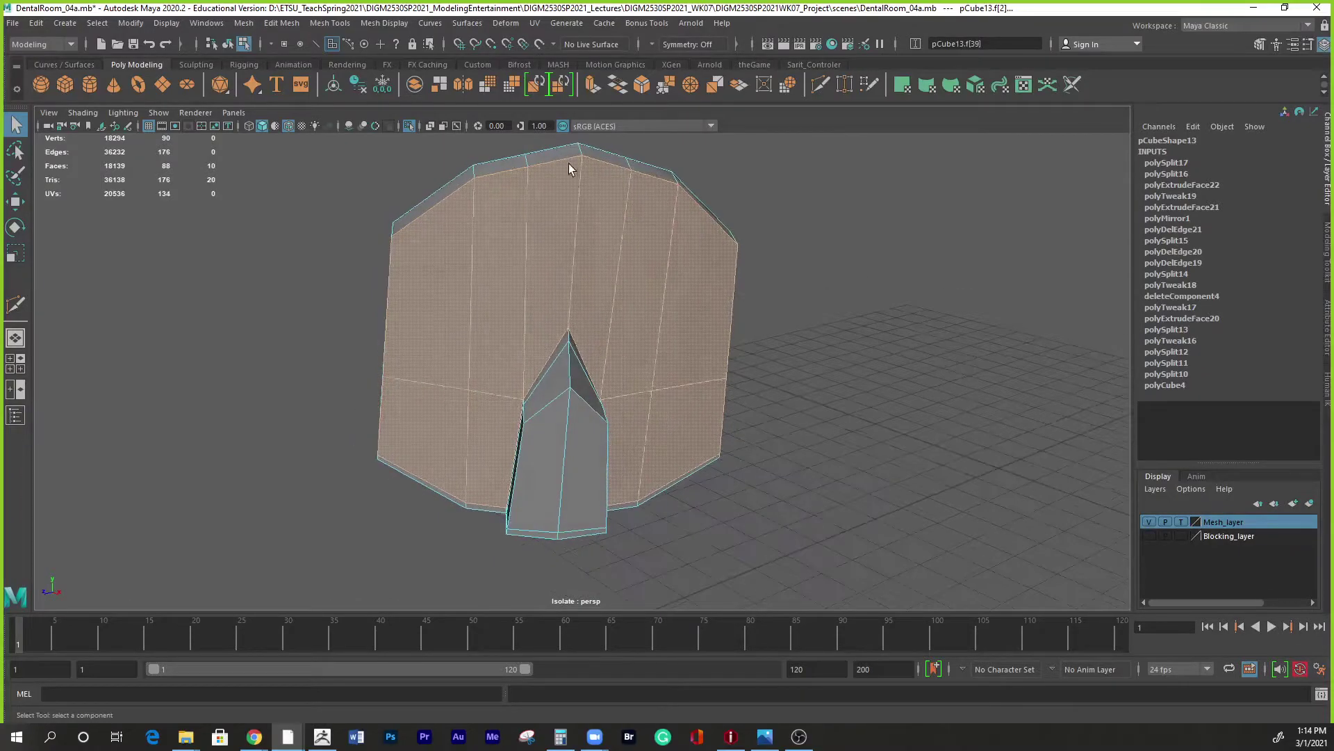
pyautogui.keyDown('alt'); pyautogui.moveTo(672, 357); pyautogui.dragTo(709, 334); pyautogui.keyUp('alt')
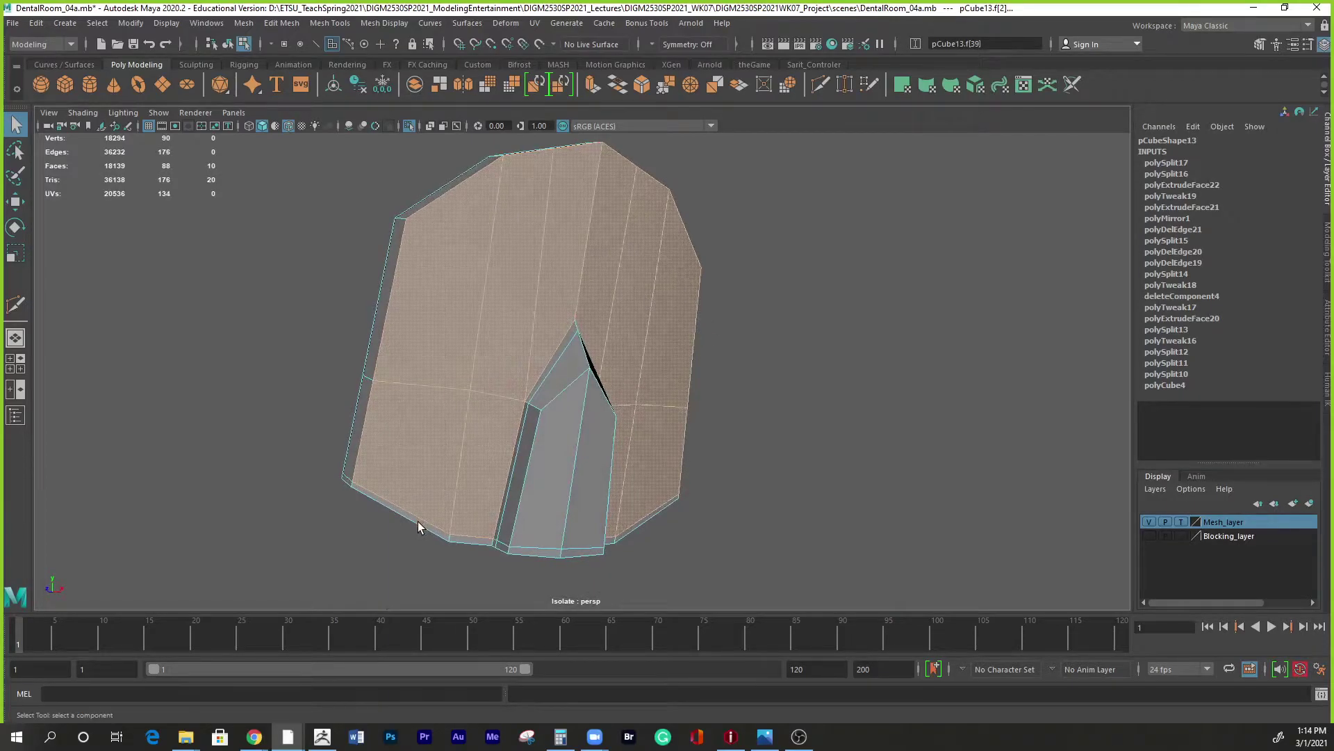
pyautogui.scroll(2, 578, 556)
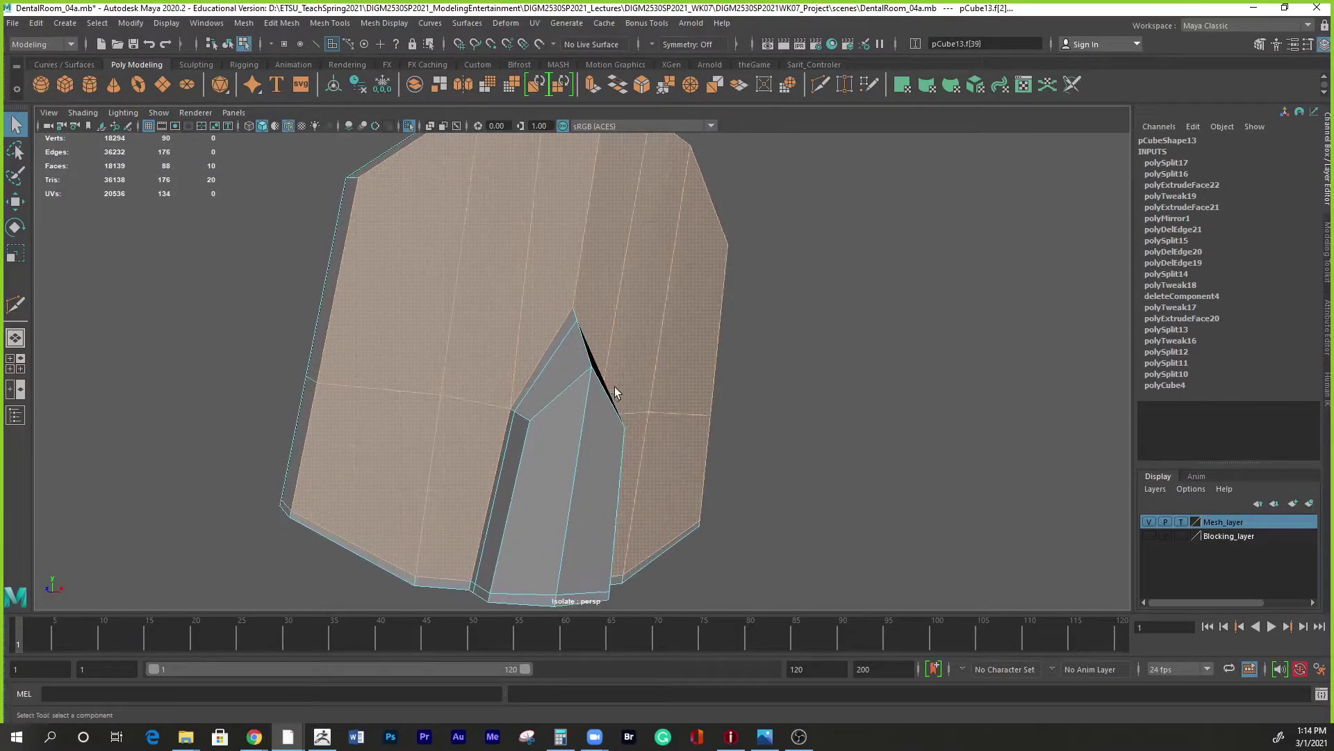
pyautogui.scroll(1, 586, 435)
pyautogui.keyDown('alt'); pyautogui.moveTo(585, 435); pyautogui.dragTo(515, 527); pyautogui.keyUp('alt')
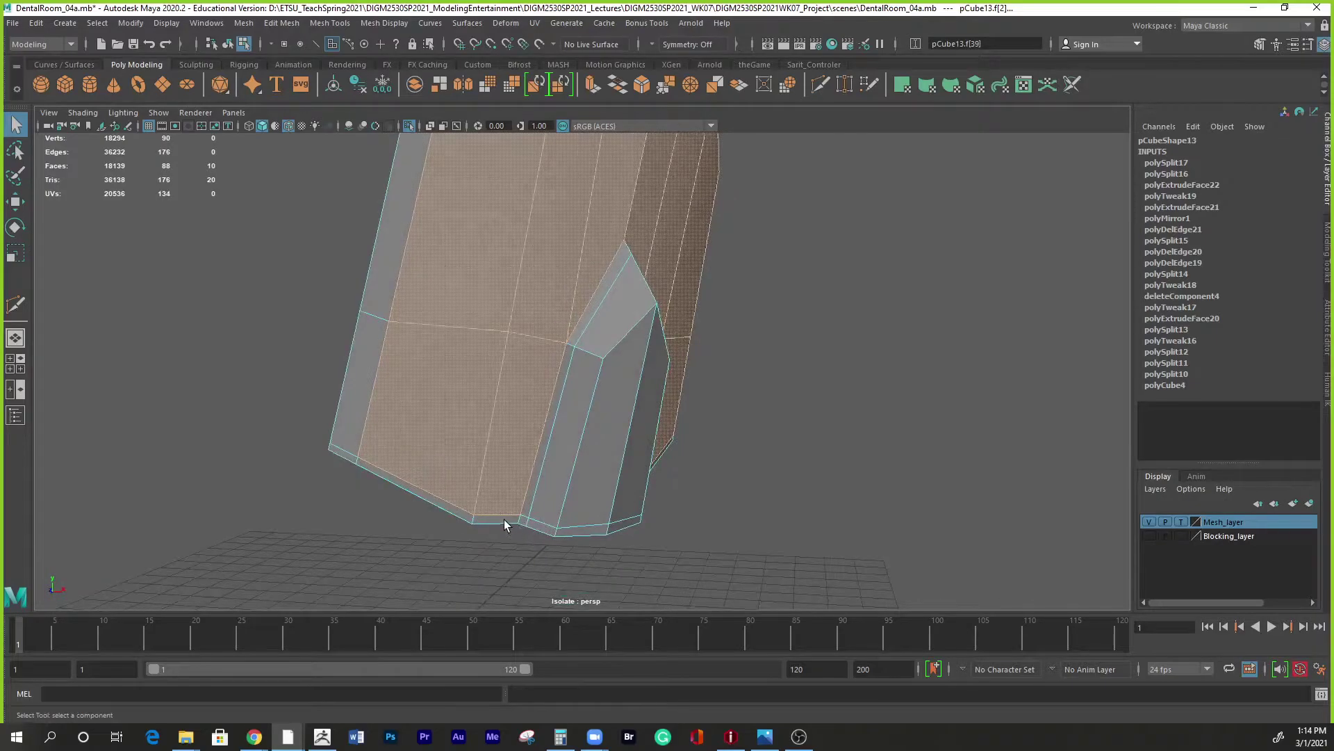
pyautogui.keyDown('shift'); pyautogui.rightClick(503, 449); pyautogui.keyUp('shift')
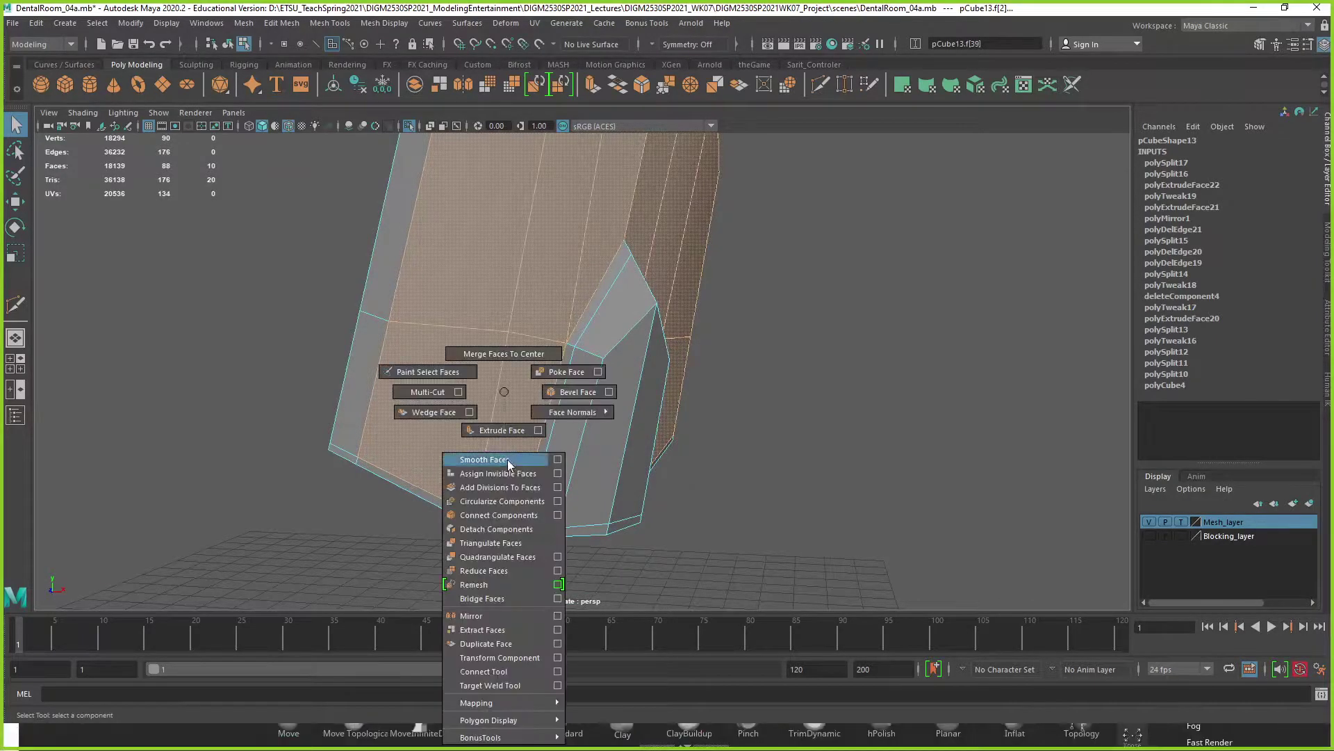
pyautogui.click(510, 431)
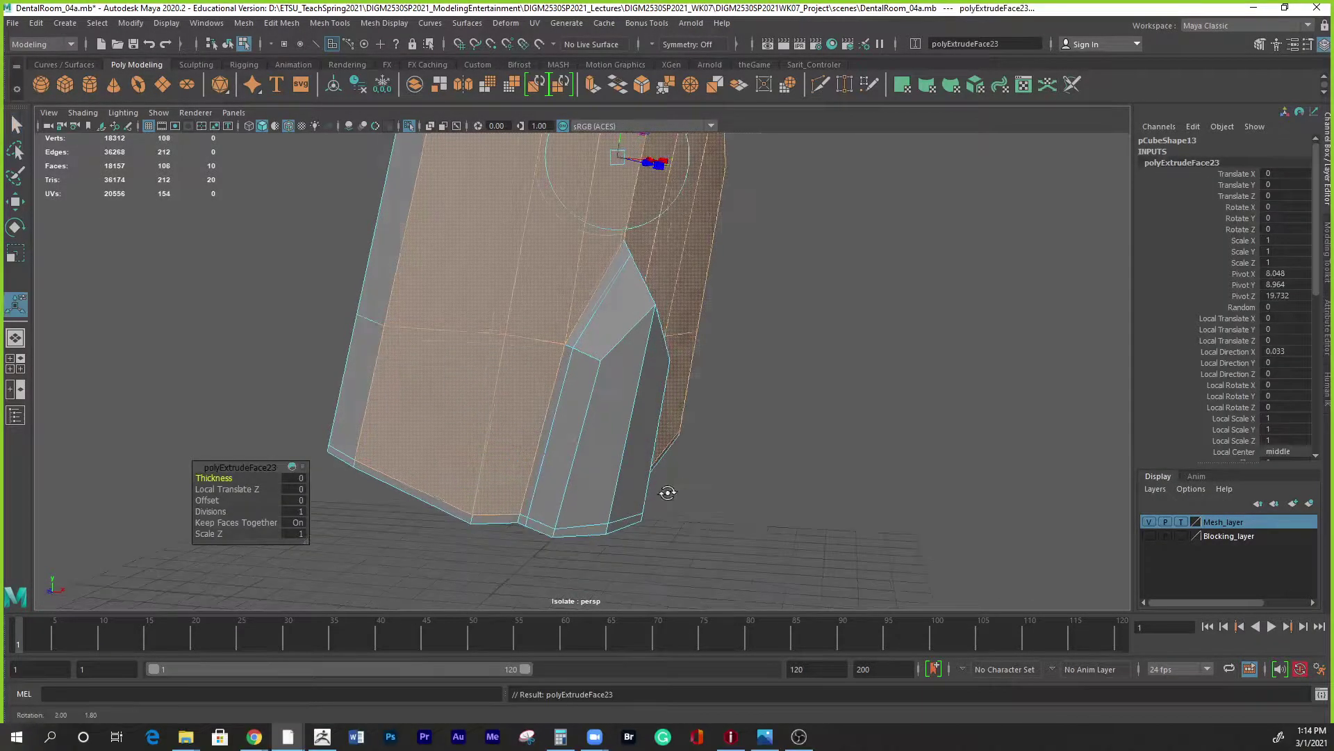
pyautogui.scroll(2, 674, 495)
pyautogui.click(295, 500)
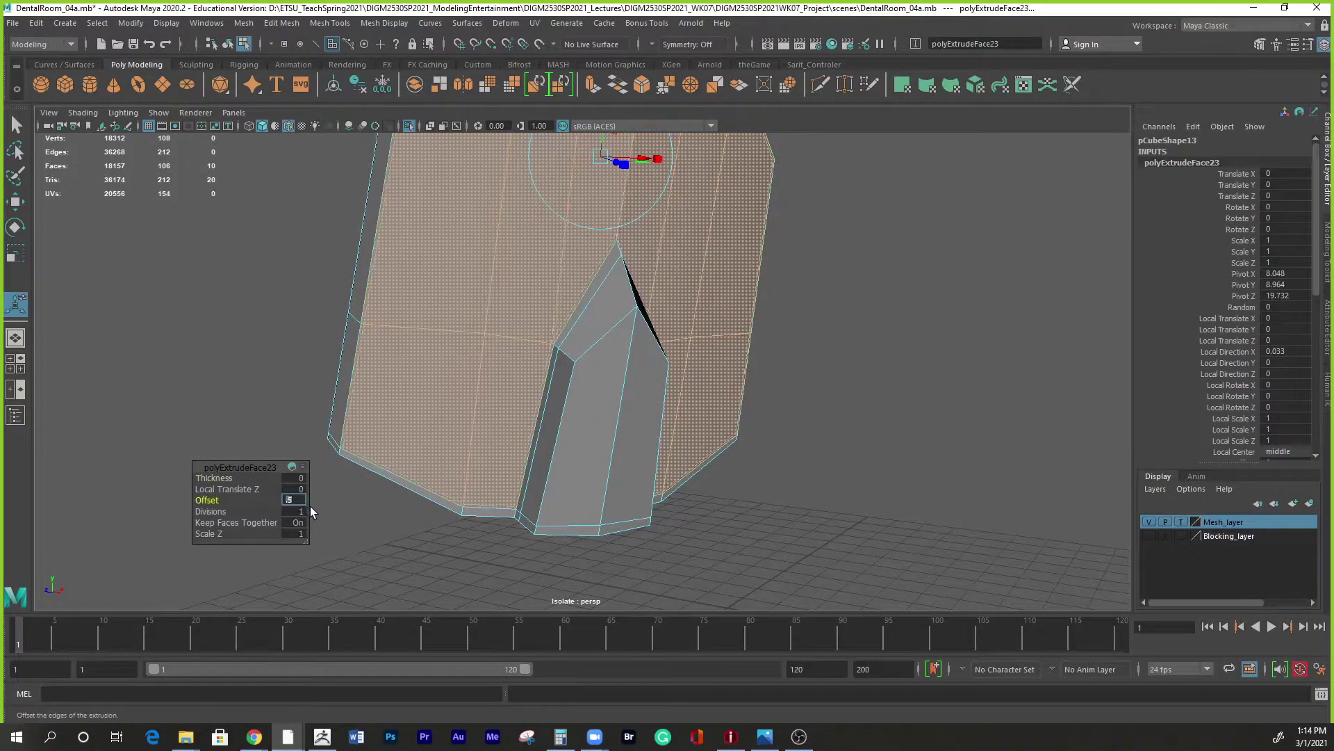
pyautogui.write('1')
pyautogui.press('Return')
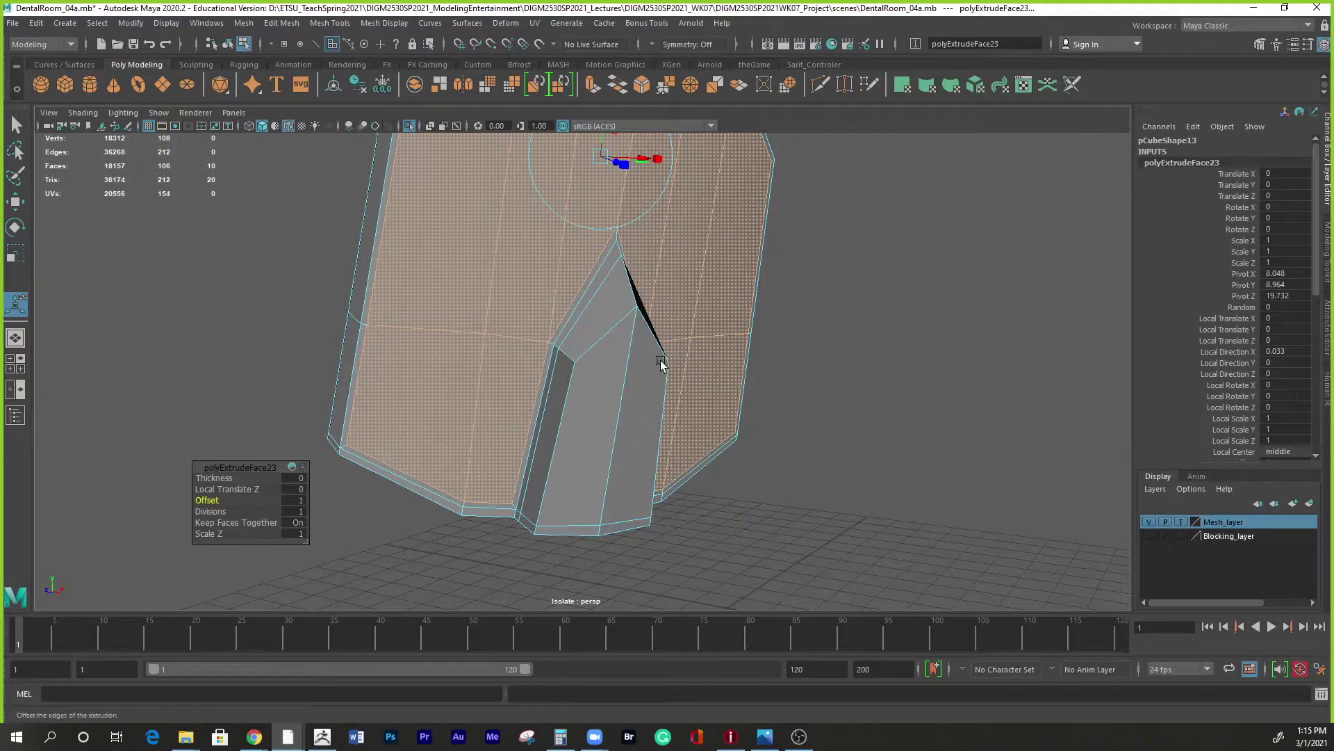
# Examine the panel in smooth preview, compare it with the chair's backrest in the Photos reference image, and return to Maya.
pyautogui.press('3')
pyautogui.keyDown('alt'); pyautogui.moveTo(743, 421); pyautogui.dragTo(682, 301); pyautogui.keyUp('alt')
pyautogui.moveTo(682, 302); pyautogui.dragTo(731, 284, button='right')
pyautogui.keyDown('alt'); pyautogui.moveTo(782, 421); pyautogui.dragTo(741, 458); pyautogui.keyUp('alt')
pyautogui.click(765, 736)
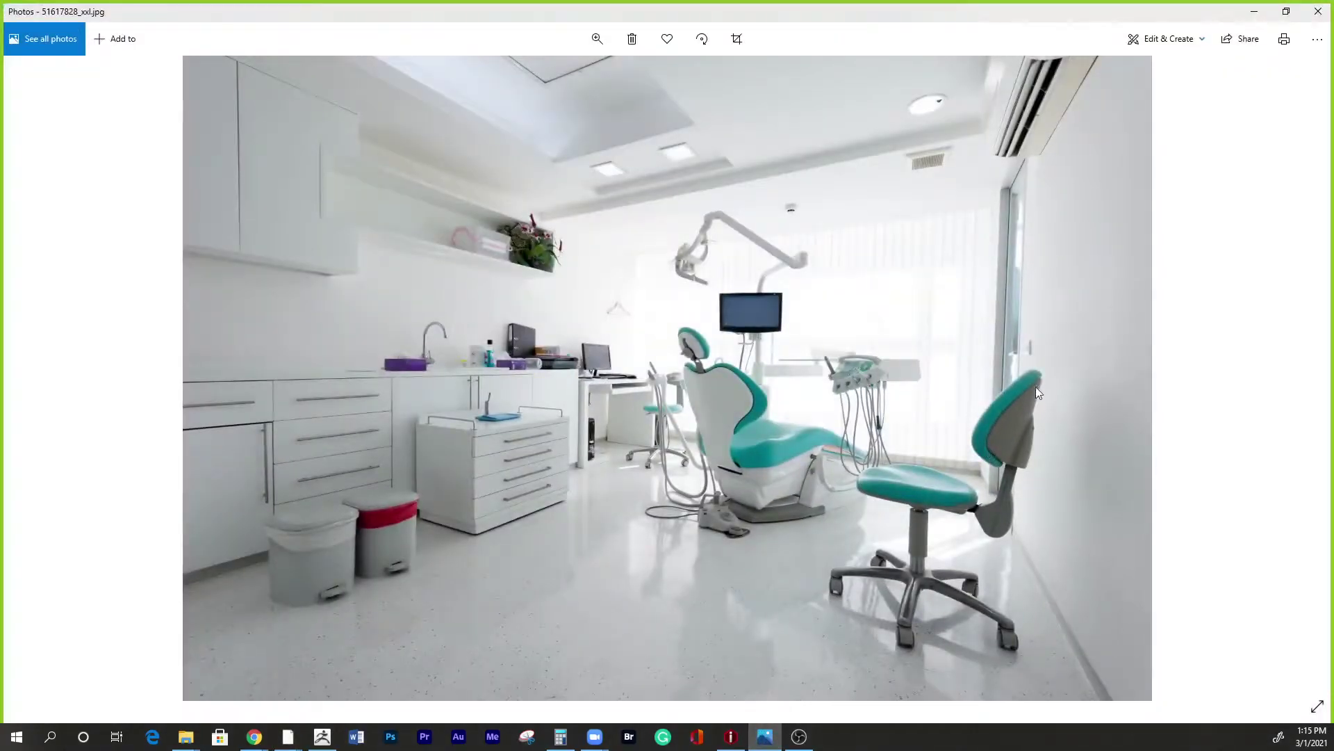
pyautogui.click(1255, 13)
pyautogui.keyDown('alt'); pyautogui.moveTo(888, 304); pyautogui.dragTo(693, 384); pyautogui.keyUp('alt')
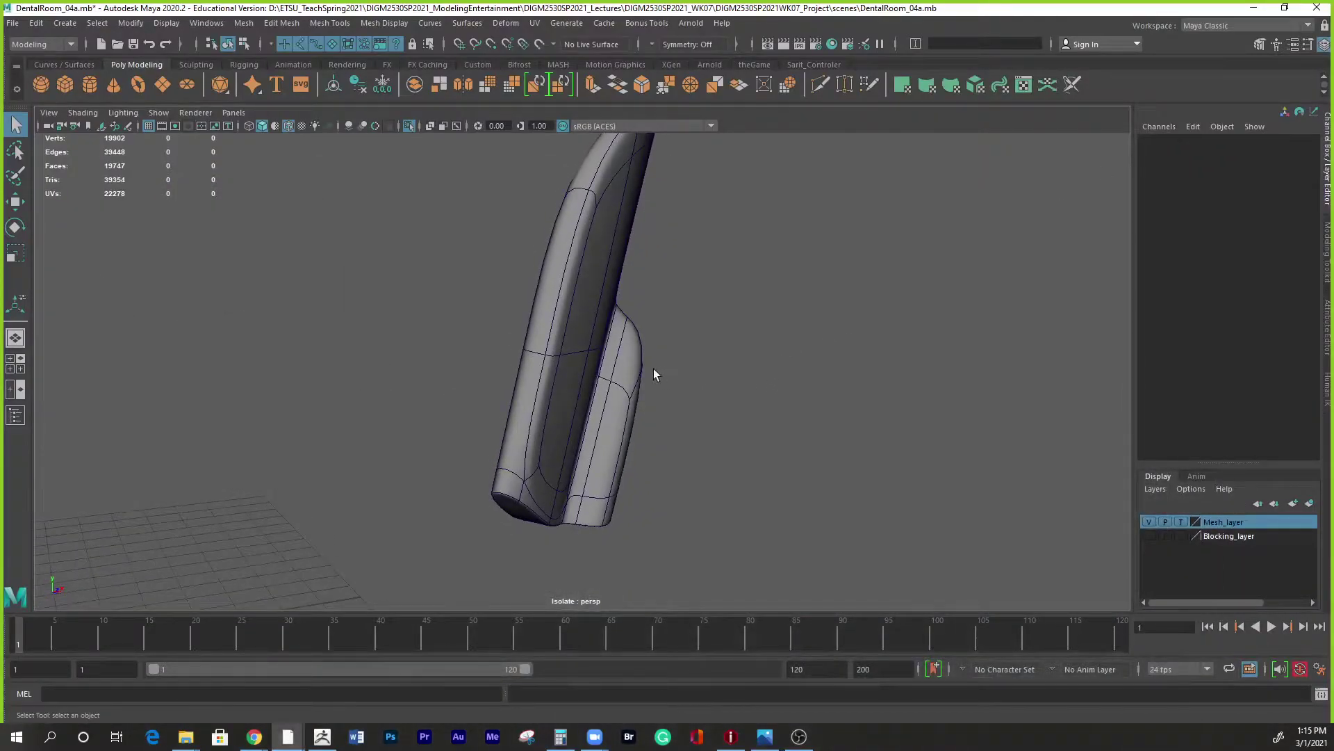
# Turn off the panel's smooth preview and examine its side and underside where it meets the back support.
pyautogui.click(560, 357)
pyautogui.press('1')
pyautogui.keyDown('alt'); pyautogui.moveTo(577, 372); pyautogui.dragTo(563, 346); pyautogui.keyUp('alt')
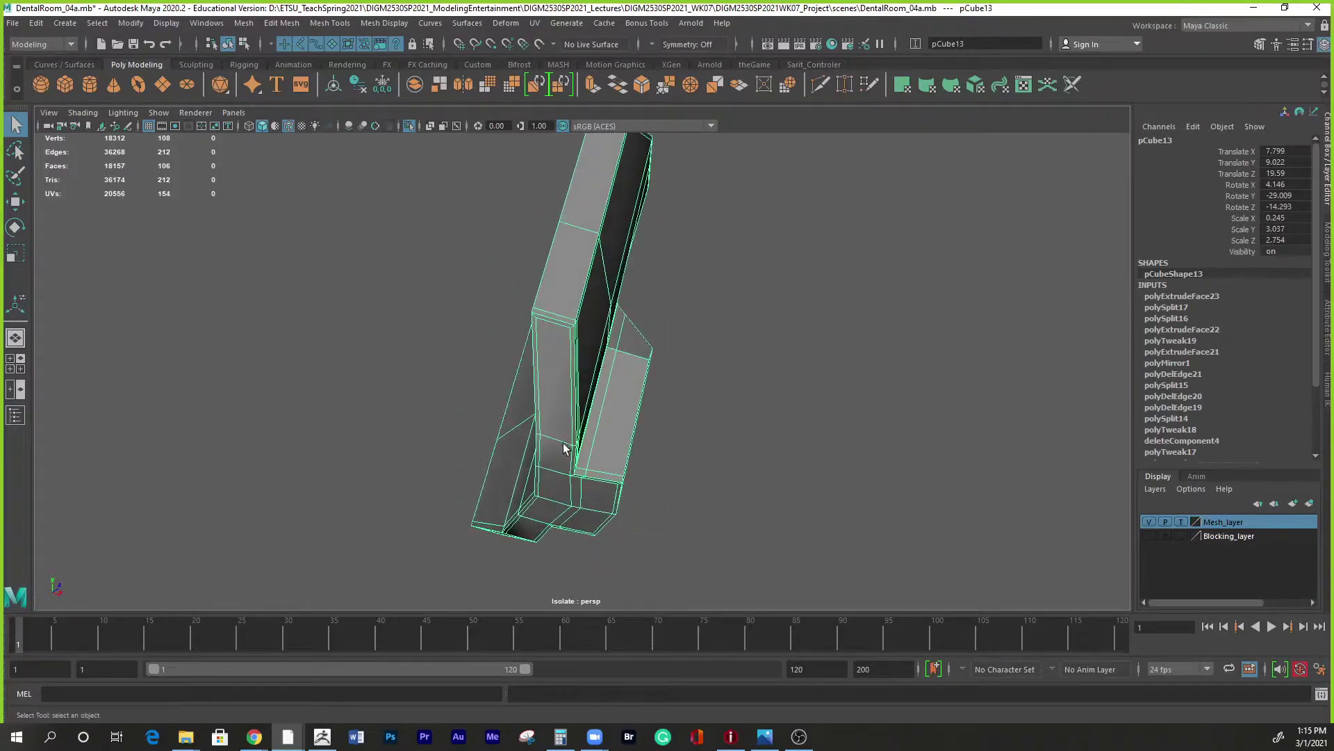
pyautogui.keyDown('alt'); pyautogui.moveTo(644, 461); pyautogui.dragTo(549, 458); pyautogui.keyUp('alt')
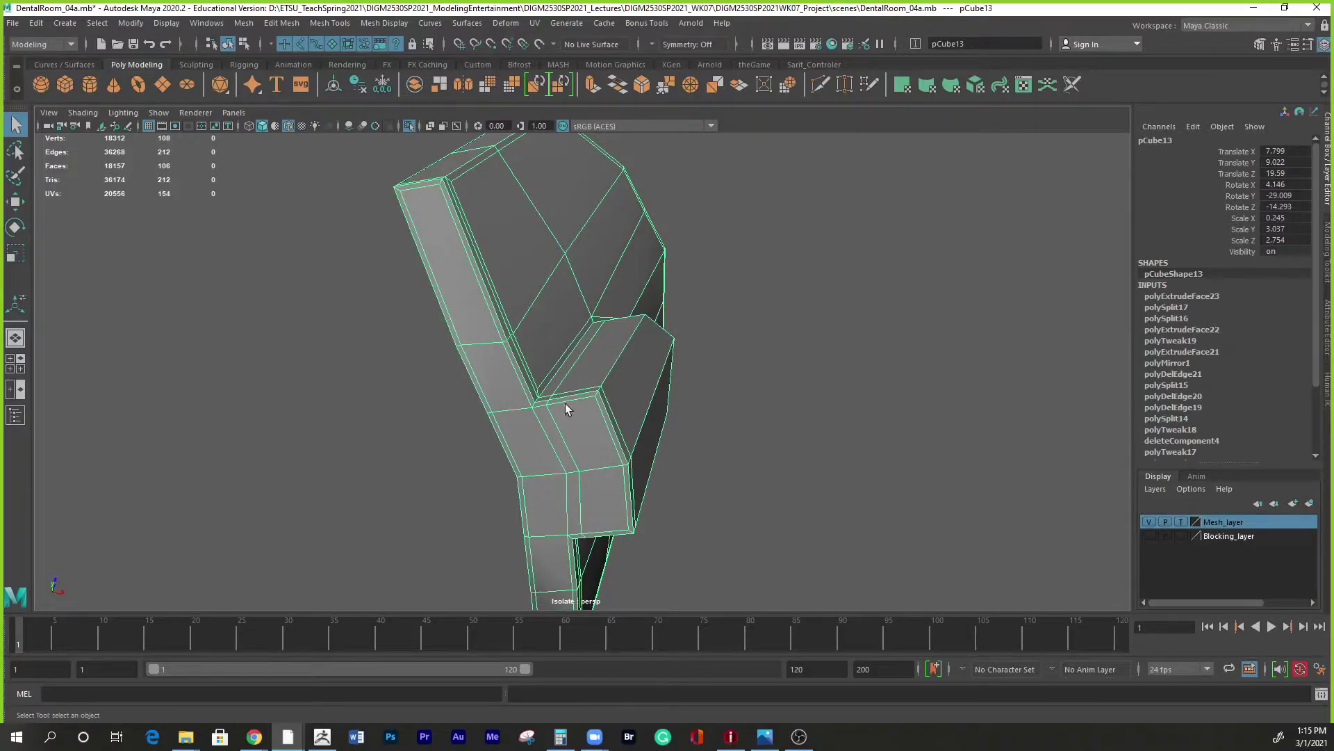
pyautogui.keyDown('alt'); pyautogui.moveTo(554, 382); pyautogui.dragTo(578, 464); pyautogui.keyUp('alt')
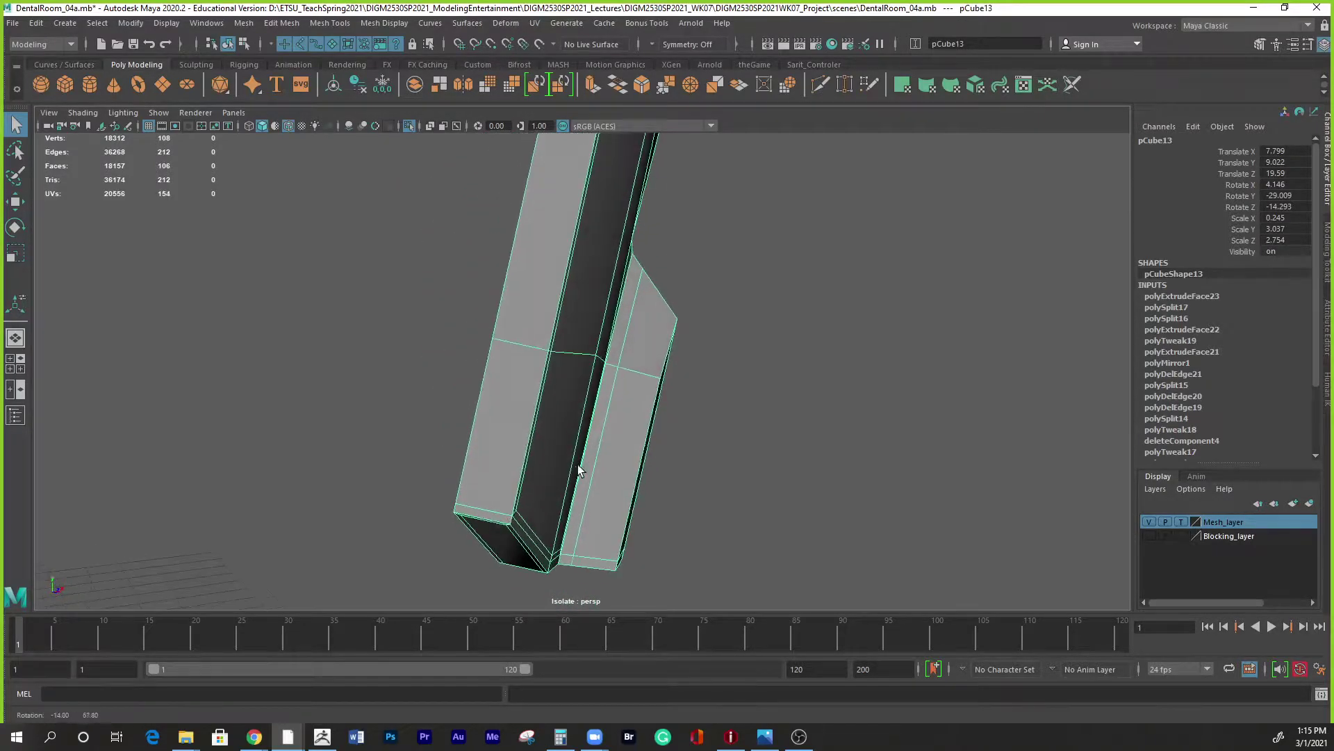
# Select the faces along the outer side rim of the backrest panel.
pyautogui.moveTo(506, 494); pyautogui.dragTo(489, 407, button='right')
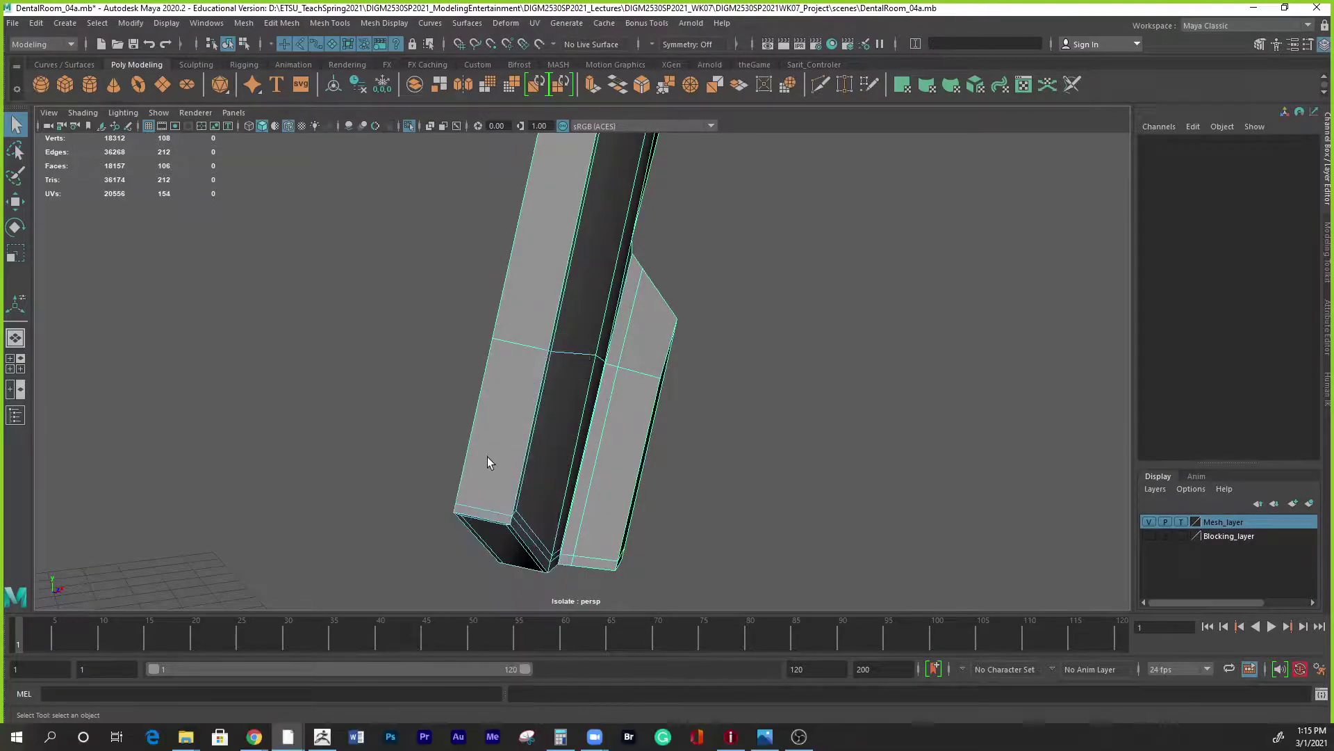
pyautogui.click(480, 516)
pyautogui.keyDown('alt'); pyautogui.moveTo(536, 462); pyautogui.dragTo(295, 444); pyautogui.keyUp('alt')
pyautogui.doubleClick(846, 479)
pyautogui.click(854, 479)
pyautogui.keyDown('alt'); pyautogui.moveTo(861, 478); pyautogui.dragTo(1063, 483); pyautogui.keyUp('alt')
pyautogui.keyDown('alt'); pyautogui.moveTo(511, 464); pyautogui.dragTo(411, 392); pyautogui.keyUp('alt')
pyautogui.keyDown('alt'); pyautogui.moveTo(556, 460); pyautogui.dragTo(467, 394); pyautogui.keyUp('alt')
pyautogui.keyDown('shift'); pyautogui.click(406, 410); pyautogui.keyUp('shift')
pyautogui.keyDown('shift'); pyautogui.click(414, 315); pyautogui.keyUp('shift')
pyautogui.keyDown('alt'); pyautogui.moveTo(603, 332); pyautogui.dragTo(354, 348); pyautogui.keyUp('alt')
# Try to extrude an extended selection of the panel's rim faces with an offset of 1, and undo the extrusion and added selection.
pyautogui.keyDown('shift'); pyautogui.doubleClick(763, 324); pyautogui.keyUp('shift')
pyautogui.moveTo(781, 343)
pyautogui.keyDown('alt'); pyautogui.mouseDown()
pyautogui.moveTo(820, 361)
pyautogui.moveTo(790, 331)
pyautogui.mouseUp(); pyautogui.keyUp('alt')
pyautogui.keyDown('shift'); pyautogui.click(821, 381); pyautogui.keyUp('shift')
pyautogui.keyDown('shift'); pyautogui.moveTo(801, 321); pyautogui.dragTo(806, 356, button='right'); pyautogui.keyUp('shift')
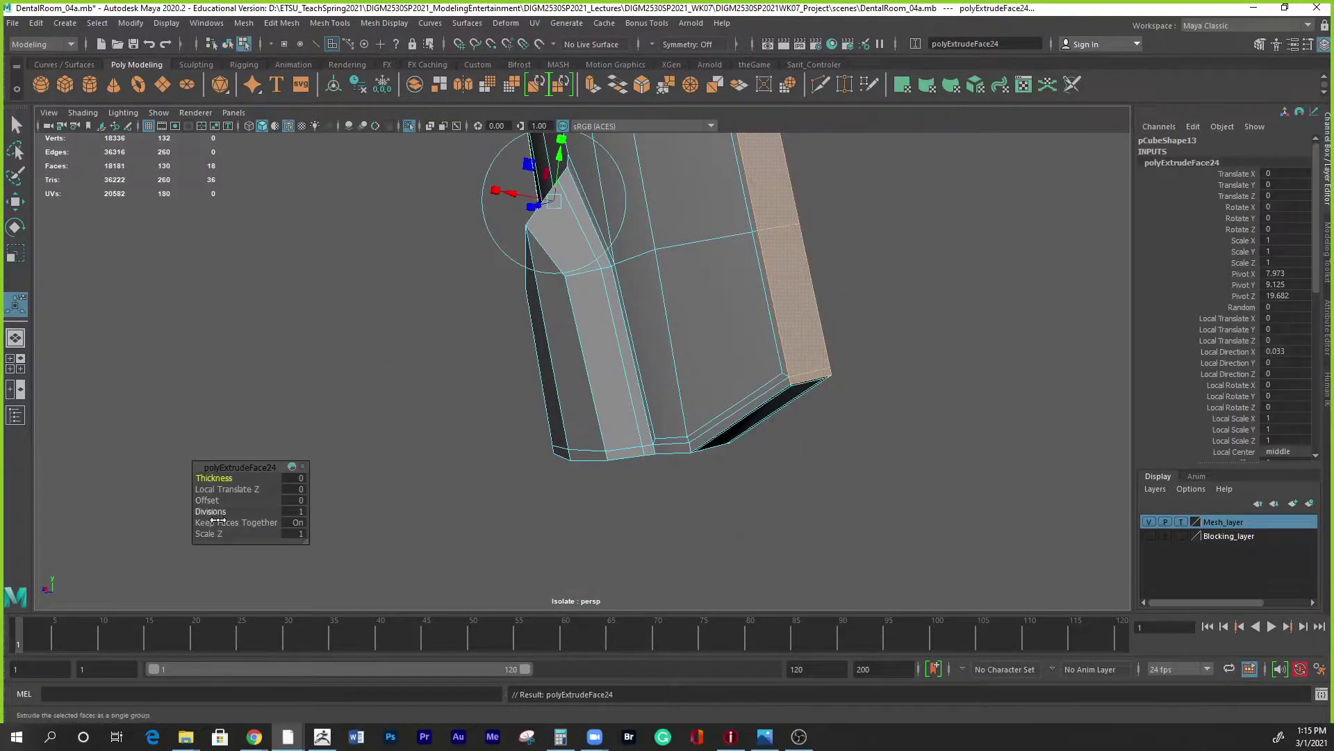
pyautogui.click(294, 500)
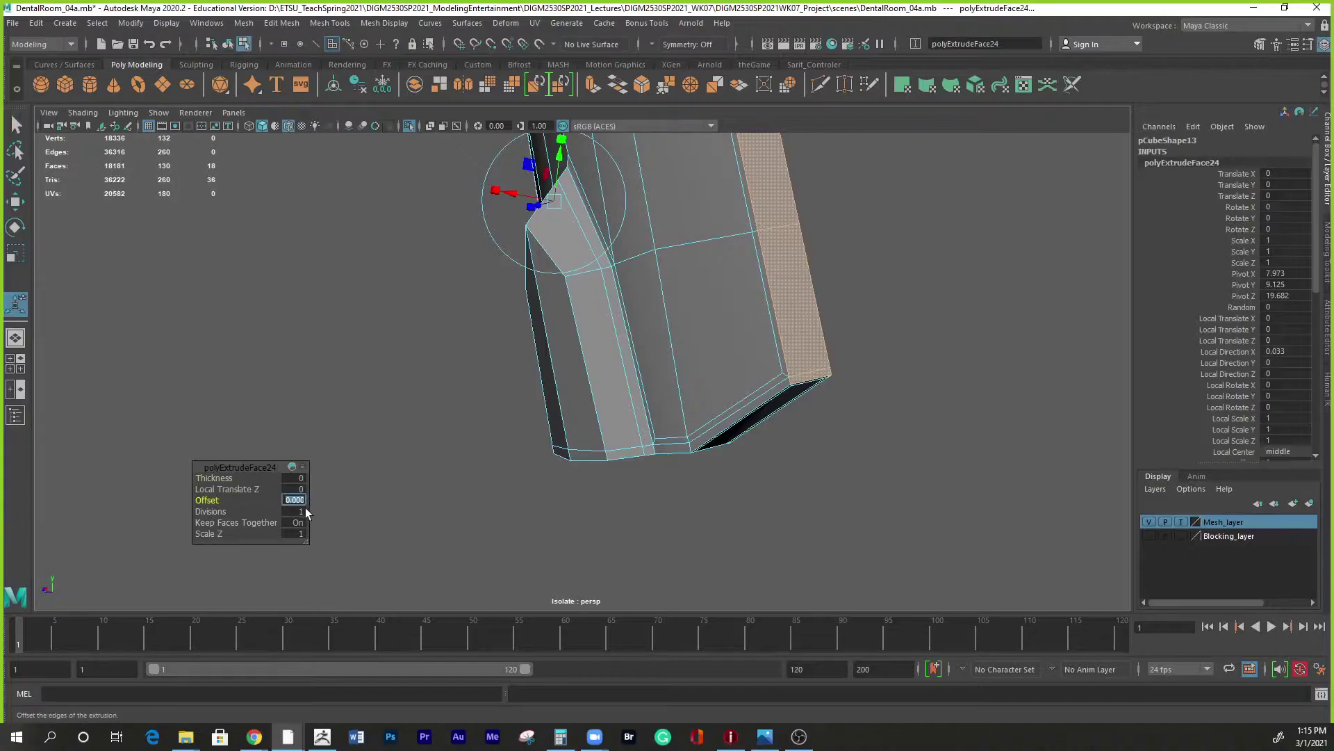
pyautogui.write('1')
pyautogui.press('Return')
pyautogui.keyDown('alt'); pyautogui.moveTo(754, 416); pyautogui.dragTo(635, 432); pyautogui.keyUp('alt')
pyautogui.hotkey('ctrl', 'z')
pyautogui.hotkey('ctrl', 'z')
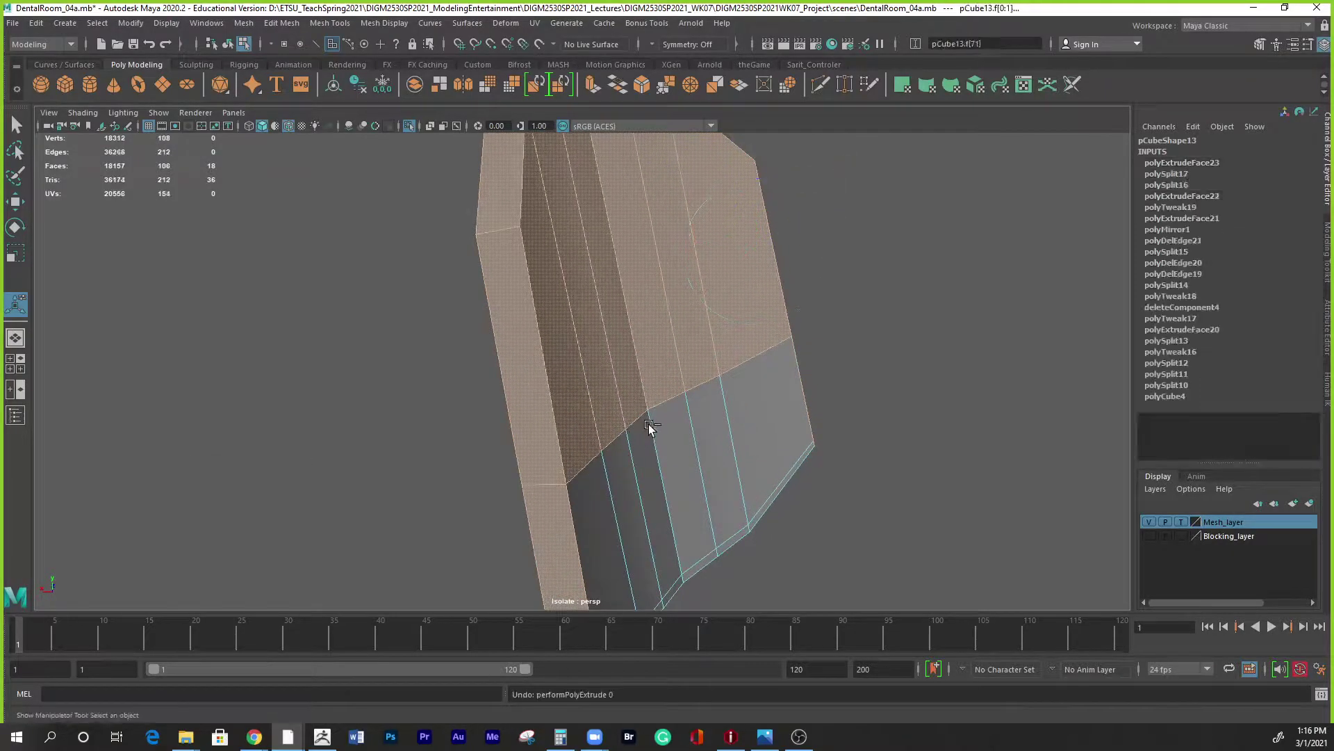
pyautogui.hotkey('ctrl', 'z')
pyautogui.hotkey('ctrl', 'z')
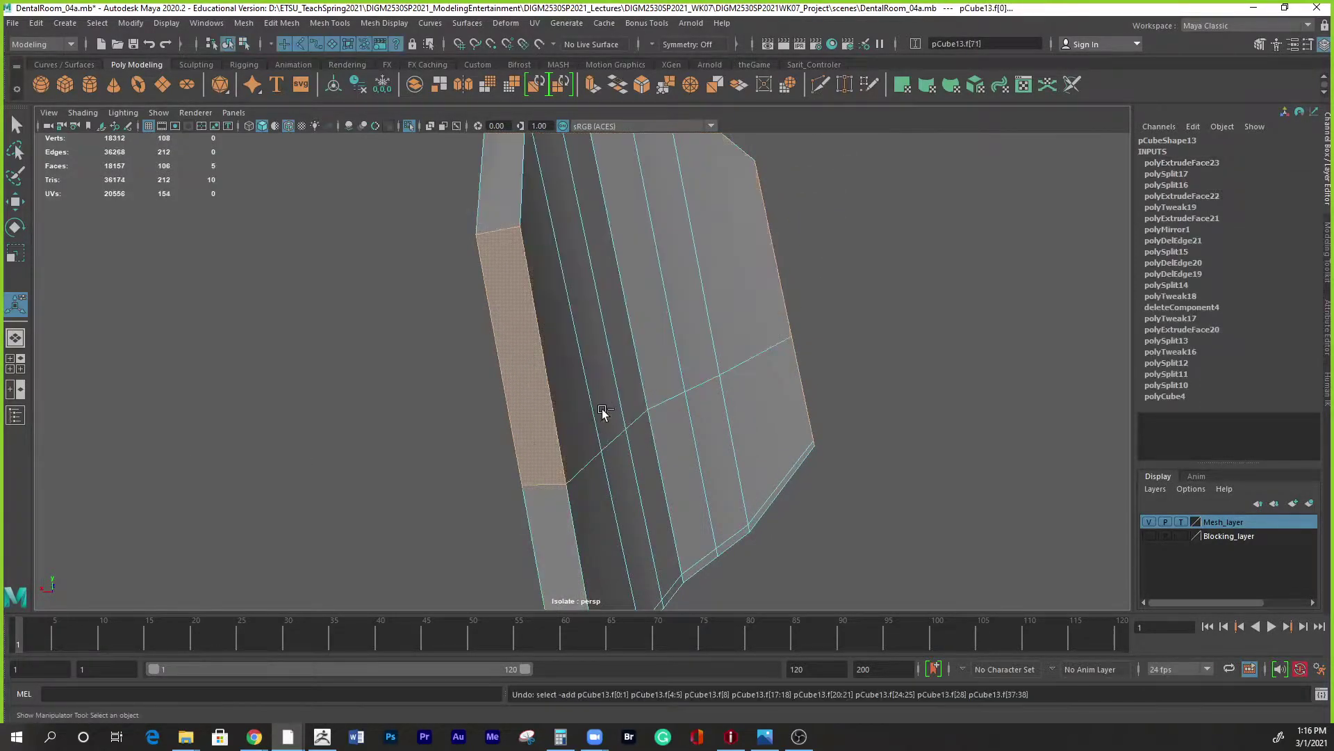
# Extend the rim face selection to the lower end of the backrest panel's side and along its opposite side.
pyautogui.scroll(-2, 551, 432)
pyautogui.keyDown('shift'); pyautogui.click(566, 566); pyautogui.keyUp('shift')
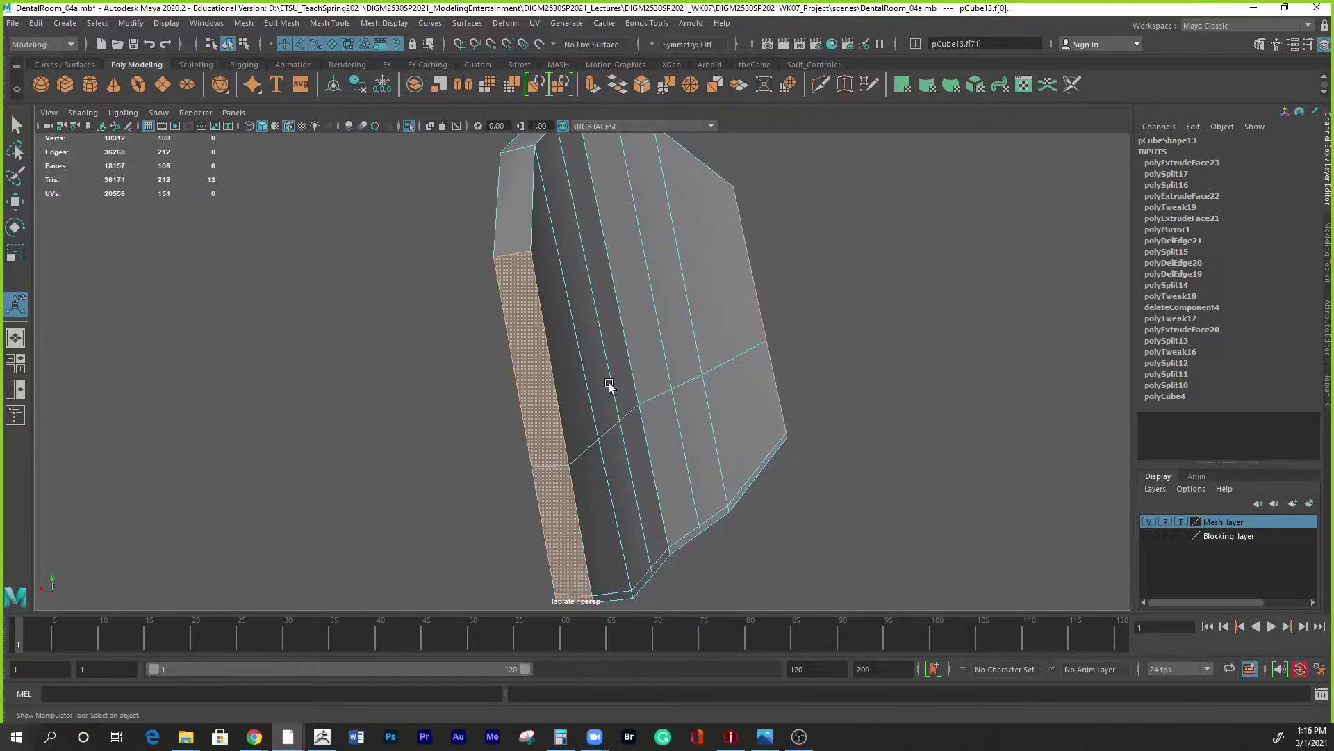
pyautogui.keyDown('alt'); pyautogui.moveTo(608, 381); pyautogui.dragTo(631, 449); pyautogui.keyUp('alt')
pyautogui.press('4')
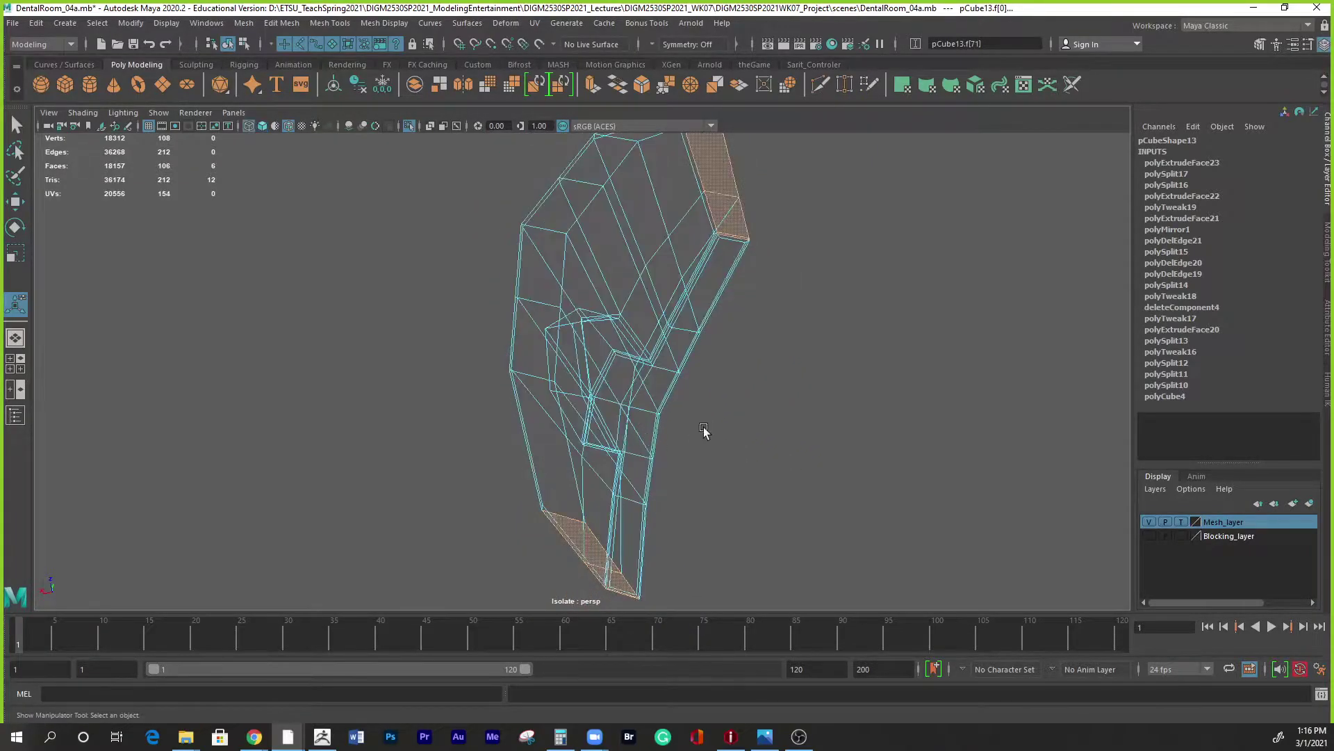
pyautogui.keyDown('shift'); pyautogui.click(544, 451); pyautogui.keyUp('shift')
pyautogui.keyDown('shift'); pyautogui.click(539, 372); pyautogui.keyUp('shift')
pyautogui.keyDown('shift'); pyautogui.click(545, 306); pyautogui.keyUp('shift')
pyautogui.keyDown('shift'); pyautogui.click(554, 218); pyautogui.keyUp('shift')
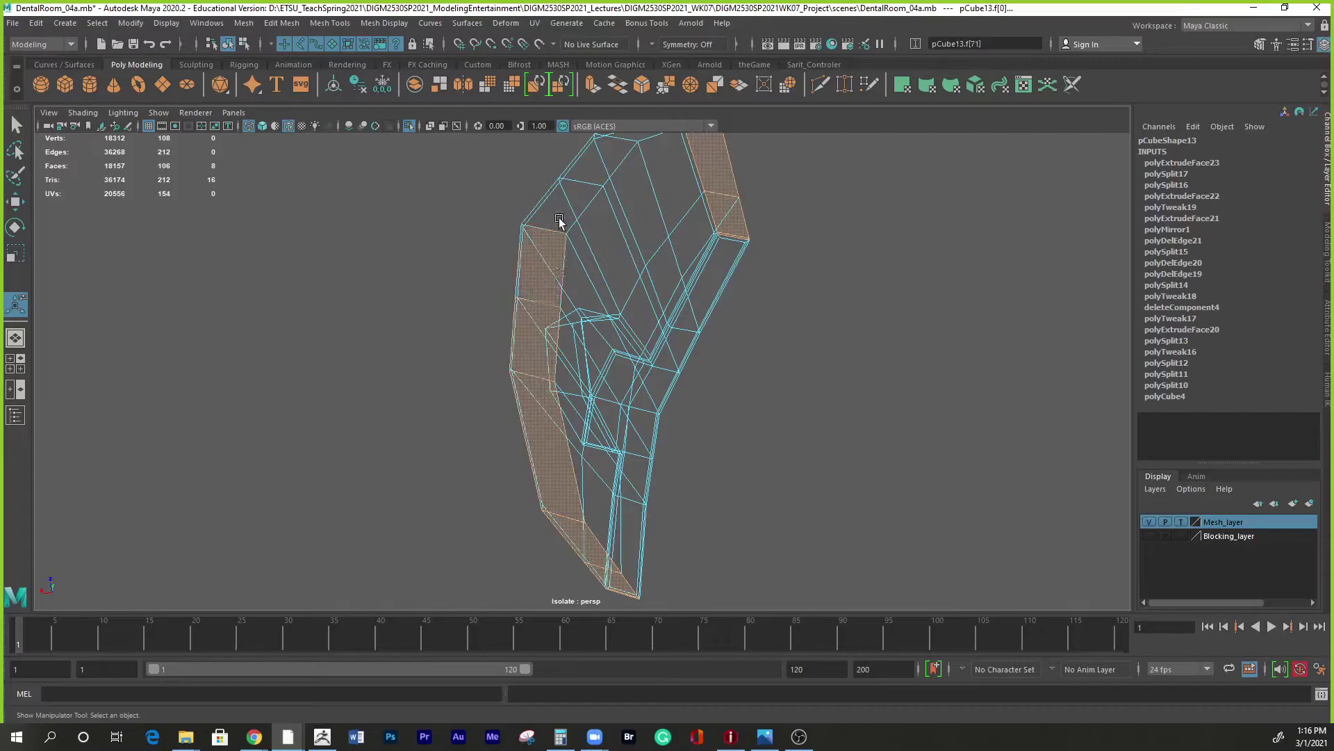
# Add the top rim faces to complete the selection along both sides and the top of the backrest panel.
pyautogui.keyDown('shift'); pyautogui.click(586, 171); pyautogui.keyUp('shift')
pyautogui.keyDown('shift'); pyautogui.click(610, 185); pyautogui.keyUp('shift')
pyautogui.keyDown('alt'); pyautogui.moveTo(632, 148); pyautogui.dragTo(624, 217); pyautogui.keyUp('alt')
pyautogui.keyDown('ctrl'); pyautogui.click(584, 425); pyautogui.keyUp('ctrl')
pyautogui.keyDown('alt'); pyautogui.moveTo(679, 497); pyautogui.dragTo(813, 431); pyautogui.keyUp('alt')
pyautogui.keyDown('alt'); pyautogui.moveTo(483, 238); pyautogui.dragTo(549, 311); pyautogui.keyUp('alt')
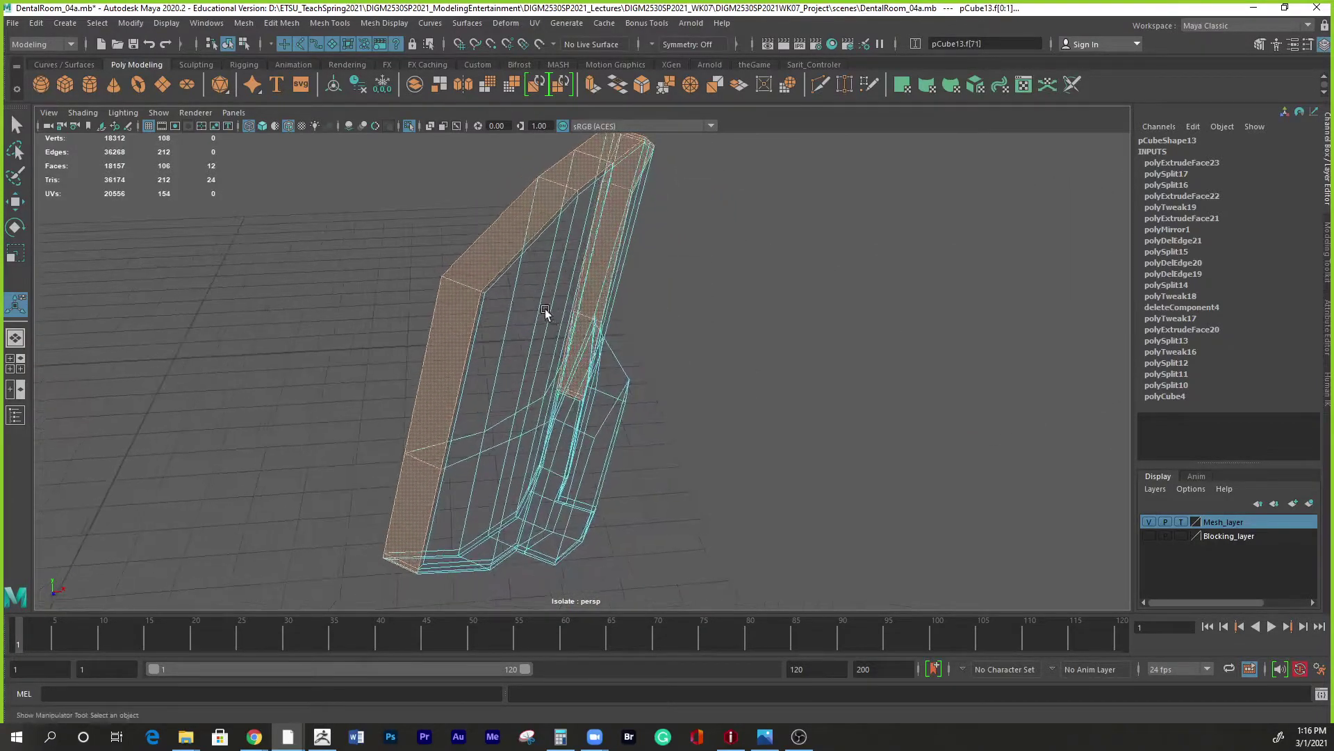
# Extrude the selected rim faces with an offset of 1 and return the viewport to shaded display.
pyautogui.keyDown('shift'); pyautogui.moveTo(499, 259); pyautogui.dragTo(499, 306, button='right'); pyautogui.keyUp('shift')
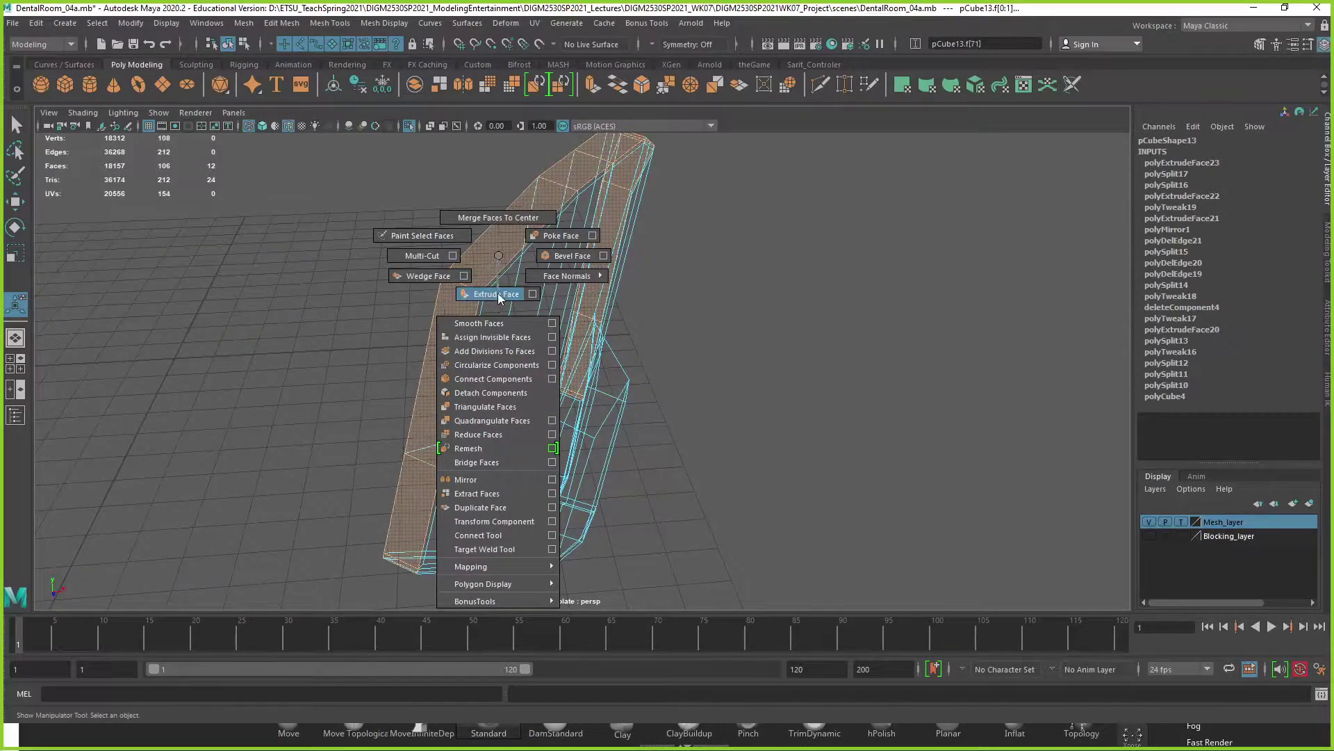
pyautogui.keyDown('shift'); pyautogui.moveTo(499, 297); pyautogui.dragTo(500, 300, button='right'); pyautogui.keyUp('shift')
pyautogui.click(297, 499)
pyautogui.write('.1')
pyautogui.press('Return')
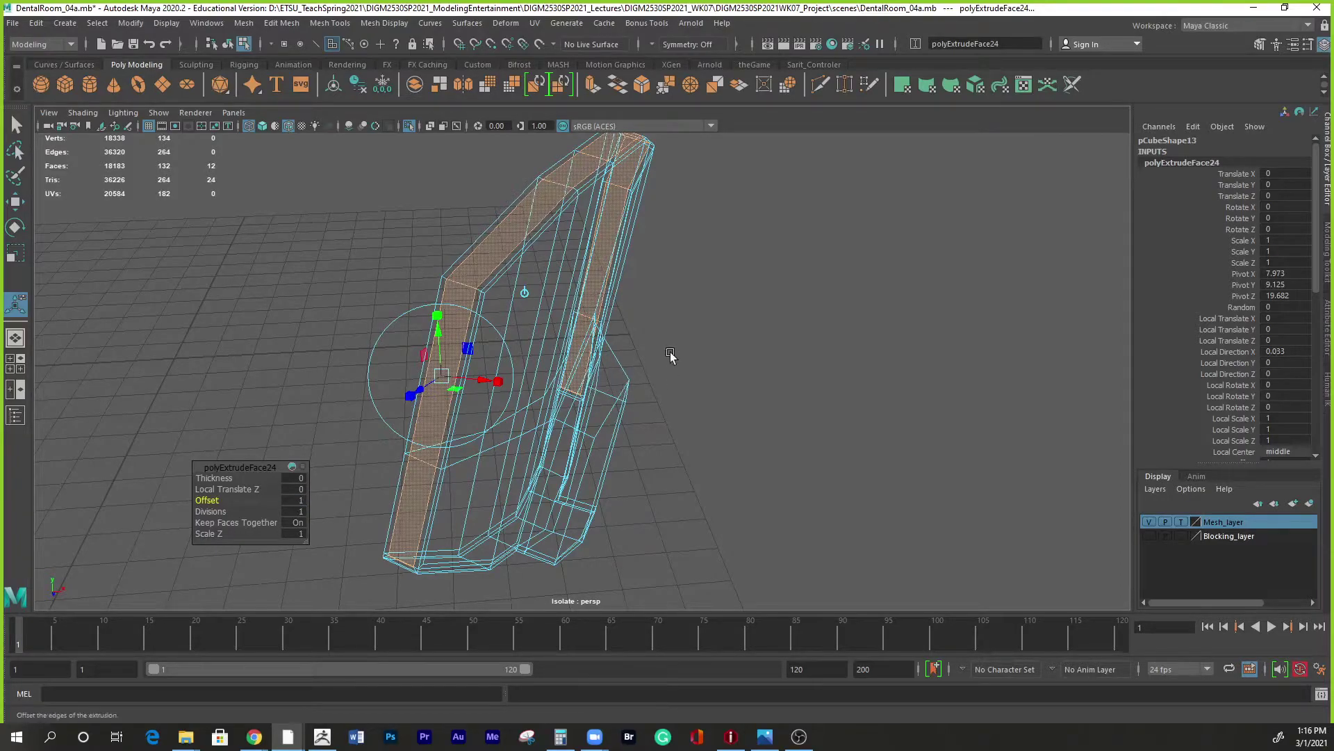
pyautogui.press('q')
pyautogui.press('5')
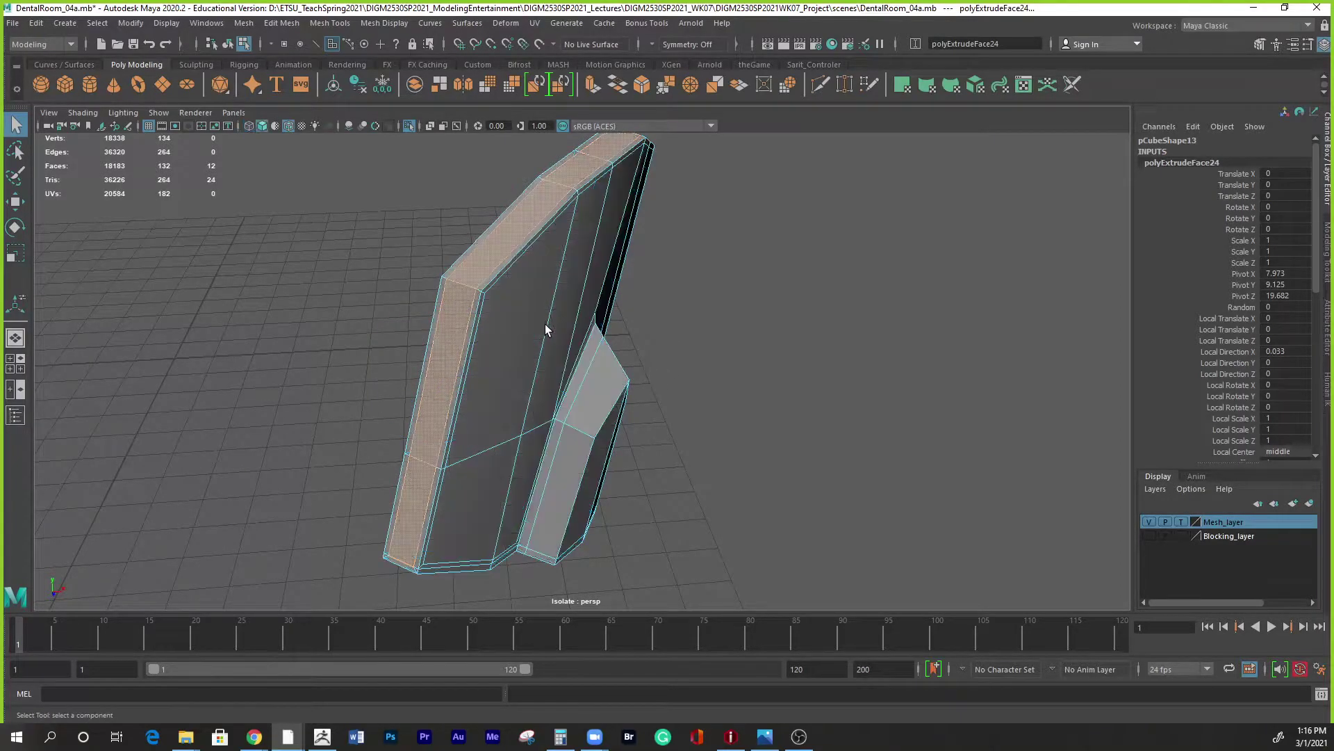
# Examine the smoothed backrest panel from behind and from the side, with its cage displayed.
pyautogui.press('3')
pyautogui.keyDown('alt'); pyautogui.moveTo(631, 374); pyautogui.dragTo(569, 312); pyautogui.keyUp('alt')
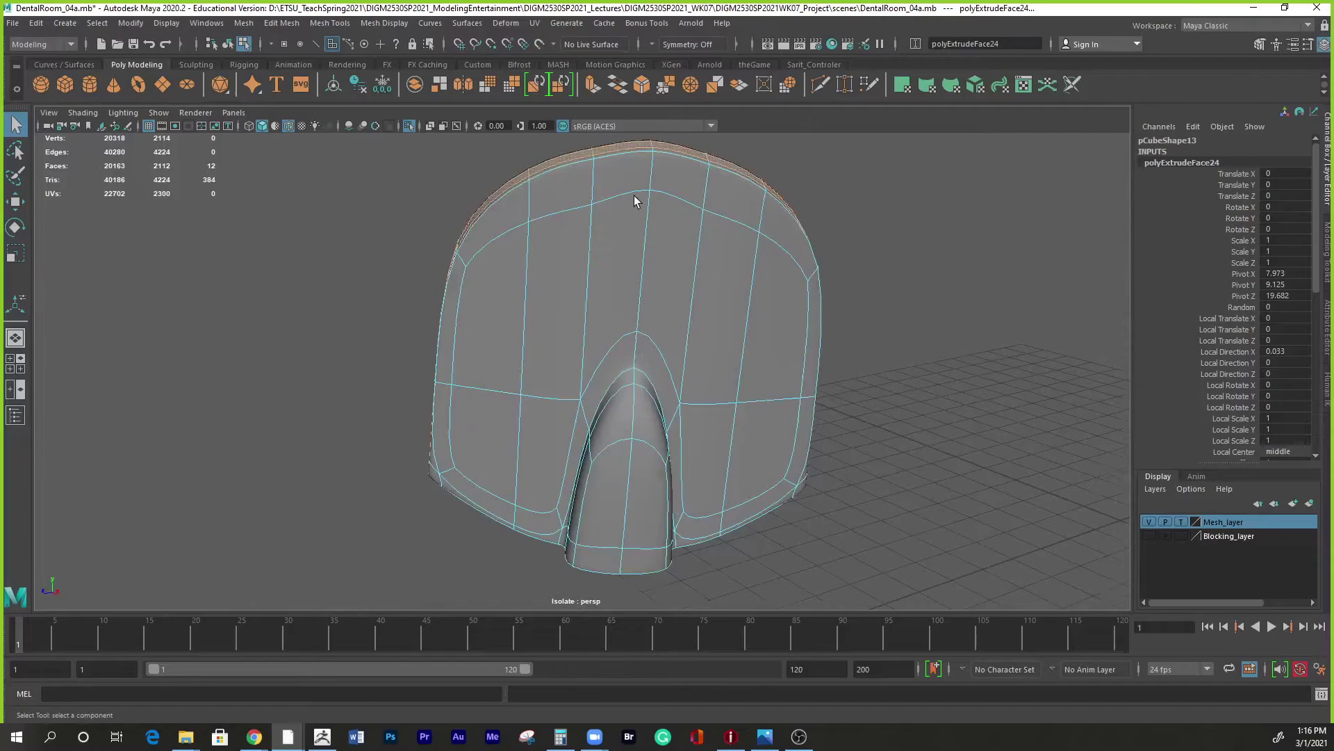
pyautogui.keyDown('shift'); pyautogui.moveTo(637, 191); pyautogui.dragTo(653, 164, button='right'); pyautogui.keyUp('shift')
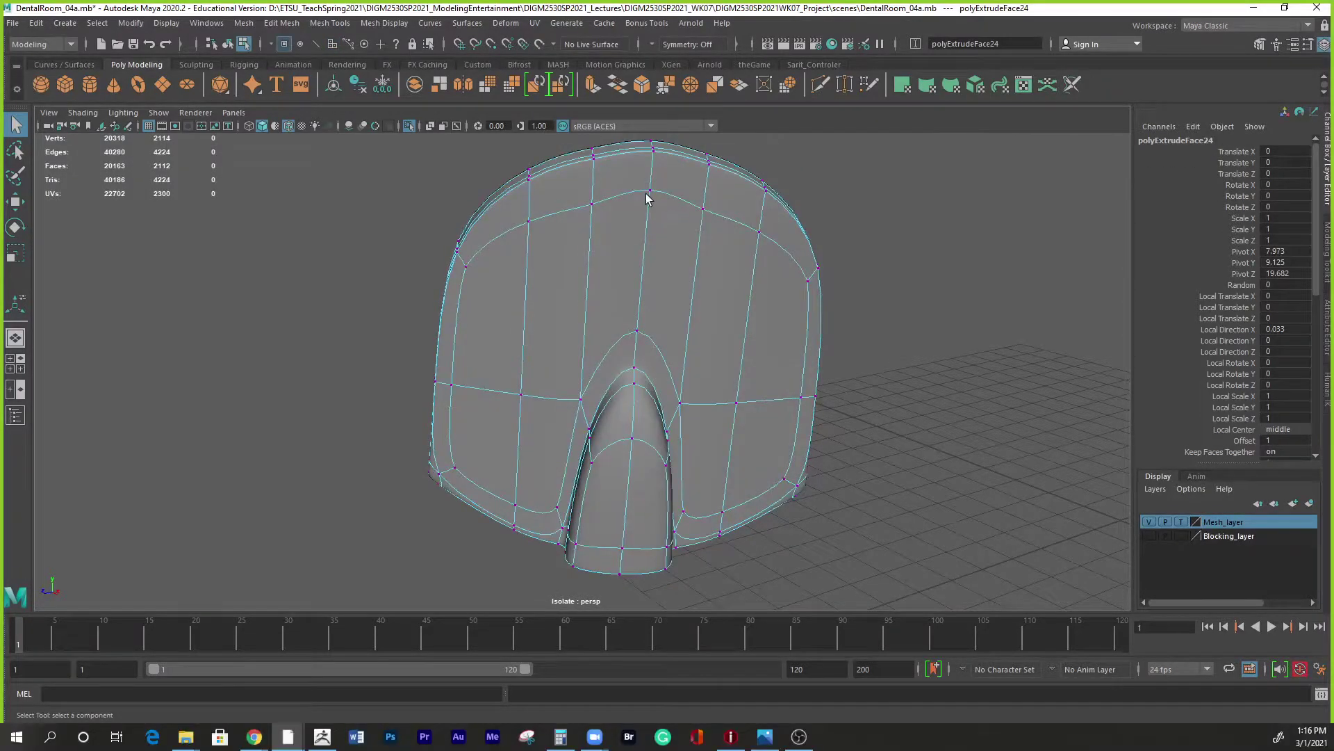
pyautogui.press('2')
pyautogui.keyDown('alt'); pyautogui.moveTo(662, 258); pyautogui.dragTo(648, 166); pyautogui.keyUp('alt')
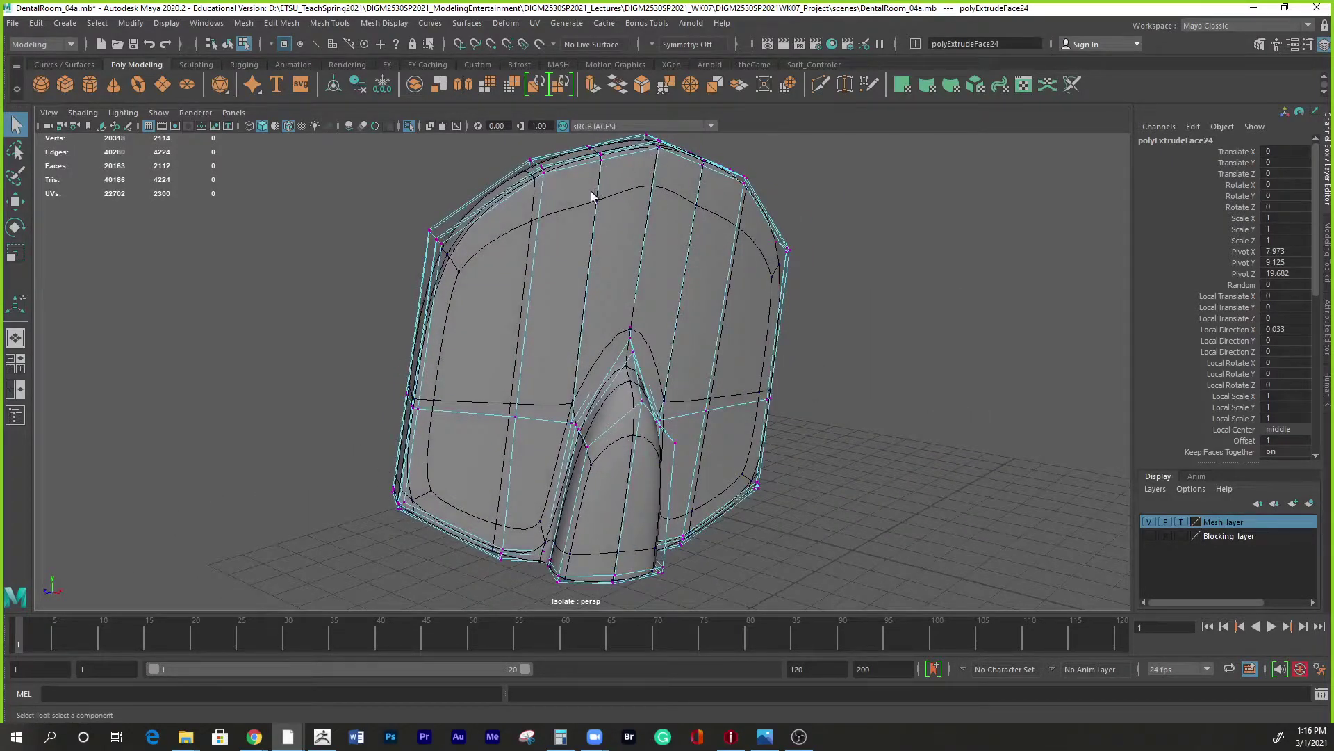
pyautogui.keyDown('alt'); pyautogui.moveTo(681, 248); pyautogui.dragTo(653, 219); pyautogui.keyUp('alt')
# Return the rear panel to object mode in smooth preview and hide the wireframe overlay on shaded objects.
pyautogui.moveTo(652, 218); pyautogui.dragTo(702, 207, button='right')
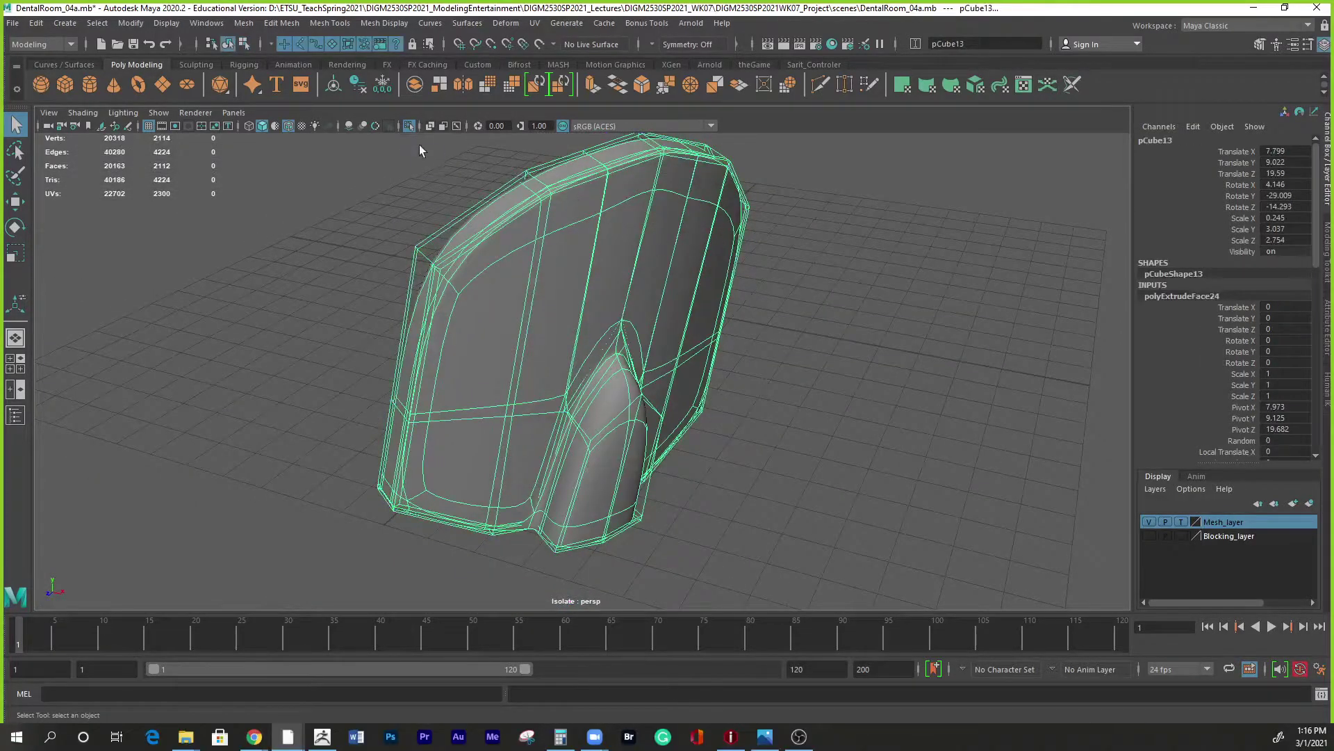
pyautogui.press('3')
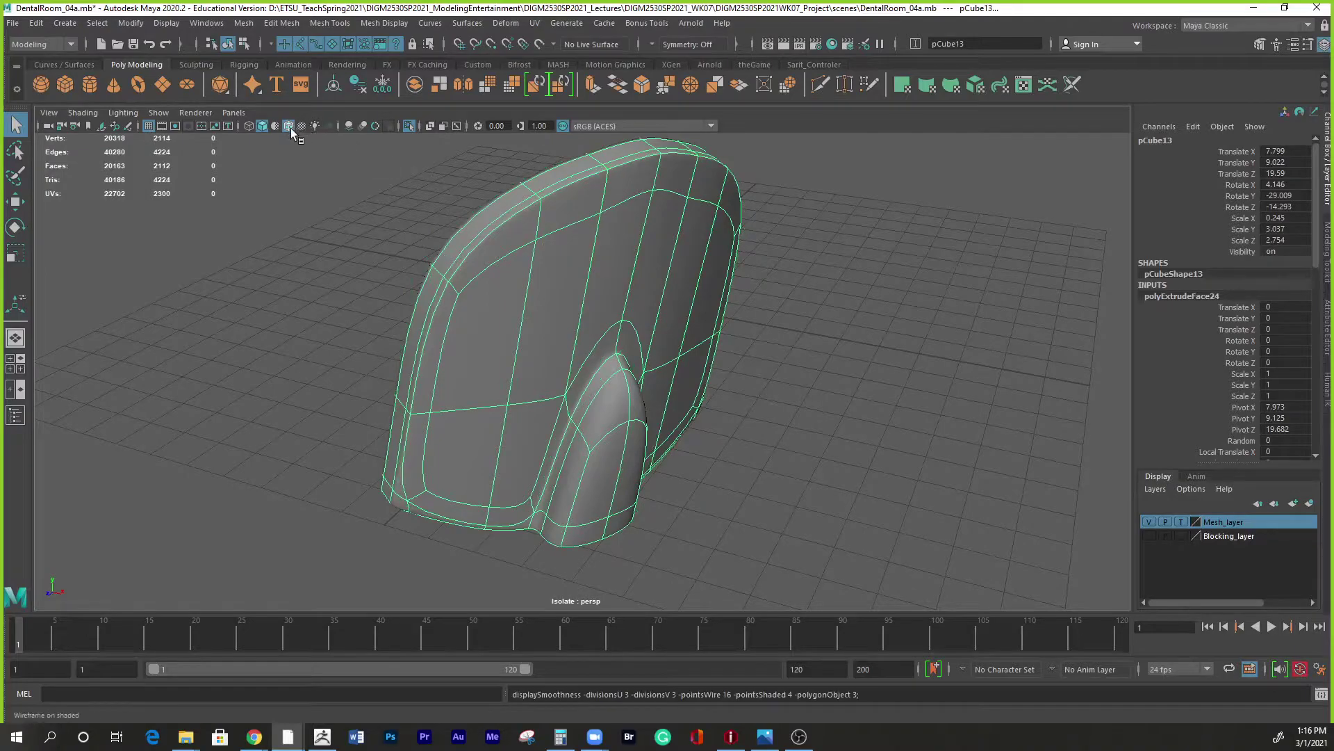
pyautogui.click(851, 419)
pyautogui.keyDown('alt'); pyautogui.moveTo(851, 419); pyautogui.dragTo(670, 378, button='right'); pyautogui.keyUp('alt')
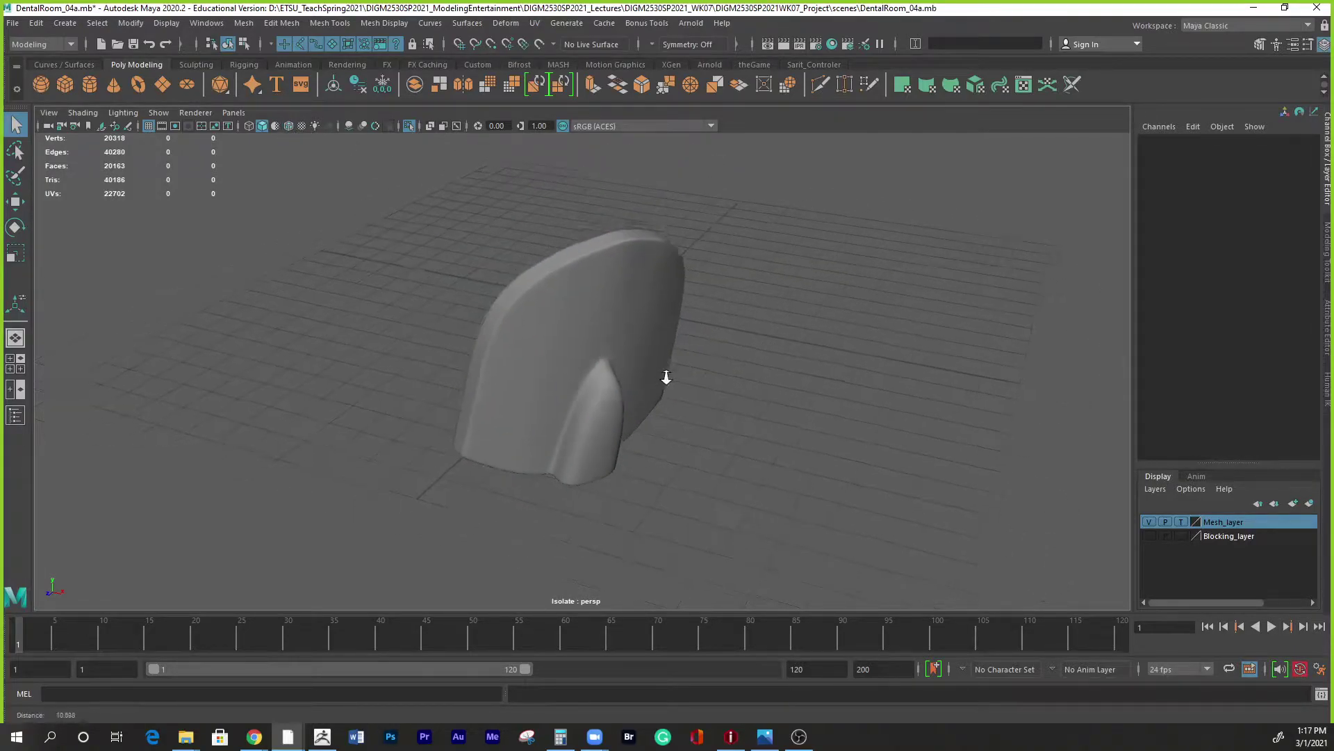
pyautogui.moveTo(682, 397)
pyautogui.keyDown('alt'); pyautogui.mouseDown()
pyautogui.moveTo(828, 408)
pyautogui.moveTo(799, 387)
pyautogui.moveTo(781, 419)
pyautogui.moveTo(810, 399)
pyautogui.moveTo(814, 414)
pyautogui.moveTo(617, 373)
pyautogui.moveTo(604, 383)
pyautogui.moveTo(521, 281)
pyautogui.moveTo(577, 320)
pyautogui.moveTo(700, 315)
pyautogui.moveTo(517, 320)
pyautogui.moveTo(679, 336)
pyautogui.moveTo(677, 312)
pyautogui.moveTo(611, 333)
pyautogui.moveTo(617, 349)
pyautogui.moveTo(708, 379)
pyautogui.moveTo(687, 382)
pyautogui.mouseUp(); pyautogui.keyUp('alt')
# Exit isolation, select the front backrest cushion, and display it in smooth preview with its cage.
pyautogui.hotkey('ctrl', '1')
pyautogui.click(518, 278)
pyautogui.hotkey('ctrl', '1')
pyautogui.hotkey('ctrl', '1')
pyautogui.press('3')
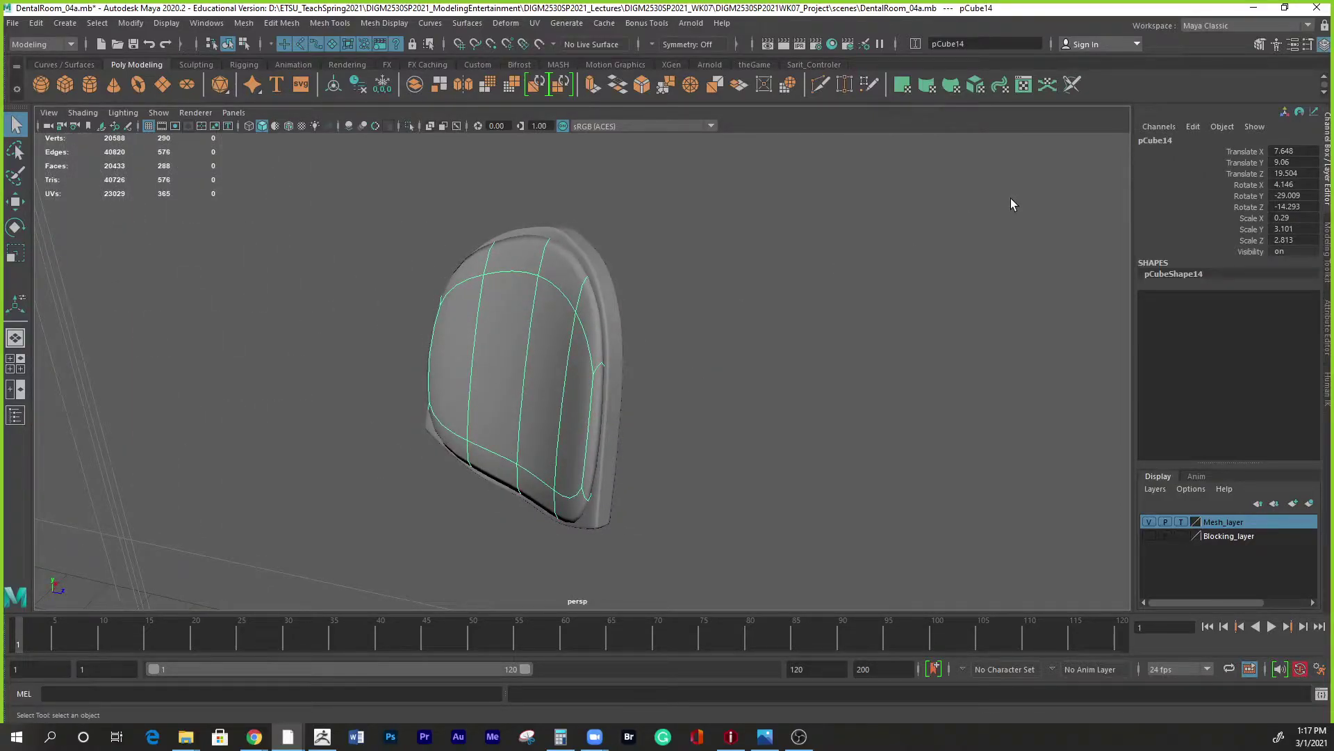
pyautogui.press('1')
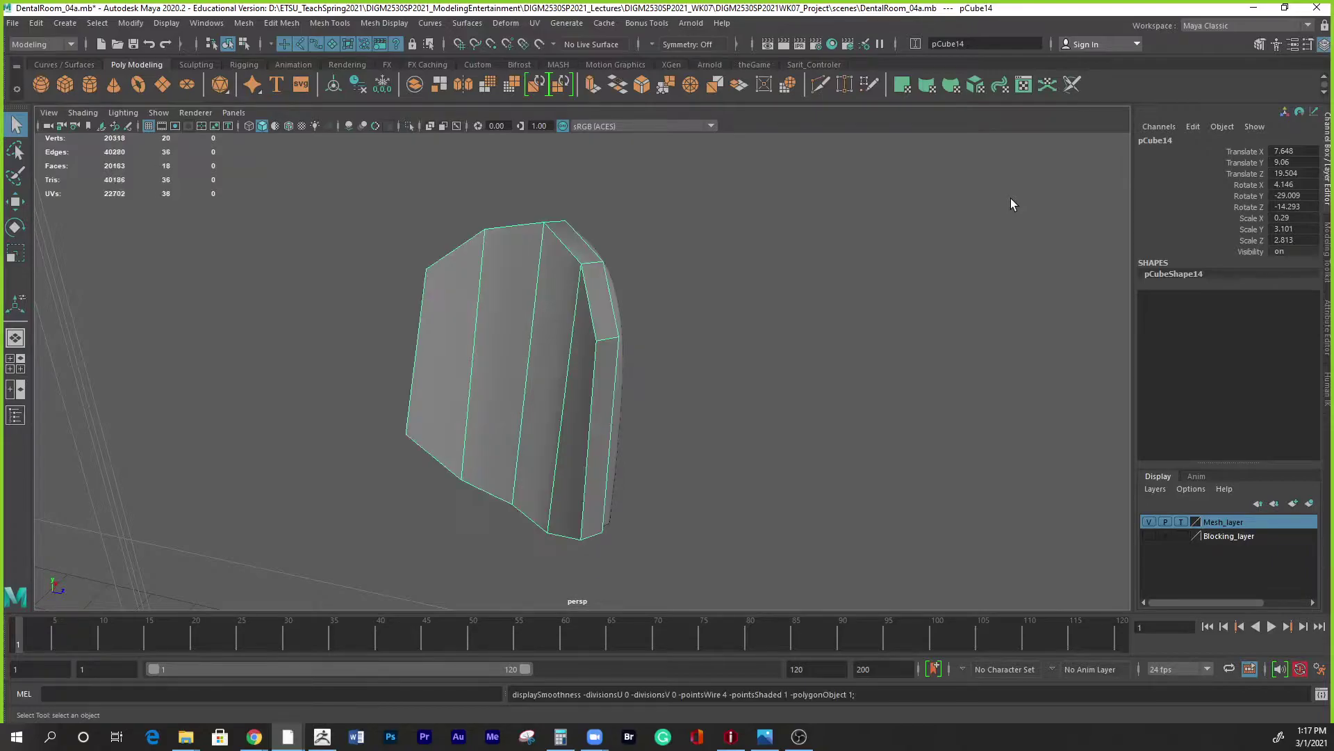
pyautogui.press('3')
pyautogui.keyDown('alt'); pyautogui.moveTo(855, 331); pyautogui.dragTo(568, 356); pyautogui.keyUp('alt')
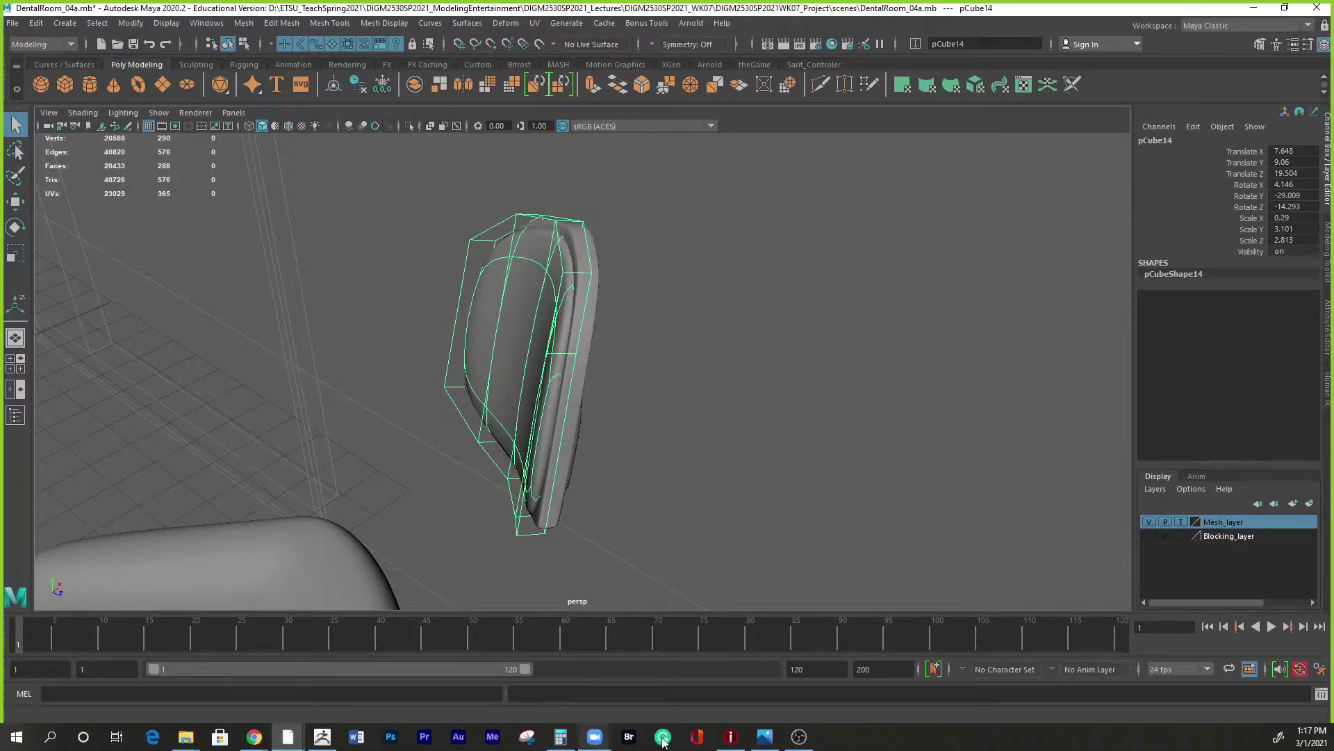
# Compare the cushion with the chair's backrest in the Photos reference image, closing the leftover Mirror options on returning to Maya.
pyautogui.click(765, 736)
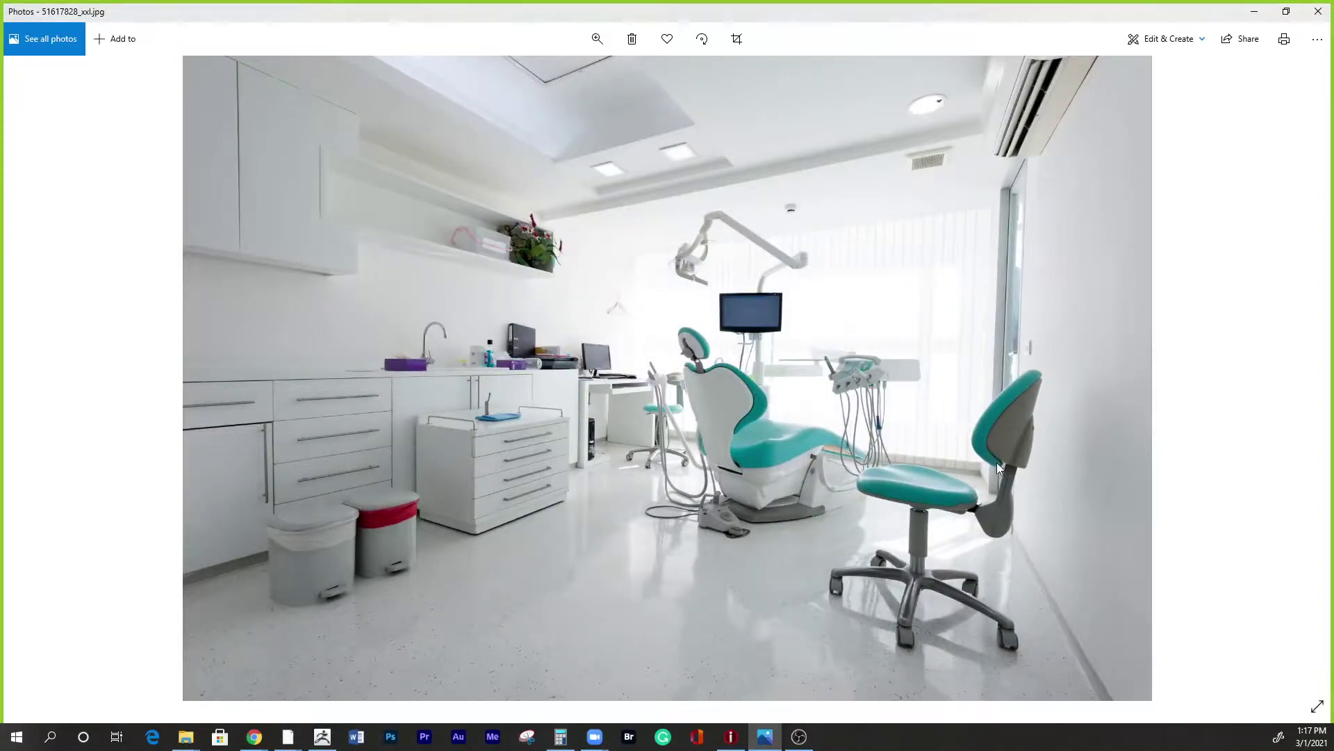
pyautogui.click(1255, 11)
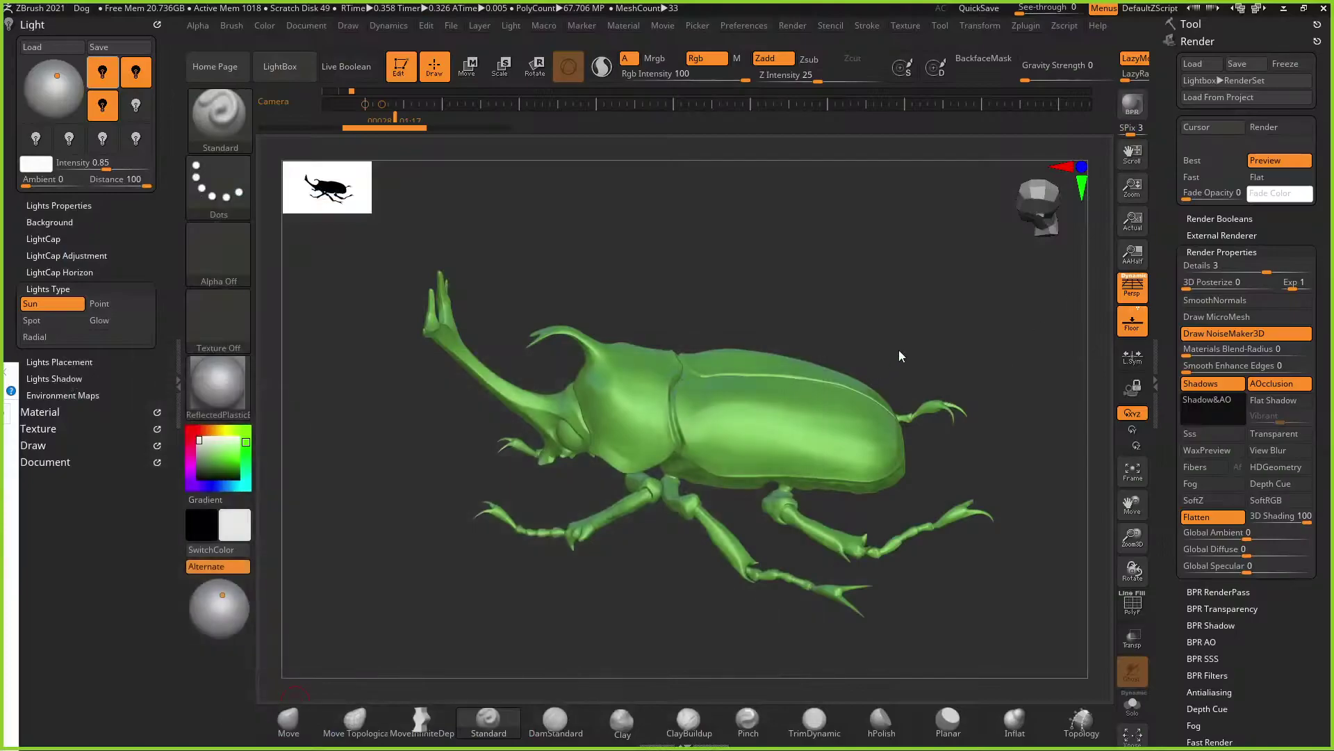
pyautogui.click(1285, 10)
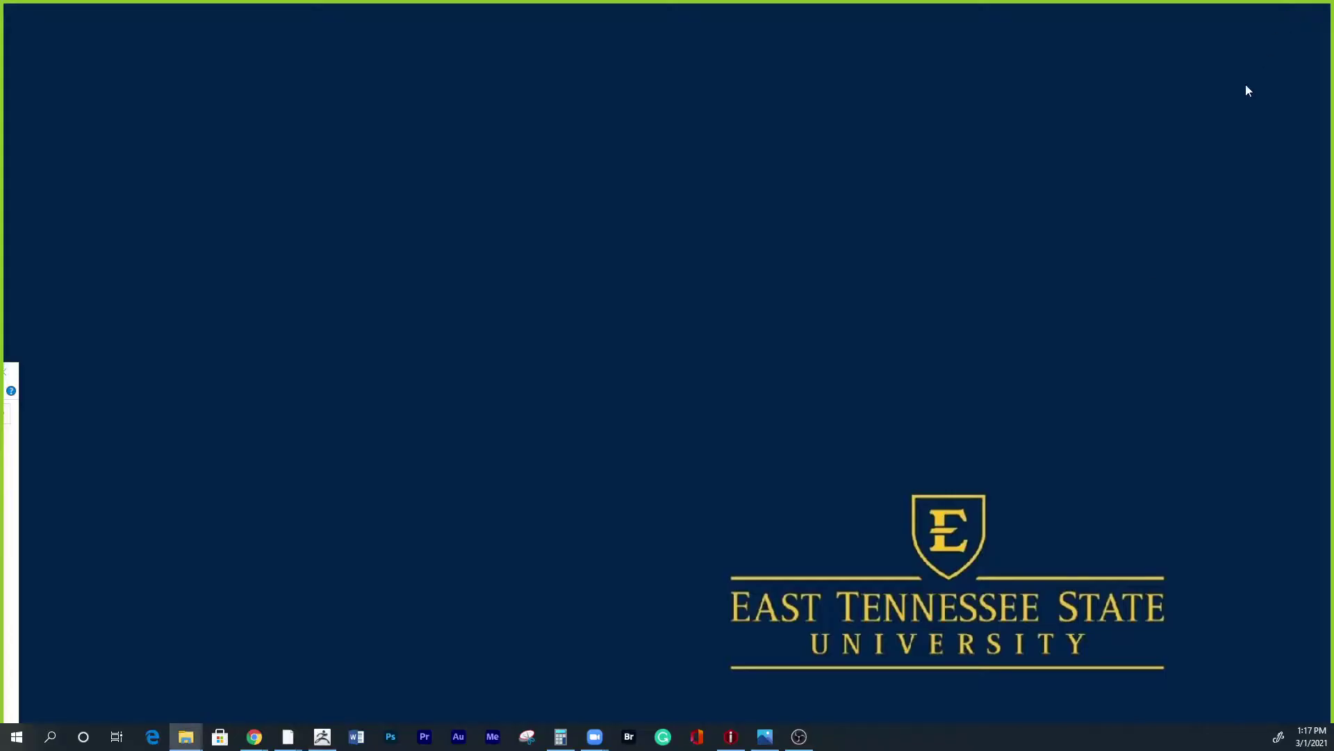
pyautogui.moveTo(301, 741)
pyautogui.click(368, 694)
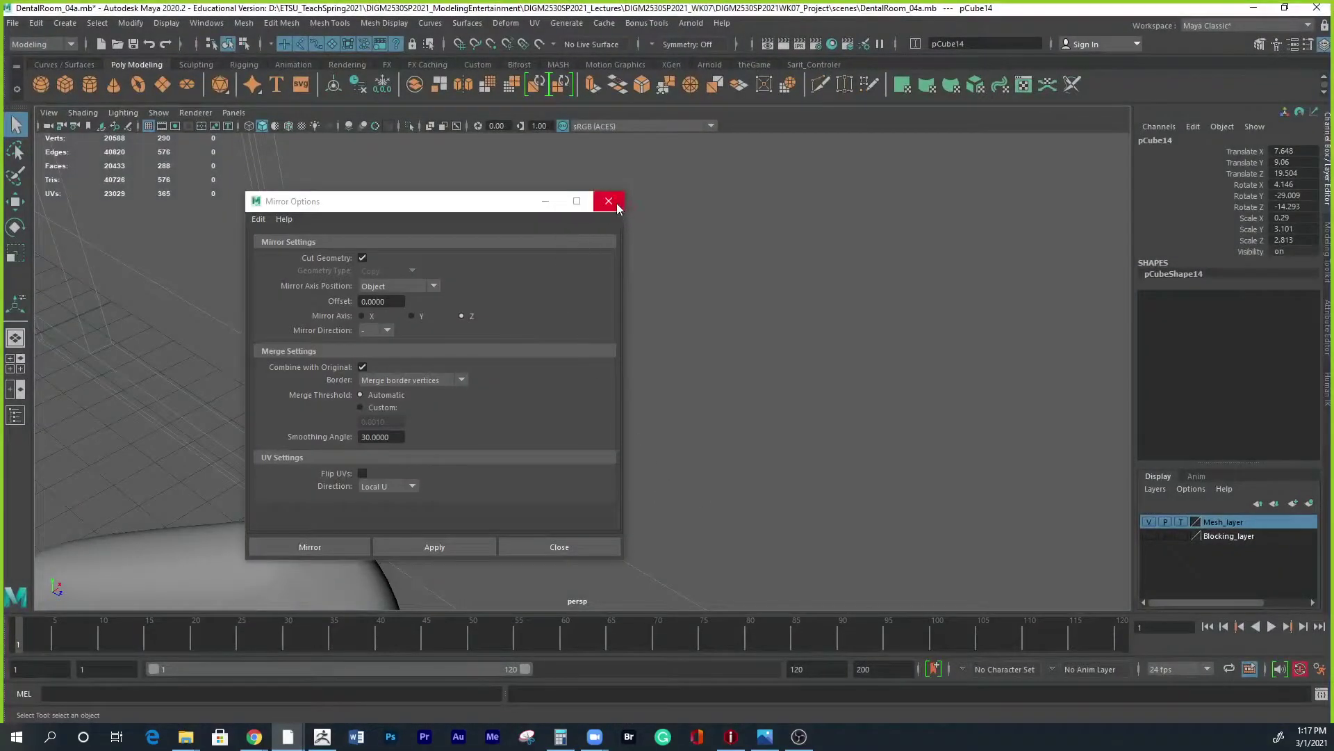
pyautogui.click(609, 201)
pyautogui.click(765, 736)
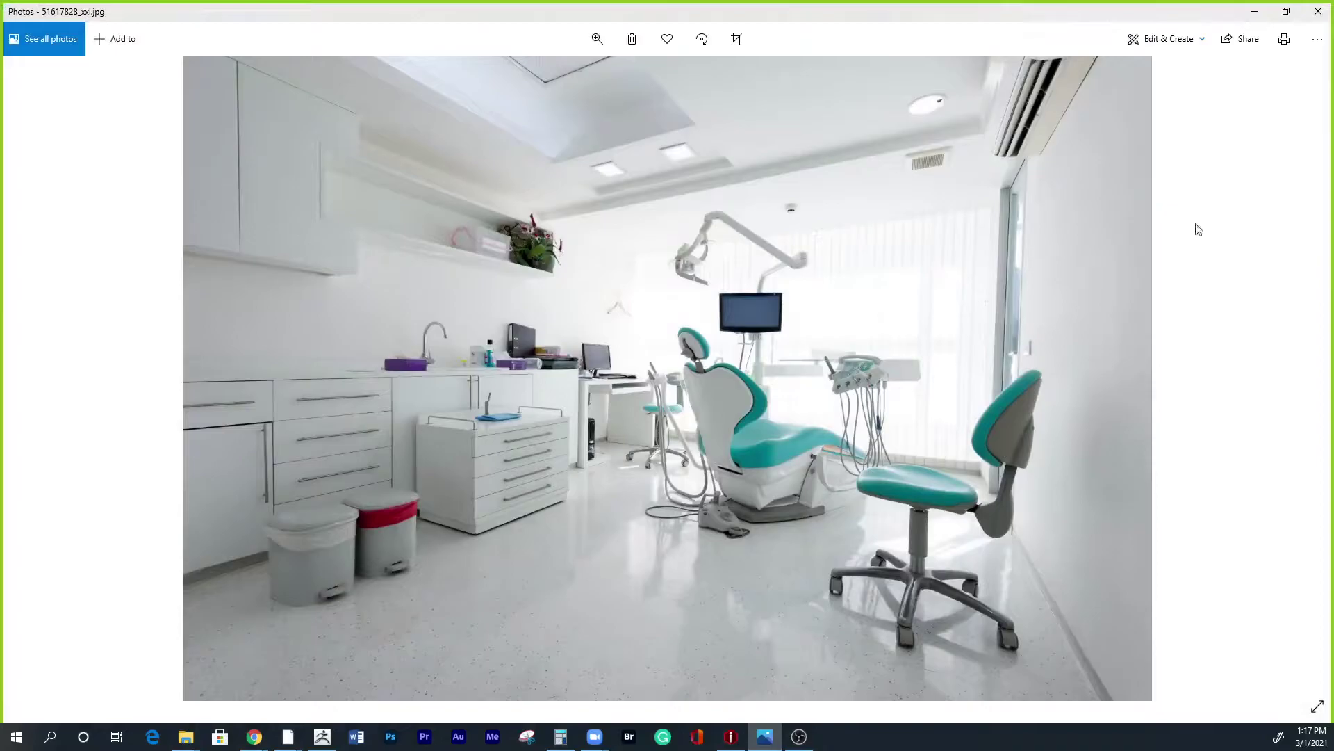
pyautogui.click(1254, 11)
# Insert an edge loop around the rim of the front backrest cushion with Multi-Cut.
pyautogui.keyDown('alt'); pyautogui.moveTo(574, 512); pyautogui.dragTo(552, 499); pyautogui.keyUp('alt')
pyautogui.keyDown('shift'); pyautogui.rightClick(544, 335); pyautogui.keyUp('shift')
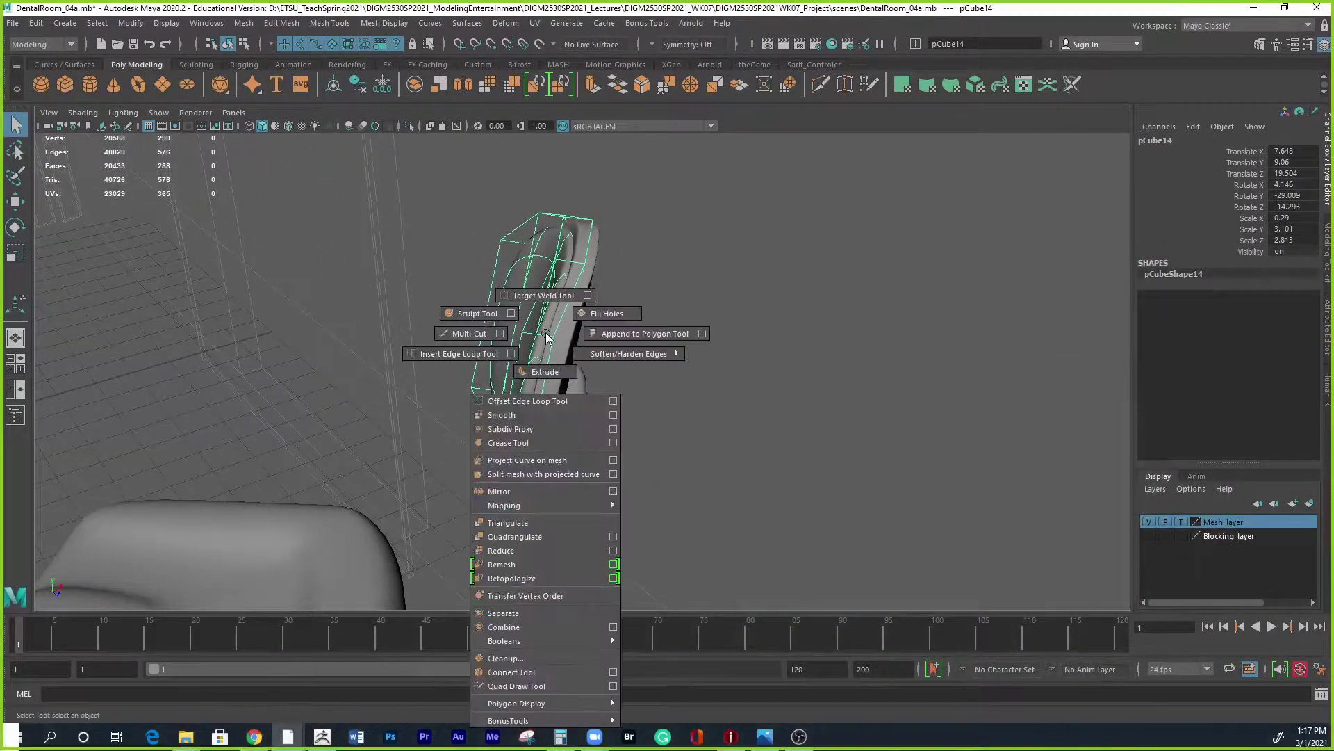
pyautogui.click(470, 333)
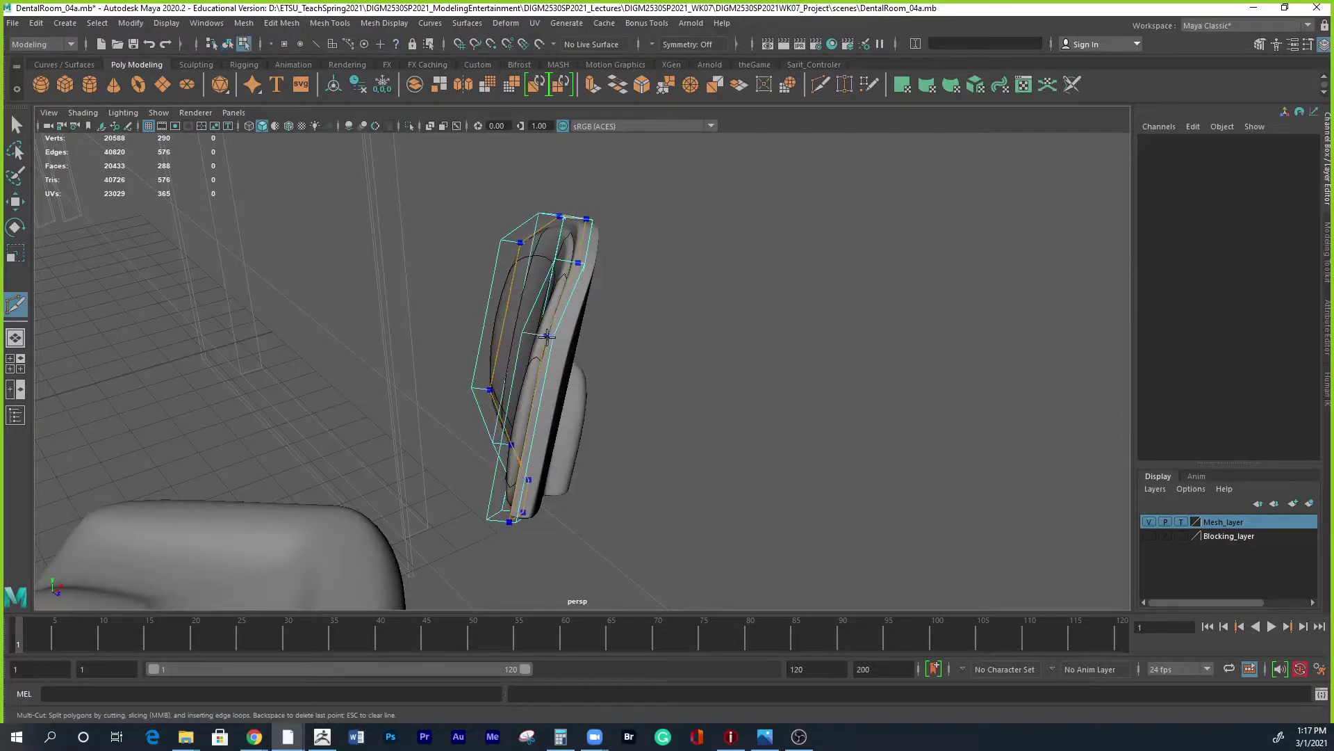
pyautogui.keyDown('ctrl'); pyautogui.click(549, 337); pyautogui.keyUp('ctrl')
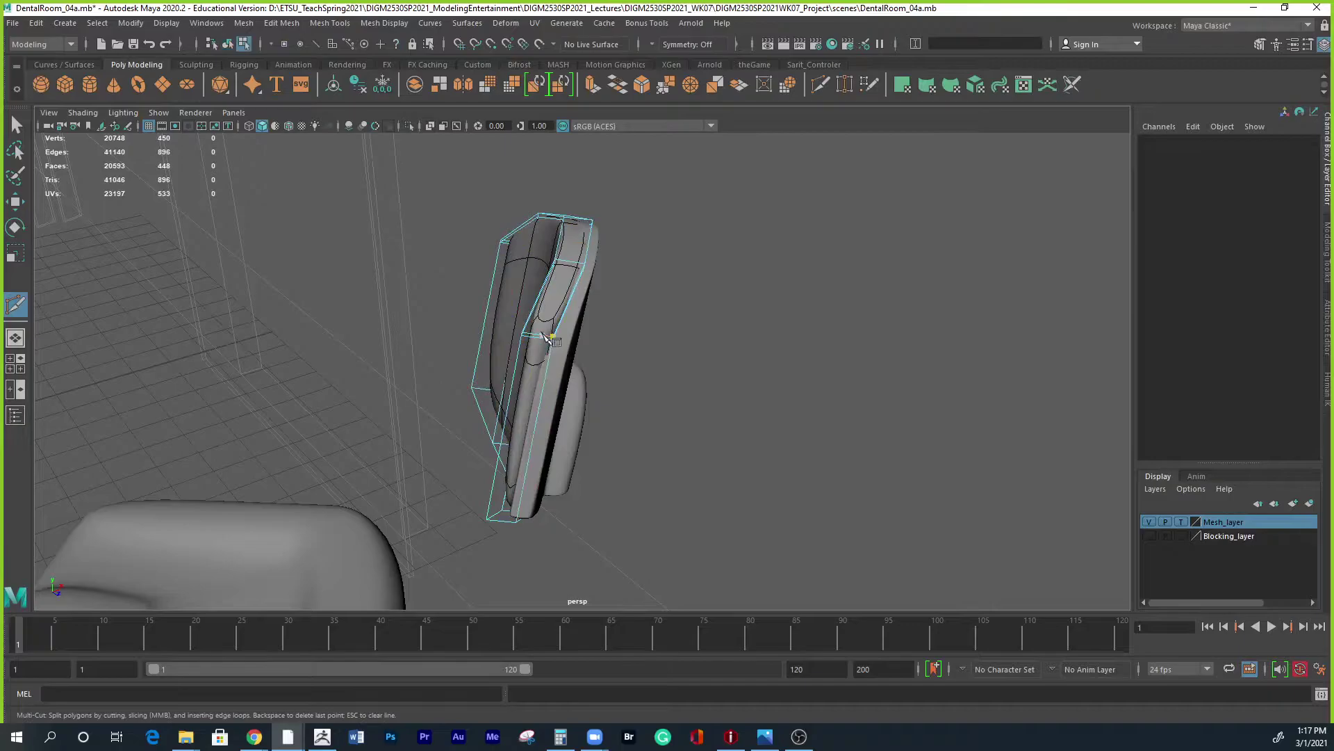
# Undo the last edge loop on the stool's backrest cushion and insert a new one close to the cushion's back edge.
pyautogui.keyDown('alt'); pyautogui.moveTo(643, 520); pyautogui.dragTo(632, 545); pyautogui.keyUp('alt')
pyautogui.keyDown('alt'); pyautogui.moveTo(632, 545); pyautogui.dragTo(683, 424, button='right'); pyautogui.keyUp('alt')
pyautogui.keyDown('alt'); pyautogui.moveTo(683, 424); pyautogui.dragTo(622, 411); pyautogui.keyUp('alt')
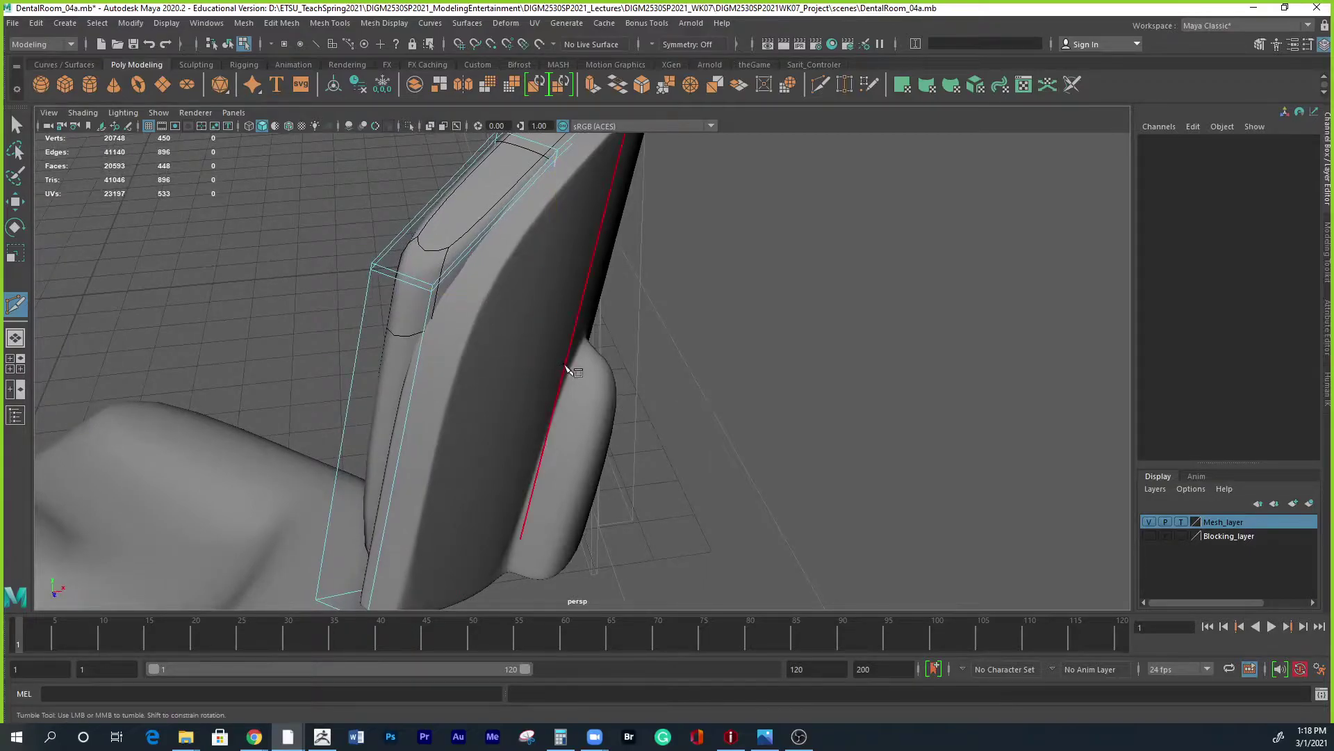
pyautogui.hotkey('ctrl', 'z')
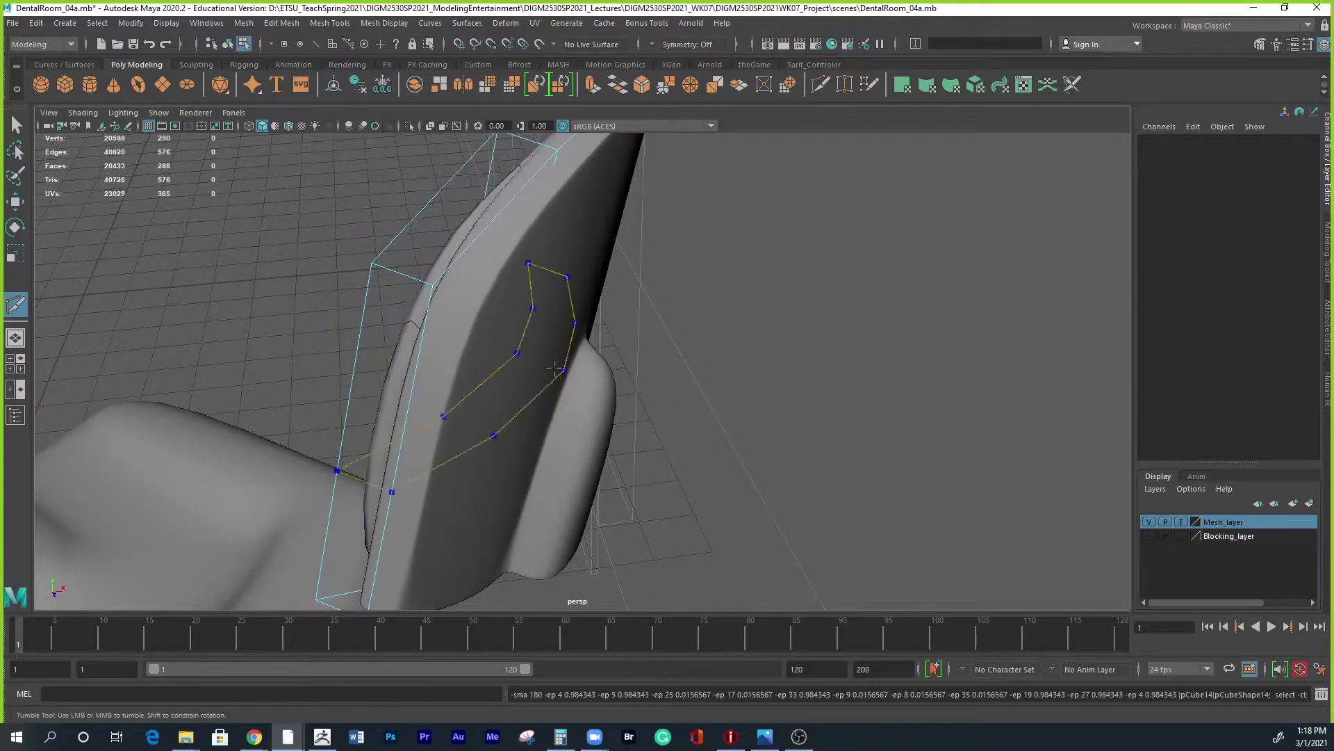
pyautogui.keyDown('ctrl'); pyautogui.click(425, 282); pyautogui.keyUp('ctrl')
pyautogui.keyDown('alt'); pyautogui.moveTo(652, 455); pyautogui.dragTo(822, 444); pyautogui.keyUp('alt')
pyautogui.keyDown('alt'); pyautogui.moveTo(822, 444); pyautogui.dragTo(620, 482, button='right'); pyautogui.keyUp('alt')
pyautogui.keyDown('alt'); pyautogui.moveTo(617, 480); pyautogui.dragTo(518, 404); pyautogui.keyUp('alt')
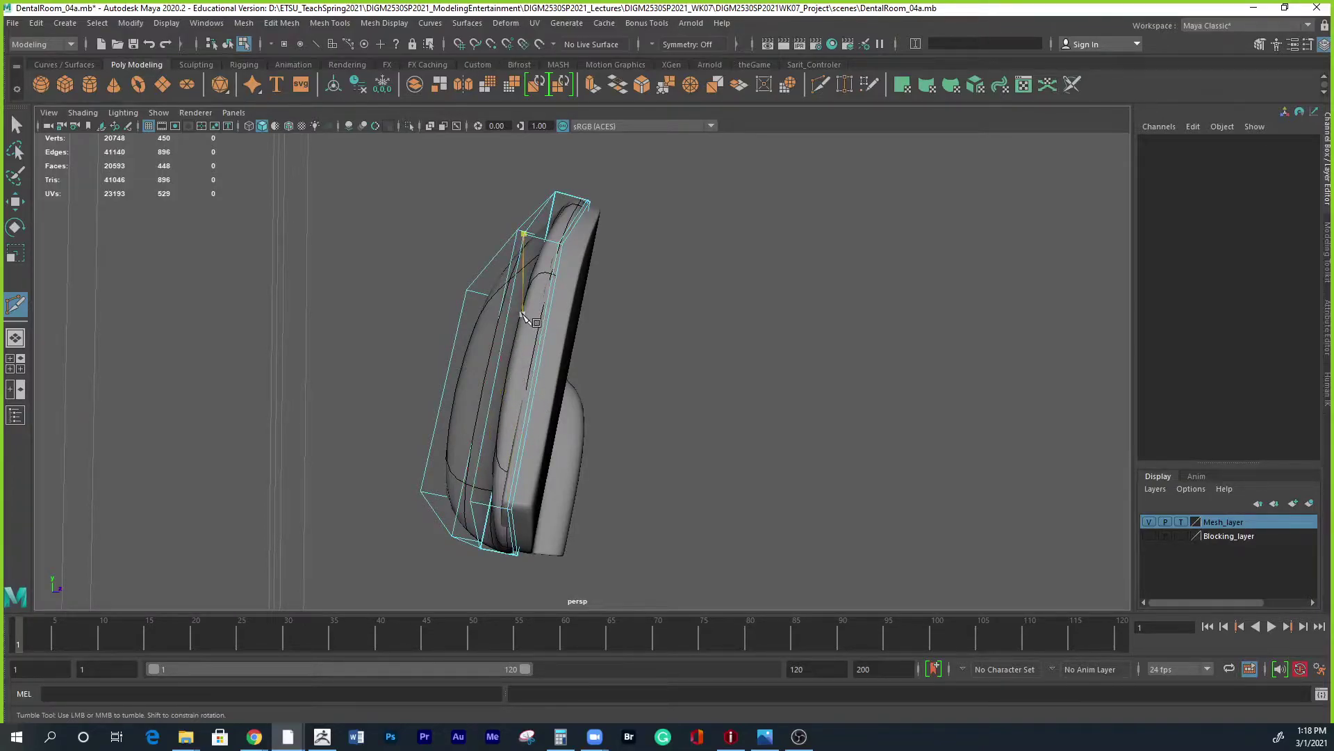
# Scale the whole backrest cushion to about 0.303, 3.236, 2.934 and move it to about 7.583, 9.071, 19.467.
pyautogui.press('q')
pyautogui.moveTo(514, 315); pyautogui.dragTo(537, 368, button='right')
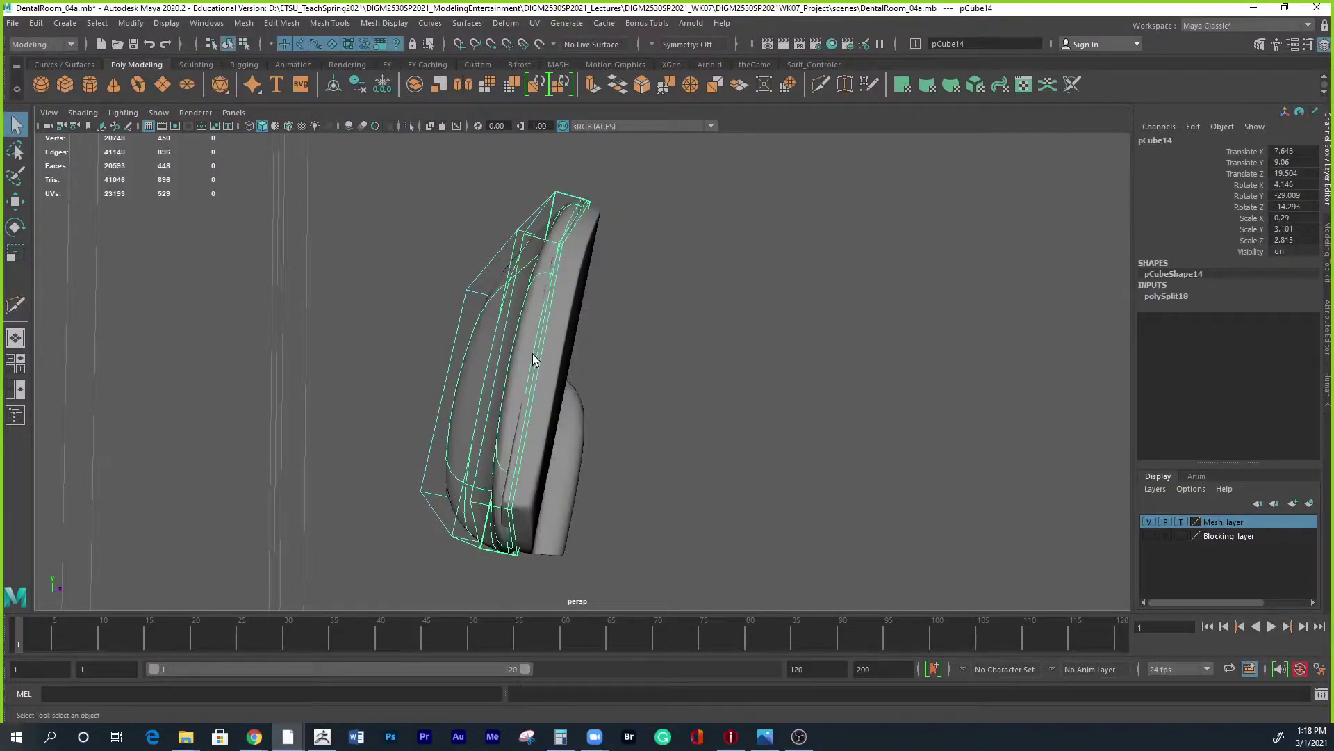
pyautogui.press('r')
pyautogui.keyDown('alt'); pyautogui.moveTo(565, 448); pyautogui.dragTo(566, 406); pyautogui.keyUp('alt')
pyautogui.moveTo(534, 327); pyautogui.dragTo(559, 323)
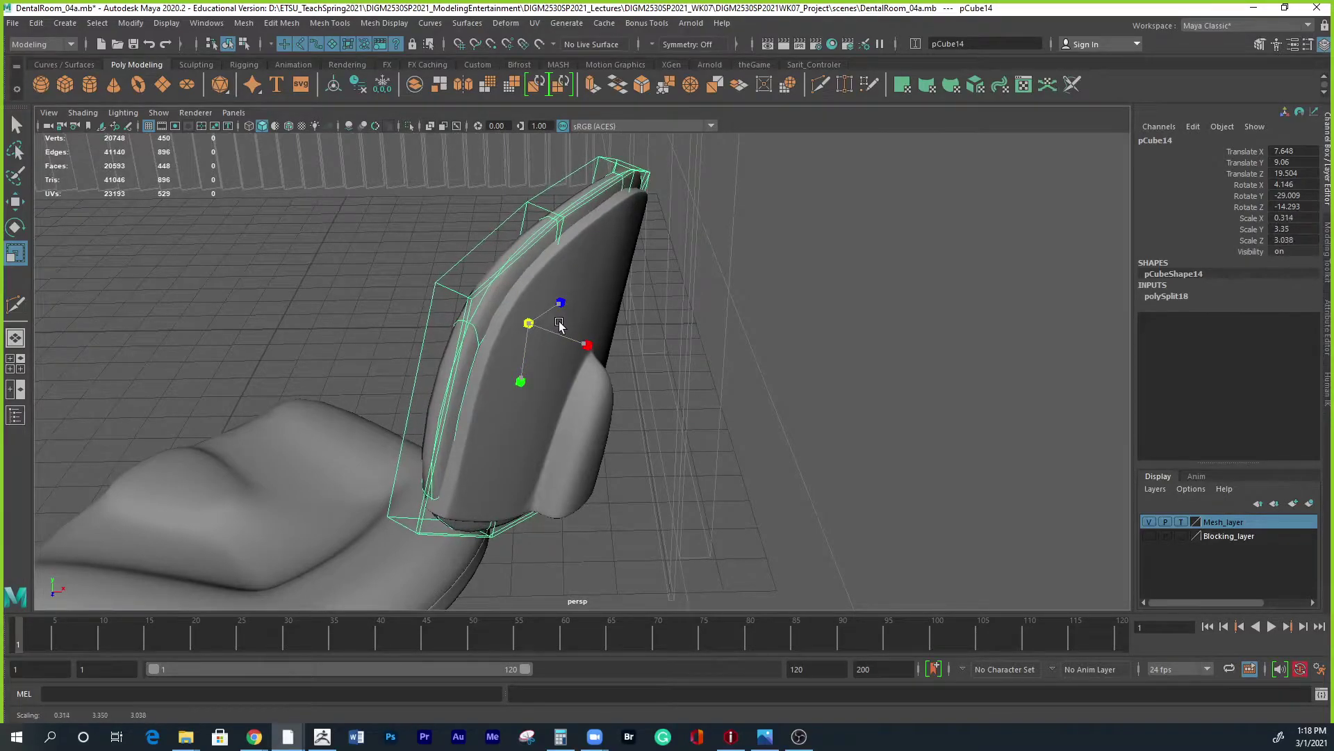
pyautogui.keyDown('alt'); pyautogui.moveTo(541, 426); pyautogui.dragTo(595, 431); pyautogui.keyUp('alt')
pyautogui.press('w')
pyautogui.moveTo(568, 356)
pyautogui.mouseDown()
pyautogui.moveTo(481, 365)
pyautogui.moveTo(494, 378)
pyautogui.moveTo(596, 363)
pyautogui.moveTo(581, 367)
pyautogui.mouseUp()
pyautogui.press('r')
pyautogui.moveTo(492, 344); pyautogui.dragTo(646, 403)
pyautogui.hotkey('ctrl', 'z')
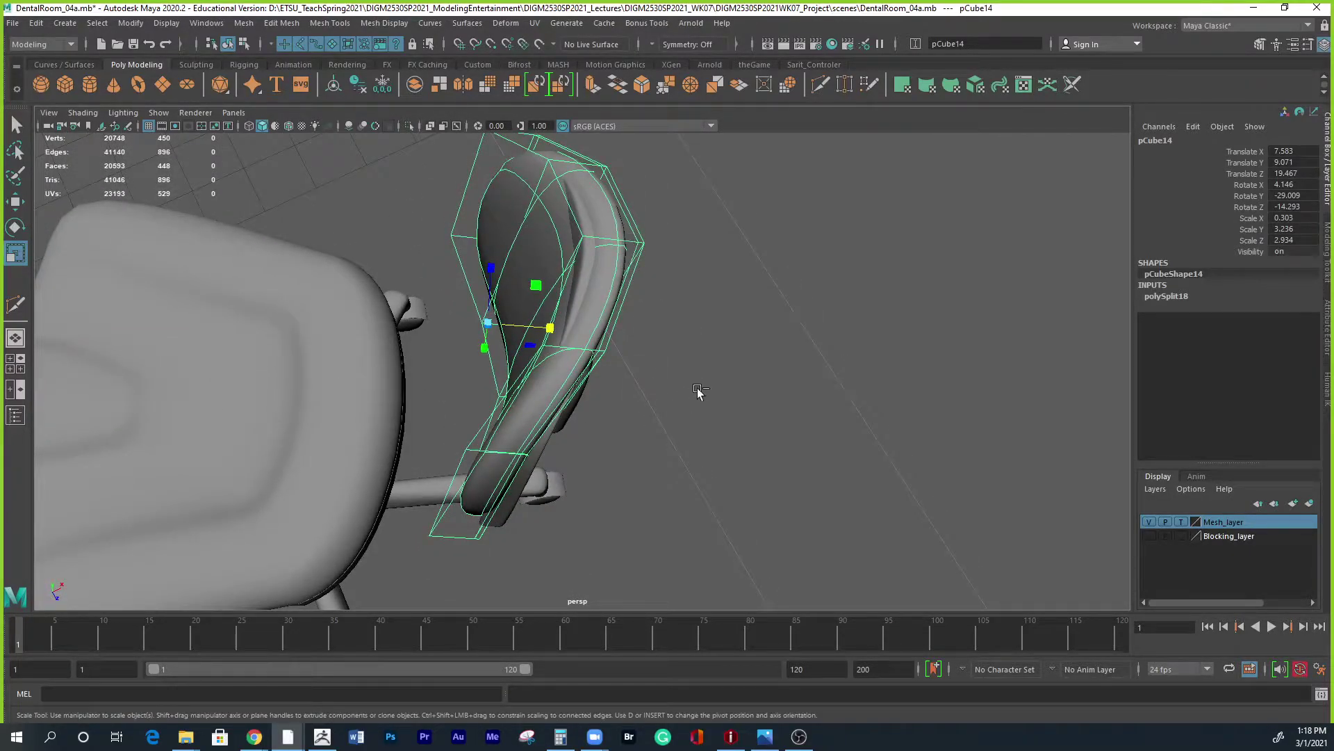
# Select the cushion's four large front faces and move them along the cushion's thickness with the move axis set to an edge.
pyautogui.moveTo(619, 402)
pyautogui.keyDown('alt'); pyautogui.mouseDown()
pyautogui.moveTo(742, 422)
pyautogui.moveTo(596, 502)
pyautogui.moveTo(619, 381)
pyautogui.mouseUp(); pyautogui.keyUp('alt')
pyautogui.moveTo(465, 358); pyautogui.dragTo(446, 394, button='right')
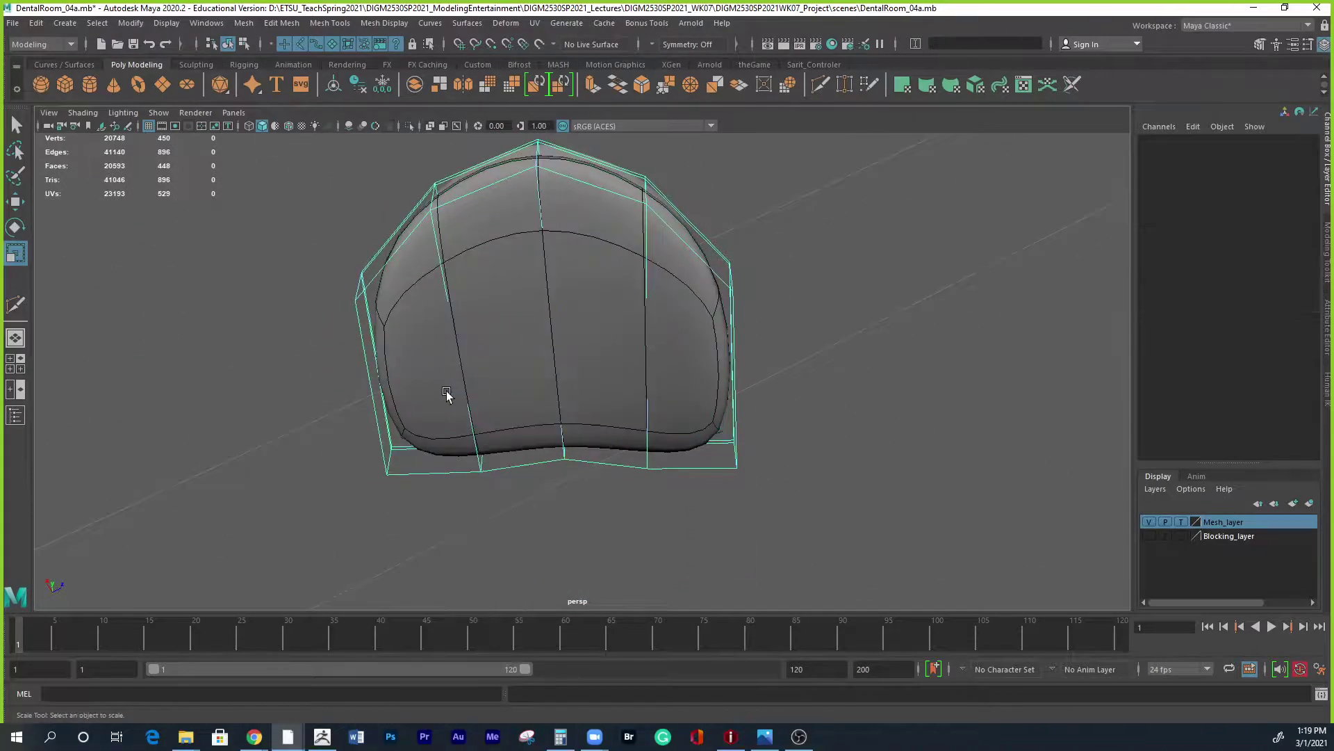
pyautogui.click(446, 394)
pyautogui.keyDown('shift'); pyautogui.click(522, 403); pyautogui.keyUp('shift')
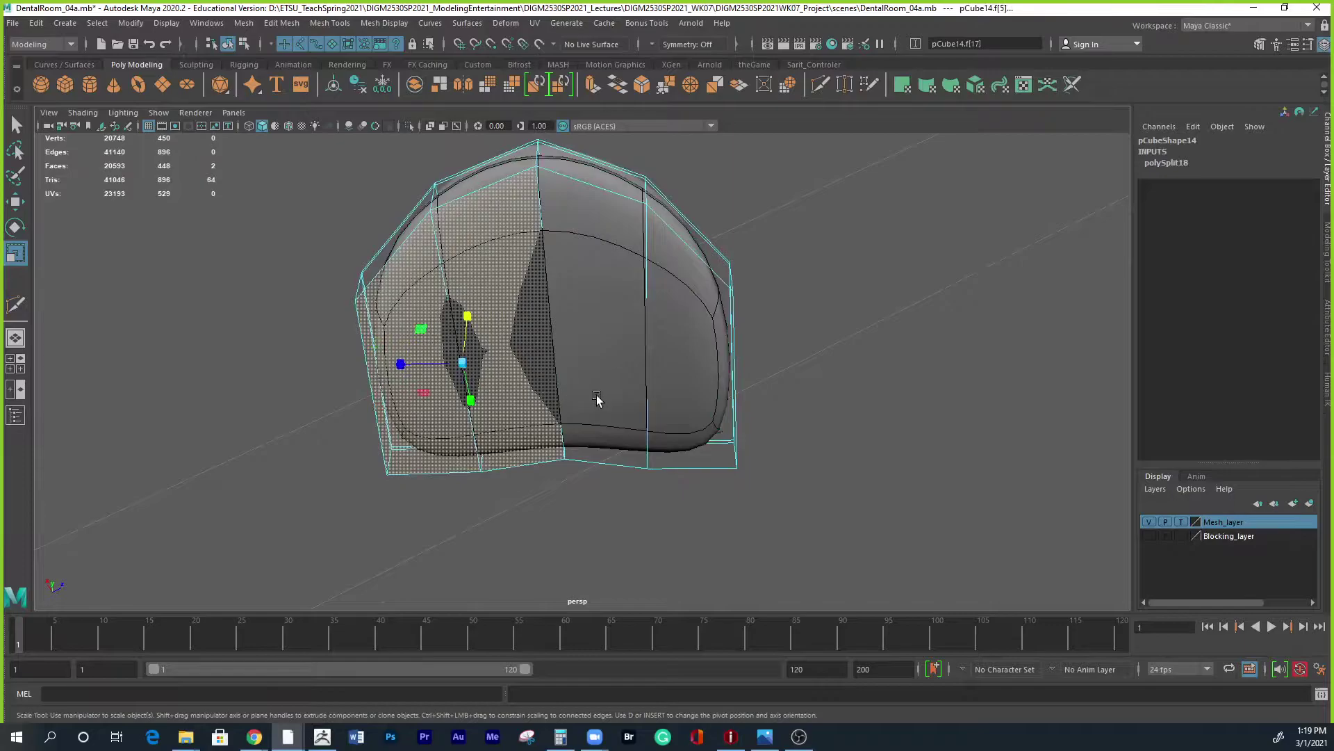
pyautogui.keyDown('shift'); pyautogui.click(626, 403); pyautogui.keyUp('shift')
pyautogui.keyDown('shift'); pyautogui.click(688, 412); pyautogui.keyUp('shift')
pyautogui.keyDown('alt'); pyautogui.moveTo(675, 495); pyautogui.dragTo(479, 514); pyautogui.keyUp('alt')
pyautogui.press('w')
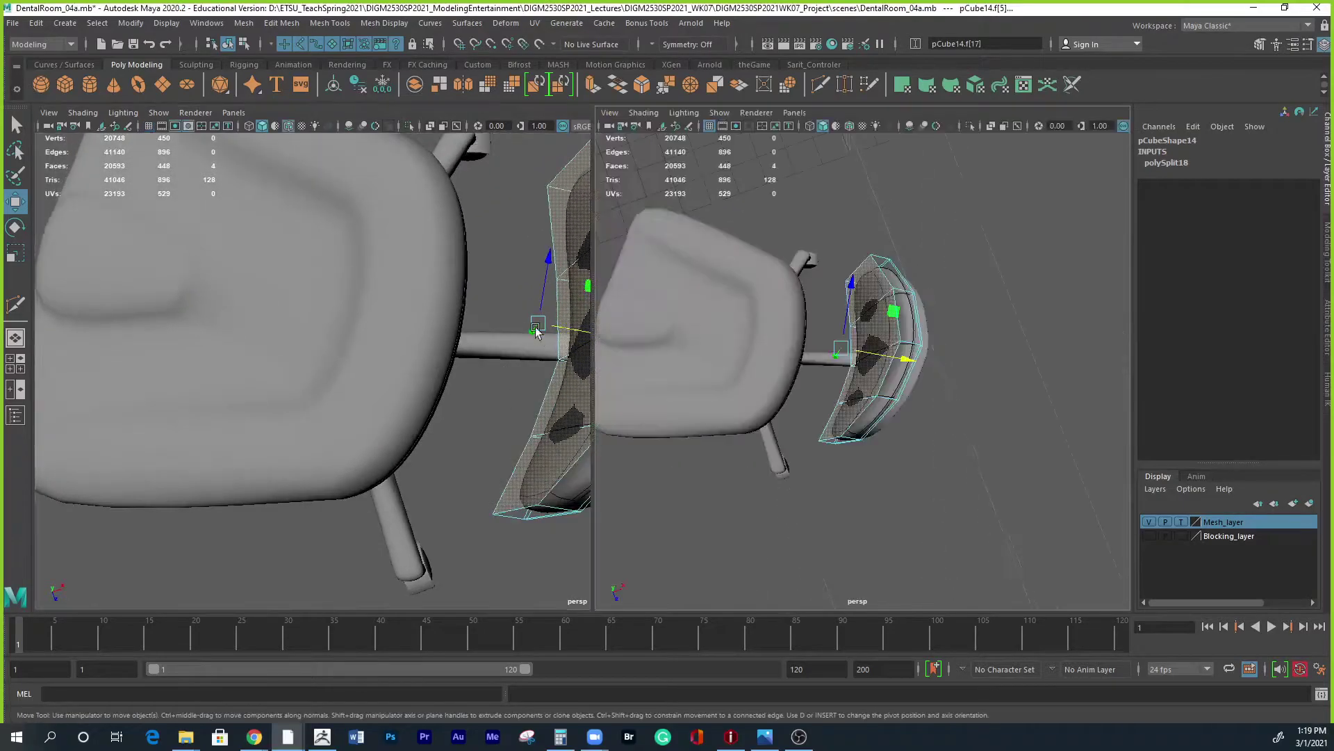
pyautogui.press('space')
pyautogui.keyDown('alt'); pyautogui.moveTo(736, 402); pyautogui.dragTo(563, 470); pyautogui.keyUp('alt')
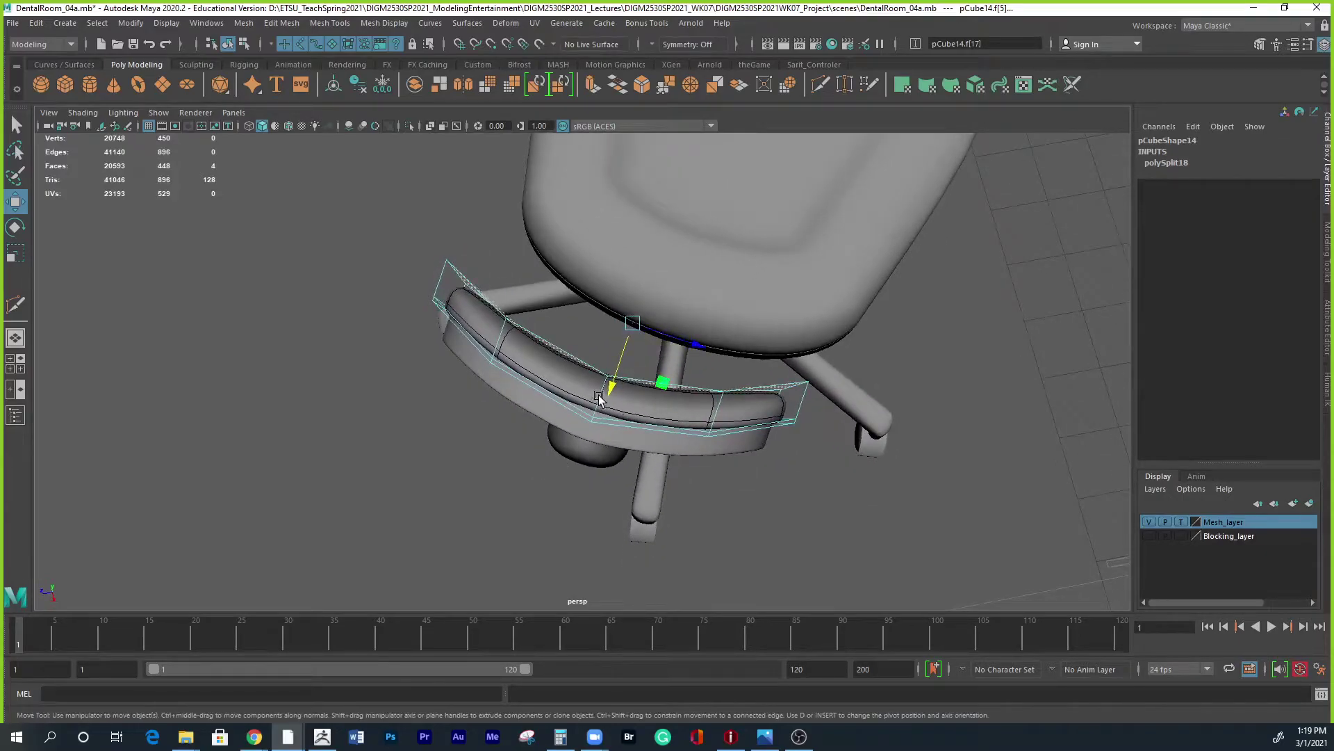
pyautogui.keyDown('alt'); pyautogui.moveTo(596, 400); pyautogui.dragTo(592, 425); pyautogui.keyUp('alt')
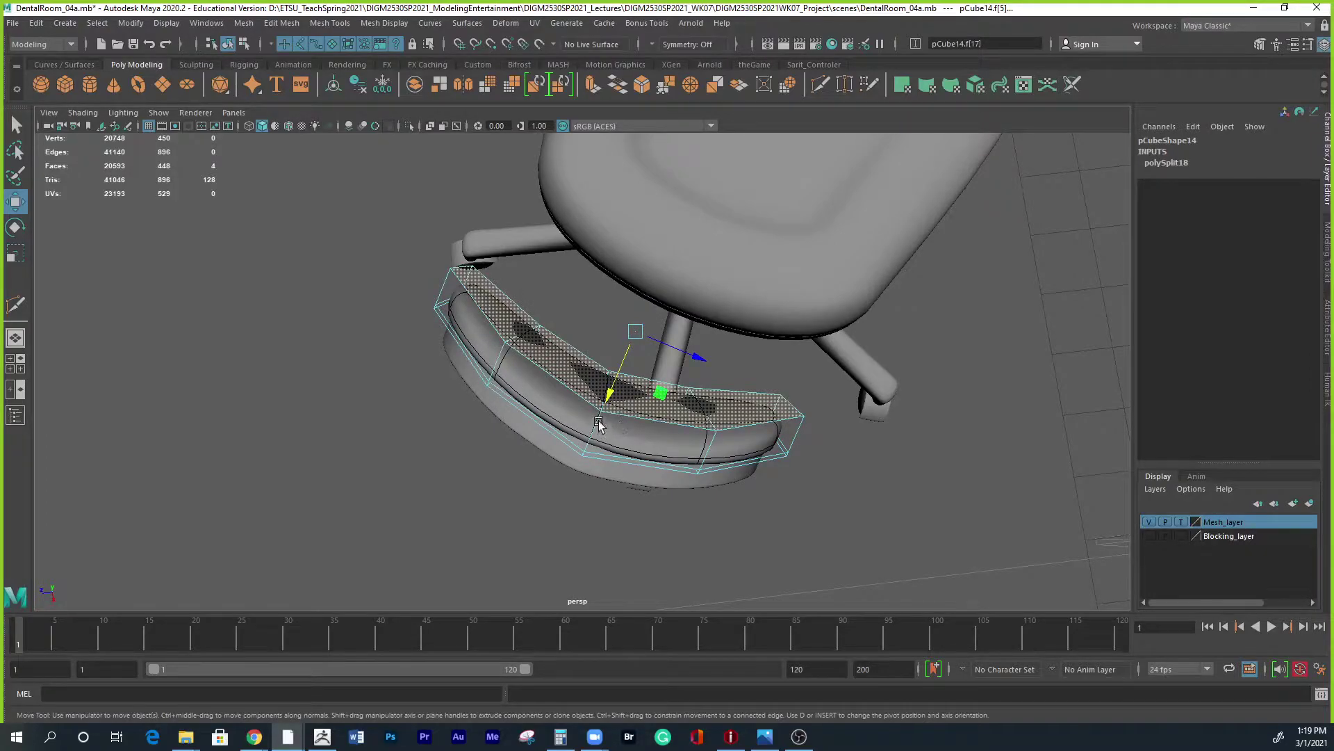
pyautogui.keyDown('alt'); pyautogui.moveTo(617, 479); pyautogui.dragTo(596, 422); pyautogui.keyUp('alt')
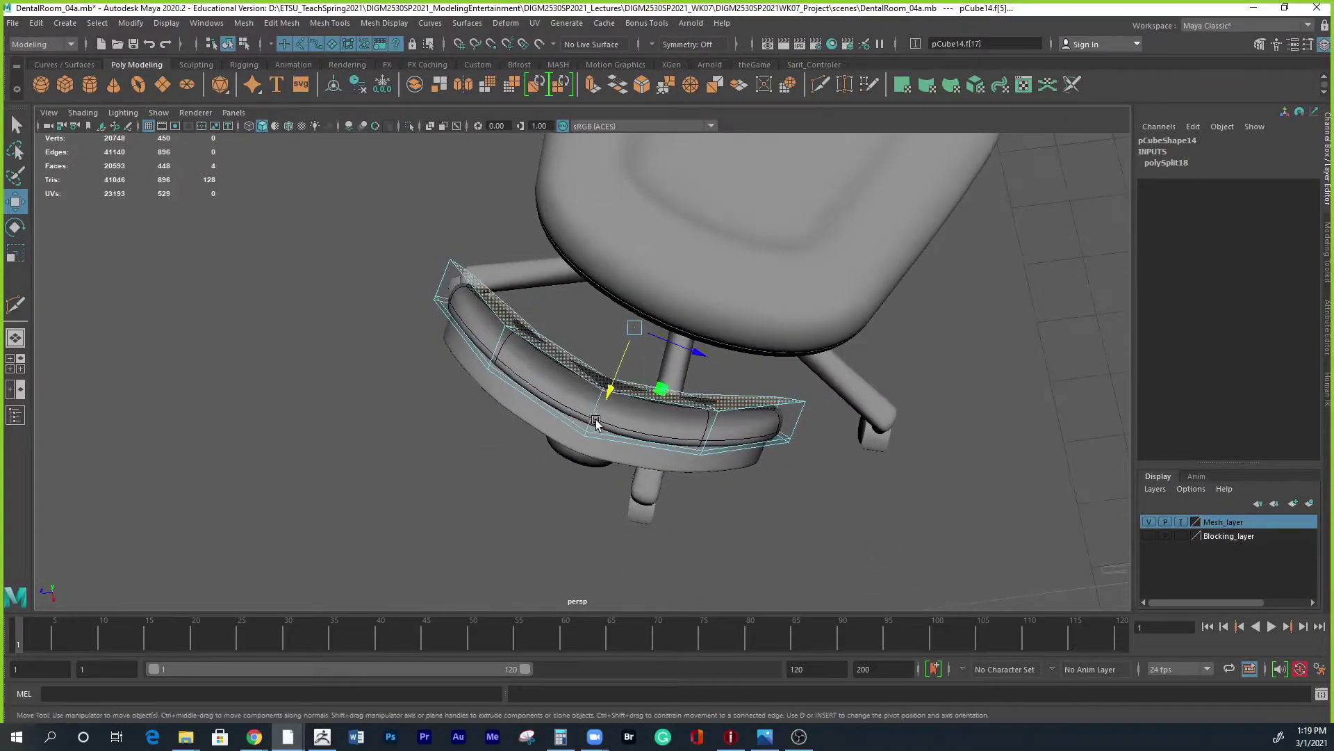
pyautogui.click(620, 388)
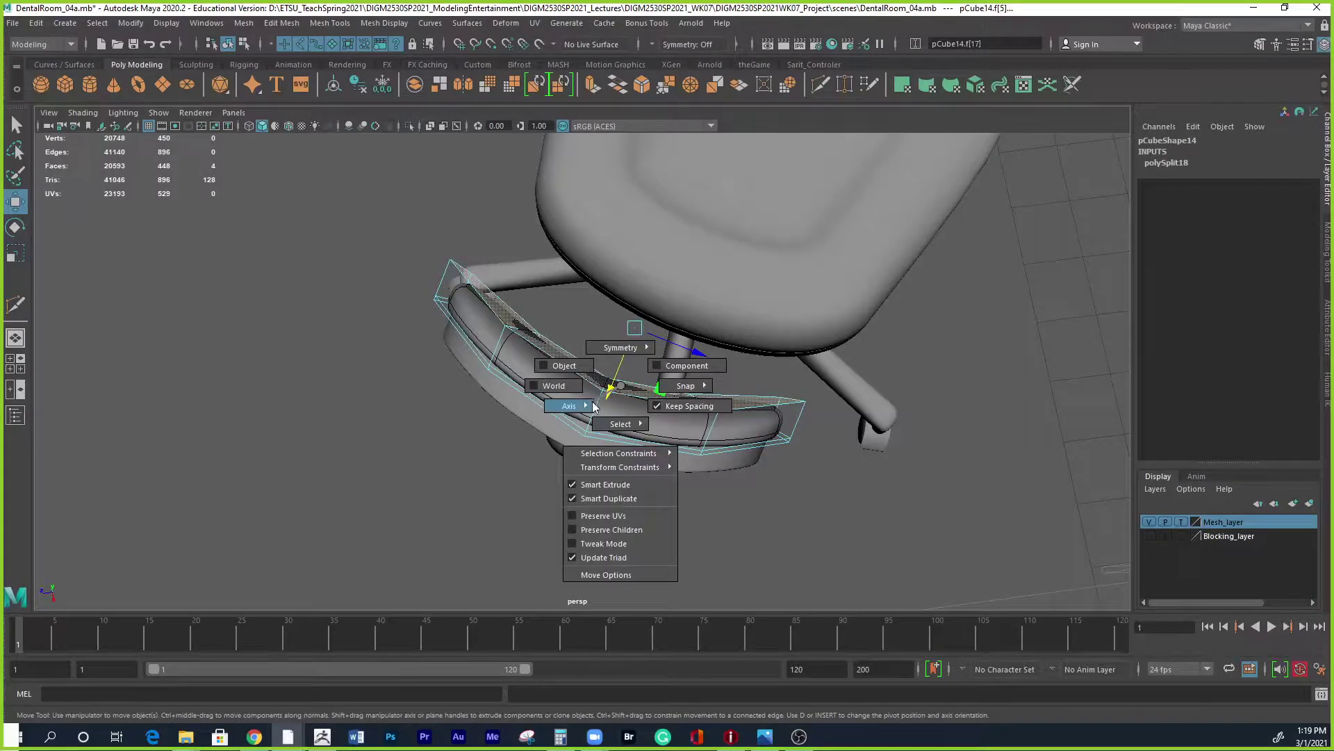
pyautogui.click(593, 405)
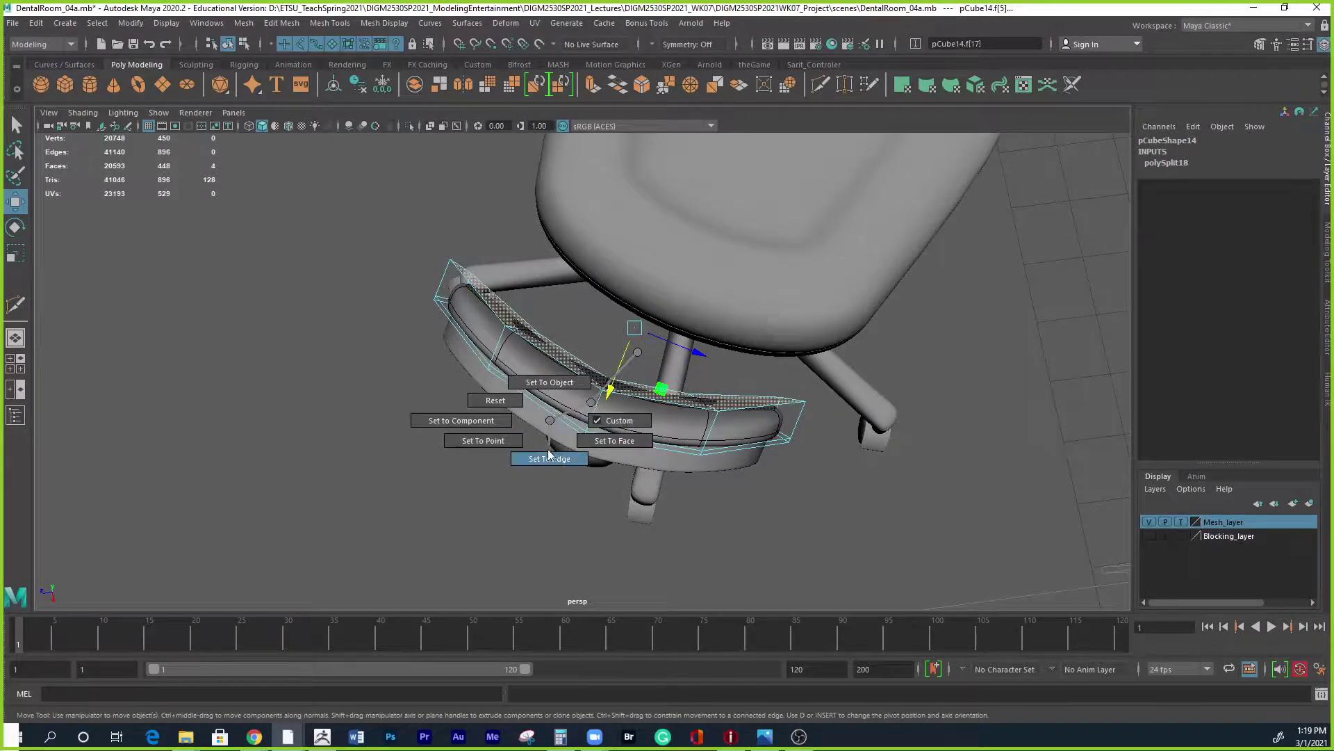
pyautogui.click(547, 461)
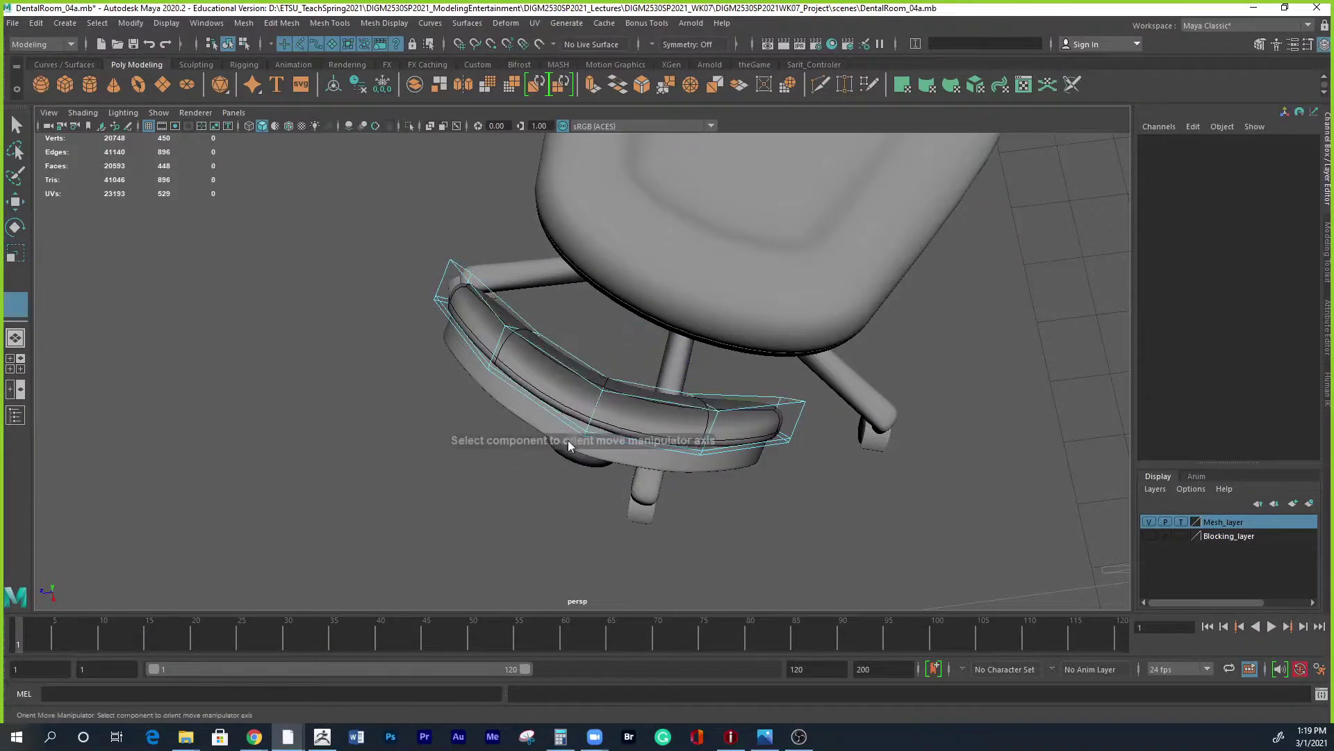
pyautogui.click(596, 417)
pyautogui.moveTo(610, 391); pyautogui.dragTo(843, 509)
# Check the stool's backrest in the dental room reference photo and compare it with the rear of the modelled backrest.
pyautogui.click(765, 735)
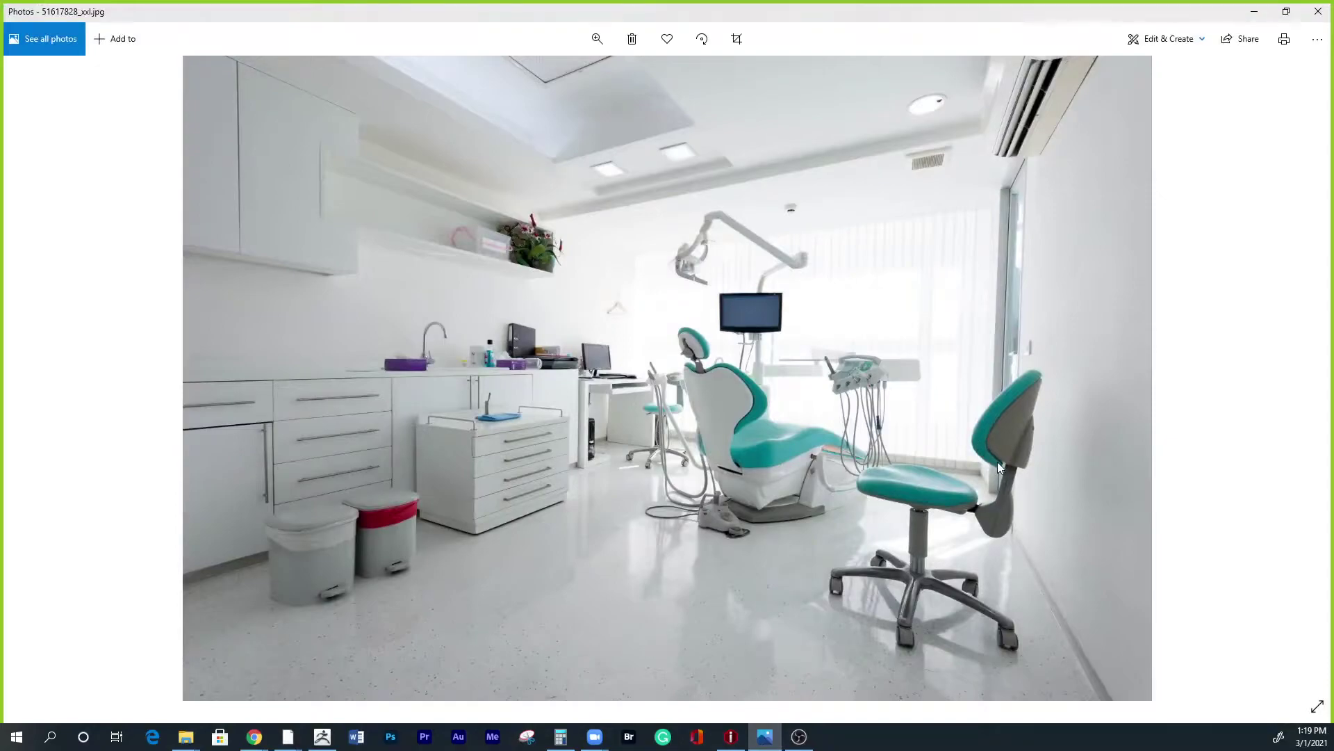
pyautogui.click(1255, 11)
pyautogui.keyDown('alt'); pyautogui.moveTo(799, 431); pyautogui.dragTo(530, 467); pyautogui.keyUp('alt')
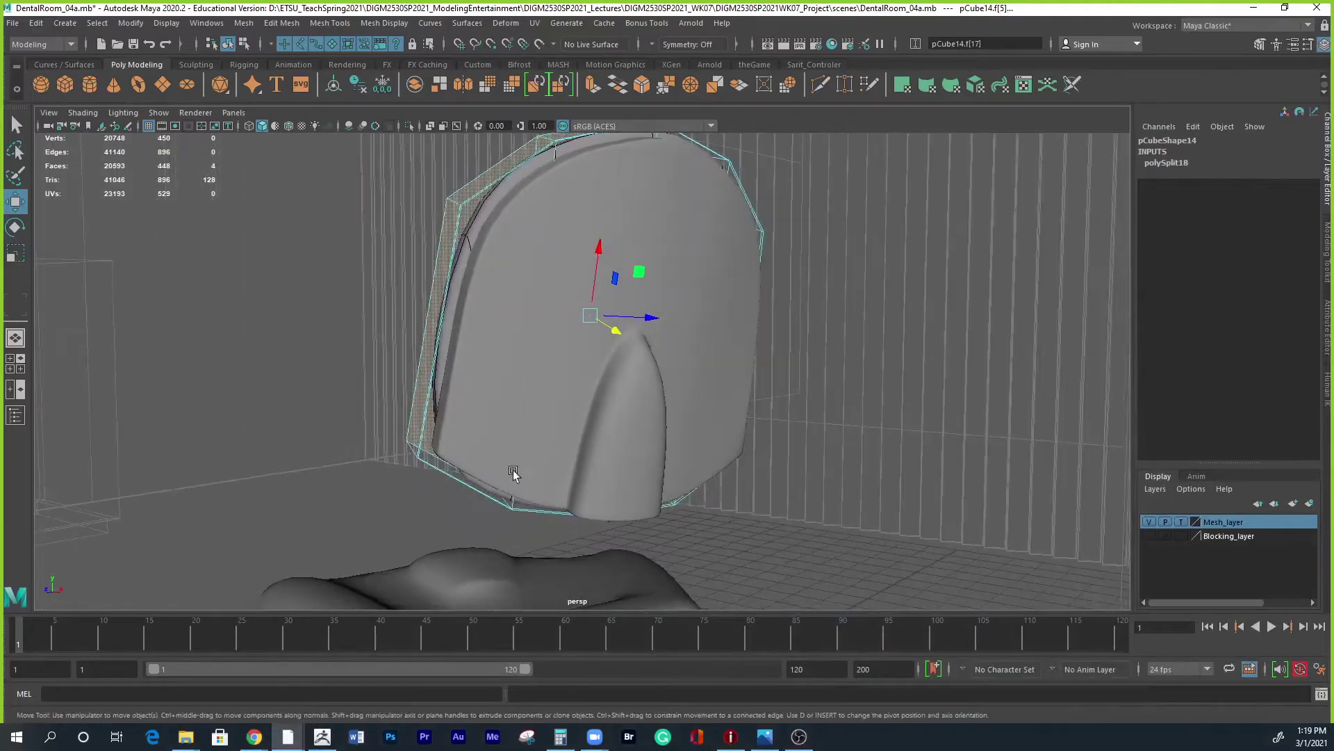
pyautogui.moveTo(450, 449)
pyautogui.keyDown('alt'); pyautogui.mouseDown()
pyautogui.moveTo(482, 447)
pyautogui.moveTo(453, 432)
pyautogui.moveTo(426, 452)
pyautogui.mouseUp(); pyautogui.keyUp('alt')
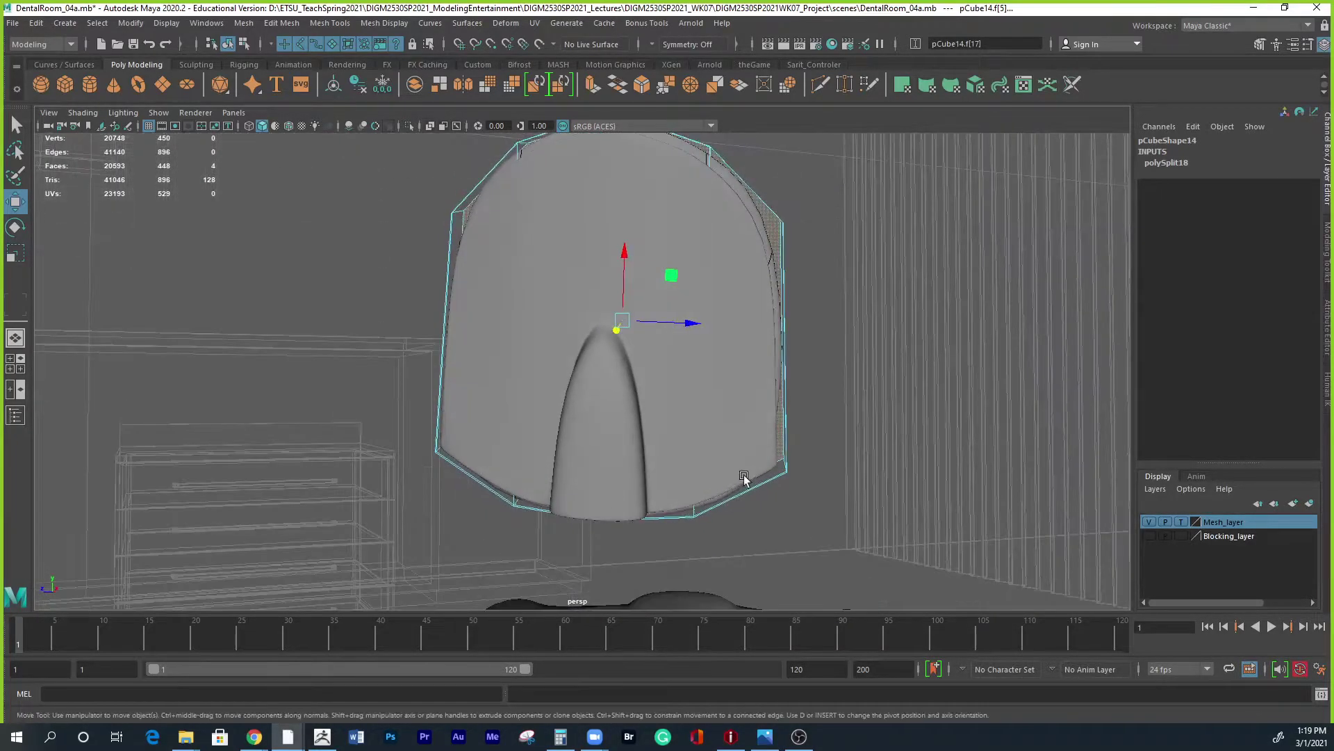
pyautogui.keyDown('alt'); pyautogui.moveTo(838, 474); pyautogui.dragTo(566, 329); pyautogui.keyUp('alt')
pyautogui.click(659, 398)
pyautogui.keyDown('alt'); pyautogui.moveTo(659, 398); pyautogui.dragTo(622, 465); pyautogui.keyUp('alt')
# Select the rear backrest shell, turn off its smooth preview, and switch to edge selection at its lower corner.
pyautogui.moveTo(564, 337); pyautogui.dragTo(615, 320, button='right')
pyautogui.click(631, 427)
pyautogui.keyDown('alt'); pyautogui.moveTo(661, 539); pyautogui.dragTo(605, 417); pyautogui.keyUp('alt')
pyautogui.press('1')
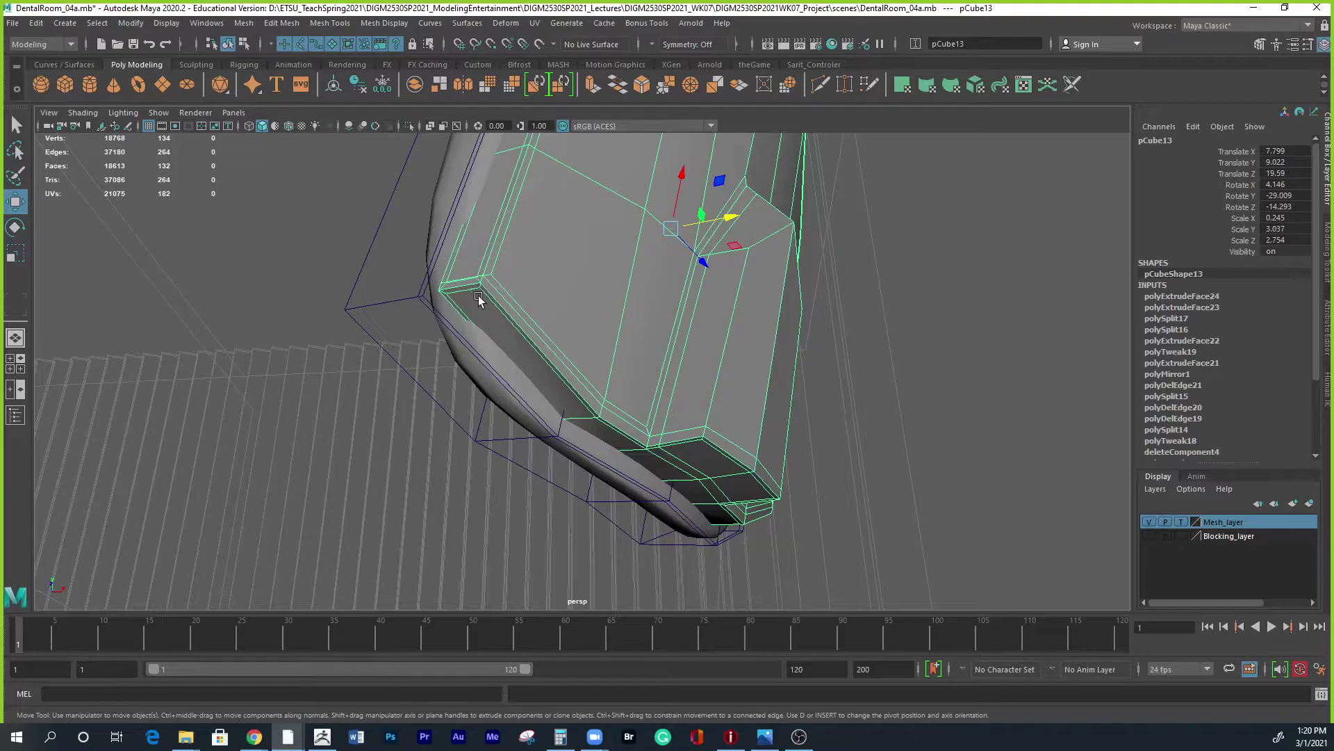
pyautogui.keyDown('alt'); pyautogui.moveTo(468, 295); pyautogui.dragTo(612, 300); pyautogui.keyUp('alt')
pyautogui.moveTo(591, 306); pyautogui.dragTo(606, 286, button='right')
pyautogui.keyDown('alt'); pyautogui.moveTo(606, 286); pyautogui.dragTo(514, 381); pyautogui.keyUp('alt')
pyautogui.keyDown('alt'); pyautogui.moveTo(515, 381); pyautogui.dragTo(564, 397, button='right'); pyautogui.keyUp('alt')
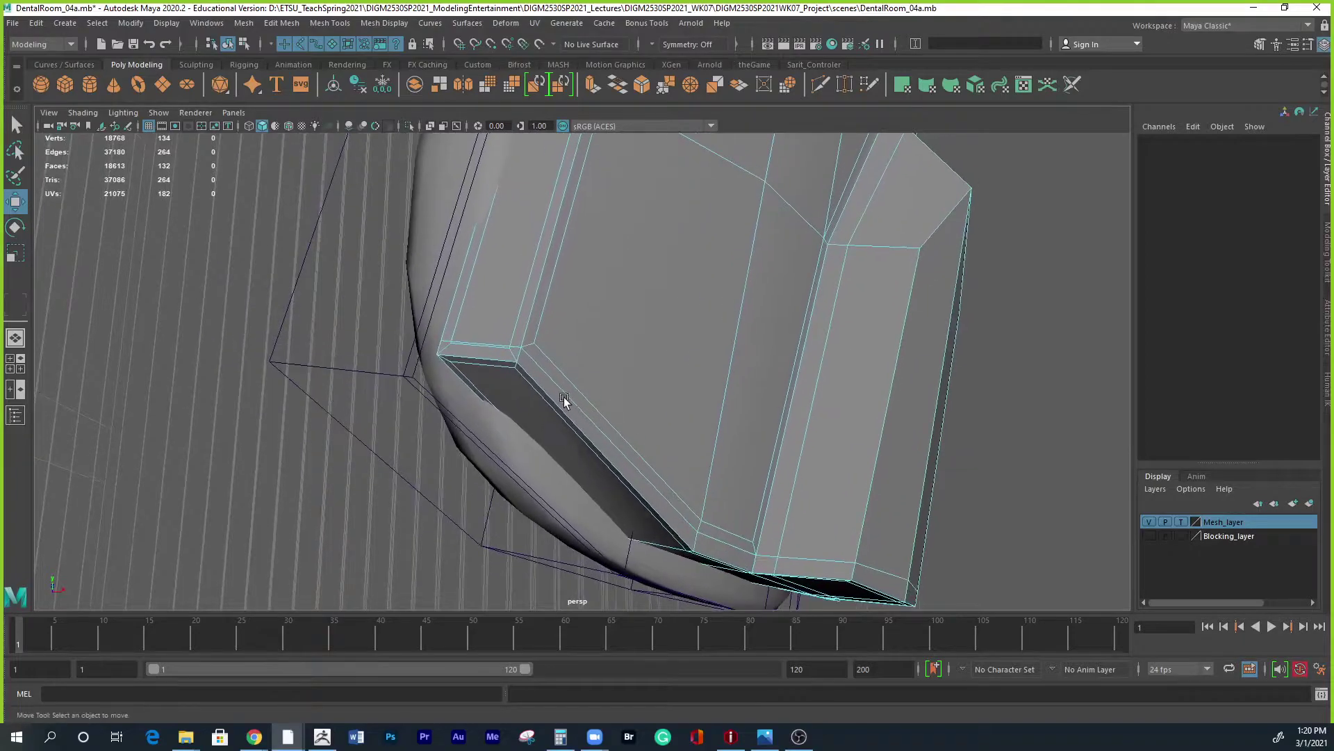
# Delete the closely spaced edge loops along the shell's lower rim and side wall, checking the shape with smooth preview.
pyautogui.click(528, 345)
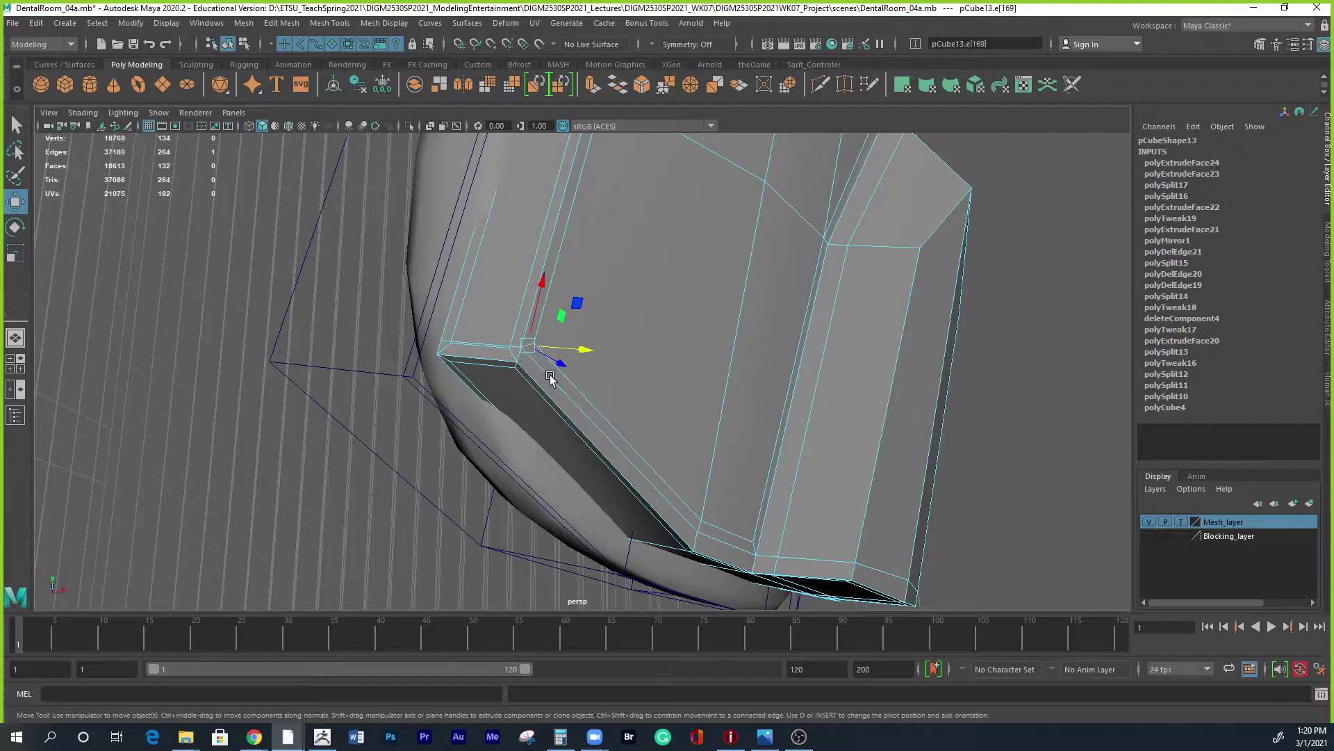
pyautogui.keyDown('shift'); pyautogui.click(536, 394); pyautogui.keyUp('shift')
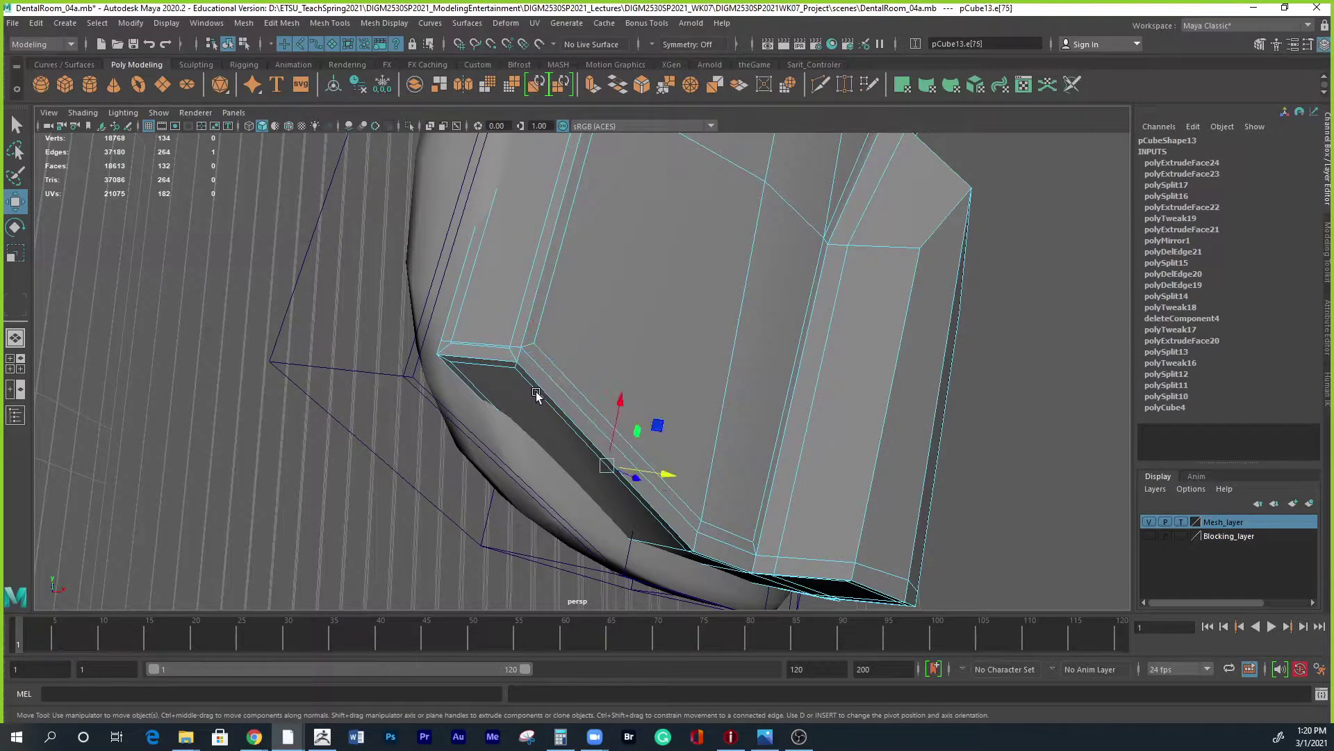
pyautogui.keyDown('shift'); pyautogui.click(504, 372); pyautogui.keyUp('shift')
pyautogui.keyDown('shift'); pyautogui.click(477, 391); pyautogui.keyUp('shift')
pyautogui.keyDown('shift'); pyautogui.doubleClick(472, 343); pyautogui.keyUp('shift')
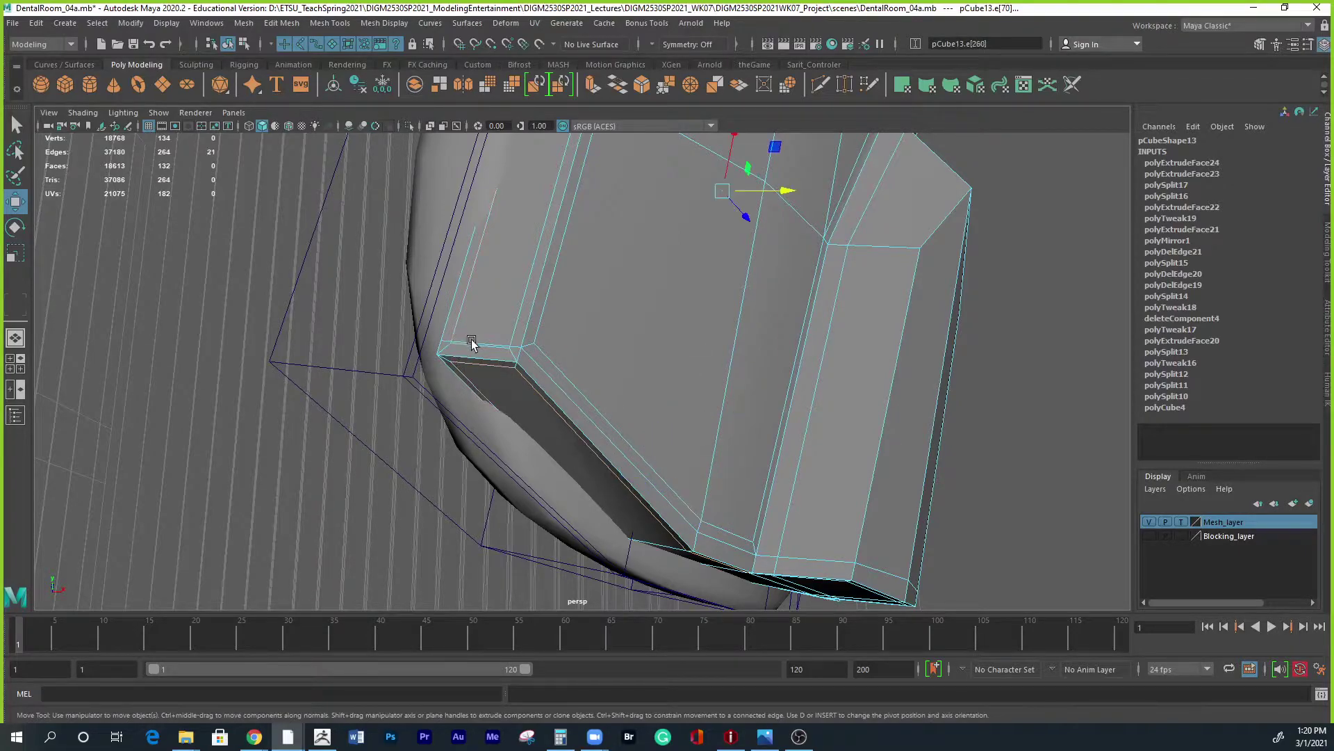
pyautogui.keyDown('shift'); pyautogui.doubleClick(513, 337); pyautogui.keyUp('shift')
pyautogui.keyDown('alt'); pyautogui.moveTo(555, 360); pyautogui.dragTo(631, 332); pyautogui.keyUp('alt')
pyautogui.keyDown('shift'); pyautogui.click(667, 240); pyautogui.keyUp('shift')
pyautogui.keyDown('shift'); pyautogui.moveTo(731, 199); pyautogui.dragTo(660, 215, button='right'); pyautogui.keyUp('shift')
pyautogui.moveTo(665, 430)
pyautogui.keyDown('alt'); pyautogui.mouseDown()
pyautogui.moveTo(656, 348)
pyautogui.moveTo(661, 411)
pyautogui.mouseUp(); pyautogui.keyUp('alt')
pyautogui.keyDown('alt'); pyautogui.moveTo(613, 358); pyautogui.dragTo(566, 516); pyautogui.keyUp('alt')
pyautogui.press('3')
pyautogui.press('1')
# Delete the supporting edge loops just above the shell's bottom edge, including those across the base of the central support.
pyautogui.moveTo(561, 512); pyautogui.dragTo(567, 321, button='right')
pyautogui.keyDown('alt'); pyautogui.moveTo(626, 556); pyautogui.dragTo(589, 541); pyautogui.keyUp('alt')
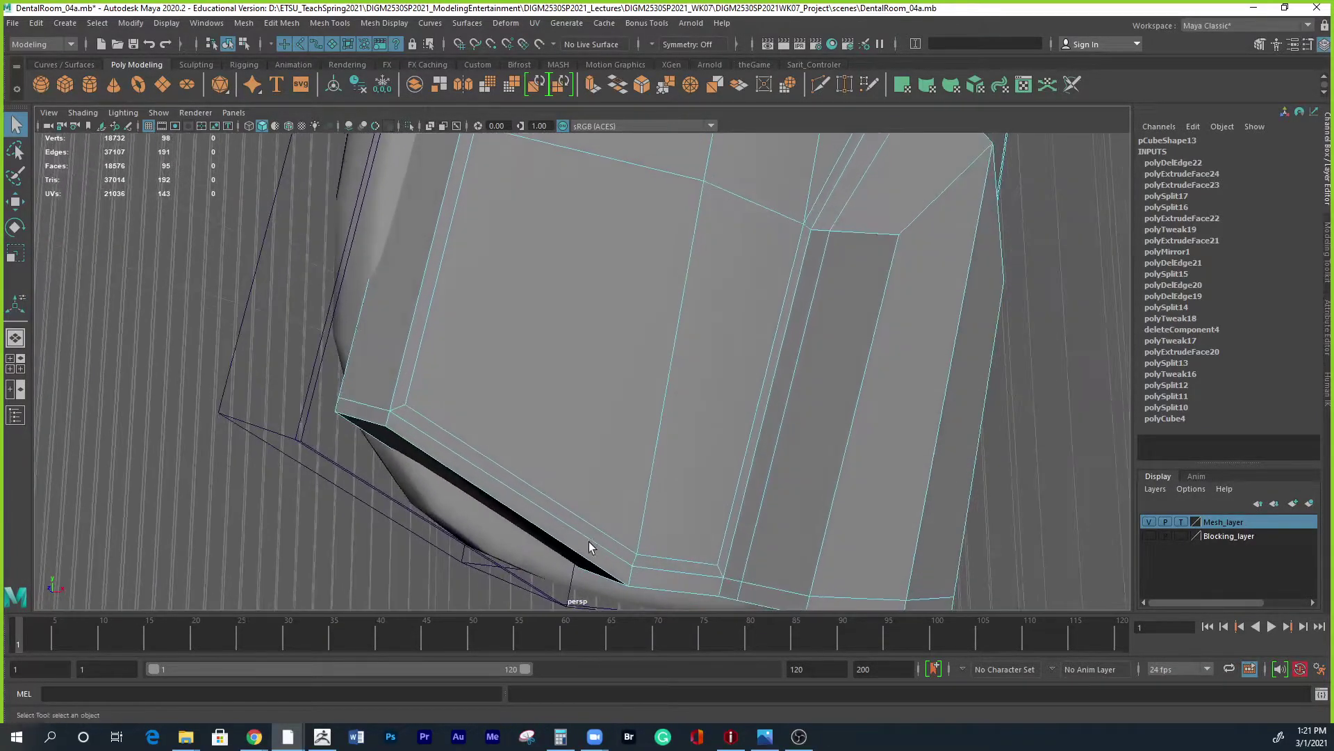
pyautogui.doubleClick(590, 539)
pyautogui.keyDown('shift'); pyautogui.doubleClick(755, 588); pyautogui.keyUp('shift')
pyautogui.keyDown('alt'); pyautogui.moveTo(941, 571); pyautogui.dragTo(729, 542); pyautogui.keyUp('alt')
pyautogui.keyDown('shift'); pyautogui.doubleClick(681, 505); pyautogui.keyUp('shift')
pyautogui.keyDown('alt'); pyautogui.moveTo(830, 512); pyautogui.dragTo(748, 531); pyautogui.keyUp('alt')
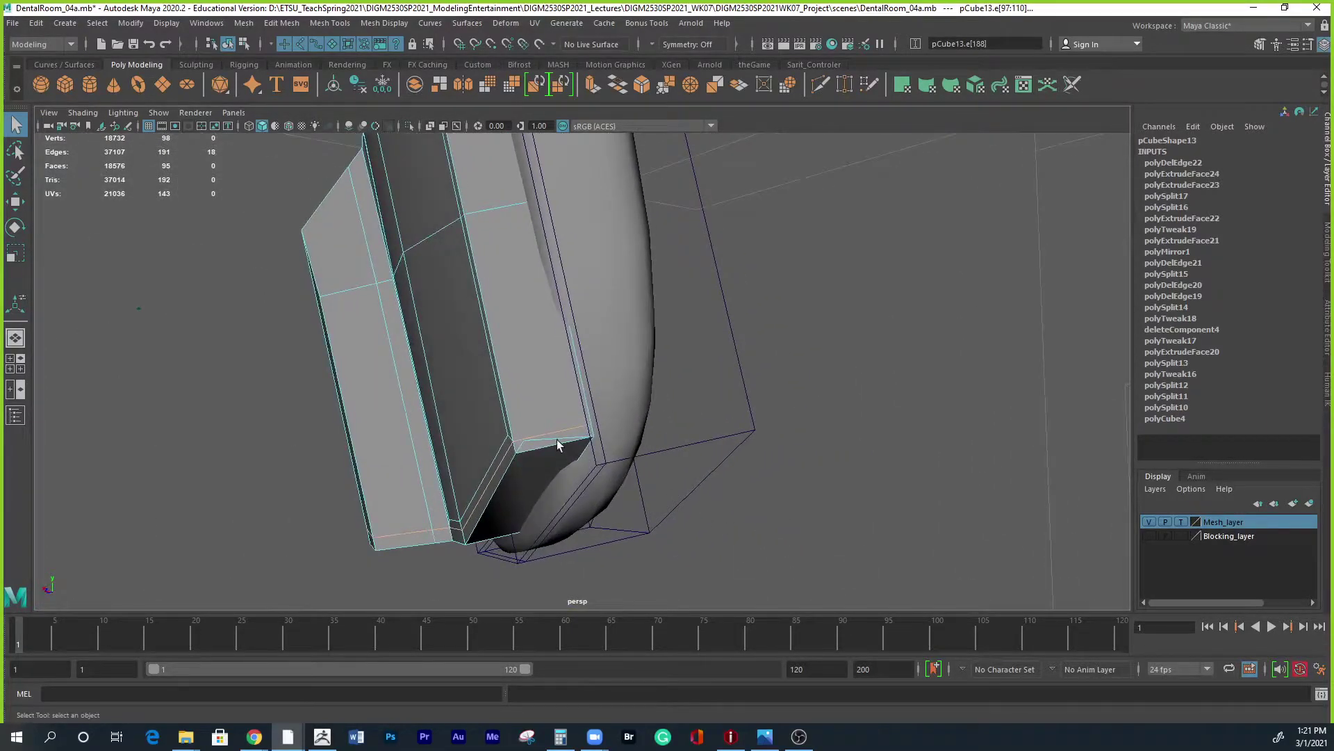
pyautogui.keyDown('shift'); pyautogui.moveTo(523, 448); pyautogui.dragTo(463, 467, button='right'); pyautogui.keyUp('shift')
# Delete the inset edge loop that follows the shell's rear outline and runs around the central support.
pyautogui.keyDown('alt'); pyautogui.moveTo(545, 508); pyautogui.dragTo(795, 513); pyautogui.keyUp('alt')
pyautogui.doubleClick(842, 482)
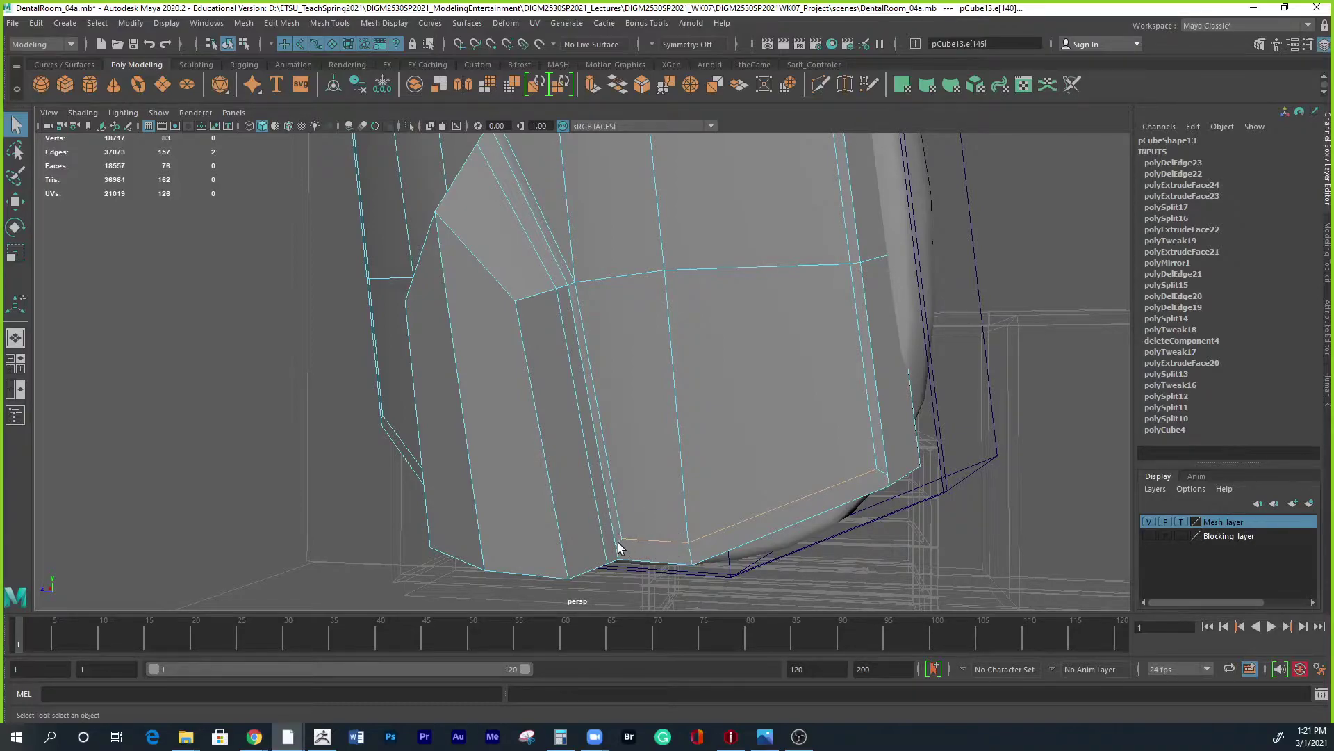
pyautogui.moveTo(636, 542)
pyautogui.keyDown('alt'); pyautogui.mouseDown()
pyautogui.moveTo(673, 515)
pyautogui.moveTo(679, 535)
pyautogui.moveTo(644, 513)
pyautogui.moveTo(658, 539)
pyautogui.moveTo(654, 528)
pyautogui.mouseUp(); pyautogui.keyUp('alt')
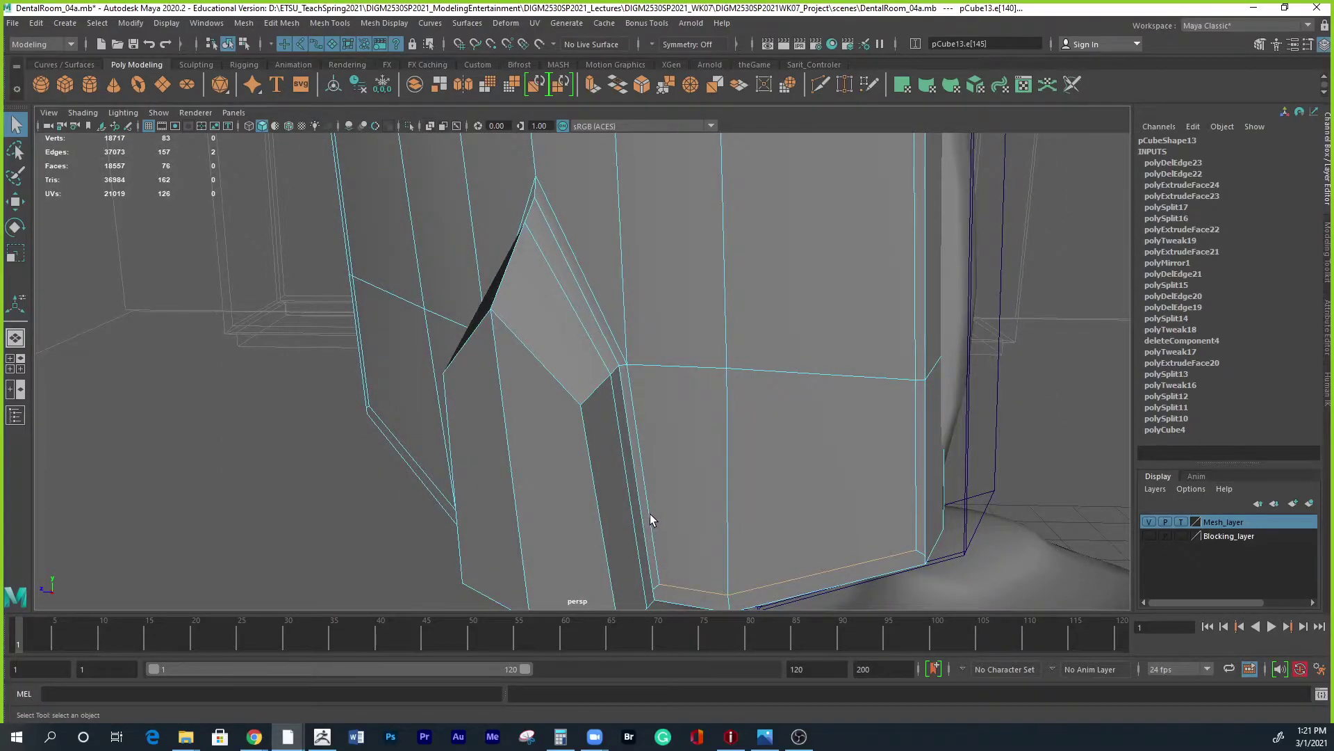
pyautogui.keyDown('alt'); pyautogui.moveTo(772, 512); pyautogui.dragTo(803, 518); pyautogui.keyUp('alt')
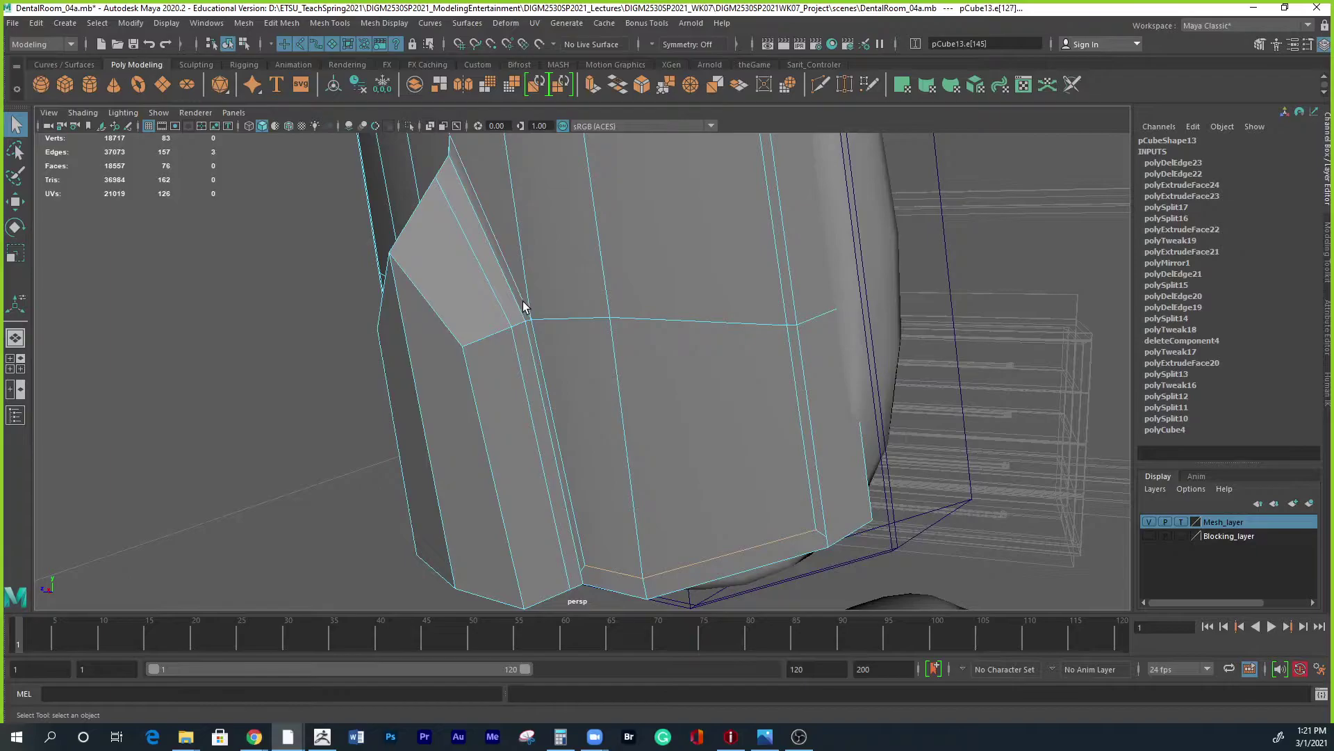
pyautogui.keyDown('shift'); pyautogui.click(537, 352); pyautogui.keyUp('shift')
pyautogui.keyDown('alt'); pyautogui.moveTo(564, 318); pyautogui.dragTo(684, 327); pyautogui.keyUp('alt')
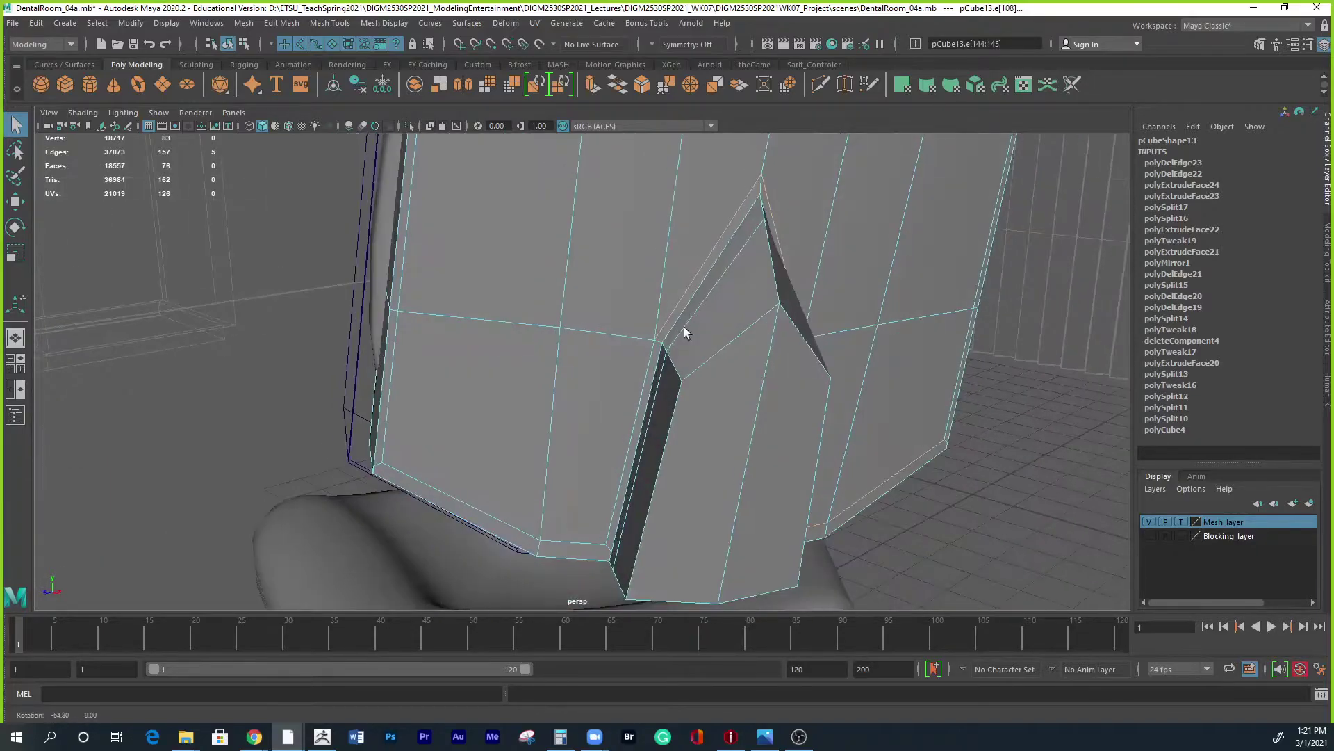
pyautogui.keyDown('shift'); pyautogui.click(650, 379); pyautogui.keyUp('shift')
pyautogui.keyDown('alt'); pyautogui.moveTo(886, 372); pyautogui.dragTo(565, 276); pyautogui.keyUp('alt')
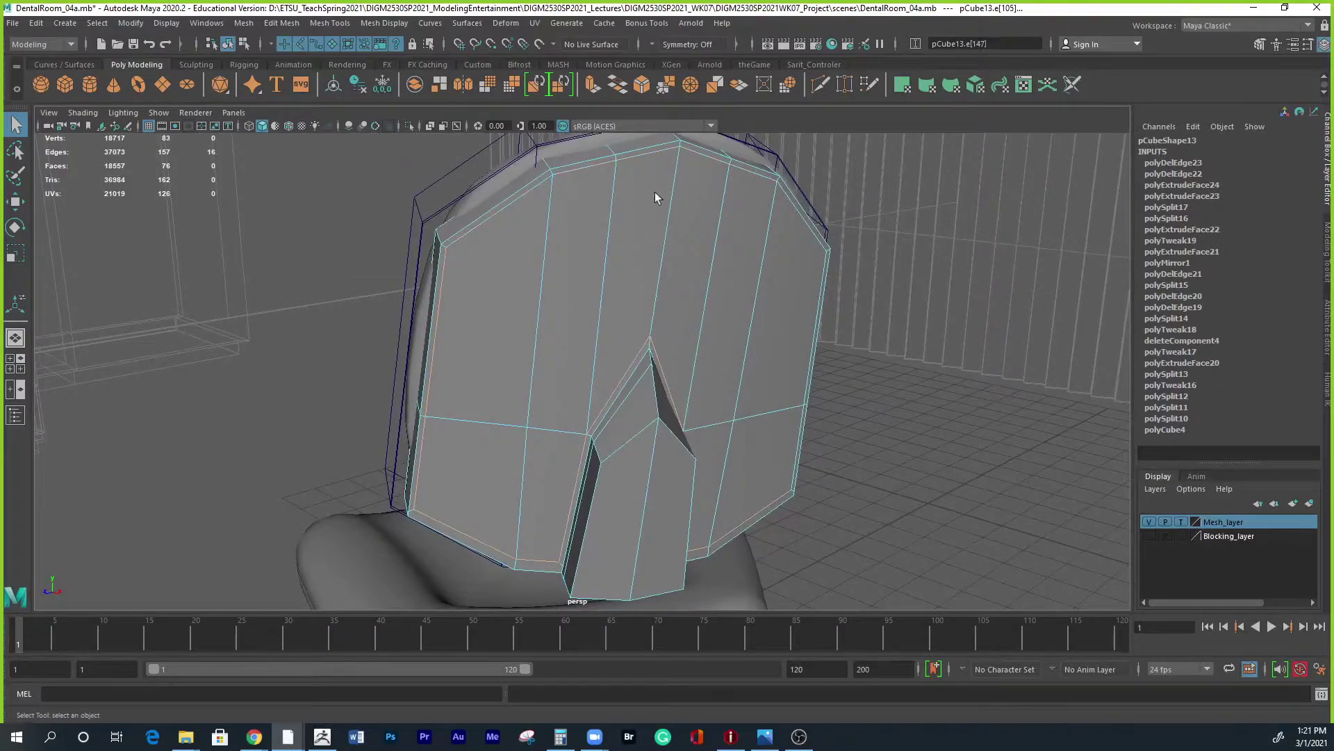
pyautogui.keyDown('alt'); pyautogui.moveTo(767, 367); pyautogui.dragTo(739, 353); pyautogui.keyUp('alt')
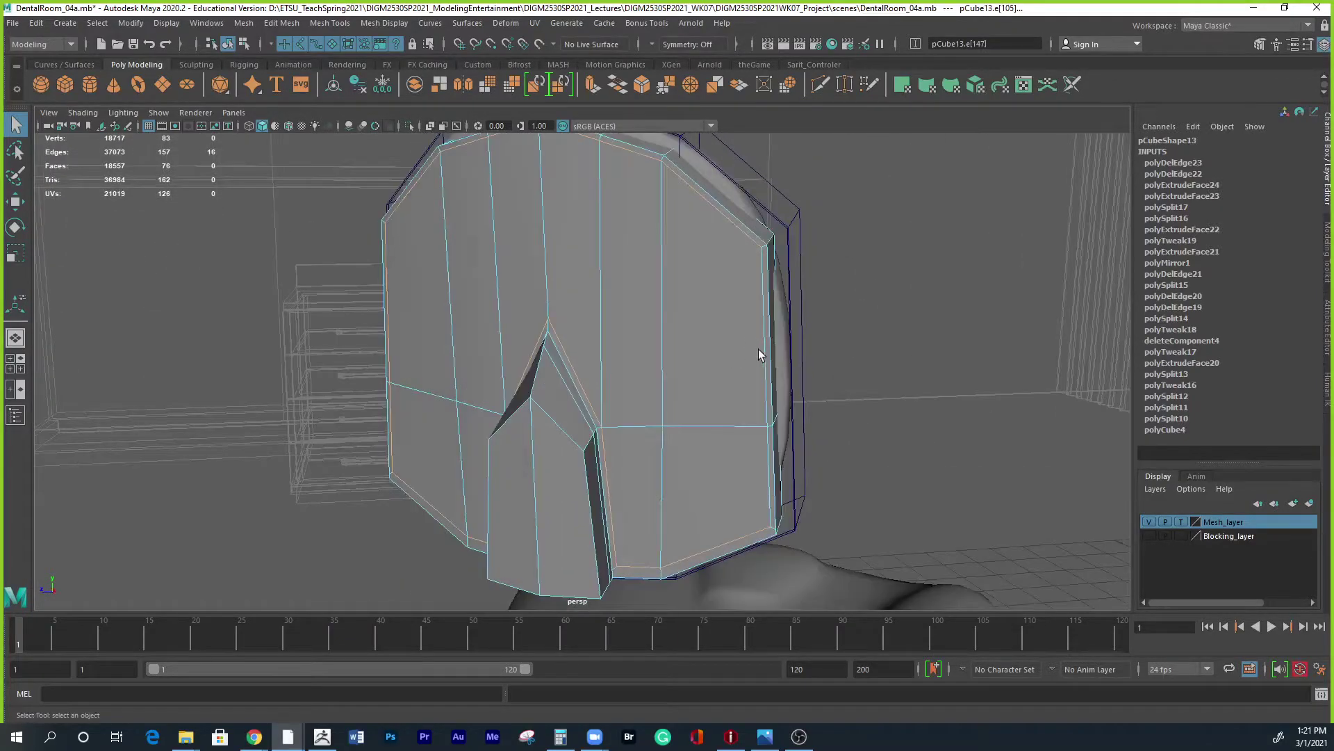
pyautogui.keyDown('shift'); pyautogui.click(763, 349); pyautogui.keyUp('shift')
pyautogui.keyDown('shift'); pyautogui.click(771, 478); pyautogui.keyUp('shift')
pyautogui.keyDown('shift'); pyautogui.moveTo(772, 480); pyautogui.dragTo(734, 488, button='right'); pyautogui.keyUp('shift')
# Show the shell smoothed with its cage and insert an edge loop around its rim with Multi-Cut.
pyautogui.keyDown('alt'); pyautogui.moveTo(805, 538); pyautogui.dragTo(540, 502); pyautogui.keyUp('alt')
pyautogui.press('3')
pyautogui.keyDown('alt'); pyautogui.moveTo(576, 561); pyautogui.dragTo(587, 526); pyautogui.keyUp('alt')
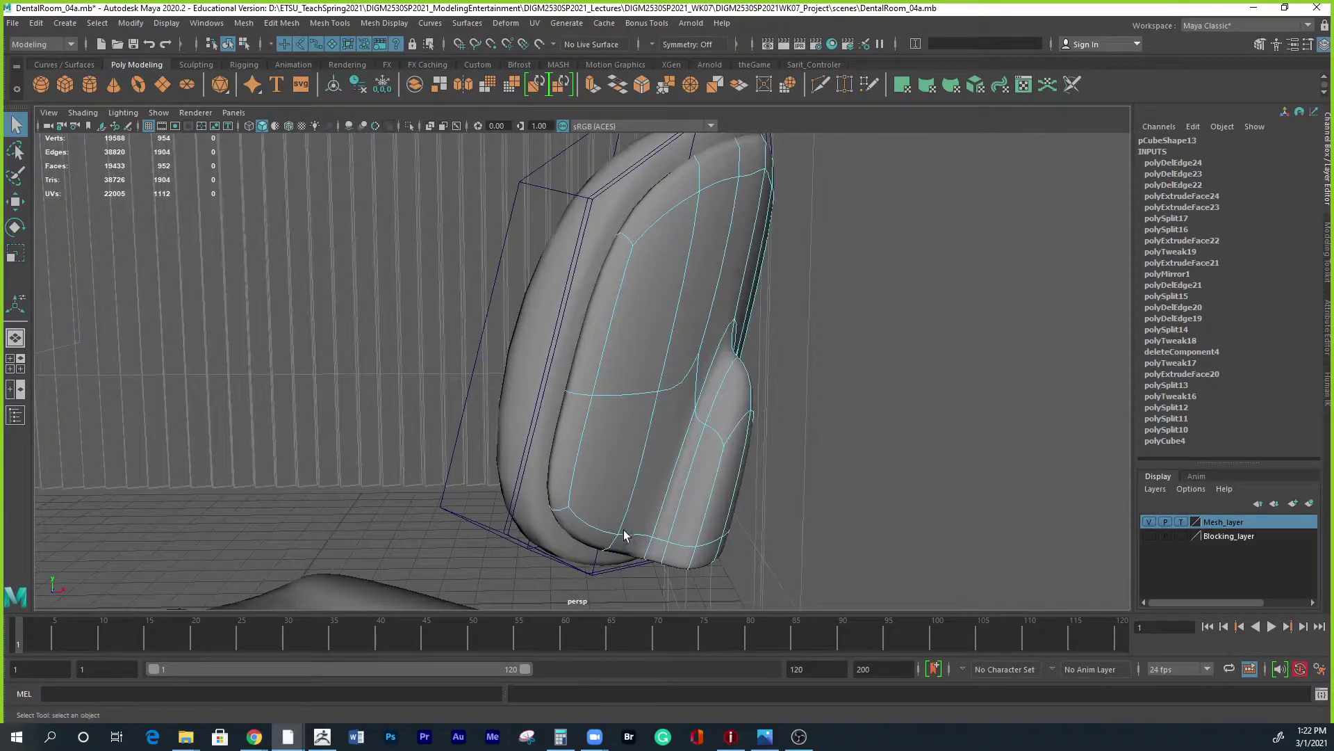
pyautogui.press('2')
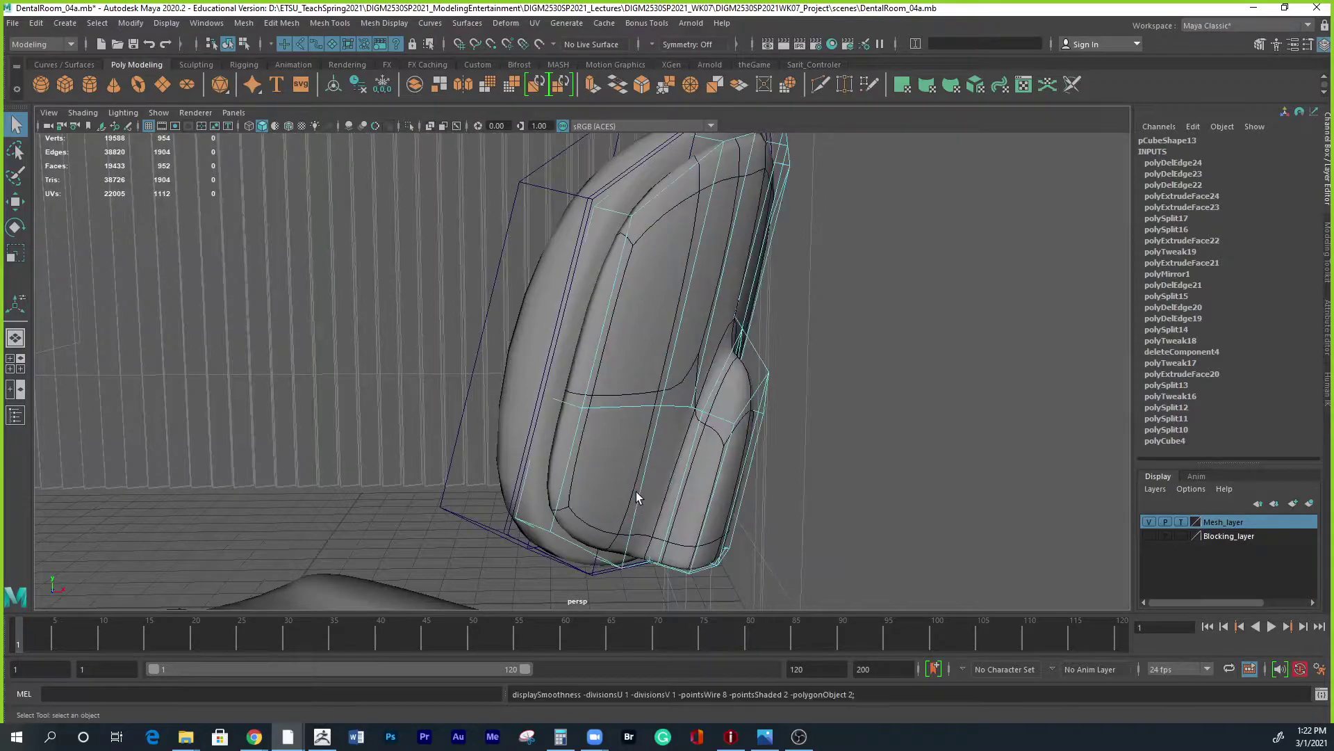
pyautogui.keyDown('alt'); pyautogui.moveTo(616, 490); pyautogui.dragTo(645, 401); pyautogui.keyUp('alt')
pyautogui.keyDown('shift'); pyautogui.moveTo(653, 405); pyautogui.dragTo(599, 358, button='right'); pyautogui.keyUp('shift')
pyautogui.rightClick(649, 404)
pyautogui.click(660, 419)
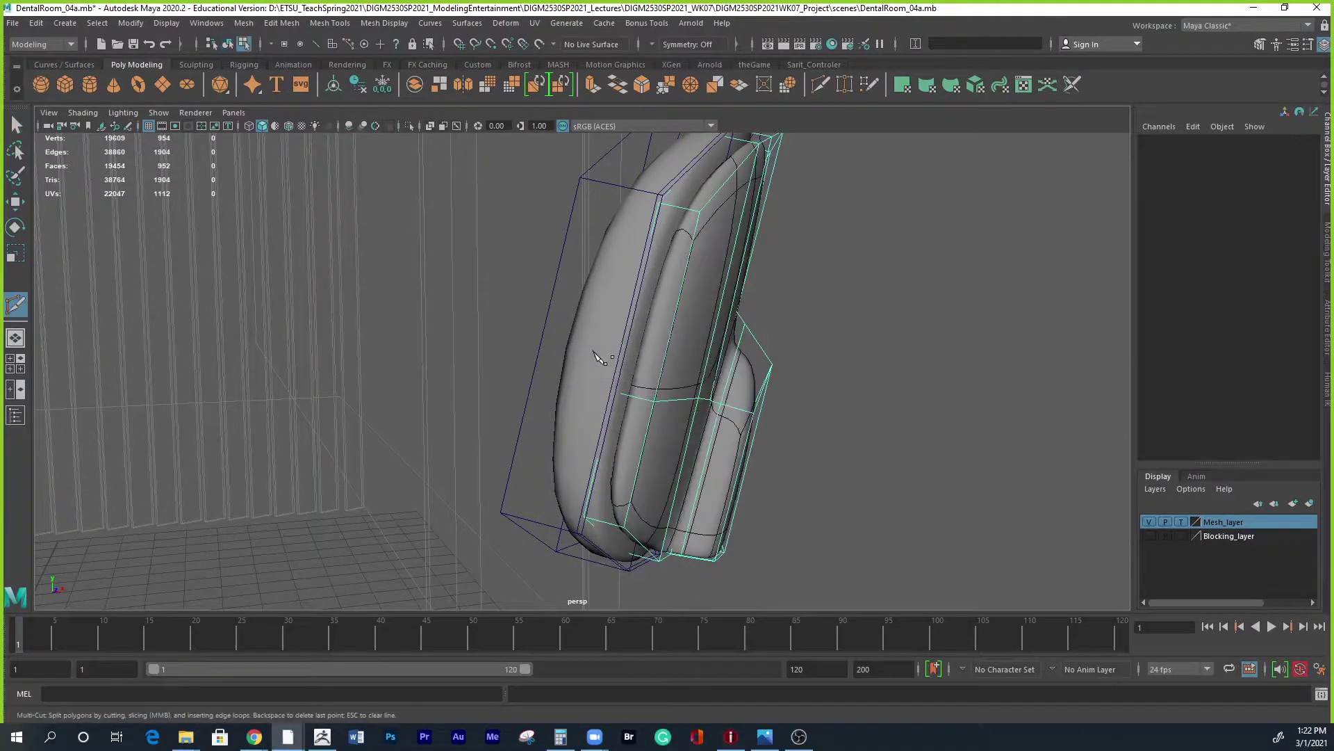
pyautogui.keyDown('ctrl'); pyautogui.click(647, 399); pyautogui.keyUp('ctrl')
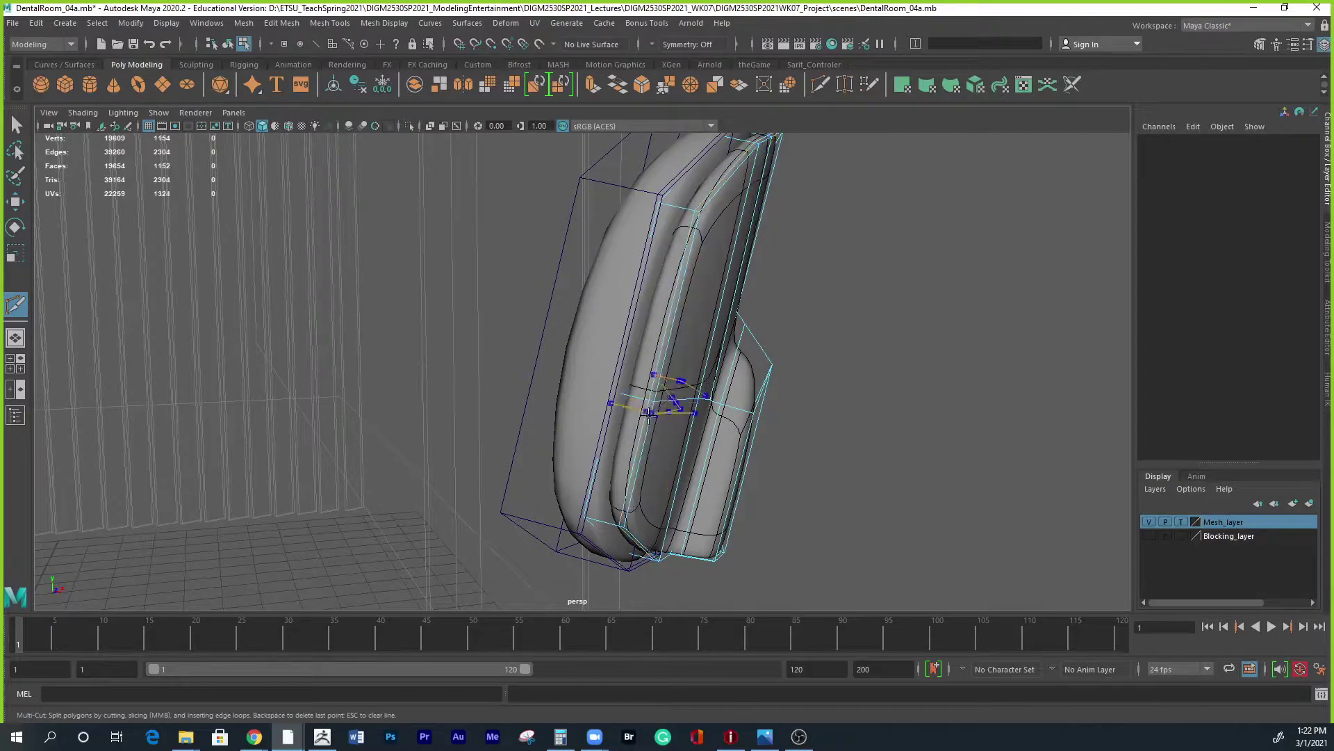
# Insert an edge loop along the shell's side wall, near the cushion, with Multi-Cut.
pyautogui.keyDown('ctrl'); pyautogui.click(619, 394); pyautogui.keyUp('ctrl')
pyautogui.keyDown('alt'); pyautogui.moveTo(904, 595); pyautogui.dragTo(643, 467); pyautogui.keyUp('alt')
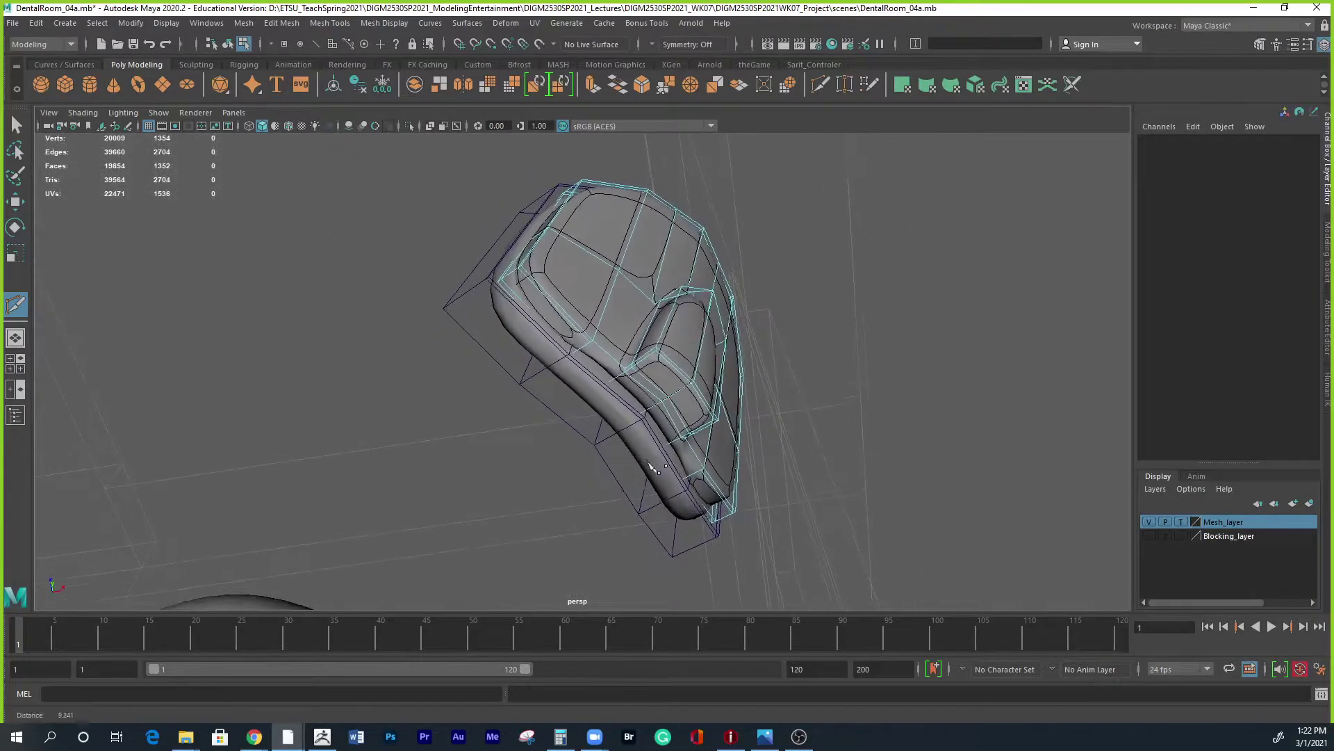
pyautogui.keyDown('alt'); pyautogui.moveTo(643, 467); pyautogui.dragTo(597, 376, button='right'); pyautogui.keyUp('alt')
# Show the shell unsmoothed and cut an edge along its side wall joining the vertices just above the central support.
pyautogui.press('1')
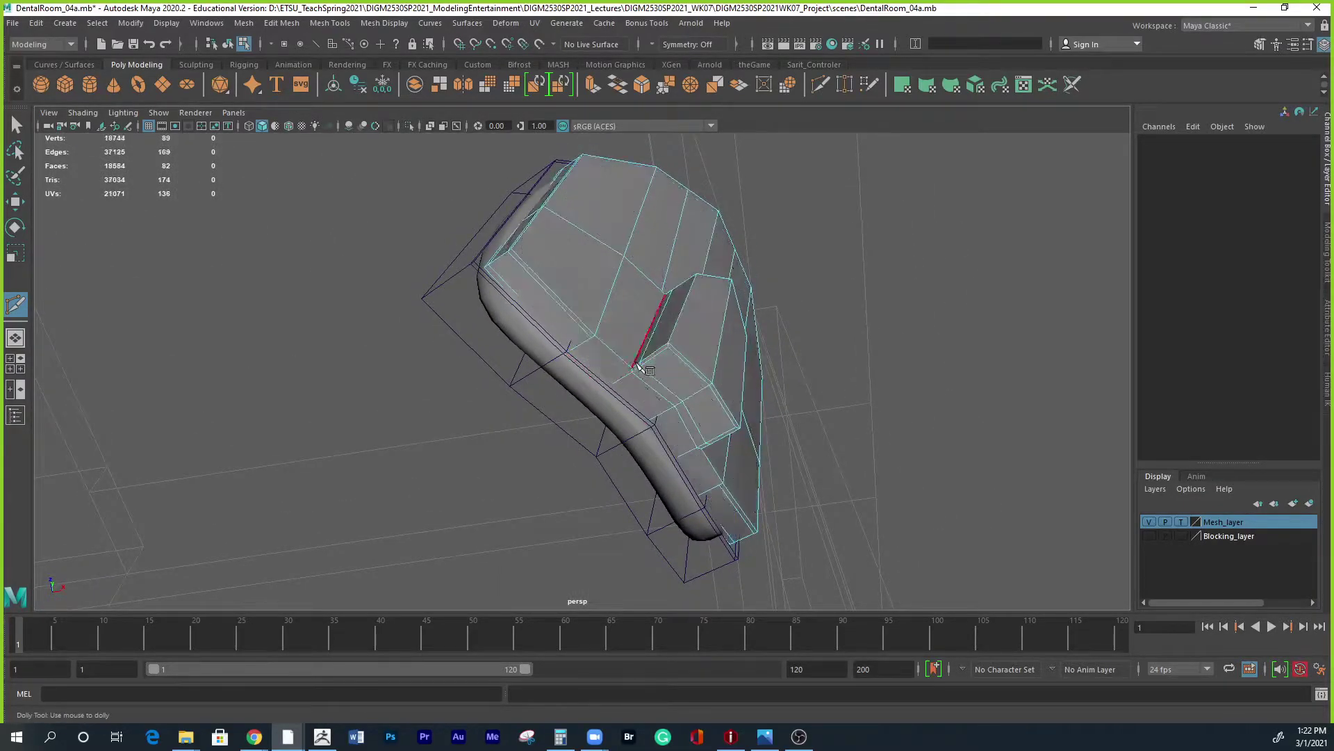
pyautogui.scroll(5, 638, 366)
pyautogui.keyDown('alt'); pyautogui.moveTo(638, 366); pyautogui.dragTo(738, 297); pyautogui.keyUp('alt')
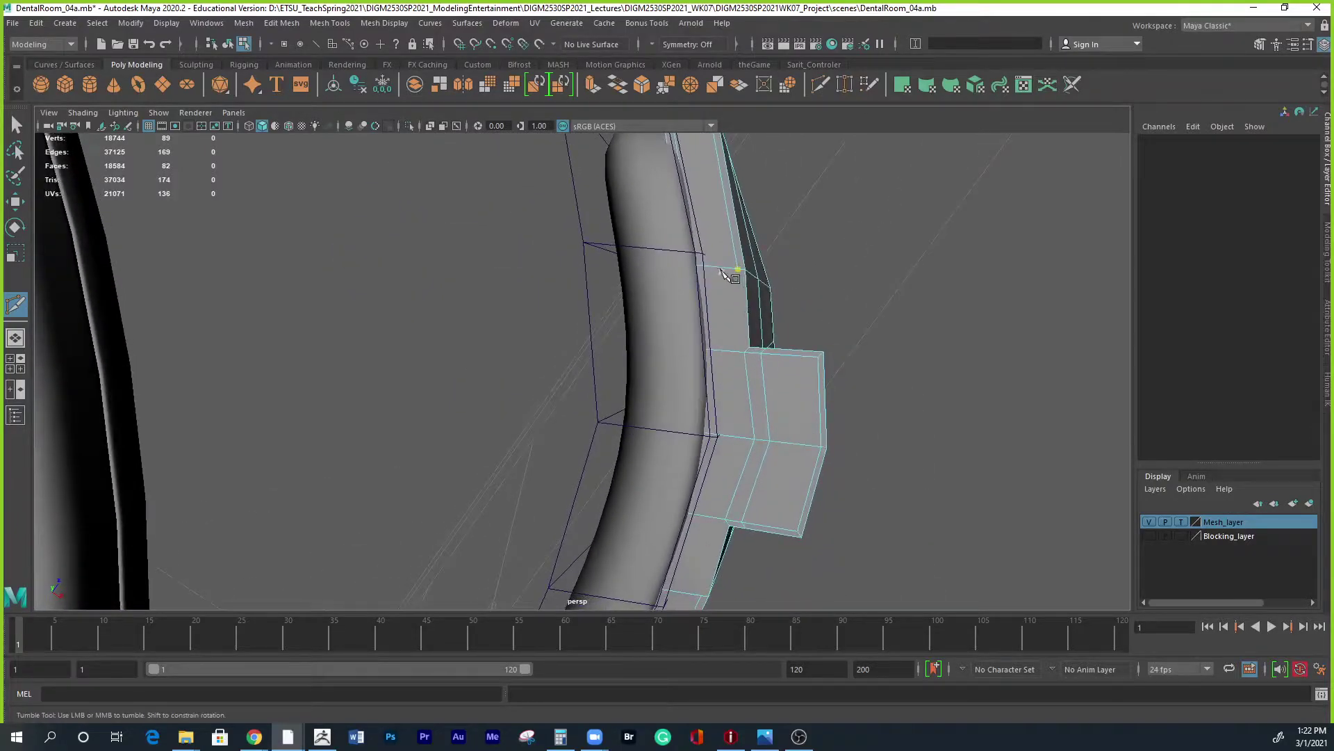
pyautogui.click(756, 270)
pyautogui.click(752, 392)
pyautogui.press('Return')
pyautogui.click(739, 269)
pyautogui.click(744, 353)
pyautogui.press('Return')
# Cut a matching edge along the side wall just below the central support and preview the shell smoothed.
pyautogui.keyDown('alt'); pyautogui.moveTo(760, 545); pyautogui.dragTo(754, 421, button='middle'); pyautogui.keyUp('alt')
pyautogui.click(716, 388)
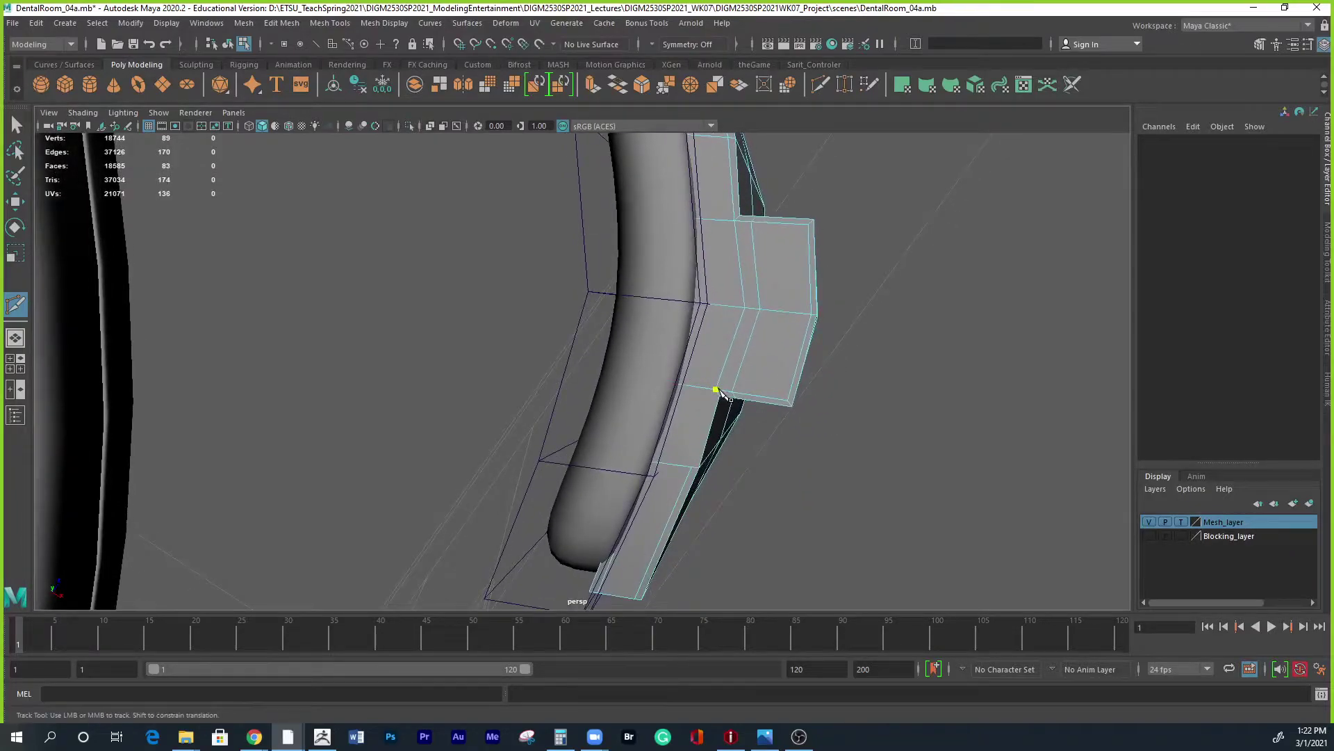
pyautogui.click(692, 467)
pyautogui.press('3')
pyautogui.keyDown('alt'); pyautogui.moveTo(827, 485); pyautogui.dragTo(695, 417); pyautogui.keyUp('alt')
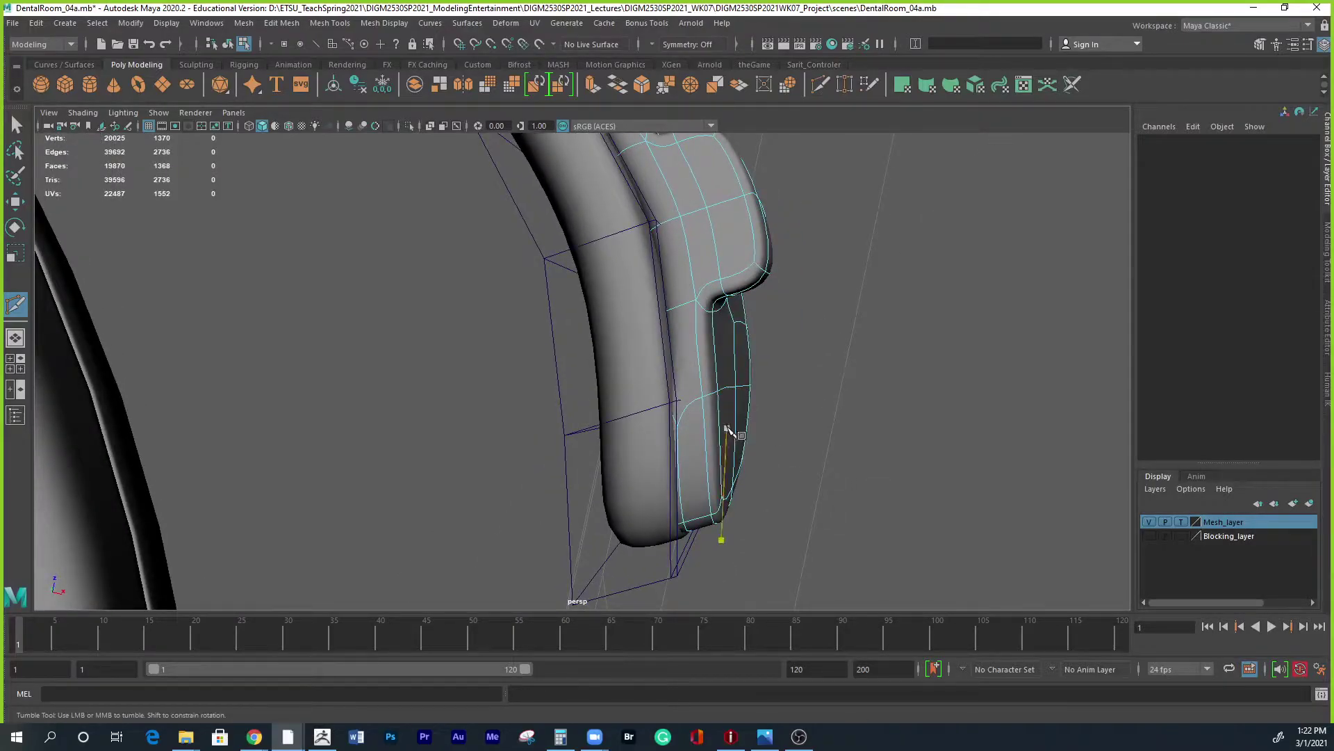
# Isolate the rear shell in the viewport and display it unsmoothed.
pyautogui.hotkey('ctrl', '1')
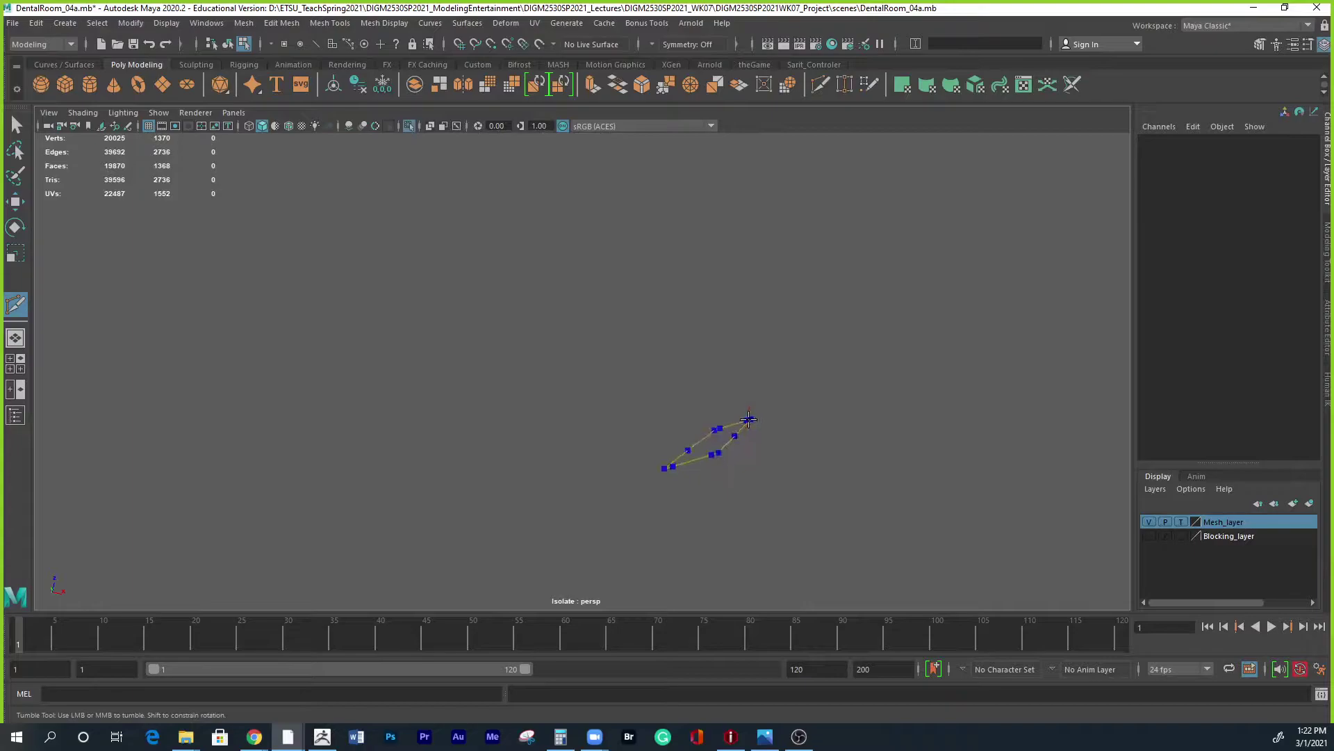
pyautogui.hotkey('ctrl', '1')
pyautogui.moveTo(725, 284); pyautogui.dragTo(750, 270, button='right')
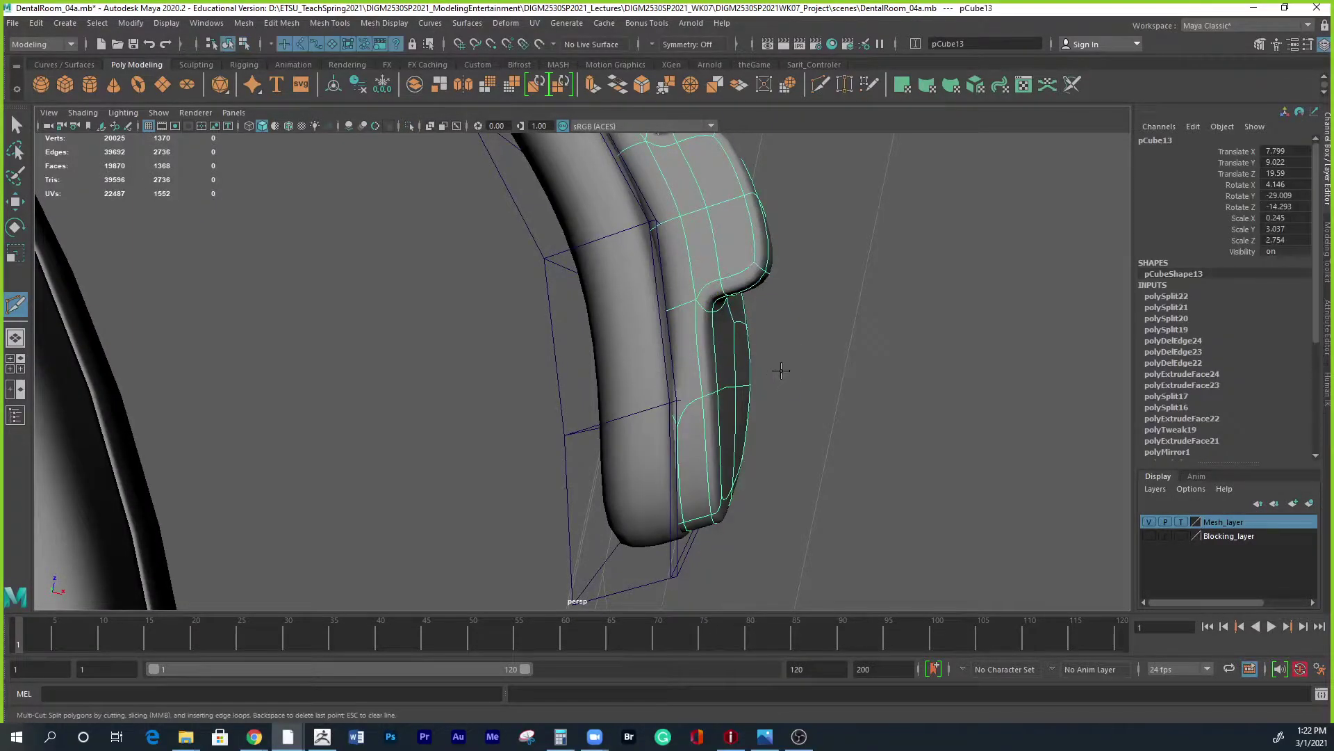
pyautogui.hotkey('ctrl', '1')
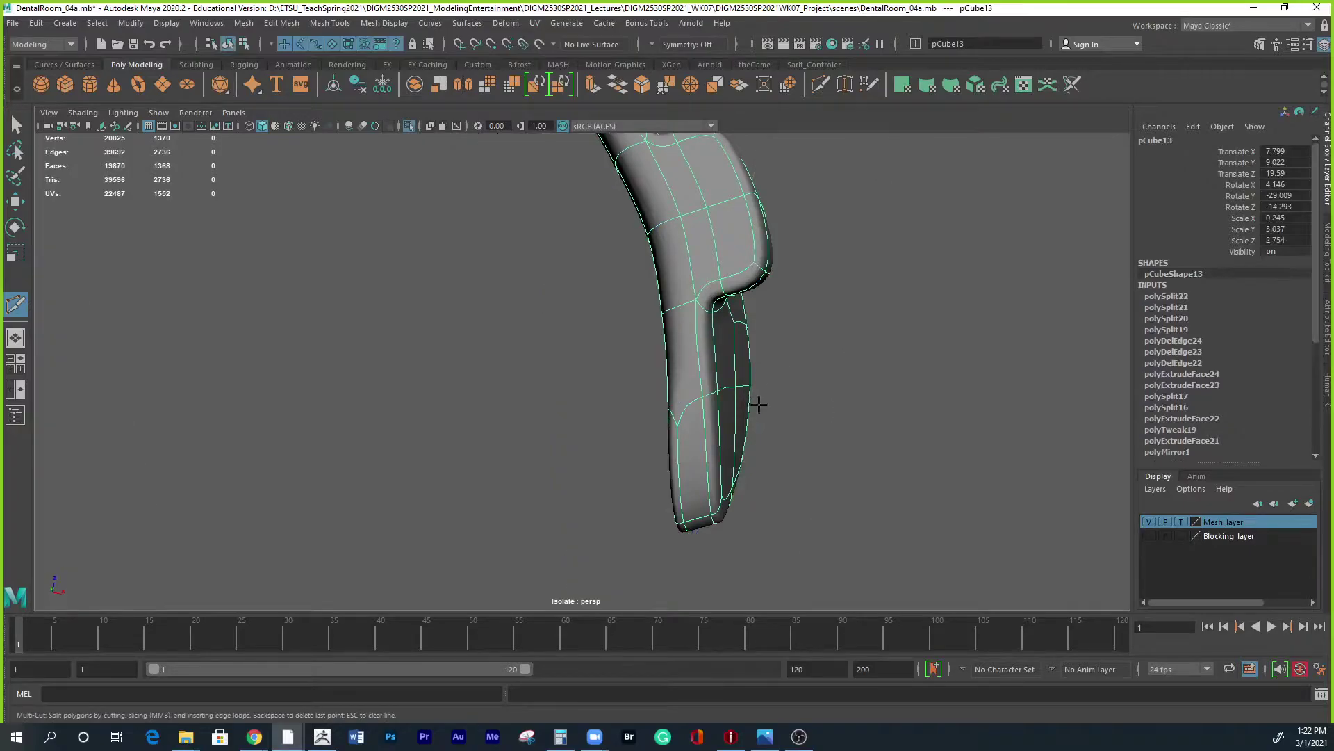
pyautogui.keyDown('alt'); pyautogui.moveTo(761, 400); pyautogui.dragTo(733, 379); pyautogui.keyUp('alt')
pyautogui.press('1')
pyautogui.keyDown('alt'); pyautogui.moveTo(705, 313); pyautogui.dragTo(637, 302, button='middle'); pyautogui.keyUp('alt')
pyautogui.moveTo(636, 306); pyautogui.dragTo(566, 311, button='right')
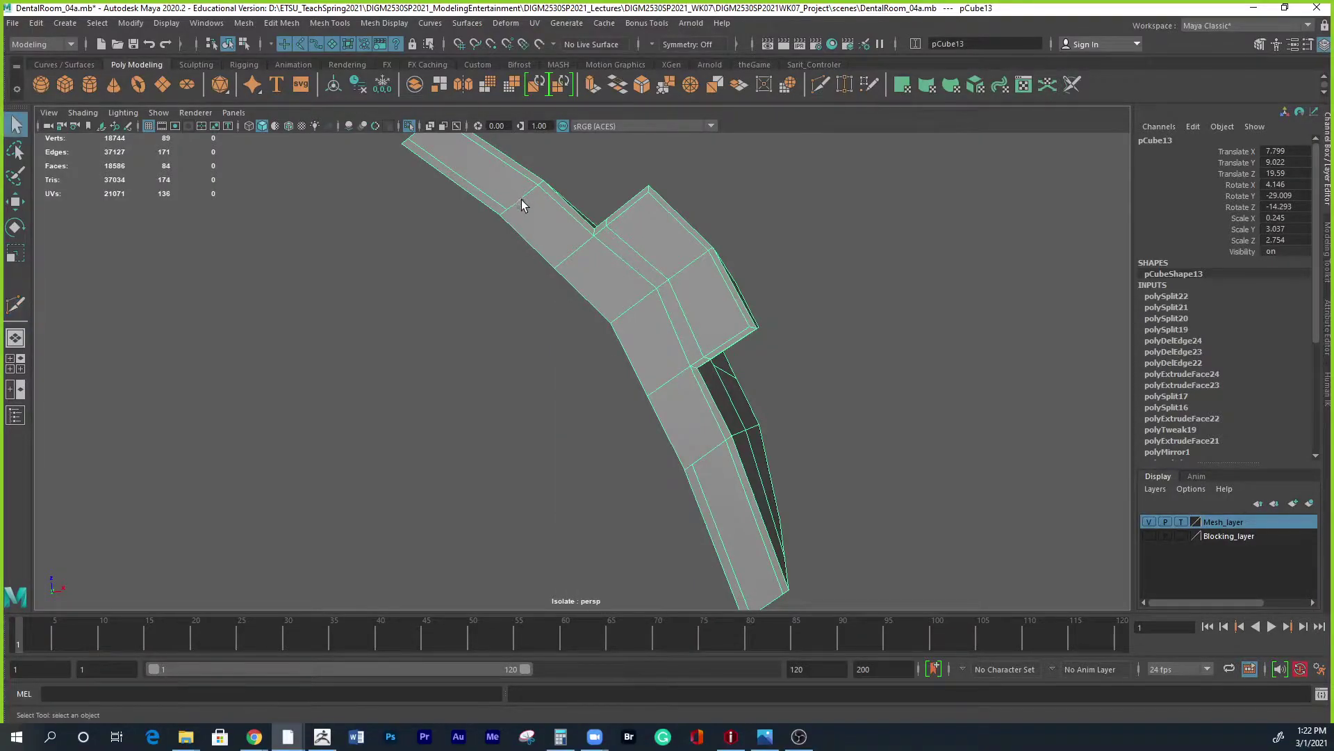
pyautogui.keyDown('shift'); pyautogui.moveTo(521, 200); pyautogui.dragTo(452, 204, button='right'); pyautogui.keyUp('shift')
pyautogui.click(507, 209)
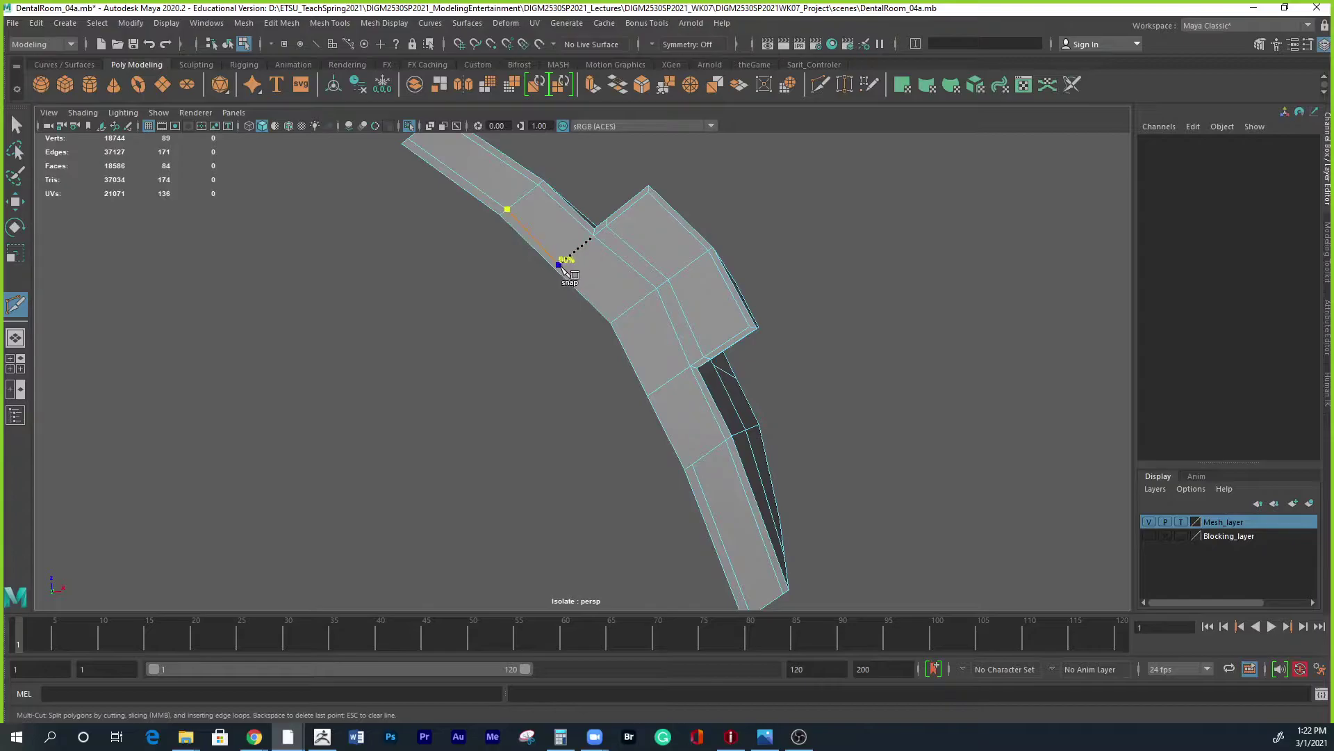
pyautogui.click(559, 264)
pyautogui.press('BackSpace')
# Delete the incomplete edge loop running along the cushion side of the shell's side wall.
pyautogui.press('q')
pyautogui.moveTo(502, 203); pyautogui.dragTo(488, 206, button='right')
pyautogui.doubleClick(490, 198)
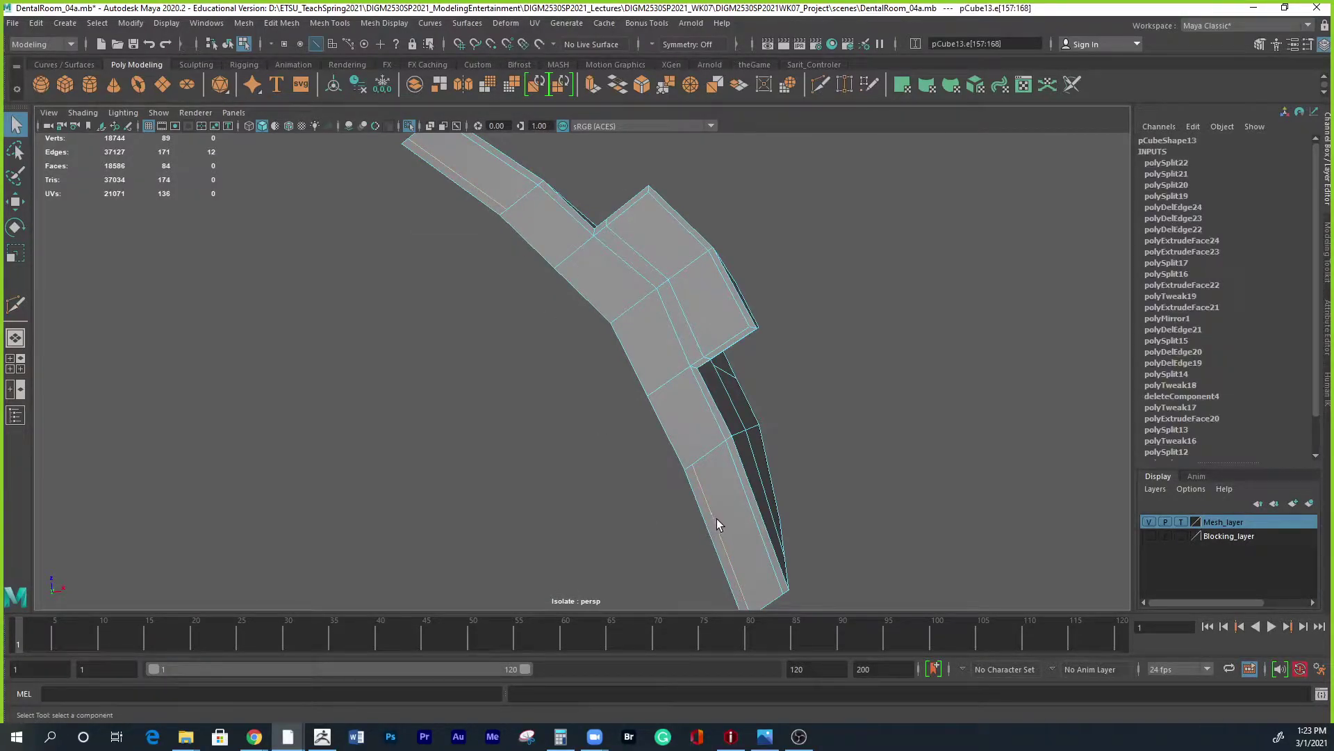
pyautogui.press('4')
pyautogui.keyDown('shift'); pyautogui.moveTo(709, 507); pyautogui.dragTo(649, 485, button='right'); pyautogui.keyUp('shift')
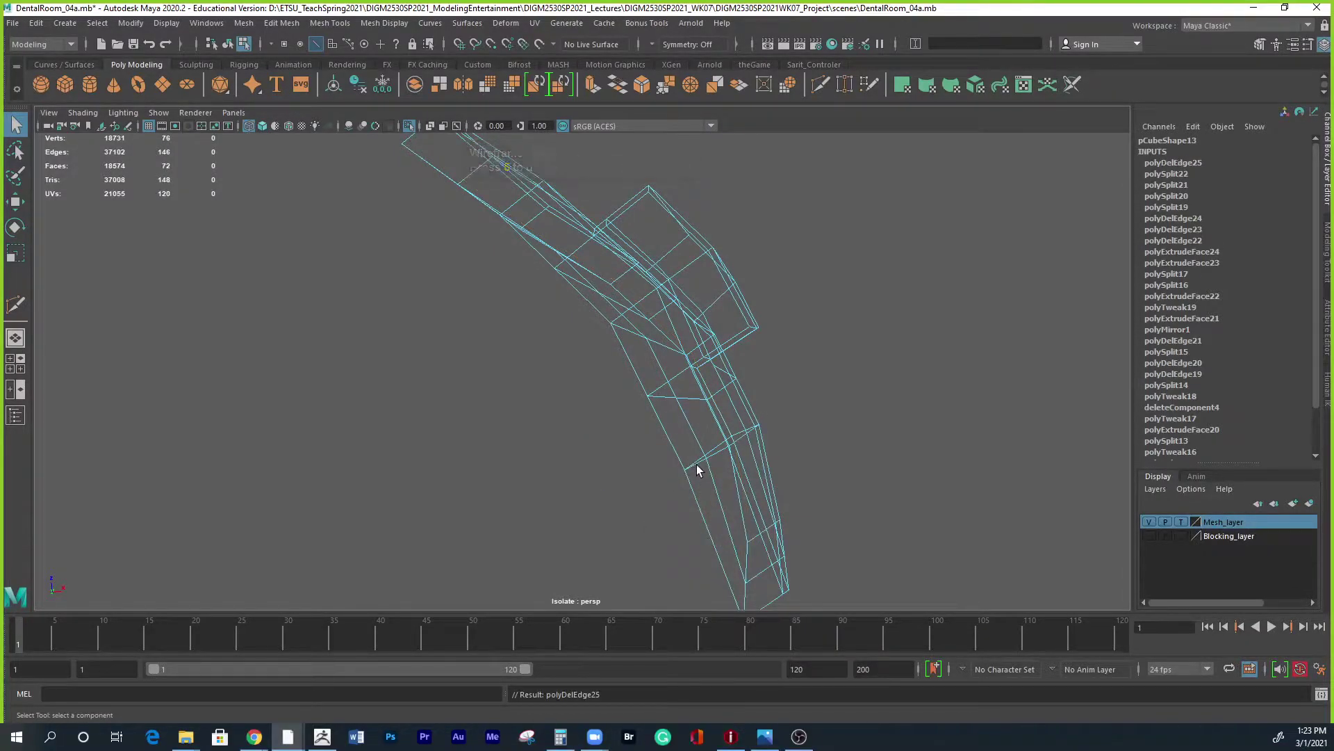
pyautogui.press('5')
# Insert a continuous edge loop along the whole side wall of the isolated shell, close to its cushion-side edge.
pyautogui.moveTo(698, 465)
pyautogui.keyDown('shift'); pyautogui.mouseDown(button='right')
pyautogui.moveTo(647, 474)
pyautogui.moveTo(699, 451)
pyautogui.mouseUp(button='right'); pyautogui.keyUp('shift')
pyautogui.moveTo(698, 375); pyautogui.dragTo(761, 345, button='right')
pyautogui.click(735, 376)
pyautogui.keyDown('shift'); pyautogui.moveTo(706, 459); pyautogui.dragTo(625, 370, button='right'); pyautogui.keyUp('shift')
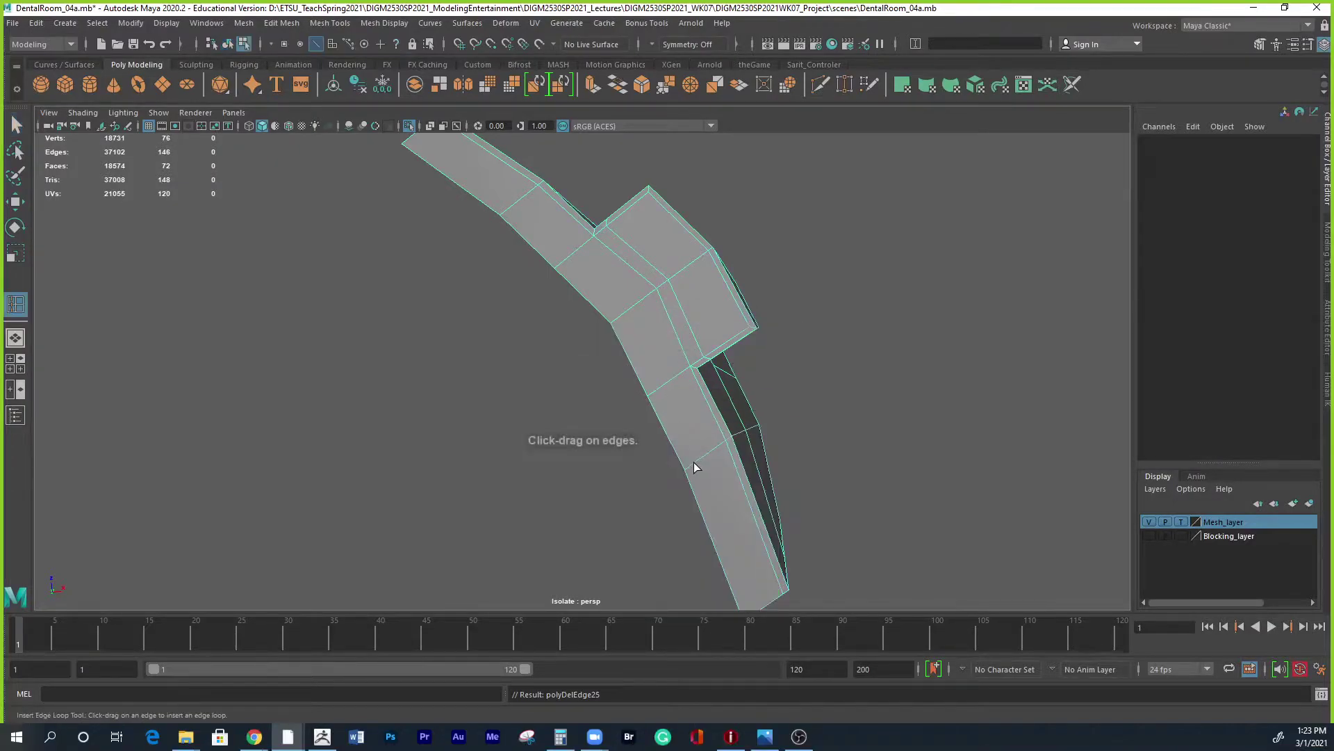
pyautogui.moveTo(697, 466); pyautogui.dragTo(711, 448, button='right')
pyautogui.moveTo(735, 400); pyautogui.dragTo(654, 356, button='right')
pyautogui.click(720, 448)
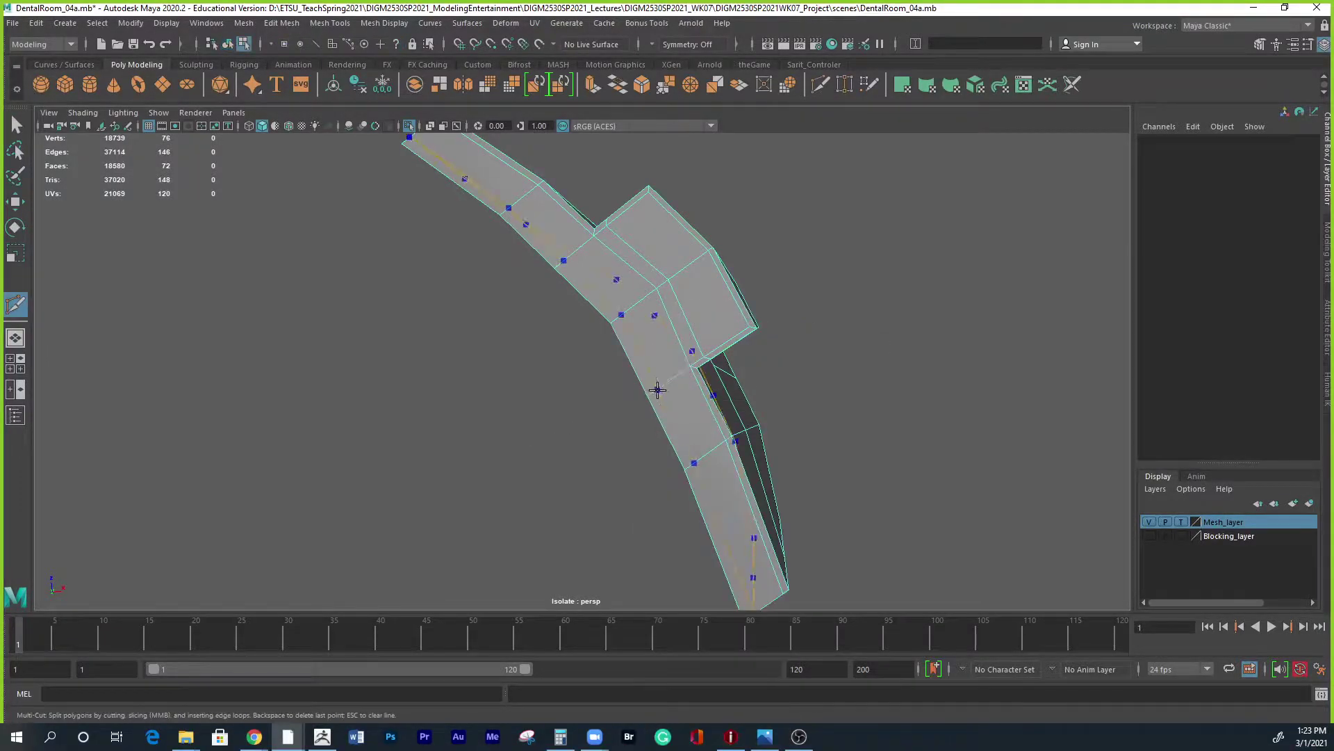
pyautogui.keyDown('ctrl'); pyautogui.click(652, 391); pyautogui.keyUp('ctrl')
# Preview the shell smoothed and bring the rest of the scene back into view.
pyautogui.press('f')
pyautogui.press('3')
pyautogui.keyDown('alt'); pyautogui.moveTo(846, 450); pyautogui.dragTo(575, 603); pyautogui.keyUp('alt')
pyautogui.hotkey('ctrl', '1')
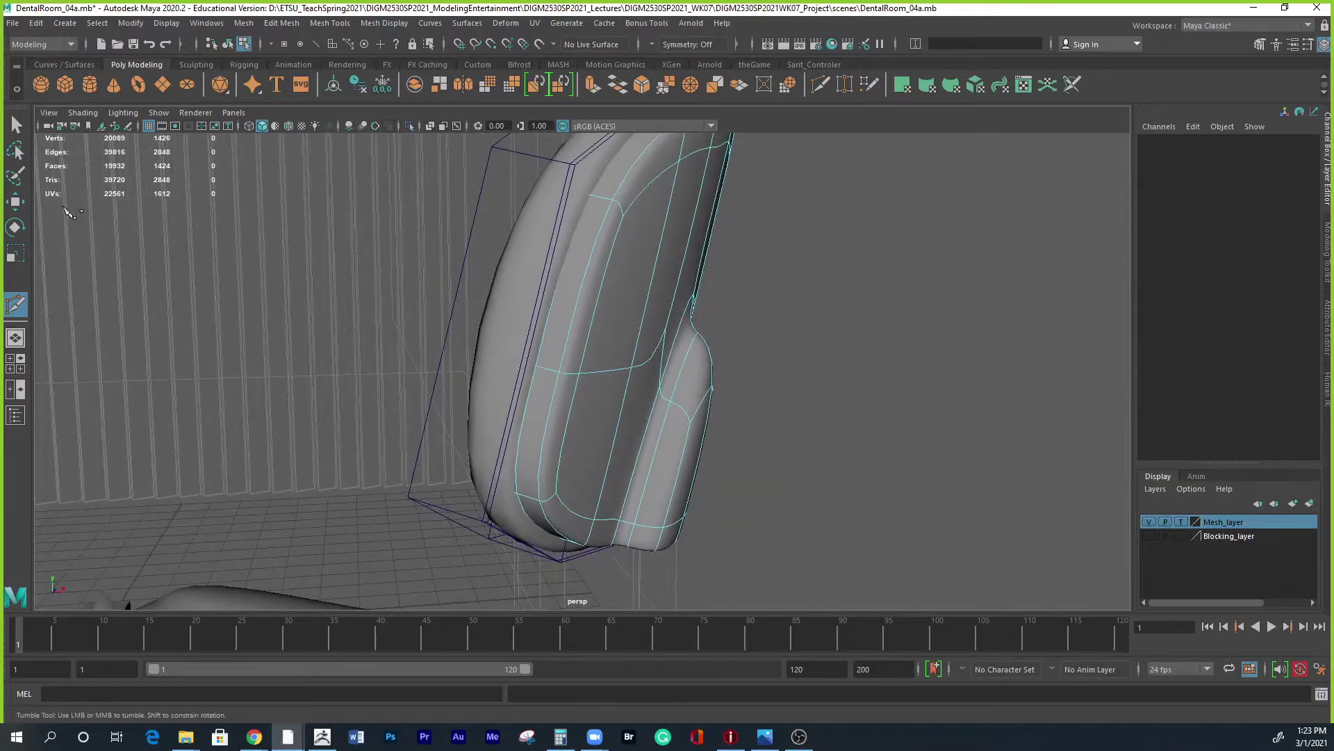
pyautogui.click(15, 126)
pyautogui.moveTo(706, 417)
pyautogui.keyDown('alt'); pyautogui.mouseDown()
pyautogui.moveTo(732, 512)
pyautogui.moveTo(679, 499)
pyautogui.moveTo(771, 508)
pyautogui.mouseUp(); pyautogui.keyUp('alt')
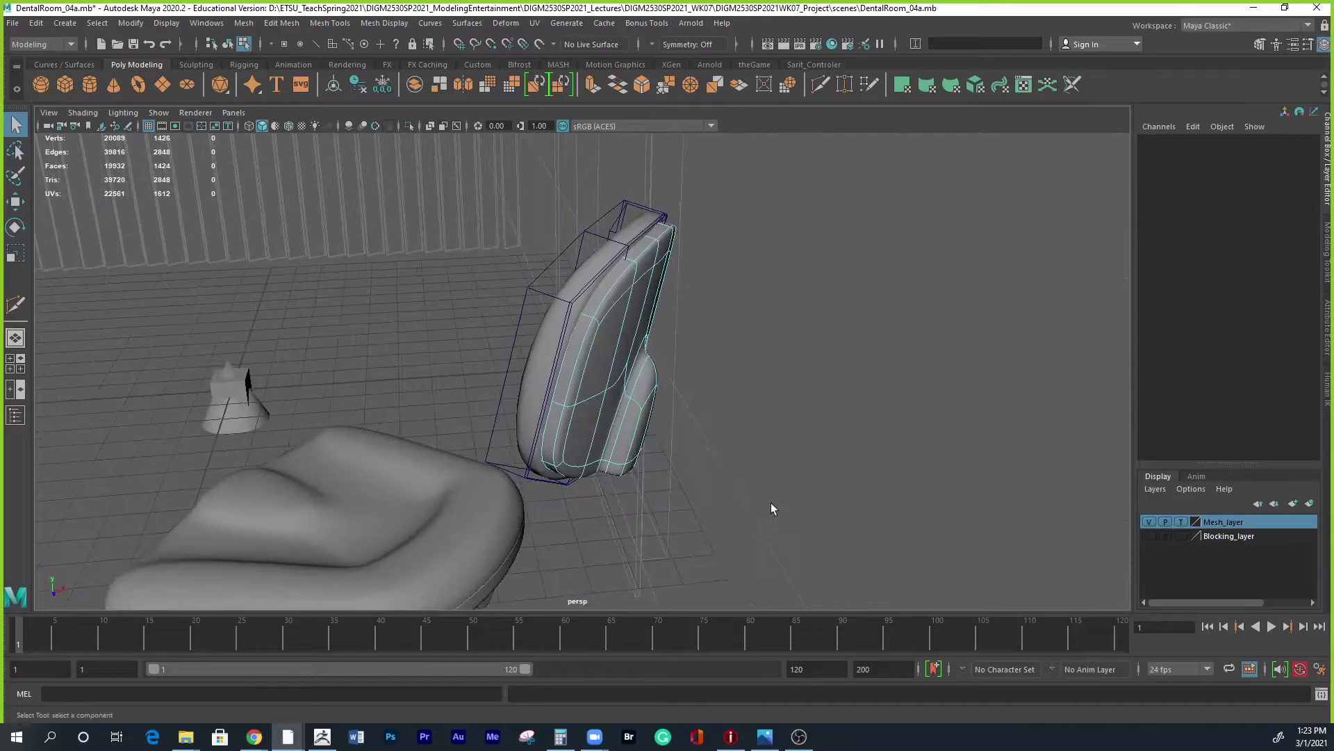
# Show the backrest cushion smoothed without its cage, return the shell to object mode and clear the selection.
pyautogui.doubleClick(574, 305)
pyautogui.press('3')
pyautogui.click(612, 338)
pyautogui.click(634, 367)
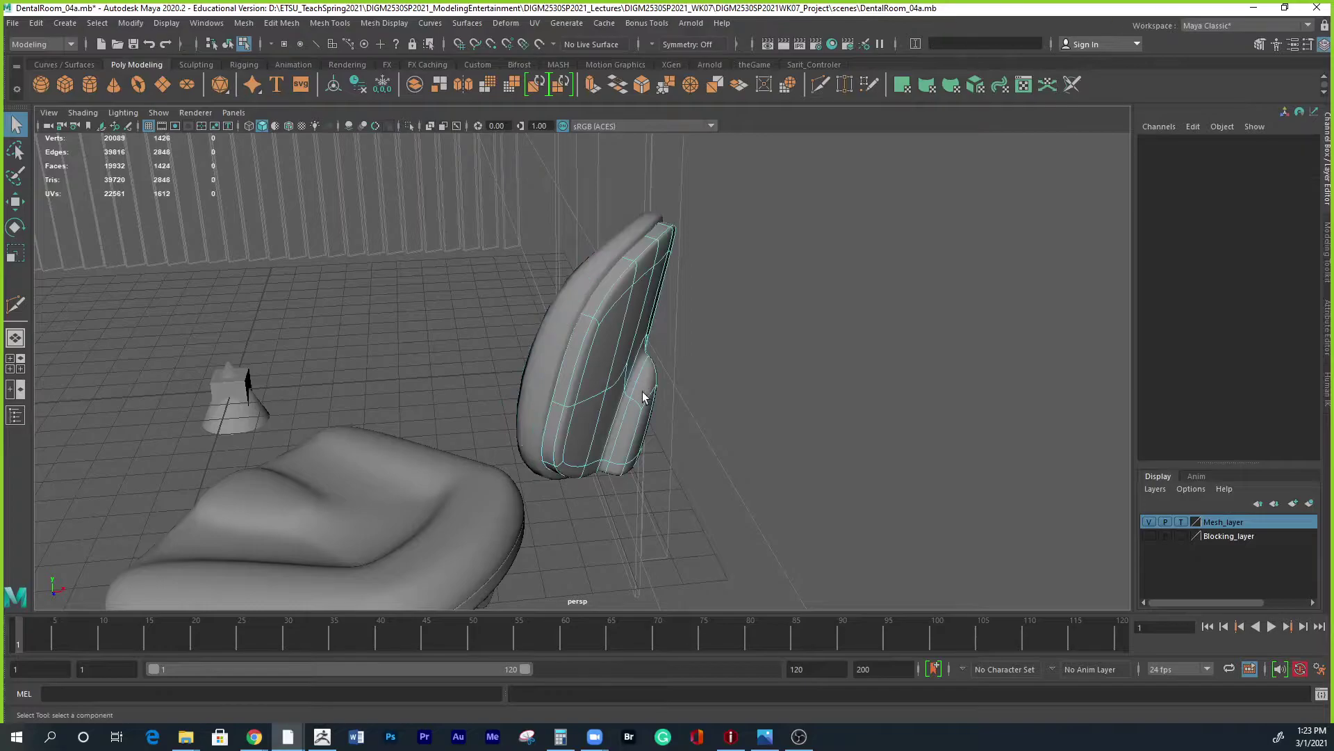
pyautogui.moveTo(627, 352); pyautogui.dragTo(692, 327, button='right')
pyautogui.click(739, 344)
# Examine the smoothed cushion and shell from several sides, with the room camera view shown alongside.
pyautogui.keyDown('alt'); pyautogui.moveTo(756, 426); pyautogui.dragTo(710, 423, button='right'); pyautogui.keyUp('alt')
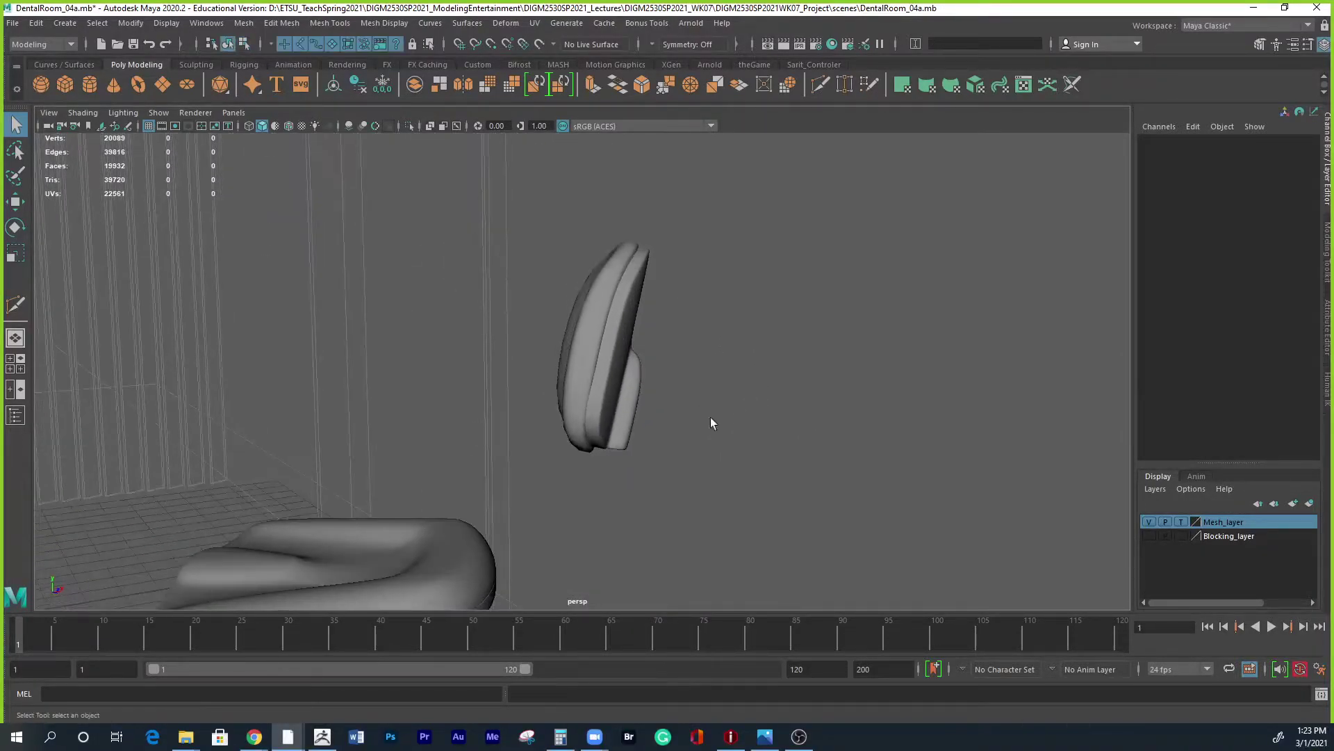
pyautogui.click(574, 372)
pyautogui.moveTo(671, 490)
pyautogui.keyDown('alt'); pyautogui.mouseDown()
pyautogui.moveTo(685, 498)
pyautogui.moveTo(660, 493)
pyautogui.moveTo(678, 495)
pyautogui.mouseUp(); pyautogui.keyUp('alt')
pyautogui.click(682, 494)
pyautogui.keyDown('alt'); pyautogui.moveTo(642, 431); pyautogui.dragTo(604, 440, button='right'); pyautogui.keyUp('alt')
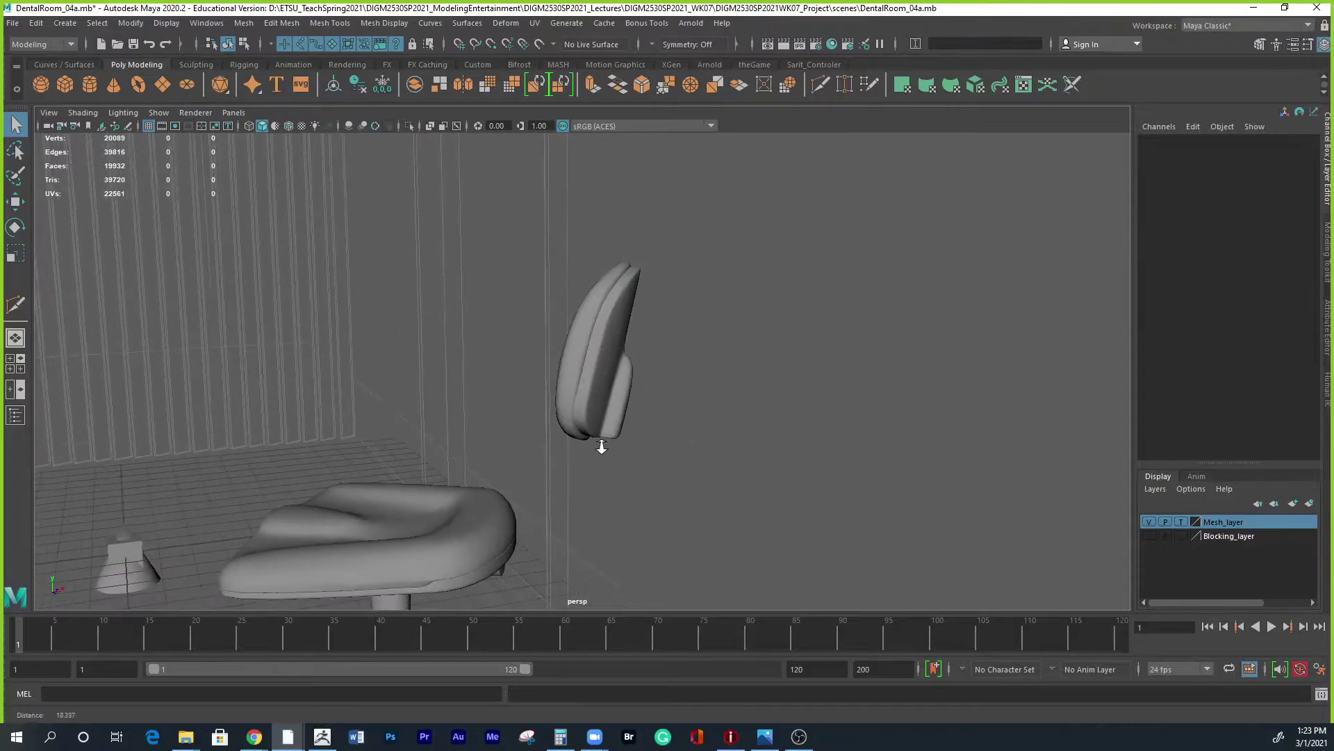
pyautogui.keyDown('alt'); pyautogui.moveTo(604, 441); pyautogui.dragTo(756, 426); pyautogui.keyUp('alt')
pyautogui.press('space')
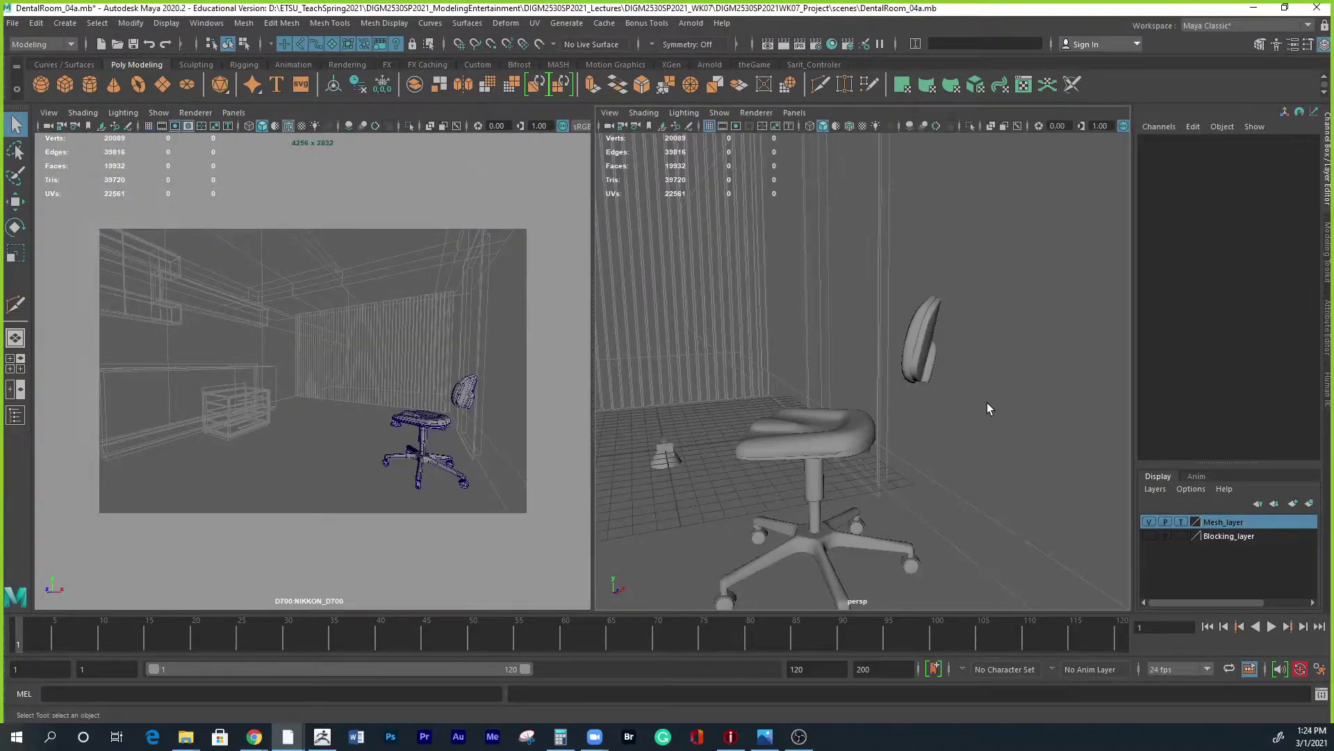
pyautogui.keyDown('alt'); pyautogui.moveTo(995, 384); pyautogui.dragTo(904, 430); pyautogui.keyUp('alt')
pyautogui.keyDown('alt'); pyautogui.moveTo(905, 430); pyautogui.dragTo(986, 436, button='right'); pyautogui.keyUp('alt')
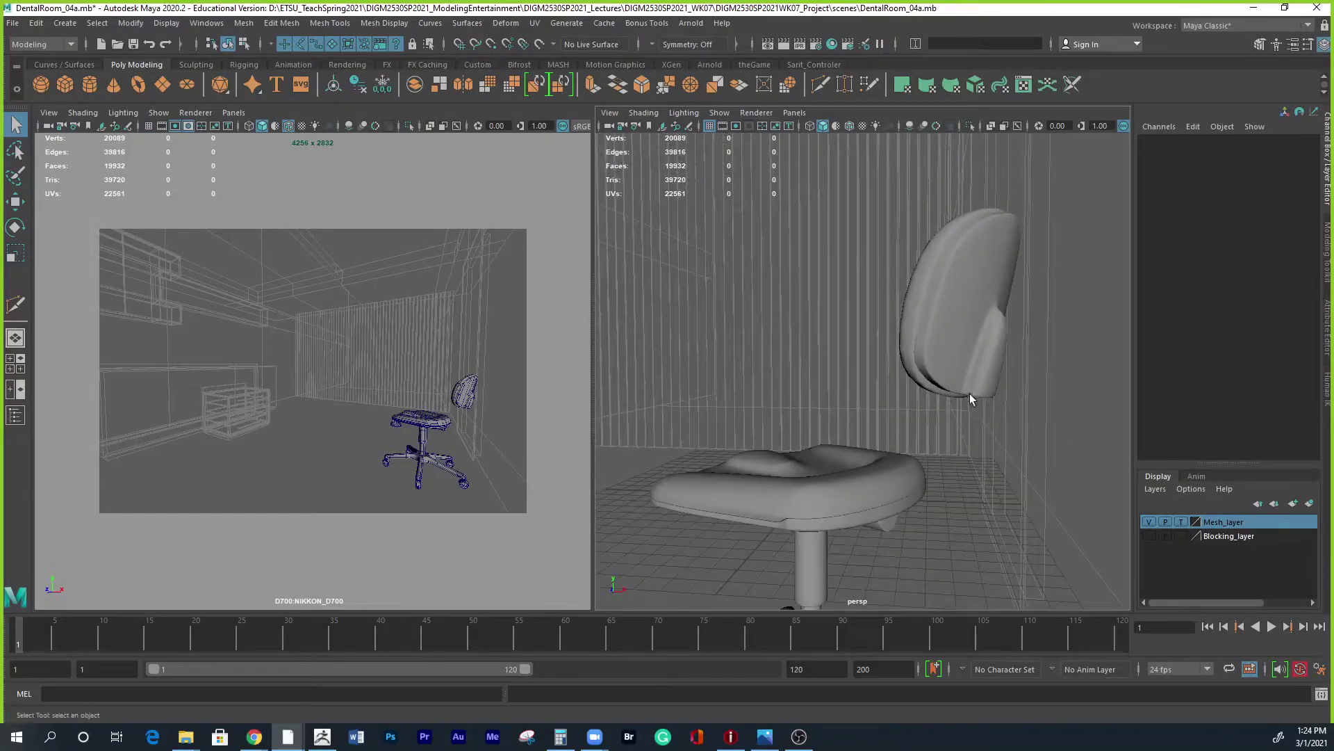
pyautogui.keyDown('alt'); pyautogui.moveTo(971, 394); pyautogui.dragTo(985, 421); pyautogui.keyUp('alt')
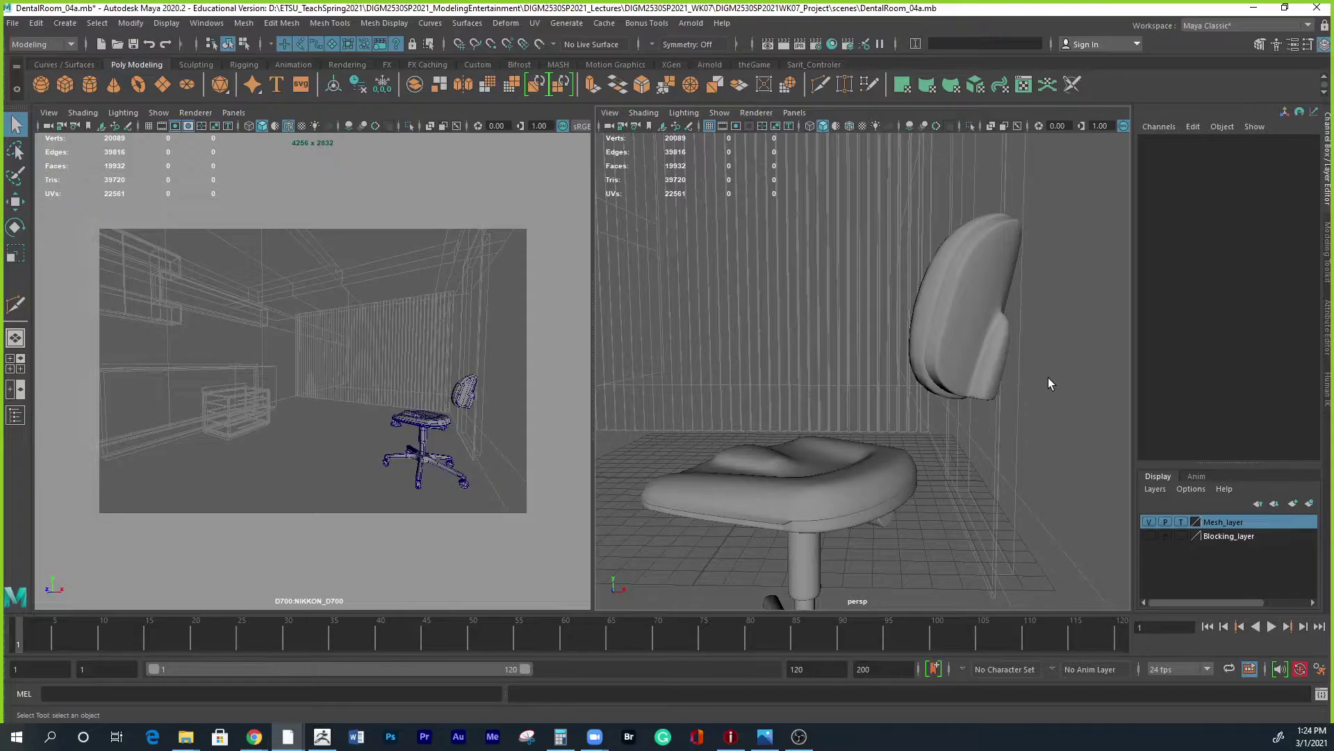
pyautogui.keyDown('alt'); pyautogui.moveTo(1085, 379); pyautogui.dragTo(975, 351); pyautogui.keyUp('alt')
# Delete the supporting edge loop around the shell's central support and preview the result smoothed.
pyautogui.click(937, 368)
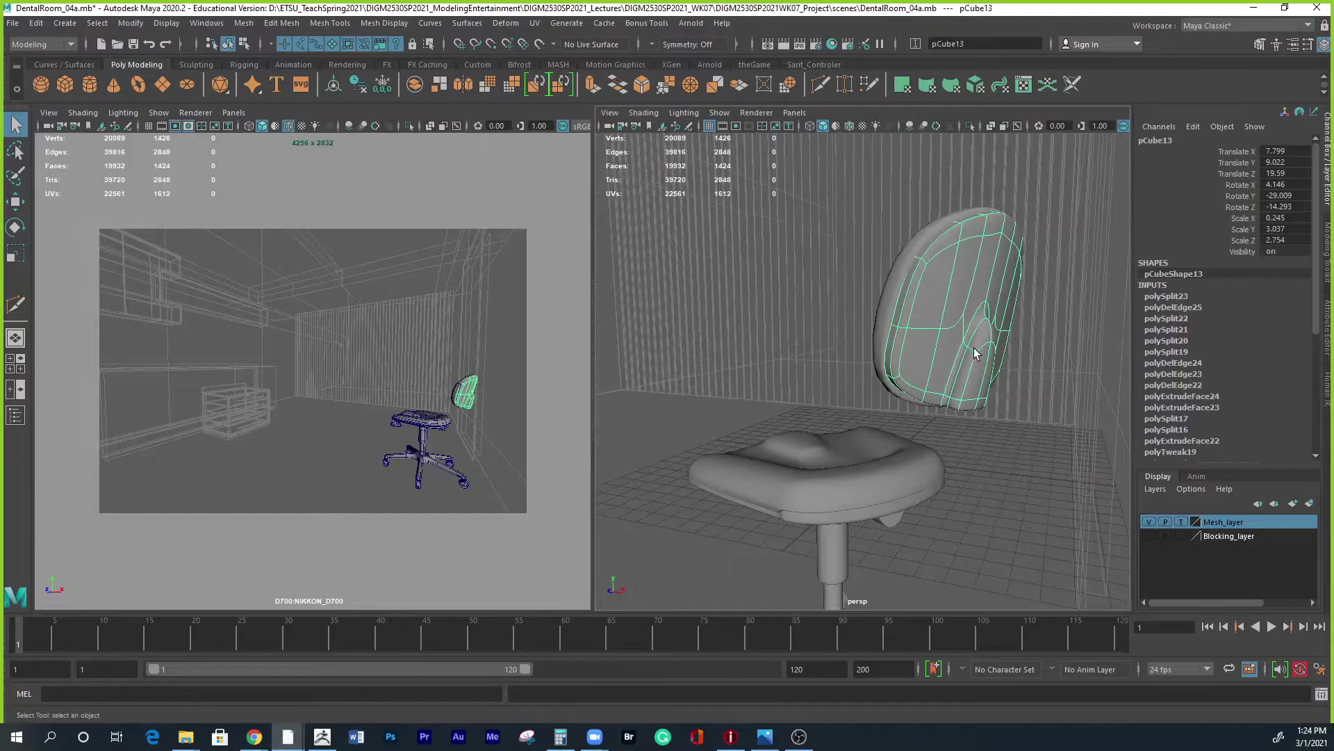
pyautogui.press('1')
pyautogui.keyDown('alt'); pyautogui.moveTo(1015, 365); pyautogui.dragTo(1067, 381, button='right'); pyautogui.keyUp('alt')
pyautogui.keyDown('alt'); pyautogui.moveTo(1067, 381); pyautogui.dragTo(851, 428, button='middle'); pyautogui.keyUp('alt')
pyautogui.keyDown('alt'); pyautogui.moveTo(852, 428); pyautogui.dragTo(688, 443); pyautogui.keyUp('alt')
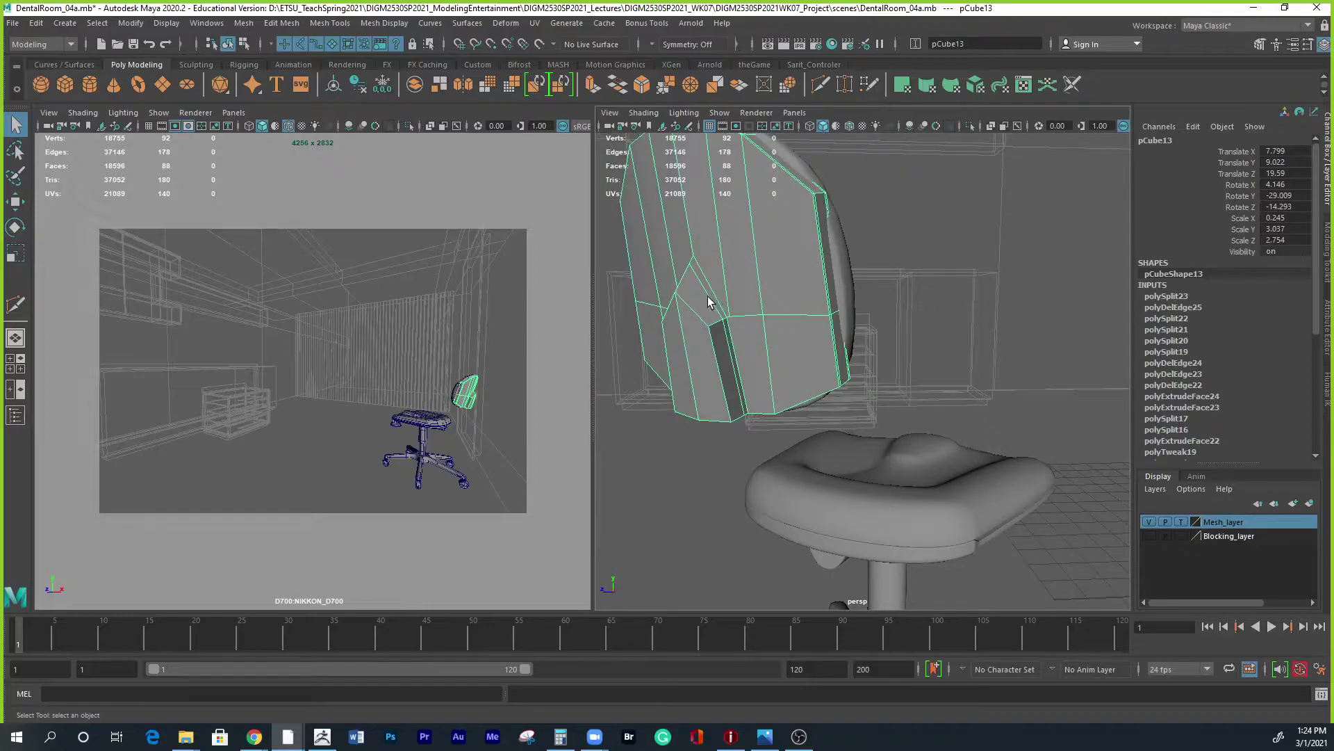
pyautogui.moveTo(709, 300); pyautogui.dragTo(704, 259, button='right')
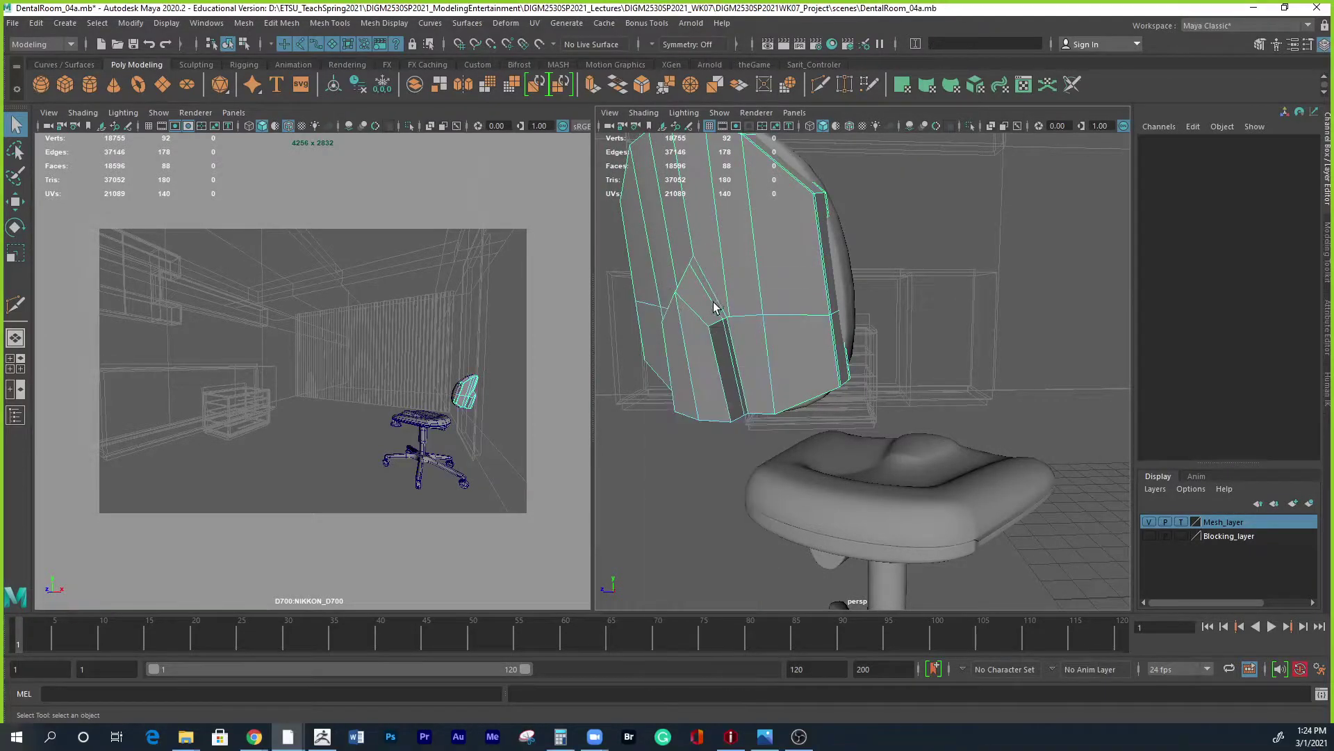
pyautogui.doubleClick(712, 303)
pyautogui.keyDown('alt'); pyautogui.moveTo(738, 331); pyautogui.dragTo(726, 325); pyautogui.keyUp('alt')
pyautogui.keyDown('shift'); pyautogui.moveTo(725, 315); pyautogui.dragTo(662, 343, button='right'); pyautogui.keyUp('shift')
pyautogui.keyDown('alt'); pyautogui.moveTo(750, 426); pyautogui.dragTo(822, 435); pyautogui.keyUp('alt')
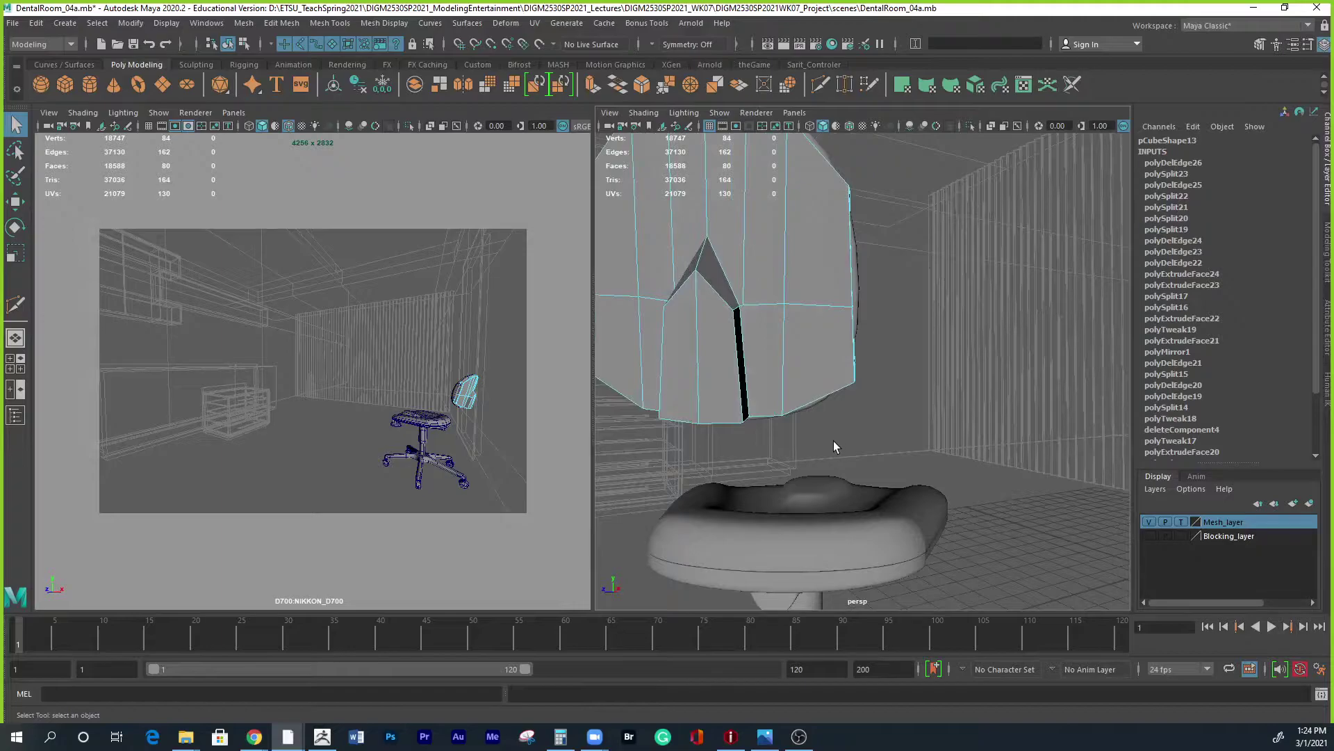
pyautogui.press('3')
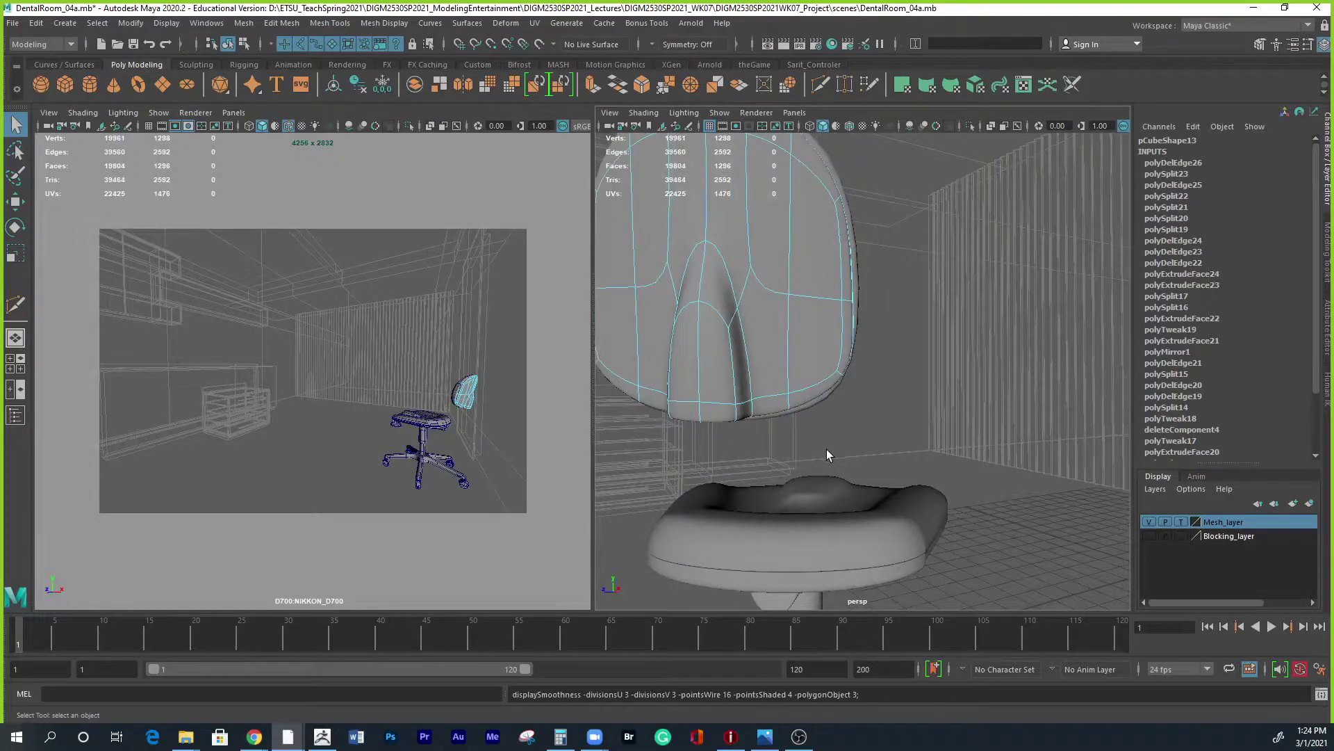
pyautogui.keyDown('alt'); pyautogui.moveTo(848, 416); pyautogui.dragTo(811, 422); pyautogui.keyUp('alt')
# Select the edge loops bordering the central support and narrow the selection to the edges at its lower end.
pyautogui.moveTo(757, 355); pyautogui.dragTo(755, 315, button='right')
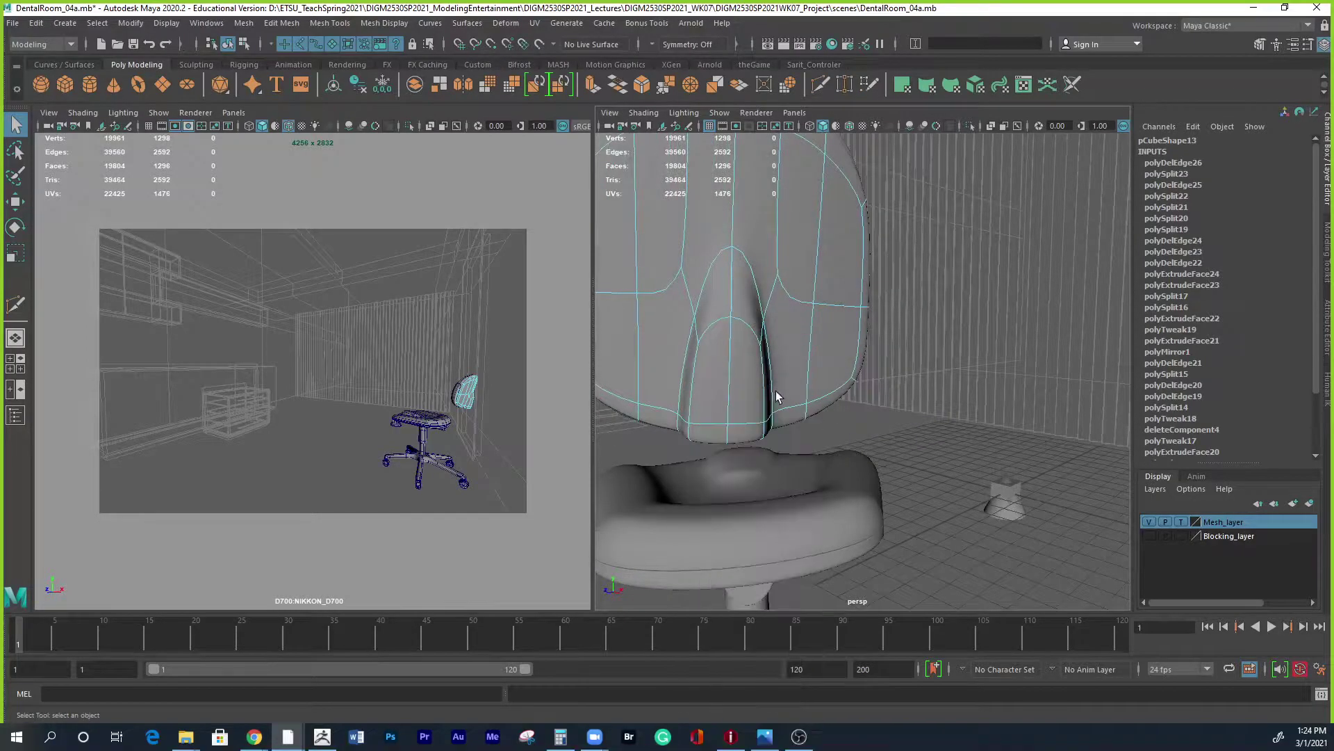
pyautogui.doubleClick(767, 402)
pyautogui.keyDown('alt'); pyautogui.moveTo(766, 399); pyautogui.dragTo(714, 348); pyautogui.keyUp('alt')
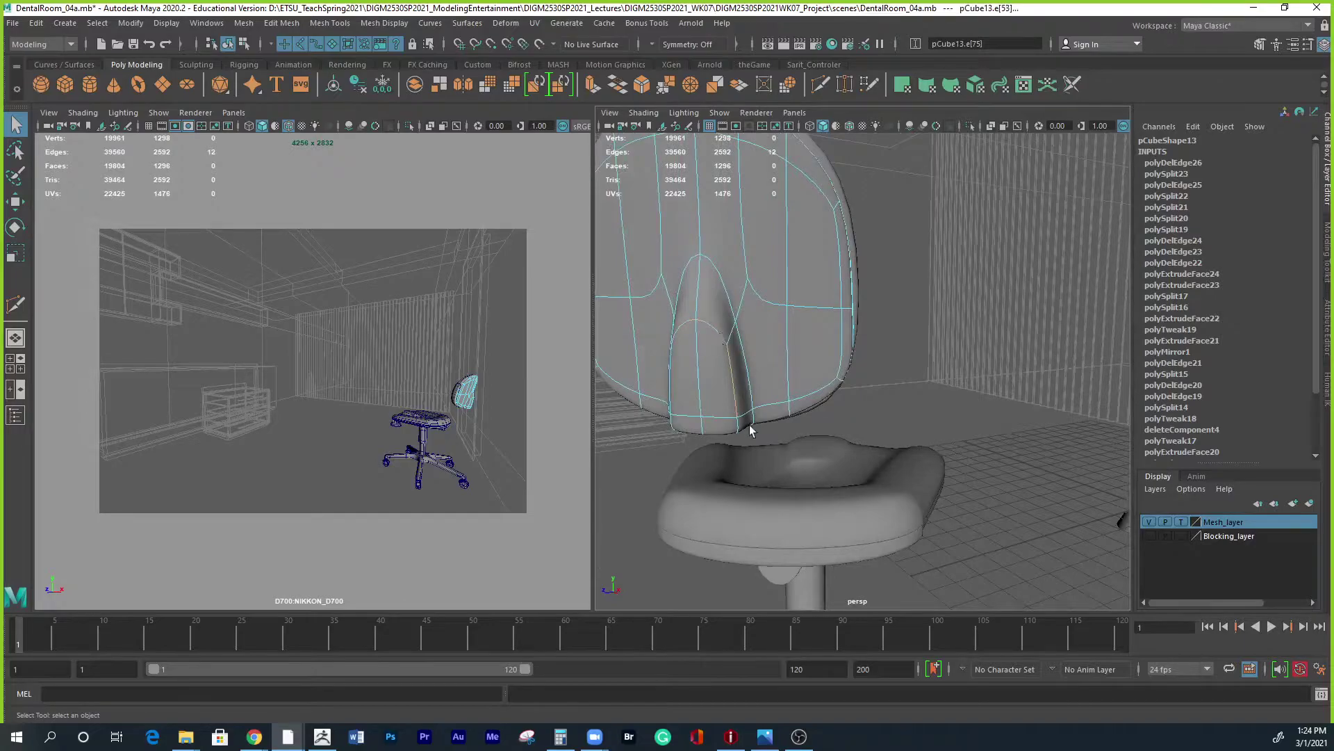
pyautogui.keyDown('alt'); pyautogui.moveTo(727, 436); pyautogui.dragTo(699, 381); pyautogui.keyUp('alt')
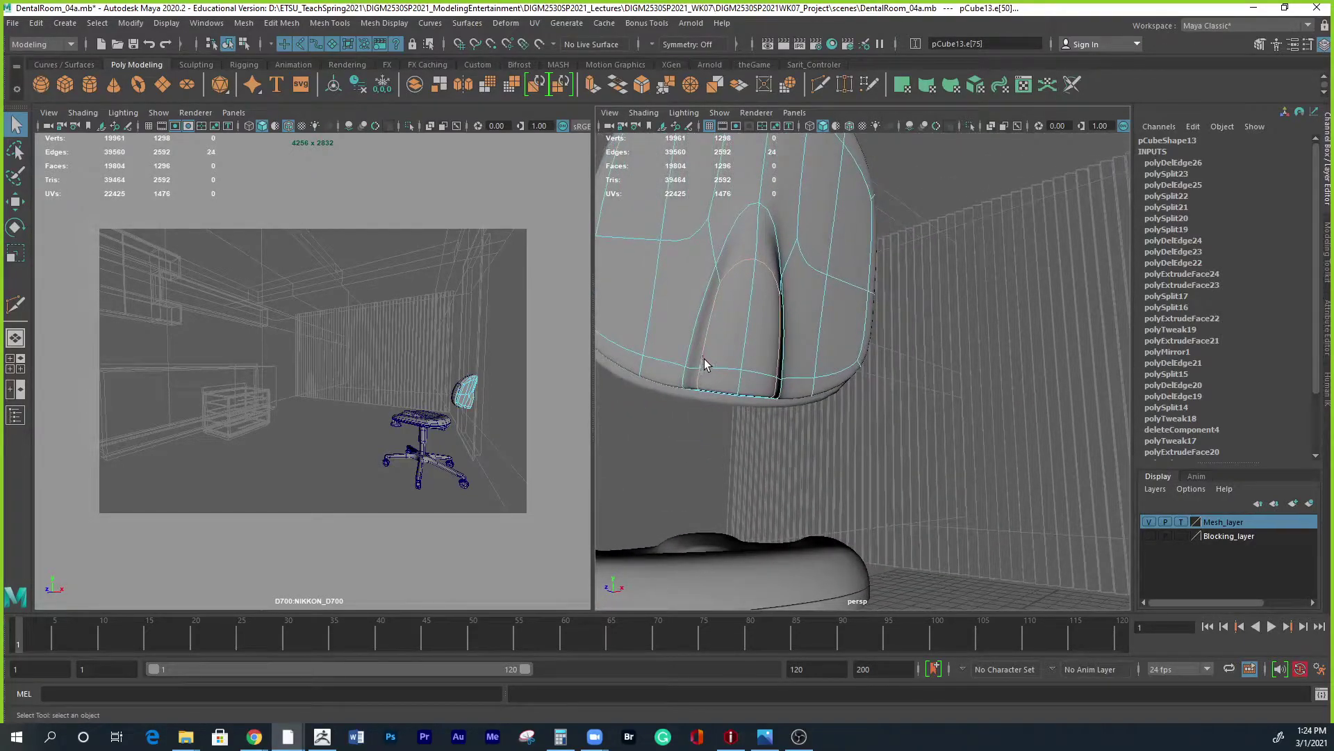
pyautogui.press('1')
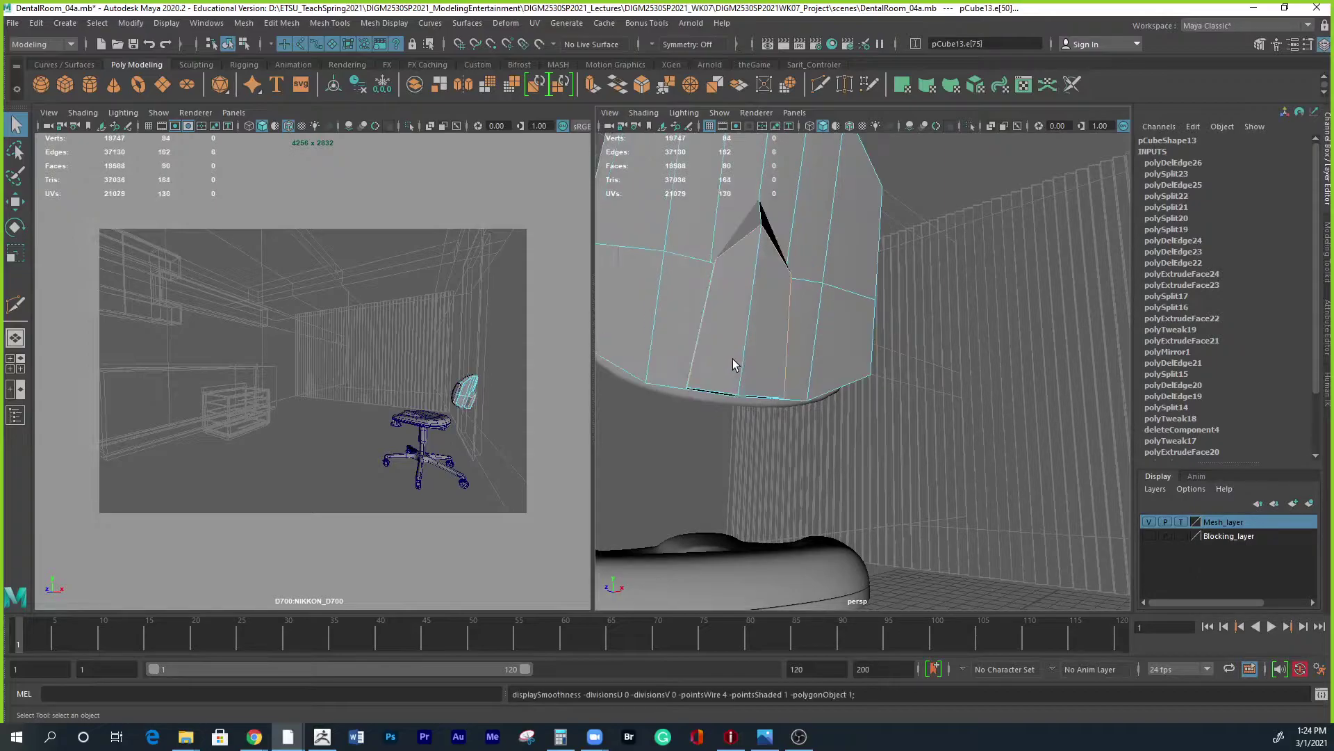
pyautogui.keyDown('alt'); pyautogui.moveTo(783, 395); pyautogui.dragTo(738, 311); pyautogui.keyUp('alt')
pyautogui.keyDown('alt'); pyautogui.moveTo(819, 395); pyautogui.dragTo(786, 492); pyautogui.keyUp('alt')
pyautogui.press('r')
pyautogui.keyDown('ctrl'); pyautogui.click(721, 380); pyautogui.keyUp('ctrl')
pyautogui.keyDown('alt'); pyautogui.moveTo(810, 445); pyautogui.dragTo(882, 410); pyautogui.keyUp('alt')
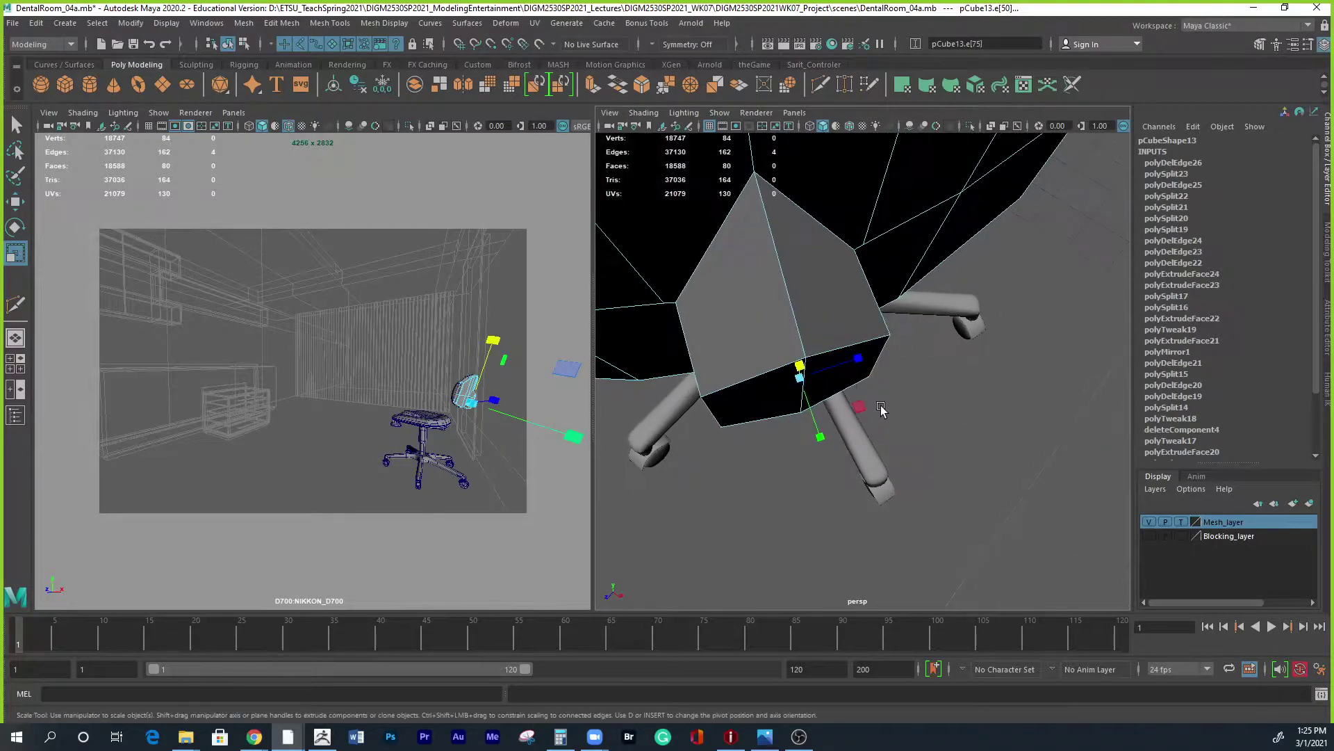
# Align the Move tool's axis to the edge down the middle of the shell's central support.
pyautogui.press('w')
pyautogui.click(820, 373)
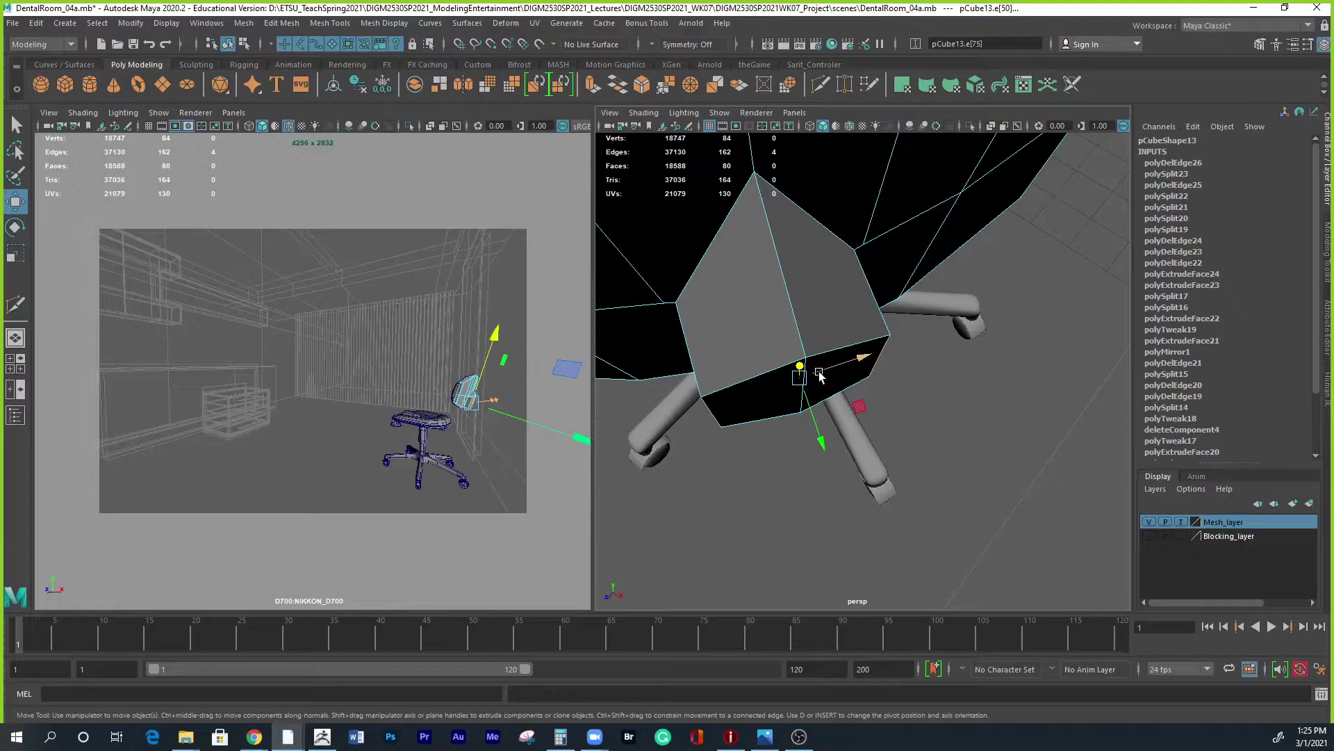
pyautogui.press('w')
pyautogui.click(819, 376)
pyautogui.moveTo(821, 376); pyautogui.dragTo(738, 452)
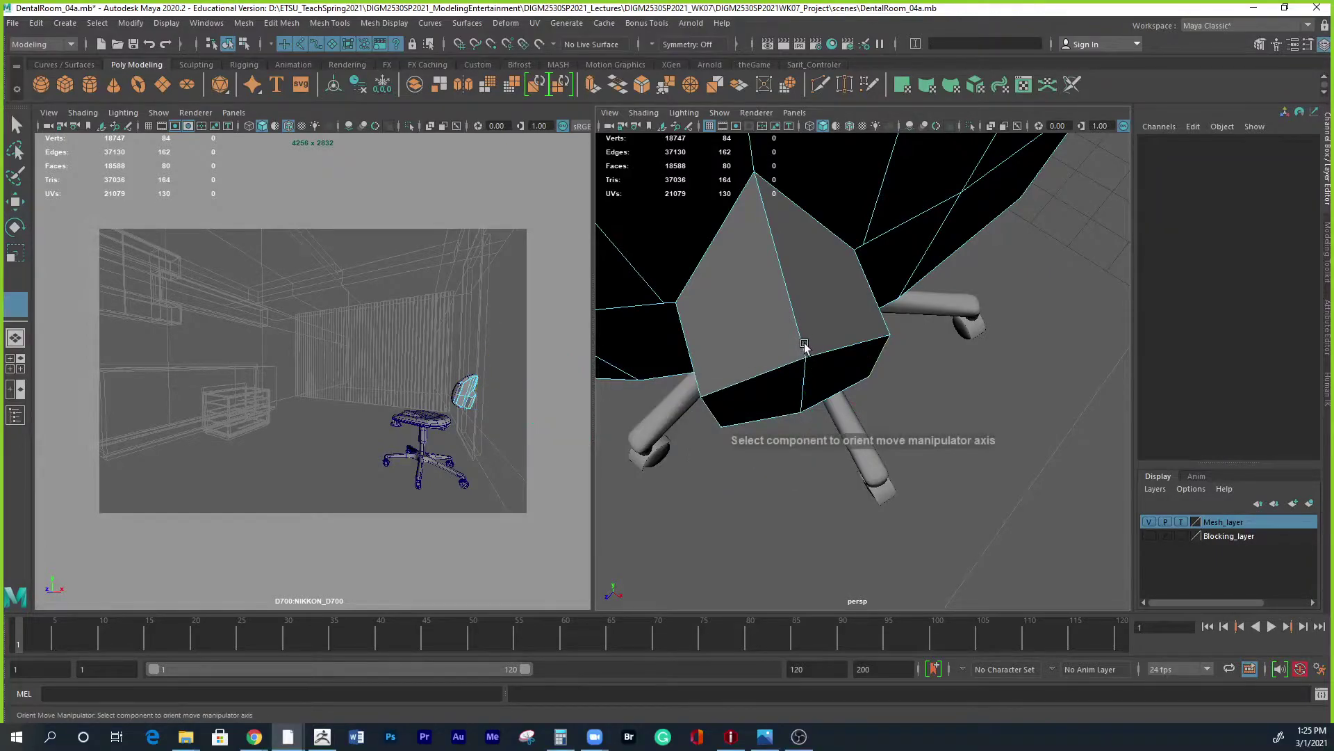
pyautogui.click(804, 346)
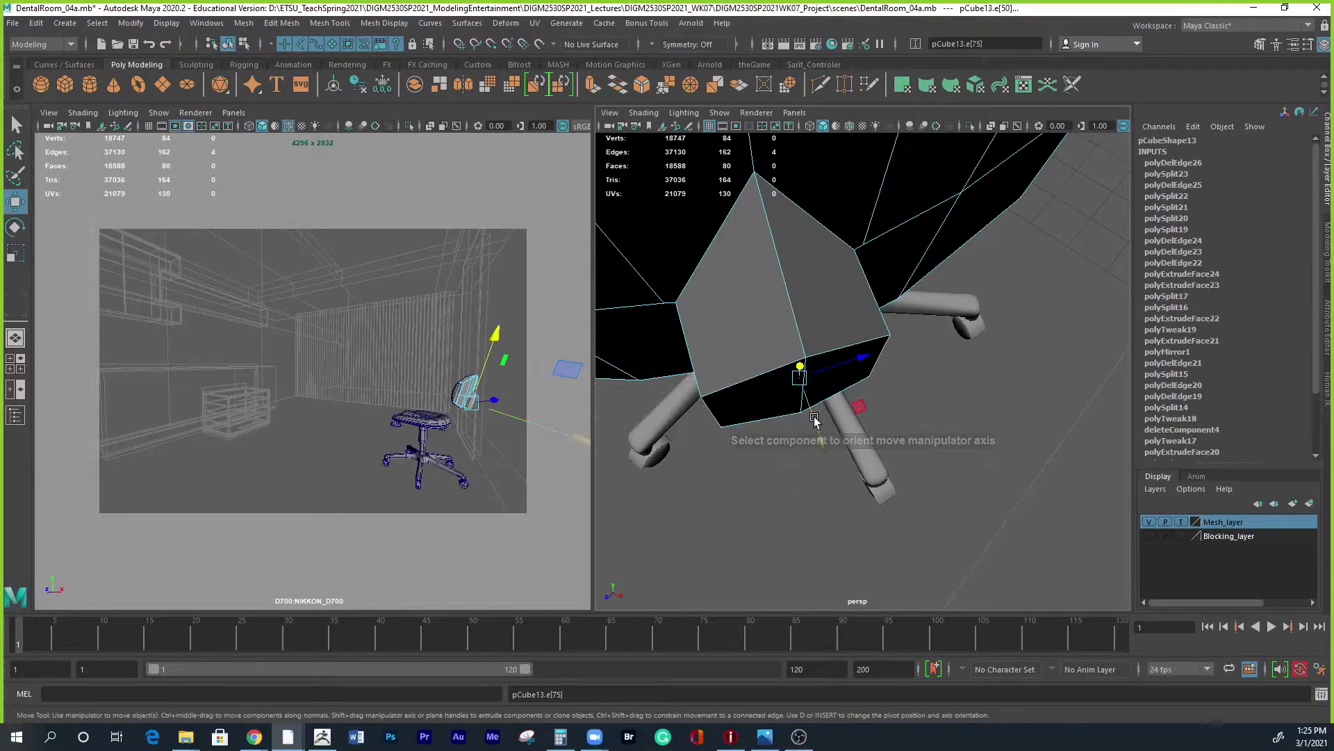
# Scale the selected edges to narrow the central support's lower end and shift them along the support's axis.
pyautogui.press('r')
pyautogui.moveTo(854, 366); pyautogui.dragTo(839, 381)
pyautogui.press('w')
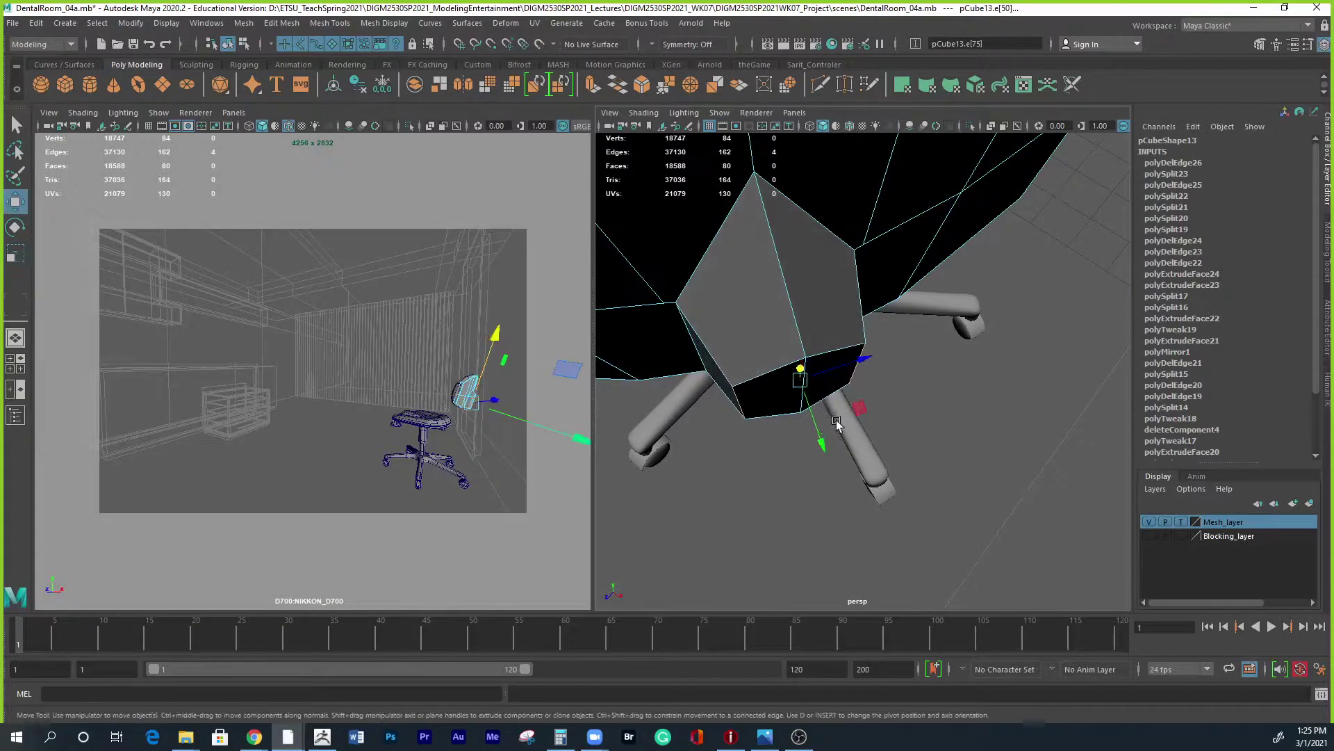
pyautogui.moveTo(823, 438); pyautogui.dragTo(684, 389)
# Select the three vertices across the central support's upper bend and adjust their position along the support's depth.
pyautogui.moveTo(804, 238); pyautogui.dragTo(777, 208, button='right')
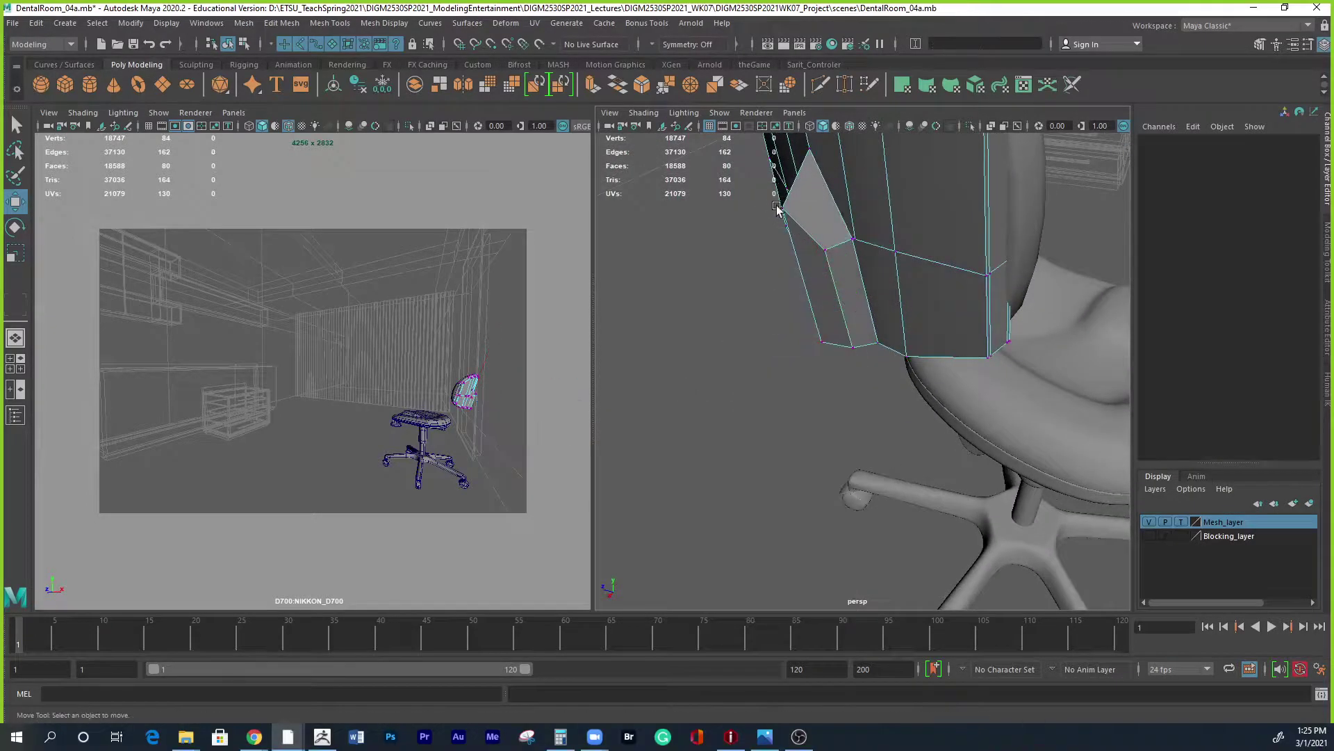
pyautogui.click(783, 209)
pyautogui.keyDown('alt'); pyautogui.moveTo(783, 209); pyautogui.dragTo(746, 204); pyautogui.keyUp('alt')
pyautogui.keyDown('alt'); pyautogui.moveTo(801, 298); pyautogui.dragTo(856, 300); pyautogui.keyUp('alt')
pyautogui.hotkey('ctrl', 'z')
pyautogui.keyDown('shift'); pyautogui.click(829, 246); pyautogui.keyUp('shift')
pyautogui.keyDown('alt'); pyautogui.moveTo(829, 248); pyautogui.dragTo(922, 249); pyautogui.keyUp('alt')
pyautogui.keyDown('shift'); pyautogui.click(799, 270); pyautogui.keyUp('shift')
pyautogui.hotkey('ctrl', 'z')
pyautogui.keyDown('shift'); pyautogui.click(858, 289); pyautogui.keyUp('shift')
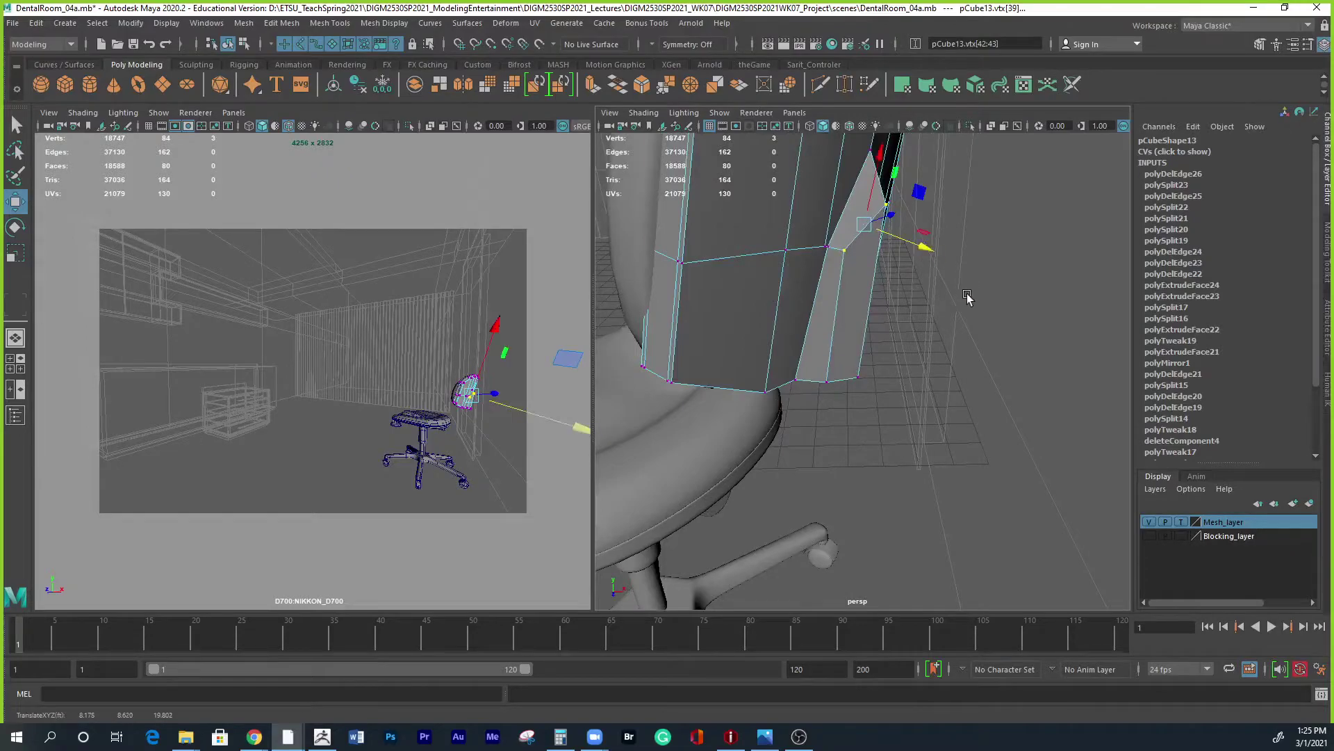
# Preview the shell smoothed and single out the middle vertex of the central support's upper bend.
pyautogui.press('3')
pyautogui.keyDown('alt'); pyautogui.moveTo(973, 355); pyautogui.dragTo(928, 291); pyautogui.keyUp('alt')
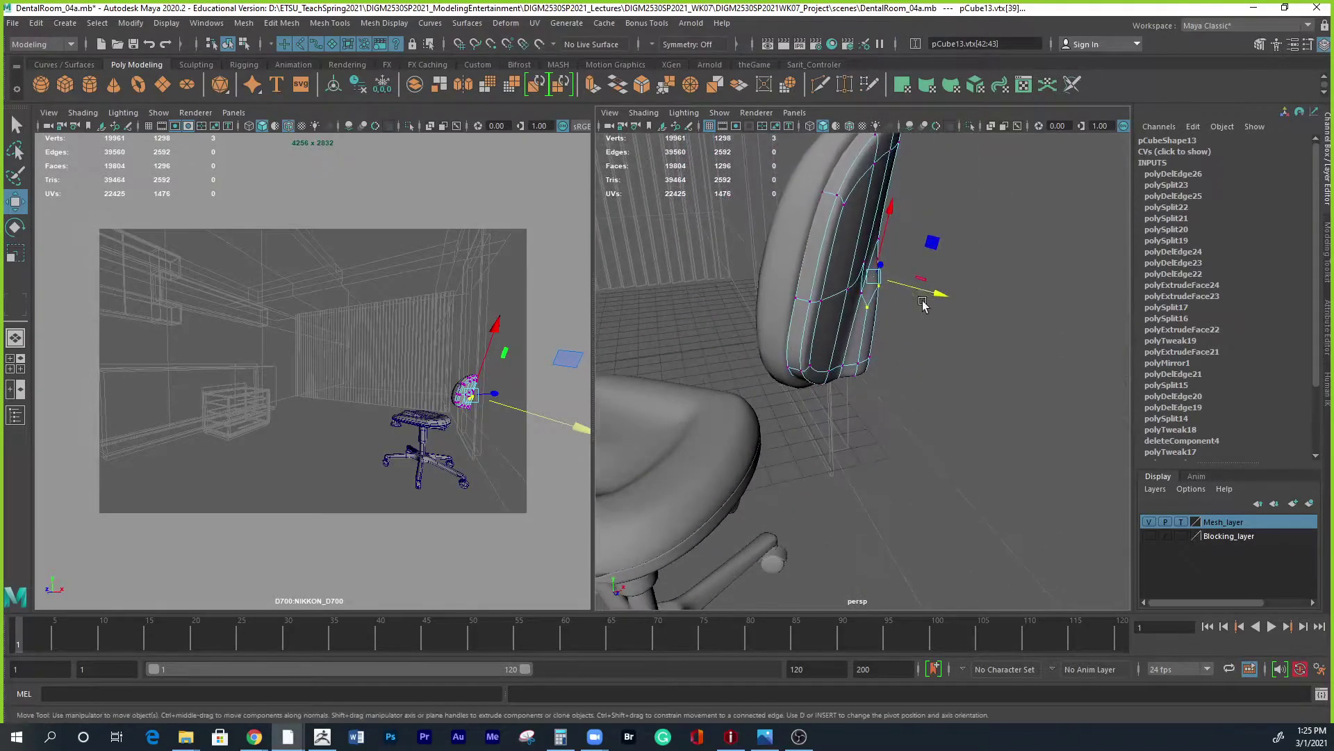
pyautogui.click(879, 285)
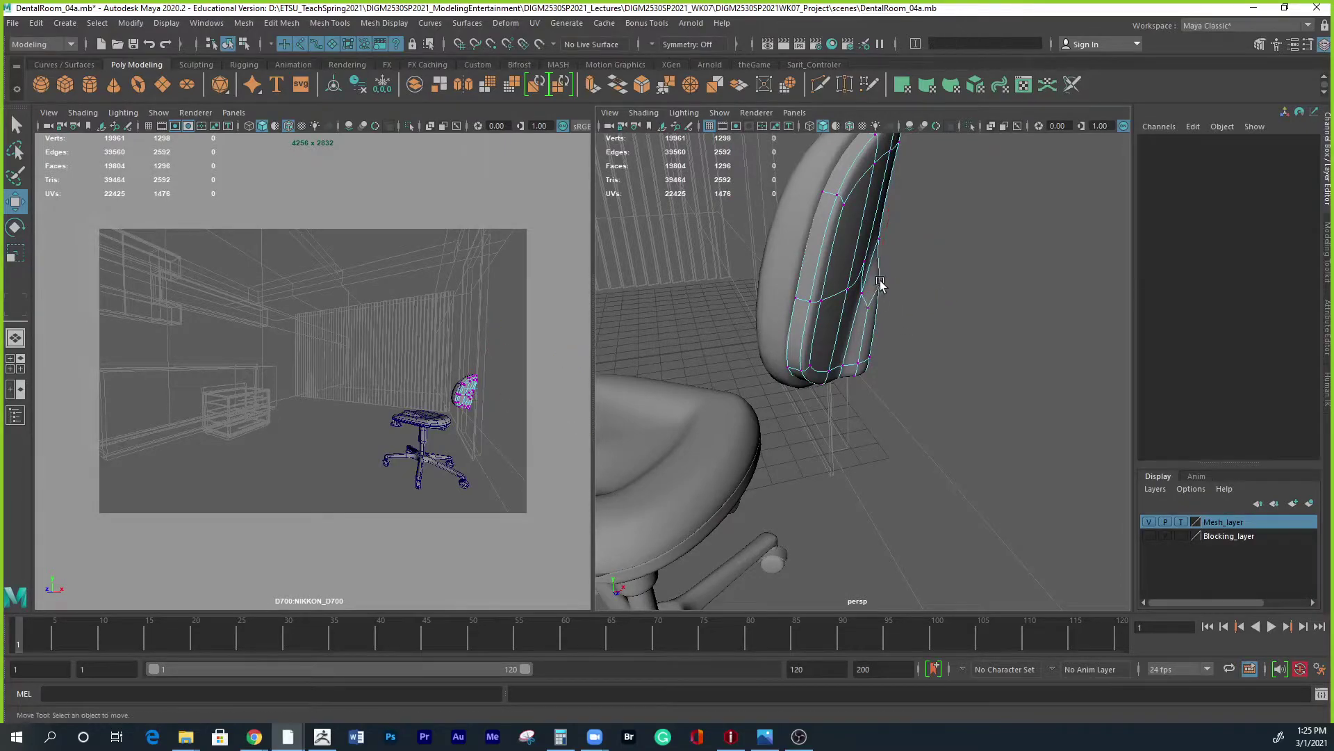
pyautogui.click(881, 287)
pyautogui.keyDown('alt'); pyautogui.moveTo(934, 287); pyautogui.dragTo(969, 346); pyautogui.keyUp('alt')
pyautogui.click(904, 313)
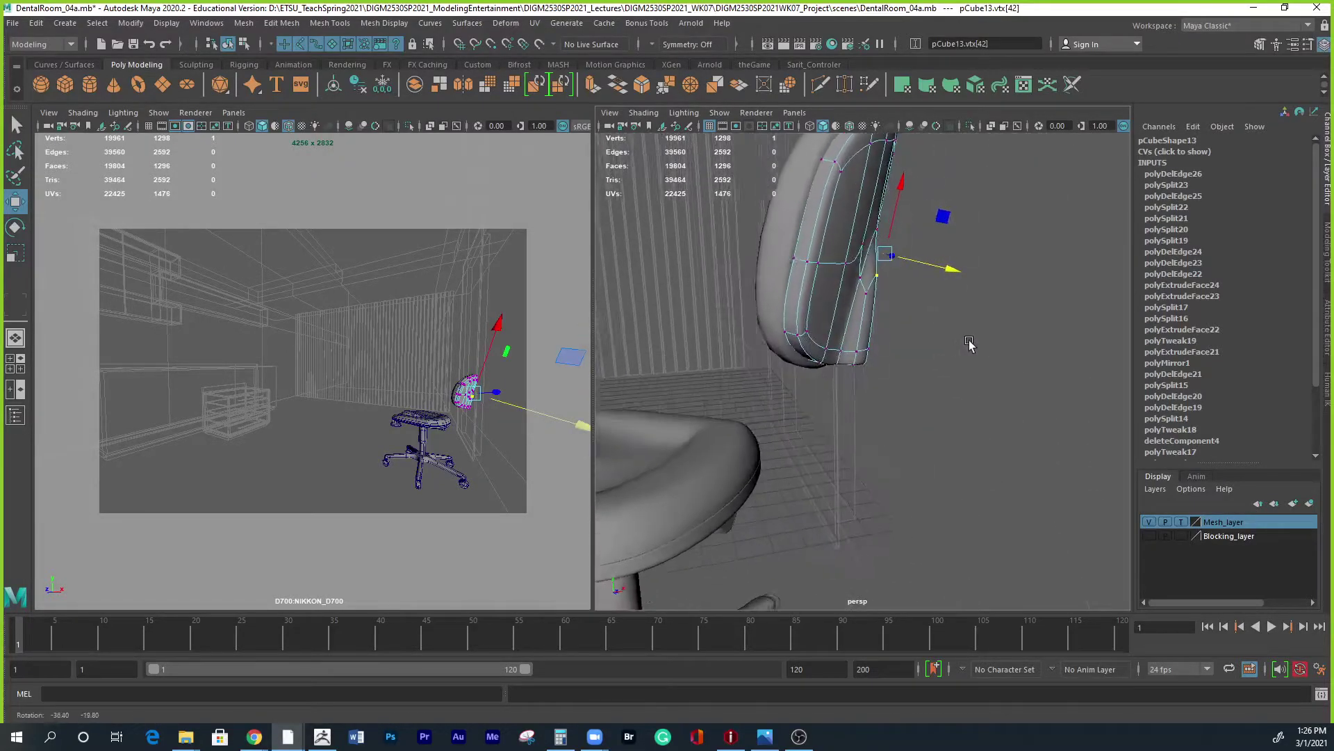
# Return the shell to object mode, clear the selection and examine the smoothed central support up close.
pyautogui.moveTo(869, 292); pyautogui.dragTo(924, 275, button='right')
pyautogui.click(941, 408)
pyautogui.keyDown('alt'); pyautogui.moveTo(941, 408); pyautogui.dragTo(787, 391, button='right'); pyautogui.keyUp('alt')
pyautogui.keyDown('alt'); pyautogui.moveTo(788, 392); pyautogui.dragTo(846, 447); pyautogui.keyUp('alt')
pyautogui.keyDown('alt'); pyautogui.moveTo(846, 447); pyautogui.dragTo(842, 291, button='right'); pyautogui.keyUp('alt')
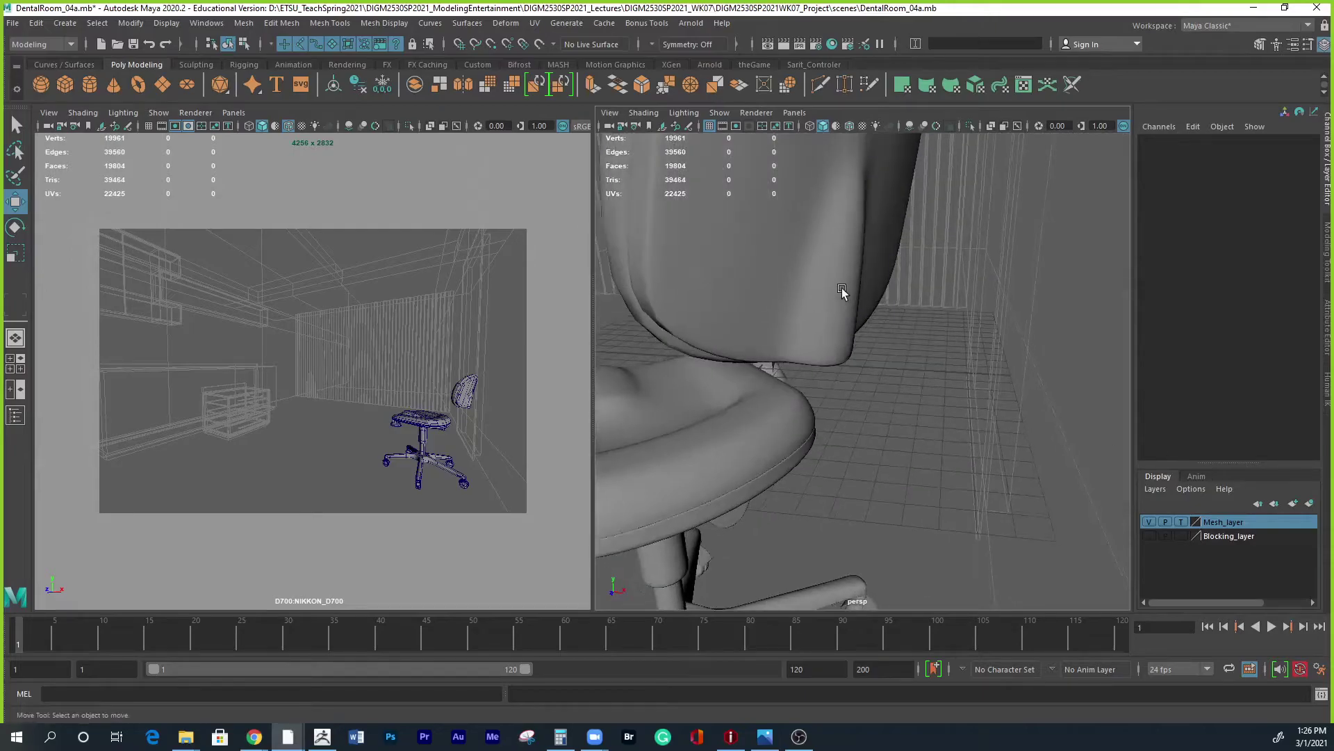
# Insert a supporting edge loop around the shell's central support with Multi-Cut and preview the shell smoothed.
pyautogui.click(842, 291)
pyautogui.keyDown('alt'); pyautogui.moveTo(841, 291); pyautogui.dragTo(798, 328); pyautogui.keyUp('alt')
pyautogui.keyDown('shift'); pyautogui.rightClick(798, 330); pyautogui.keyUp('shift')
pyautogui.click(750, 328)
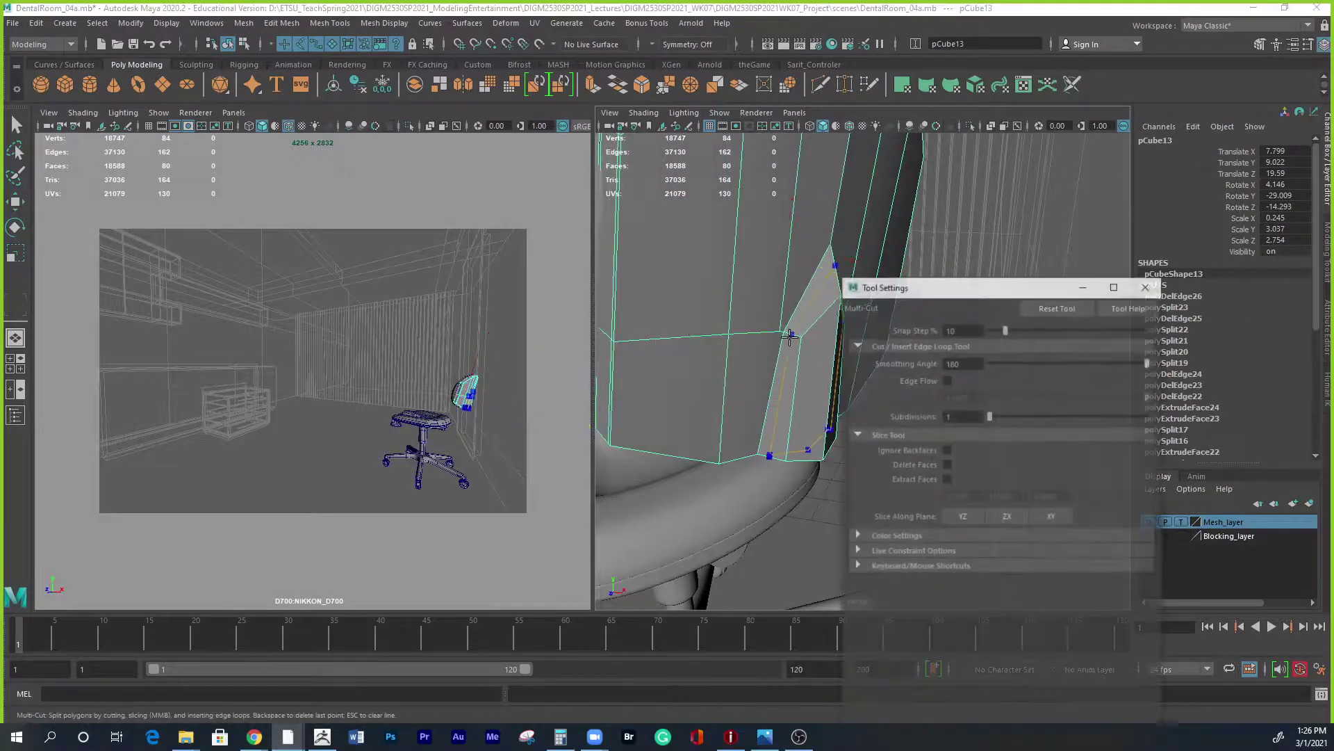
pyautogui.click(788, 331)
pyautogui.press('Return')
pyautogui.click(1156, 289)
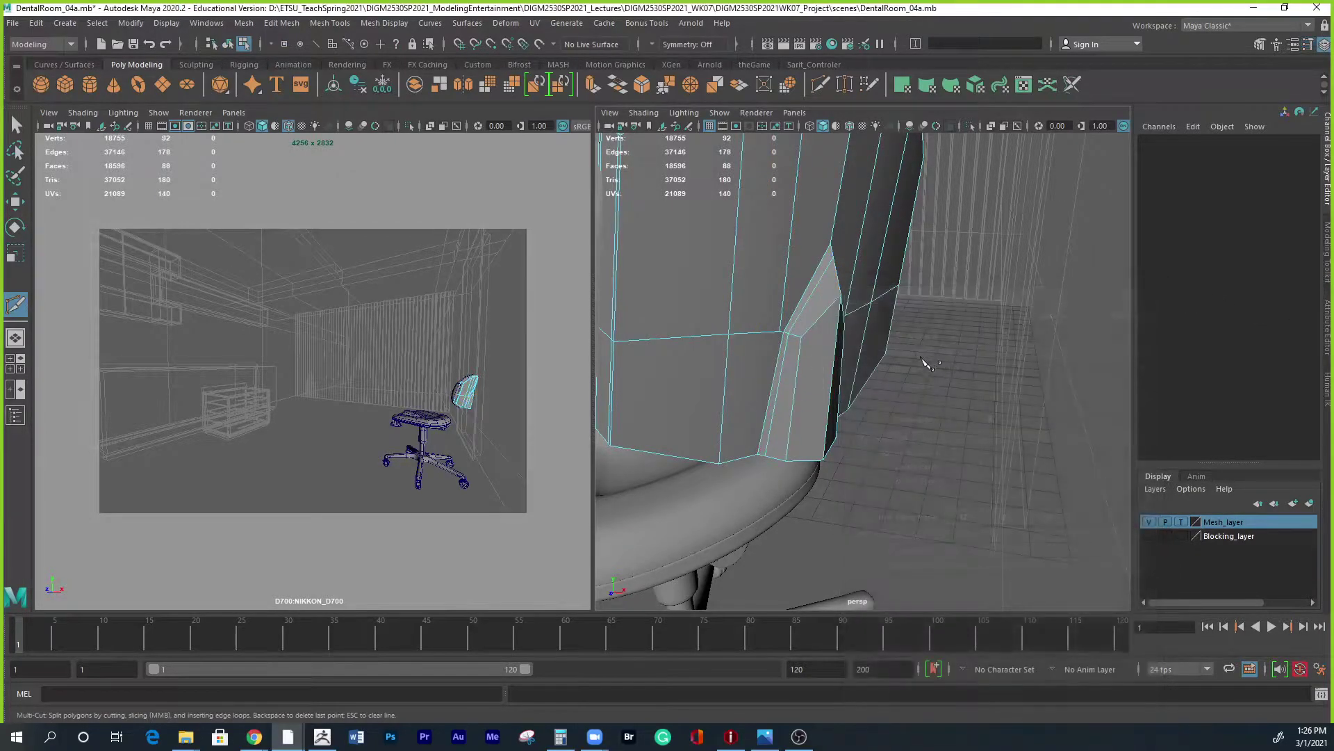
pyautogui.press('3')
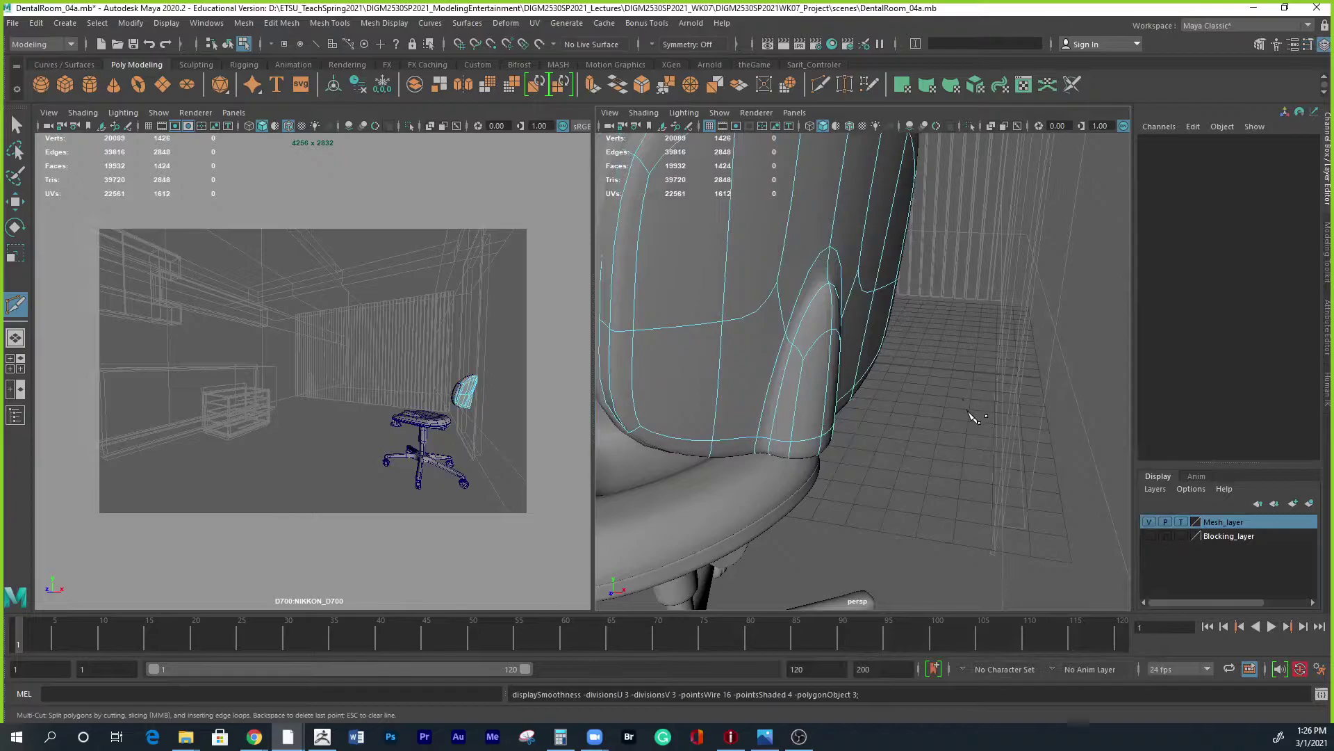
# Leave Multi-Cut, return the shell to object mode with nothing selected and save the scene.
pyautogui.scroll(-3, 970, 385)
pyautogui.keyDown('alt'); pyautogui.moveTo(966, 384); pyautogui.dragTo(605, 329); pyautogui.keyUp('alt')
pyautogui.click(19, 125)
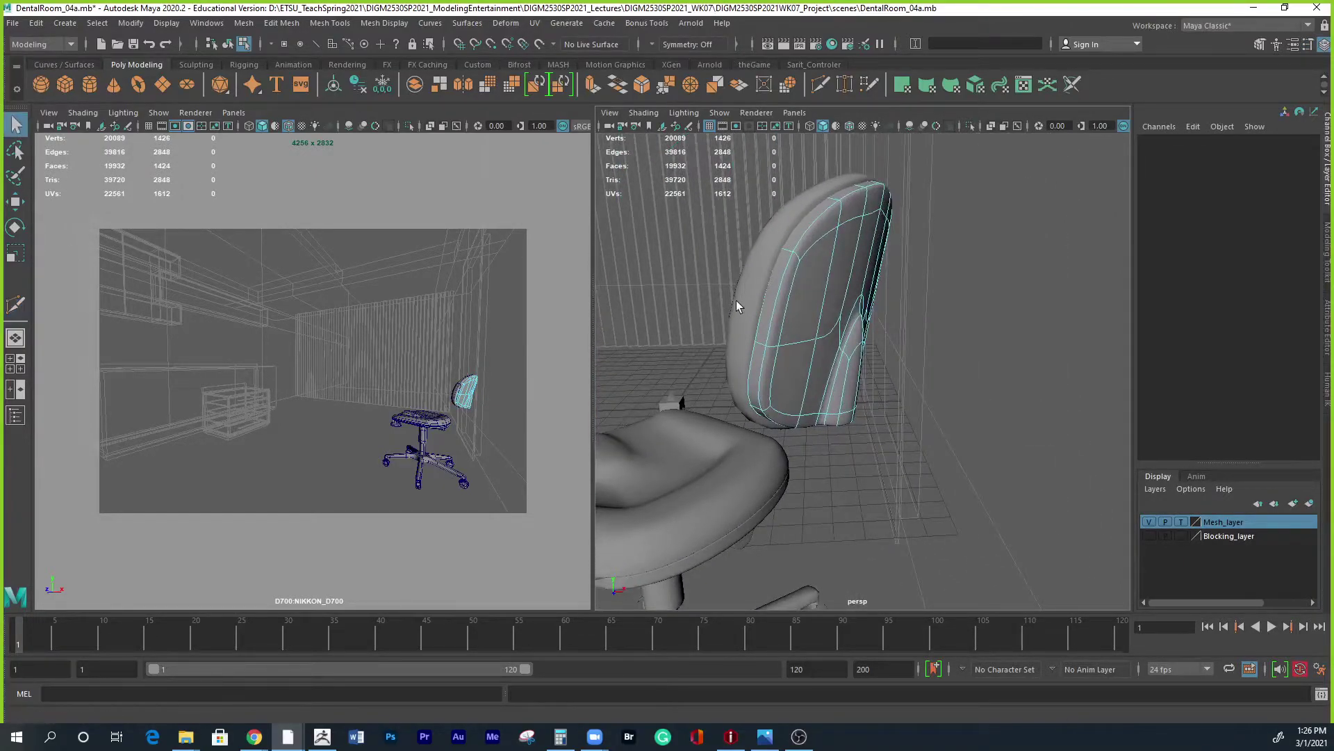
pyautogui.moveTo(814, 308); pyautogui.dragTo(897, 285, button='right')
pyautogui.click(923, 372)
pyautogui.scroll(-3, 922, 373)
pyautogui.keyDown('alt'); pyautogui.moveTo(923, 373); pyautogui.dragTo(995, 419, button='middle'); pyautogui.keyUp('alt')
pyautogui.keyDown('alt'); pyautogui.moveTo(994, 419); pyautogui.dragTo(876, 449); pyautogui.keyUp('alt')
pyautogui.keyDown('alt'); pyautogui.moveTo(887, 354); pyautogui.dragTo(983, 393); pyautogui.keyUp('alt')
pyautogui.hotkey('ctrl', 's')
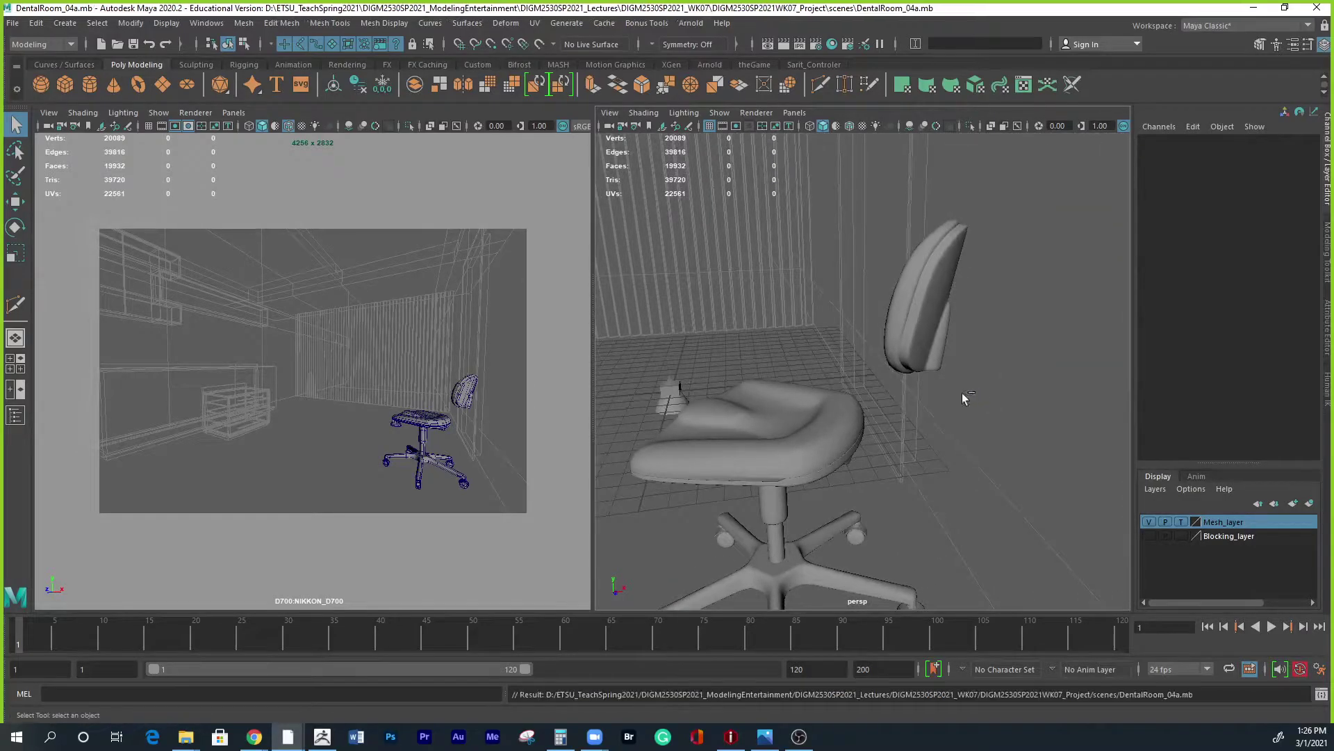
# Show wireframes on the shaded stool, select the backrest pieces and compare their shape with the dental room reference photo.
pyautogui.click(849, 127)
pyautogui.keyDown('alt'); pyautogui.moveTo(949, 446); pyautogui.dragTo(943, 480); pyautogui.keyUp('alt')
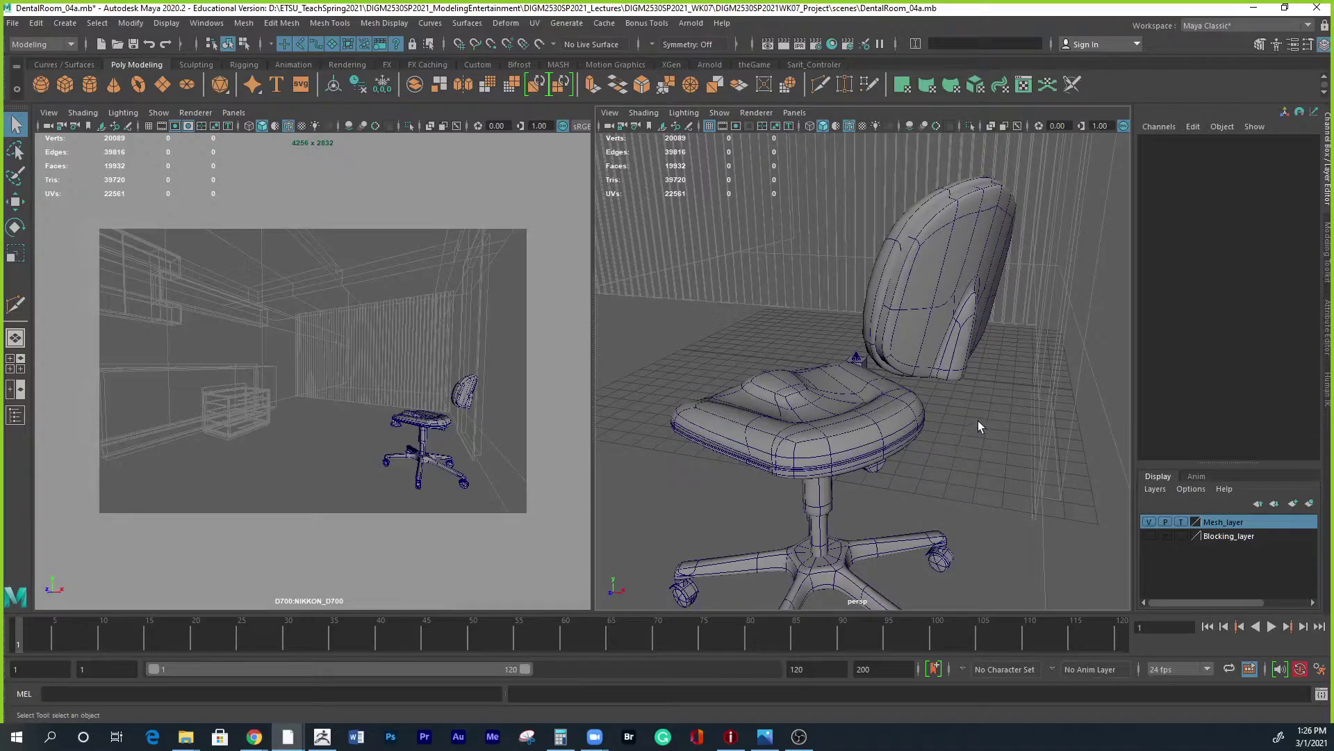
pyautogui.click(964, 351)
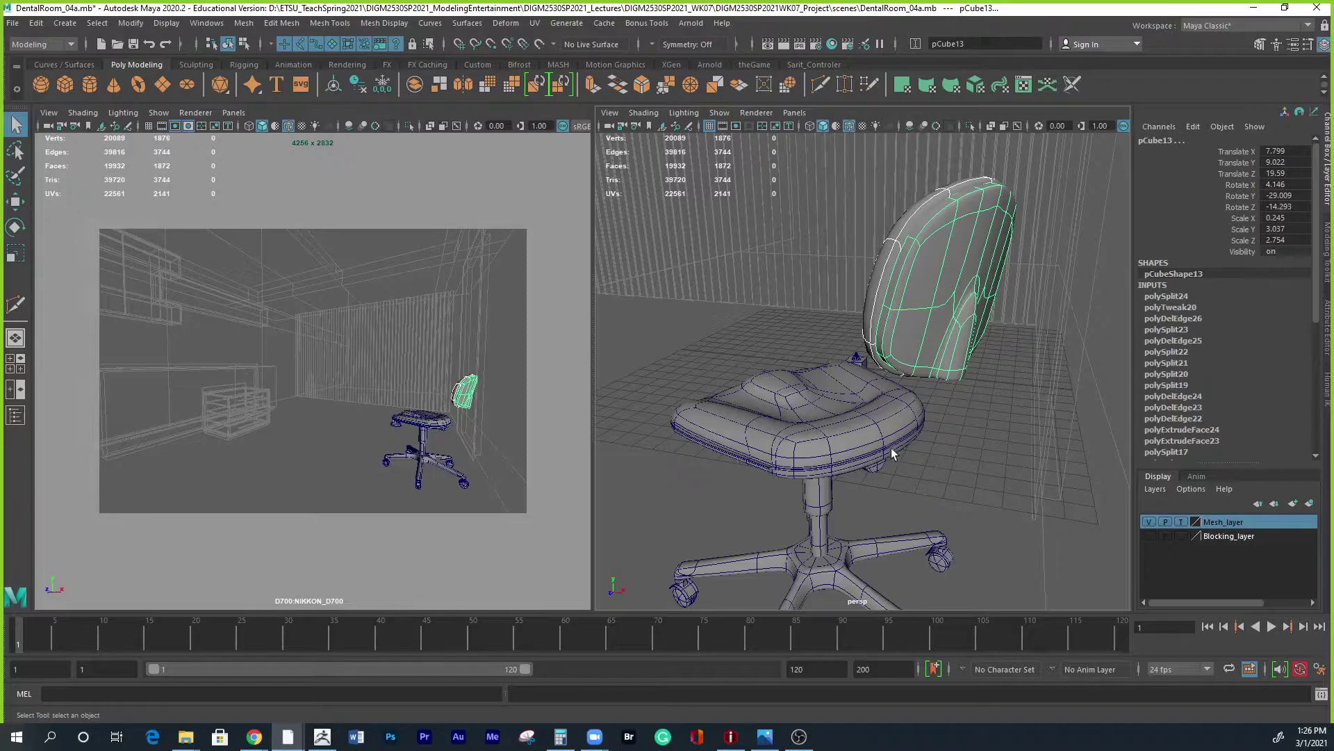
pyautogui.keyDown('alt'); pyautogui.moveTo(874, 470); pyautogui.dragTo(947, 360); pyautogui.keyUp('alt')
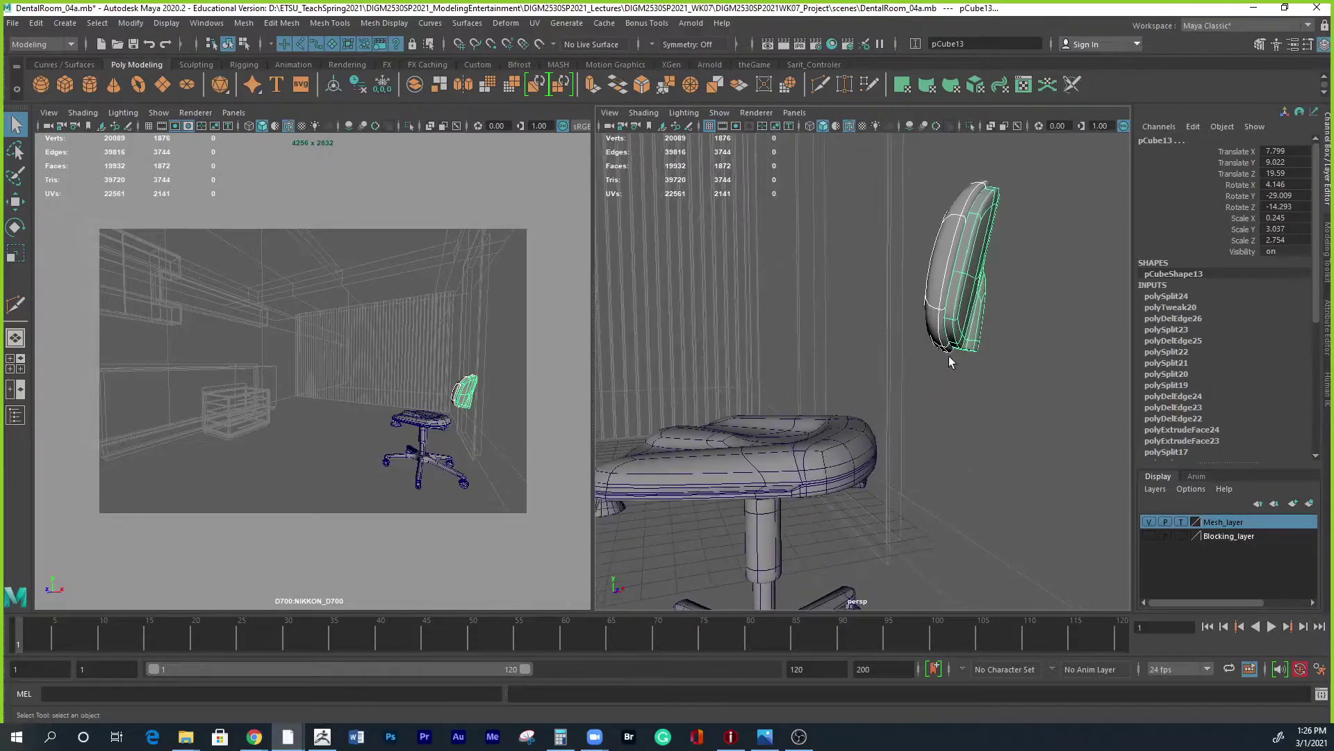
pyautogui.click(765, 736)
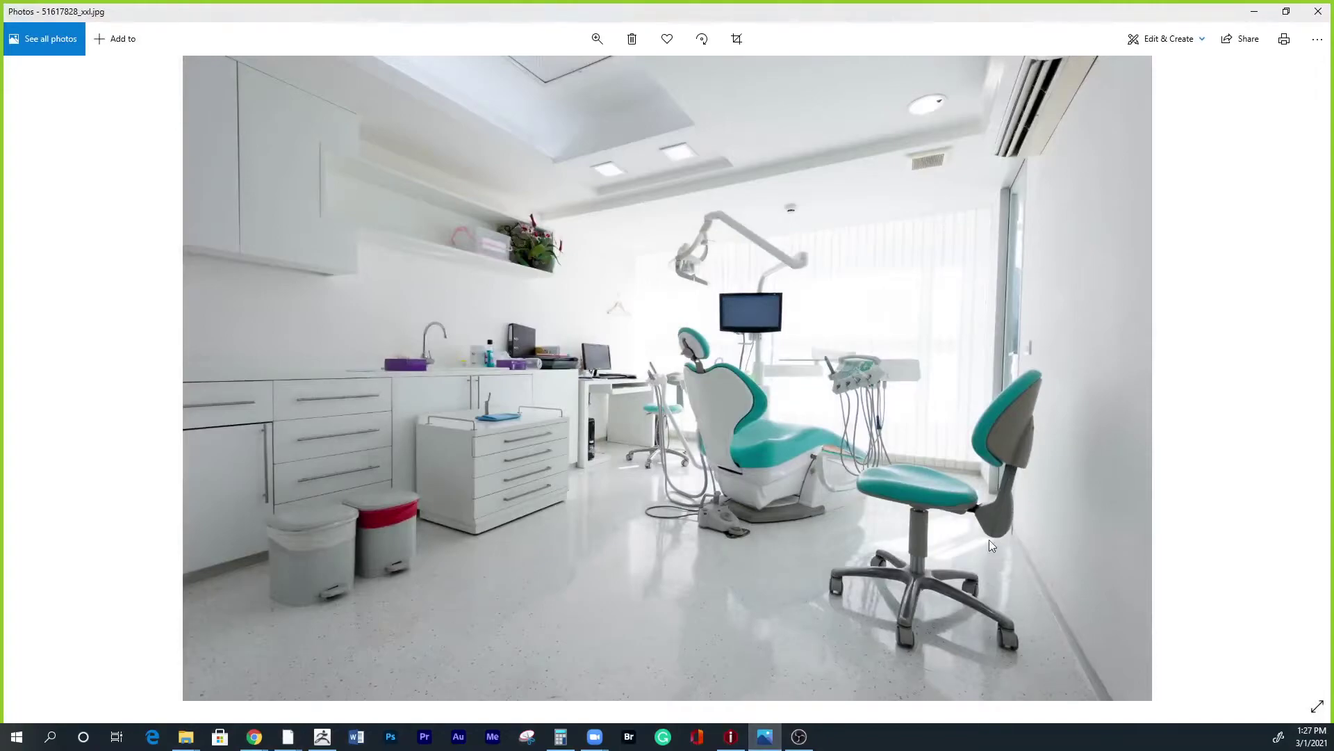
pyautogui.click(1255, 11)
pyautogui.keyDown('alt'); pyautogui.moveTo(1016, 462); pyautogui.dragTo(365, 190); pyautogui.keyUp('alt')
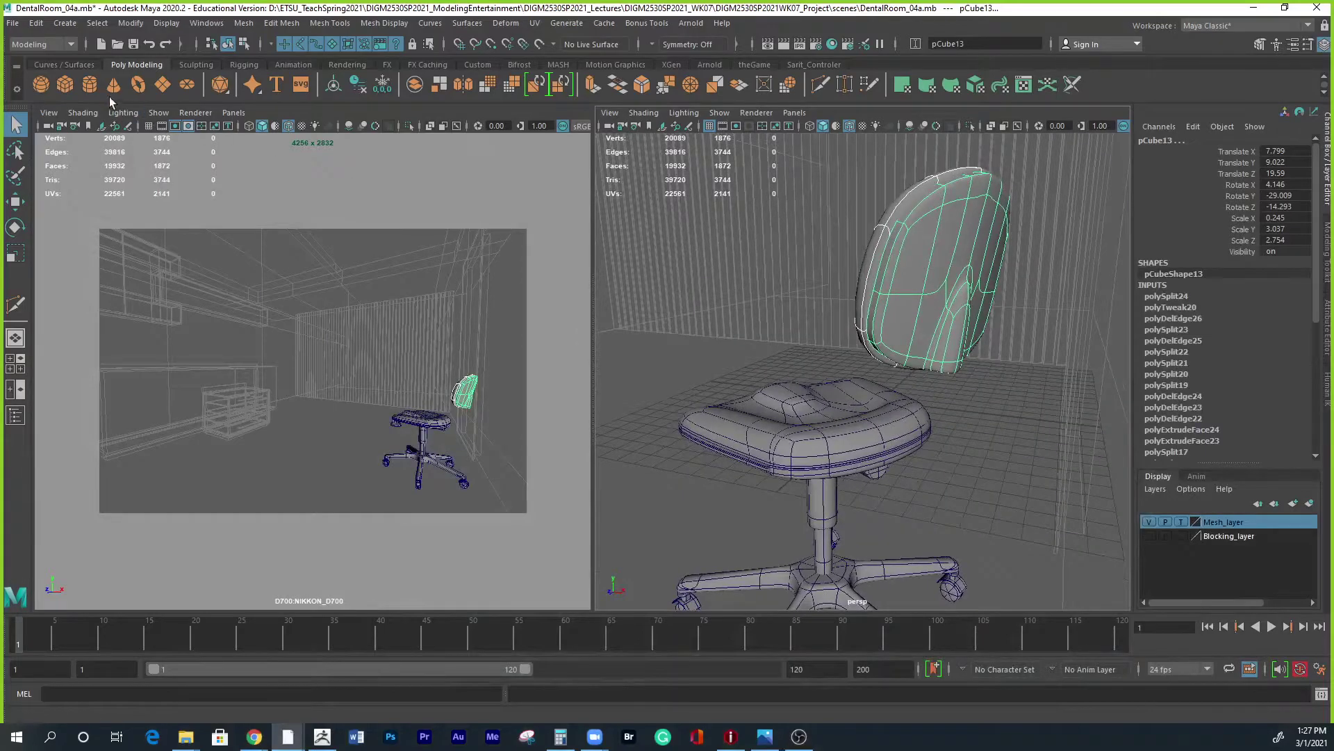
# Clear the leftover object at the scene origin and create a fresh polygon cube there.
pyautogui.click(66, 89)
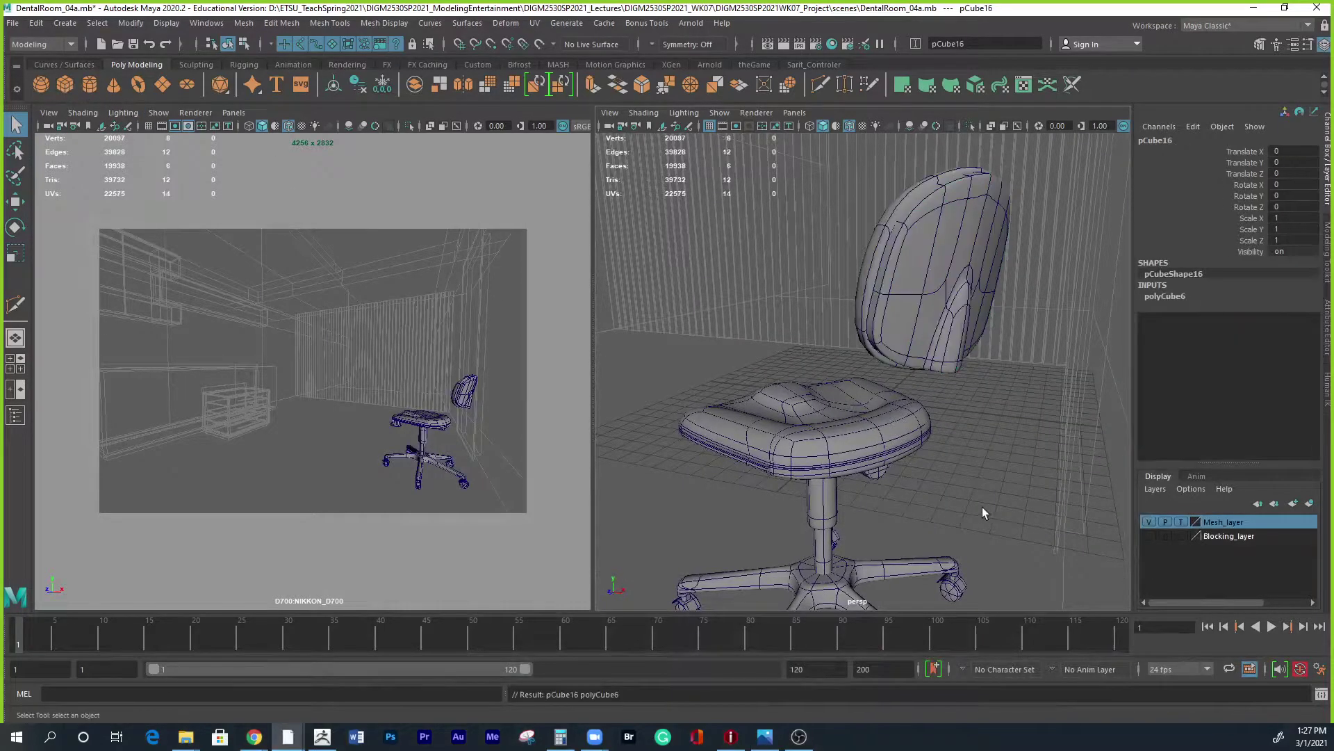
pyautogui.keyDown('alt'); pyautogui.moveTo(984, 507); pyautogui.dragTo(759, 482, button='right'); pyautogui.keyUp('alt')
pyautogui.keyDown('alt'); pyautogui.moveTo(759, 482); pyautogui.dragTo(748, 474); pyautogui.keyUp('alt')
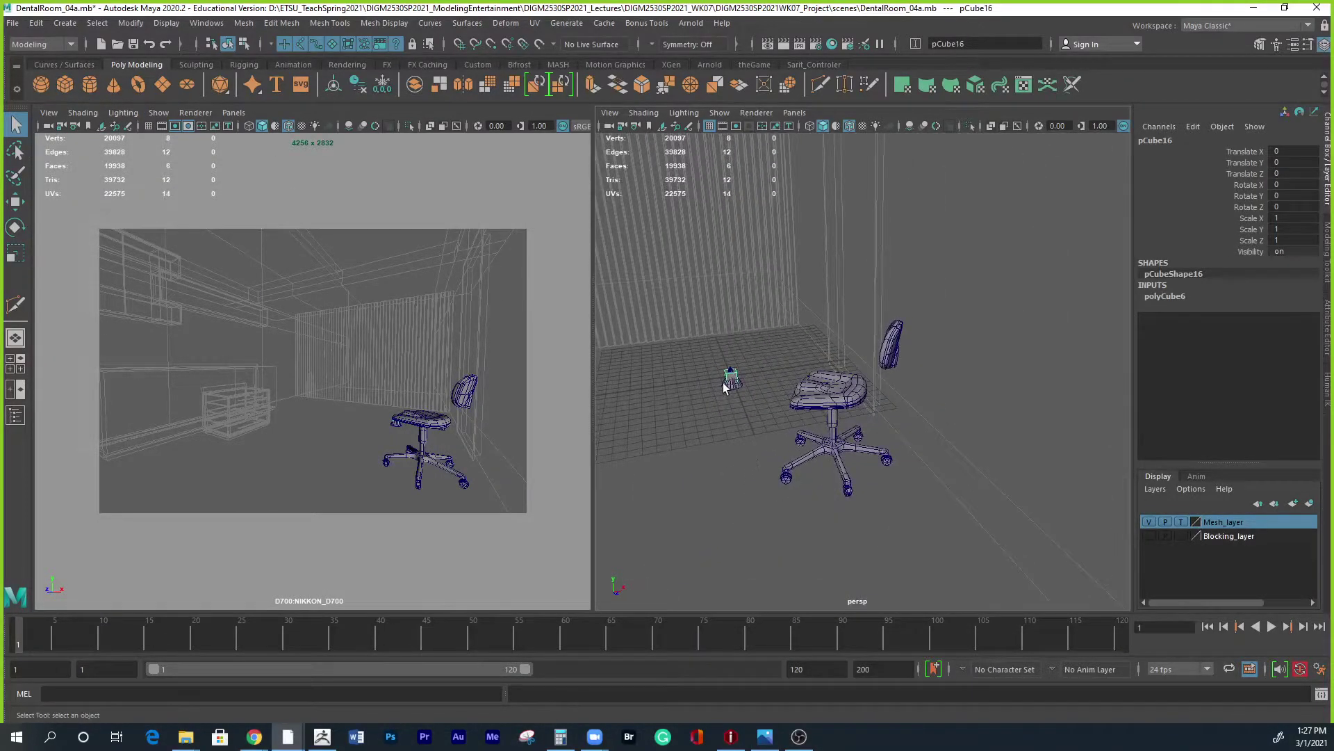
pyautogui.press('Delete')
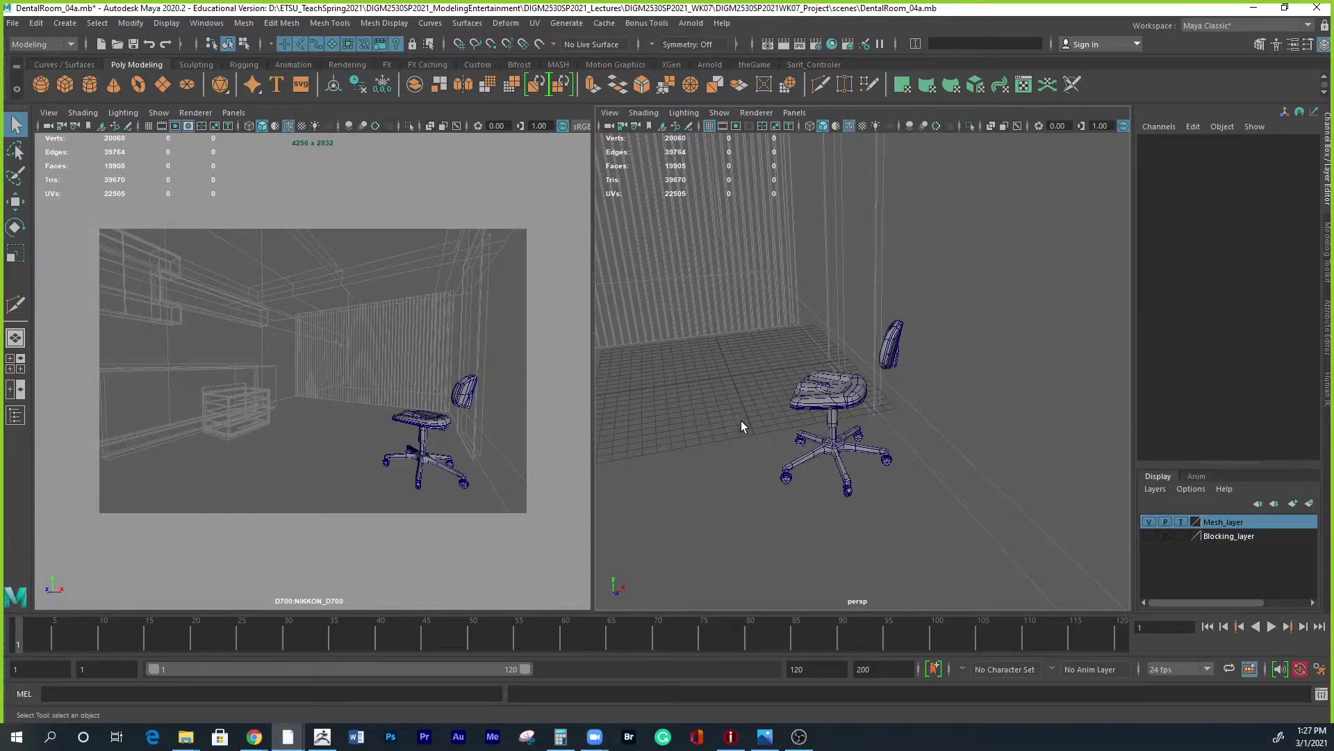
pyautogui.keyDown('shift'); pyautogui.moveTo(740, 422); pyautogui.dragTo(745, 467, button='right'); pyautogui.keyUp('shift')
pyautogui.keyDown('alt'); pyautogui.moveTo(795, 481); pyautogui.dragTo(738, 482); pyautogui.keyUp('alt')
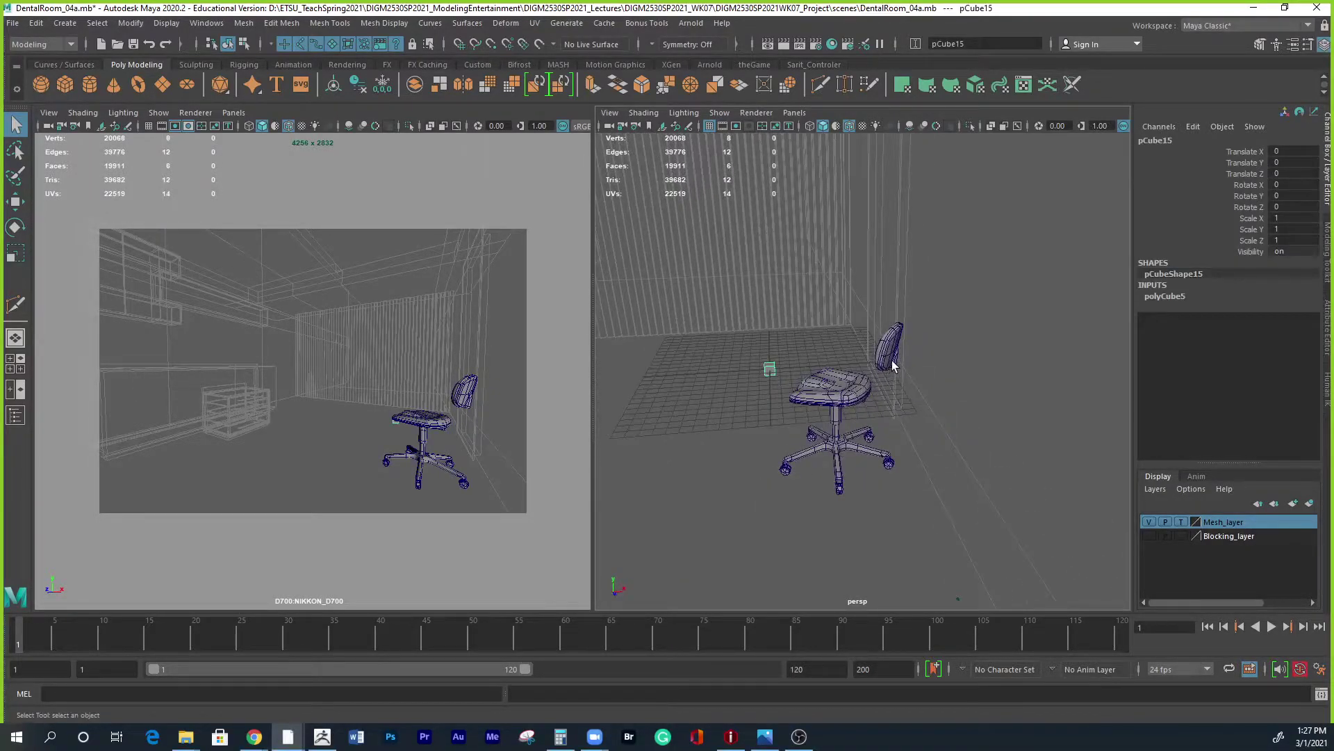
# Match the new cube's translation to the backrest shell and leave only the cube selected.
pyautogui.click(892, 367)
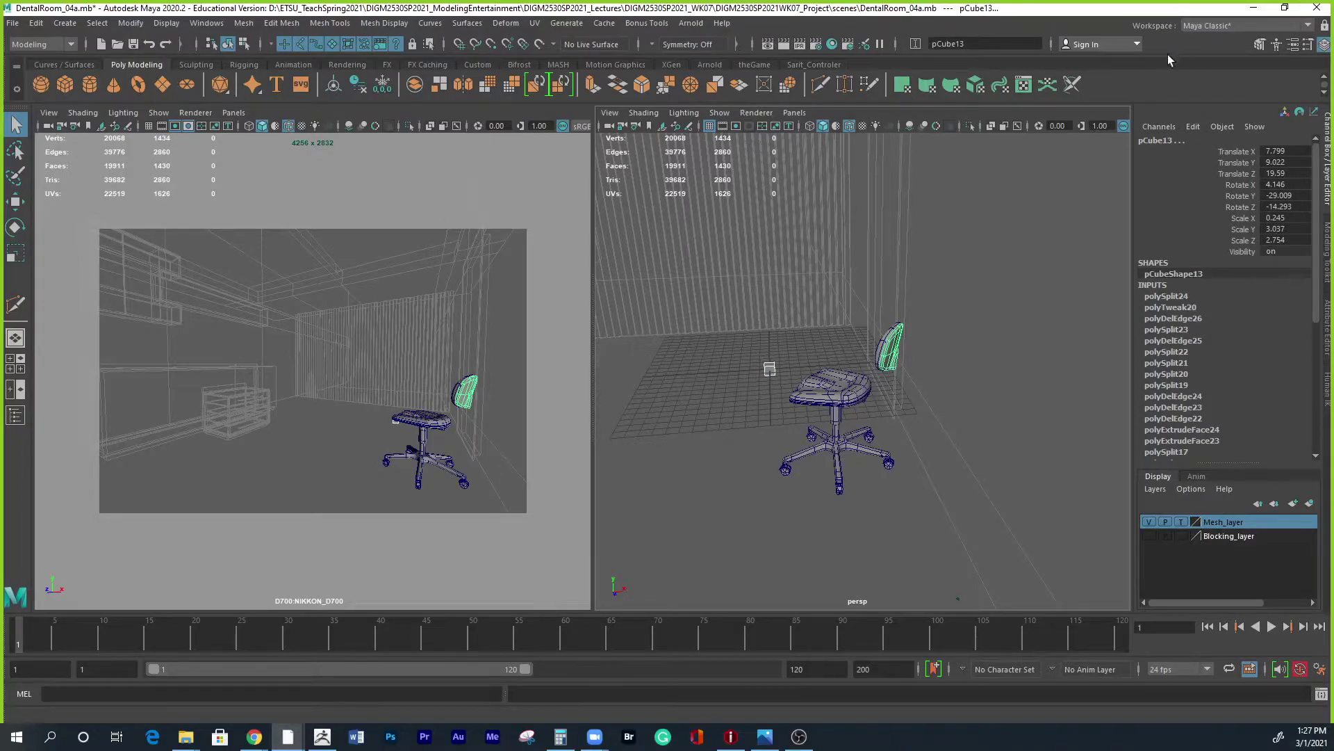
pyautogui.click(206, 23)
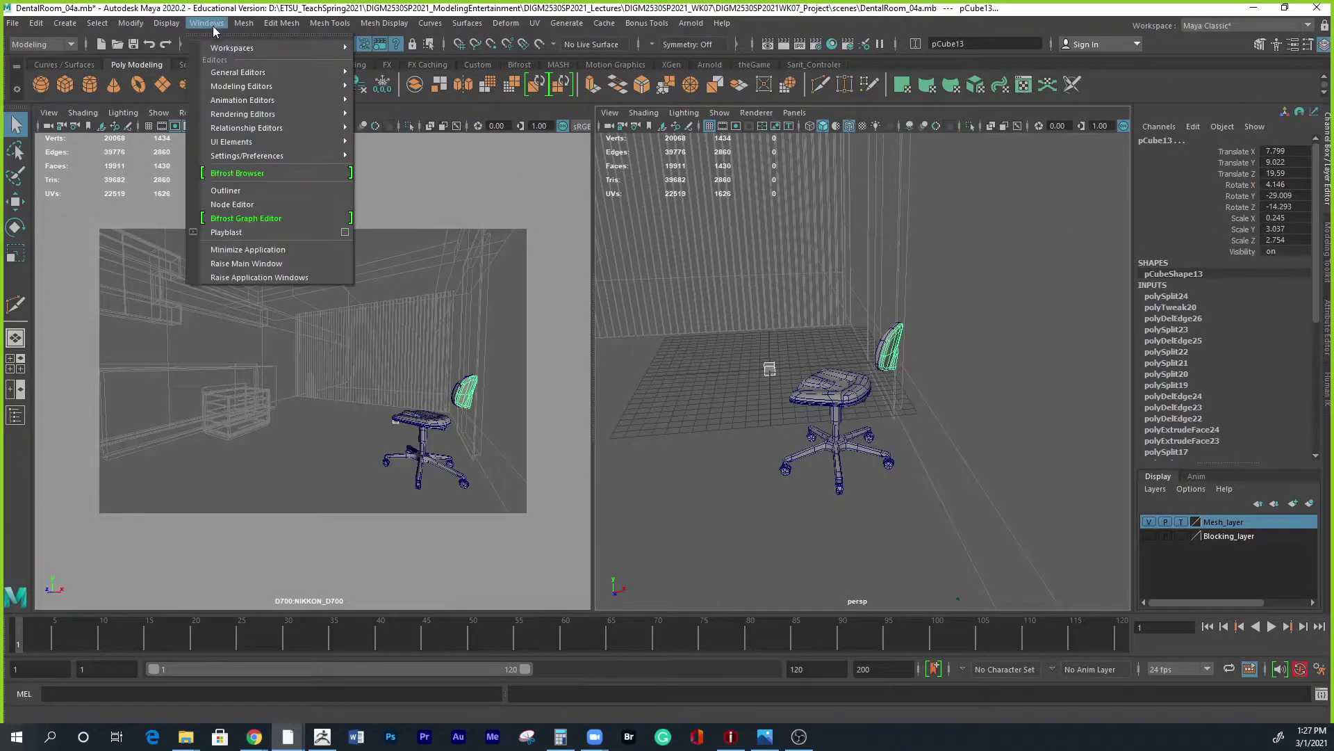
pyautogui.moveTo(132, 25)
pyautogui.moveTo(156, 101)
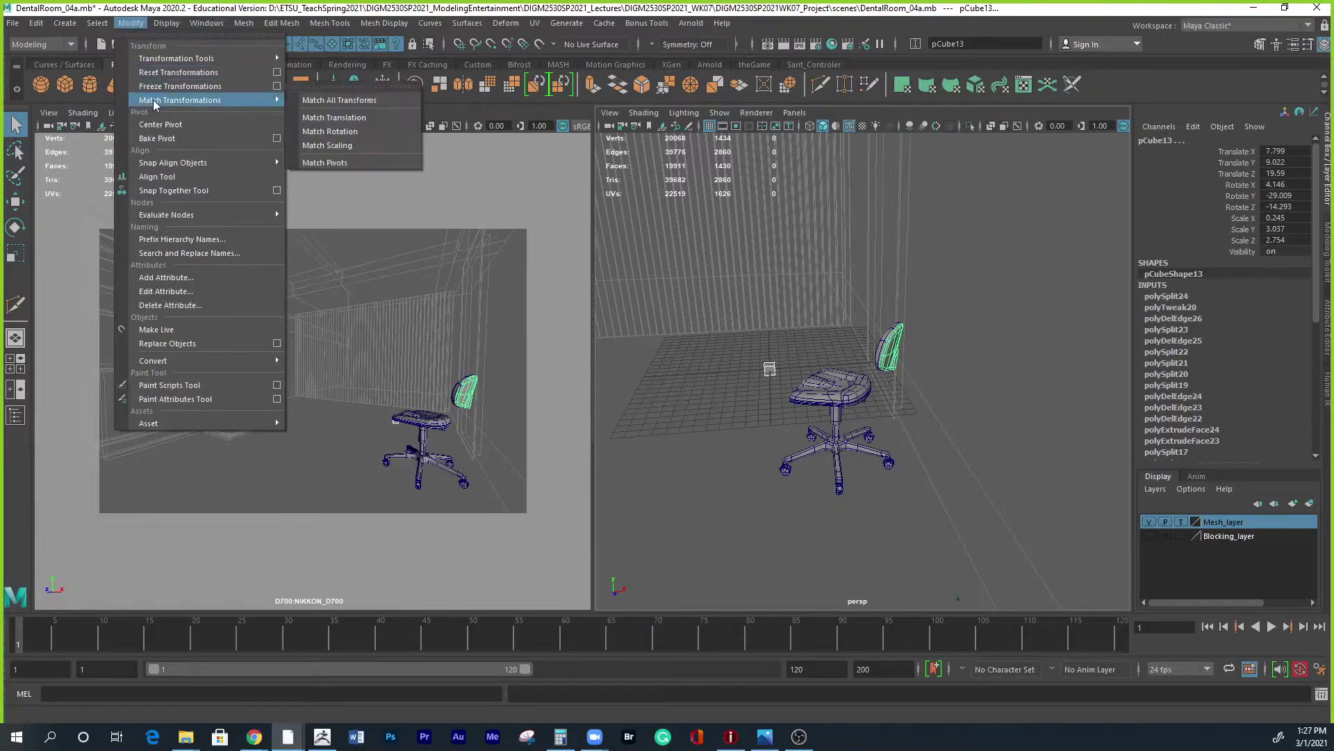
pyautogui.click(331, 123)
pyautogui.moveTo(911, 467)
pyautogui.keyDown('alt'); pyautogui.mouseDown()
pyautogui.moveTo(925, 511)
pyautogui.moveTo(919, 486)
pyautogui.mouseUp(); pyautogui.keyUp('alt')
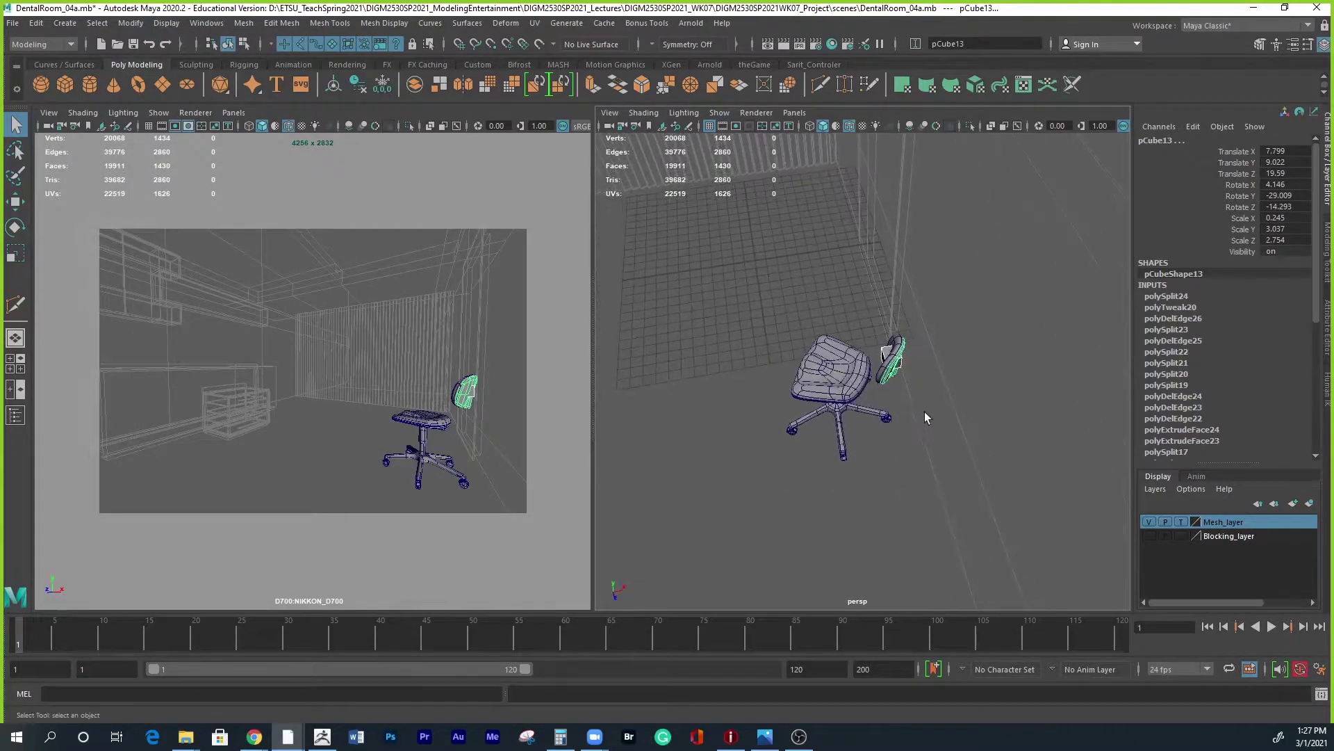
pyautogui.click(954, 378)
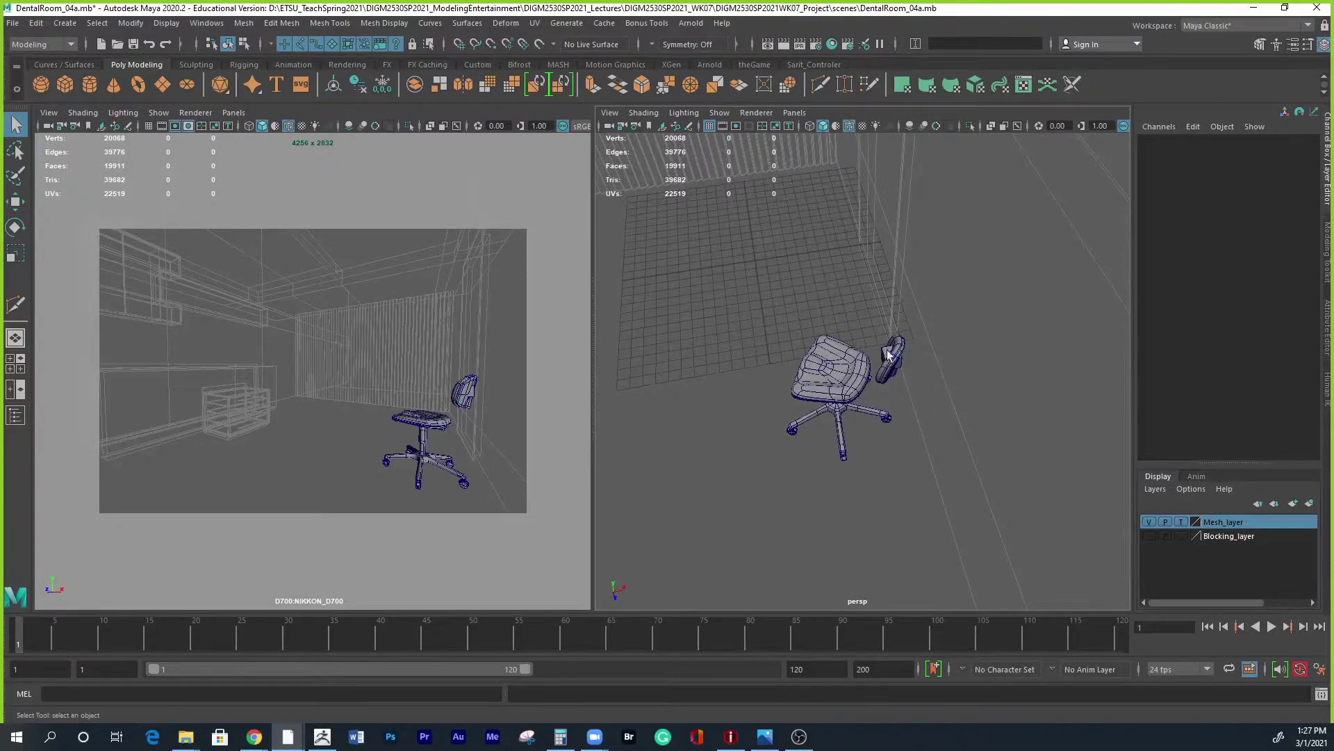
pyautogui.click(886, 355)
# Try to rotate the cube freehand to match the backrest's orientation.
pyautogui.press('e')
pyautogui.moveTo(921, 413); pyautogui.dragTo(831, 382)
pyautogui.keyDown('alt'); pyautogui.moveTo(831, 381); pyautogui.dragTo(1064, 418, button='right'); pyautogui.keyUp('alt')
pyautogui.keyDown('alt'); pyautogui.moveTo(1011, 400); pyautogui.dragTo(1003, 458, button='middle'); pyautogui.keyUp('alt')
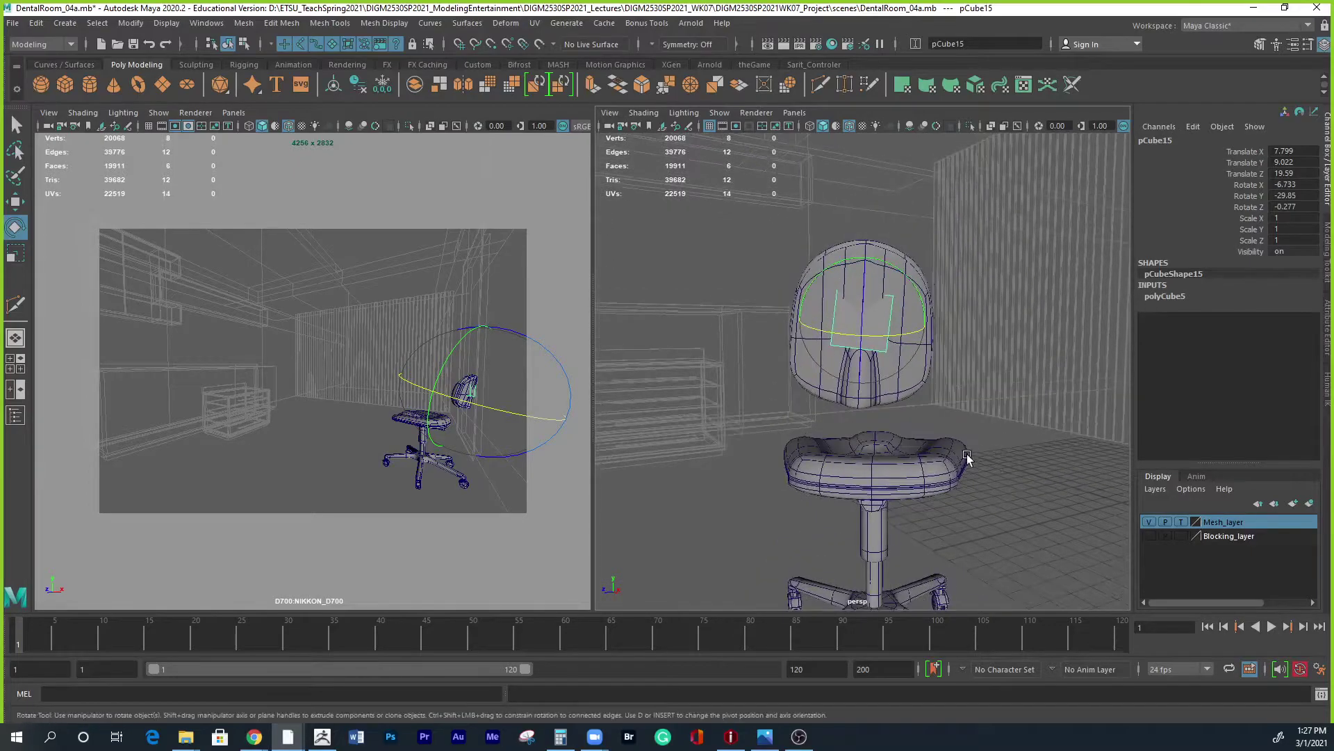
pyautogui.keyDown('alt'); pyautogui.moveTo(966, 453); pyautogui.dragTo(1014, 452, button='right'); pyautogui.keyUp('alt')
pyautogui.hotkey('ctrl', 'z')
pyautogui.hotkey('ctrl', 'z')
pyautogui.keyDown('alt'); pyautogui.moveTo(928, 342); pyautogui.dragTo(896, 344); pyautogui.keyUp('alt')
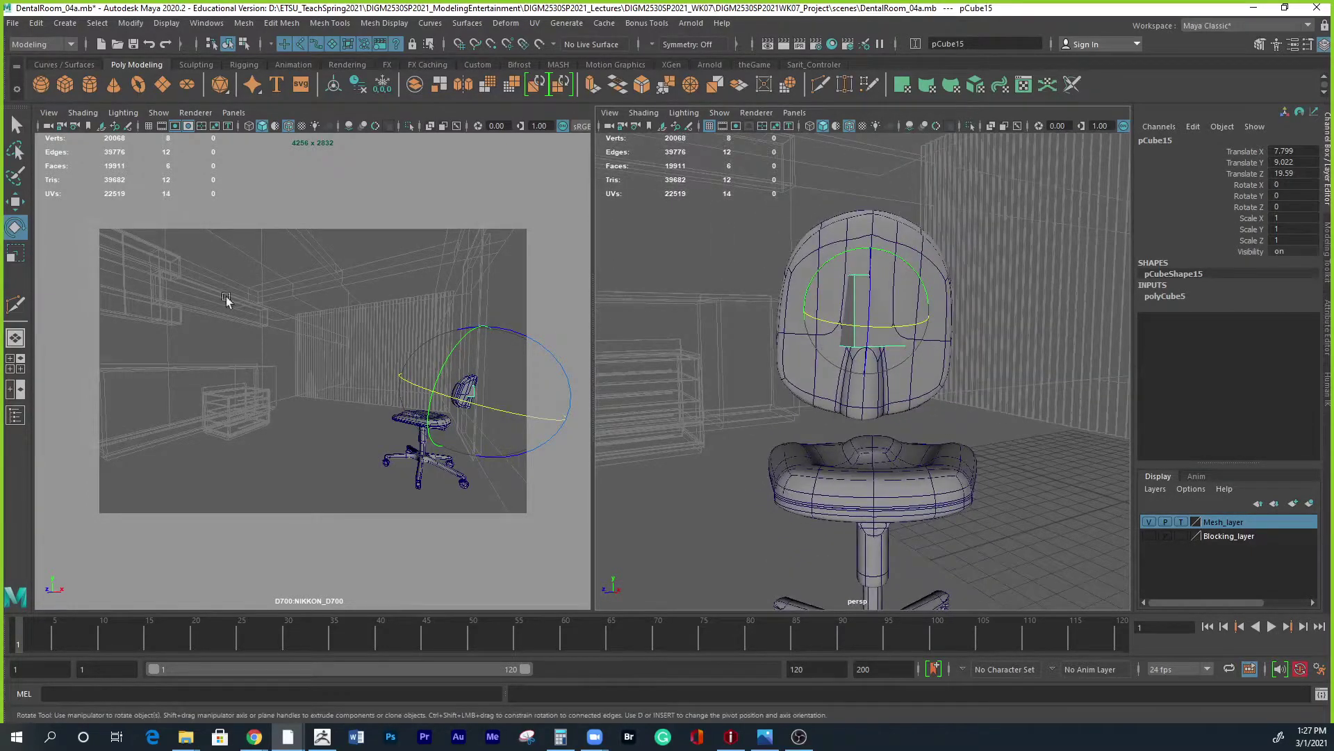
# Set the Move tool to the World axis and rotate the cube to a Rotate Y of -30.
pyautogui.press('w')
pyautogui.click(888, 310)
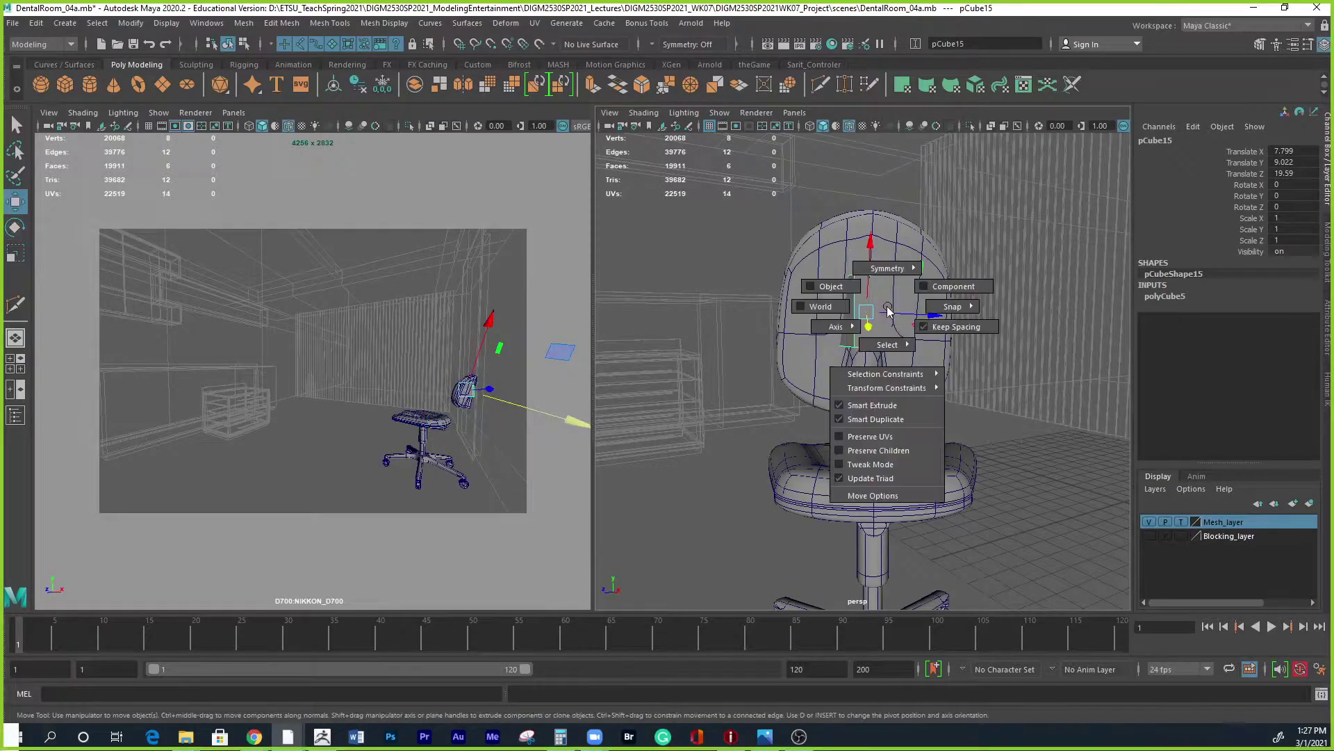
pyautogui.moveTo(877, 311); pyautogui.dragTo(820, 306)
pyautogui.keyDown('alt'); pyautogui.moveTo(896, 438); pyautogui.dragTo(945, 447); pyautogui.keyUp('alt')
pyautogui.press('e')
pyautogui.moveTo(928, 389); pyautogui.dragTo(953, 417)
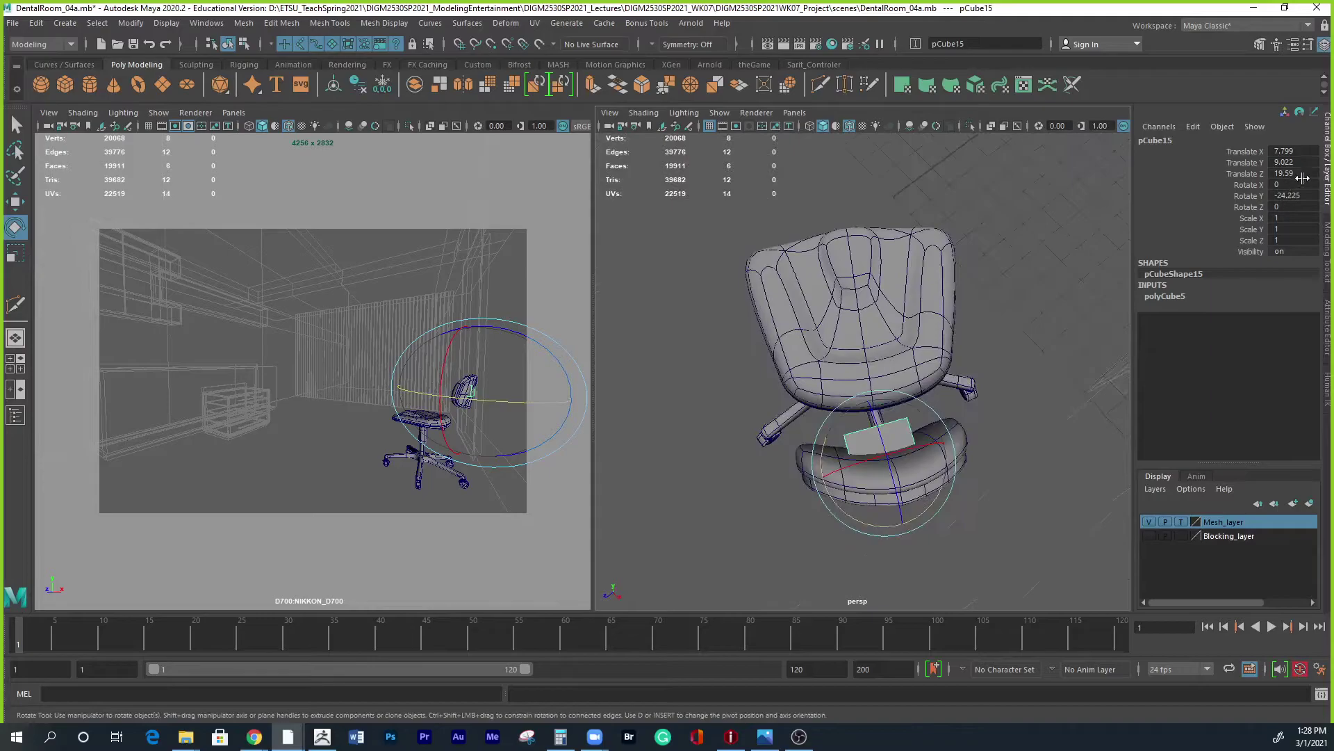
pyautogui.moveTo(925, 520); pyautogui.dragTo(916, 521)
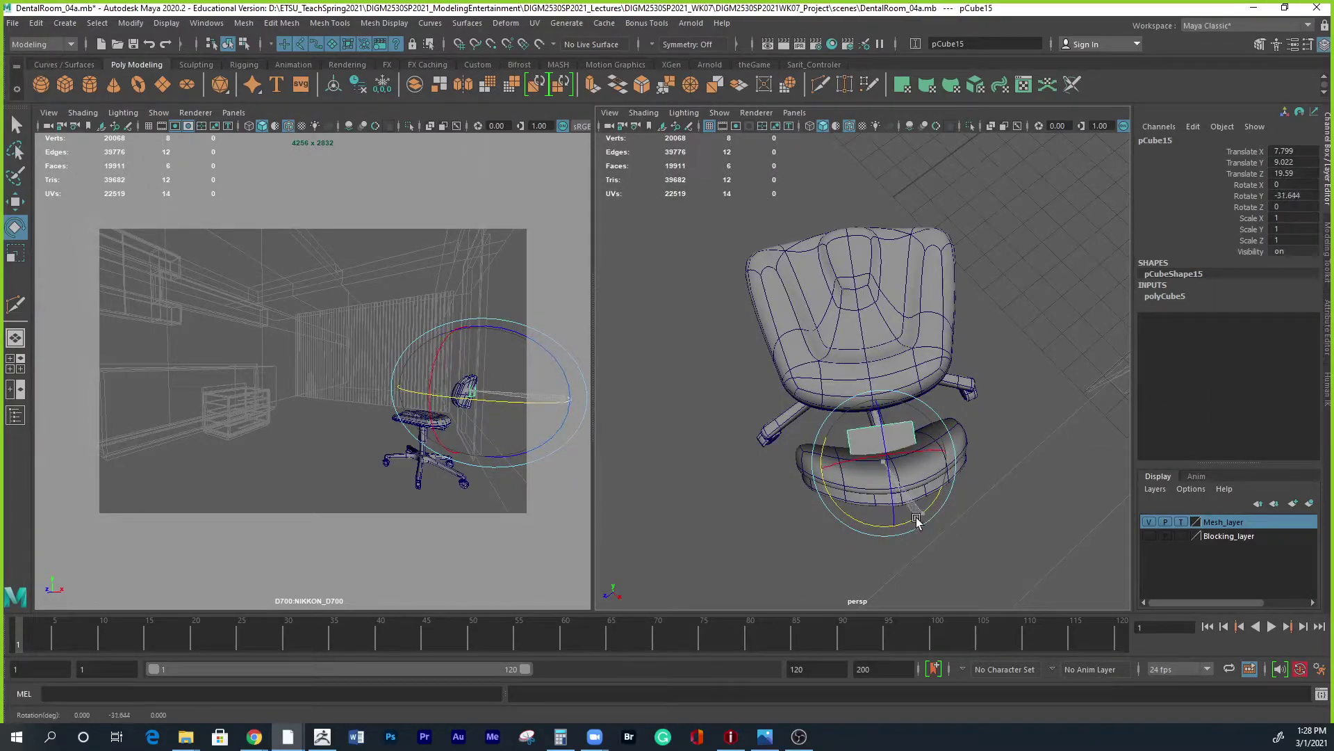
pyautogui.click(1297, 195)
pyautogui.press('Return')
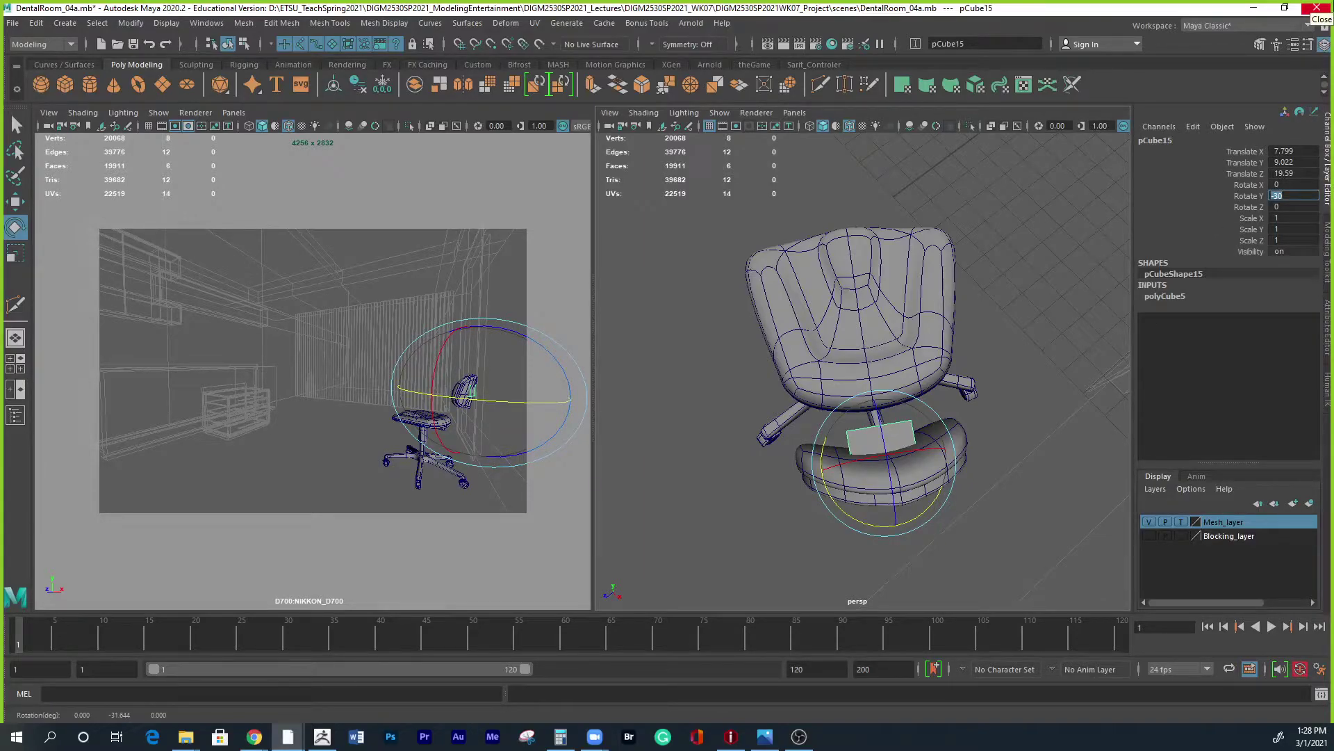
# Copy the backrest shell's Rotate Y value of -29.009 onto the new cube.
pyautogui.click(977, 476)
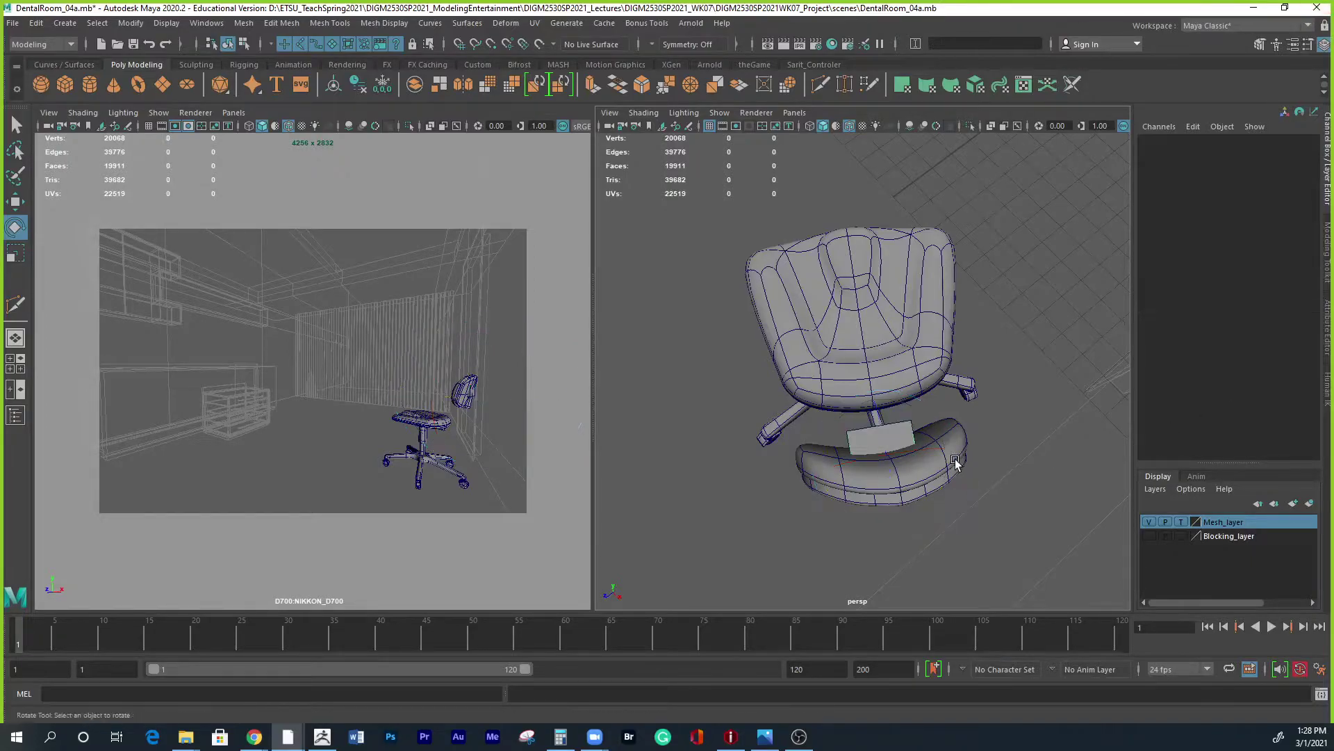
pyautogui.click(955, 465)
pyautogui.click(1299, 198)
pyautogui.hotkey('ctrl', 'c')
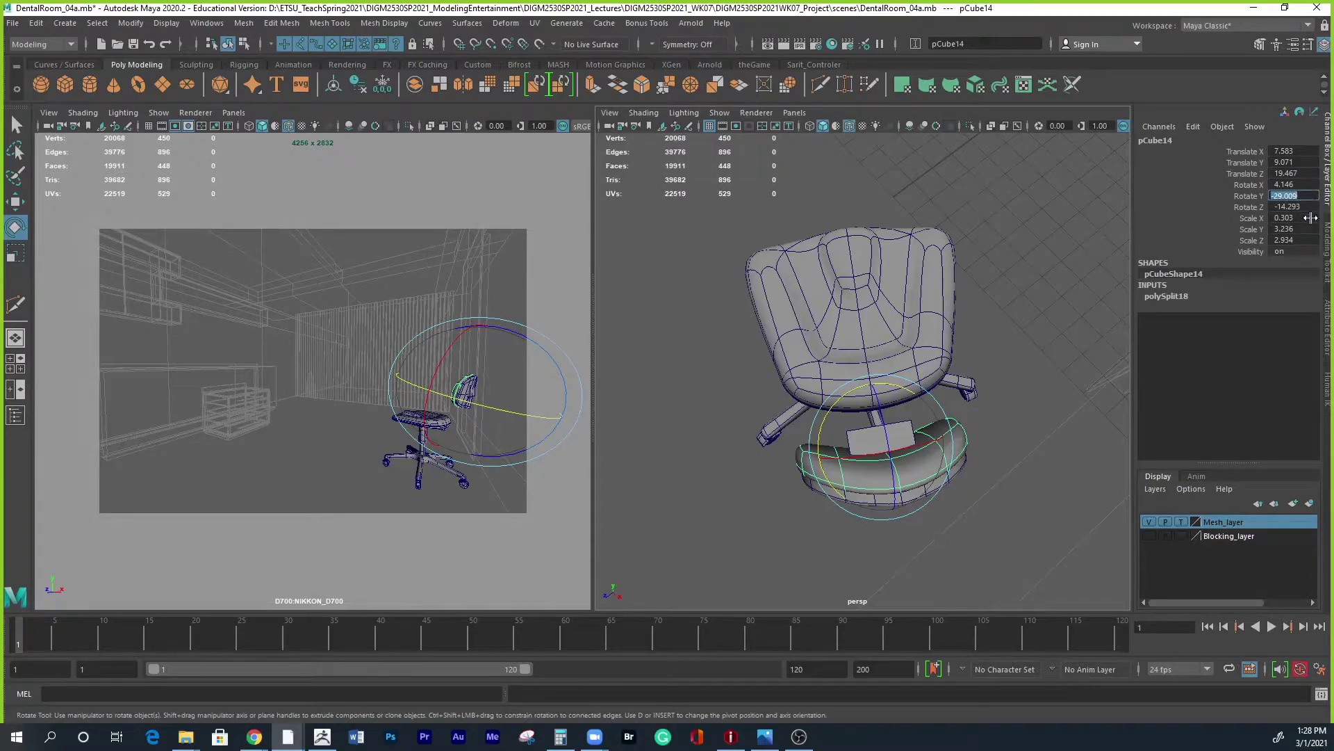
pyautogui.click(1089, 480)
pyautogui.click(889, 433)
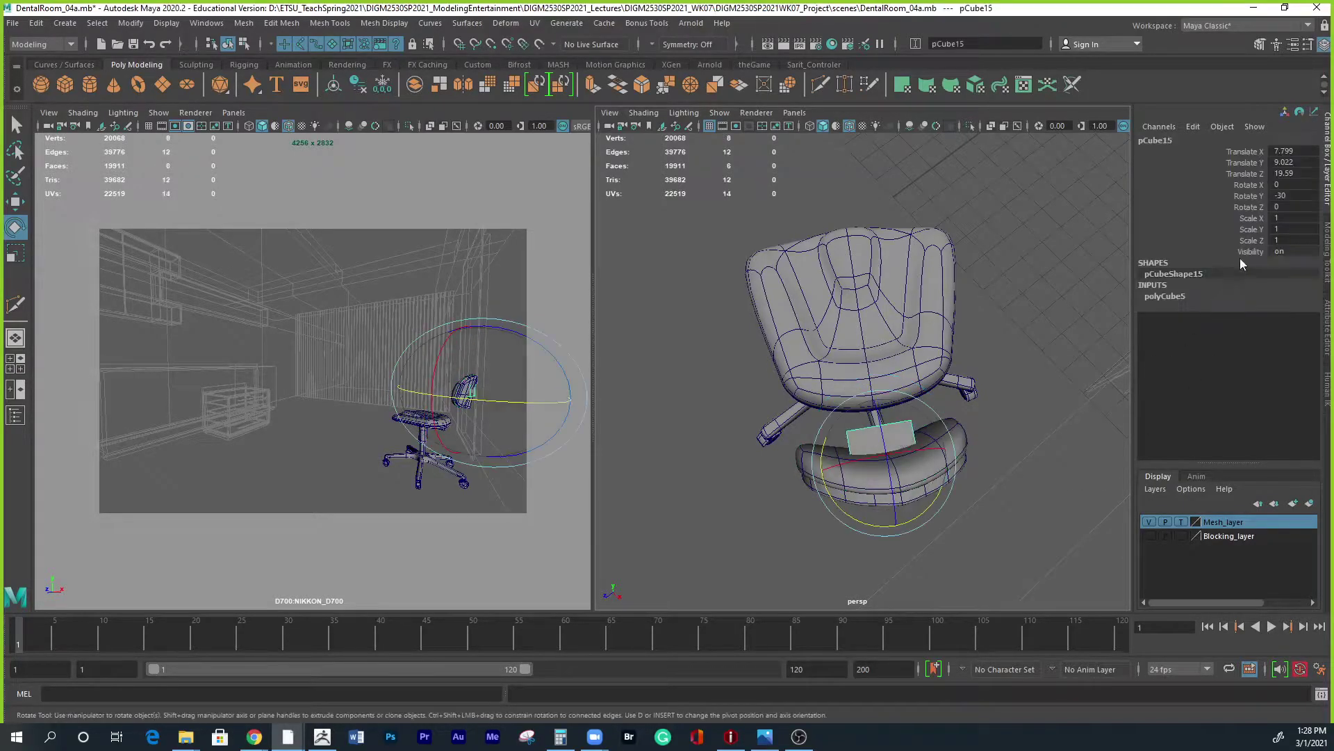
pyautogui.click(1287, 198)
pyautogui.hotkey('ctrl', 'v')
pyautogui.press('Return')
# Lower the cube straight down below the backrest, to a Translate Y of about 5.67.
pyautogui.keyDown('alt'); pyautogui.moveTo(1005, 484); pyautogui.dragTo(1019, 407); pyautogui.keyUp('alt')
pyautogui.press('w')
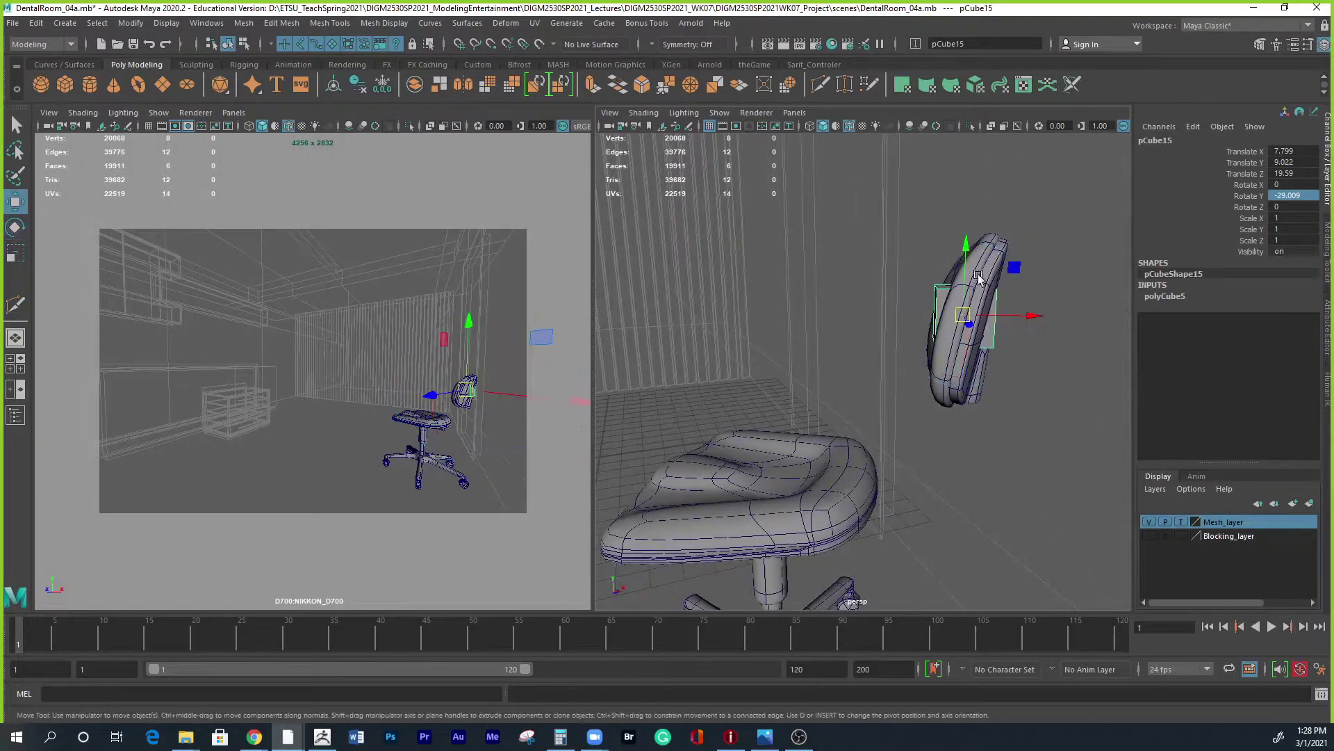
pyautogui.moveTo(967, 261); pyautogui.dragTo(958, 454)
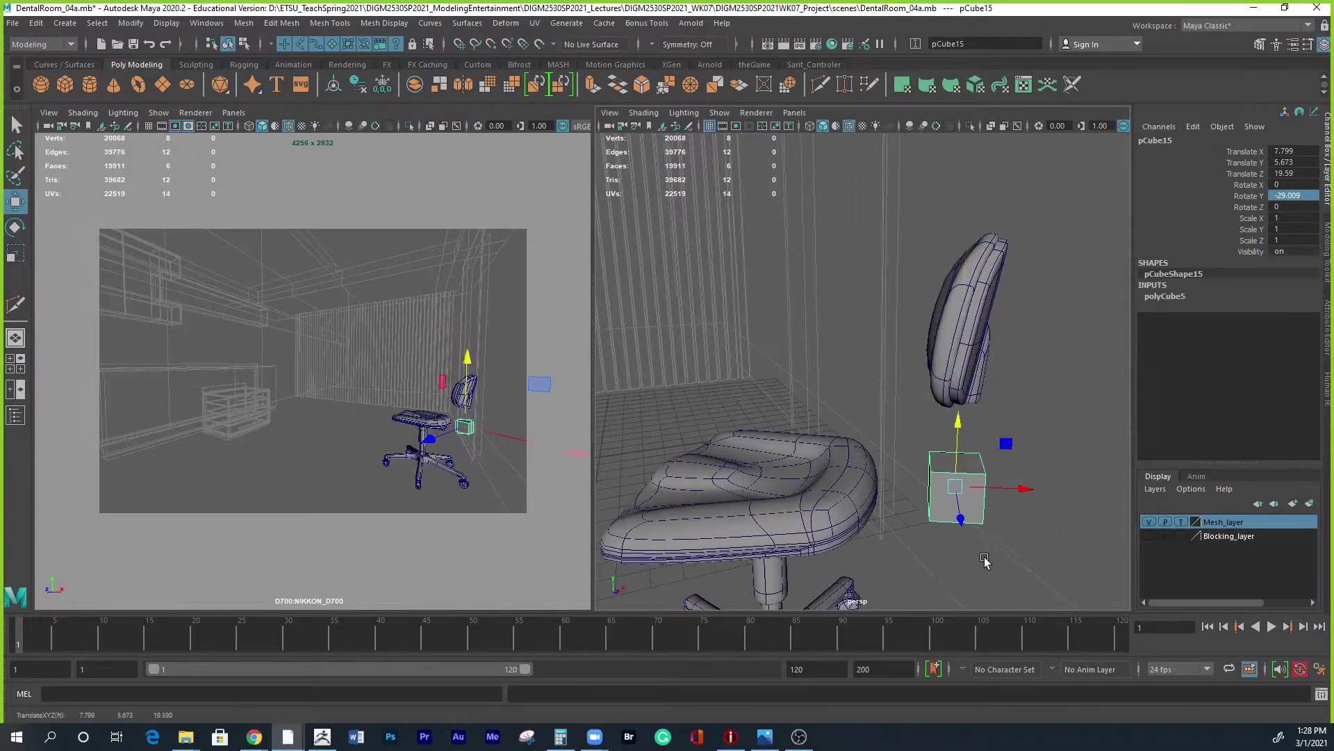
# Show the reference image in the camera view, nudge the cube toward the seat and scale it uniformly to about 0.397.
pyautogui.click(158, 112)
pyautogui.click(164, 326)
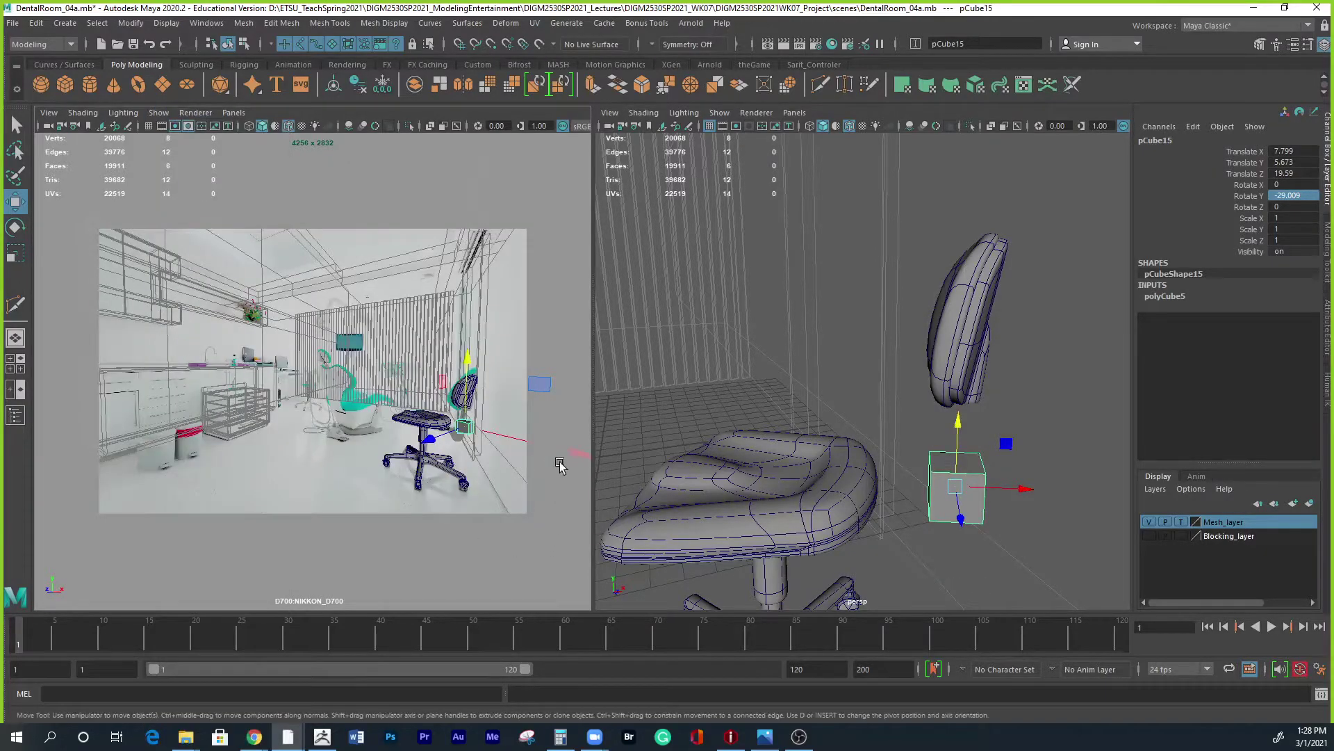
pyautogui.moveTo(579, 454); pyautogui.dragTo(570, 454)
pyautogui.press('r')
pyautogui.moveTo(943, 486); pyautogui.dragTo(908, 488)
# Enlarge the camera view and turn on X-Ray shading to compare the cube with the bracket in the reference image.
pyautogui.press('space')
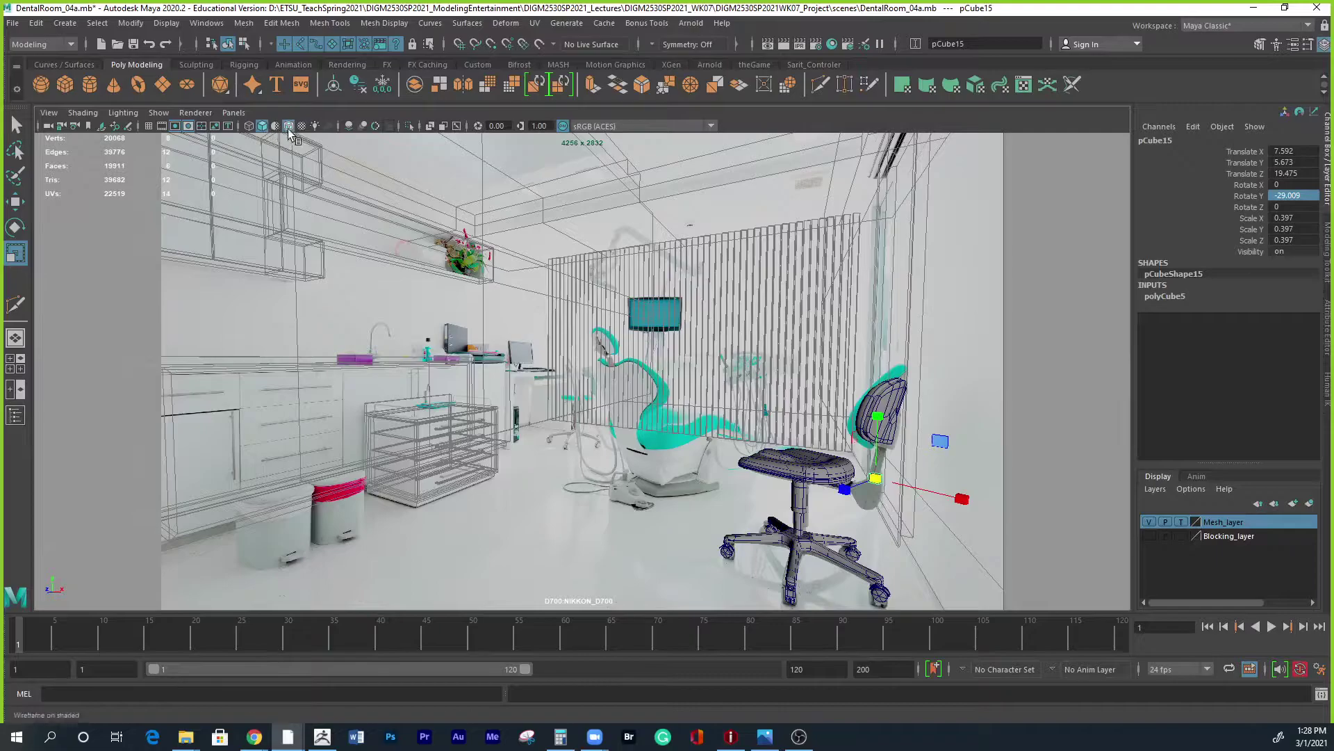
pyautogui.click(430, 128)
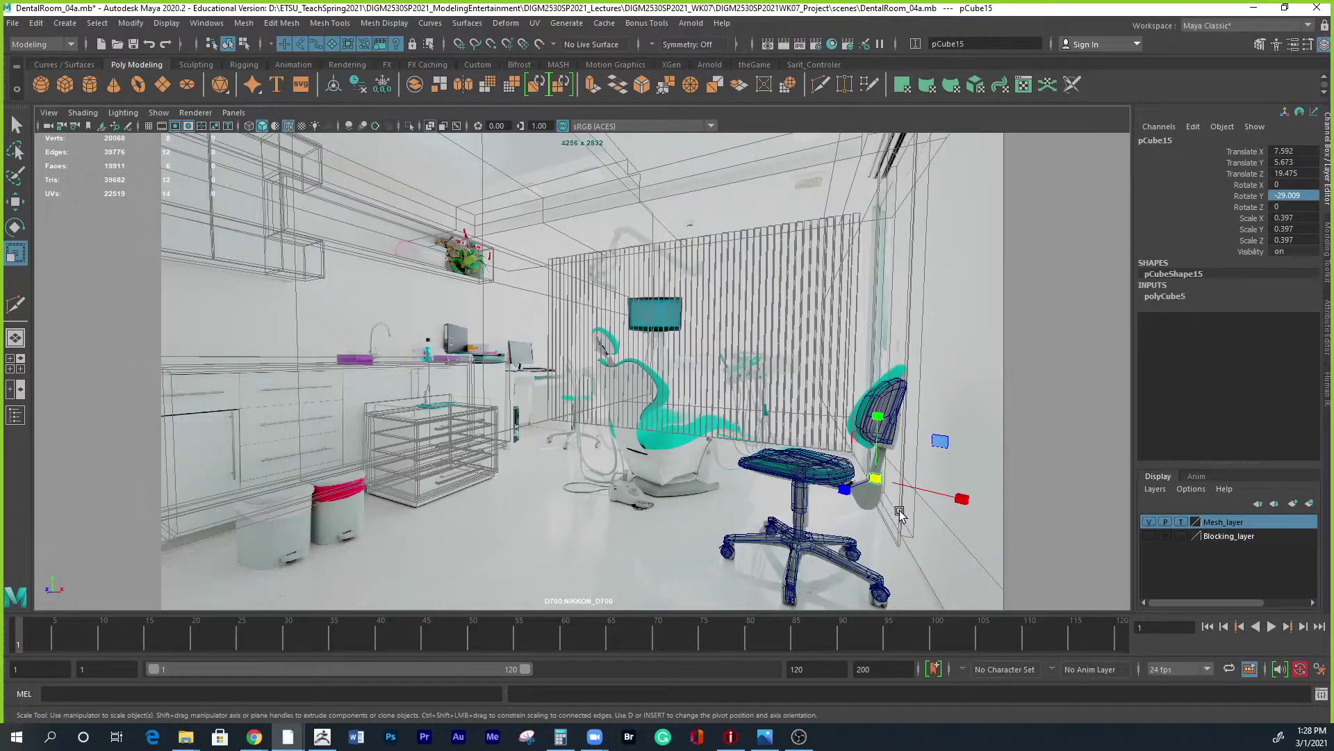
pyautogui.press('q')
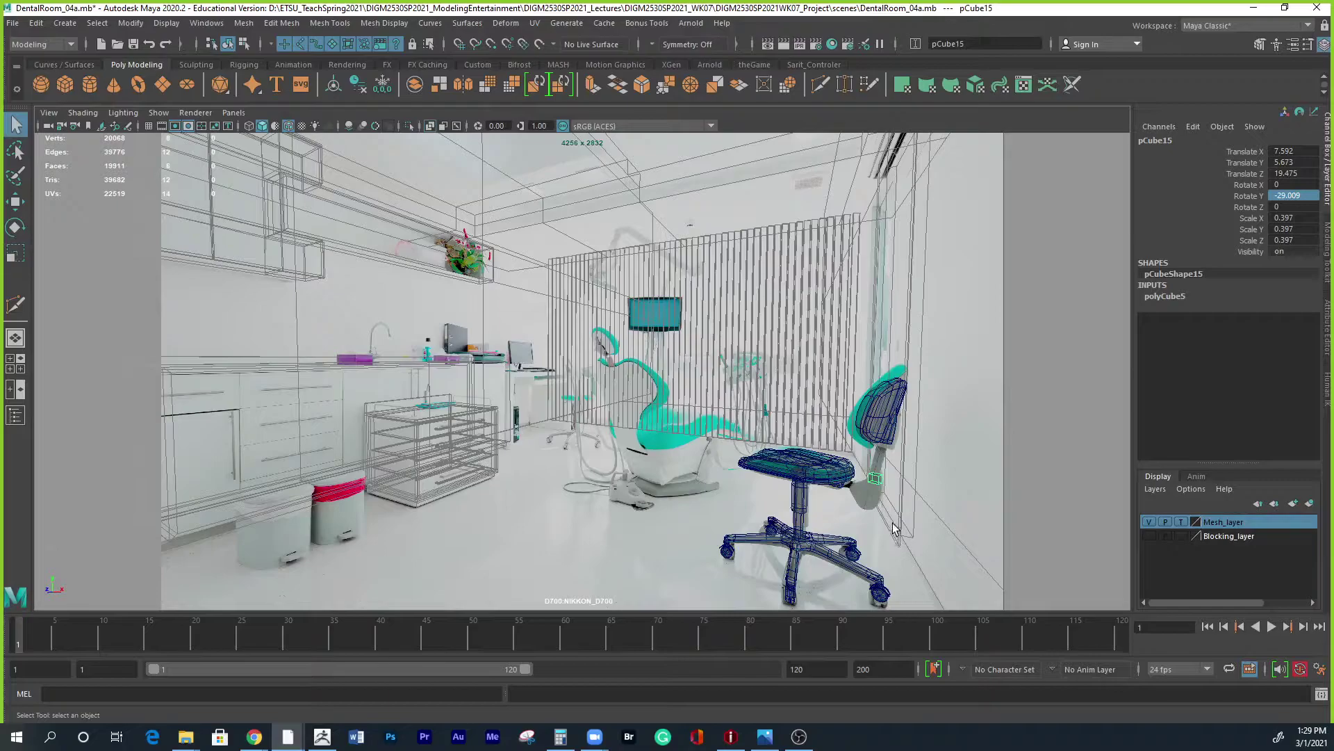
pyautogui.press('w')
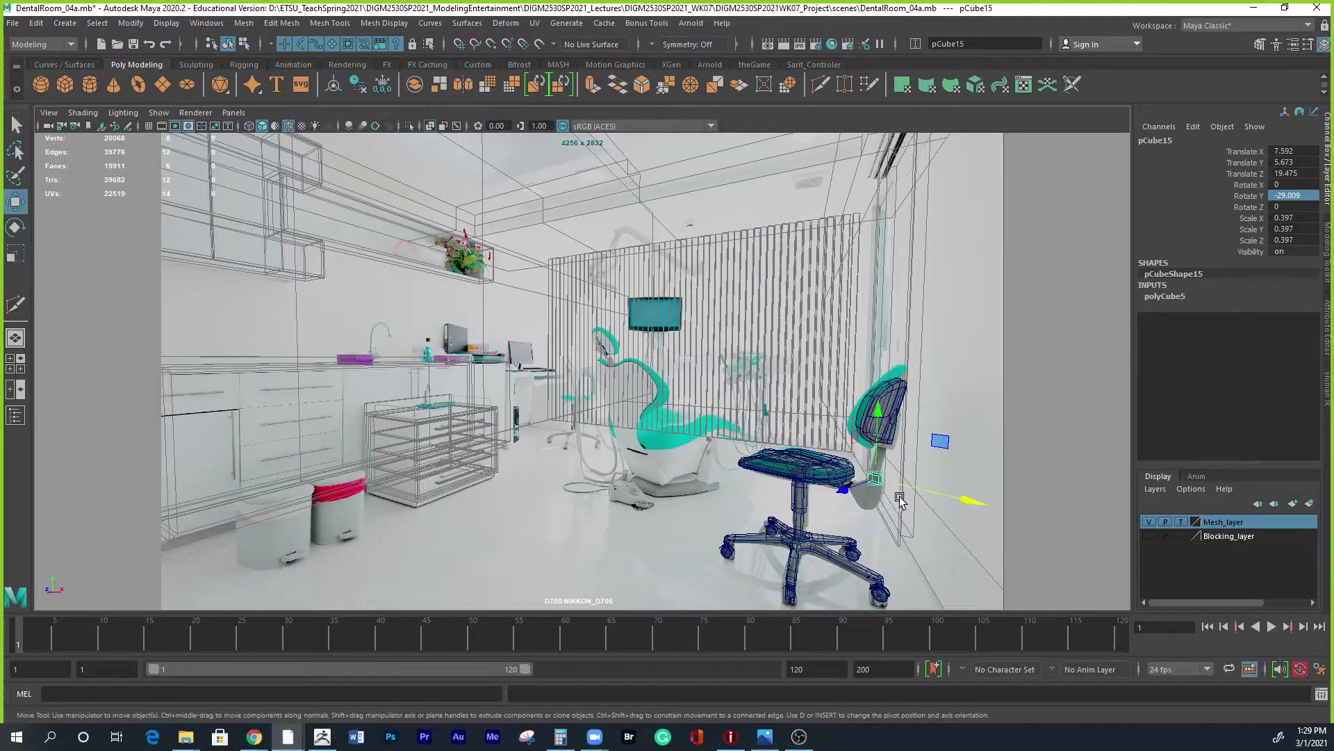
pyautogui.press('r')
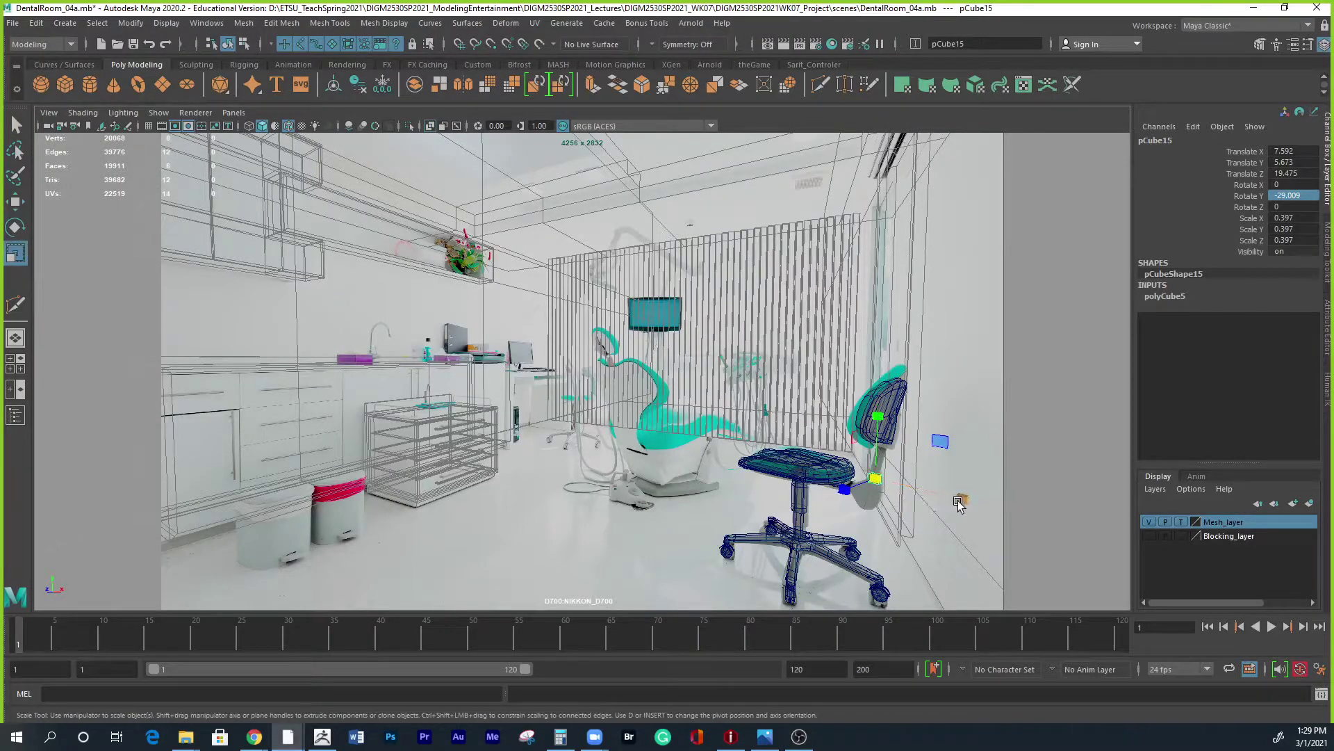
# In the perspective view, narrow the cube to a Scale X of about 0.274 and widen it to a Scale Z of about 0.546.
pyautogui.press('space')
pyautogui.press('space')
pyautogui.keyDown('alt'); pyautogui.moveTo(938, 521); pyautogui.dragTo(861, 556); pyautogui.keyUp('alt')
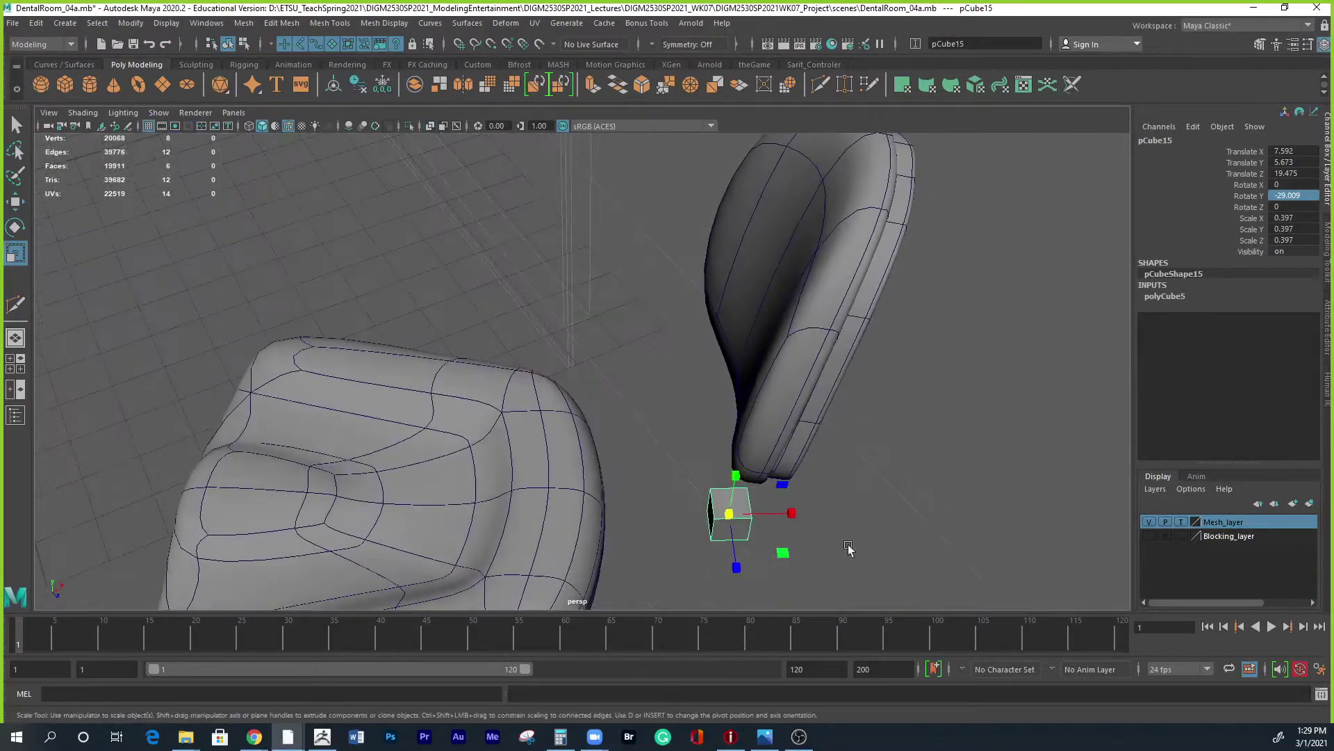
pyautogui.moveTo(793, 519); pyautogui.dragTo(773, 516)
pyautogui.moveTo(736, 566); pyautogui.dragTo(736, 588)
pyautogui.moveTo(792, 513); pyautogui.dragTo(783, 512)
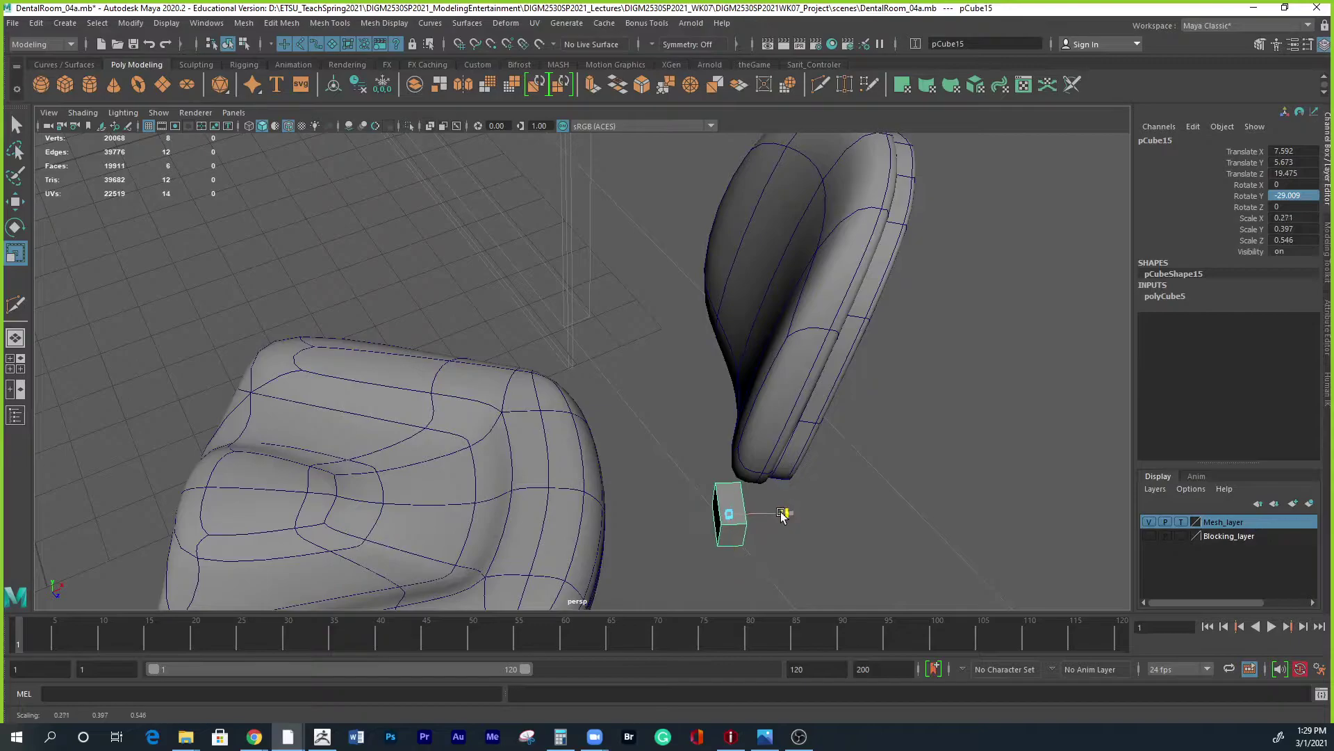
pyautogui.keyDown('alt'); pyautogui.moveTo(827, 574); pyautogui.dragTo(855, 487); pyautogui.keyUp('alt')
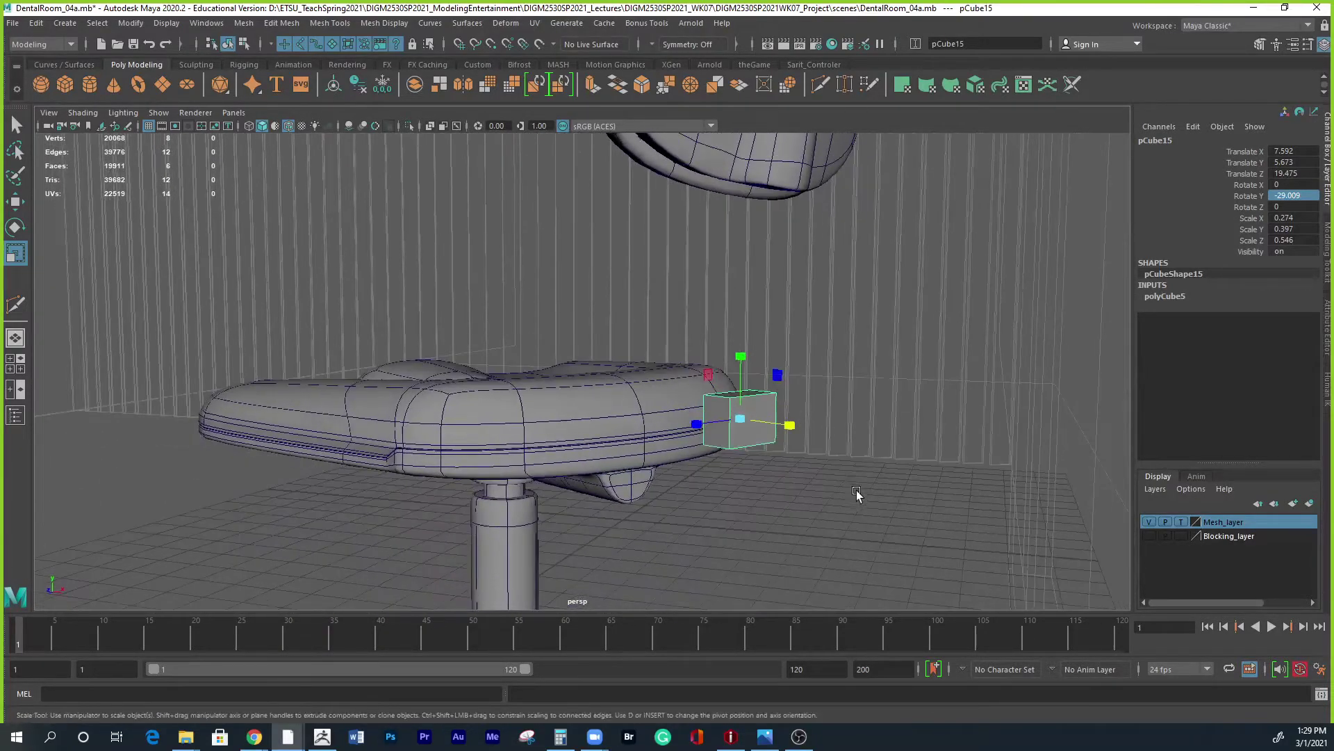
# Check the reference photo, stretch the cube to a Scale Y of about 2.66 and tilt it about -6 degrees in Rotate Z.
pyautogui.press('space')
pyautogui.click(765, 736)
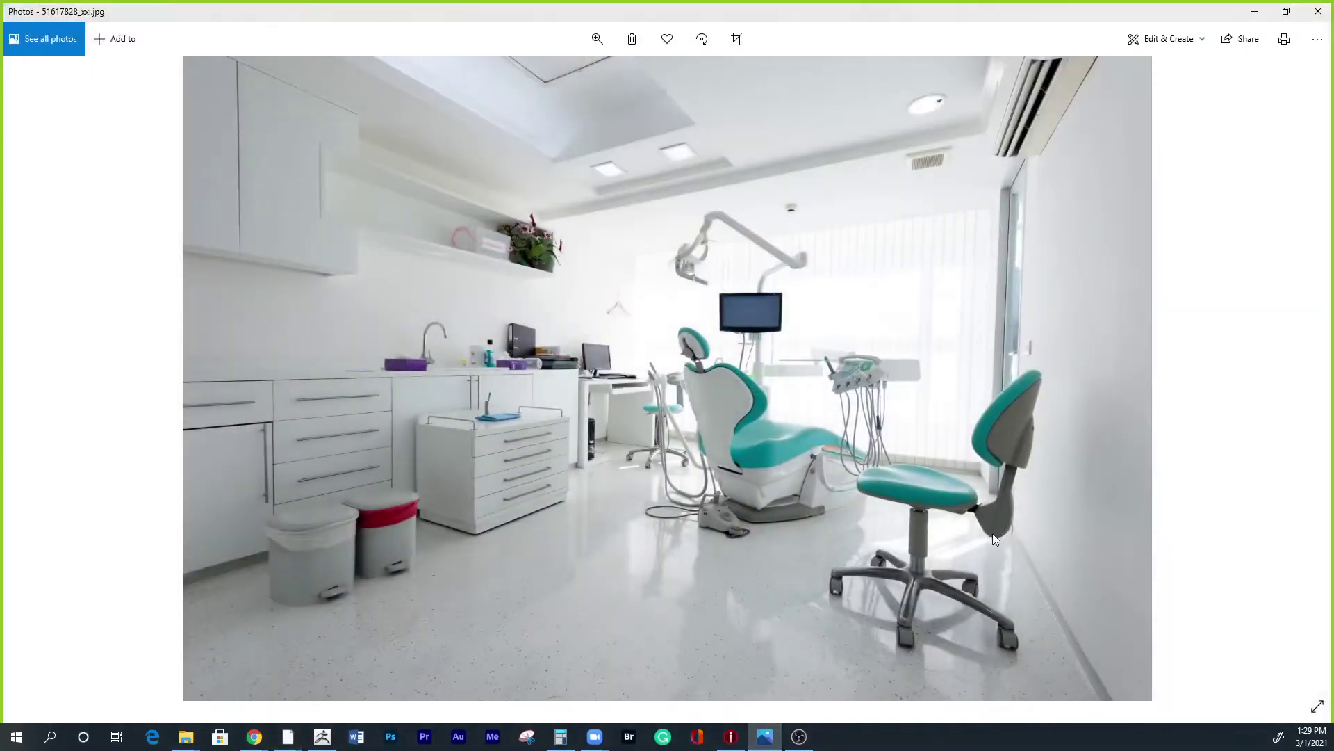
pyautogui.click(1255, 11)
pyautogui.keyDown('alt'); pyautogui.moveTo(904, 321); pyautogui.dragTo(944, 139); pyautogui.keyUp('alt')
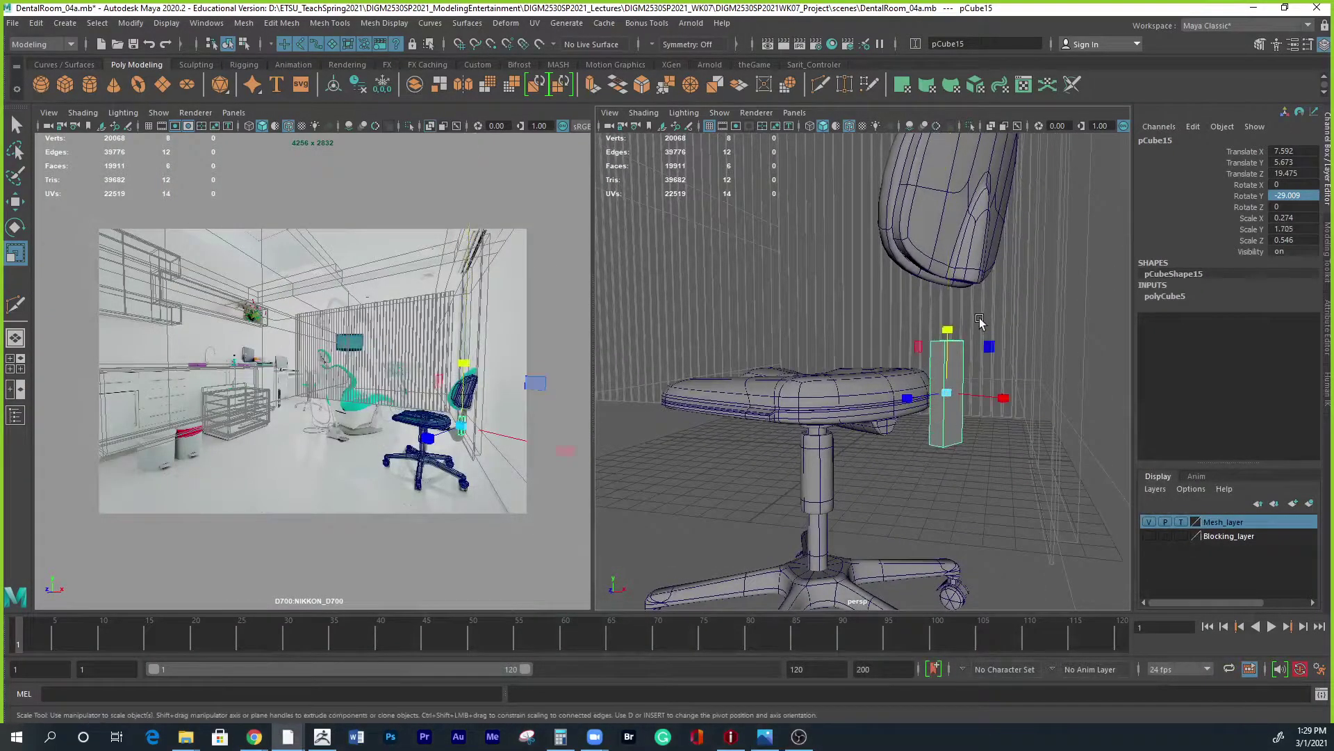
pyautogui.moveTo(947, 329); pyautogui.dragTo(1005, 369)
pyautogui.press('e')
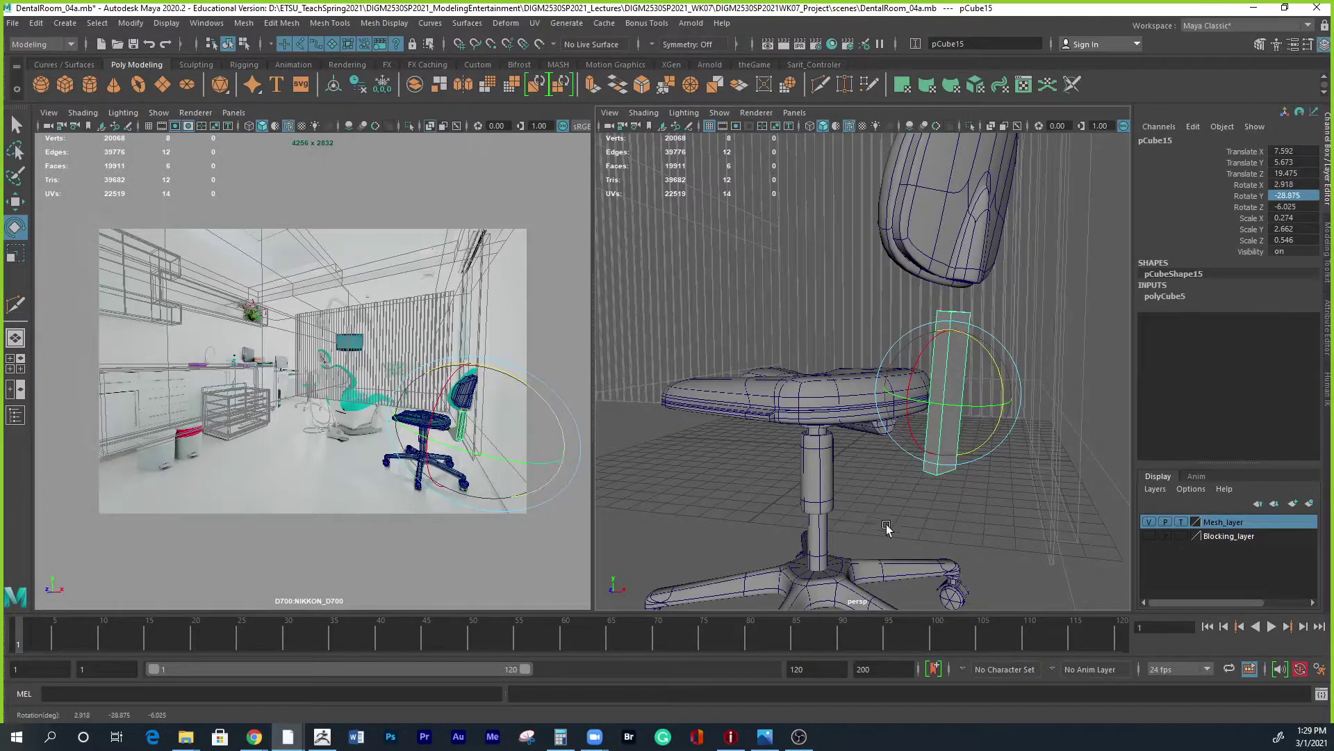
# Select both backrest pieces and enlarge them in height and width, bringing the shell to about 3.74 in Scale Y and 3.39 in Scale Z.
pyautogui.click(968, 255)
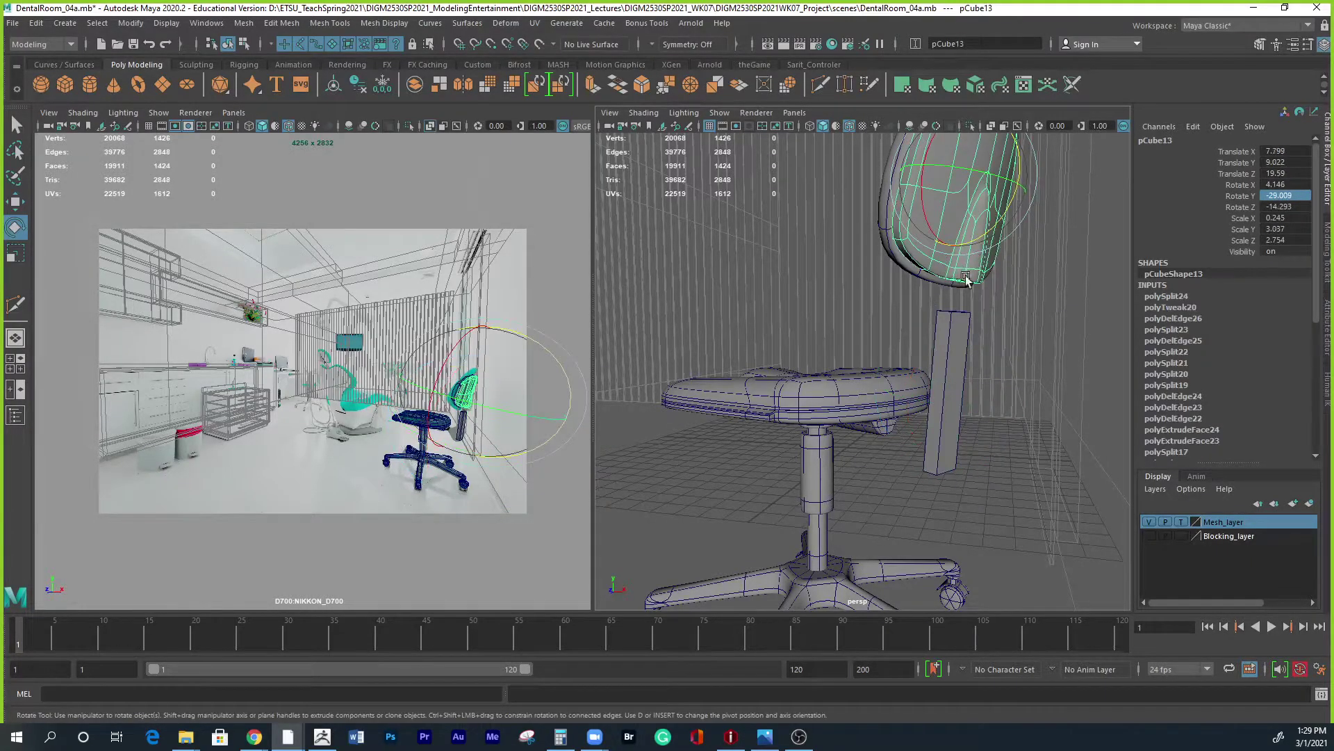
pyautogui.keyDown('alt'); pyautogui.moveTo(1022, 287); pyautogui.dragTo(1005, 393); pyautogui.keyUp('alt')
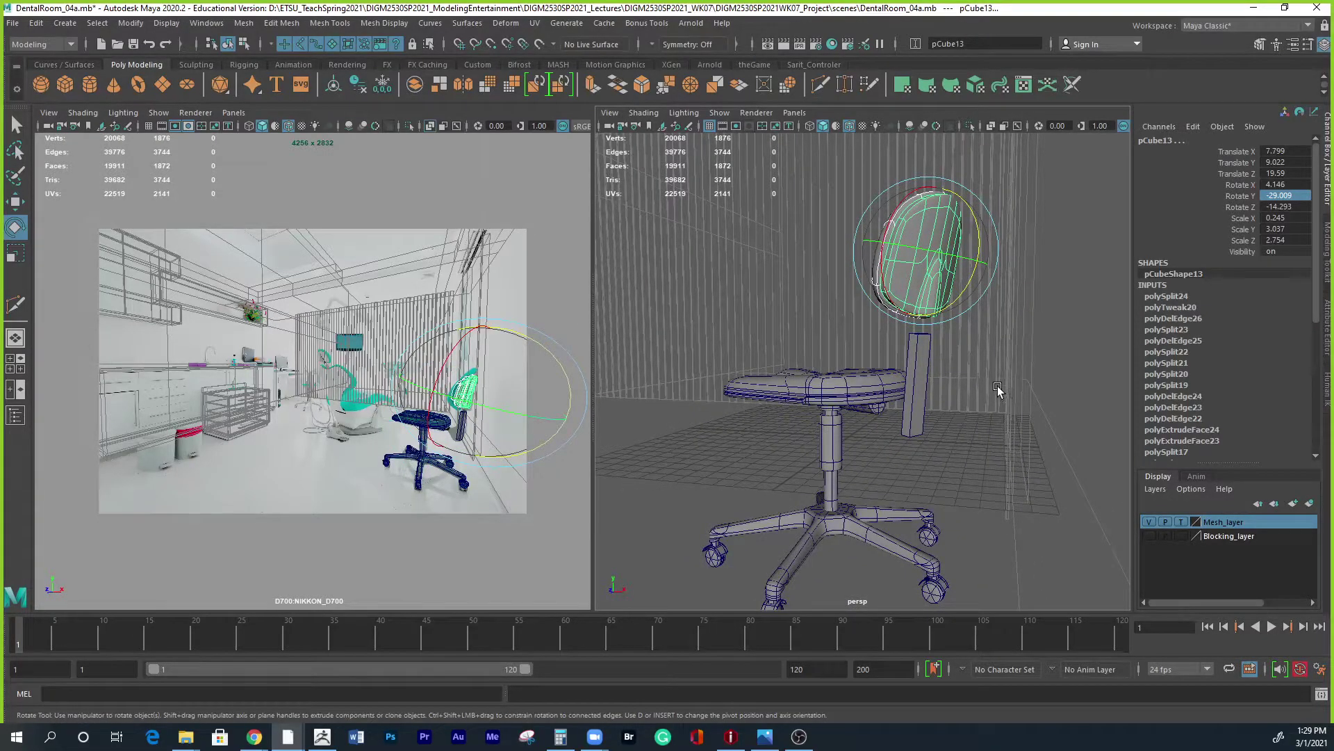
pyautogui.press('r')
pyautogui.keyDown('alt'); pyautogui.moveTo(988, 368); pyautogui.dragTo(890, 348); pyautogui.keyUp('alt')
pyautogui.moveTo(829, 200); pyautogui.dragTo(829, 197)
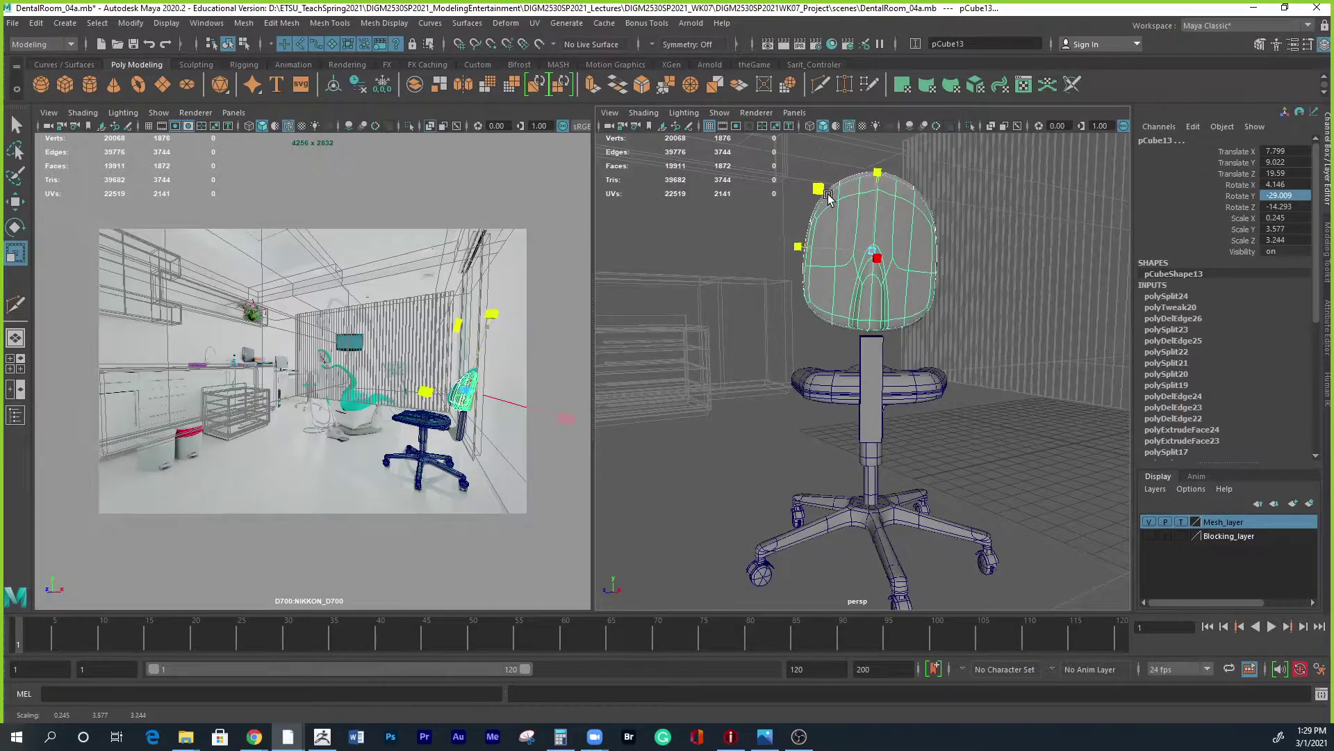
pyautogui.moveTo(827, 198); pyautogui.dragTo(1030, 388)
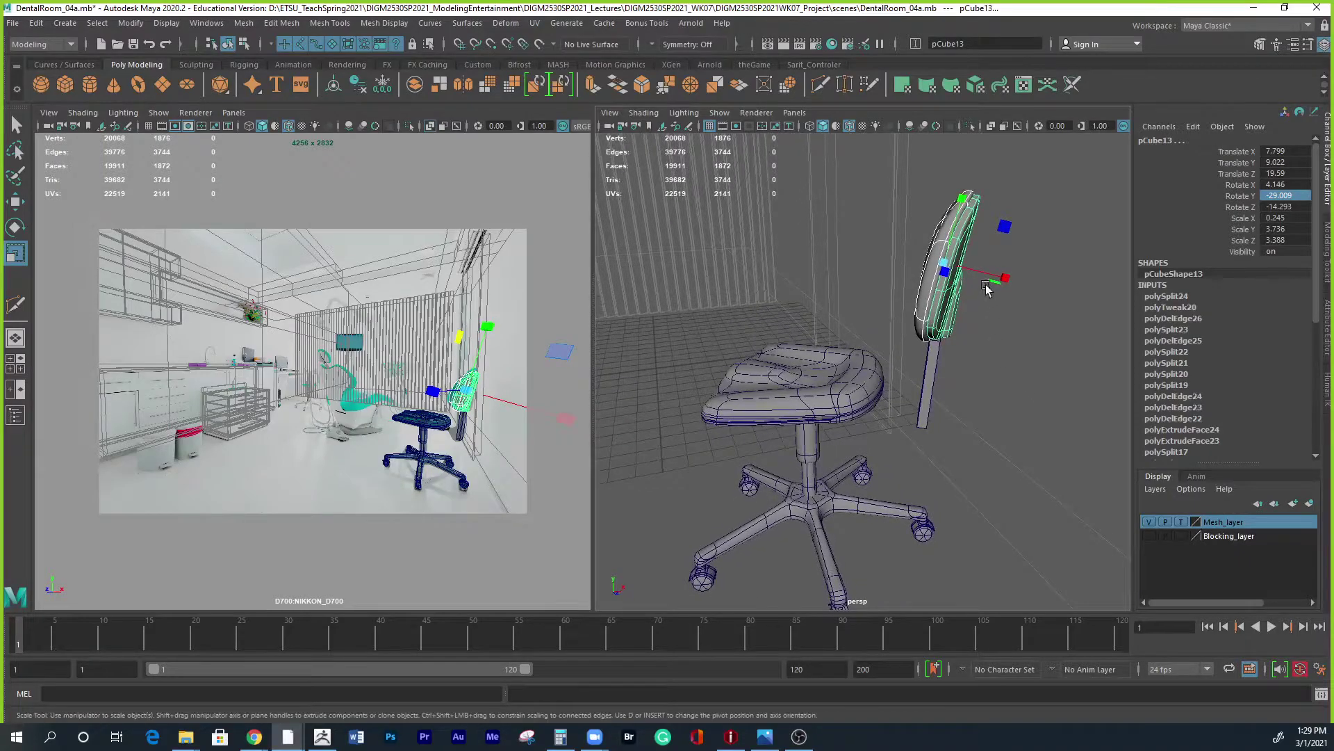
# Thicken both backrest pieces to a shell Scale X of about 0.261 and shift them slightly toward the seat.
pyautogui.moveTo(1006, 278); pyautogui.dragTo(1010, 278)
pyautogui.moveTo(1010, 278); pyautogui.dragTo(1084, 270)
pyautogui.press('w')
pyautogui.click(922, 382)
pyautogui.click(938, 275)
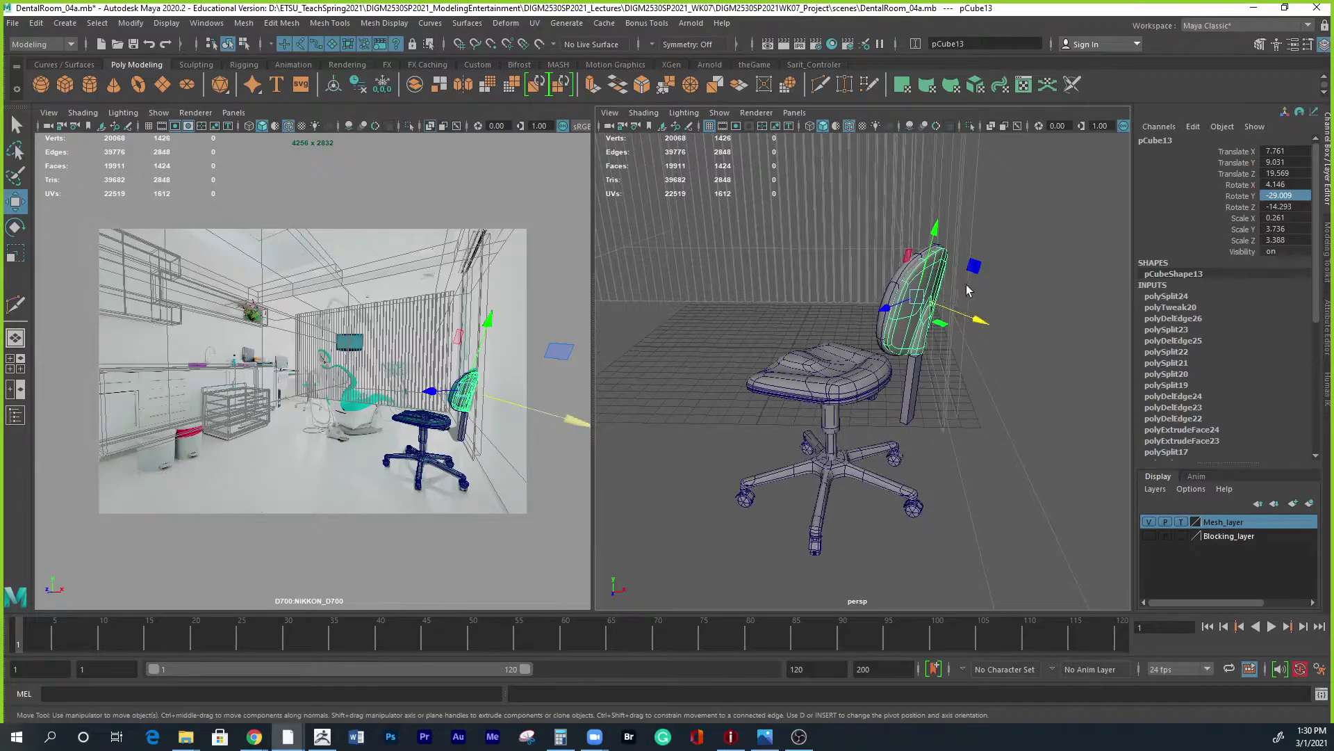
# Set Rotate X to 0 on the backrest shell and on the backrest cushion.
pyautogui.press('e')
pyautogui.keyDown('alt'); pyautogui.moveTo(965, 289); pyautogui.dragTo(1042, 282); pyautogui.keyUp('alt')
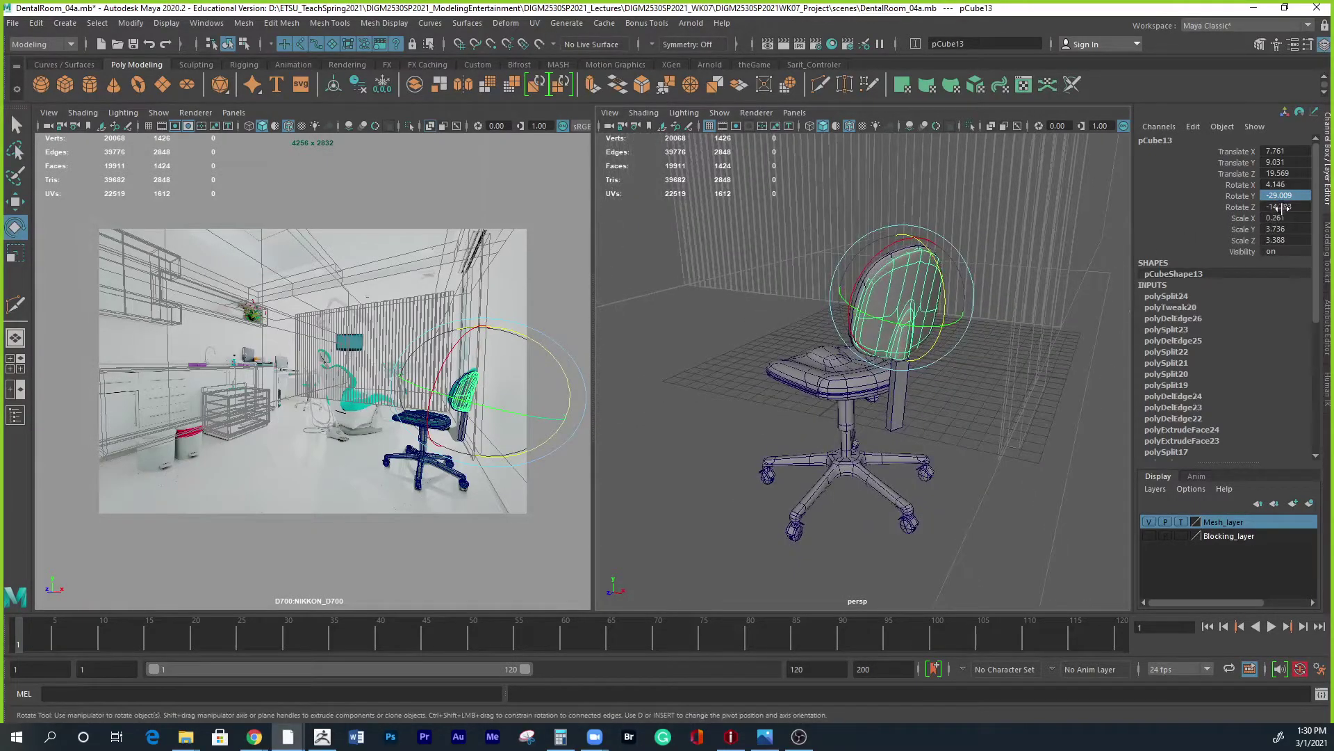
pyautogui.doubleClick(1291, 184)
pyautogui.write('0')
pyautogui.press('Return')
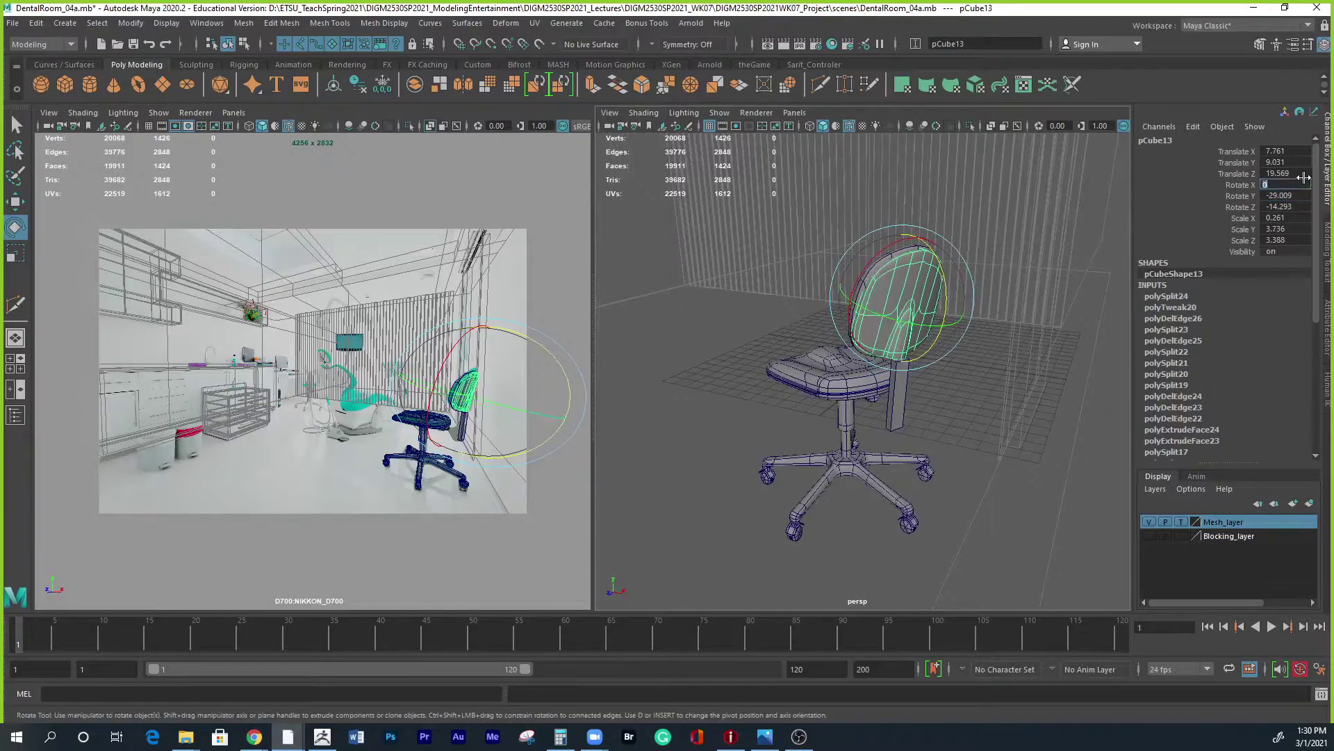
pyautogui.keyDown('alt'); pyautogui.moveTo(990, 389); pyautogui.dragTo(1050, 375); pyautogui.keyUp('alt')
pyautogui.click(1051, 376)
pyautogui.click(907, 261)
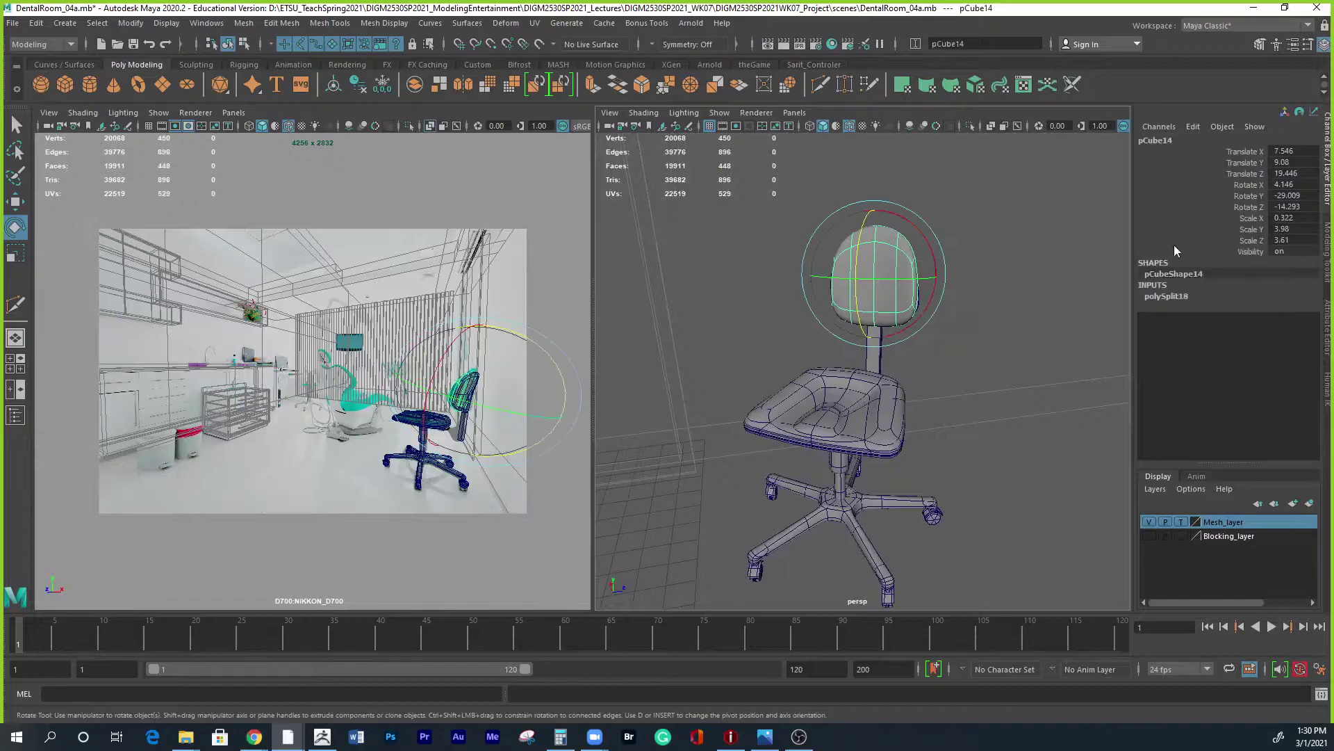
pyautogui.doubleClick(1286, 184)
pyautogui.write('0')
pyautogui.press('Return')
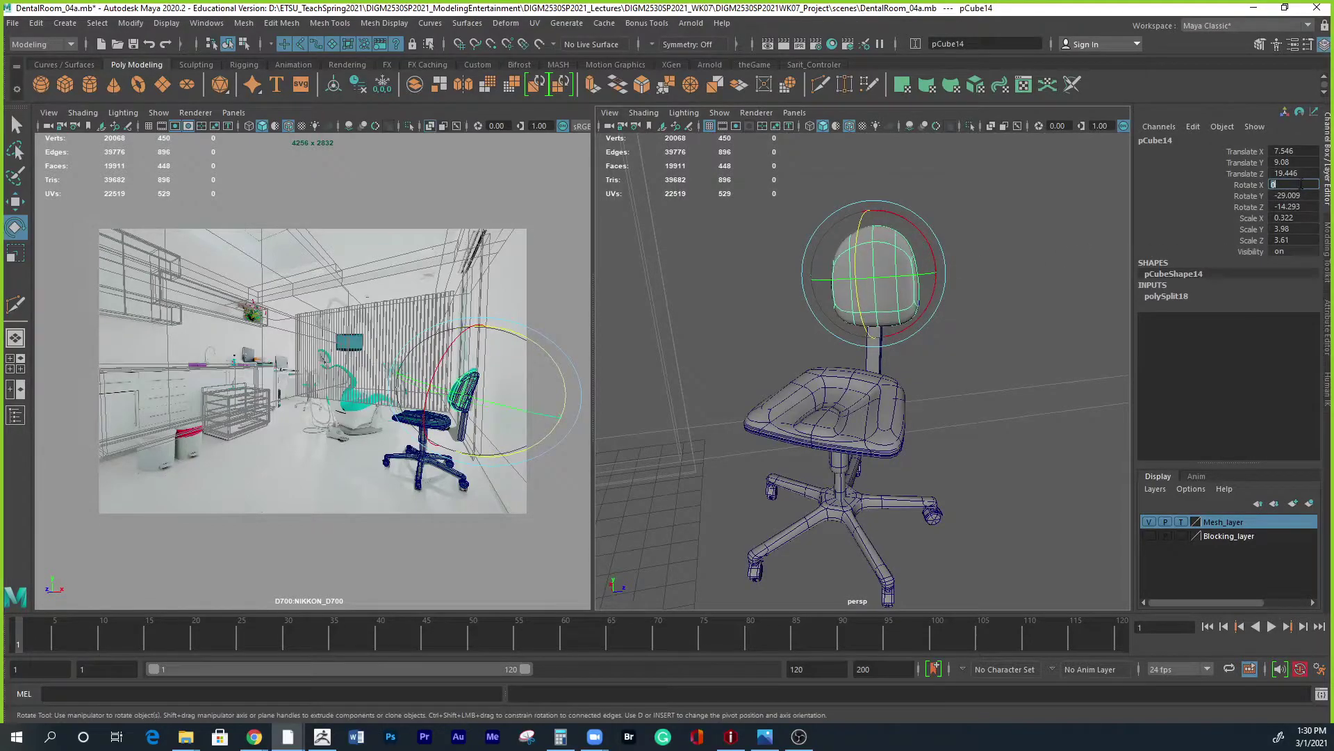
# Select the backrest shell and cushion together and rotate them freehand about X to straighten them above the bracket.
pyautogui.keyDown('alt'); pyautogui.moveTo(1012, 351); pyautogui.dragTo(725, 339); pyautogui.keyUp('alt')
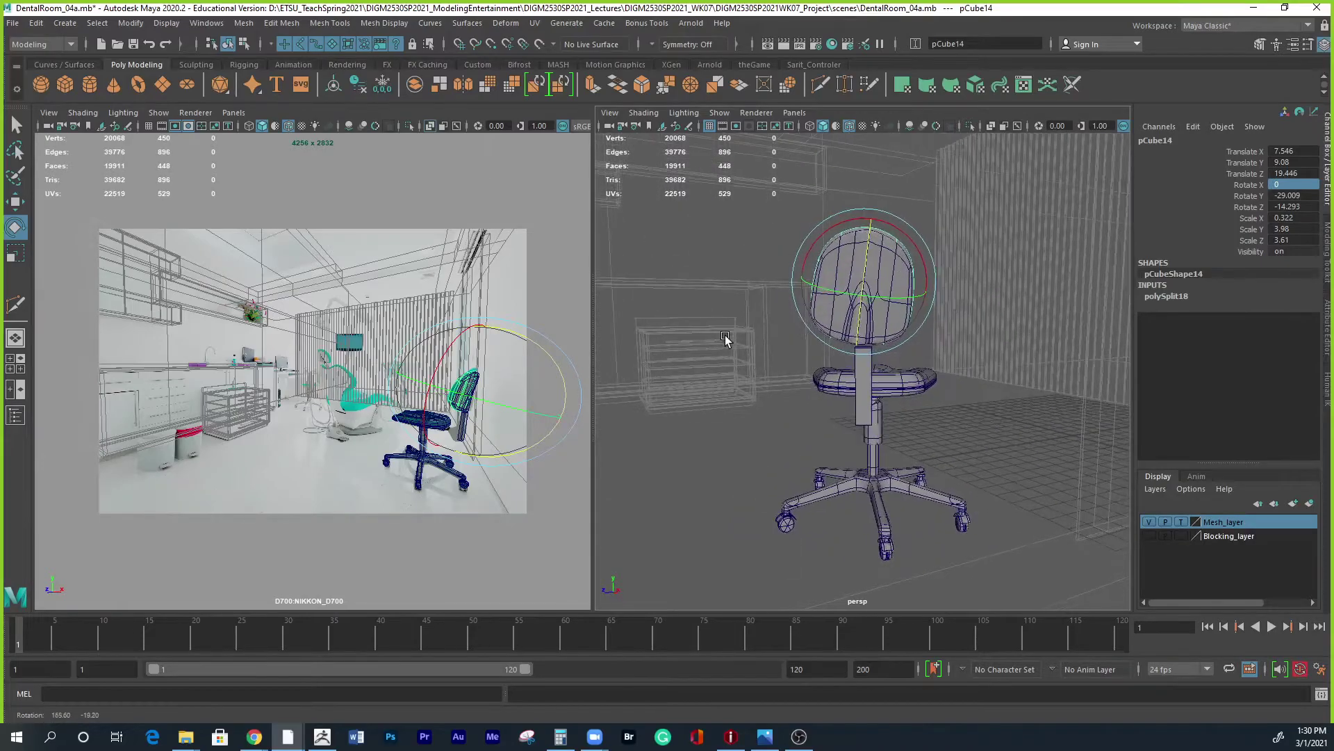
pyautogui.keyDown('alt'); pyautogui.moveTo(893, 415); pyautogui.dragTo(895, 417); pyautogui.keyUp('alt')
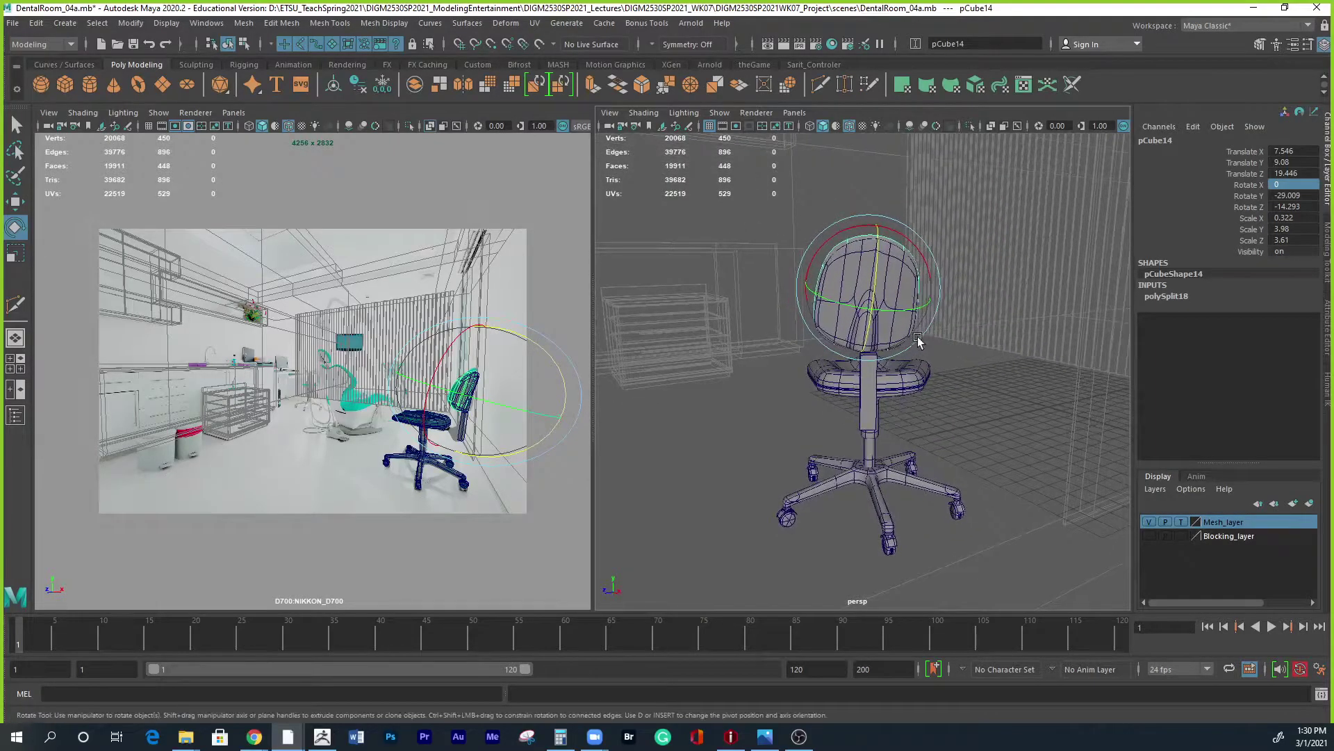
pyautogui.keyDown('shift'); pyautogui.click(926, 268); pyautogui.keyUp('shift')
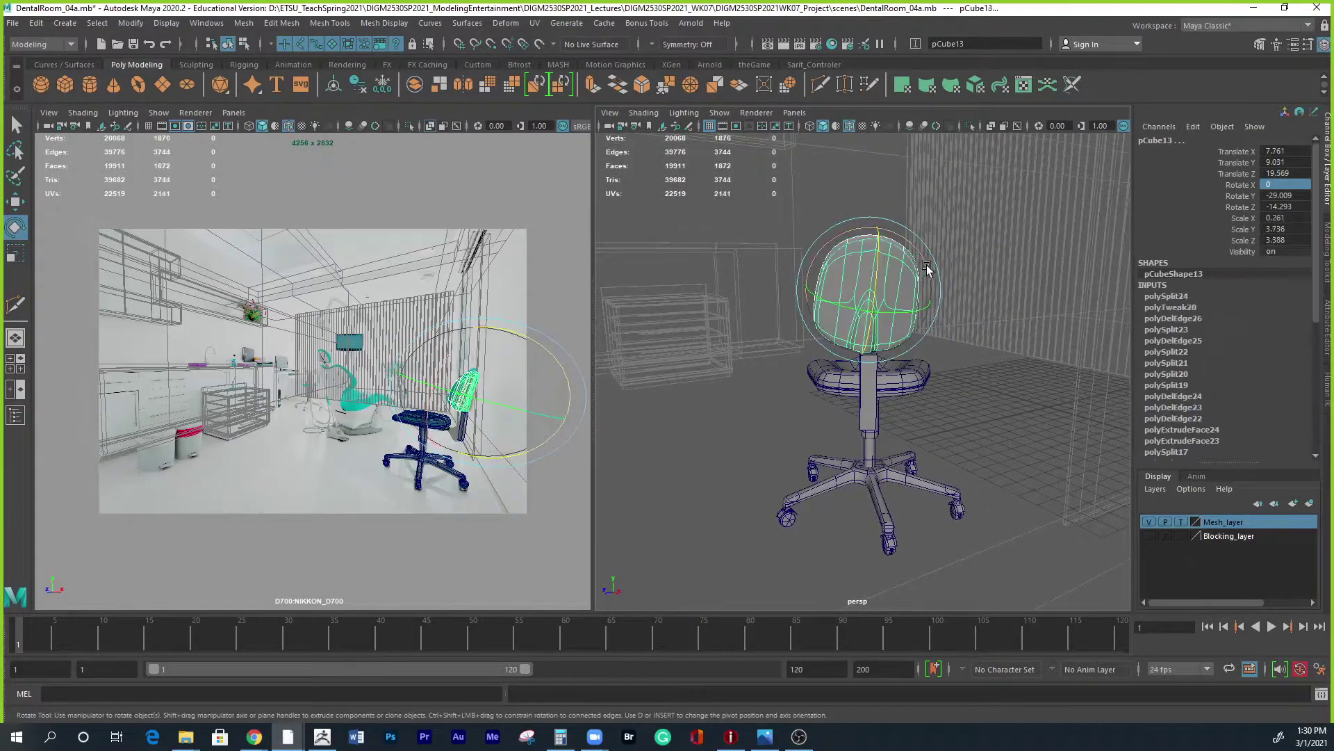
pyautogui.moveTo(925, 258); pyautogui.dragTo(922, 258)
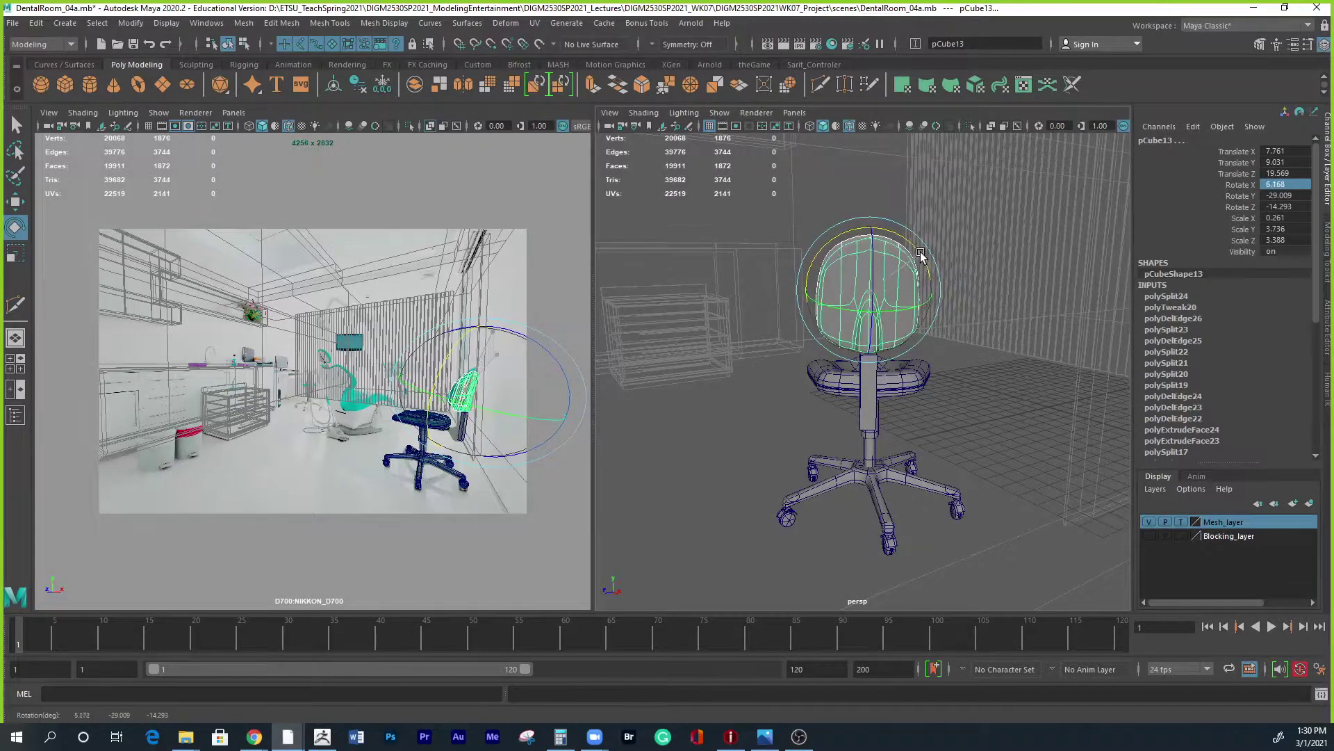
pyautogui.keyDown('alt'); pyautogui.moveTo(869, 390); pyautogui.dragTo(921, 354); pyautogui.keyUp('alt')
pyautogui.moveTo(850, 239); pyautogui.dragTo(847, 234)
# Select the bracket block and examine the shape of the stool's backrest bracket up close in the reference photo.
pyautogui.keyDown('alt'); pyautogui.moveTo(862, 292); pyautogui.dragTo(1137, 434); pyautogui.keyUp('alt')
pyautogui.keyDown('alt'); pyautogui.moveTo(987, 437); pyautogui.dragTo(929, 494); pyautogui.keyUp('alt')
pyautogui.click(866, 405)
pyautogui.scroll(3, 928, 489)
pyautogui.click(765, 736)
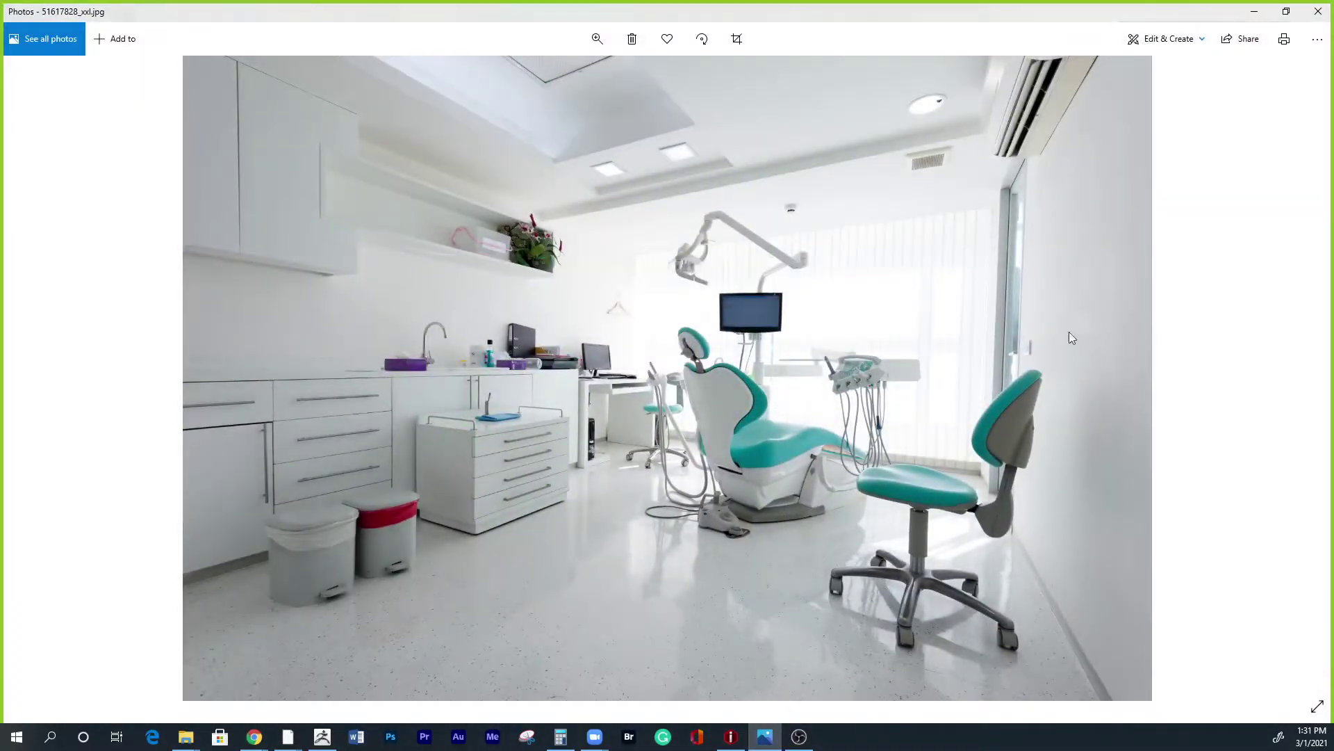
pyautogui.click(597, 39)
pyautogui.moveTo(536, 75); pyautogui.dragTo(576, 88)
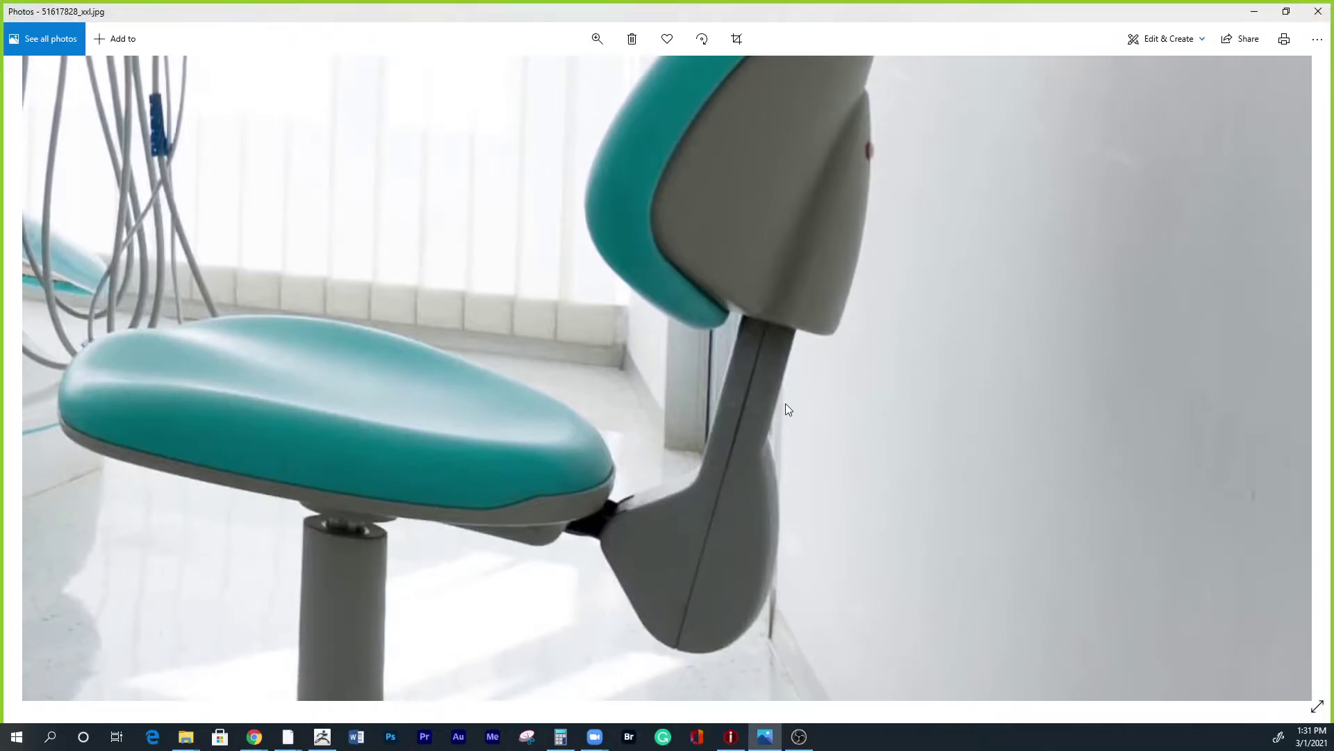
# Draw a thick red line on the photo along the stool's bracket, from the backrest down past the bracket's lower end.
pyautogui.click(1167, 39)
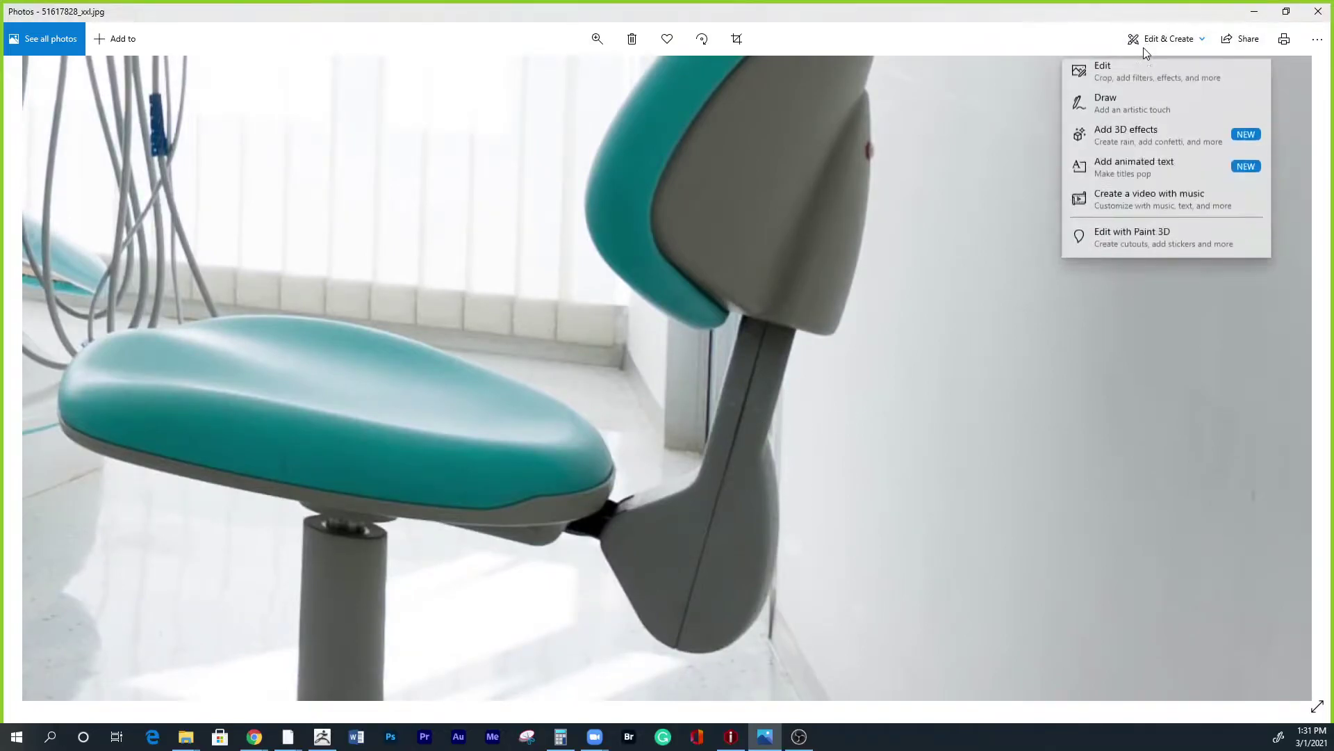
pyautogui.click(1121, 117)
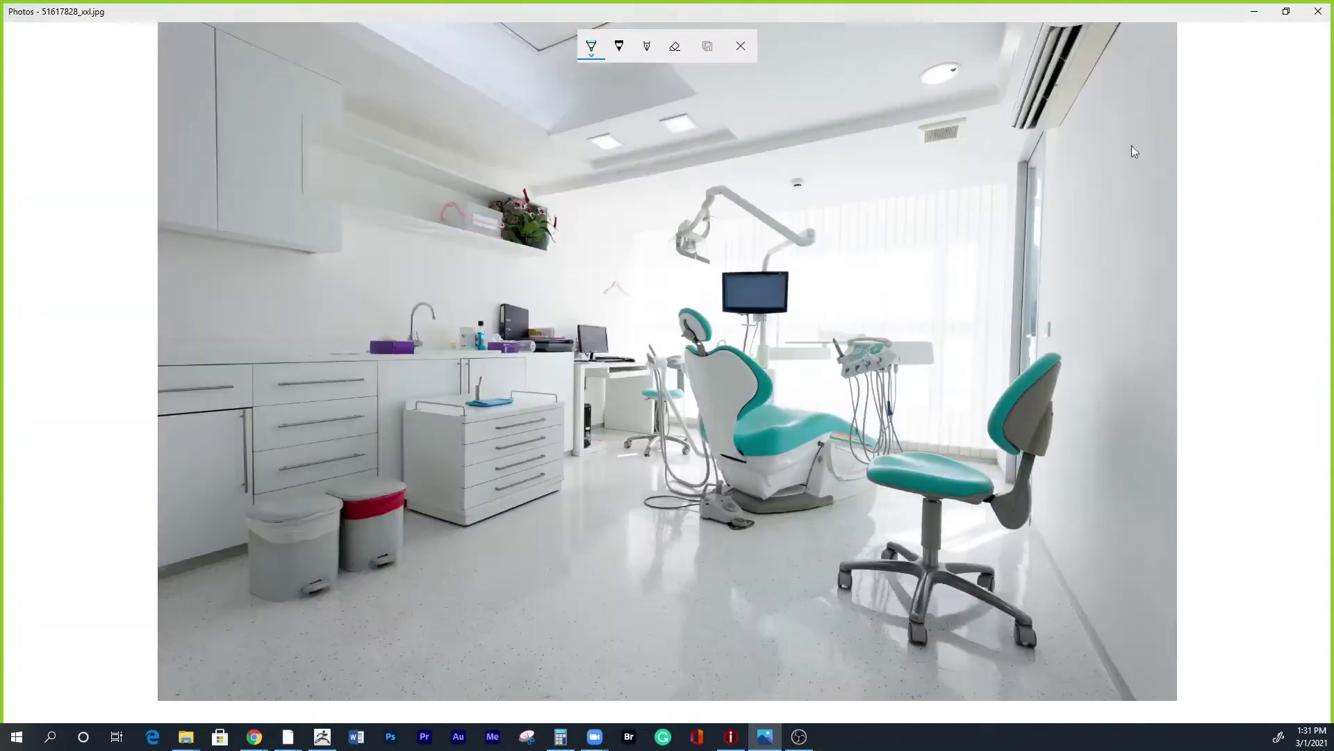
pyautogui.click(588, 50)
pyautogui.click(536, 143)
pyautogui.click(1017, 503)
pyautogui.moveTo(1032, 439); pyautogui.dragTo(1024, 467)
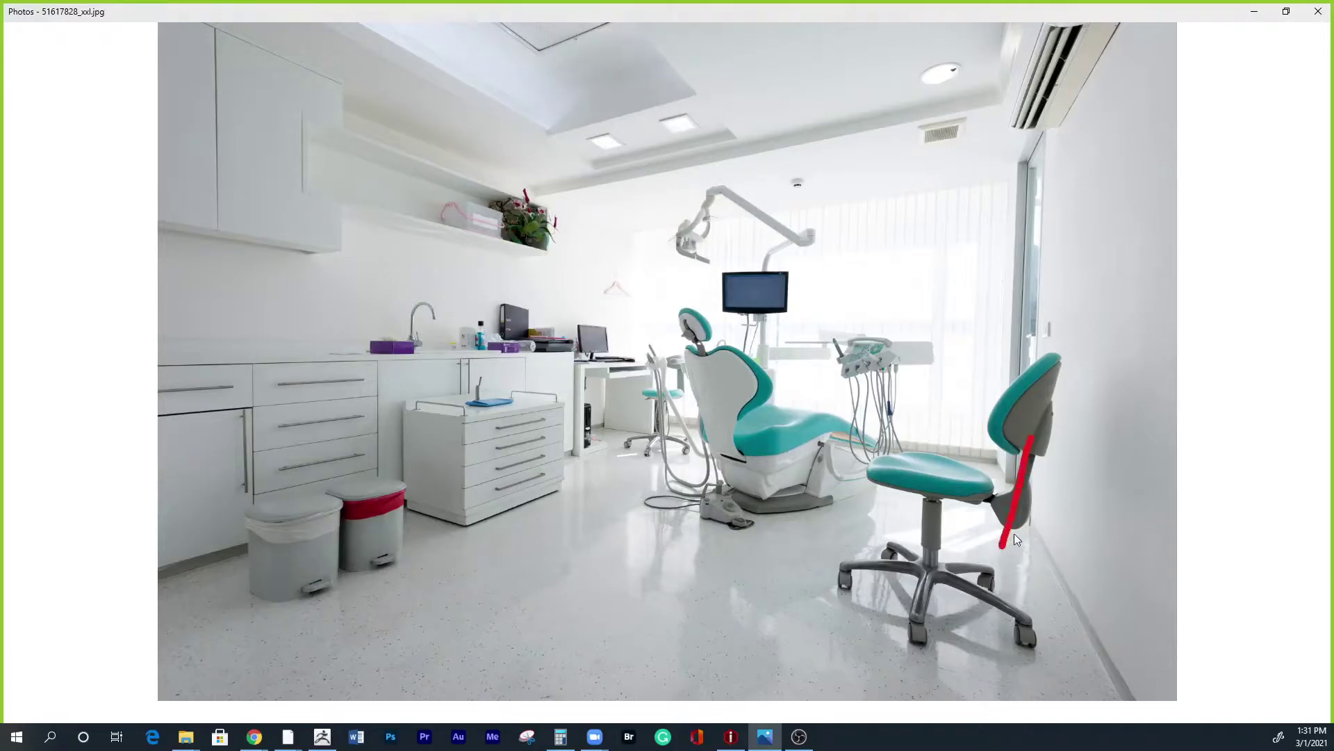
# Outline the stool's bracket on the photo as a block with two crosswise division lines in red, and return to Maya.
pyautogui.moveTo(1074, 445); pyautogui.dragTo(1071, 479)
pyautogui.moveTo(1024, 477); pyautogui.dragTo(1085, 485)
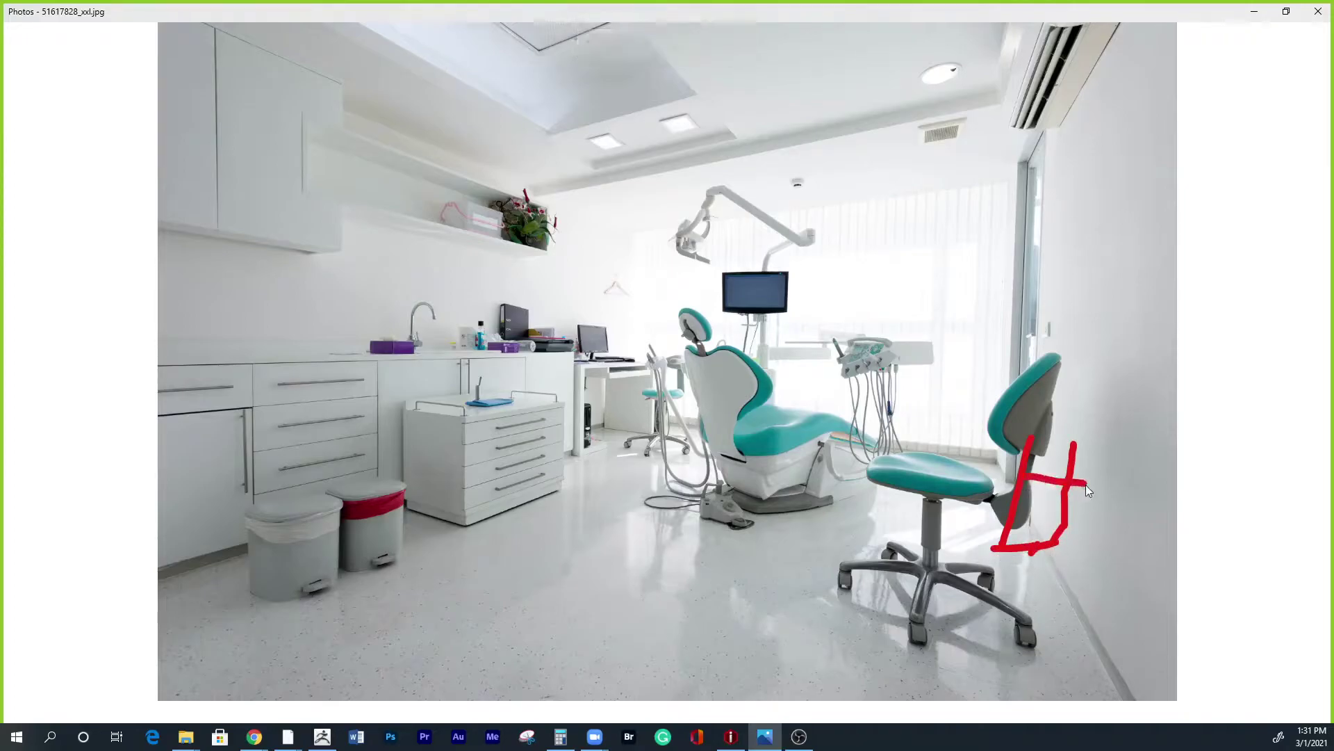
pyautogui.moveTo(1031, 437); pyautogui.dragTo(1076, 444)
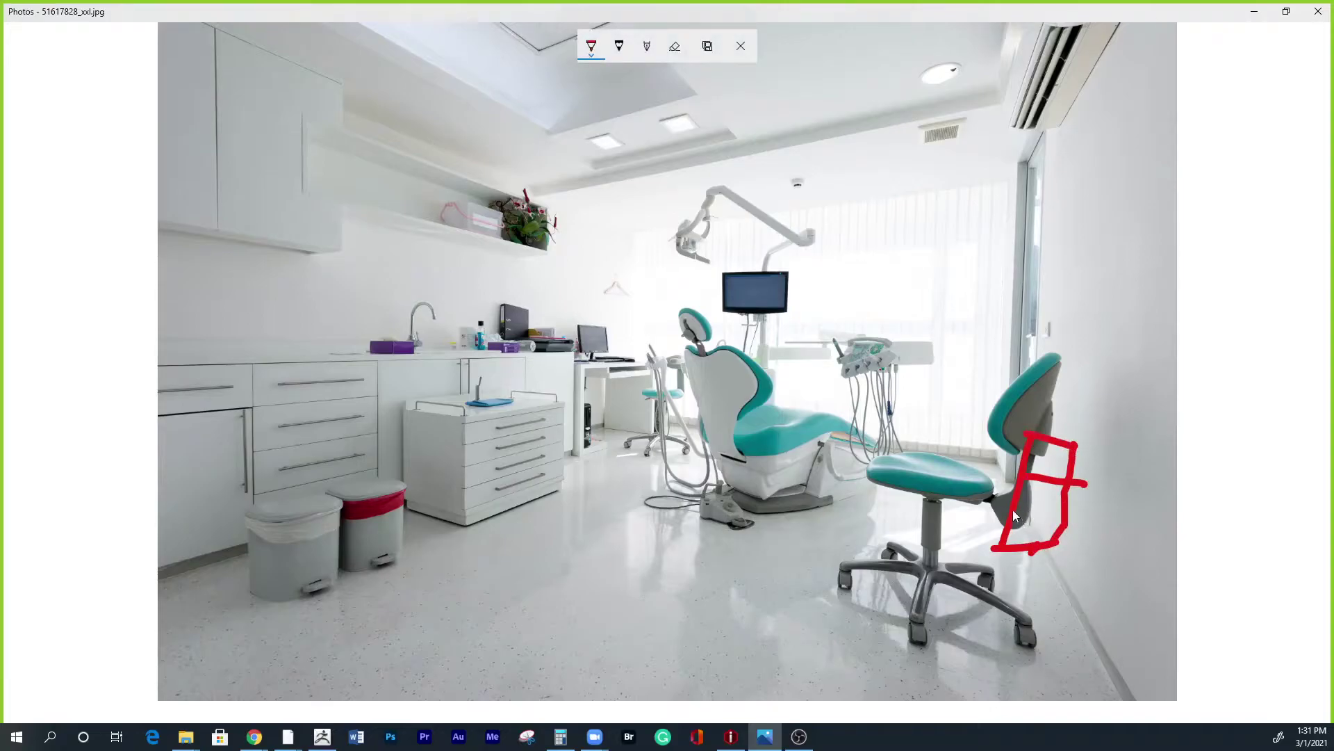
pyautogui.moveTo(1014, 514); pyautogui.dragTo(1071, 522)
pyautogui.click(1253, 12)
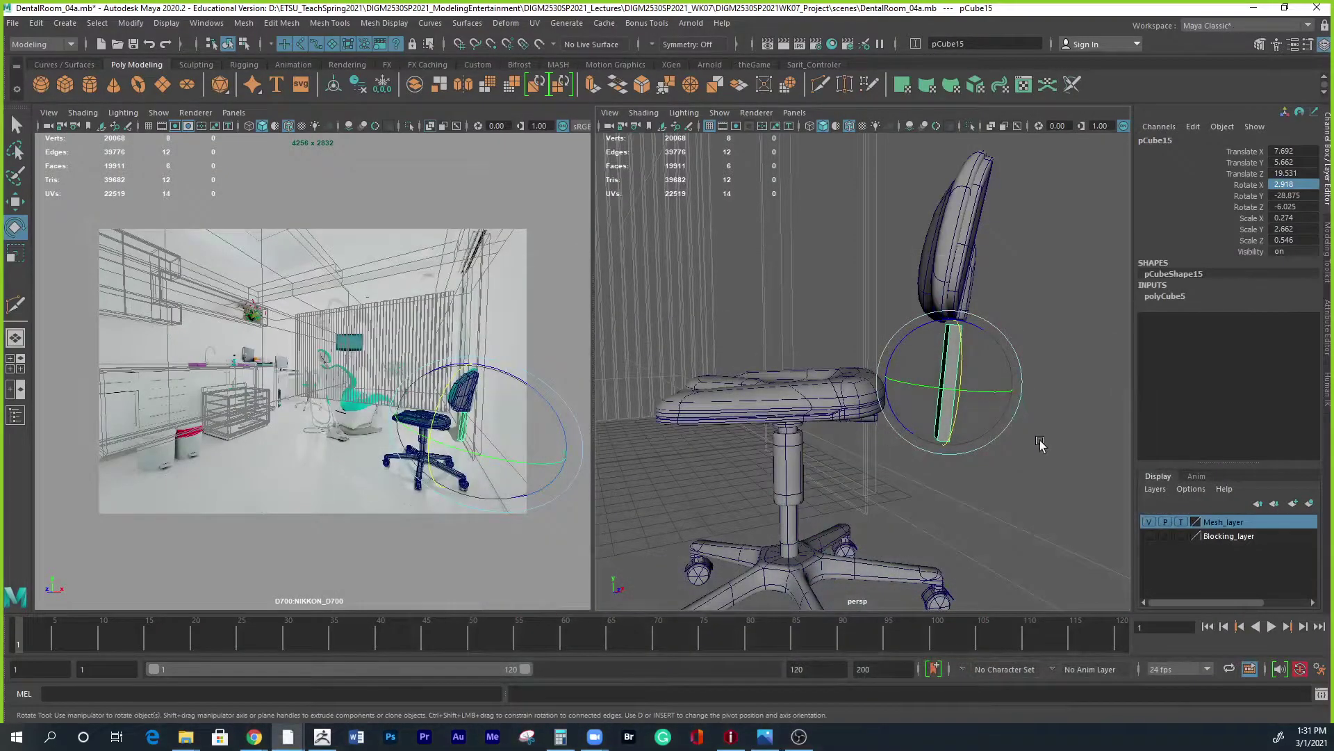
# Show the camera view full screen and move and rotate the bracket block freehand to follow the bracket in the photo.
pyautogui.press('w')
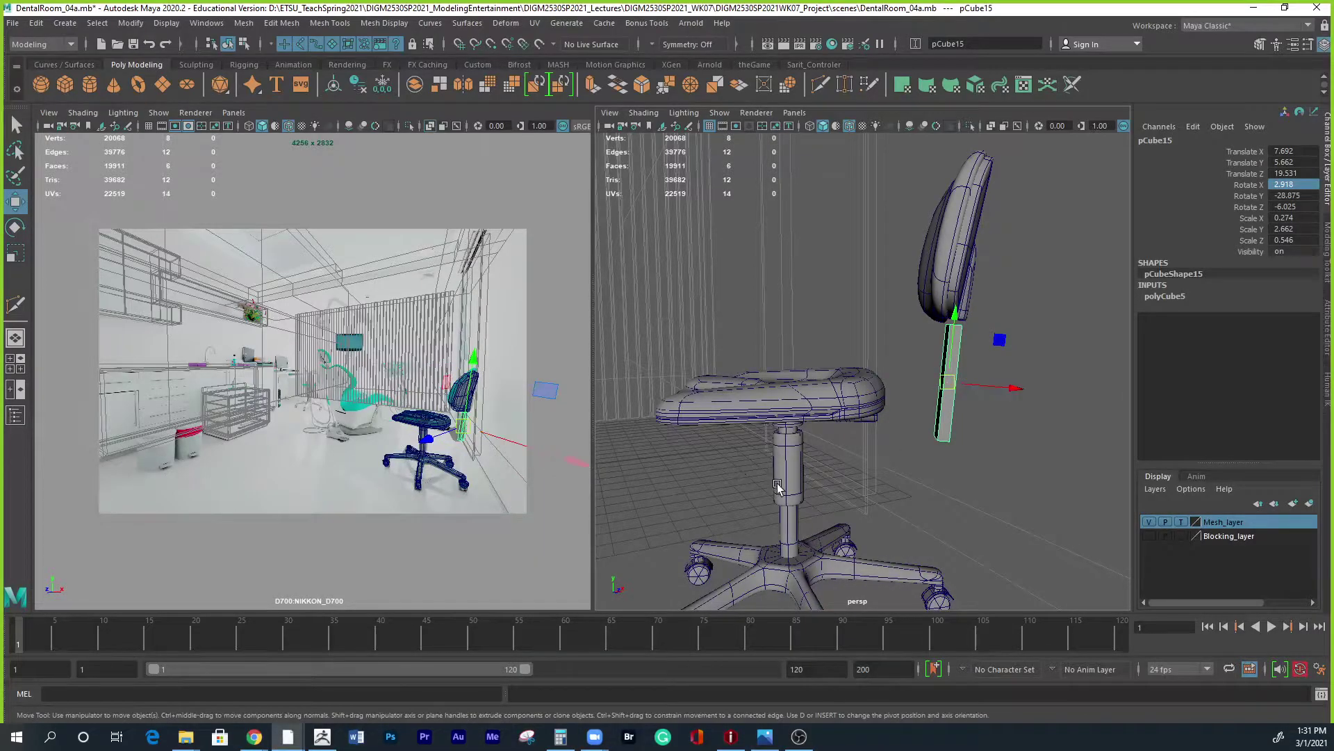
pyautogui.press('q')
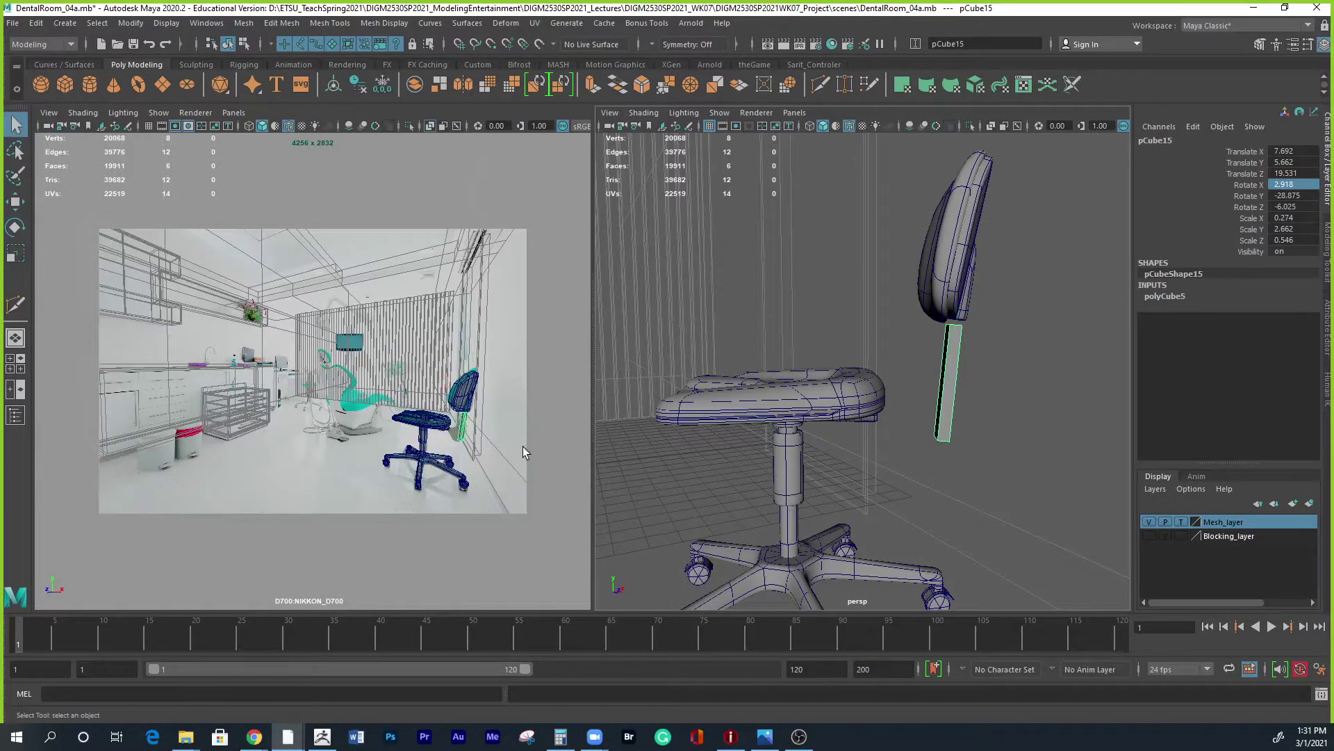
pyautogui.hotkey('ctrl', 'space')
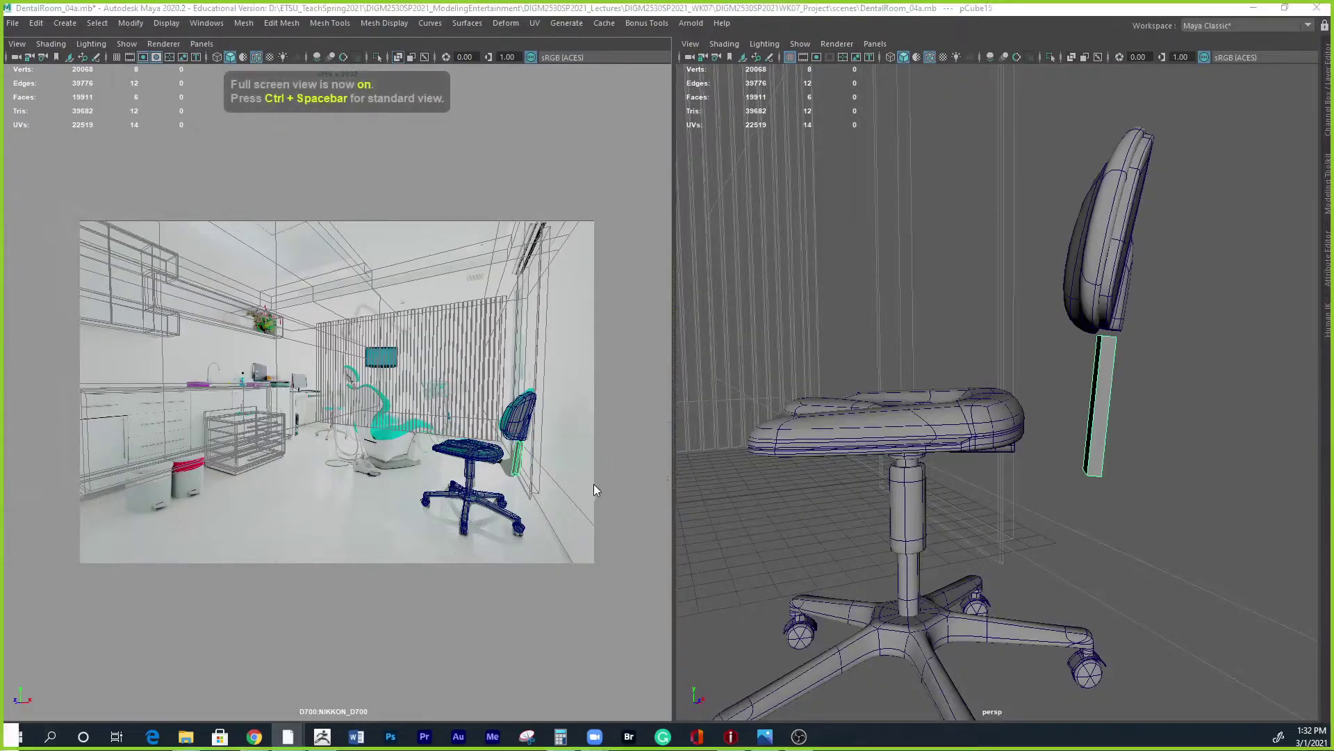
pyautogui.press('space')
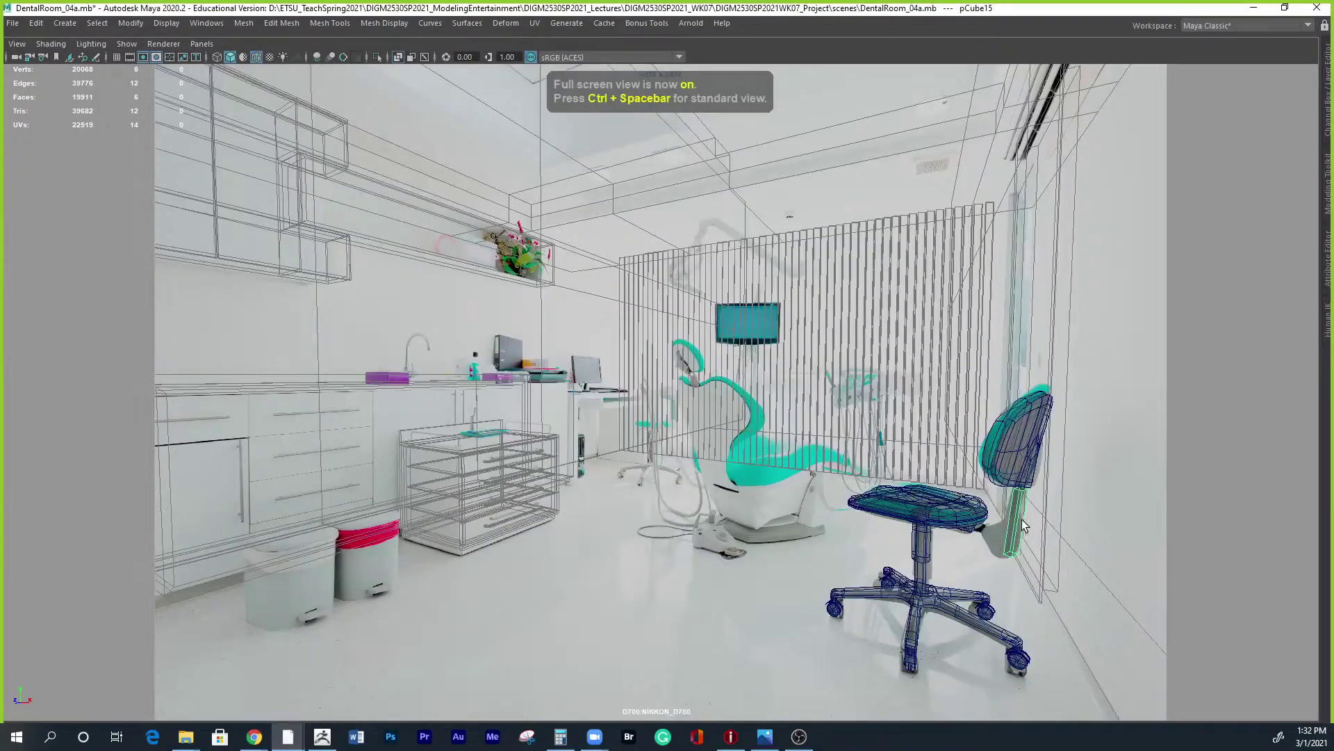
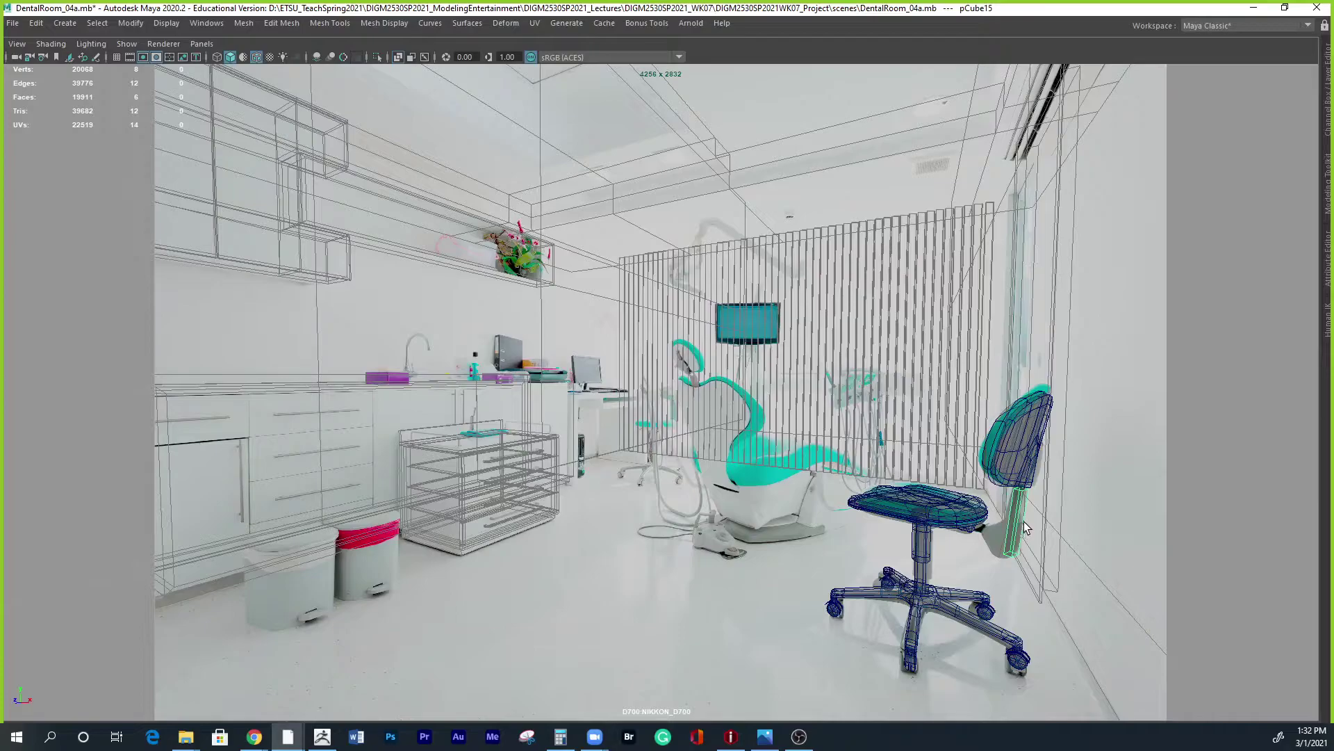
pyautogui.press('w')
pyautogui.moveTo(1057, 539); pyautogui.dragTo(1062, 492)
pyautogui.press('e')
pyautogui.moveTo(1044, 540); pyautogui.dragTo(1041, 537)
# Scale the bracket block freehand to the proportions of the photo's bracket, and turn off X-ray shading in the camera view.
pyautogui.press('q')
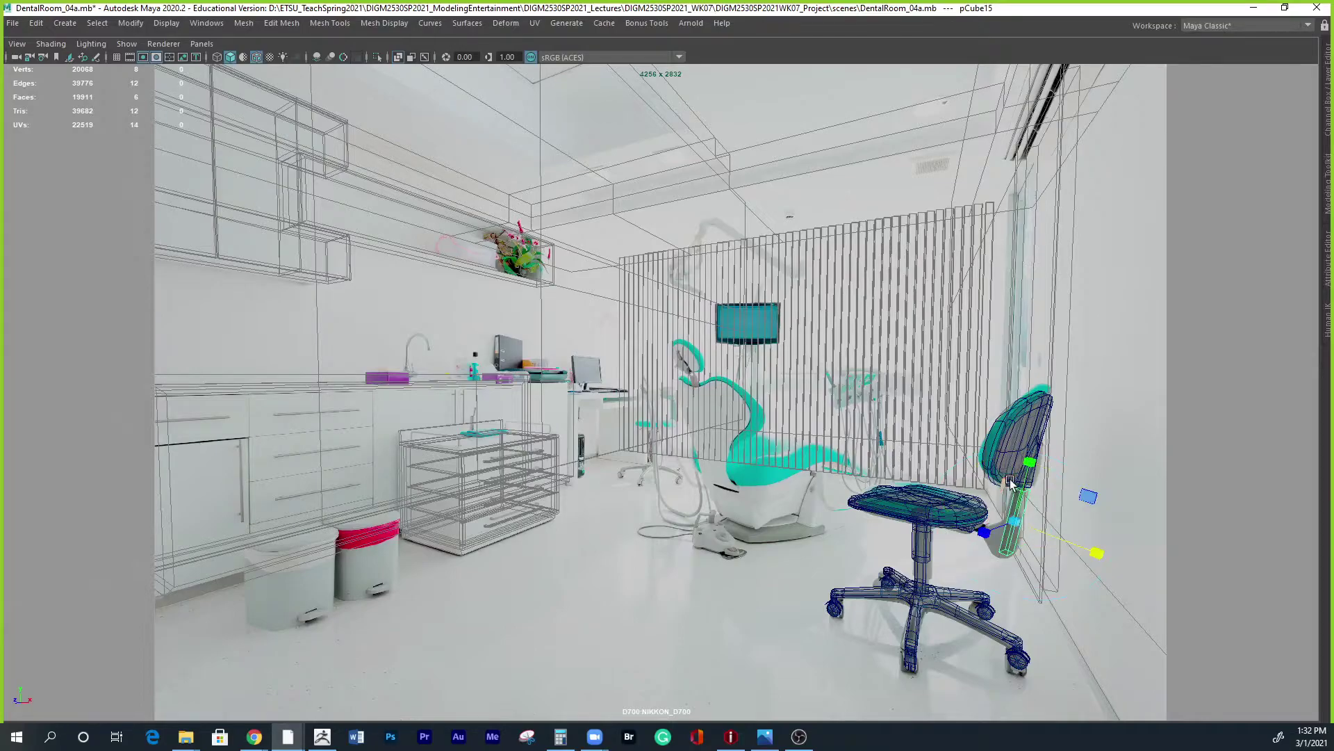
pyautogui.press('r')
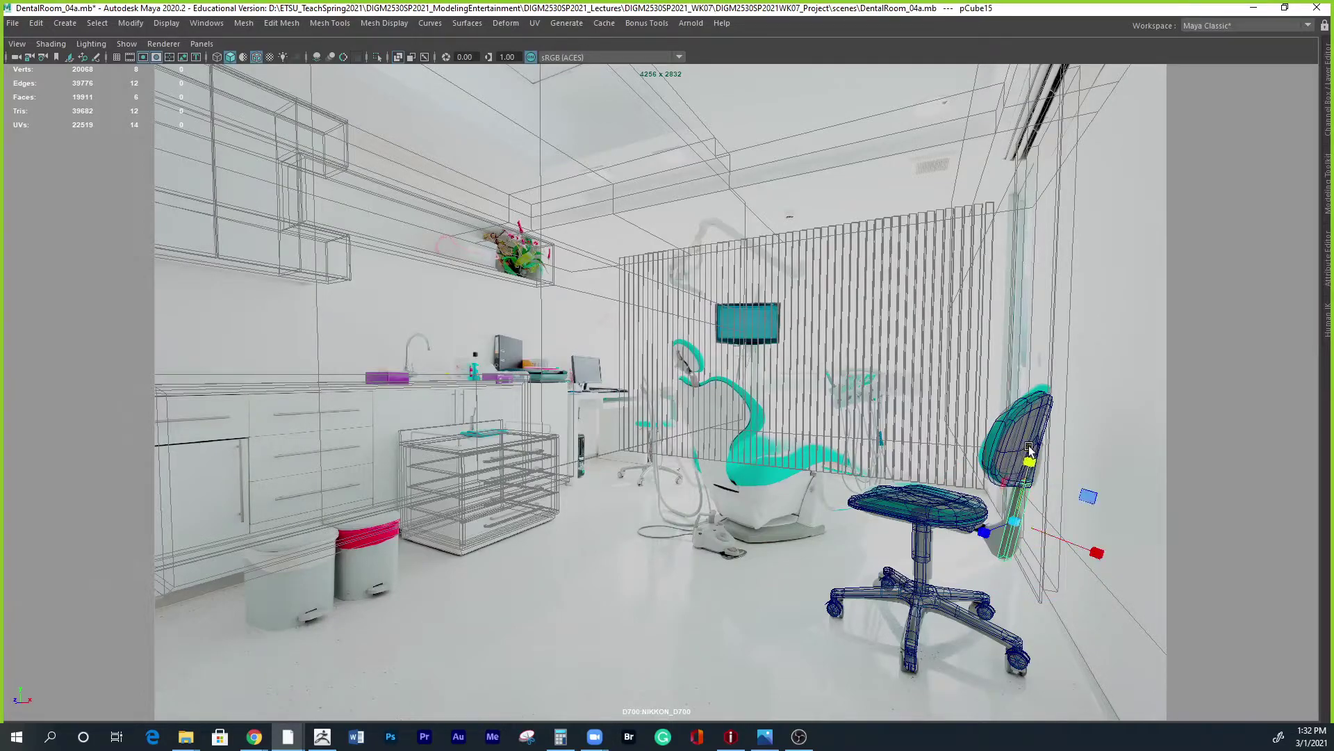
pyautogui.click(398, 56)
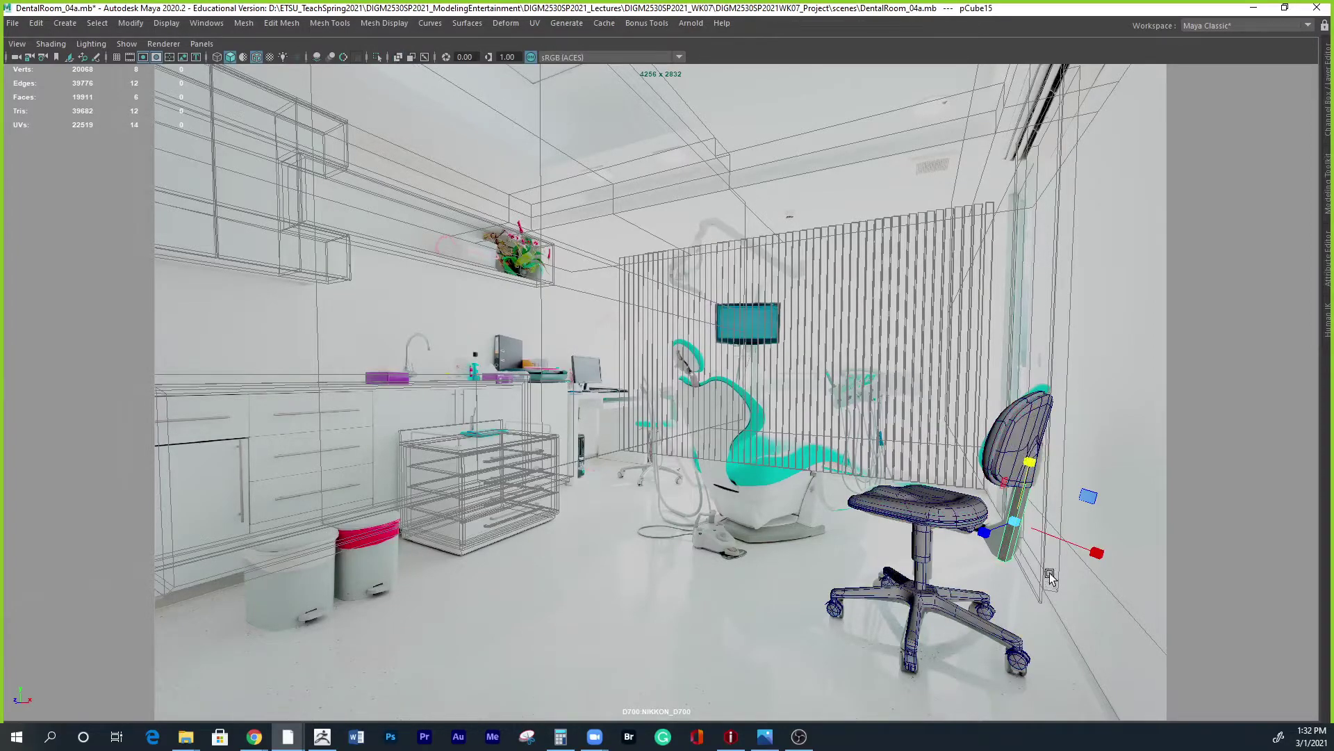
pyautogui.moveTo(985, 532); pyautogui.dragTo(992, 533)
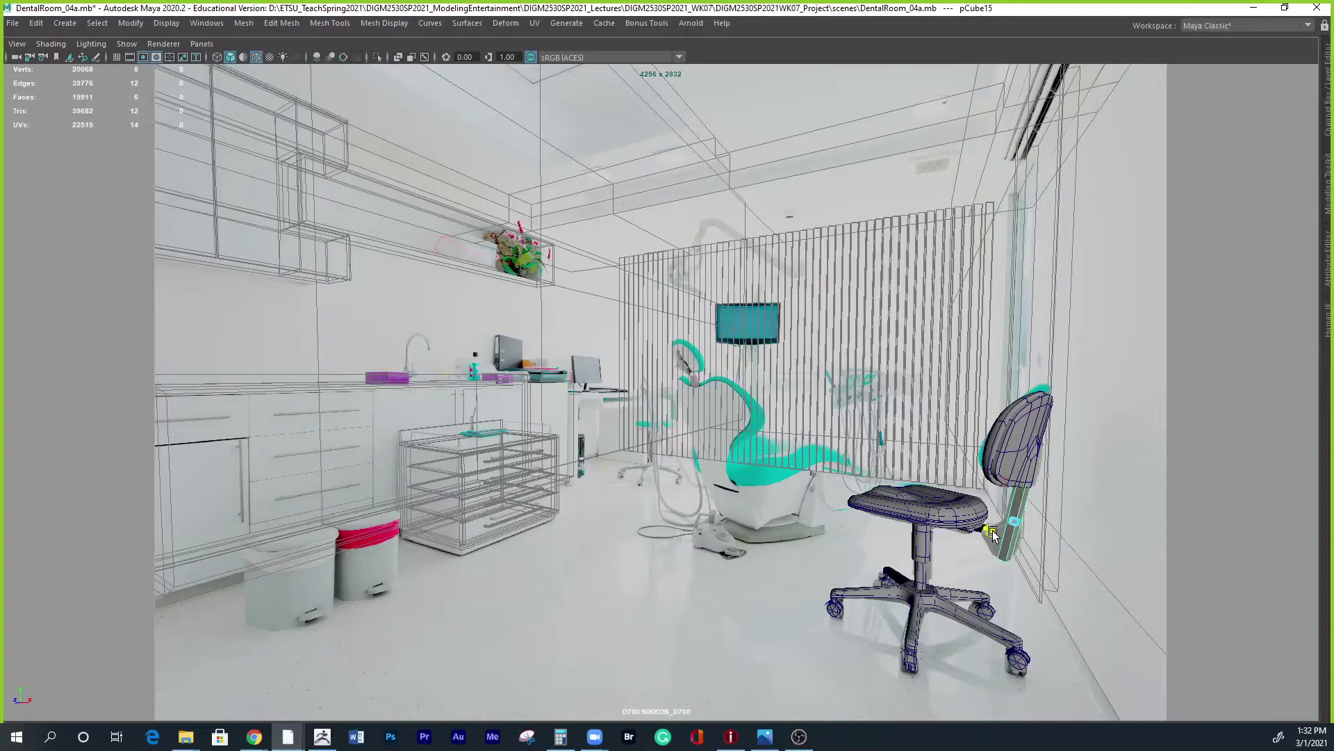
# Shift the bracket block sideways in the perspective view to centre it beneath the backrest's rear spine.
pyautogui.press('f')
pyautogui.keyDown('alt'); pyautogui.moveTo(1087, 283); pyautogui.dragTo(792, 426); pyautogui.keyUp('alt')
pyautogui.press('w')
pyautogui.moveTo(611, 434); pyautogui.dragTo(626, 433)
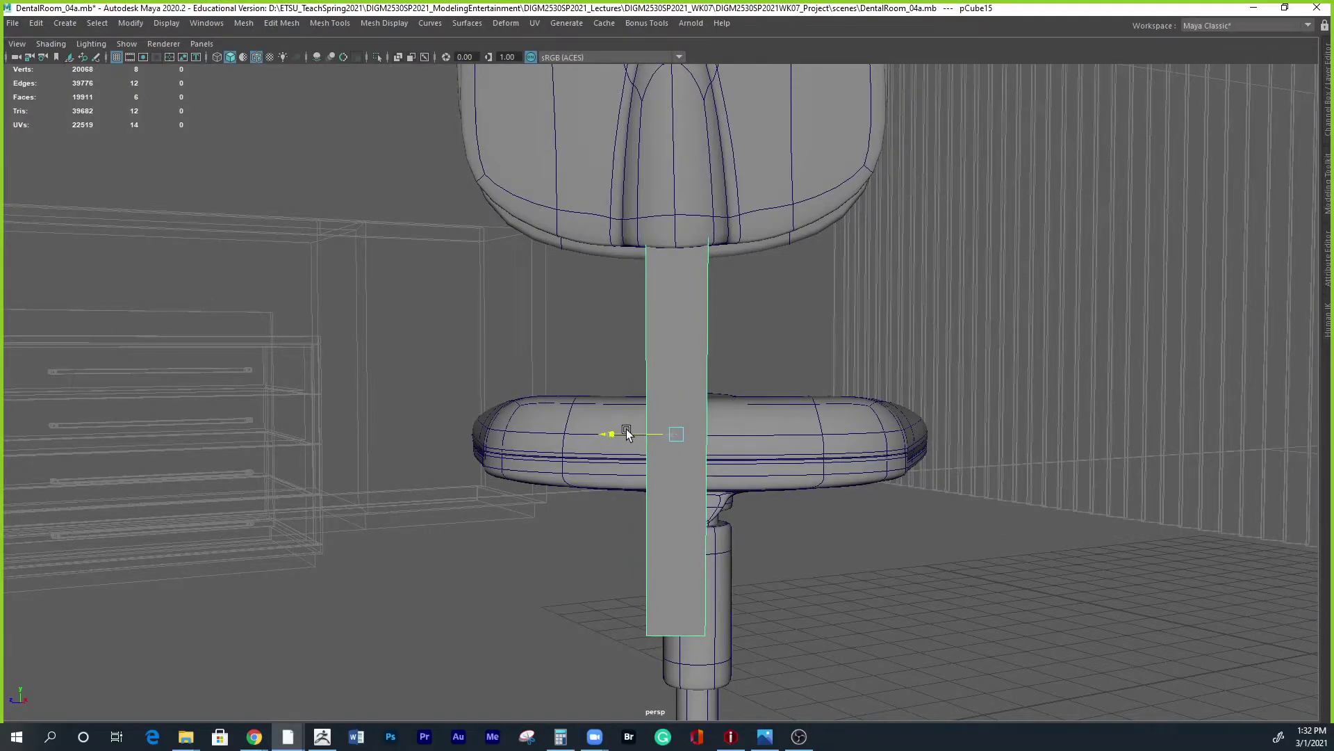
pyautogui.scroll(-6, 795, 417)
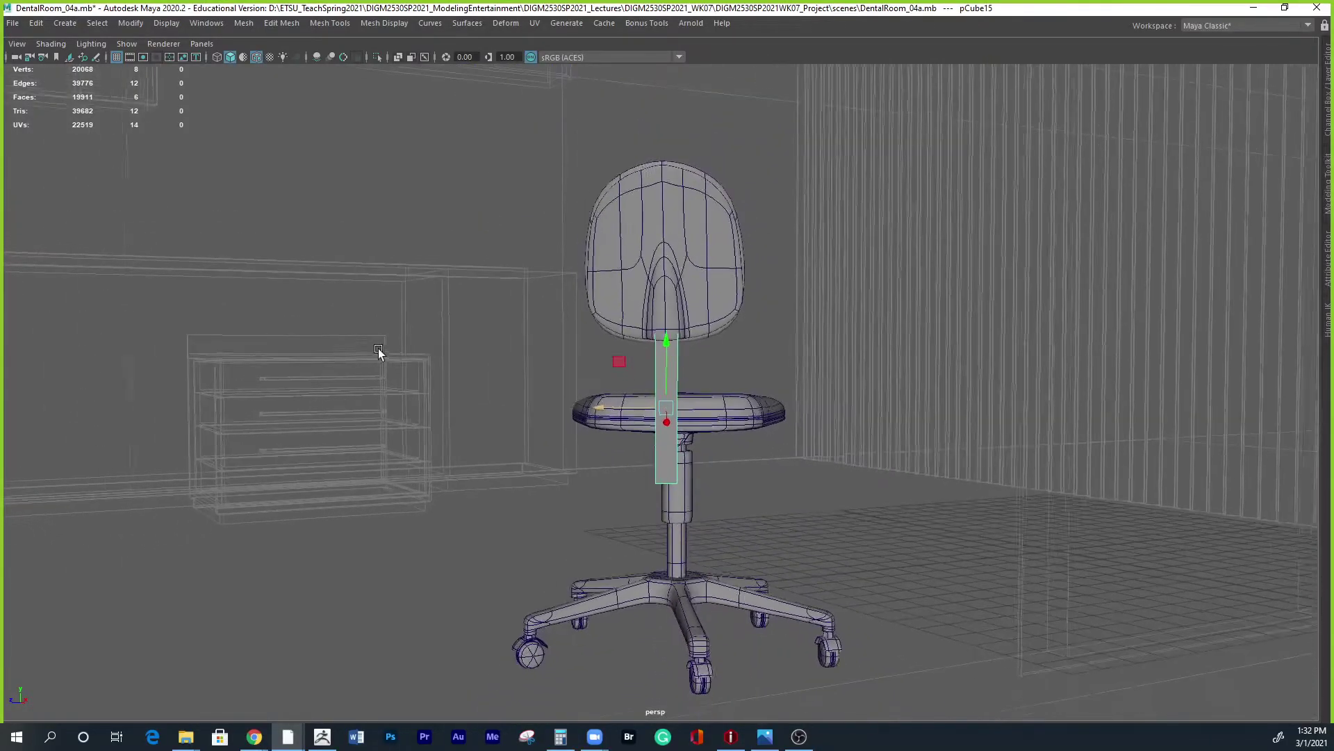
pyautogui.keyDown('alt'); pyautogui.moveTo(491, 426); pyautogui.dragTo(736, 422); pyautogui.keyUp('alt')
# Turn X-ray shading back on in the camera view and insert two crosswise edge loops in the bracket block with Multi-Cut.
pyautogui.press('space')
pyautogui.press('space')
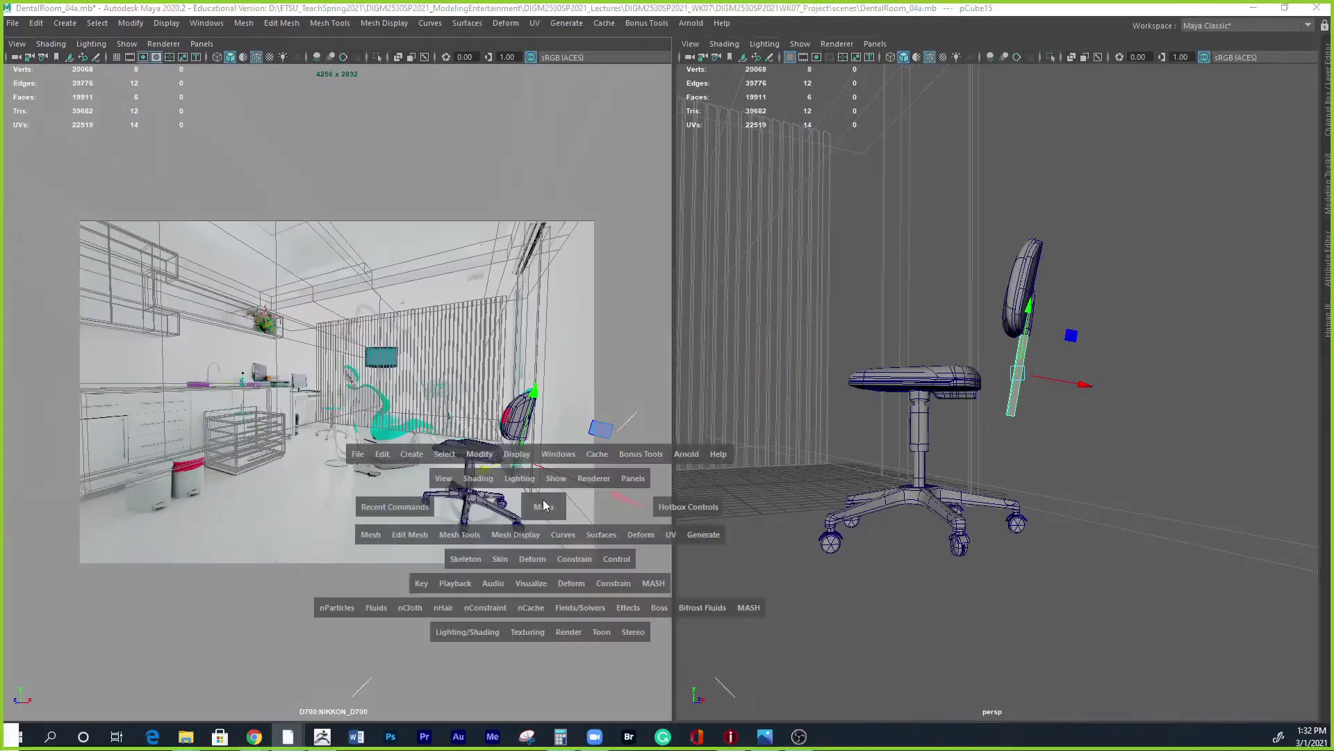
pyautogui.press('q')
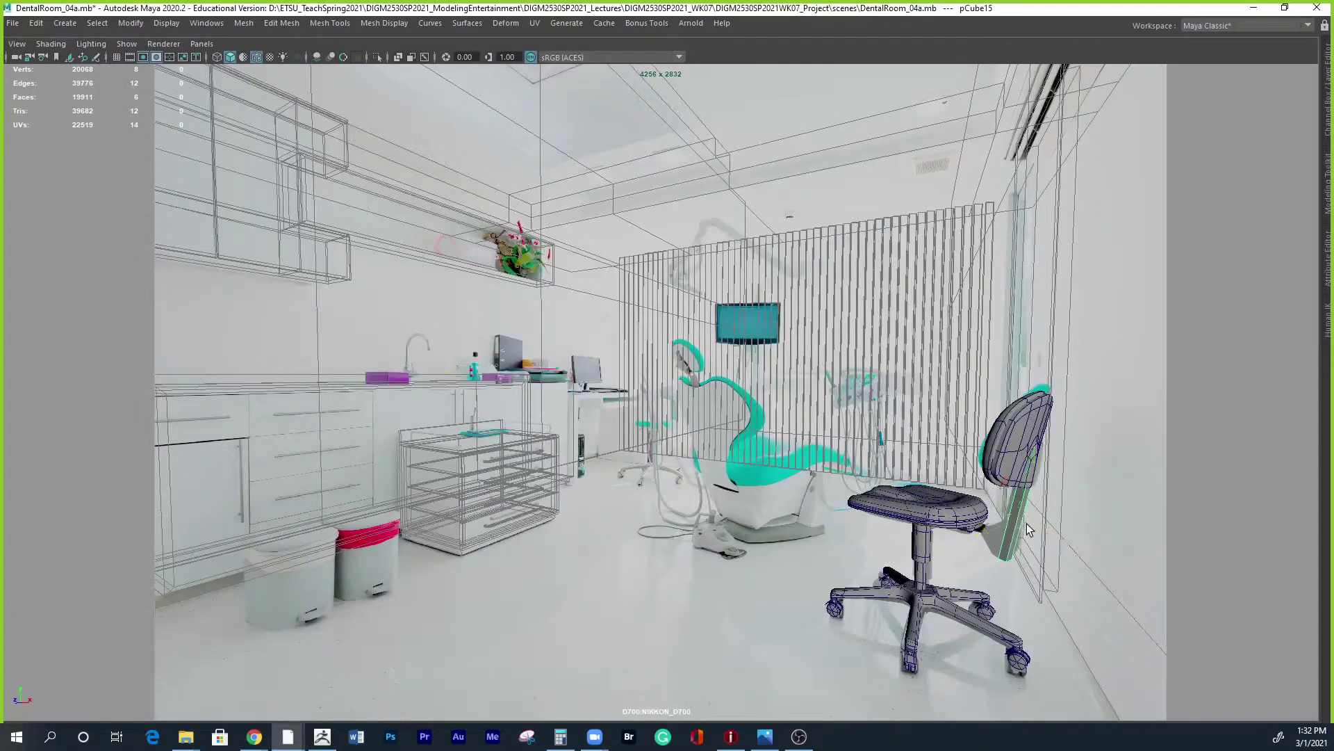
pyautogui.keyDown('shift'); pyautogui.rightClick(1016, 519); pyautogui.keyUp('shift')
pyautogui.keyDown('shift'); pyautogui.moveTo(1017, 520); pyautogui.dragTo(945, 350, button='right'); pyautogui.keyUp('shift')
pyautogui.click(398, 57)
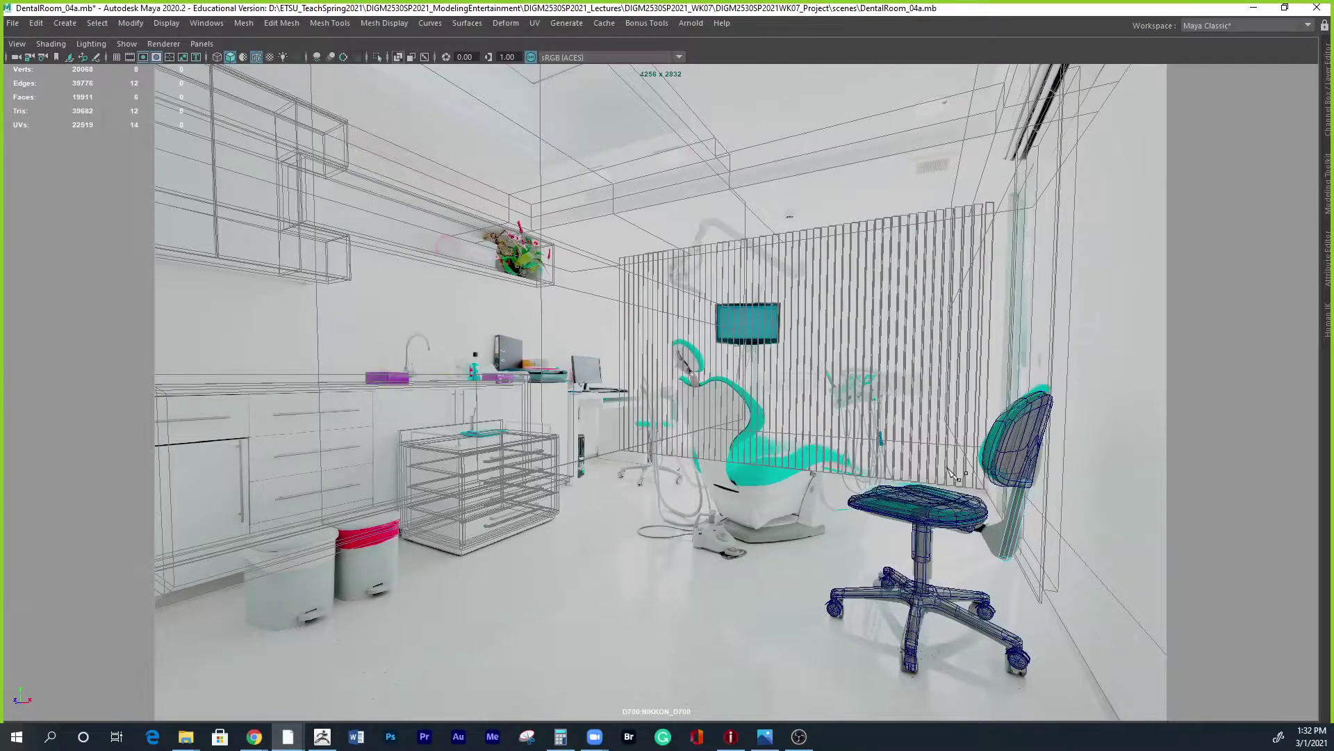
pyautogui.keyDown('ctrl'); pyautogui.click(1023, 511); pyautogui.keyUp('ctrl')
pyautogui.keyDown('ctrl'); pyautogui.click(1013, 540); pyautogui.keyUp('ctrl')
# Pull the rear edge of the bracket's lower edge loop outward along X and check the shape in smooth preview.
pyautogui.press('space')
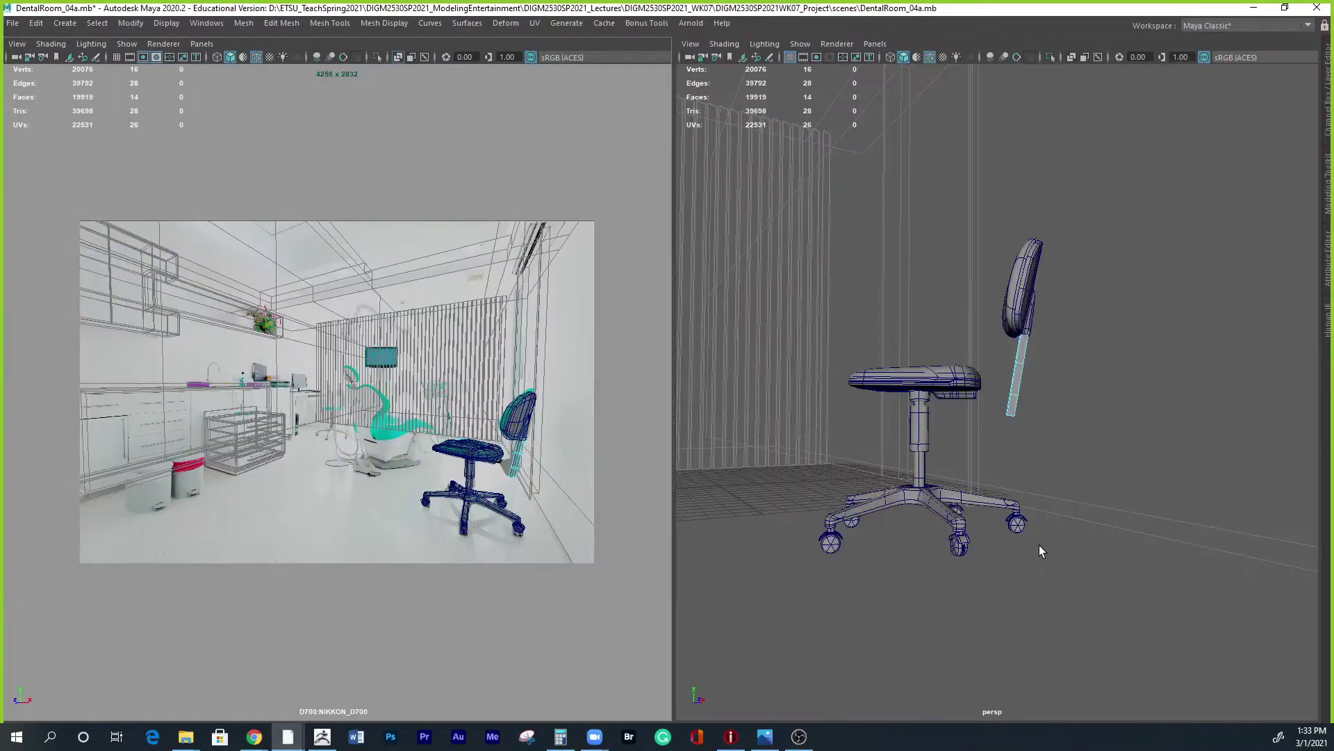
pyautogui.keyDown('alt'); pyautogui.moveTo(1034, 412); pyautogui.dragTo(1107, 431); pyautogui.keyUp('alt')
pyautogui.scroll(5, 1107, 431)
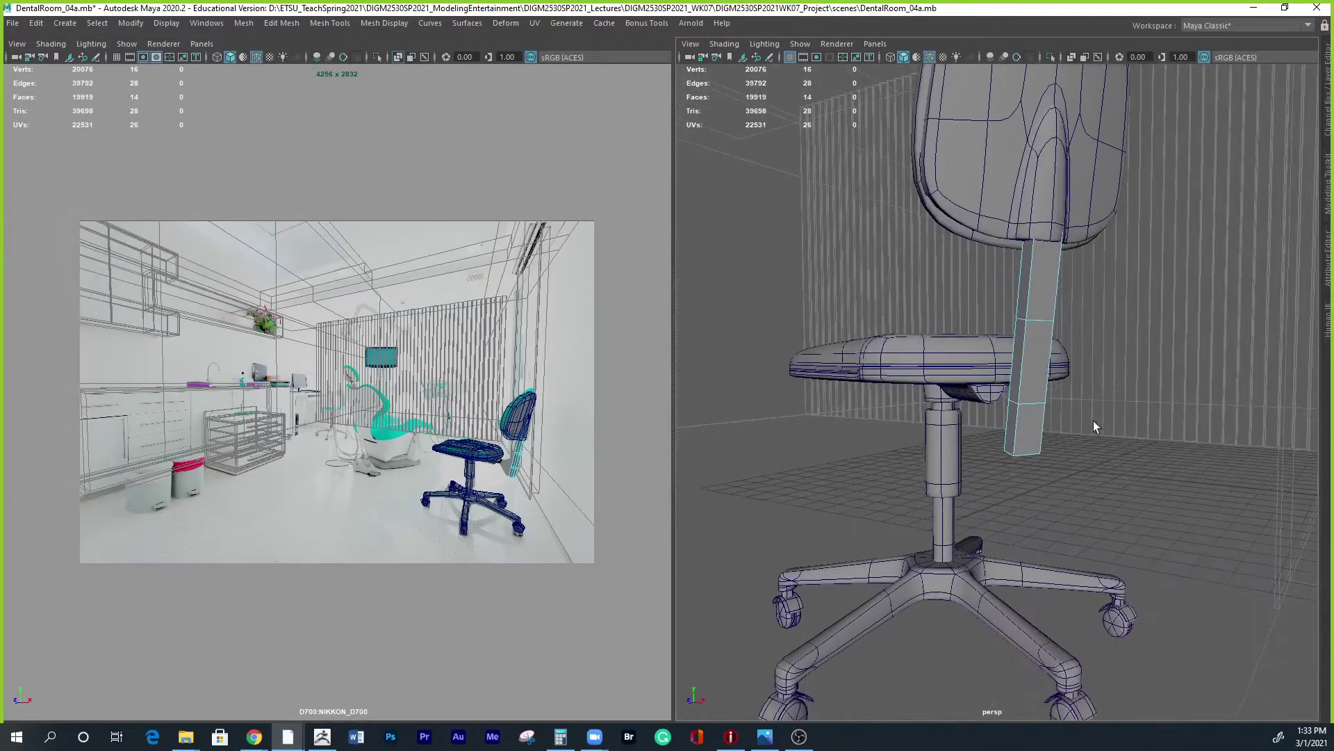
pyautogui.moveTo(1038, 398); pyautogui.dragTo(1047, 403, button='right')
pyautogui.click(1036, 409)
pyautogui.keyDown('alt'); pyautogui.moveTo(1035, 410); pyautogui.dragTo(1073, 453); pyautogui.keyUp('alt')
pyautogui.press('w')
pyautogui.keyDown('alt'); pyautogui.moveTo(1162, 514); pyautogui.dragTo(1147, 581); pyautogui.keyUp('alt')
pyautogui.keyDown('alt'); pyautogui.moveTo(1168, 560); pyautogui.dragTo(1160, 542); pyautogui.keyUp('alt')
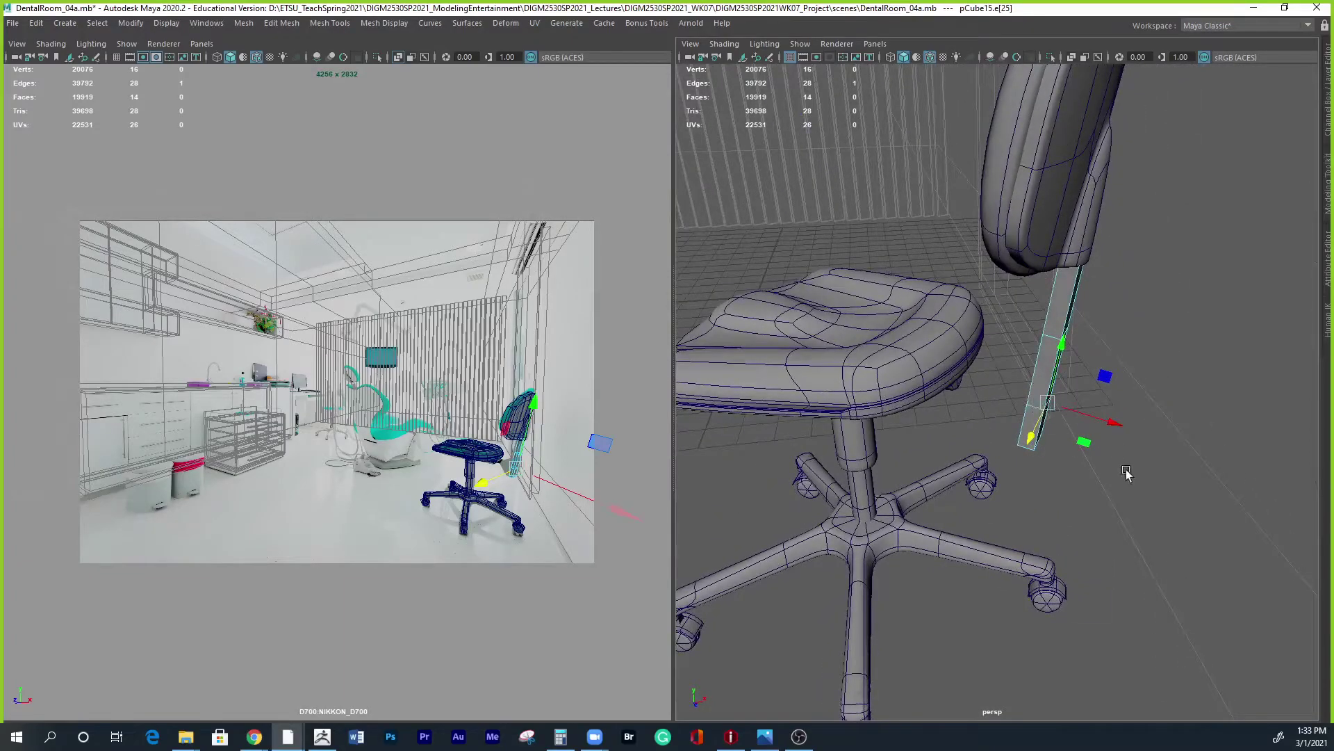
pyautogui.moveTo(1109, 424); pyautogui.dragTo(1129, 426)
pyautogui.press('3')
pyautogui.keyDown('alt'); pyautogui.moveTo(1081, 503); pyautogui.dragTo(1030, 513); pyautogui.keyUp('alt')
pyautogui.press('1')
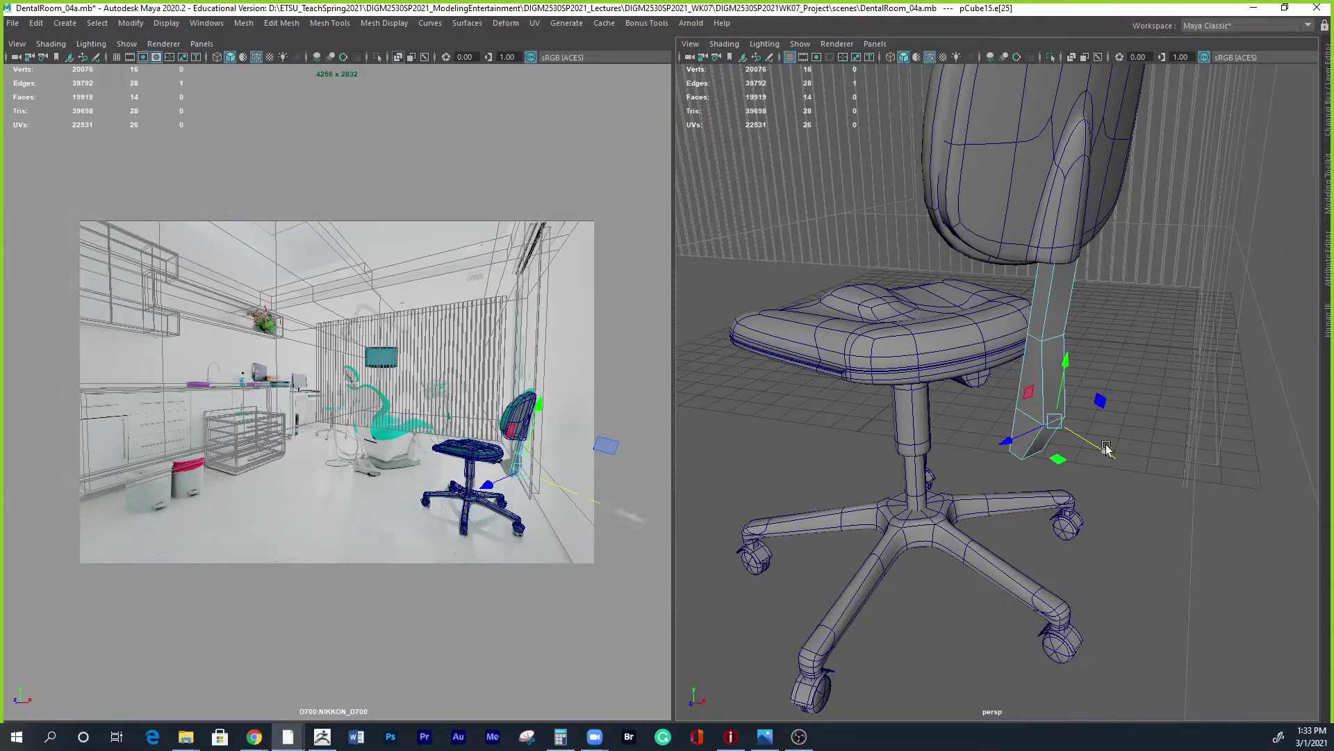
# Adjust the bracket's bottom rear edge along X and turn on smooth preview for the bracket.
pyautogui.press('w')
pyautogui.keyDown('alt'); pyautogui.moveTo(1102, 462); pyautogui.dragTo(1032, 452); pyautogui.keyUp('alt')
pyautogui.click(1035, 448)
pyautogui.click(1039, 434)
pyautogui.keyDown('alt'); pyautogui.moveTo(1057, 456); pyautogui.dragTo(1084, 446); pyautogui.keyUp('alt')
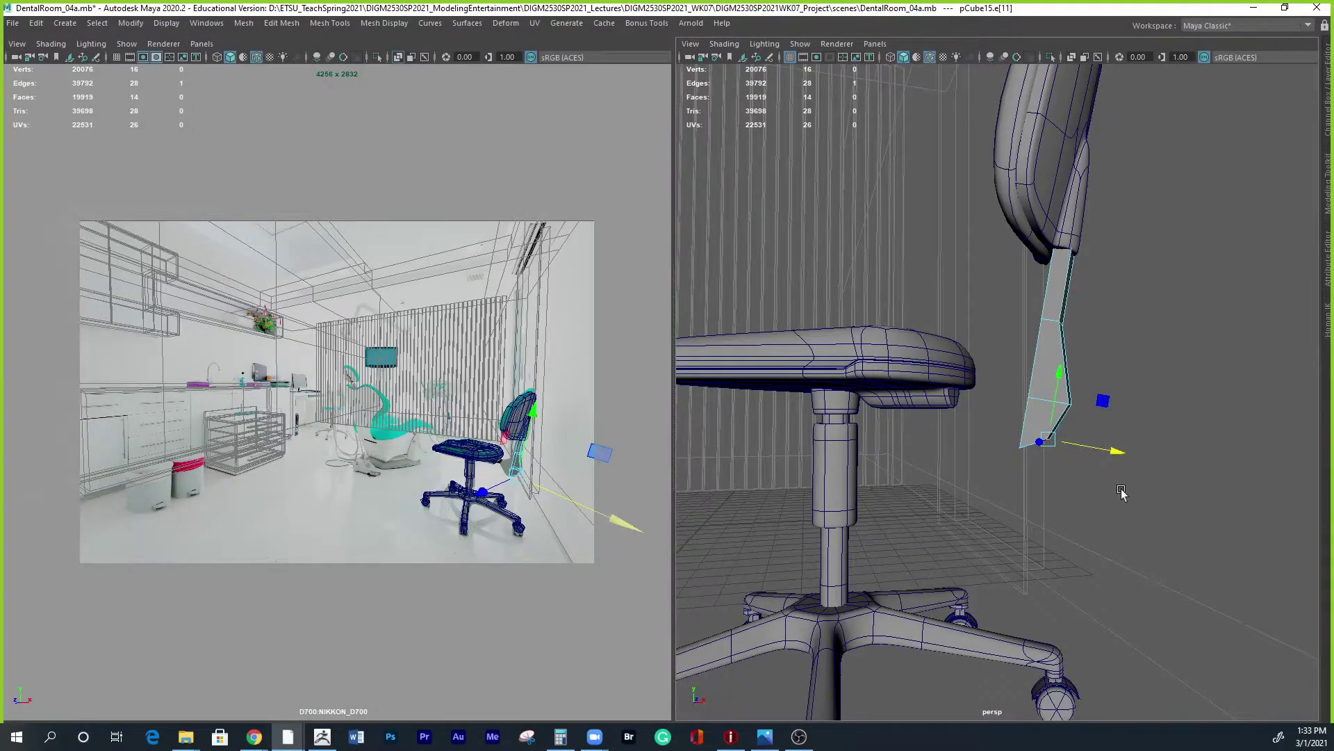
pyautogui.keyDown('alt'); pyautogui.moveTo(1117, 498); pyautogui.dragTo(1056, 366); pyautogui.keyUp('alt')
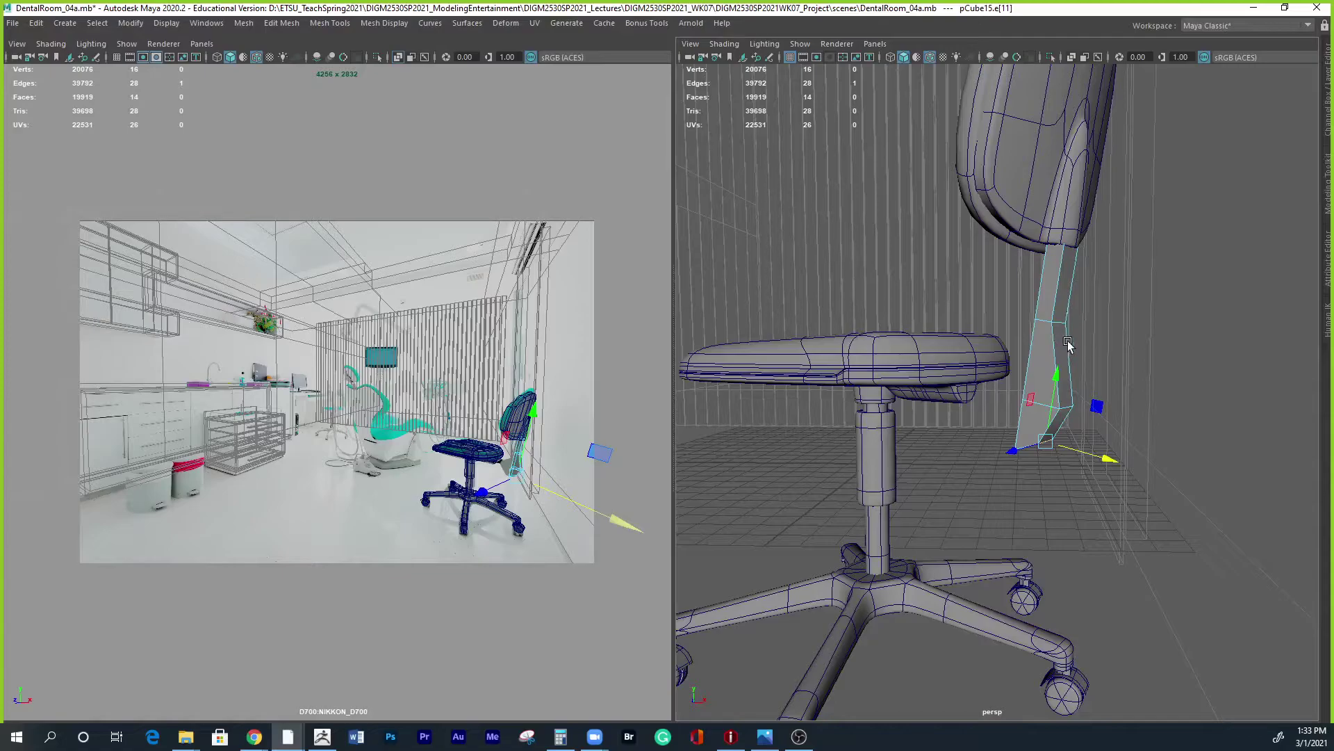
pyautogui.press('3')
pyautogui.keyDown('alt'); pyautogui.moveTo(1074, 411); pyautogui.dragTo(1077, 412); pyautogui.keyUp('alt')
# Insert two lengthwise edge loops near the bracket's side edges with Multi-Cut to sharpen them.
pyautogui.press('q')
pyautogui.keyDown('shift'); pyautogui.moveTo(1055, 388); pyautogui.dragTo(975, 391, button='right'); pyautogui.keyUp('shift')
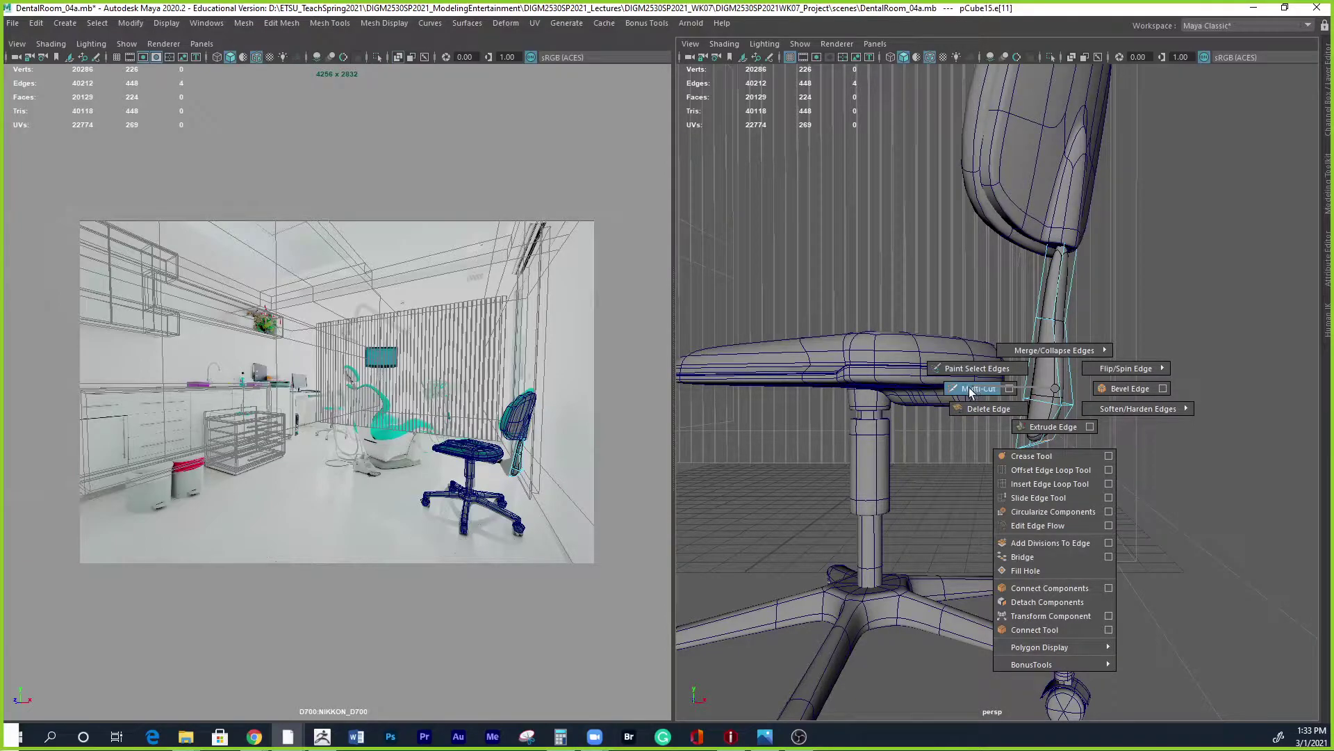
pyautogui.keyDown('shift'); pyautogui.moveTo(971, 392); pyautogui.dragTo(973, 390, button='right'); pyautogui.keyUp('shift')
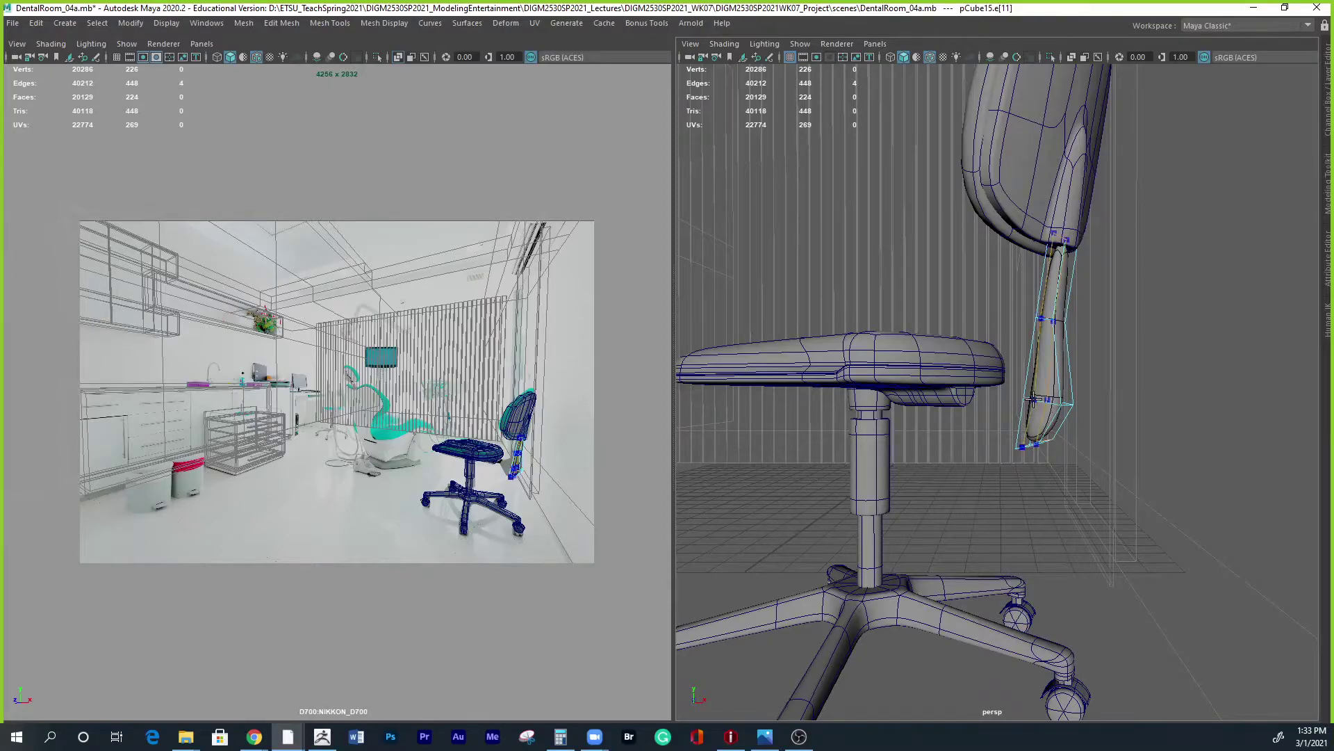
pyautogui.keyDown('ctrl'); pyautogui.click(1023, 398); pyautogui.keyUp('ctrl')
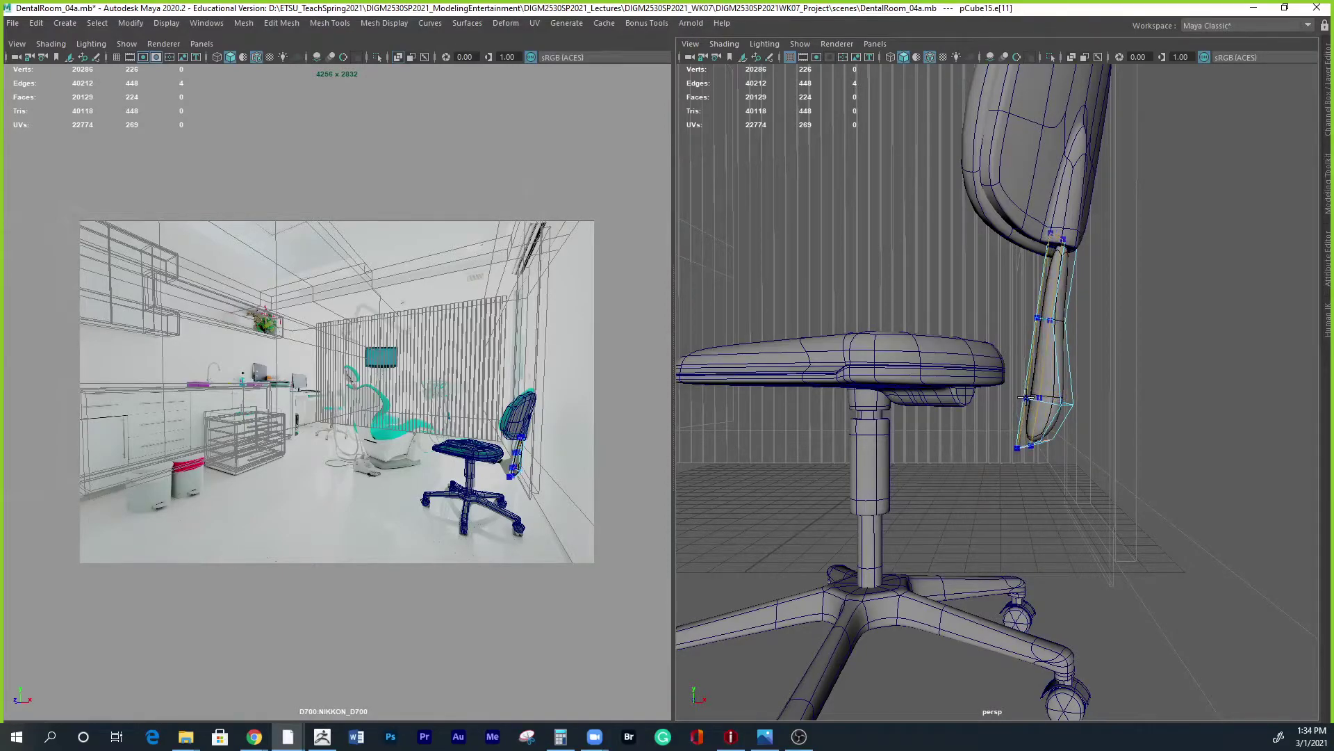
pyautogui.keyDown('ctrl'); pyautogui.click(1029, 398); pyautogui.keyUp('ctrl')
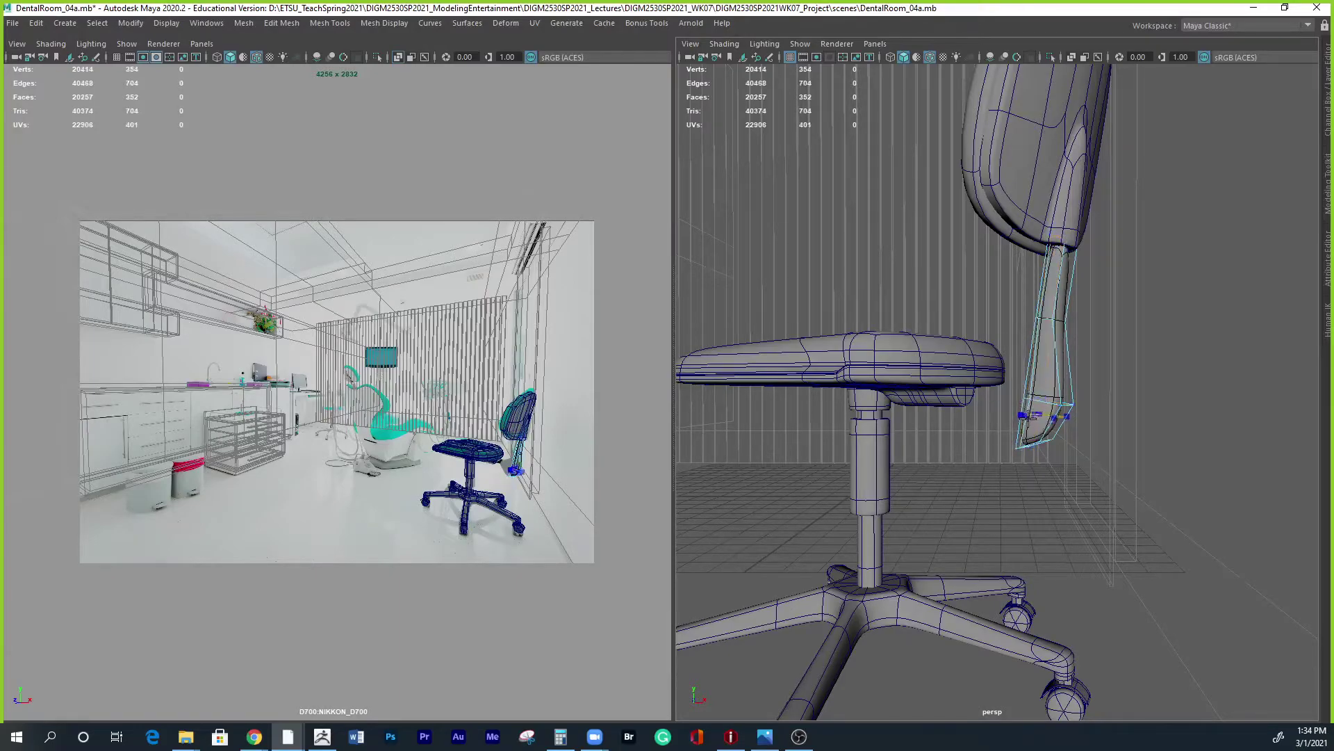
pyautogui.keyDown('ctrl'); pyautogui.click(1057, 403); pyautogui.keyUp('ctrl')
# Insert a crosswise edge loop close to the bracket's bottom end with Multi-Cut.
pyautogui.keyDown('alt'); pyautogui.moveTo(1139, 524); pyautogui.dragTo(1163, 509); pyautogui.keyUp('alt')
pyautogui.moveTo(1053, 511)
pyautogui.keyDown('alt'); pyautogui.mouseDown()
pyautogui.moveTo(1016, 499)
pyautogui.moveTo(1216, 512)
pyautogui.moveTo(1091, 536)
pyautogui.moveTo(1068, 527)
pyautogui.mouseUp(); pyautogui.keyUp('alt')
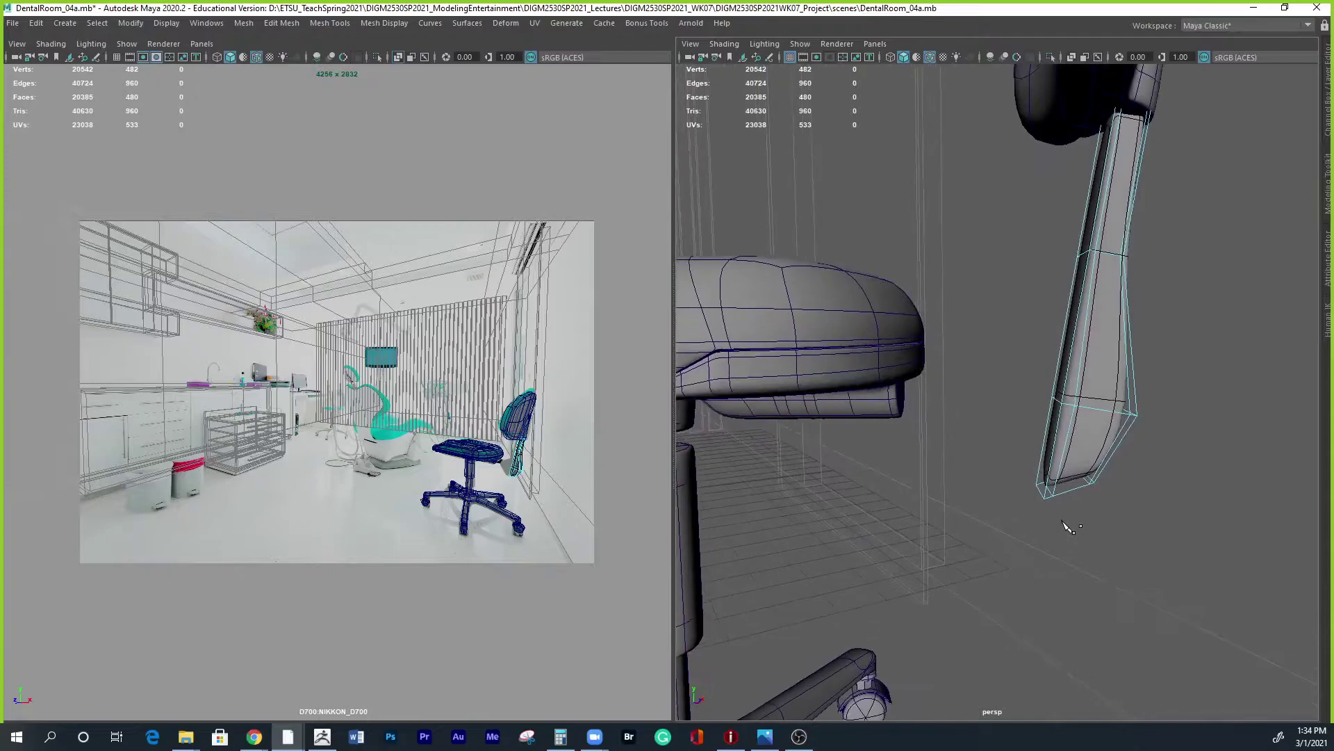
pyautogui.doubleClick(1050, 483)
pyautogui.keyDown('ctrl'); pyautogui.click(1048, 487); pyautogui.keyUp('ctrl')
pyautogui.keyDown('alt'); pyautogui.moveTo(1149, 569); pyautogui.dragTo(1050, 513); pyautogui.keyUp('alt')
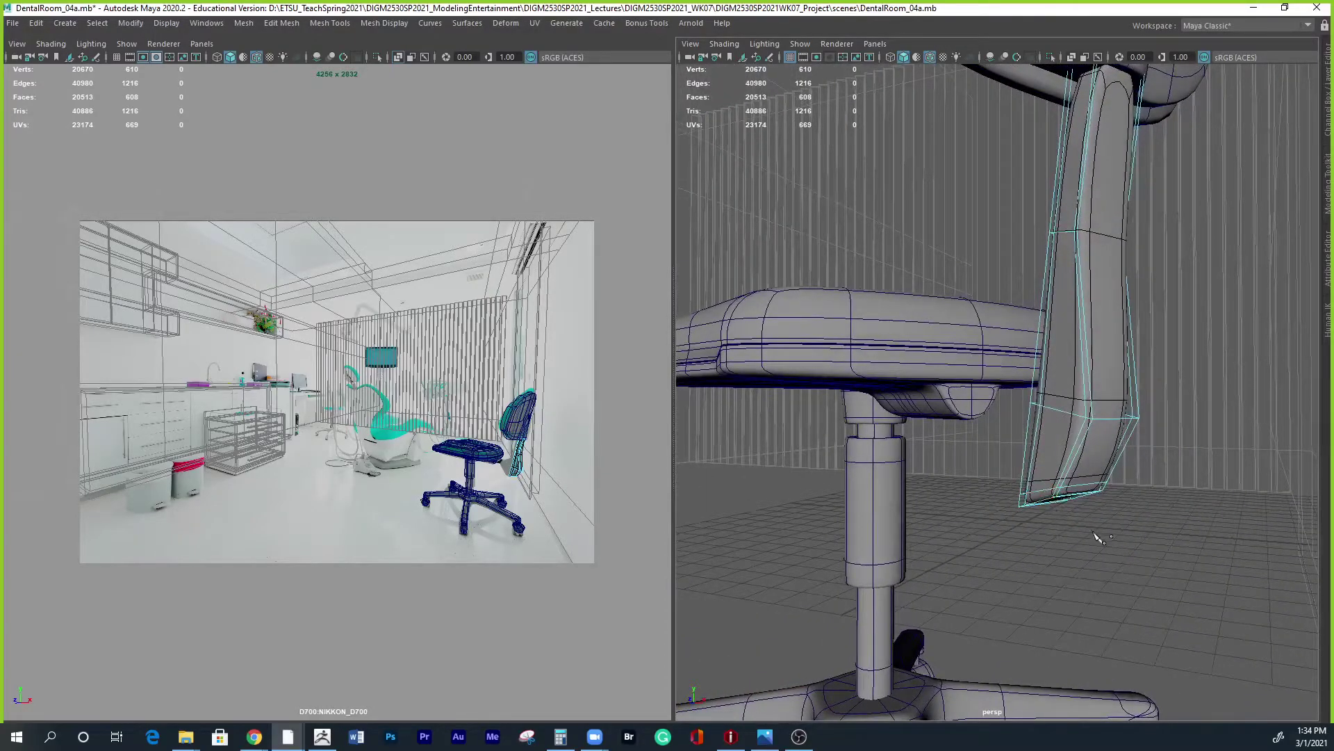
# Select the two edges where the lower crosswise loop wraps around the bracket's back corner.
pyautogui.doubleClick(1083, 485)
pyautogui.click(1057, 533)
pyautogui.doubleClick(1039, 490)
pyautogui.keyDown('alt'); pyautogui.moveTo(1056, 500); pyautogui.dragTo(951, 542); pyautogui.keyUp('alt')
pyautogui.keyDown('alt'); pyautogui.moveTo(950, 542); pyautogui.dragTo(1177, 557, button='right'); pyautogui.keyUp('alt')
pyautogui.keyDown('alt'); pyautogui.moveTo(1176, 557); pyautogui.dragTo(1116, 477); pyautogui.keyUp('alt')
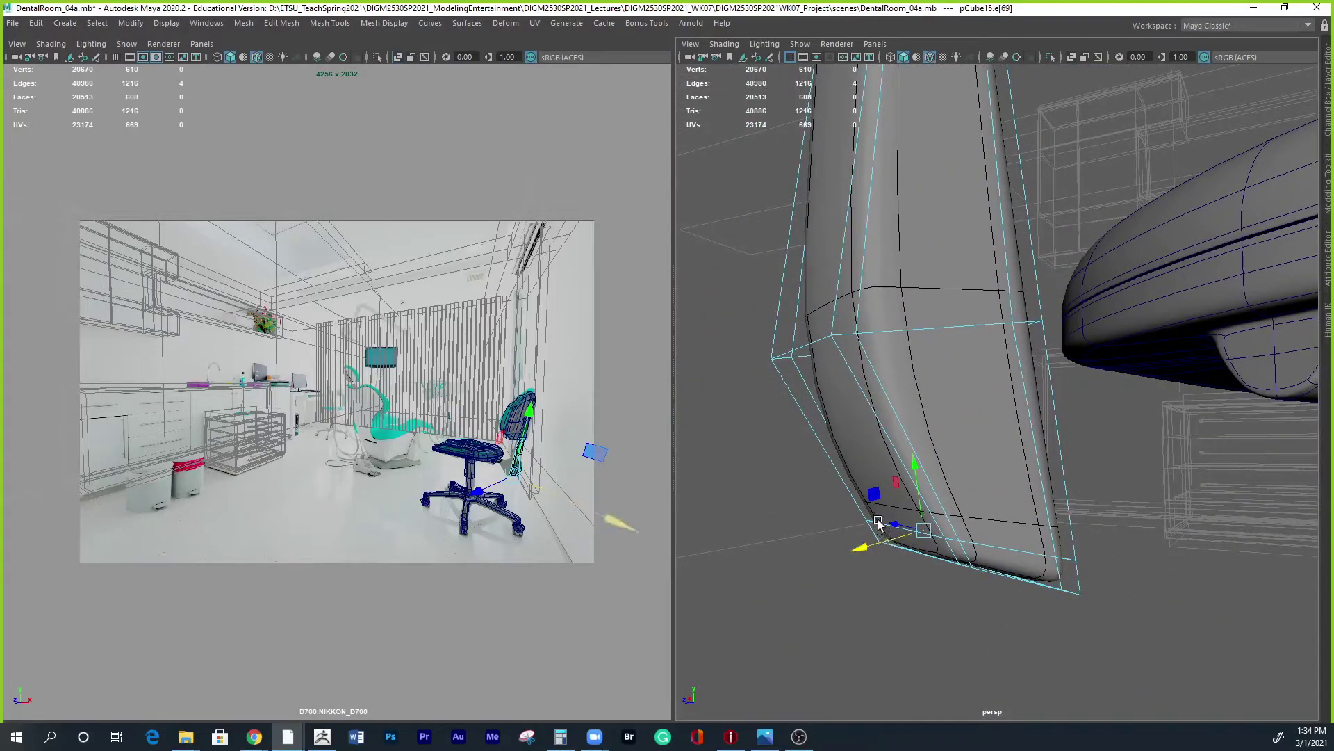
pyautogui.doubleClick(925, 541)
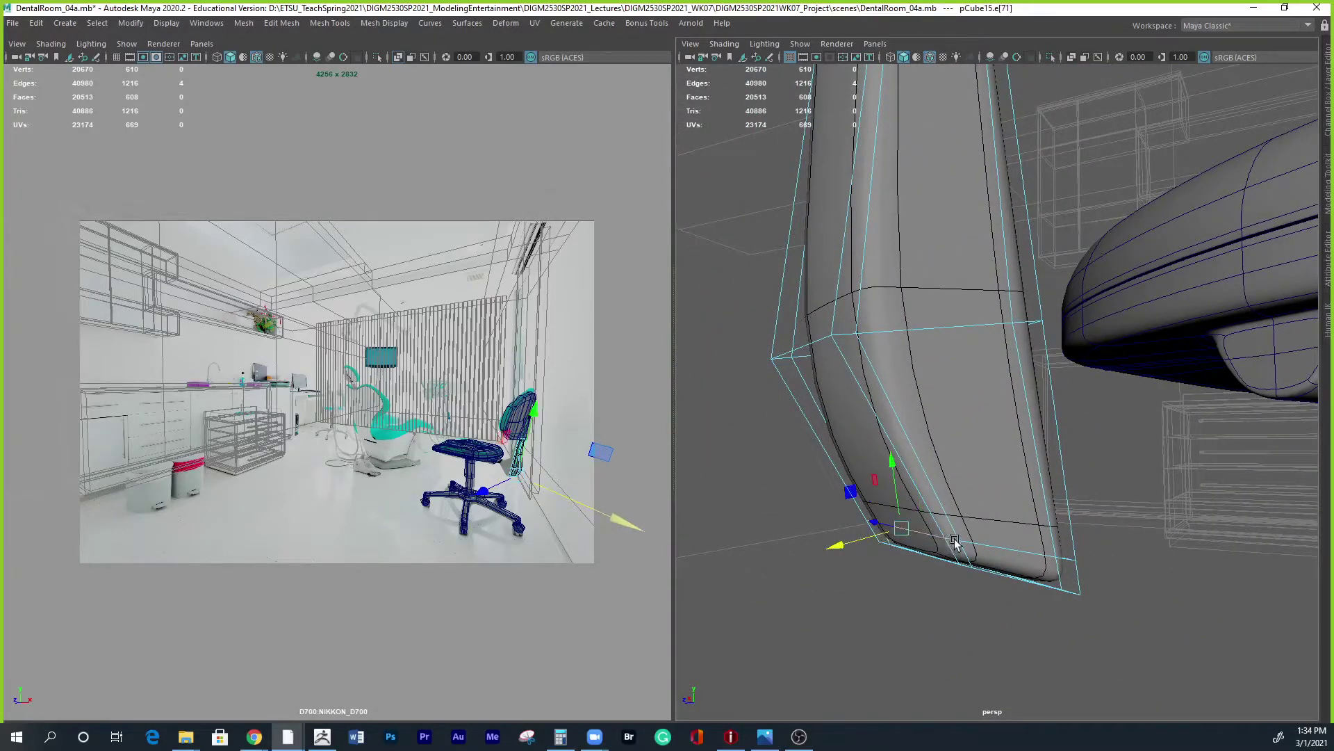
pyautogui.keyDown('shift'); pyautogui.doubleClick(952, 542); pyautogui.keyUp('shift')
pyautogui.keyDown('alt'); pyautogui.moveTo(964, 586); pyautogui.dragTo(1141, 578); pyautogui.keyUp('alt')
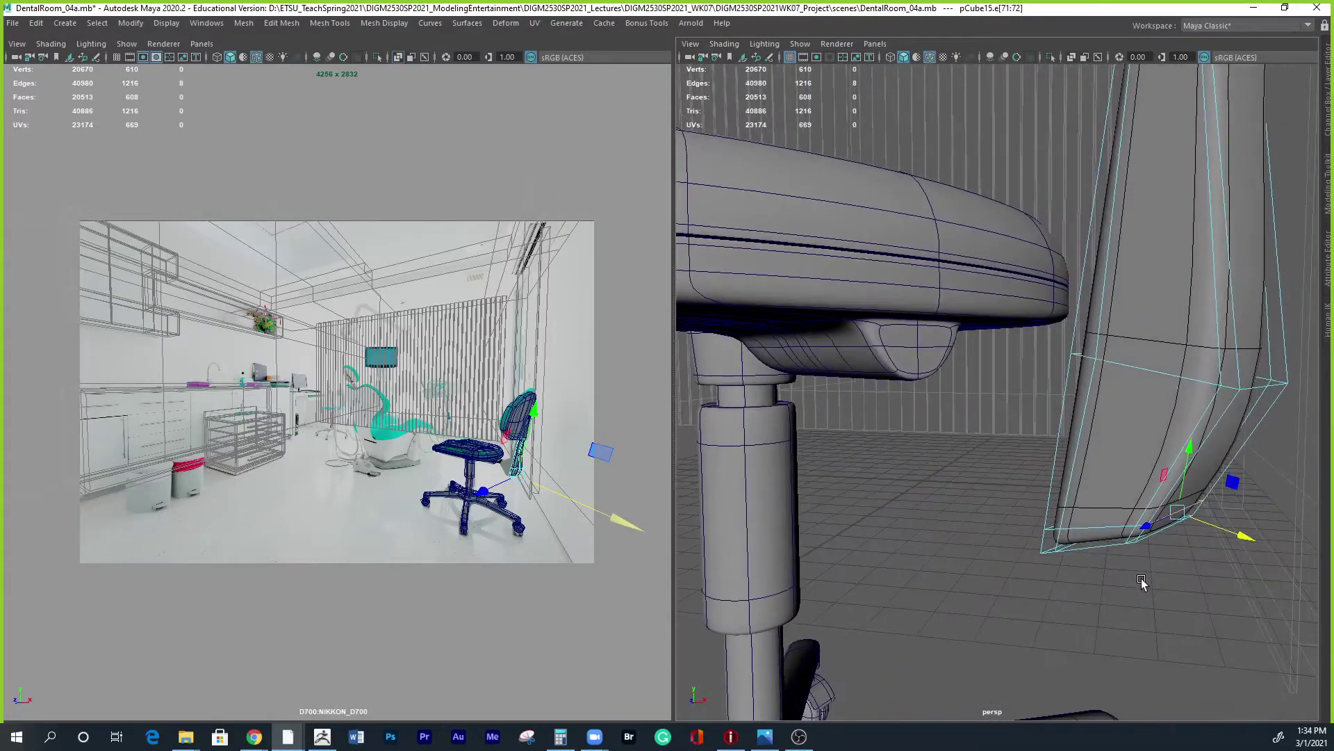
# Add the adjoining edge of the lower crosswise loop to the selected back-corner edges.
pyautogui.press('q')
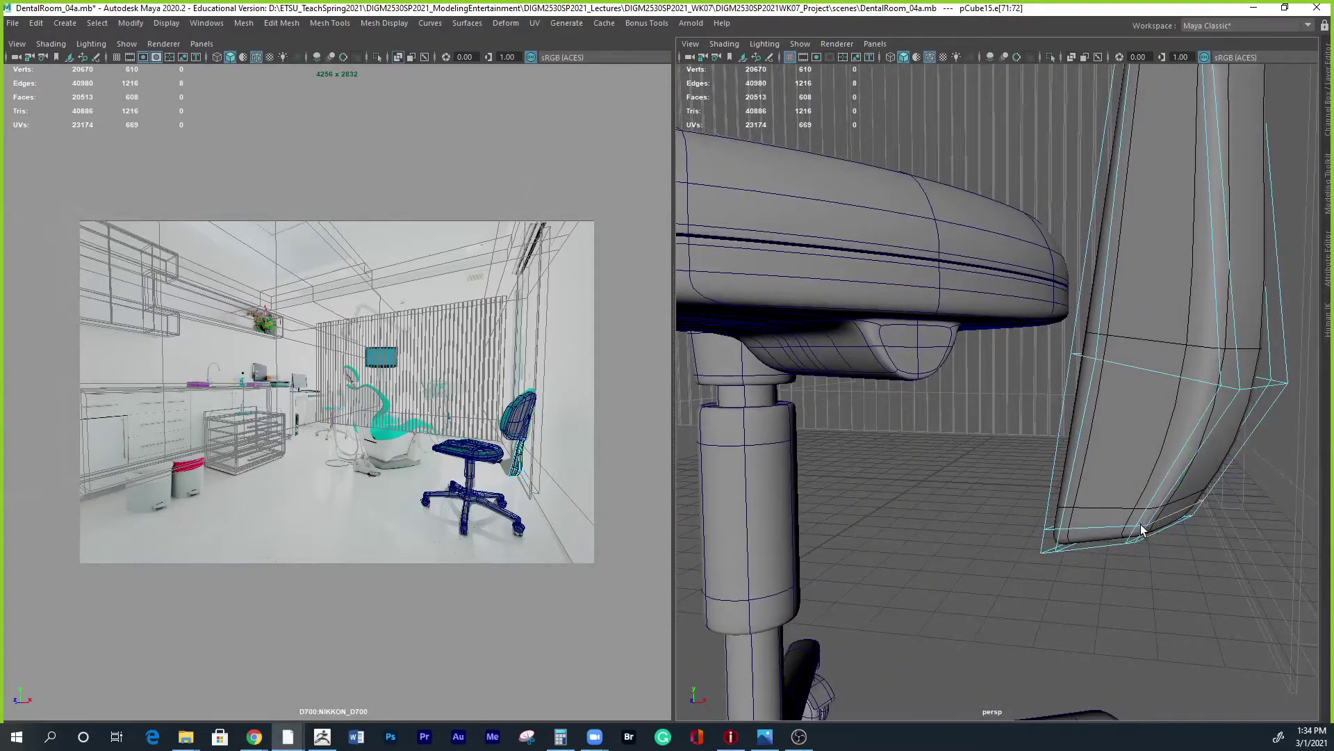
pyautogui.keyDown('alt'); pyautogui.moveTo(1152, 539); pyautogui.dragTo(1269, 549, button='right'); pyautogui.keyUp('alt')
pyautogui.keyDown('alt'); pyautogui.moveTo(1269, 549); pyautogui.dragTo(945, 512, button='middle'); pyautogui.keyUp('alt')
pyautogui.keyDown('ctrl'); pyautogui.moveTo(952, 529); pyautogui.dragTo(963, 507); pyautogui.keyUp('ctrl')
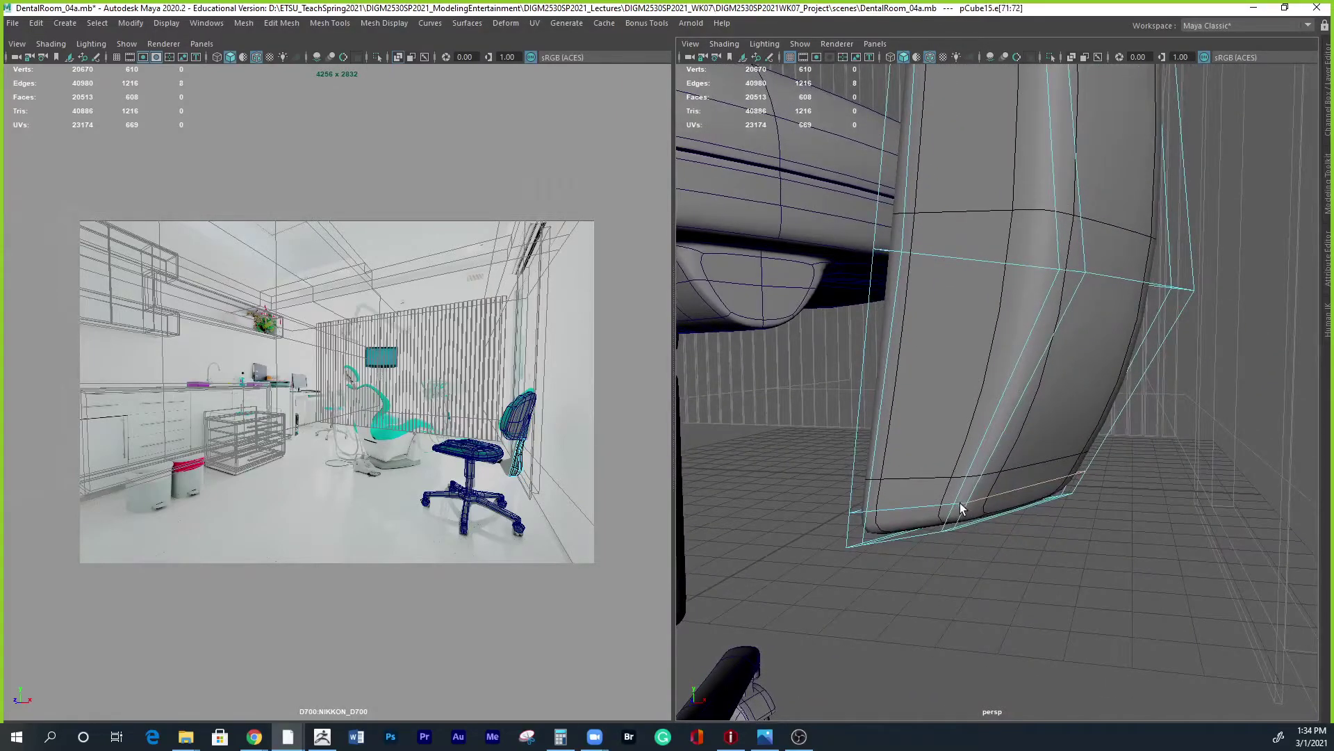
pyautogui.press('w')
pyautogui.keyDown('alt'); pyautogui.moveTo(1019, 518); pyautogui.dragTo(1049, 499); pyautogui.keyUp('alt')
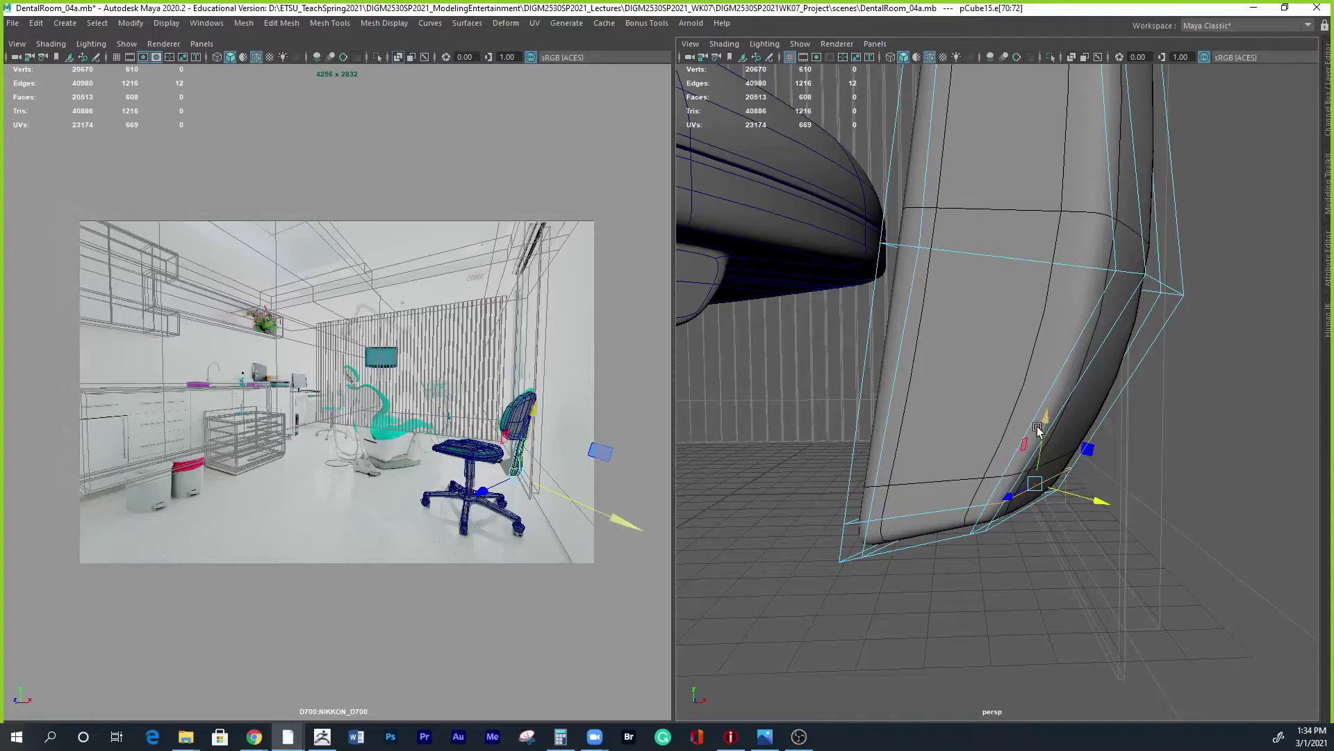
# Slide the edges of the lower crosswise loop upward along the bracket with the Slide Edge tool.
pyautogui.click(1043, 483)
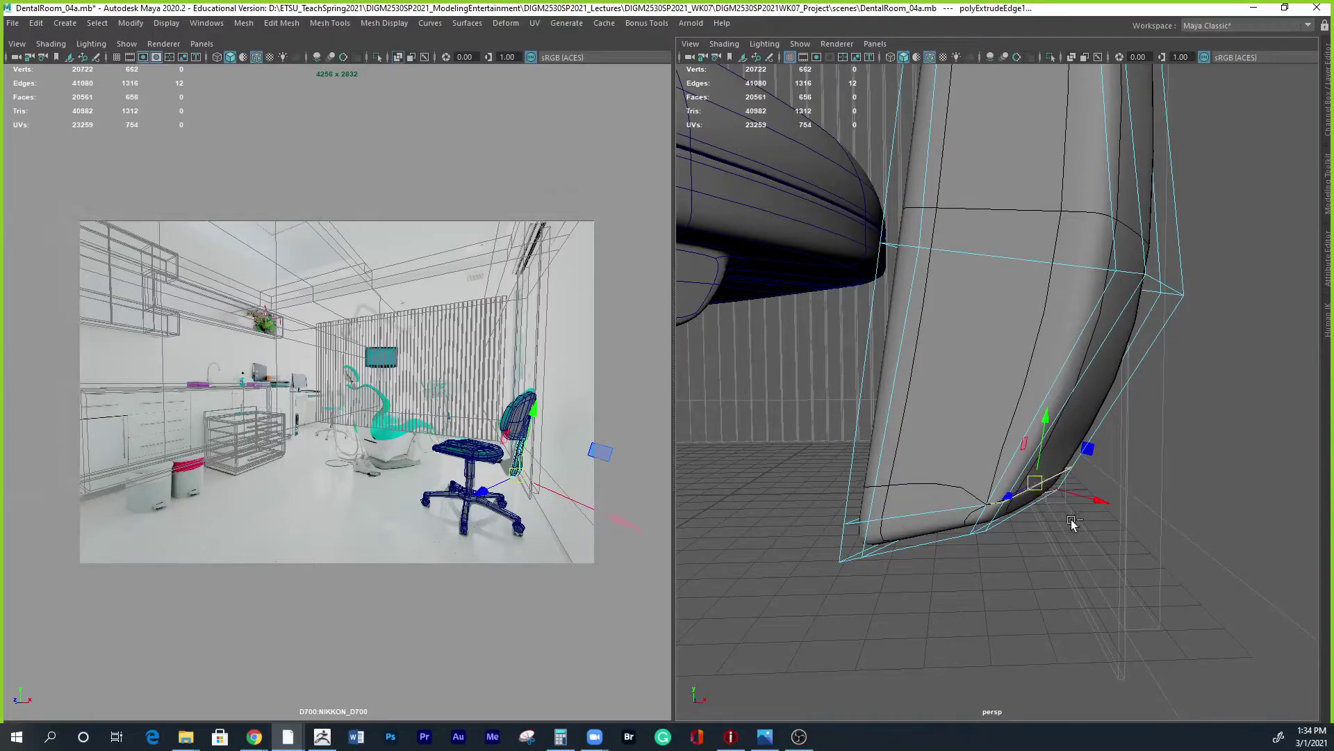
pyautogui.keyDown('shift'); pyautogui.moveTo(1049, 461); pyautogui.dragTo(1028, 571, button='right'); pyautogui.keyUp('shift')
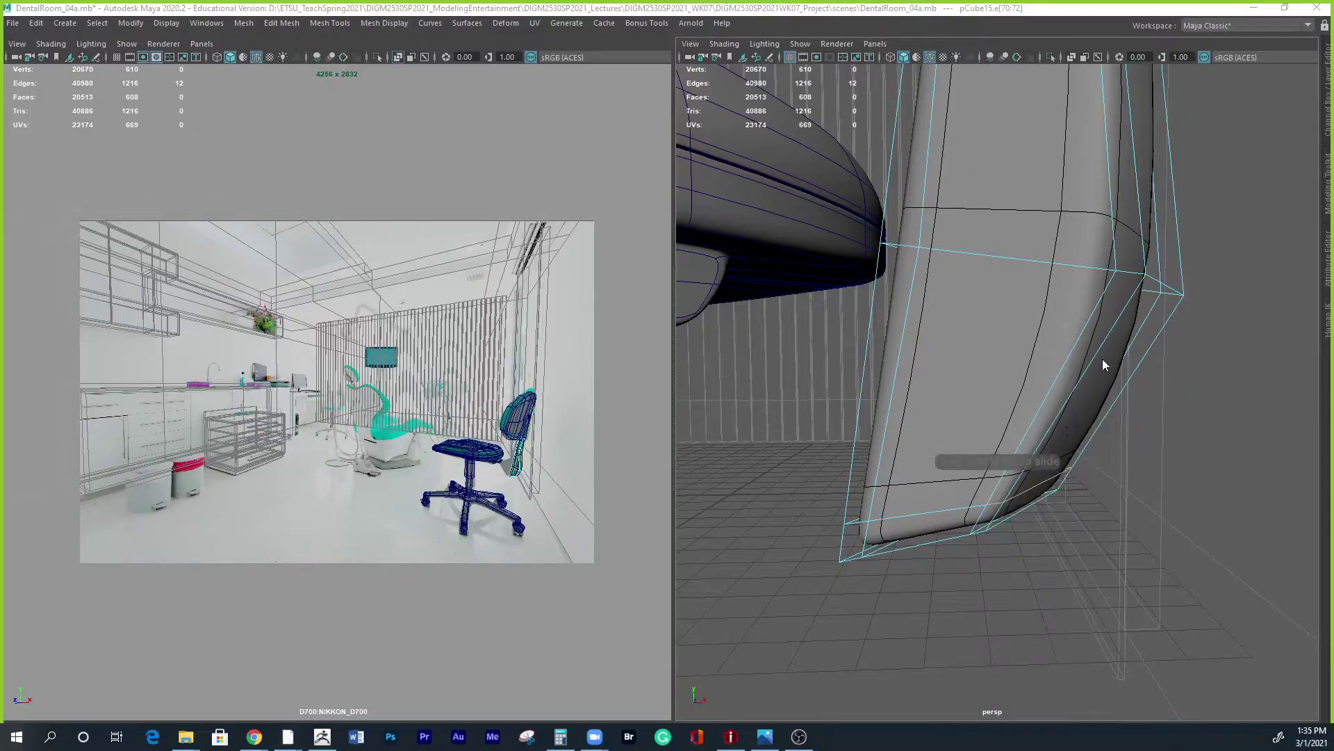
pyautogui.moveTo(1023, 495); pyautogui.dragTo(1082, 418, button='middle')
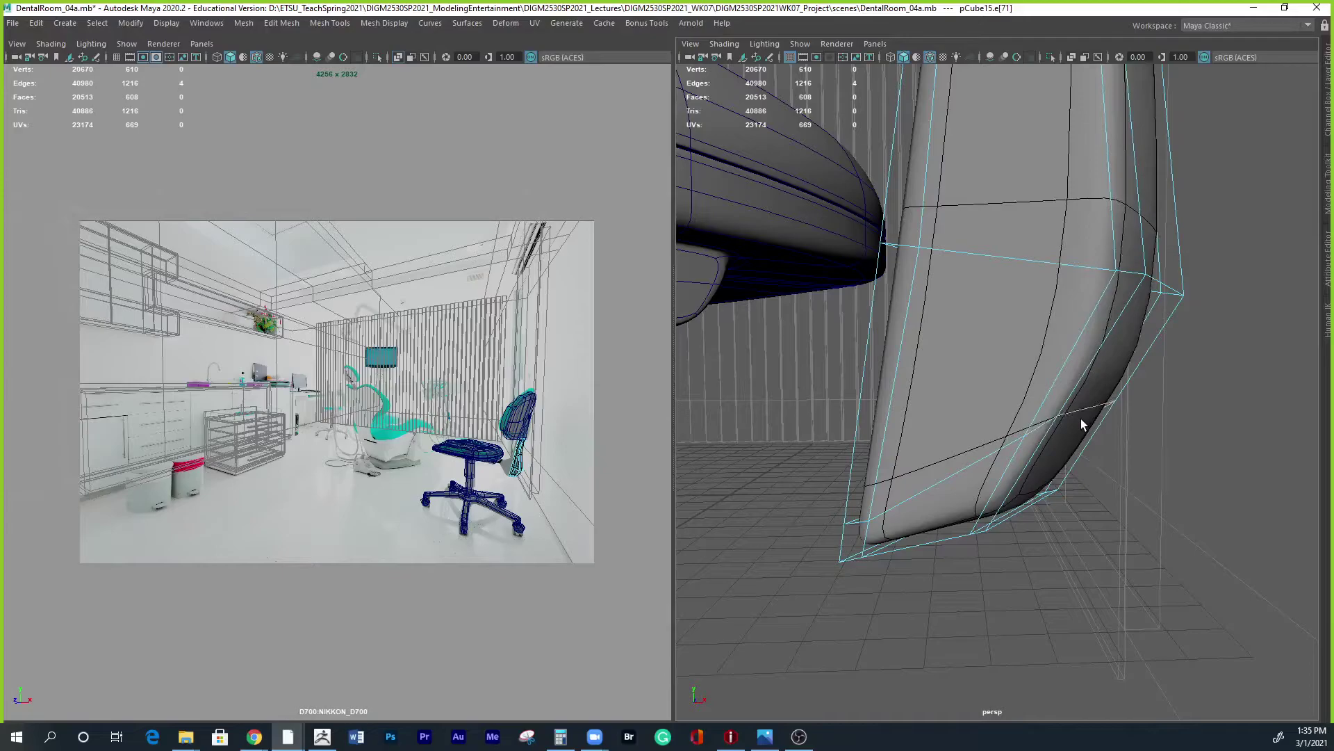
pyautogui.keyDown('alt'); pyautogui.moveTo(1082, 420); pyautogui.dragTo(1003, 471); pyautogui.keyUp('alt')
pyautogui.click(1009, 457)
pyautogui.moveTo(1000, 470); pyautogui.dragTo(974, 481, button='middle')
pyautogui.keyDown('alt'); pyautogui.moveTo(981, 506); pyautogui.dragTo(699, 547); pyautogui.keyUp('alt')
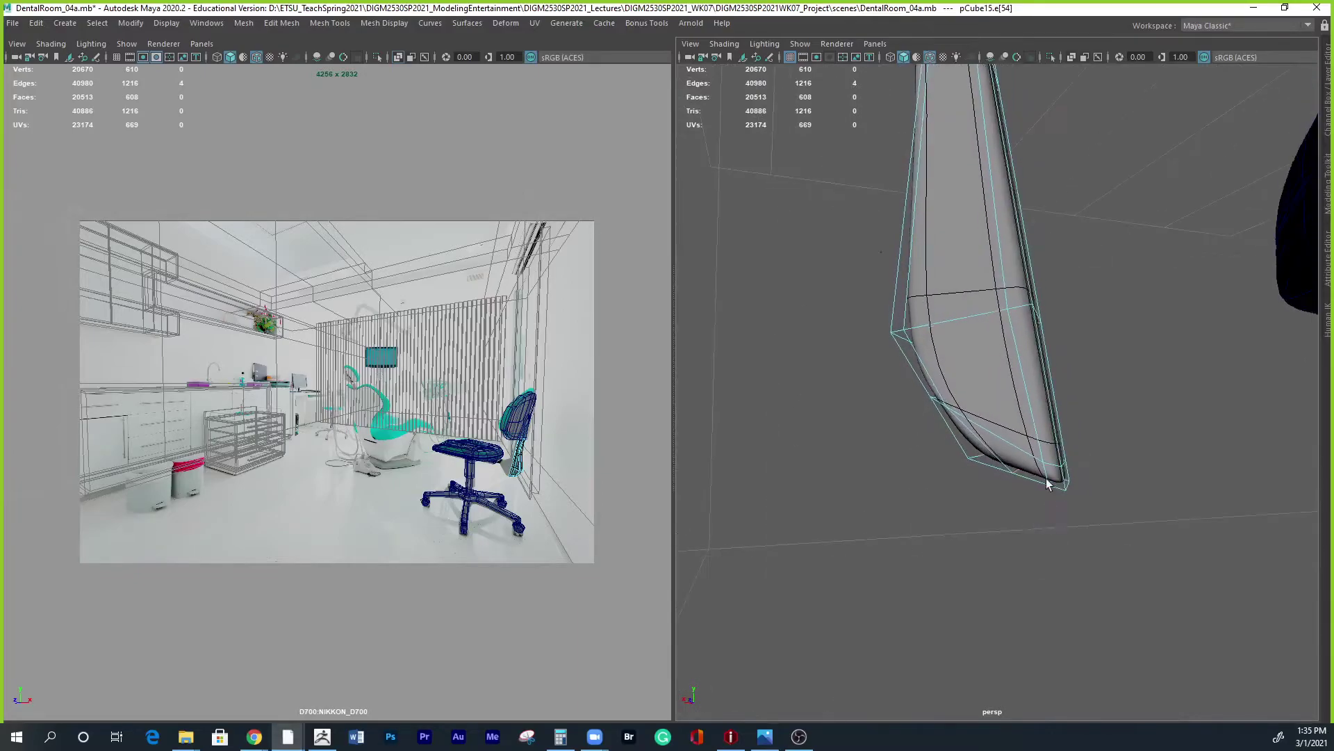
pyautogui.keyDown('alt'); pyautogui.moveTo(1117, 478); pyautogui.dragTo(1003, 418); pyautogui.keyUp('alt')
pyautogui.keyDown('alt'); pyautogui.moveTo(1090, 461); pyautogui.dragTo(972, 523); pyautogui.keyUp('alt')
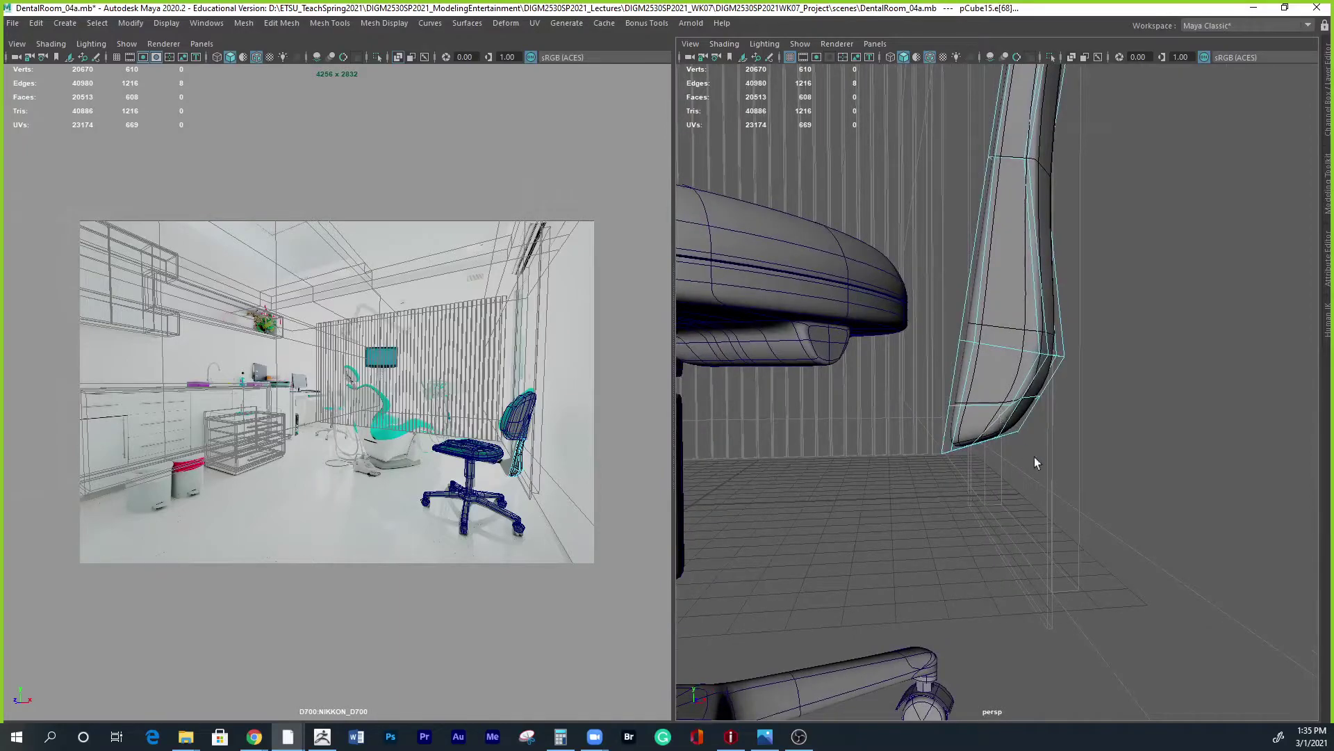
# Try deleting the crosswise edge loop near the bracket's bottom end and recutting it with Multi-Cut.
pyautogui.moveTo(993, 353); pyautogui.dragTo(983, 316, button='right')
pyautogui.doubleClick(995, 408)
pyautogui.keyDown('shift'); pyautogui.moveTo(994, 405); pyautogui.dragTo(928, 434, button='right'); pyautogui.keyUp('shift')
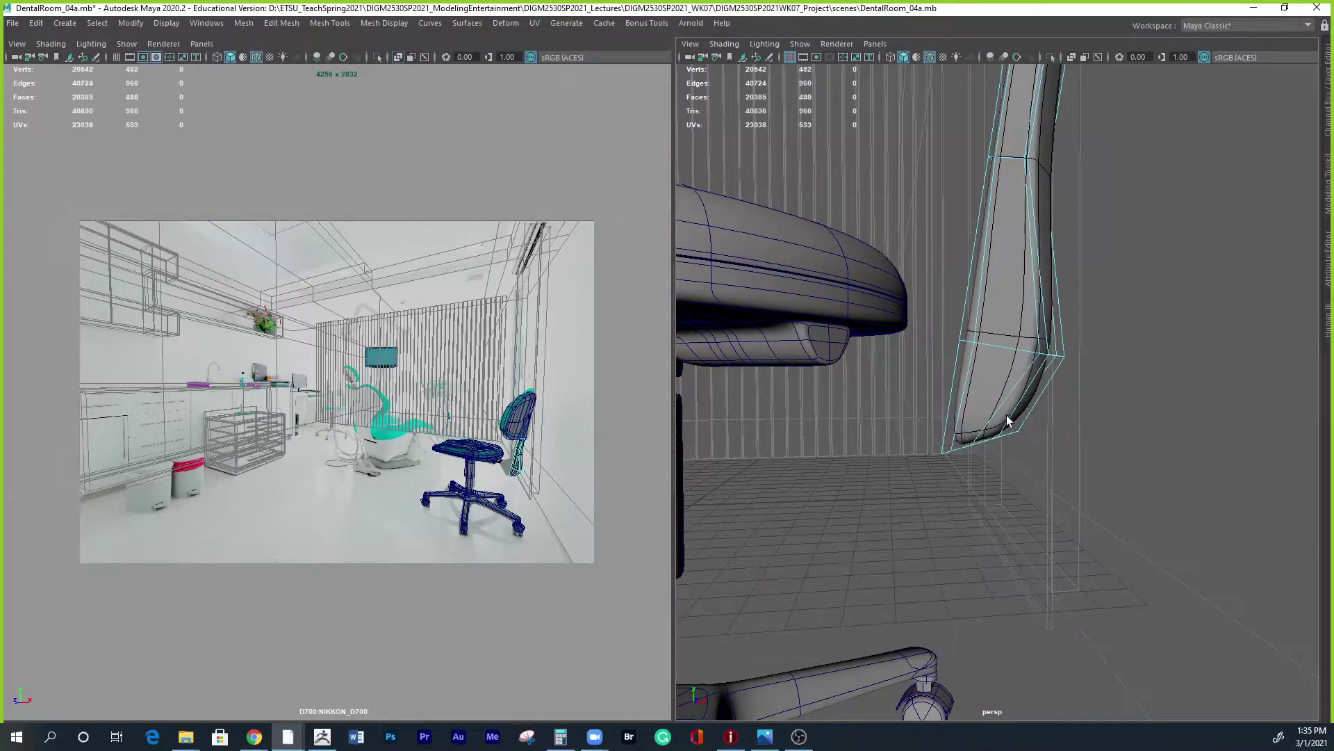
pyautogui.keyDown('shift'); pyautogui.moveTo(1004, 410); pyautogui.dragTo(1063, 332, button='right'); pyautogui.keyUp('shift')
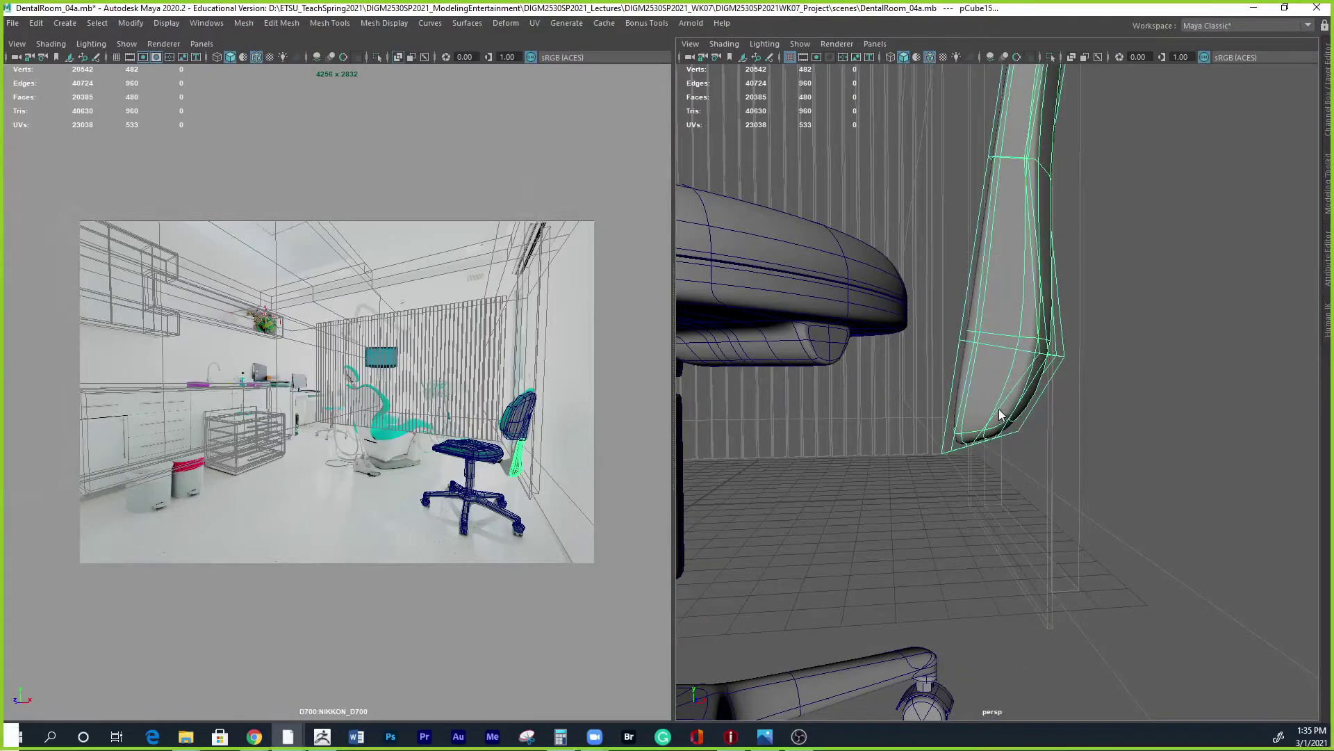
pyautogui.hotkey('ctrl', 'e')
pyautogui.hotkey('ctrl', 'z')
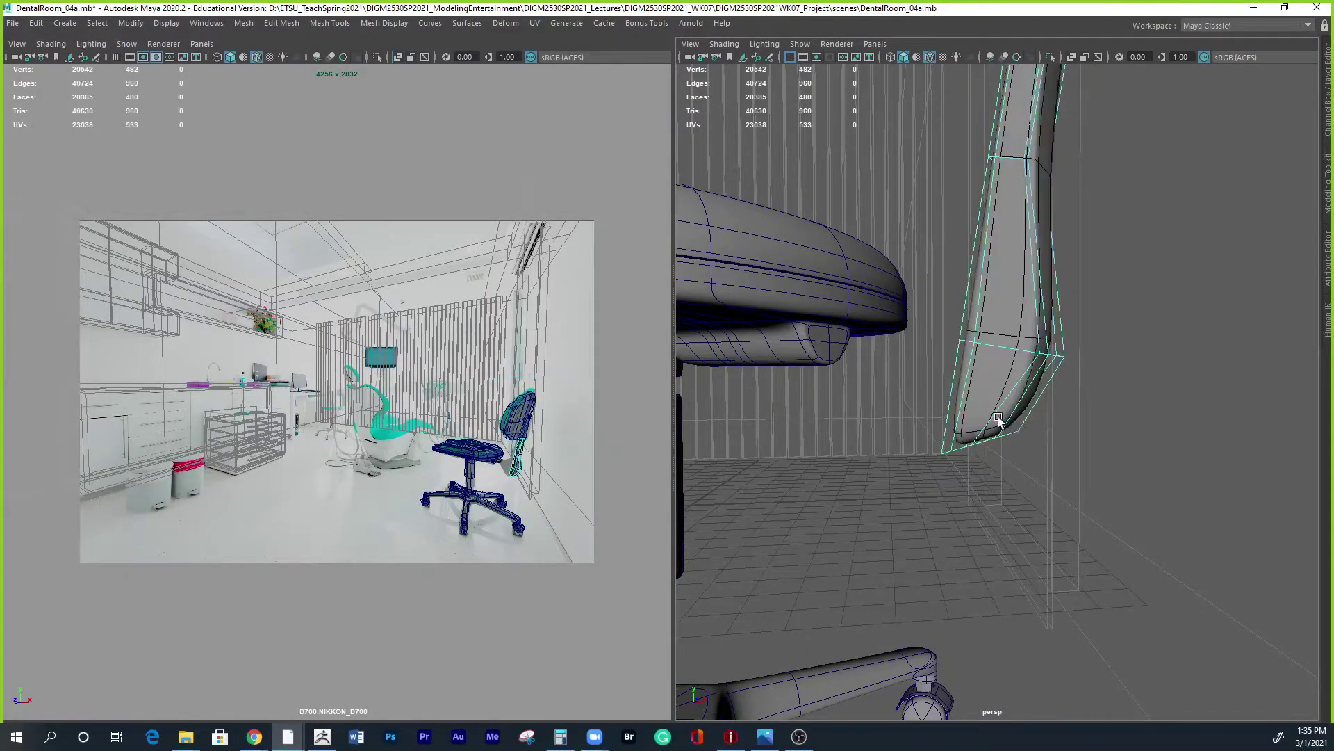
pyautogui.moveTo(1001, 420); pyautogui.dragTo(1005, 419, button='right')
pyautogui.moveTo(1030, 372); pyautogui.dragTo(941, 355, button='right')
pyautogui.click(1008, 398)
pyautogui.press('Return')
pyautogui.keyDown('alt'); pyautogui.moveTo(1055, 500); pyautogui.dragTo(898, 526); pyautogui.keyUp('alt')
# Undo the deletion and recutting of the bracket's lower crosswise edge loop.
pyautogui.hotkey('ctrl', 'z')
pyautogui.hotkey('ctrl', 'z')
pyautogui.hotkey('ctrl', 'z')
pyautogui.hotkey('ctrl', 'z')
pyautogui.hotkey('ctrl', 'z')
pyautogui.hotkey('ctrl', 'z')
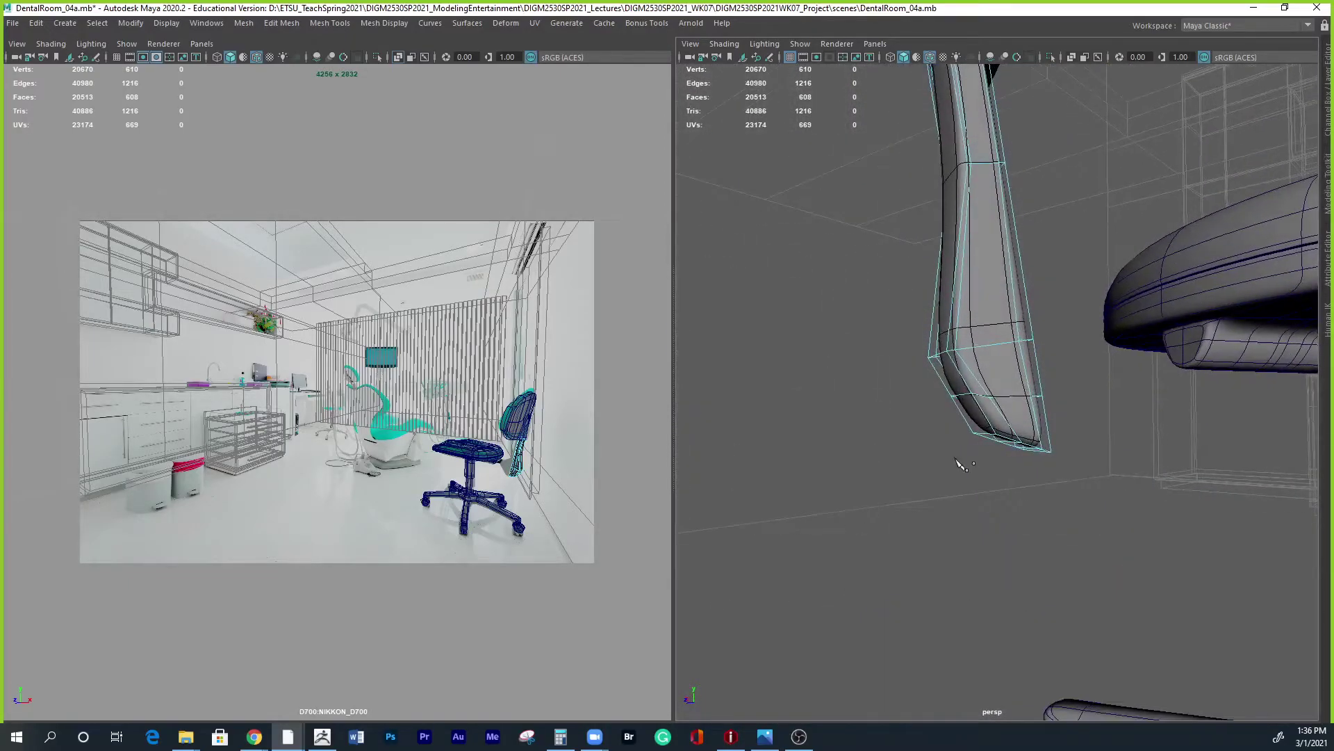
pyautogui.hotkey('shift', 'z')
# Select the vertices at the back corner of the bracket's lower crosswise loop.
pyautogui.keyDown('alt'); pyautogui.moveTo(985, 472); pyautogui.dragTo(1241, 502); pyautogui.keyUp('alt')
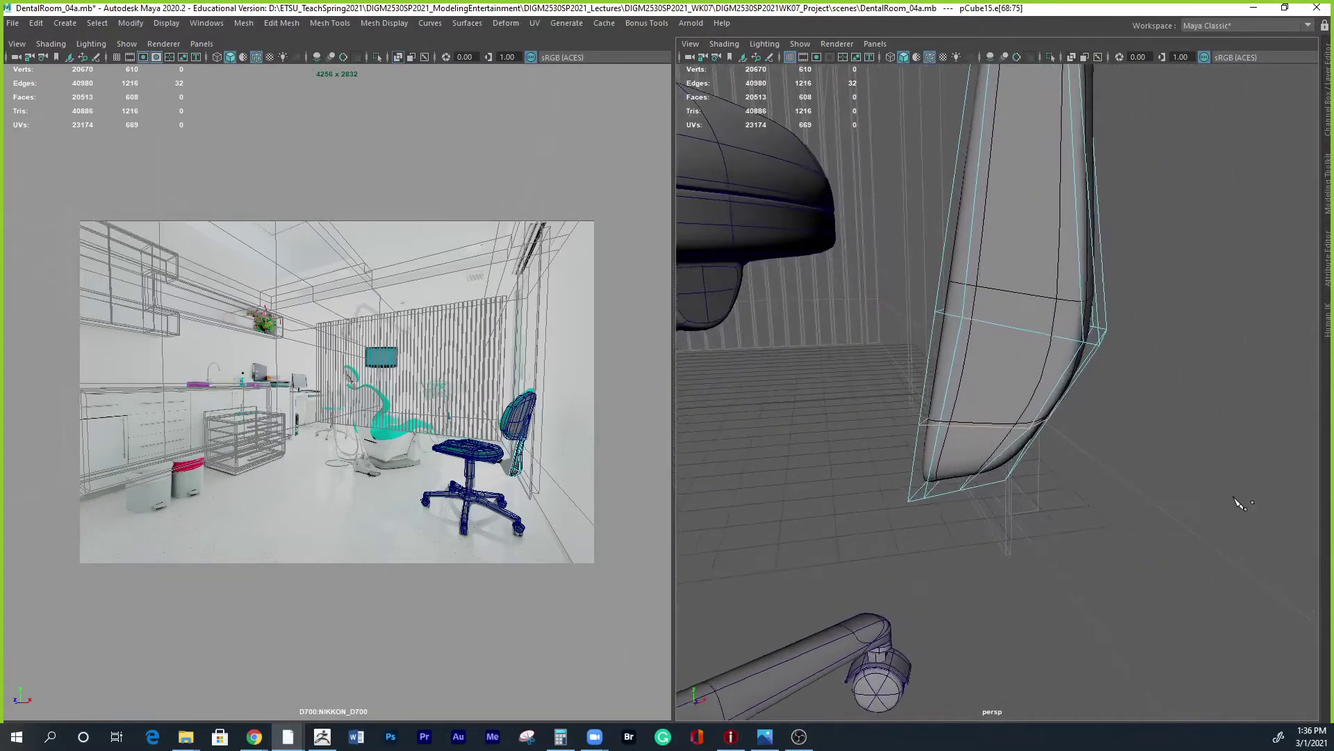
pyautogui.press('w')
pyautogui.keyDown('alt'); pyautogui.moveTo(1036, 435); pyautogui.dragTo(1008, 467); pyautogui.keyUp('alt')
pyautogui.moveTo(1006, 429); pyautogui.dragTo(987, 417, button='right')
pyautogui.keyDown('alt'); pyautogui.moveTo(986, 417); pyautogui.dragTo(990, 447); pyautogui.keyUp('alt')
pyautogui.click(952, 437)
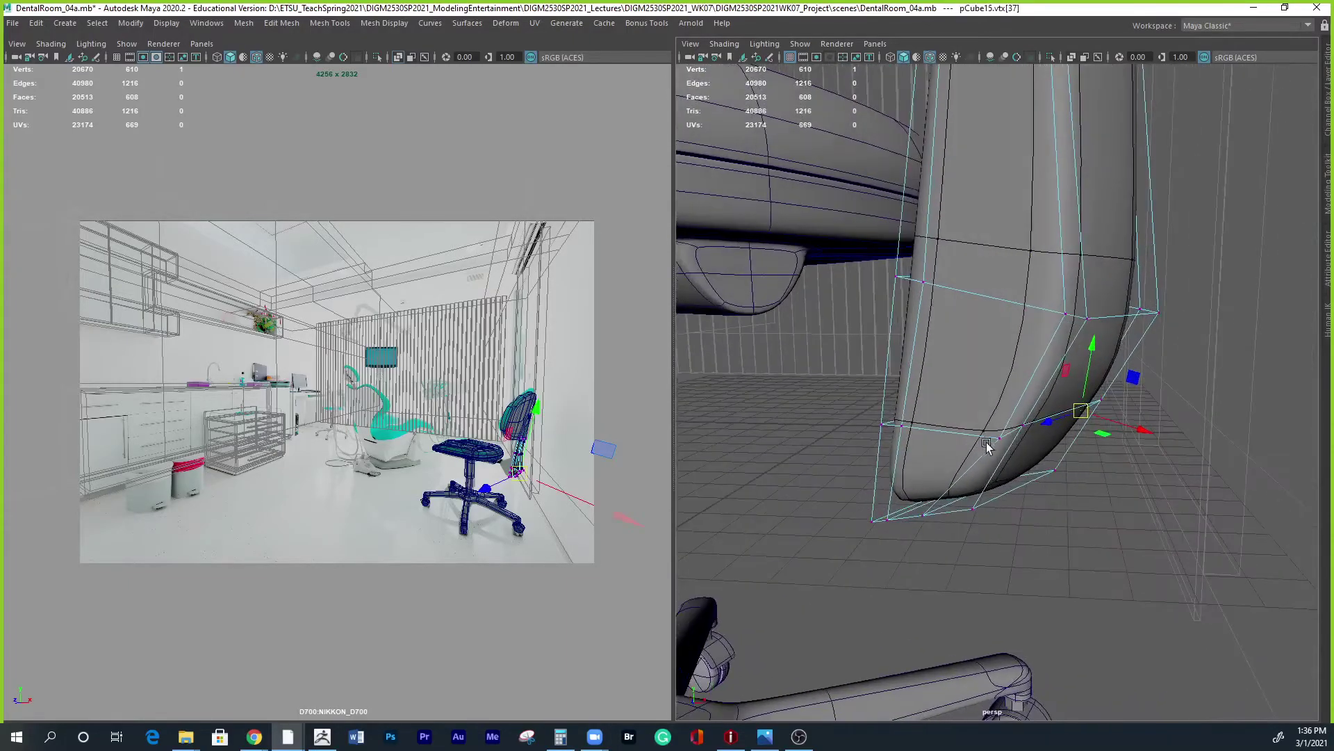
pyautogui.keyDown('shift'); pyautogui.click(1001, 437); pyautogui.keyUp('shift')
pyautogui.keyDown('alt'); pyautogui.moveTo(1004, 445); pyautogui.dragTo(1098, 438); pyautogui.keyUp('alt')
pyautogui.keyDown('alt'); pyautogui.moveTo(1098, 437); pyautogui.dragTo(977, 407); pyautogui.keyUp('alt')
# Select the bracket as an object, frame it and isolate it in the perspective view.
pyautogui.moveTo(985, 362); pyautogui.dragTo(1061, 372, button='right')
pyautogui.keyDown('alt'); pyautogui.moveTo(1061, 372); pyautogui.dragTo(1318, 435); pyautogui.keyUp('alt')
pyautogui.press('f')
pyautogui.keyDown('alt'); pyautogui.moveTo(1182, 424); pyautogui.dragTo(1032, 417); pyautogui.keyUp('alt')
pyautogui.hotkey('ctrl', '1')
pyautogui.keyDown('alt'); pyautogui.moveTo(1071, 442); pyautogui.dragTo(1052, 403); pyautogui.keyUp('alt')
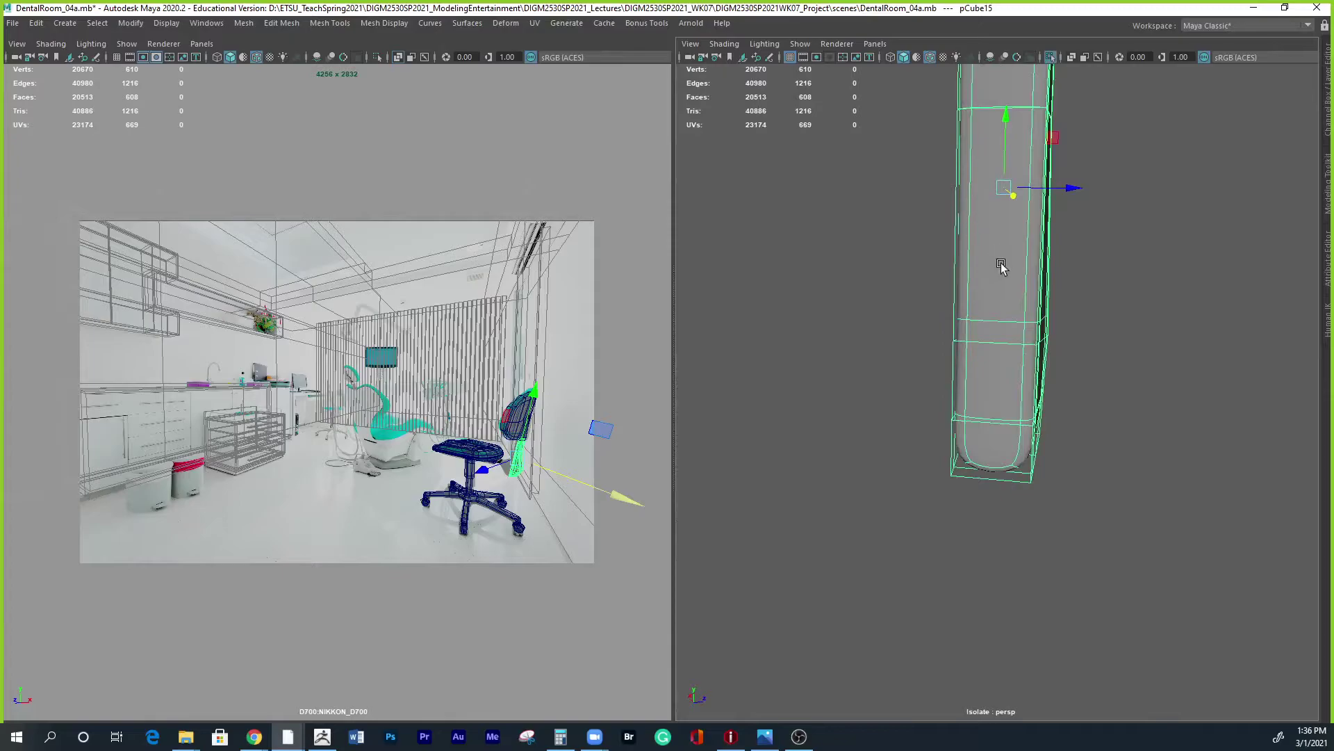
# Switch to the reference photo in Photos, erase the red markup over the stool's bracket, and return to Maya.
pyautogui.click(765, 736)
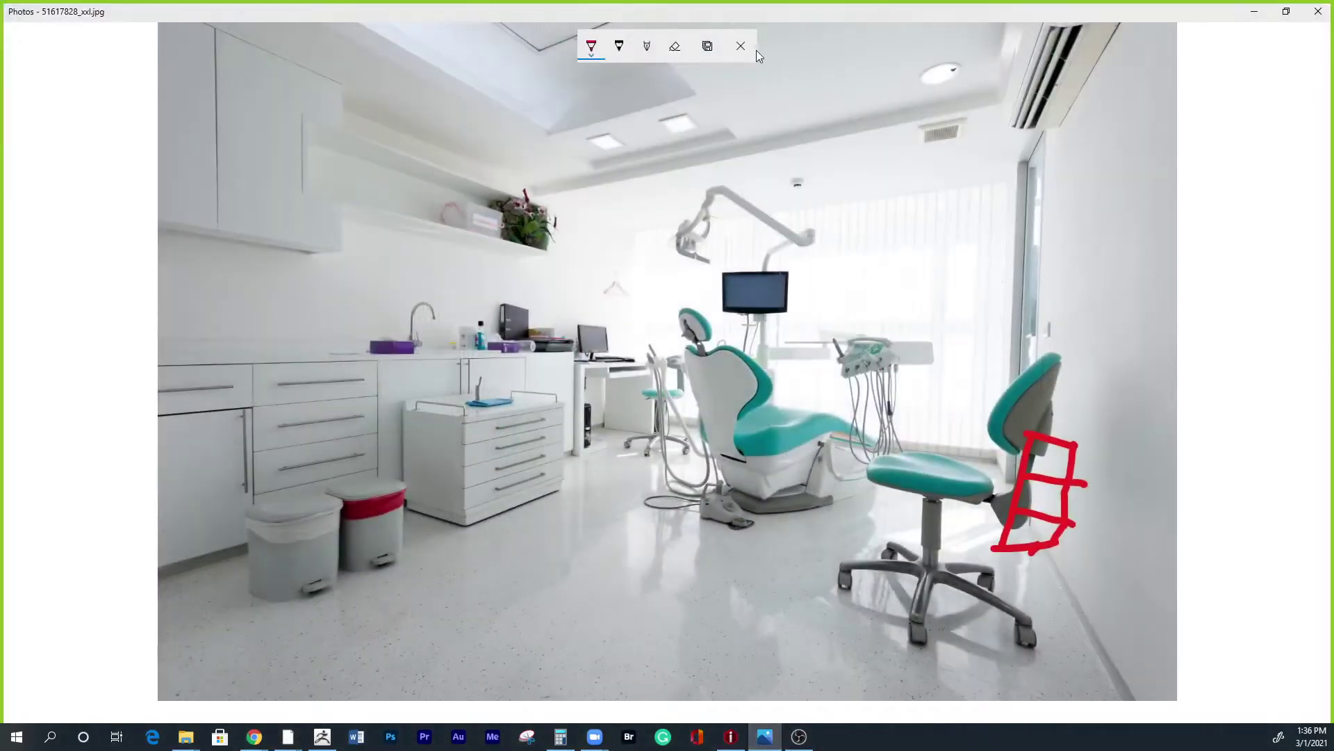
pyautogui.click(739, 47)
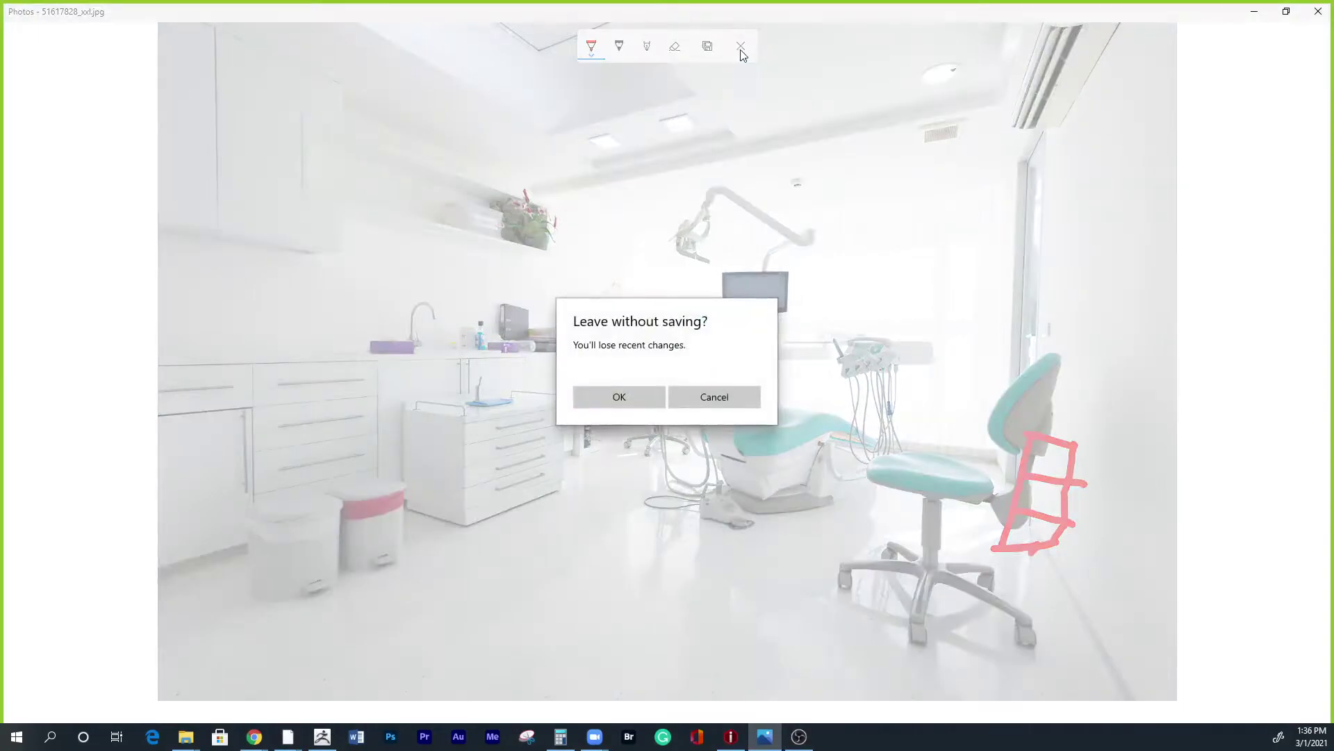
pyautogui.click(706, 397)
pyautogui.click(674, 46)
pyautogui.moveTo(1028, 455)
pyautogui.mouseDown()
pyautogui.moveTo(1038, 495)
pyautogui.moveTo(1108, 463)
pyautogui.moveTo(1008, 528)
pyautogui.mouseUp()
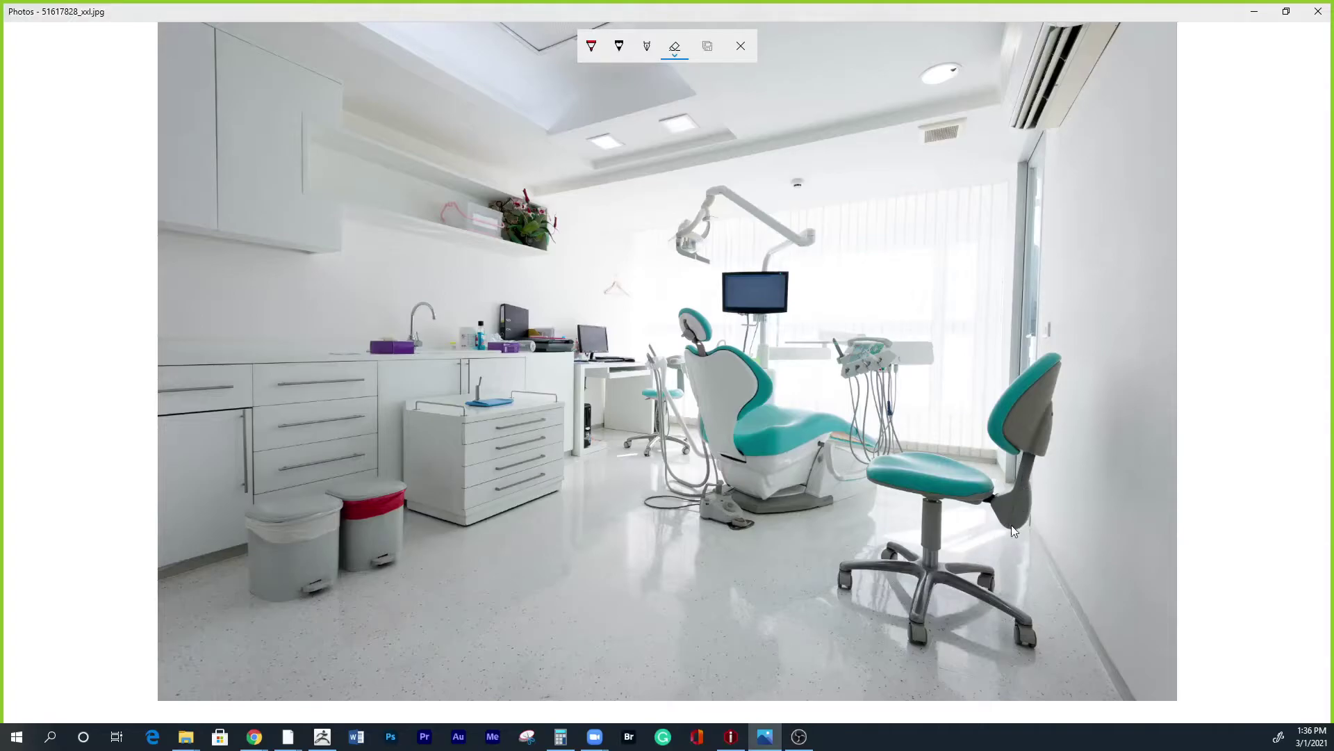
pyautogui.click(1255, 11)
# Select the full strip of faces down the bracket's flat front side.
pyautogui.moveTo(1001, 369)
pyautogui.keyDown('alt'); pyautogui.mouseDown()
pyautogui.moveTo(1049, 361)
pyautogui.moveTo(1027, 368)
pyautogui.mouseUp(); pyautogui.keyUp('alt')
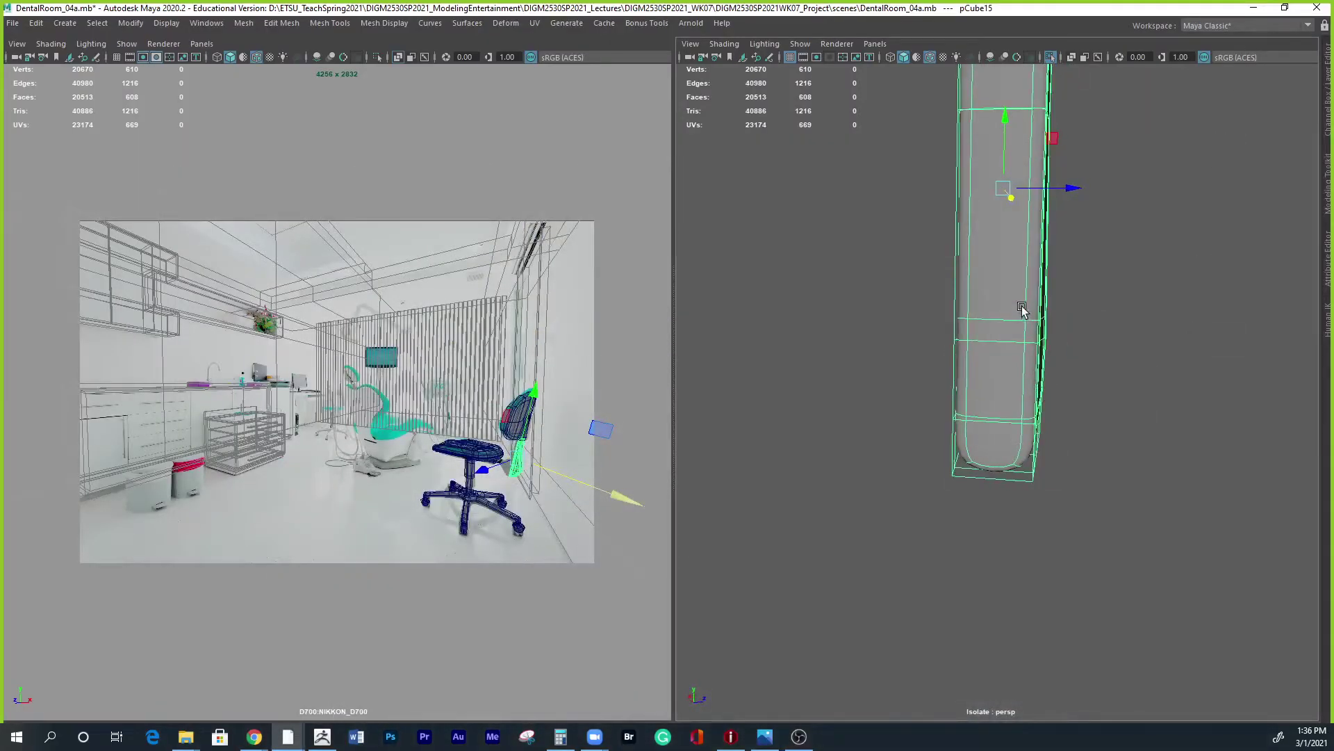
pyautogui.moveTo(1023, 333); pyautogui.dragTo(1023, 358, button='right')
pyautogui.click(977, 453)
pyautogui.keyDown('alt'); pyautogui.moveTo(1005, 416); pyautogui.dragTo(1049, 604, button='middle'); pyautogui.keyUp('alt')
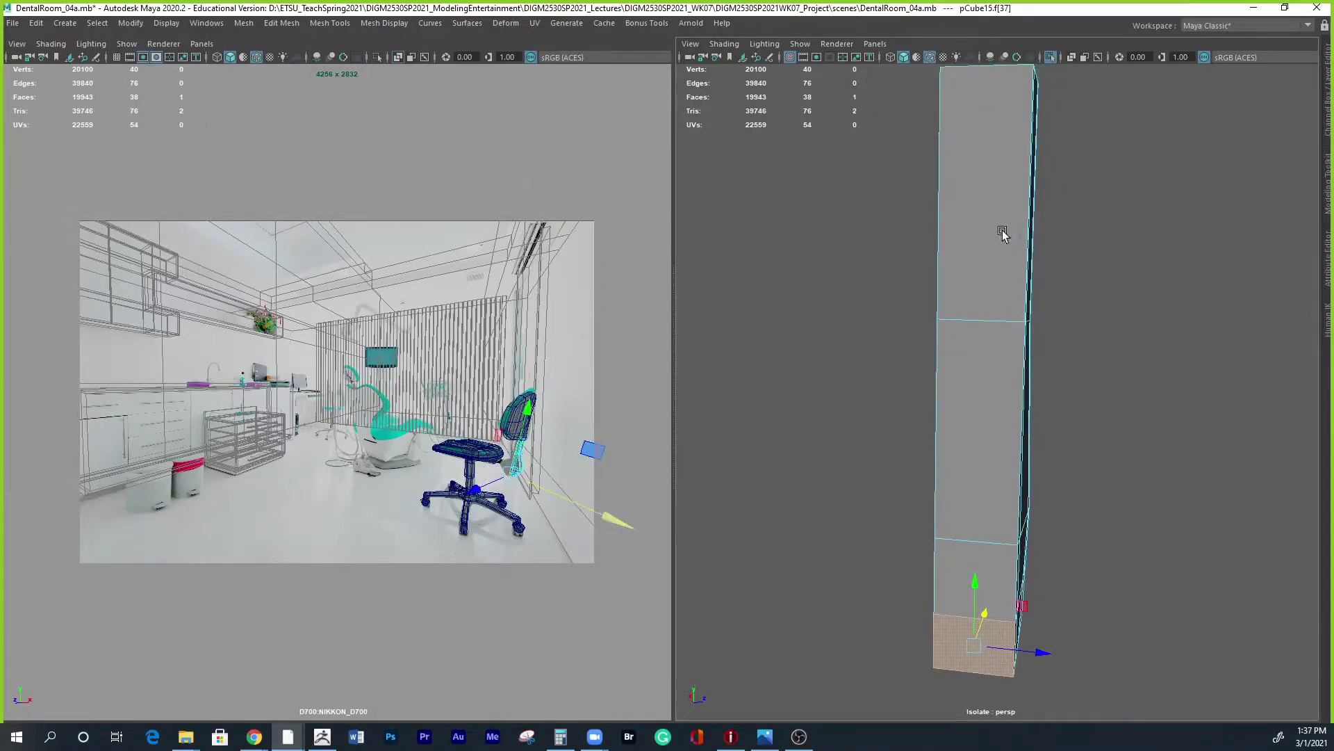
pyautogui.keyDown('shift'); pyautogui.doubleClick(1003, 232); pyautogui.keyUp('shift')
pyautogui.keyDown('alt'); pyautogui.moveTo(1103, 394); pyautogui.dragTo(962, 424); pyautogui.keyUp('alt')
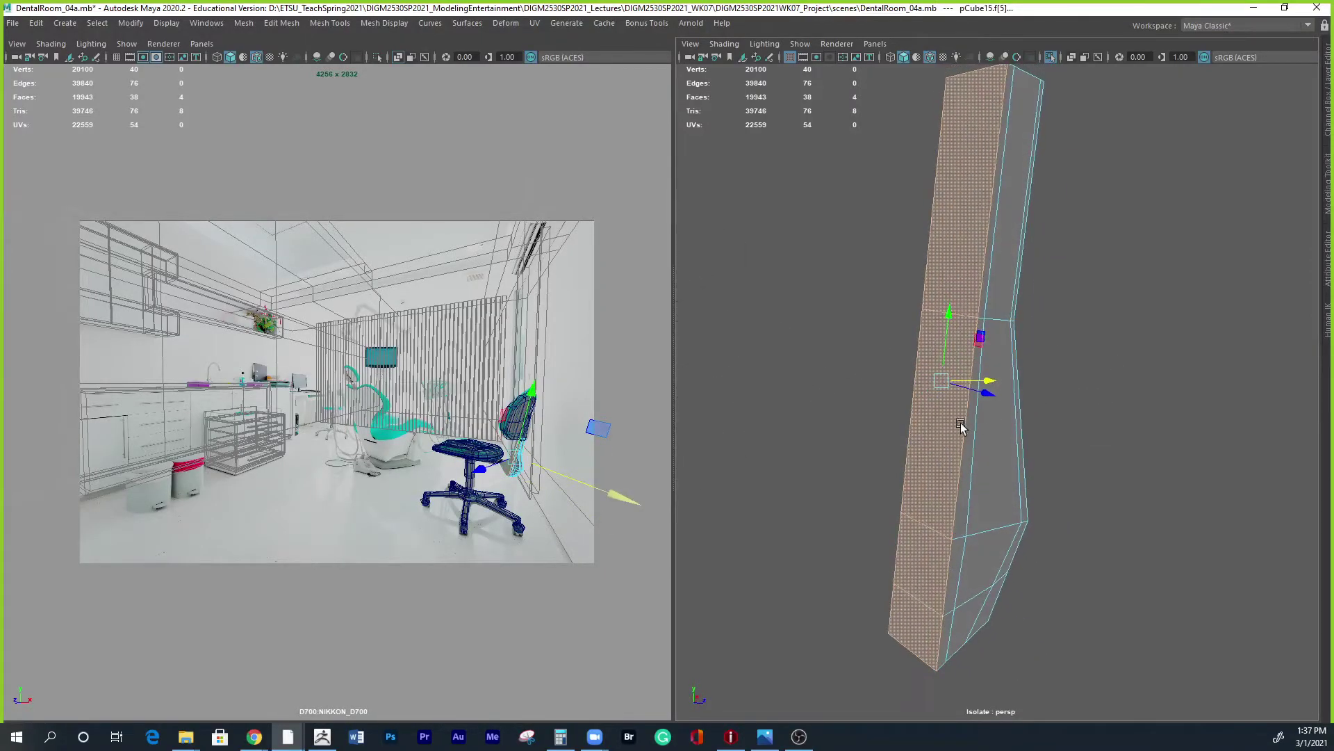
# Insert a crosswise edge loop close to the bracket's top end with Multi-Cut and check it in smooth preview.
pyautogui.keyDown('shift'); pyautogui.moveTo(952, 425); pyautogui.dragTo(951, 390, button='right'); pyautogui.keyUp('shift')
pyautogui.keyDown('shift'); pyautogui.moveTo(1021, 103); pyautogui.dragTo(963, 109, button='right'); pyautogui.keyUp('shift')
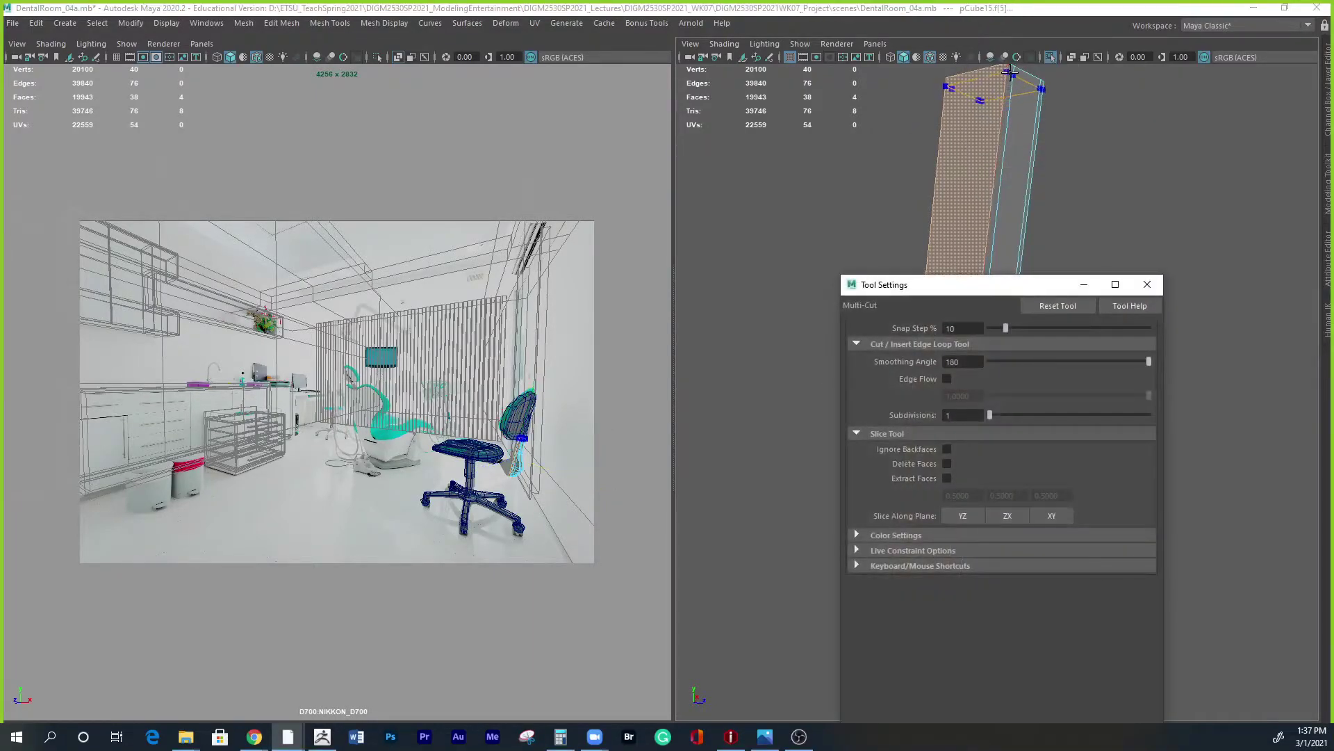
pyautogui.keyDown('ctrl'); pyautogui.click(1011, 70); pyautogui.keyUp('ctrl')
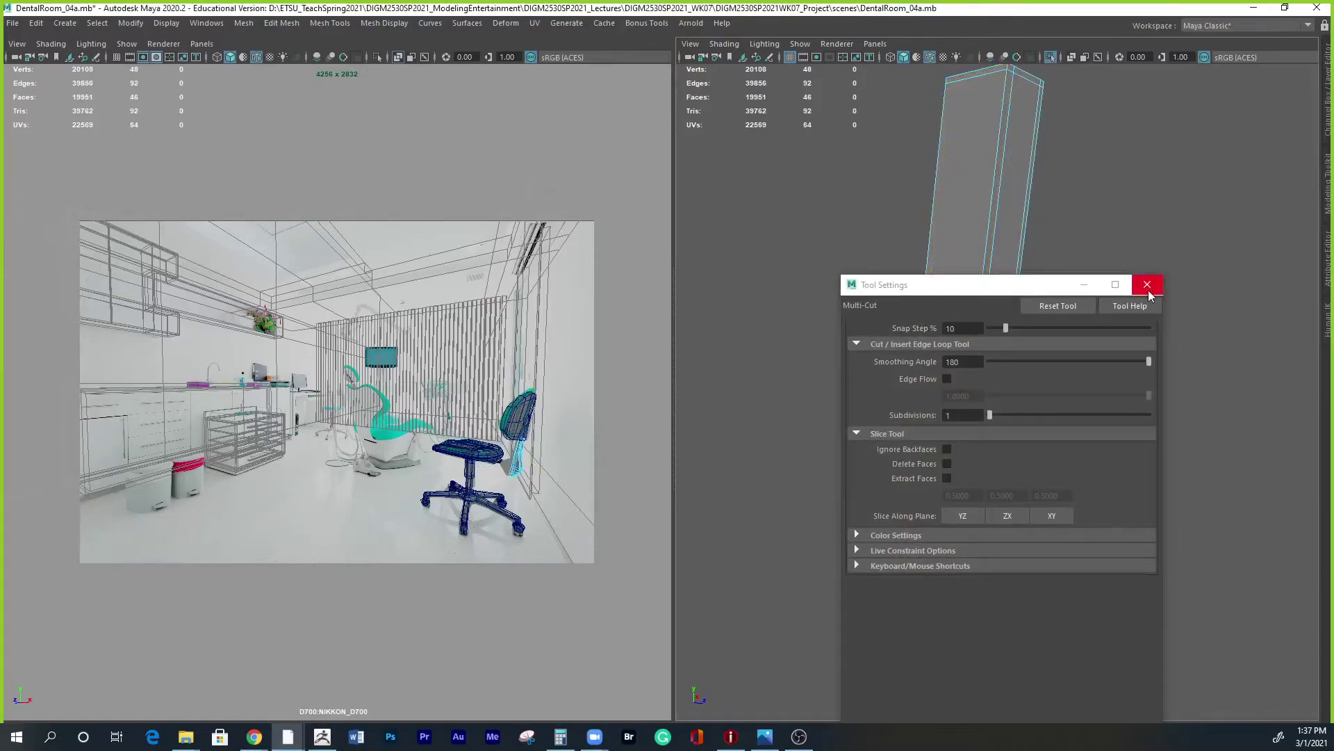
pyautogui.click(1147, 285)
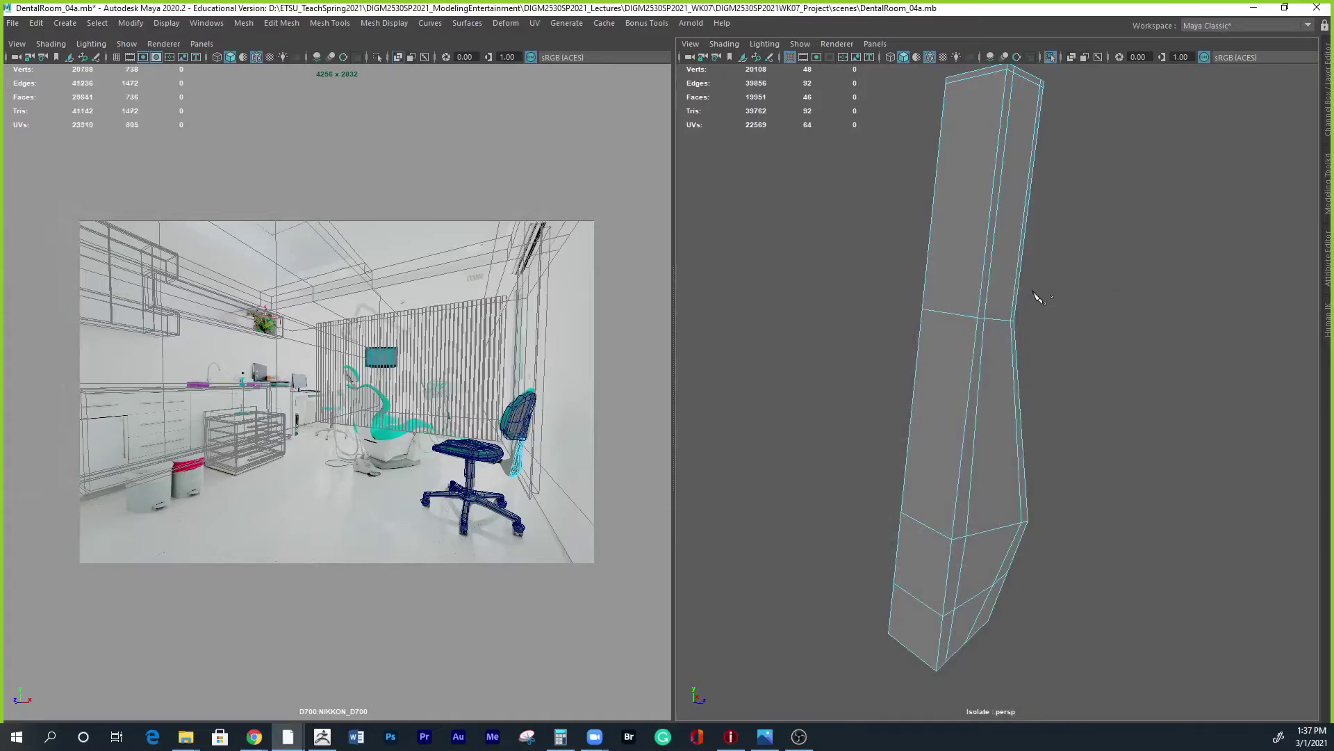
pyautogui.press('3')
pyautogui.press('1')
# Extrude the strip of faces down the bracket's flat front side with an offset of 0.7.
pyautogui.keyDown('alt'); pyautogui.moveTo(1037, 253); pyautogui.dragTo(1098, 180); pyautogui.keyUp('alt')
pyautogui.moveTo(989, 93); pyautogui.dragTo(988, 131, button='right')
pyautogui.click(991, 91)
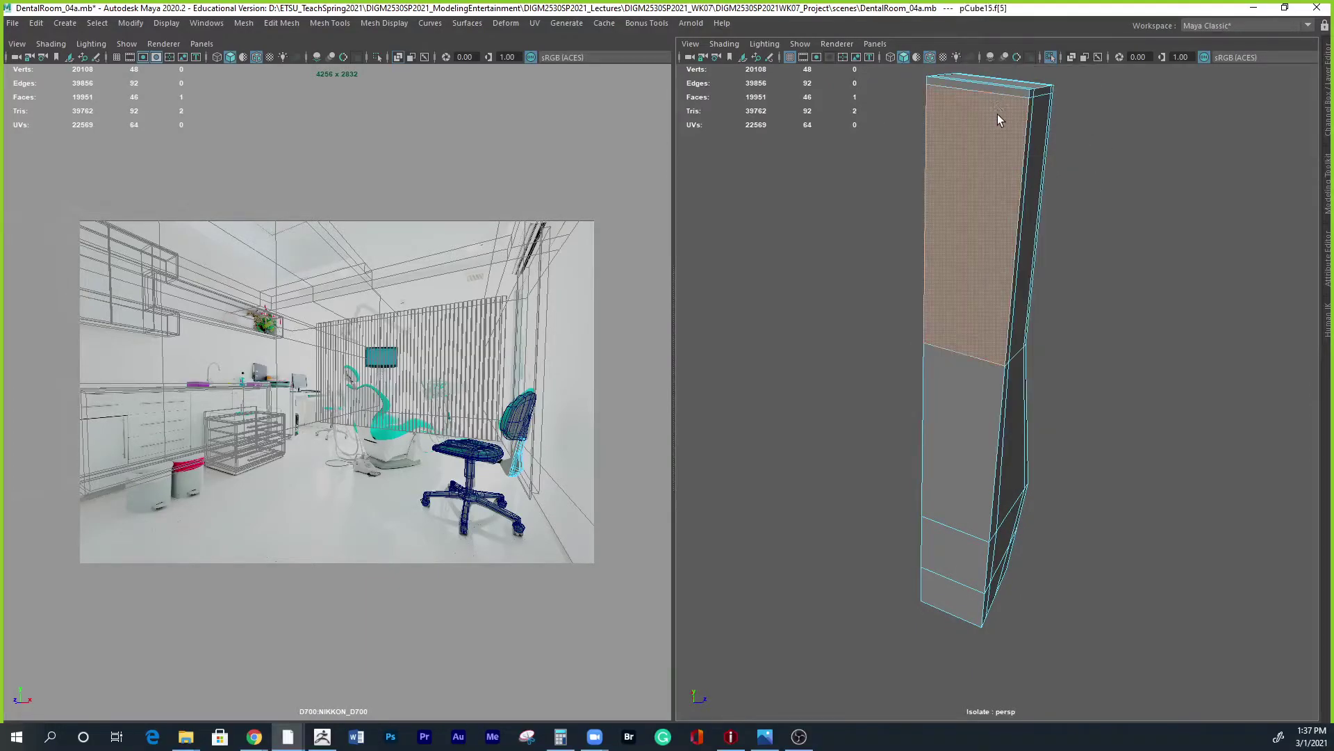
pyautogui.keyDown('shift'); pyautogui.click(986, 418); pyautogui.keyUp('shift')
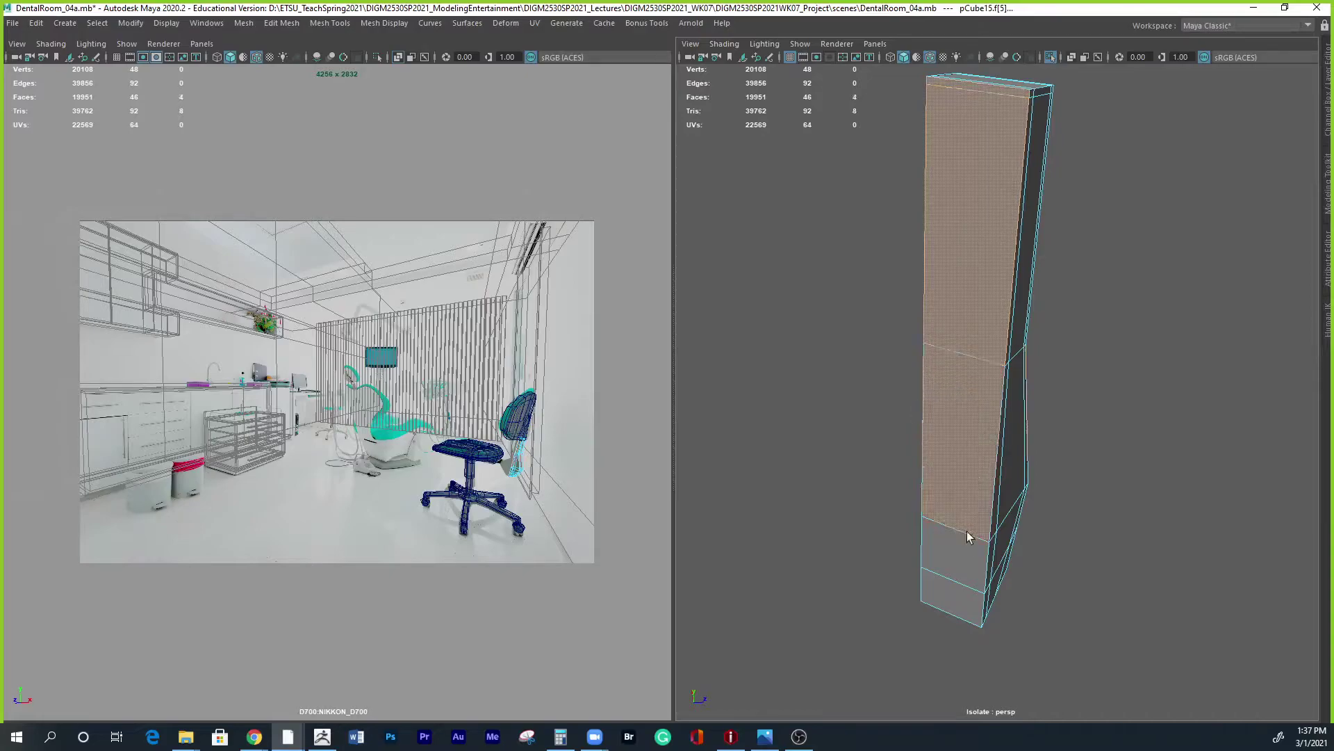
pyautogui.keyDown('shift'); pyautogui.click(971, 581); pyautogui.keyUp('shift')
pyautogui.keyDown('shift'); pyautogui.moveTo(971, 494); pyautogui.dragTo(980, 441, button='right'); pyautogui.keyUp('shift')
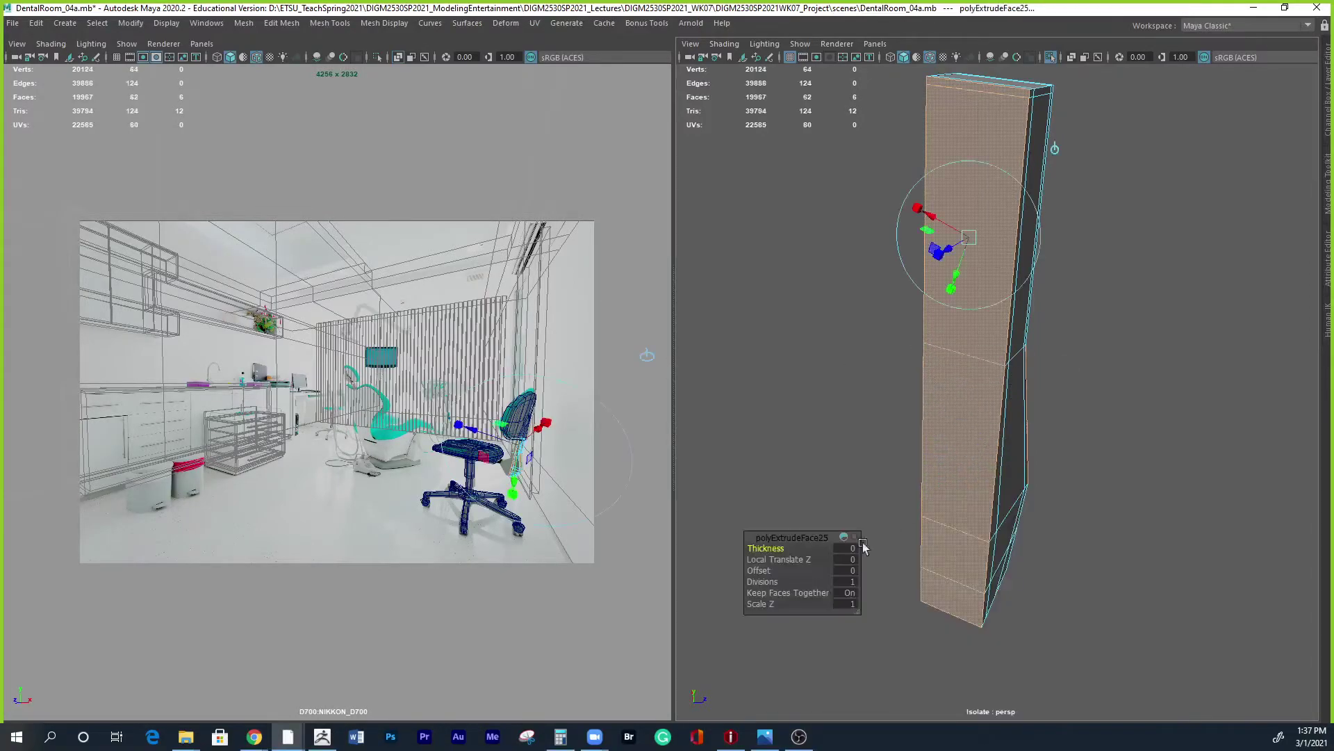
pyautogui.moveTo(769, 574); pyautogui.dragTo(772, 570)
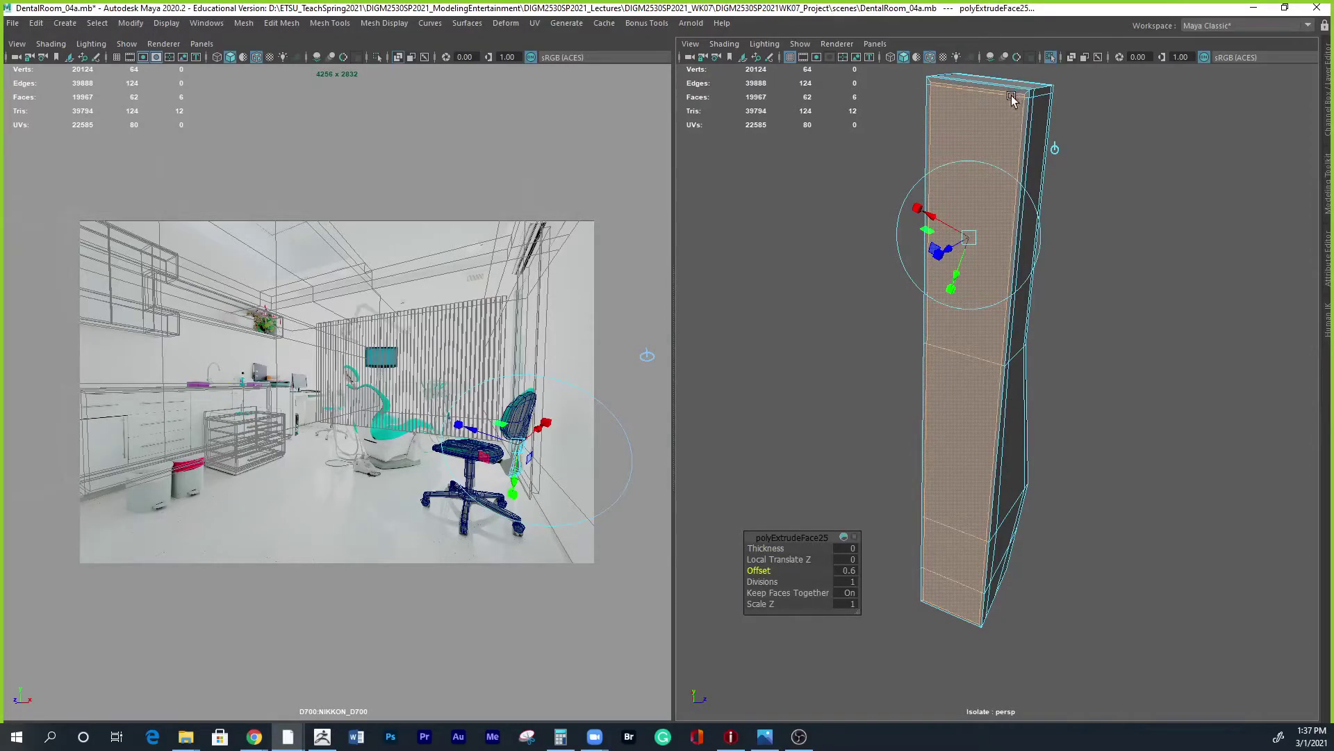
pyautogui.keyDown('alt'); pyautogui.moveTo(1054, 172); pyautogui.dragTo(1039, 395, button='middle'); pyautogui.keyUp('alt')
pyautogui.keyDown('alt'); pyautogui.moveTo(1057, 314); pyautogui.dragTo(1165, 310, button='right'); pyautogui.keyUp('alt')
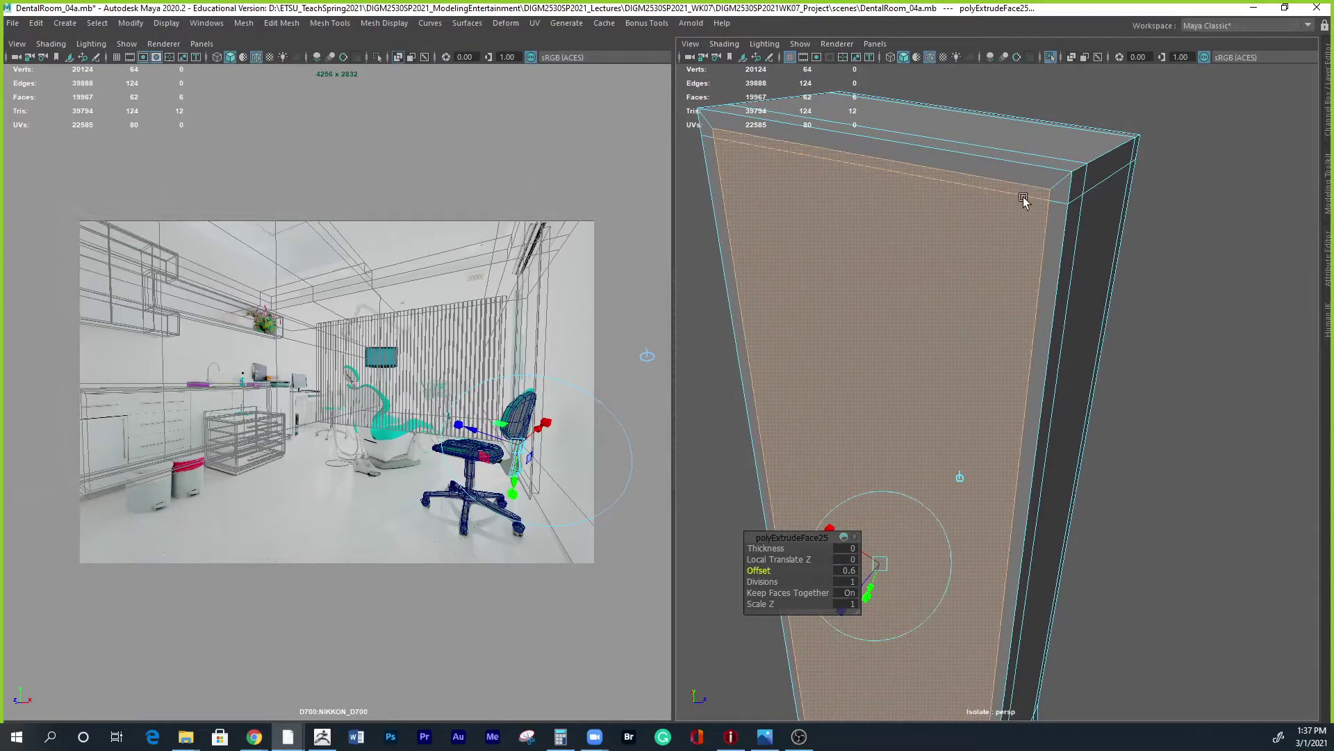
pyautogui.moveTo(765, 570); pyautogui.dragTo(776, 574)
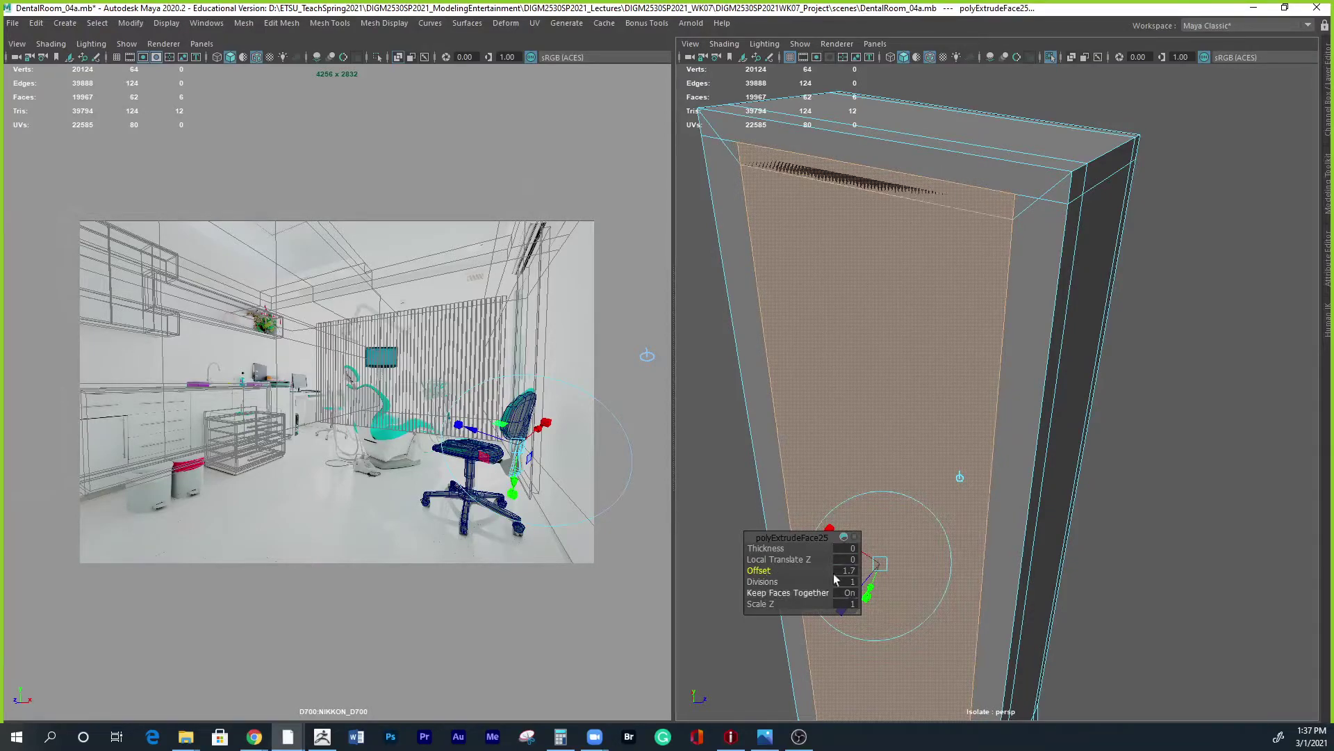
pyautogui.moveTo(761, 570); pyautogui.dragTo(757, 571)
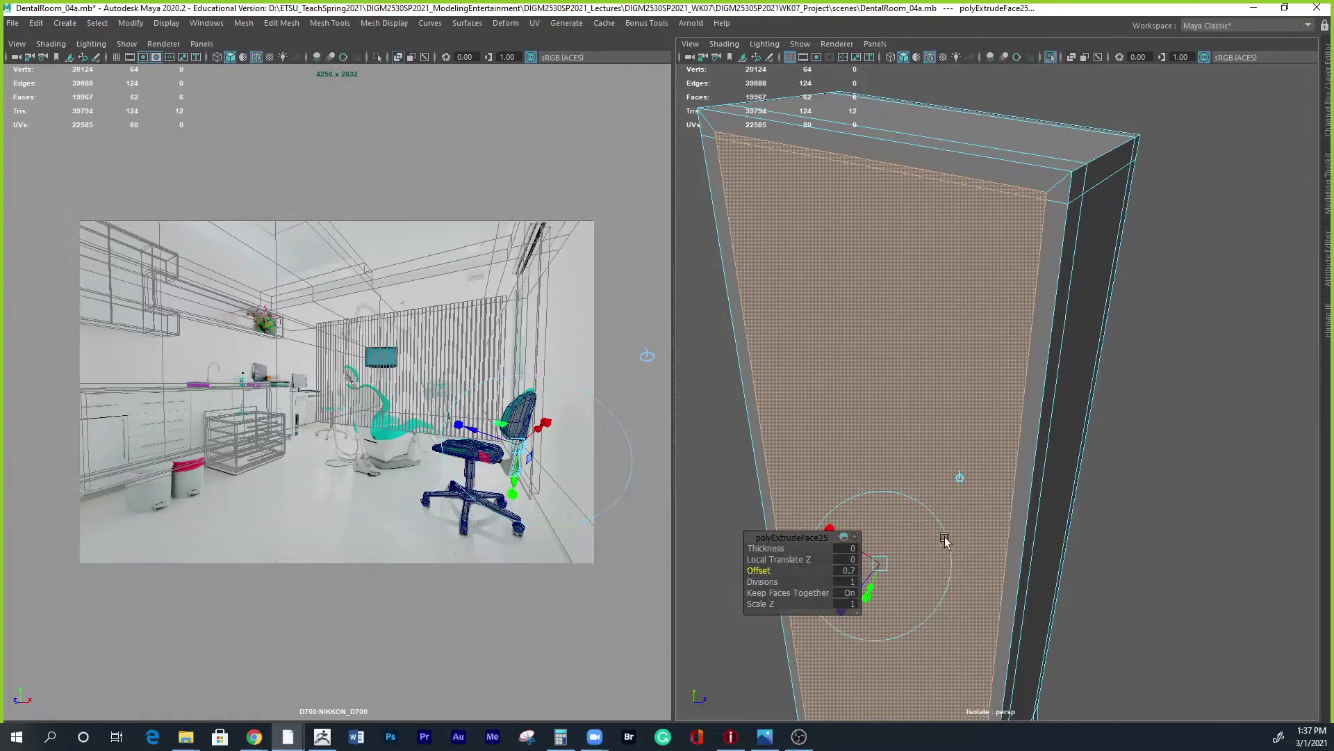
# Extrude the faces covering the bracket's top end with a small inward offset.
pyautogui.scroll(-5, 941, 539)
pyautogui.keyDown('alt'); pyautogui.moveTo(942, 539); pyautogui.dragTo(900, 390); pyautogui.keyUp('alt')
pyautogui.moveTo(908, 335); pyautogui.dragTo(902, 376, button='right')
pyautogui.click(867, 373)
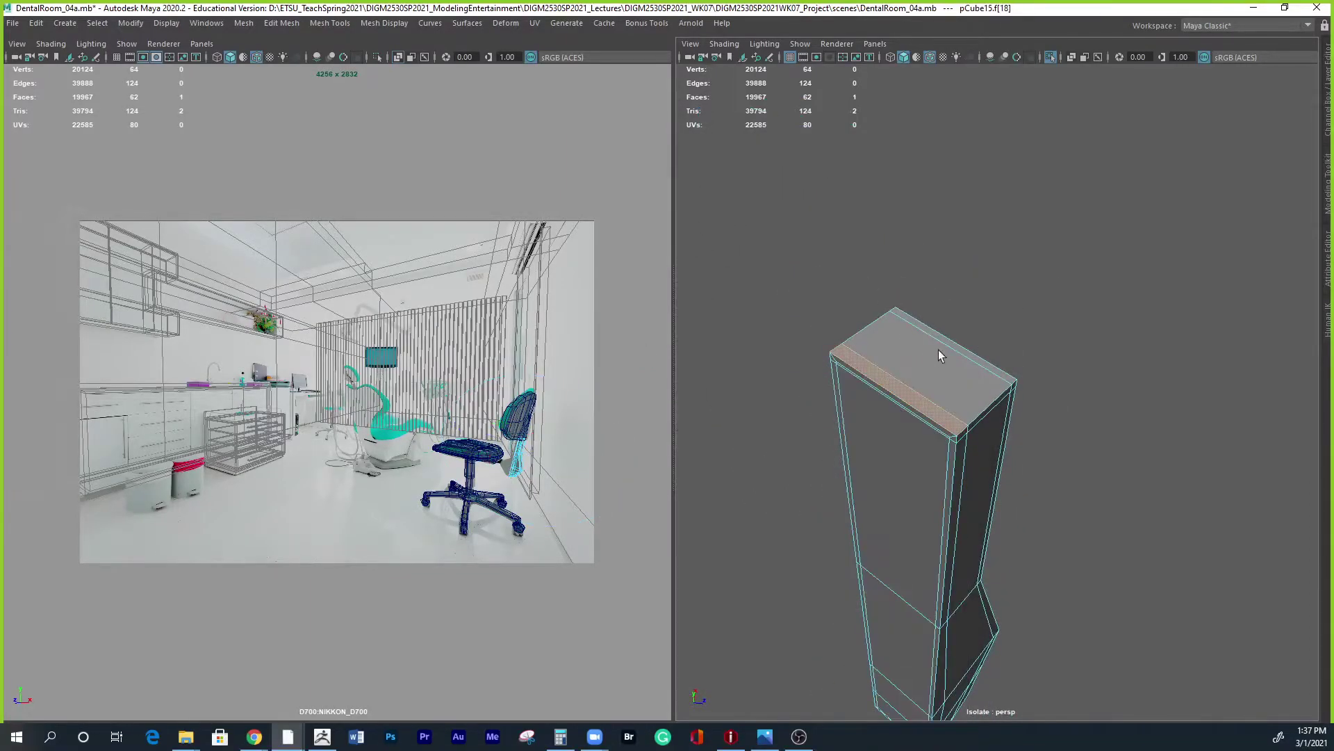
pyautogui.keyDown('shift'); pyautogui.click(950, 356); pyautogui.keyUp('shift')
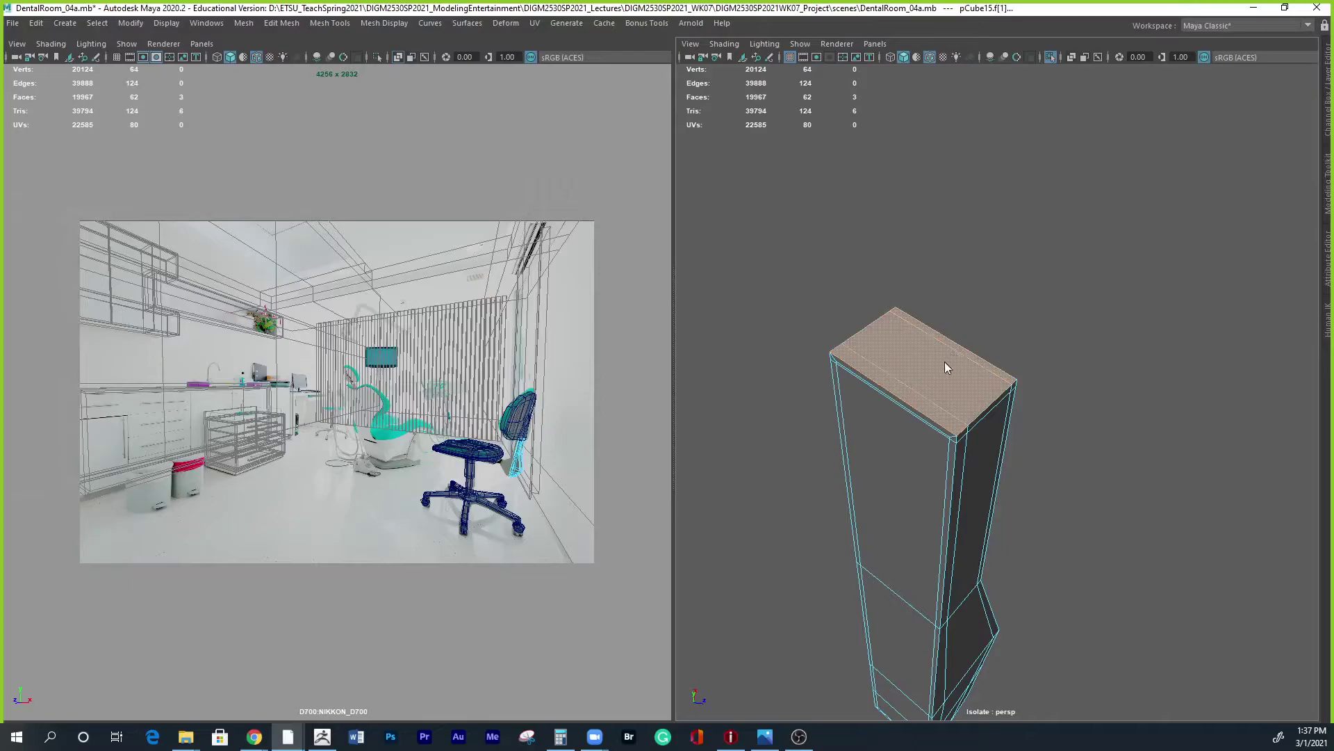
pyautogui.keyDown('shift'); pyautogui.rightClick(945, 362); pyautogui.keyUp('shift')
pyautogui.click(943, 400)
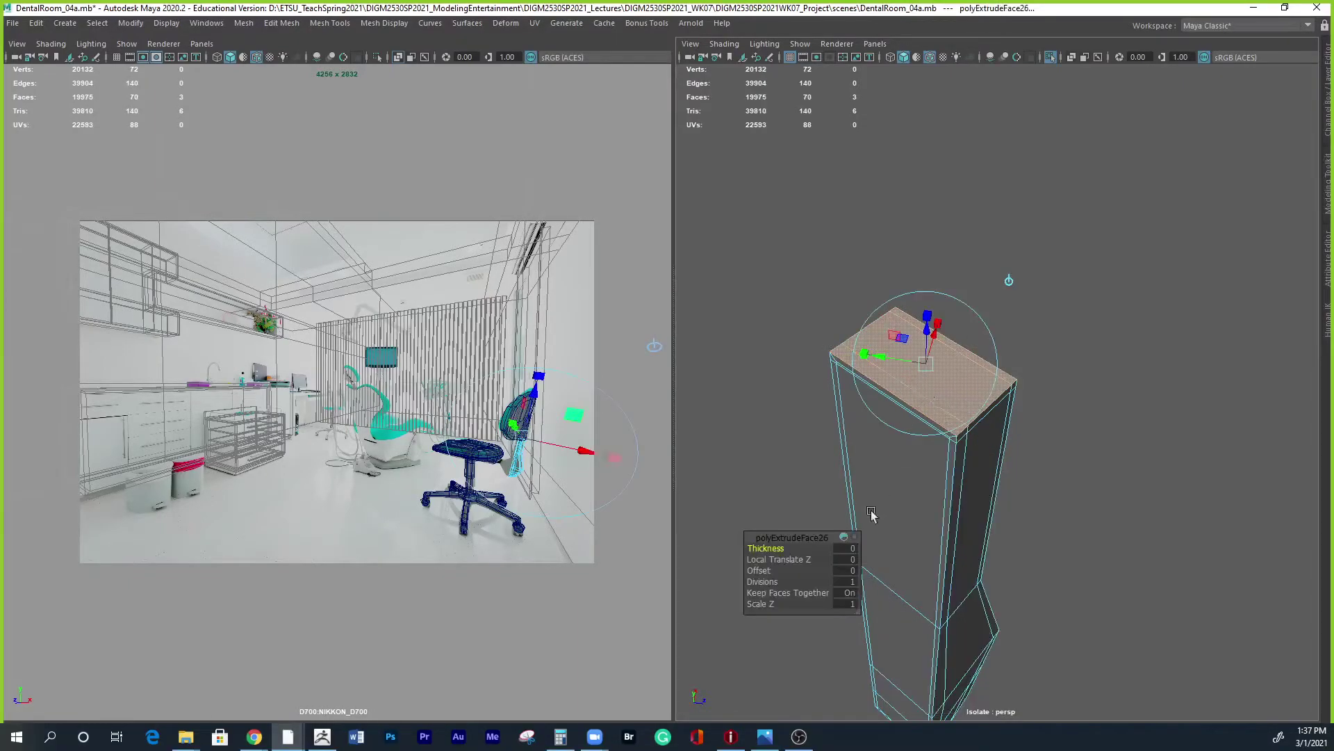
pyautogui.moveTo(765, 571); pyautogui.dragTo(772, 571)
# Examine the bracket's overall shape in smooth preview with the wireframe-on-shaded display turned off.
pyautogui.press('3')
pyautogui.moveTo(957, 387); pyautogui.dragTo(1015, 339, button='right')
pyautogui.scroll(-5, 1049, 521)
pyautogui.keyDown('alt'); pyautogui.moveTo(1040, 551); pyautogui.dragTo(1012, 375); pyautogui.keyUp('alt')
pyautogui.click(891, 245)
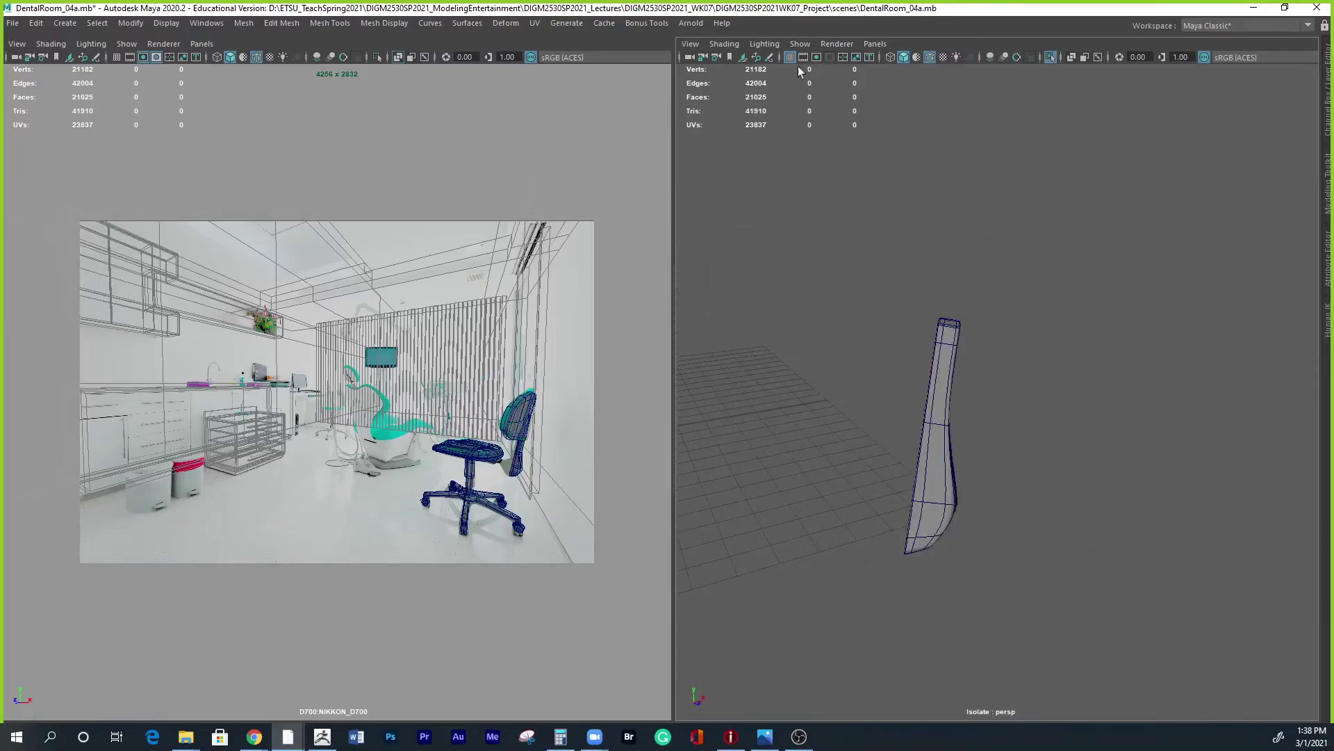
pyautogui.click(930, 57)
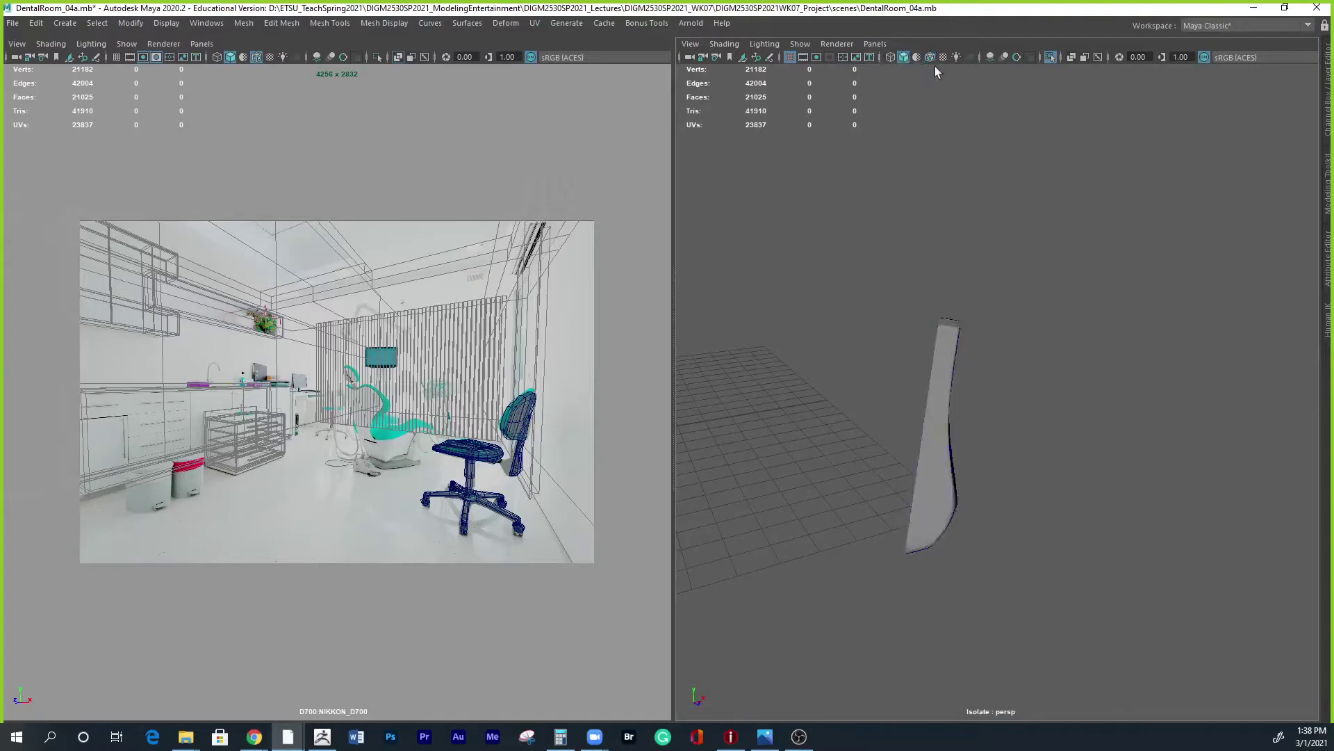
pyautogui.keyDown('alt'); pyautogui.moveTo(1011, 534); pyautogui.dragTo(980, 534); pyautogui.keyUp('alt')
pyautogui.moveTo(965, 418)
pyautogui.keyDown('alt'); pyautogui.mouseDown()
pyautogui.moveTo(935, 421)
pyautogui.moveTo(962, 411)
pyautogui.moveTo(934, 438)
pyautogui.moveTo(971, 410)
pyautogui.mouseUp(); pyautogui.keyUp('alt')
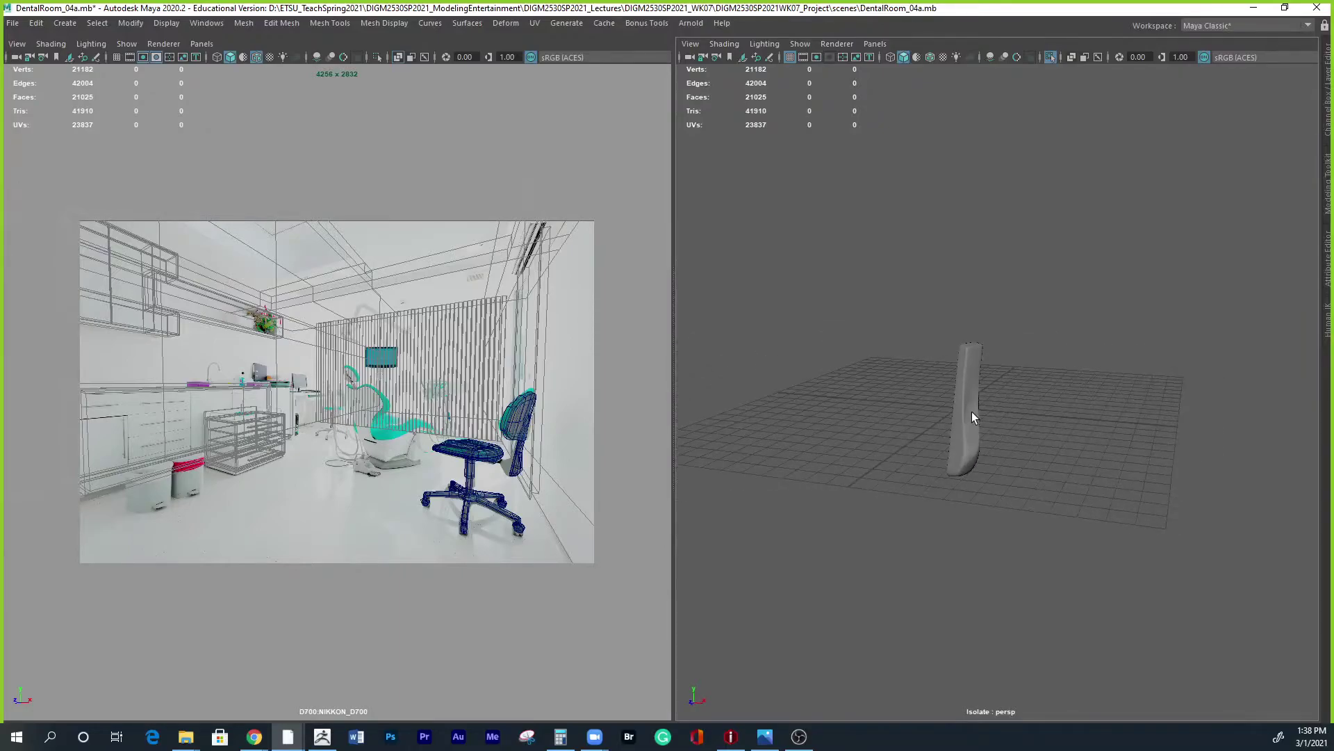
# Delete the four inset border edges on the bracket's lower angled face and check the result in smooth preview.
pyautogui.click(970, 415)
pyautogui.press('1')
pyautogui.keyDown('alt'); pyautogui.moveTo(978, 413); pyautogui.dragTo(916, 471, button='right'); pyautogui.keyUp('alt')
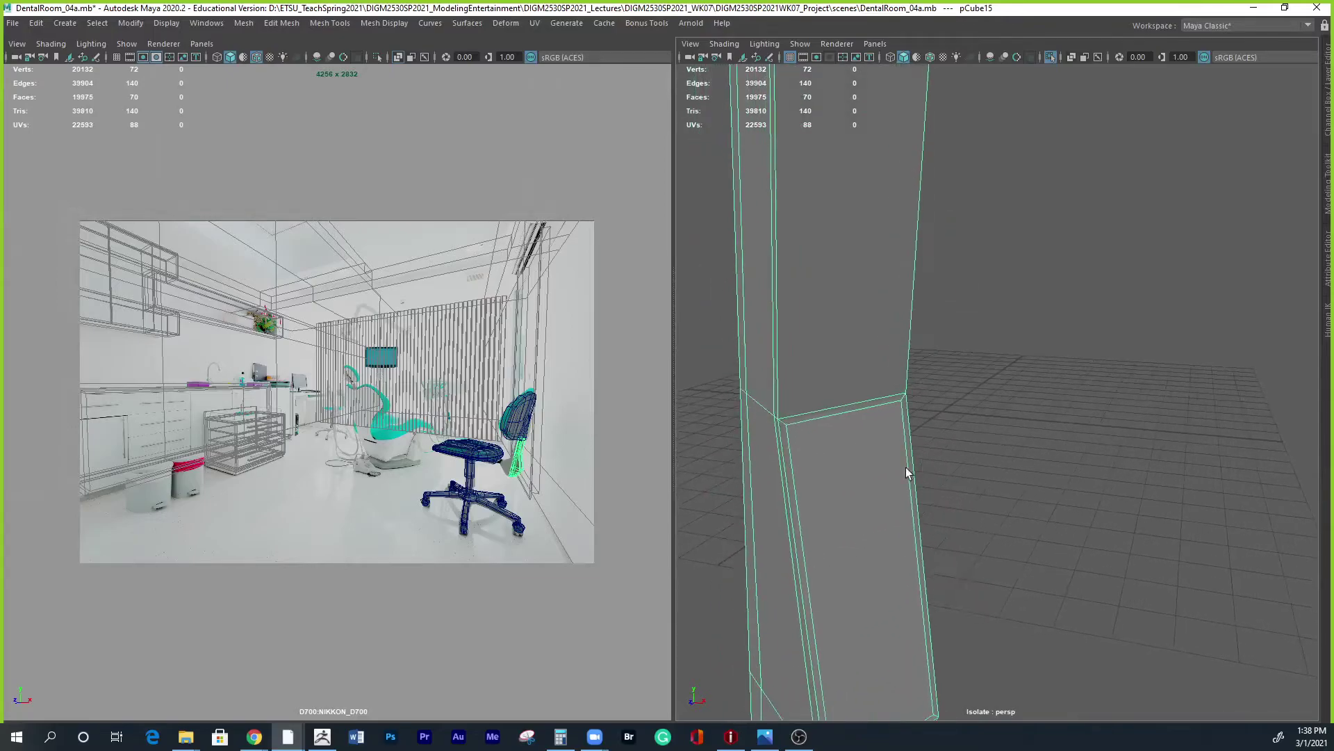
pyautogui.keyDown('alt'); pyautogui.moveTo(802, 428); pyautogui.dragTo(978, 482, button='right'); pyautogui.keyUp('alt')
pyautogui.keyDown('alt'); pyautogui.moveTo(977, 483); pyautogui.dragTo(936, 452); pyautogui.keyUp('alt')
pyautogui.moveTo(830, 353); pyautogui.dragTo(834, 322, button='right')
pyautogui.click(766, 385)
pyautogui.keyDown('shift'); pyautogui.click(868, 329); pyautogui.keyUp('shift')
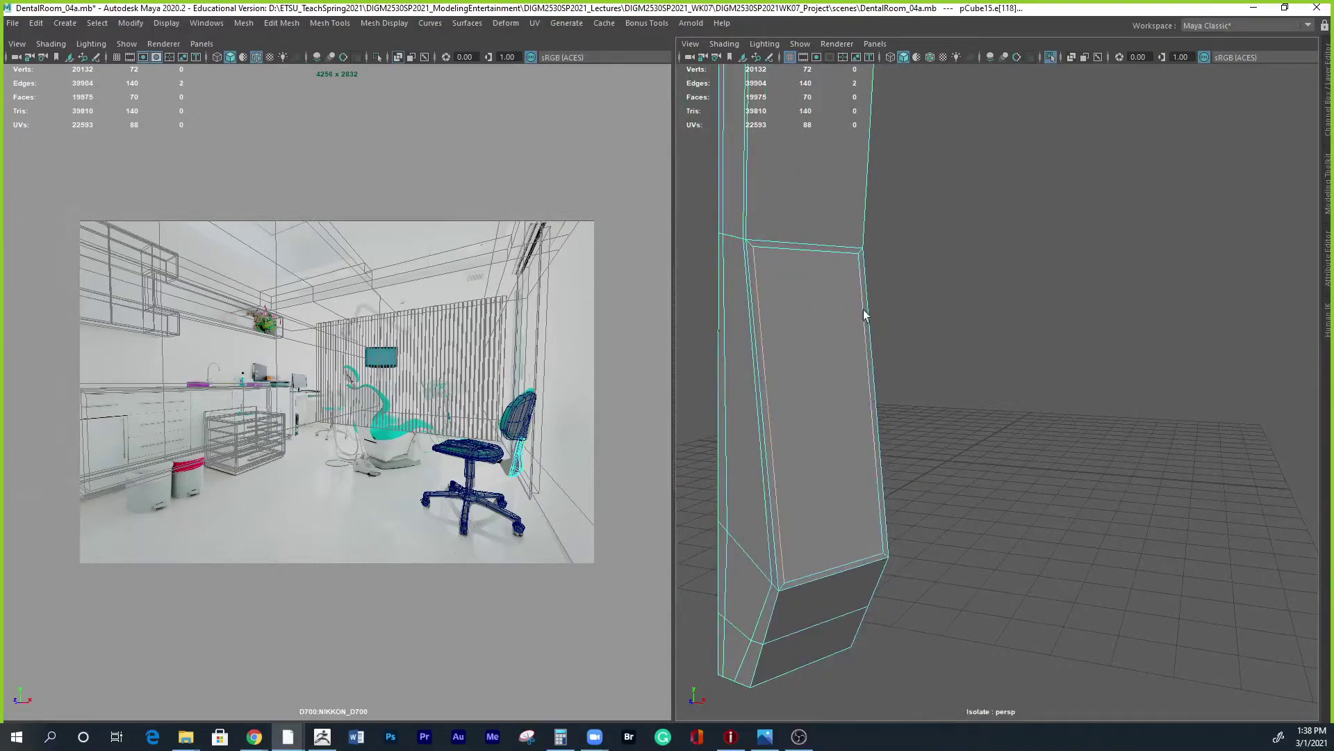
pyautogui.keyDown('shift'); pyautogui.click(836, 252); pyautogui.keyUp('shift')
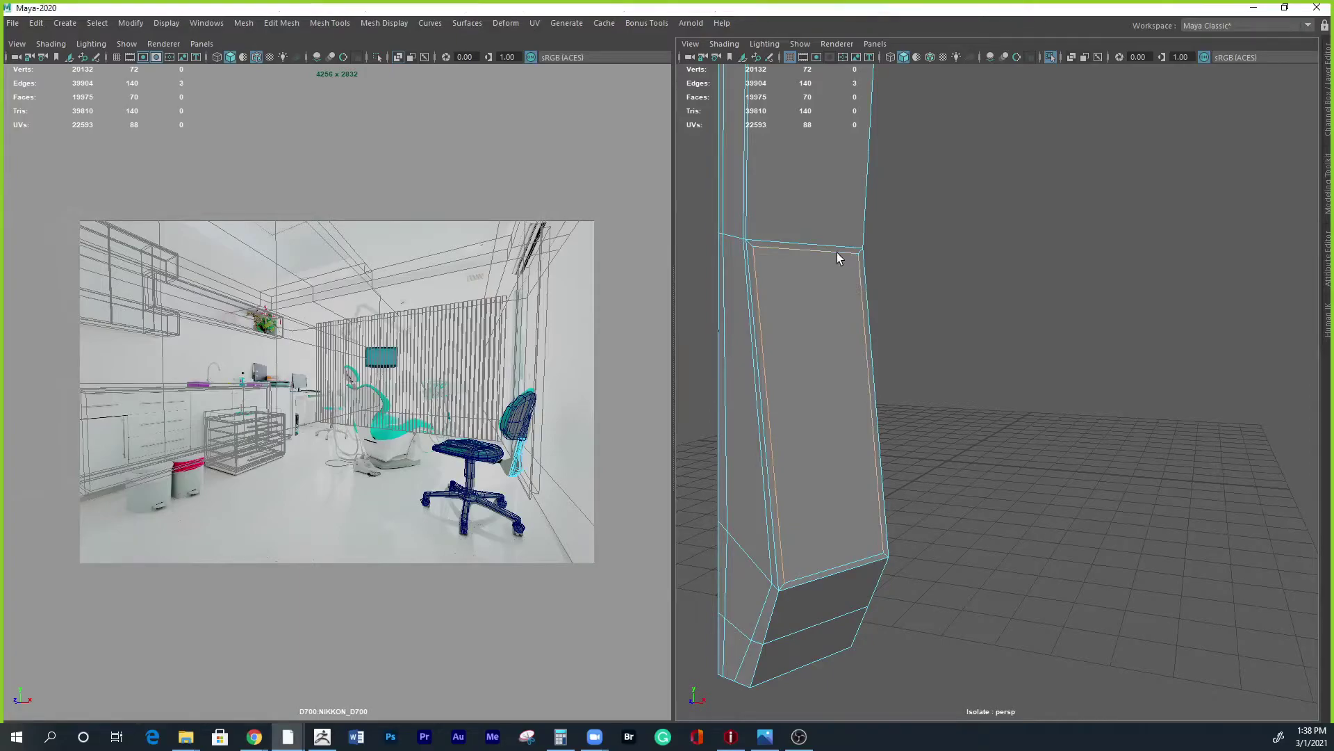
pyautogui.keyDown('shift'); pyautogui.click(848, 567); pyautogui.keyUp('shift')
pyautogui.keyDown('shift'); pyautogui.moveTo(849, 563); pyautogui.dragTo(800, 485, button='right'); pyautogui.keyUp('shift')
pyautogui.keyDown('alt'); pyautogui.moveTo(938, 566); pyautogui.dragTo(835, 542); pyautogui.keyUp('alt')
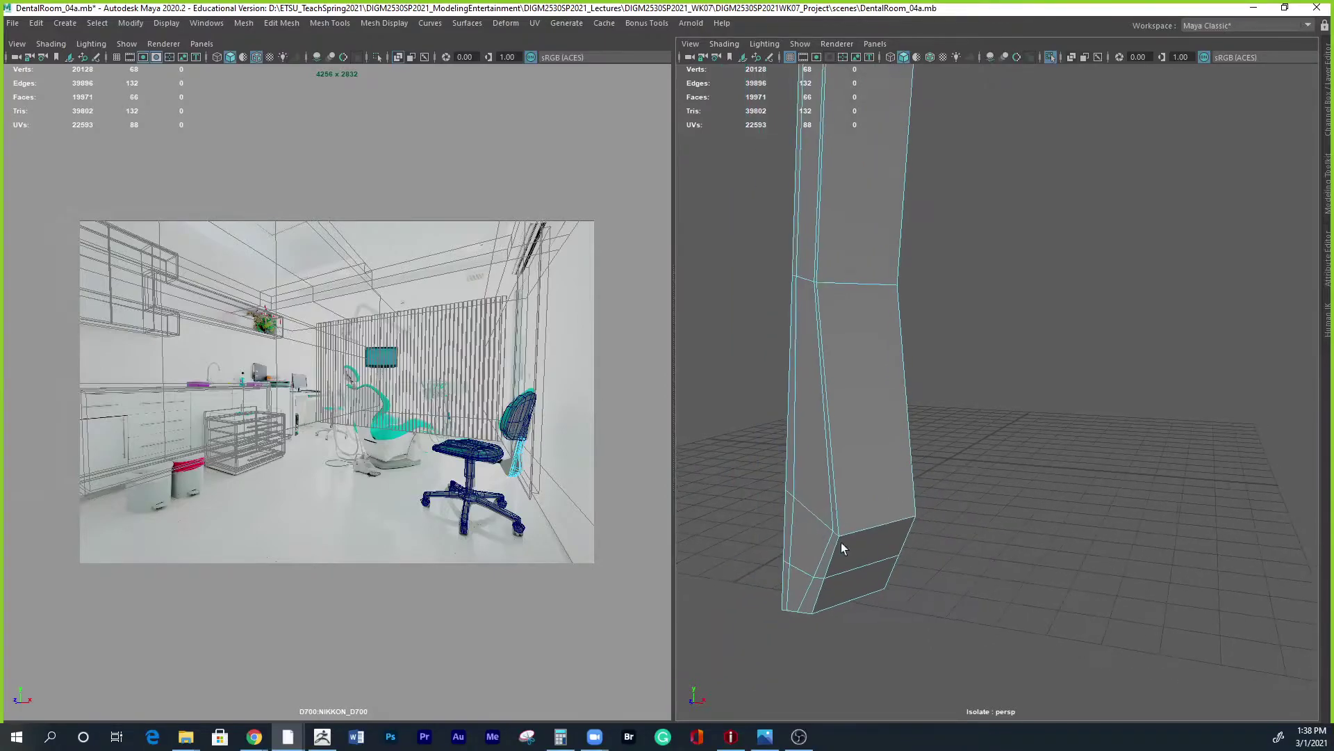
pyautogui.press('3')
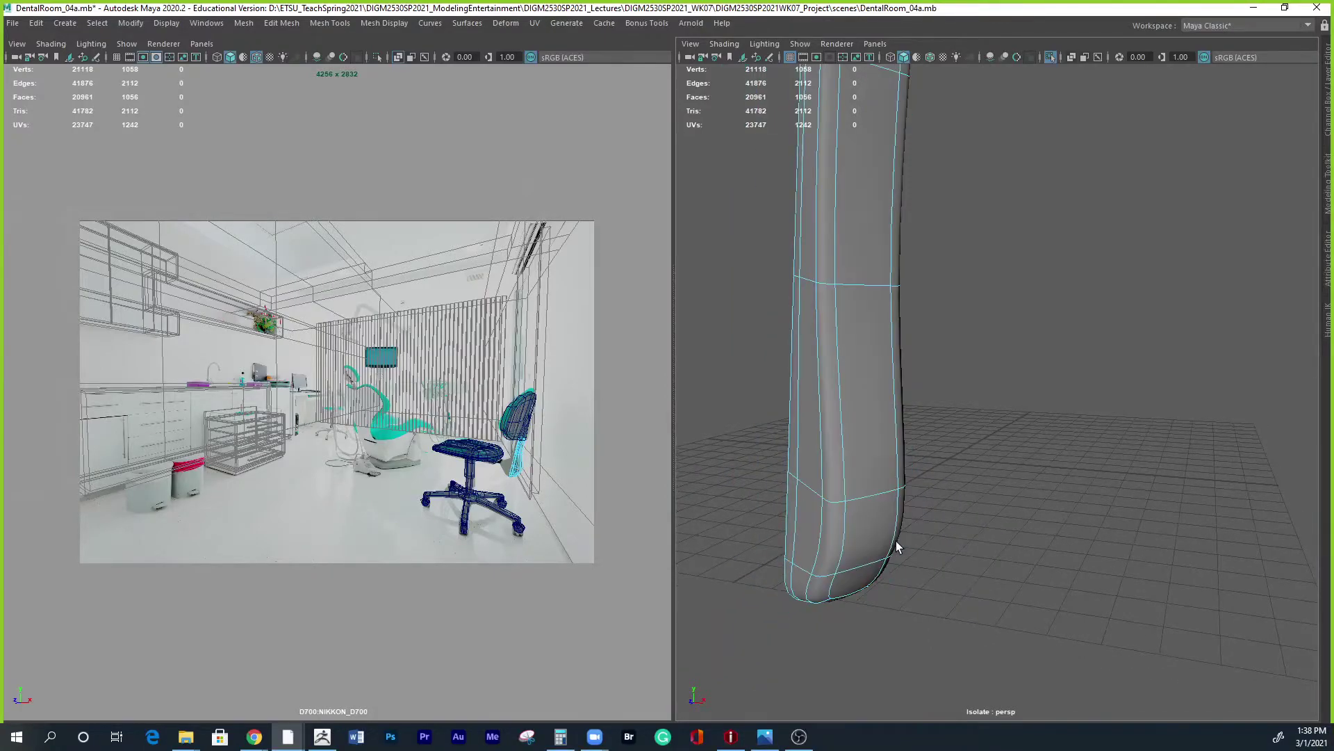
pyautogui.keyDown('alt'); pyautogui.moveTo(903, 511); pyautogui.dragTo(873, 337); pyautogui.keyUp('alt')
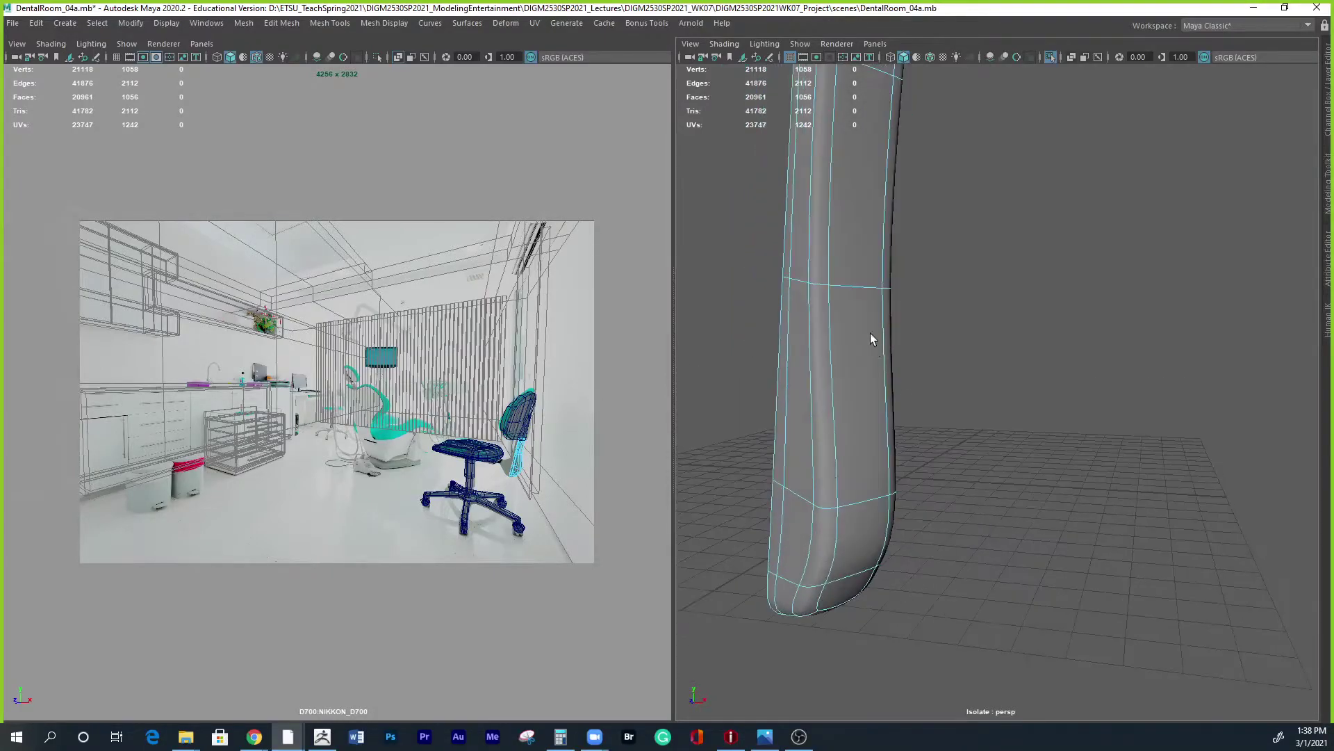
# Insert a crosswise edge loop just above the bracket's bend with Multi-Cut and check it in smooth preview.
pyautogui.press('1')
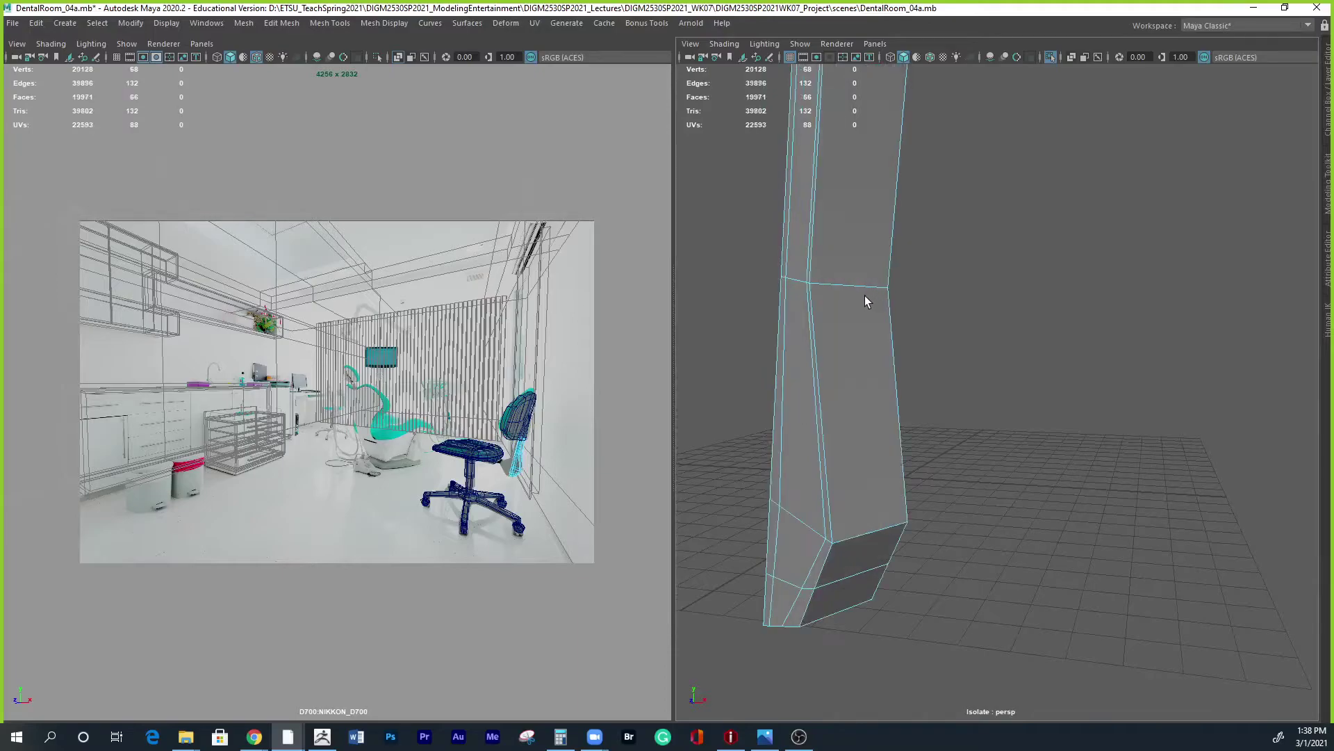
pyautogui.press('3')
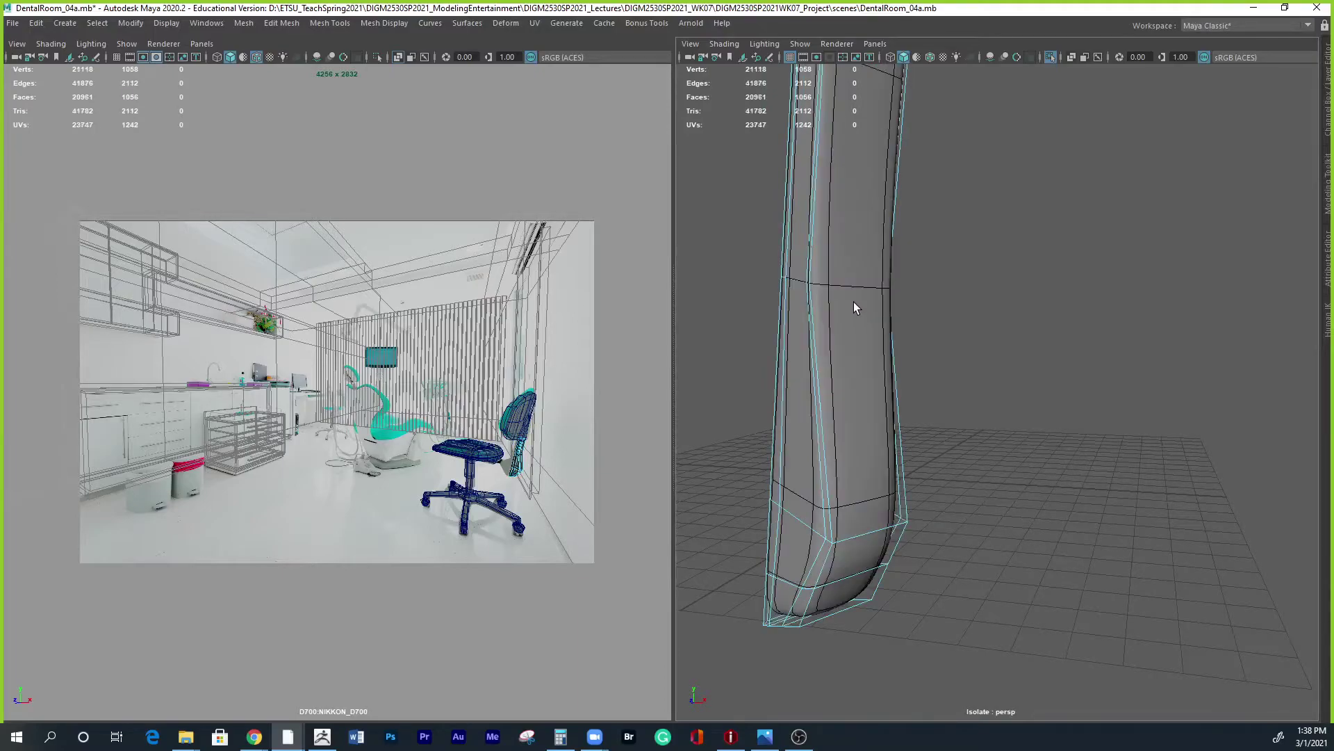
pyautogui.keyDown('shift'); pyautogui.moveTo(857, 295); pyautogui.dragTo(799, 292, button='right'); pyautogui.keyUp('shift')
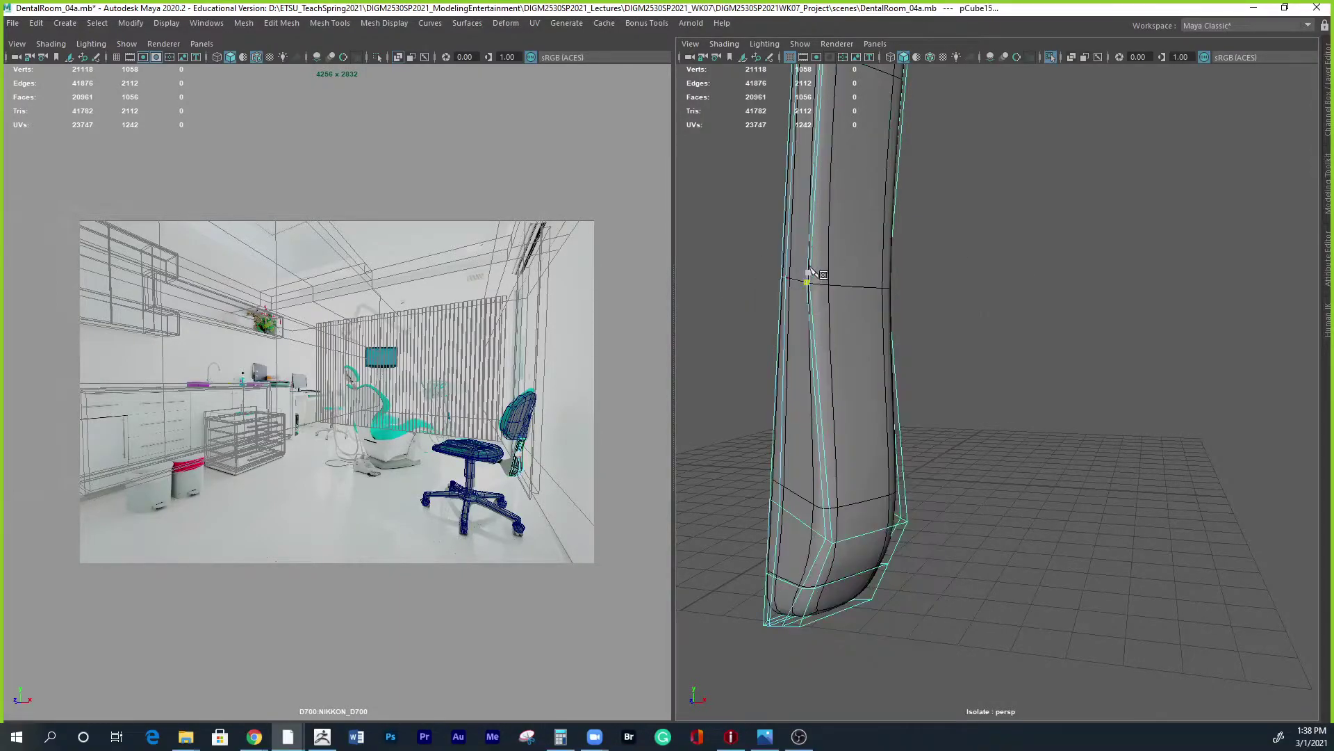
pyautogui.keyDown('ctrl'); pyautogui.click(811, 232); pyautogui.keyUp('ctrl')
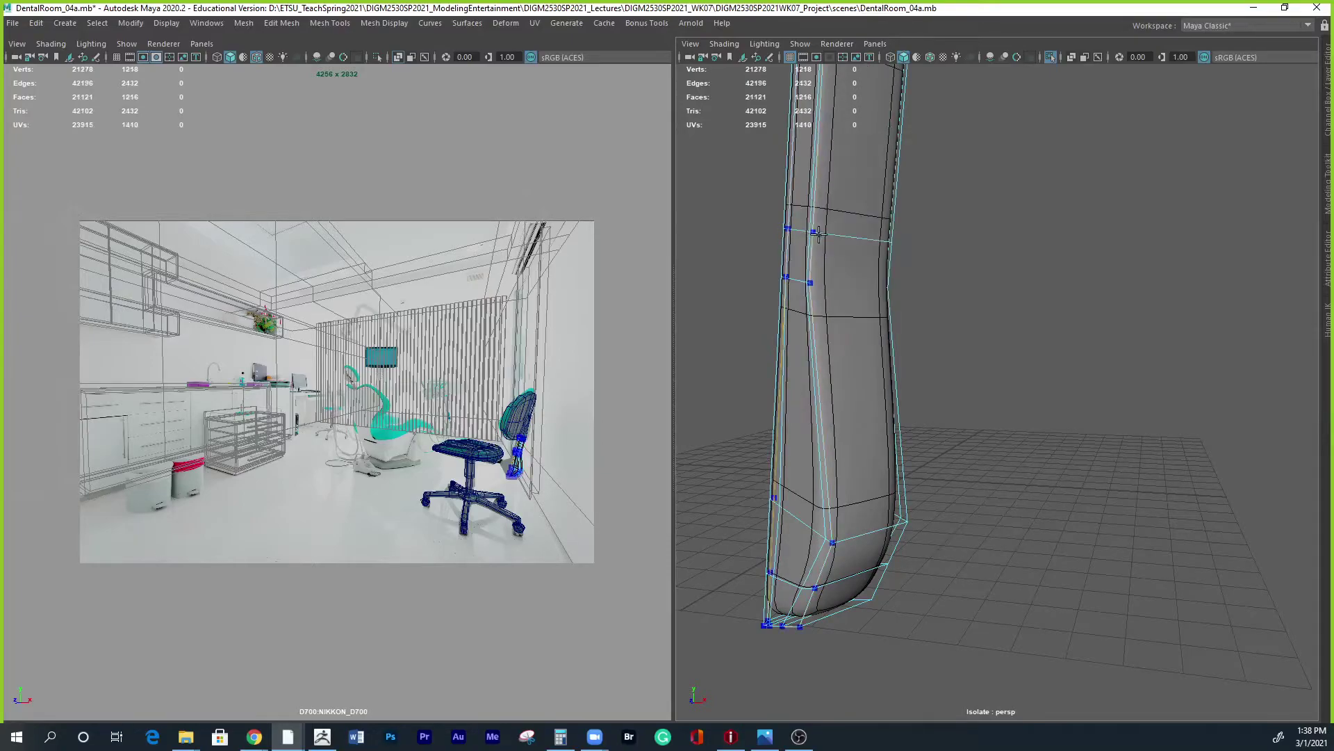
pyautogui.keyDown('alt'); pyautogui.moveTo(938, 432); pyautogui.dragTo(1000, 434); pyautogui.keyUp('alt')
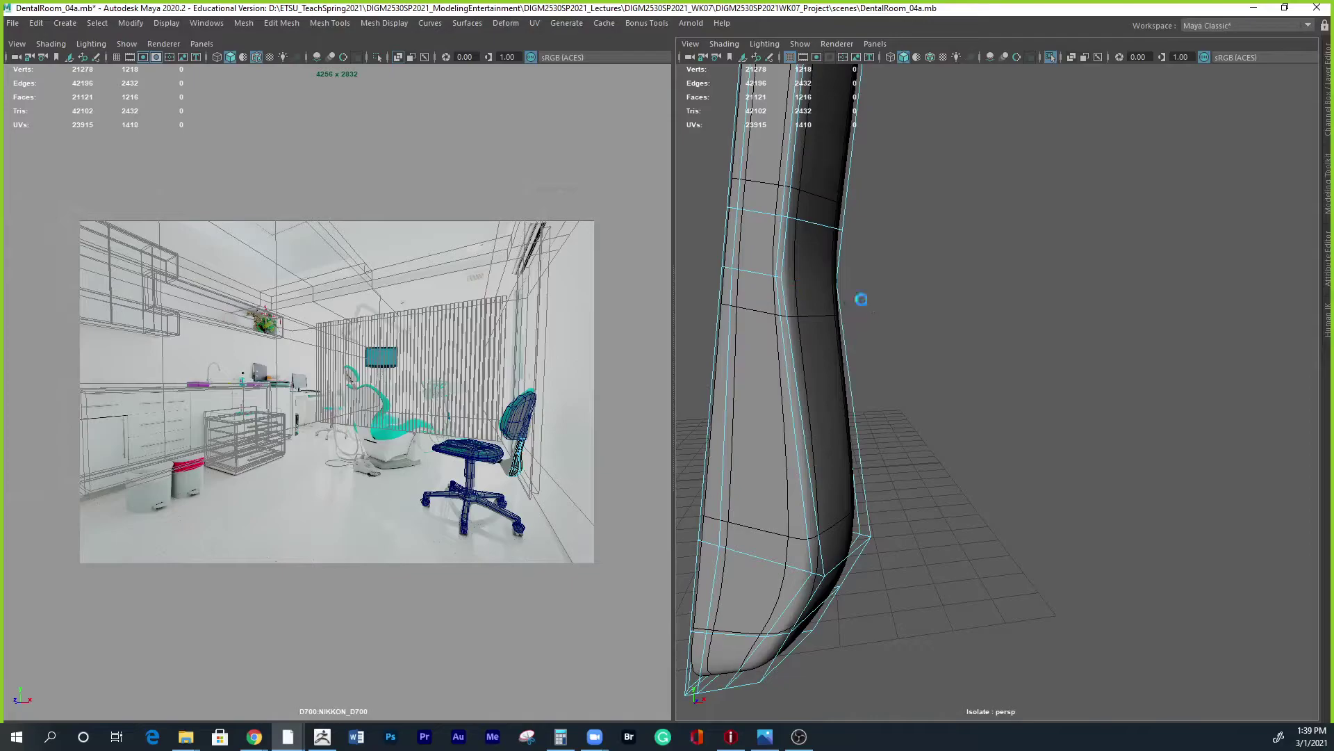
pyautogui.press('1')
pyautogui.keyDown('alt'); pyautogui.moveTo(941, 369); pyautogui.dragTo(913, 378); pyautogui.keyUp('alt')
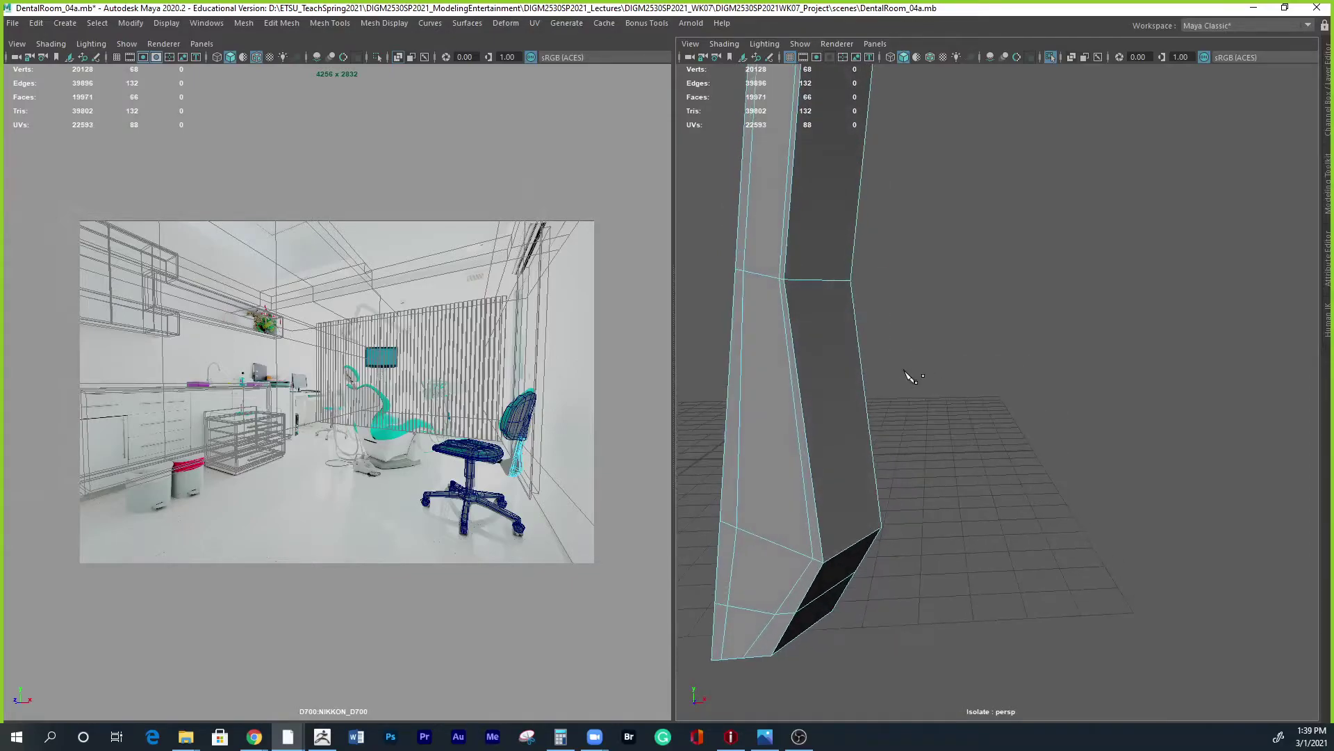
pyautogui.keyDown('ctrl'); pyautogui.click(798, 217); pyautogui.keyUp('ctrl')
pyautogui.press('3')
pyautogui.keyDown('alt'); pyautogui.moveTo(994, 417); pyautogui.dragTo(916, 314); pyautogui.keyUp('alt')
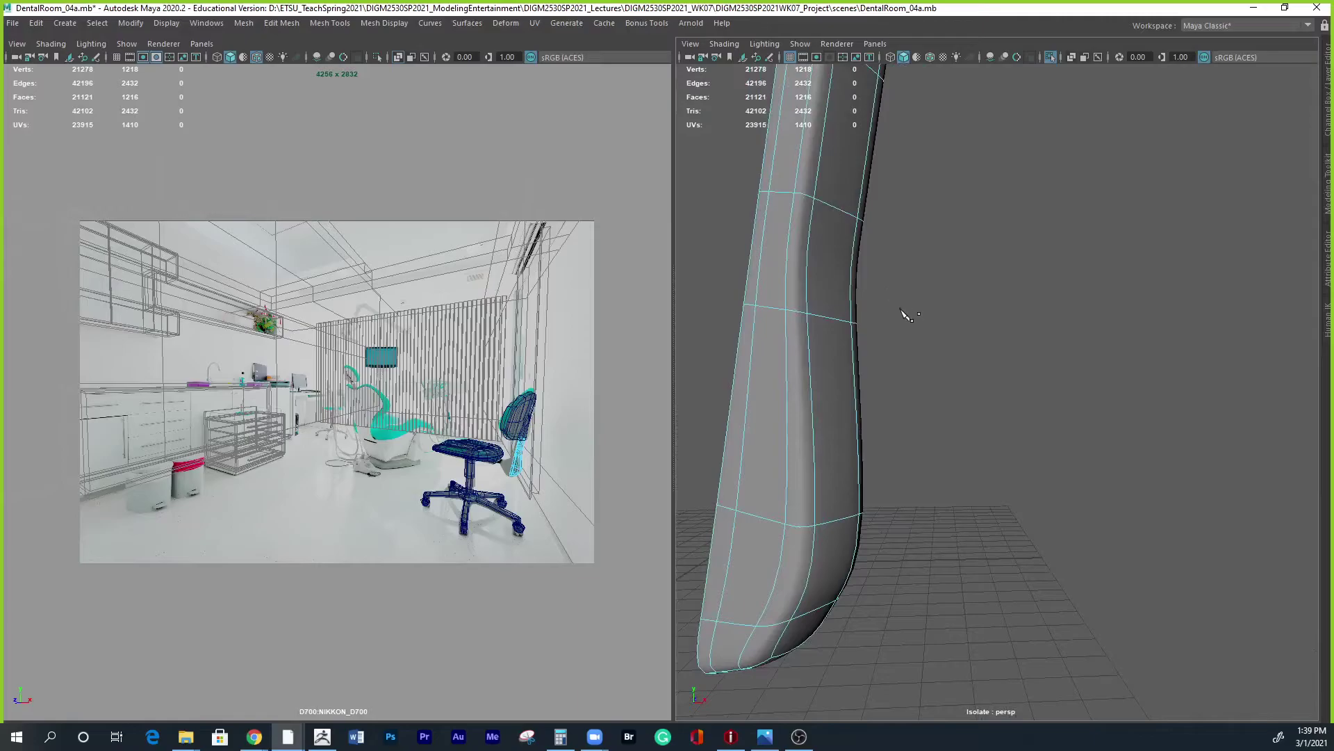
# Slide the crosswise edge loop above the bracket's bend down close to the bend with Slide Edge.
pyautogui.moveTo(848, 235)
pyautogui.mouseDown(button='right')
pyautogui.moveTo(845, 158)
pyautogui.moveTo(840, 209)
pyautogui.mouseUp(button='right')
pyautogui.doubleClick(840, 210)
pyautogui.press('2')
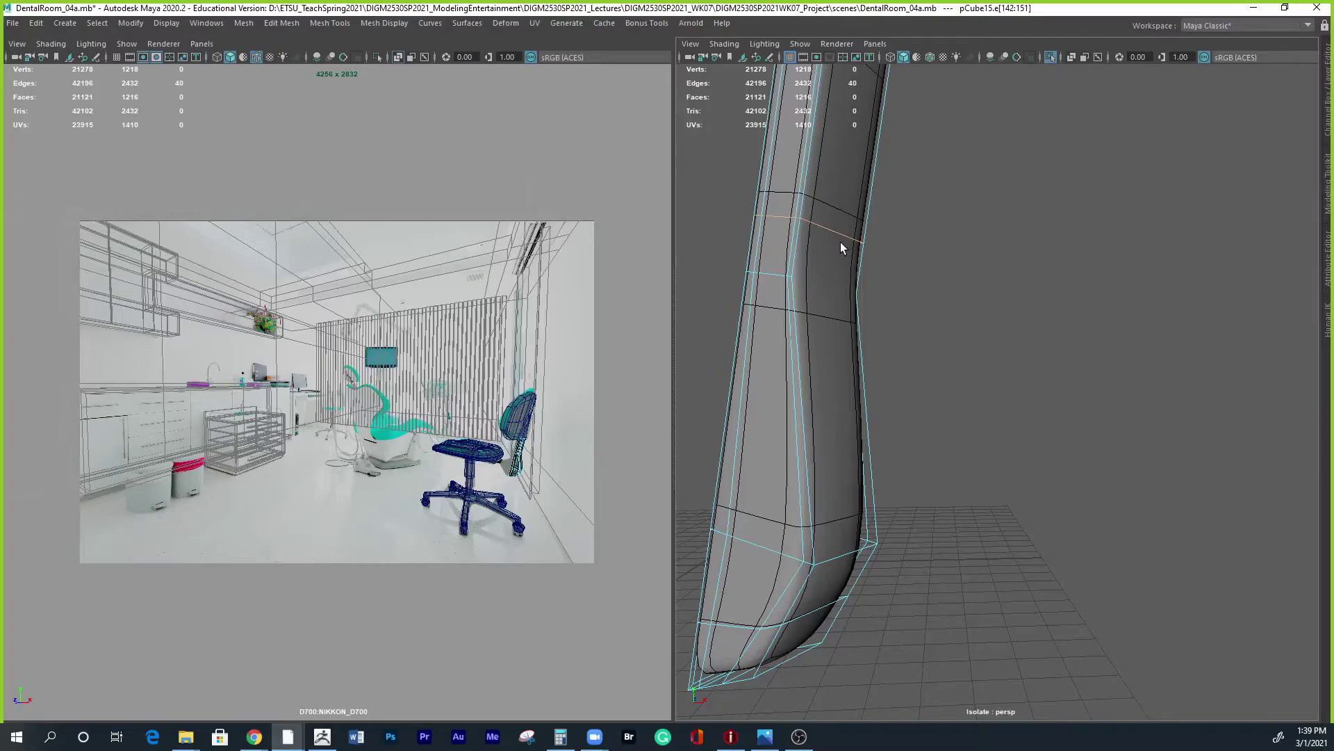
pyautogui.keyDown('shift'); pyautogui.moveTo(841, 243); pyautogui.dragTo(823, 353, button='right'); pyautogui.keyUp('shift')
pyautogui.moveTo(832, 240); pyautogui.dragTo(773, 248, button='middle')
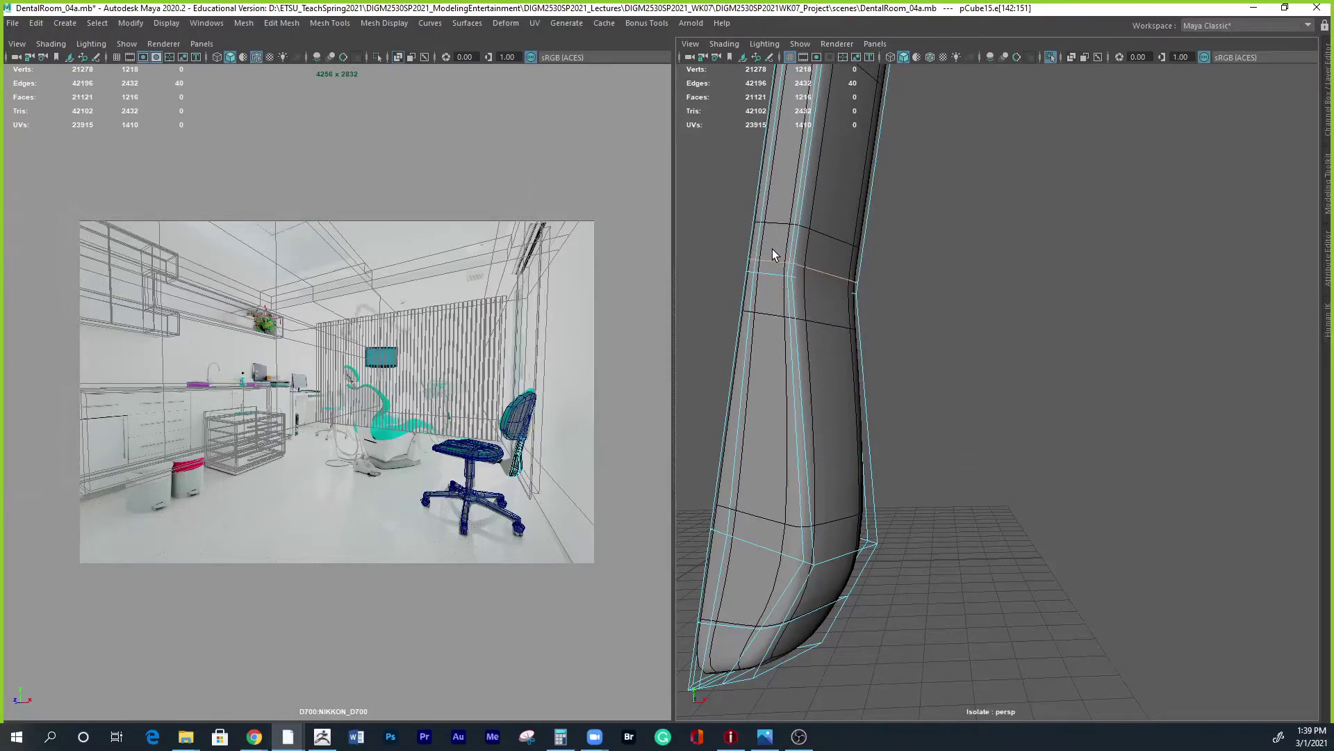
pyautogui.keyDown('alt'); pyautogui.moveTo(892, 343); pyautogui.dragTo(953, 341); pyautogui.keyUp('alt')
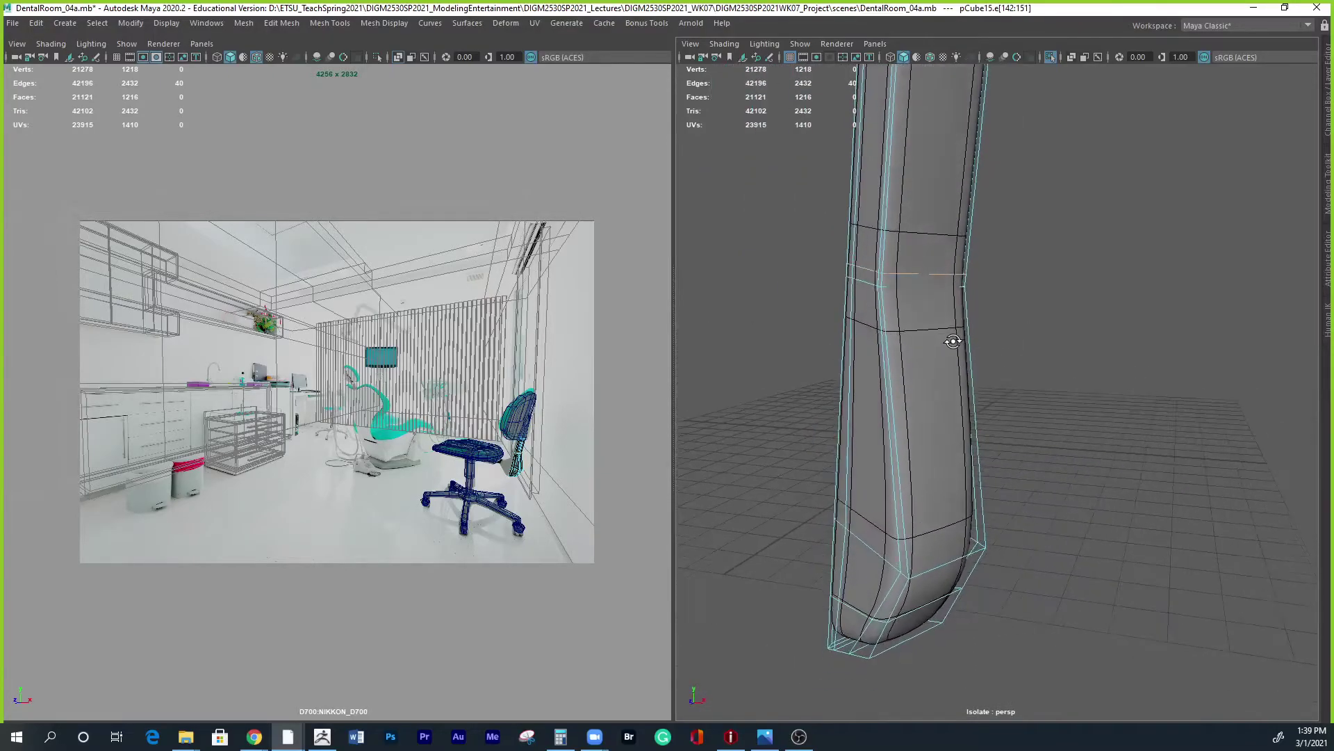
pyautogui.moveTo(886, 272); pyautogui.dragTo(973, 289, button='middle')
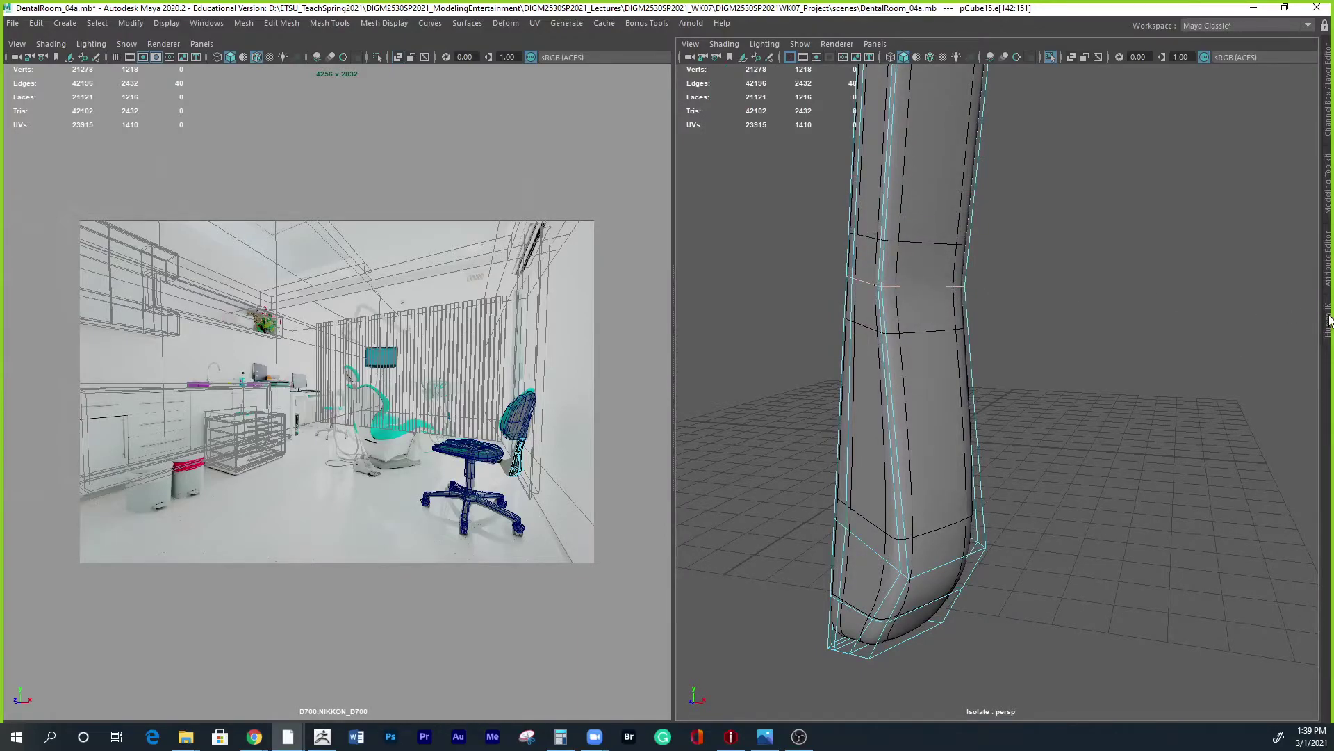
pyautogui.moveTo(971, 314); pyautogui.dragTo(913, 314, button='middle')
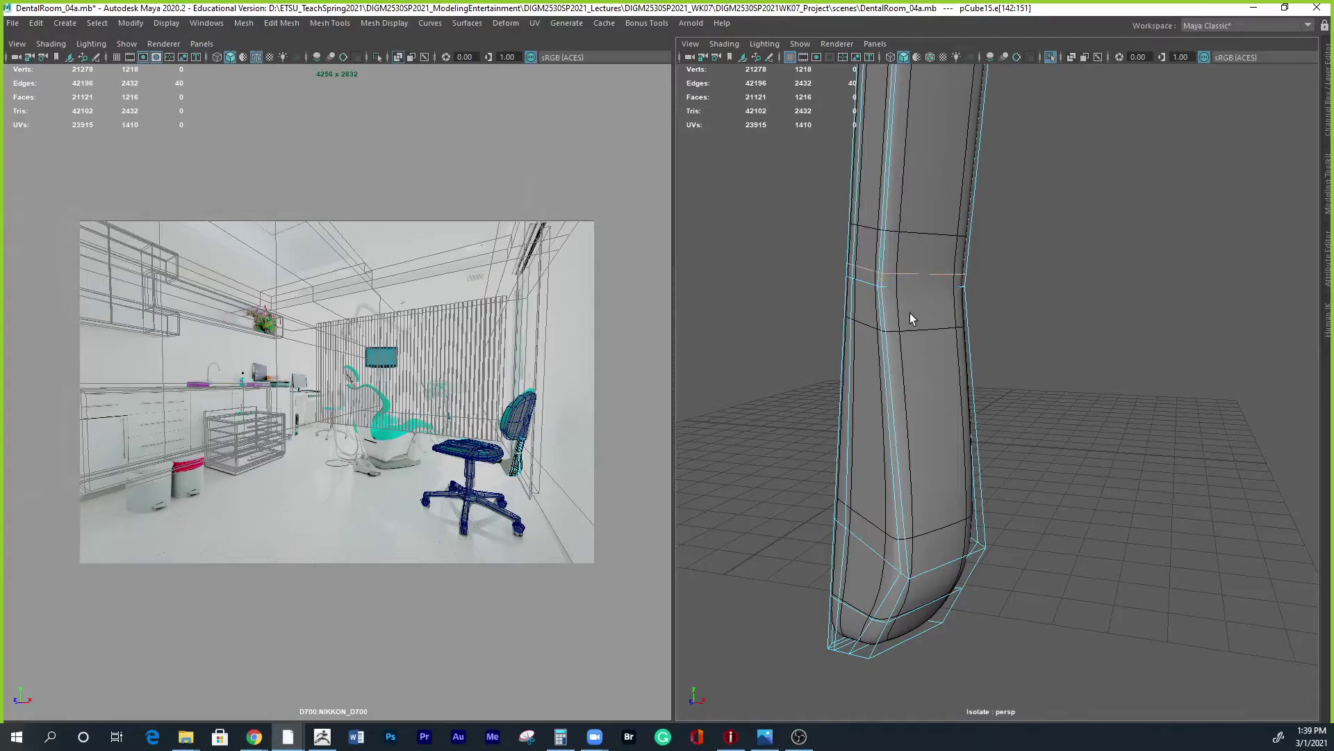
# Return the bracket to object mode and display it in full smooth preview.
pyautogui.scroll(-4, 959, 261)
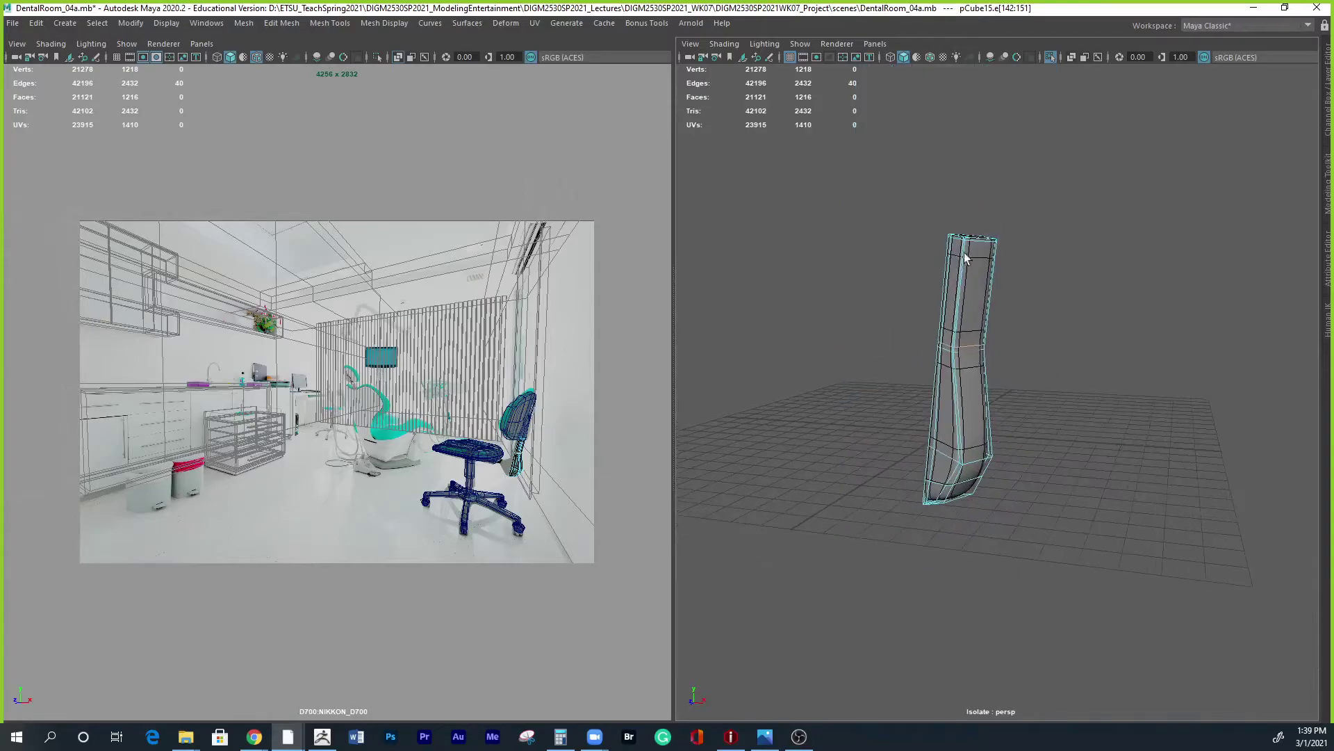
pyautogui.moveTo(980, 270); pyautogui.dragTo(1015, 256, button='right')
pyautogui.keyDown('alt'); pyautogui.moveTo(1046, 363); pyautogui.dragTo(1119, 384); pyautogui.keyUp('alt')
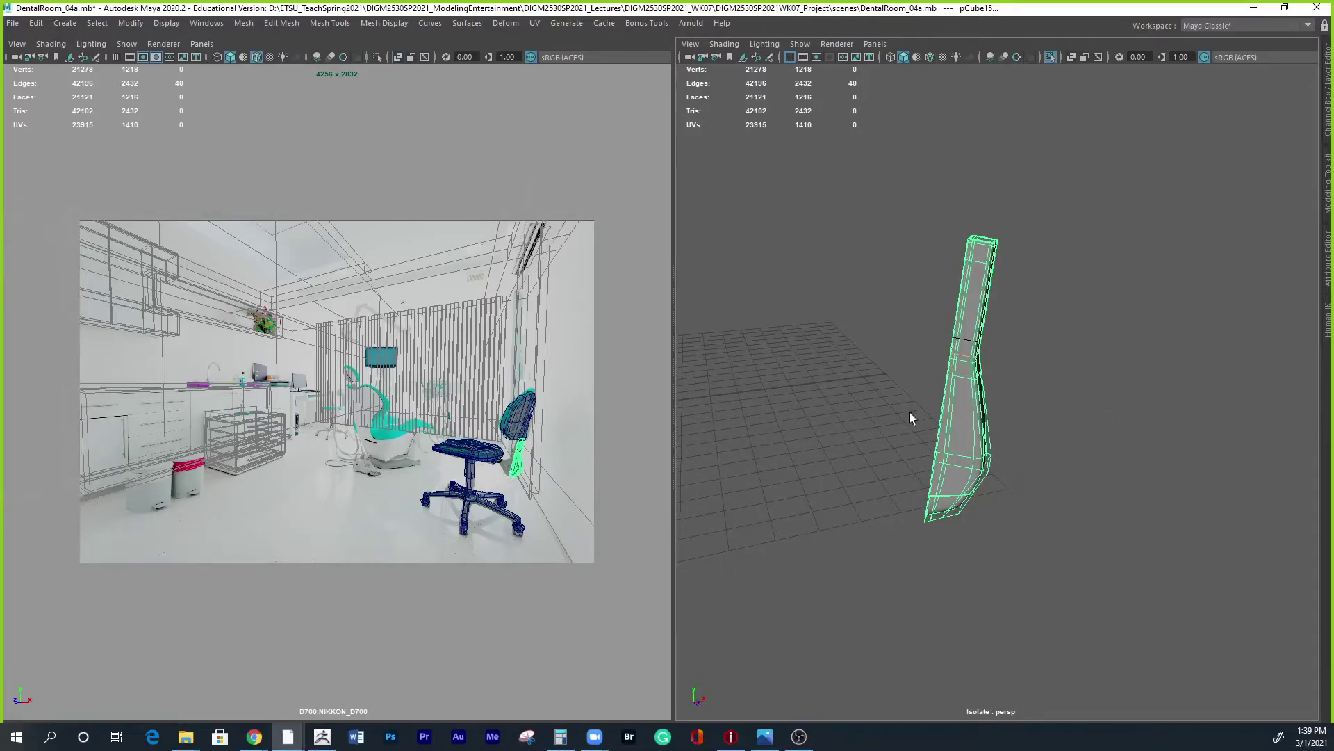
pyautogui.hotkey('ctrl', 'z')
pyautogui.moveTo(969, 369); pyautogui.dragTo(1023, 329, button='right')
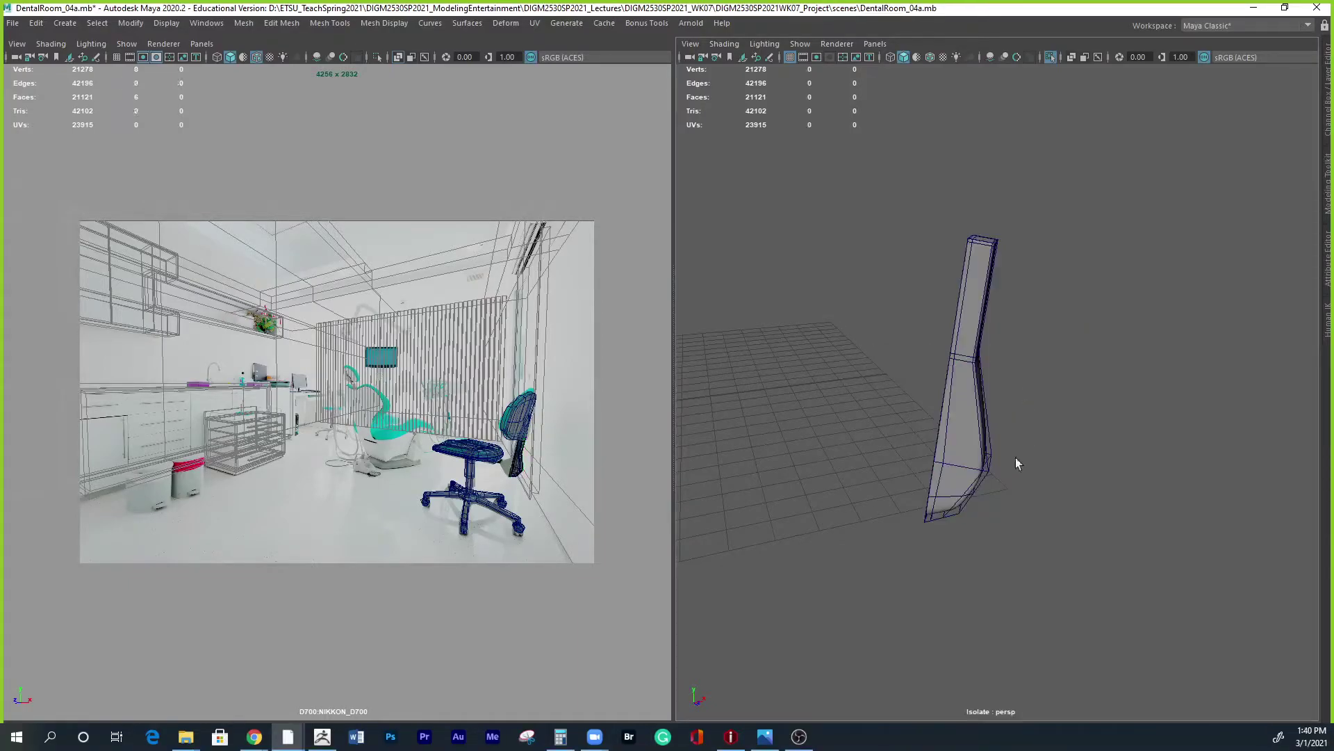
pyautogui.click(970, 432)
pyautogui.press('3')
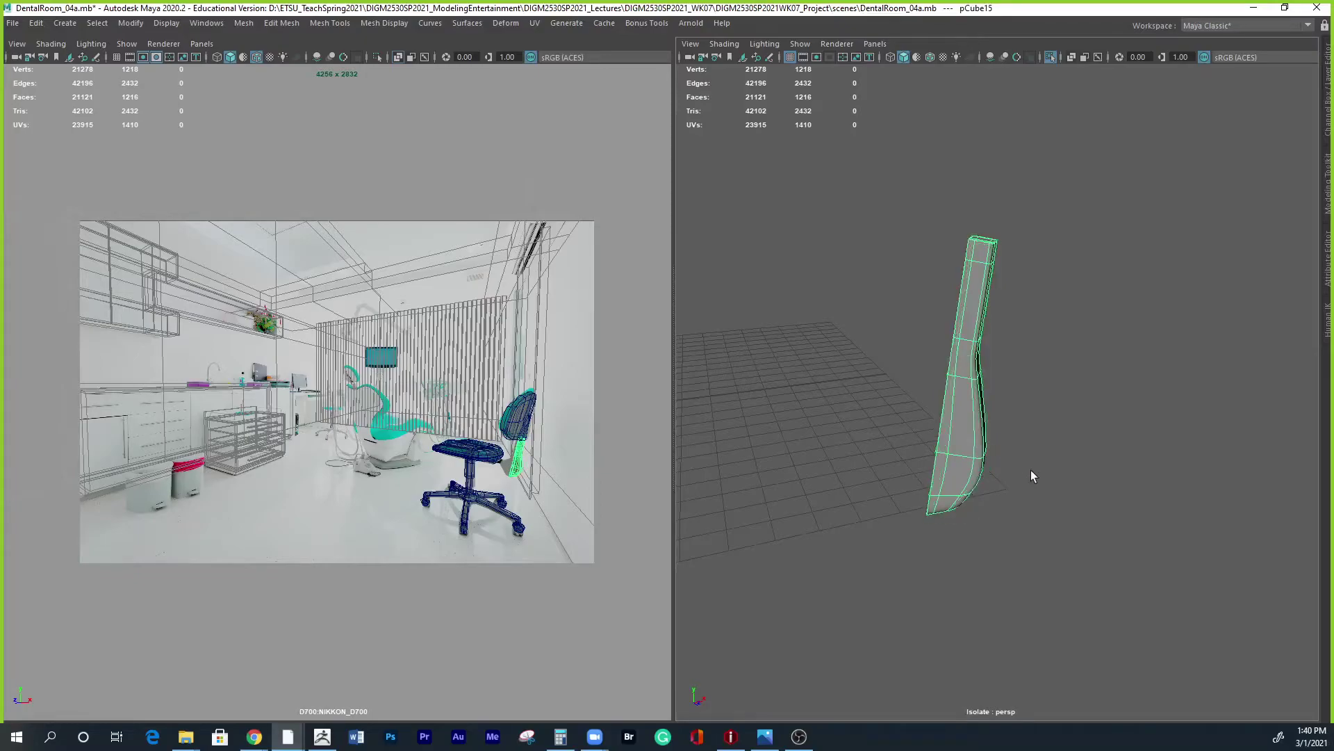
# Duplicate the bracket with the full interface restored, and undo the trial rotations of the copy.
pyautogui.hotkey('ctrl', 'd')
pyautogui.press('e')
pyautogui.moveTo(916, 387)
pyautogui.mouseDown()
pyautogui.moveTo(920, 410)
pyautogui.moveTo(899, 395)
pyautogui.moveTo(922, 399)
pyautogui.mouseUp()
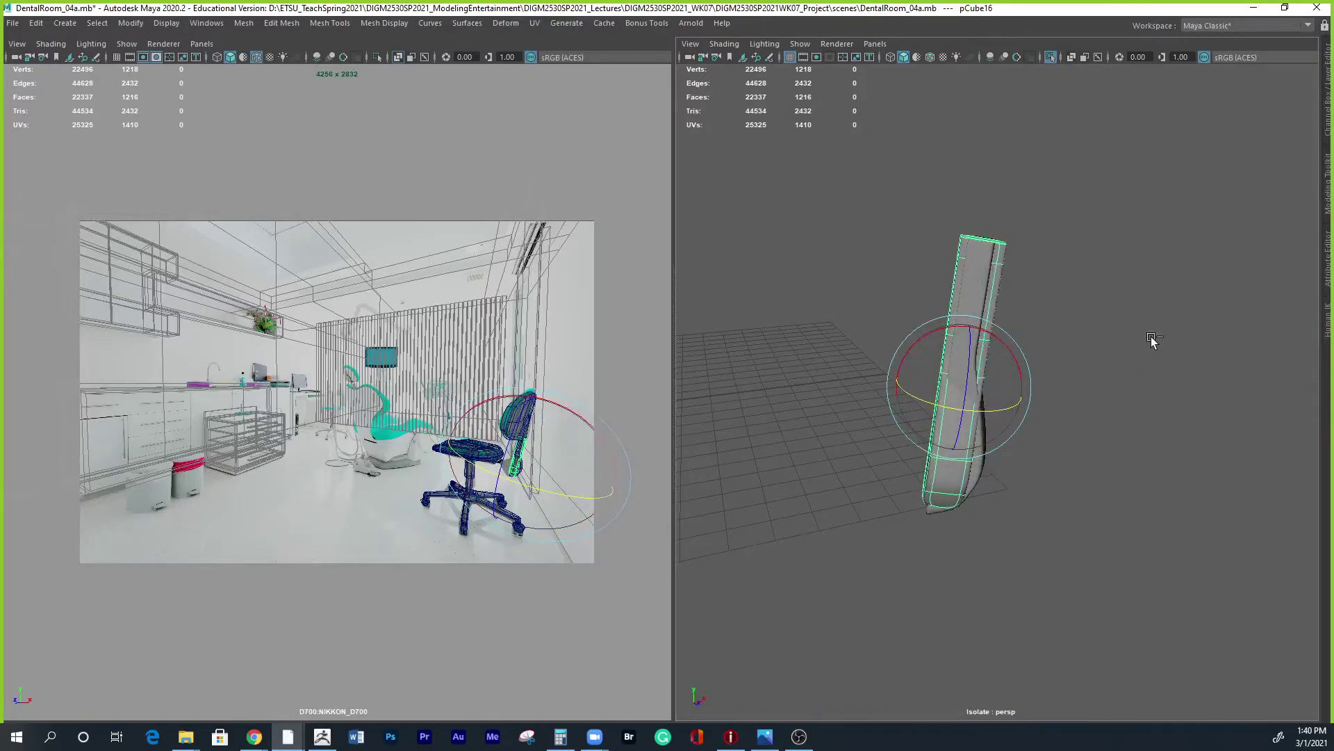
pyautogui.hotkey('ctrl', 'space')
pyautogui.moveTo(862, 405); pyautogui.dragTo(1056, 311)
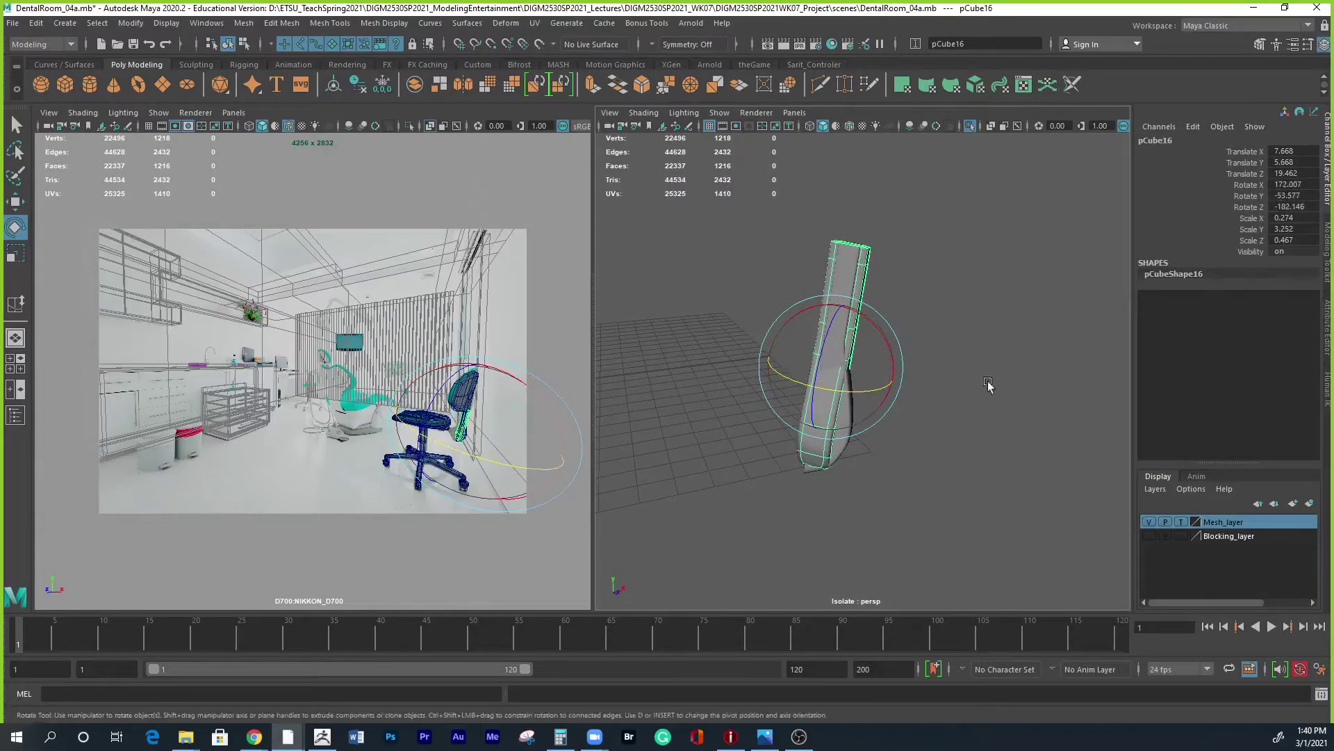
pyautogui.hotkey('ctrl', 'z')
pyautogui.hotkey('ctrl', 'z')
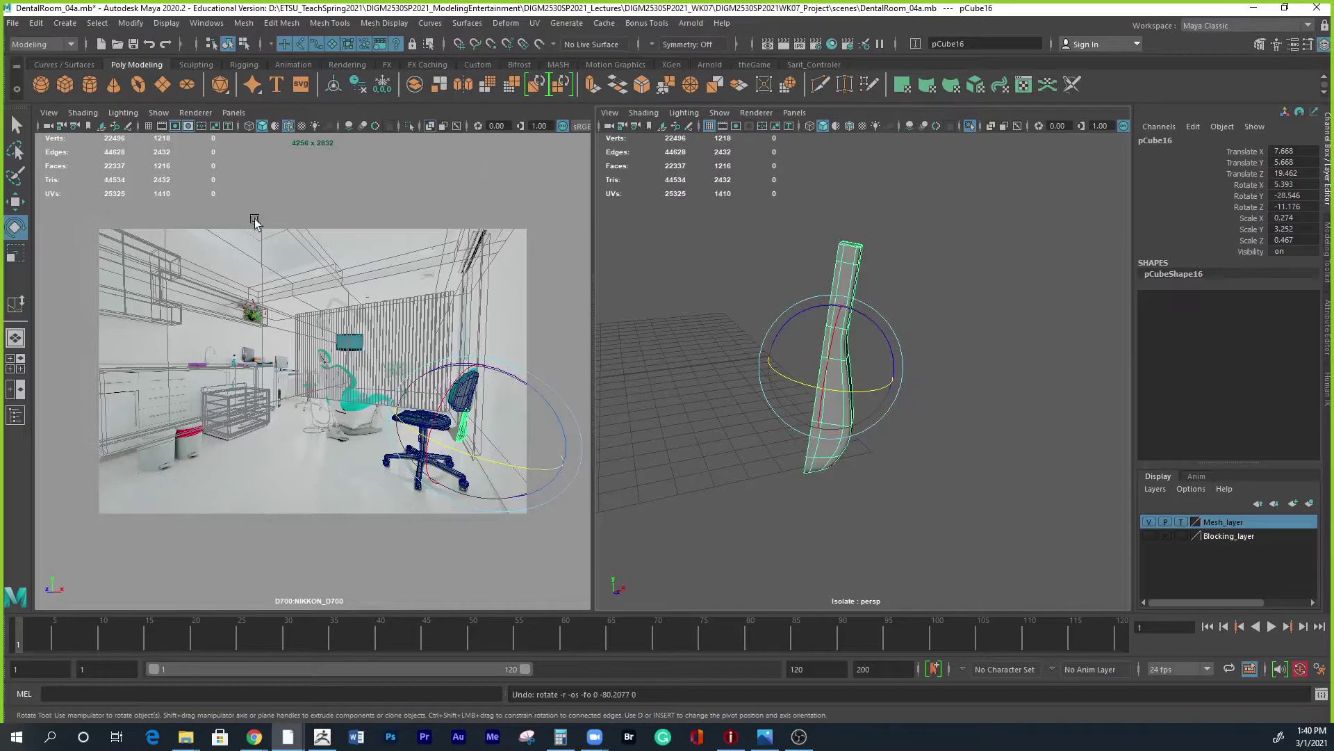
# Set the Rotate tool's axis orientation to Object and close its settings.
pyautogui.doubleClick(13, 228)
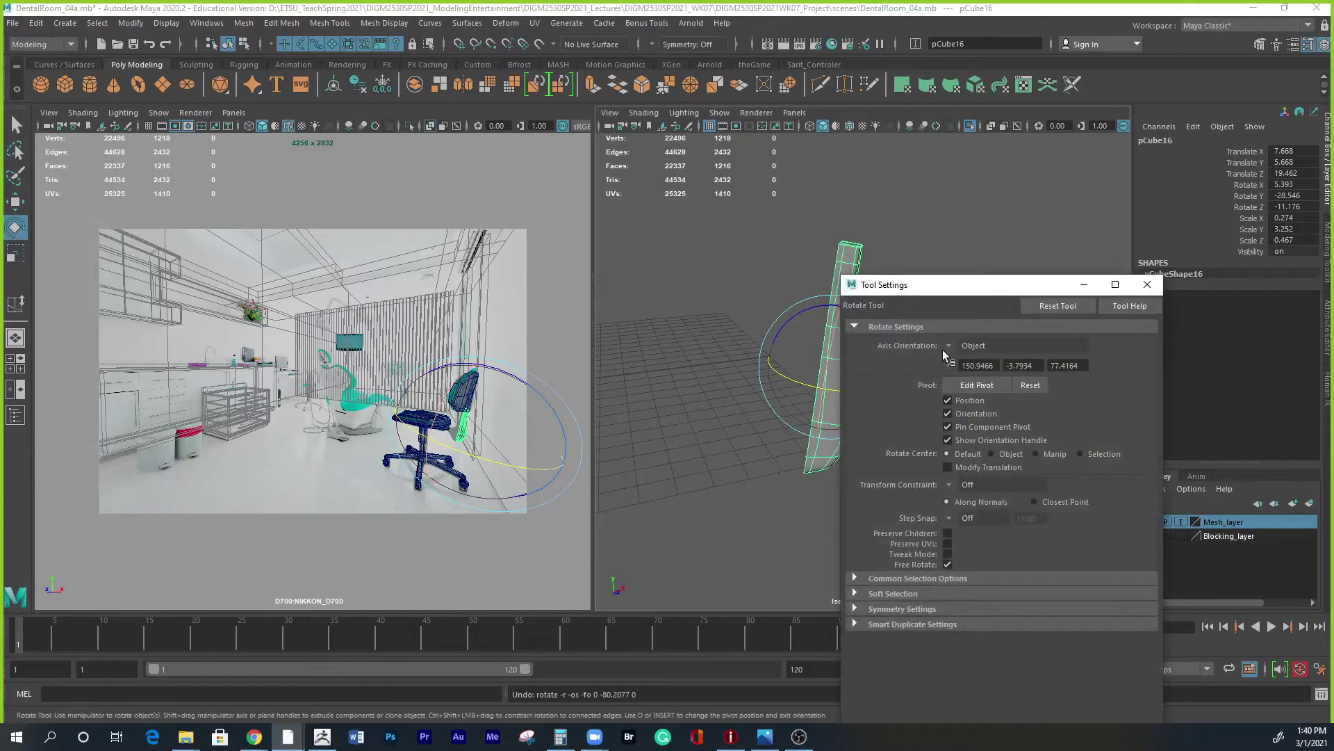
pyautogui.click(950, 349)
pyautogui.click(964, 355)
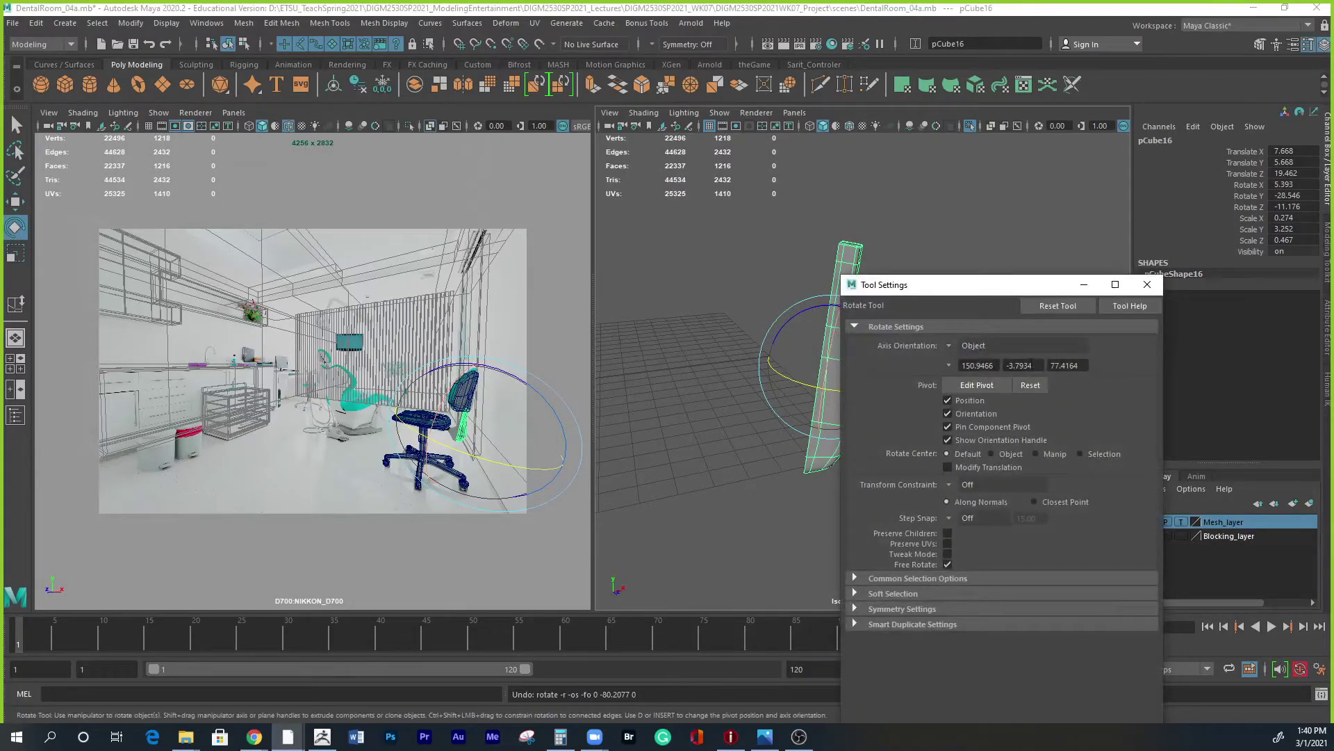
pyautogui.click(1147, 284)
# Rotate the duplicate bracket about its vertical axis and set its Rotate Z to -180.
pyautogui.moveTo(877, 429); pyautogui.dragTo(842, 388)
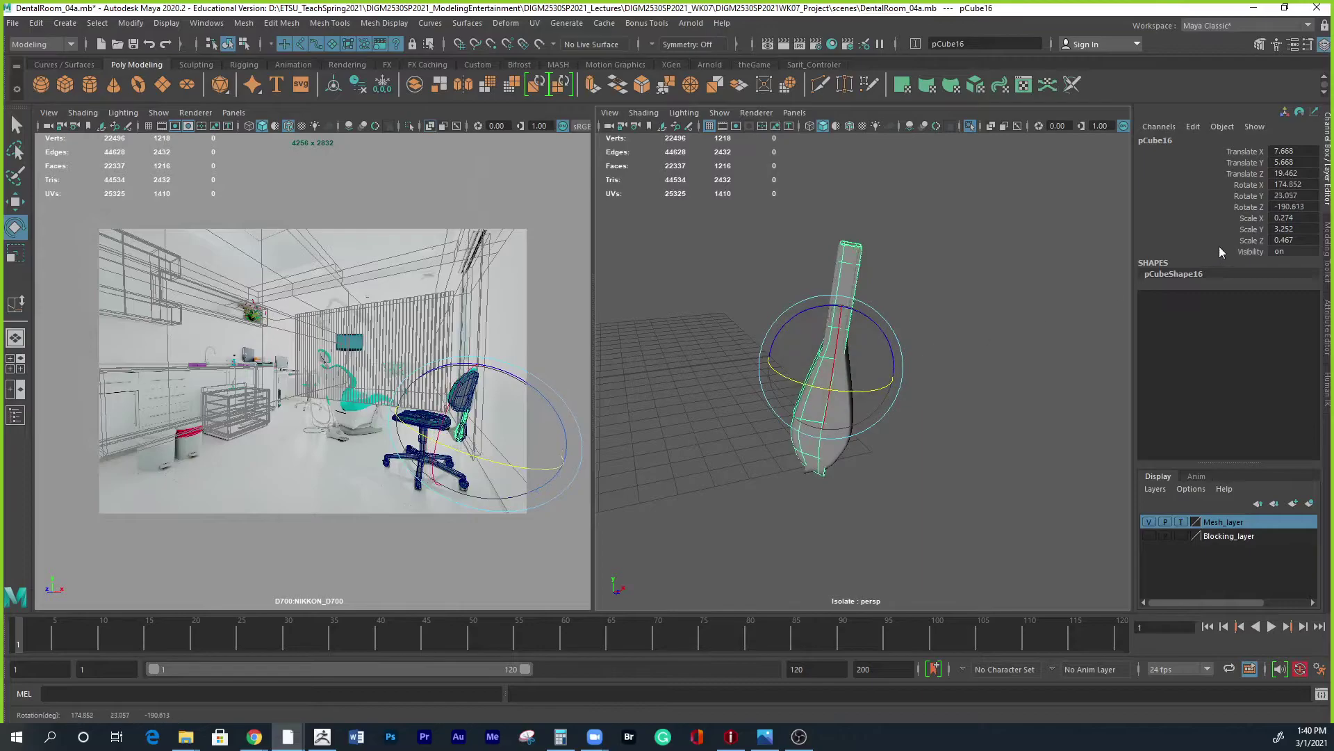
pyautogui.doubleClick(1304, 207)
pyautogui.press('Return')
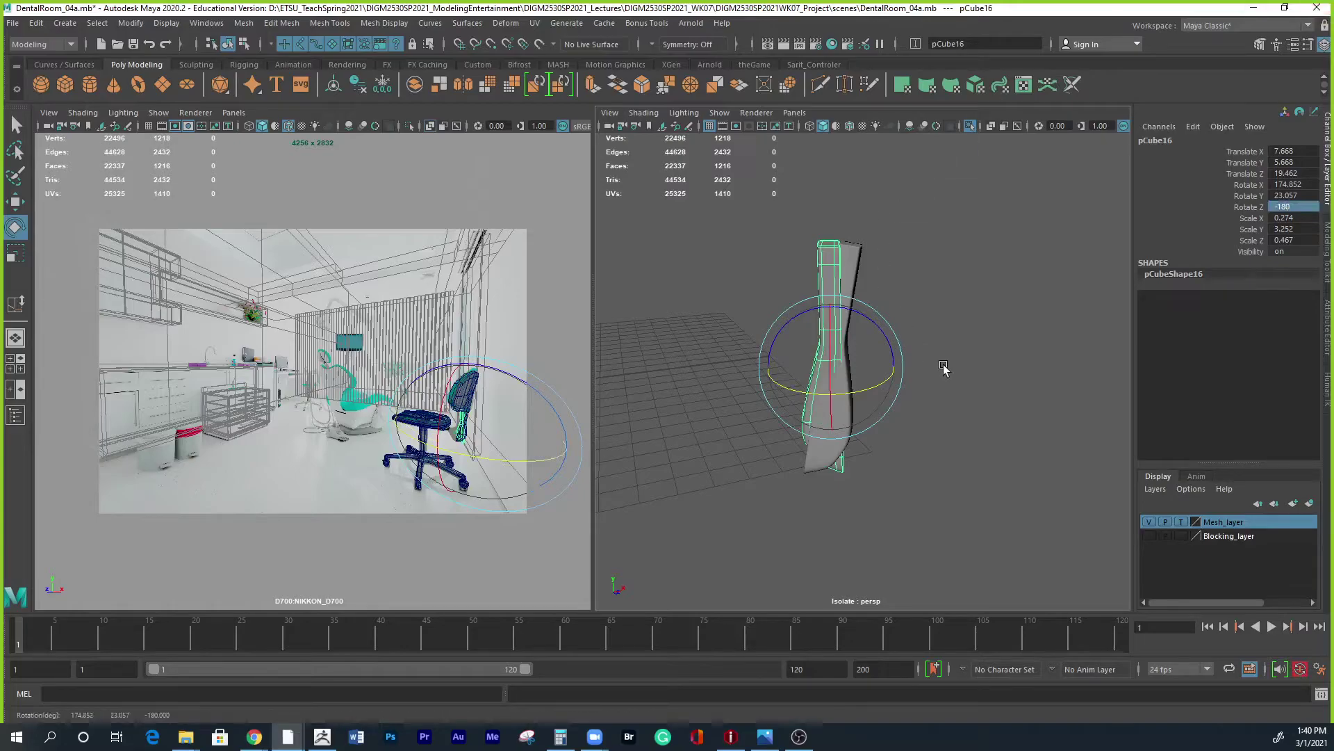
# Undo the duplicate bracket's last rotations and try setting its Rotate X to 180.
pyautogui.hotkey('ctrl', 'z')
pyautogui.hotkey('ctrl', 'z')
pyautogui.hotkey('ctrl', 'z')
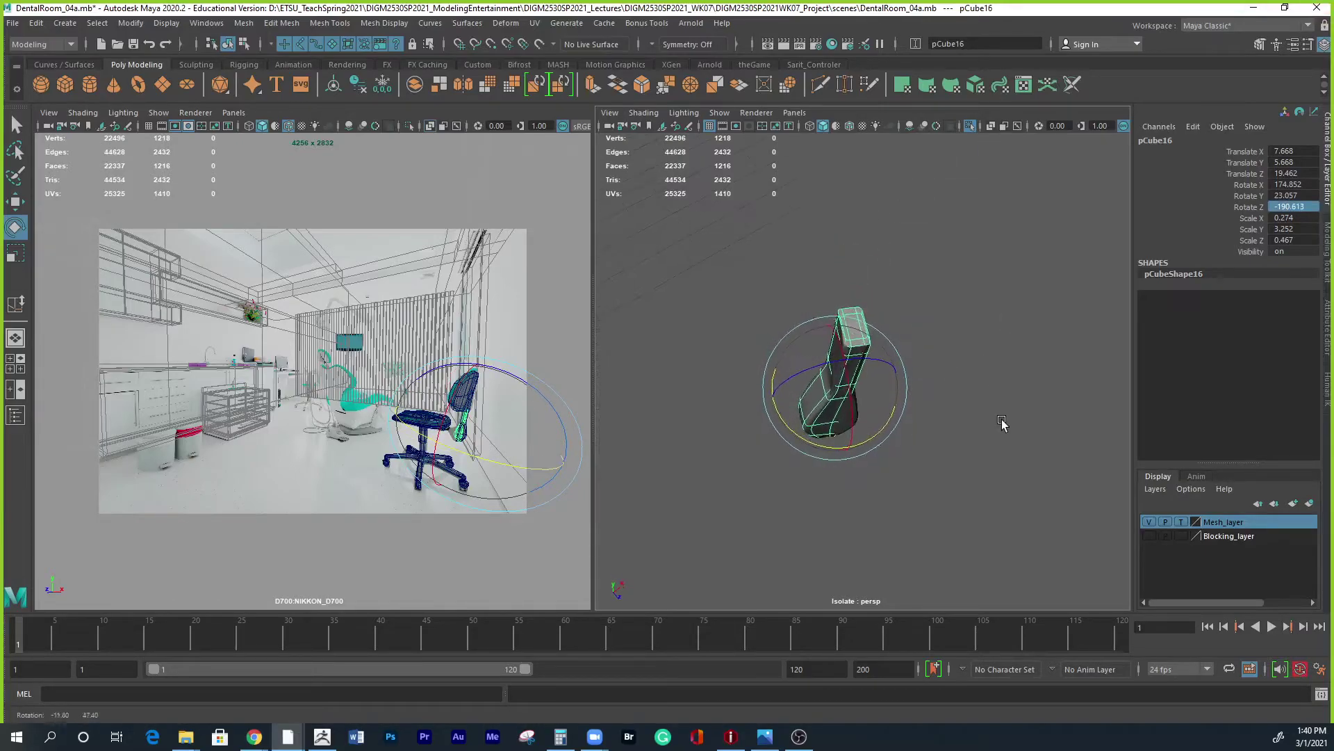
pyautogui.doubleClick(1292, 185)
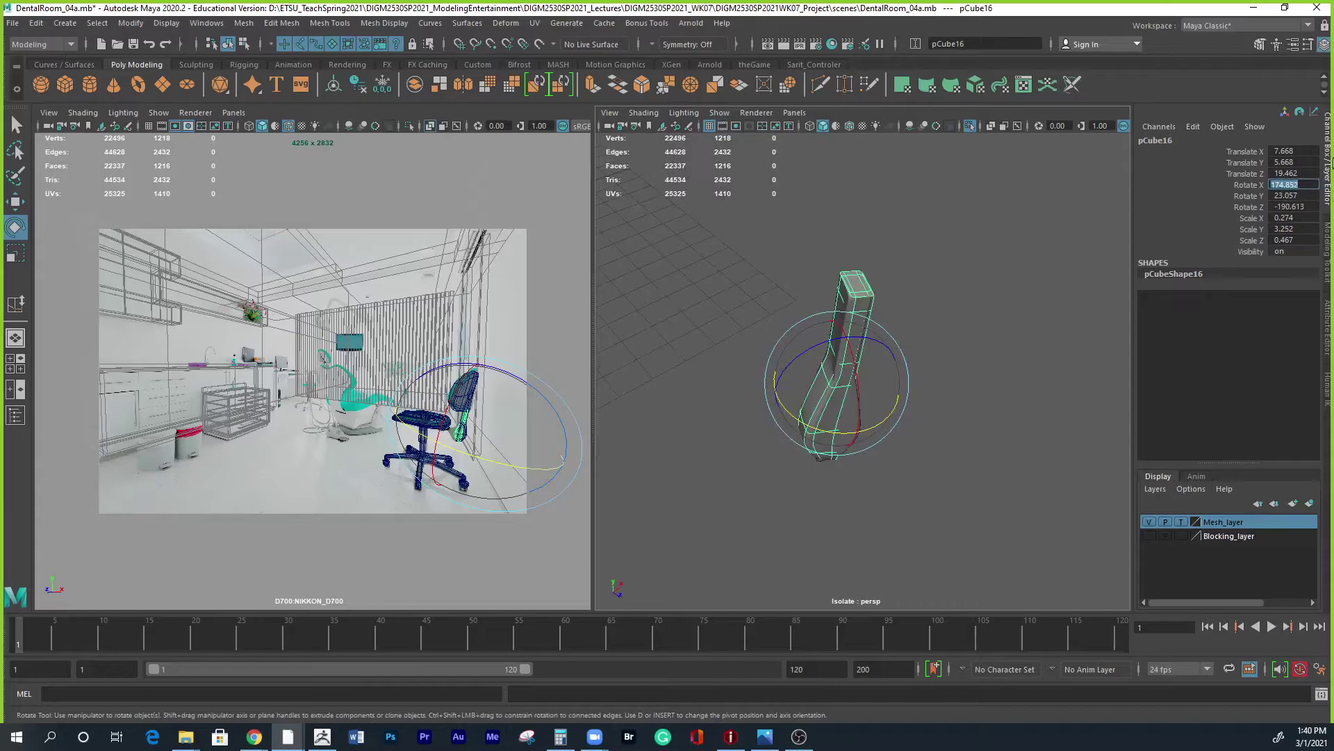
pyautogui.write('180')
pyautogui.press('Return')
pyautogui.keyDown('alt'); pyautogui.moveTo(934, 347); pyautogui.dragTo(1033, 387); pyautogui.keyUp('alt')
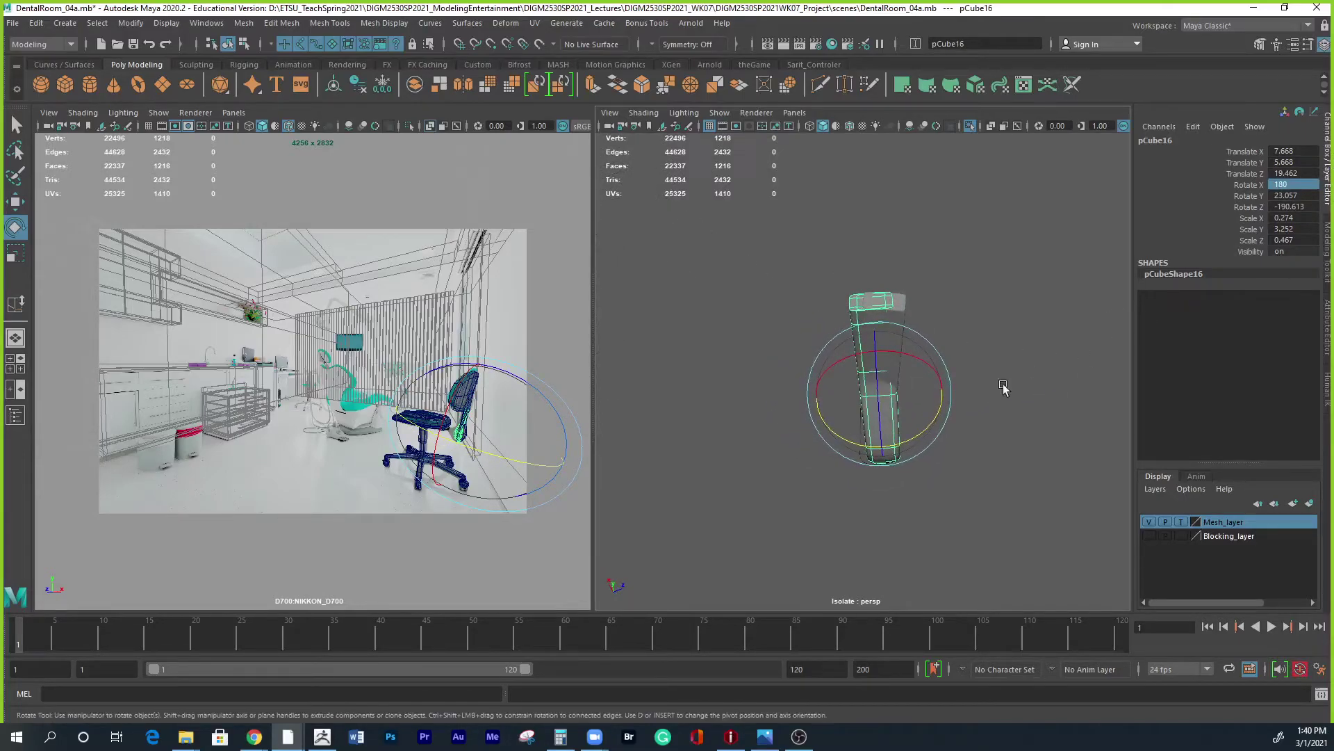
# Undo all trial rotations of the duplicate bracket back to its original orientation.
pyautogui.moveTo(914, 357)
pyautogui.mouseDown()
pyautogui.moveTo(926, 363)
pyautogui.moveTo(857, 378)
pyautogui.moveTo(904, 363)
pyautogui.mouseUp()
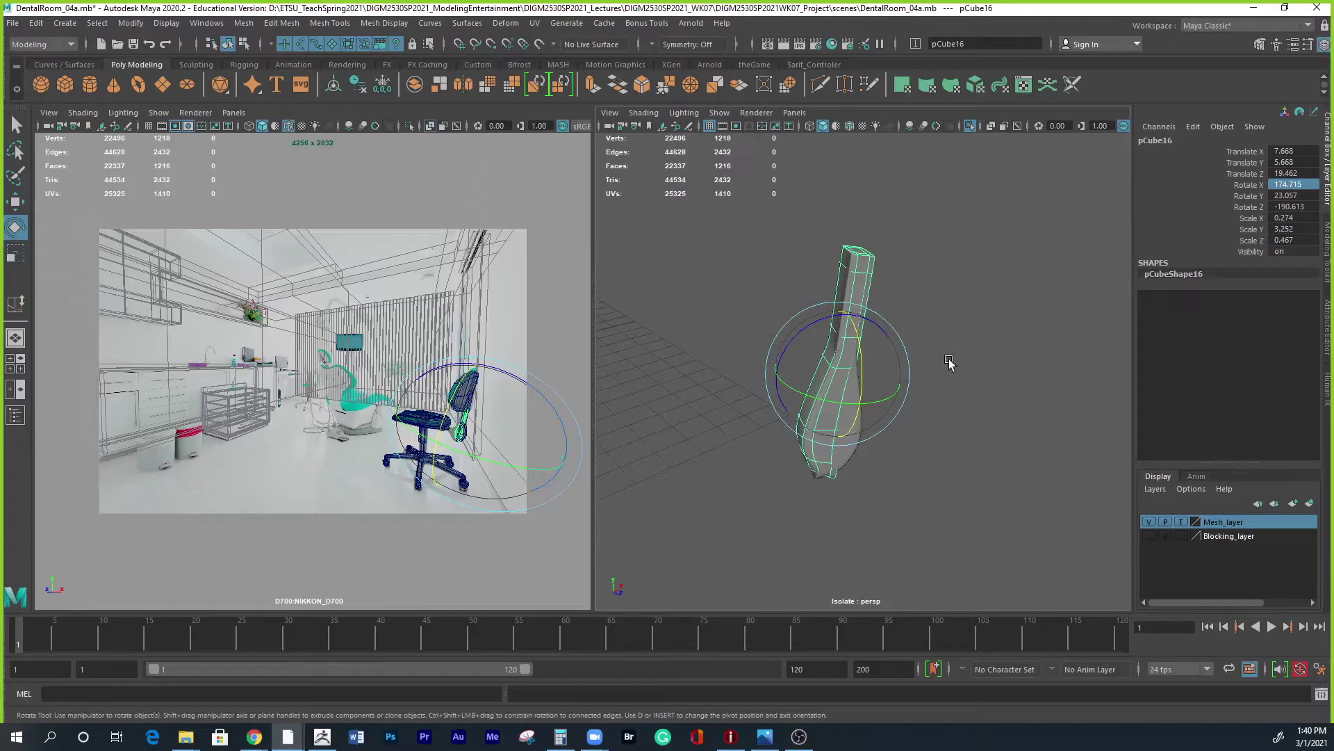
pyautogui.hotkey('ctrl', 'z')
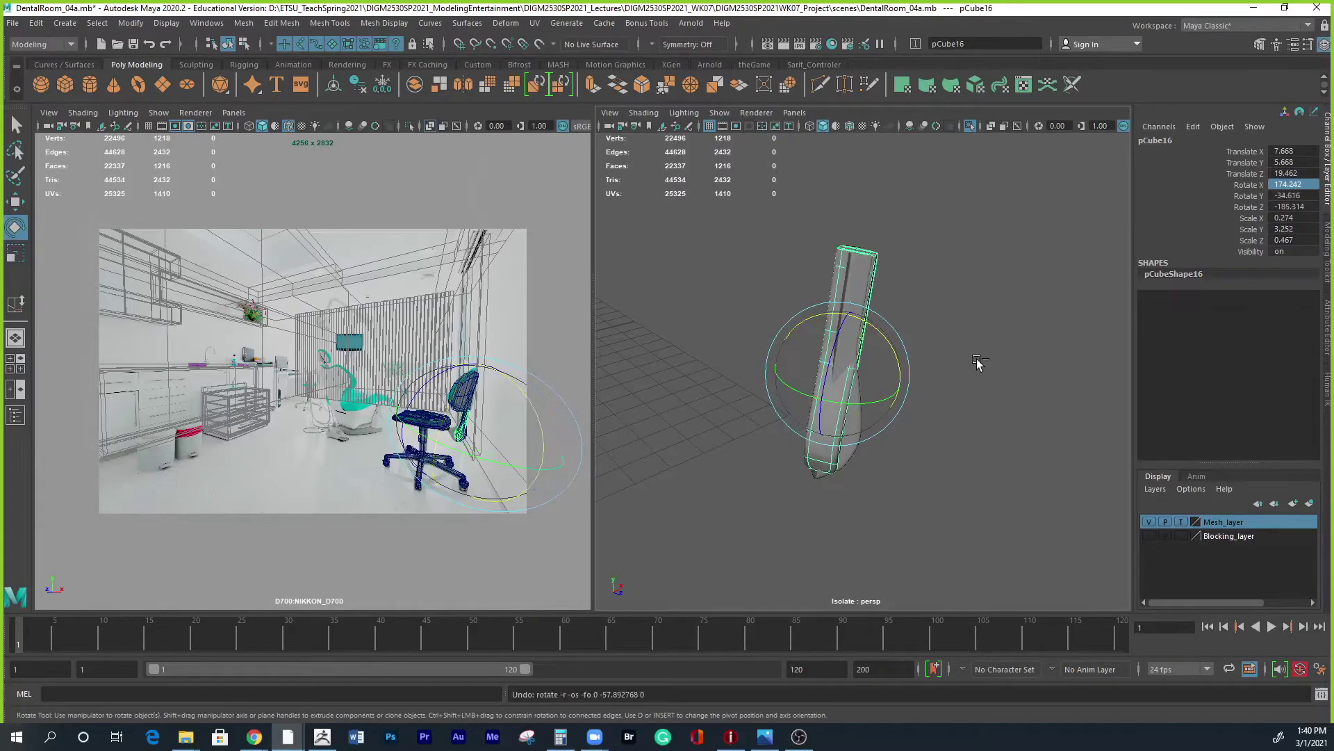
pyautogui.hotkey('ctrl', 'z')
pyautogui.hotkey('ctrl', 'z')
pyautogui.moveTo(962, 393); pyautogui.dragTo(928, 410)
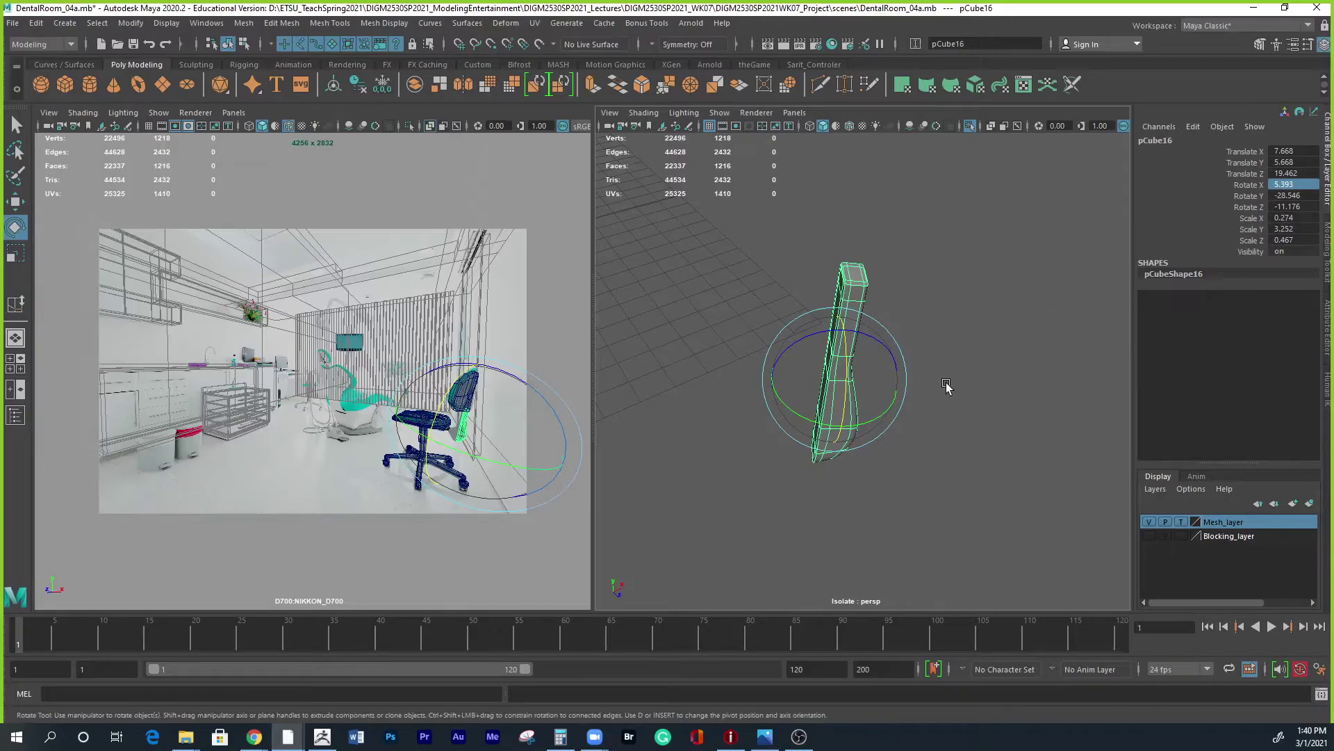
# Mirror the duplicate bracket by setting its Scale X to -0.274.
pyautogui.press('w')
pyautogui.keyDown('alt'); pyautogui.moveTo(959, 403); pyautogui.dragTo(865, 419); pyautogui.keyUp('alt')
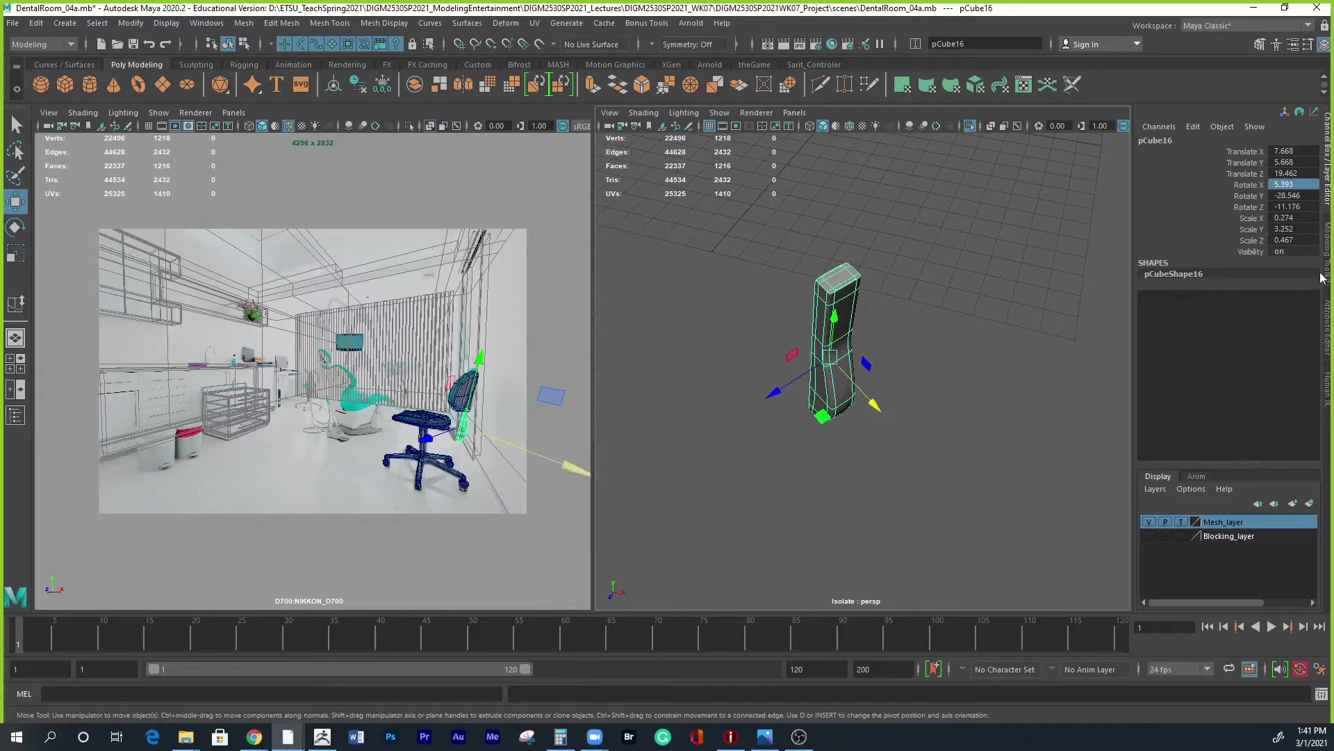
pyautogui.doubleClick(1289, 219)
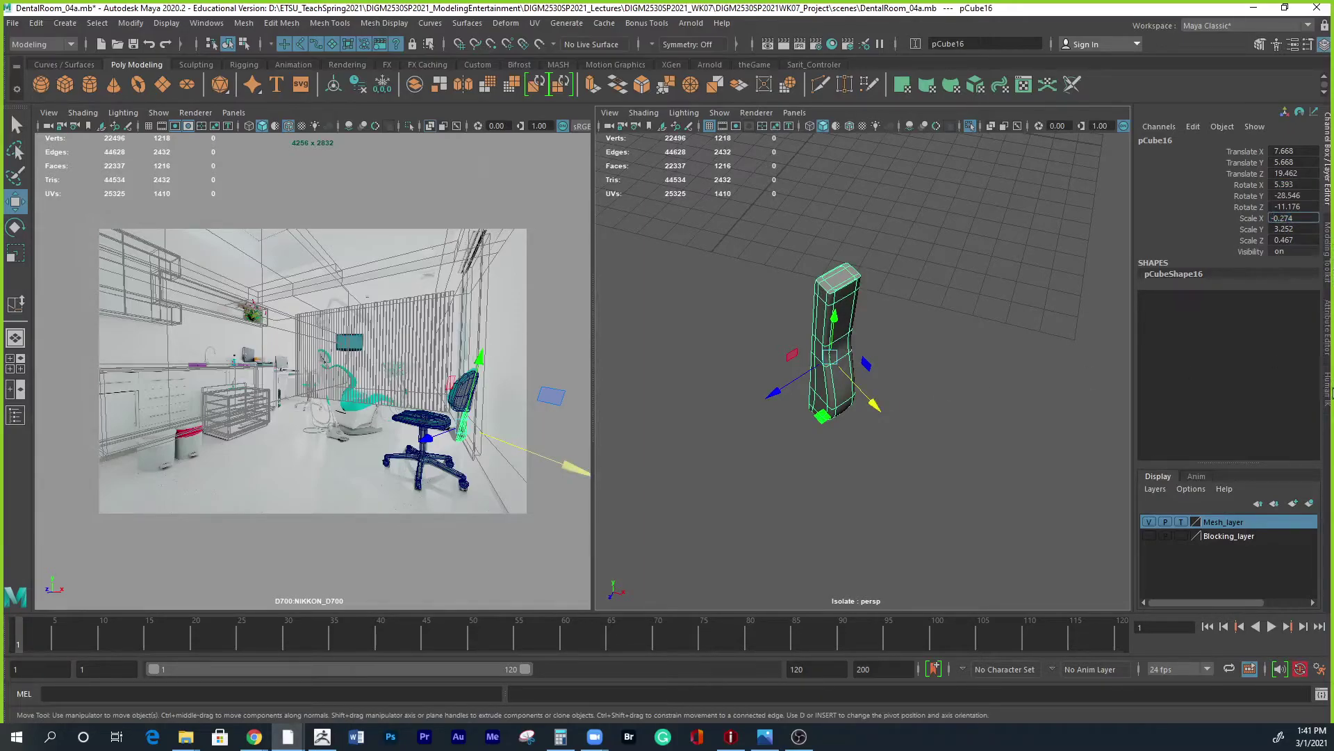
pyautogui.write('-0.274')
pyautogui.press('Return')
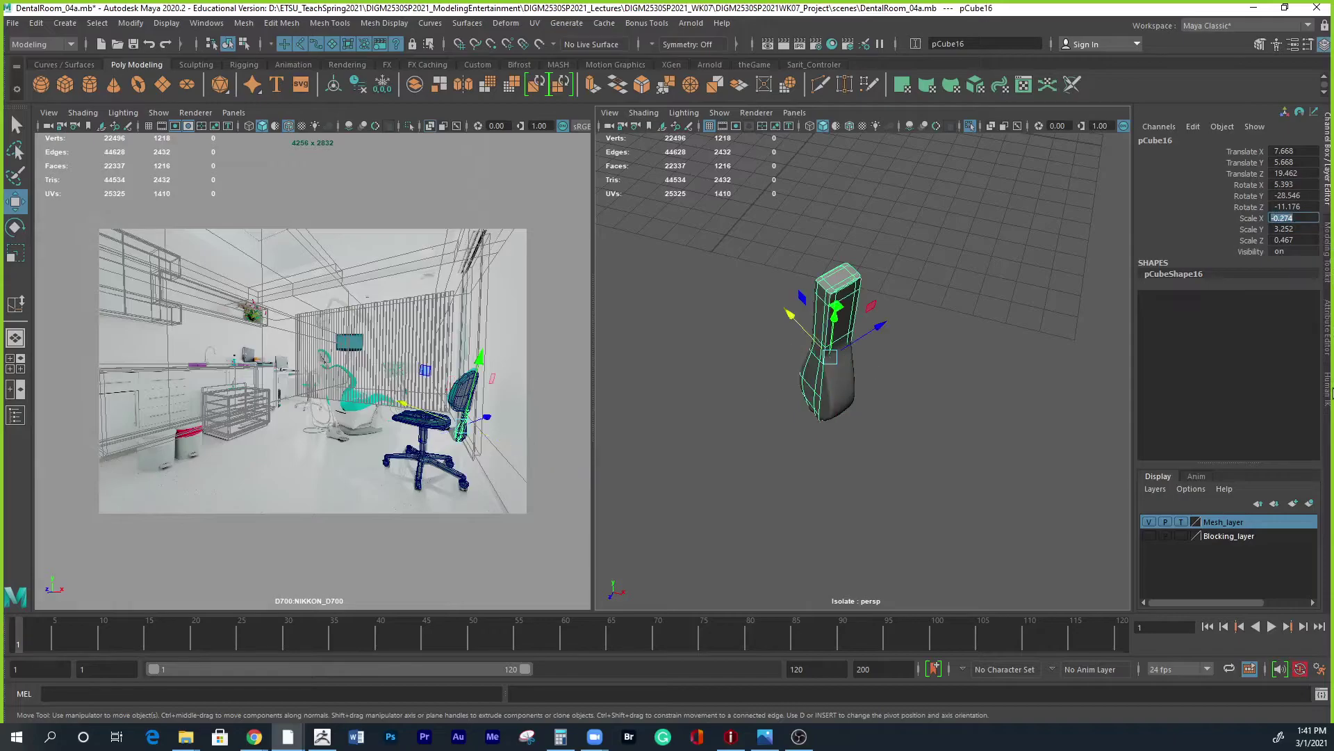
pyautogui.keyDown('alt'); pyautogui.moveTo(953, 526); pyautogui.dragTo(987, 526); pyautogui.keyUp('alt')
# Shift the mirrored half sideways from the original bracket and check its placement in the enlarged camera view.
pyautogui.moveTo(771, 400); pyautogui.dragTo(758, 402)
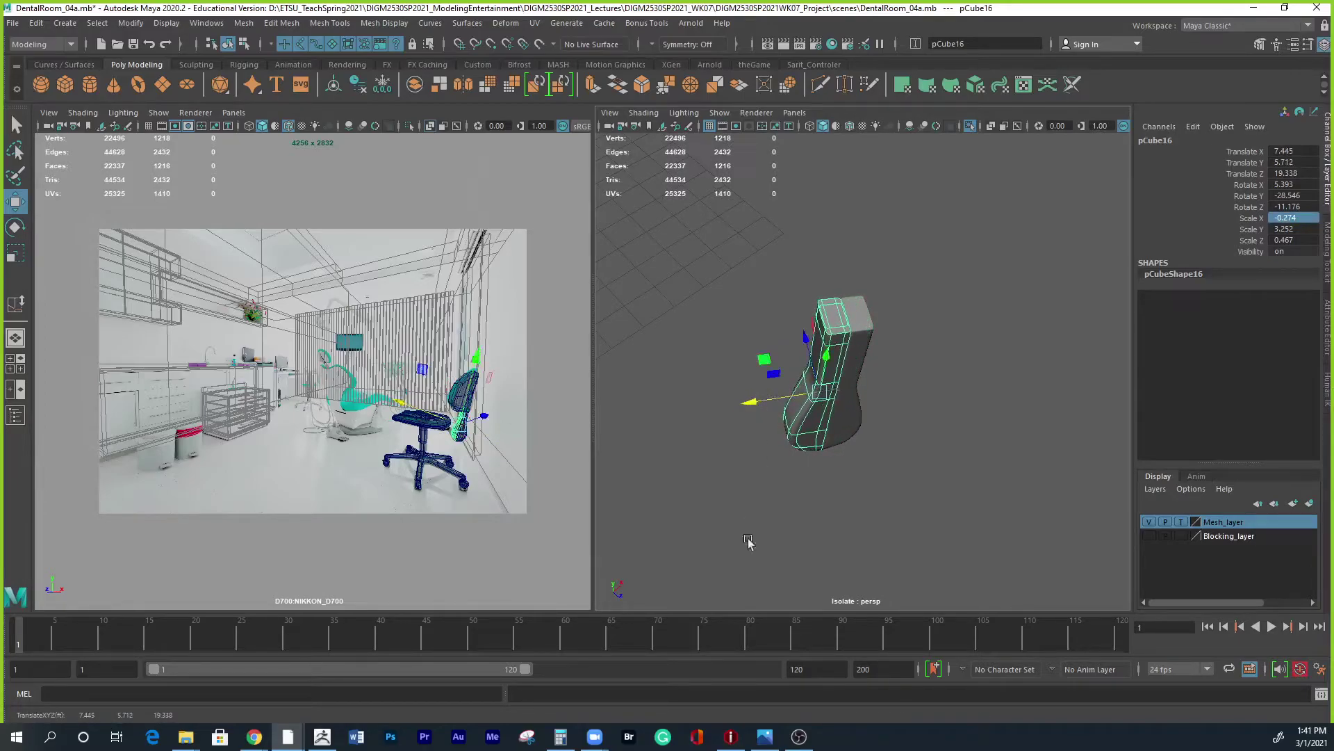
pyautogui.press('space')
pyautogui.hotkey('ctrl', 'space')
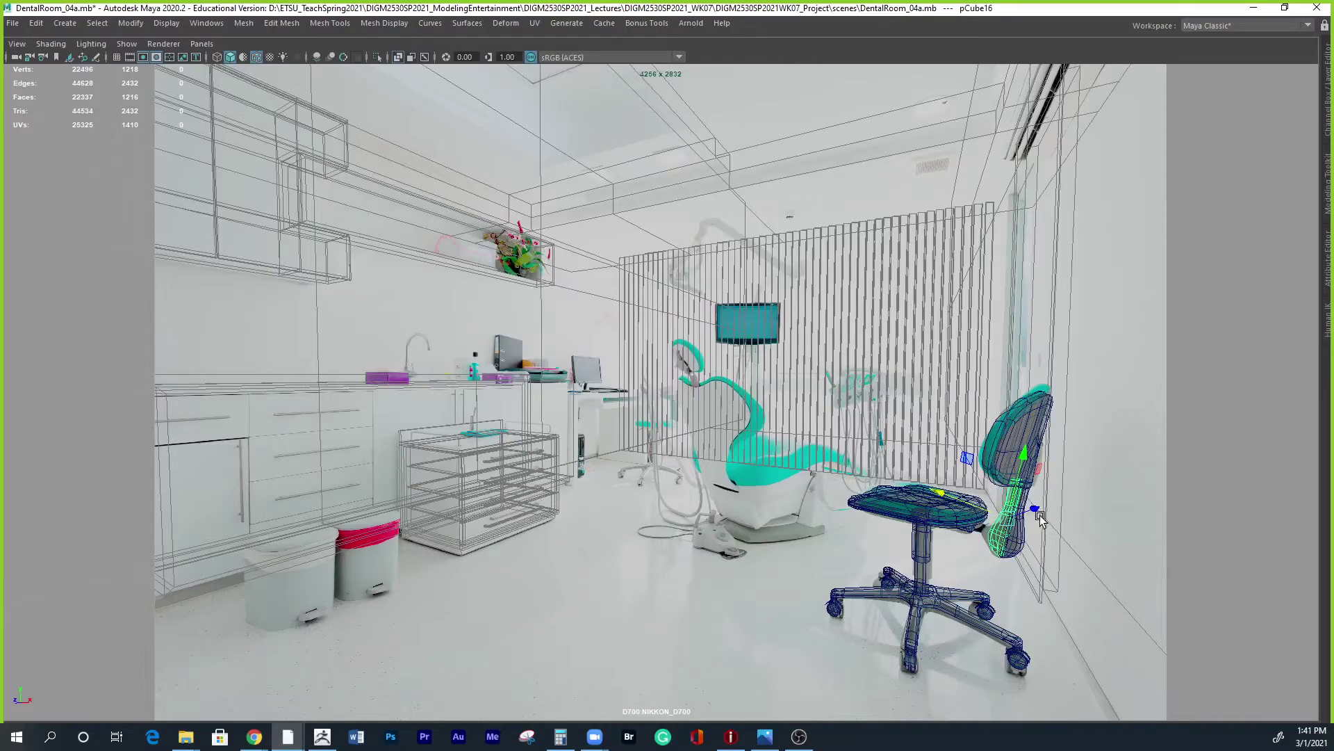
pyautogui.press('space')
pyautogui.keyDown('alt'); pyautogui.moveTo(1028, 378); pyautogui.dragTo(962, 381); pyautogui.keyUp('alt')
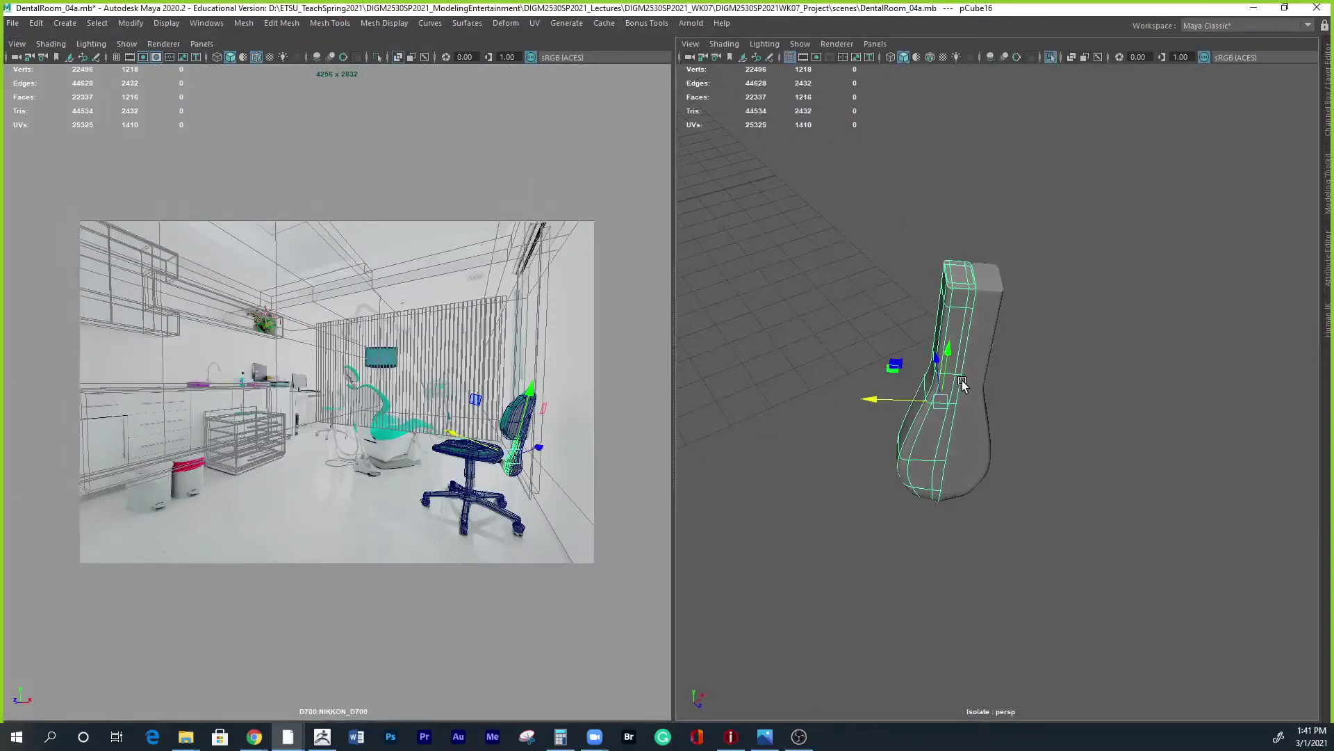
# Show the mirrored half with its smoothing cage, narrow its upper arm by moving the outer vertices inward, and compare it with the reference photo.
pyautogui.press('2')
pyautogui.scroll(3, 962, 421)
pyautogui.keyDown('alt'); pyautogui.moveTo(958, 425); pyautogui.dragTo(951, 355); pyautogui.keyUp('alt')
pyautogui.rightClick(936, 168)
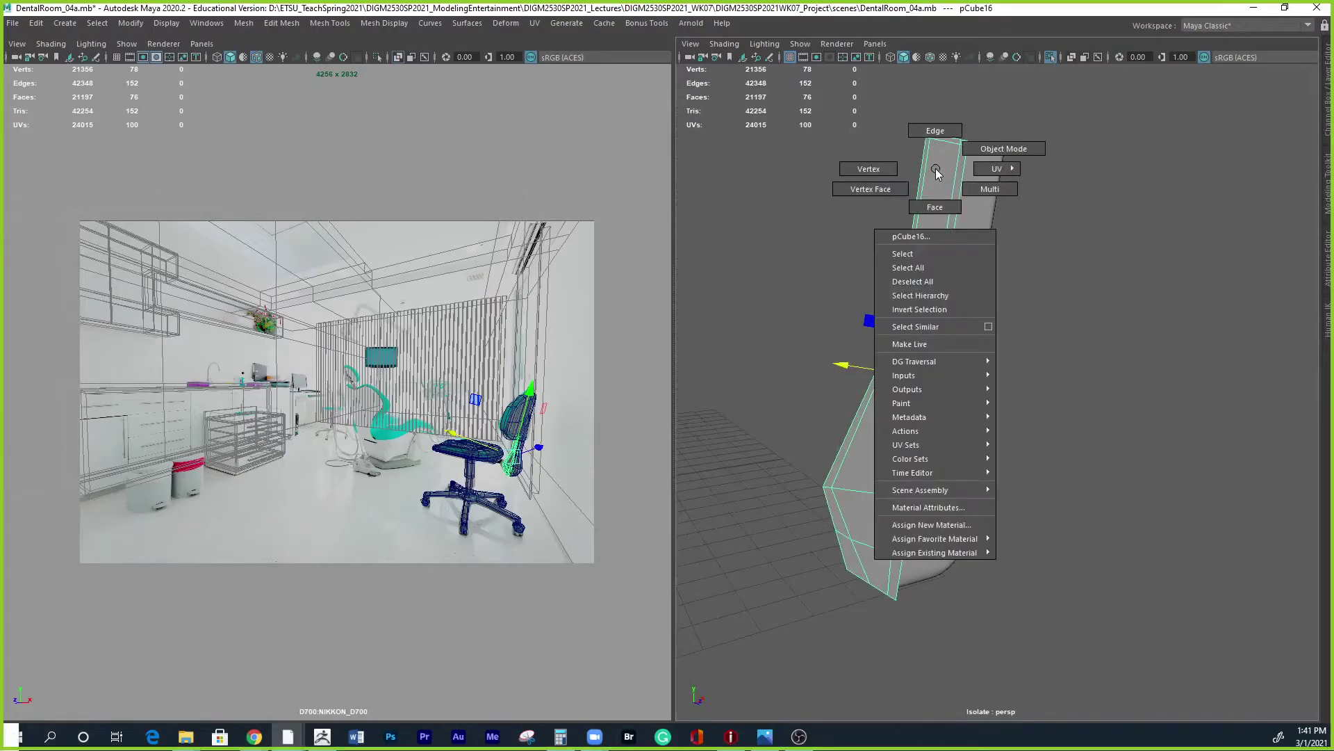
pyautogui.click(860, 170)
pyautogui.moveTo(868, 98); pyautogui.dragTo(1146, 230)
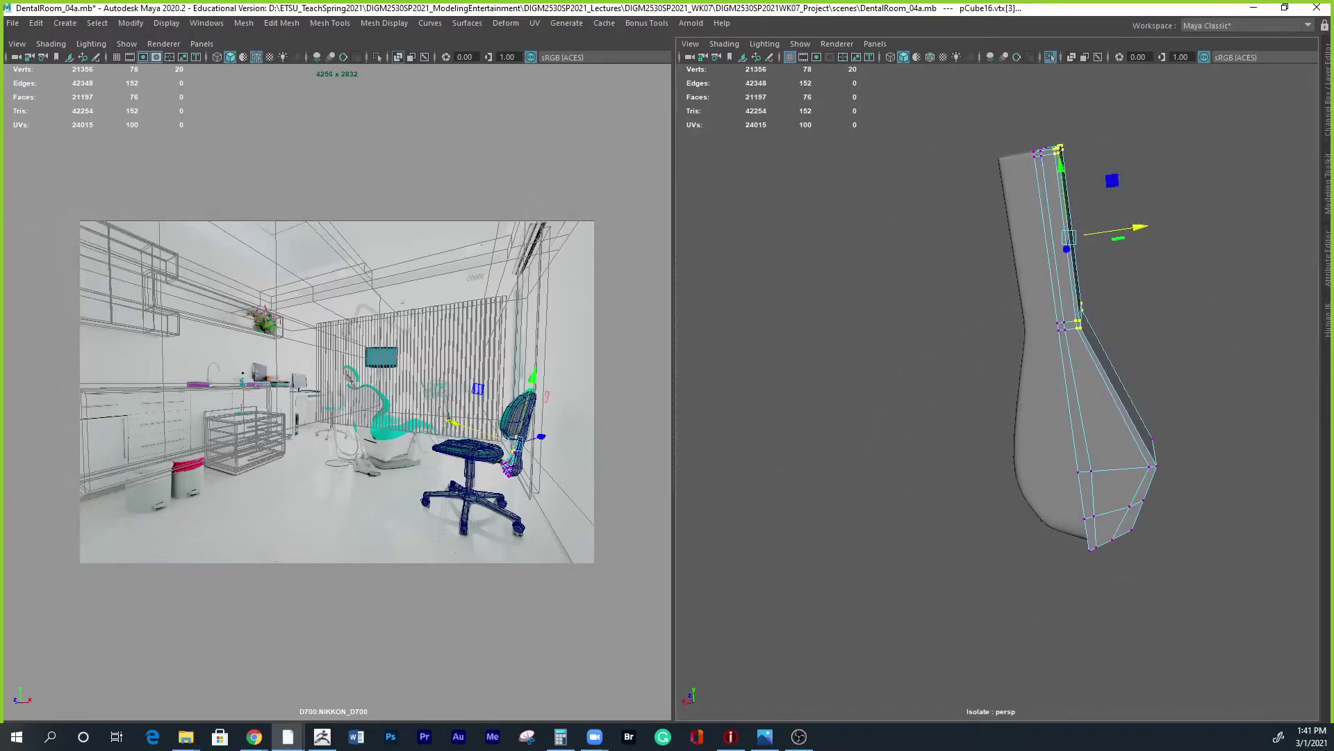
pyautogui.click(774, 738)
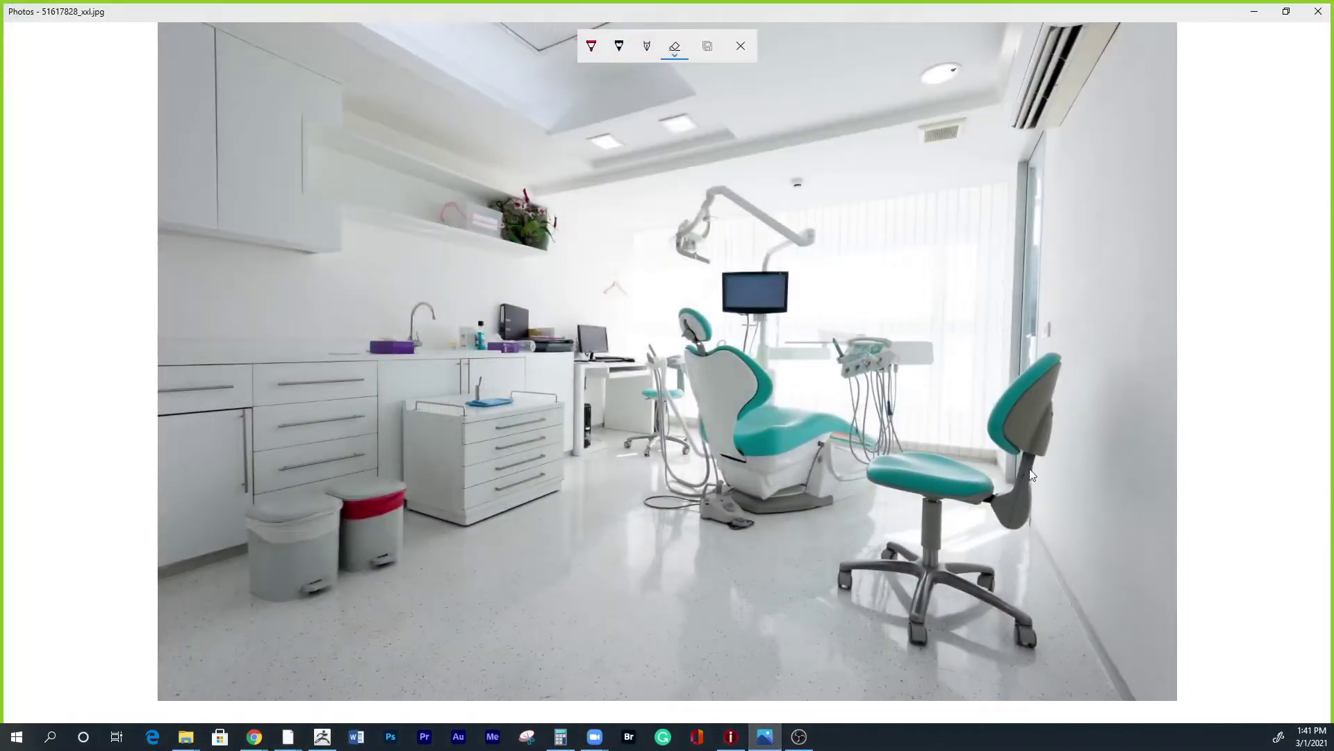
pyautogui.click(1253, 14)
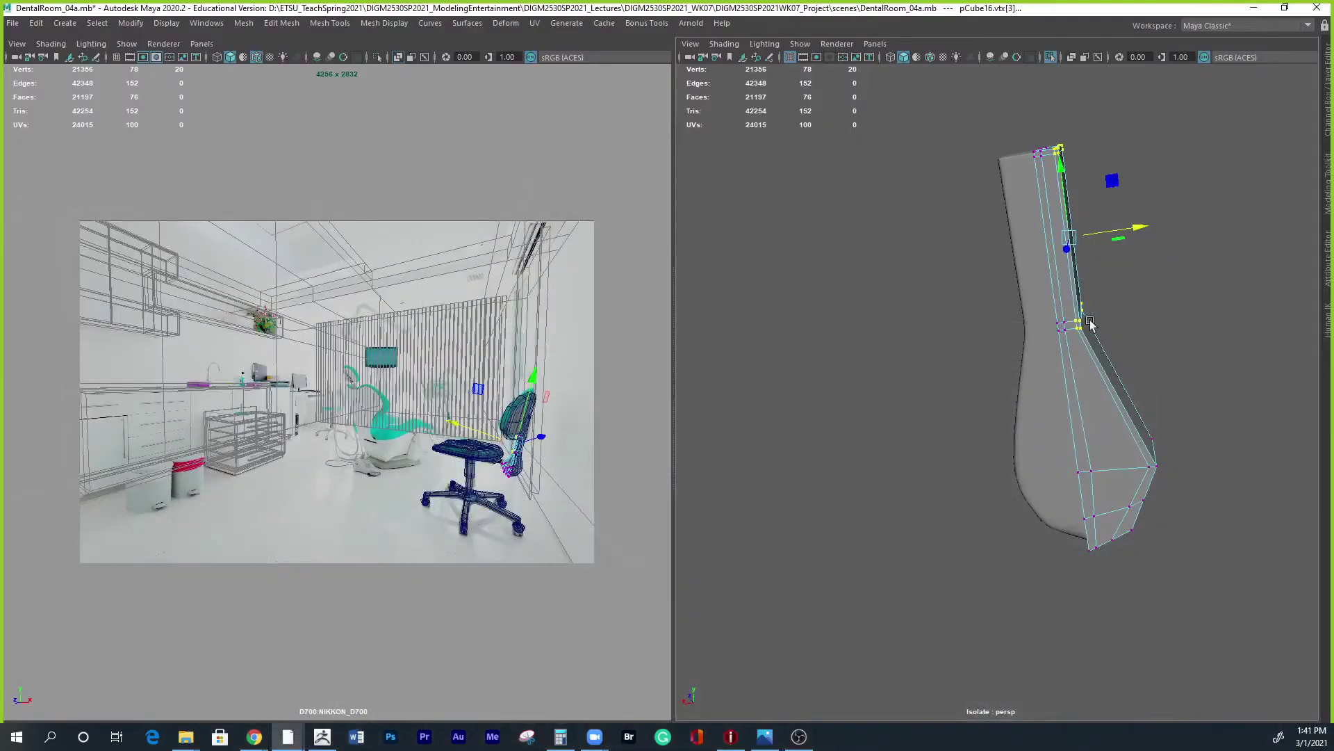
# Move the vertex rows at the mirrored half's neck downward and check the shape through the room camera.
pyautogui.moveTo(1090, 293); pyautogui.dragTo(1012, 373)
pyautogui.keyDown('alt'); pyautogui.moveTo(1184, 398); pyautogui.dragTo(1022, 393); pyautogui.keyUp('alt')
pyautogui.moveTo(1033, 283); pyautogui.dragTo(1040, 368)
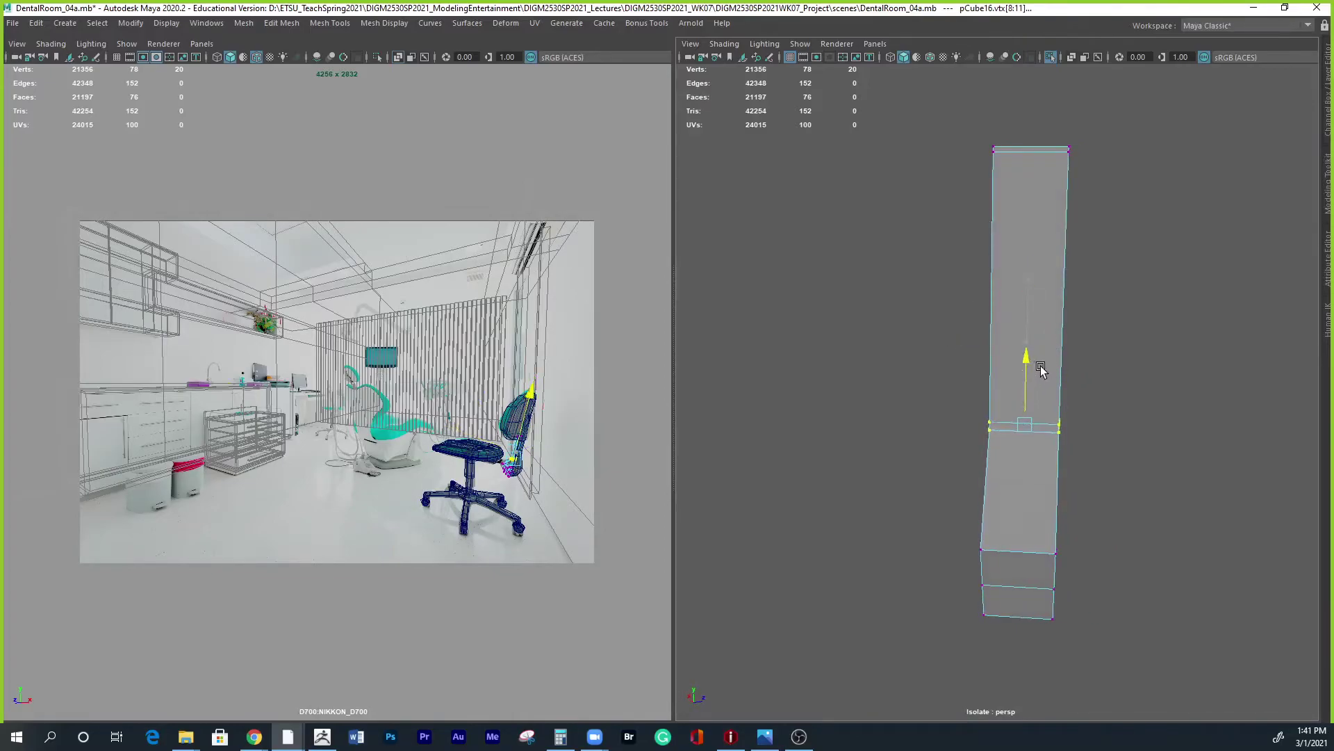
pyautogui.press('space')
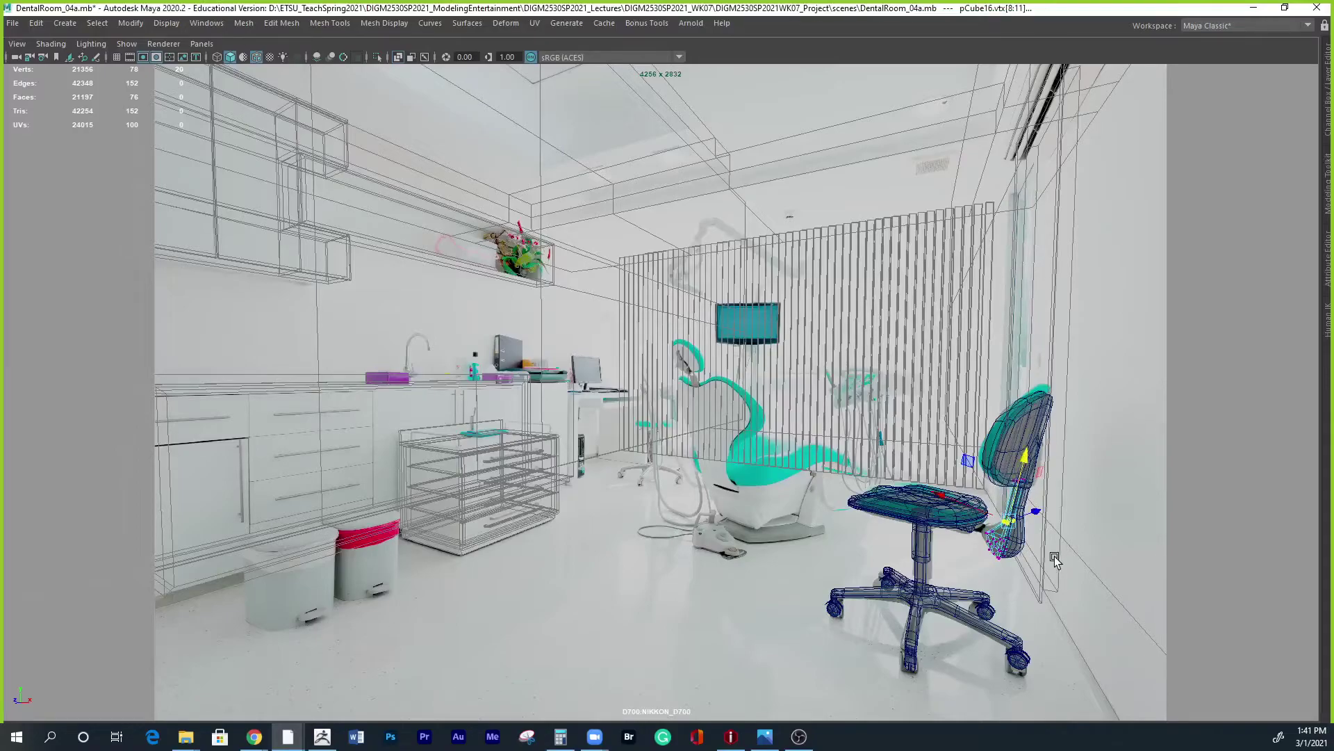
pyautogui.press('space')
# Pull the middle outer vertices of the lower bulge outward and slightly up, checking the profile against the reference photo and camera view.
pyautogui.keyDown('alt'); pyautogui.moveTo(1036, 579); pyautogui.dragTo(837, 486); pyautogui.keyUp('alt')
pyautogui.moveTo(796, 429); pyautogui.dragTo(867, 635)
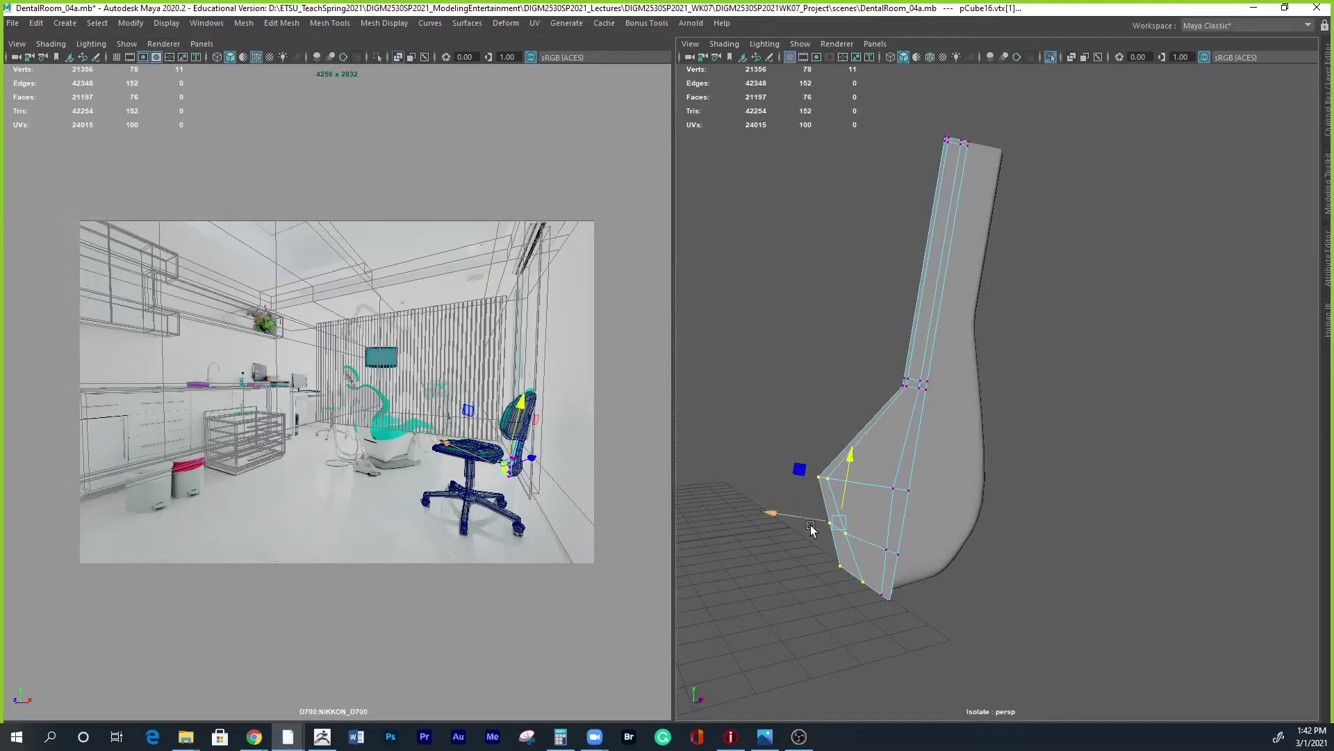
pyautogui.click(764, 736)
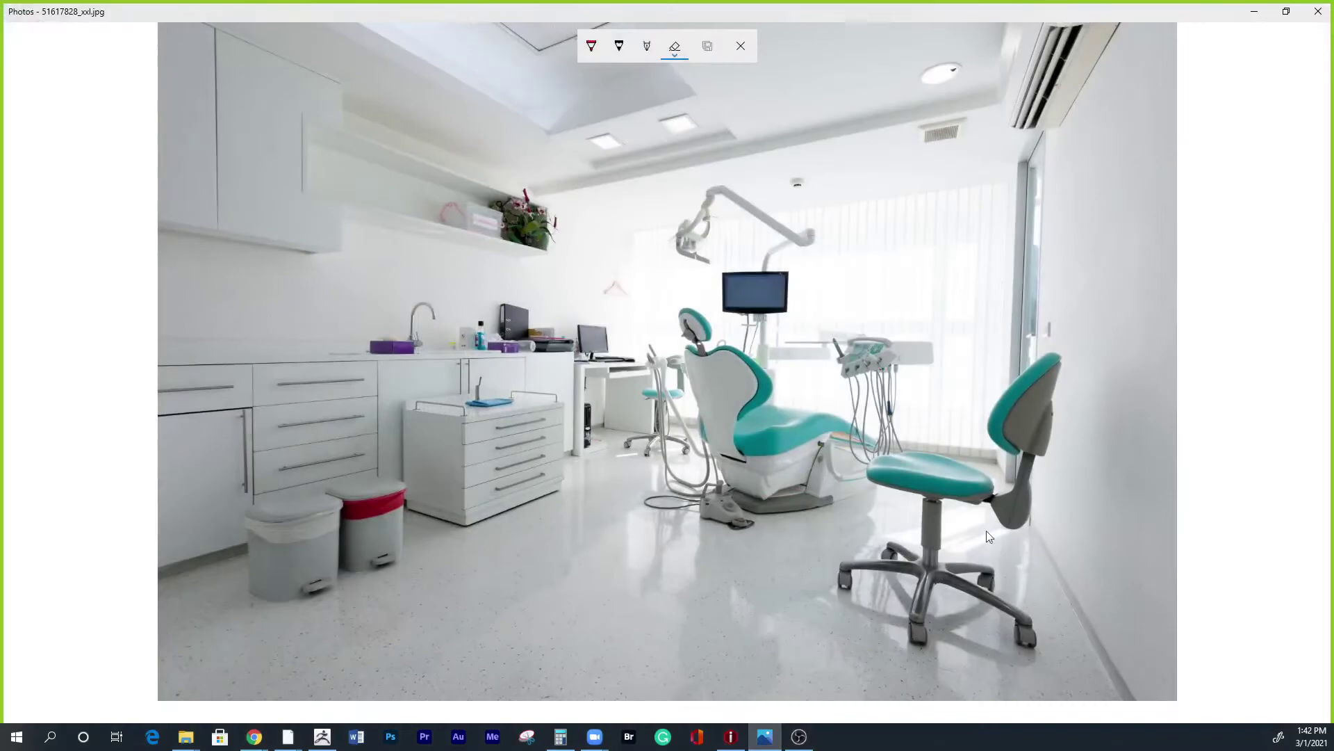
pyautogui.click(1252, 15)
pyautogui.moveTo(805, 502); pyautogui.dragTo(849, 590)
pyautogui.click(820, 526)
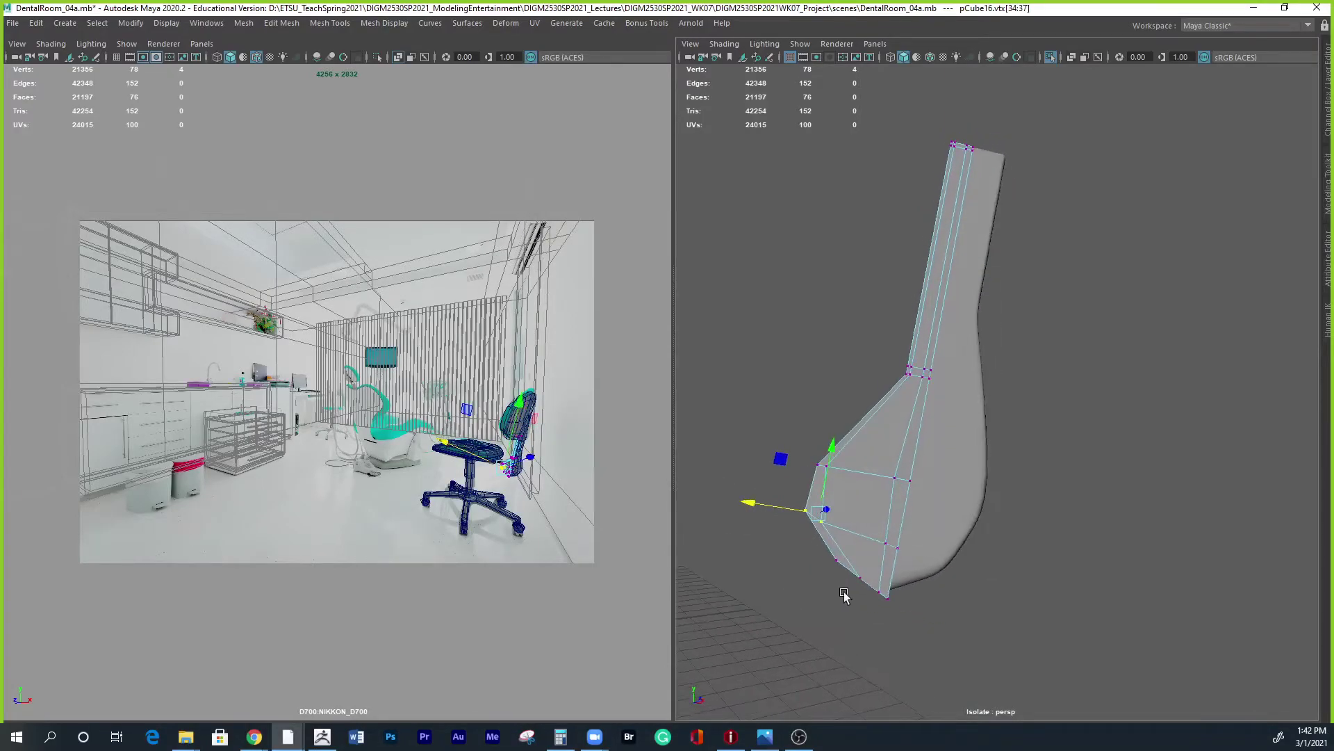
pyautogui.keyDown('alt'); pyautogui.moveTo(859, 544); pyautogui.dragTo(822, 554); pyautogui.keyUp('alt')
pyautogui.click(826, 471)
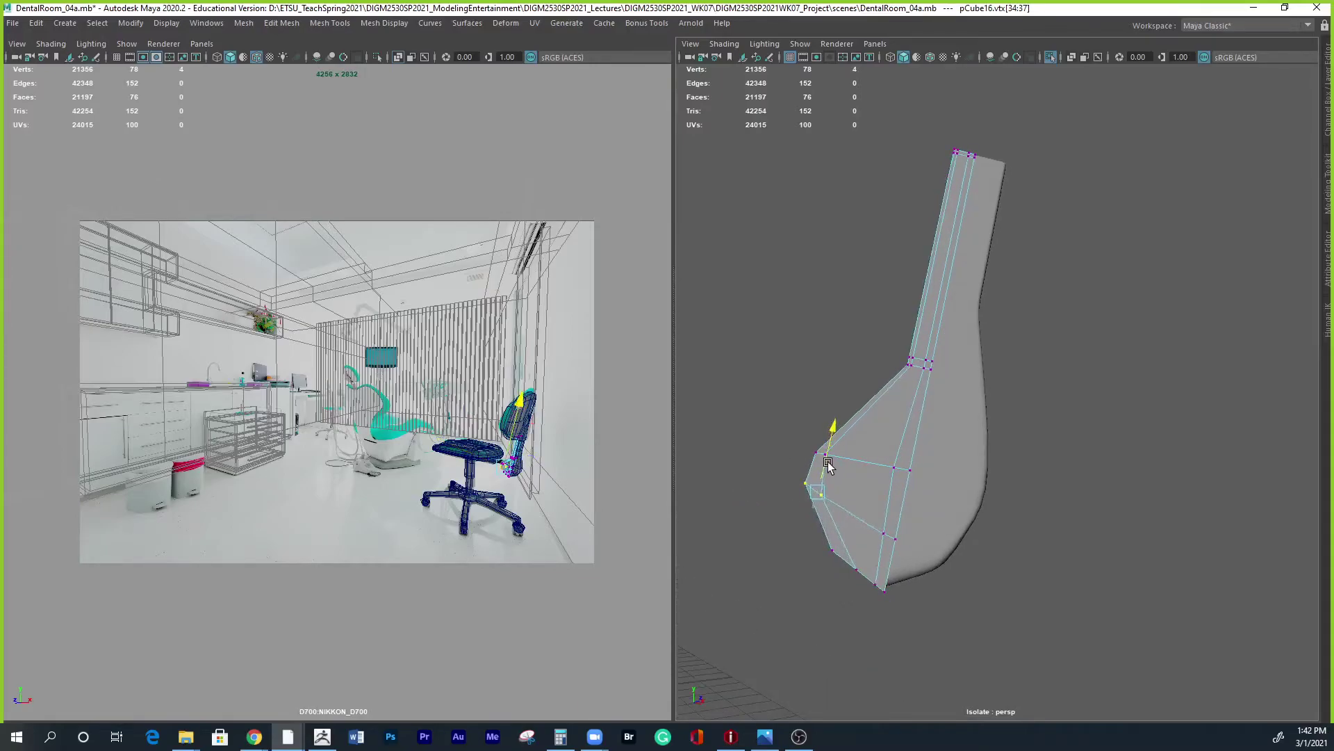
pyautogui.press('space')
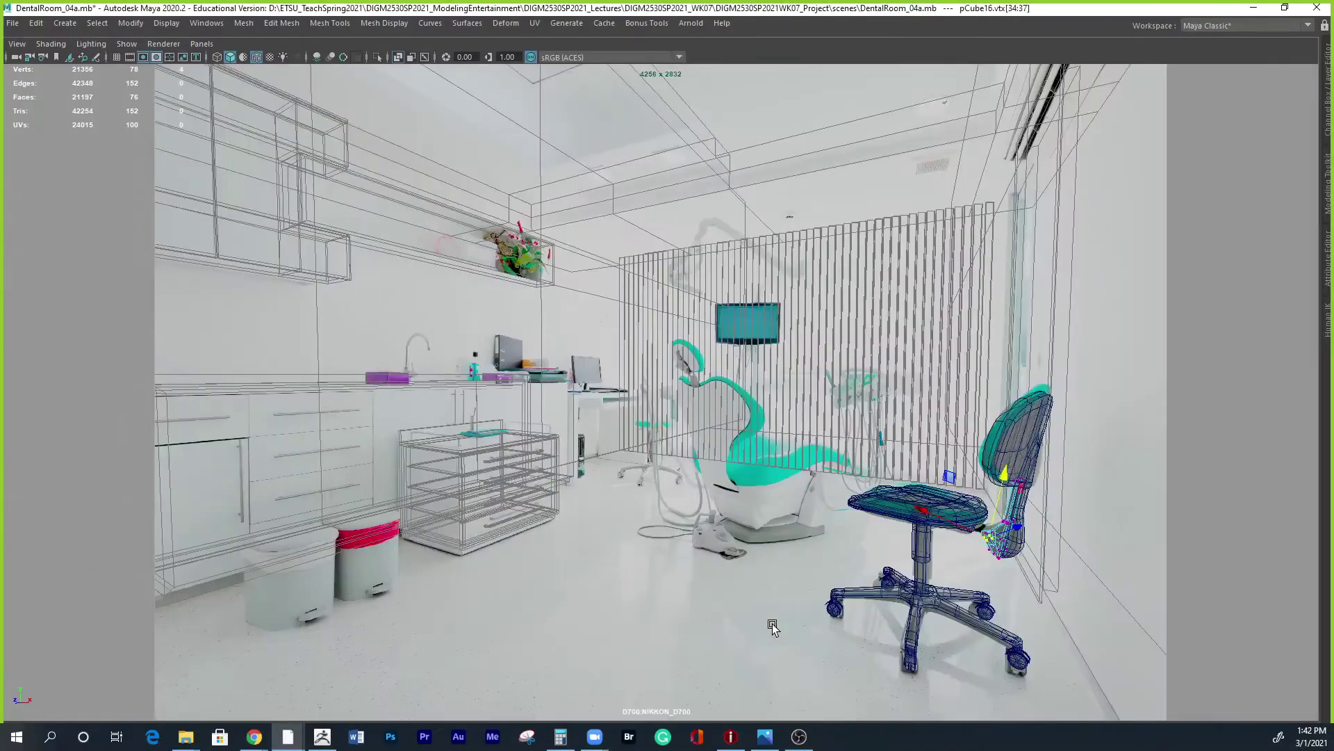
pyautogui.press('space')
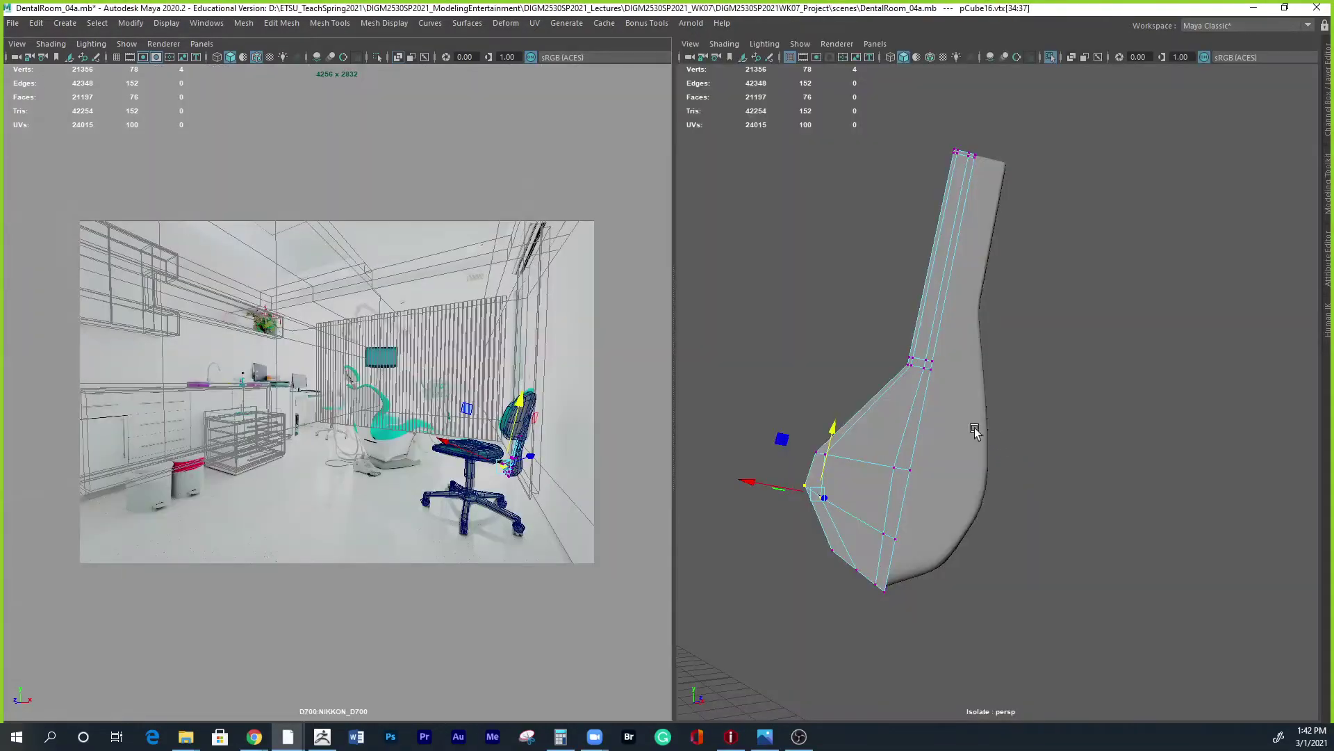
# Lower the neck vertices a little further and raise the outer vertices of the lower bulge to match the camera view.
pyautogui.moveTo(776, 412); pyautogui.dragTo(834, 433)
pyautogui.moveTo(865, 340); pyautogui.dragTo(973, 407)
pyautogui.moveTo(931, 322); pyautogui.dragTo(933, 344)
pyautogui.moveTo(771, 395); pyautogui.dragTo(865, 604)
pyautogui.click(788, 499)
pyautogui.press('space')
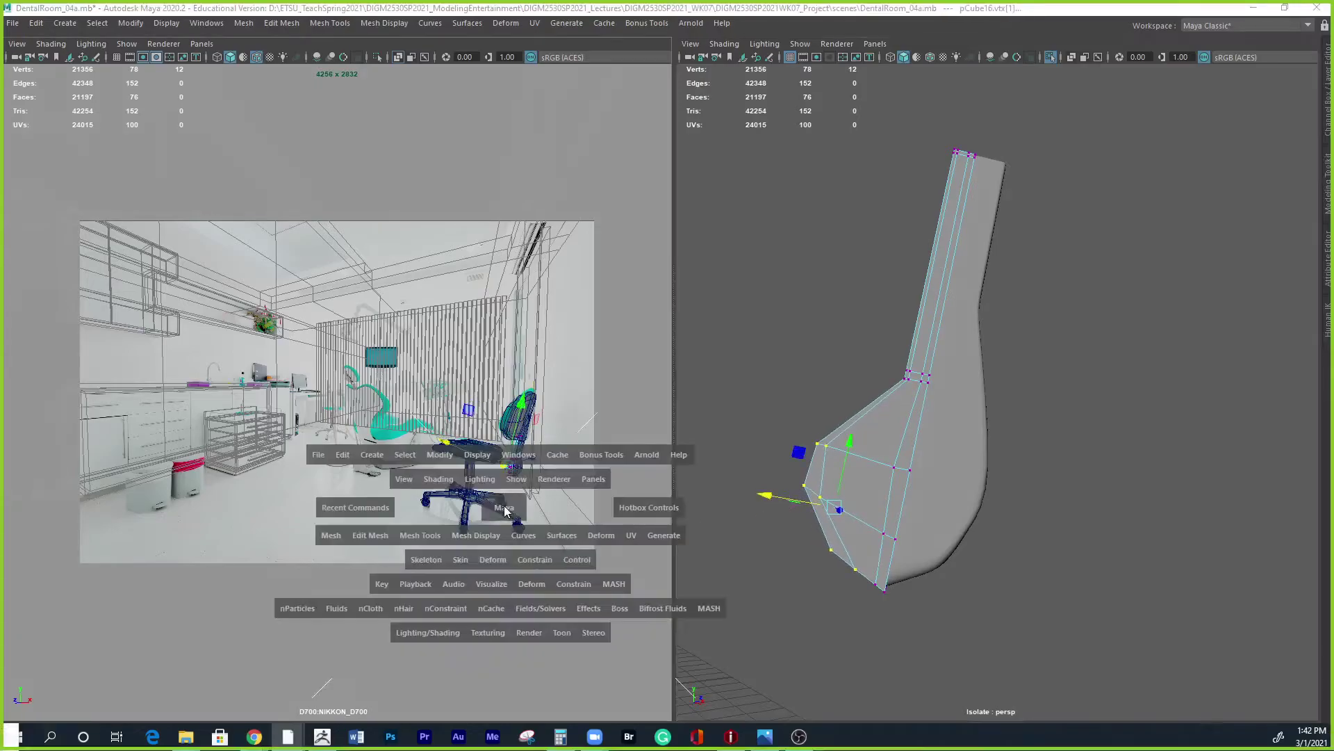
pyautogui.moveTo(953, 540); pyautogui.dragTo(996, 516)
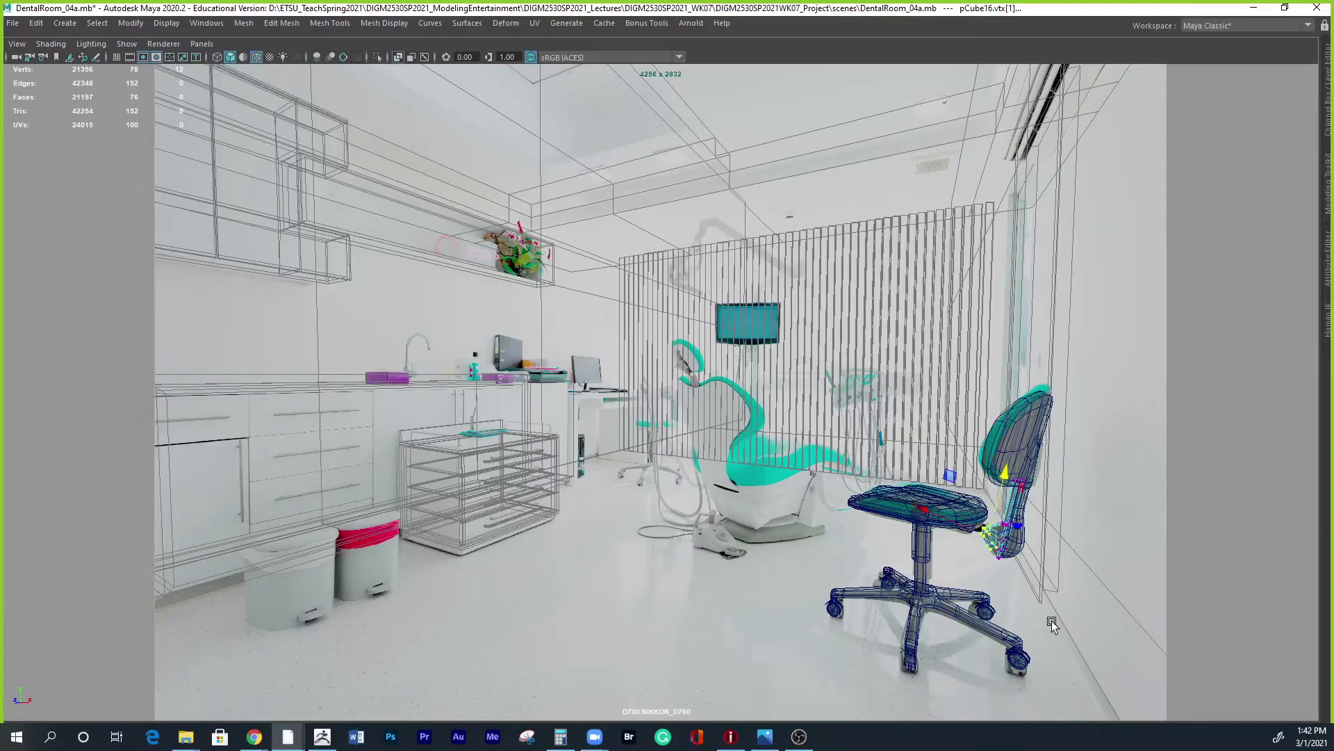
# Return the mirrored half to object mode in the enlarged perspective view and turn off its smooth preview.
pyautogui.hotkey('ctrl', '1')
pyautogui.press('f')
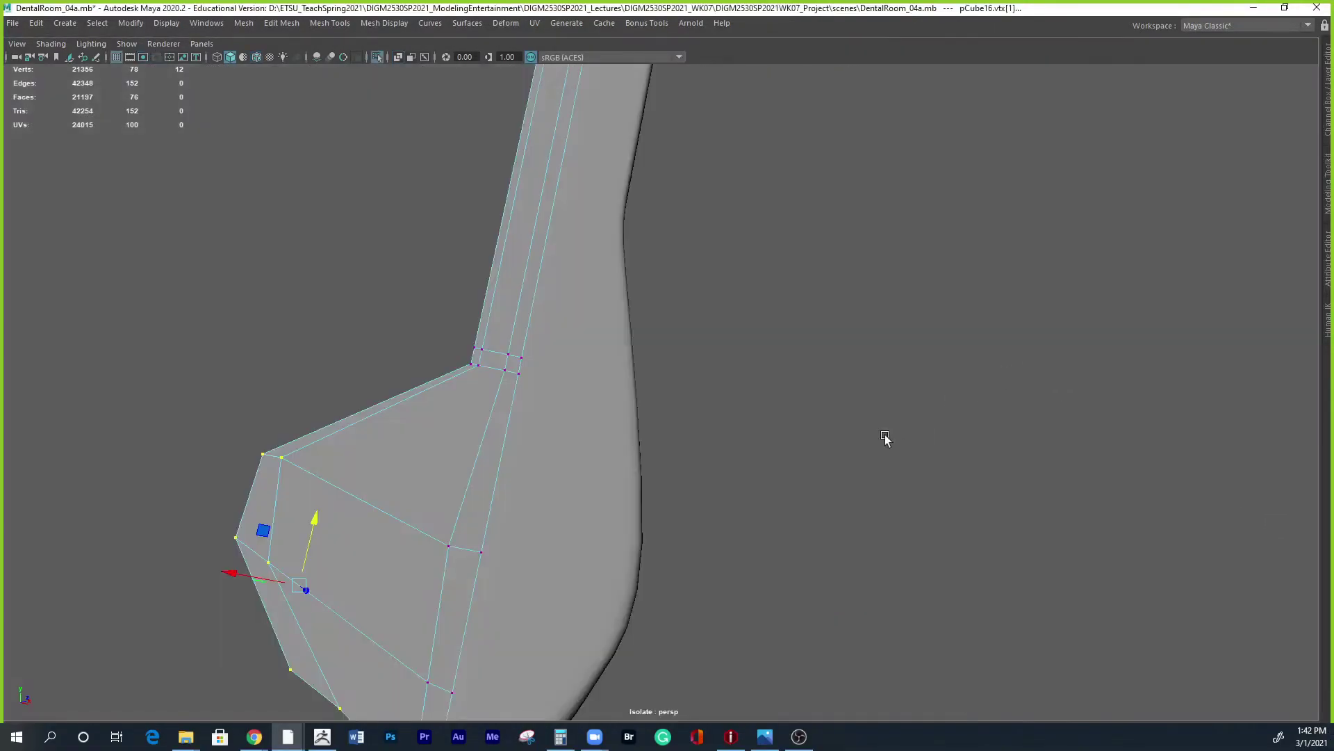
pyautogui.moveTo(464, 411); pyautogui.dragTo(537, 332, button='right')
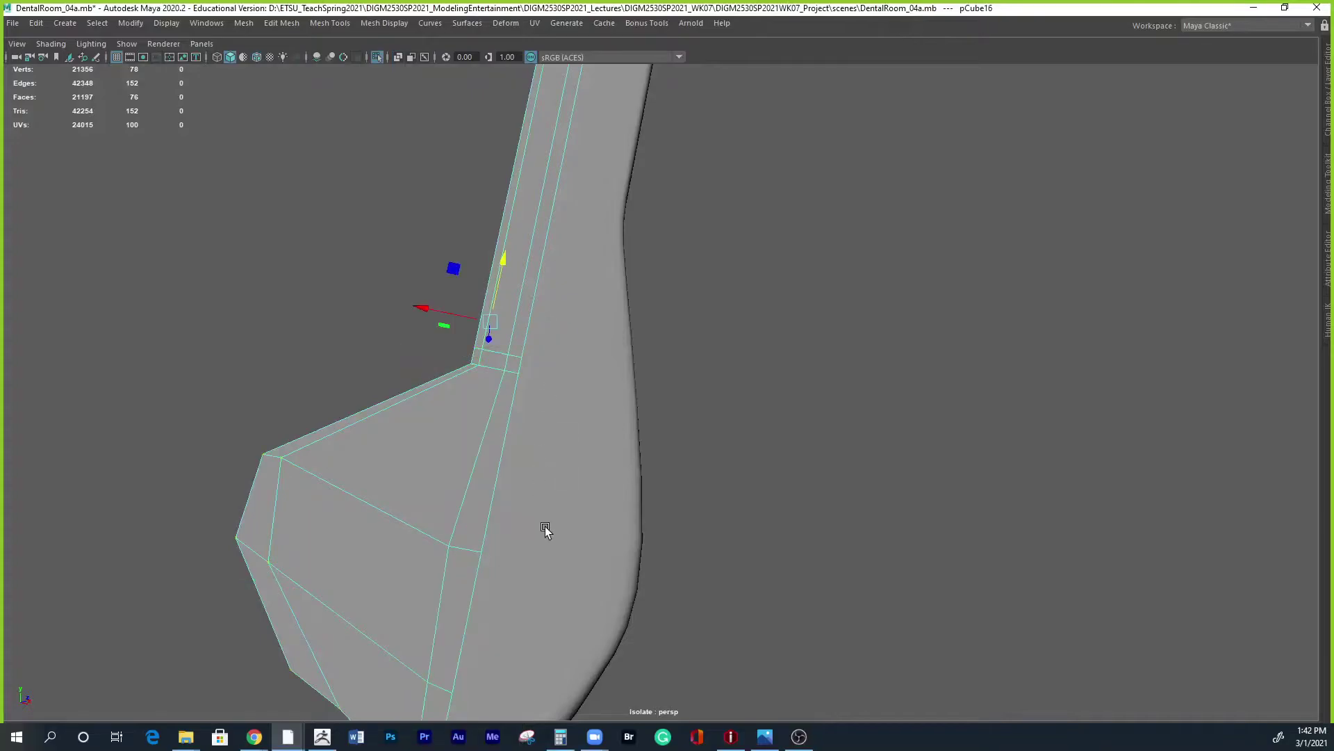
pyautogui.scroll(-3, 619, 463)
pyautogui.keyDown('alt'); pyautogui.moveTo(819, 467); pyautogui.dragTo(436, 447); pyautogui.keyUp('alt')
pyautogui.press('1')
pyautogui.moveTo(474, 509)
pyautogui.keyDown('alt'); pyautogui.mouseDown()
pyautogui.moveTo(549, 532)
pyautogui.moveTo(459, 488)
pyautogui.moveTo(486, 497)
pyautogui.moveTo(486, 486)
pyautogui.mouseUp(); pyautogui.keyUp('alt')
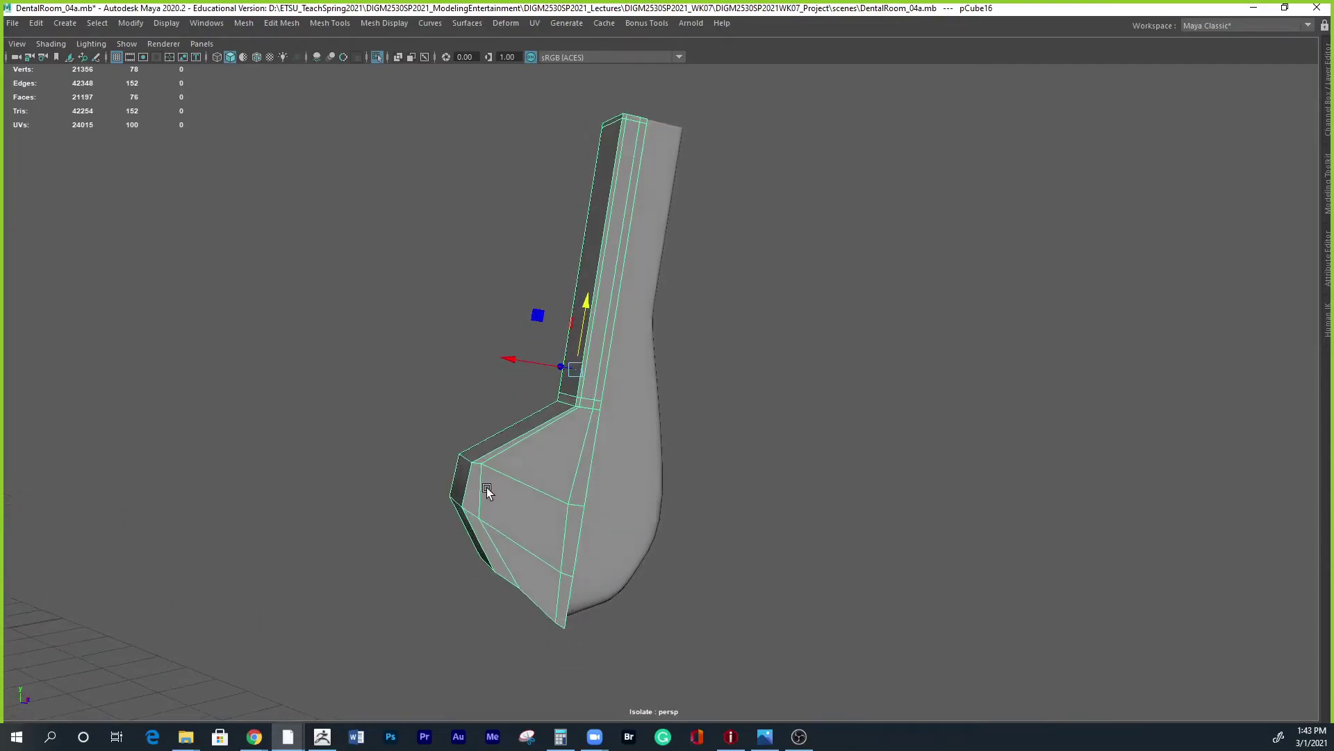
# Delete the supporting edge loop running along the outer rim of the mirrored half.
pyautogui.moveTo(488, 353); pyautogui.dragTo(489, 318, button='right')
pyautogui.keyDown('alt'); pyautogui.moveTo(538, 517); pyautogui.dragTo(505, 565); pyautogui.keyUp('alt')
pyautogui.doubleClick(503, 519)
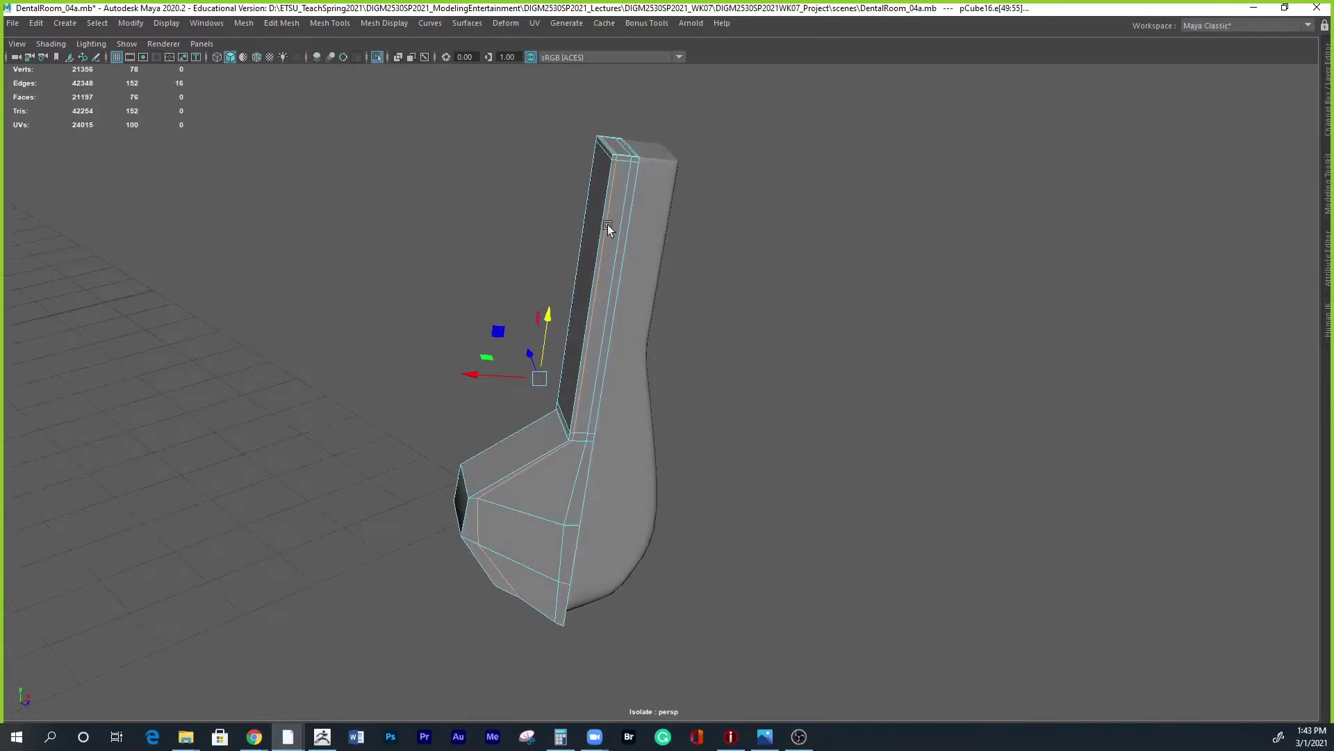
pyautogui.moveTo(592, 315)
pyautogui.keyDown('shift'); pyautogui.mouseDown(button='right')
pyautogui.moveTo(556, 337)
pyautogui.moveTo(581, 320)
pyautogui.mouseUp(button='right'); pyautogui.keyUp('shift')
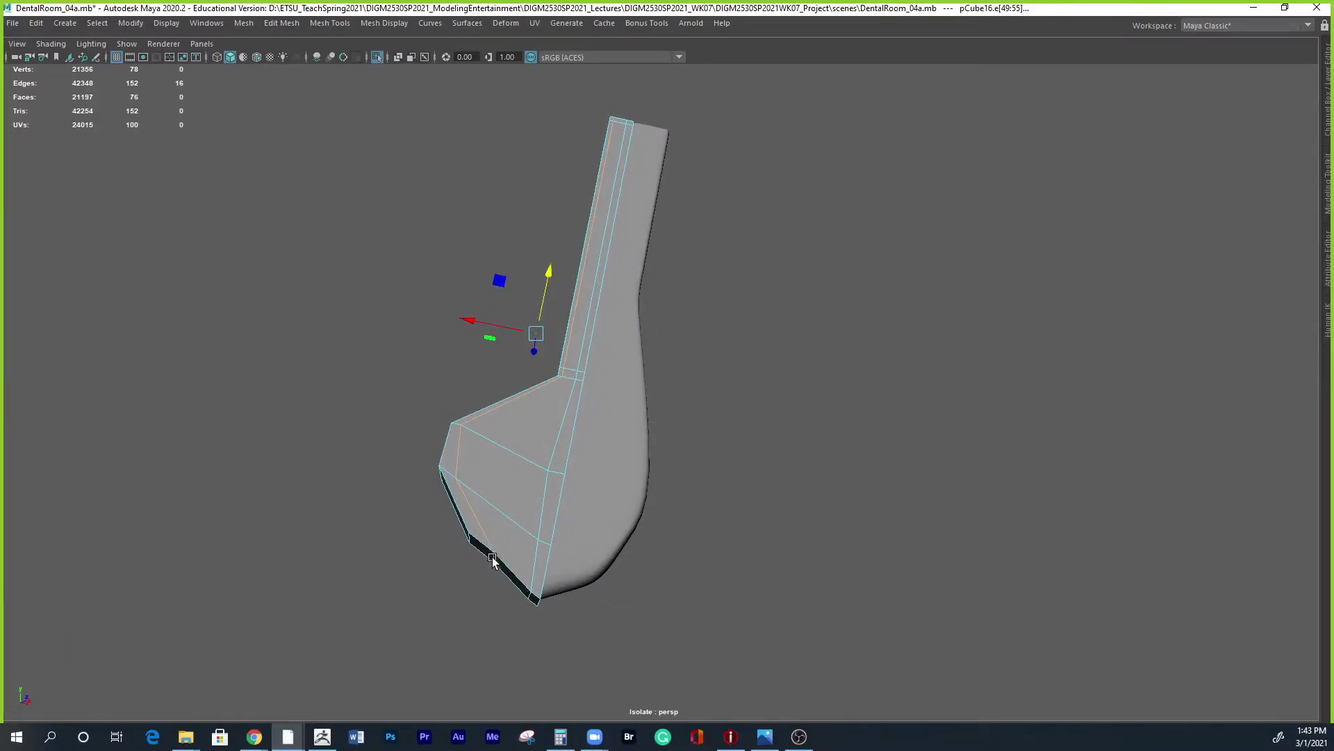
pyautogui.keyDown('shift'); pyautogui.moveTo(491, 464); pyautogui.dragTo(437, 488, button='right'); pyautogui.keyUp('shift')
# Insert a new edge loop close to the outer rim of the mirrored half with the Multi-Cut tool.
pyautogui.keyDown('shift'); pyautogui.moveTo(490, 546); pyautogui.dragTo(423, 463, button='right'); pyautogui.keyUp('shift')
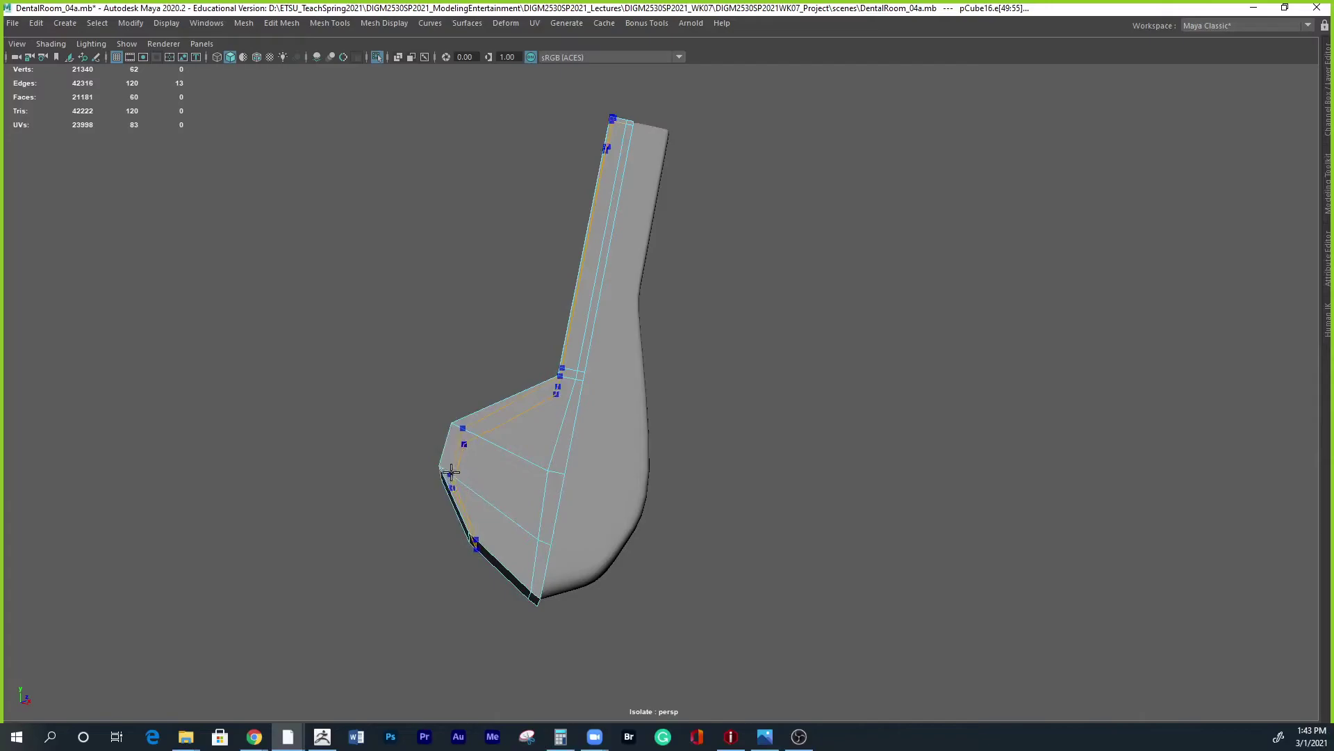
pyautogui.keyDown('ctrl'); pyautogui.click(452, 474); pyautogui.keyUp('ctrl')
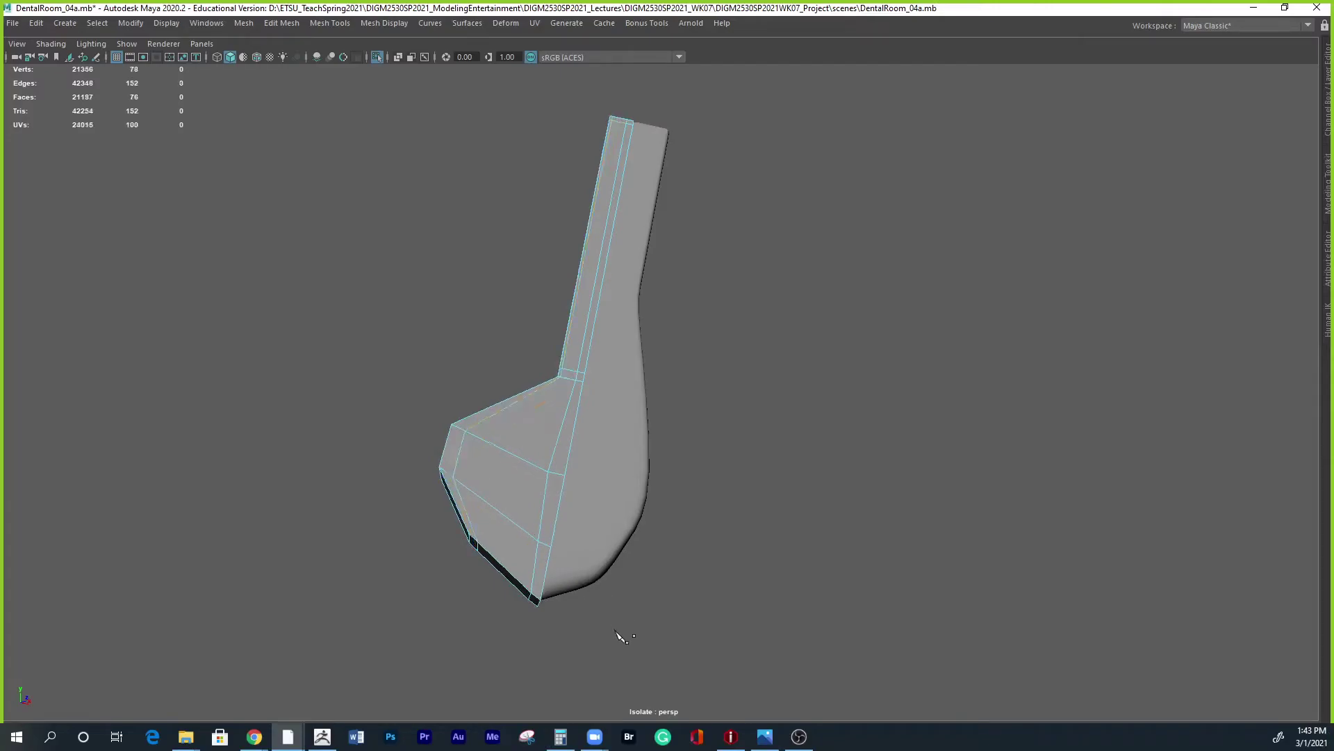
pyautogui.keyDown('alt'); pyautogui.moveTo(616, 631); pyautogui.dragTo(616, 643); pyautogui.keyUp('alt')
# Extrude the outer end face of the lower bulge with an Offset of 0.7 and check the result in smooth preview.
pyautogui.keyDown('alt'); pyautogui.moveTo(539, 570); pyautogui.dragTo(649, 617); pyautogui.keyUp('alt')
pyautogui.moveTo(507, 497); pyautogui.dragTo(507, 431, button='right')
pyautogui.moveTo(214, 570); pyautogui.dragTo(219, 570)
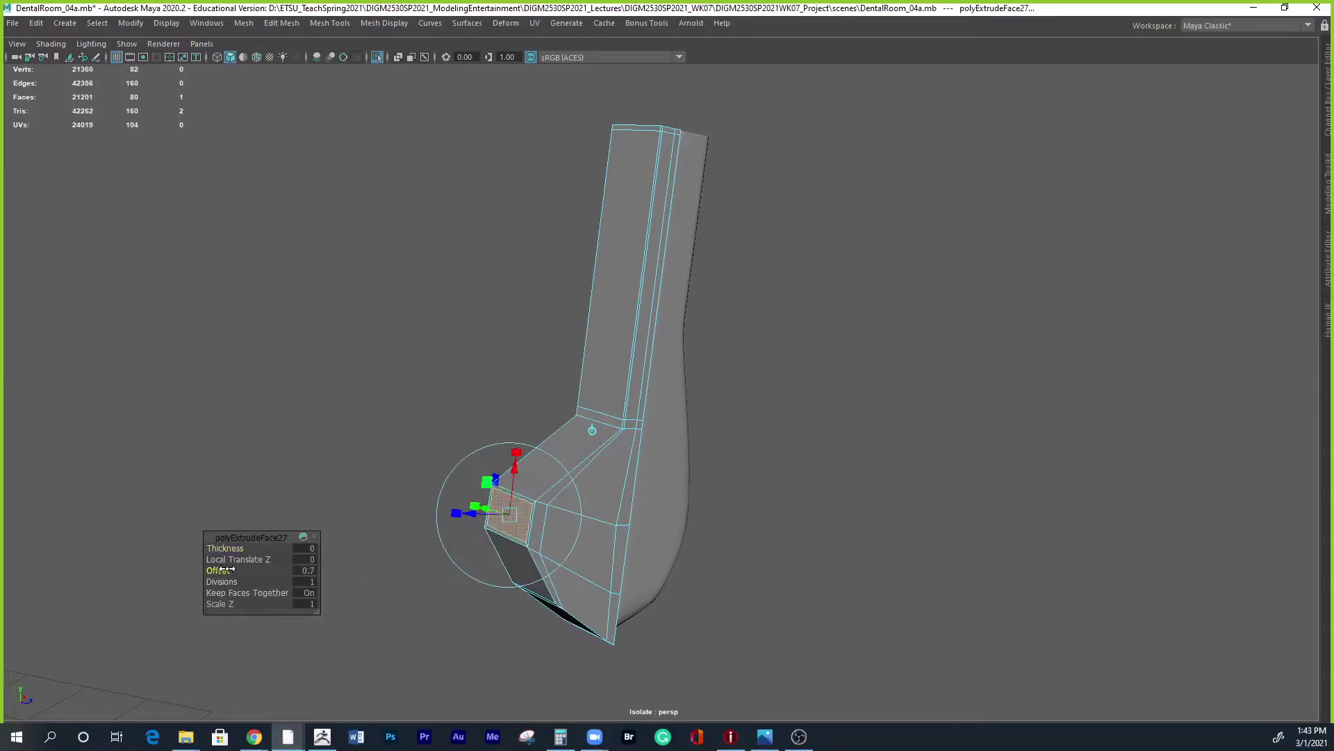
pyautogui.press('3')
pyautogui.keyDown('alt'); pyautogui.moveTo(732, 626); pyautogui.dragTo(625, 612); pyautogui.keyUp('alt')
pyautogui.press('1')
pyautogui.scroll(3, 708, 595)
pyautogui.keyDown('alt'); pyautogui.moveTo(626, 613); pyautogui.dragTo(719, 586, button='middle'); pyautogui.keyUp('alt')
pyautogui.keyDown('alt'); pyautogui.moveTo(718, 586); pyautogui.dragTo(843, 636); pyautogui.keyUp('alt')
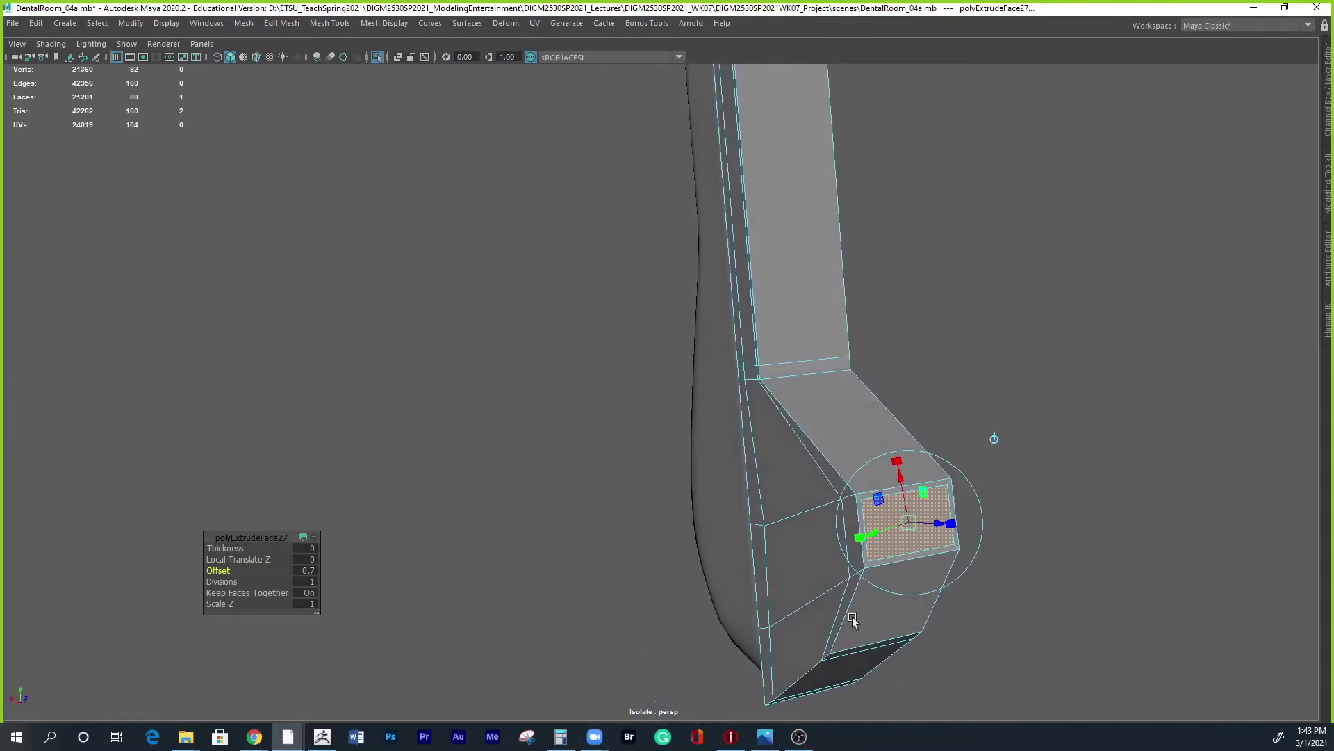
# Show the front half of the bracket in smooth preview and end the isolation to bring back the whole stool.
pyautogui.keyDown('alt'); pyautogui.moveTo(919, 550); pyautogui.dragTo(536, 561); pyautogui.keyUp('alt')
pyautogui.moveTo(527, 526); pyautogui.dragTo(461, 356, button='right')
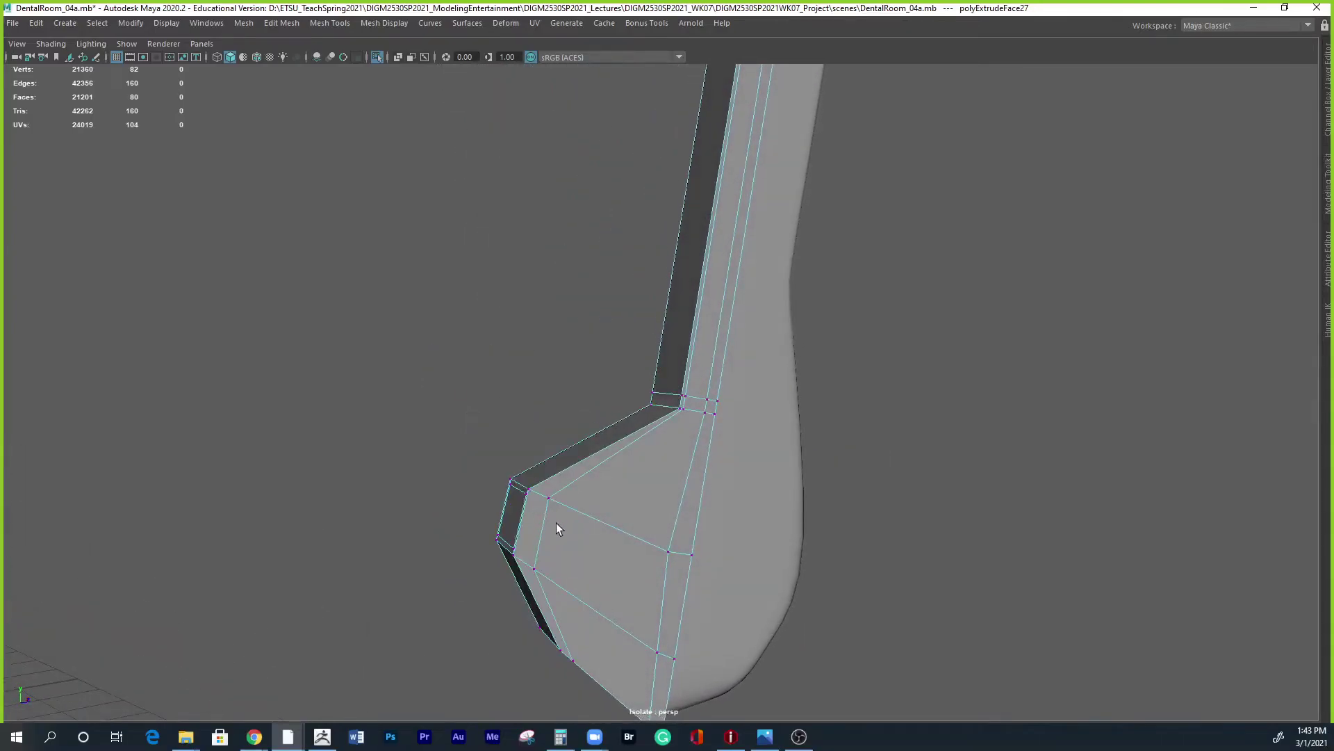
pyautogui.press('space')
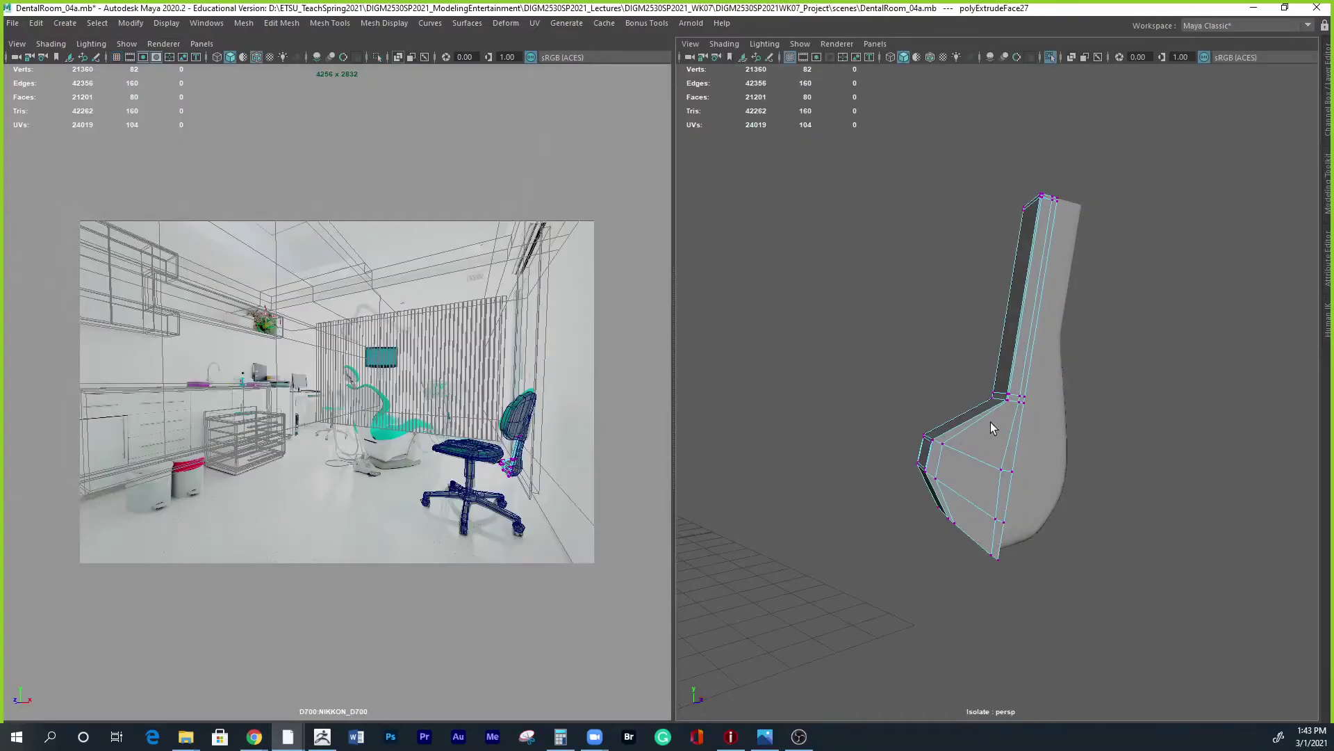
pyautogui.press('3')
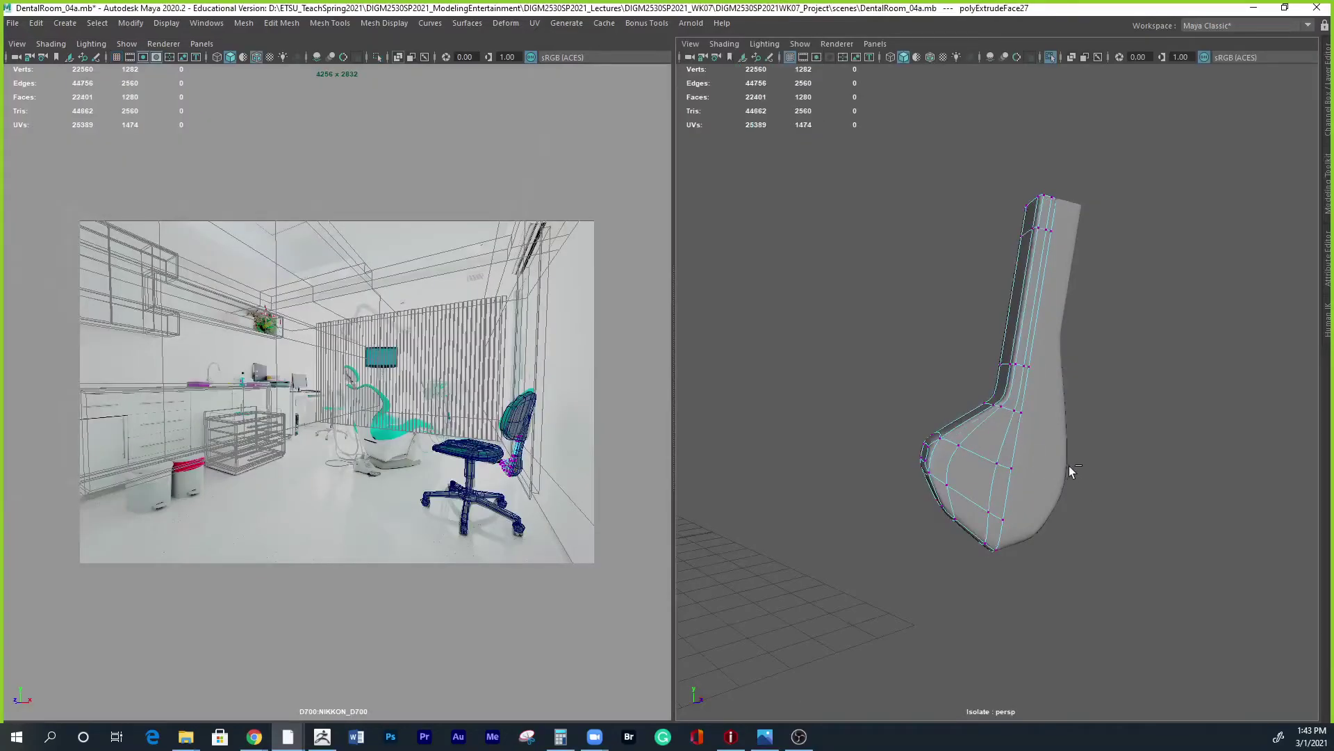
pyautogui.hotkey('ctrl', '1')
pyautogui.keyDown('alt'); pyautogui.moveTo(1099, 531); pyautogui.dragTo(947, 518, button='right'); pyautogui.keyUp('alt')
pyautogui.moveTo(946, 514)
pyautogui.keyDown('alt'); pyautogui.mouseDown()
pyautogui.moveTo(908, 506)
pyautogui.moveTo(947, 546)
pyautogui.moveTo(951, 535)
pyautogui.mouseUp(); pyautogui.keyUp('alt')
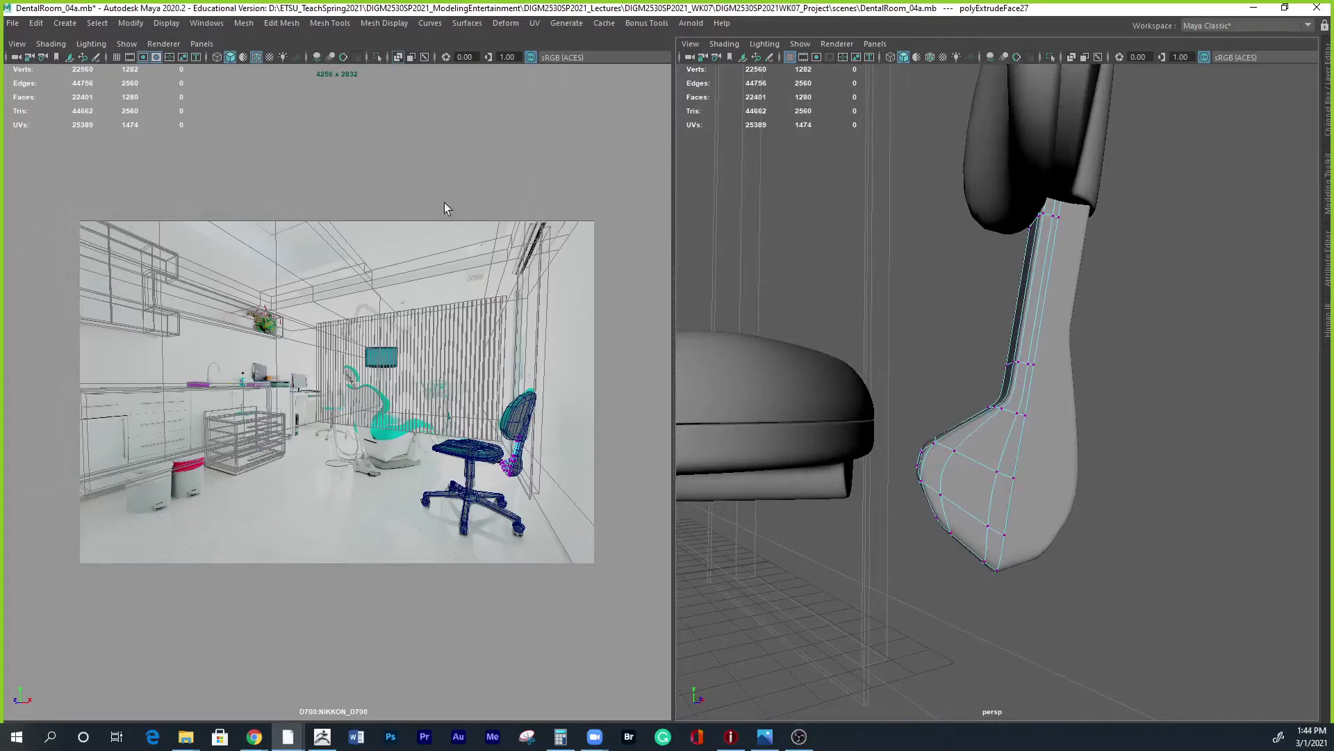
pyautogui.scroll(-6, 804, 545)
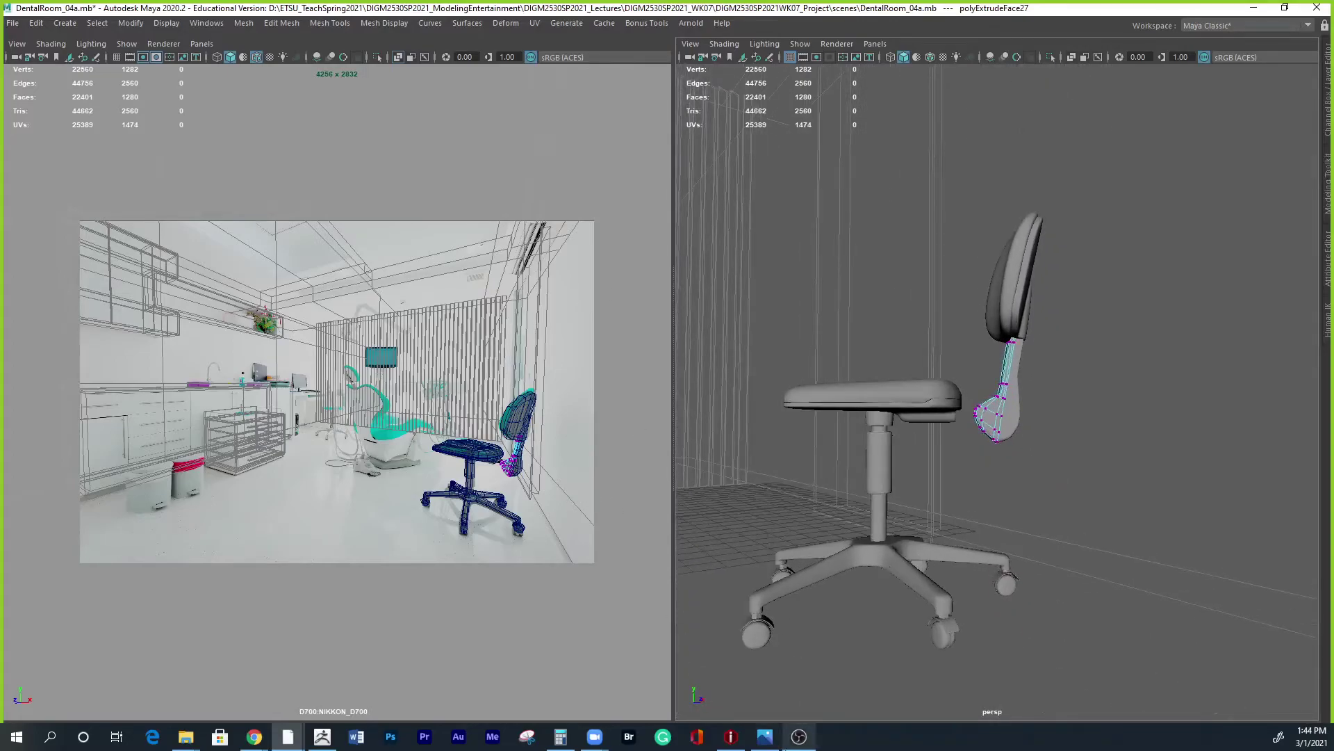
# Switch to the Photos app and examine the joint between the stool's seat and bracket in the reference photo.
pyautogui.click(764, 736)
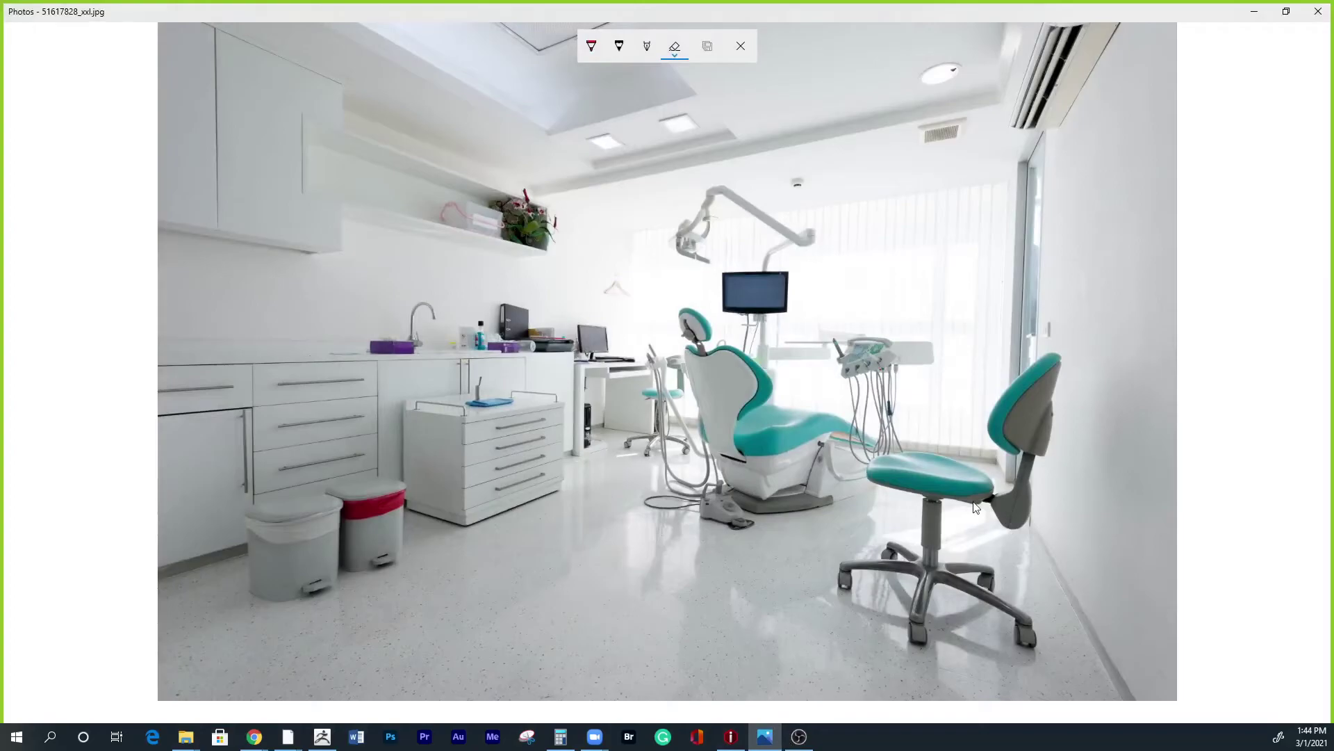
pyautogui.click(738, 48)
pyautogui.click(595, 40)
pyautogui.moveTo(536, 75); pyautogui.dragTo(611, 75)
pyautogui.moveTo(992, 563); pyautogui.dragTo(262, 395)
pyautogui.moveTo(688, 556); pyautogui.dragTo(279, 269)
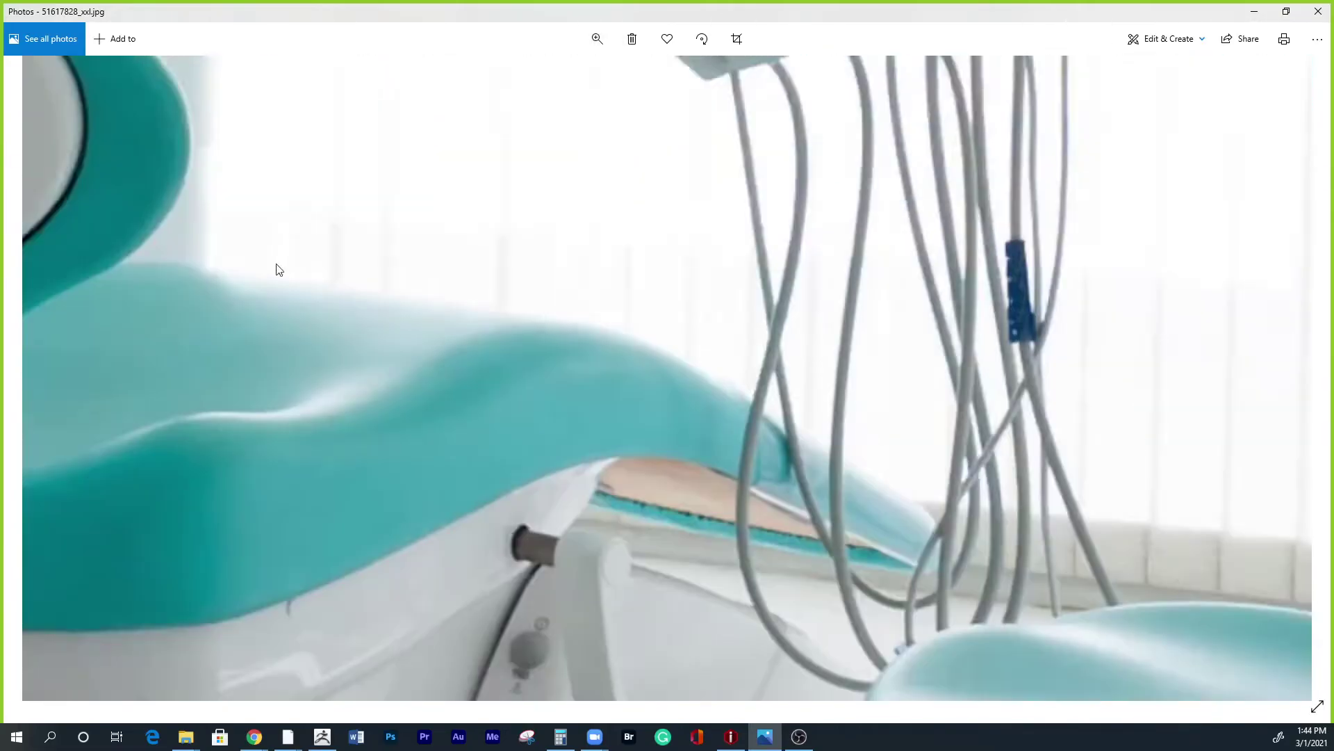
pyautogui.moveTo(705, 445); pyautogui.dragTo(132, 147)
pyautogui.moveTo(973, 587); pyautogui.dragTo(627, 394)
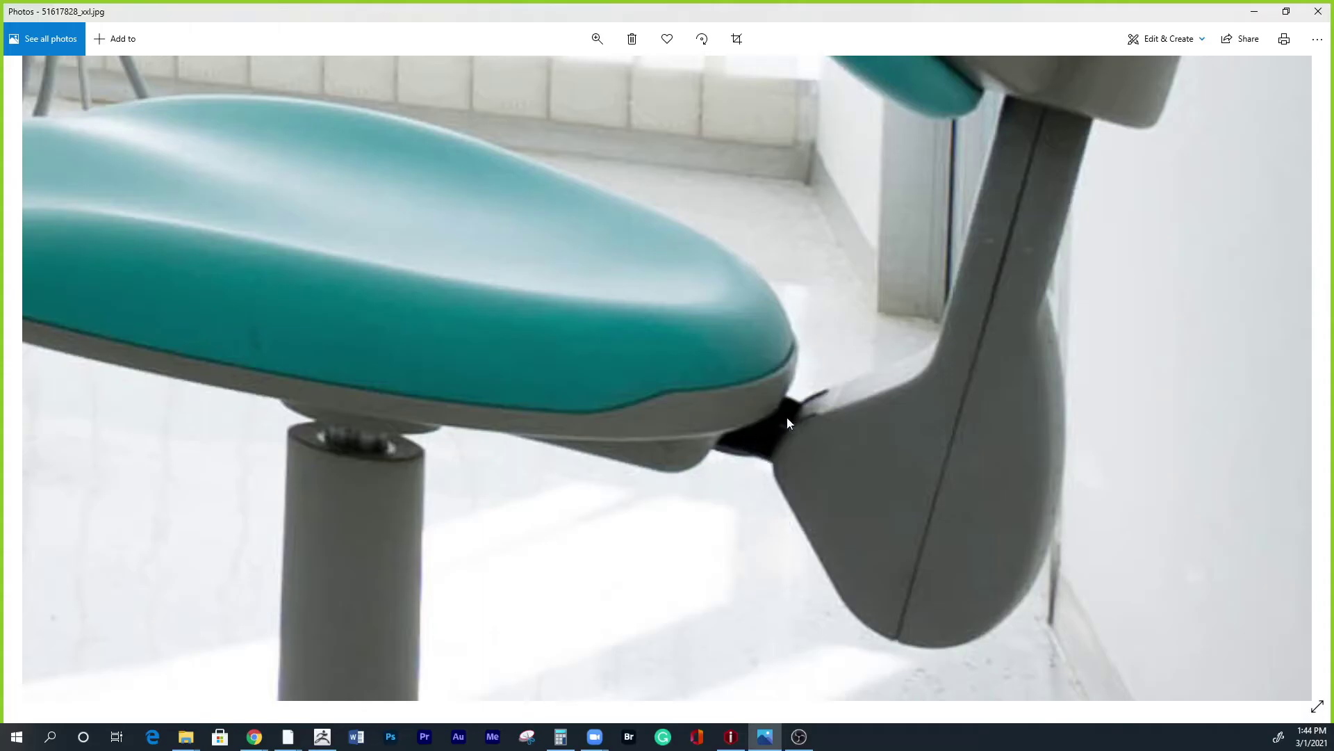
pyautogui.click(1255, 11)
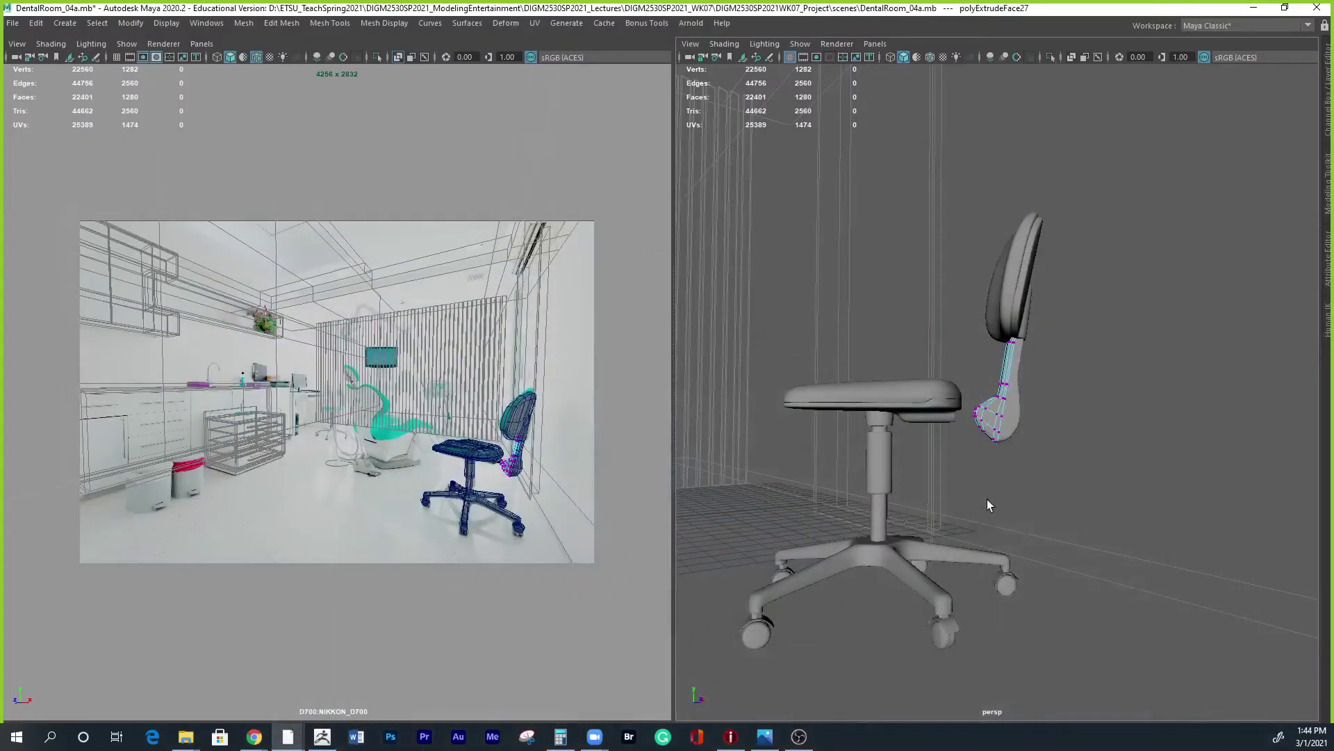
# Switch to Maya, return the front bracket half to object mode and create a new polygon cube.
pyautogui.scroll(10, 990, 509)
pyautogui.moveTo(906, 407); pyautogui.dragTo(968, 332, button='right')
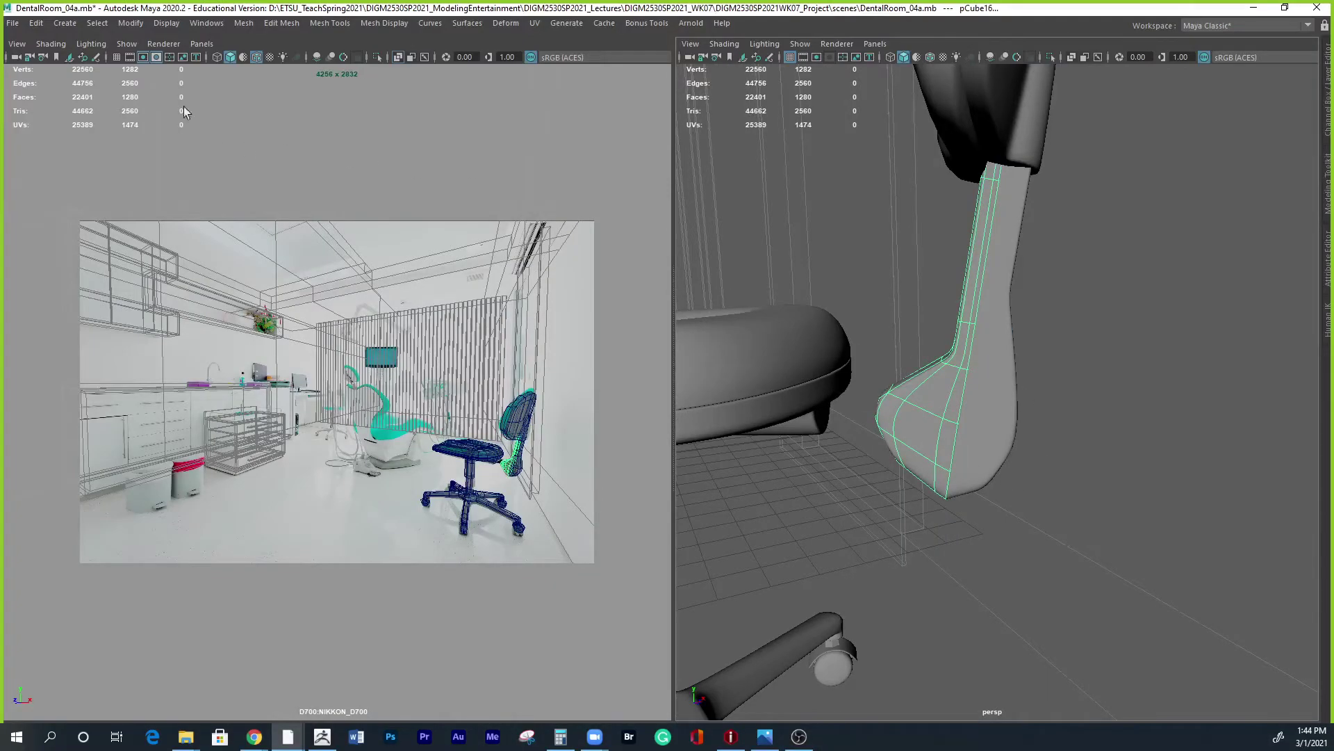
pyautogui.keyDown('shift'); pyautogui.rightClick(911, 327); pyautogui.keyUp('shift')
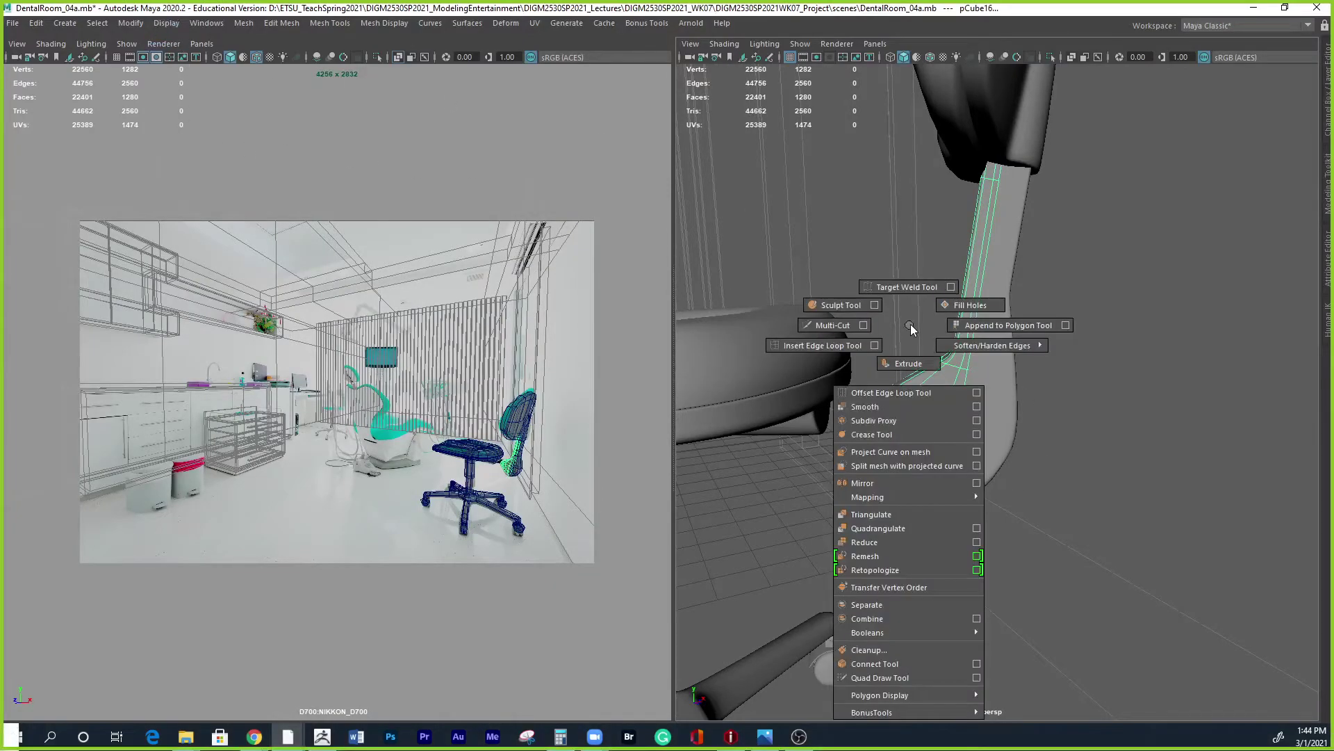
pyautogui.click(1127, 423)
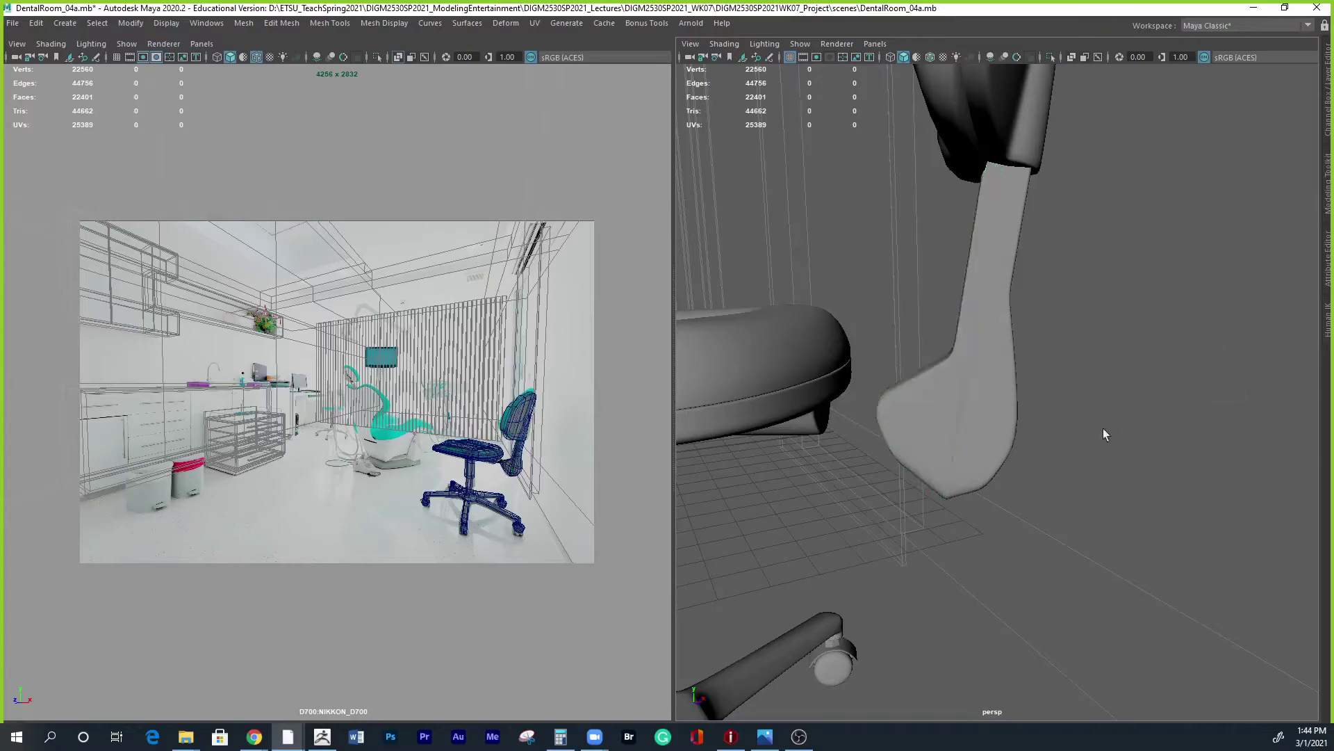
pyautogui.keyDown('shift'); pyautogui.moveTo(910, 326); pyautogui.dragTo(912, 369, button='right'); pyautogui.keyUp('shift')
pyautogui.keyDown('shift'); pyautogui.click(920, 432); pyautogui.keyUp('shift')
# Match the new cube's translation to the stool's vertical post with Match Translation.
pyautogui.keyDown('alt'); pyautogui.moveTo(1041, 486); pyautogui.dragTo(583, 415, button='right'); pyautogui.keyUp('alt')
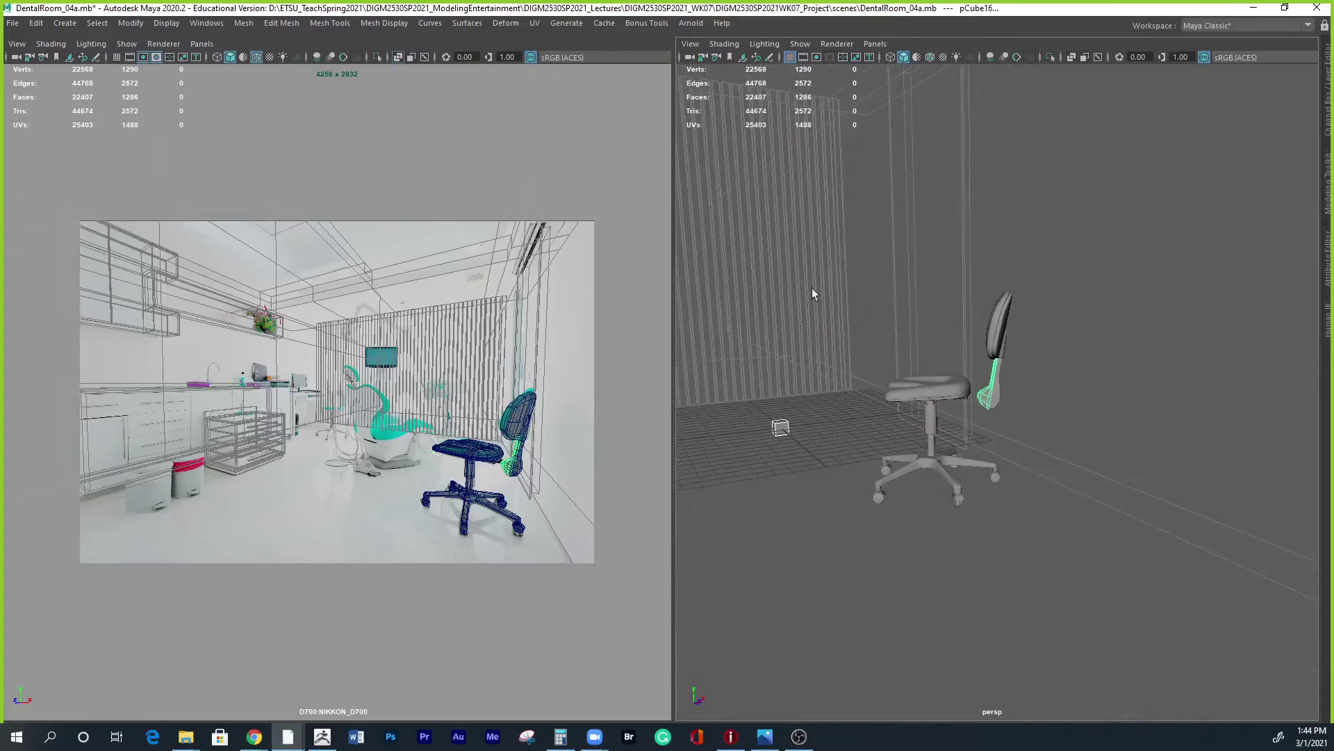
pyautogui.click(785, 431)
pyautogui.click(925, 429)
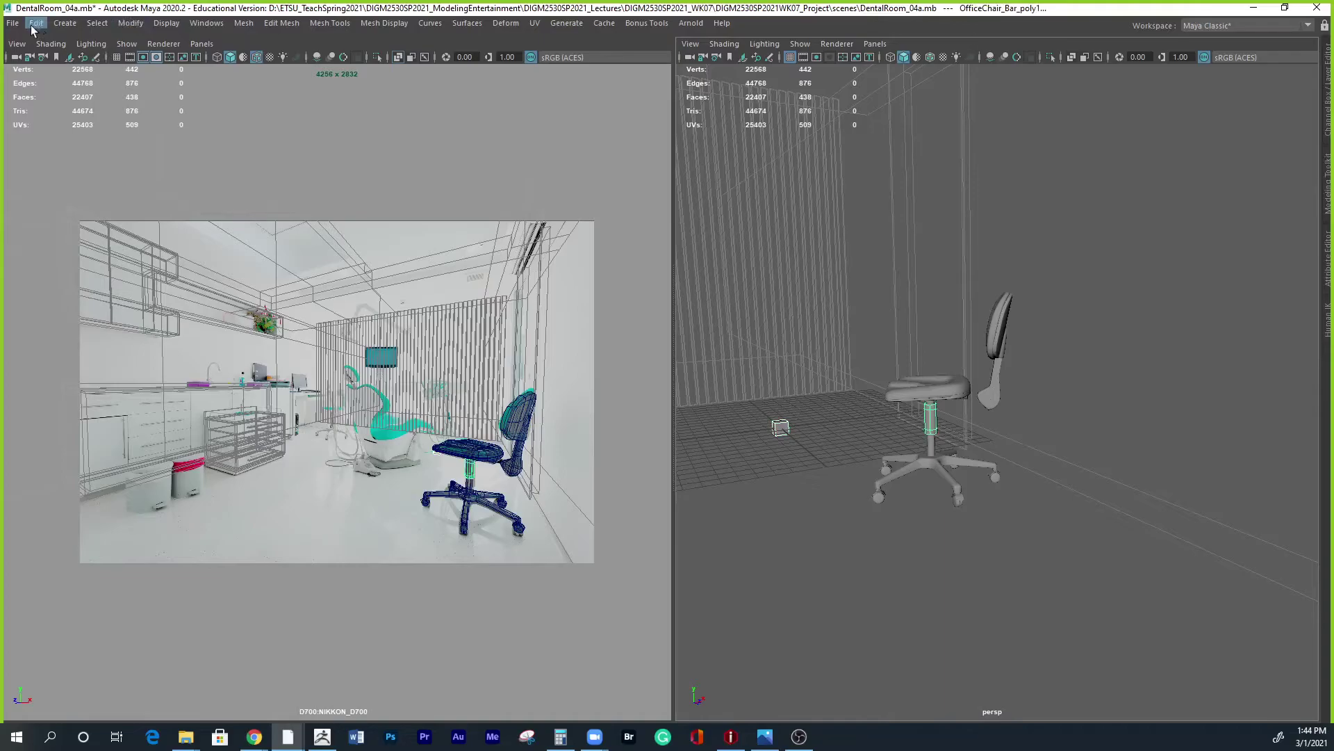
pyautogui.click(131, 23)
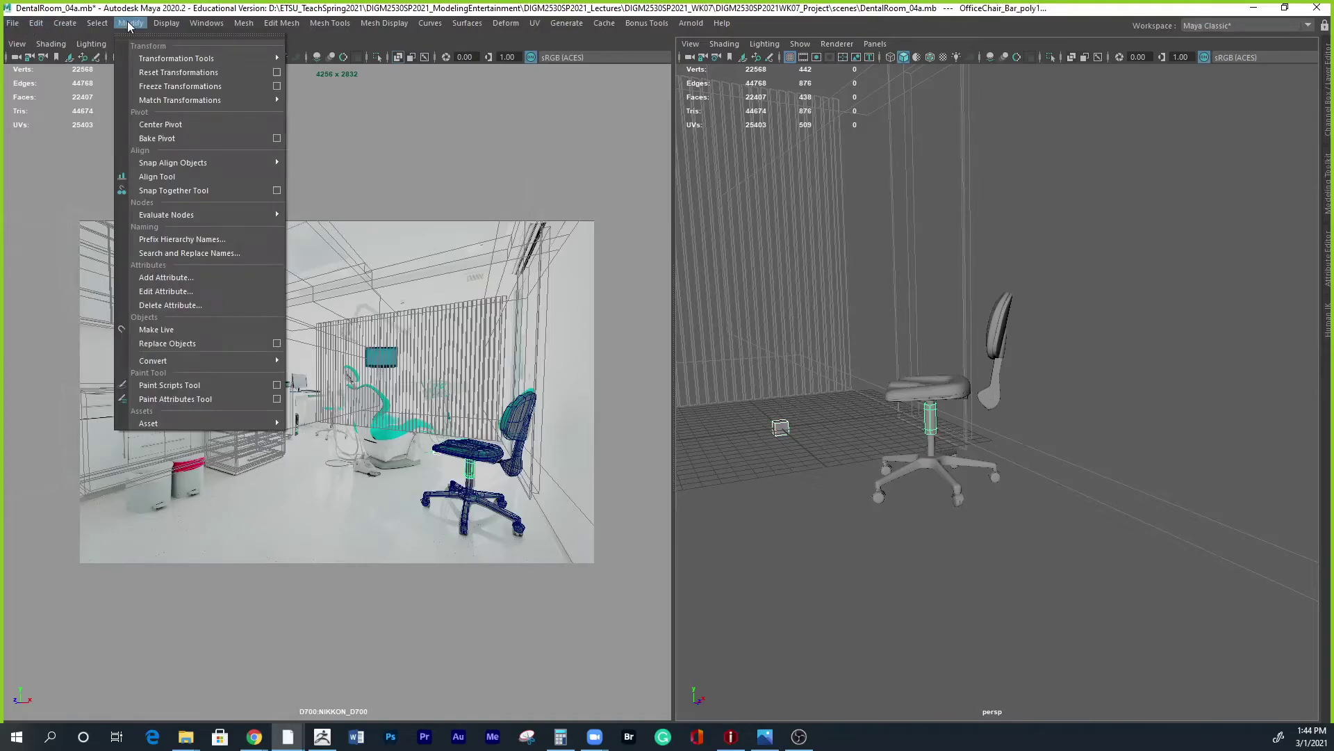
pyautogui.moveTo(188, 99)
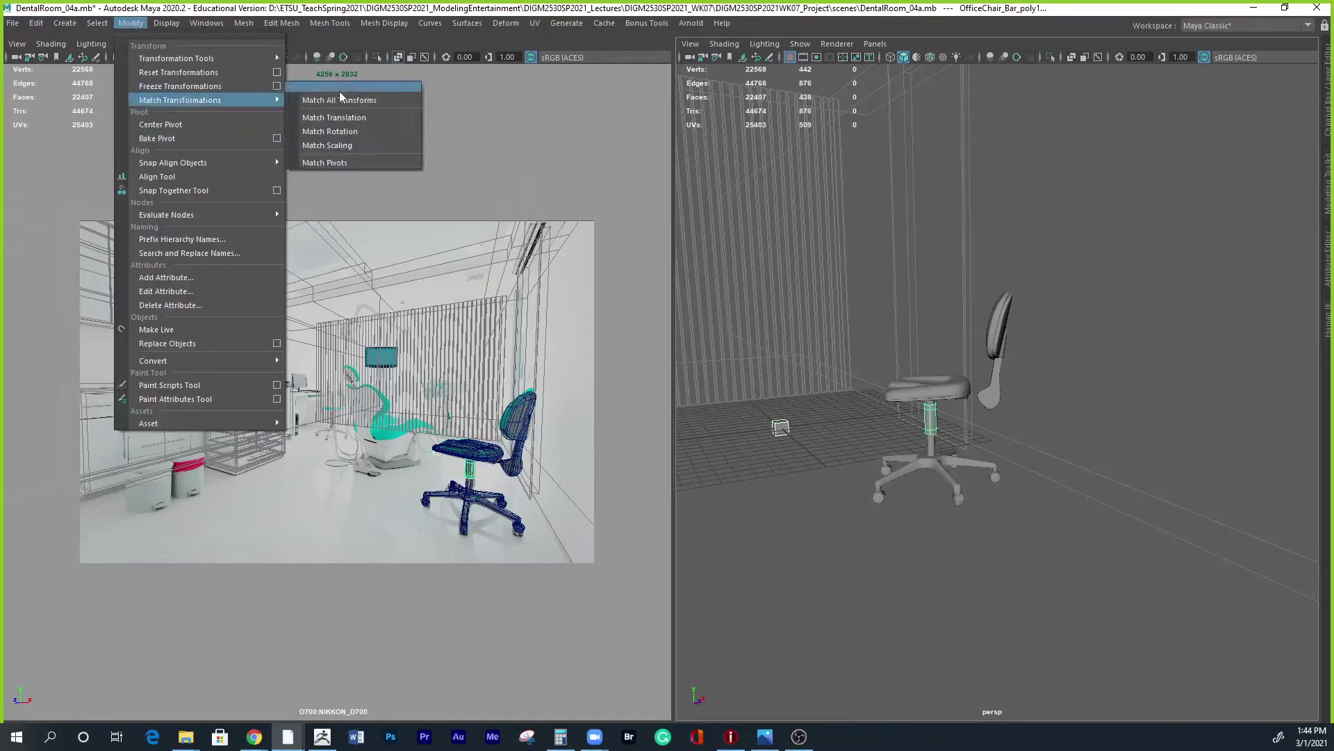
pyautogui.click(333, 118)
# Move the cube straight up along the post to the underside of the seat.
pyautogui.click(941, 425)
pyautogui.moveTo(1000, 492)
pyautogui.keyDown('alt'); pyautogui.mouseDown()
pyautogui.moveTo(968, 507)
pyautogui.moveTo(984, 499)
pyautogui.mouseUp(); pyautogui.keyUp('alt')
pyautogui.press('w')
pyautogui.keyDown('alt'); pyautogui.moveTo(960, 477); pyautogui.dragTo(1073, 469, button='right'); pyautogui.keyUp('alt')
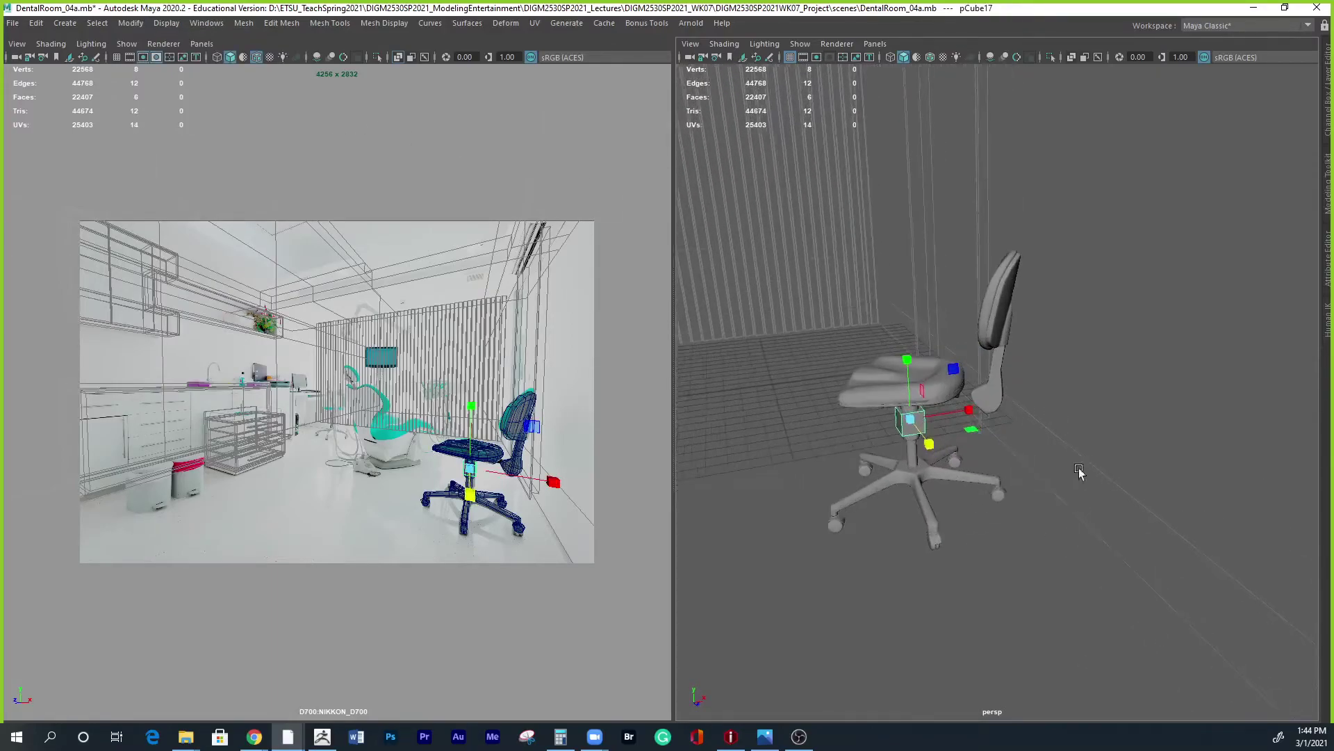
pyautogui.scroll(3, 1073, 468)
pyautogui.press('w')
pyautogui.scroll(5, 1082, 487)
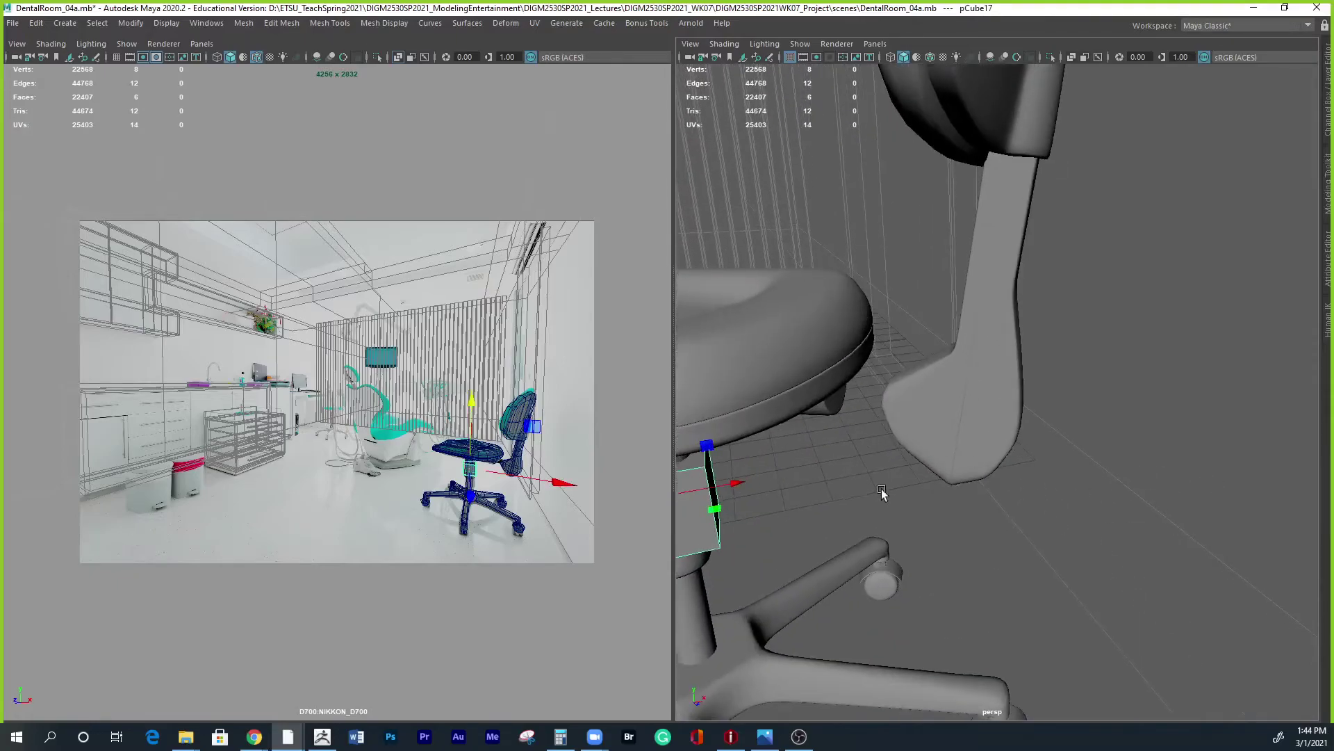
pyautogui.keyDown('alt'); pyautogui.moveTo(914, 483); pyautogui.dragTo(1209, 461, button='middle'); pyautogui.keyUp('alt')
pyautogui.keyDown('alt'); pyautogui.moveTo(1209, 461); pyautogui.dragTo(1059, 448); pyautogui.keyUp('alt')
pyautogui.moveTo(886, 522); pyautogui.dragTo(895, 386)
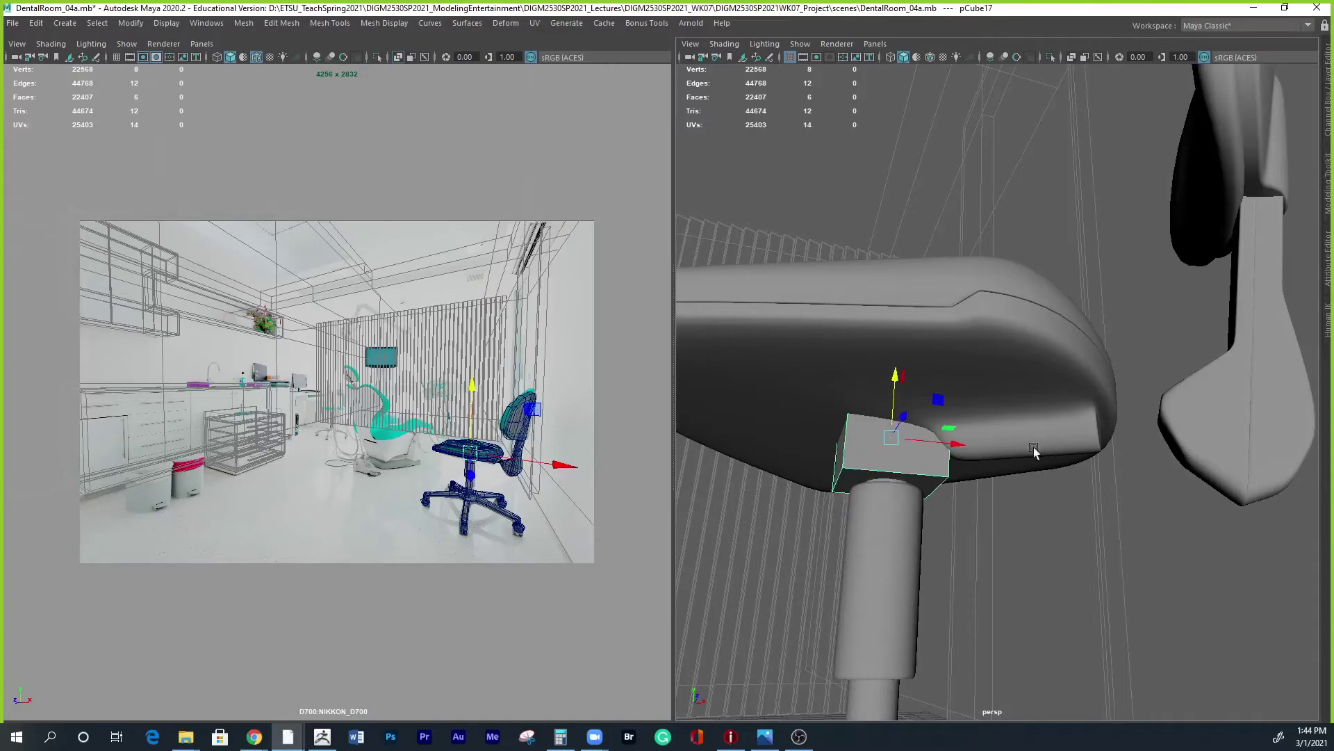
# In an enlarged wireframe view, rotate the cube towards the bracket, stretch it into a long bar and move it outwards.
pyautogui.press('space')
pyautogui.press('space')
pyautogui.keyDown('alt'); pyautogui.moveTo(1013, 319); pyautogui.dragTo(623, 486); pyautogui.keyUp('alt')
pyautogui.press('space')
pyautogui.press('4')
pyautogui.press('e')
pyautogui.moveTo(514, 371); pyautogui.dragTo(421, 382)
pyautogui.press('r')
pyautogui.moveTo(511, 355); pyautogui.dragTo(687, 287)
pyautogui.moveTo(518, 343); pyautogui.dragTo(731, 245)
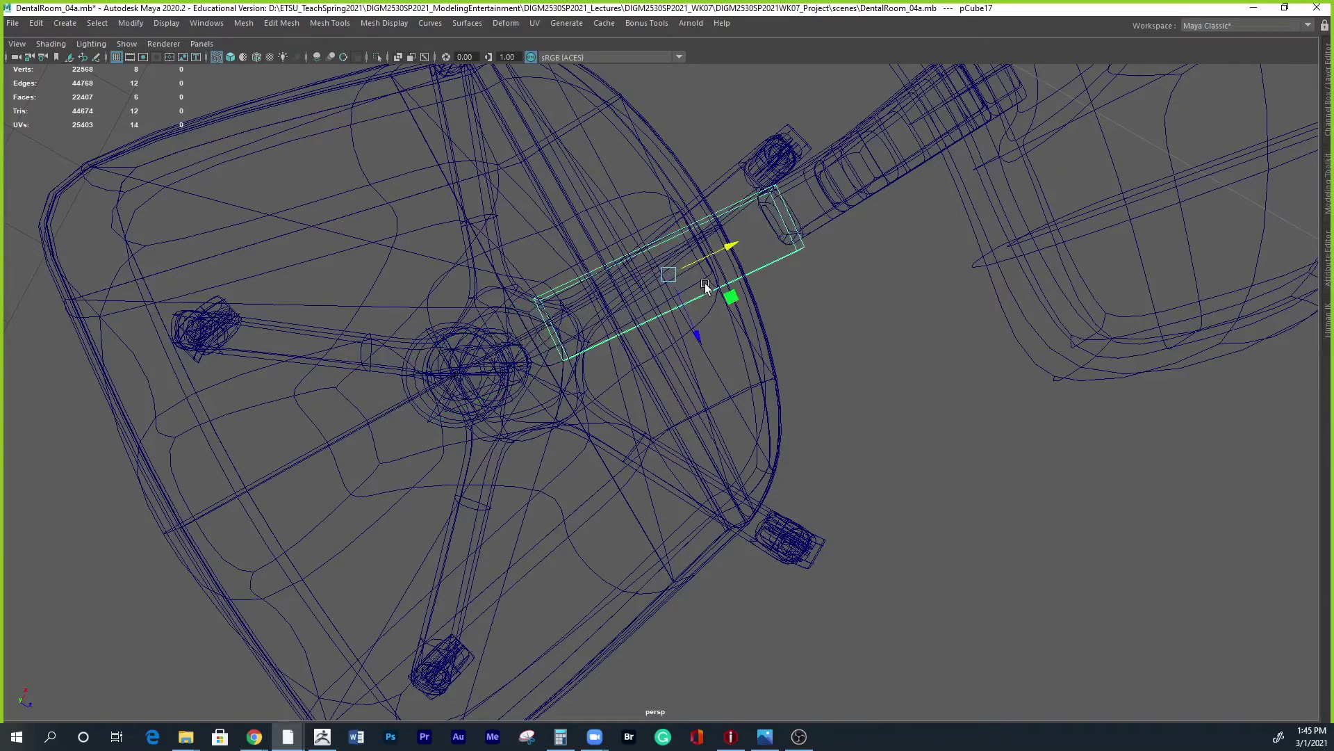
# Scale the bar down uniformly and rotate it to line up with the bracket's direction.
pyautogui.press('r')
pyautogui.moveTo(670, 275); pyautogui.dragTo(627, 267)
pyautogui.moveTo(739, 286)
pyautogui.keyDown('alt'); pyautogui.mouseDown()
pyautogui.moveTo(722, 334)
pyautogui.moveTo(929, 342)
pyautogui.moveTo(759, 512)
pyautogui.moveTo(707, 477)
pyautogui.moveTo(750, 478)
pyautogui.moveTo(742, 307)
pyautogui.mouseUp(); pyautogui.keyUp('alt')
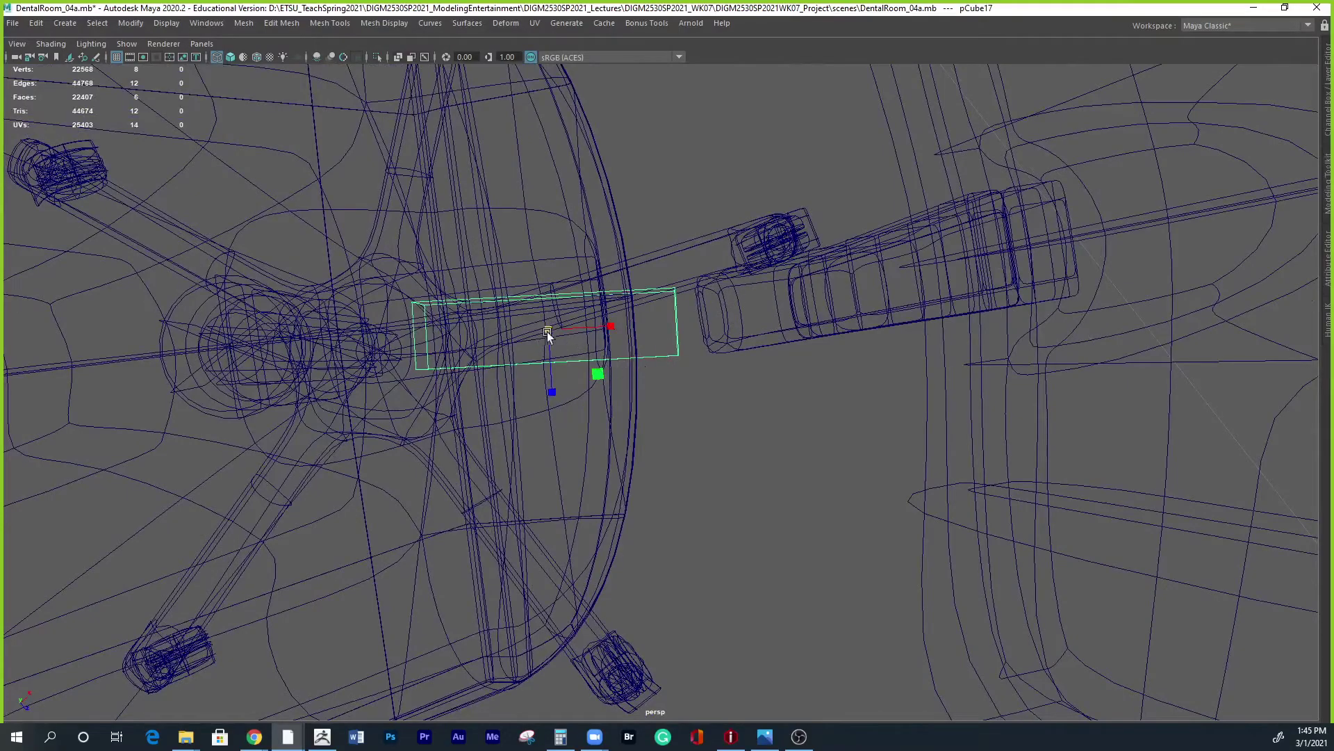
pyautogui.moveTo(554, 334); pyautogui.dragTo(519, 332)
pyautogui.press('e')
pyautogui.moveTo(601, 358); pyautogui.dragTo(555, 373)
# Move the bar lengthwise and sideways so it links the seat with the bracket, and restore the shaded two-view layout.
pyautogui.press('w')
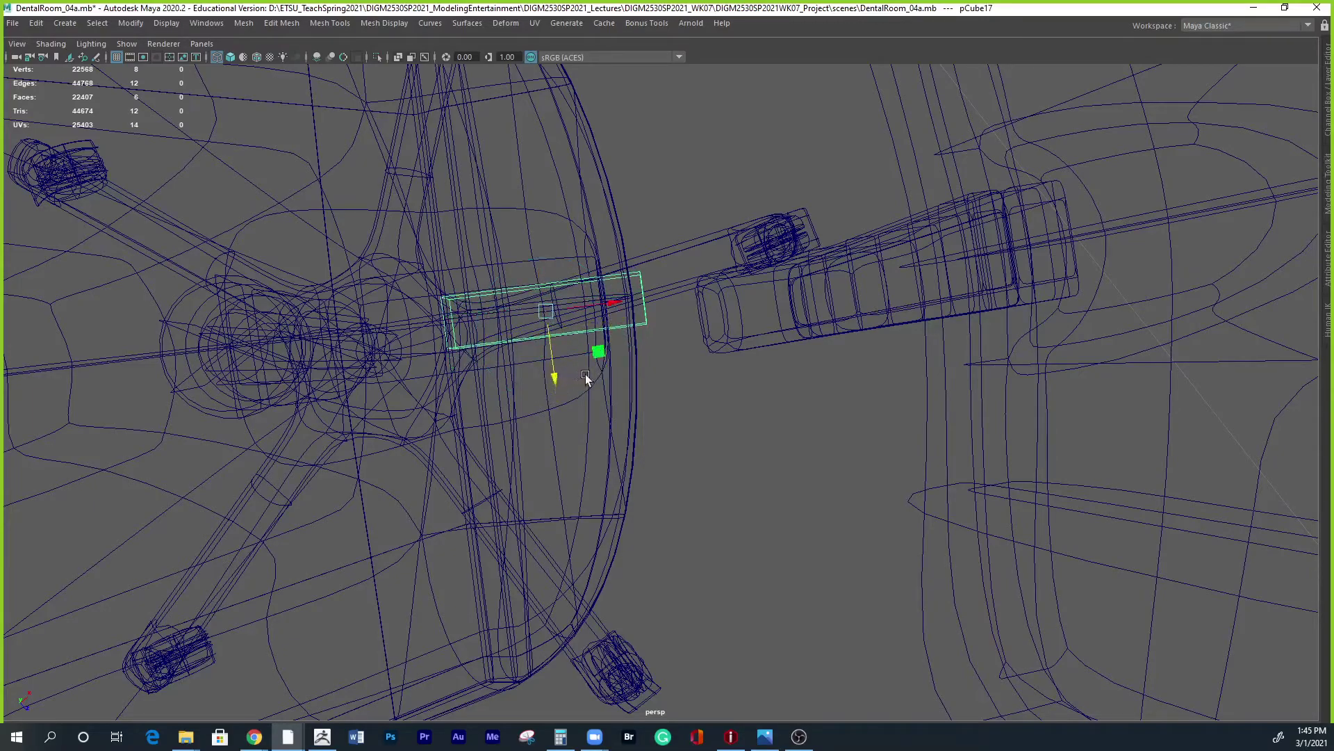
pyautogui.moveTo(609, 304); pyautogui.dragTo(693, 299)
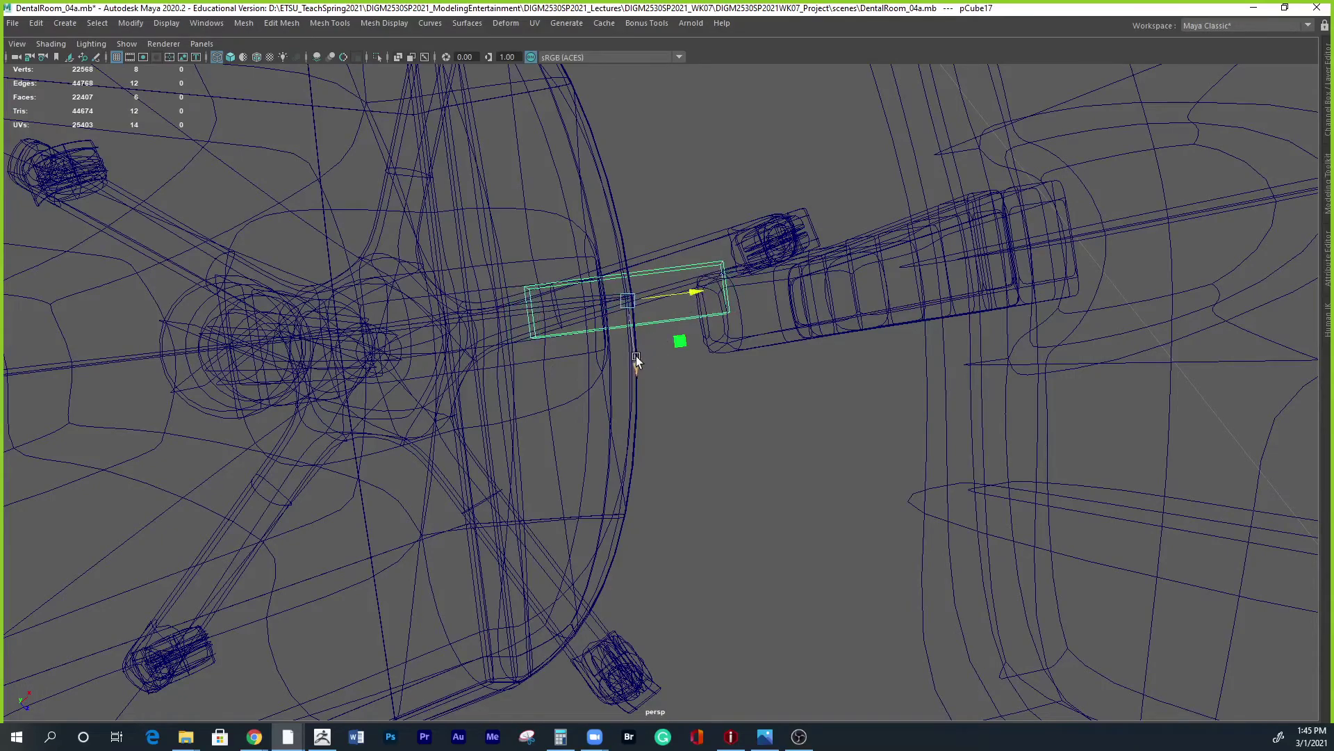
pyautogui.moveTo(645, 366); pyautogui.dragTo(653, 391)
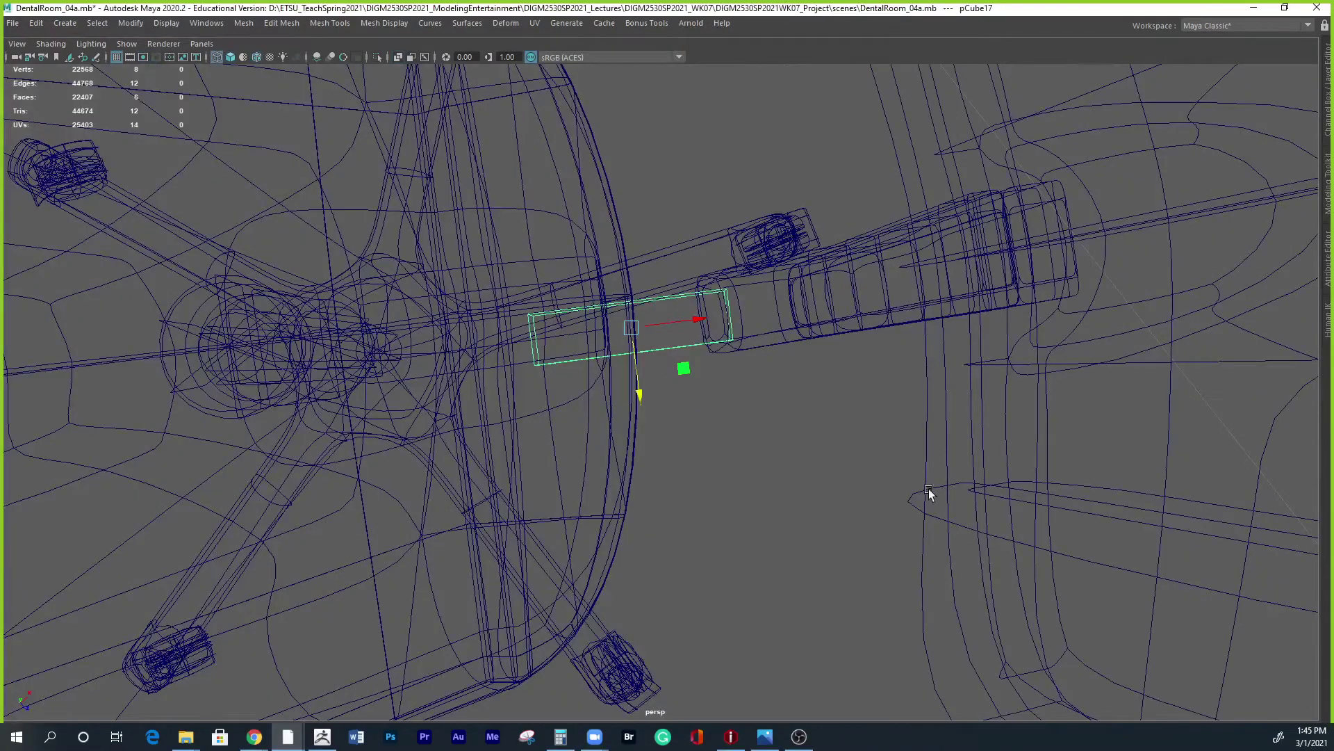
pyautogui.press('space')
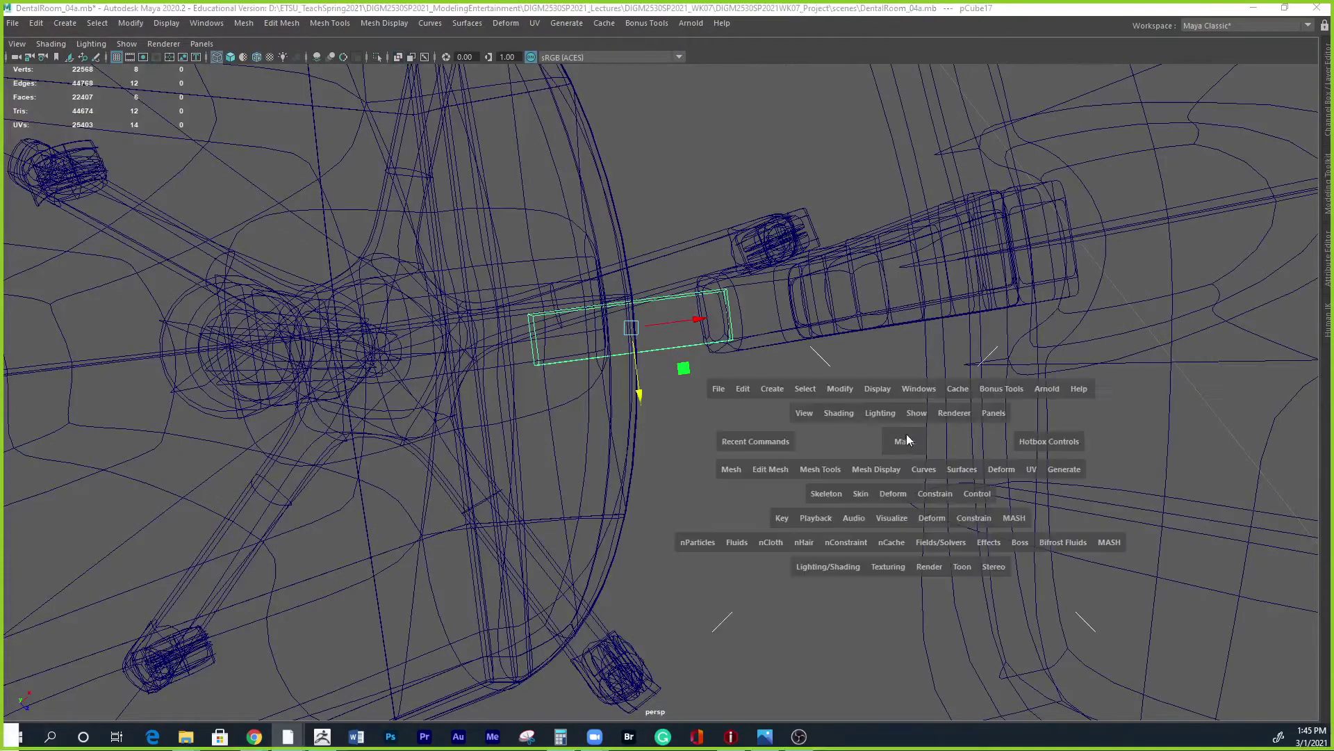
pyautogui.keyDown('alt'); pyautogui.moveTo(928, 489); pyautogui.dragTo(959, 345); pyautogui.keyUp('alt')
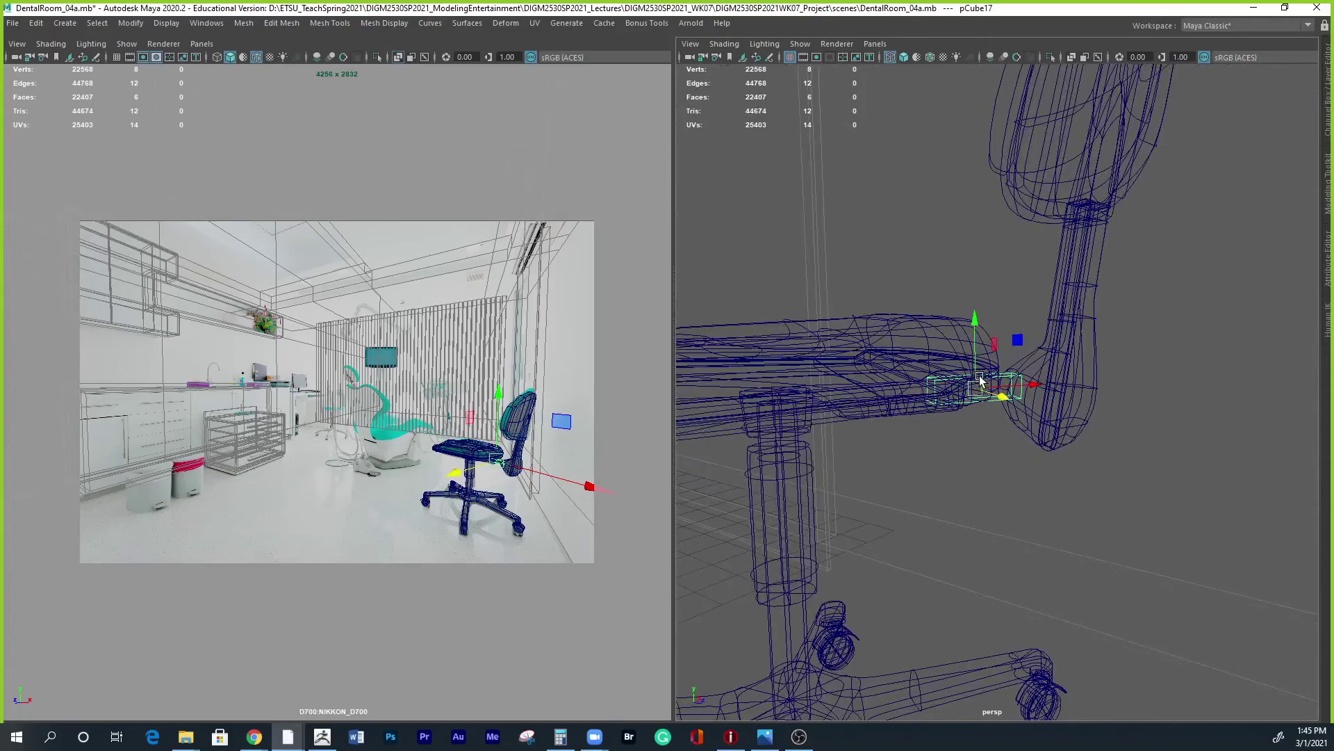
pyautogui.press('5')
pyautogui.moveTo(989, 381)
pyautogui.keyDown('alt'); pyautogui.mouseDown(button='right')
pyautogui.moveTo(959, 462)
pyautogui.moveTo(892, 465)
pyautogui.mouseUp(button='right'); pyautogui.keyUp('alt')
pyautogui.moveTo(891, 464)
pyautogui.keyDown('alt'); pyautogui.mouseDown()
pyautogui.moveTo(844, 471)
pyautogui.moveTo(858, 356)
pyautogui.moveTo(855, 386)
pyautogui.moveTo(882, 414)
pyautogui.mouseUp(); pyautogui.keyUp('alt')
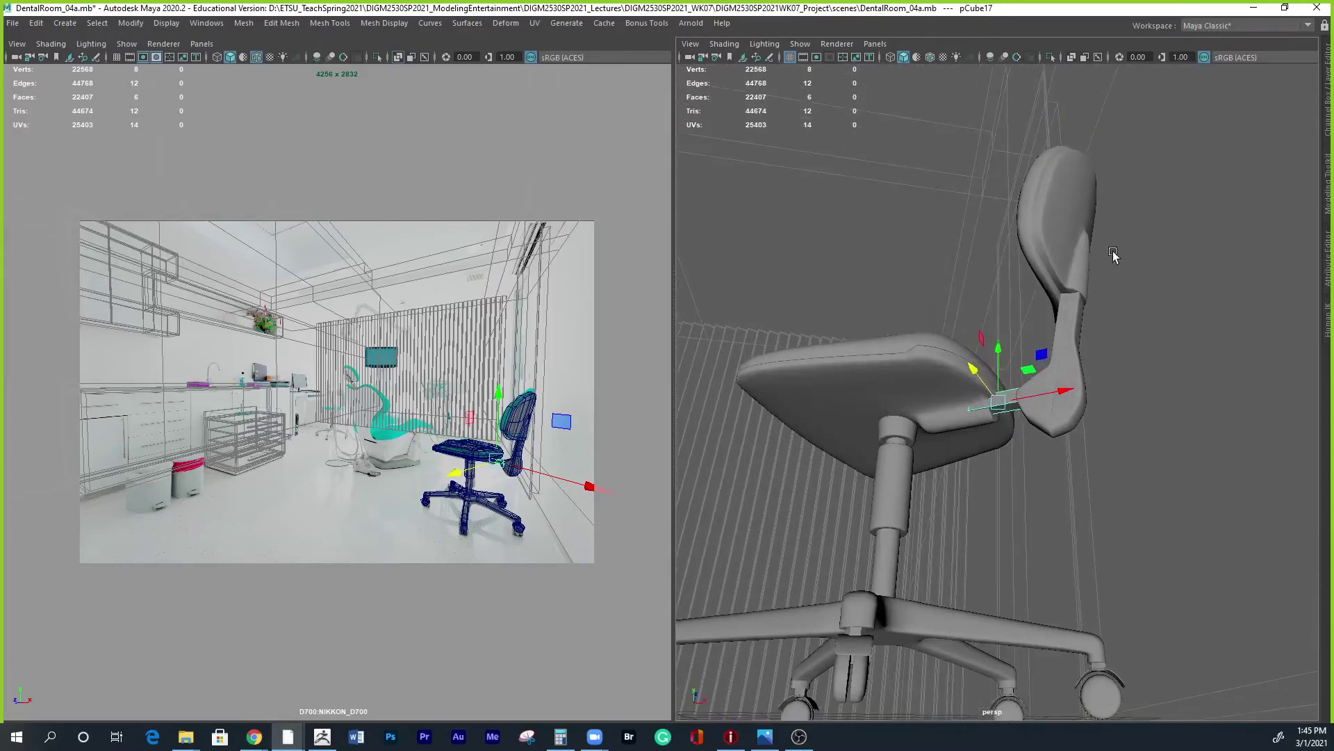
# Fine-tune the connecting bar's height and sideways position so it sits centred between the seat and the bracket.
pyautogui.moveTo(1117, 233); pyautogui.dragTo(1046, 453)
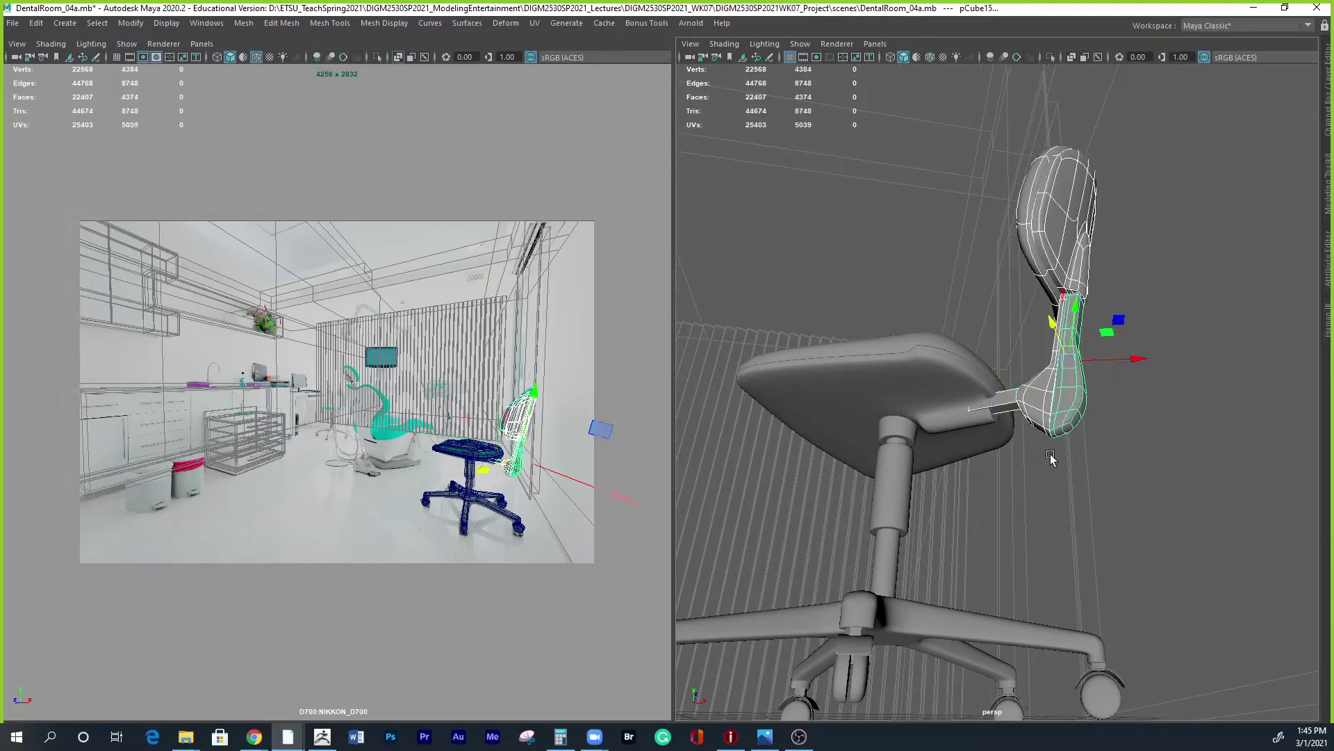
pyautogui.keyDown('alt'); pyautogui.moveTo(1098, 514); pyautogui.dragTo(1000, 403); pyautogui.keyUp('alt')
pyautogui.scroll(3, 1158, 463)
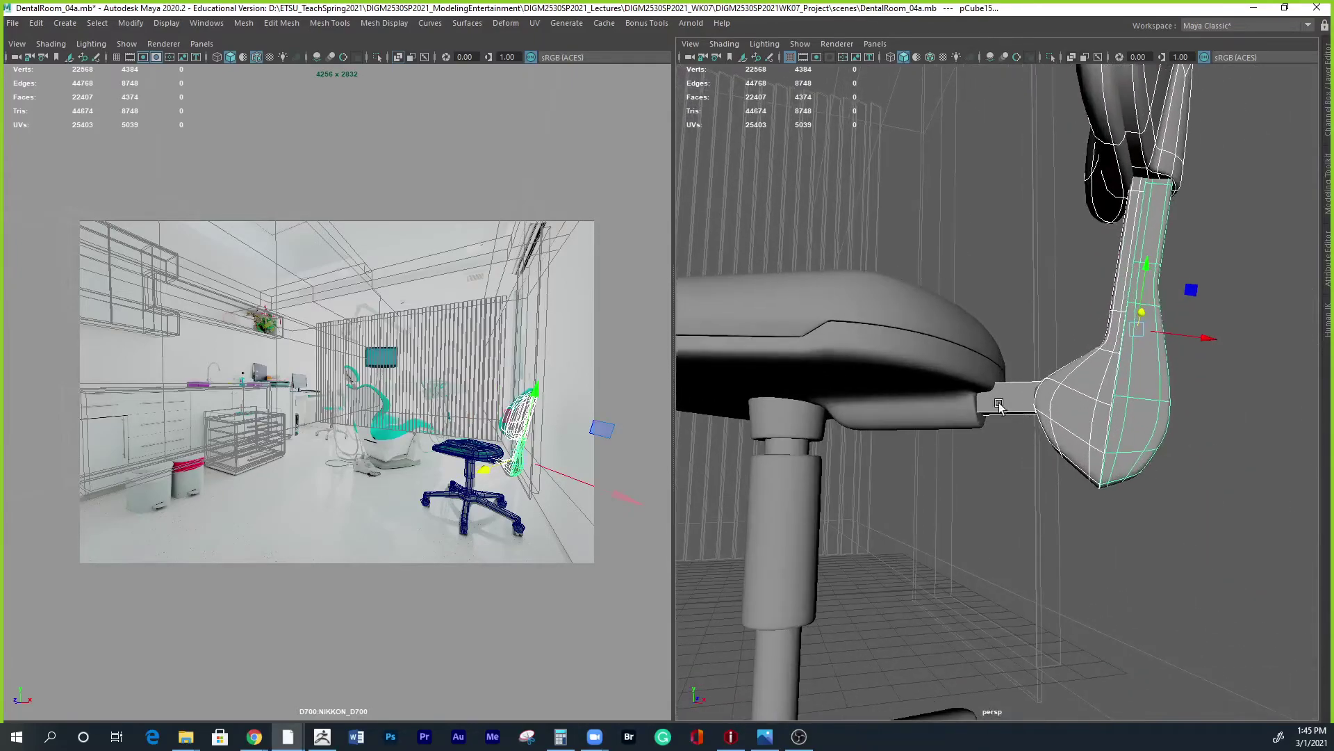
pyautogui.click(1020, 420)
pyautogui.moveTo(996, 357); pyautogui.dragTo(1011, 369)
pyautogui.press('r')
pyautogui.moveTo(1011, 369); pyautogui.dragTo(1011, 369, button='middle')
pyautogui.keyDown('alt'); pyautogui.moveTo(1043, 486); pyautogui.dragTo(1012, 456); pyautogui.keyUp('alt')
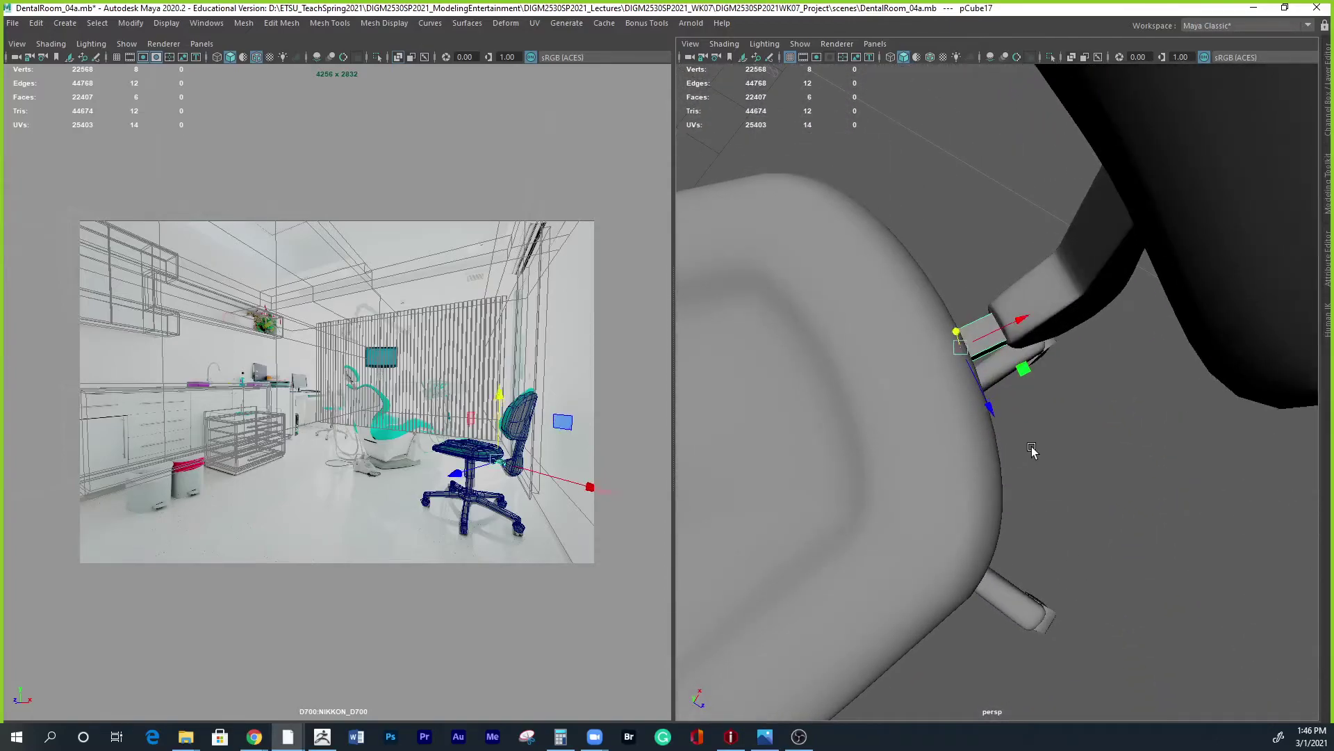
pyautogui.moveTo(988, 404); pyautogui.dragTo(992, 411)
# Deselect the connecting bar, restore the full interface and turn on wireframe on shaded in the perspective view.
pyautogui.keyDown('alt'); pyautogui.moveTo(1102, 426); pyautogui.dragTo(781, 357, button='right'); pyautogui.keyUp('alt')
pyautogui.keyDown('alt'); pyautogui.moveTo(780, 357); pyautogui.dragTo(1098, 392); pyautogui.keyUp('alt')
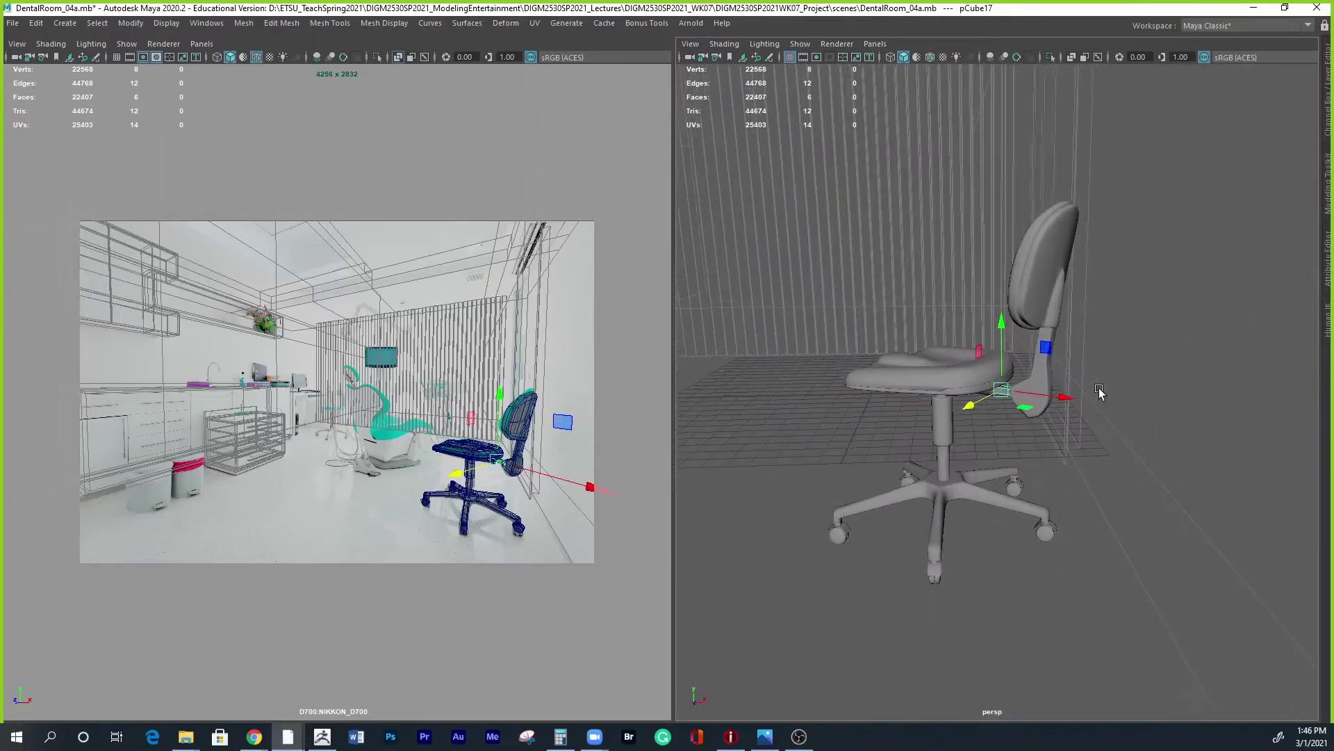
pyautogui.moveTo(1052, 284); pyautogui.dragTo(1101, 264, button='right')
pyautogui.click(1167, 357)
pyautogui.keyDown('alt'); pyautogui.moveTo(1167, 359); pyautogui.dragTo(1049, 513, button='right'); pyautogui.keyUp('alt')
pyautogui.hotkey('ctrl', 'space')
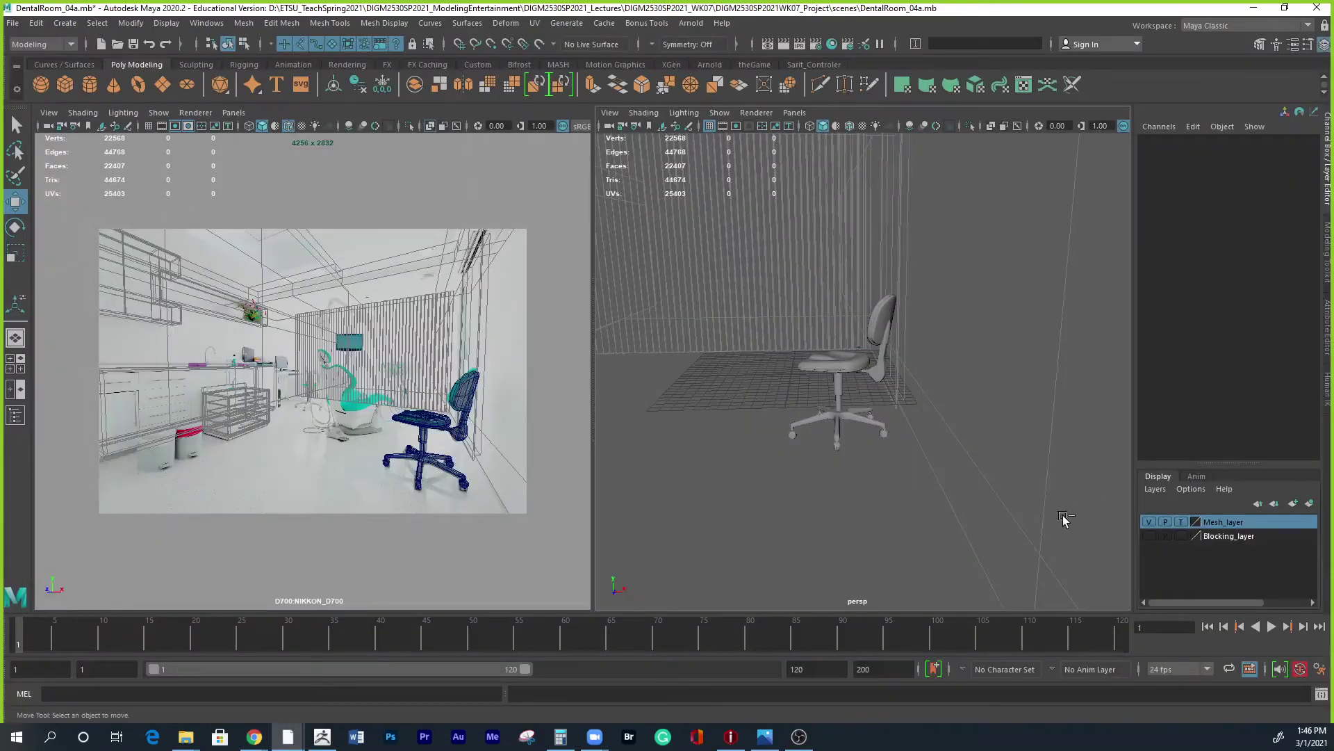
pyautogui.click(848, 126)
# Inspect the stool's wireframe around the joint and select the rear half of the bracket.
pyautogui.keyDown('alt'); pyautogui.moveTo(892, 434); pyautogui.dragTo(1087, 424, button='right'); pyautogui.keyUp('alt')
pyautogui.keyDown('alt'); pyautogui.moveTo(1087, 424); pyautogui.dragTo(994, 467); pyautogui.keyUp('alt')
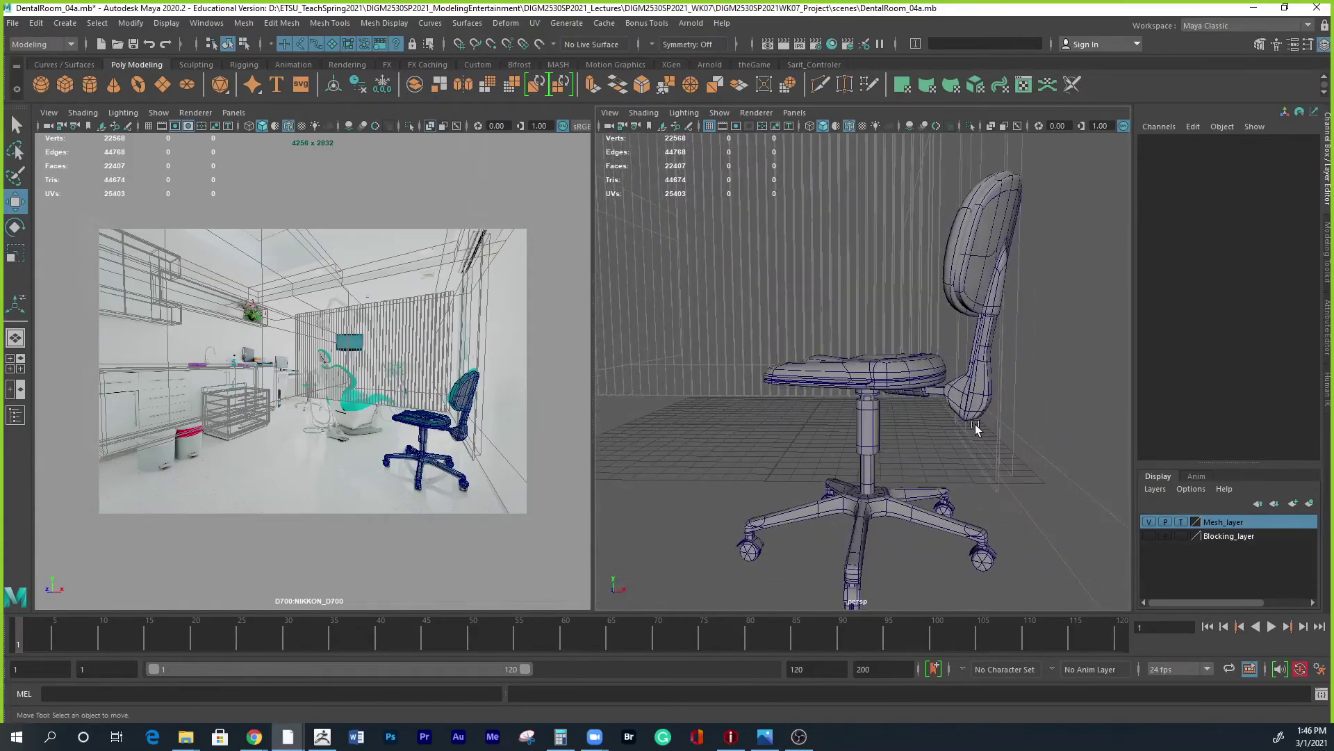
pyautogui.scroll(6, 972, 439)
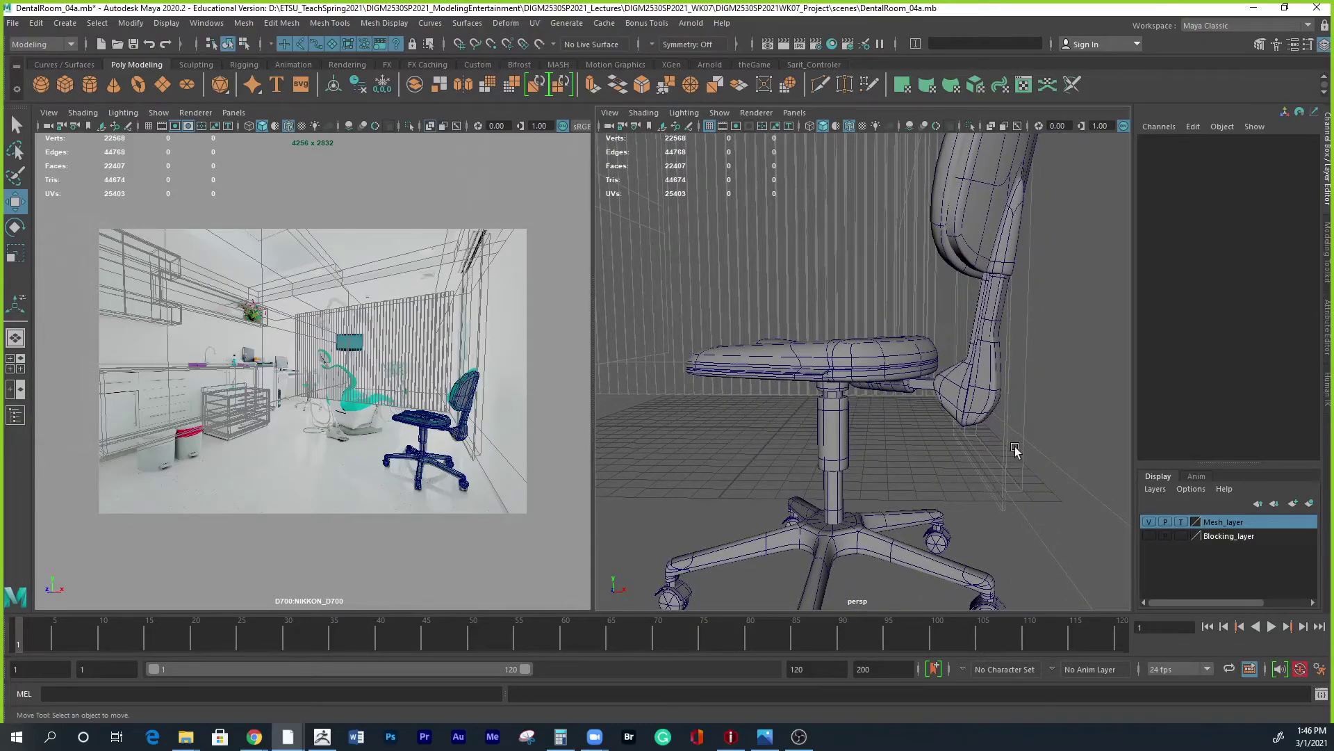
pyautogui.keyDown('alt'); pyautogui.moveTo(964, 439); pyautogui.dragTo(979, 413); pyautogui.keyUp('alt')
pyautogui.click(985, 402)
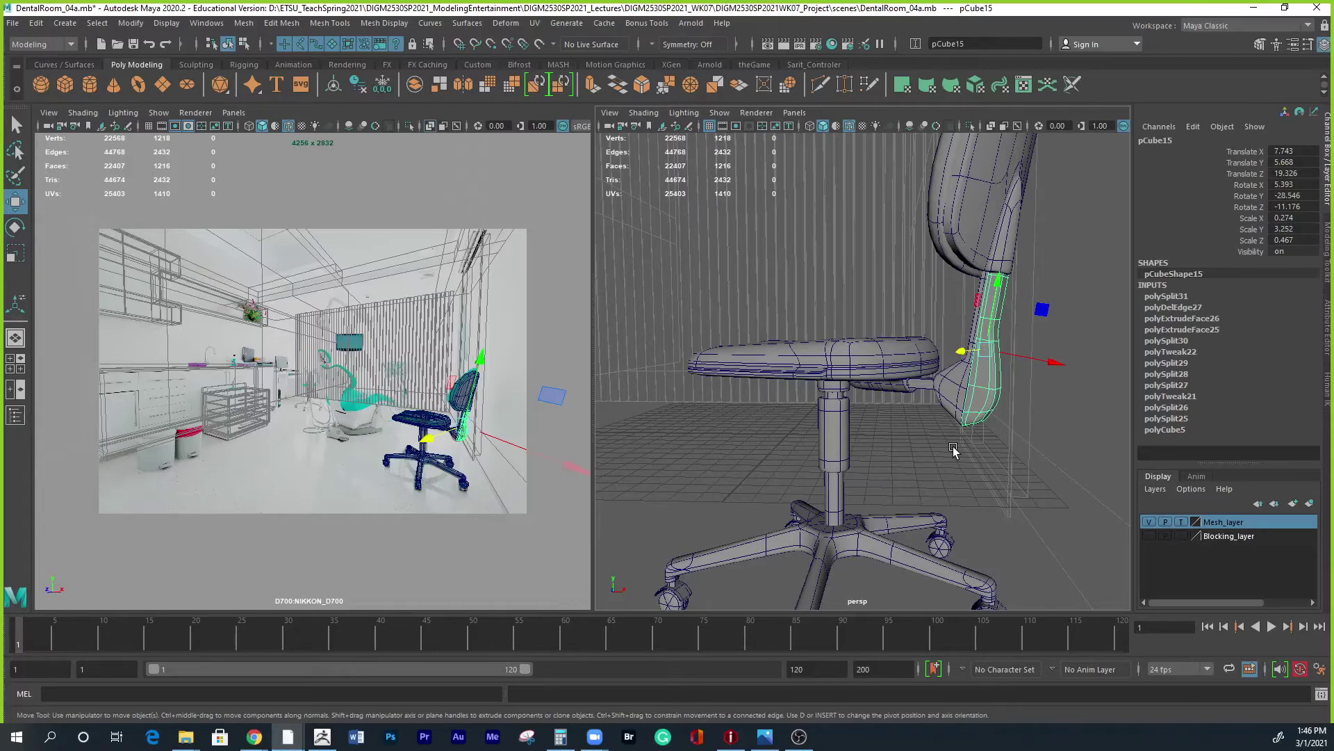
# Maximize the perspective view, deselect the bracket and display the Outliner.
pyautogui.keyDown('alt'); pyautogui.moveTo(977, 416); pyautogui.dragTo(964, 413); pyautogui.keyUp('alt')
pyautogui.keyDown('alt'); pyautogui.moveTo(964, 412); pyautogui.dragTo(1095, 453, button='right'); pyautogui.keyUp('alt')
pyautogui.keyDown('alt'); pyautogui.moveTo(1094, 452); pyautogui.dragTo(995, 493); pyautogui.keyUp('alt')
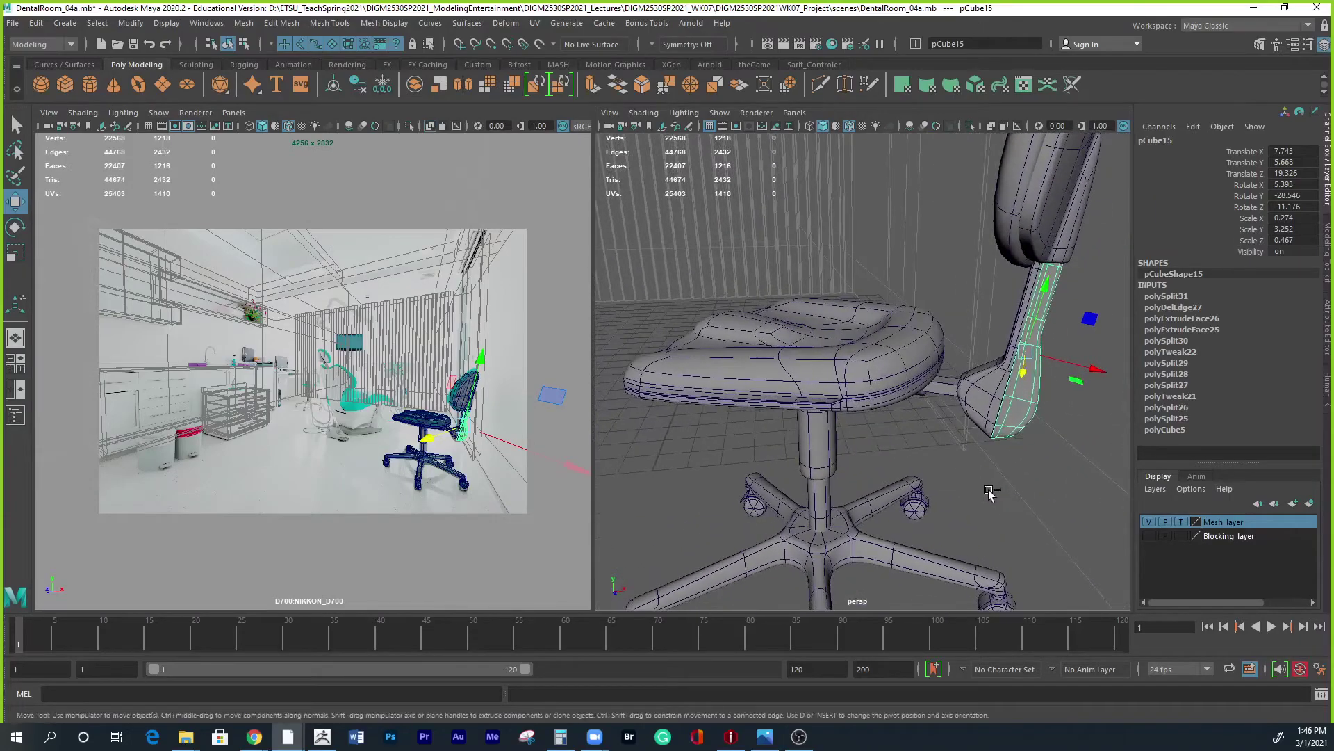
pyautogui.hotkey('ctrl', 'space')
pyautogui.press('space')
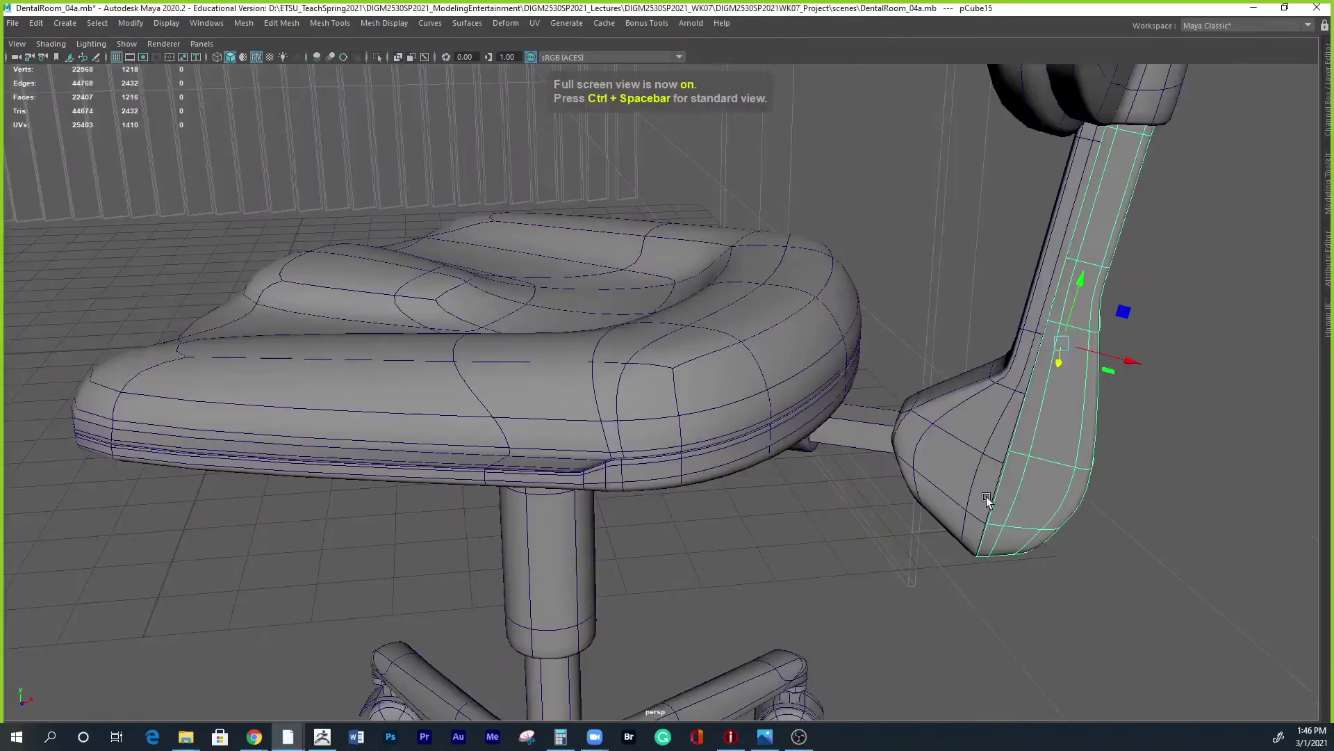
pyautogui.scroll(-5, 987, 496)
pyautogui.click(934, 549)
pyautogui.hotkey('ctrl', 'space')
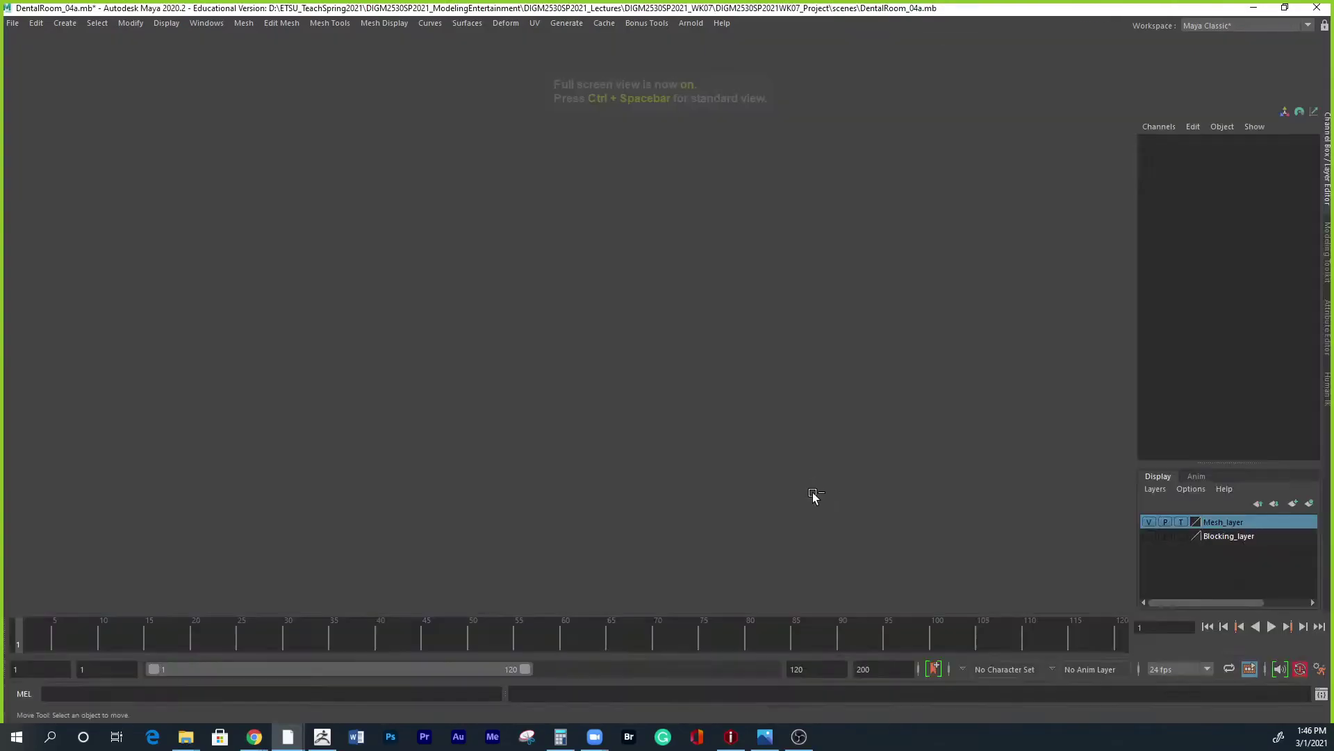
pyautogui.click(16, 415)
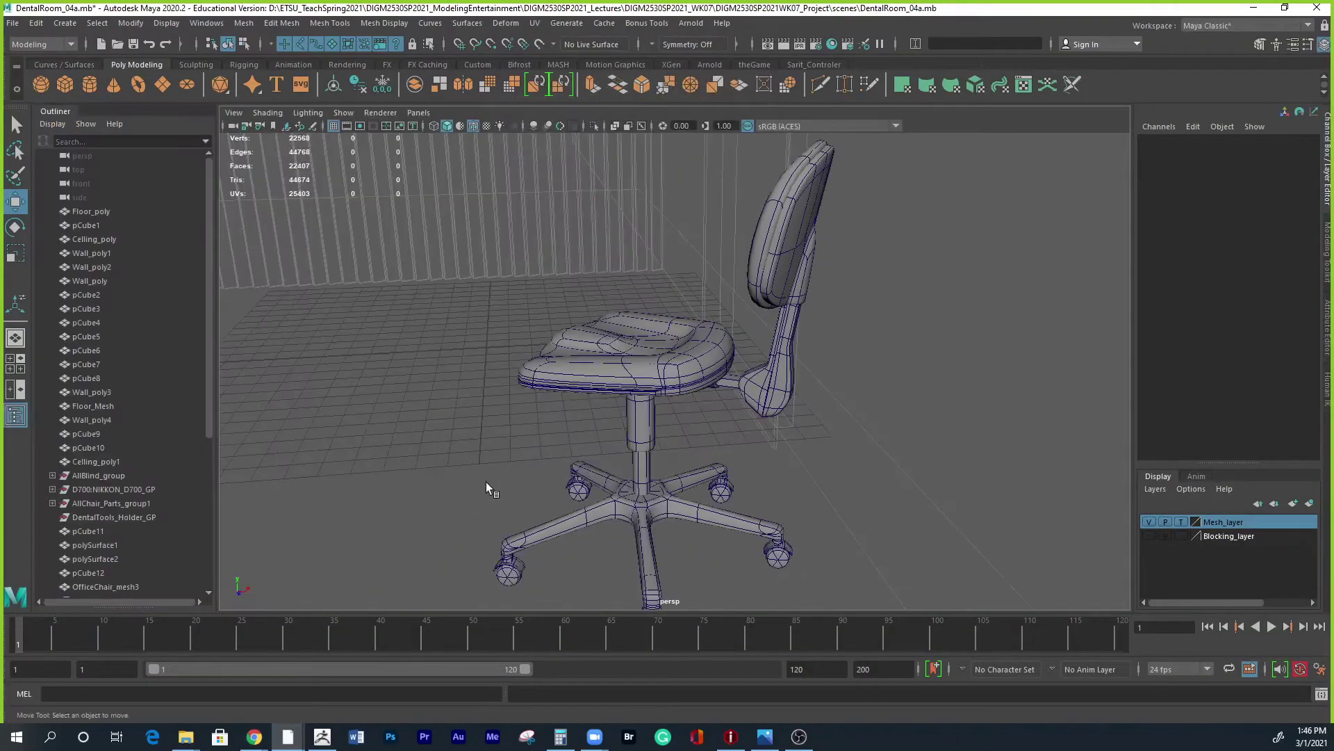
# Center the pivot of AllChair_Parts_group1.
pyautogui.click(137, 503)
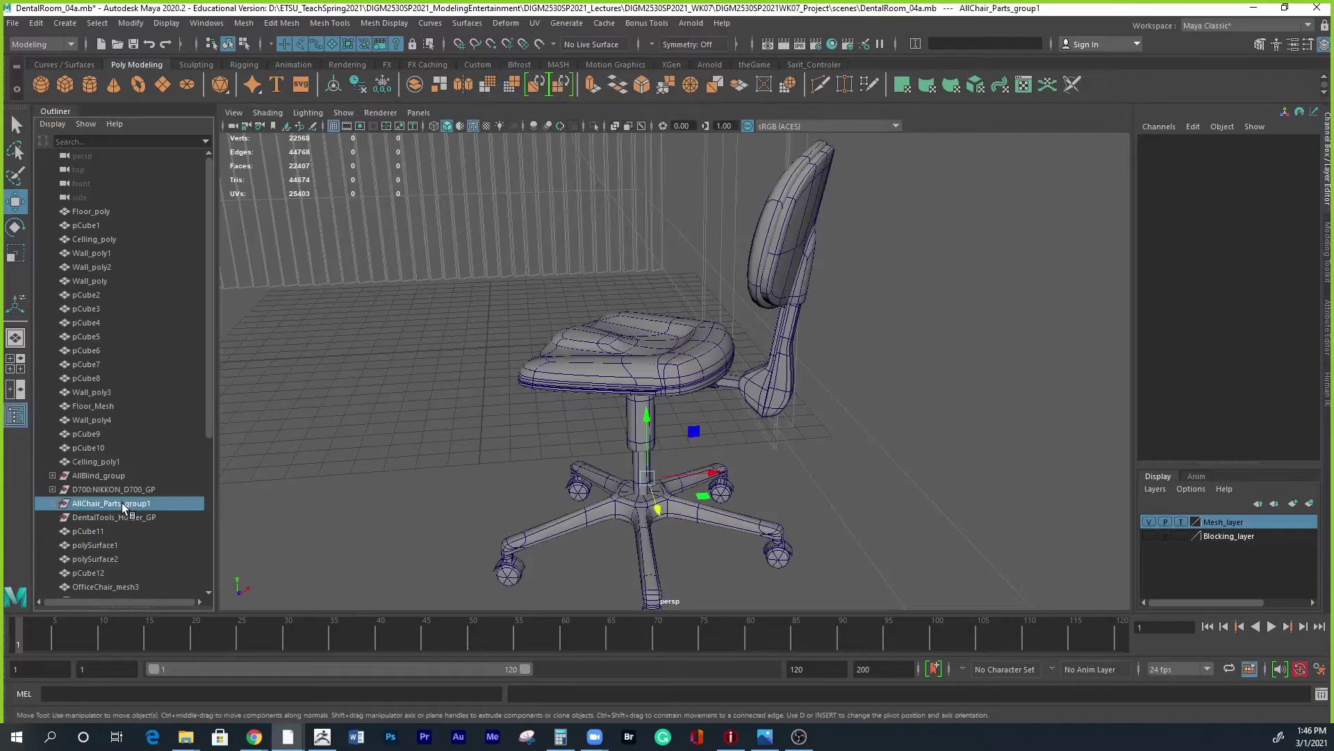
pyautogui.press('f')
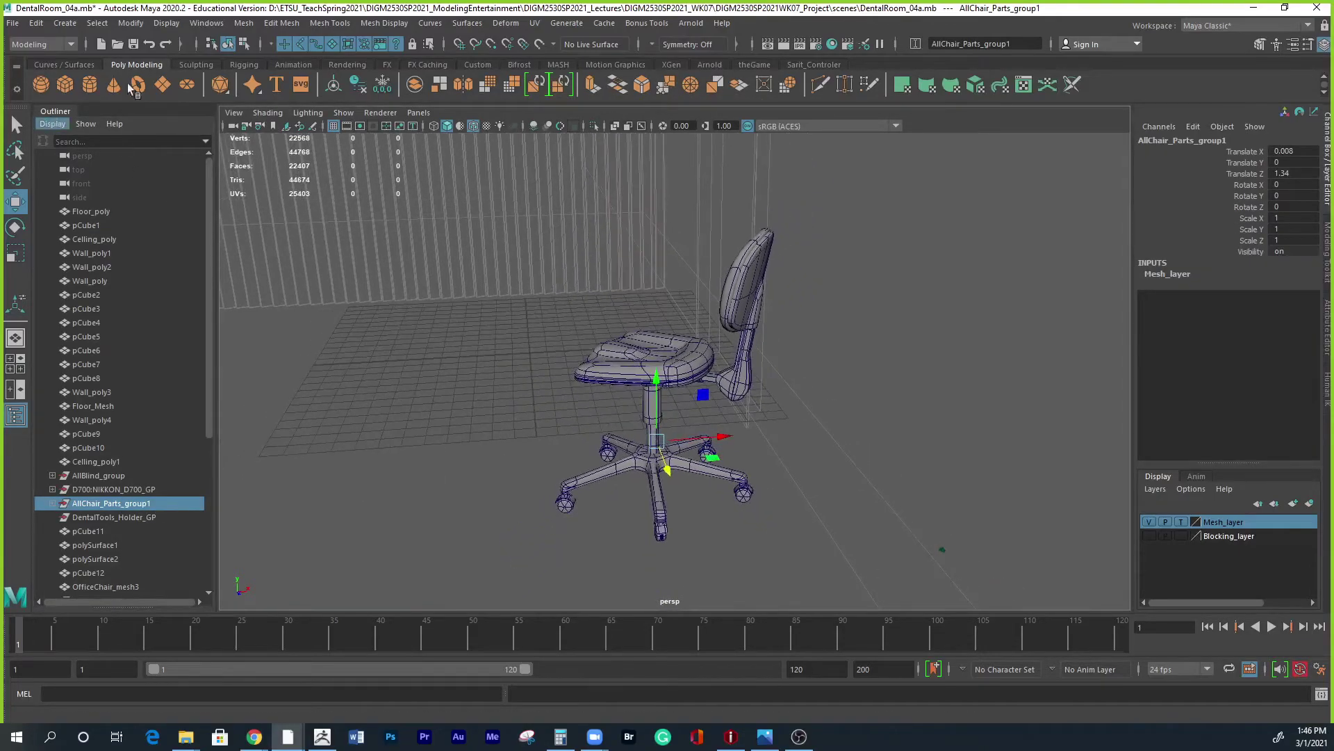
pyautogui.click(130, 23)
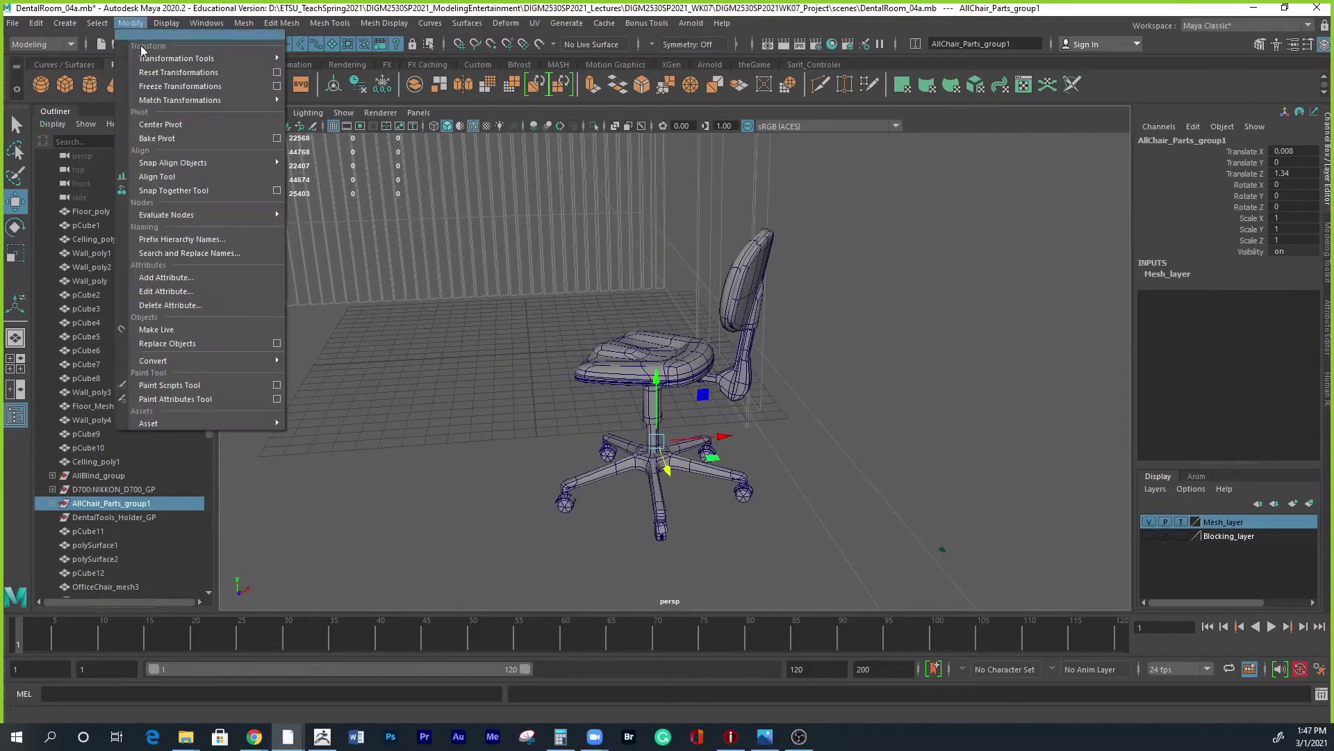
pyautogui.click(160, 125)
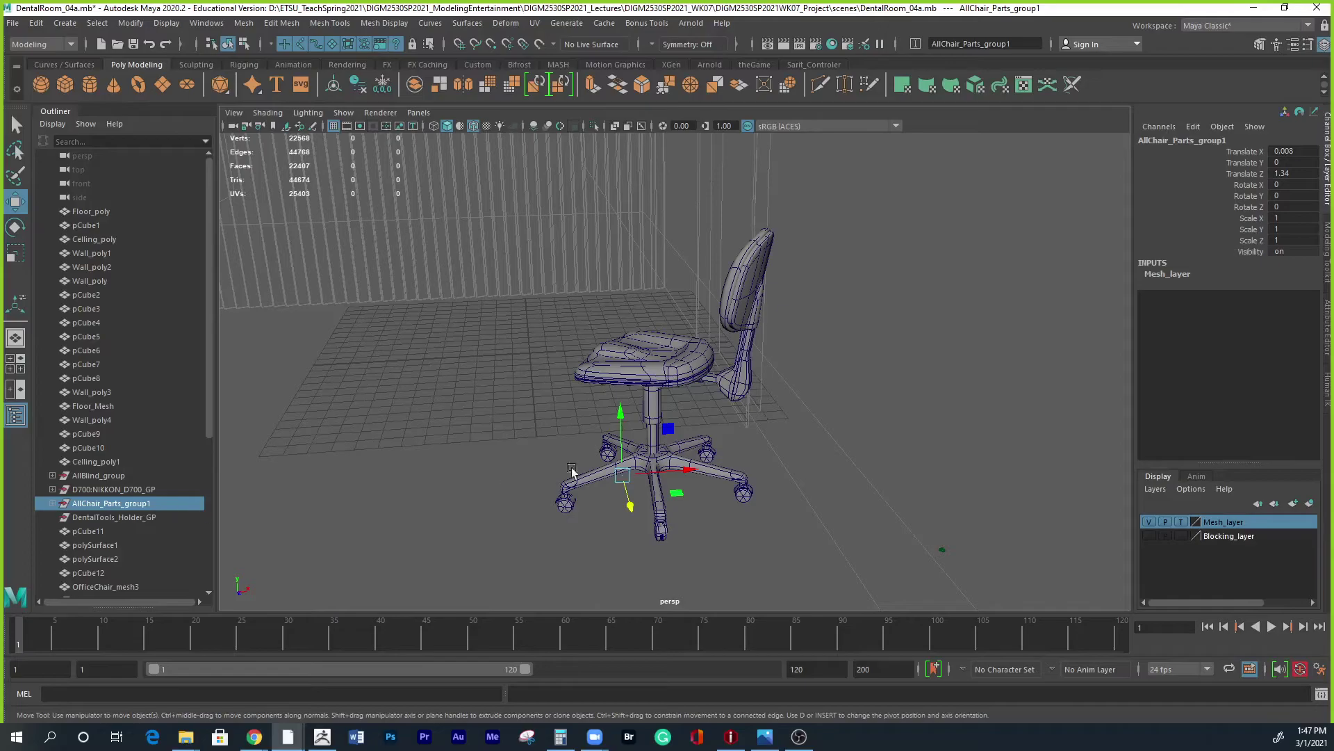
# Try to parent the backrest, bracket and connecting bar to AllChair_Parts_group1, and undo the parenting.
pyautogui.click(728, 388)
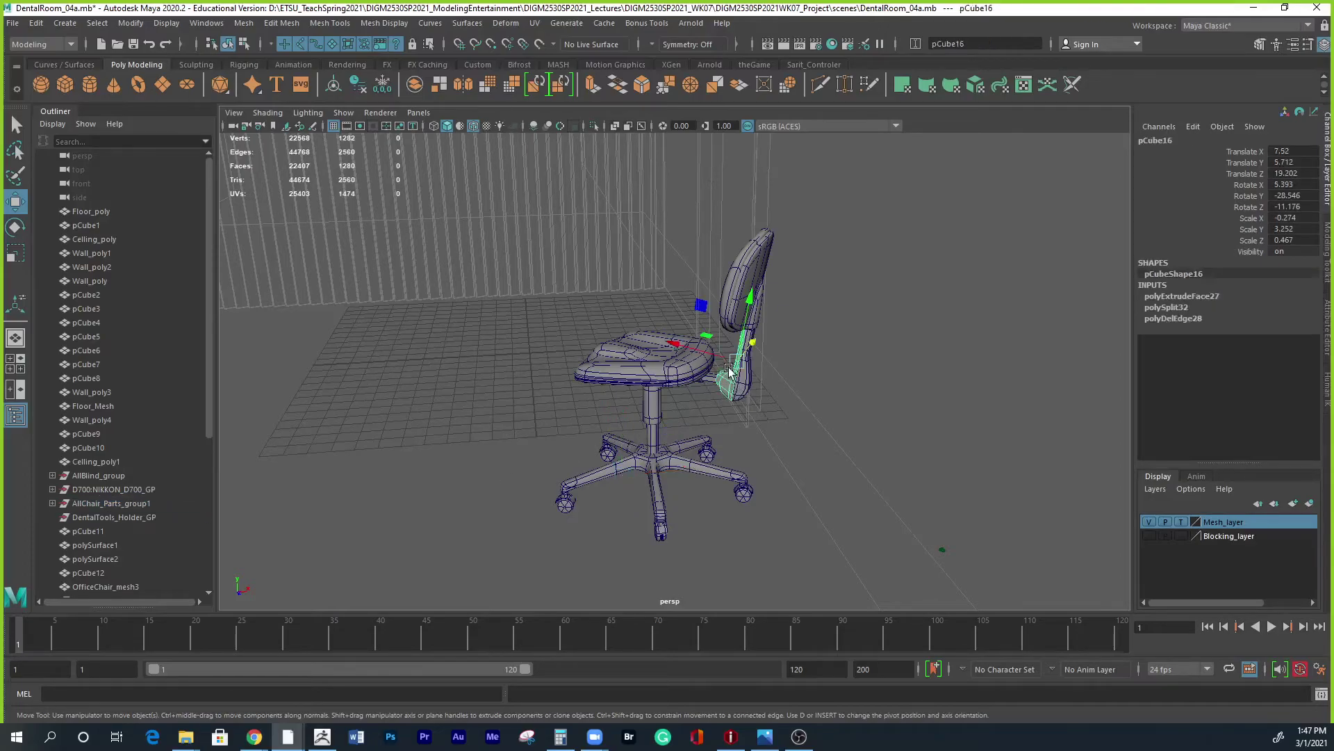
pyautogui.moveTo(806, 244); pyautogui.dragTo(736, 419)
pyautogui.keyDown('shift'); pyautogui.click(741, 406); pyautogui.keyUp('shift')
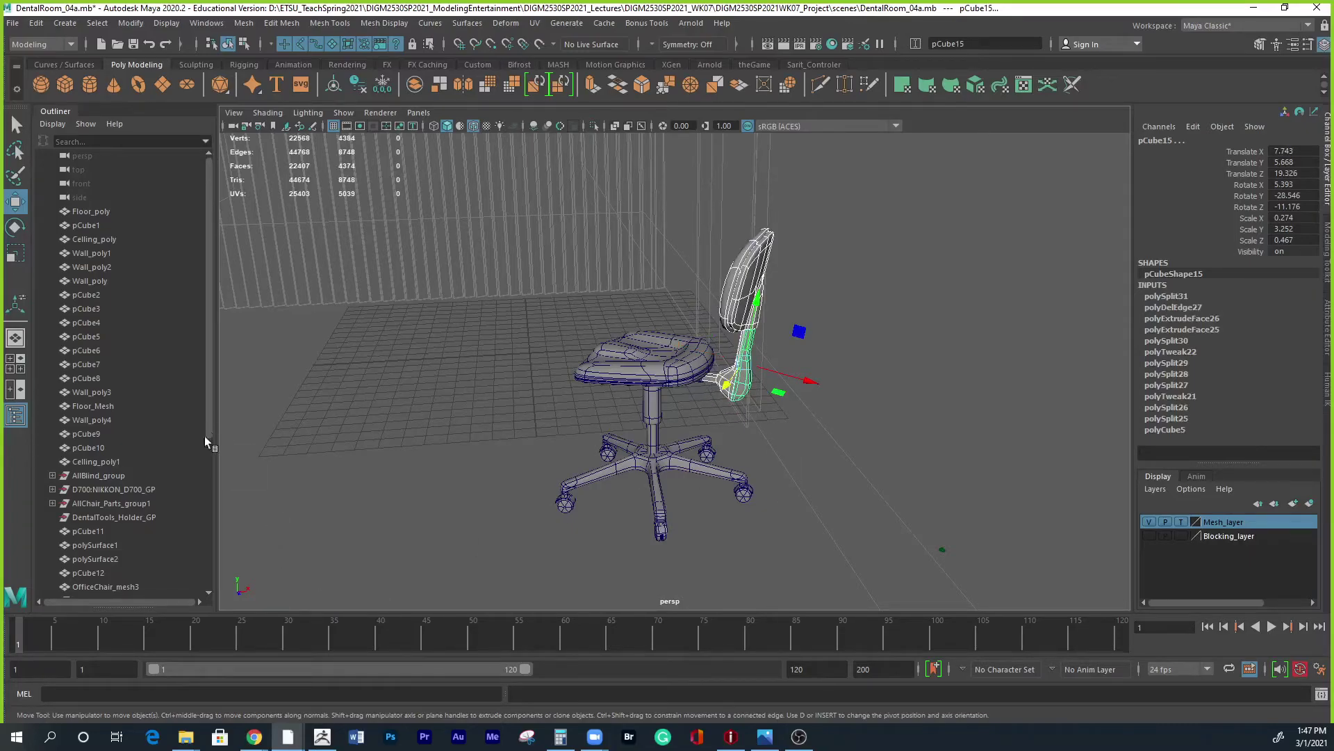
pyautogui.click(139, 505)
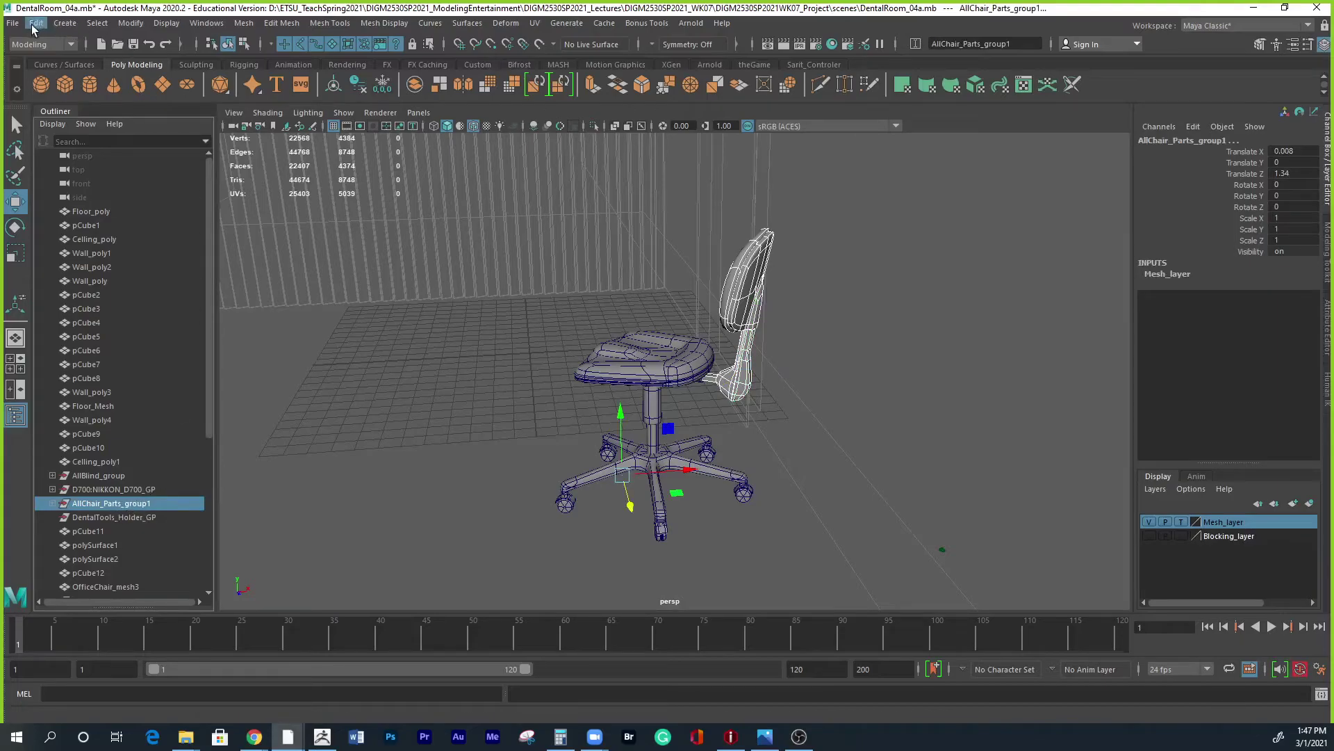
pyautogui.click(36, 23)
pyautogui.click(76, 338)
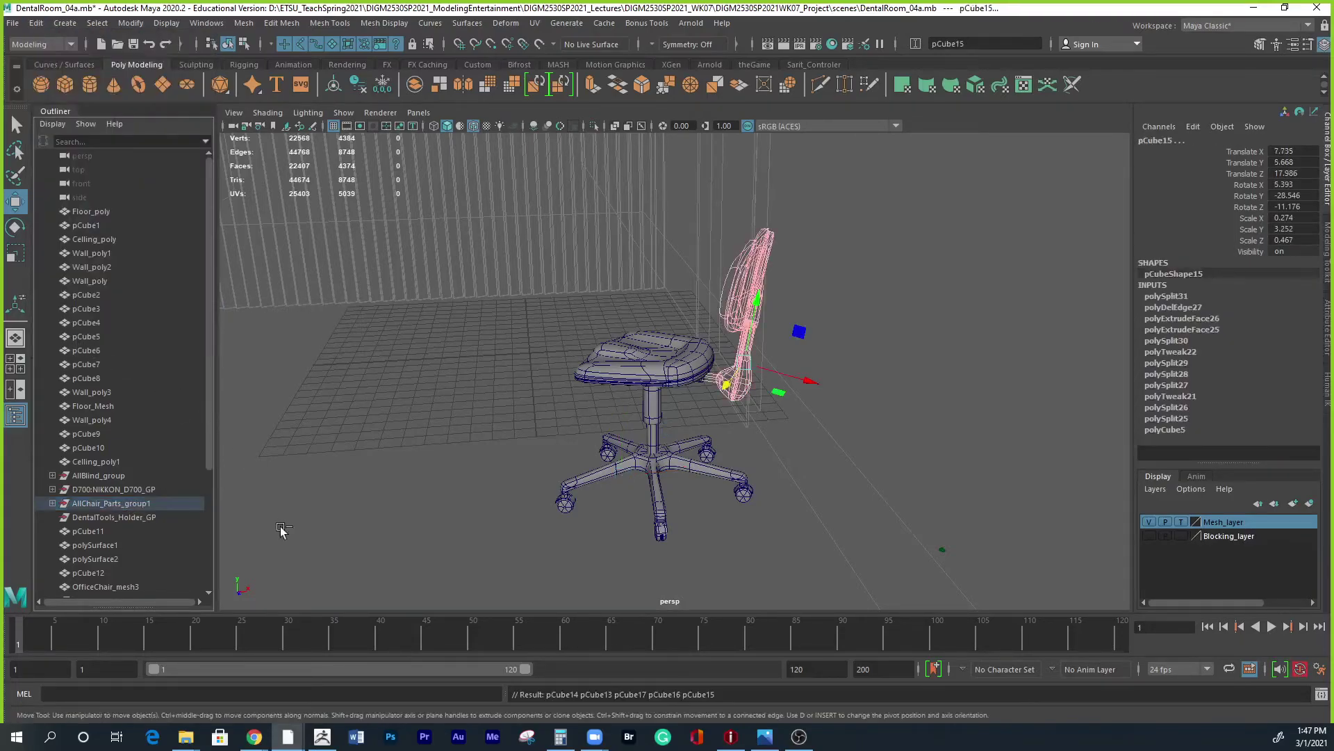
pyautogui.click(131, 505)
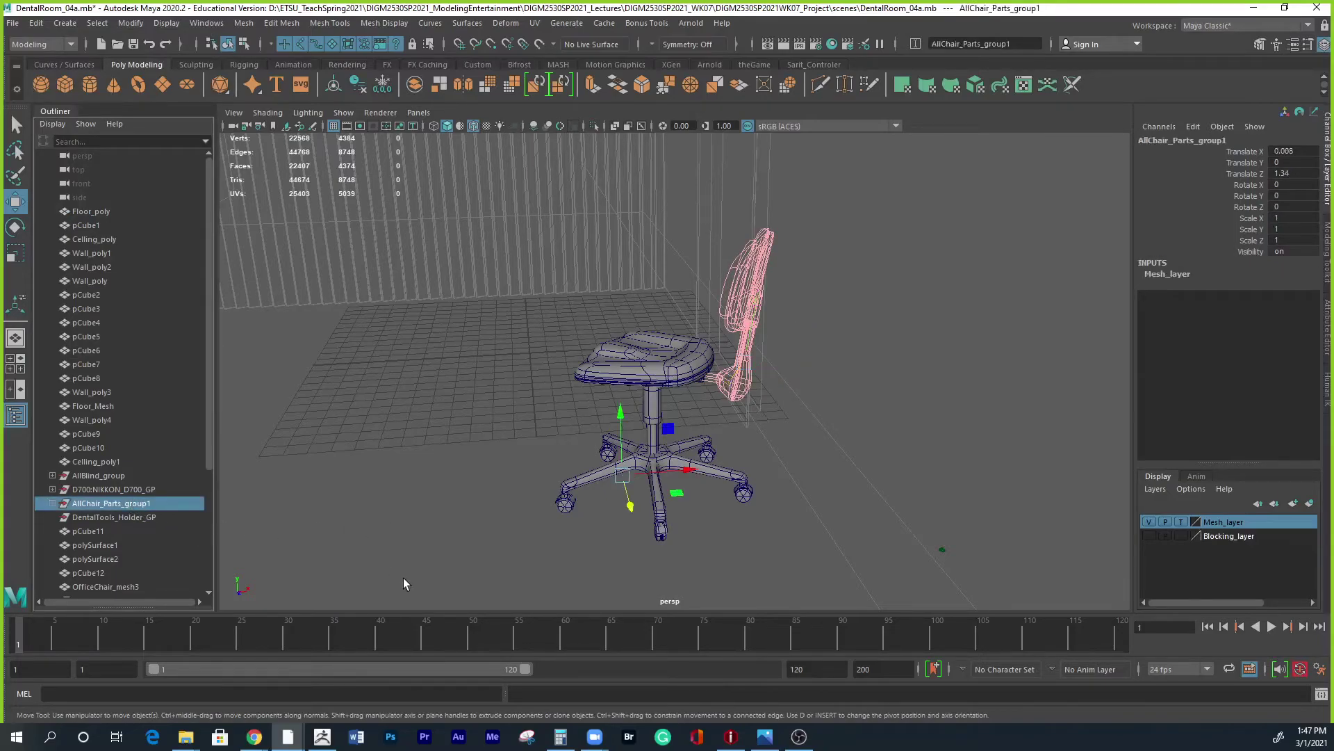
pyautogui.hotkey('ctrl', 'z')
pyautogui.hotkey('ctrl', 'z')
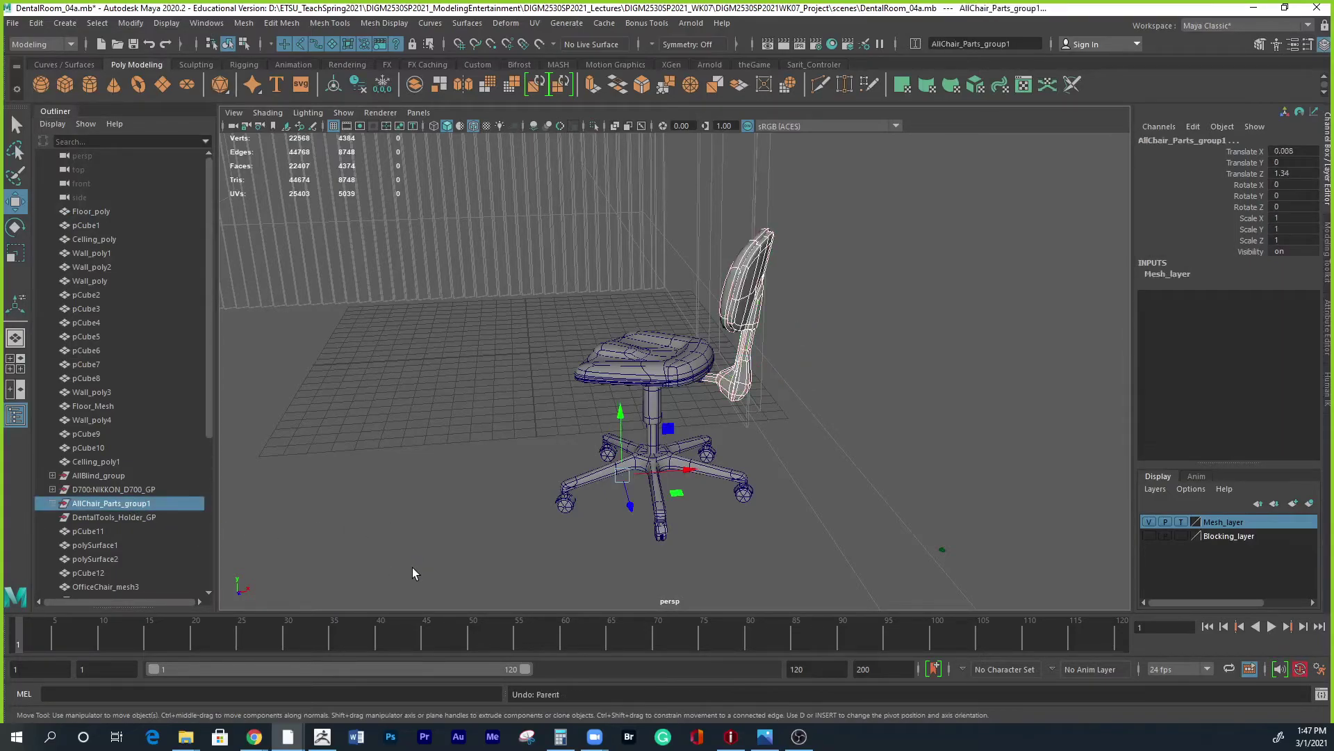
# Select the stool's five-legged base mesh and locate it among the scene's objects.
pyautogui.moveTo(527, 527)
pyautogui.keyDown('alt'); pyautogui.mouseDown()
pyautogui.moveTo(525, 539)
pyautogui.moveTo(543, 530)
pyautogui.mouseUp(); pyautogui.keyUp('alt')
pyautogui.click(606, 539)
pyautogui.click(593, 485)
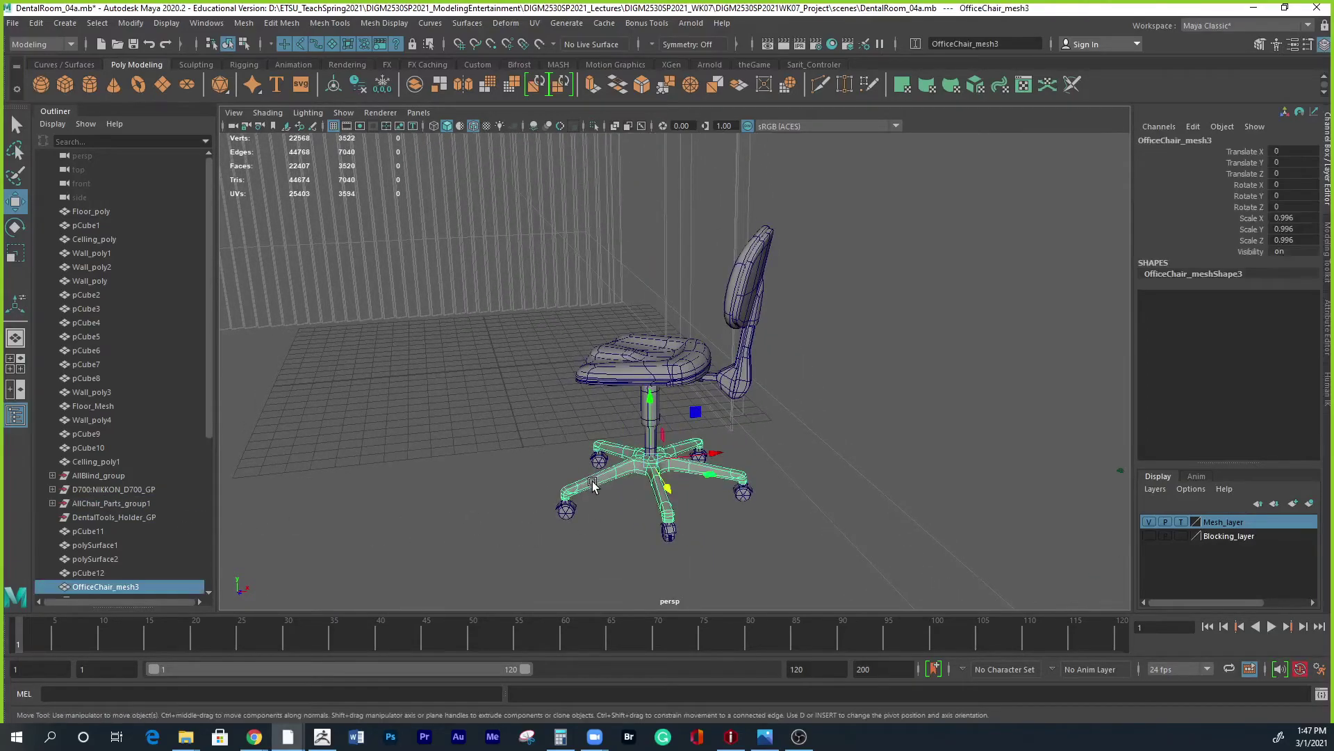
pyautogui.moveTo(206, 413); pyautogui.dragTo(214, 510)
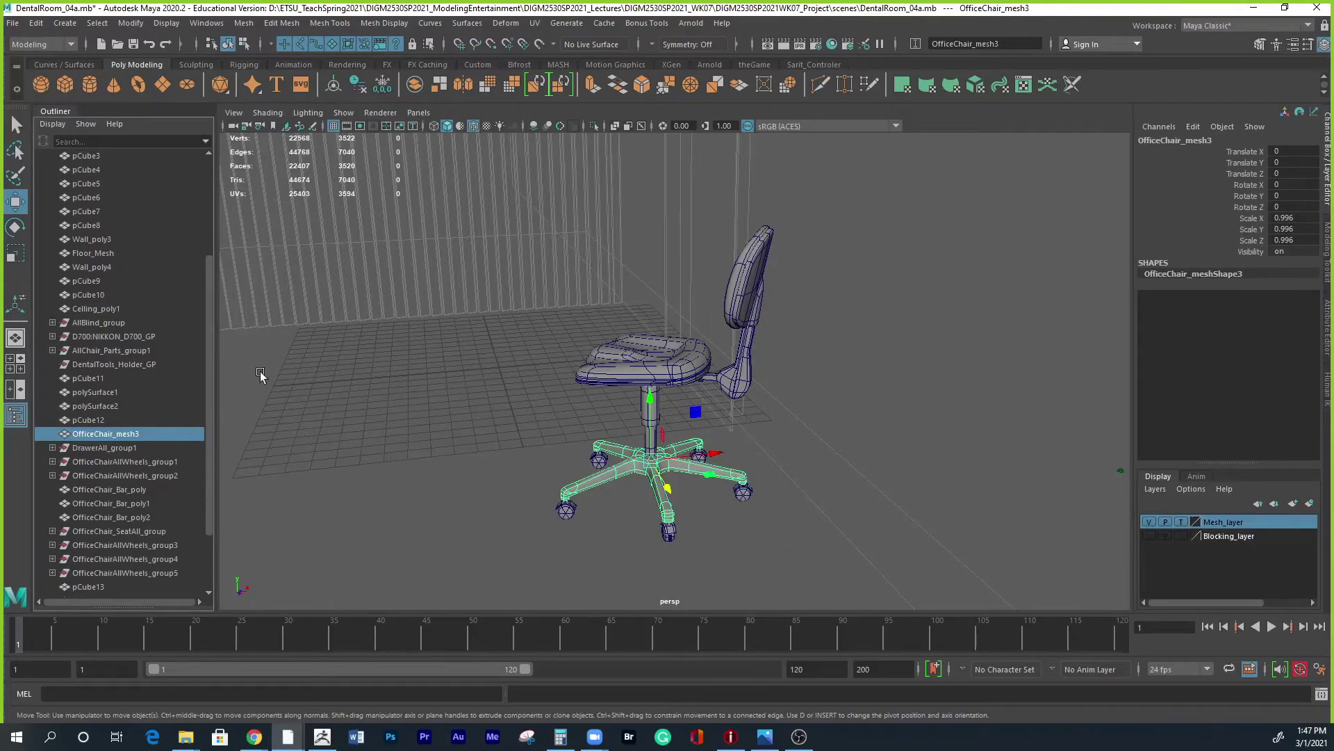
# Group all stool parts together, taking the seat and five wheel assemblies as whole groups.
pyautogui.moveTo(766, 586); pyautogui.dragTo(571, 397)
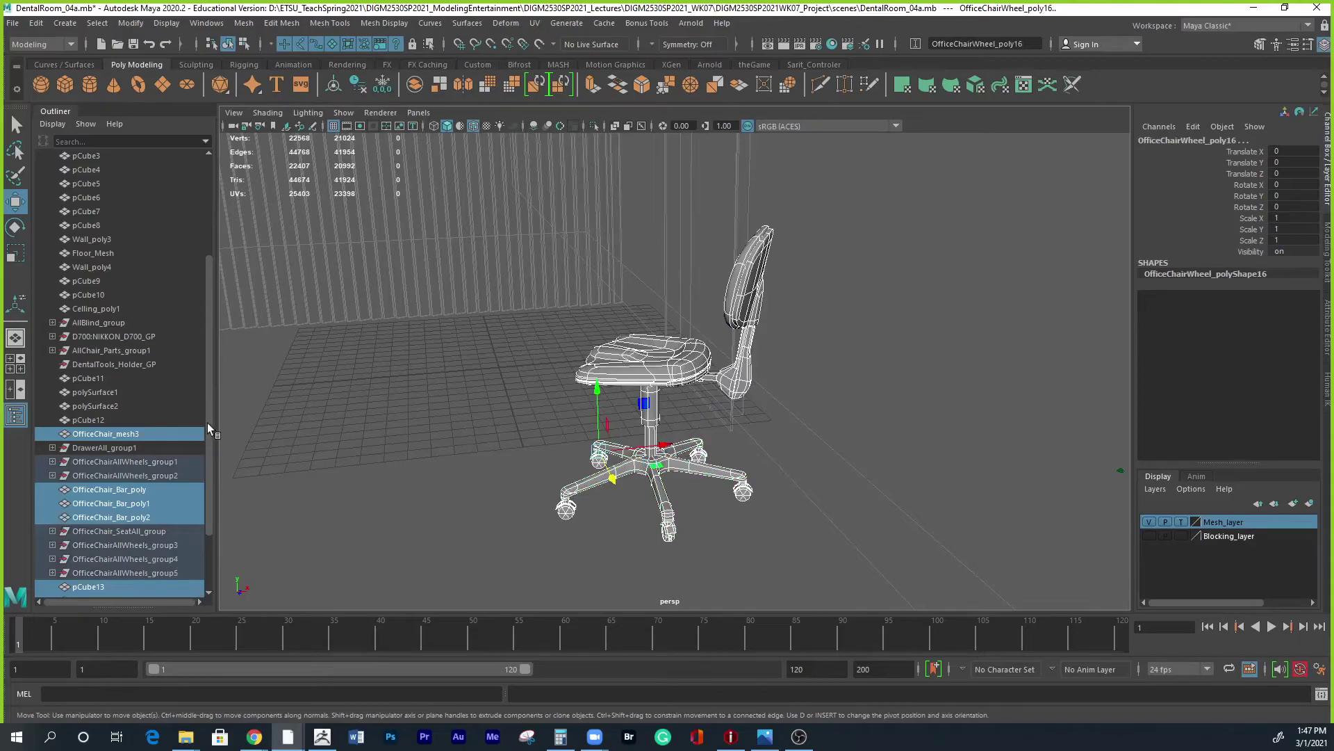
pyautogui.moveTo(207, 422); pyautogui.dragTo(211, 474)
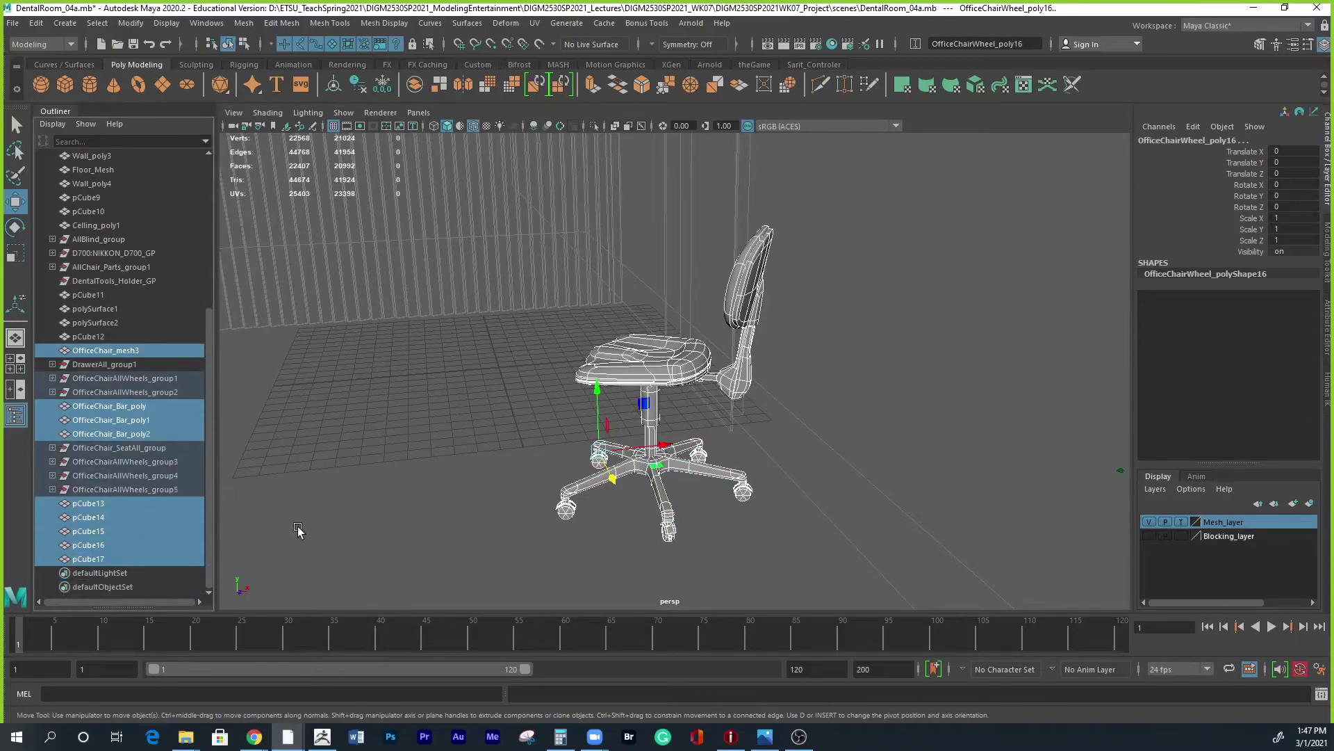
pyautogui.keyDown('ctrl'); pyautogui.click(122, 449); pyautogui.keyUp('ctrl')
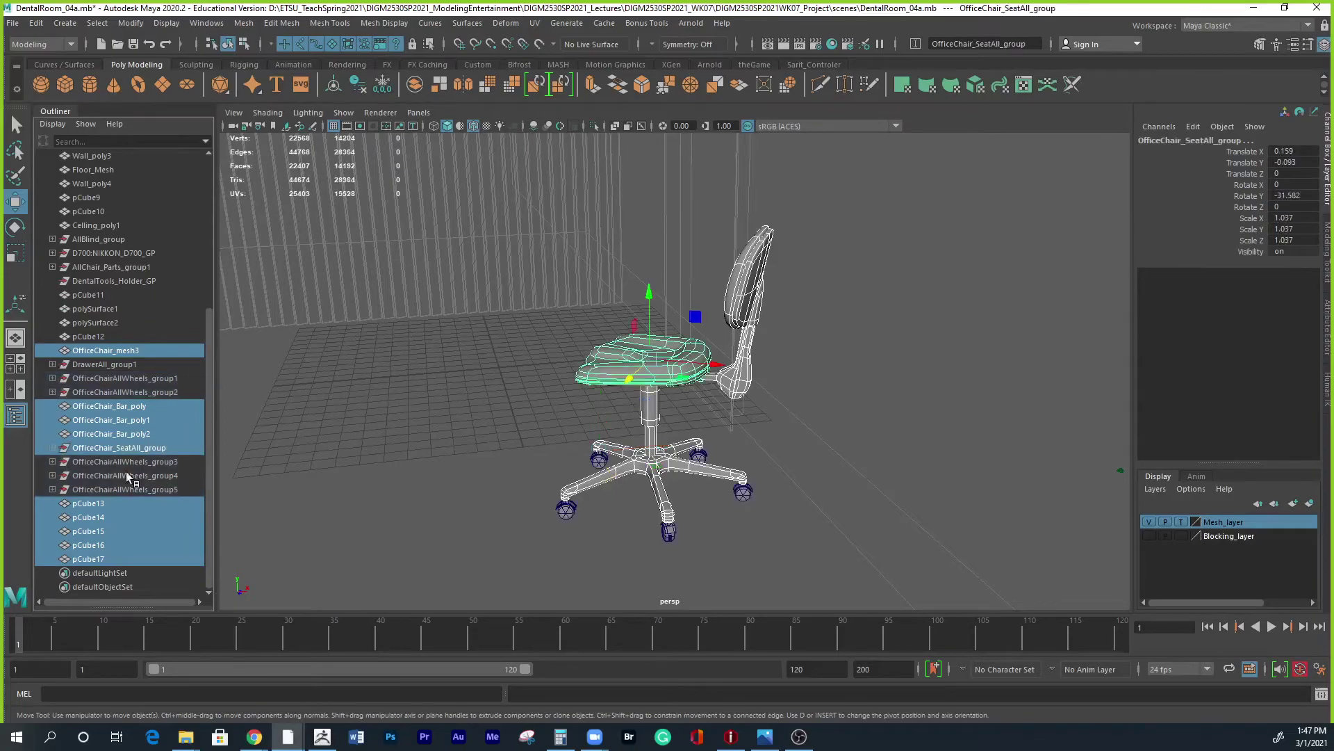
pyautogui.keyDown('ctrl'); pyautogui.click(124, 488); pyautogui.keyUp('ctrl')
pyautogui.keyDown('ctrl'); pyautogui.click(124, 478); pyautogui.keyUp('ctrl')
pyautogui.keyDown('ctrl'); pyautogui.click(122, 461); pyautogui.keyUp('ctrl')
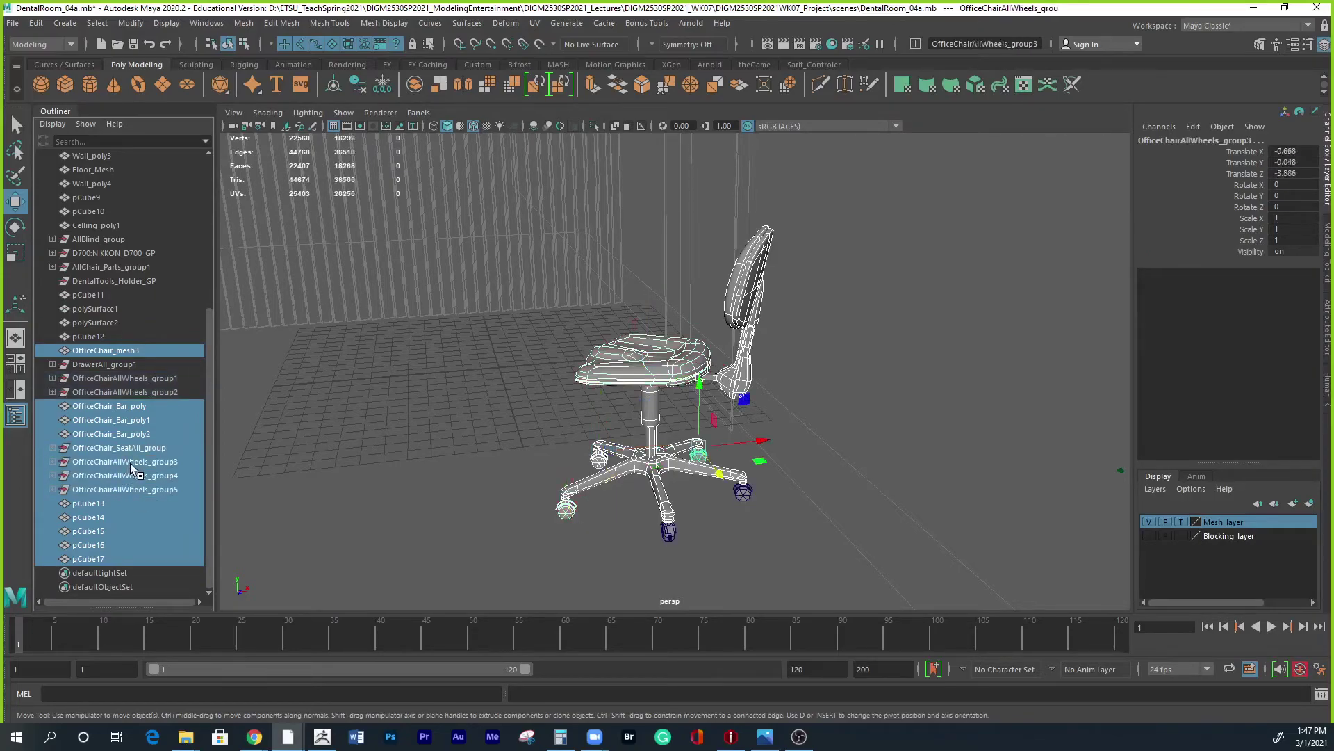
pyautogui.keyDown('ctrl'); pyautogui.click(147, 393); pyautogui.keyUp('ctrl')
pyautogui.keyDown('ctrl'); pyautogui.click(143, 377); pyautogui.keyUp('ctrl')
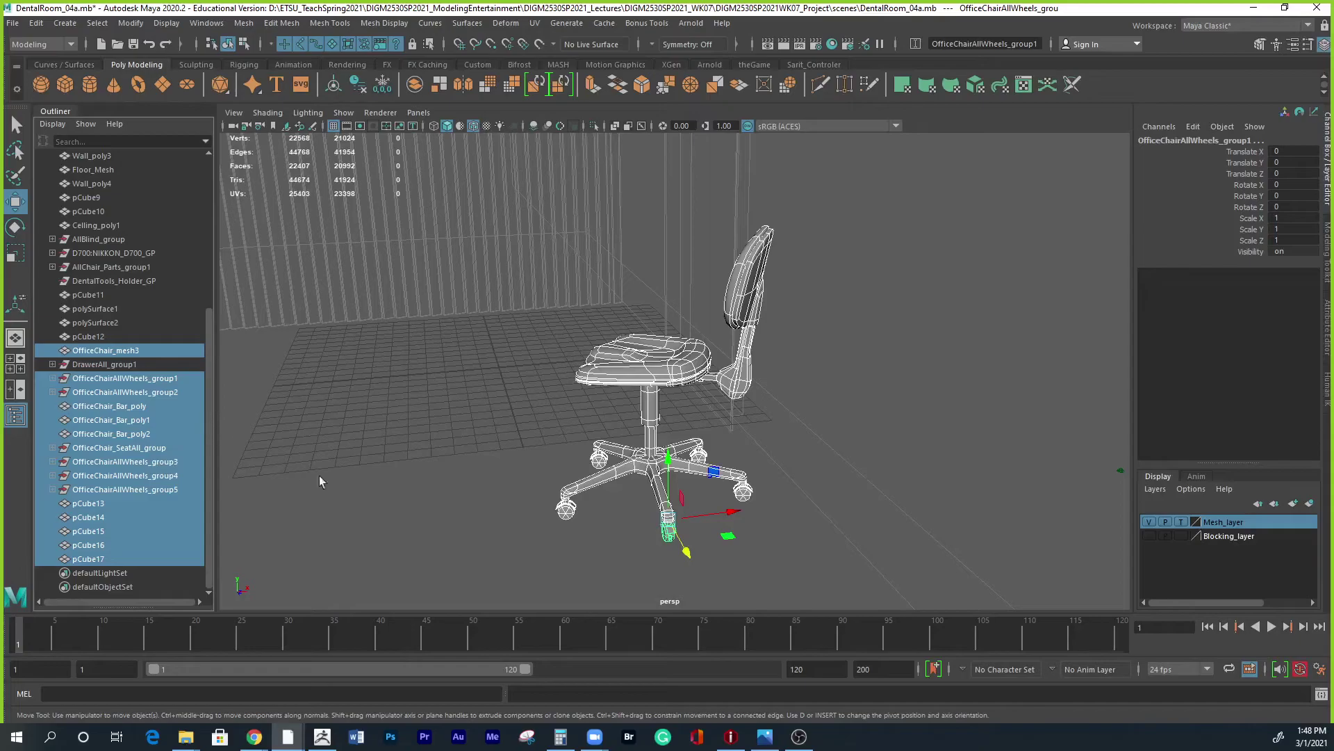
pyautogui.hotkey('ctrl', 'g')
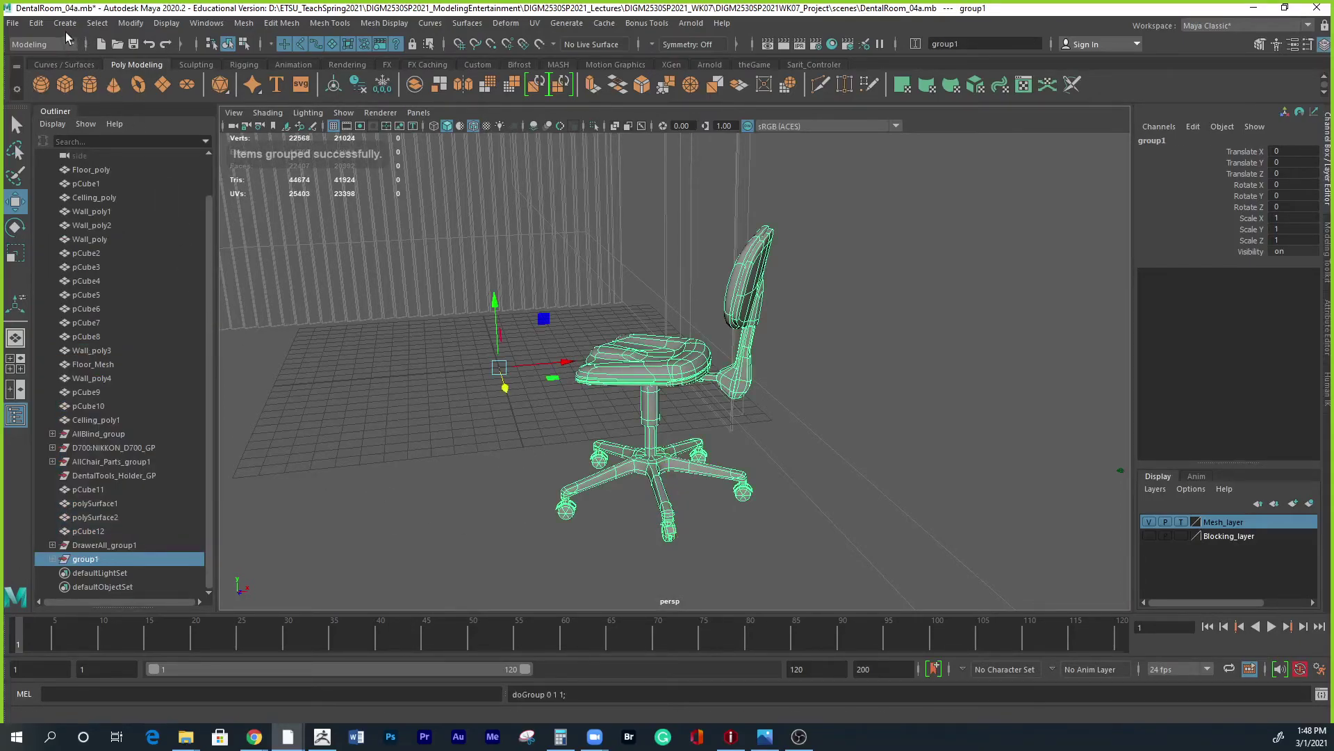
# Apply Bake Pivot to the new stool group and check where its pivot sits in the room.
pyautogui.click(130, 23)
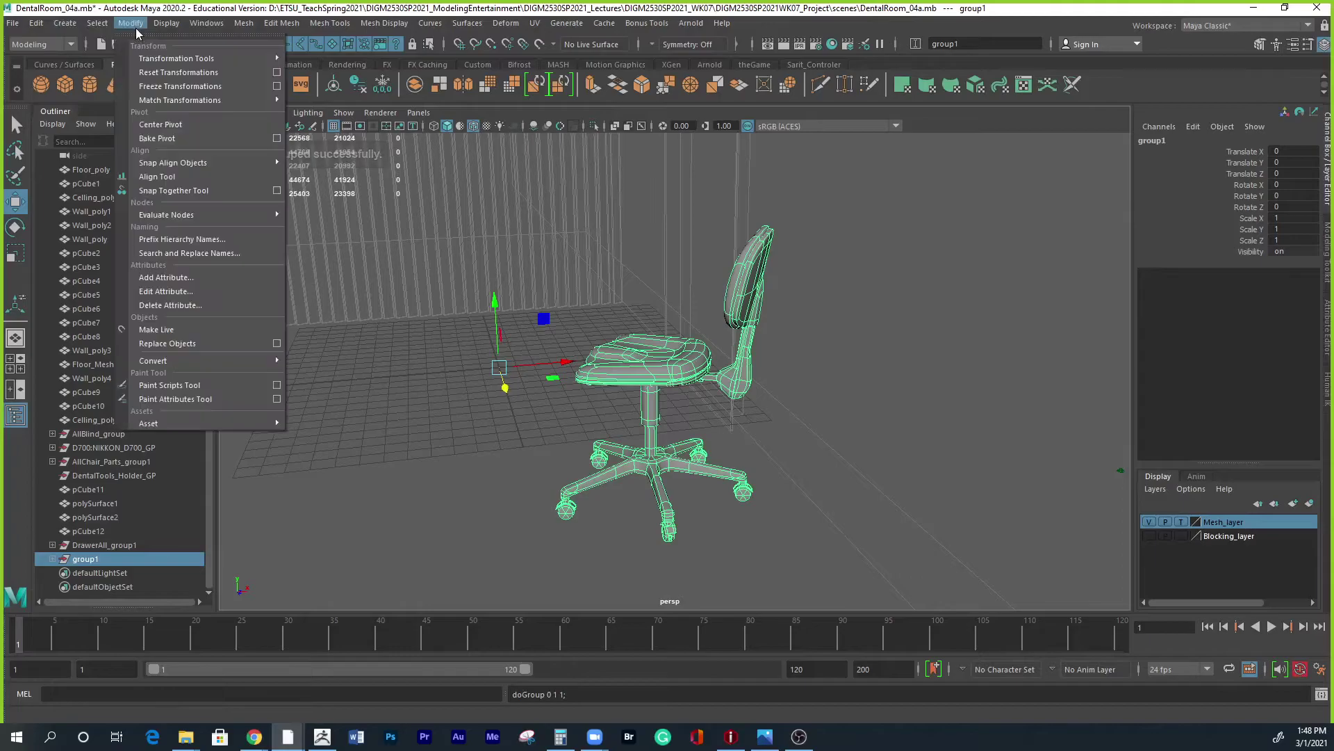
pyautogui.click(164, 138)
pyautogui.keyDown('alt'); pyautogui.moveTo(369, 278); pyautogui.dragTo(718, 397); pyautogui.keyUp('alt')
pyautogui.keyDown('alt'); pyautogui.moveTo(718, 397); pyautogui.dragTo(351, 333, button='right'); pyautogui.keyUp('alt')
pyautogui.keyDown('alt'); pyautogui.moveTo(352, 333); pyautogui.dragTo(410, 381); pyautogui.keyUp('alt')
pyautogui.keyDown('alt'); pyautogui.moveTo(837, 410); pyautogui.dragTo(549, 375, button='right'); pyautogui.keyUp('alt')
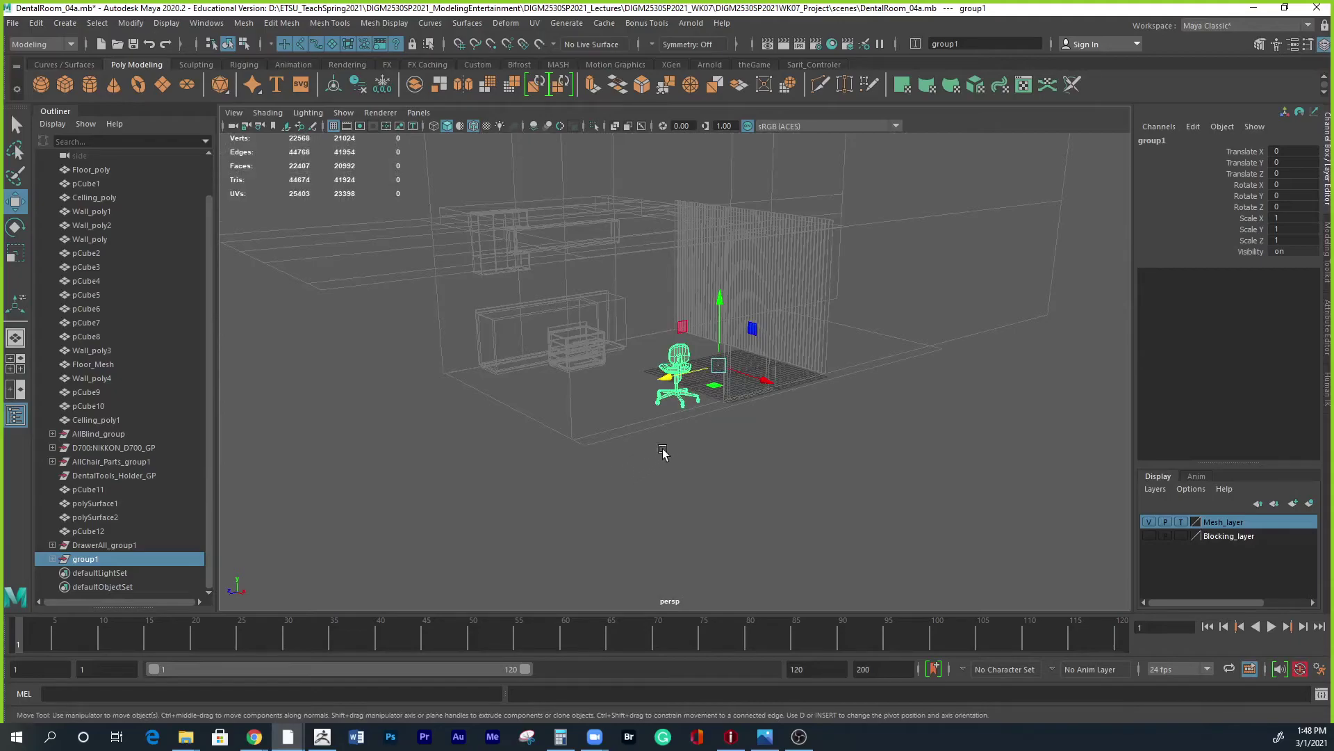
# Expand group1 to list its members and move its pivot from the grid onto the stool.
pyautogui.click(53, 559)
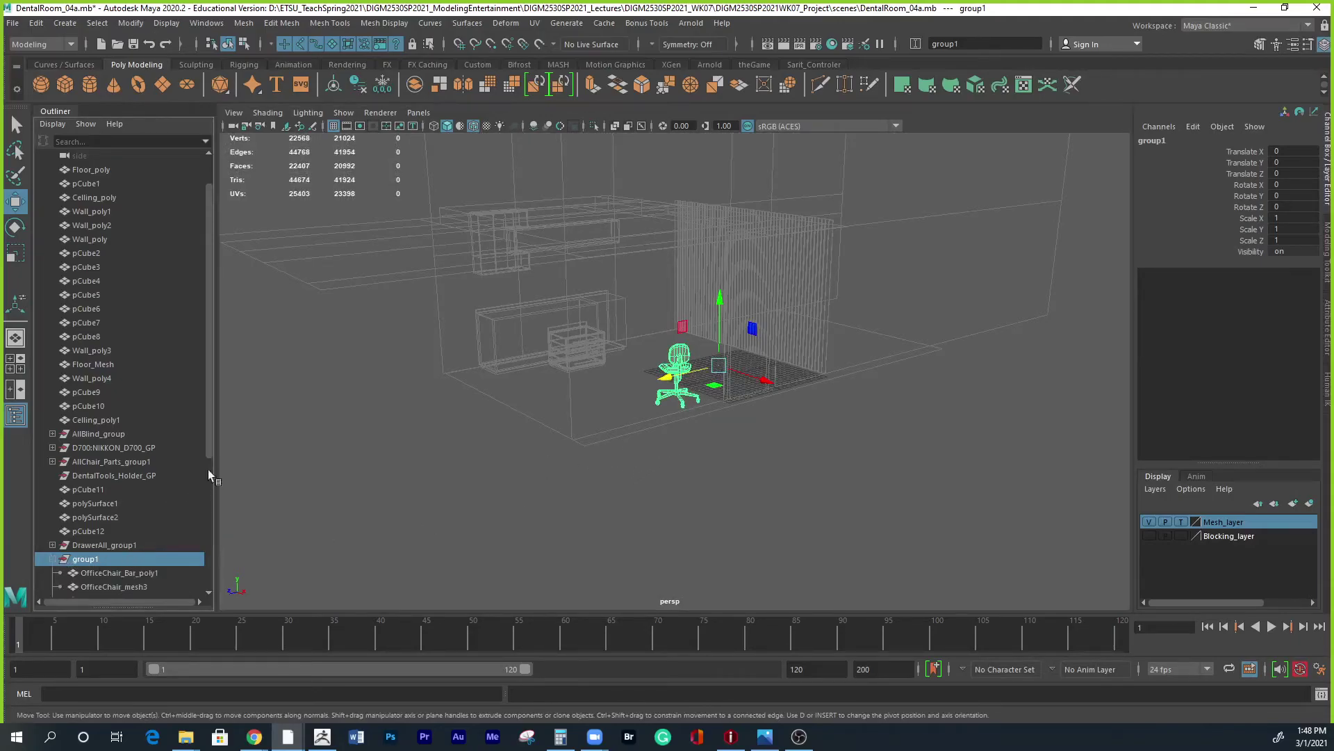
pyautogui.moveTo(207, 435); pyautogui.dragTo(204, 574)
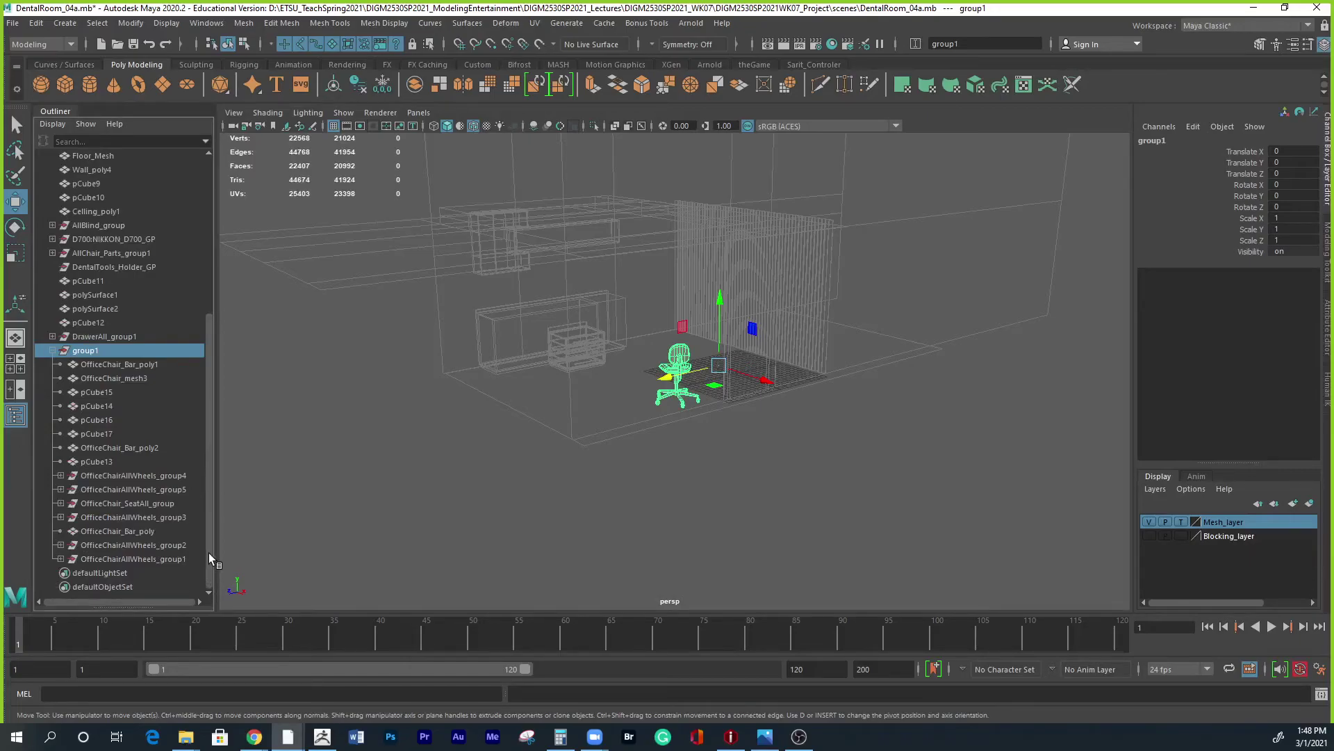
pyautogui.scroll(1, 209, 553)
pyautogui.keyDown('alt'); pyautogui.moveTo(700, 404); pyautogui.dragTo(695, 456); pyautogui.keyUp('alt')
pyautogui.press('d')
pyautogui.moveTo(667, 385); pyautogui.dragTo(794, 584)
pyautogui.moveTo(723, 314); pyautogui.dragTo(715, 337)
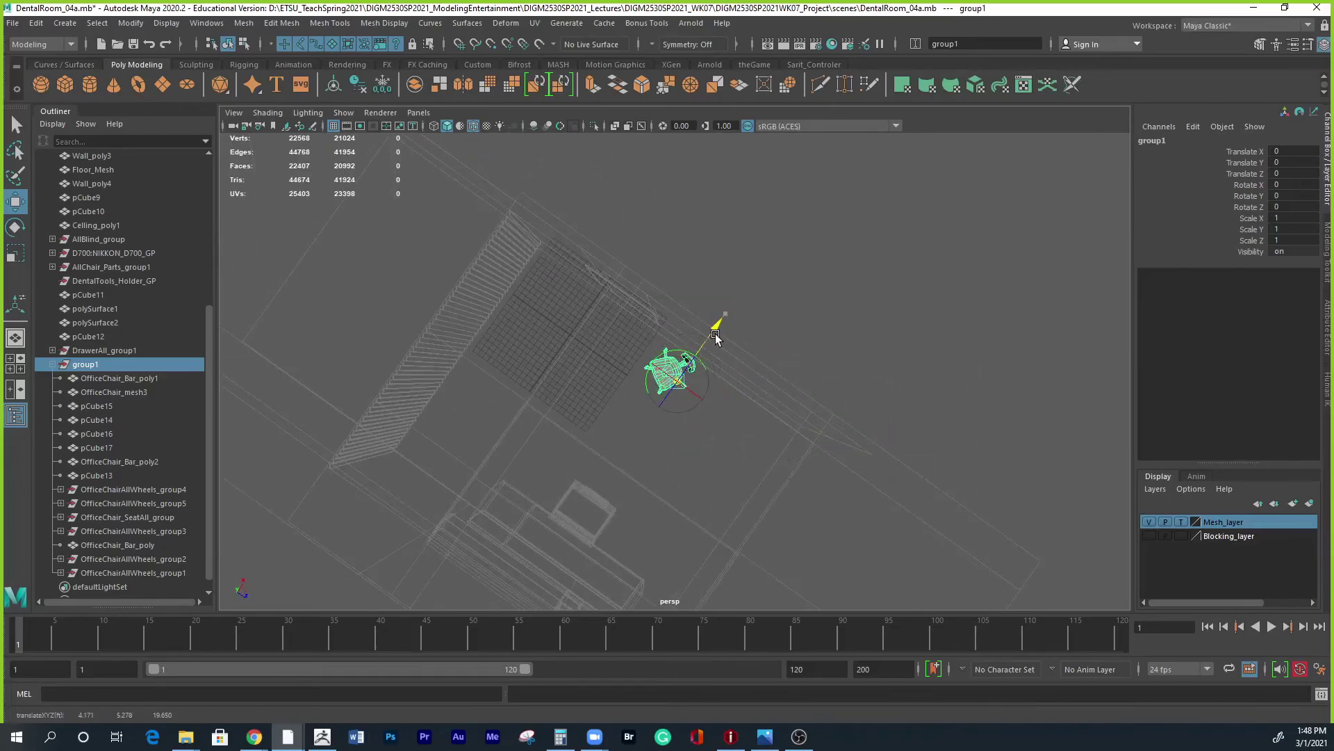
pyautogui.moveTo(767, 365); pyautogui.dragTo(760, 353, button='middle')
# Select the rear half of the backrest bracket and save the scene.
pyautogui.keyDown('alt'); pyautogui.moveTo(789, 492); pyautogui.dragTo(771, 424); pyautogui.keyUp('alt')
pyautogui.click(772, 424)
pyautogui.click(747, 386)
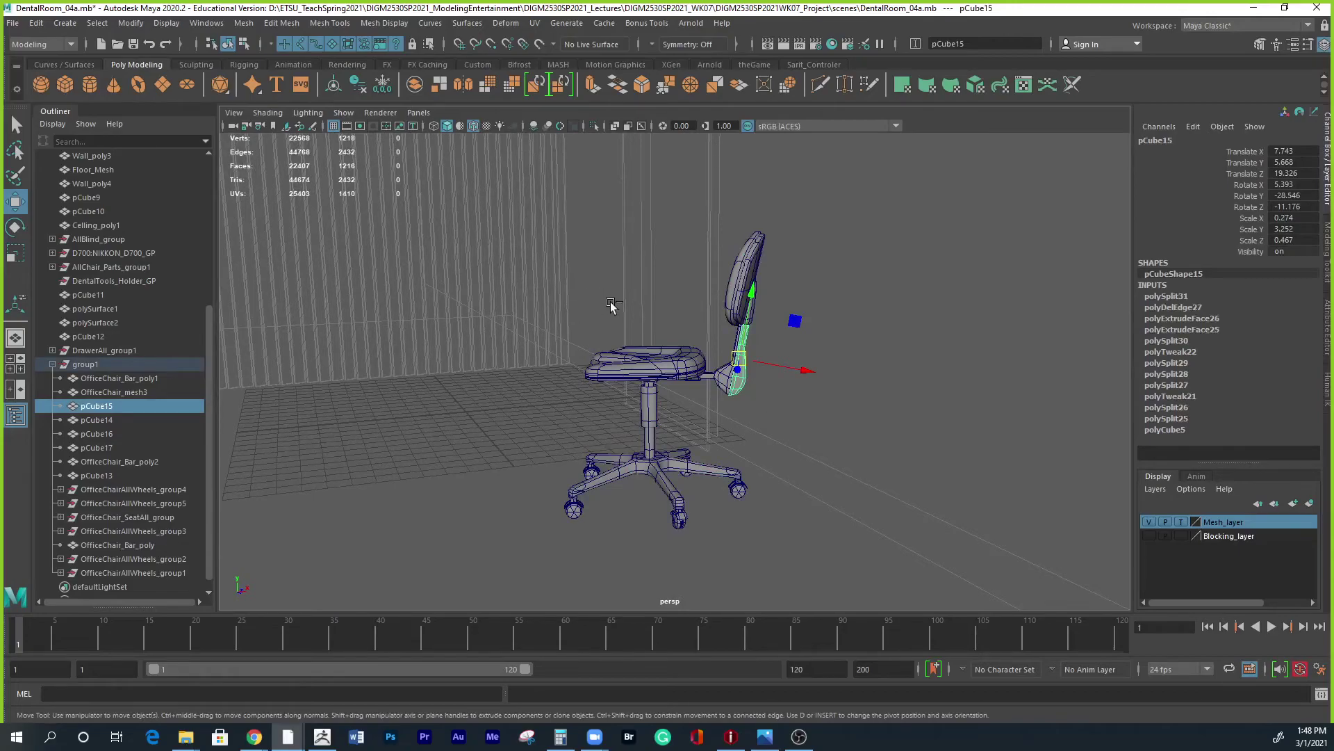
pyautogui.hotkey('ctrl', 's')
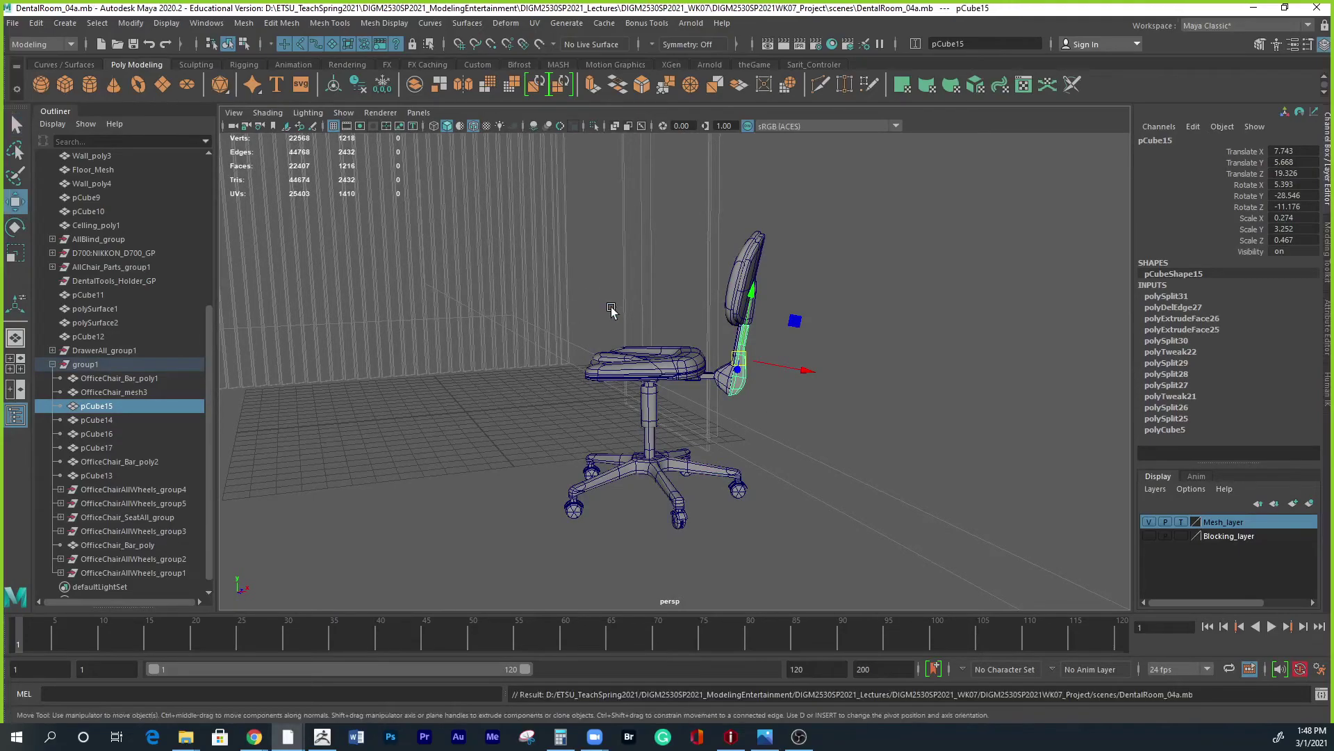
# Save the scene as a new version named DentalRoom_05.
pyautogui.click(13, 23)
pyautogui.press('q')
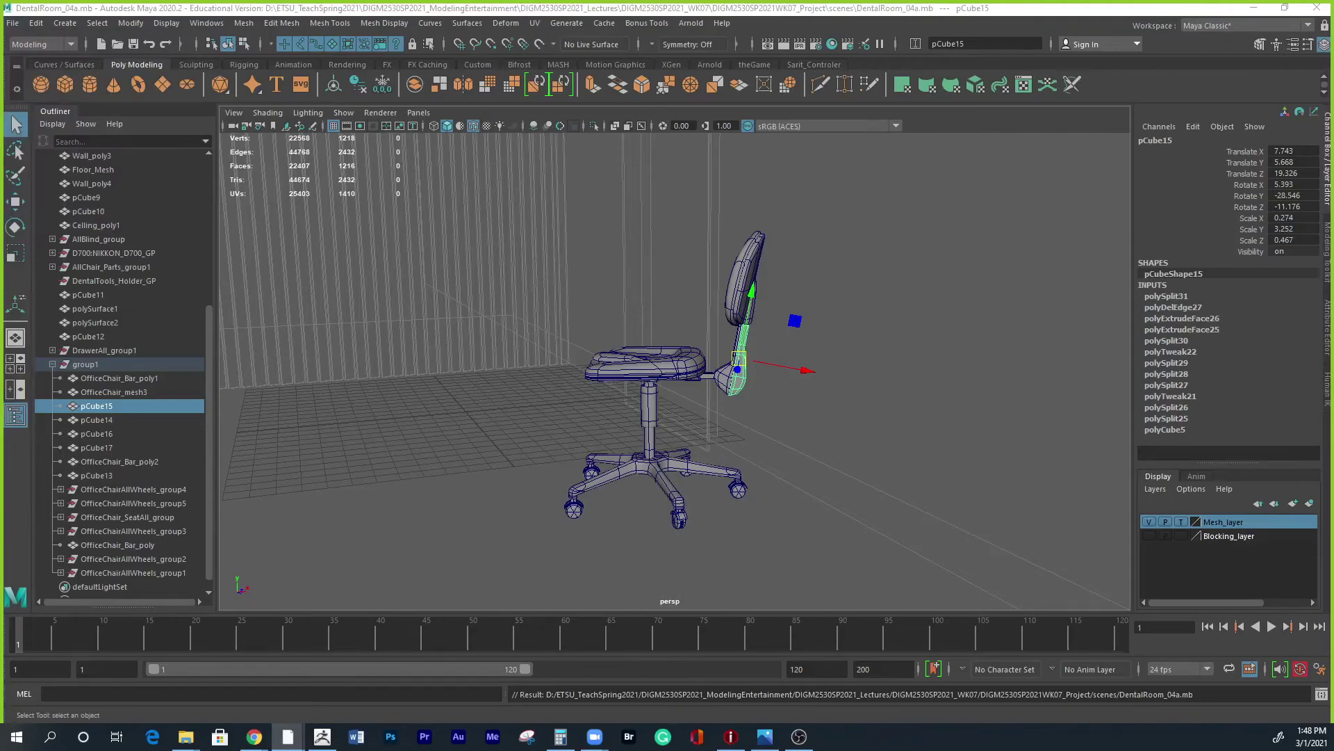
pyautogui.hotkey('ctrl', 'shift', 's')
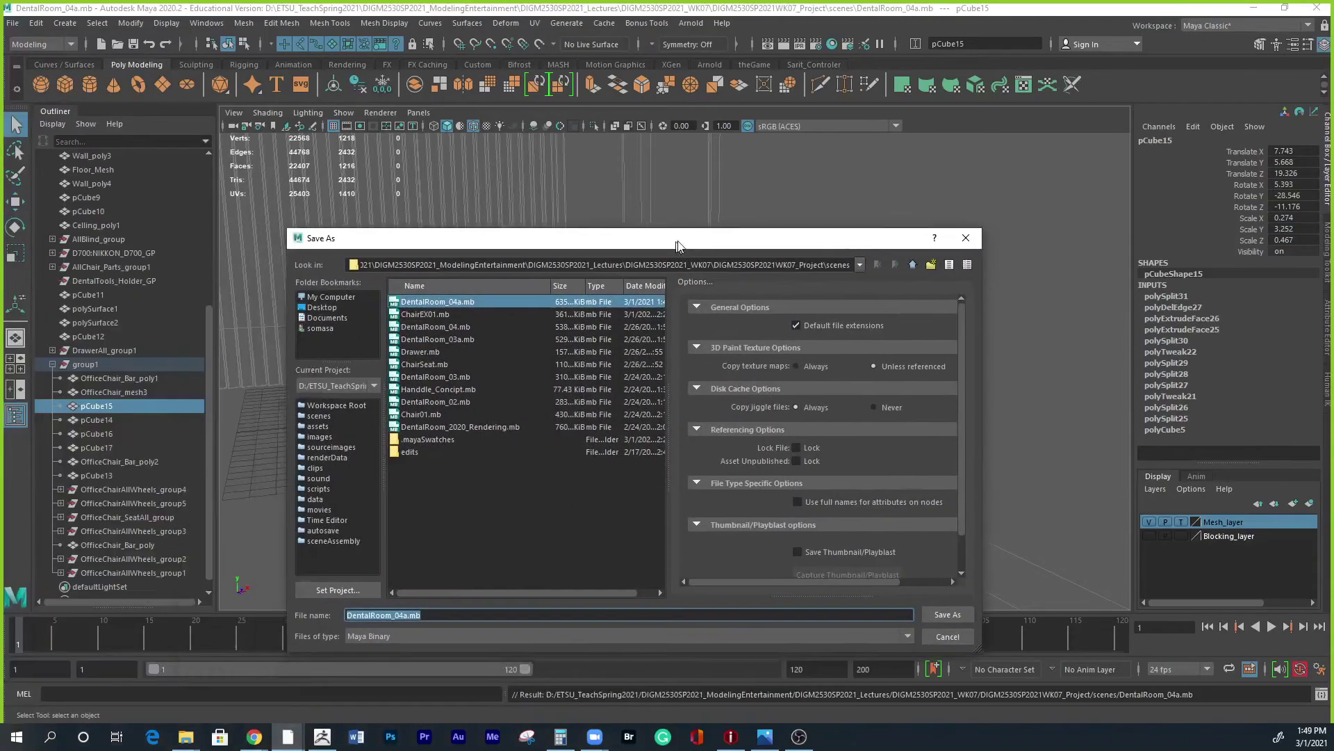
pyautogui.moveTo(409, 611); pyautogui.dragTo(483, 610)
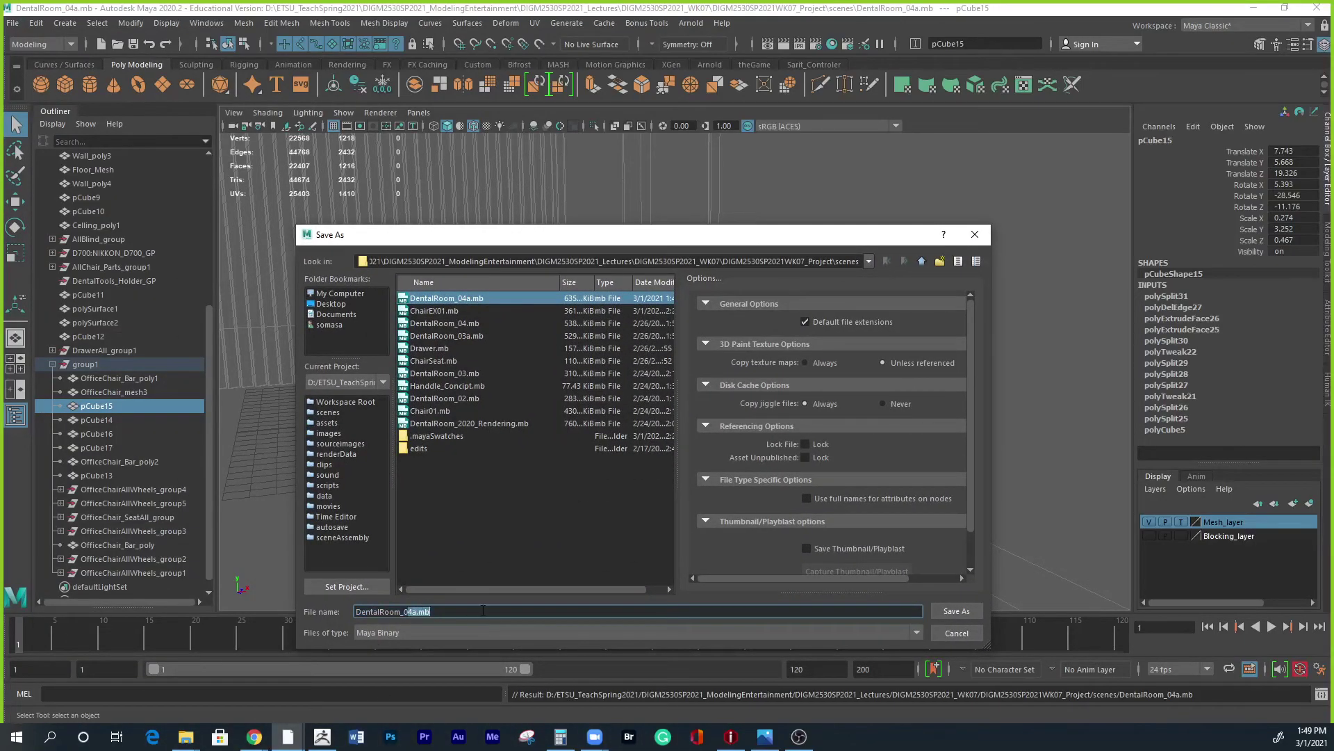
pyautogui.write('5')
pyautogui.press('Return')
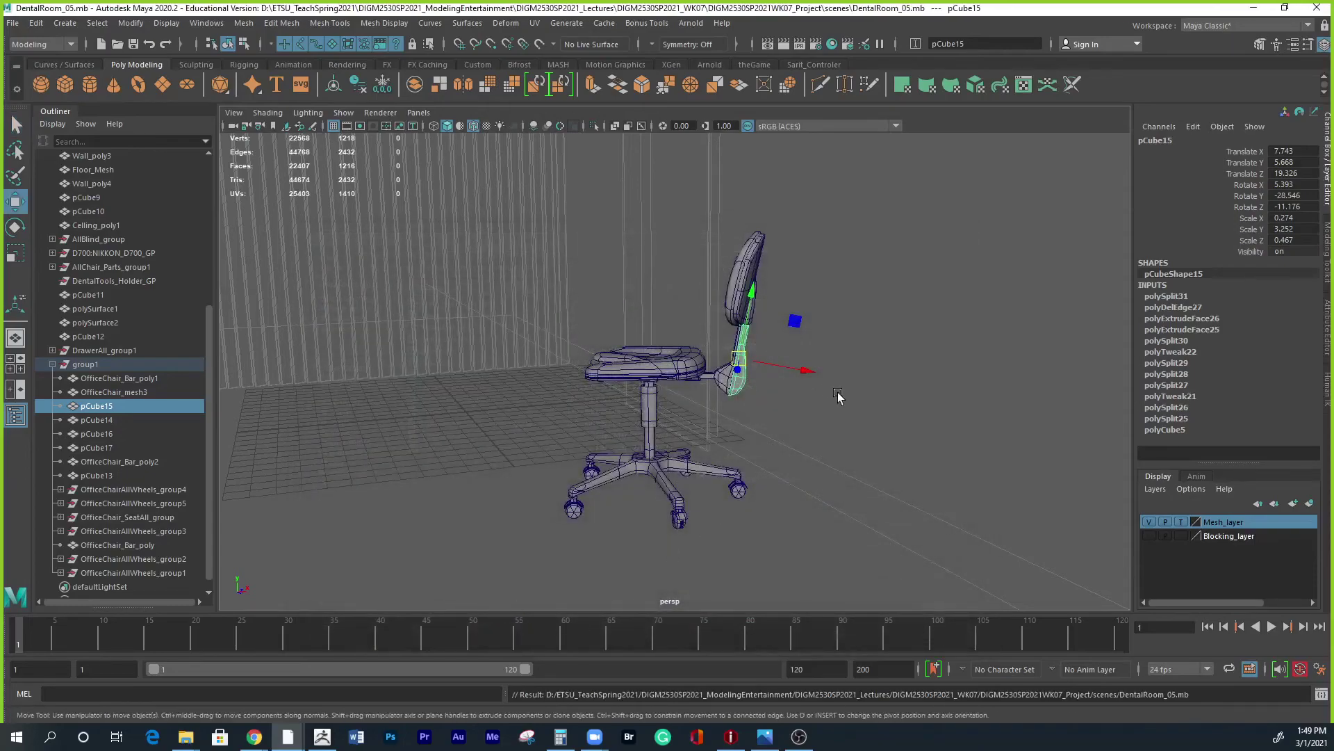
# Delete the construction history of all the stool's parts.
pyautogui.moveTo(864, 198); pyautogui.dragTo(649, 546)
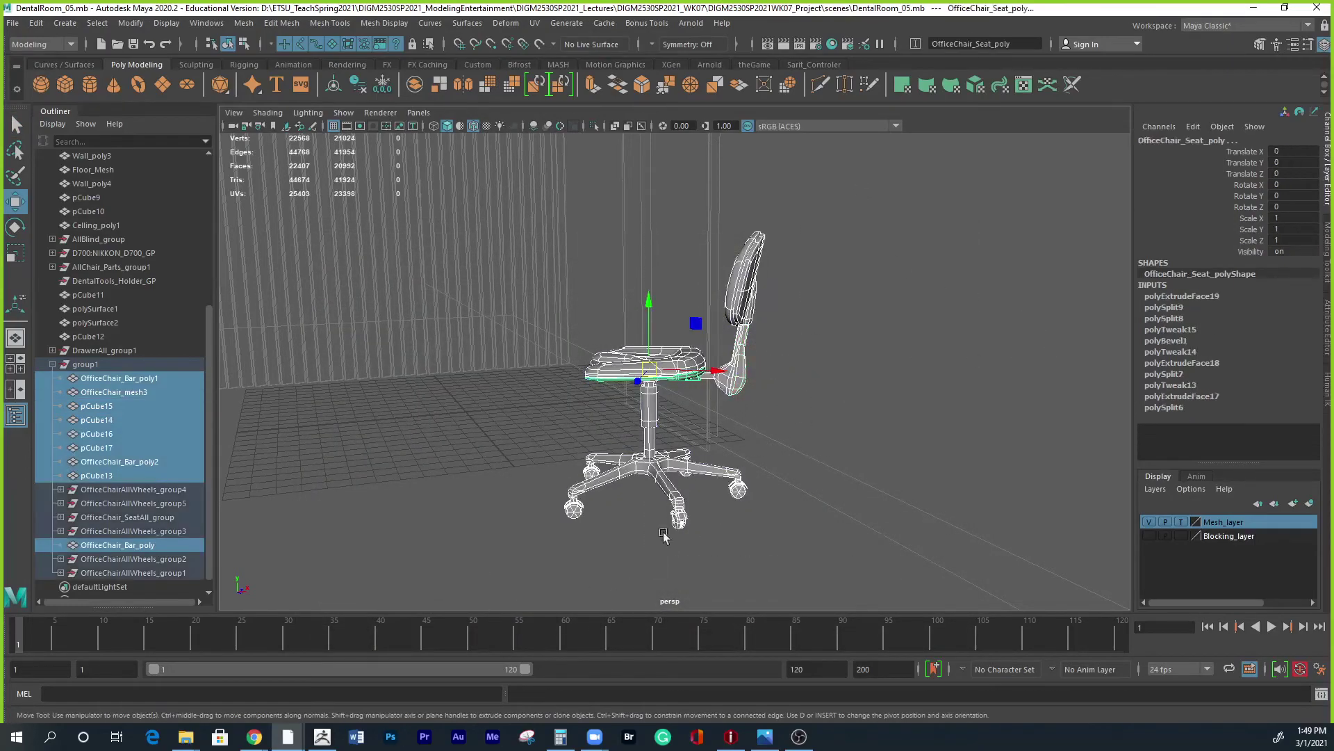
pyautogui.hotkey('alt', 'shift', 'd')
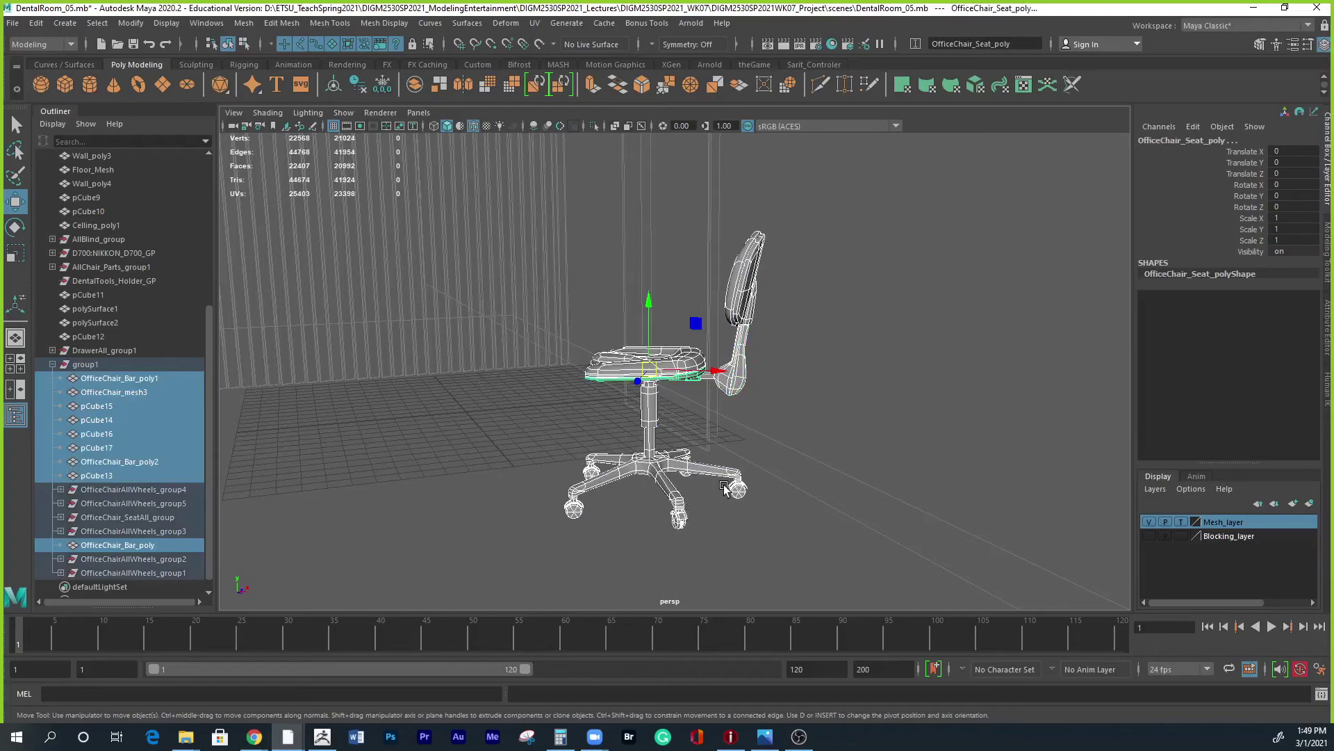
# Select the stool's backrest cushion, its rear shell, the bracket halves and the connecting bar, and freeze their transformations.
pyautogui.click(756, 428)
pyautogui.moveTo(756, 427)
pyautogui.keyDown('alt'); pyautogui.mouseDown()
pyautogui.moveTo(802, 458)
pyautogui.moveTo(780, 438)
pyautogui.mouseUp(); pyautogui.keyUp('alt')
pyautogui.click(749, 300)
pyautogui.keyDown('alt'); pyautogui.moveTo(801, 373); pyautogui.dragTo(741, 375); pyautogui.keyUp('alt')
pyautogui.keyDown('shift'); pyautogui.click(735, 357); pyautogui.keyUp('shift')
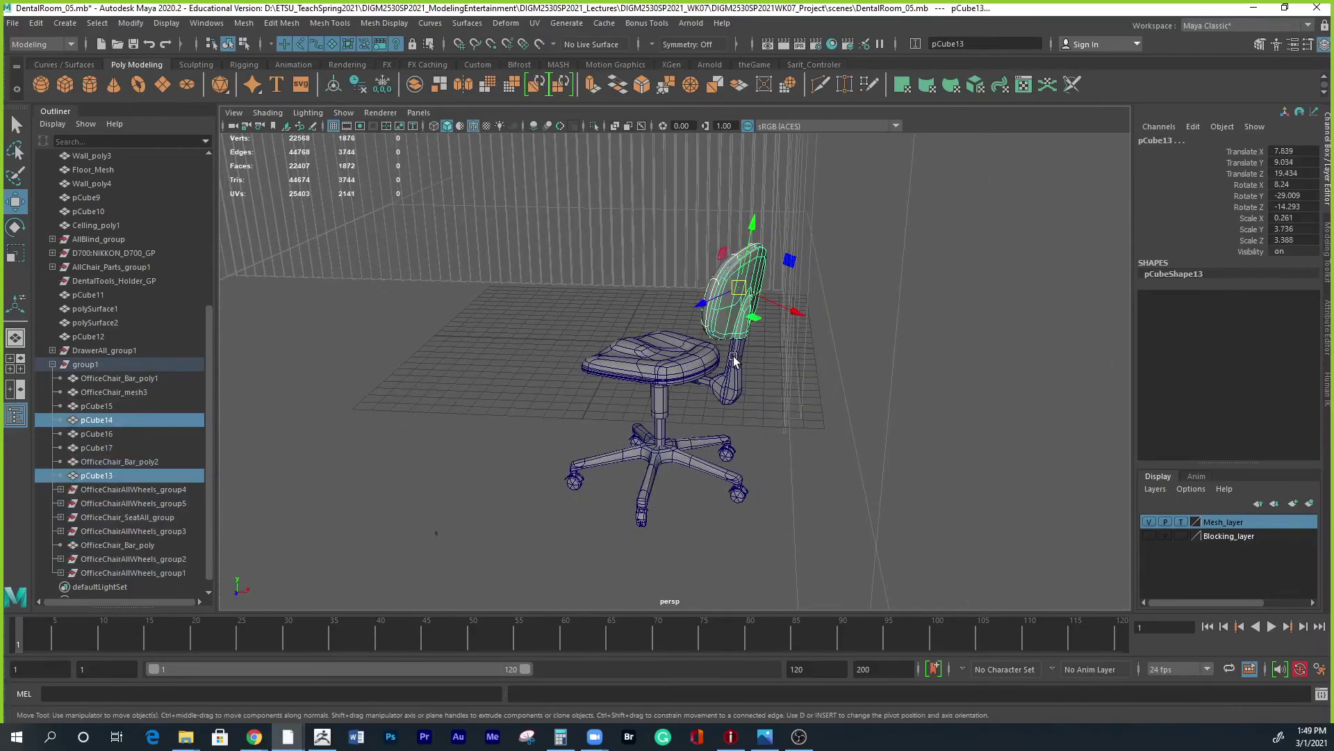
pyautogui.keyDown('shift'); pyautogui.click(737, 367); pyautogui.keyUp('shift')
pyautogui.keyDown('shift'); pyautogui.click(740, 398); pyautogui.keyUp('shift')
pyautogui.keyDown('alt'); pyautogui.moveTo(716, 452); pyautogui.dragTo(747, 426); pyautogui.keyUp('alt')
pyautogui.keyDown('shift'); pyautogui.click(732, 384); pyautogui.keyUp('shift')
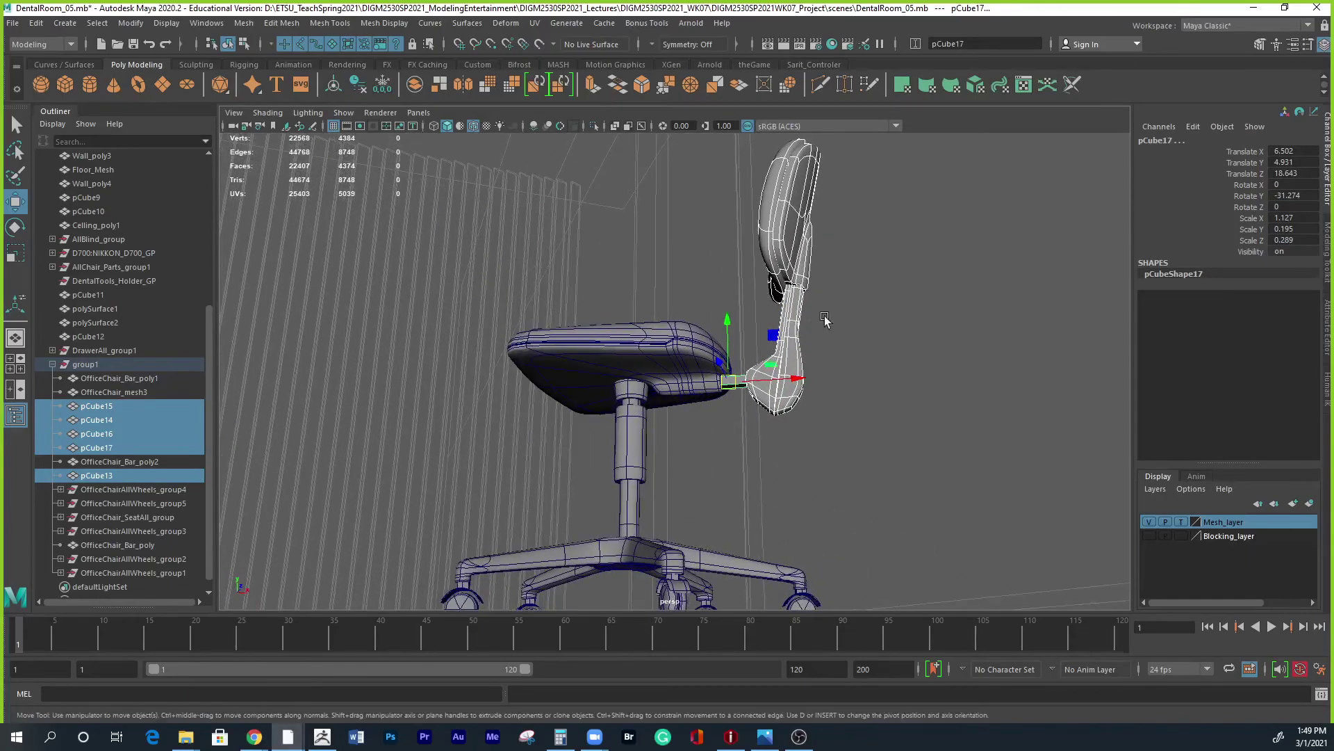
pyautogui.keyDown('shift'); pyautogui.click(696, 388); pyautogui.keyUp('shift')
pyautogui.click(753, 385)
pyautogui.hotkey('ctrl', 'z')
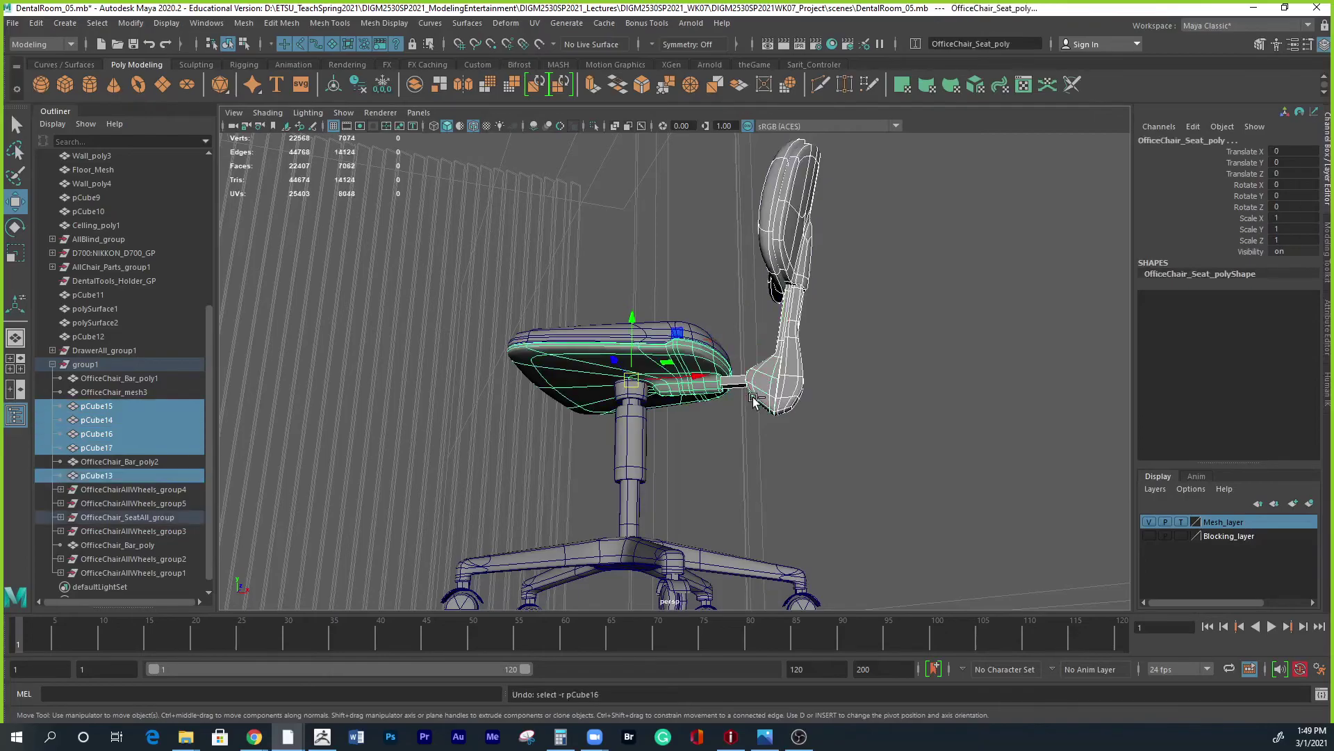
pyautogui.keyDown('shift'); pyautogui.click(699, 393); pyautogui.keyUp('shift')
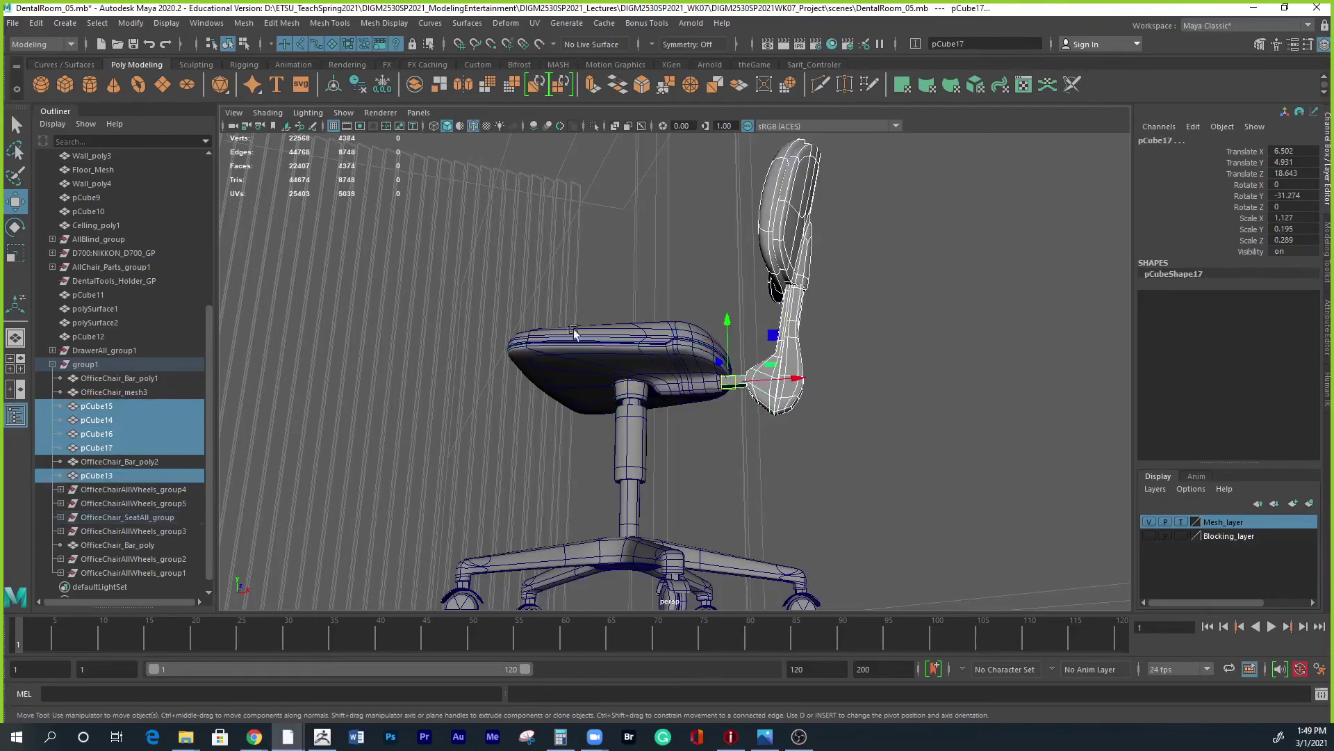
pyautogui.click(129, 22)
pyautogui.click(163, 87)
# Try moving the backrest assembly along X, and reset its Translate X to 0.
pyautogui.keyDown('alt'); pyautogui.moveTo(659, 407); pyautogui.dragTo(953, 378); pyautogui.keyUp('alt')
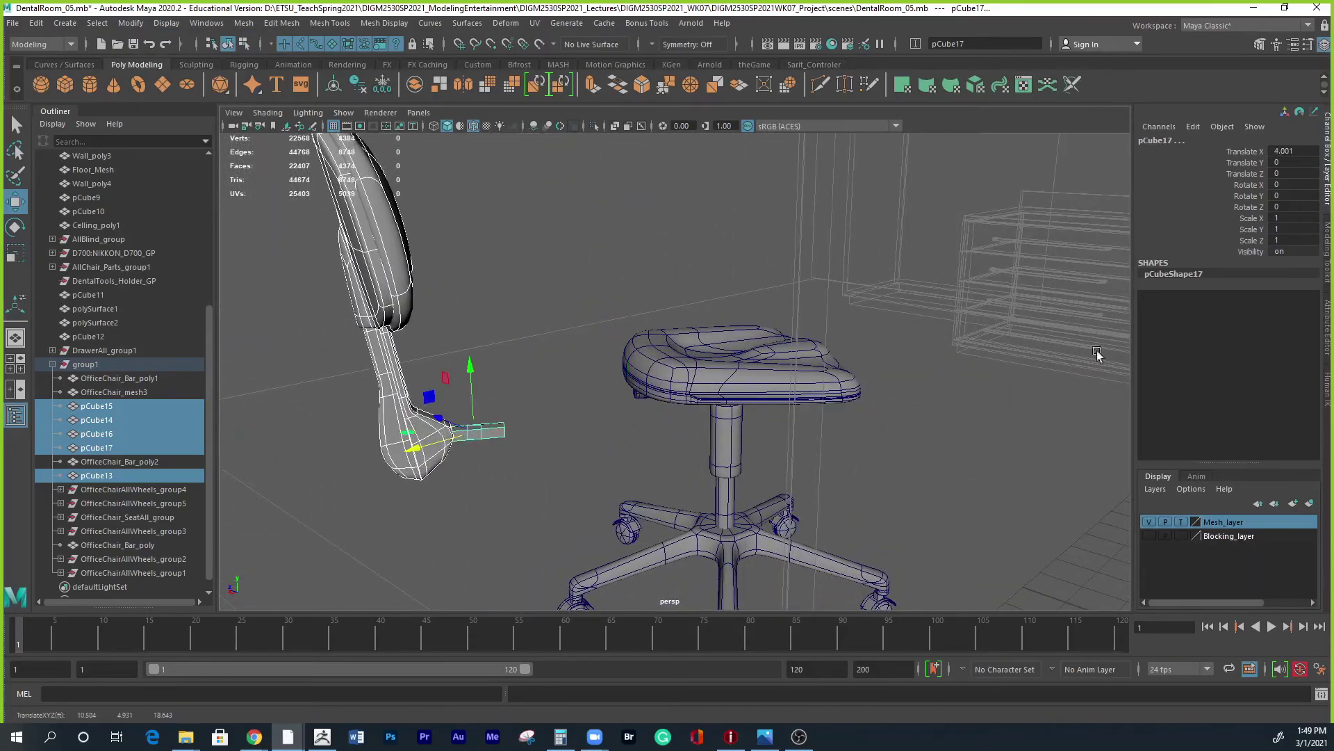
pyautogui.click(1288, 153)
pyautogui.write('0')
pyautogui.press('Return')
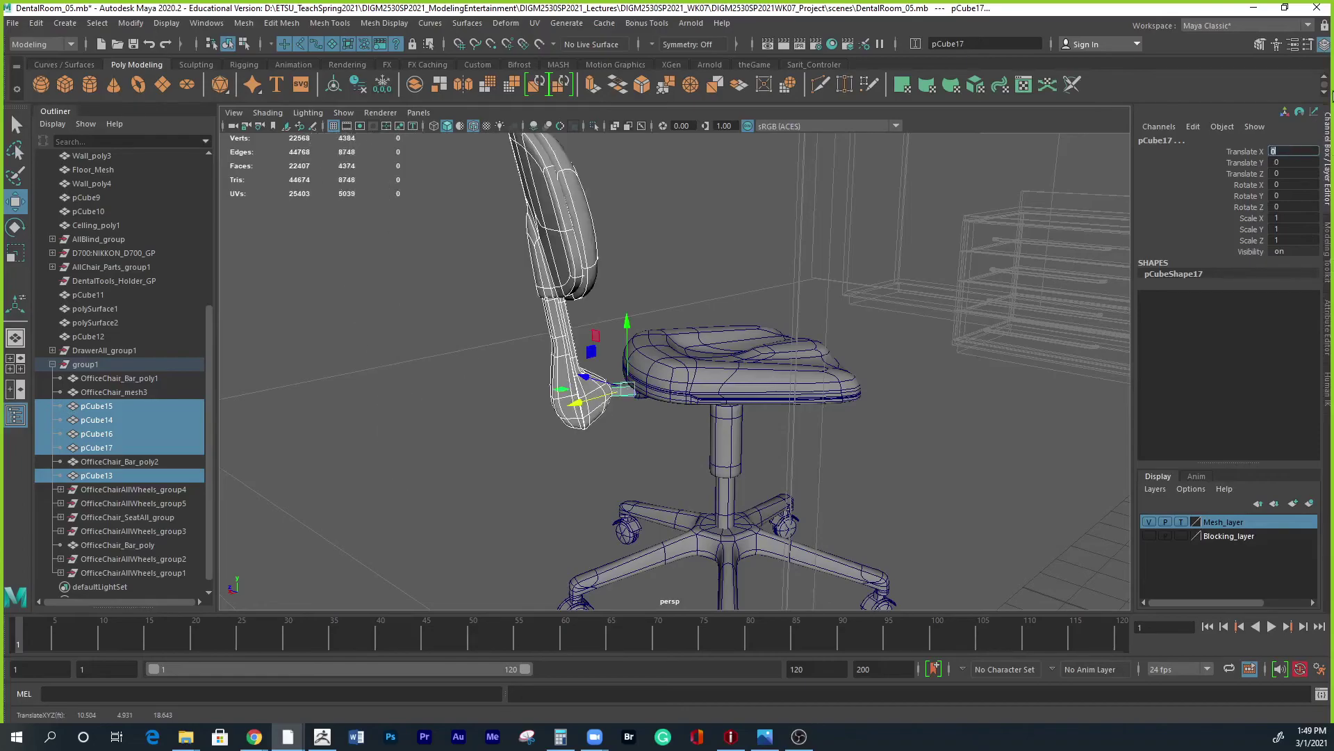
pyautogui.keyDown('alt'); pyautogui.moveTo(777, 417); pyautogui.dragTo(611, 420); pyautogui.keyUp('alt')
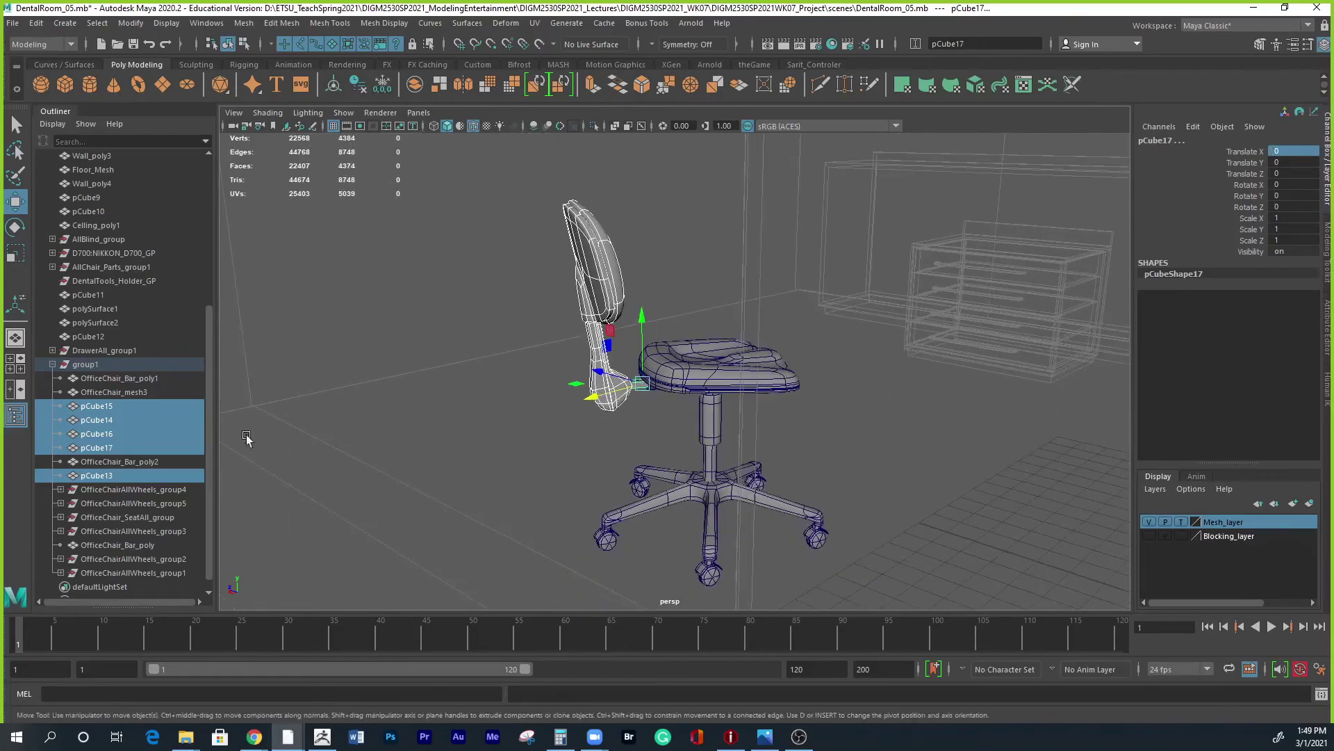
# Rename the stool's parent group group1 as OfficeChair_group1.
pyautogui.click(86, 364)
pyautogui.doubleClick(82, 365)
pyautogui.press('Return')
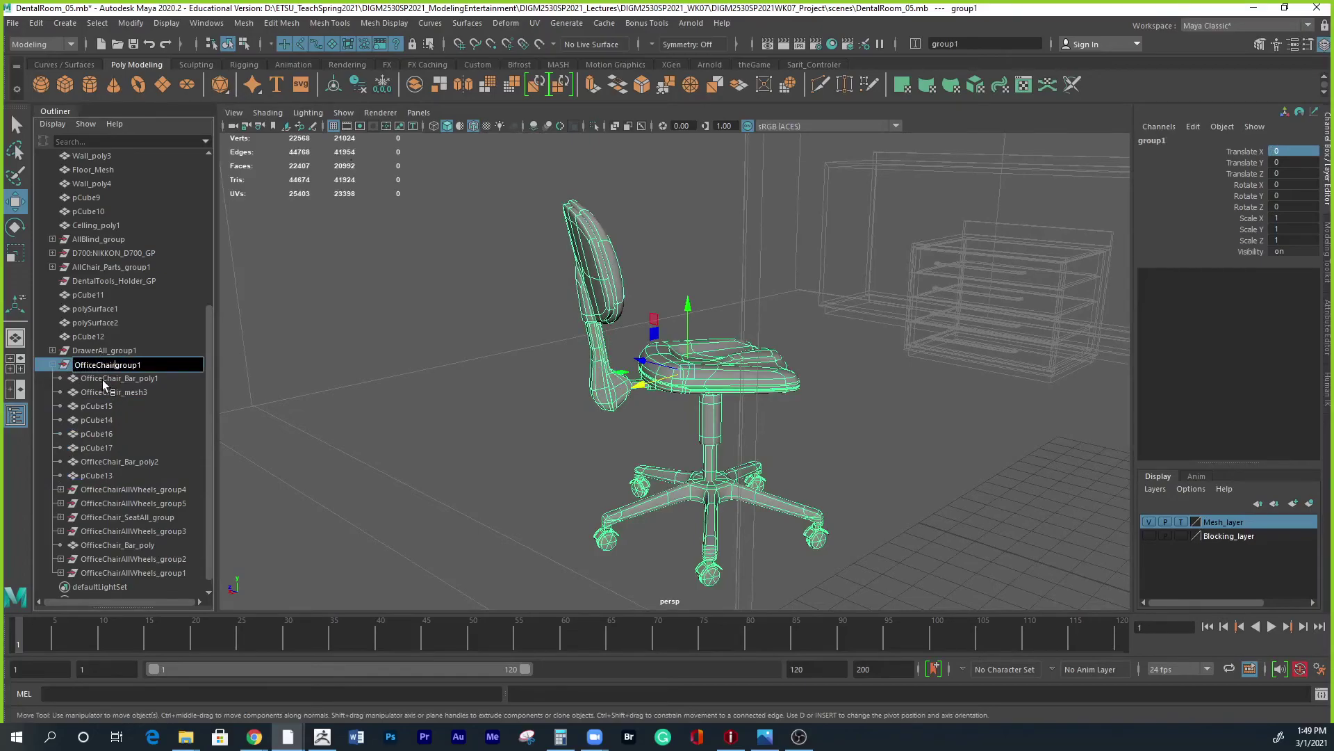
pyautogui.press('Return')
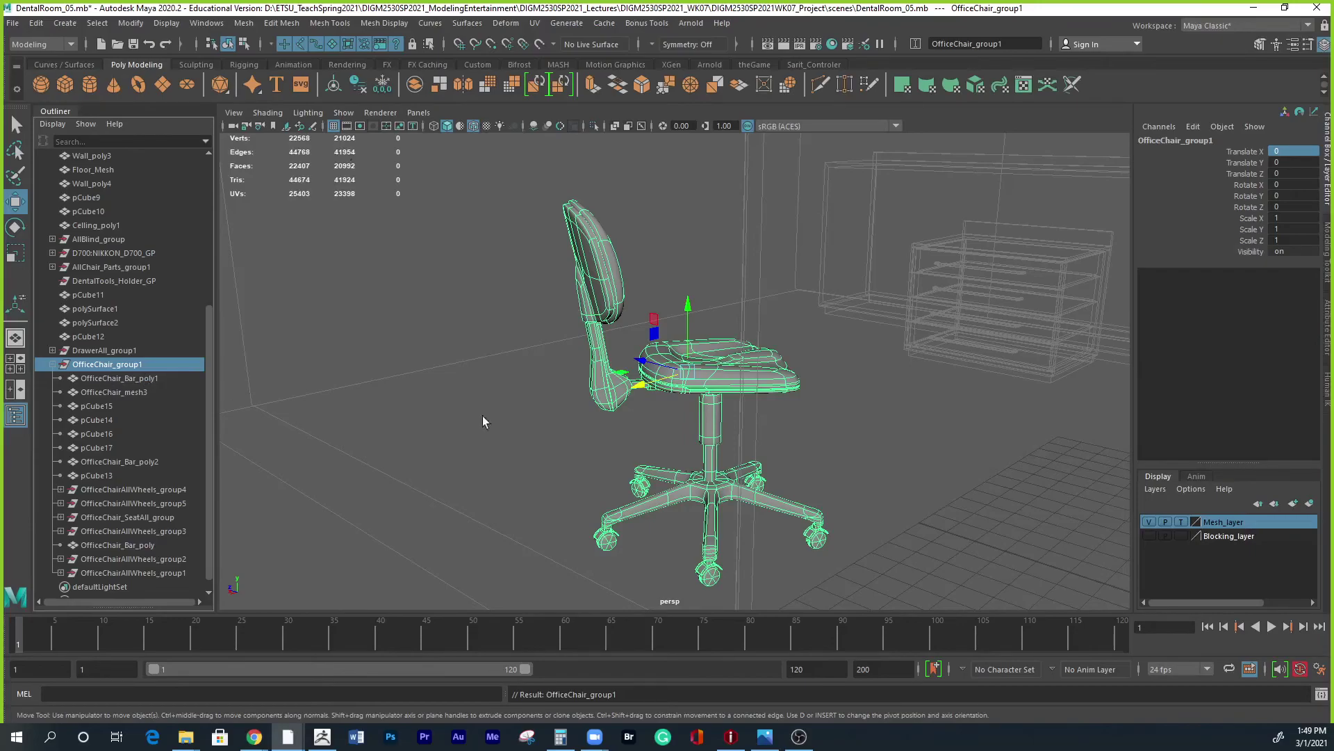
# Save the scene and clear the selection.
pyautogui.keyDown('alt'); pyautogui.moveTo(758, 397); pyautogui.dragTo(507, 446); pyautogui.keyUp('alt')
pyautogui.hotkey('ctrl', 's')
pyautogui.click(833, 533)
pyautogui.press('w')
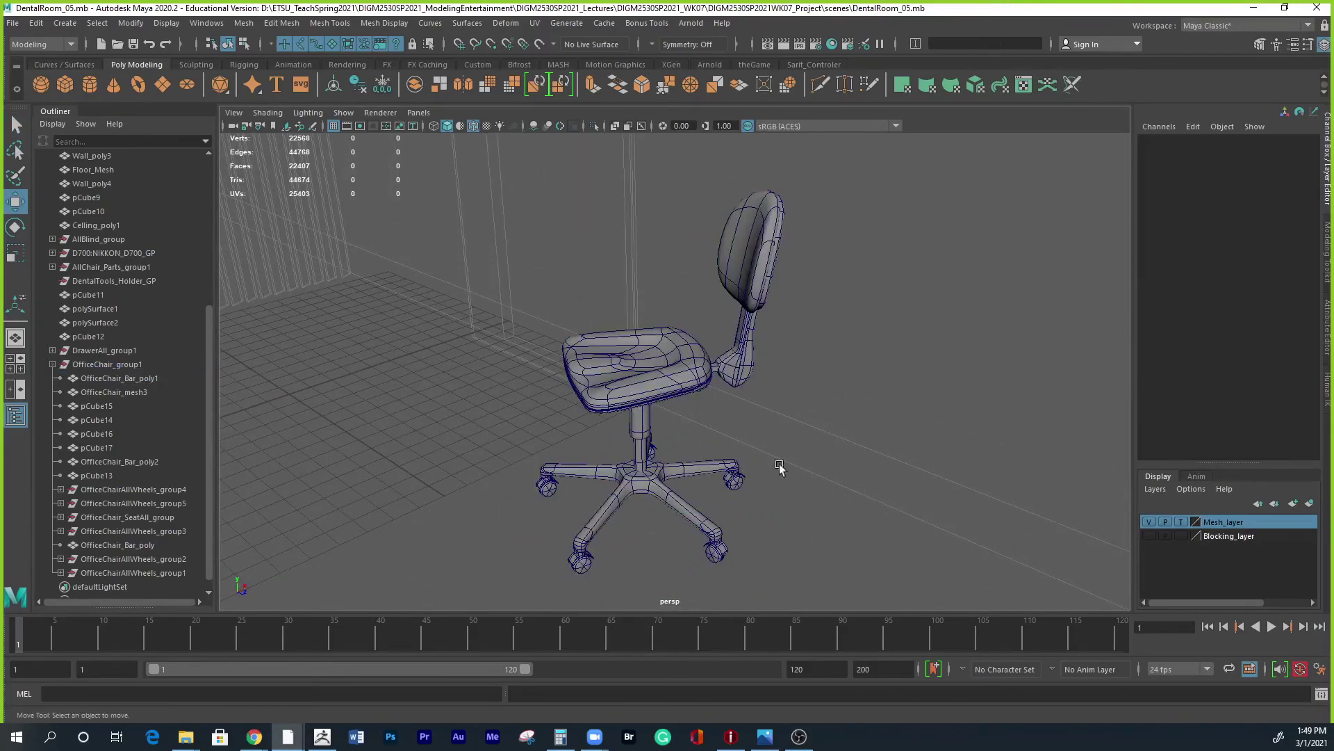
pyautogui.keyDown('alt'); pyautogui.moveTo(753, 468); pyautogui.dragTo(859, 459, button='right'); pyautogui.keyUp('alt')
pyautogui.moveTo(859, 459)
pyautogui.keyDown('alt'); pyautogui.mouseDown()
pyautogui.moveTo(845, 444)
pyautogui.moveTo(852, 473)
pyautogui.mouseUp(); pyautogui.keyUp('alt')
pyautogui.keyDown('alt'); pyautogui.moveTo(851, 473); pyautogui.dragTo(815, 510, button='right'); pyautogui.keyUp('alt')
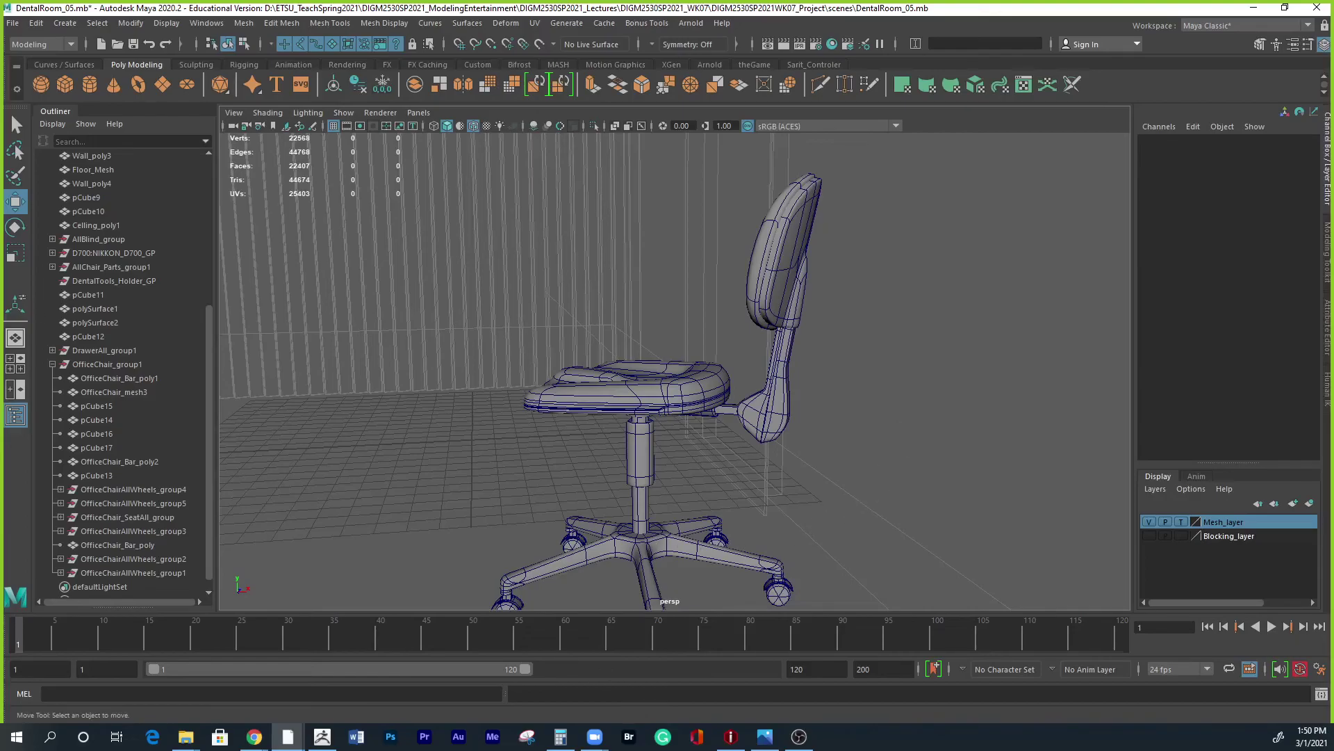
# Switch to the DIGM-2530-001 course site in Chrome and open its Attendance register from the course administration.
pyautogui.moveTo(251, 737)
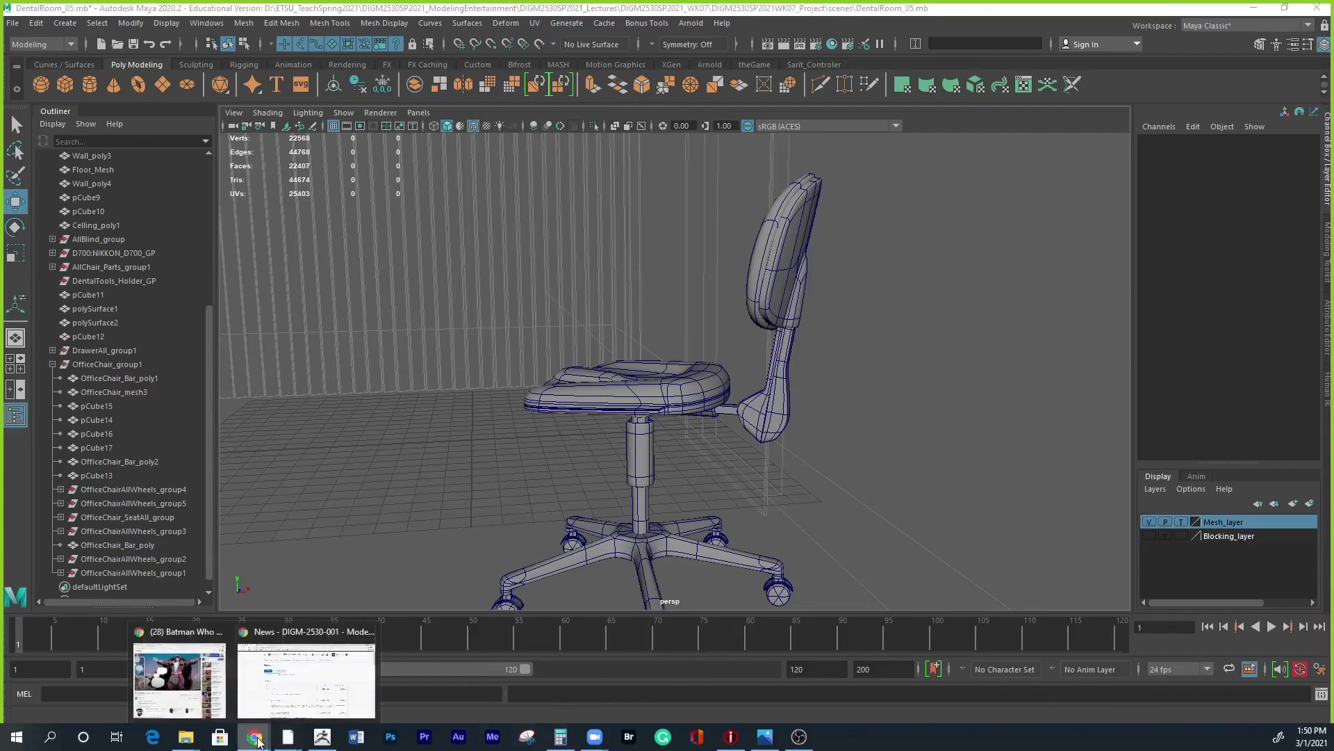
pyautogui.click(273, 686)
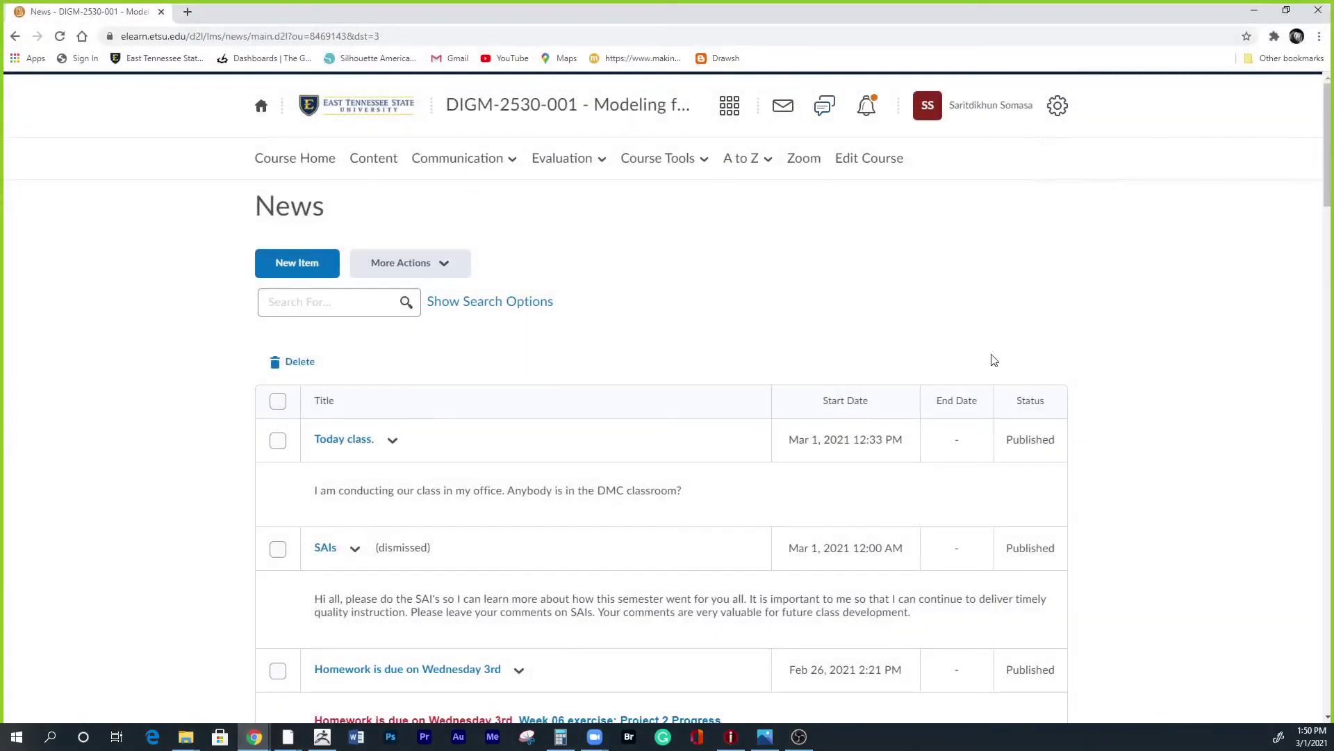
pyautogui.click(863, 171)
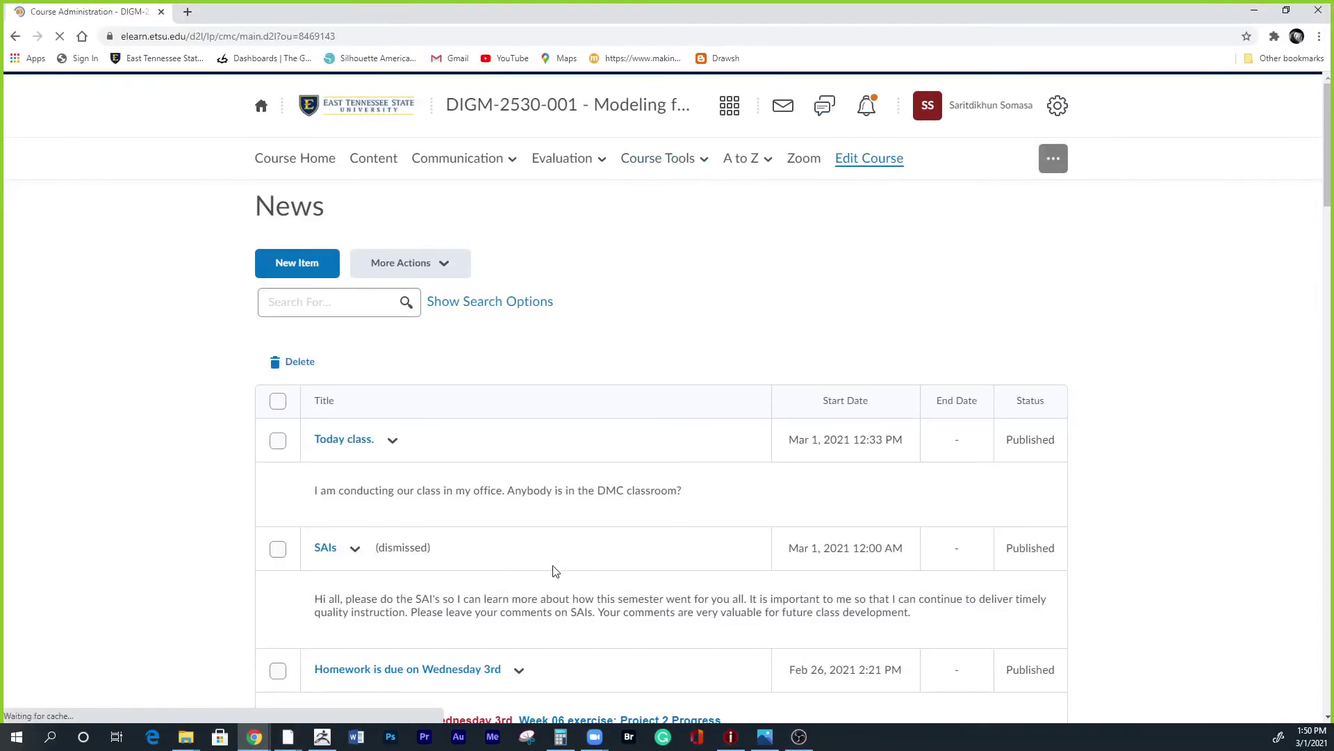
pyautogui.click(334, 585)
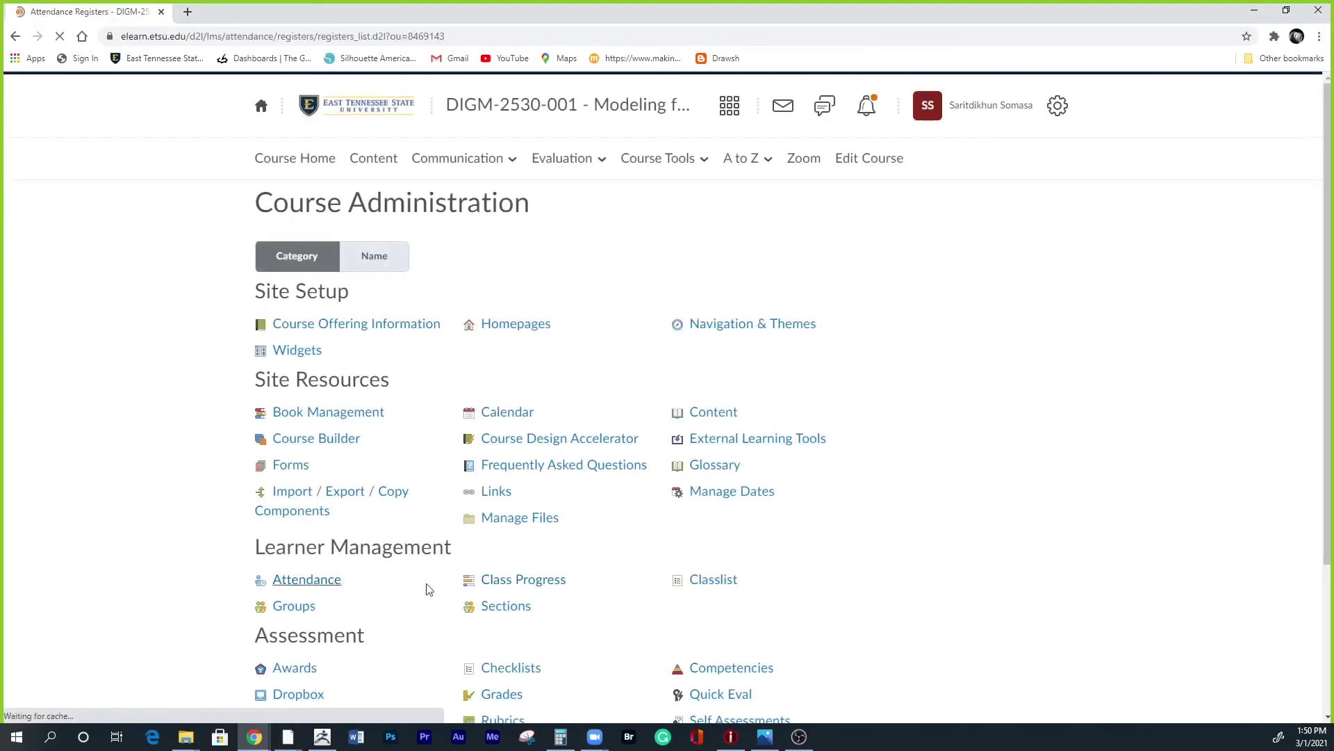
pyautogui.click(299, 360)
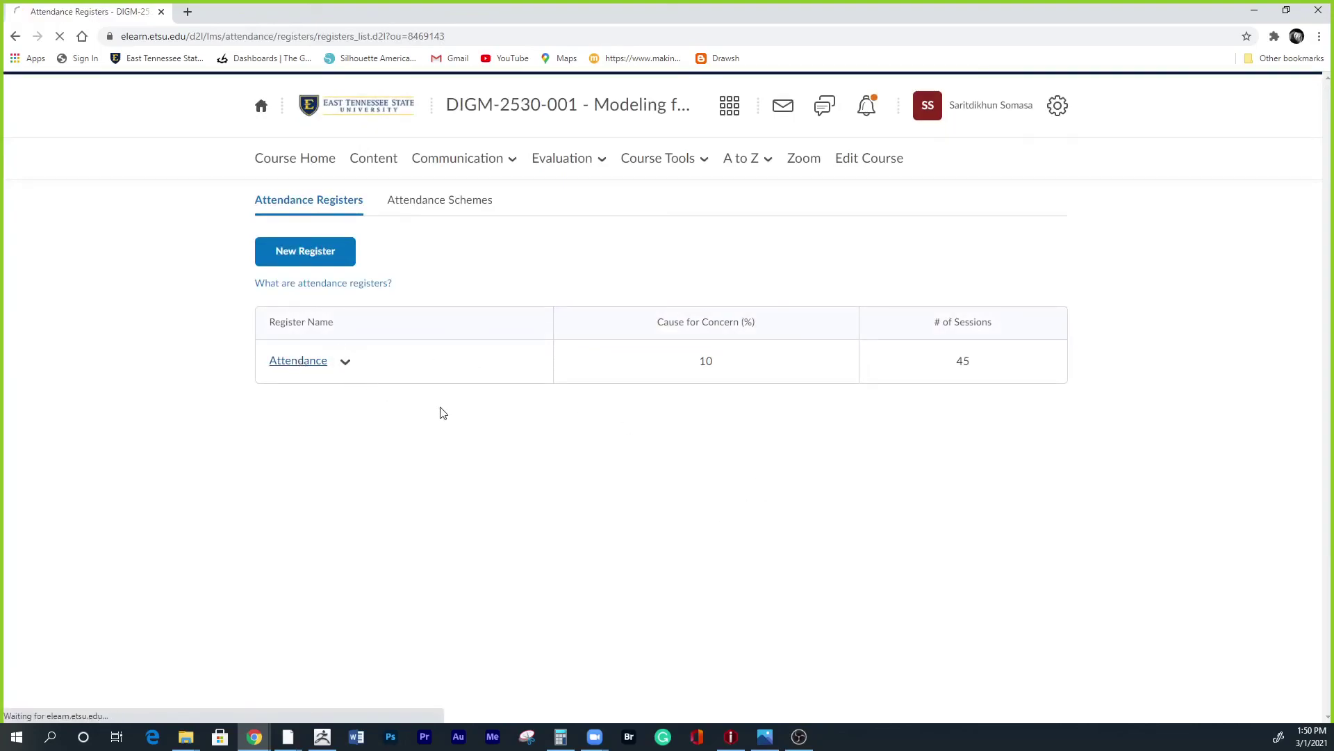
# Open the WK7-Day1 session of the attendance register for editing.
pyautogui.scroll(-5, 716, 458)
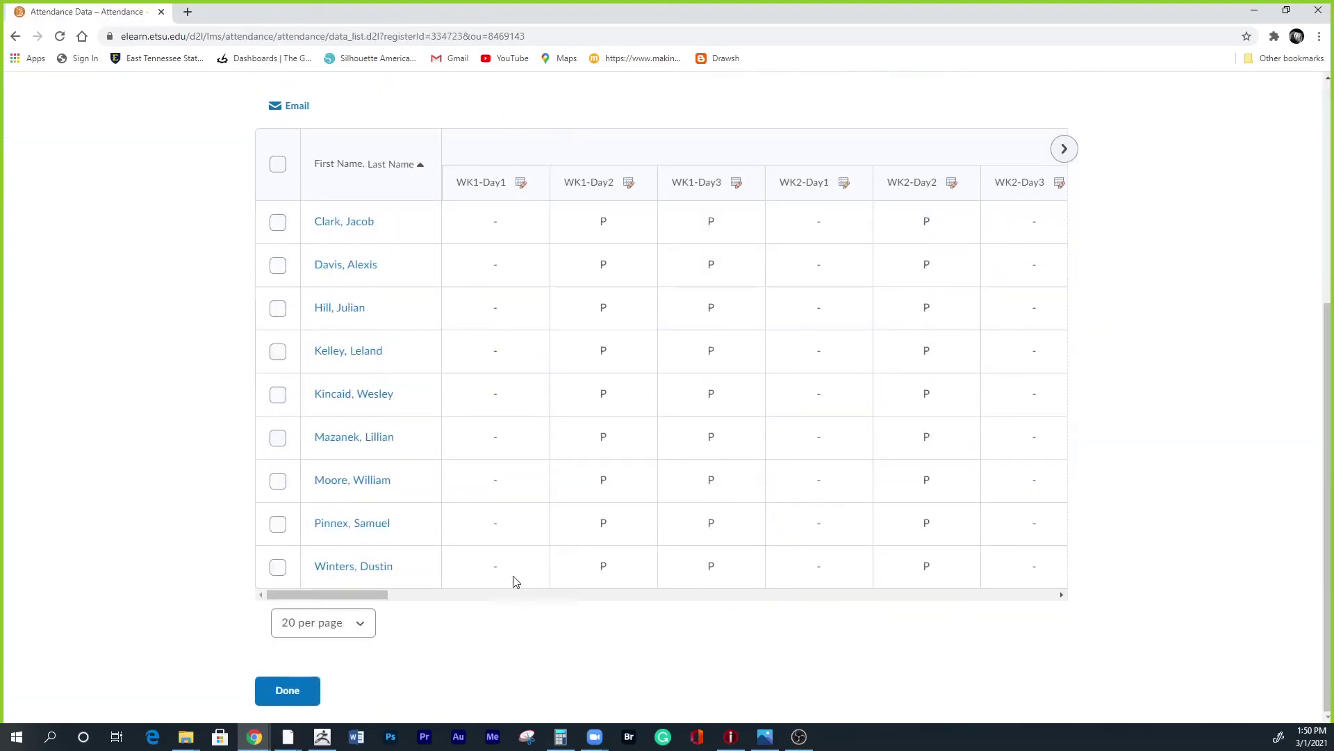
pyautogui.moveTo(361, 596); pyautogui.dragTo(622, 602)
pyautogui.click(763, 185)
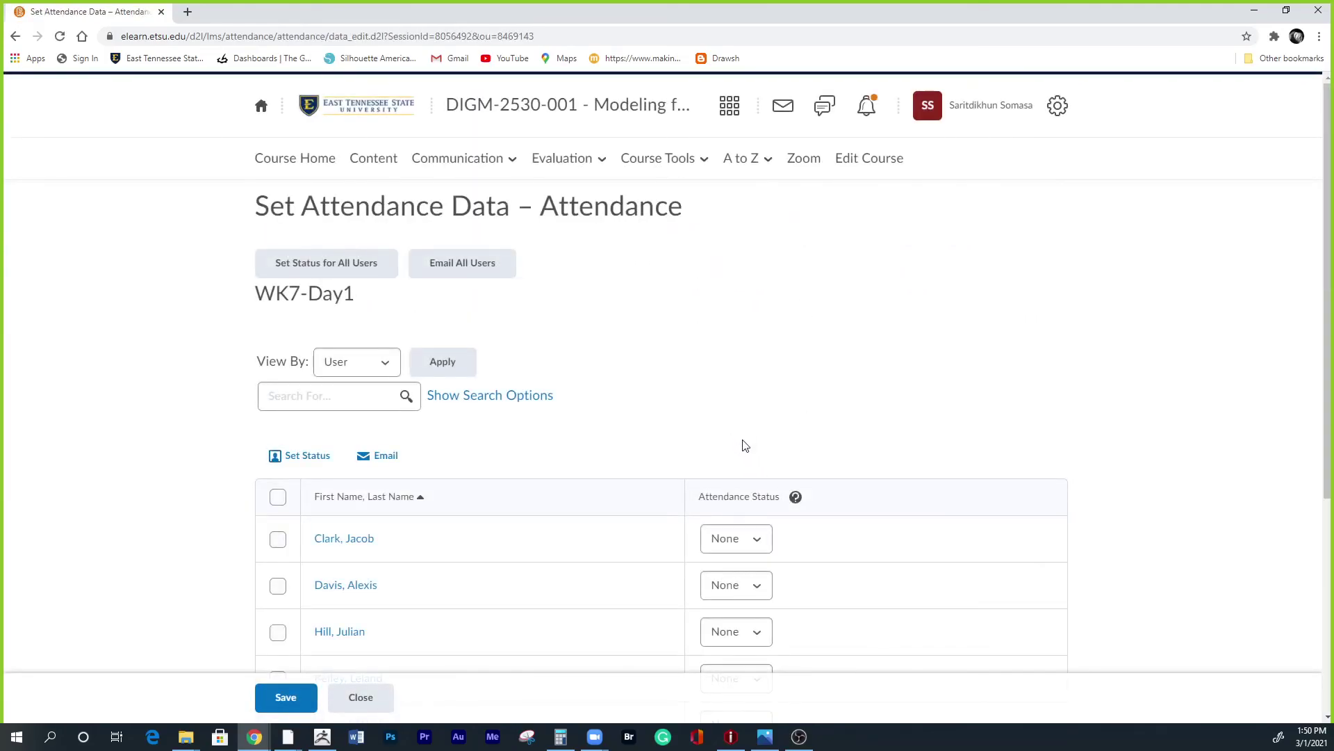
# Set the WK7-Day1 attendance status to P for the first, third and fourth students and A for the second.
pyautogui.scroll(-2, 744, 444)
pyautogui.click(759, 400)
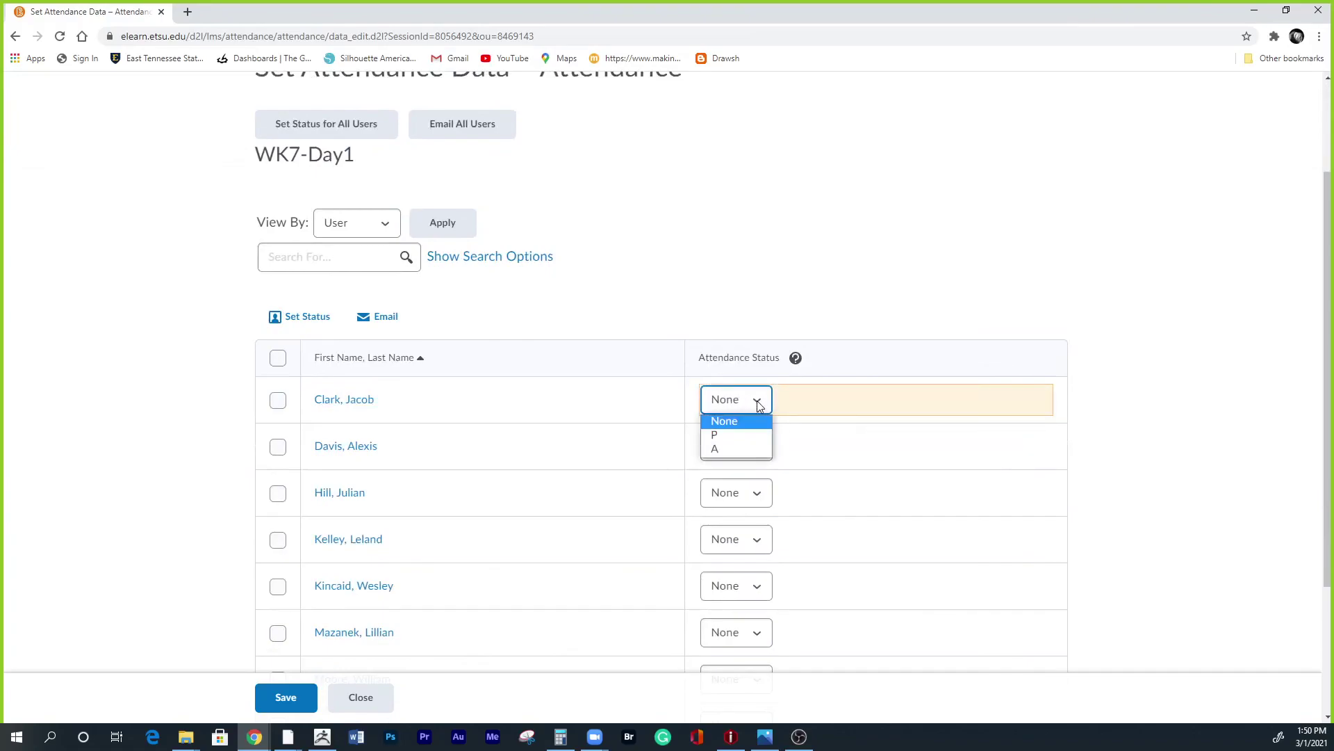
pyautogui.click(739, 435)
pyautogui.click(753, 451)
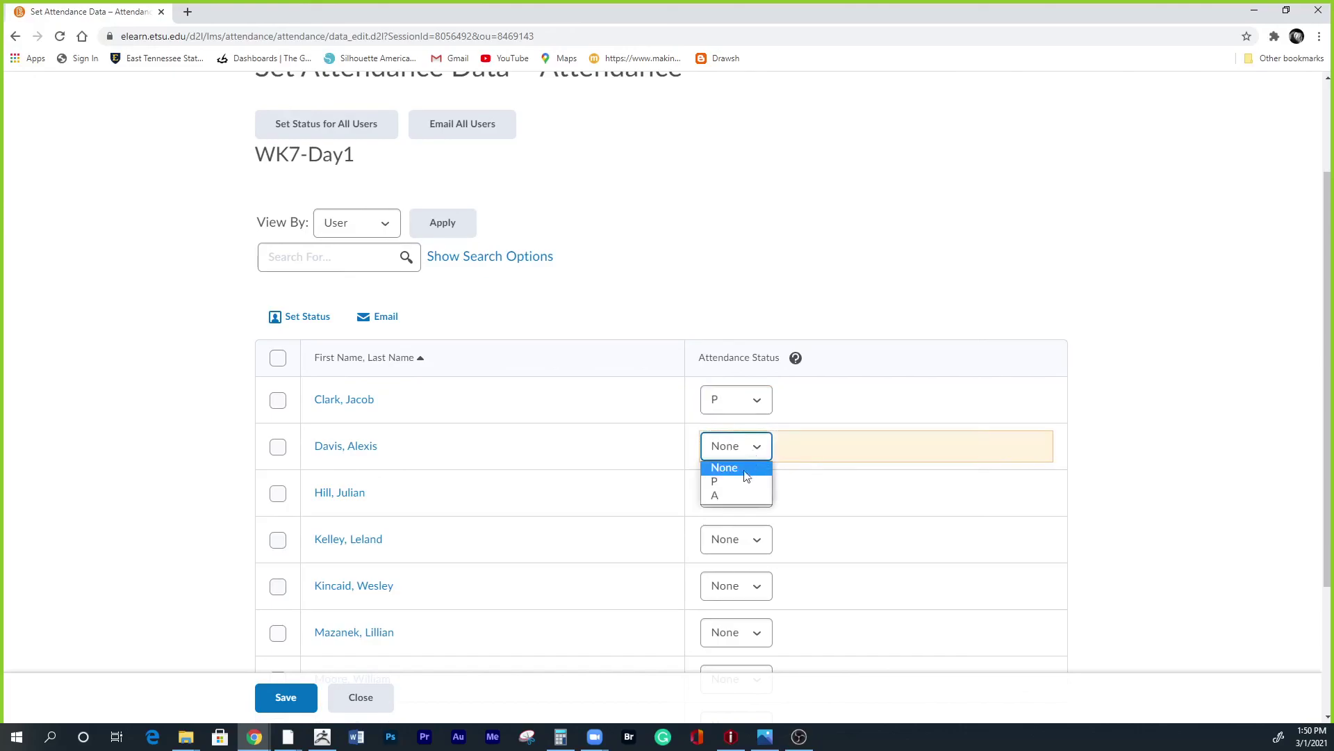
pyautogui.click(740, 495)
pyautogui.click(744, 499)
pyautogui.click(735, 532)
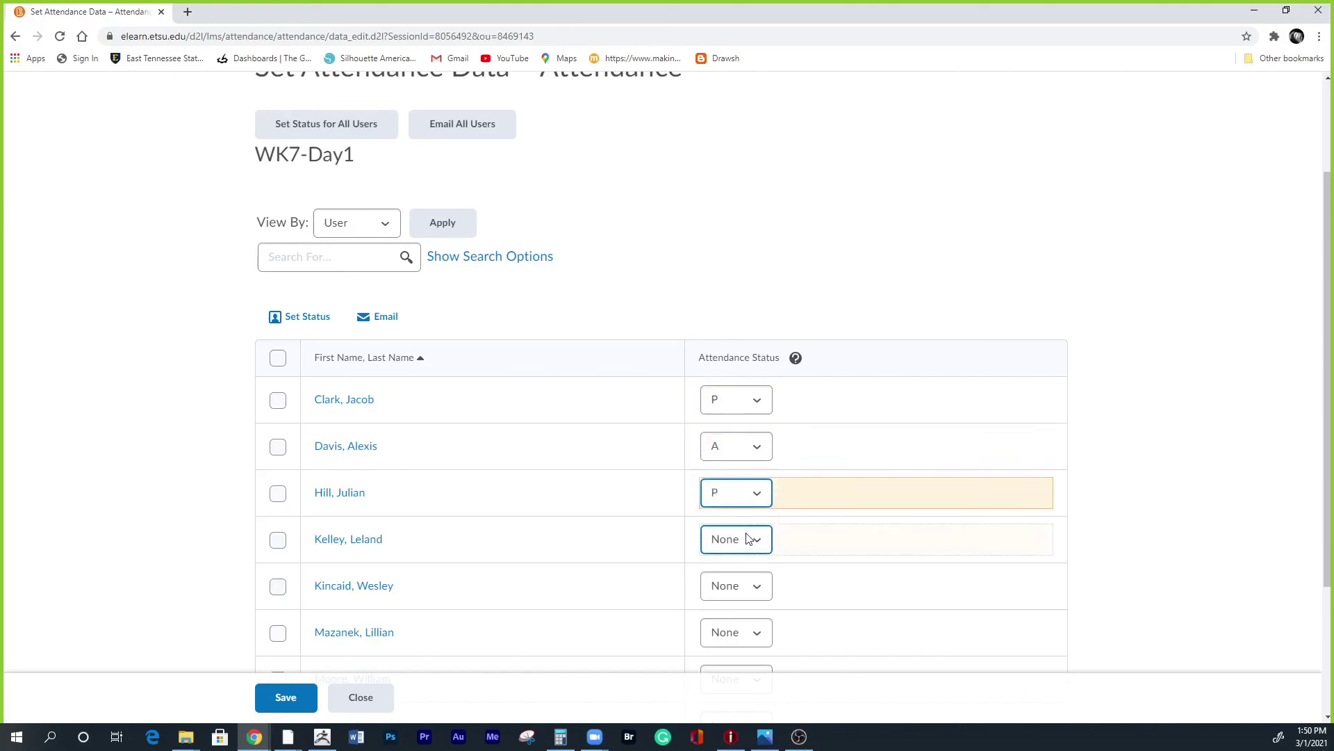
pyautogui.click(752, 546)
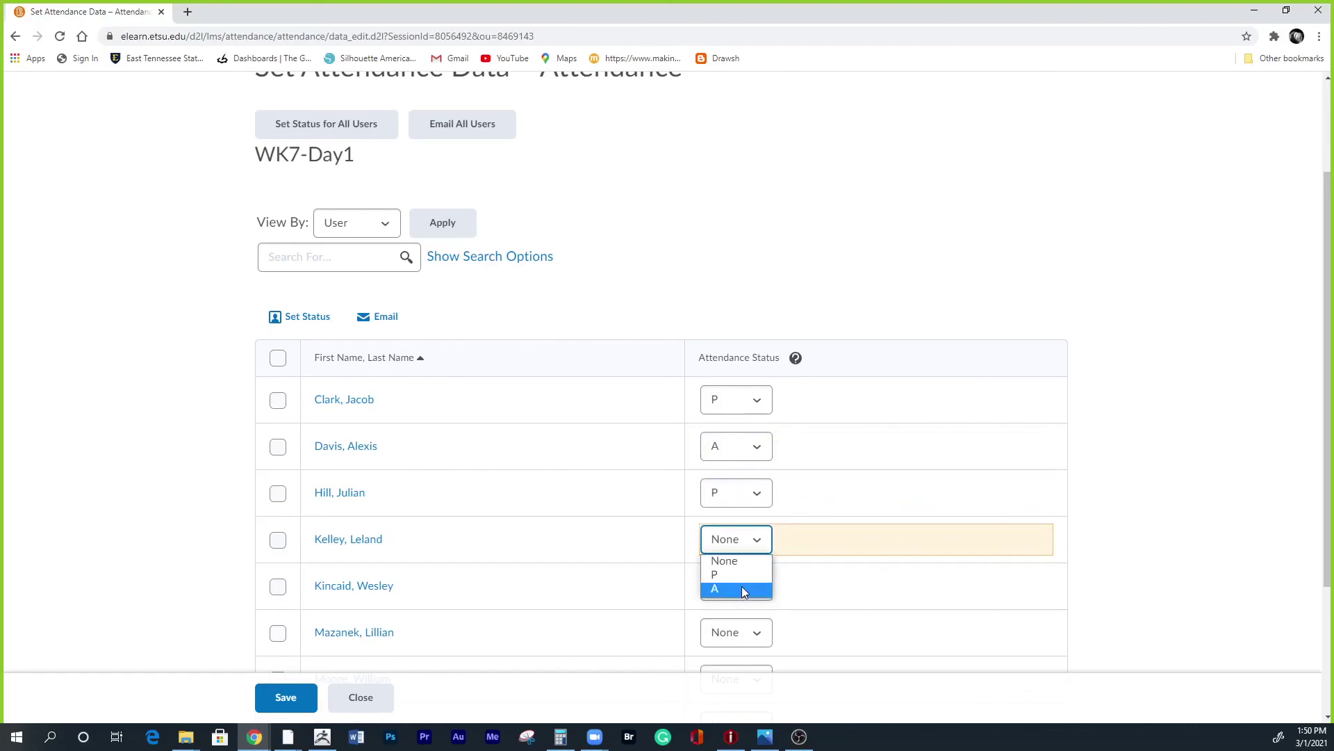
pyautogui.click(741, 581)
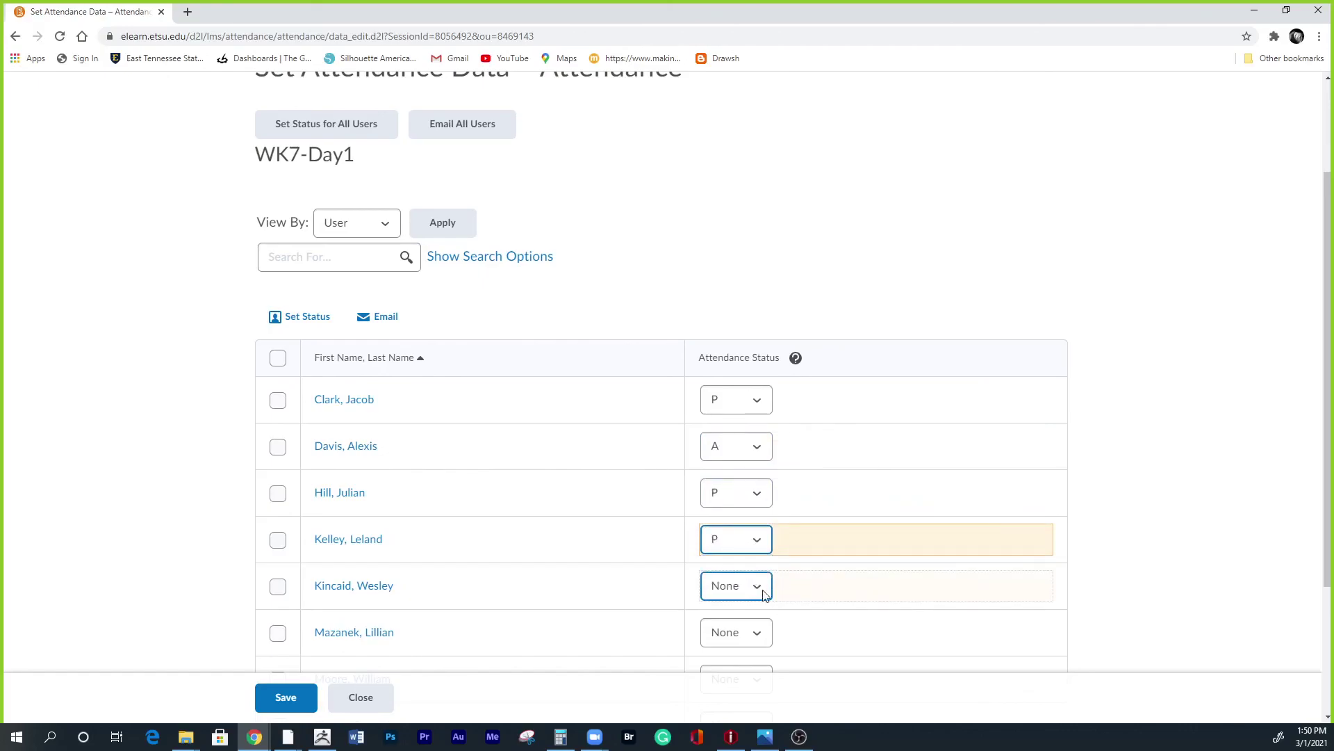